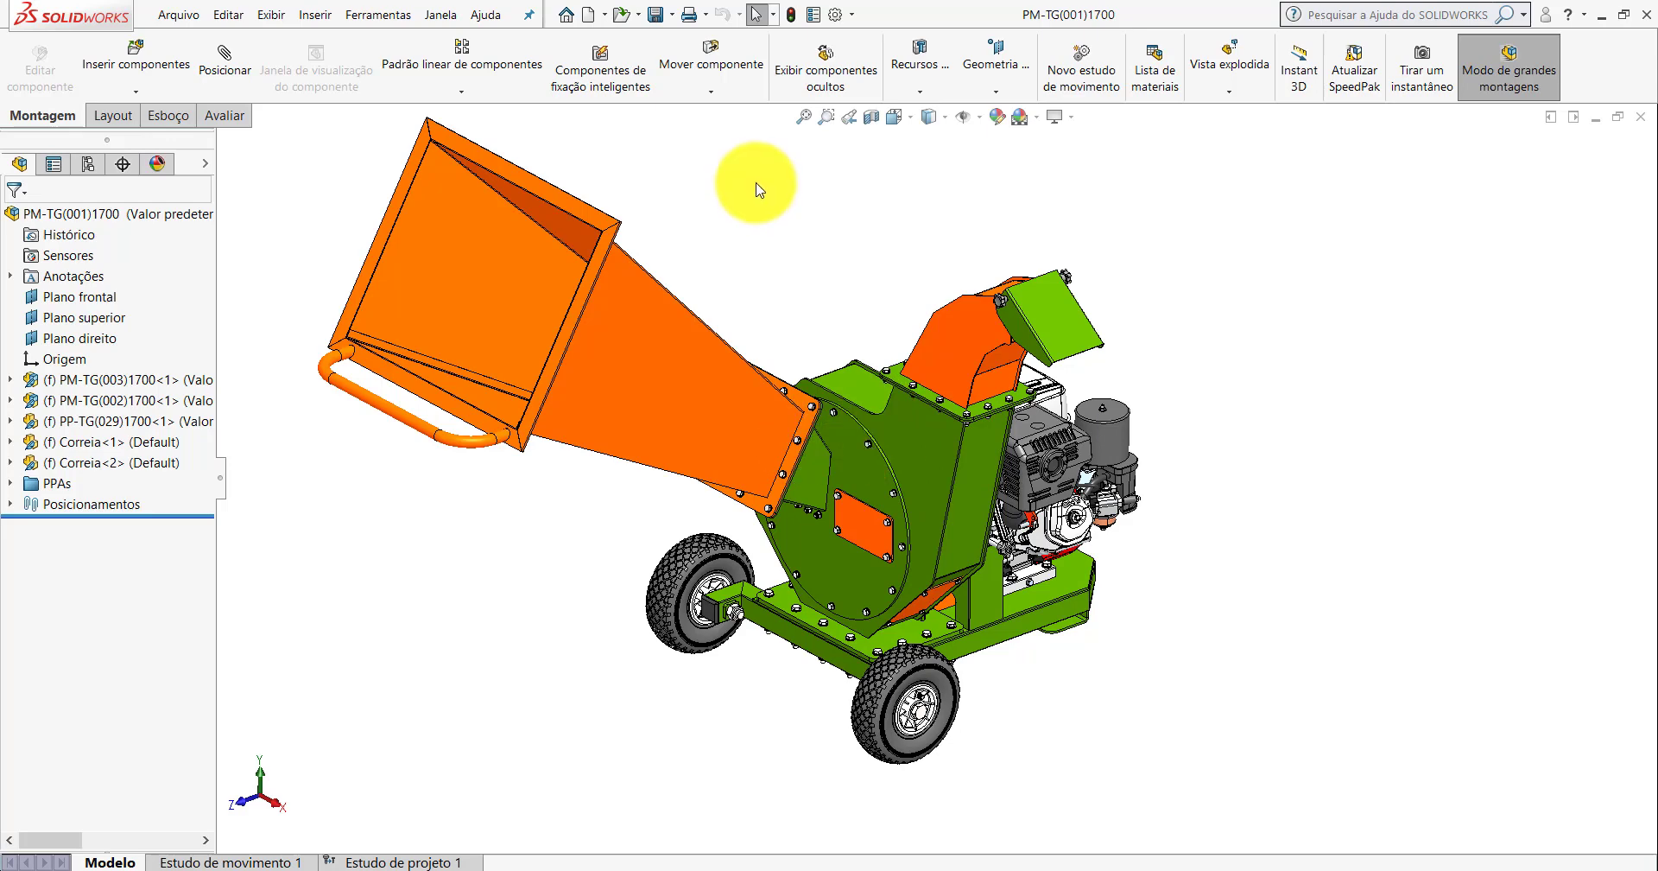
Minimize the SOLIDWORKS chipper assembly window to reveal the desktop.
scroll(913, 468, up, 3)
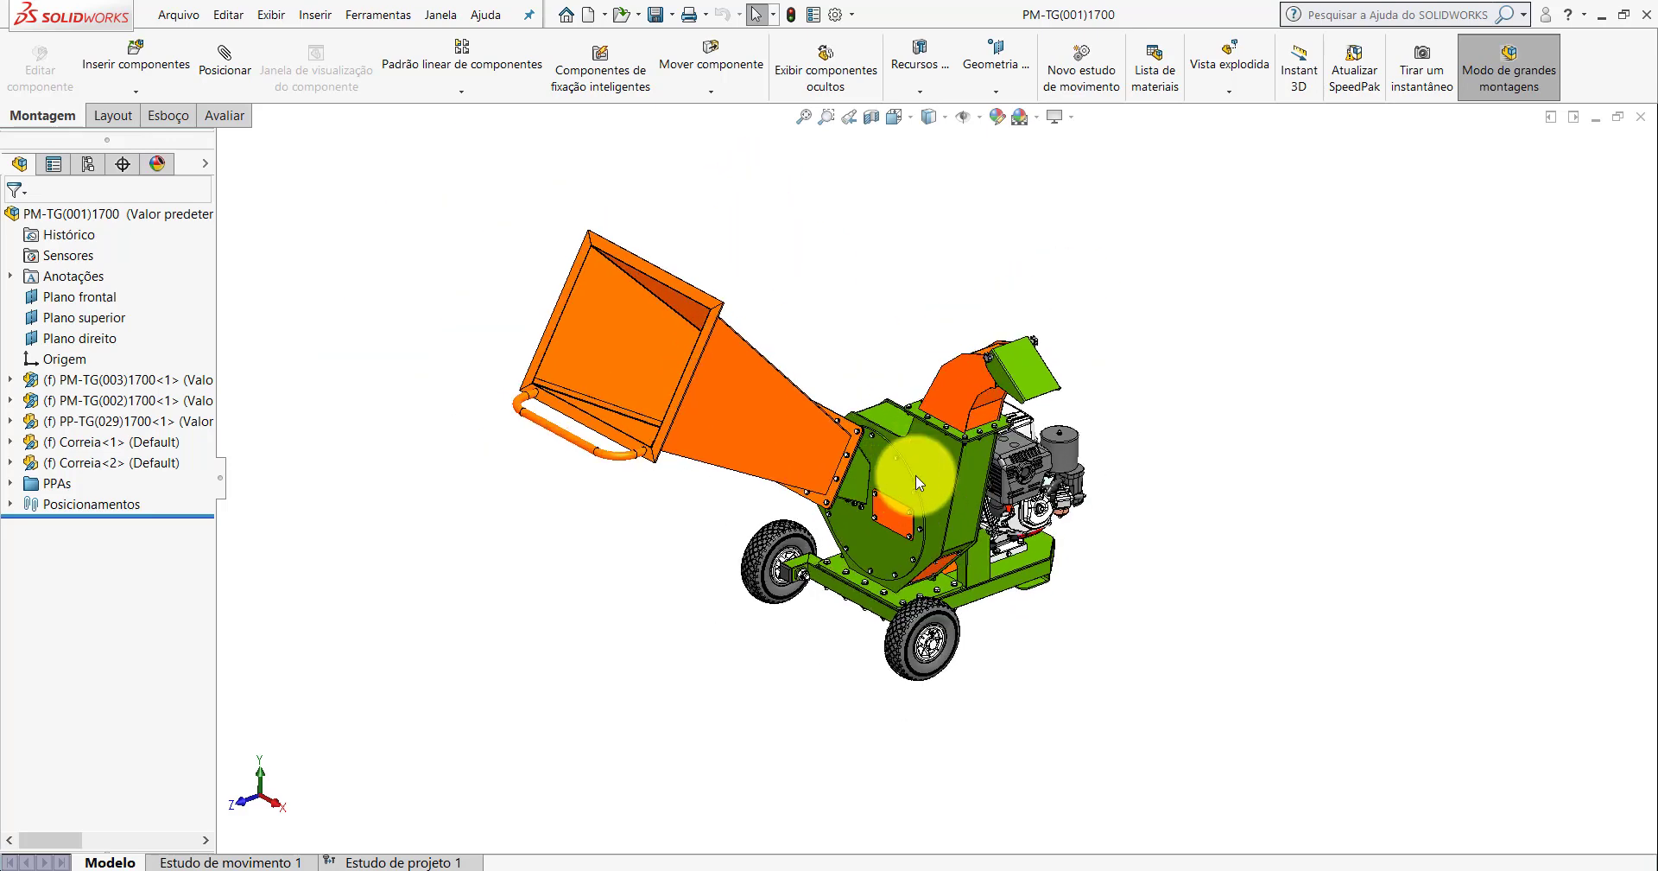
scroll(915, 475, down, 1)
click(1601, 18)
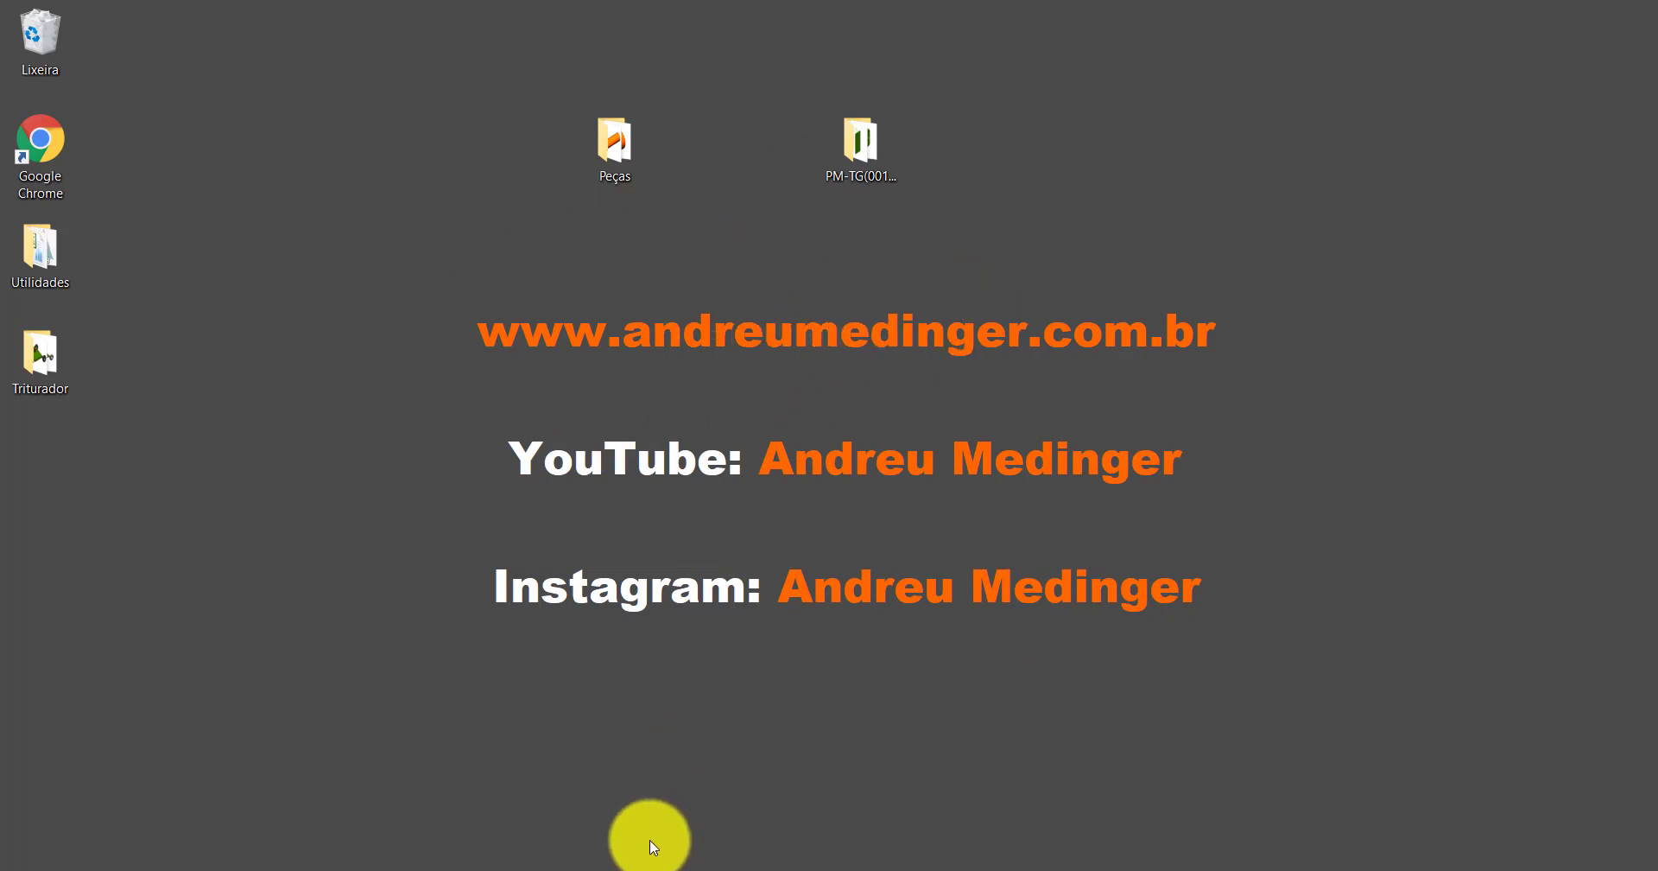
Open the frame part PP-TG(004)1700_2 from the Peças folder in SOLIDWORKS.
double_click(634, 152)
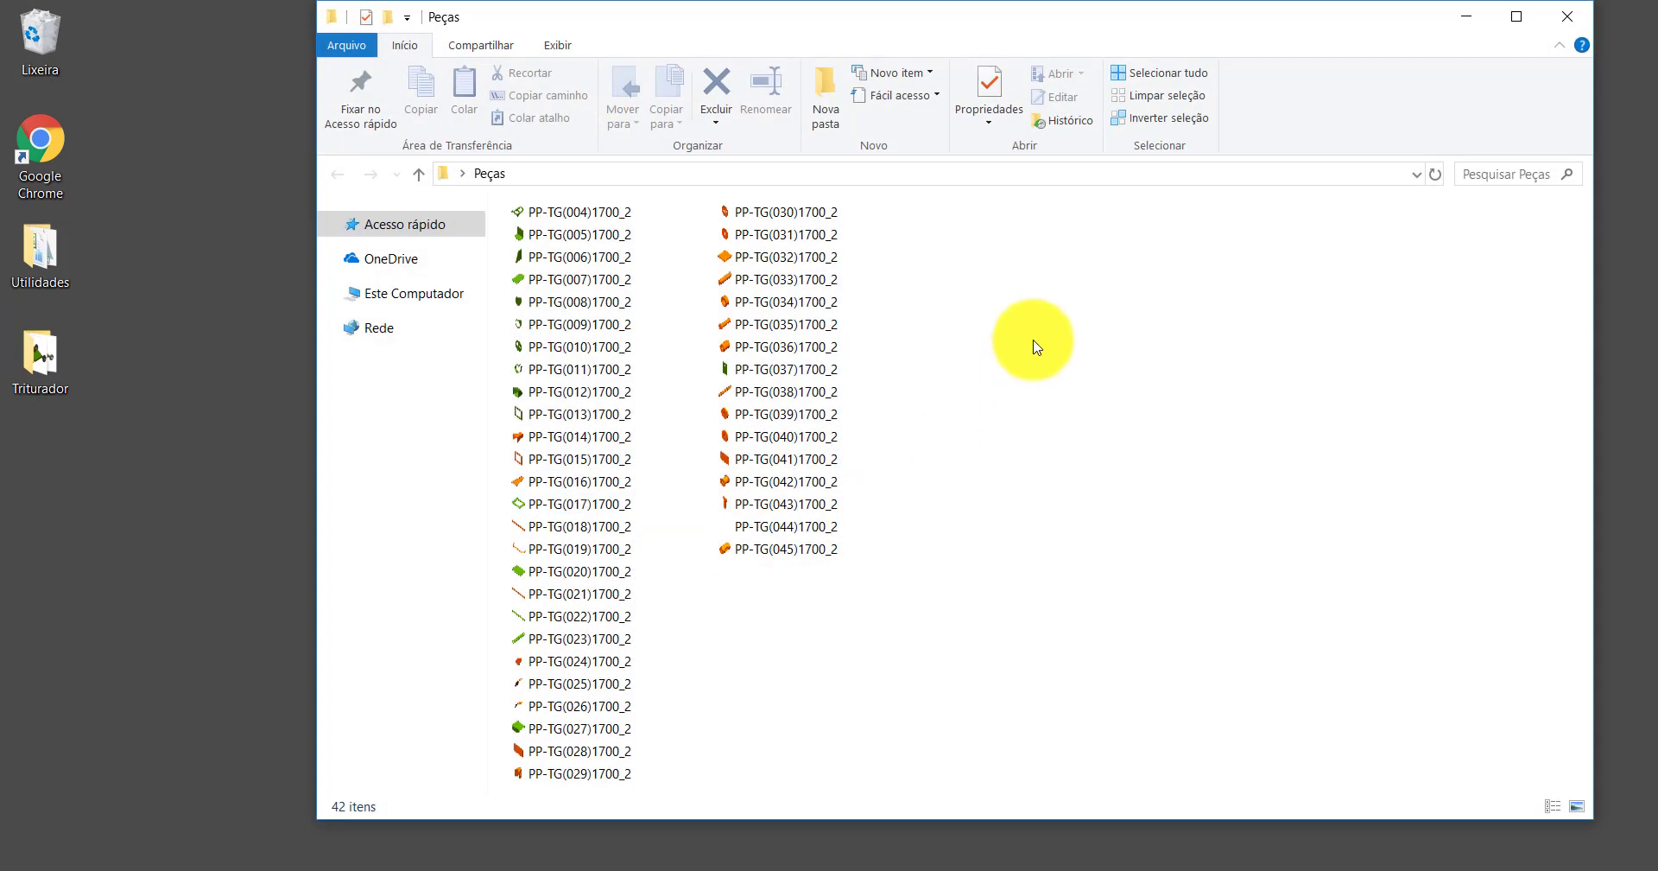
drag(1268, 34, 1171, 431)
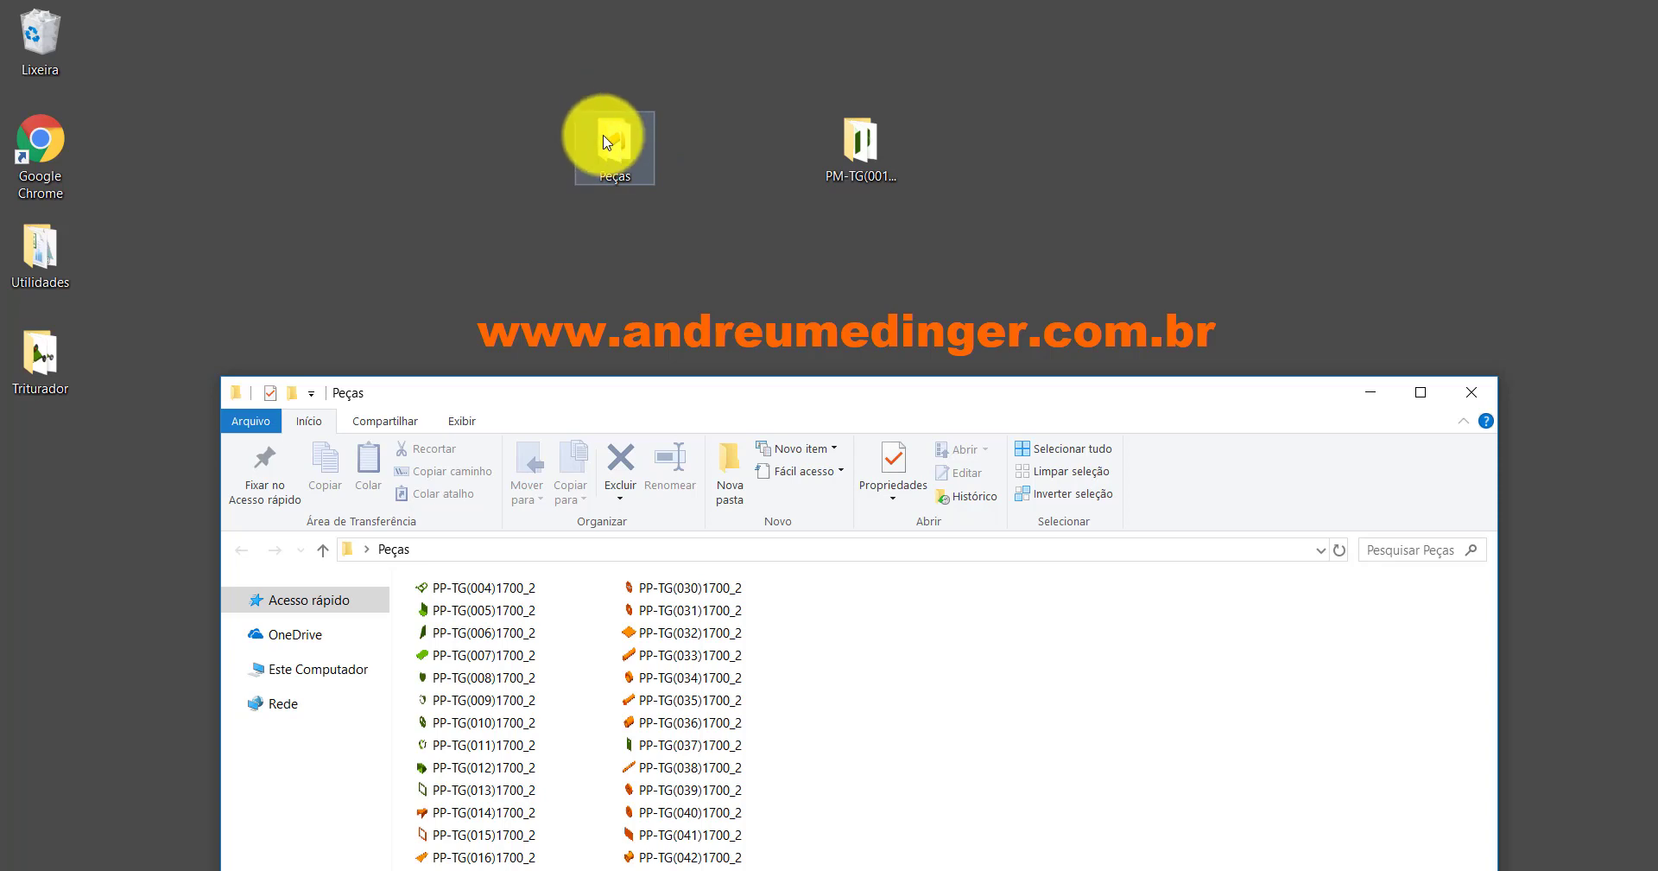
click(821, 296)
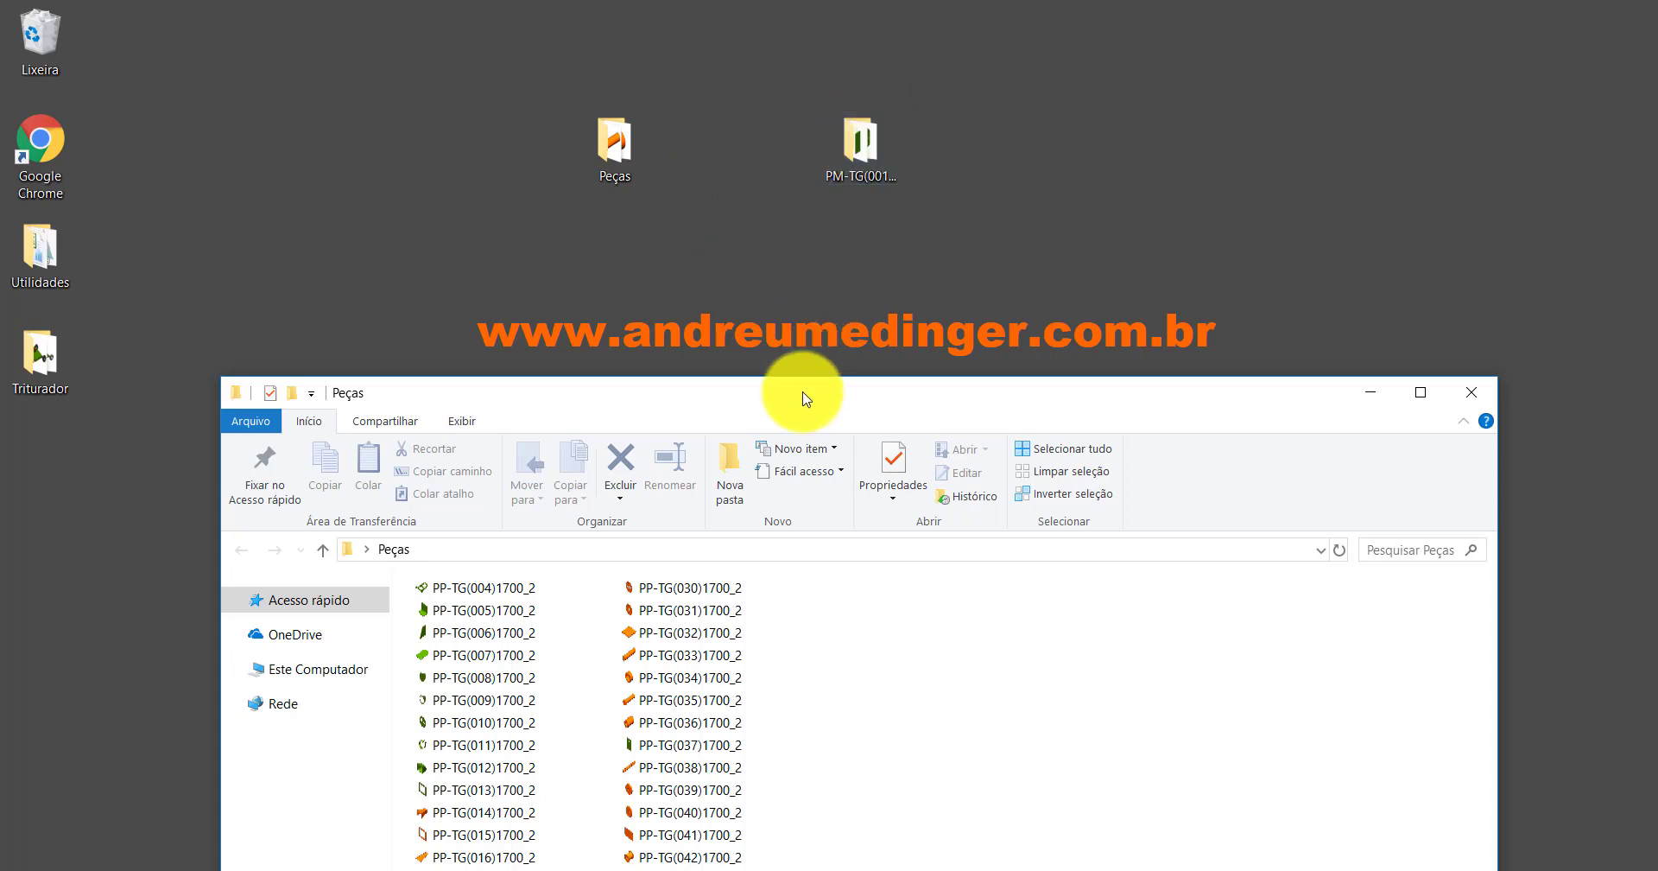
drag(804, 398, 809, 321)
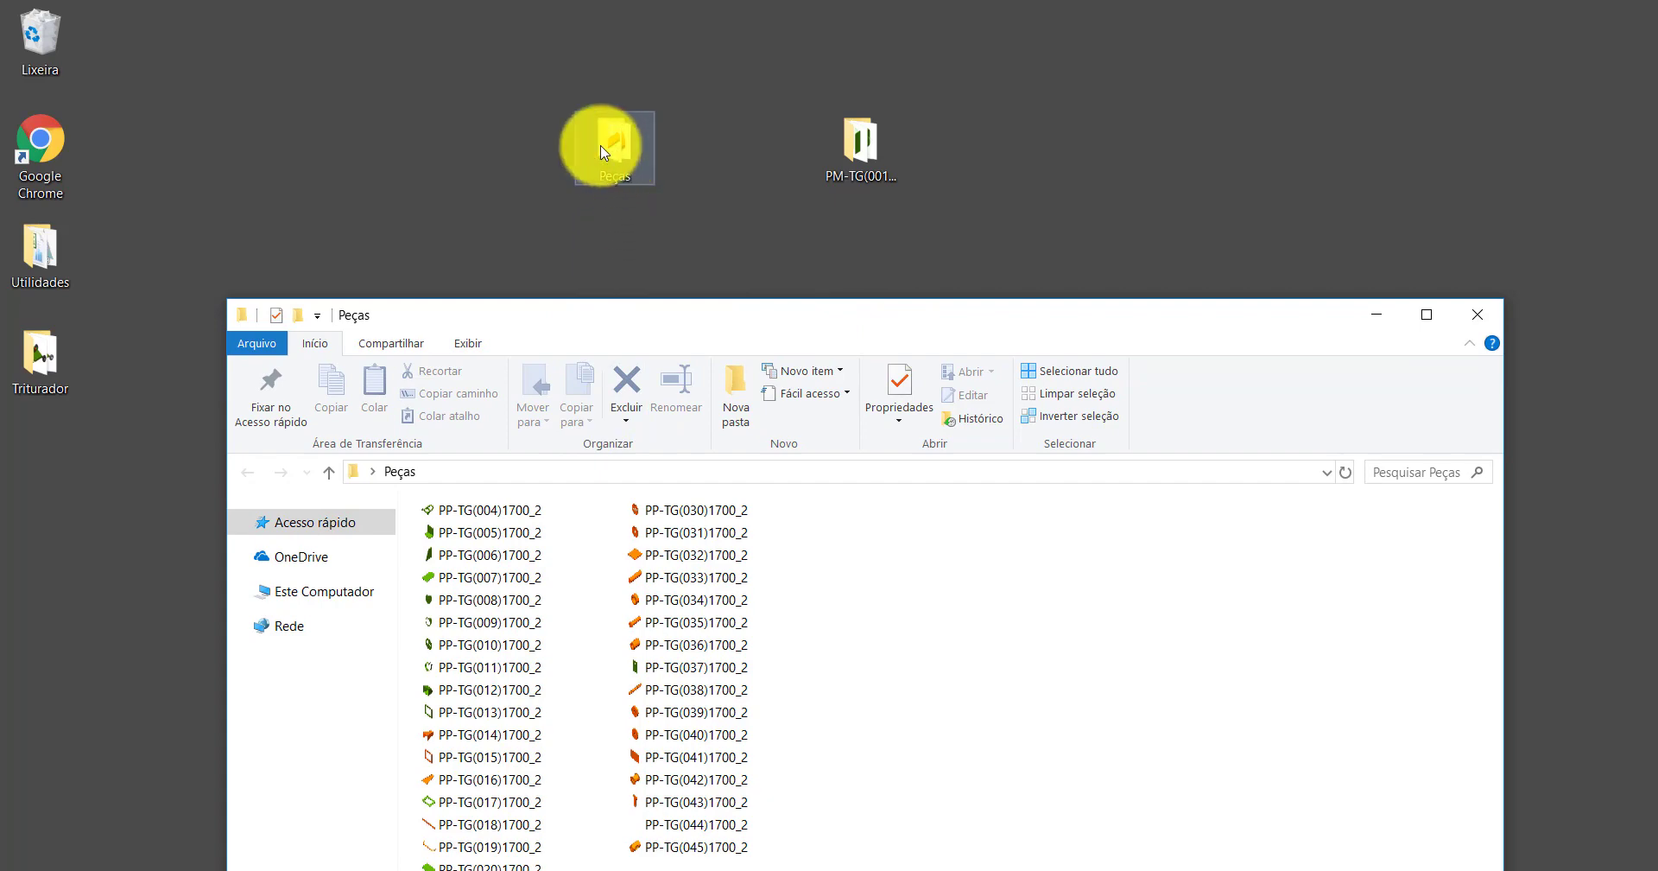
double_click(489, 517)
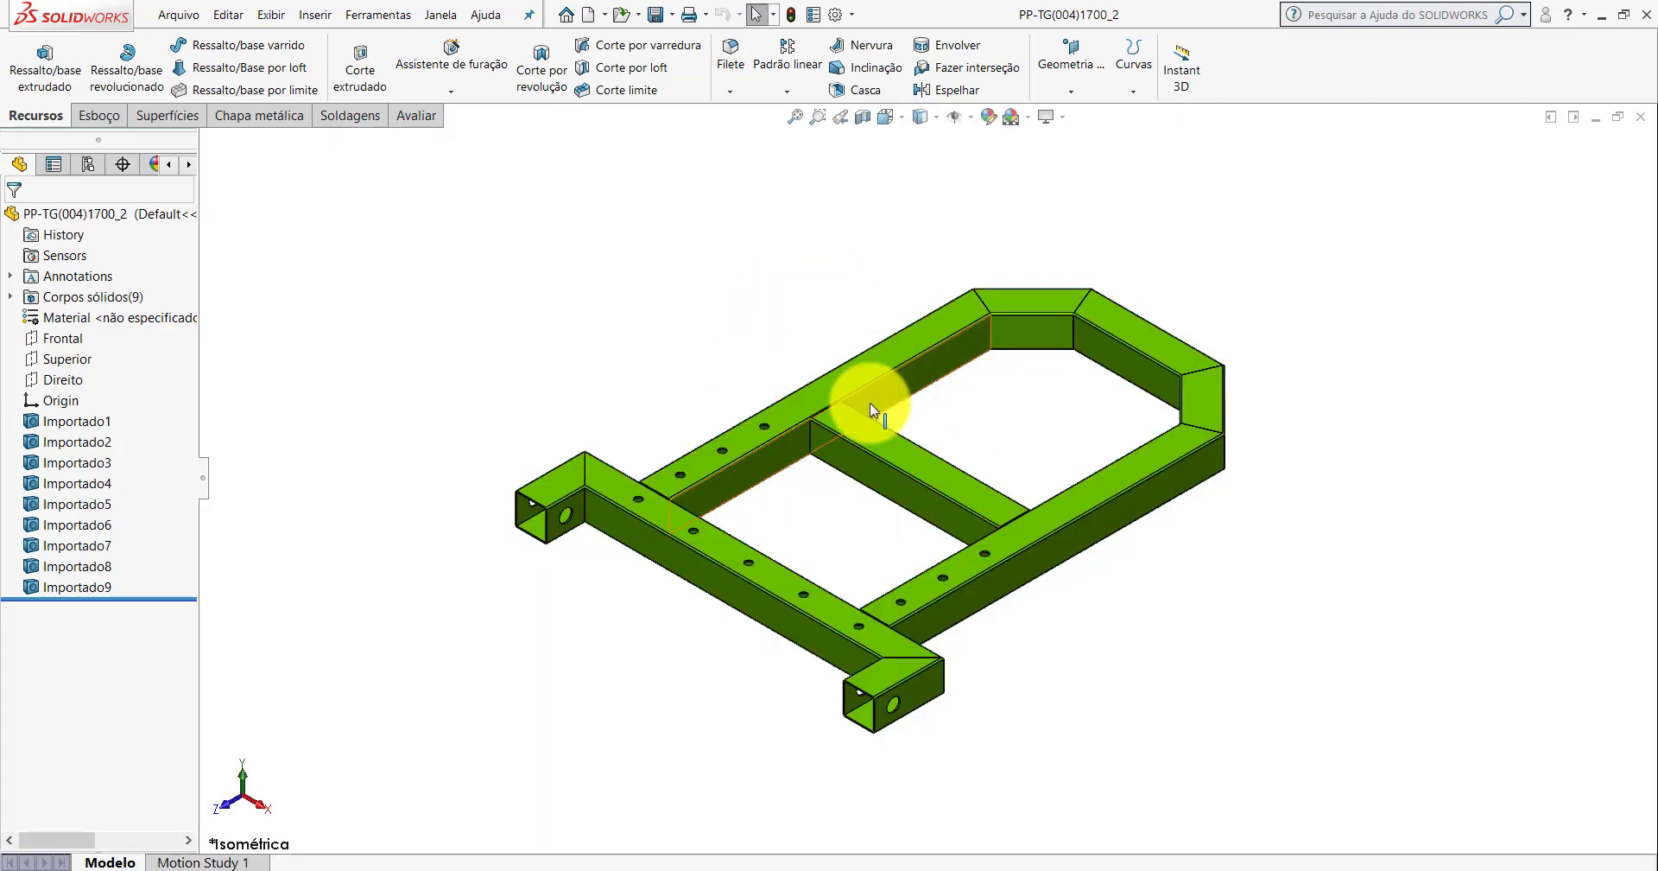
click(544, 824)
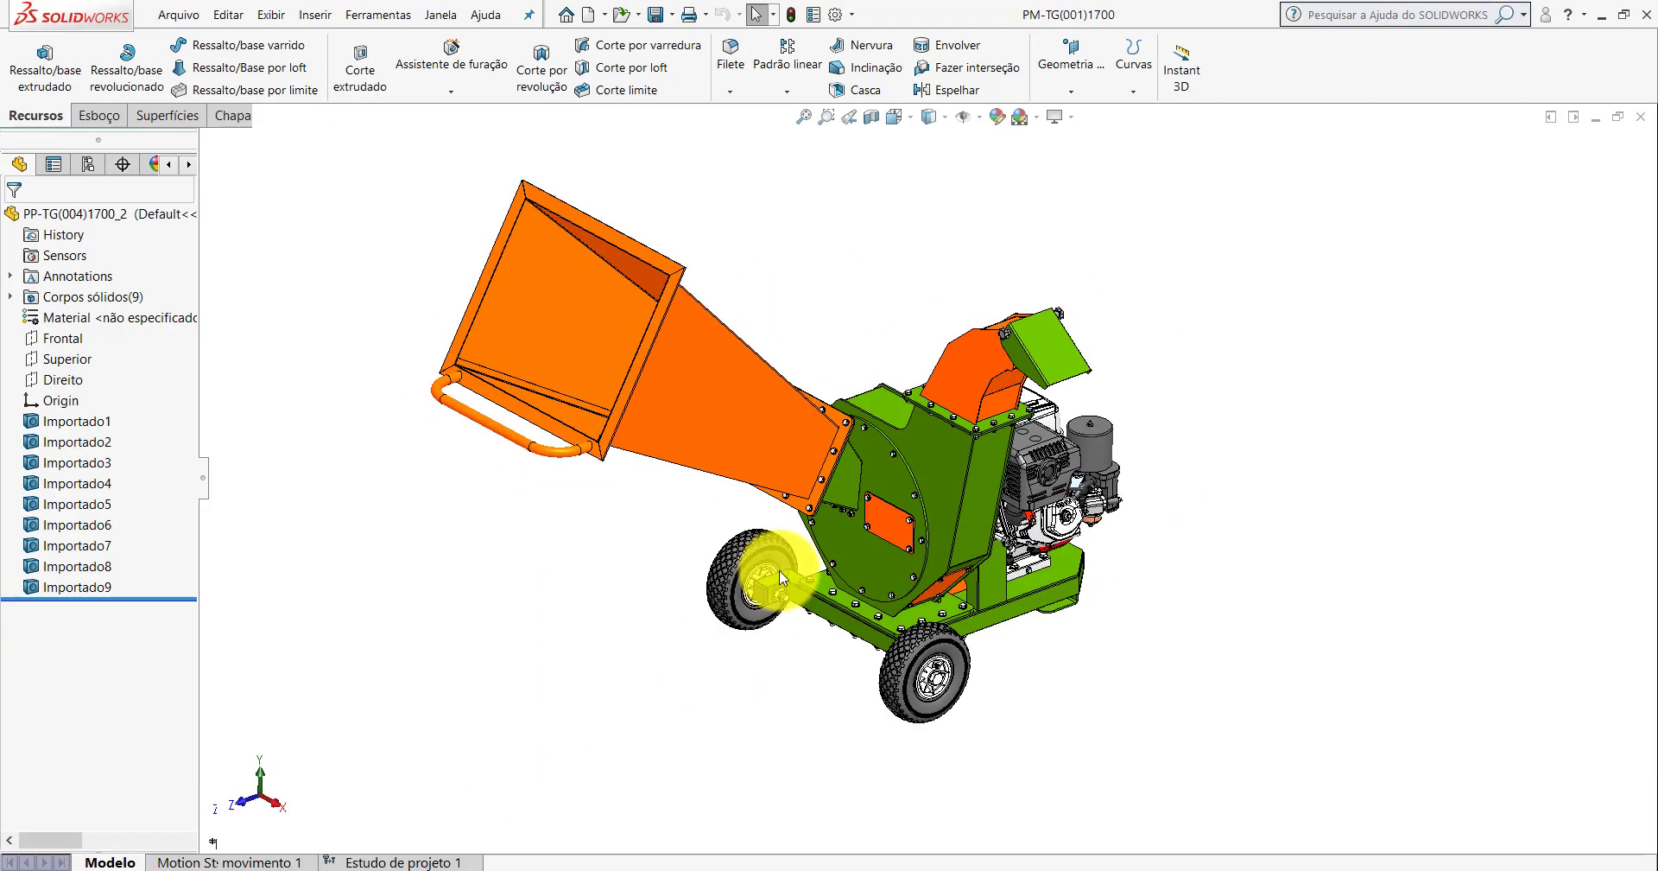
scroll(947, 587, down, 2)
scroll(947, 587, down, 3)
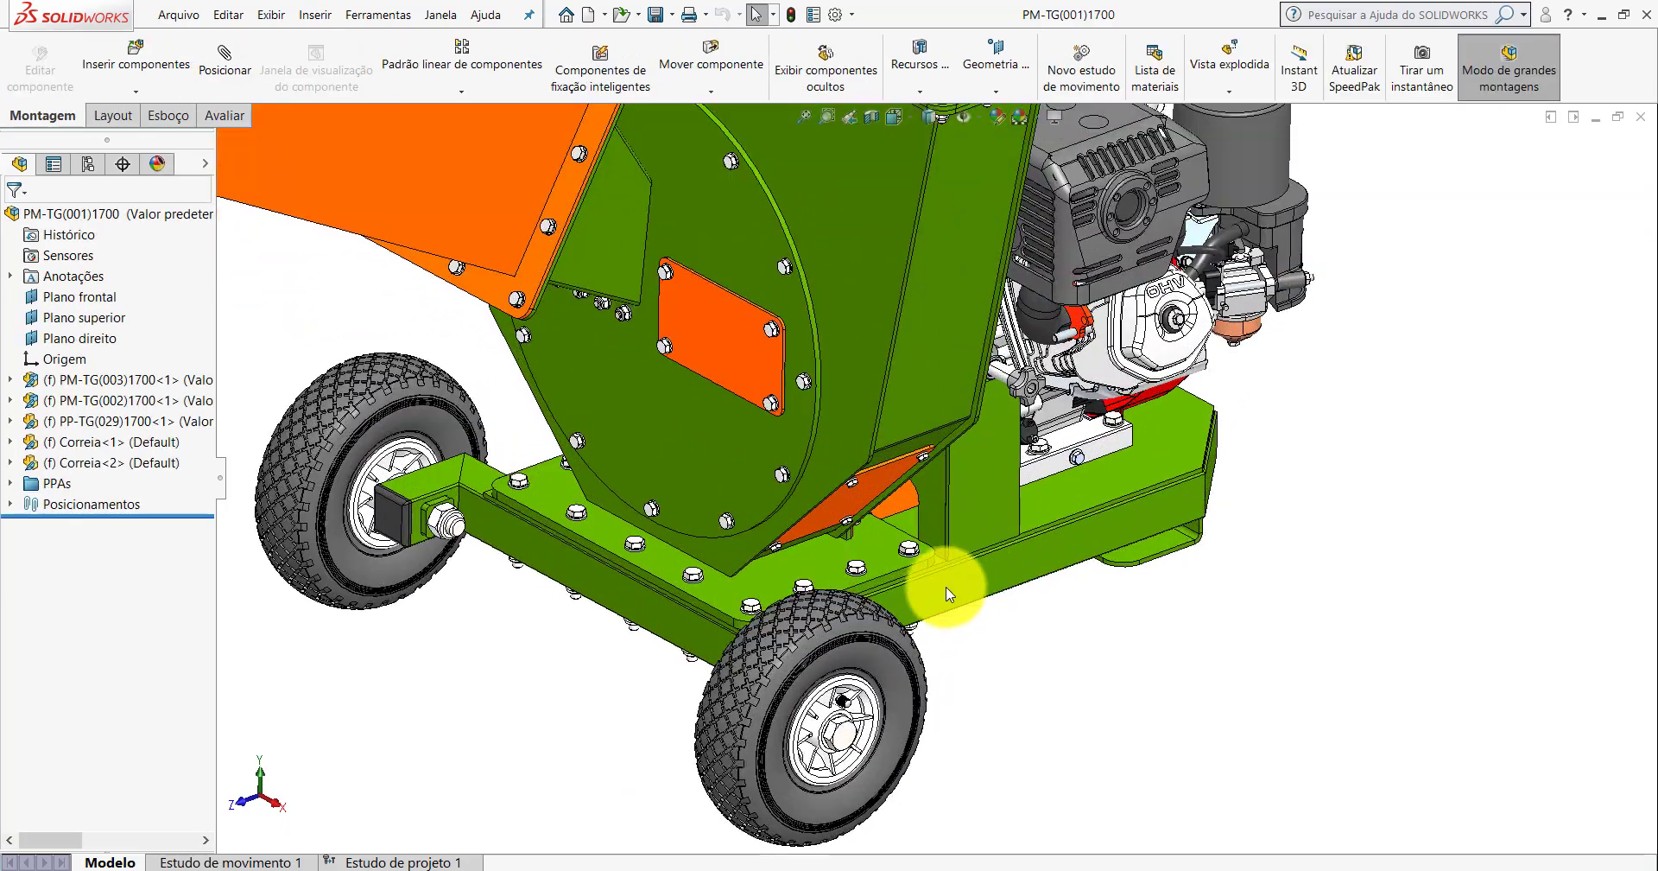
click(935, 585)
mouse_move(934, 585)
middle_down()
mouse_move(925, 334)
mouse_move(956, 474)
mouse_move(925, 566)
mouse_move(937, 604)
middle_up()
scroll(937, 604, down, 3)
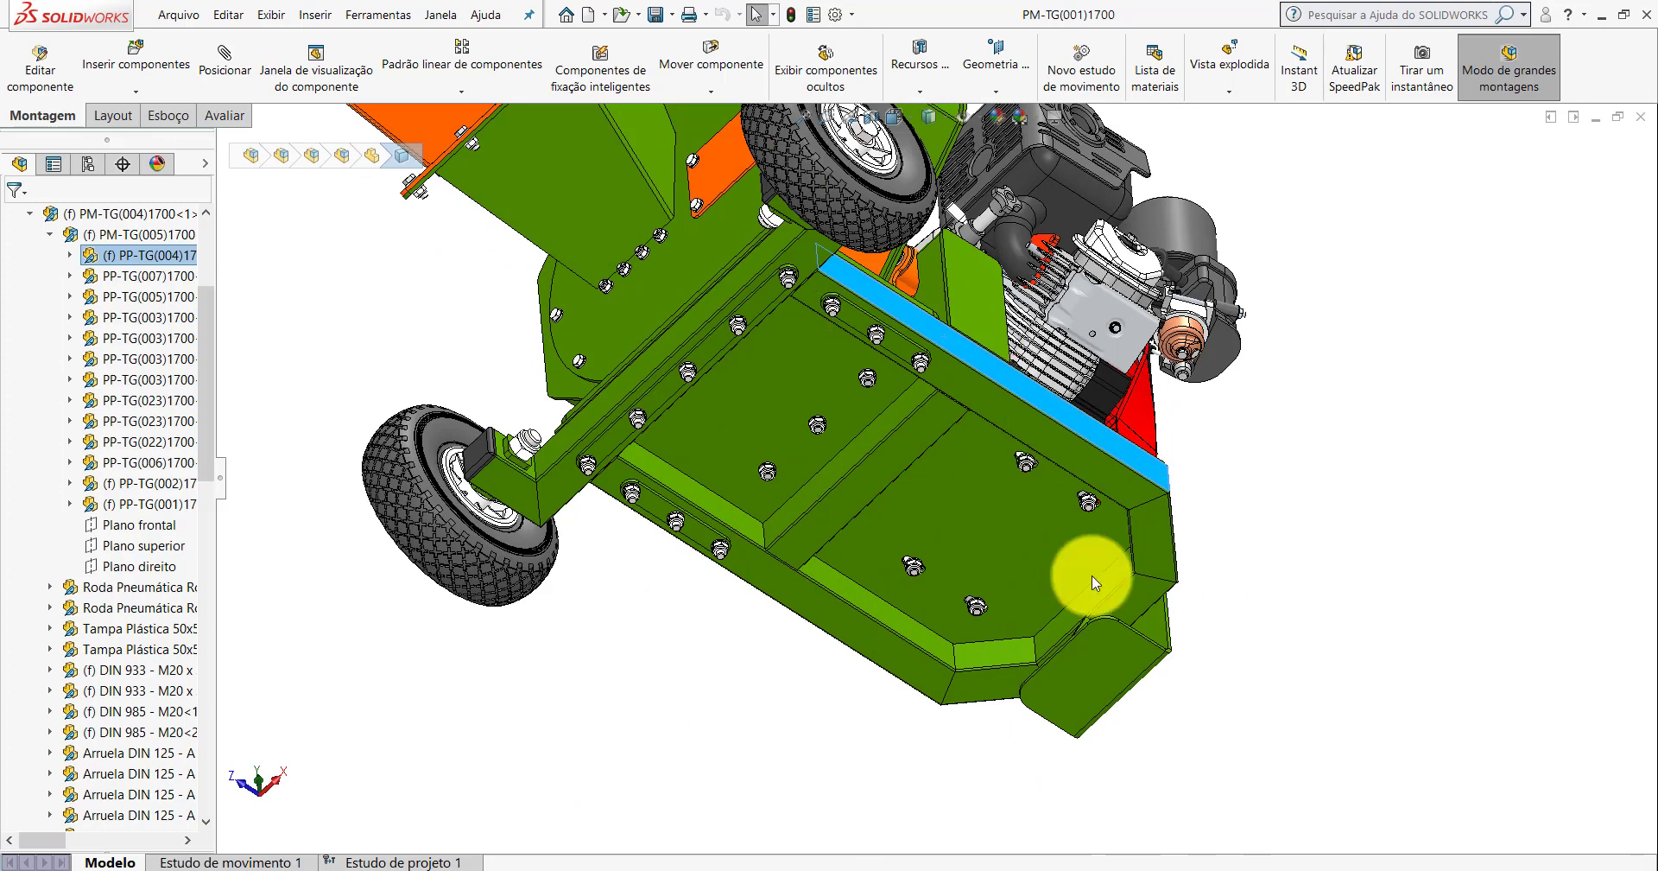
middle_drag(976, 416, 974, 396)
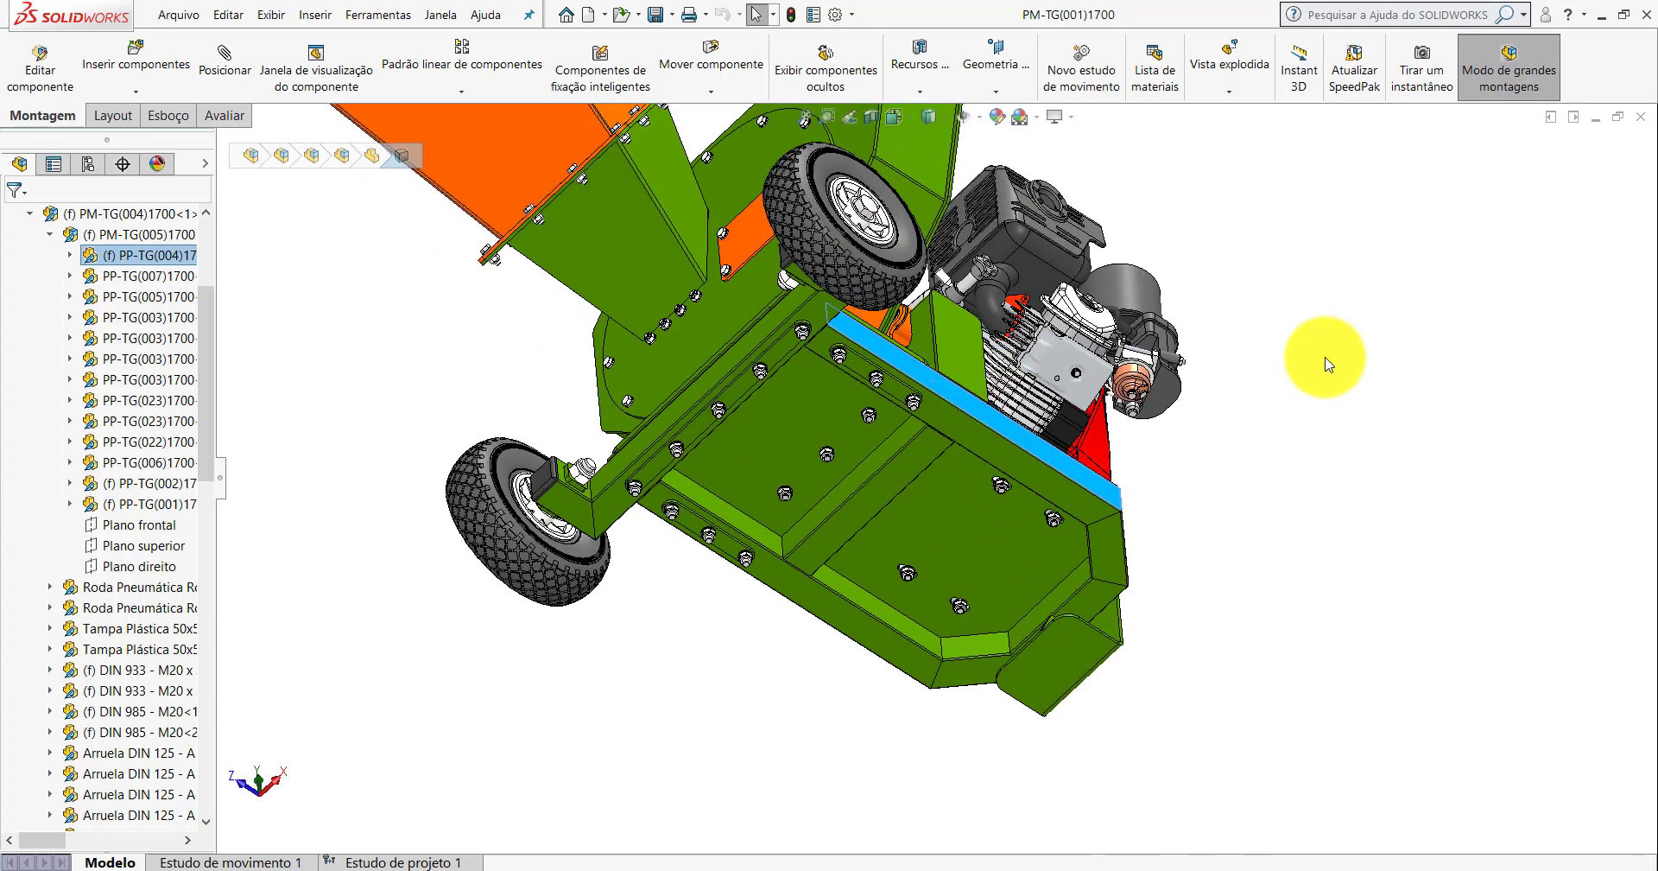
click(1321, 360)
click(900, 116)
click(989, 143)
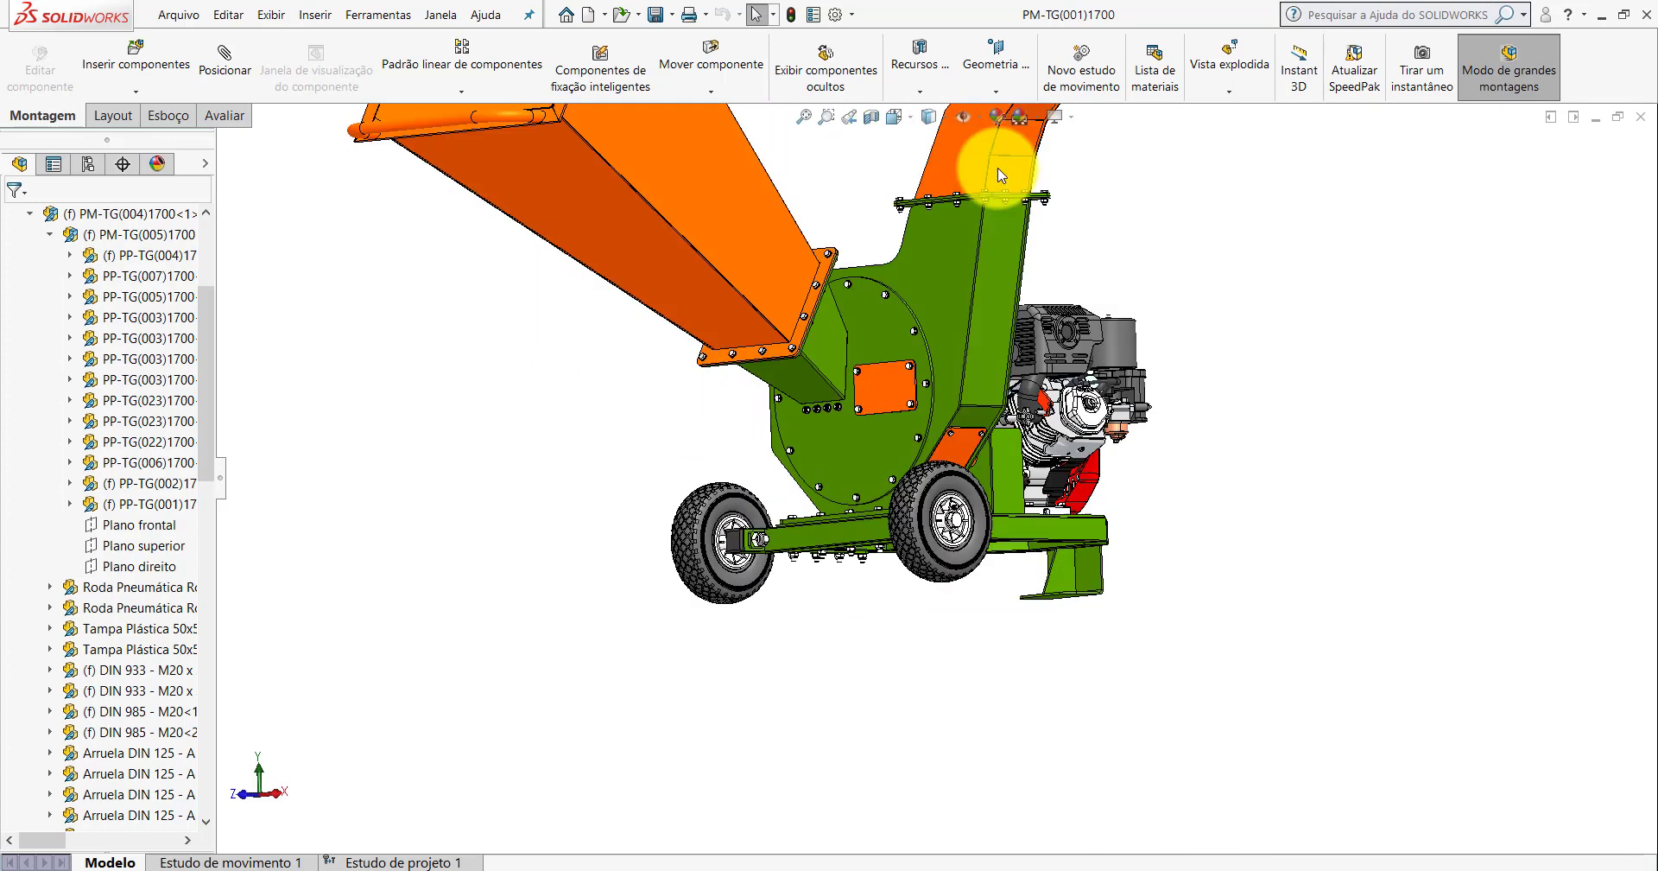
scroll(1052, 512, down, 1)
scroll(1052, 511, down, 3)
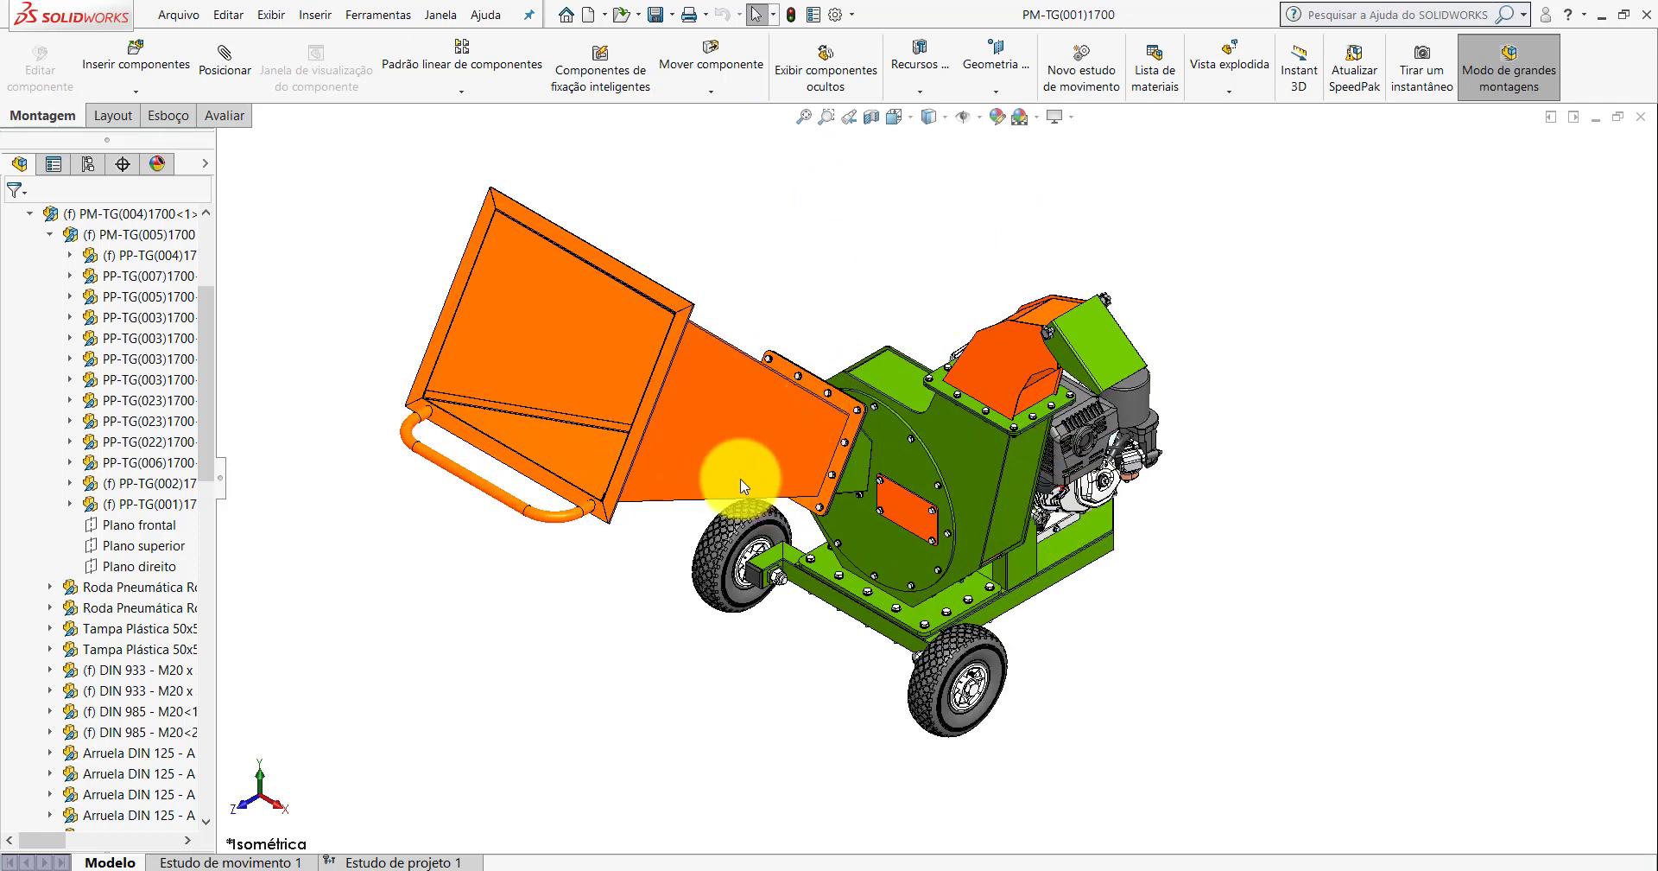
click(654, 827)
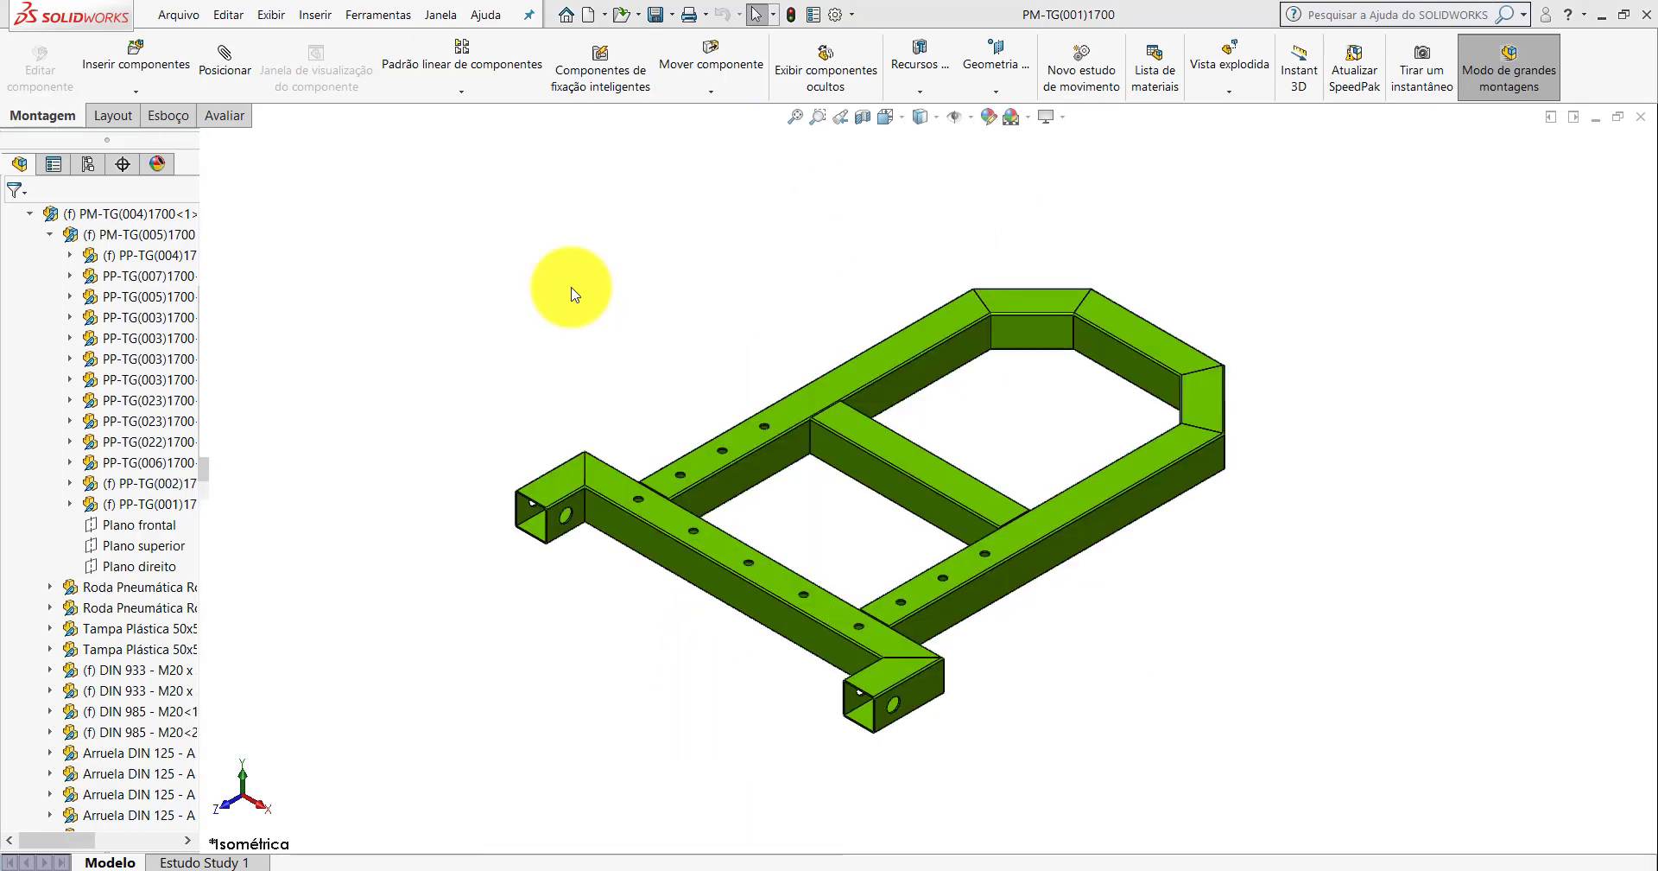
click(418, 116)
click(135, 61)
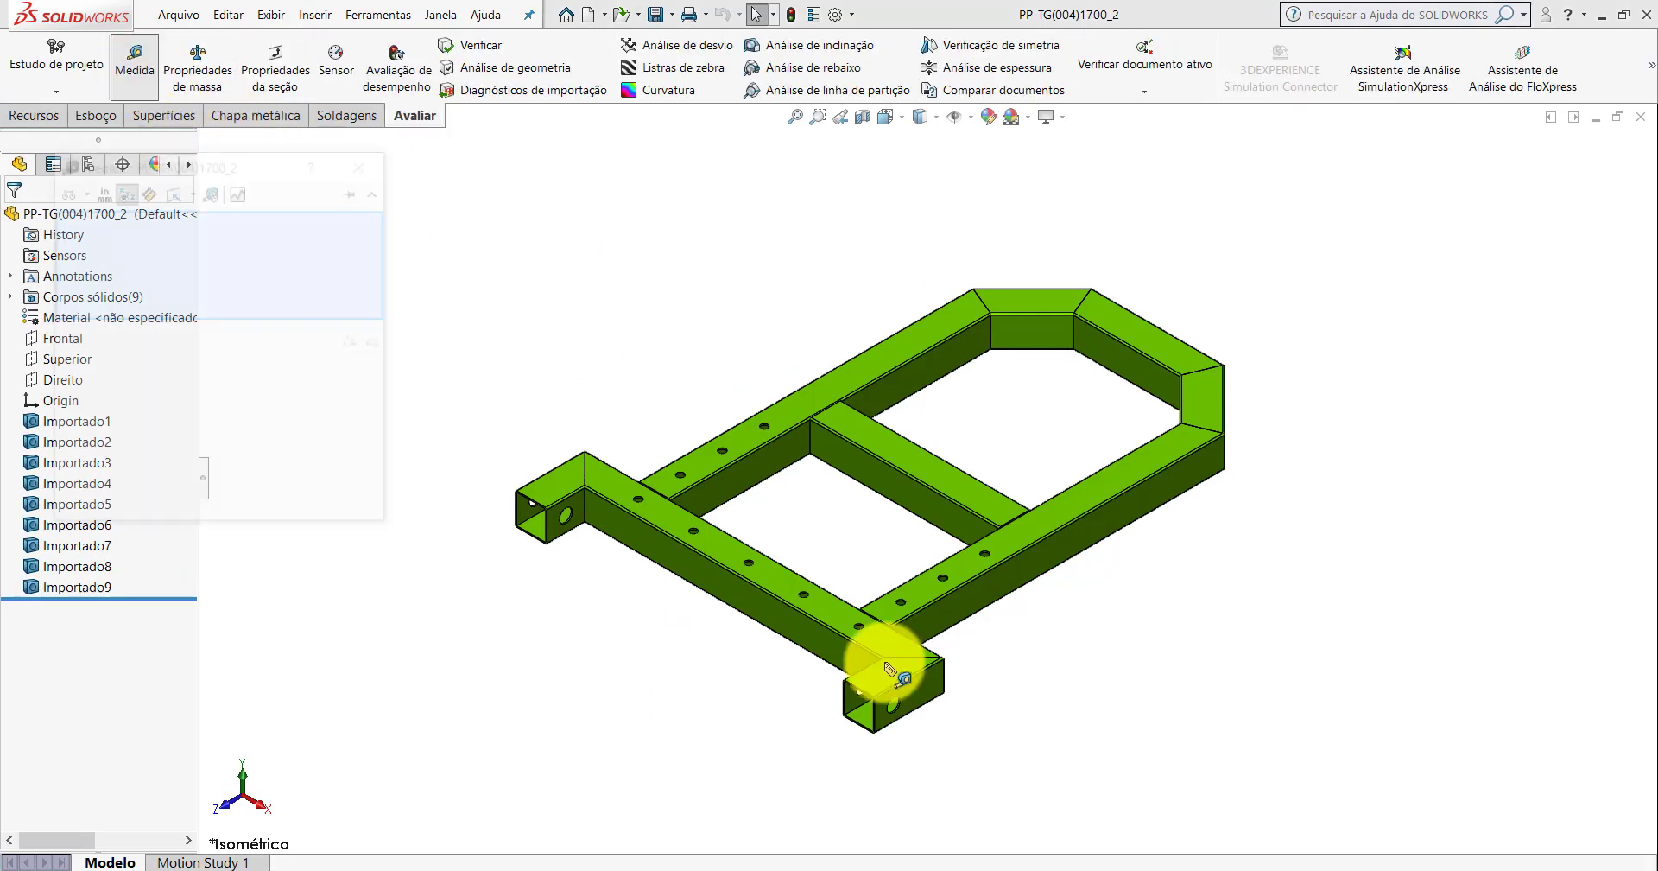
scroll(877, 665, down, 5)
scroll(851, 682, down, 2)
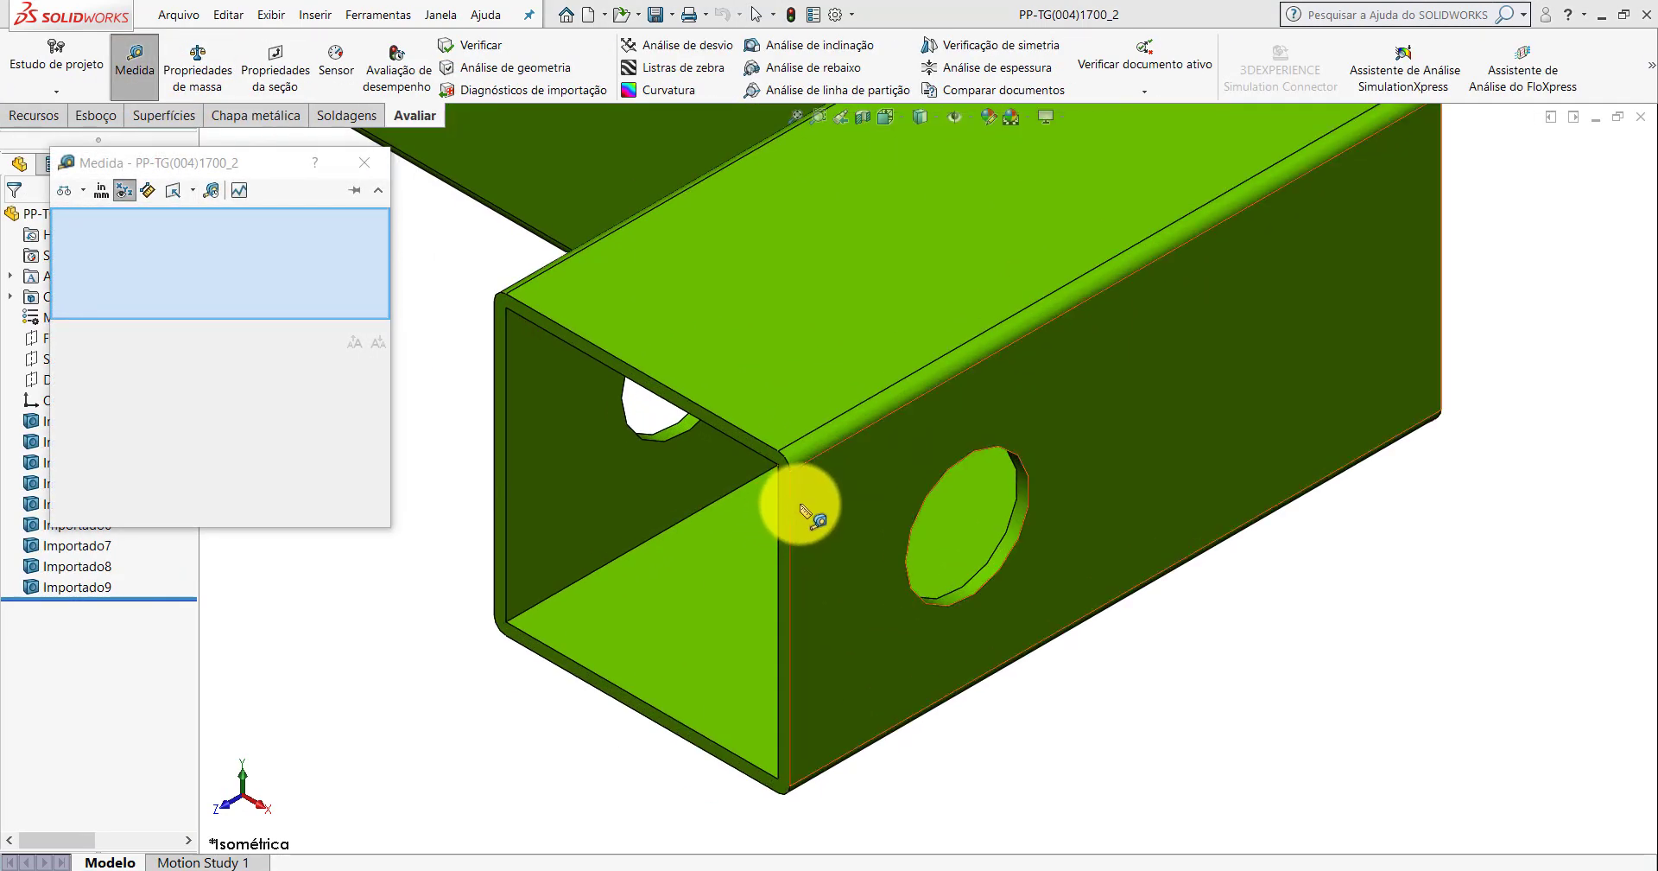
click(795, 511)
scroll(788, 466, down, 3)
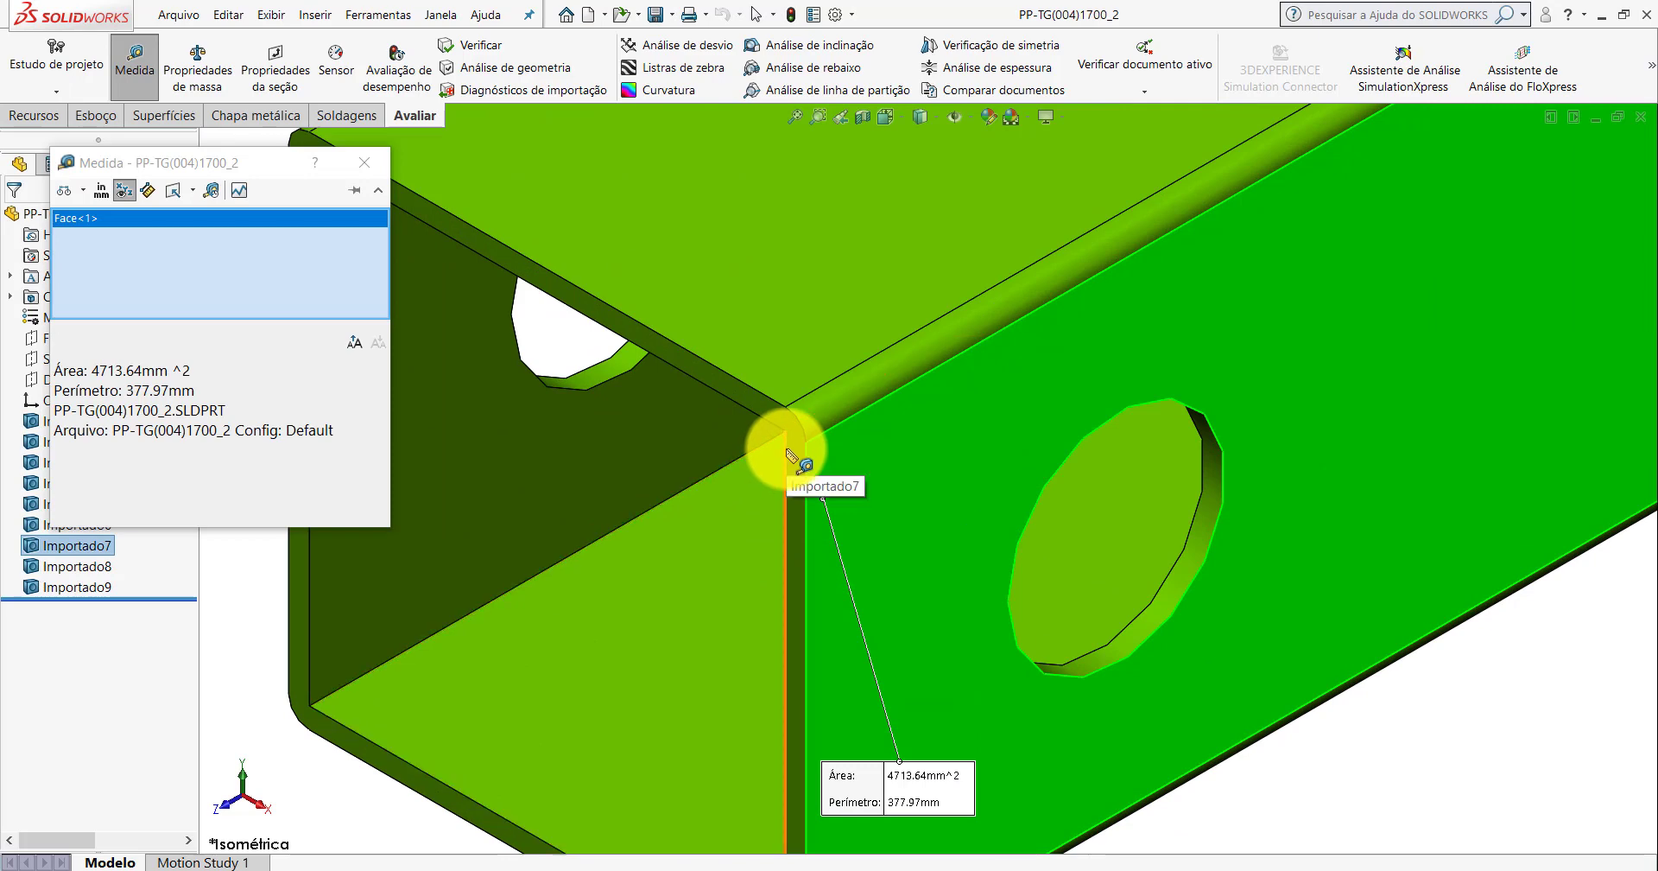
click(786, 459)
scroll(903, 665, up, 5)
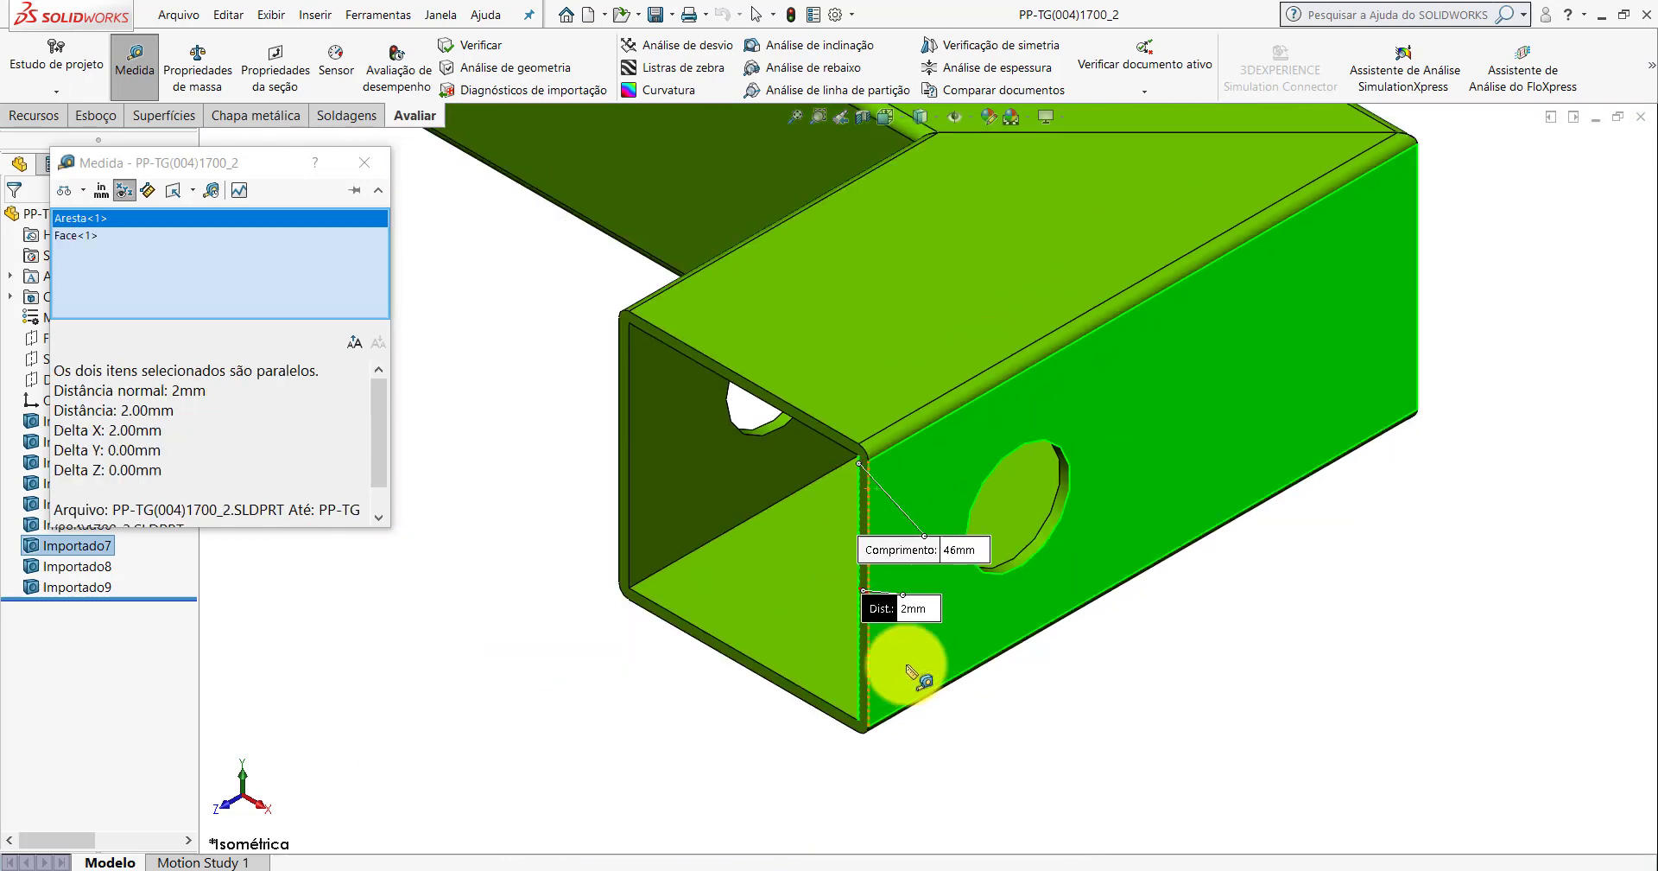
click(364, 162)
scroll(799, 392, up, 4)
scroll(993, 354, up, 2)
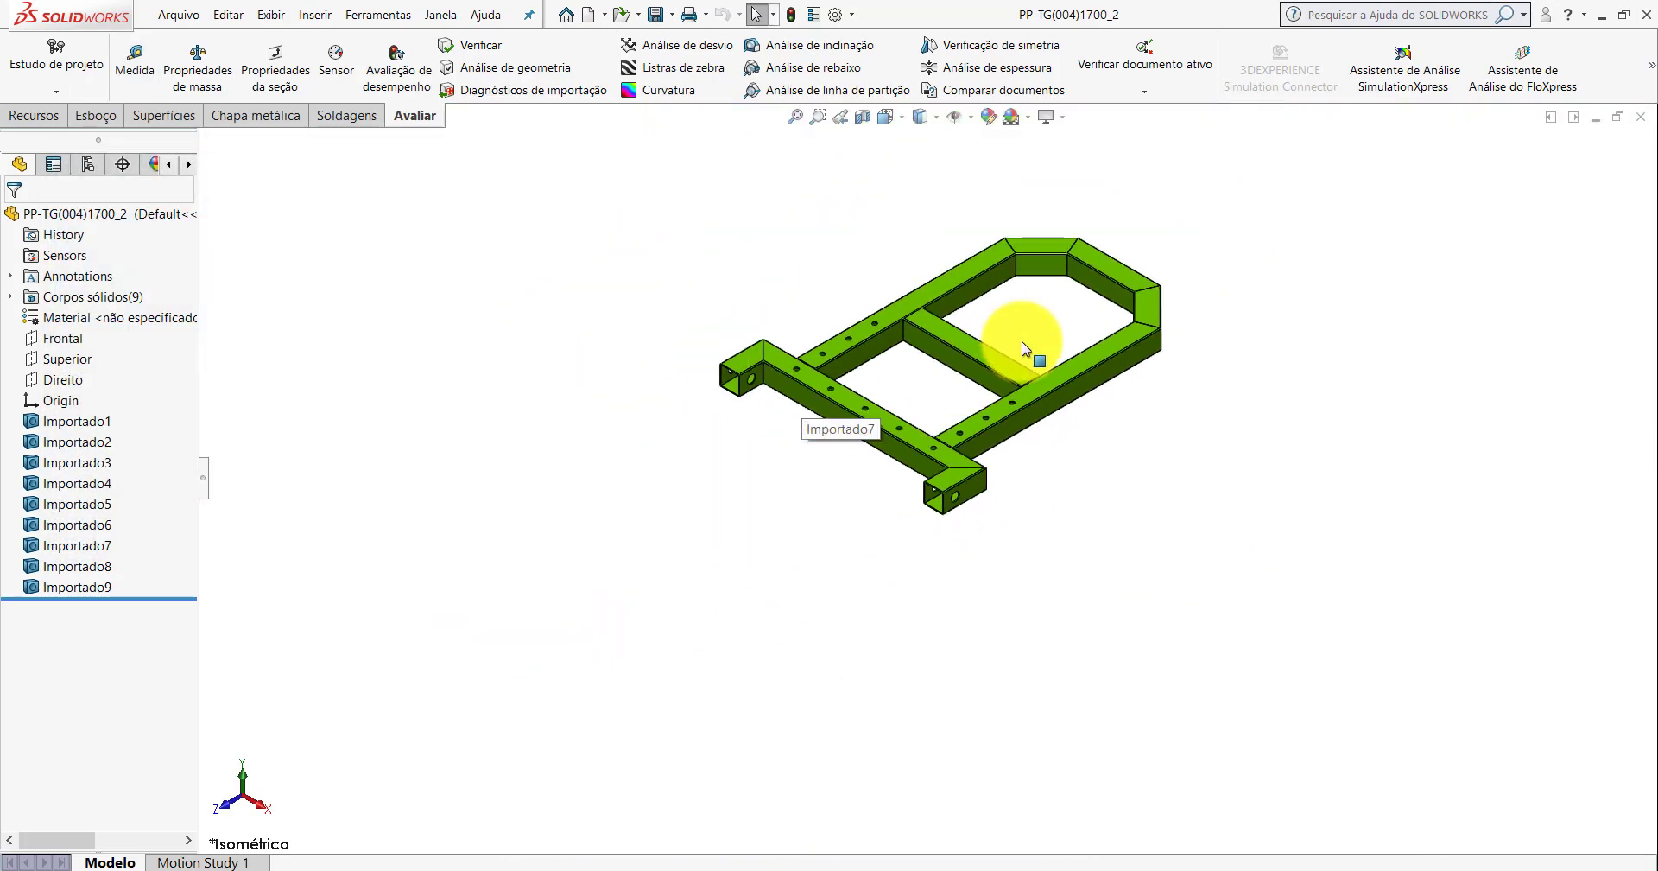
scroll(1033, 314, down, 2)
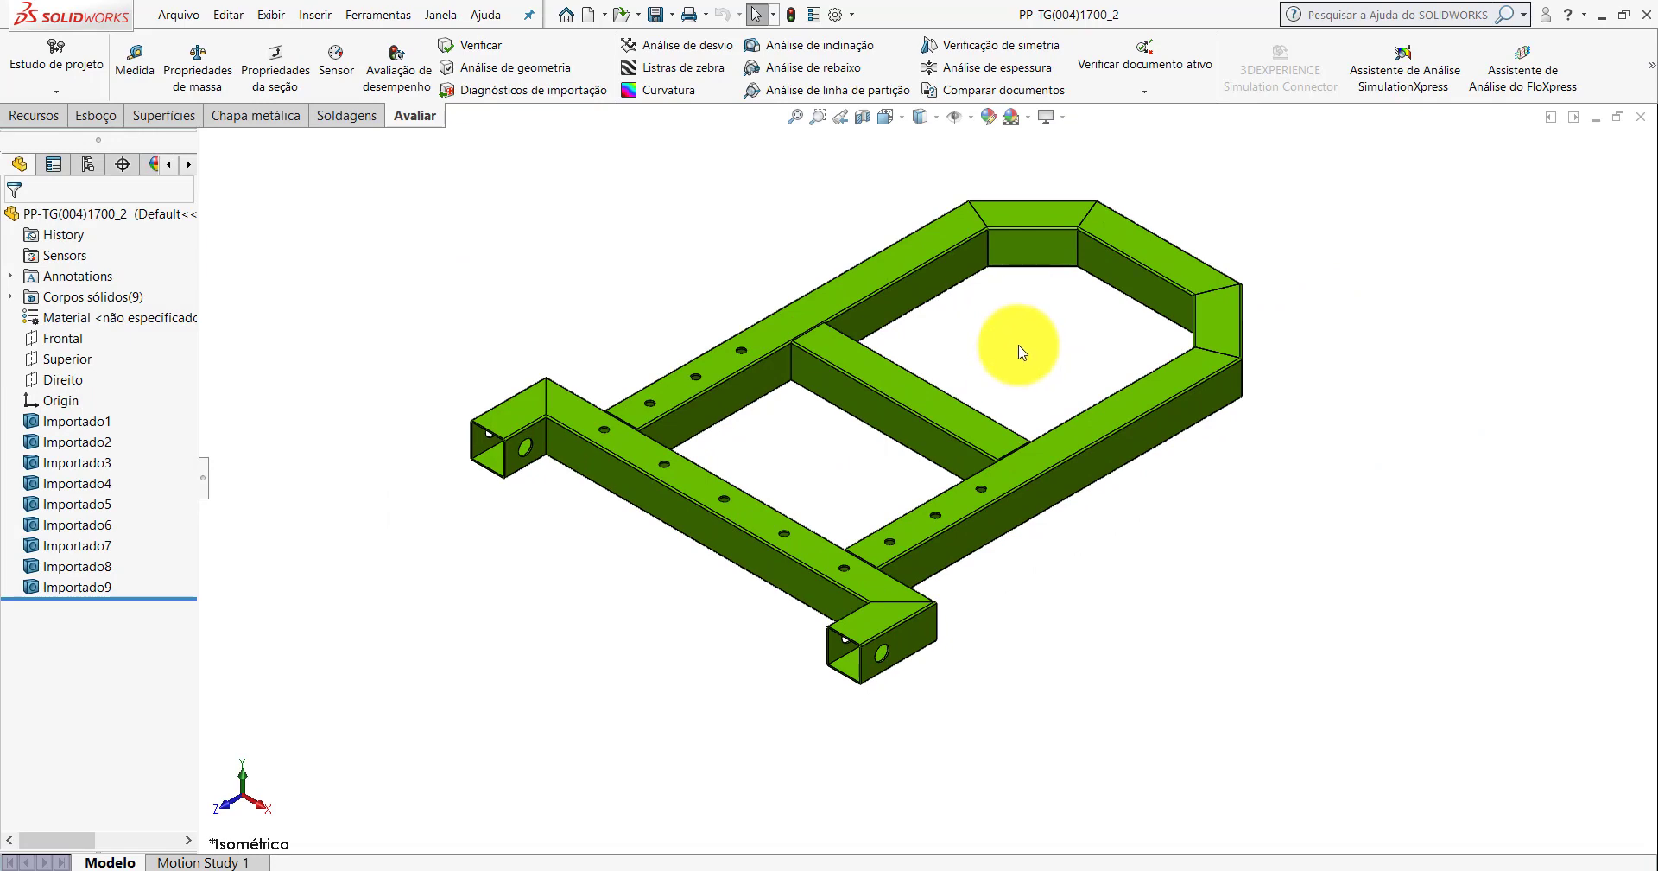
scroll(1021, 350, down, 1)
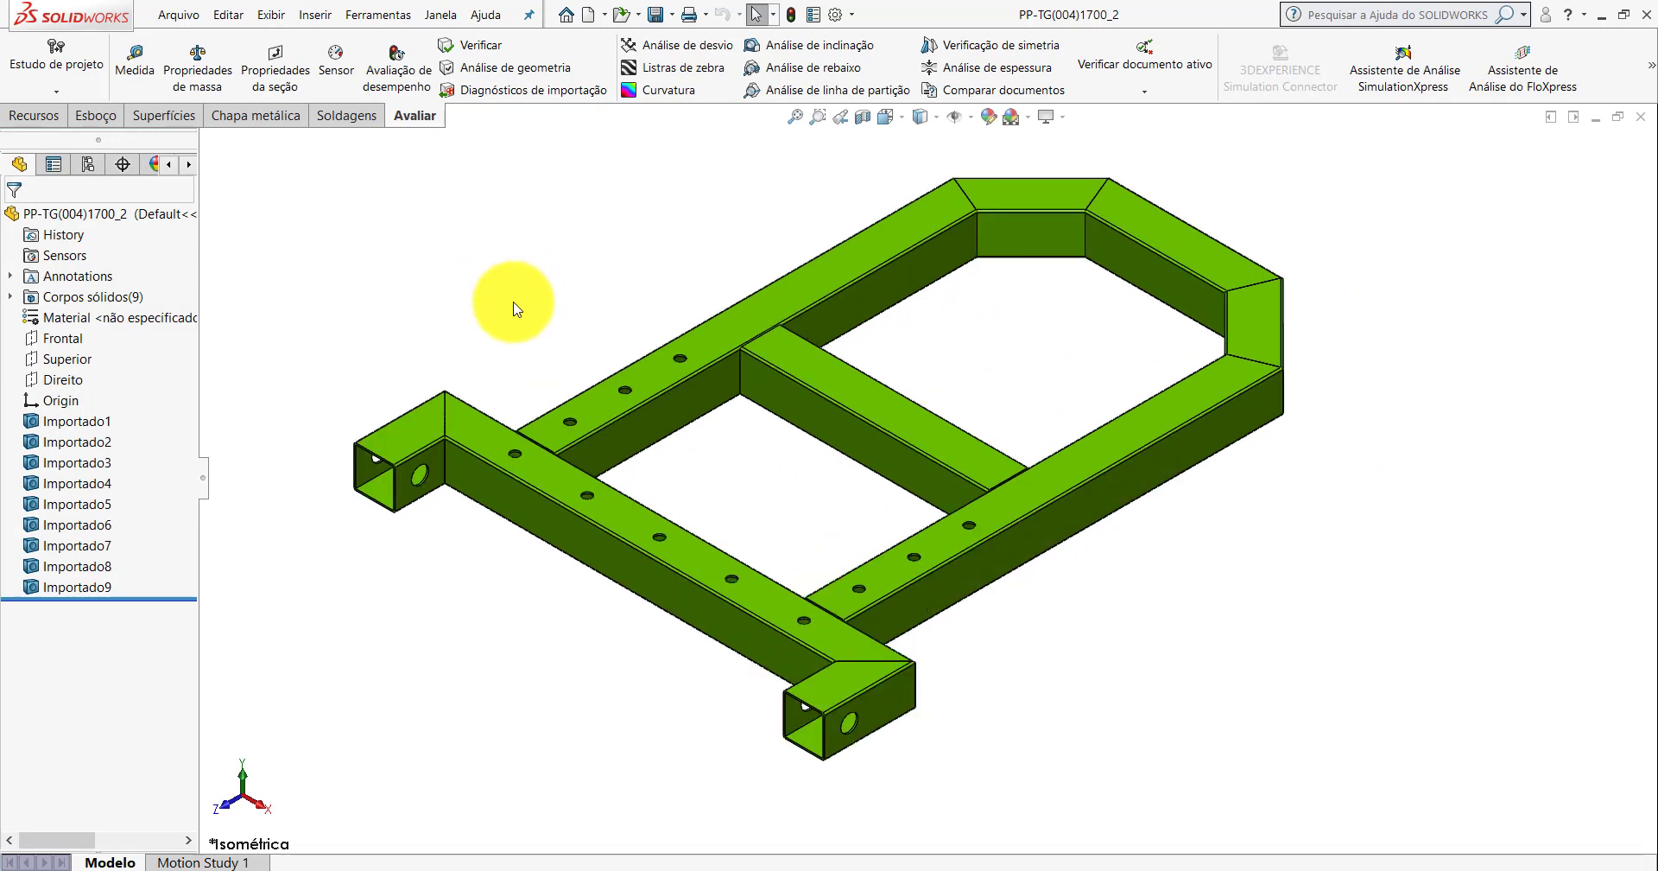
Create new part Peça1 in isometric view and start a sketch on the Superior plane.
click(589, 14)
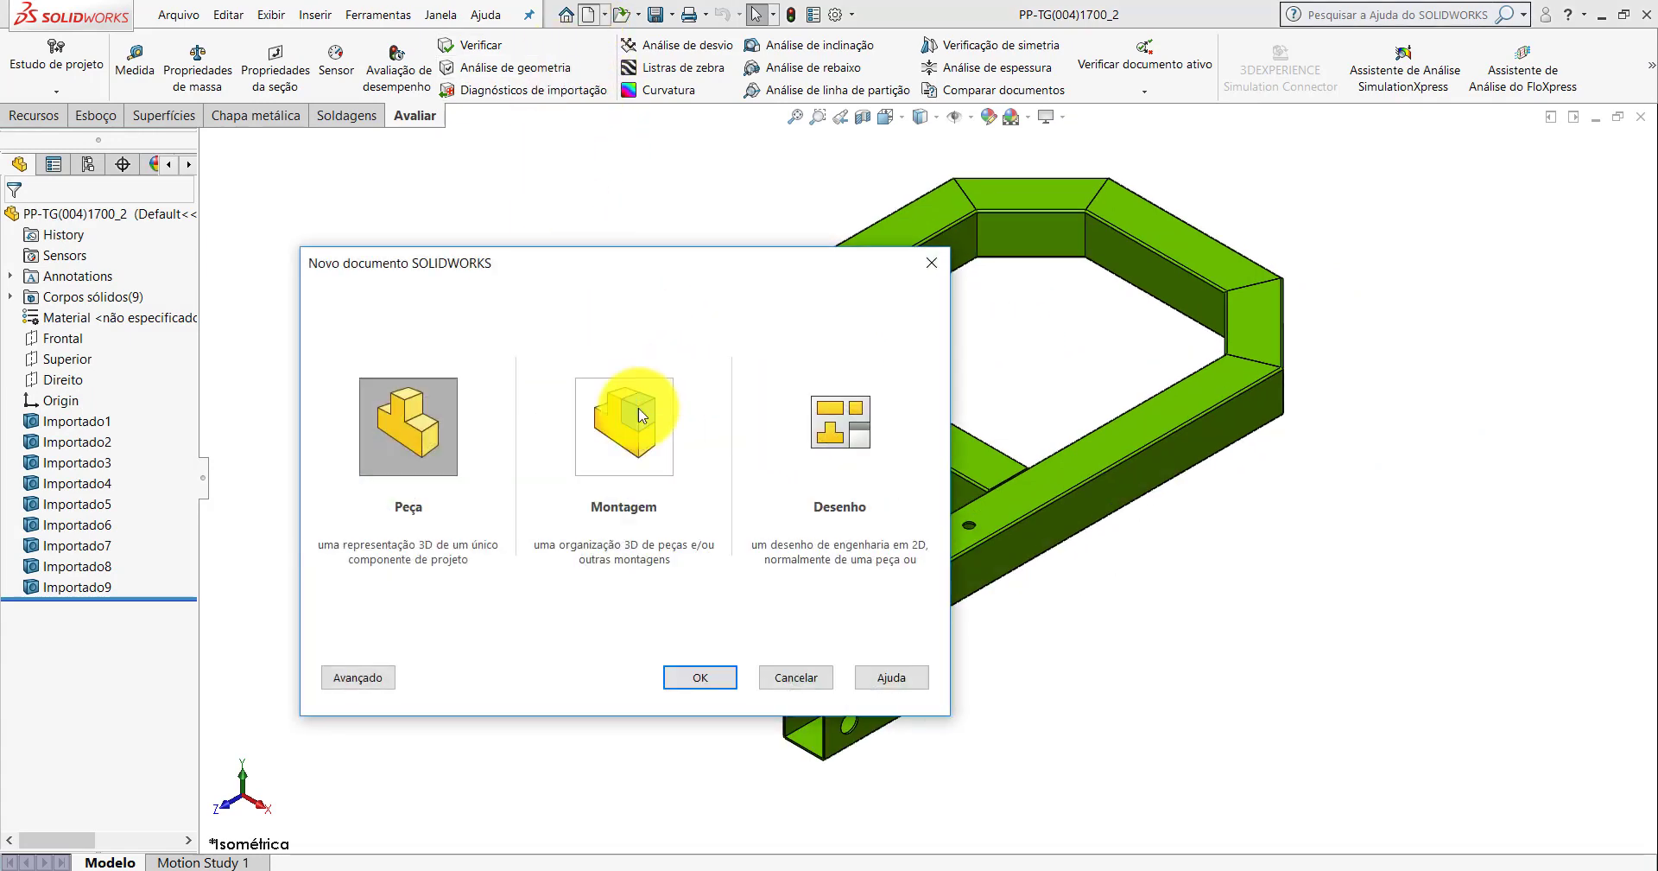
double_click(424, 432)
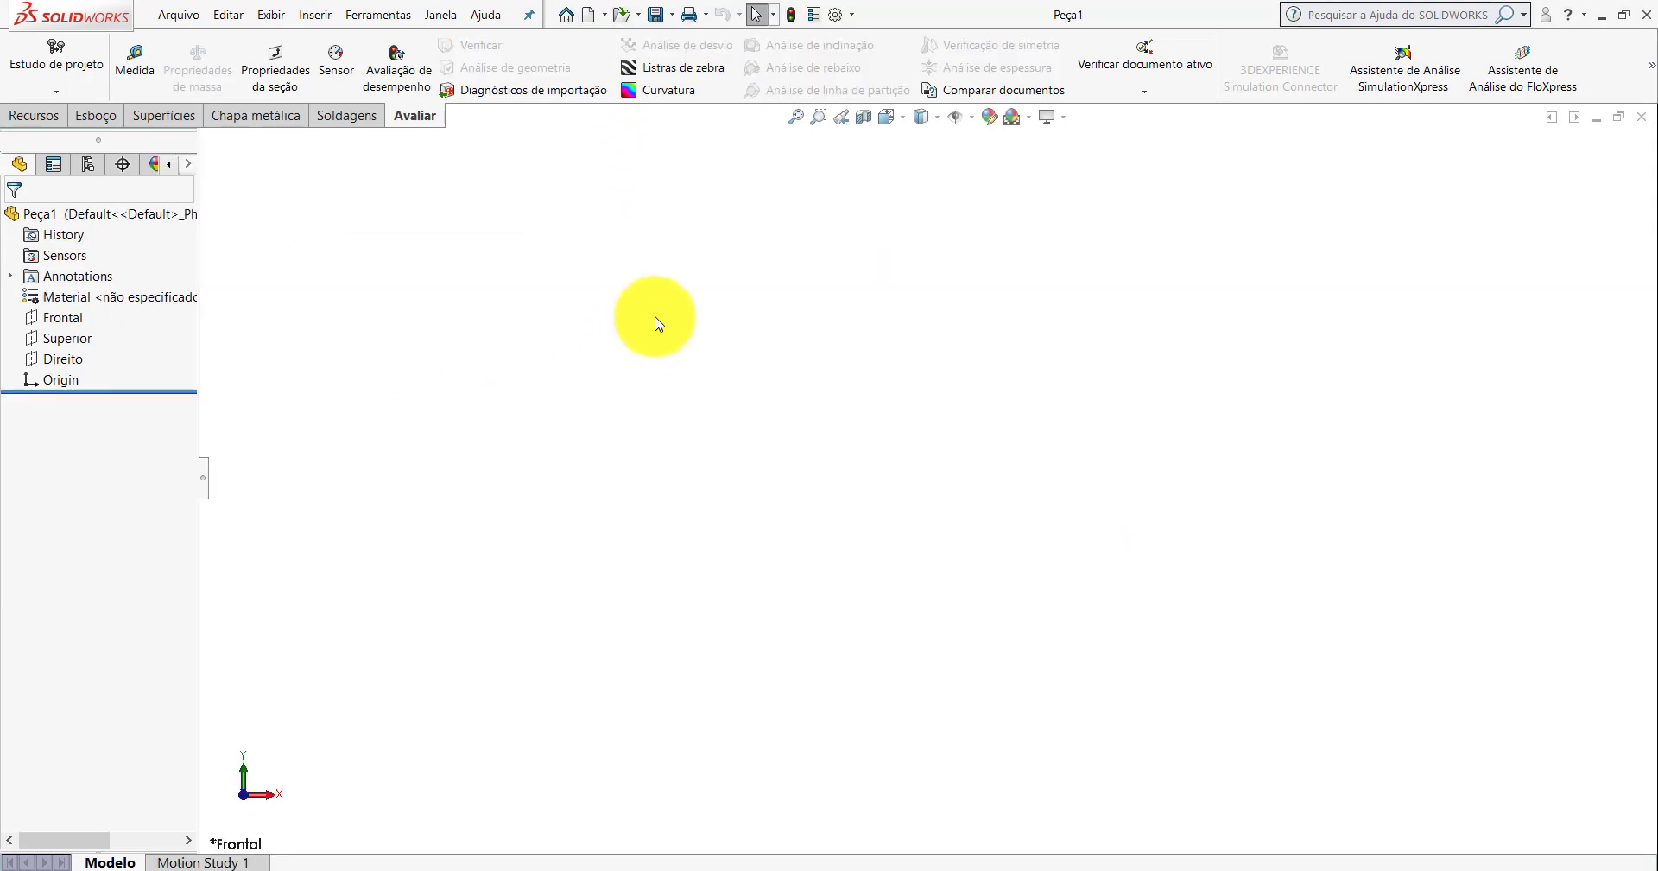
click(887, 117)
click(985, 167)
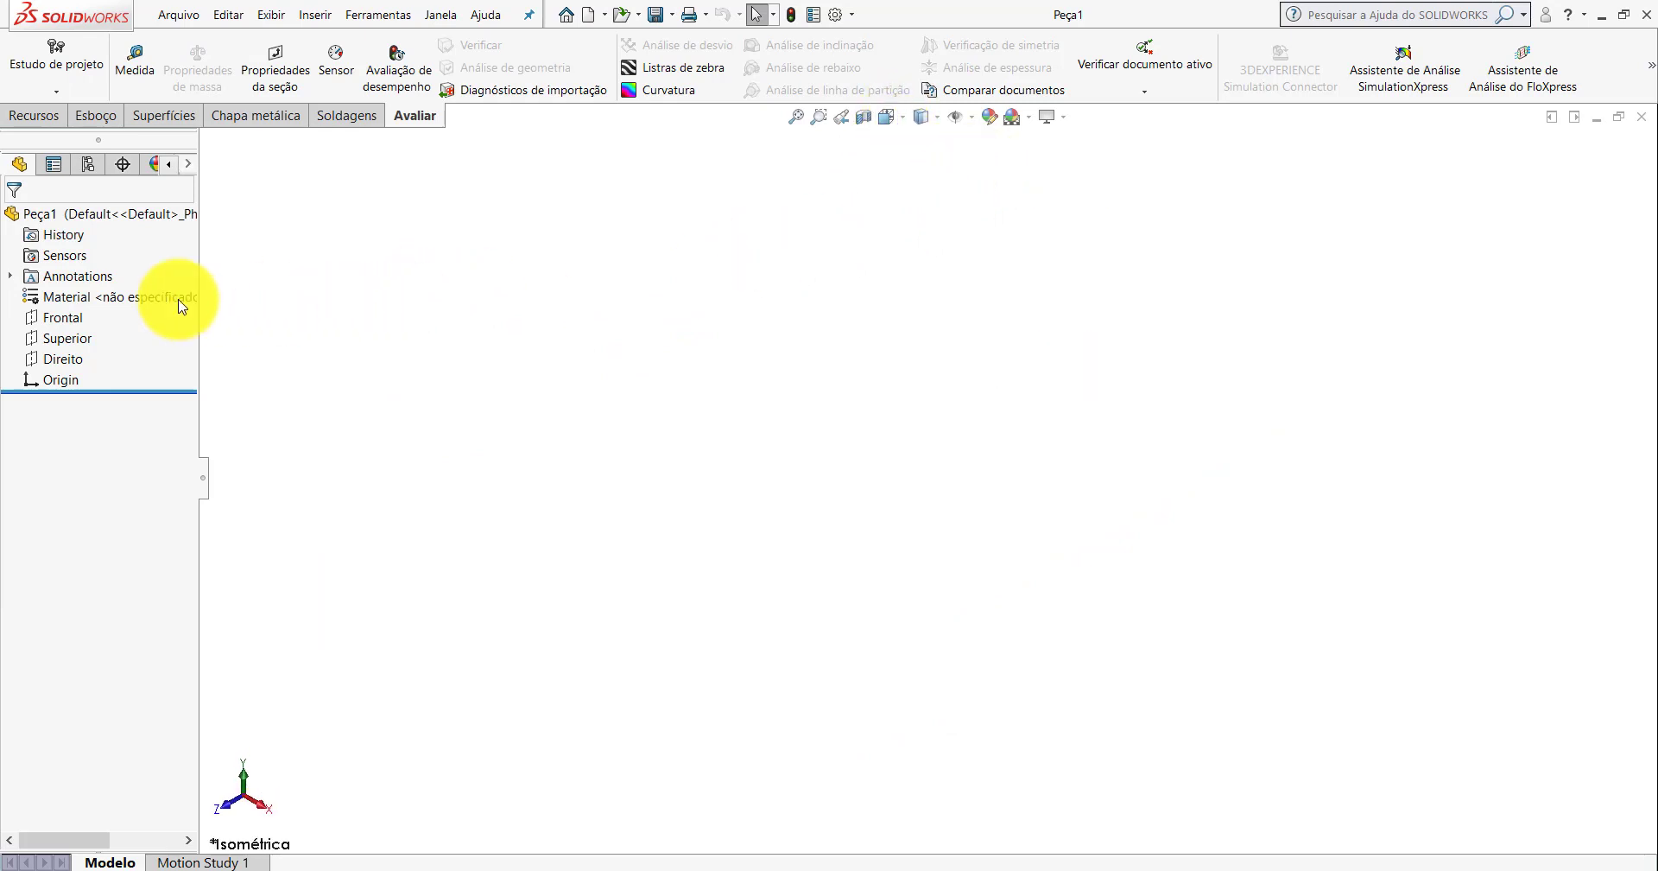
click(72, 343)
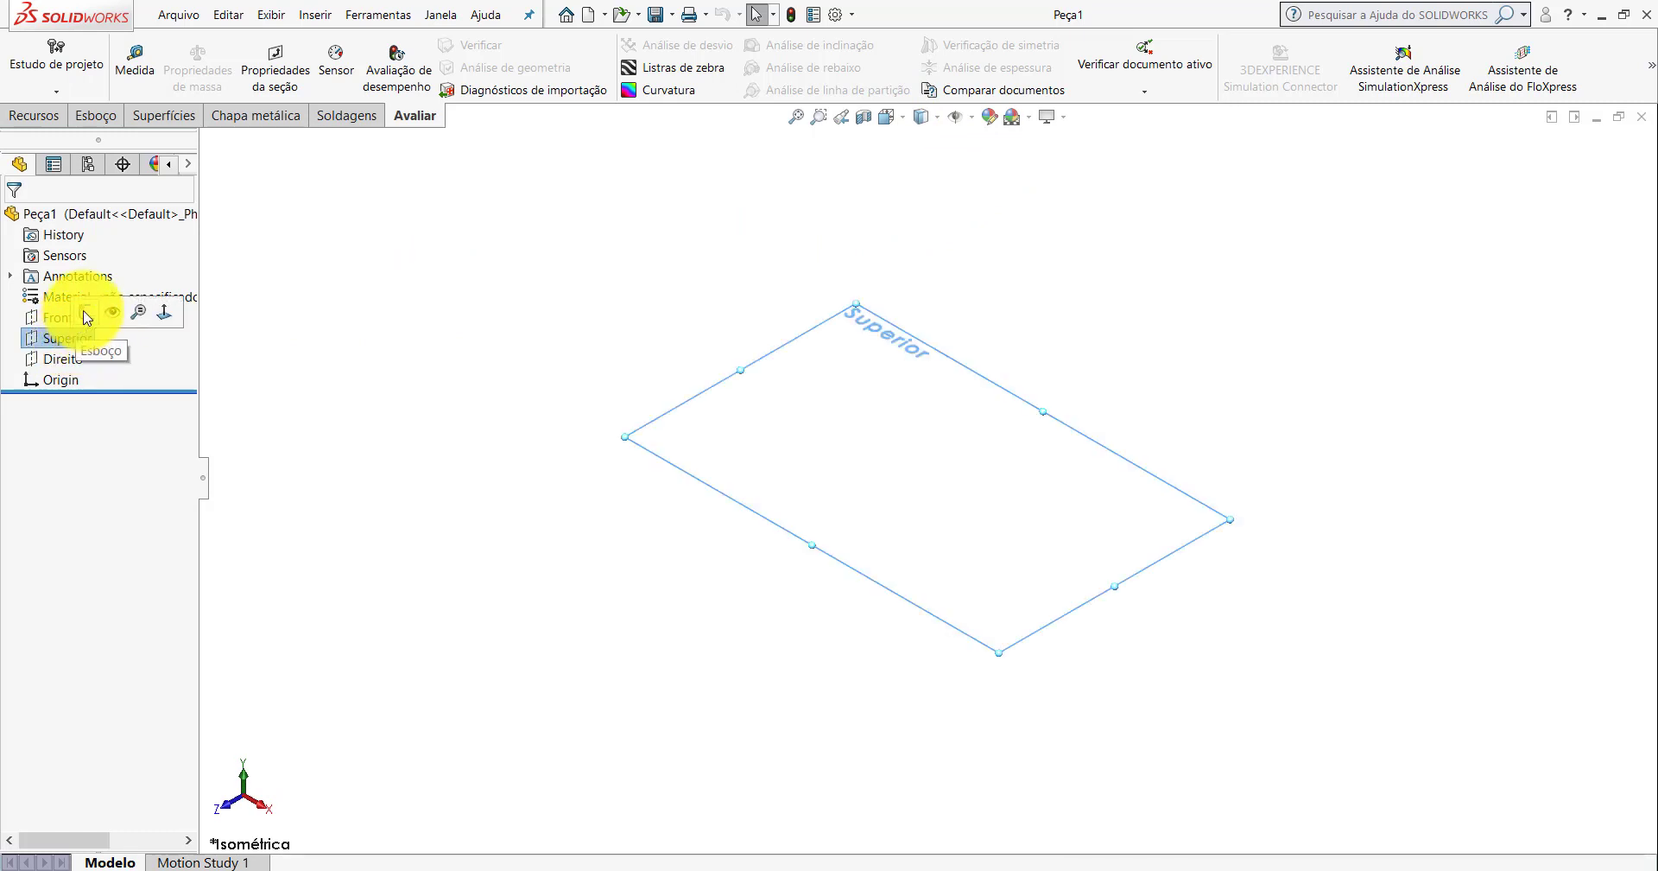
click(87, 317)
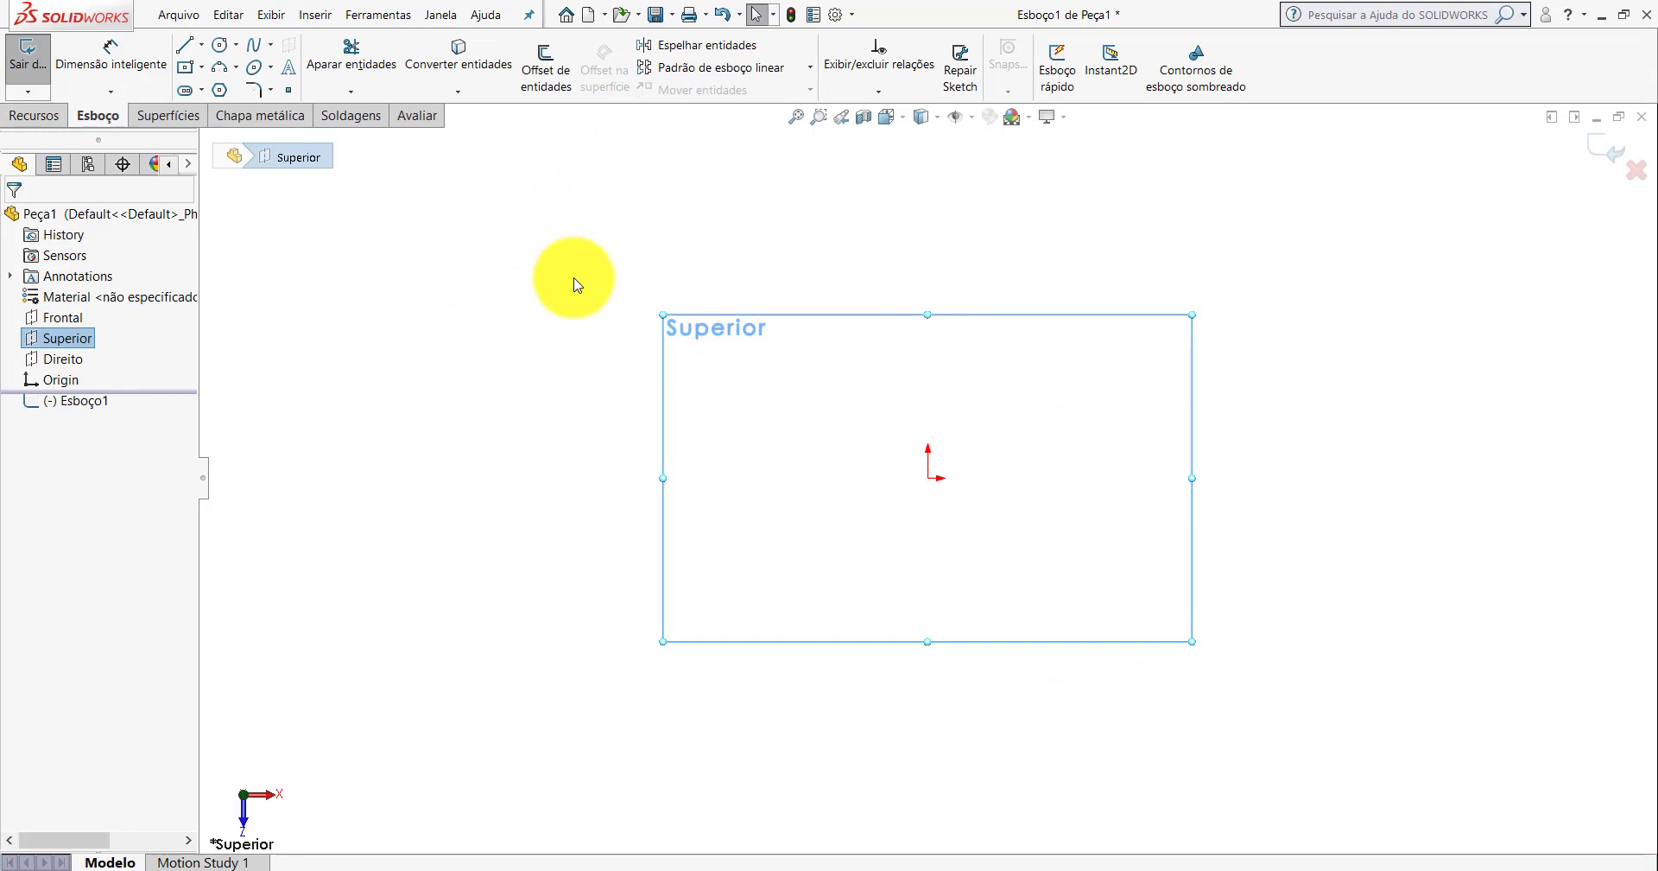
Draw a horizontal line across the origin and a vertical line down from its right end.
click(191, 54)
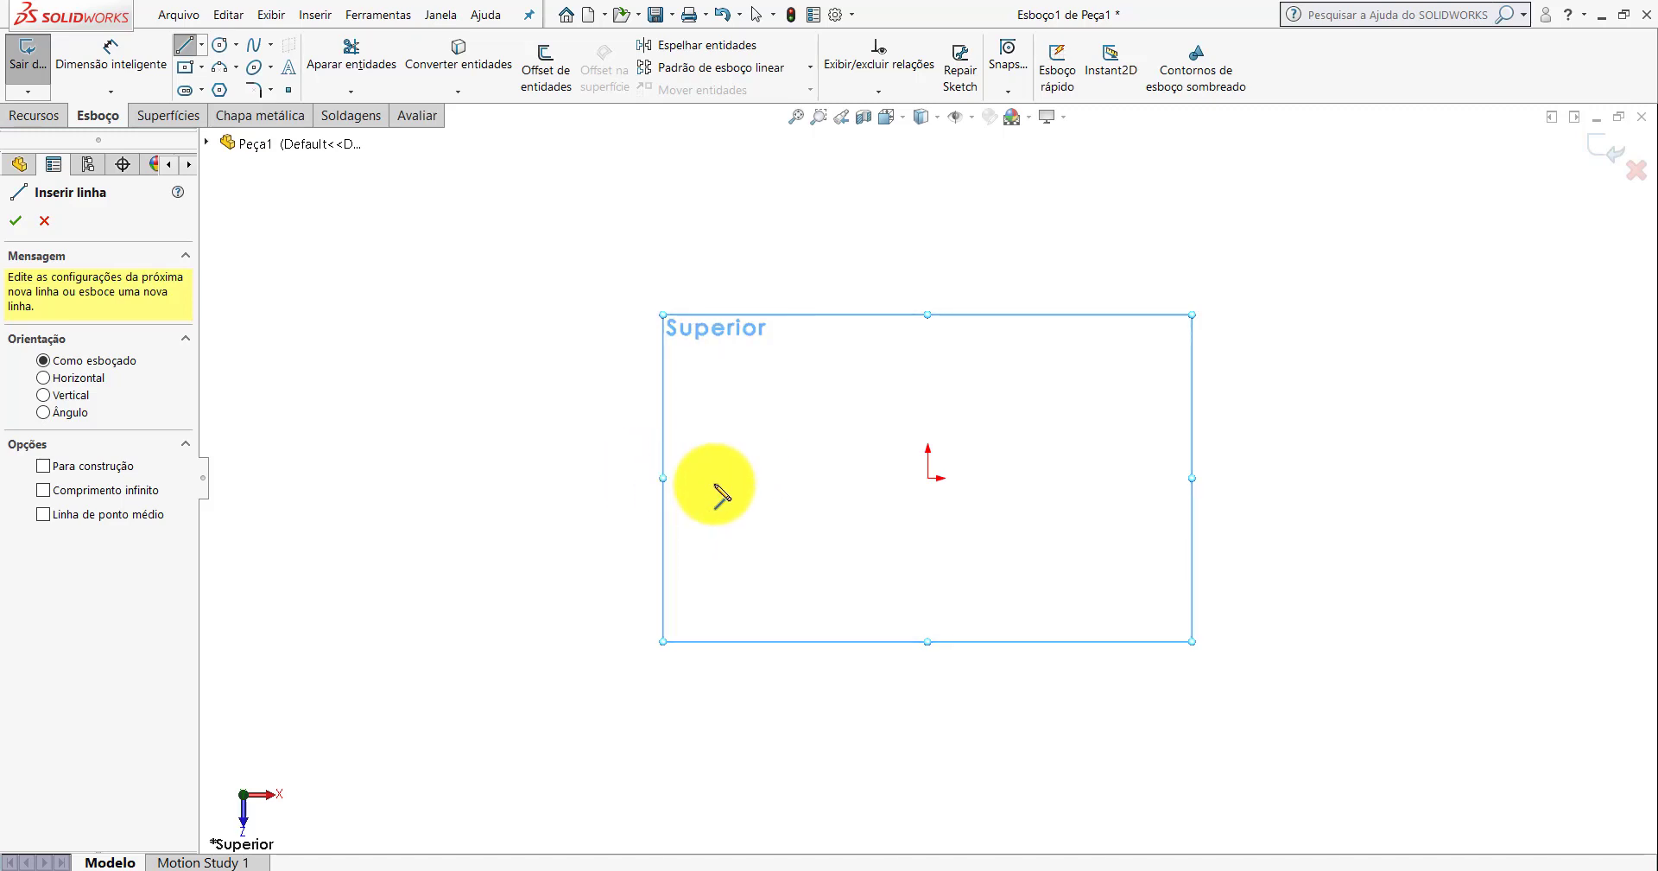
click(690, 478)
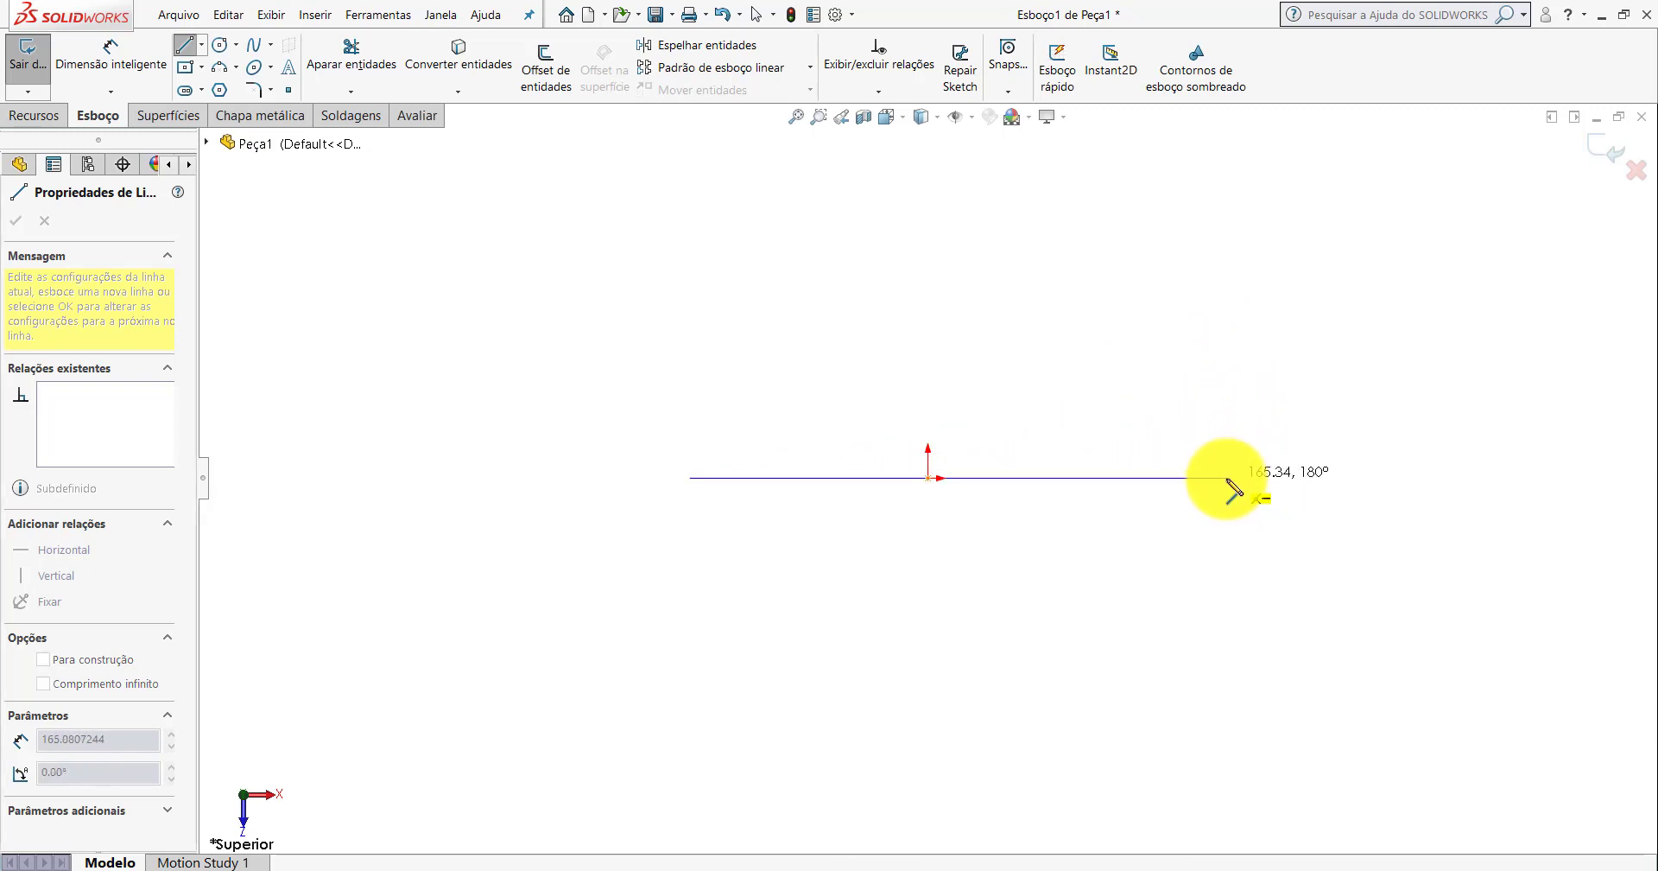
click(1182, 478)
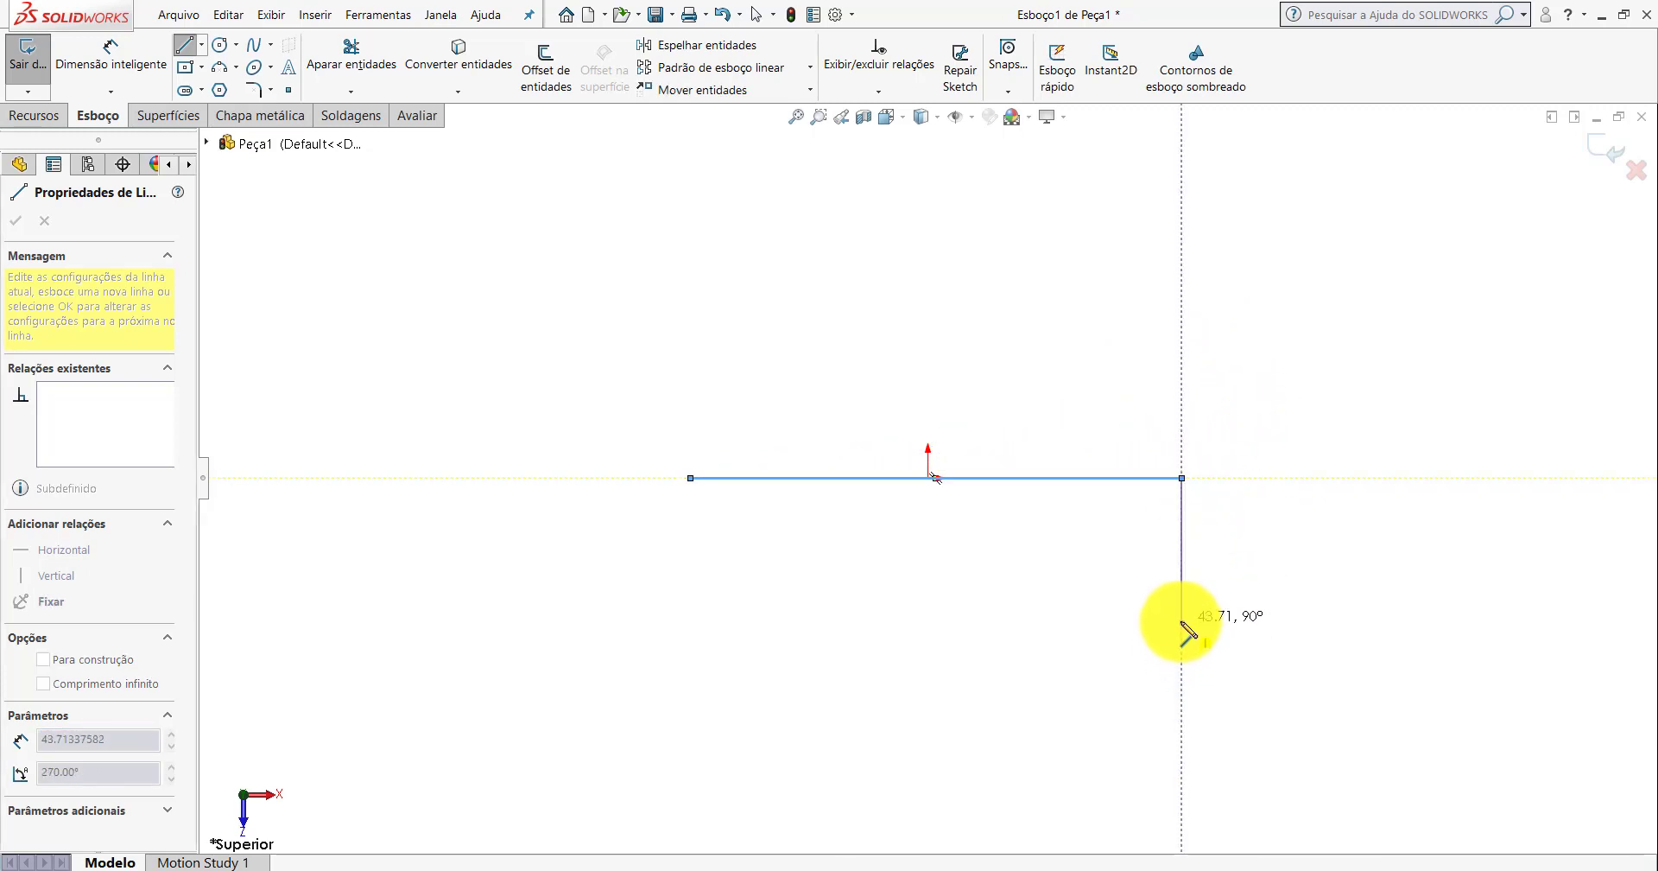
click(1182, 620)
key(Escape)
key(Escape)
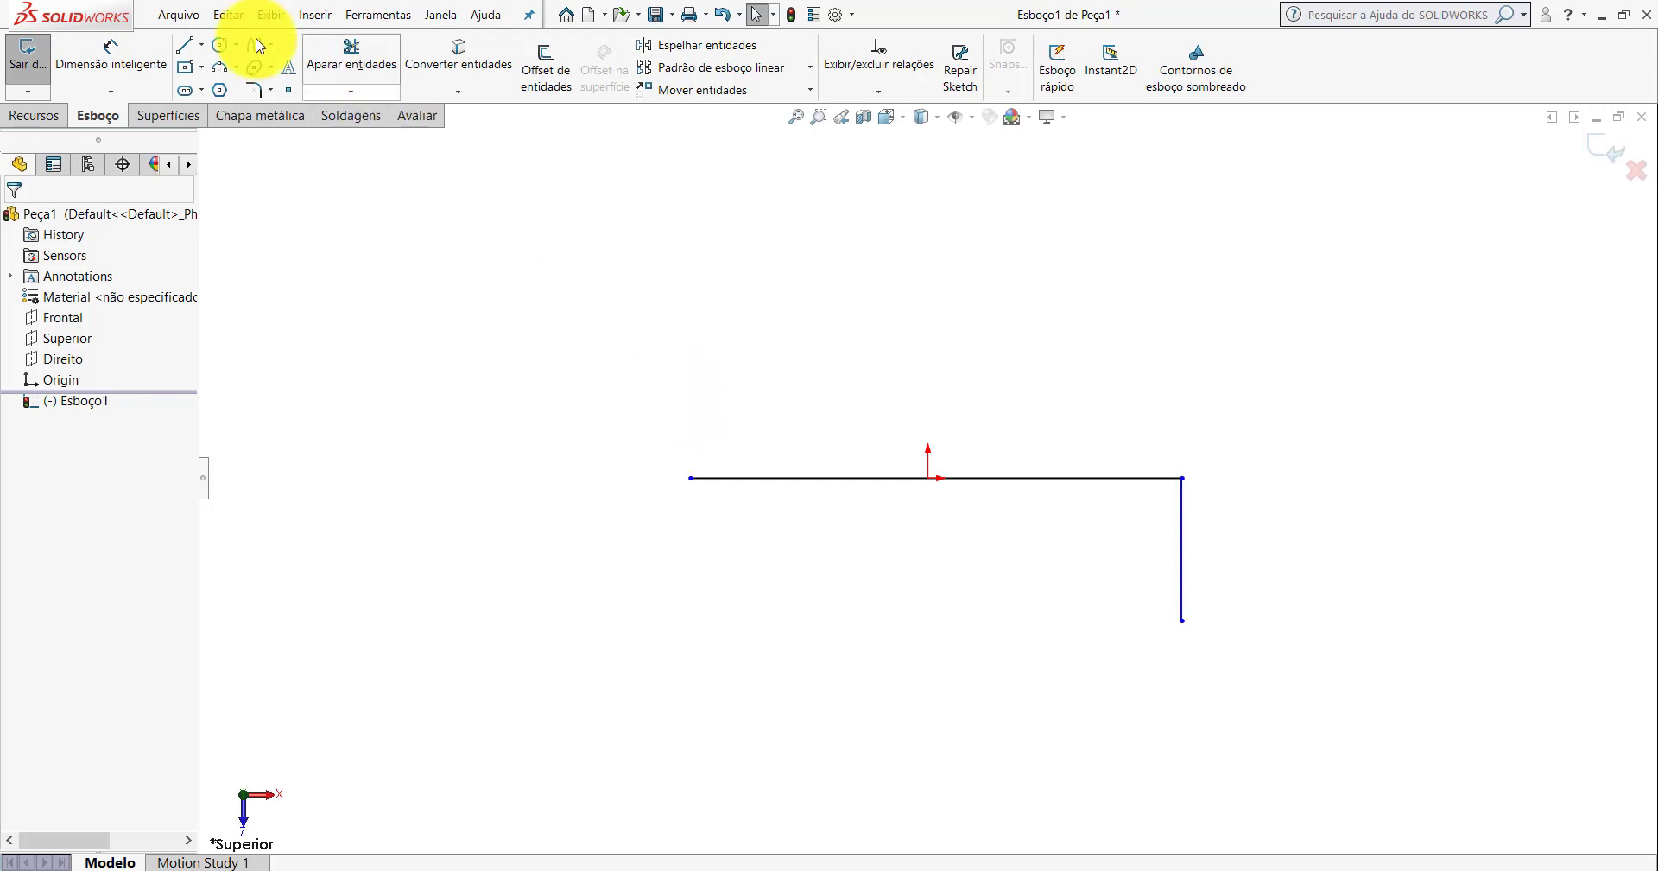
Draw the matching left vertical leg down from the top line's left end.
click(185, 49)
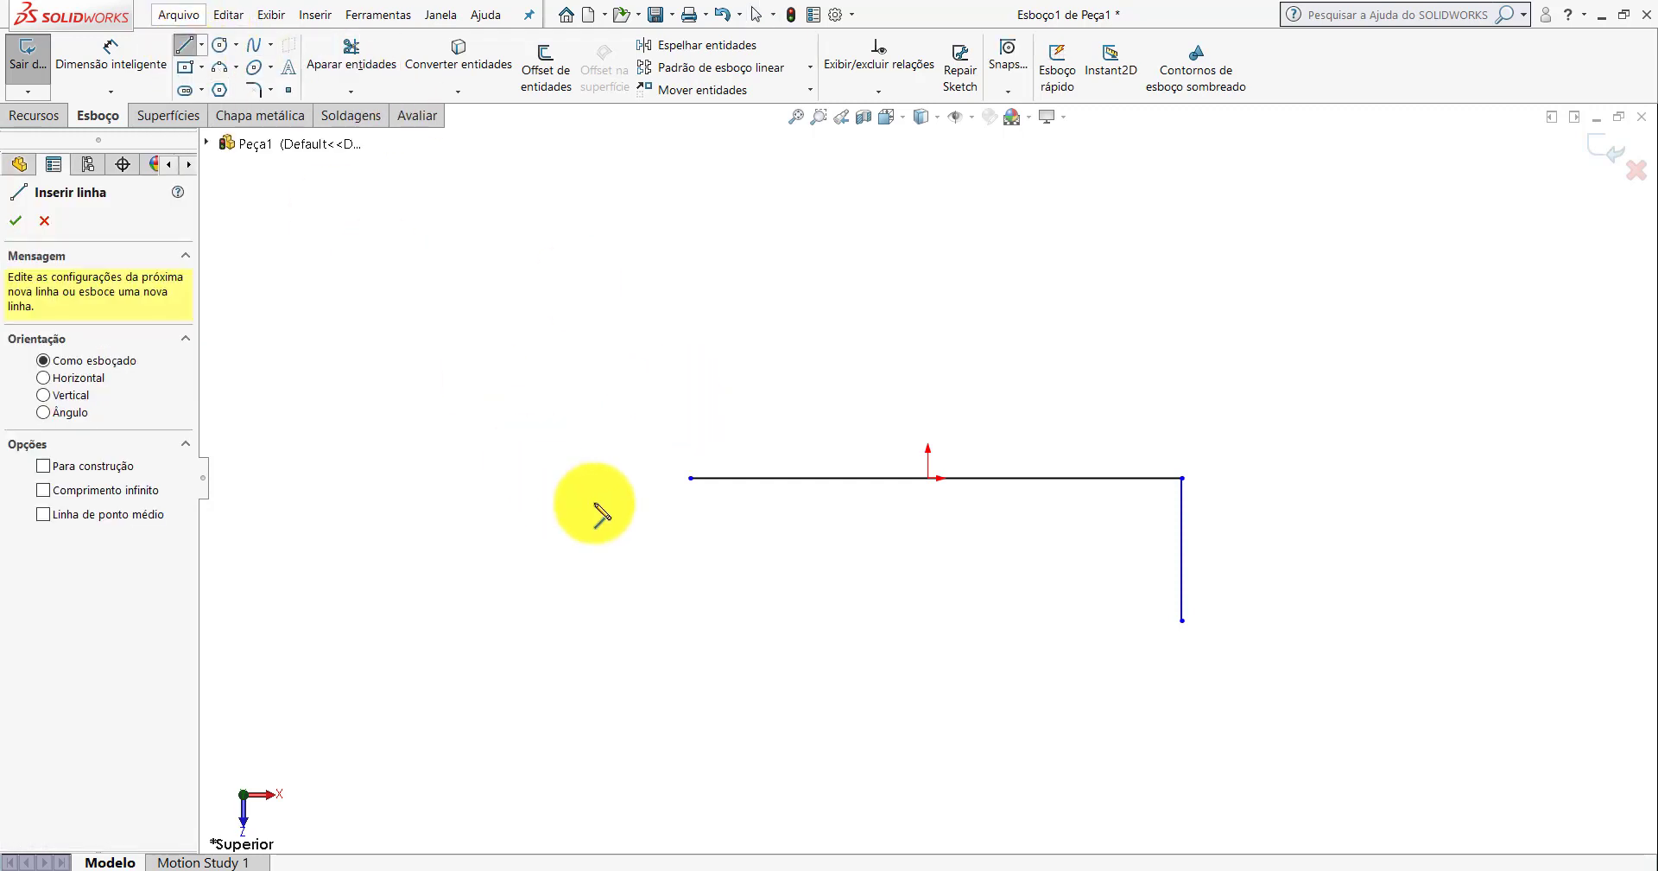
click(691, 478)
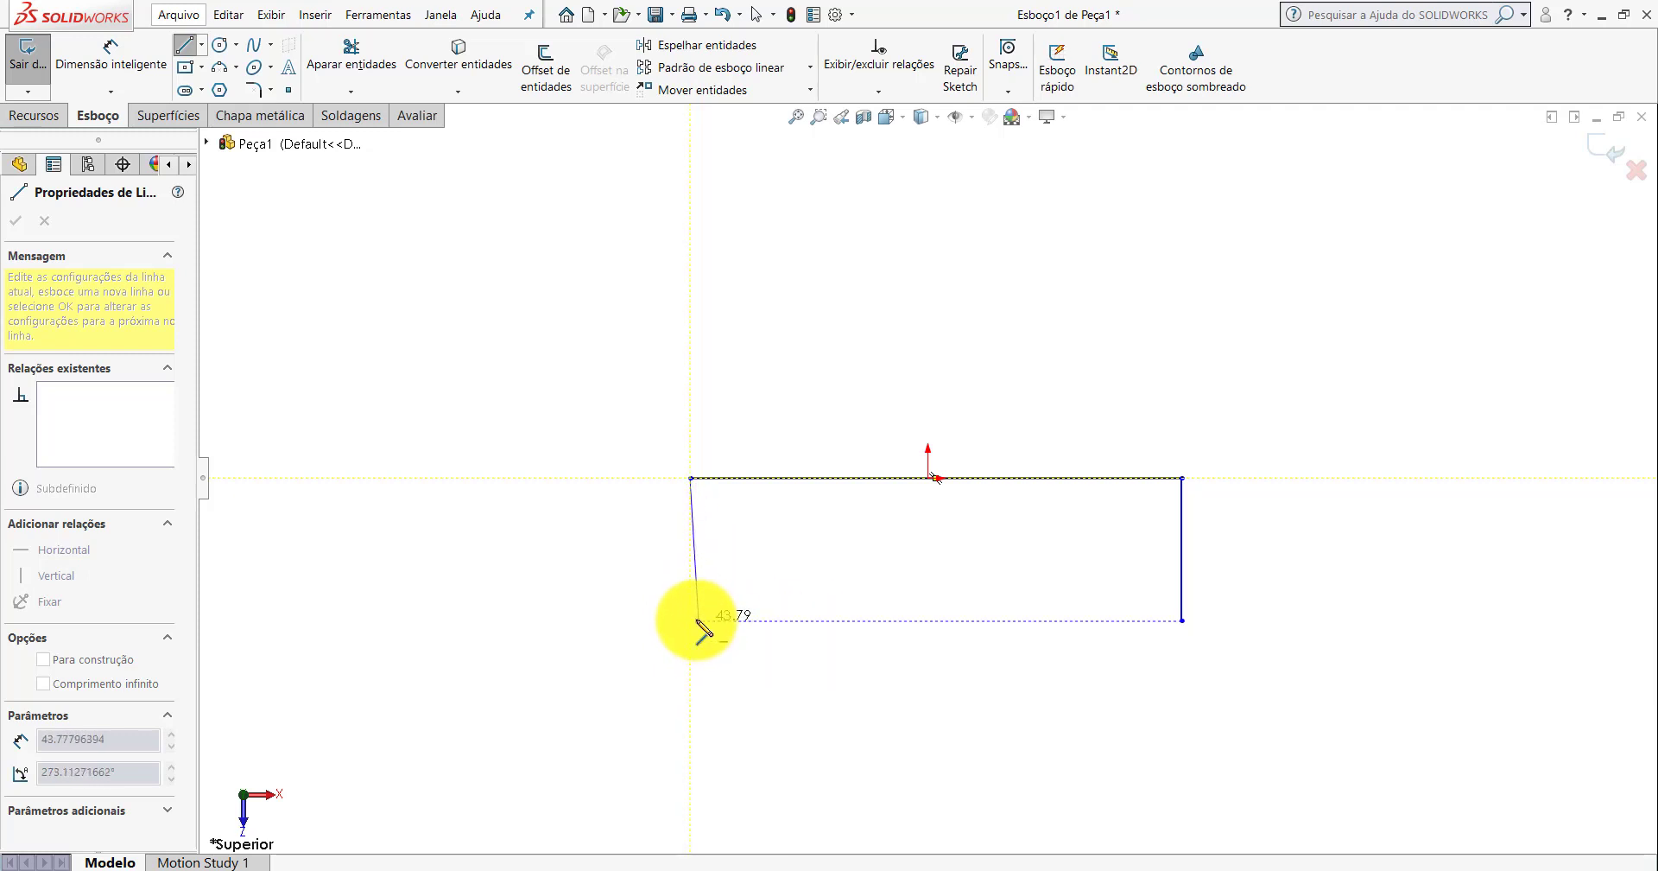
click(691, 621)
key(Escape)
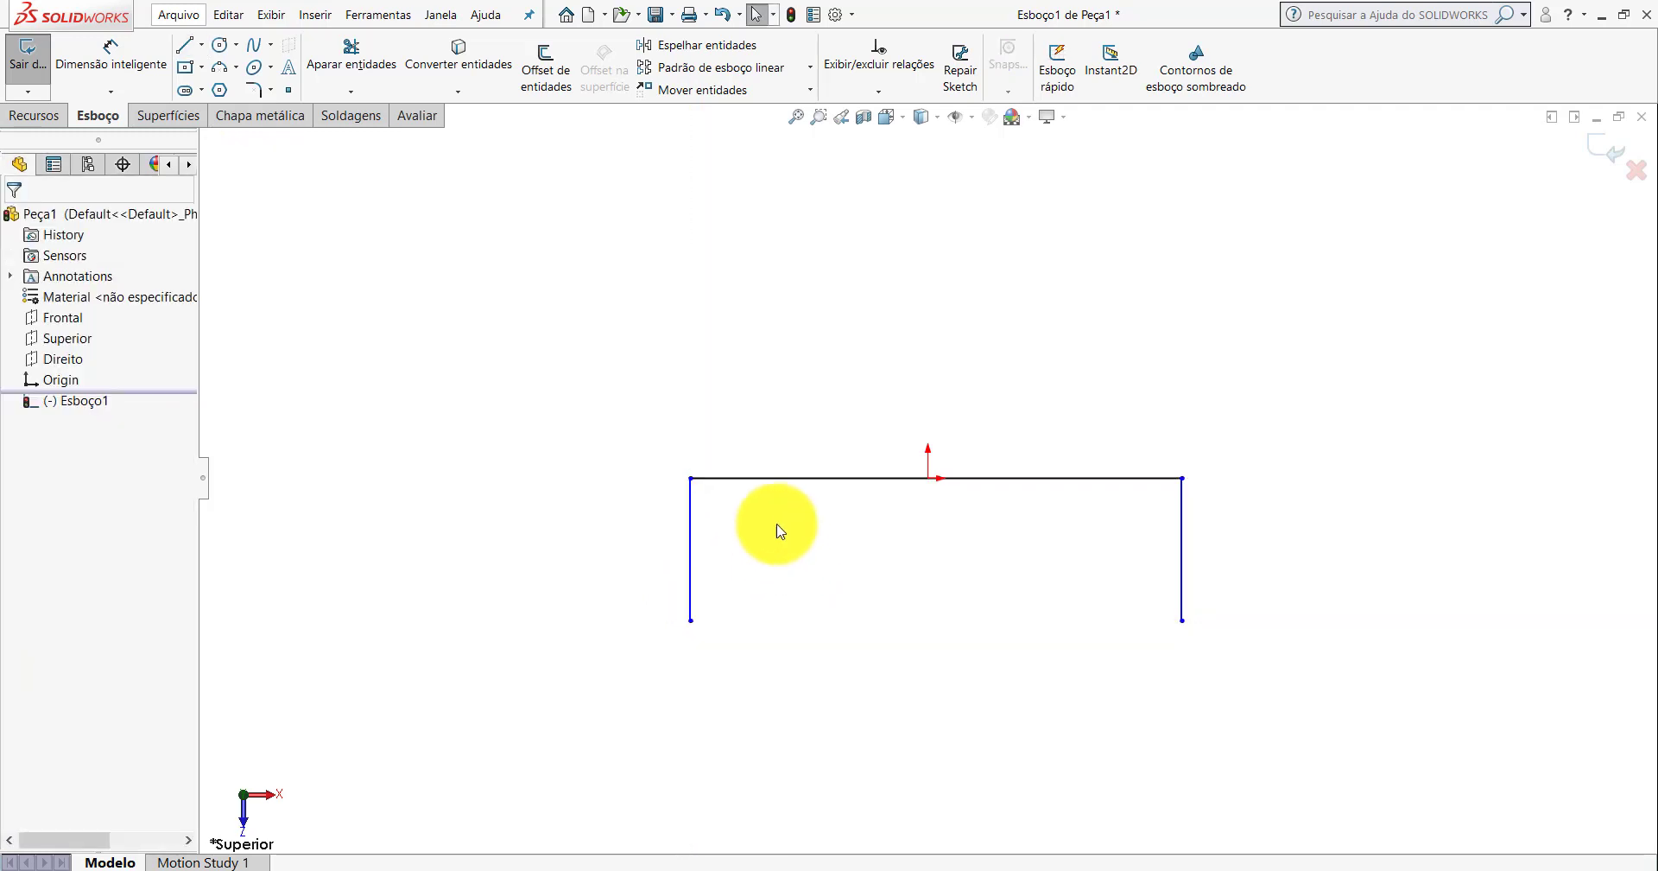
scroll(734, 531, down, 1)
key(Escape)
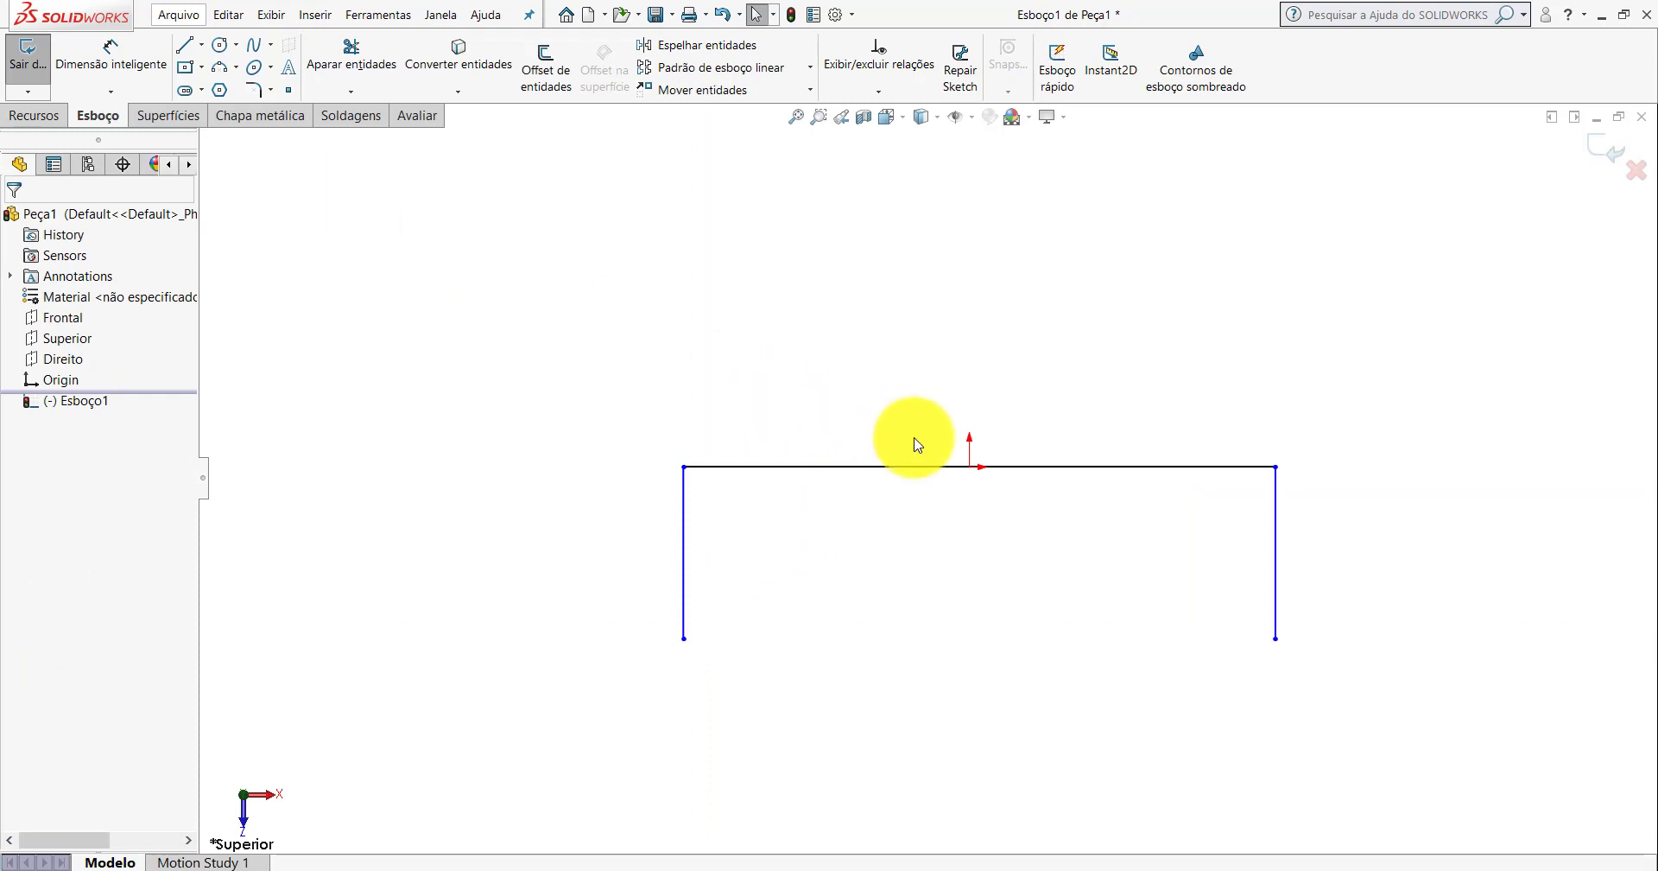
Centre the top line on the origin with Midpoint and make both legs Equal.
click(1065, 467)
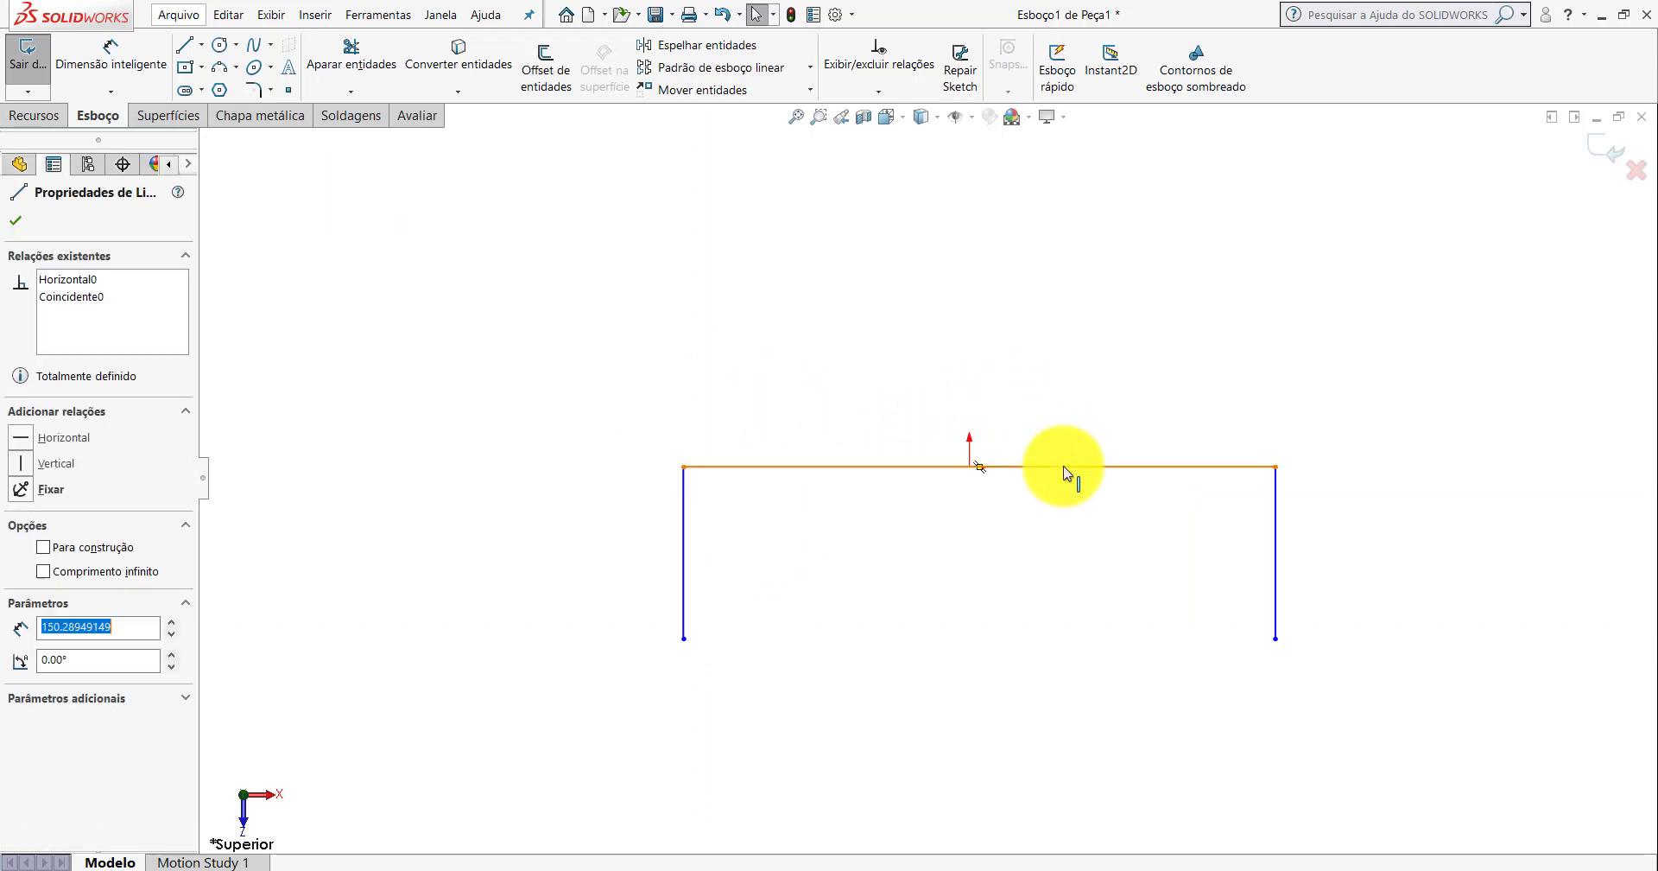
ctrl+click(970, 468)
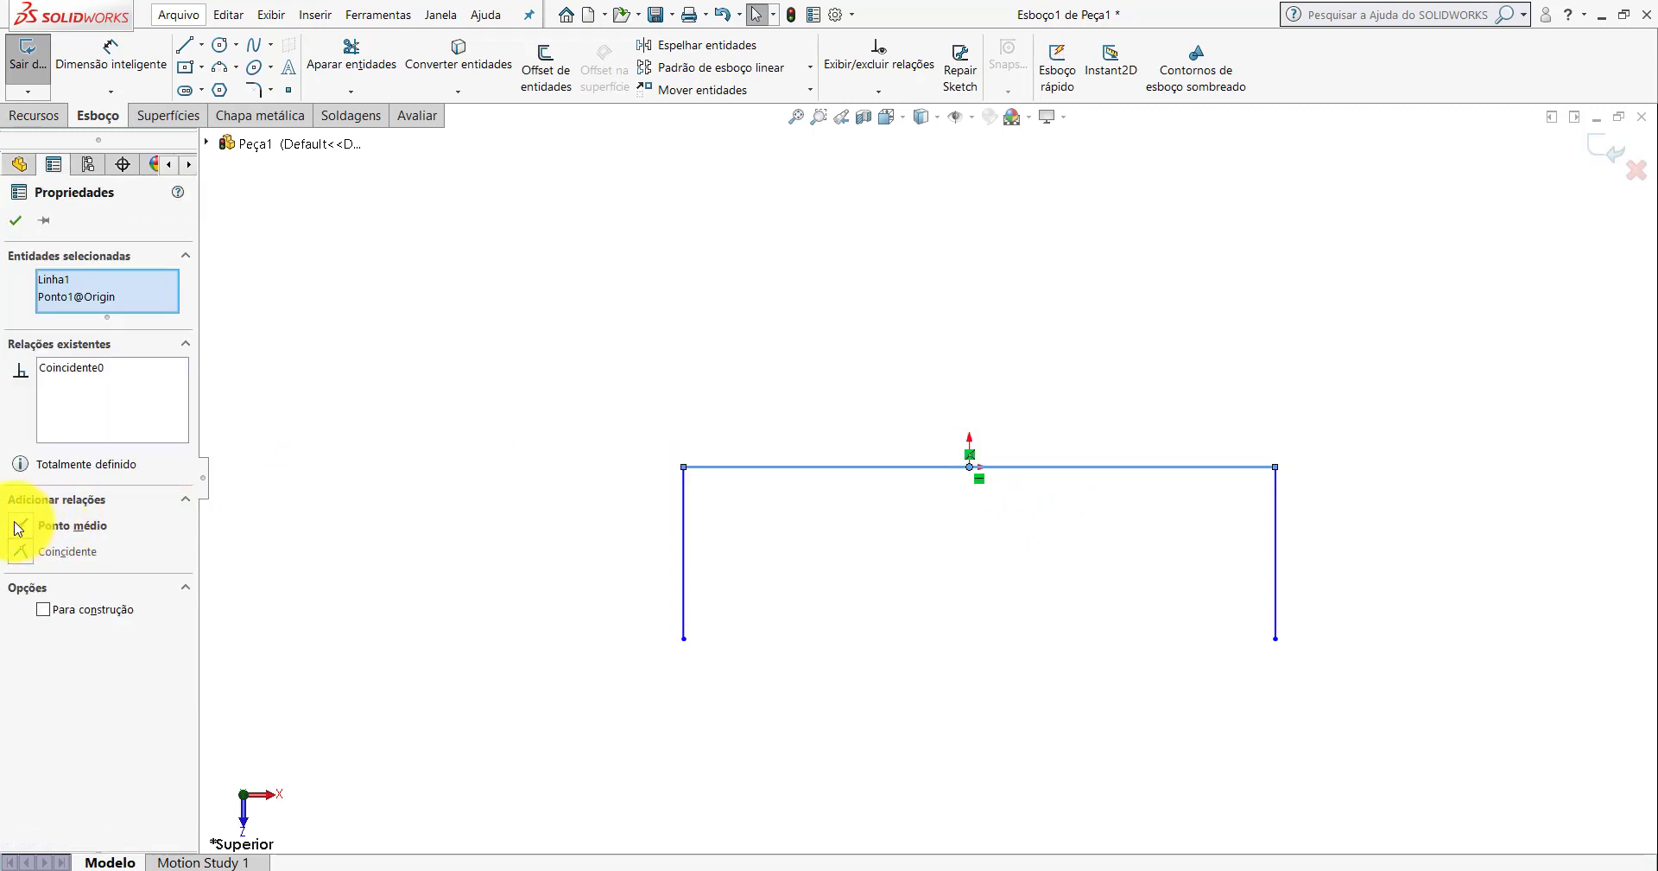
click(731, 342)
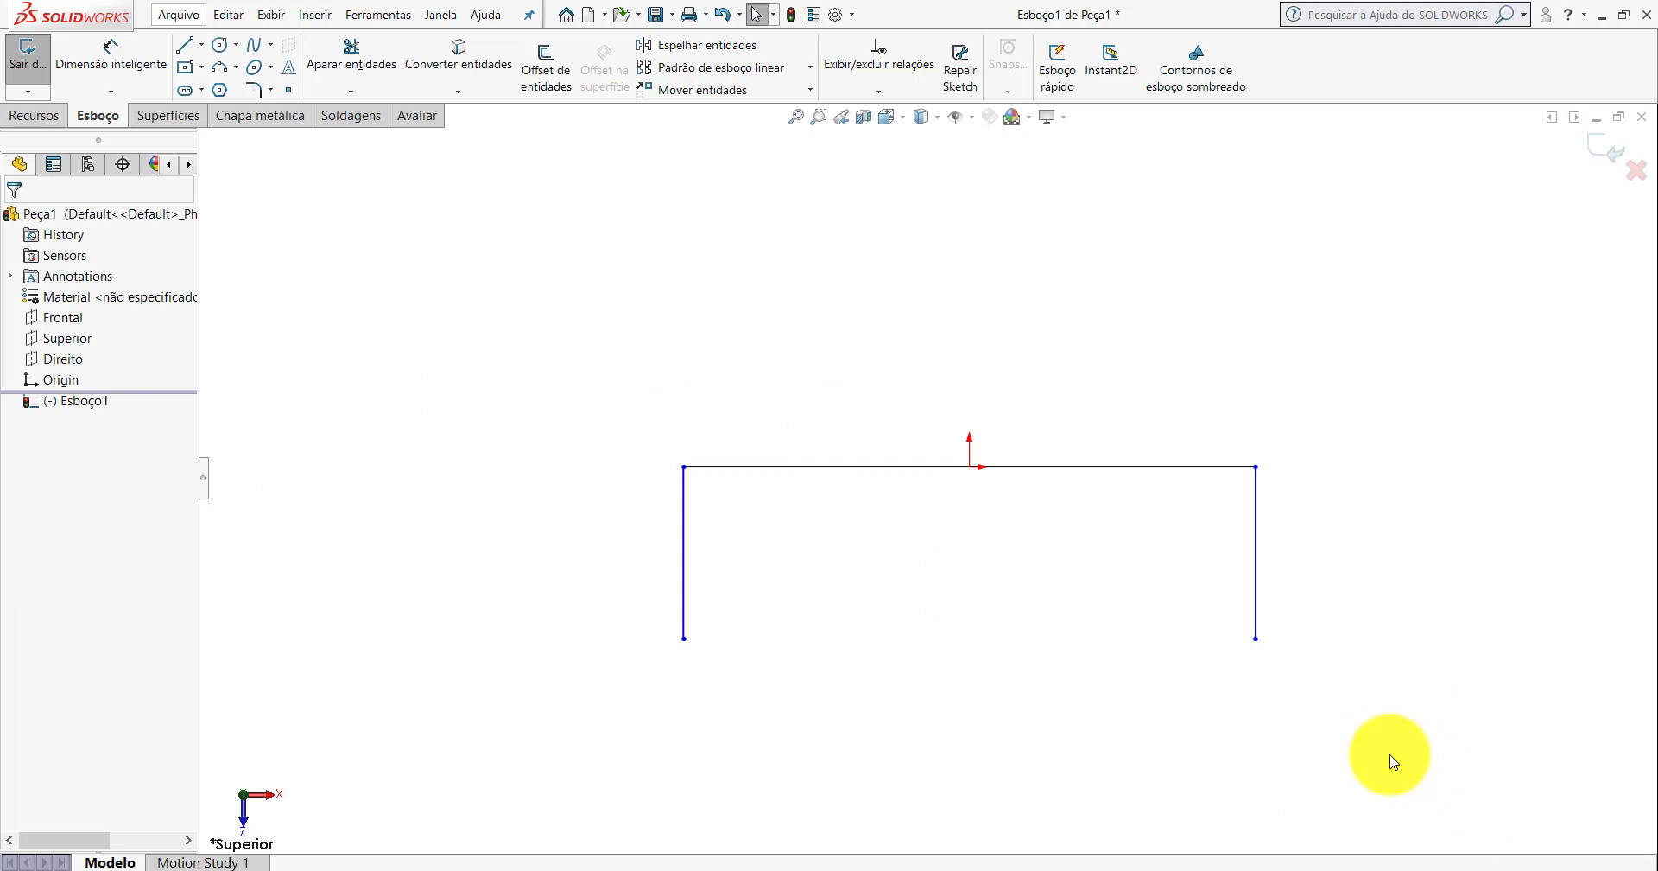
mouse_move(1390, 754)
mouse_down()
mouse_move(563, 524)
mouse_move(550, 557)
mouse_up()
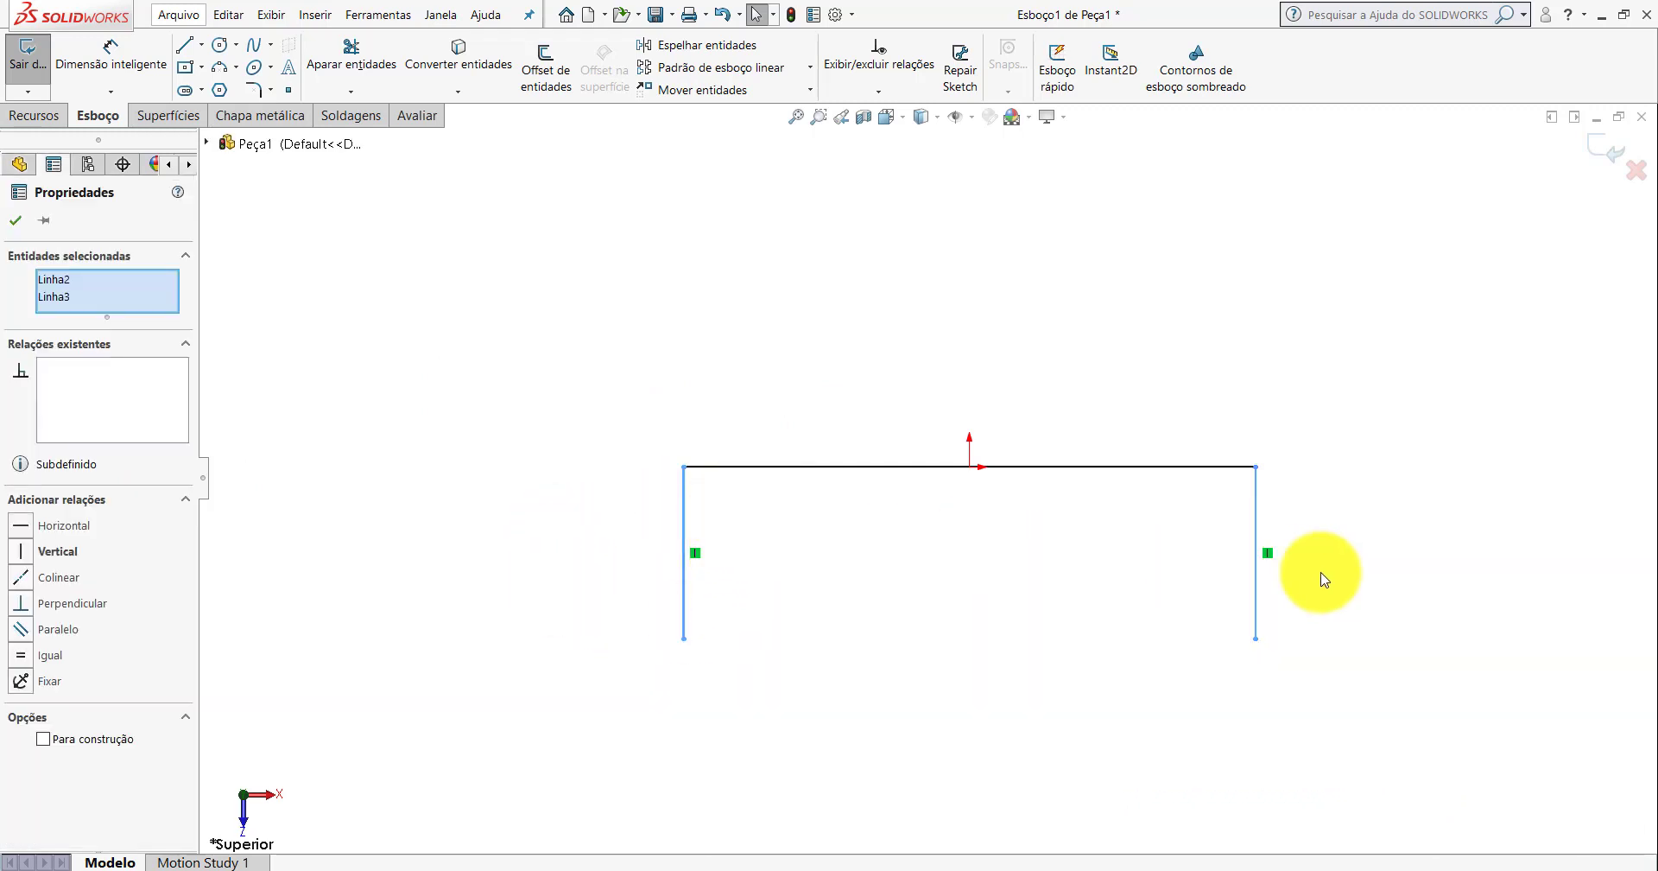
click(20, 658)
click(15, 220)
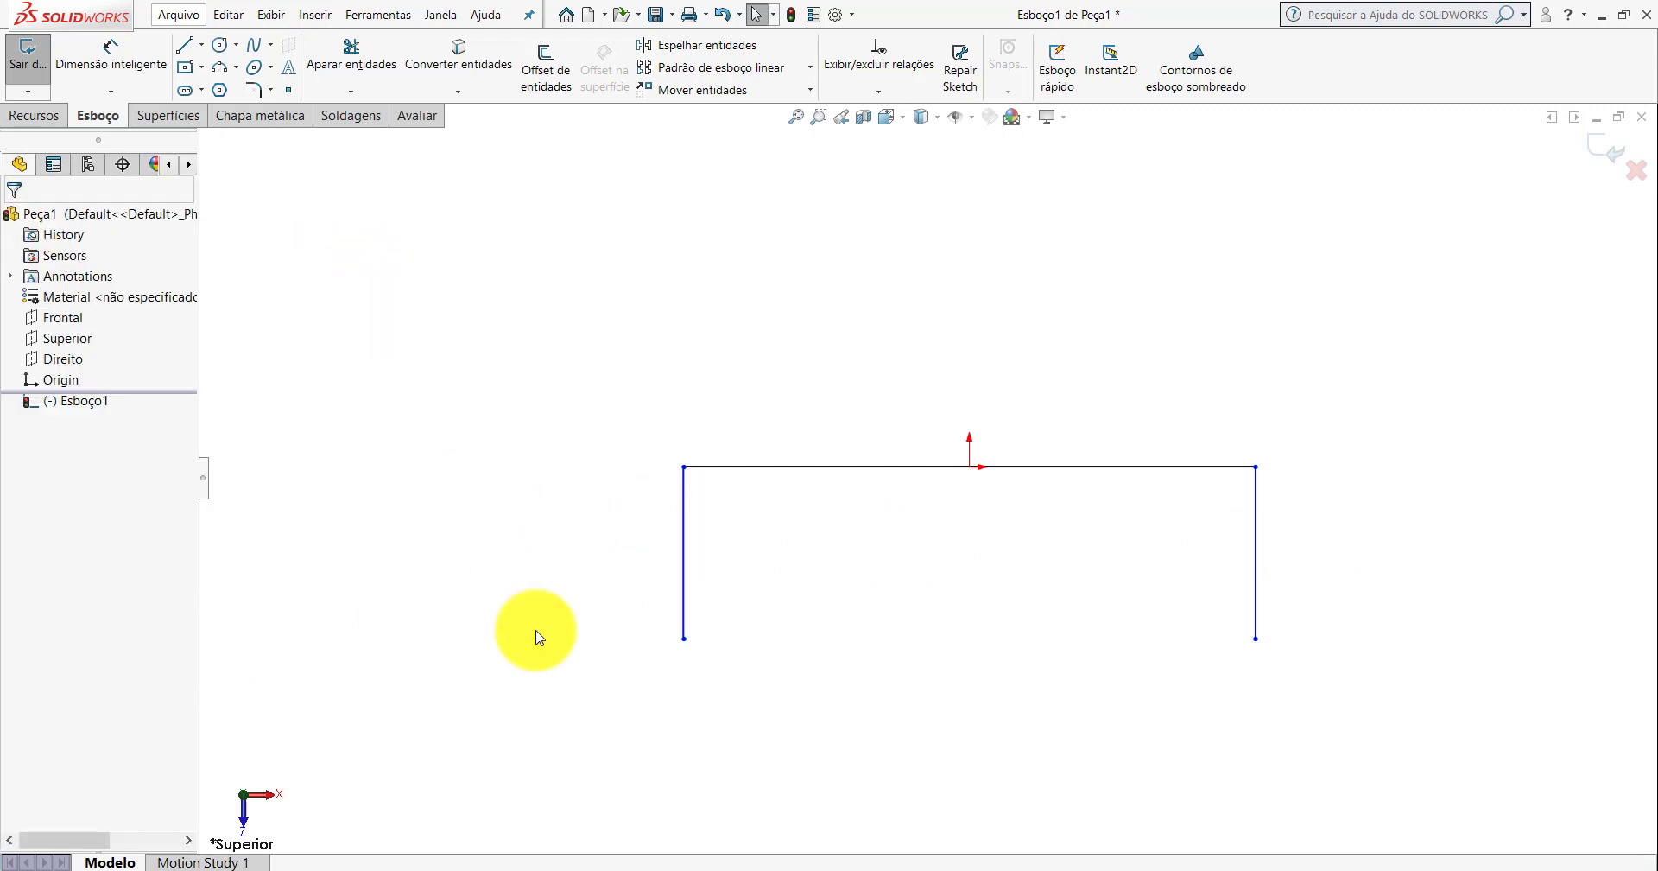
Measure the 520 mm span between the reference frame's front tube ends.
click(604, 814)
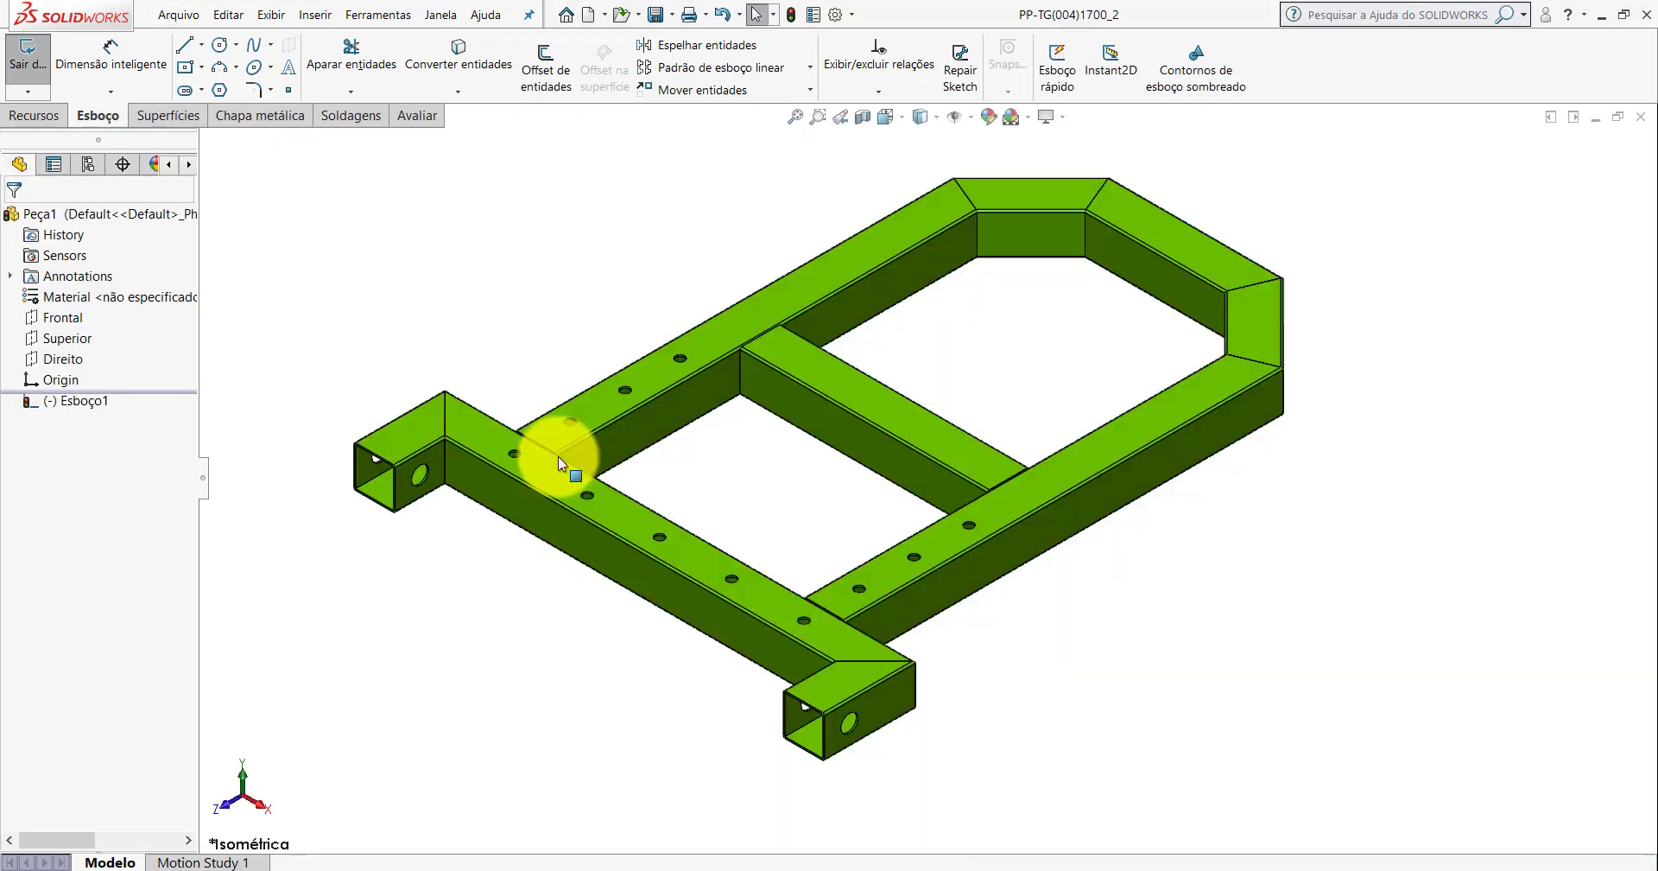
click(153, 71)
scroll(648, 493, down, 3)
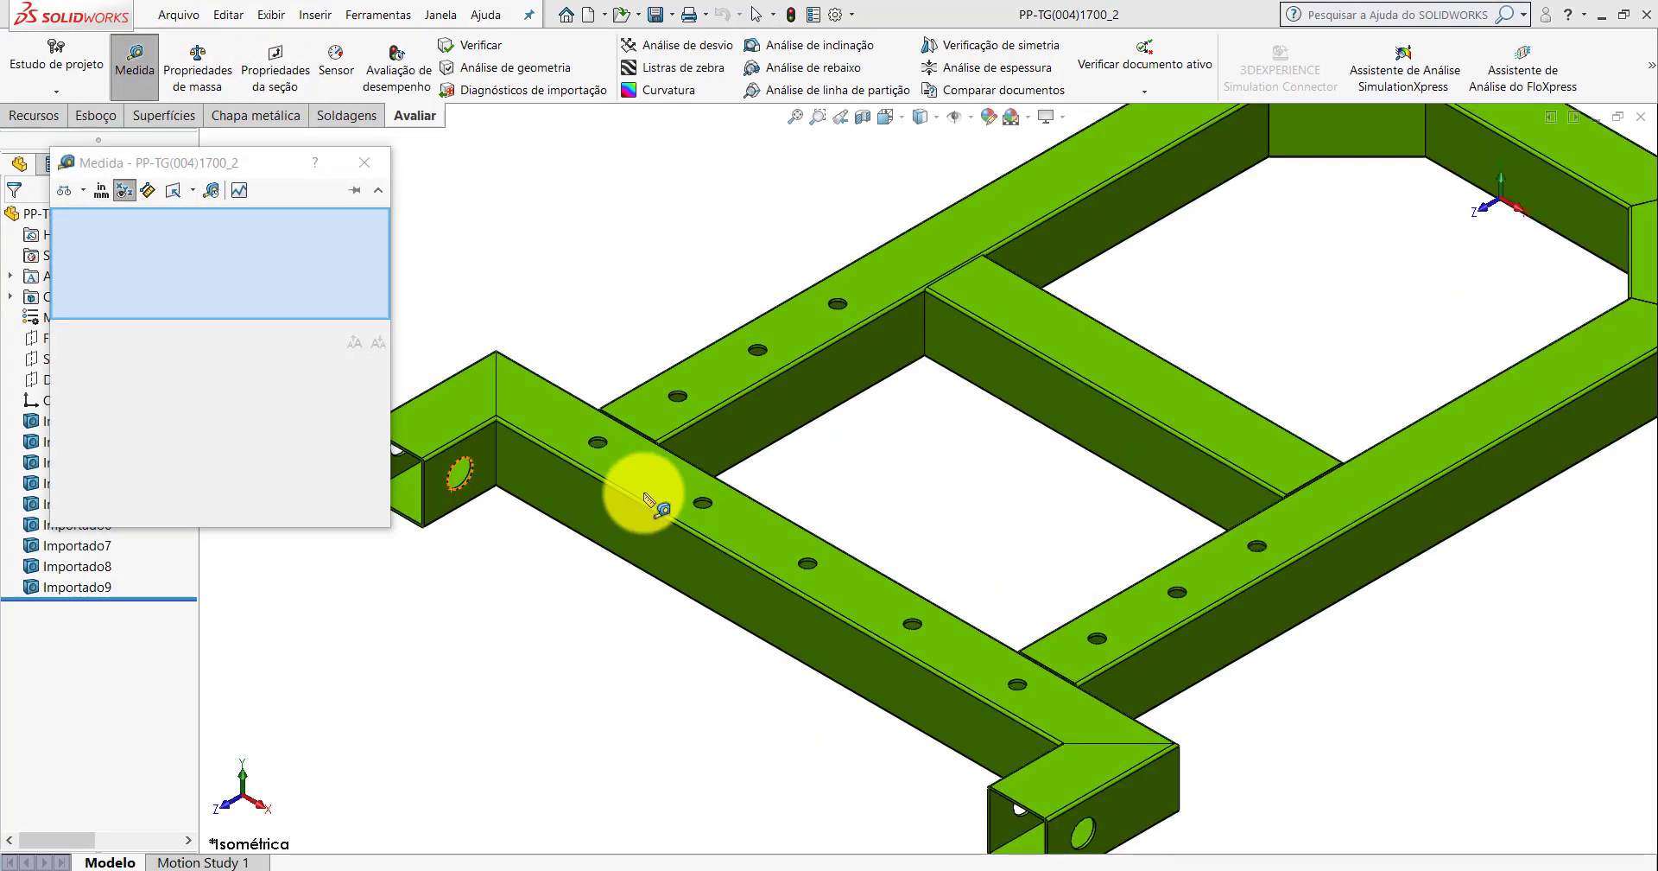
scroll(591, 452, down, 3)
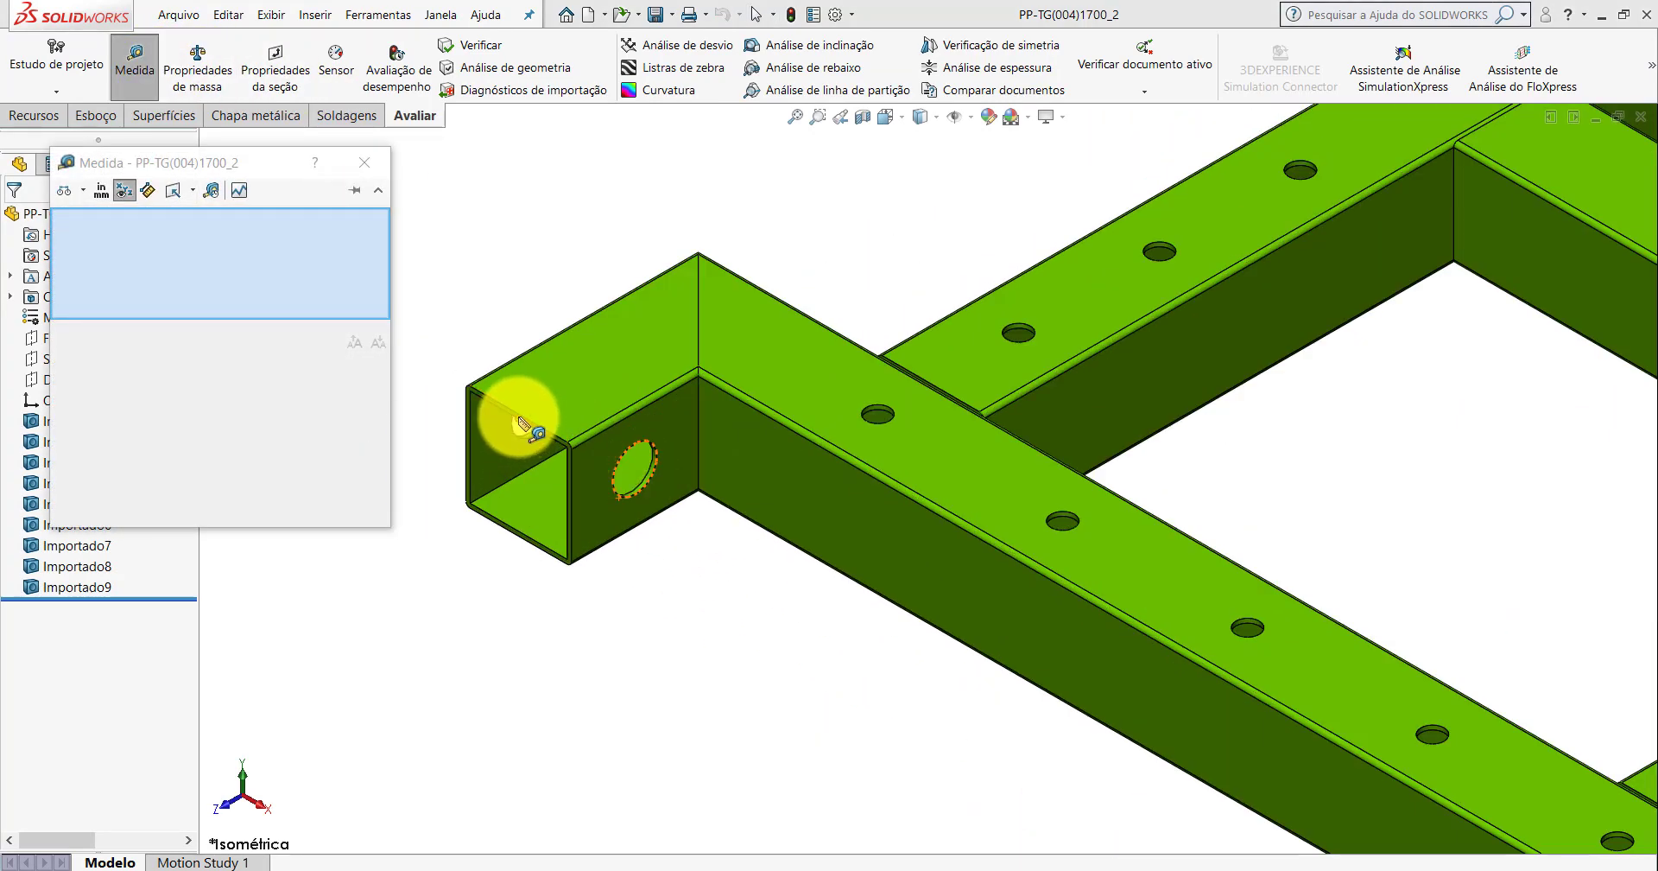
click(521, 424)
scroll(703, 455, up, 3)
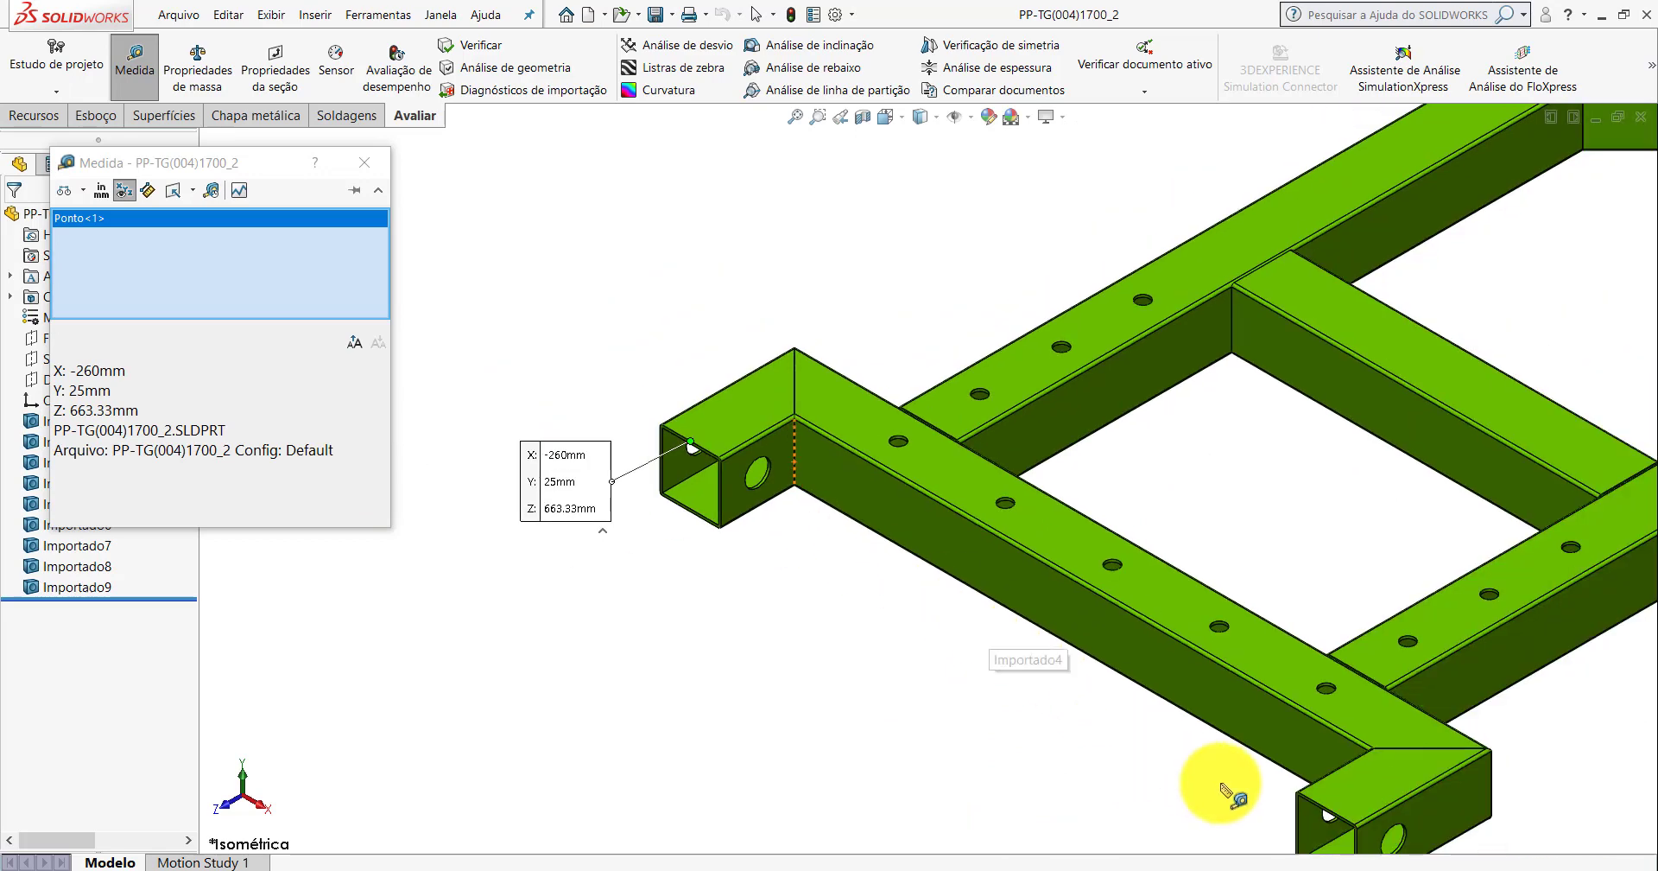
scroll(1226, 773, down, 4)
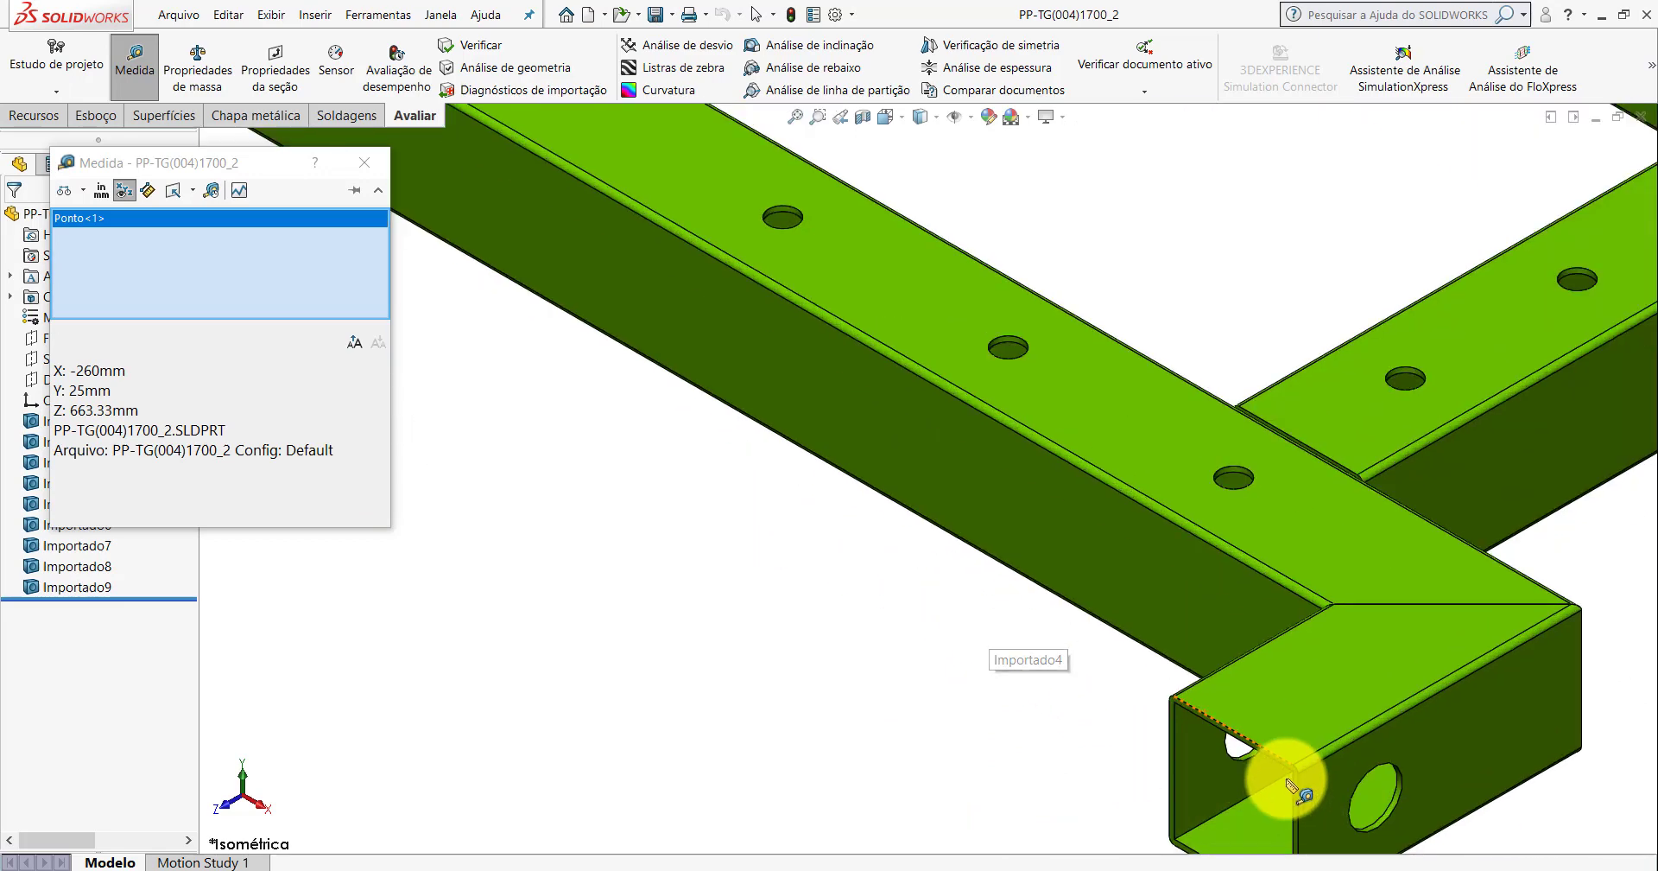
click(1237, 740)
scroll(859, 371, up, 2)
scroll(781, 437, up, 2)
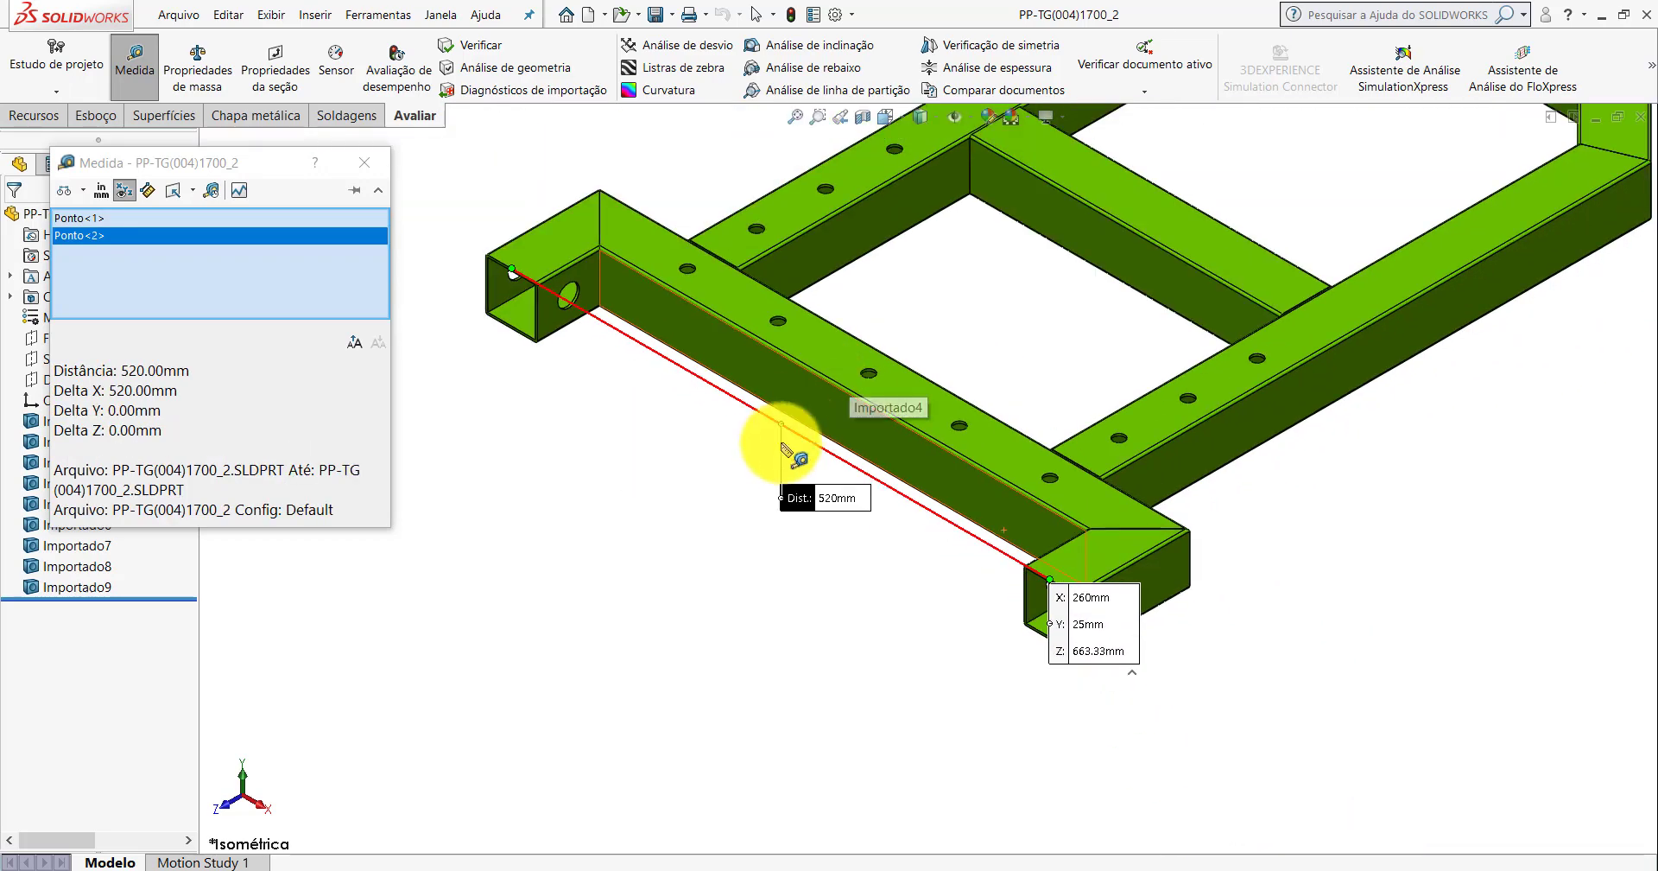
Measure the end tube's edge as 110 mm, then return to Esboço1.
click(821, 660)
scroll(1274, 596, down, 3)
scroll(1274, 596, down, 4)
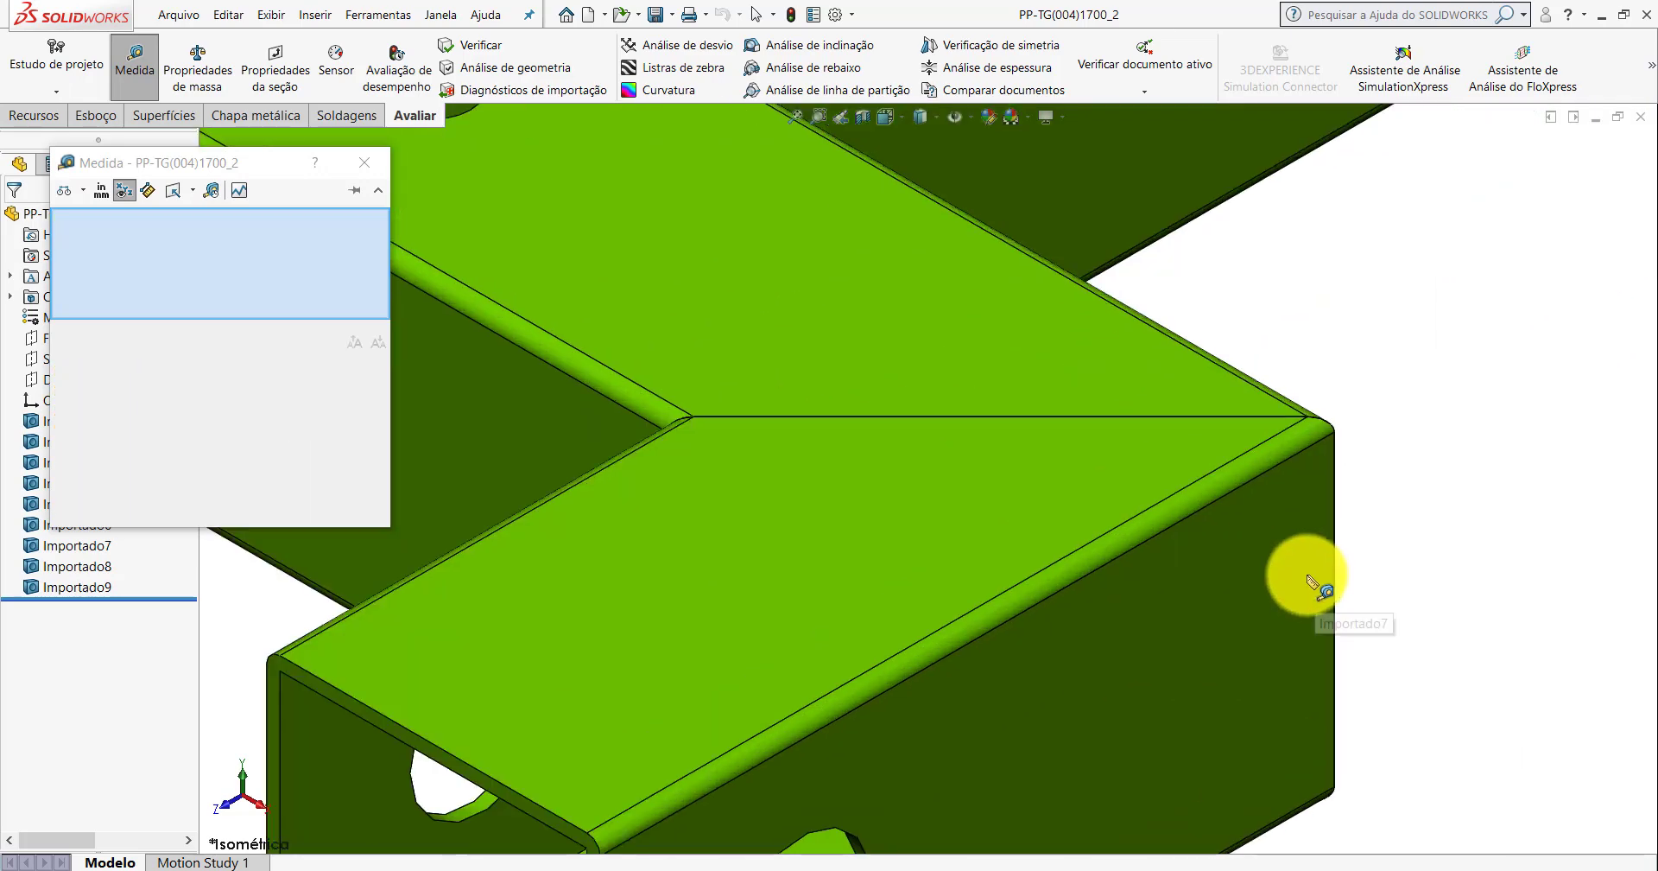
click(1328, 444)
scroll(1111, 492, up, 2)
scroll(1209, 535, up, 2)
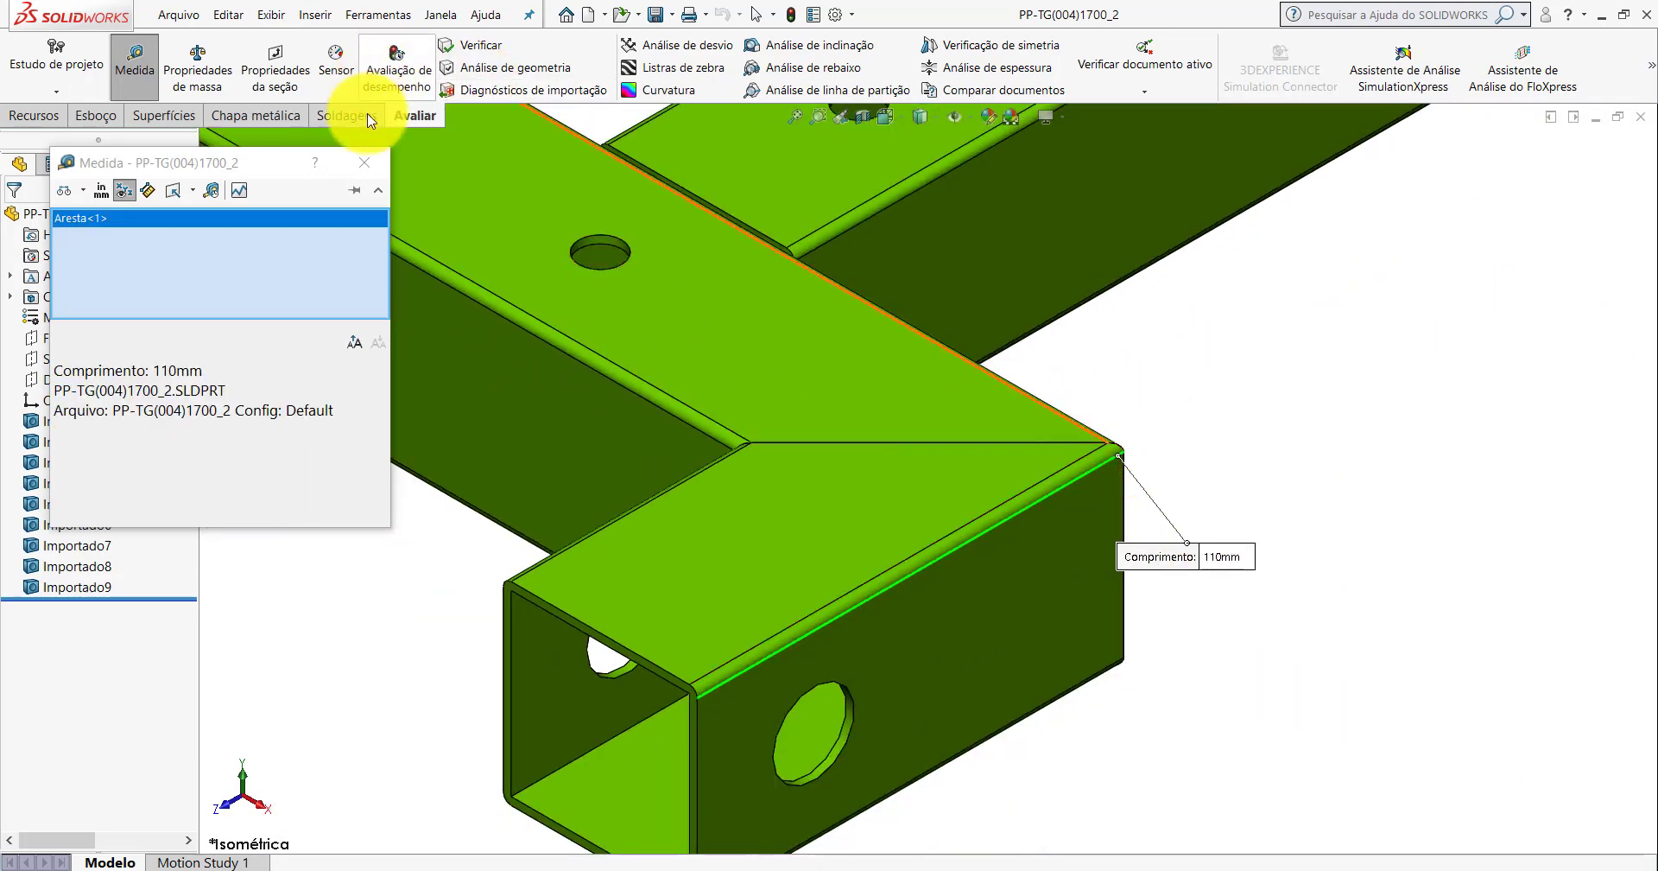
key(Escape)
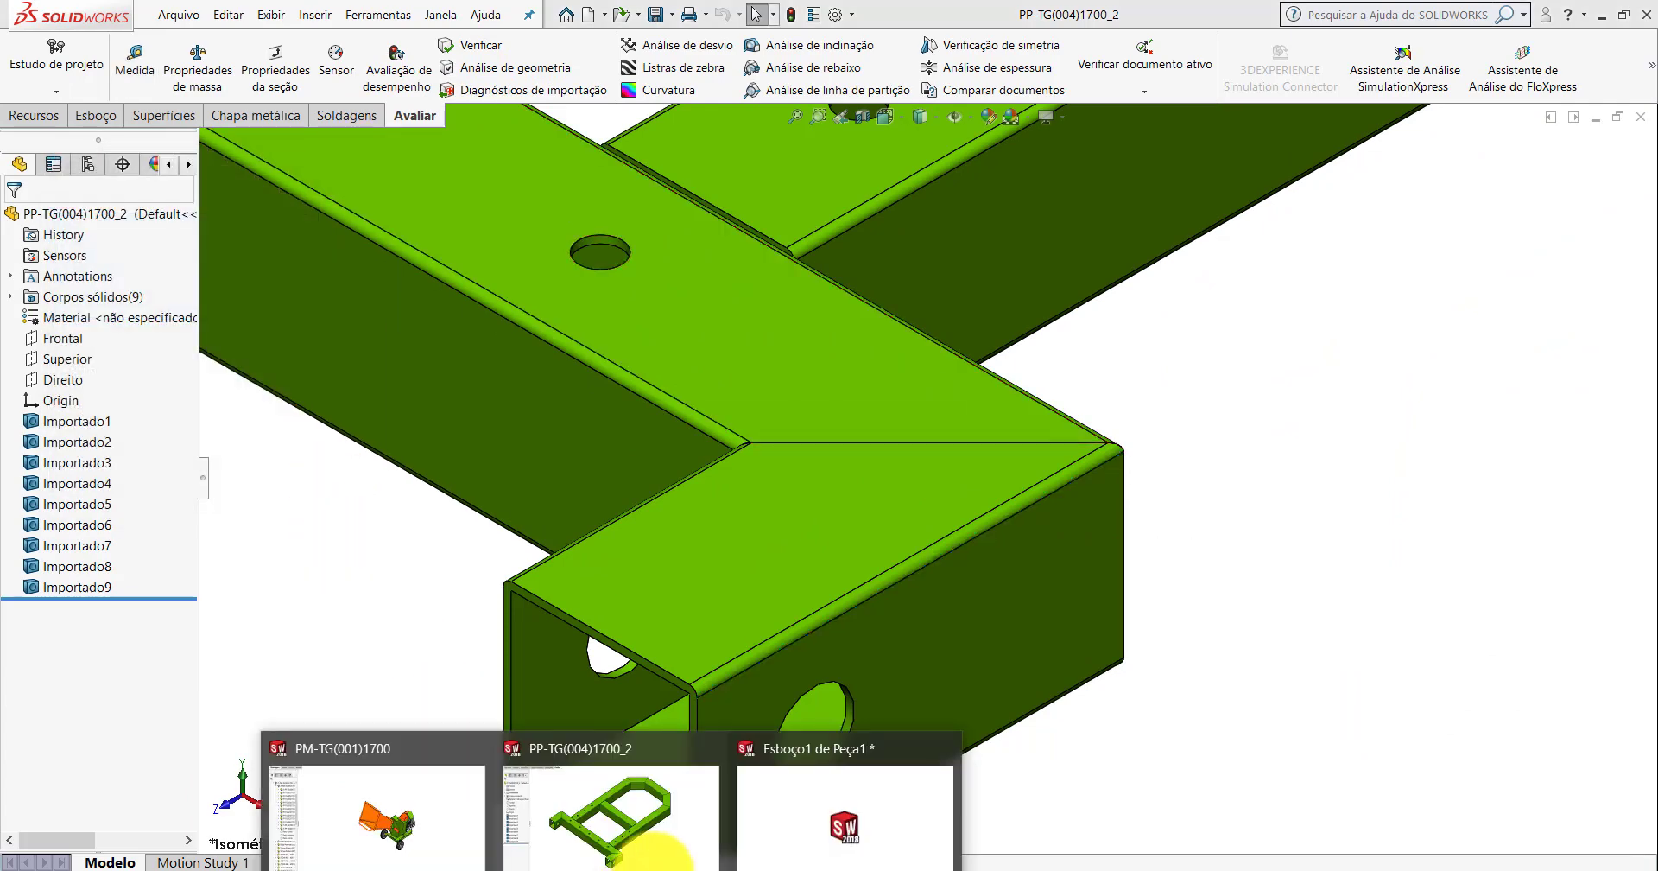
click(833, 812)
Dimension the top line as 520 mm and the left leg as 110 mm.
click(110, 110)
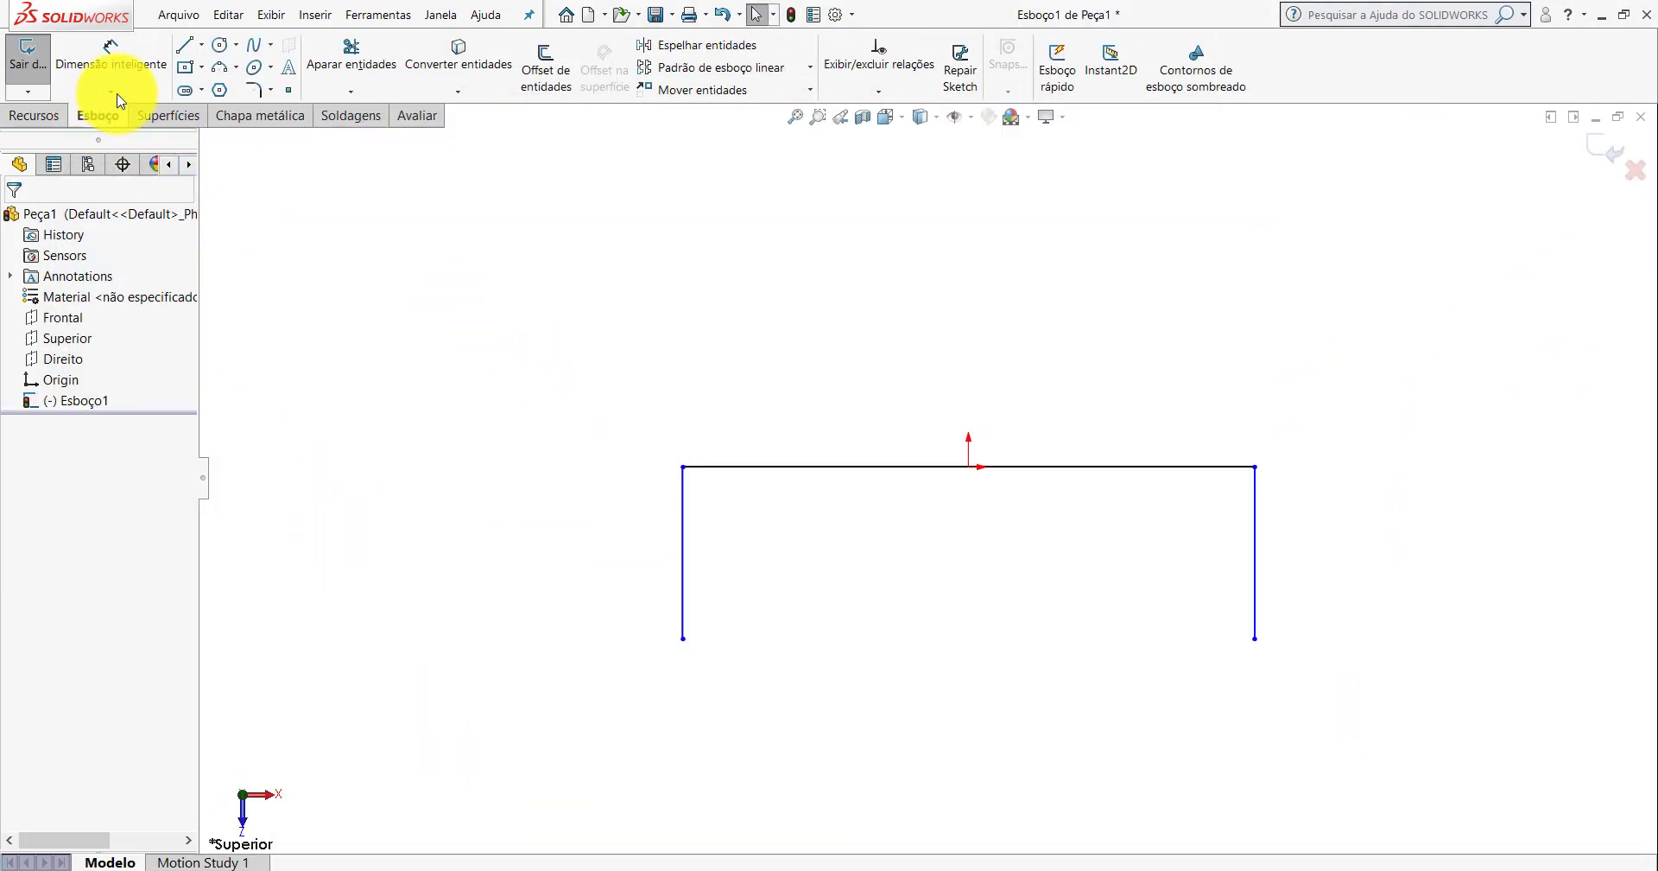
click(111, 54)
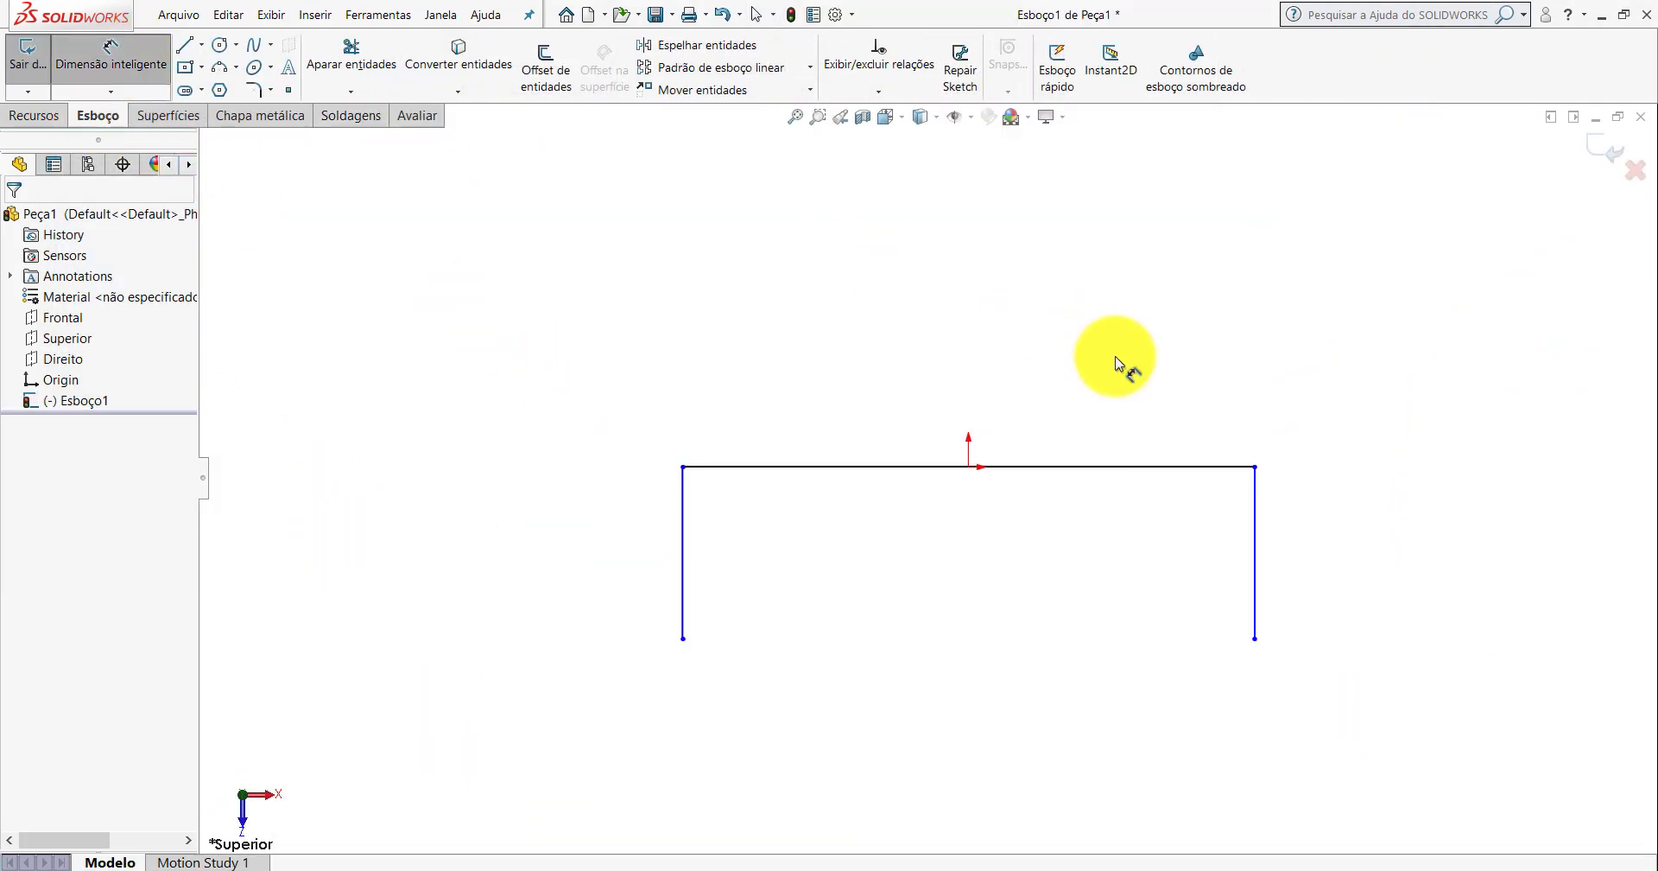
click(1041, 476)
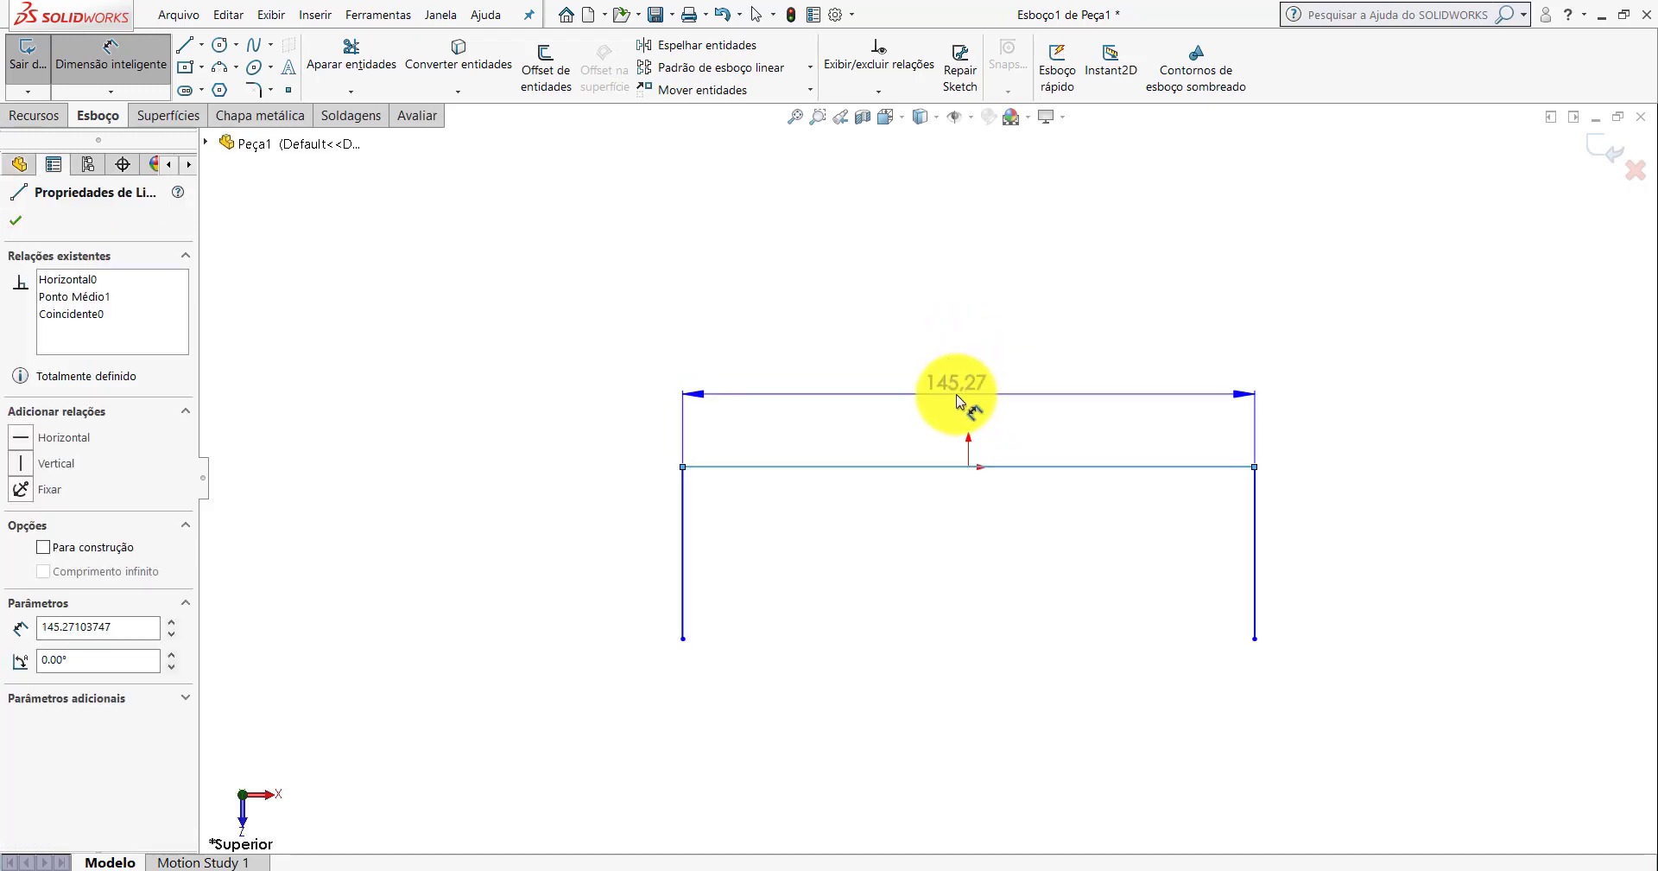
click(956, 393)
text(52)
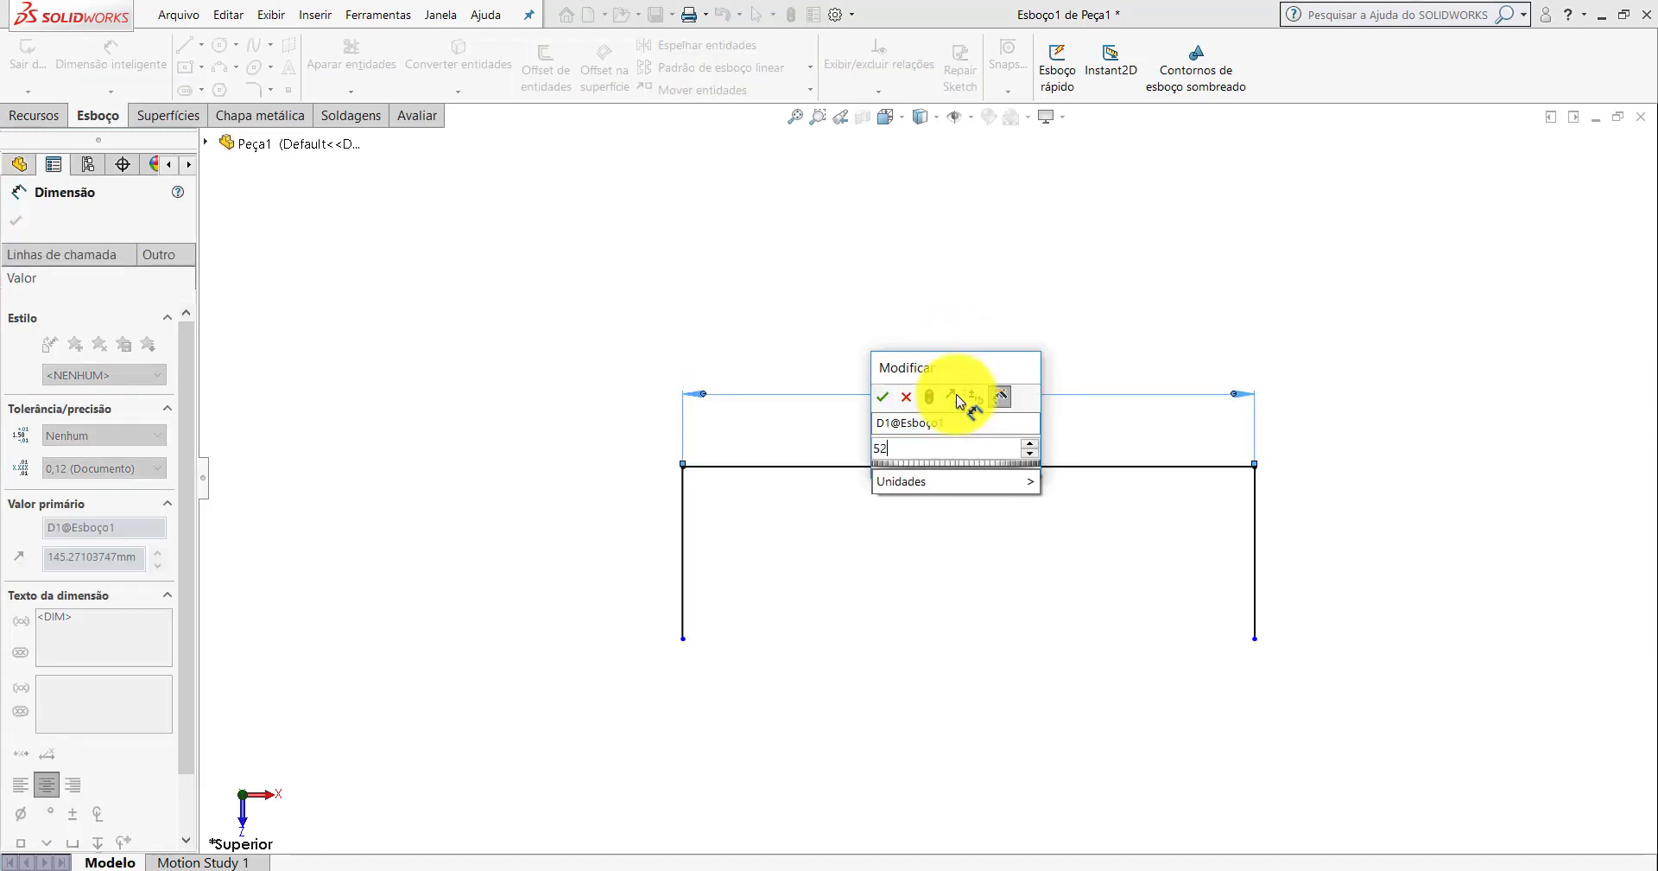
text(0)
key(Return)
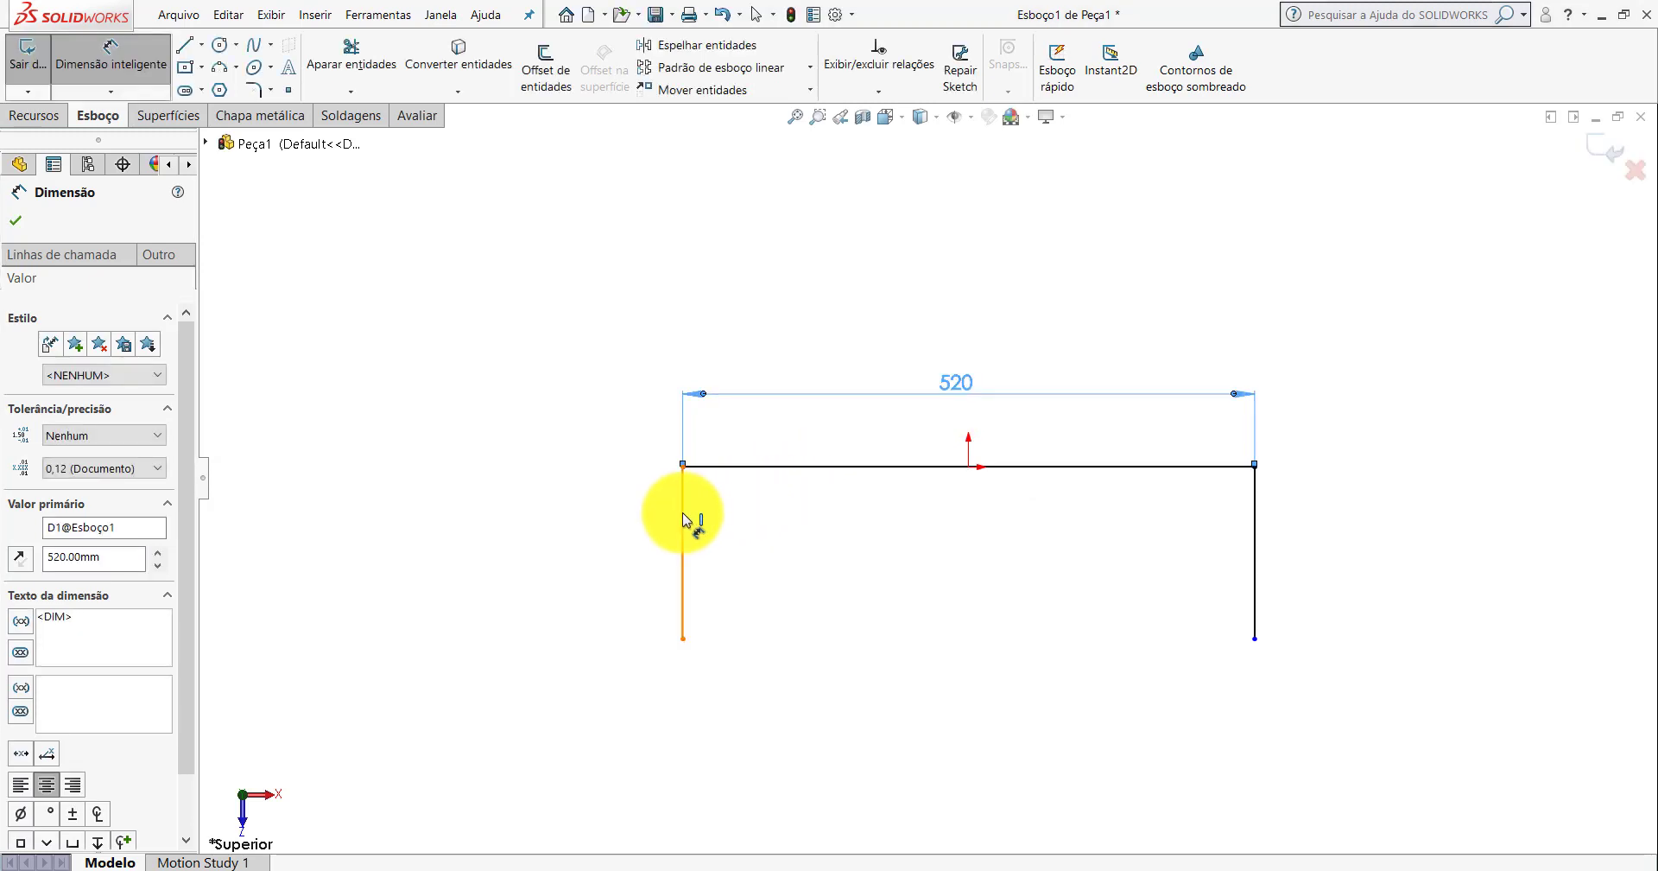
click(682, 518)
click(550, 538)
text(11)
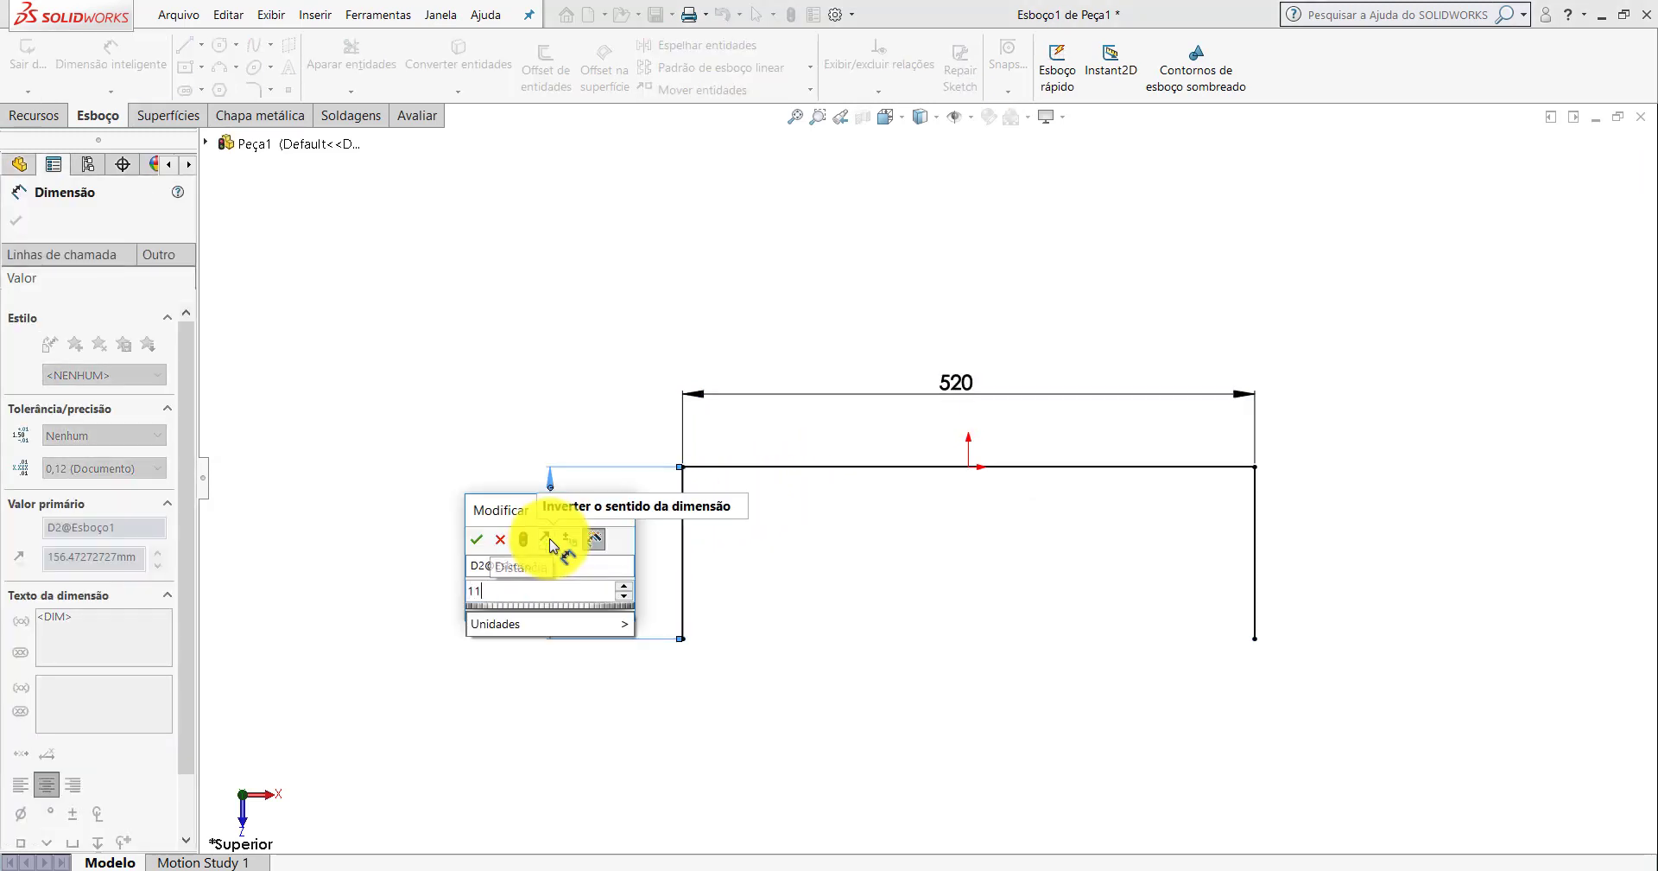
text(0)
key(Return)
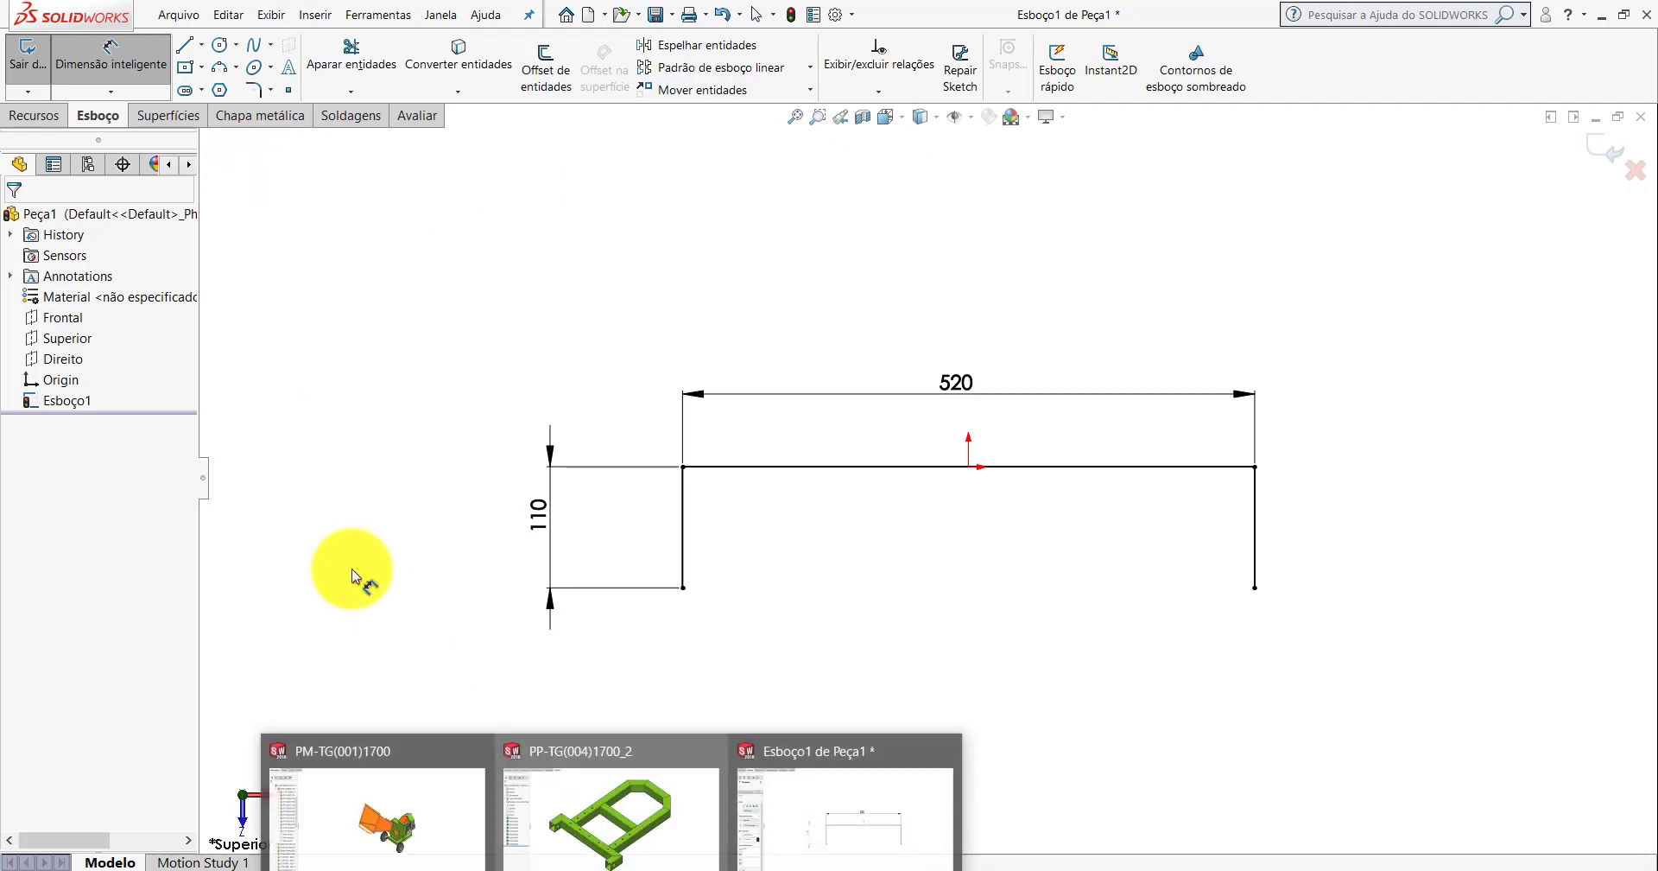
click(185, 48)
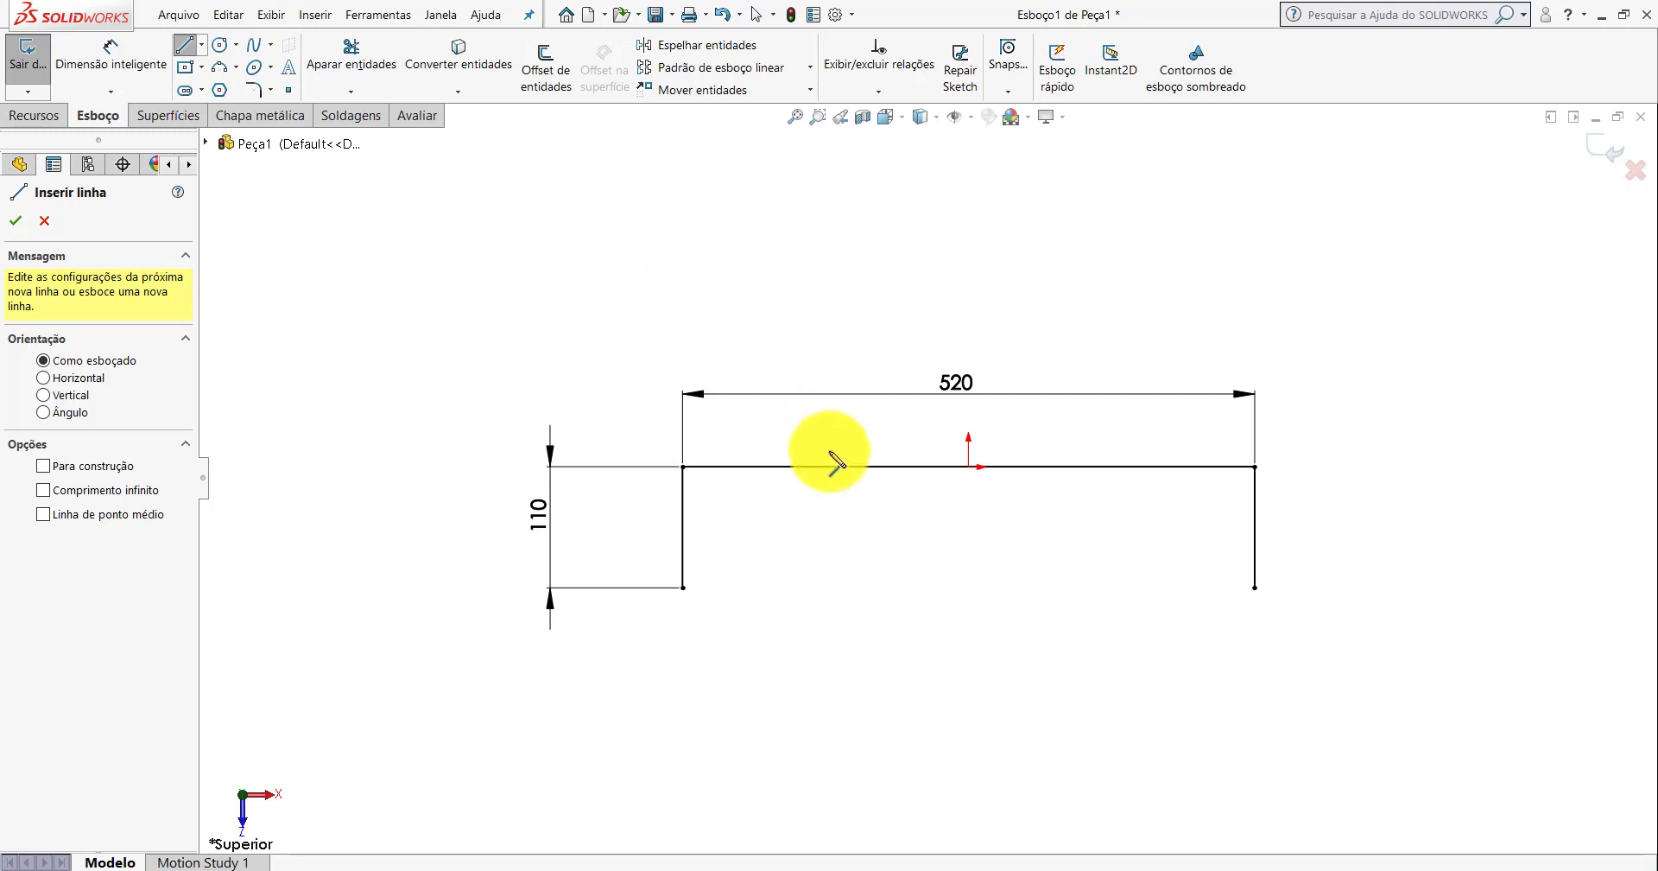
Draw a left side, top edge and right side forming a tall open rectangle above the top line.
click(787, 467)
scroll(1052, 452, up, 3)
scroll(973, 352, up, 4)
scroll(950, 449, down, 1)
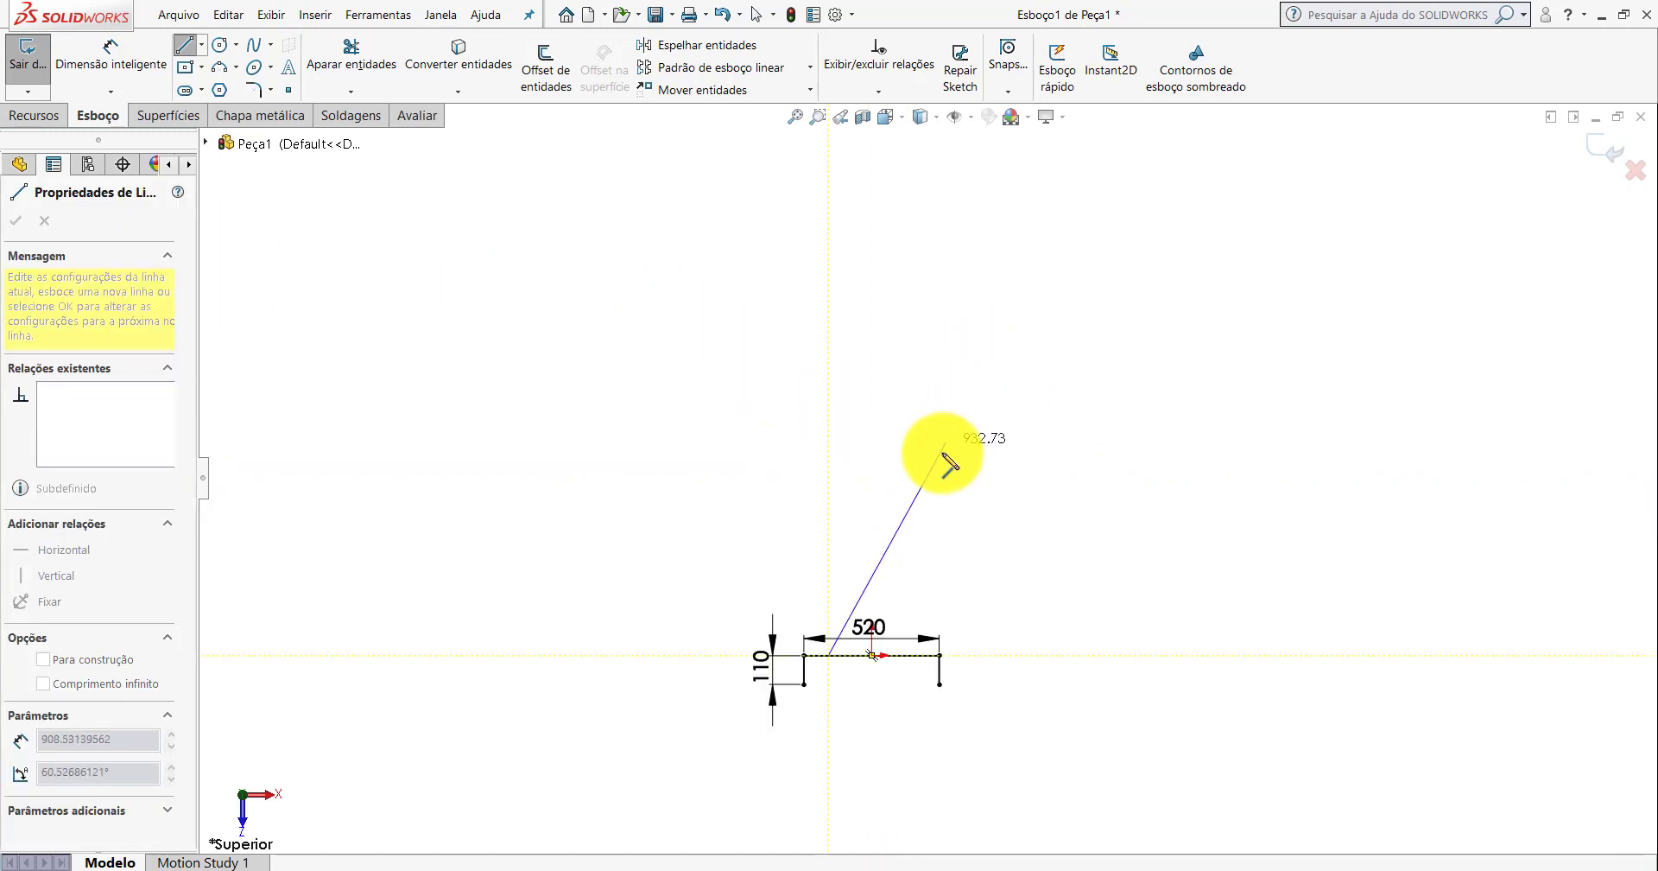
scroll(938, 456, down, 4)
scroll(907, 574, up, 3)
scroll(871, 419, down, 1)
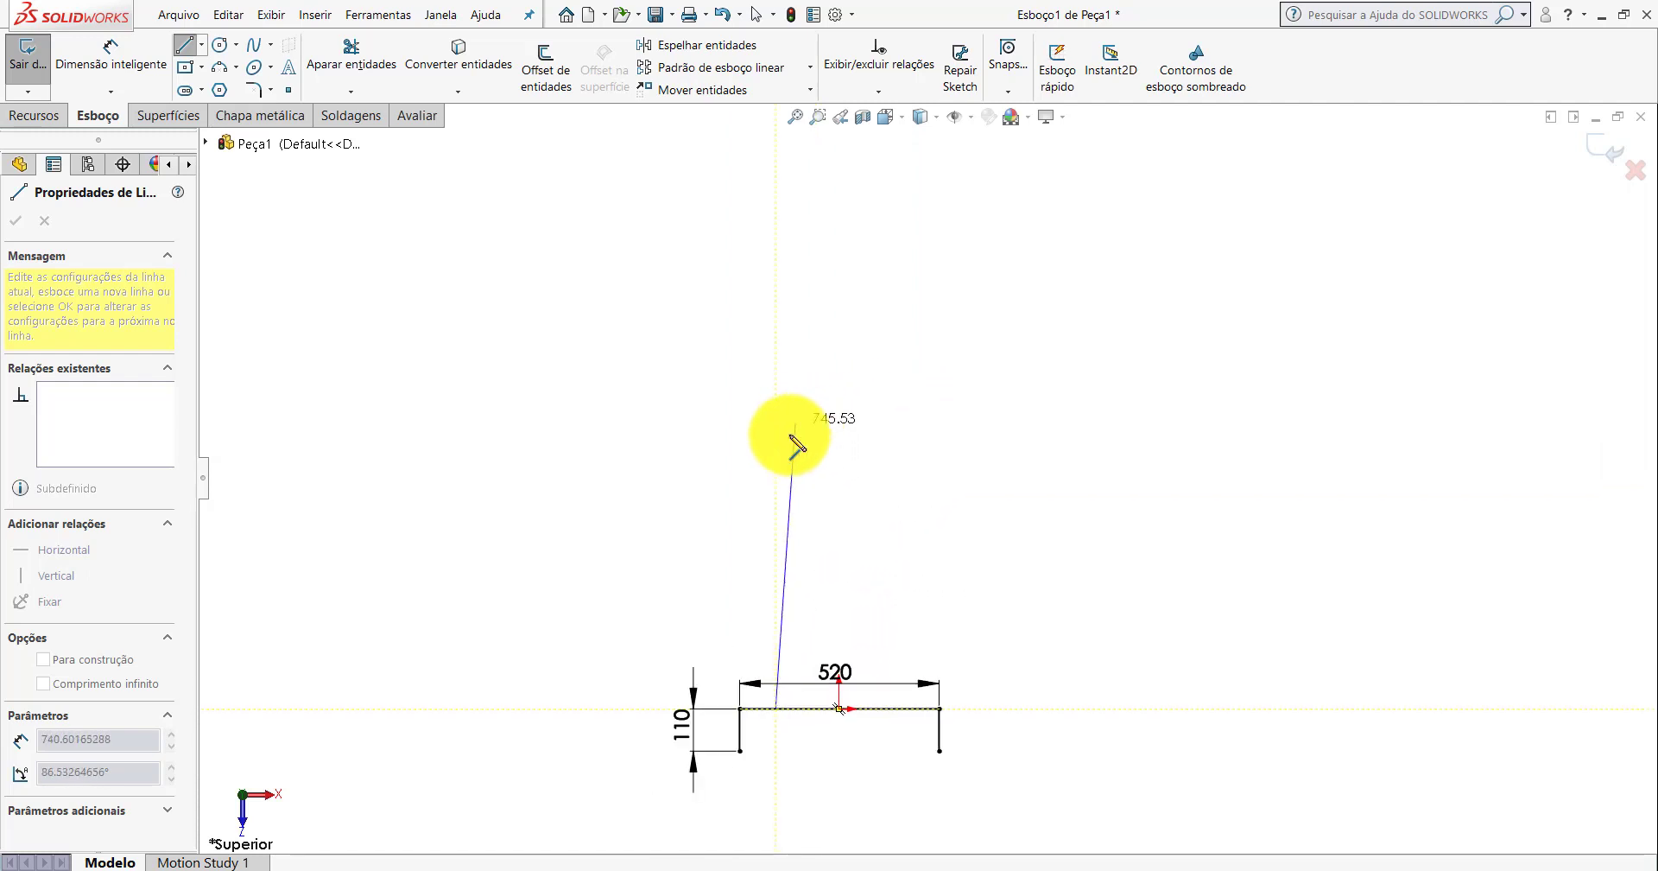
click(776, 499)
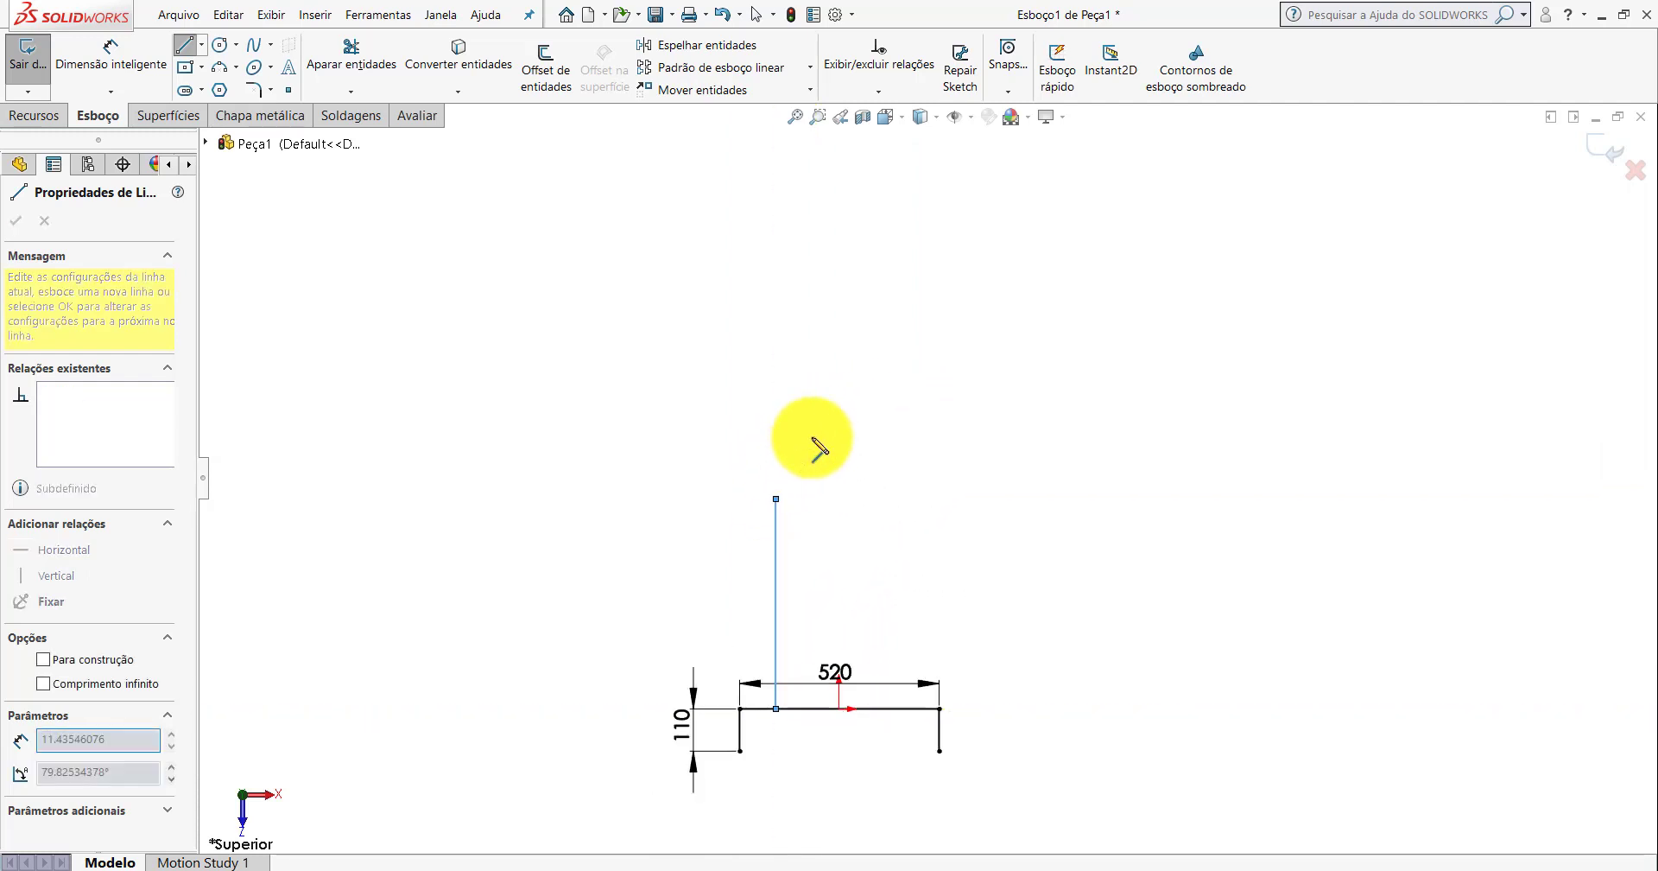
click(906, 498)
scroll(908, 717, down, 4)
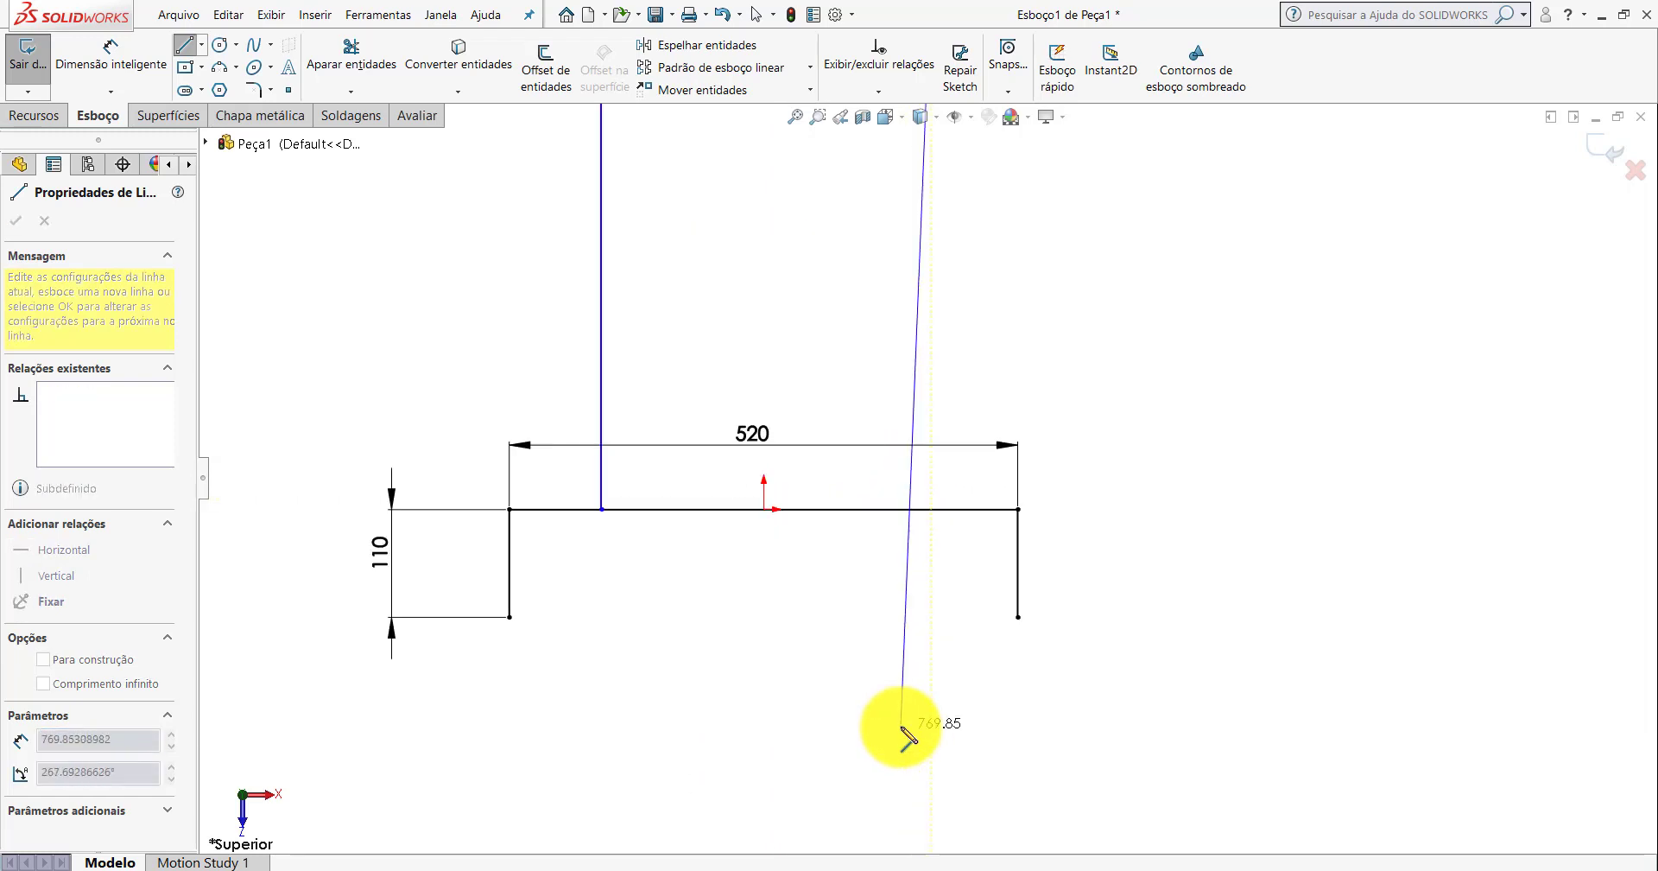
scroll(932, 562, down, 1)
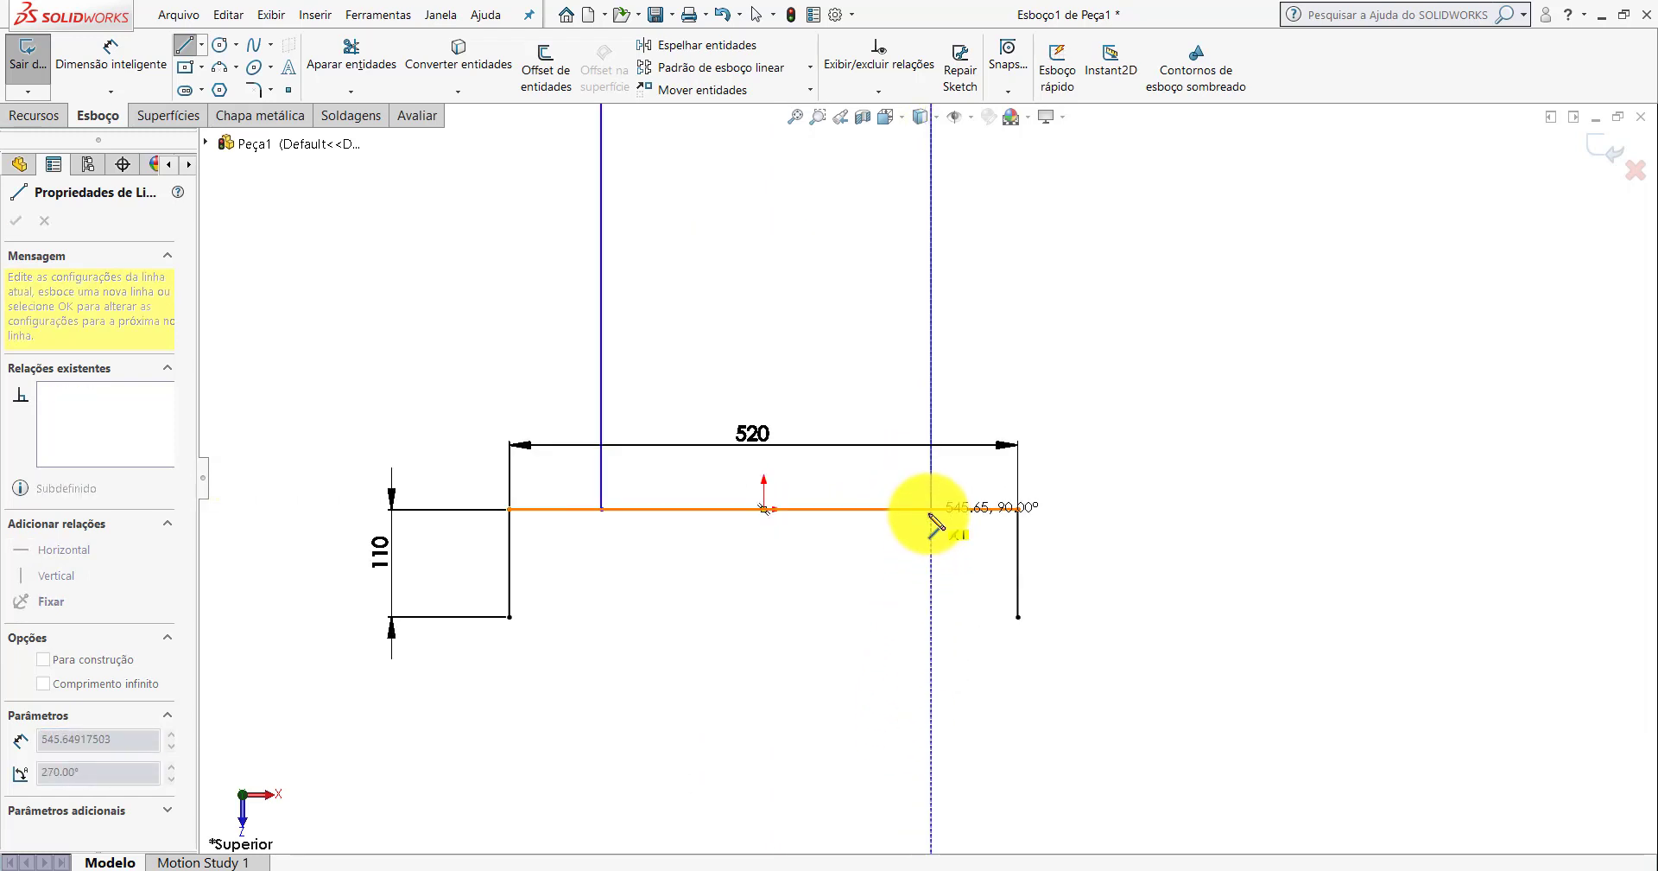
click(931, 509)
key(Escape)
key(Escape)
scroll(980, 399, up, 1)
scroll(931, 415, up, 2)
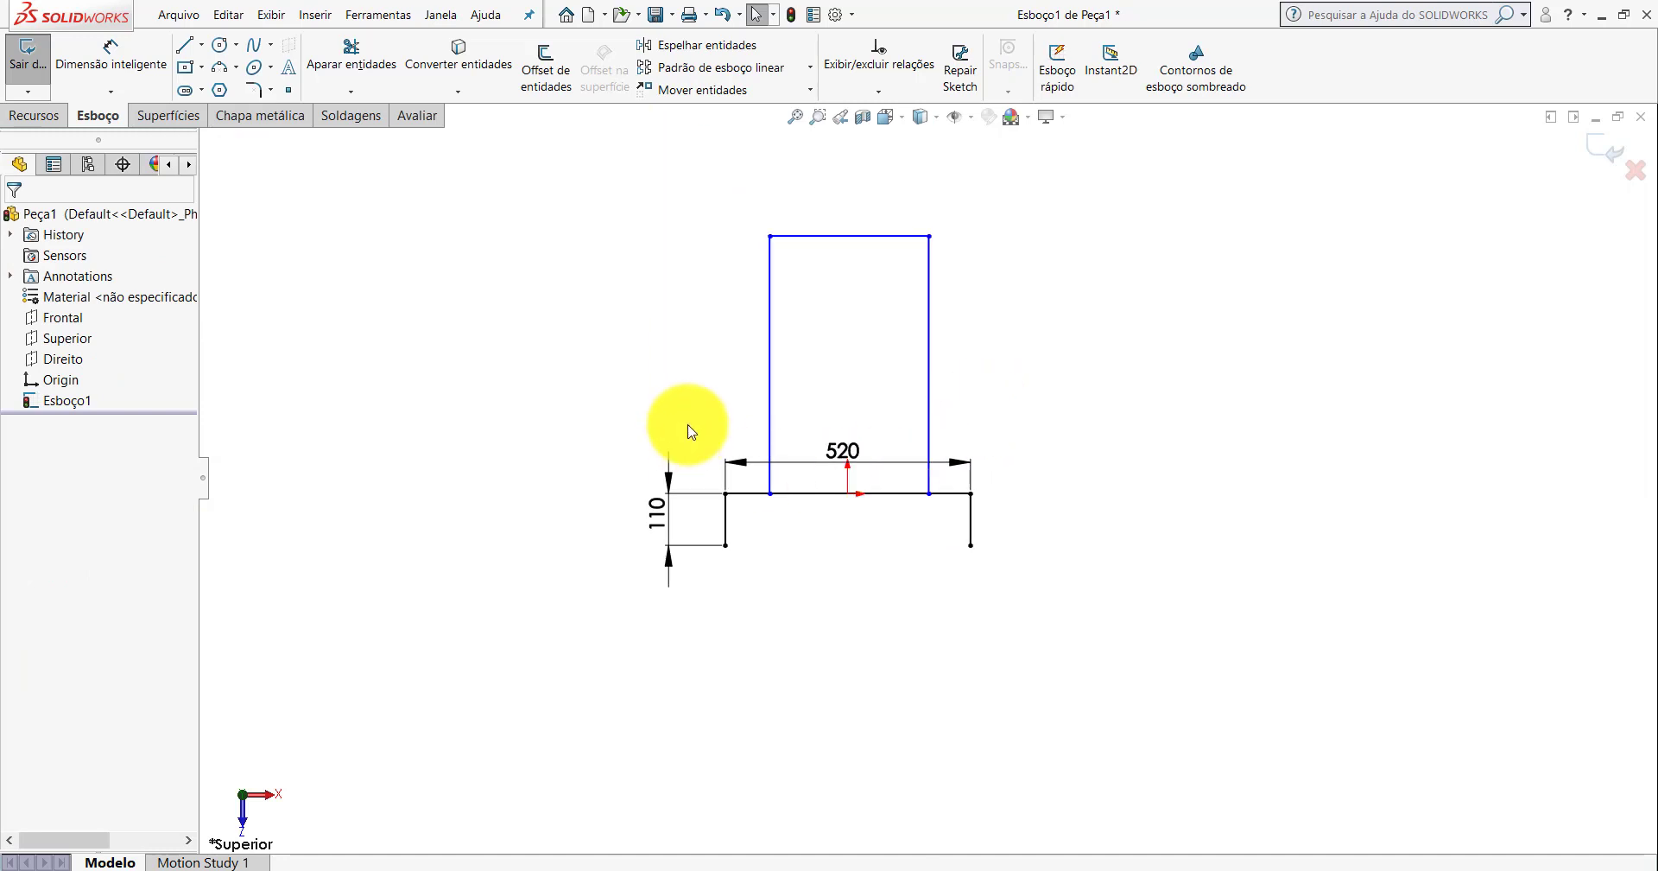
scroll(689, 431, down, 1)
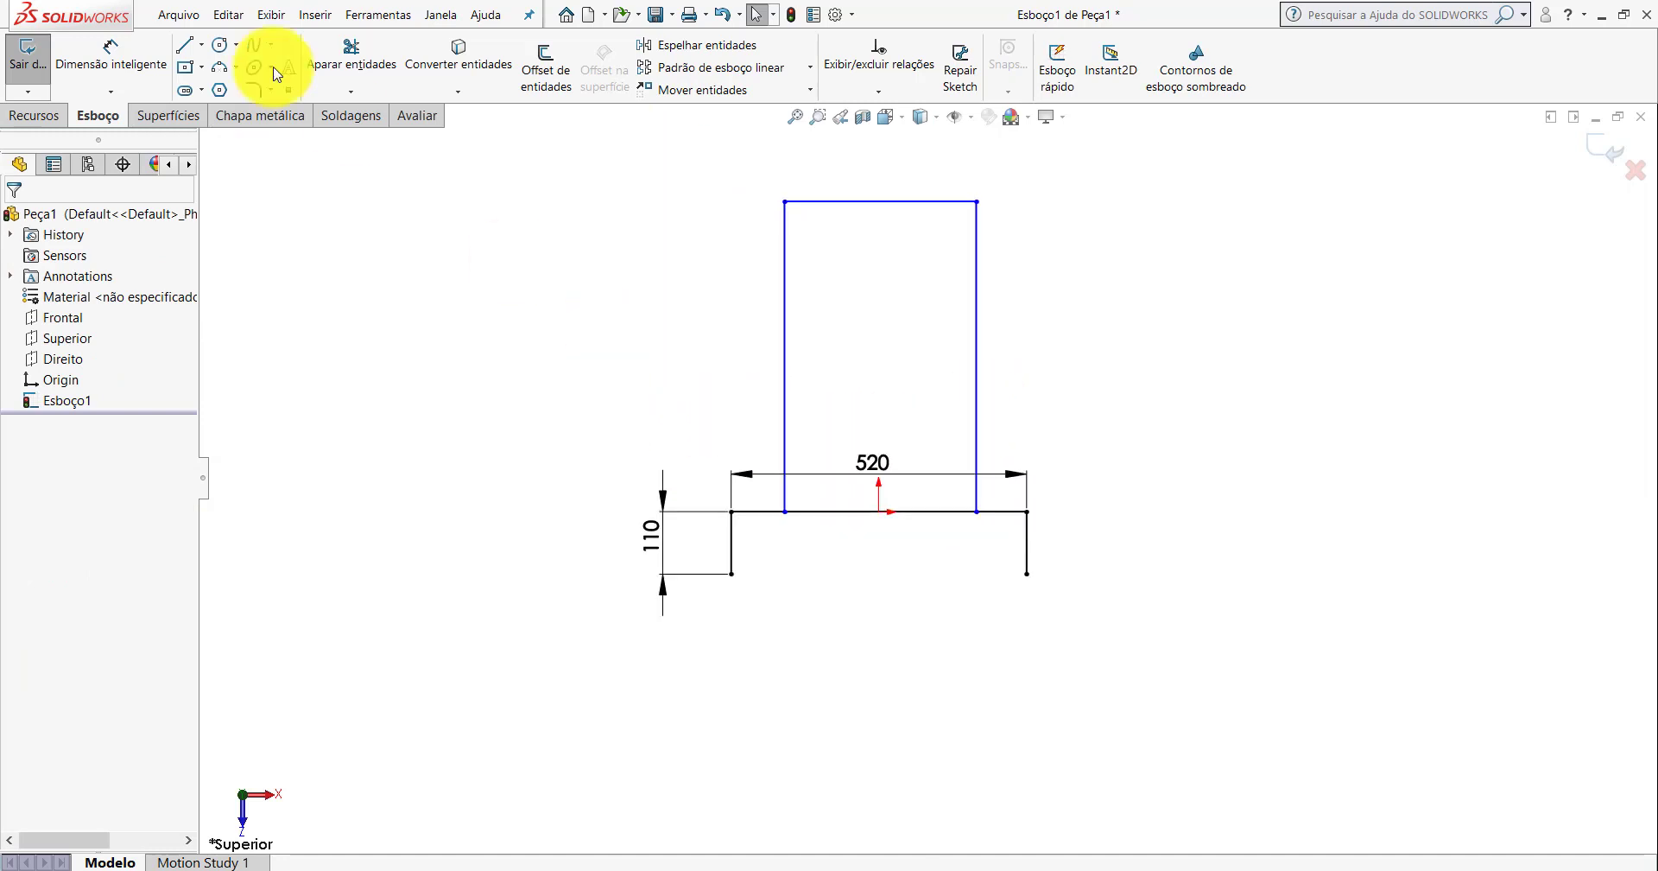
Draw a construction centerline from the baseline midpoint up to the rectangle's top edge.
click(201, 45)
click(216, 86)
scroll(768, 358, down, 2)
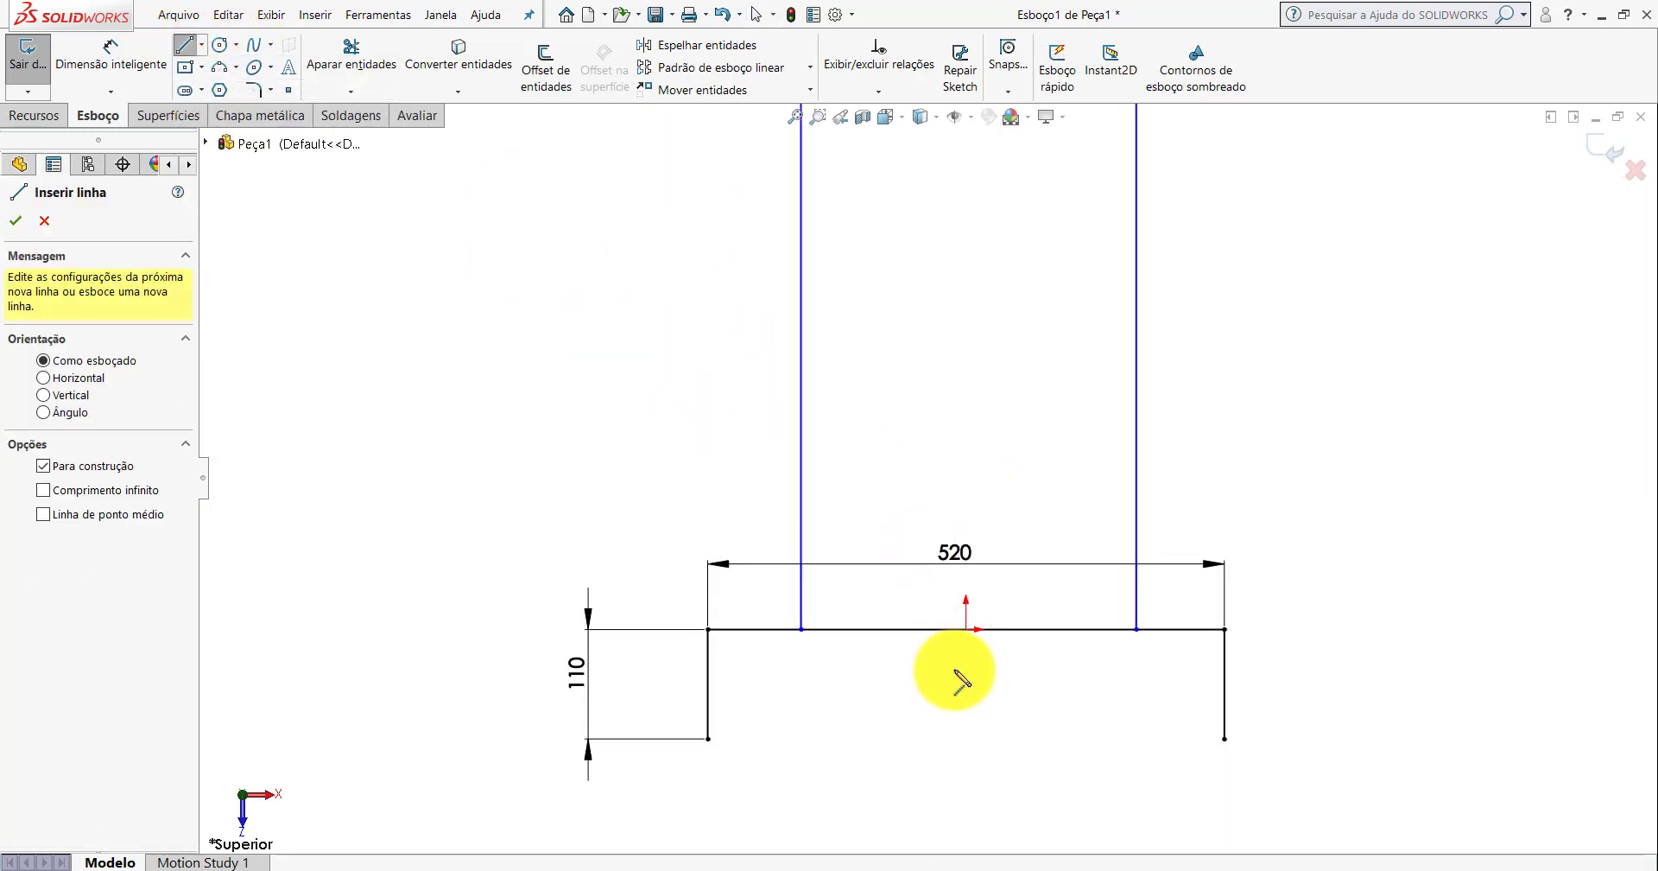
click(966, 629)
scroll(928, 476, up, 3)
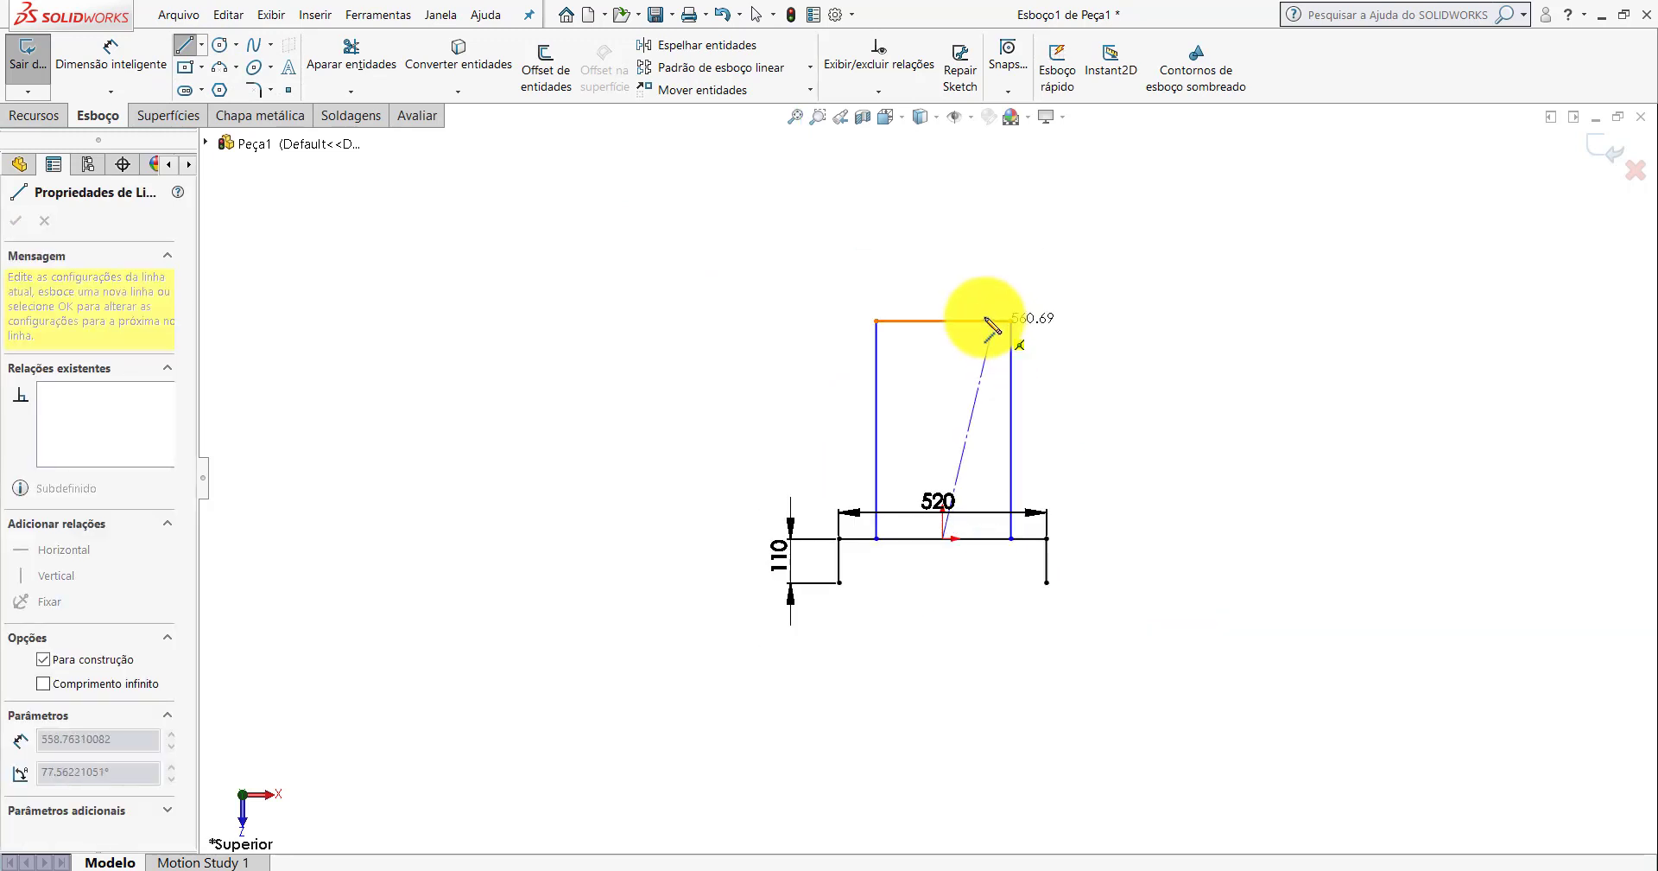
scroll(986, 328, down, 3)
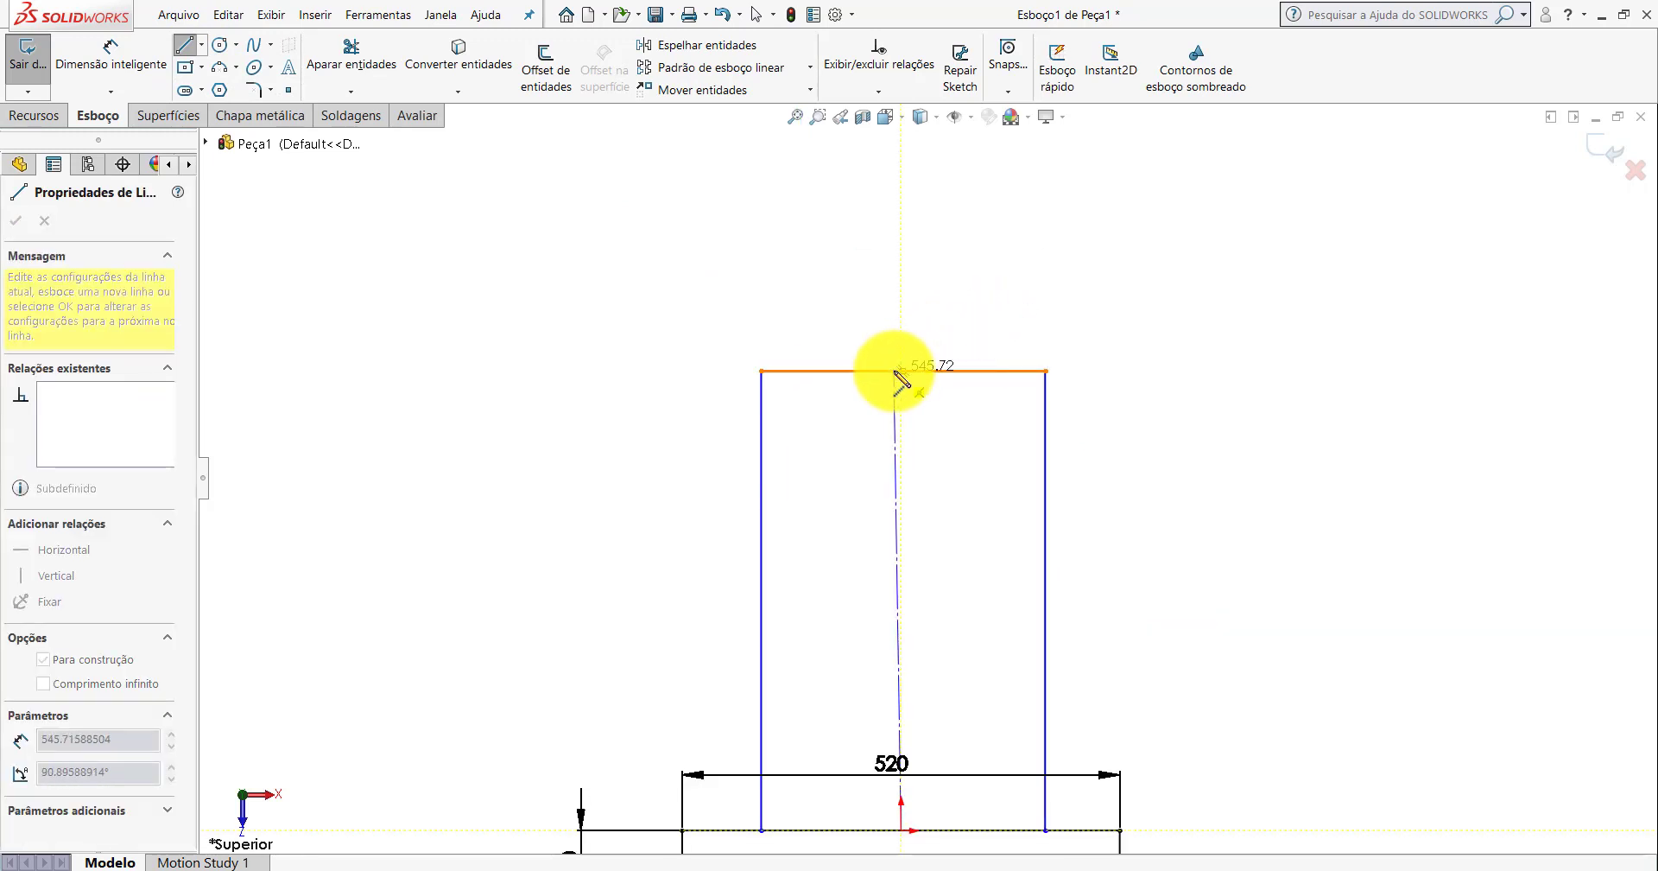
click(901, 371)
key(Escape)
Select the rectangle's two bottom endpoints, then clear the selection.
scroll(972, 519, up, 3)
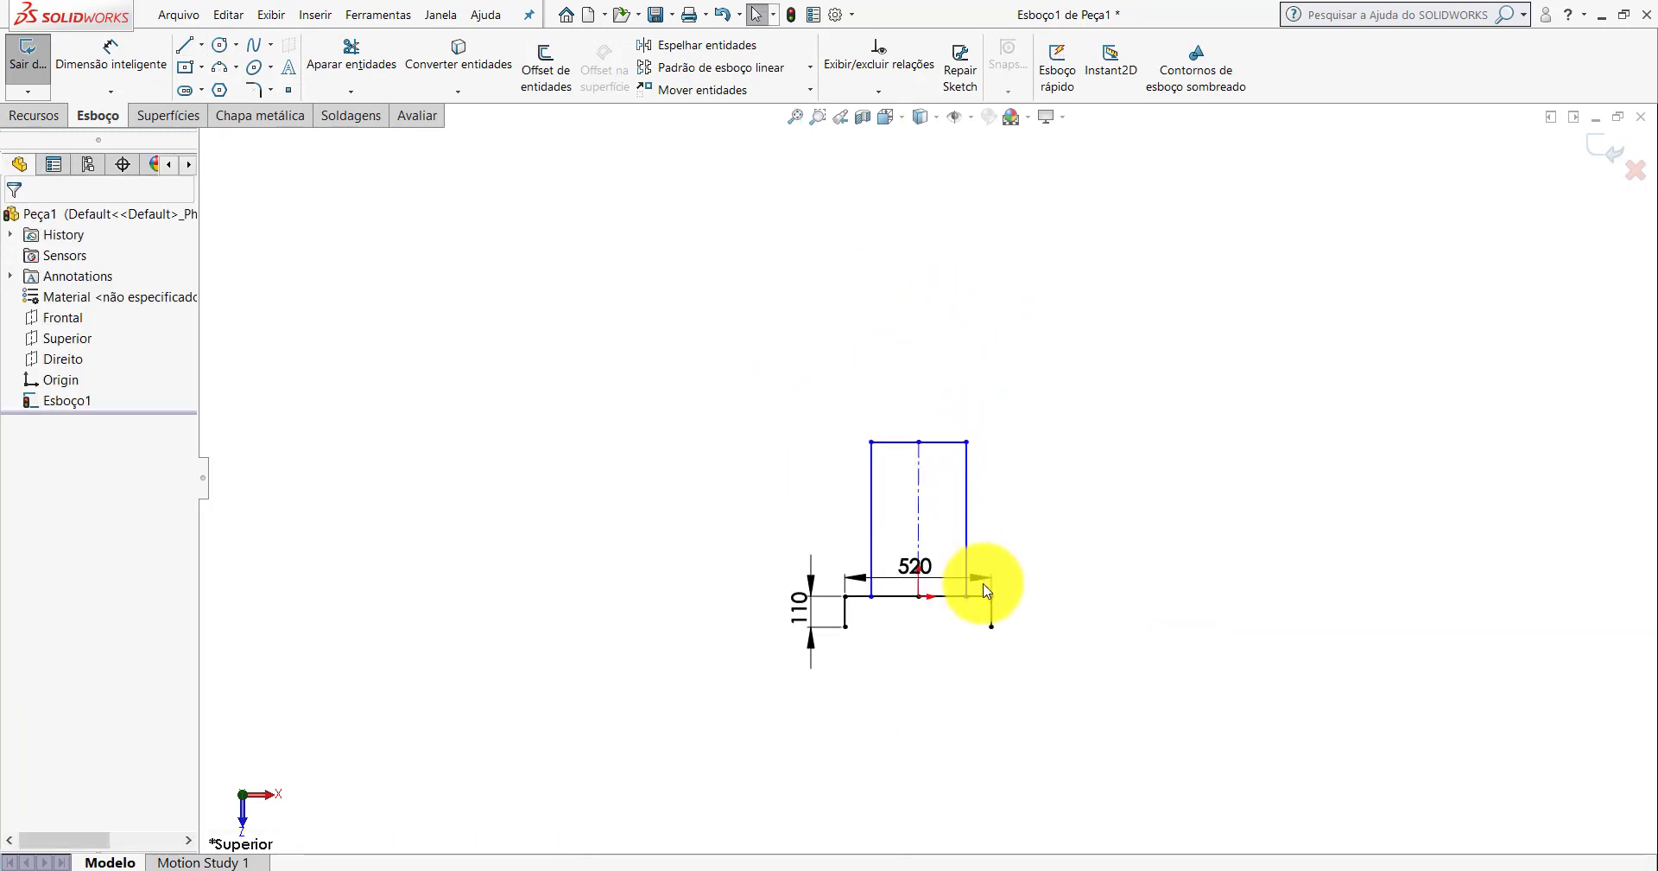
scroll(910, 578, down, 3)
click(905, 568)
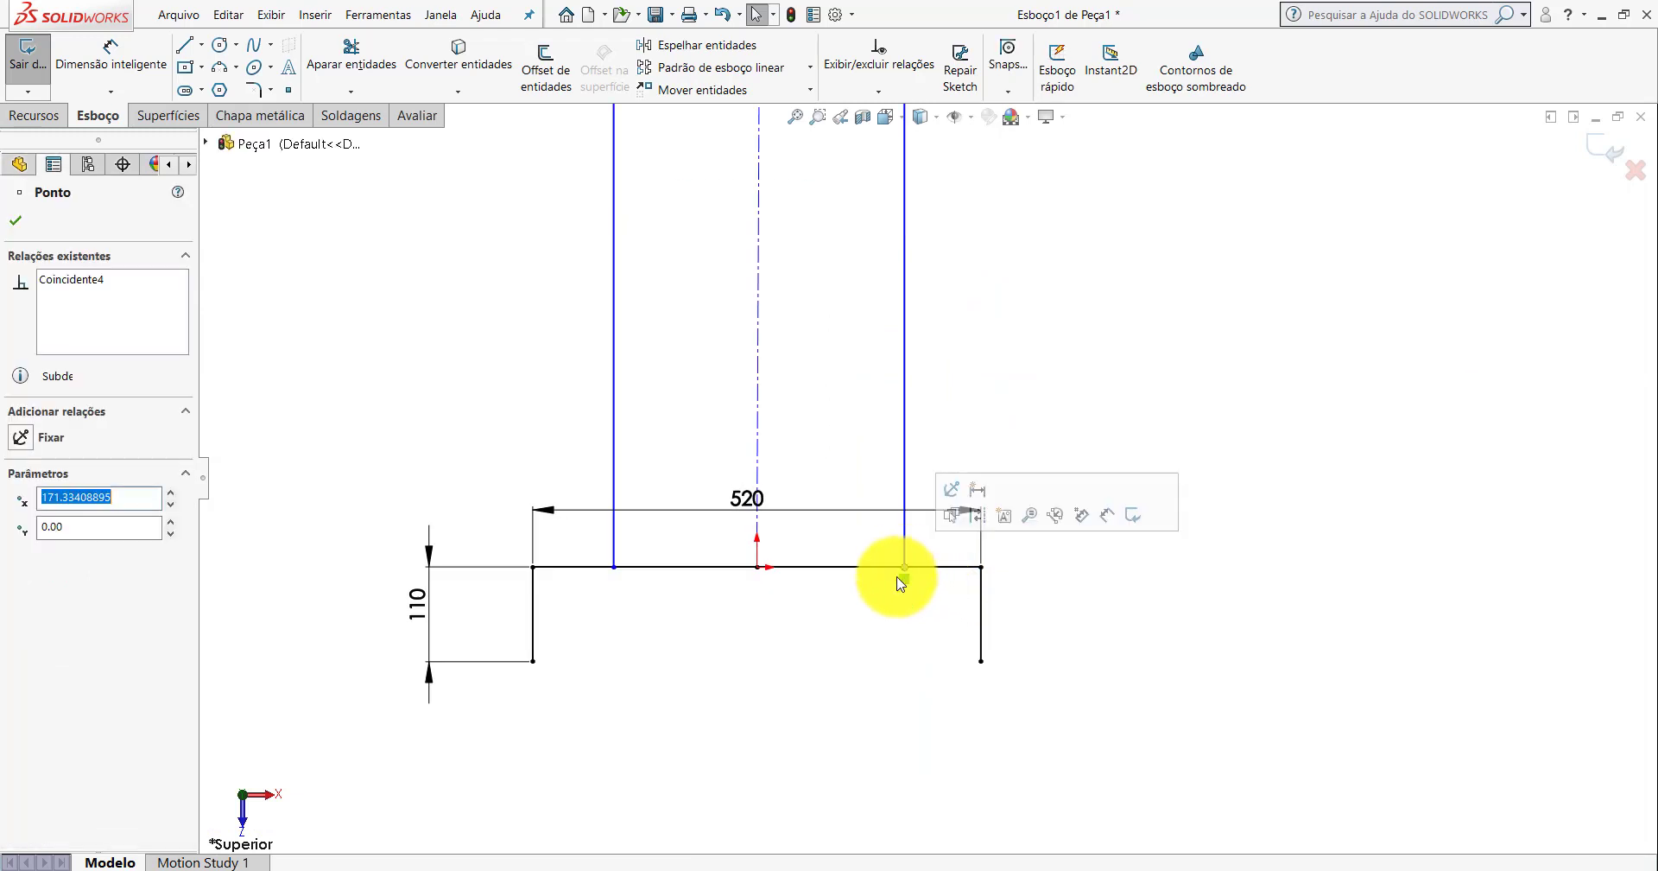
ctrl+click(613, 569)
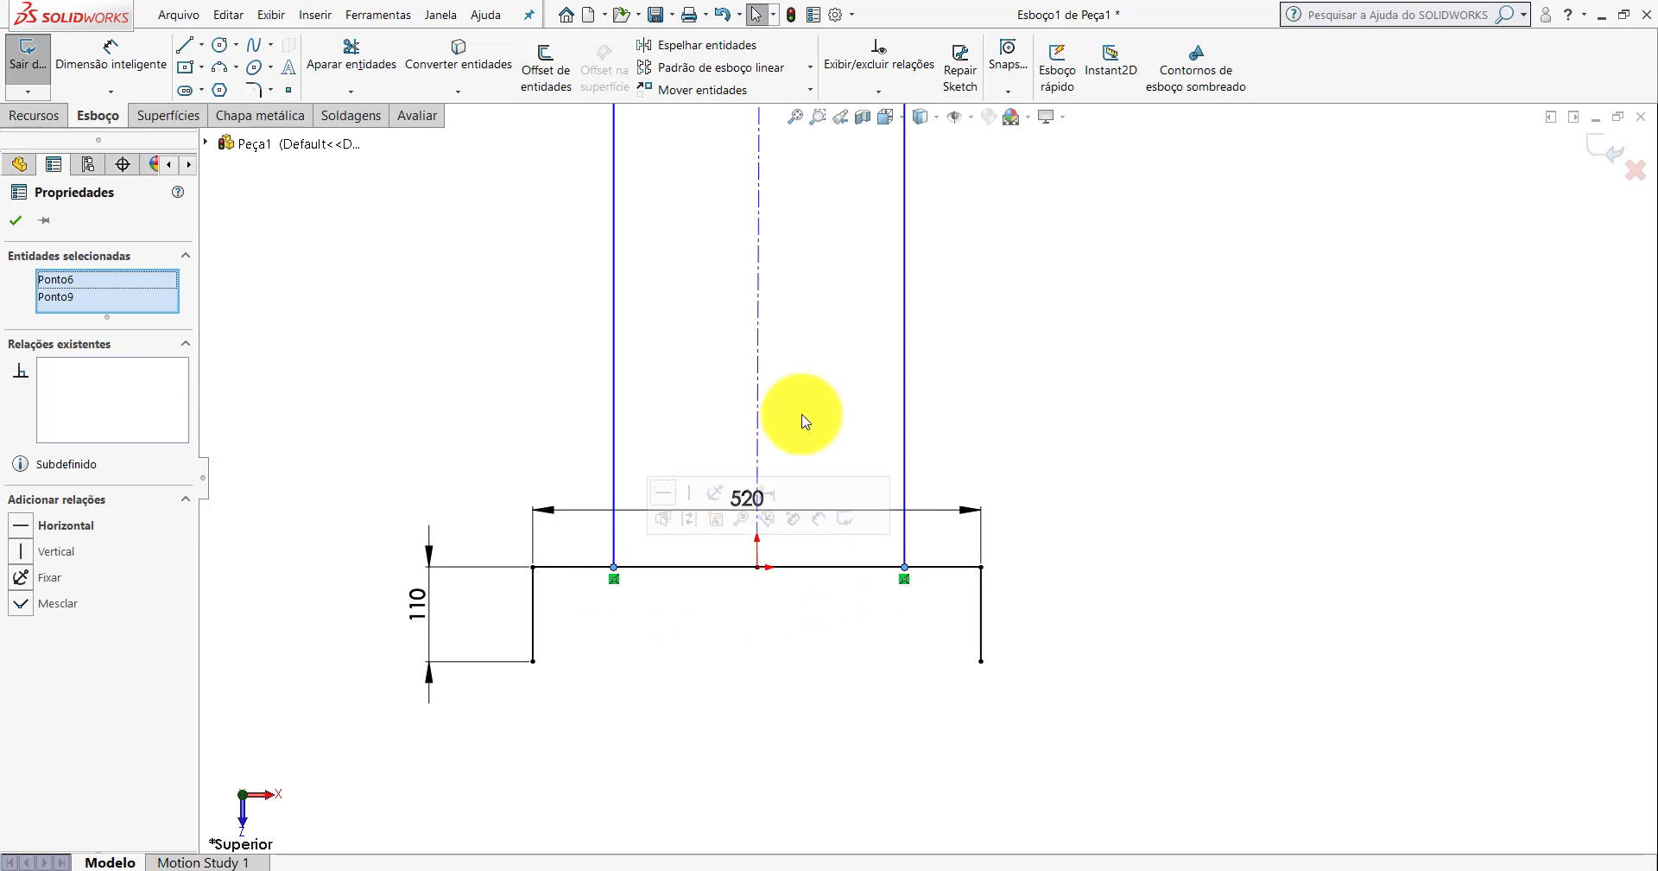
click(1180, 323)
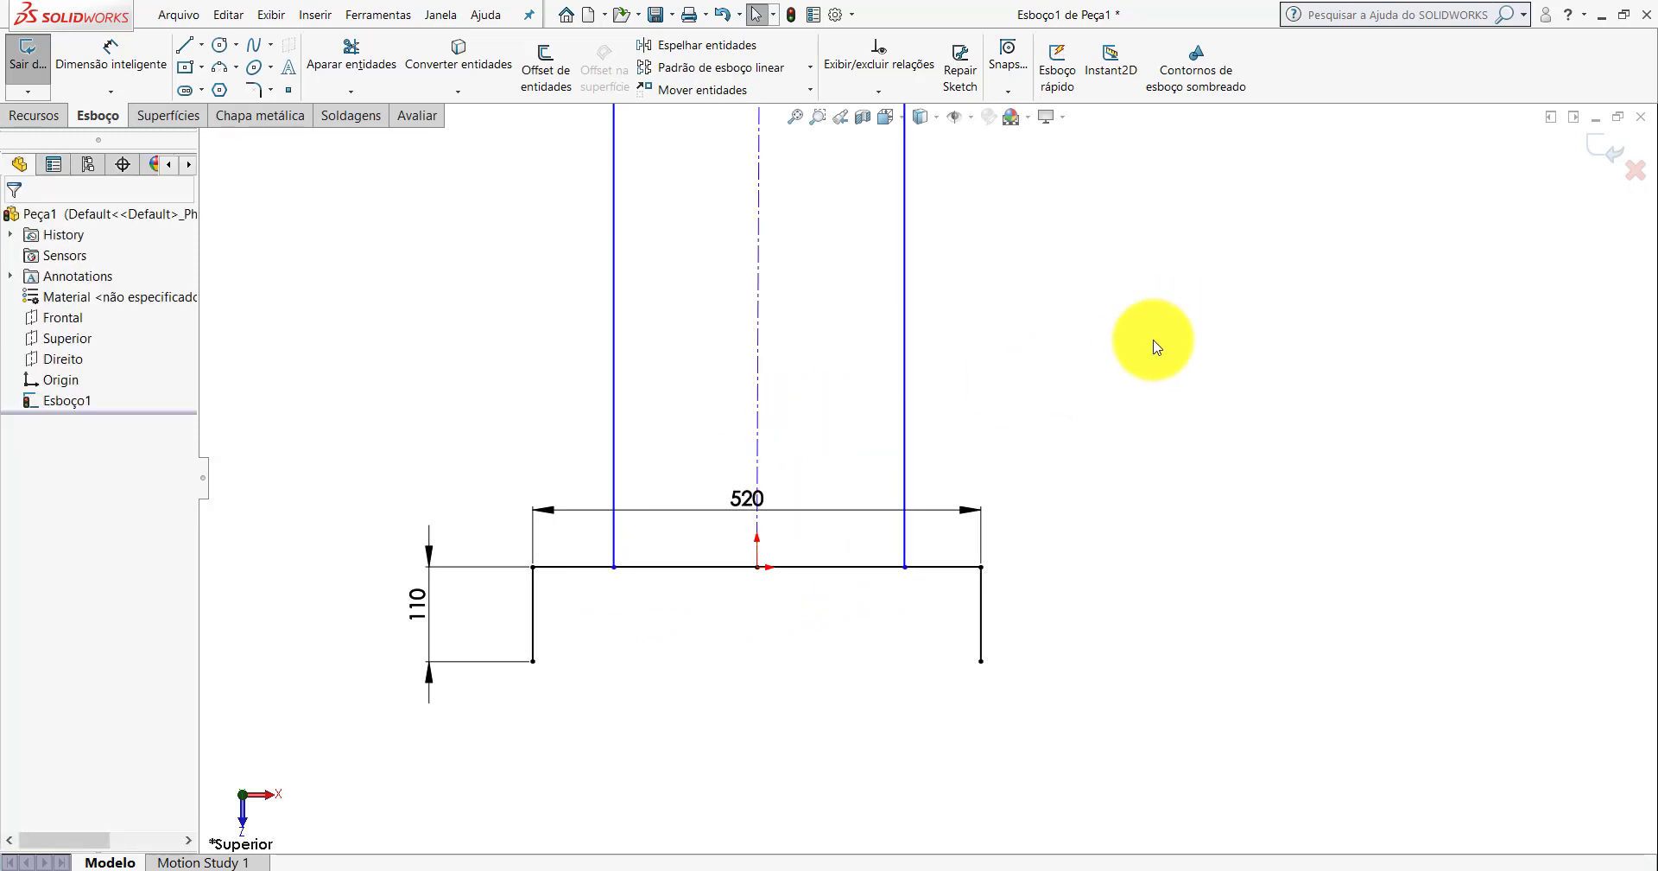
scroll(898, 358, up, 1)
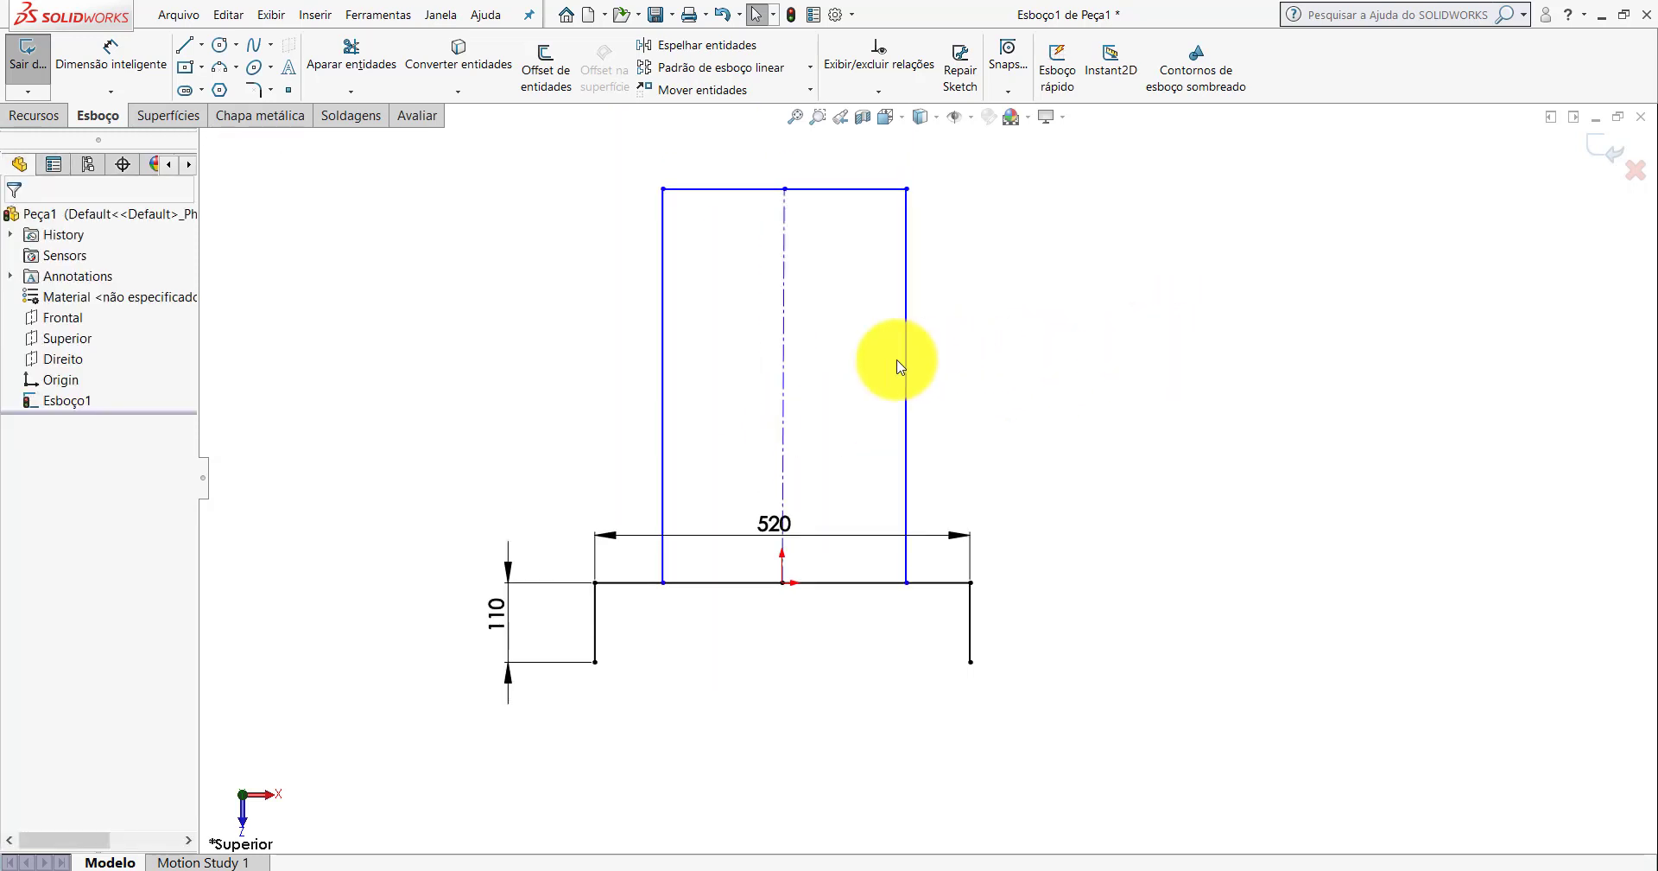
Add a Vertical relation to the construction centerline.
click(785, 340)
click(26, 463)
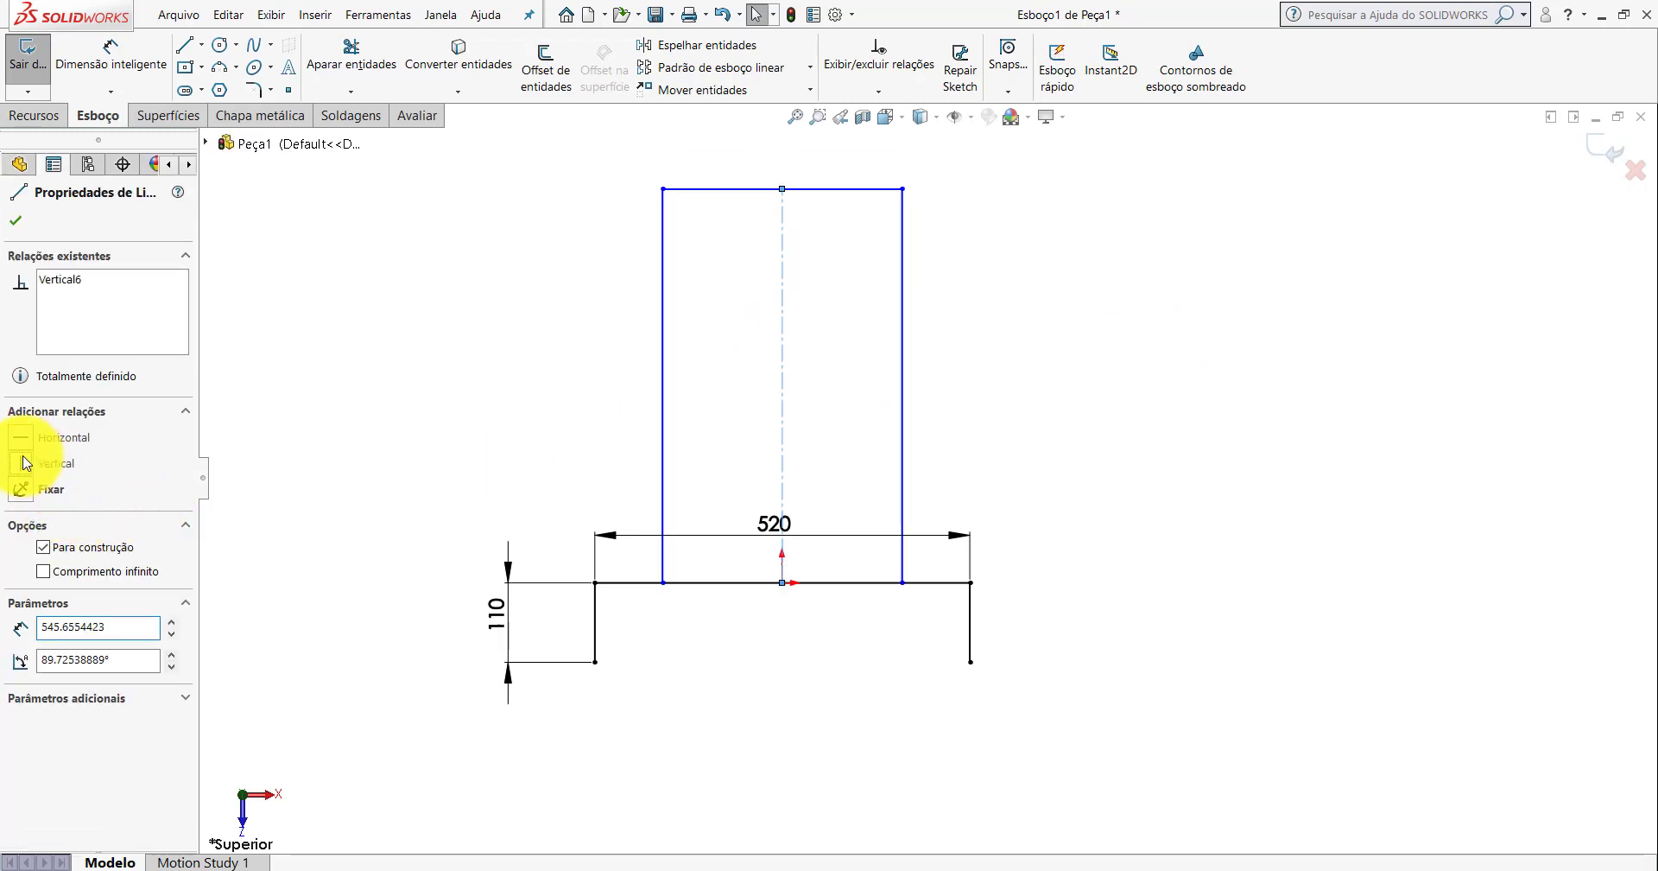
click(604, 388)
scroll(691, 470, down, 1)
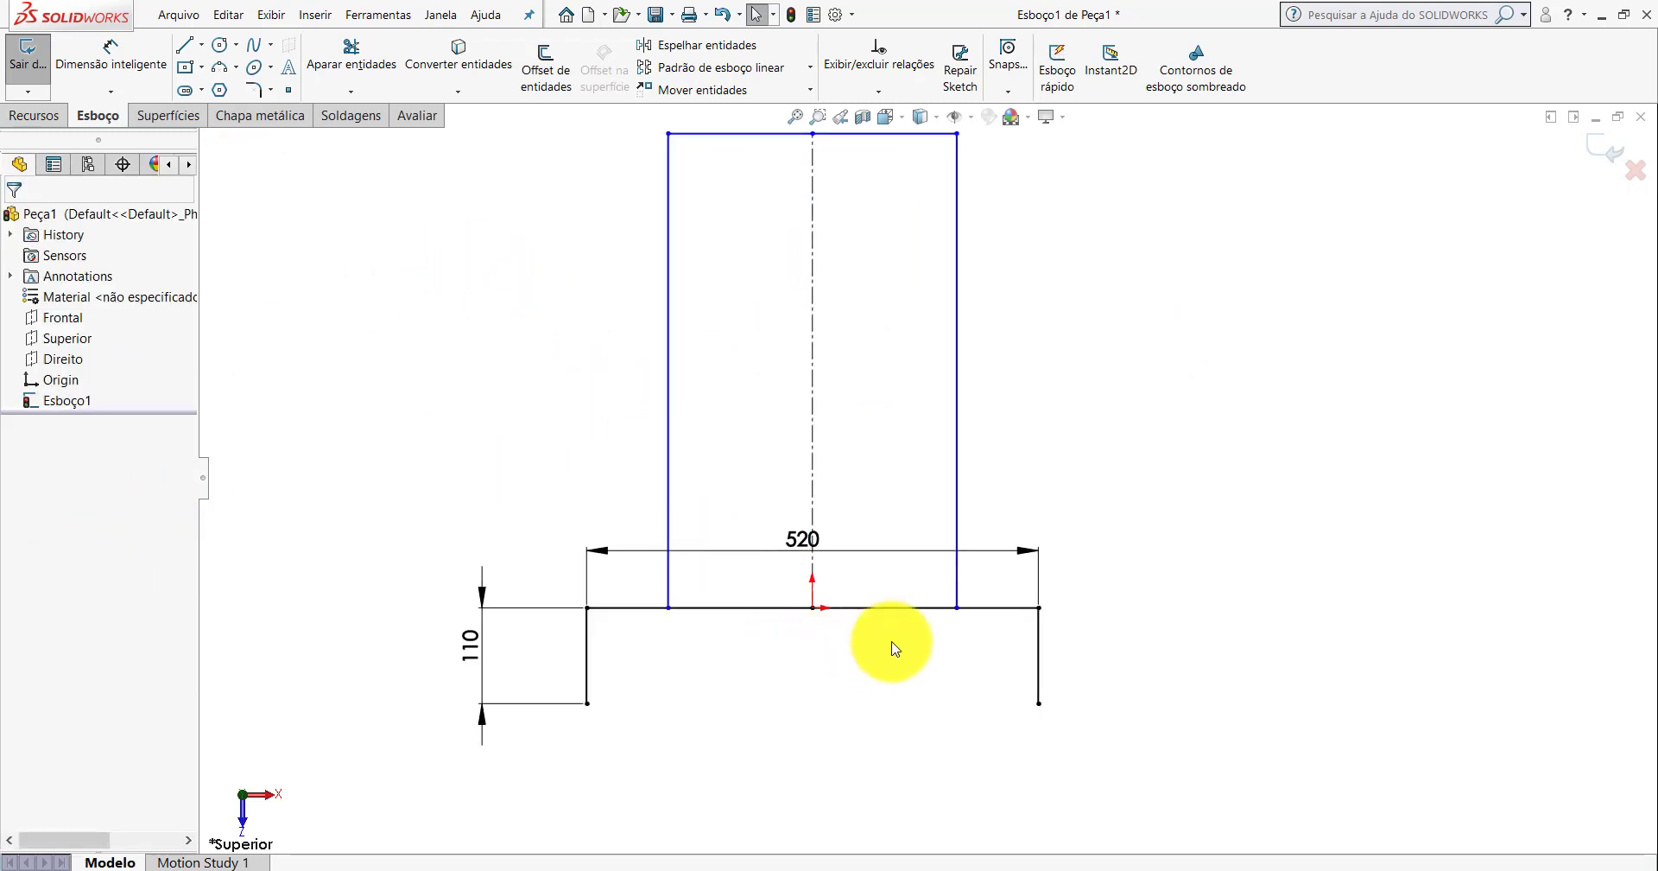
Select the rectangle's two bottom corners together with the centerline, then deselect.
click(957, 608)
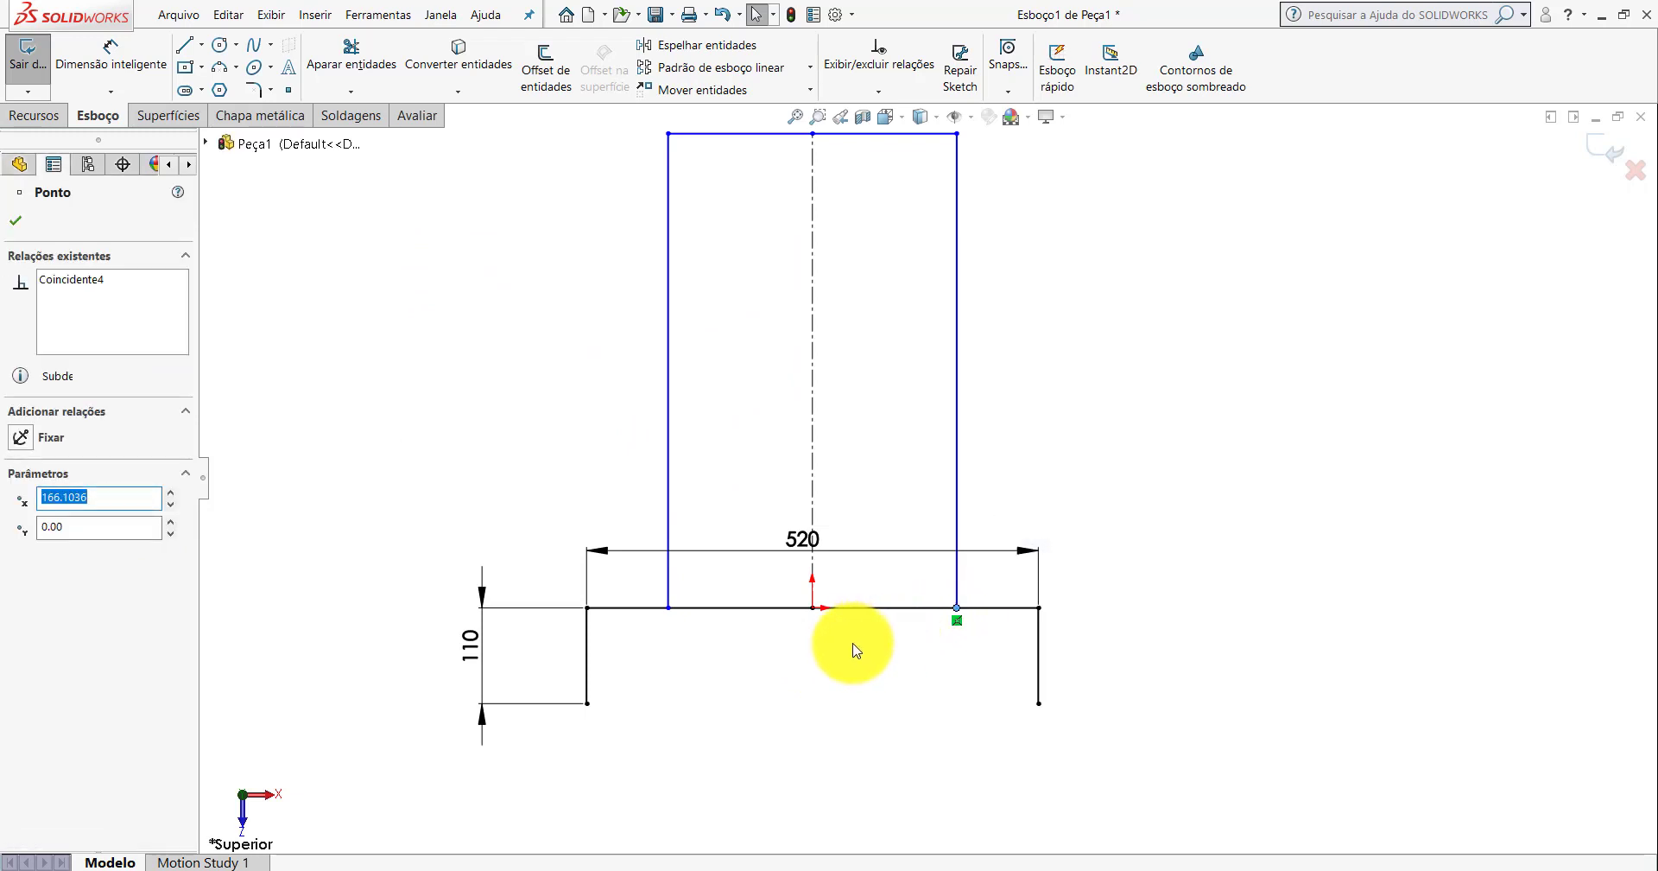
ctrl+click(669, 609)
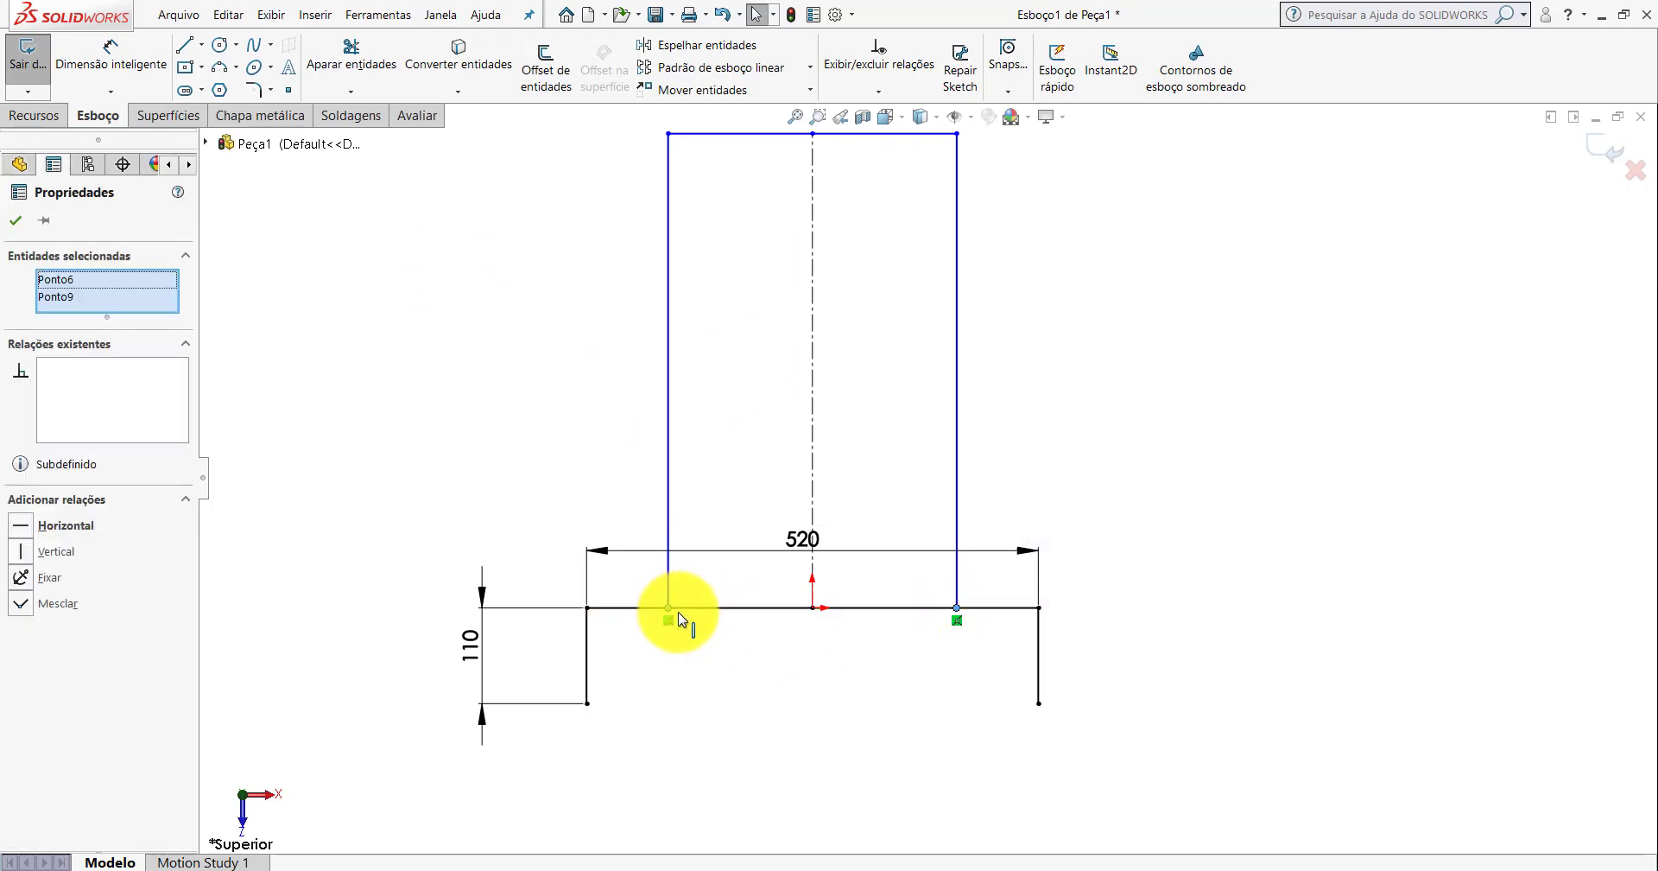
ctrl+click(814, 608)
ctrl+click(816, 611)
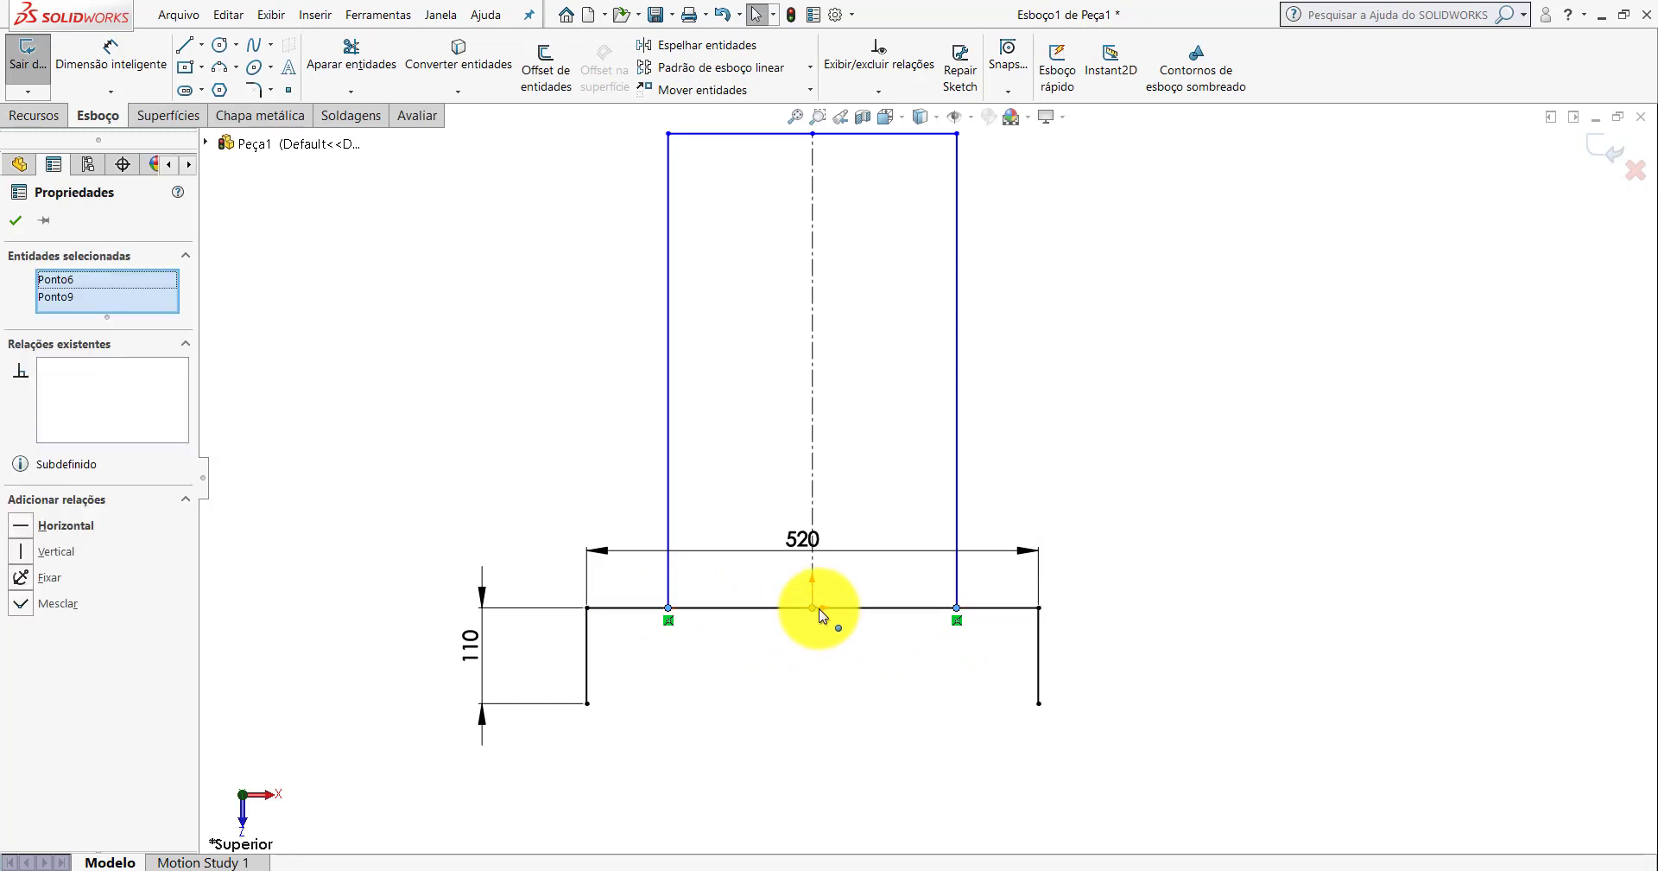
ctrl+click(813, 464)
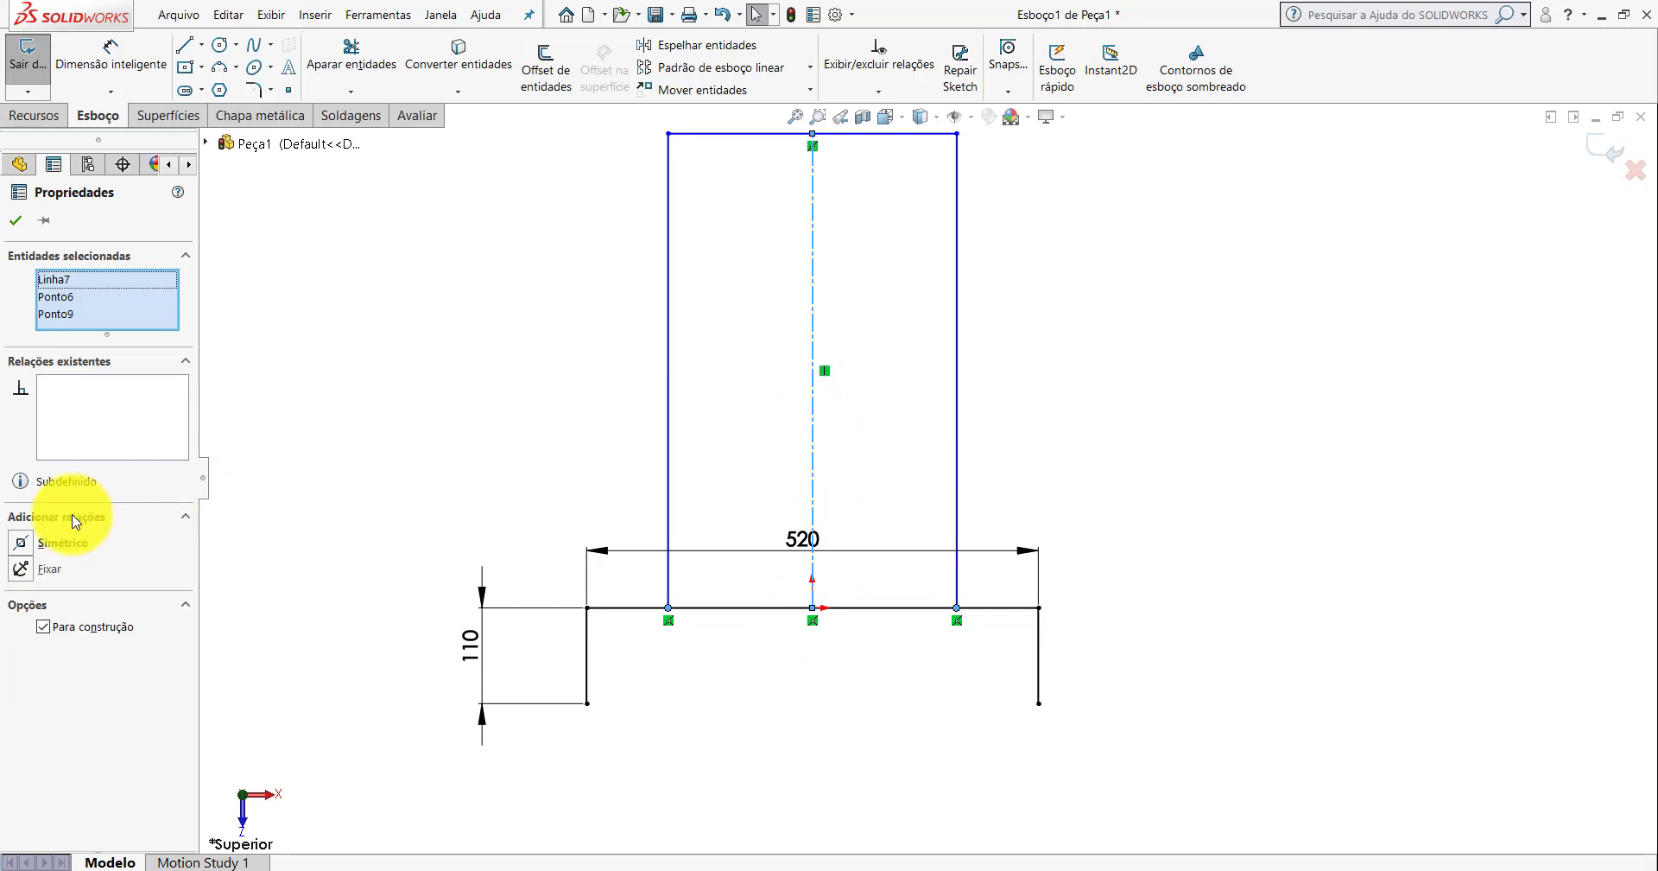
click(15, 220)
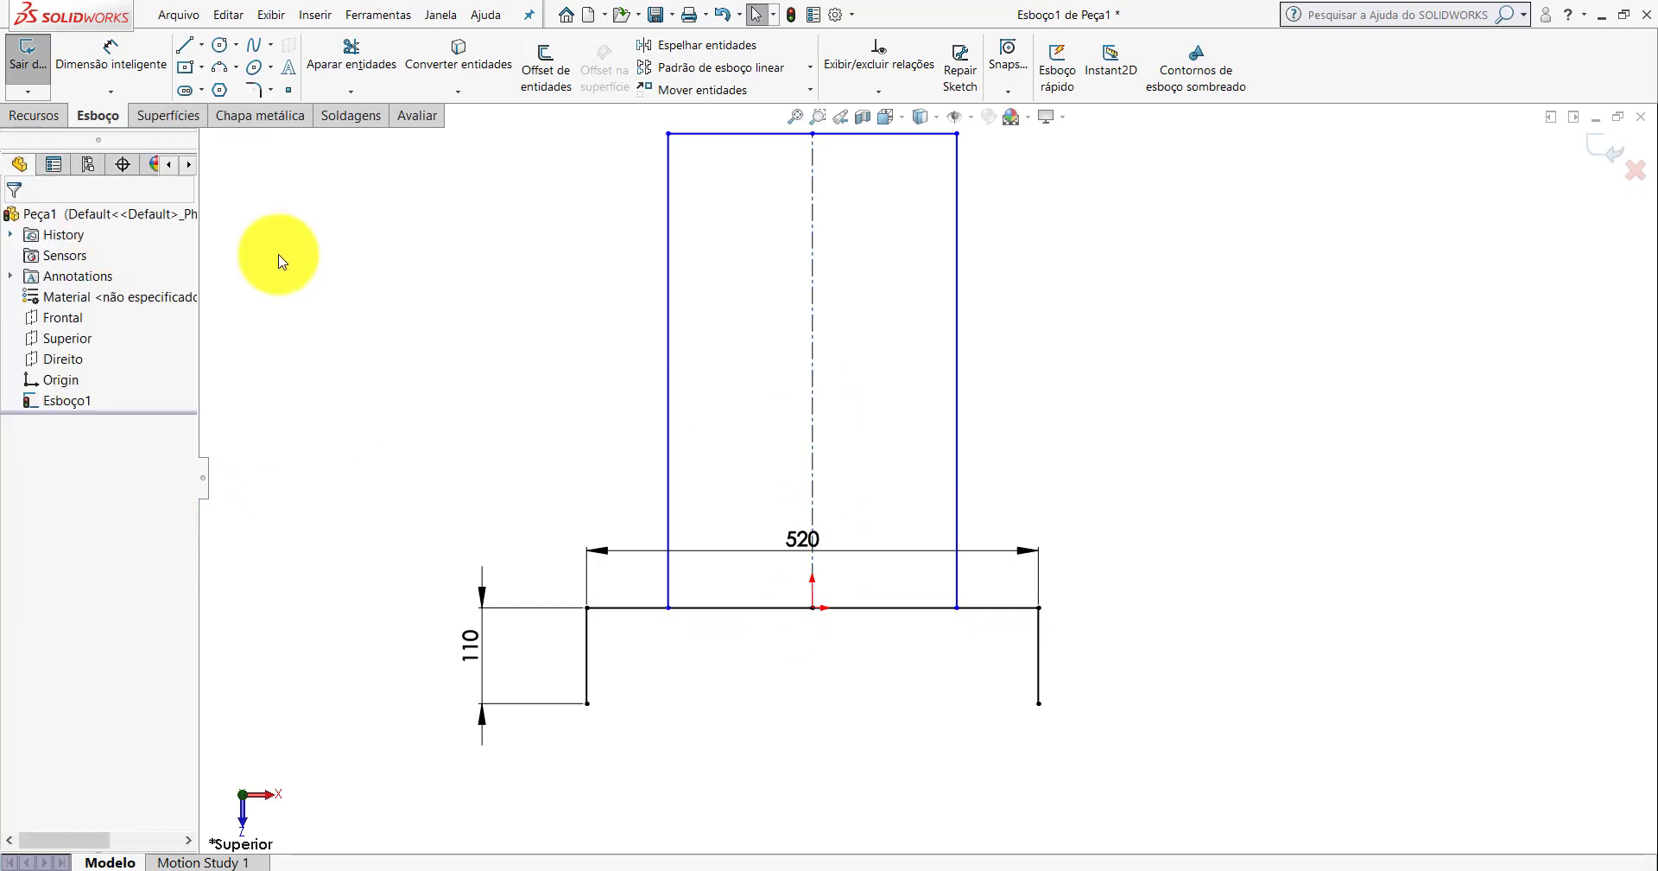
click(605, 808)
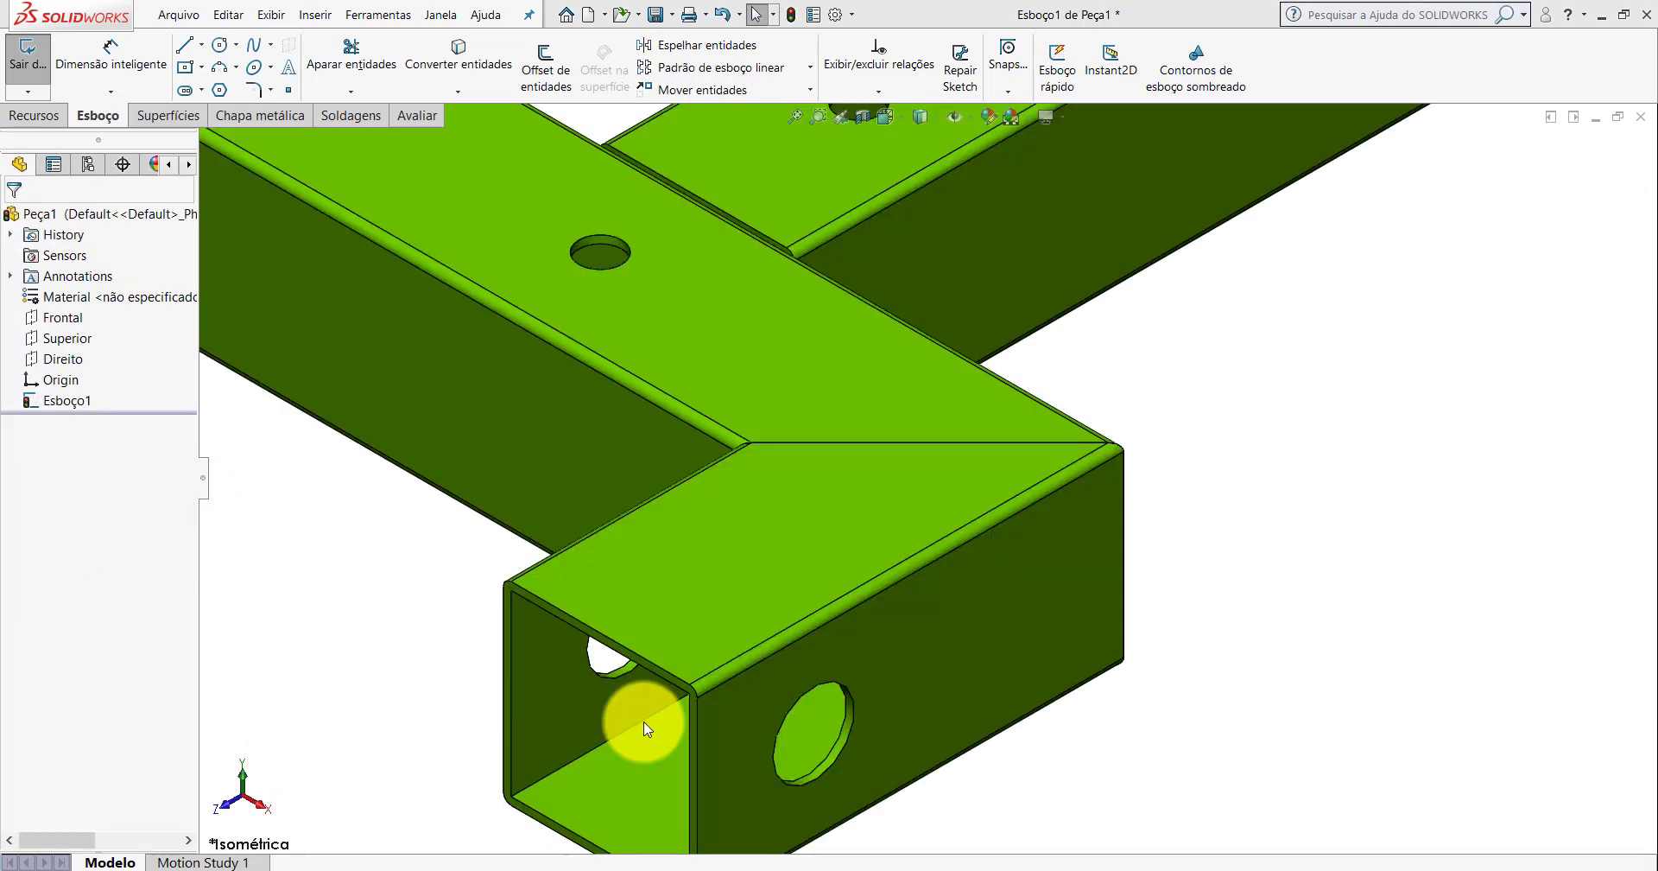
key(f)
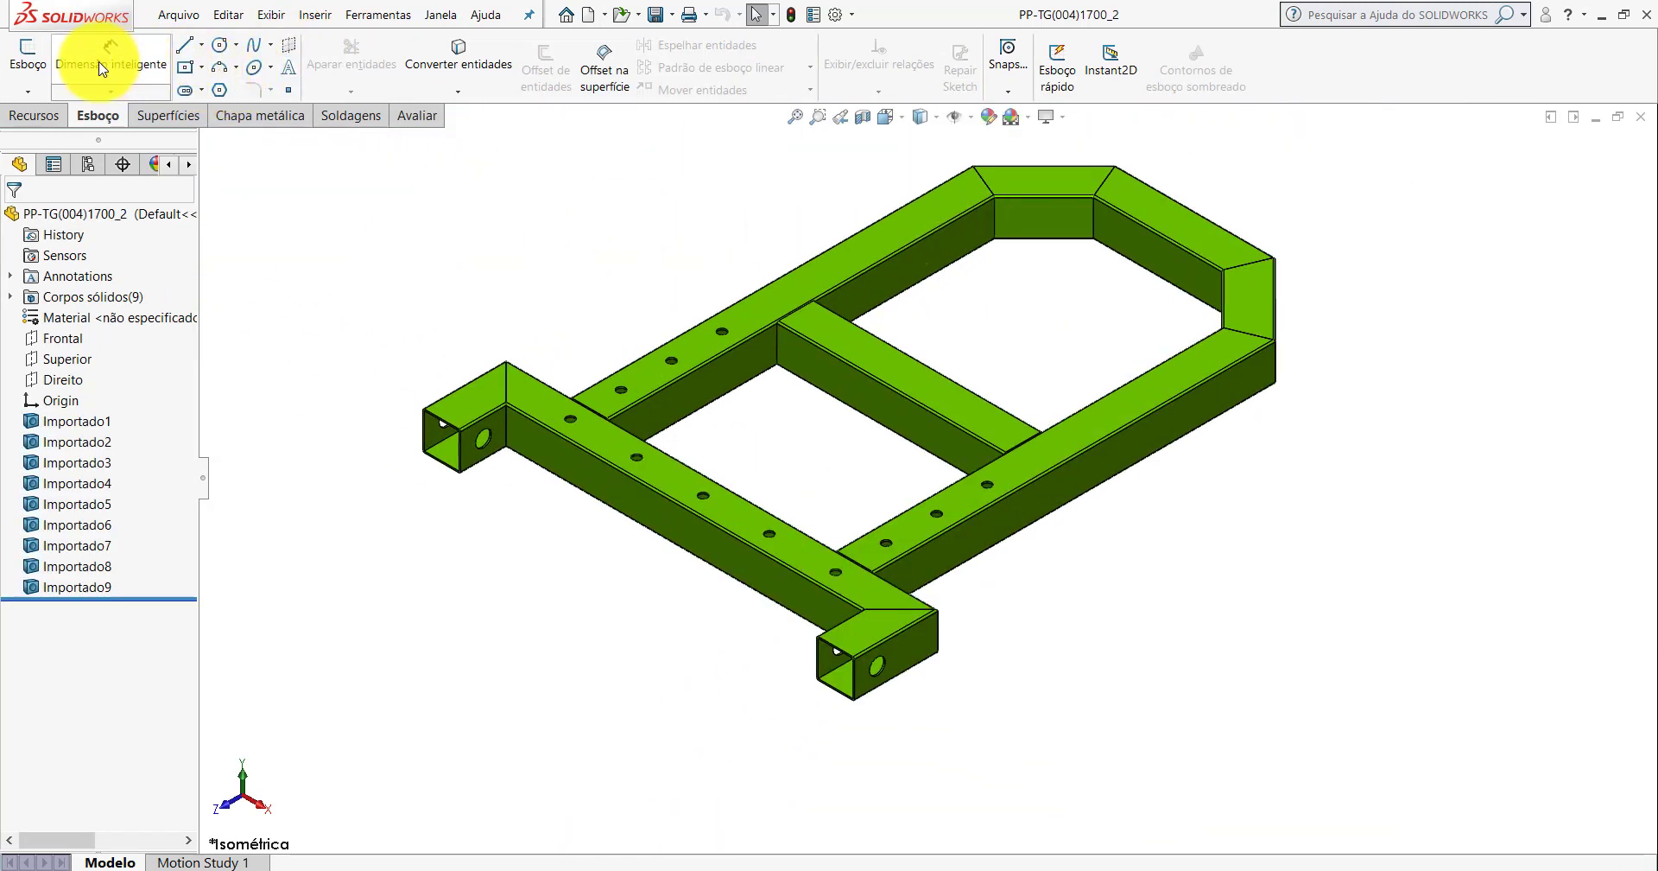
click(102, 69)
scroll(861, 485, down, 2)
scroll(864, 492, down, 3)
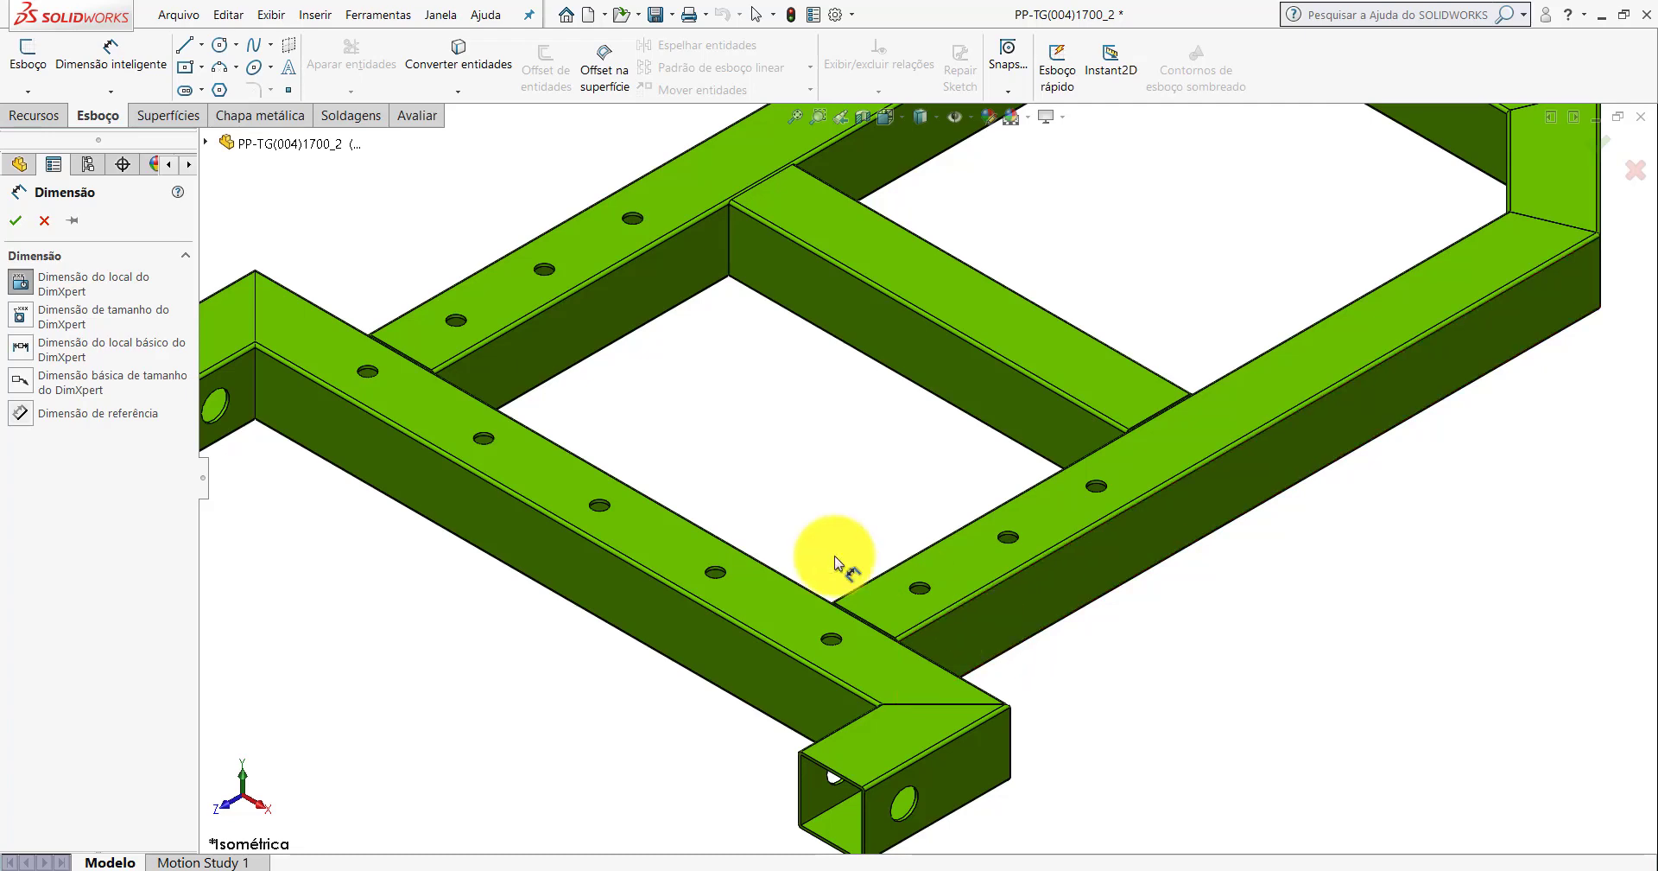
key(Escape)
click(417, 115)
click(135, 59)
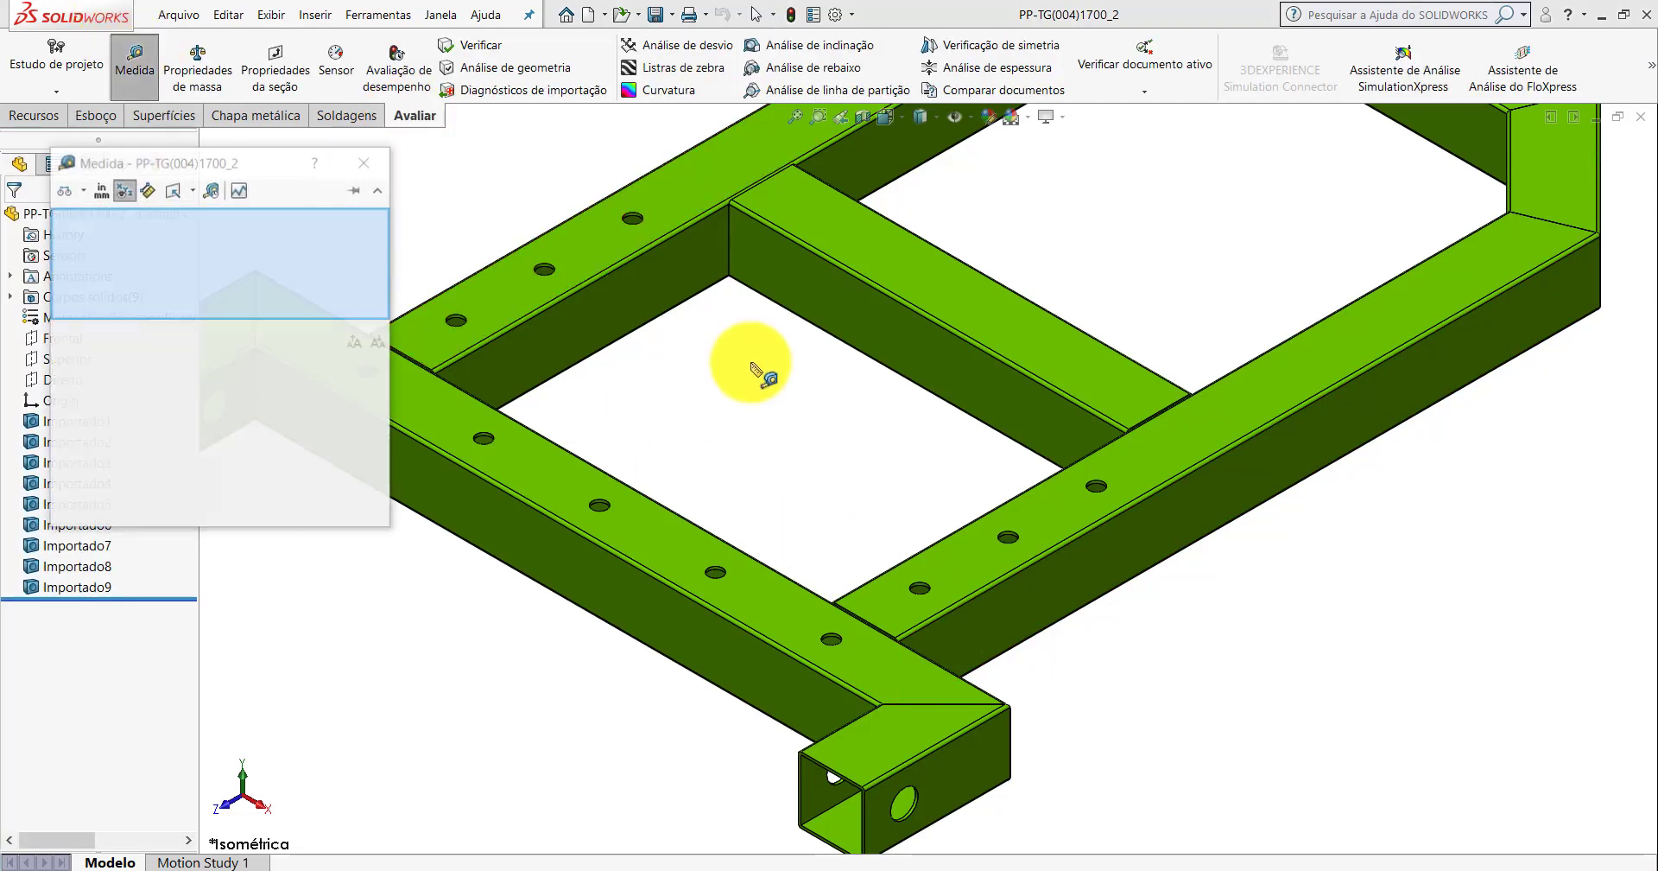
scroll(786, 406, up, 2)
scroll(864, 488, down, 3)
scroll(914, 561, down, 1)
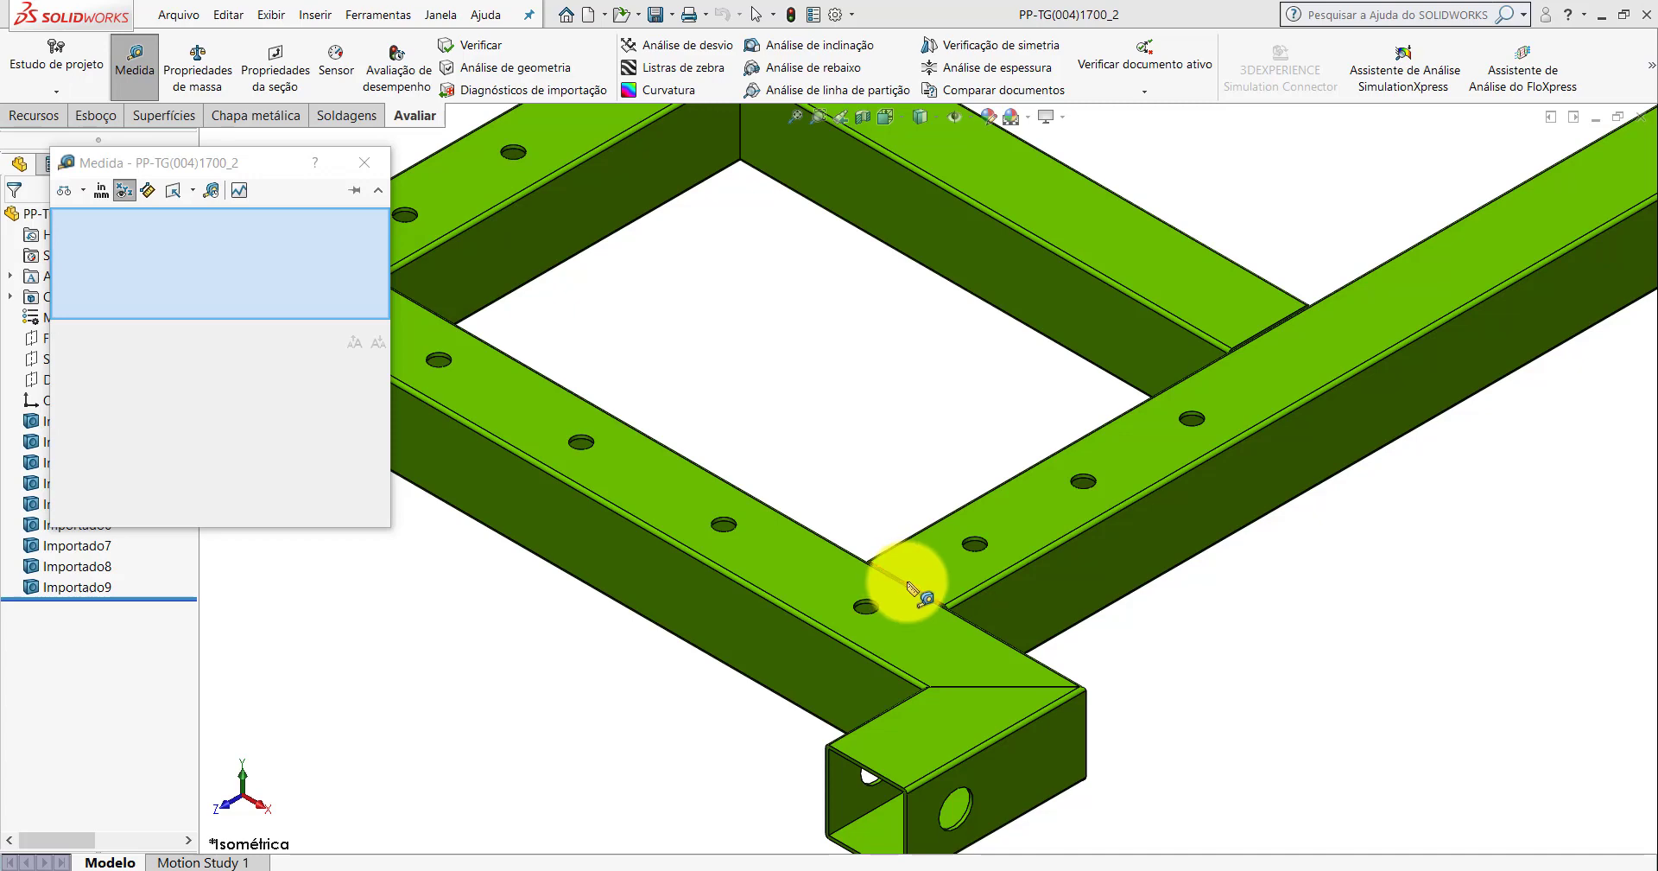
click(912, 589)
scroll(890, 510, up, 3)
scroll(734, 414, down, 4)
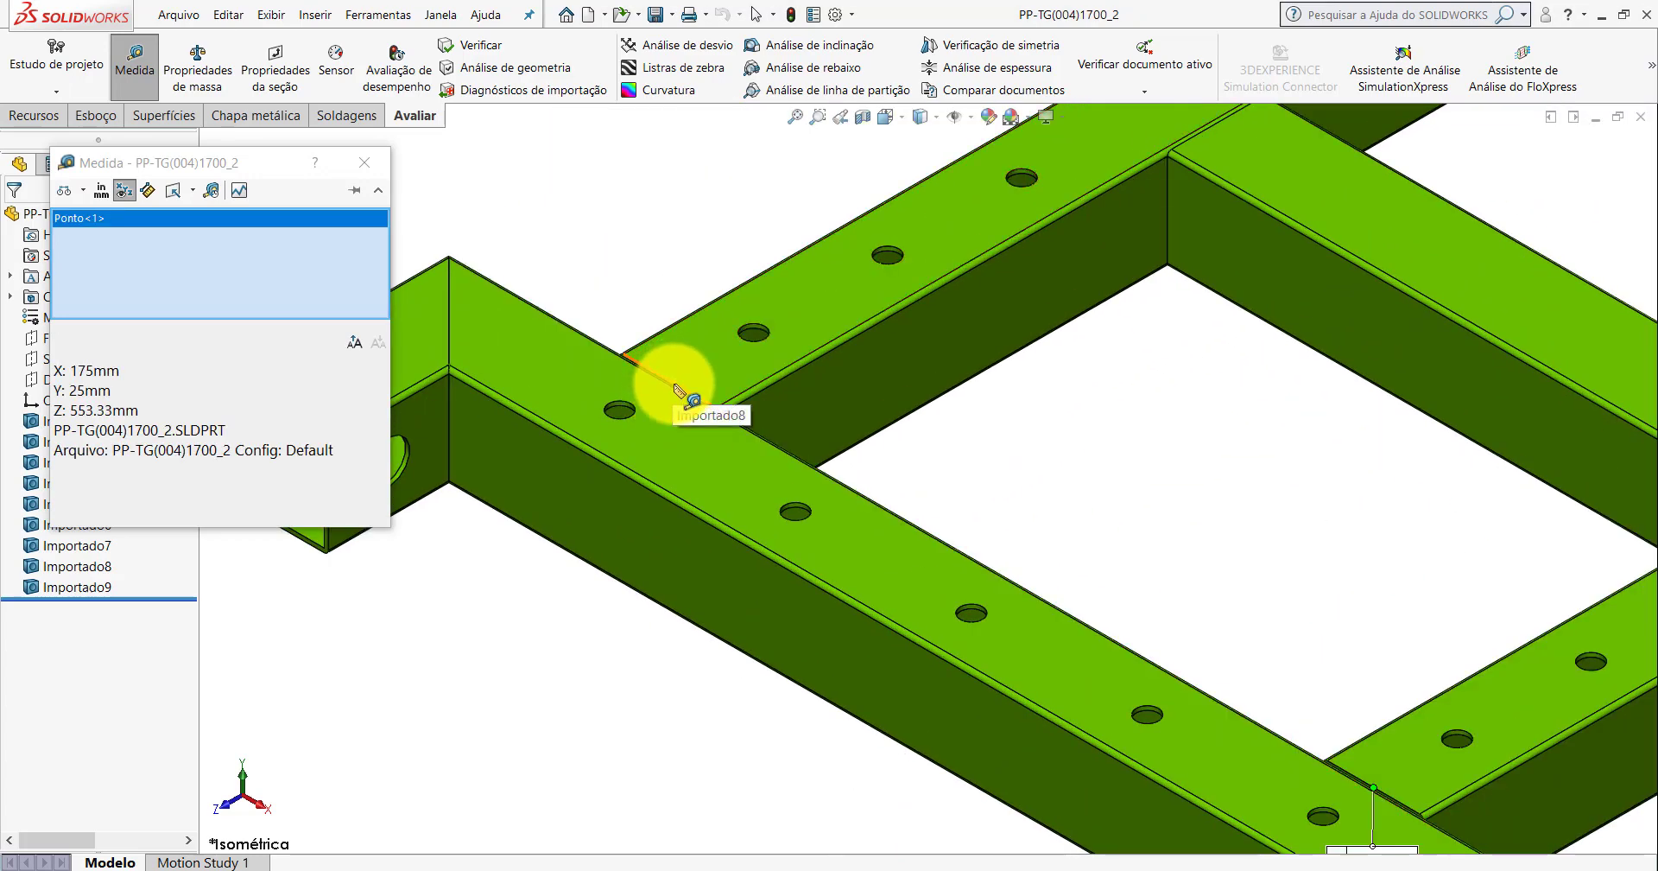
click(675, 385)
scroll(864, 450, up, 3)
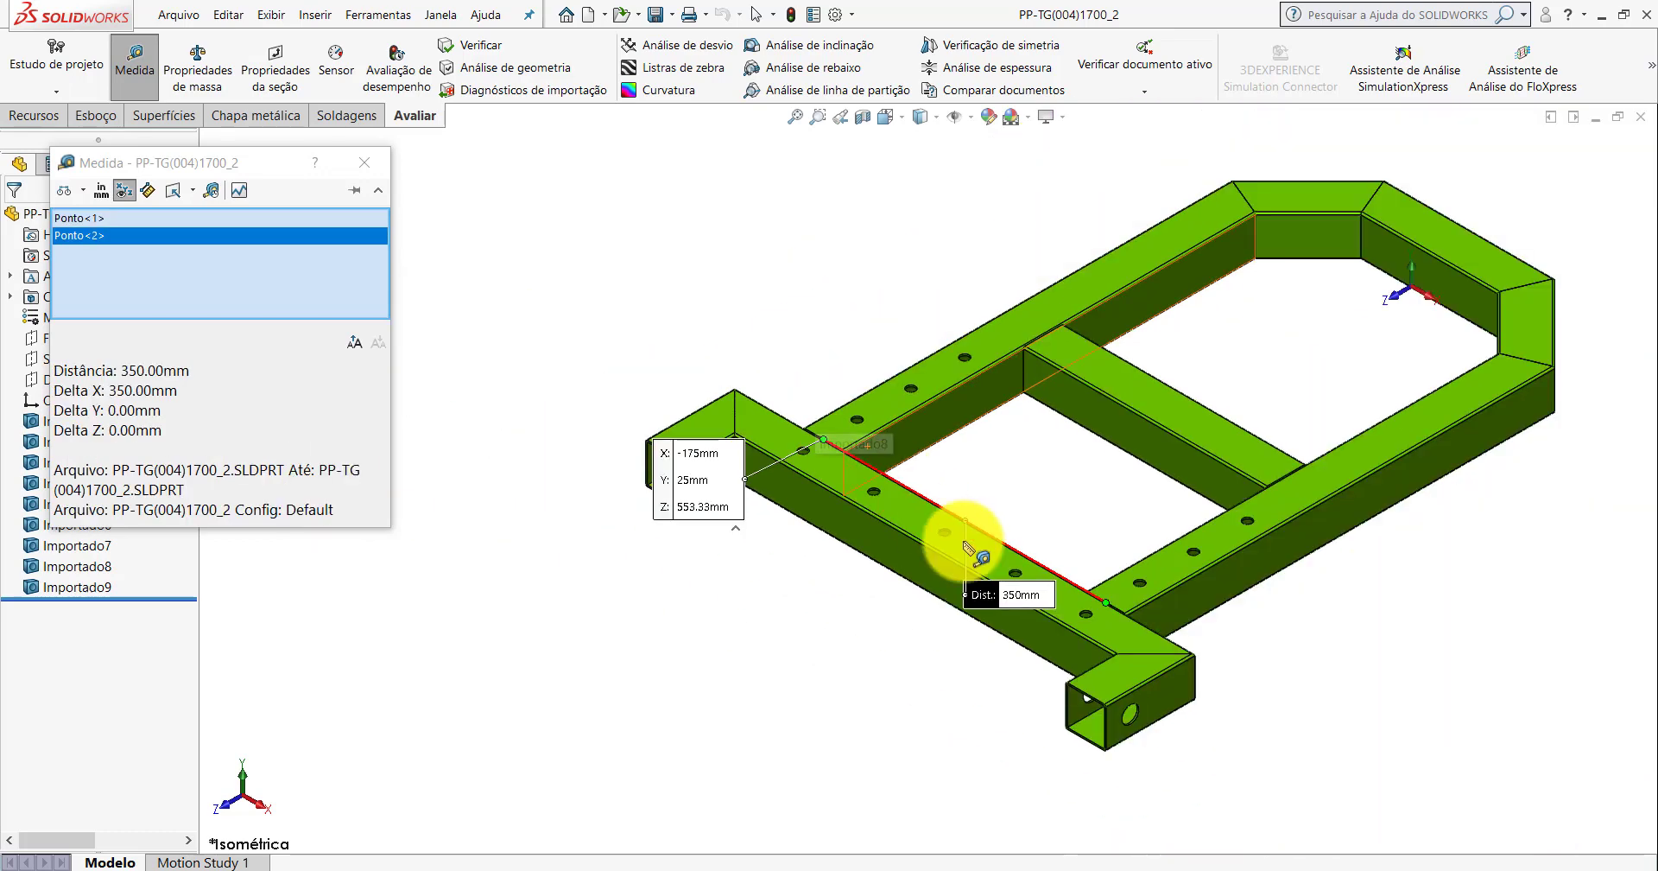
scroll(1019, 518, down, 3)
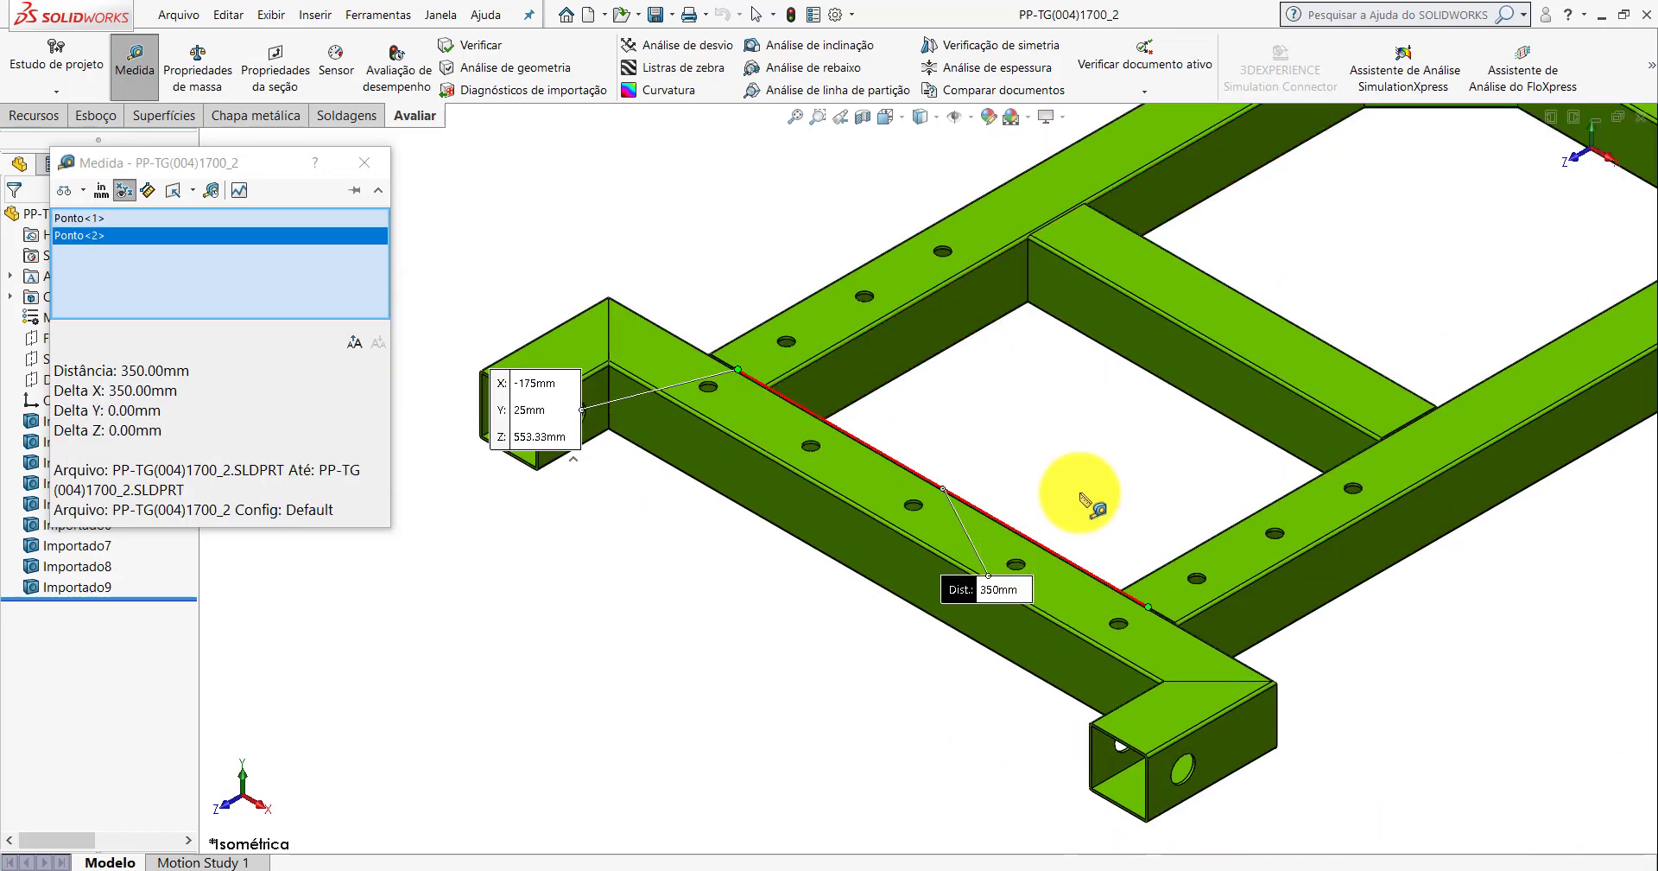
key(Escape)
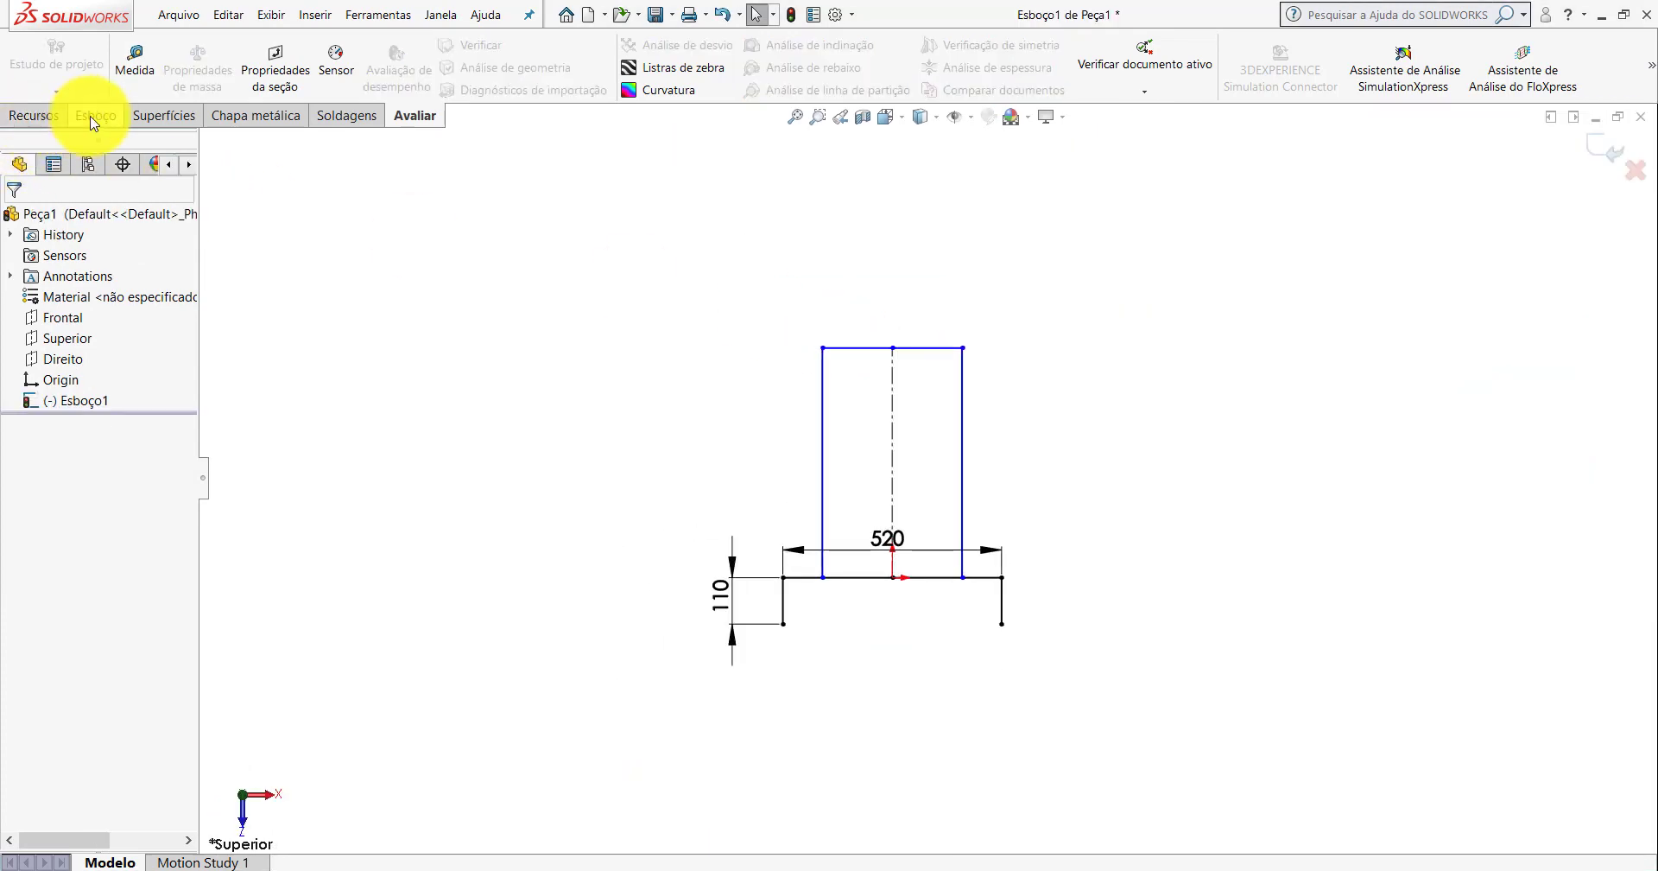
Cancel the attempted 35 dimension on the rectangle's right side and delete the vertical dimension.
click(93, 122)
click(111, 54)
scroll(1007, 432, down, 3)
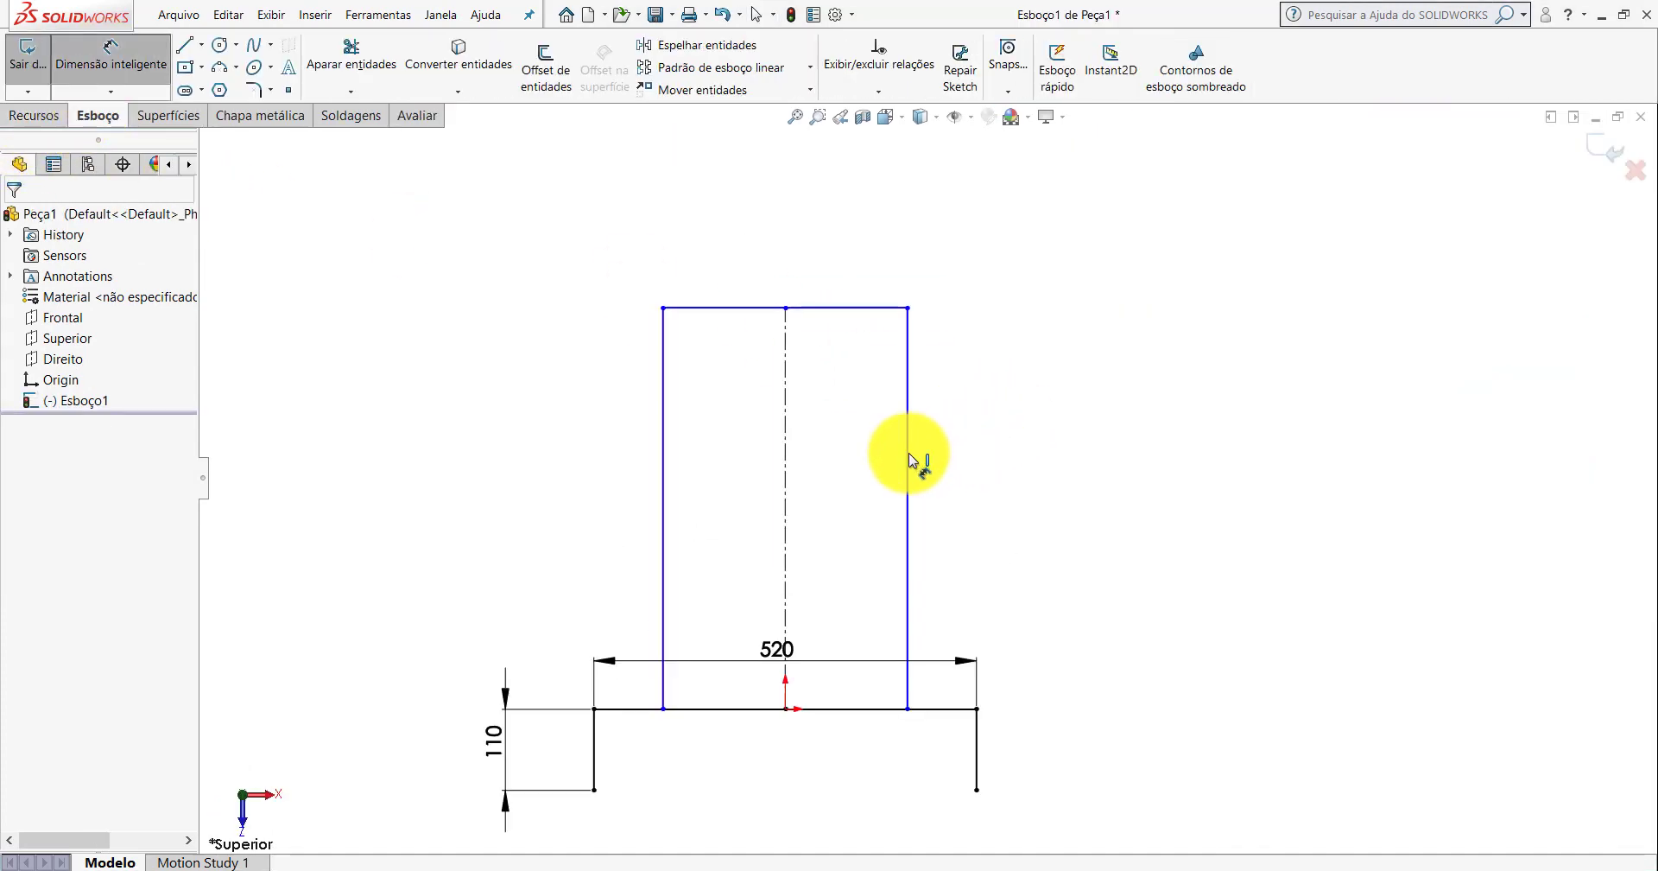
click(909, 453)
click(1190, 503)
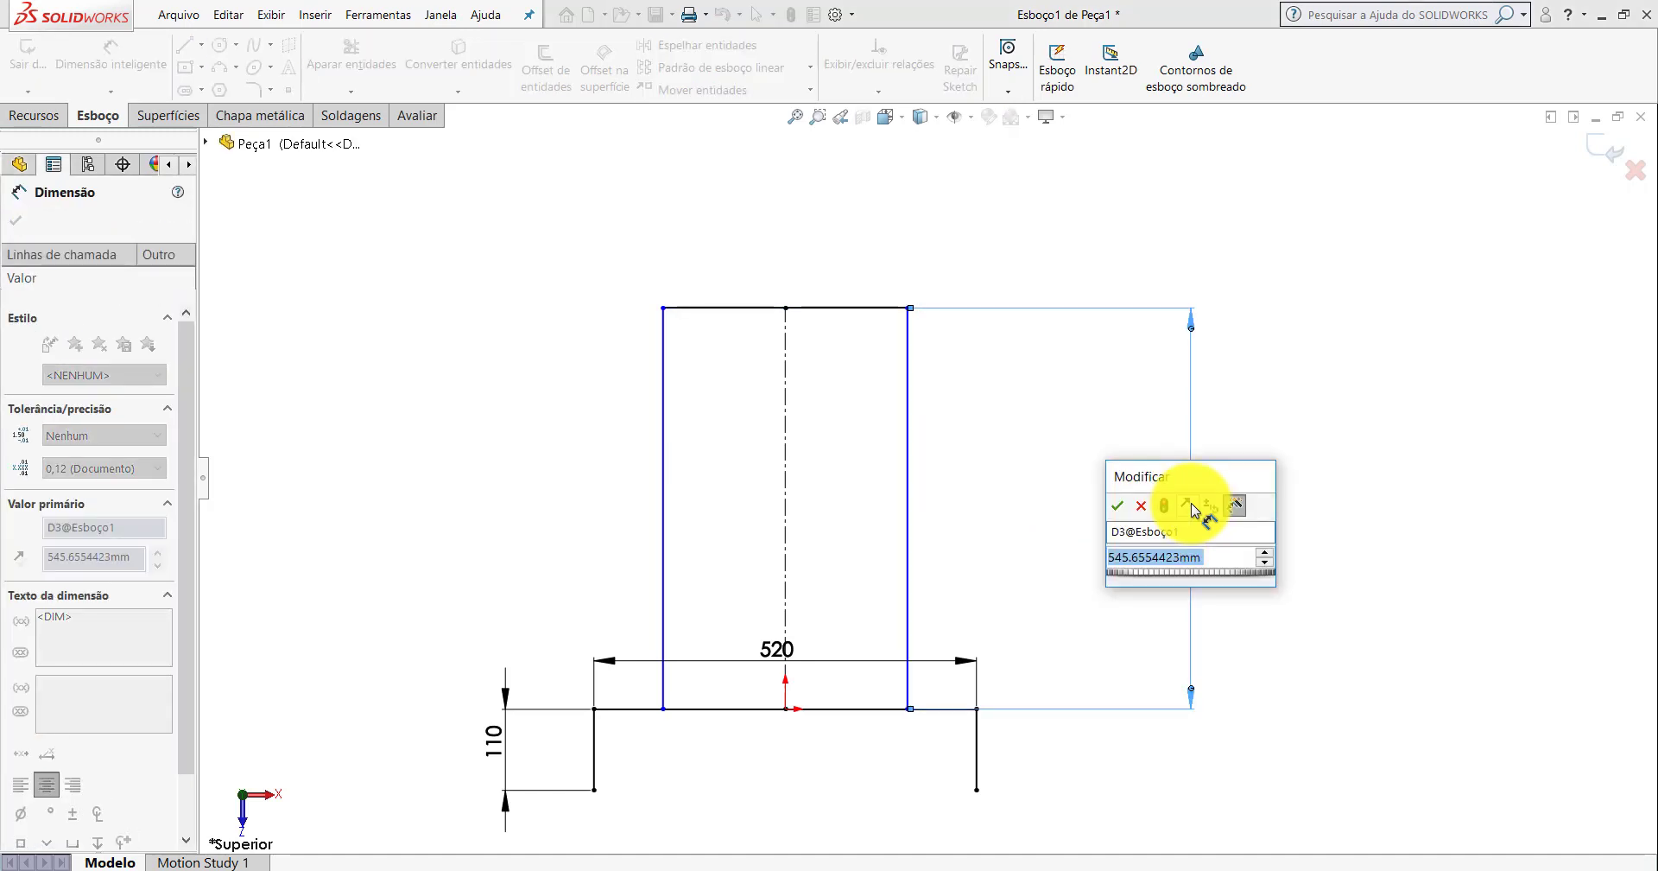
text(35)
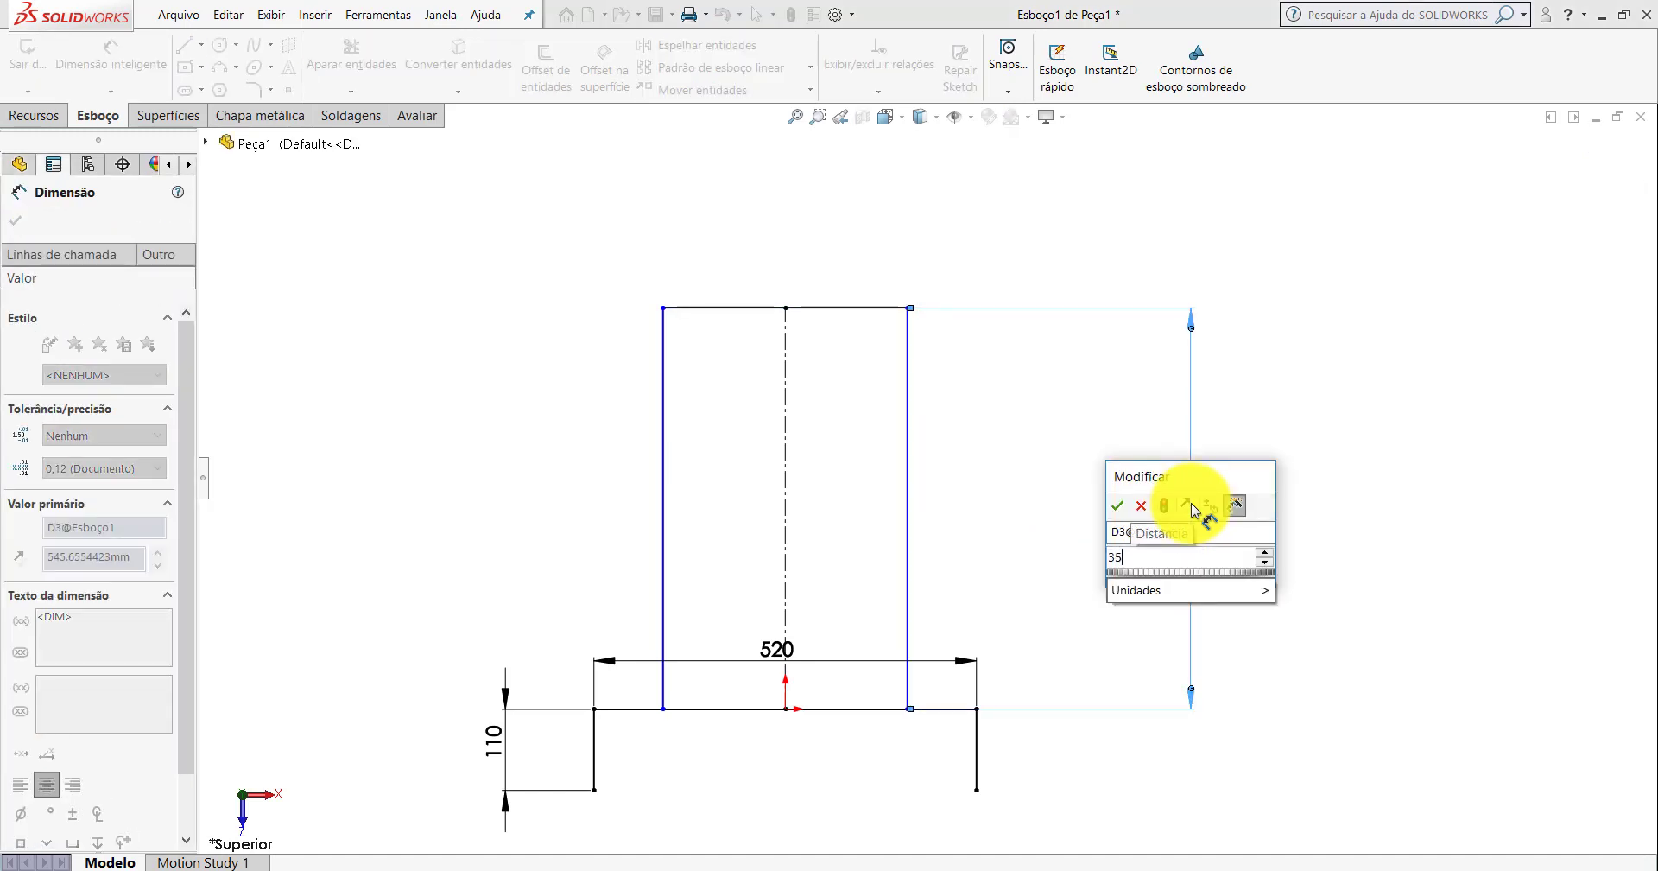
key(Escape)
right_click(1178, 501)
mouse_move(1261, 501)
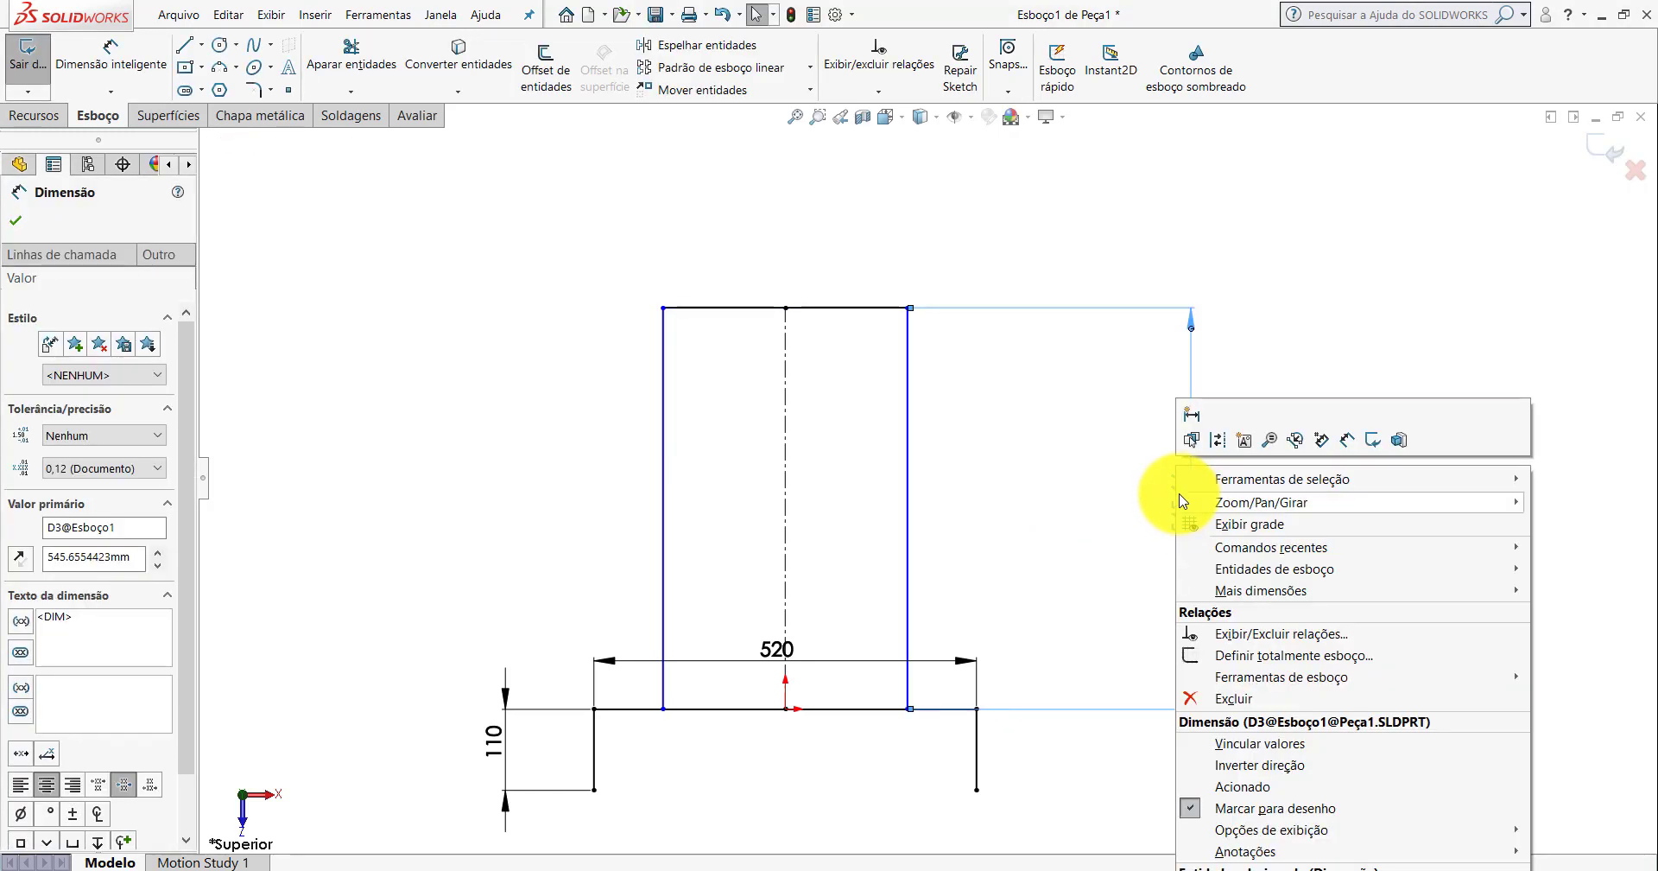
click(1192, 698)
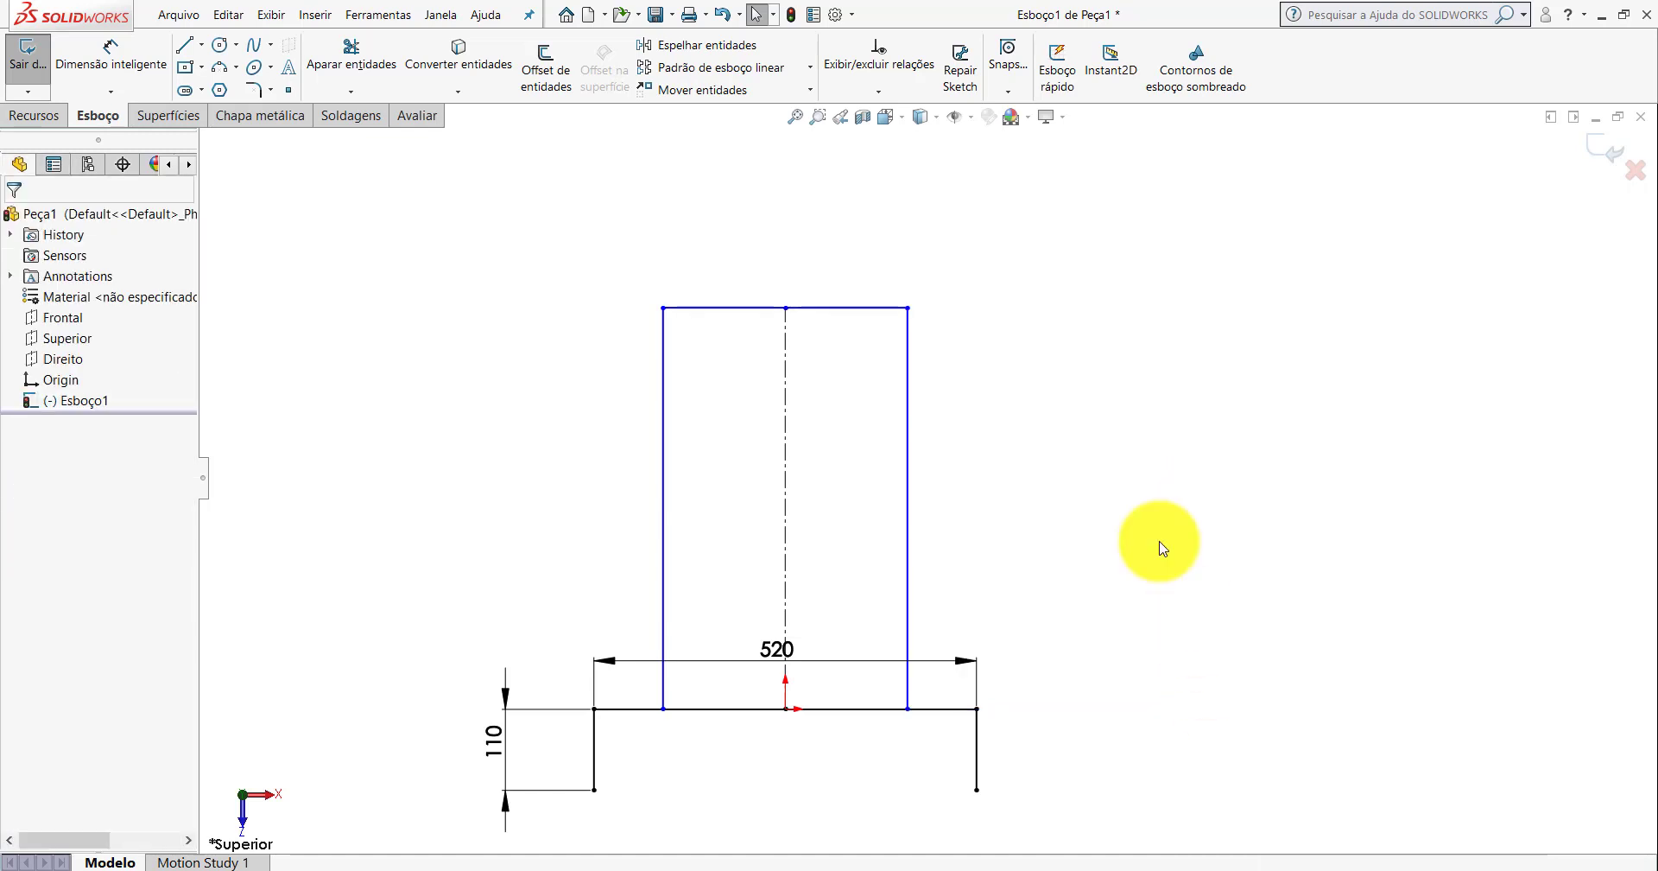
Dimension the rectangle's top line to 350 mm wide.
click(126, 57)
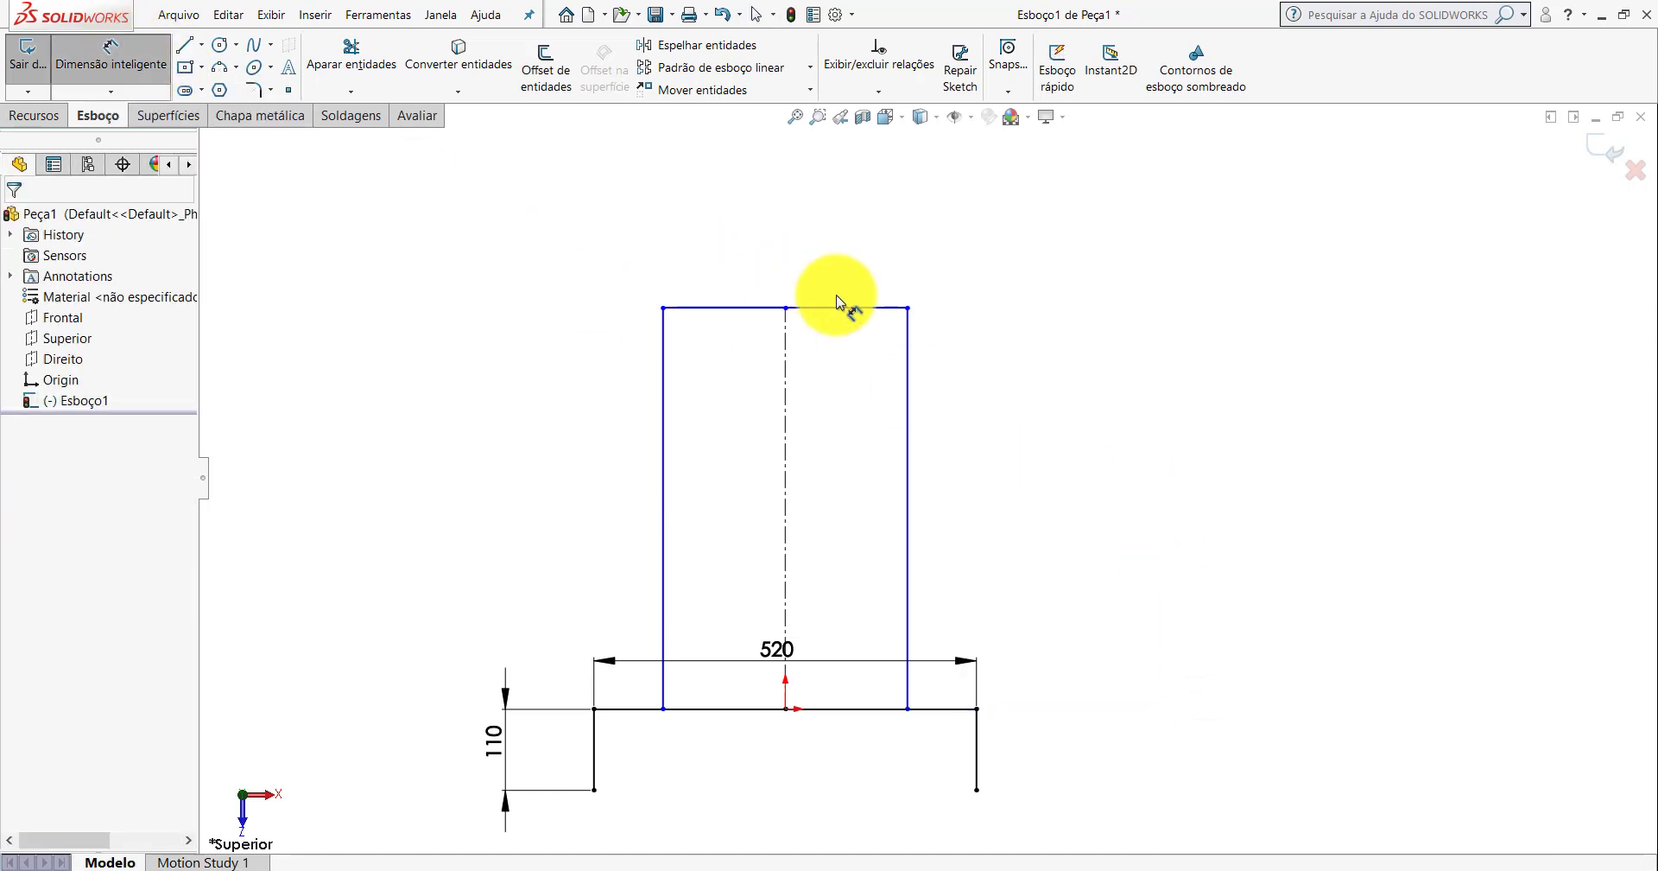
click(840, 308)
click(798, 234)
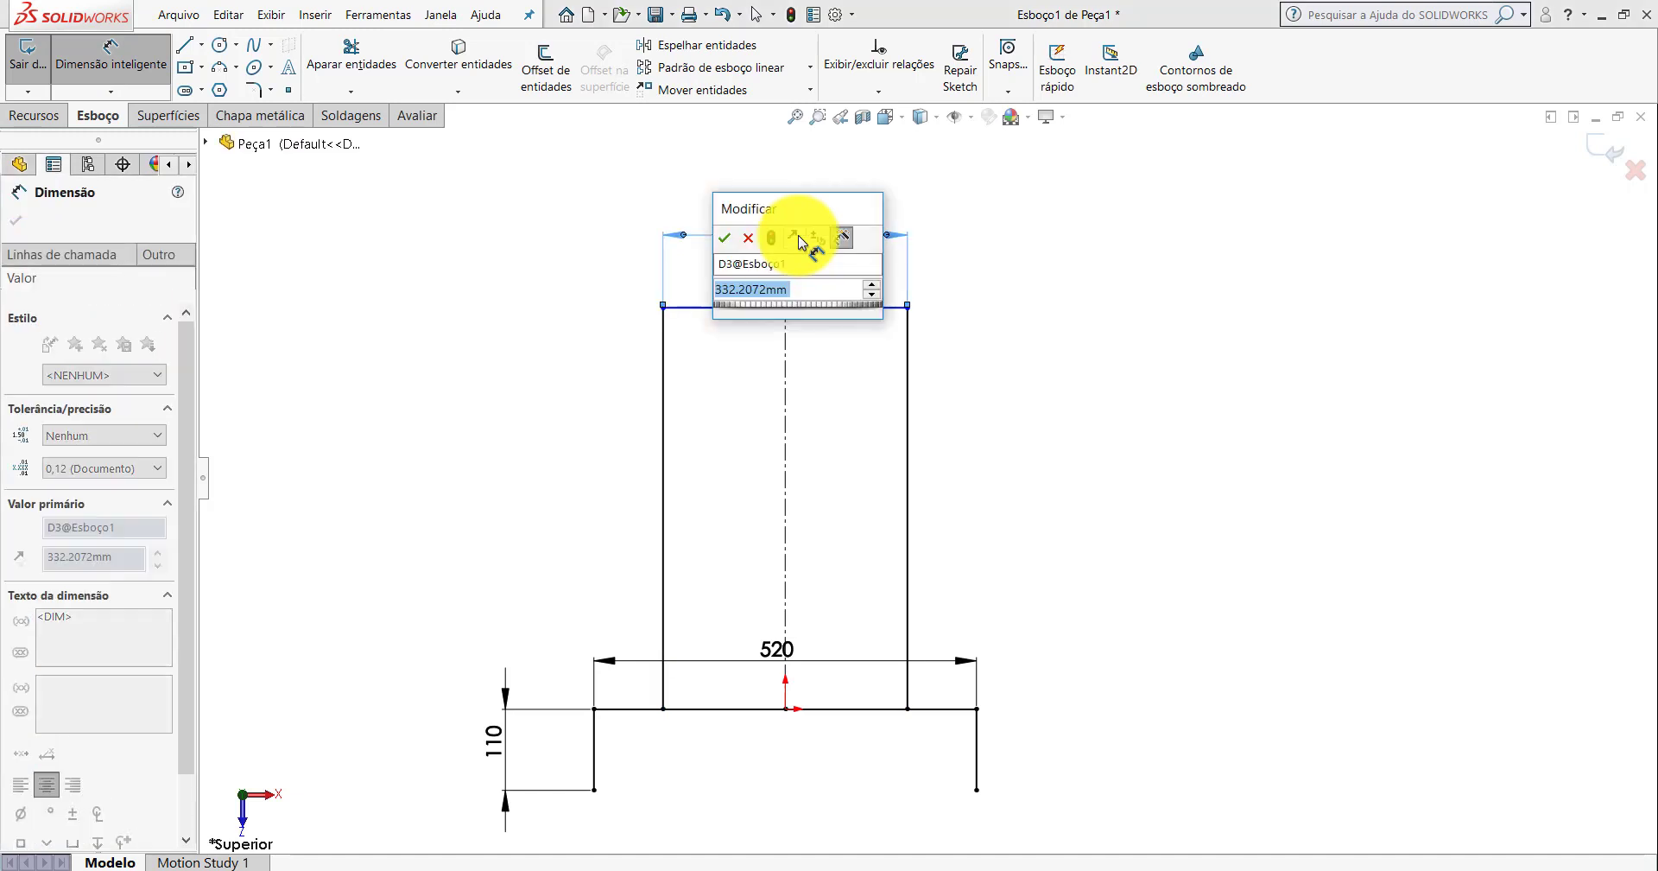
text(350)
key(Return)
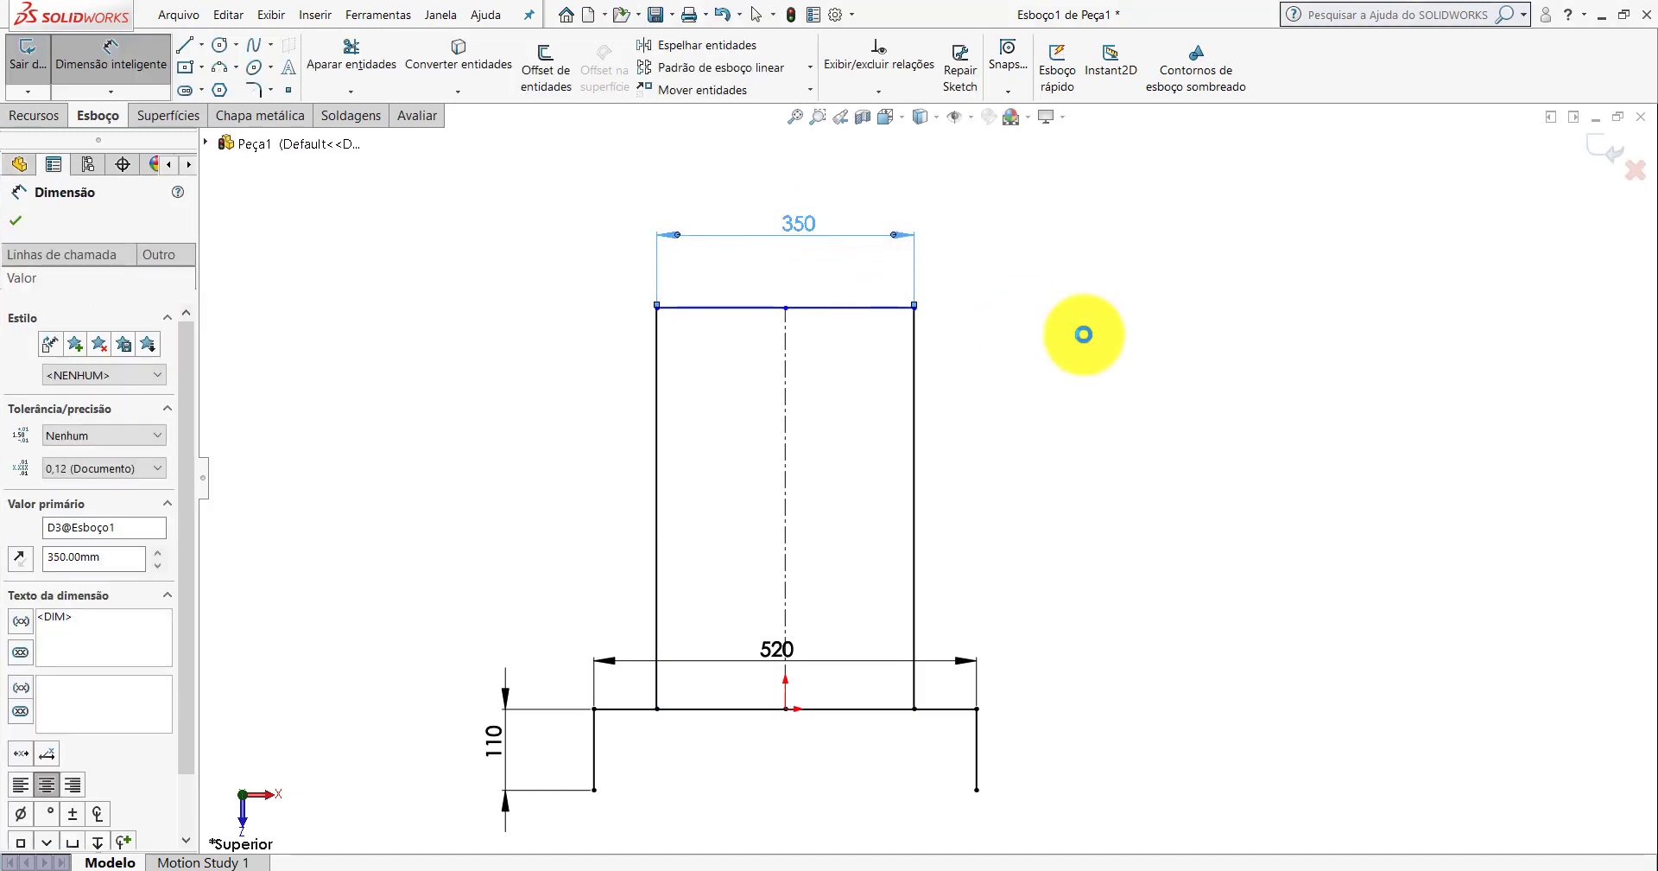
On PP-TG(004)1700_2, measure from the side rail to the angled end face: 625 mm.
click(545, 778)
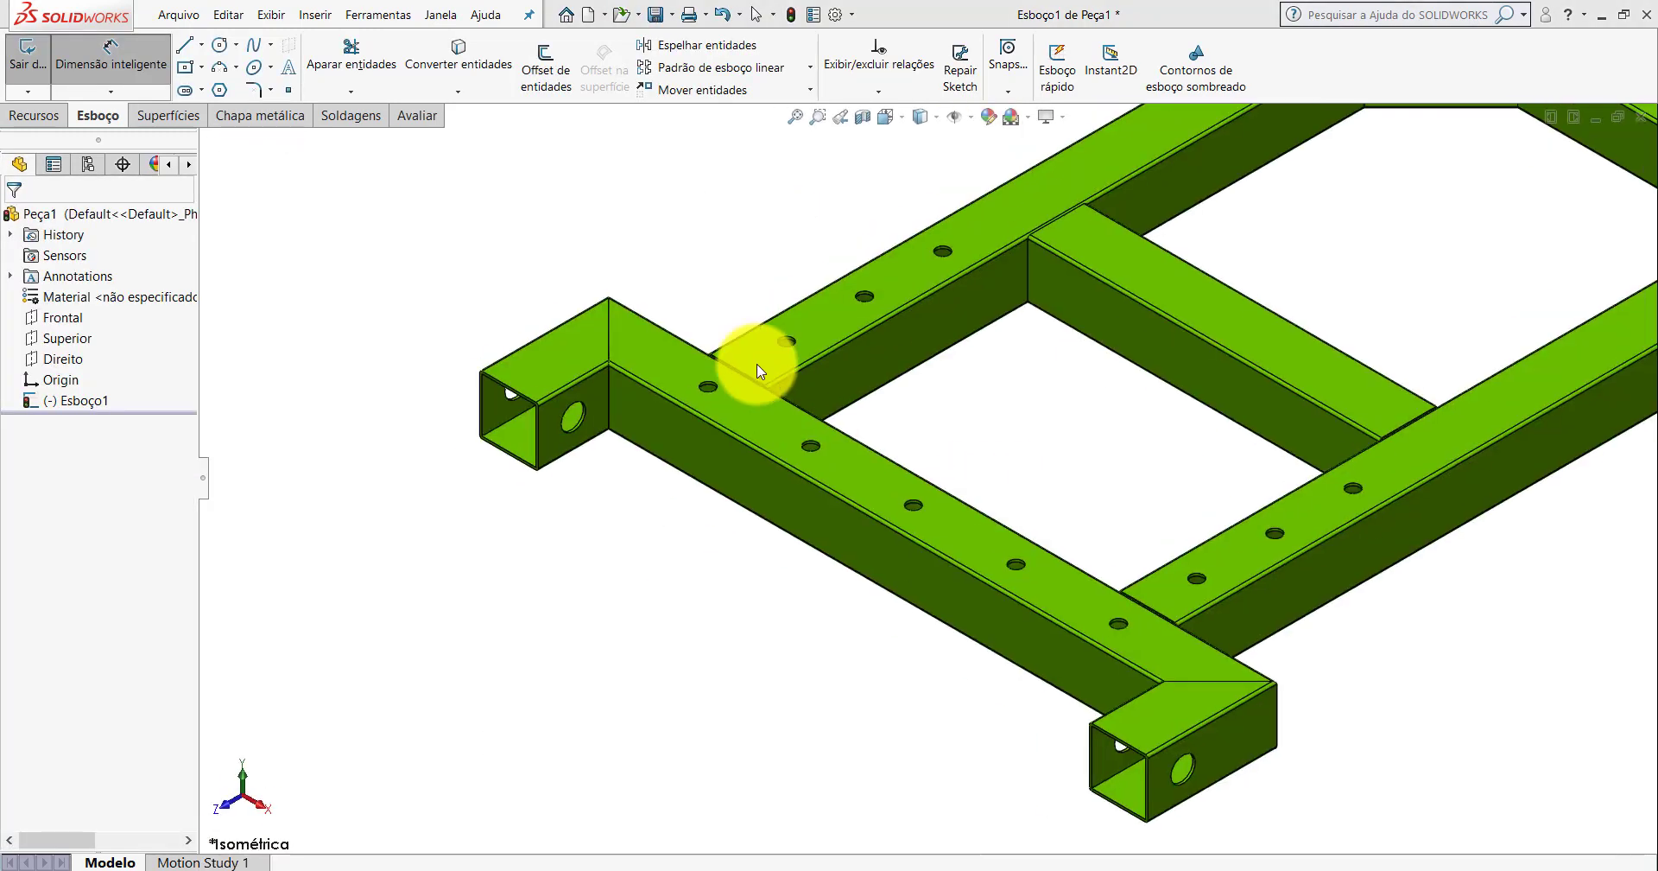
click(423, 119)
click(134, 65)
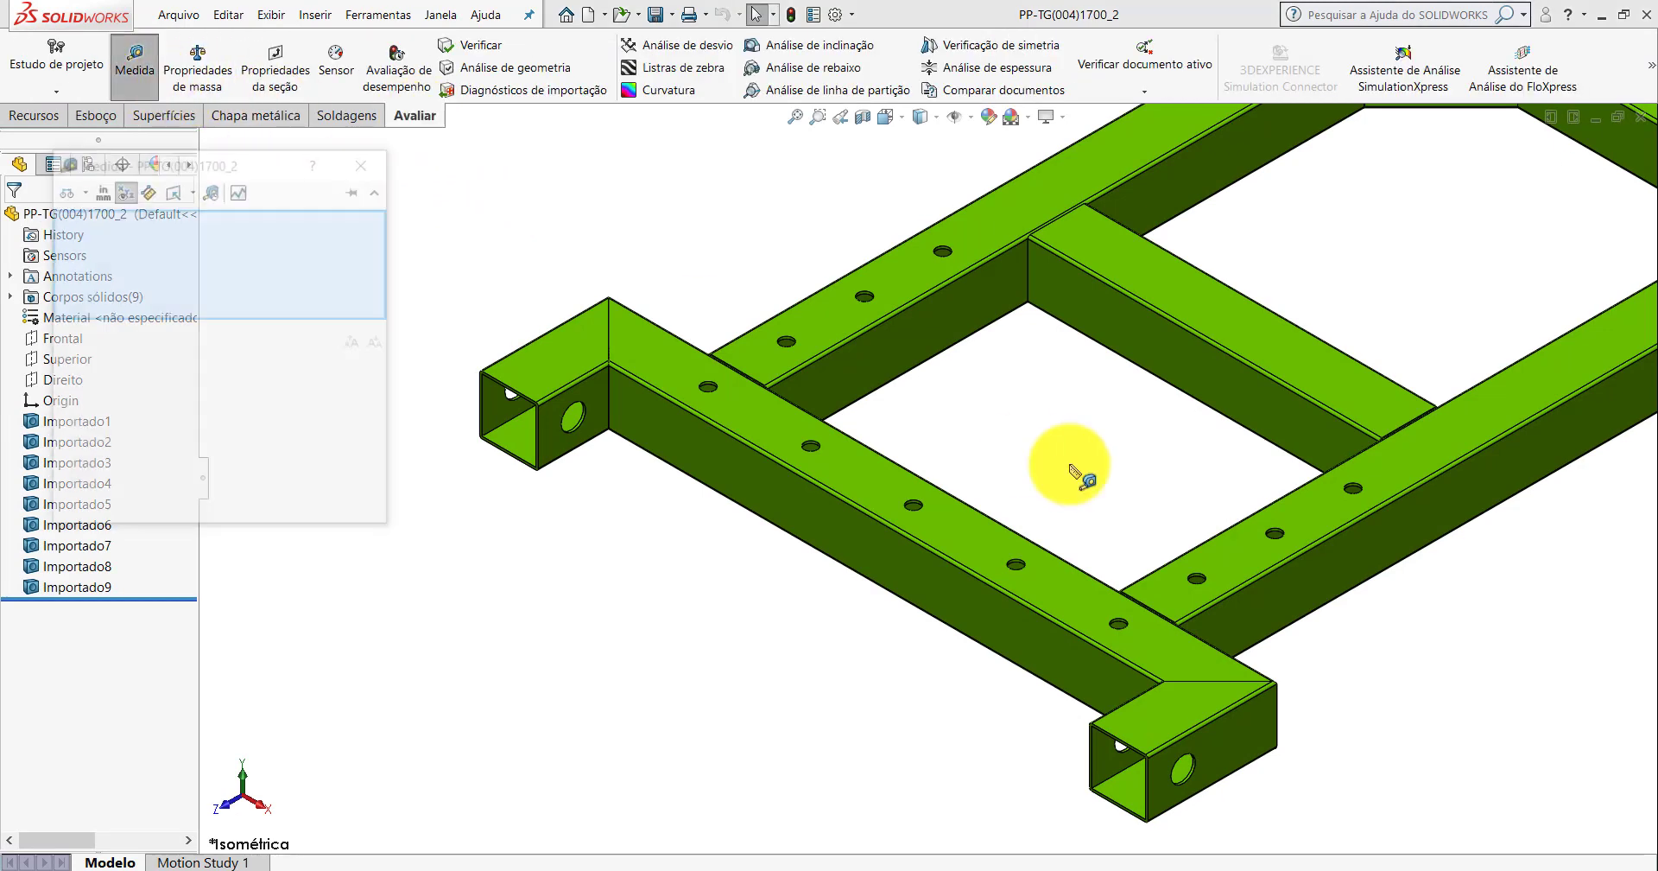
scroll(1097, 501, up, 5)
scroll(877, 494, down, 5)
scroll(877, 494, down, 4)
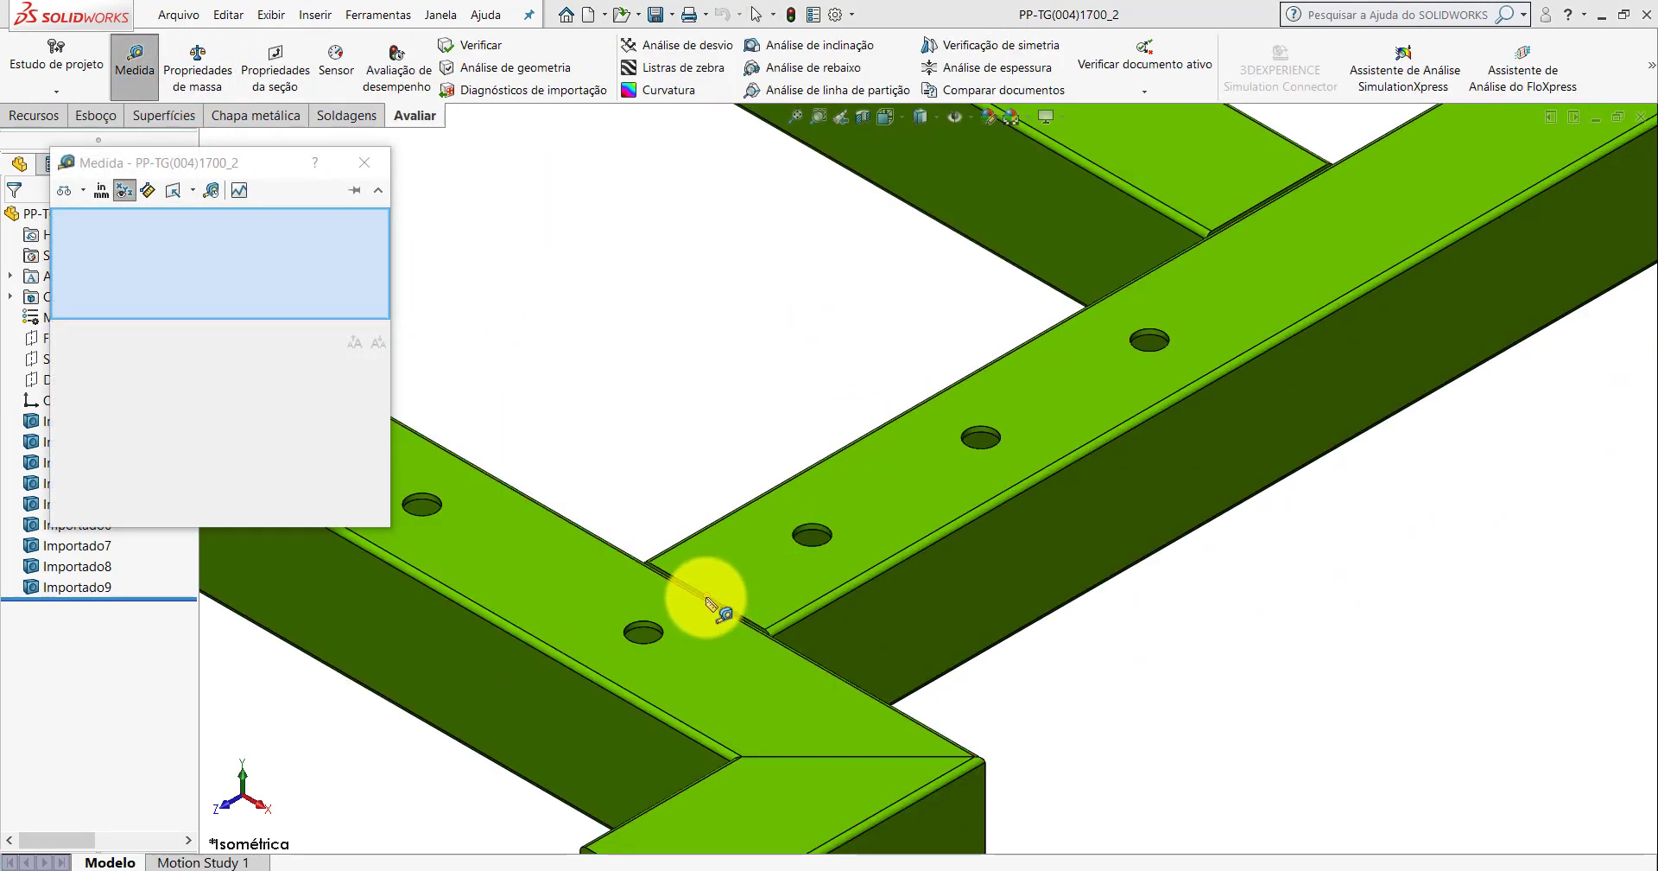
click(711, 602)
scroll(962, 470, up, 5)
mouse_move(1048, 452)
middle_down()
mouse_move(1152, 288)
mouse_move(1055, 307)
mouse_move(1065, 350)
mouse_move(1168, 251)
mouse_move(759, 581)
middle_up()
click(1076, 344)
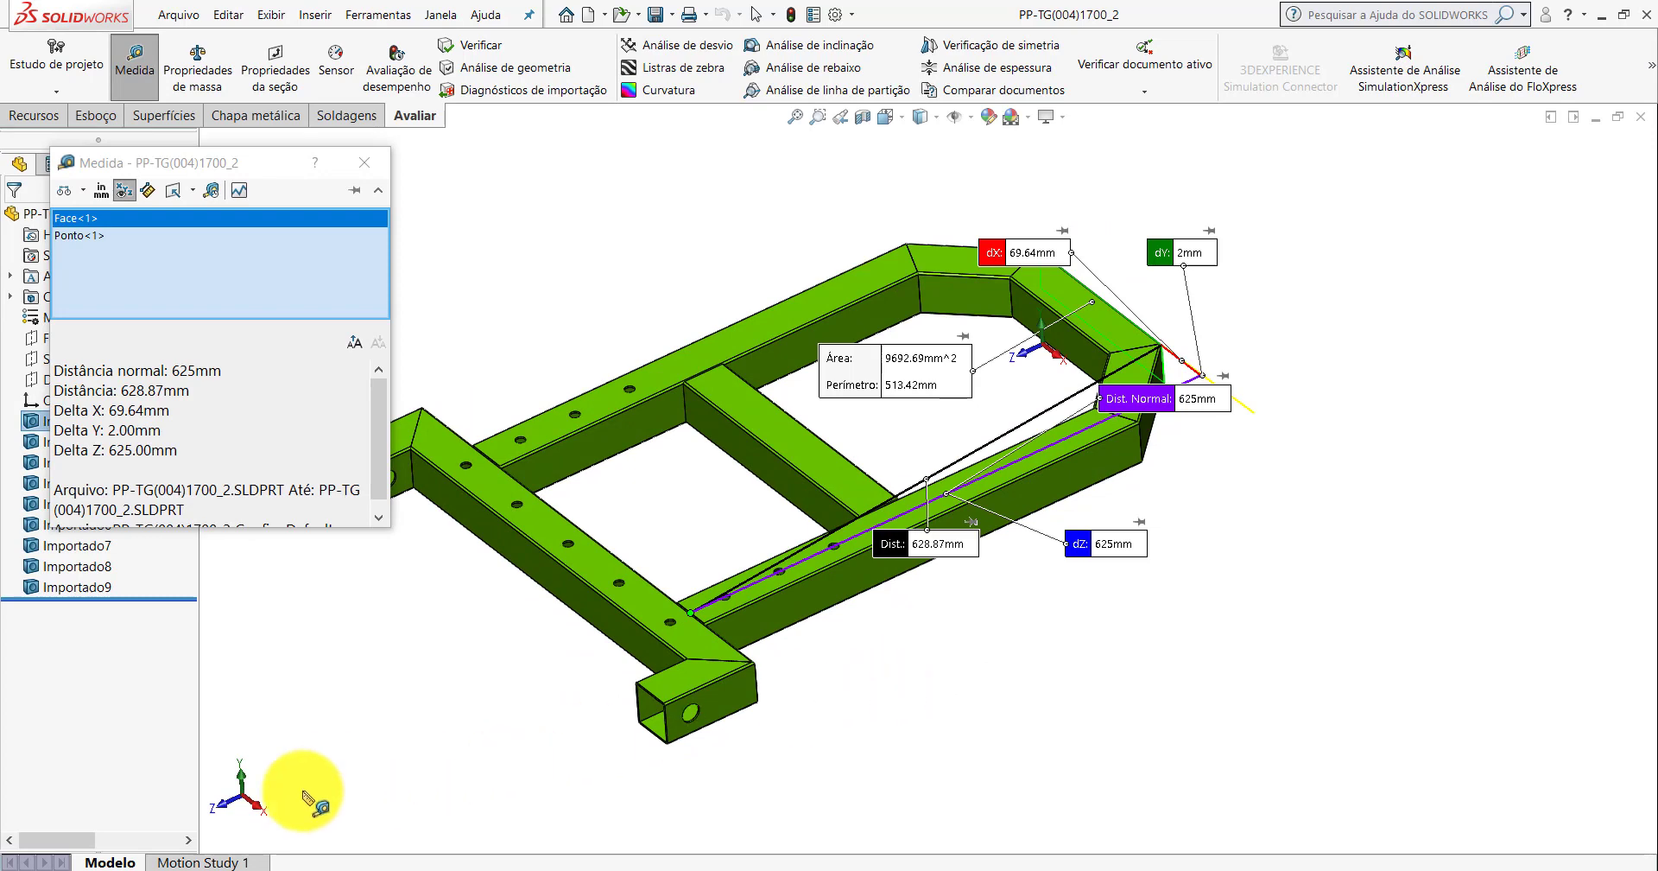
drag(1136, 558, 1142, 563)
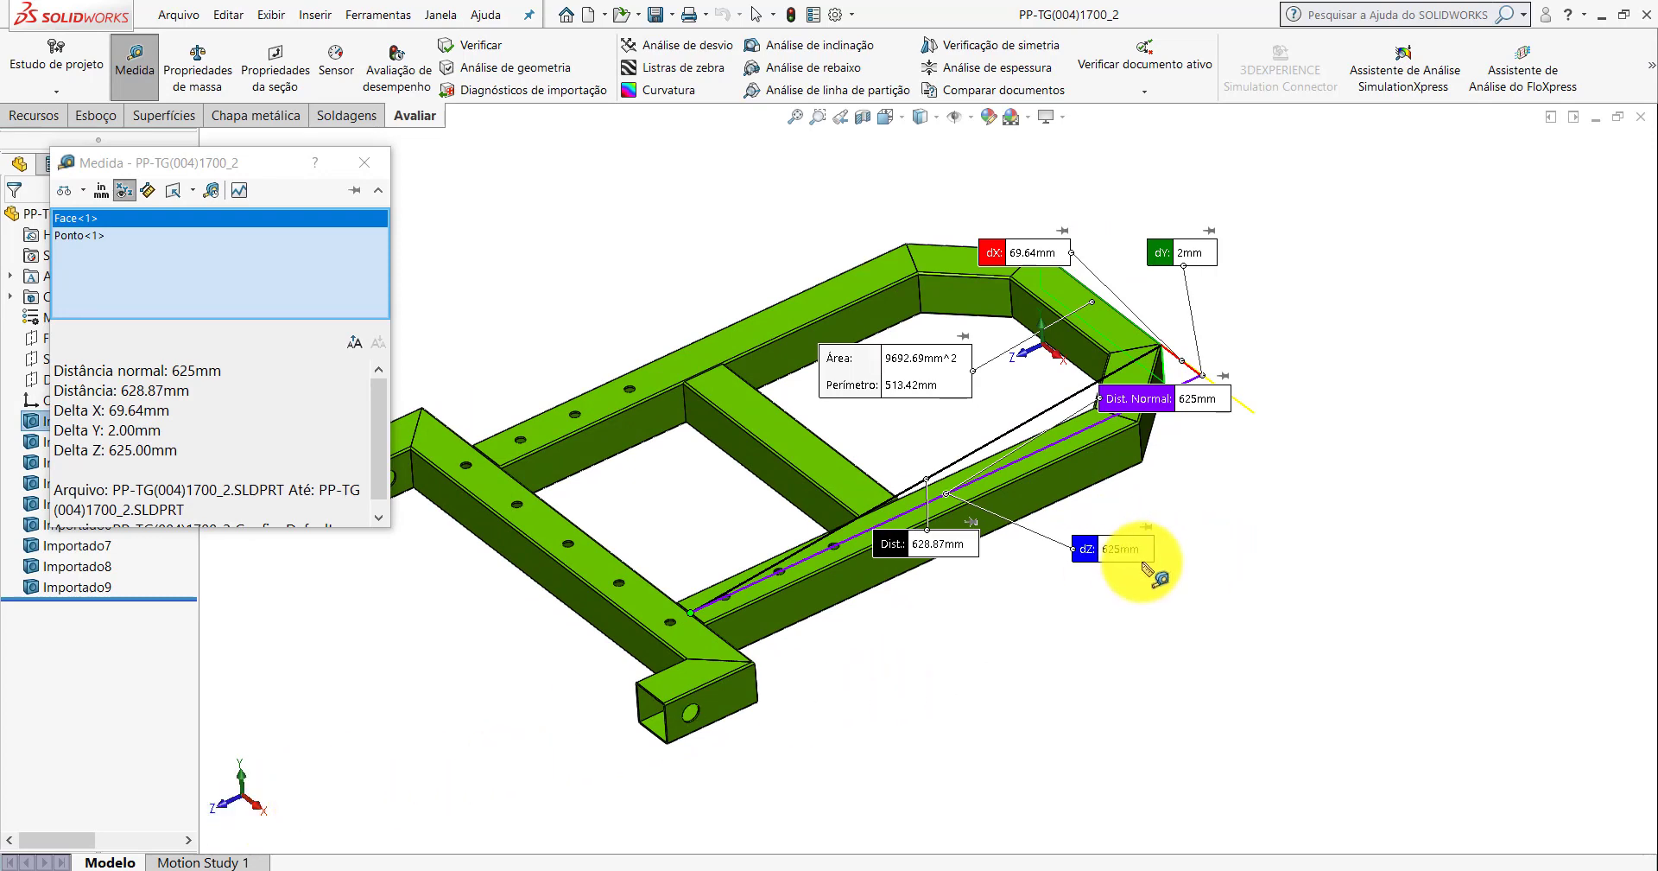
key(Escape)
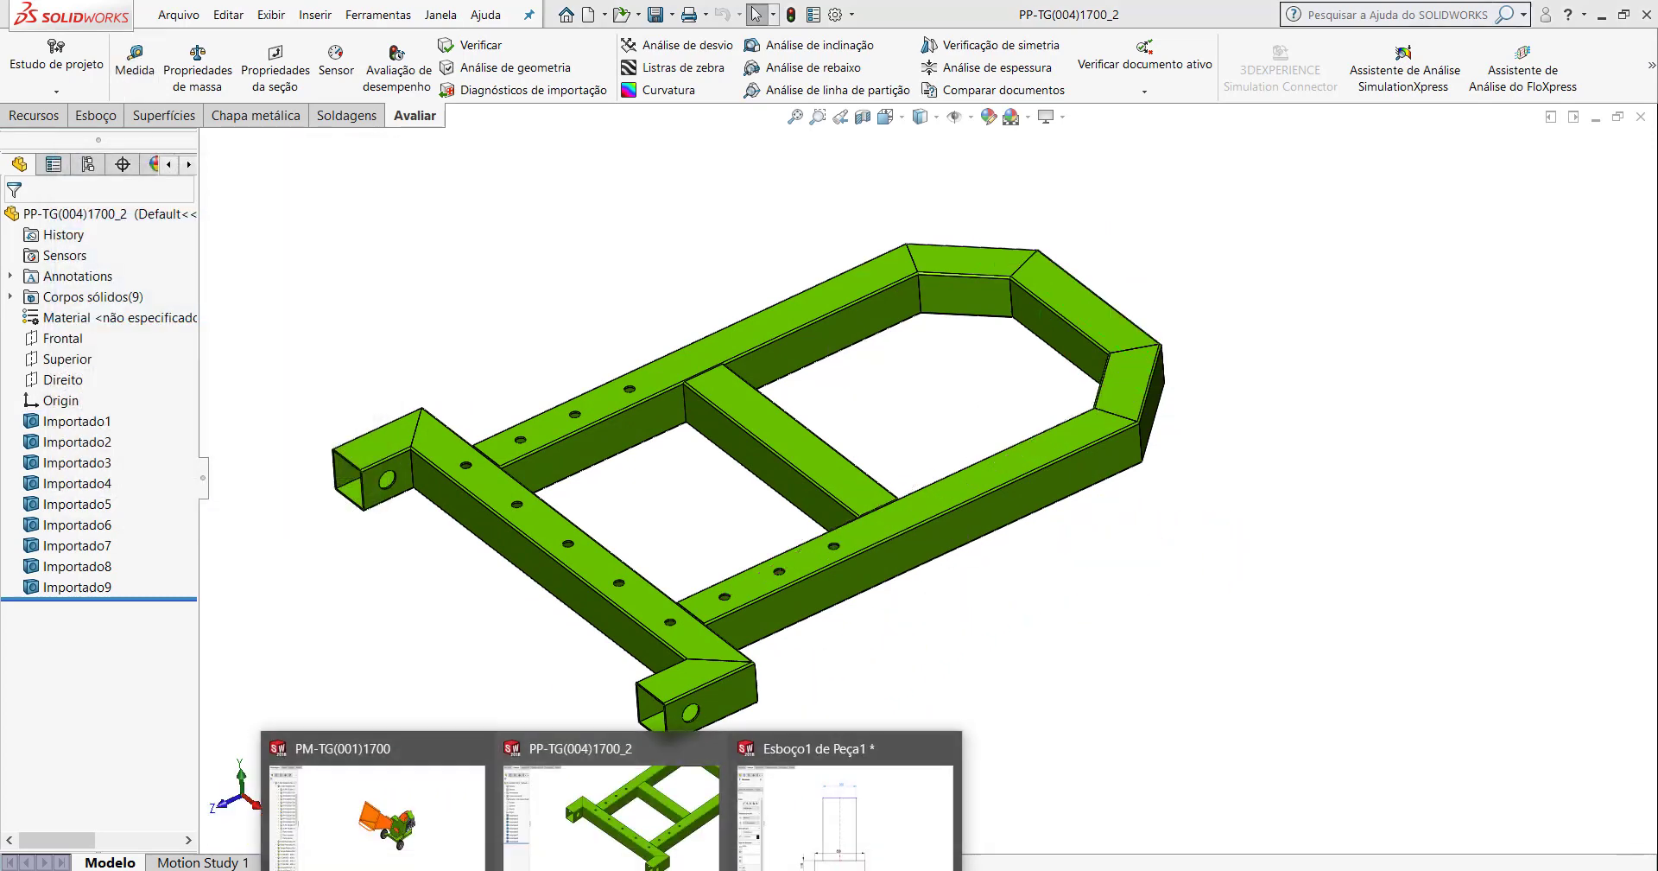
Back in the new part's sketch, dimension the right vertical line to 625 mm.
click(870, 822)
click(98, 115)
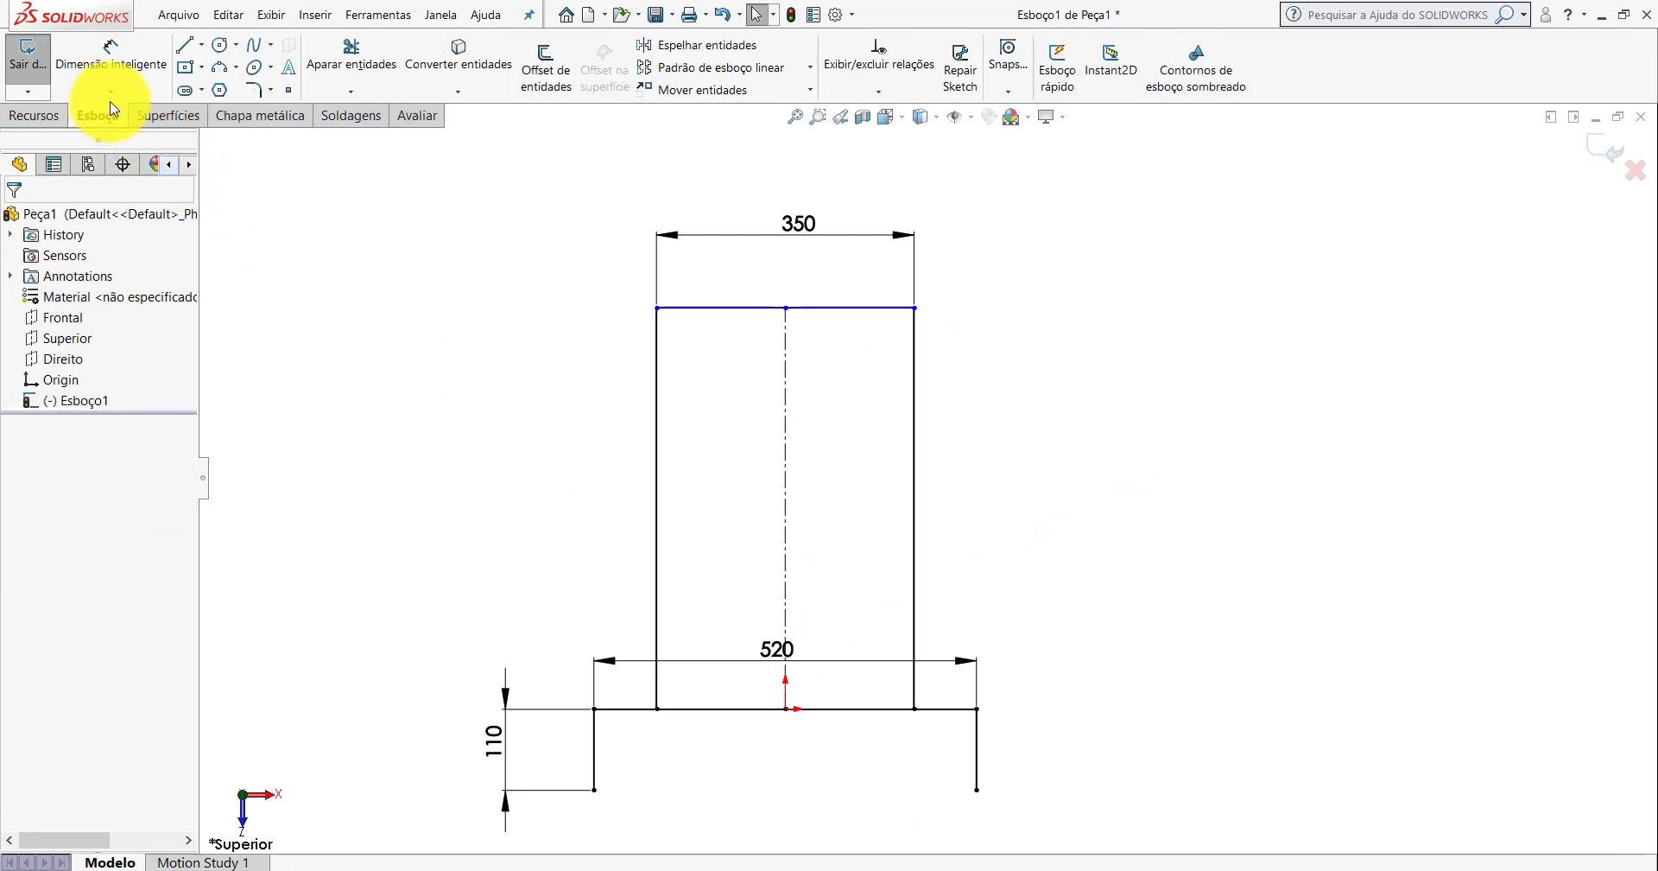
click(111, 53)
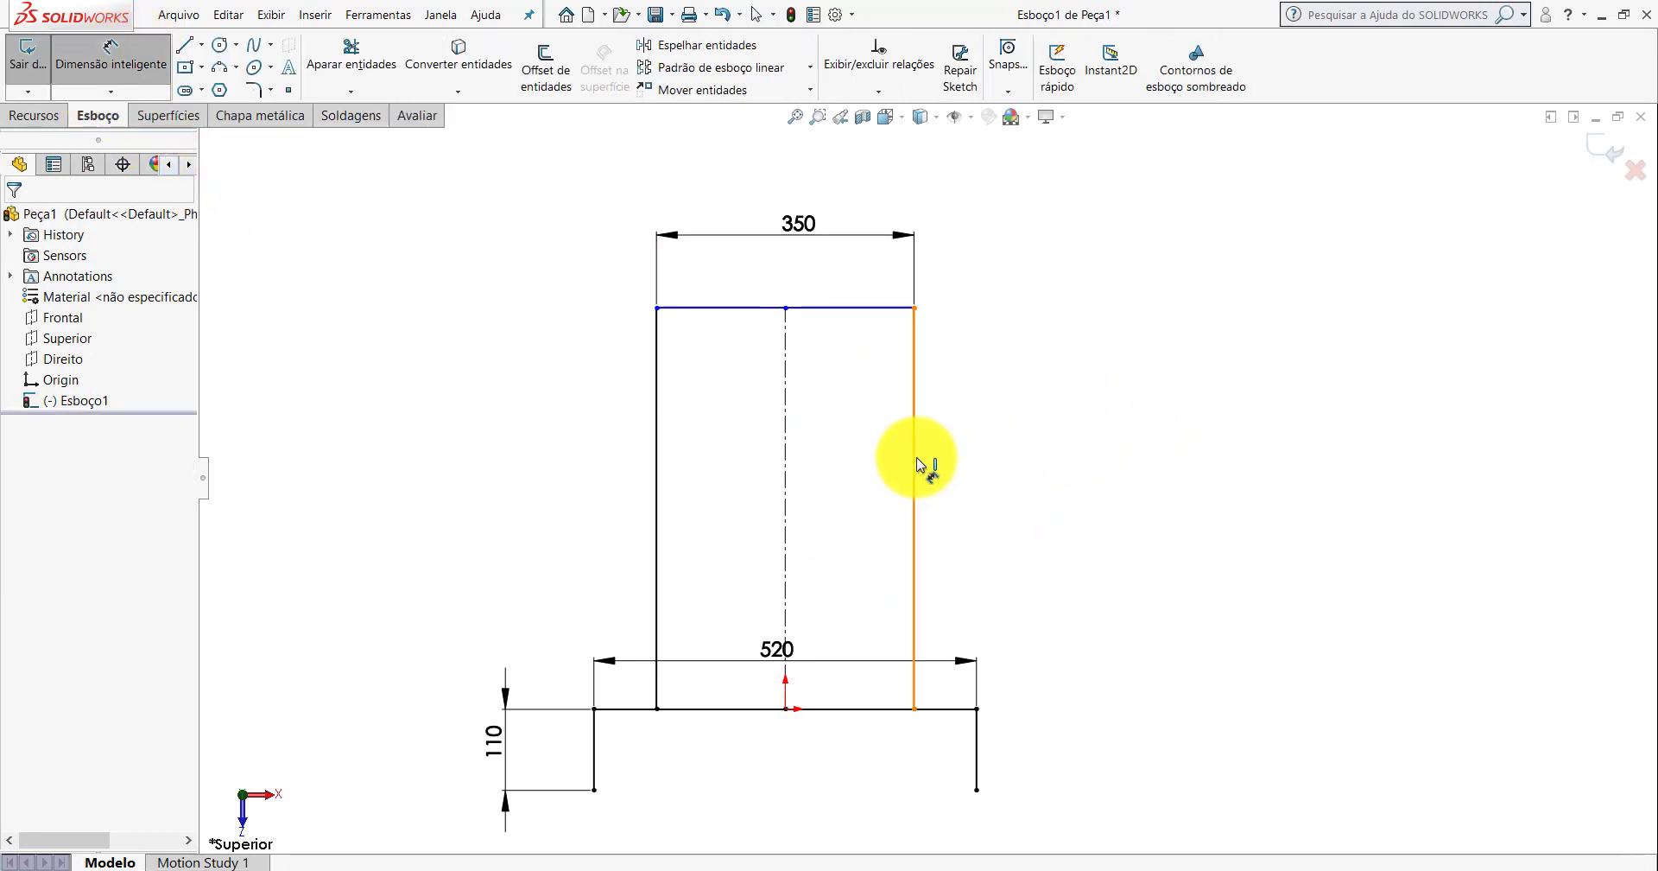
click(918, 464)
click(1123, 475)
text(625)
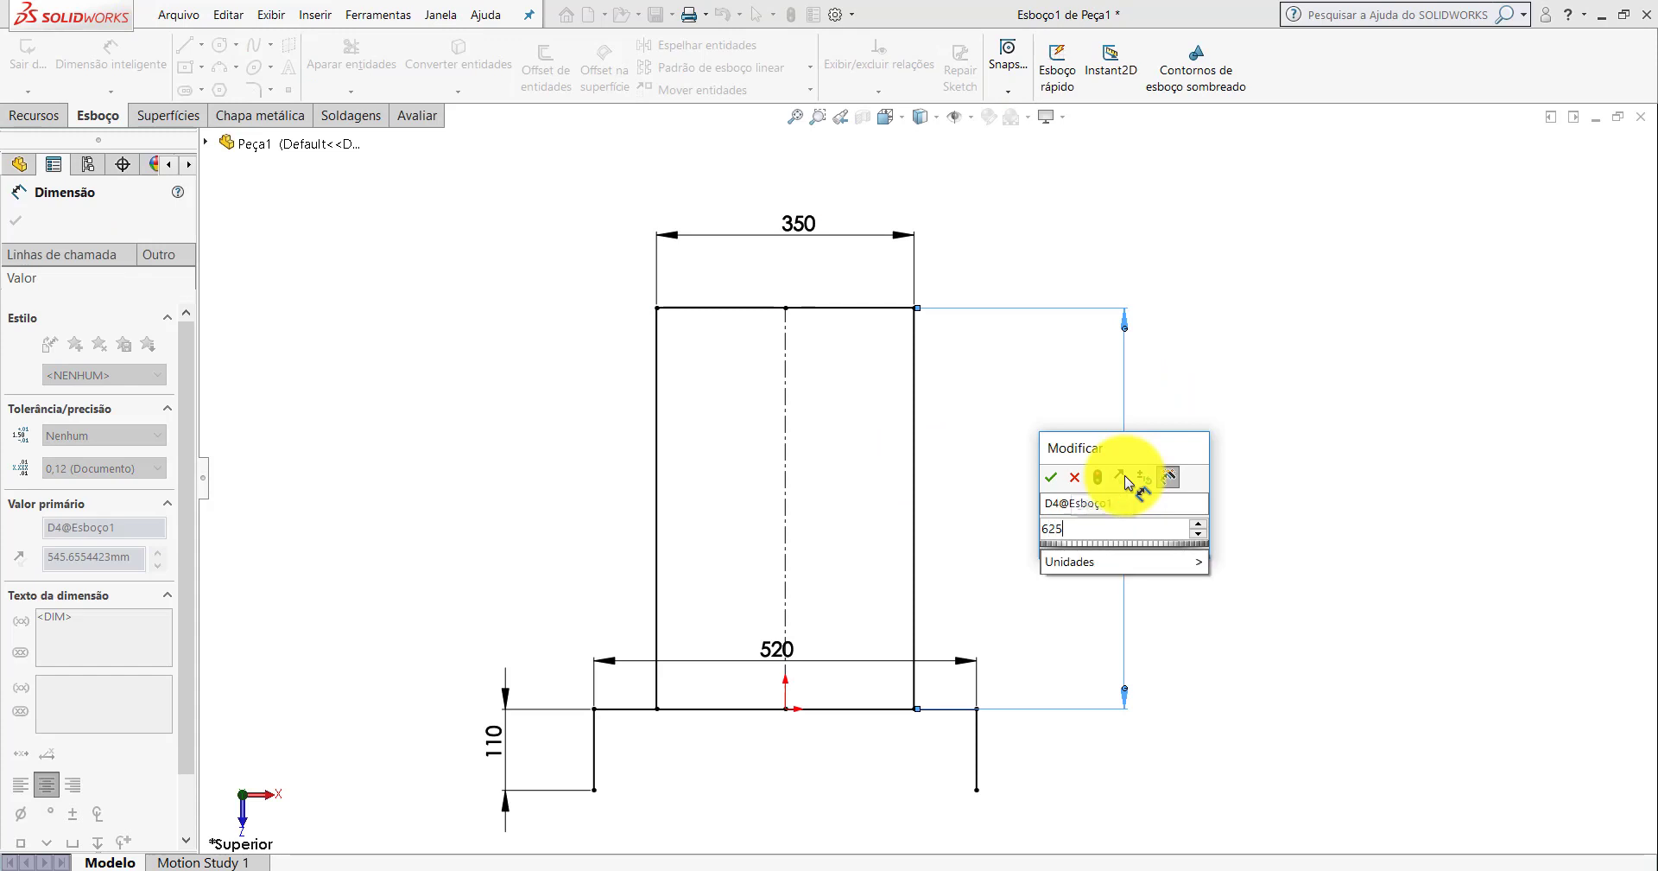
key(Return)
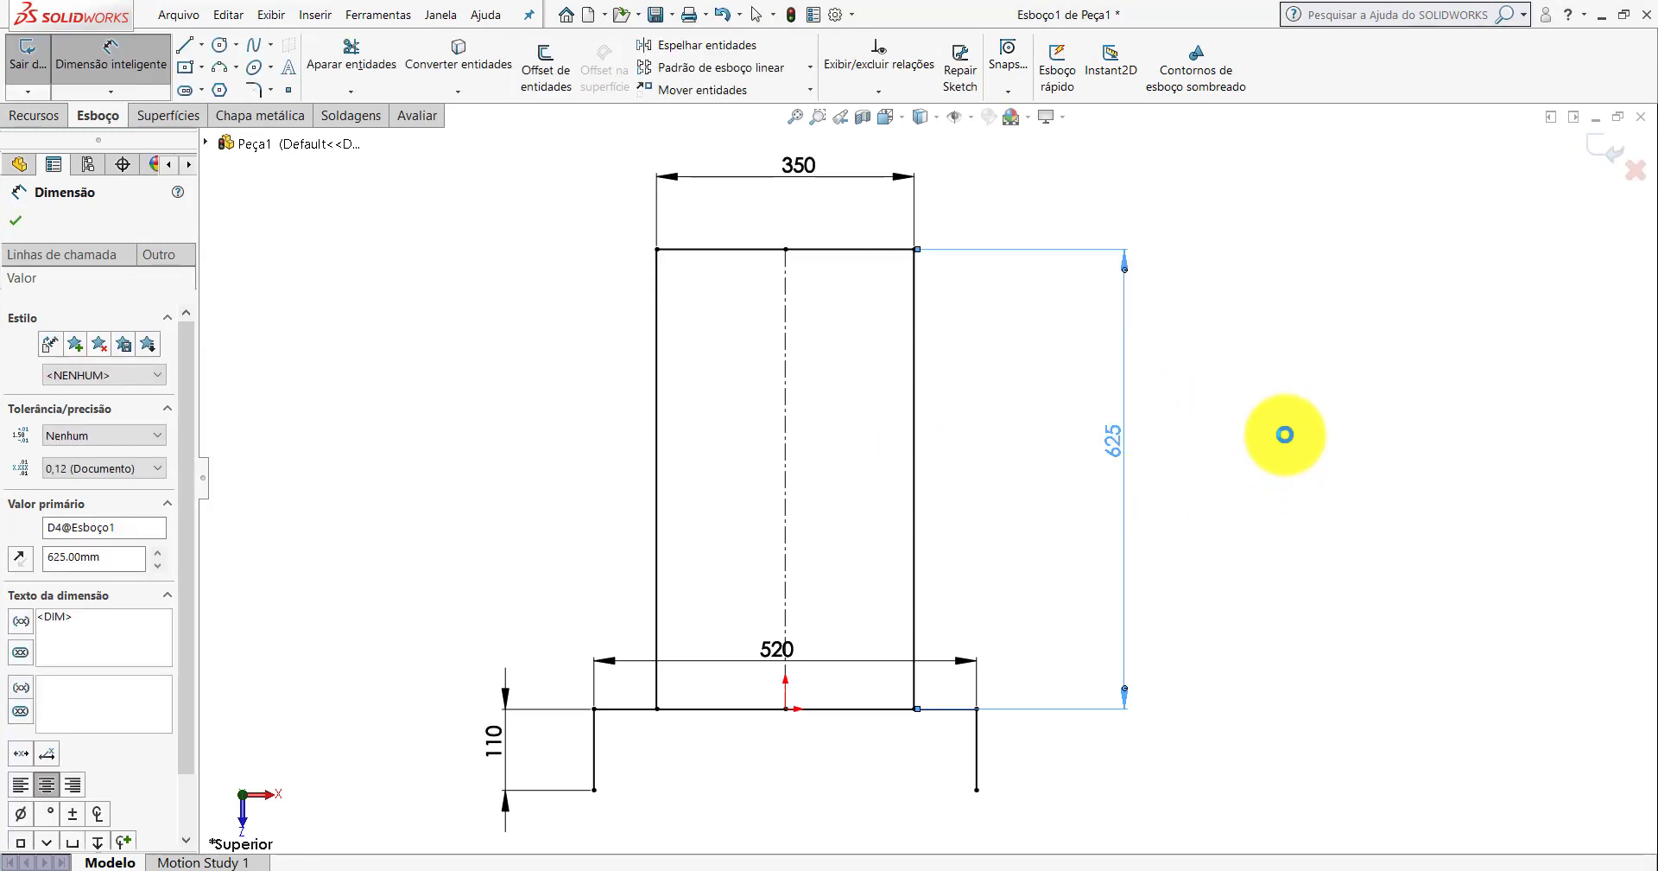
click(1278, 445)
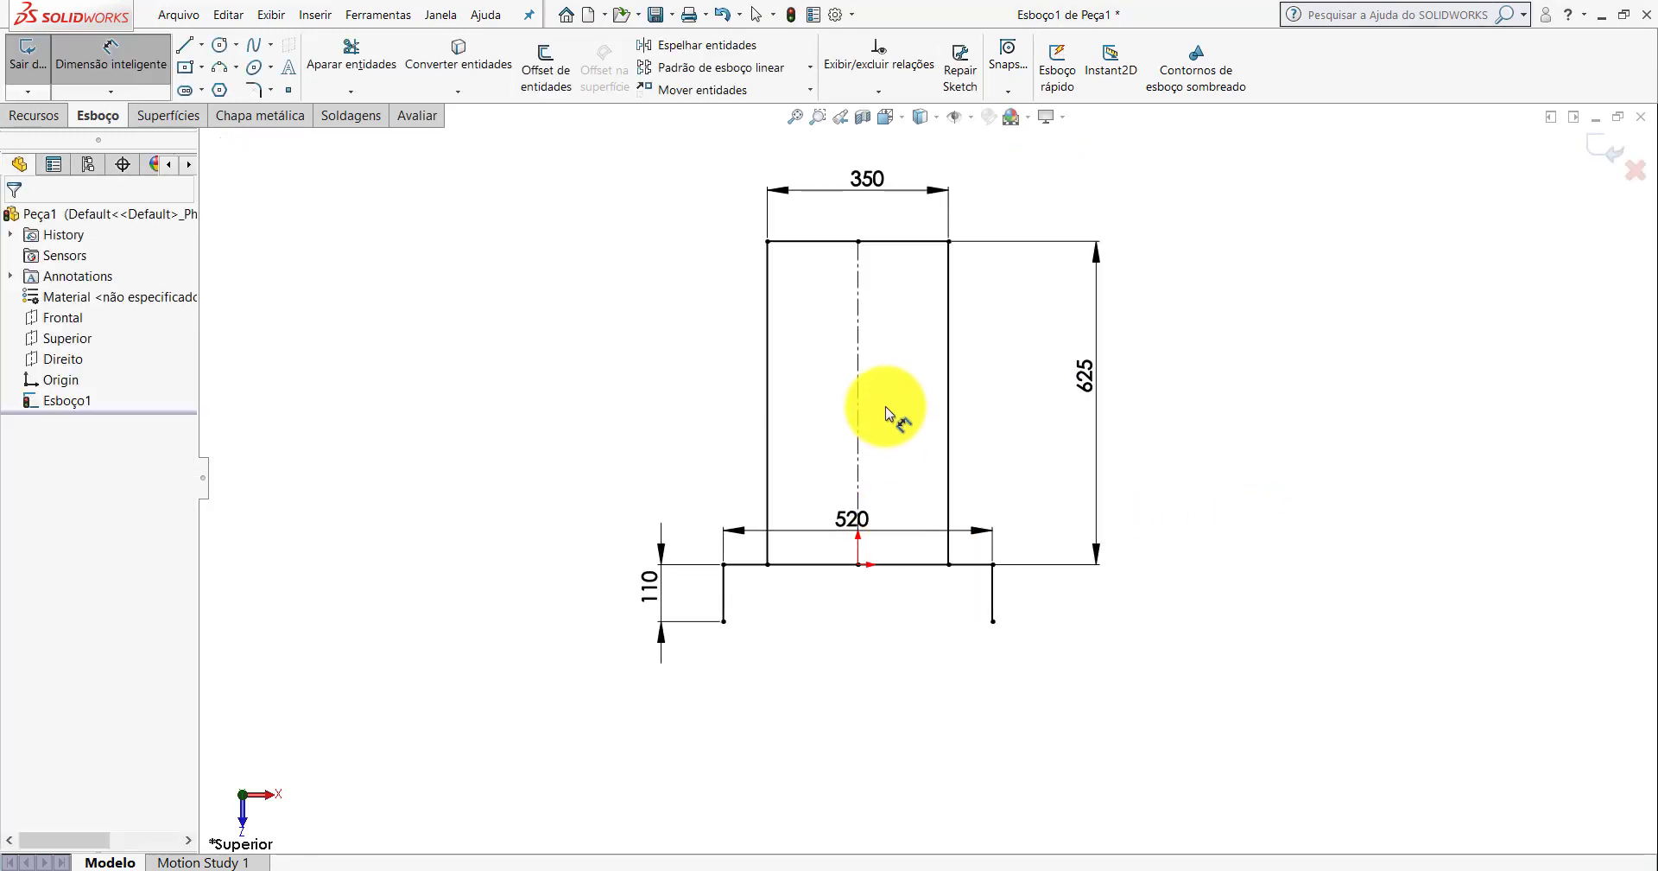
Start an equal-distance Sketch Chamfer of 100 mm.
scroll(885, 406, down, 3)
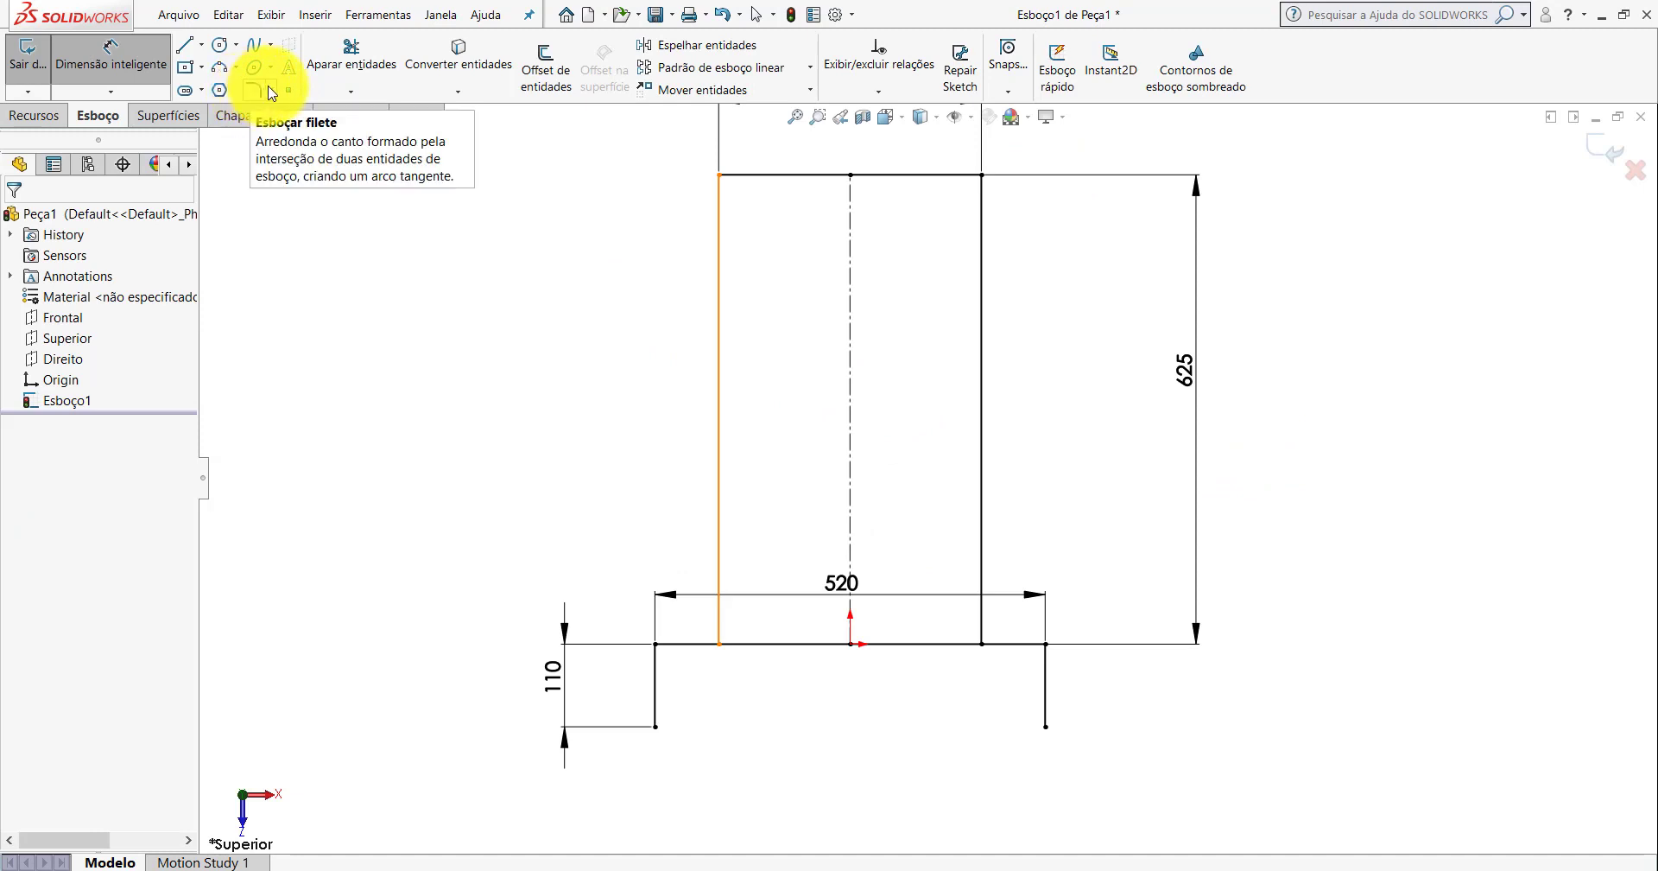
click(271, 88)
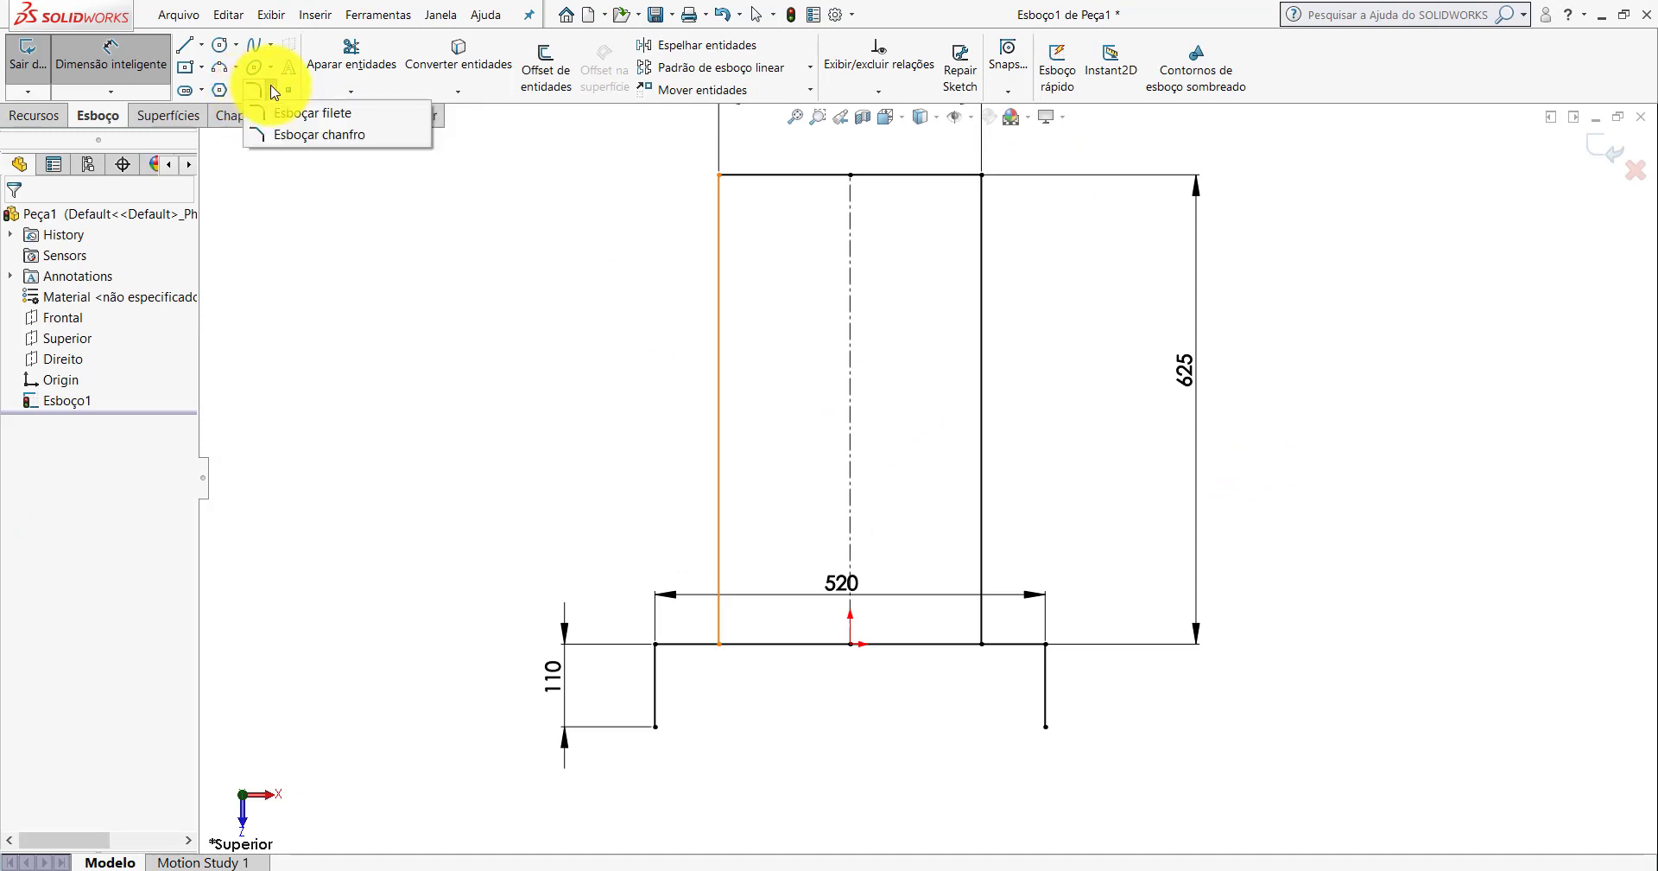
click(276, 135)
text(100)
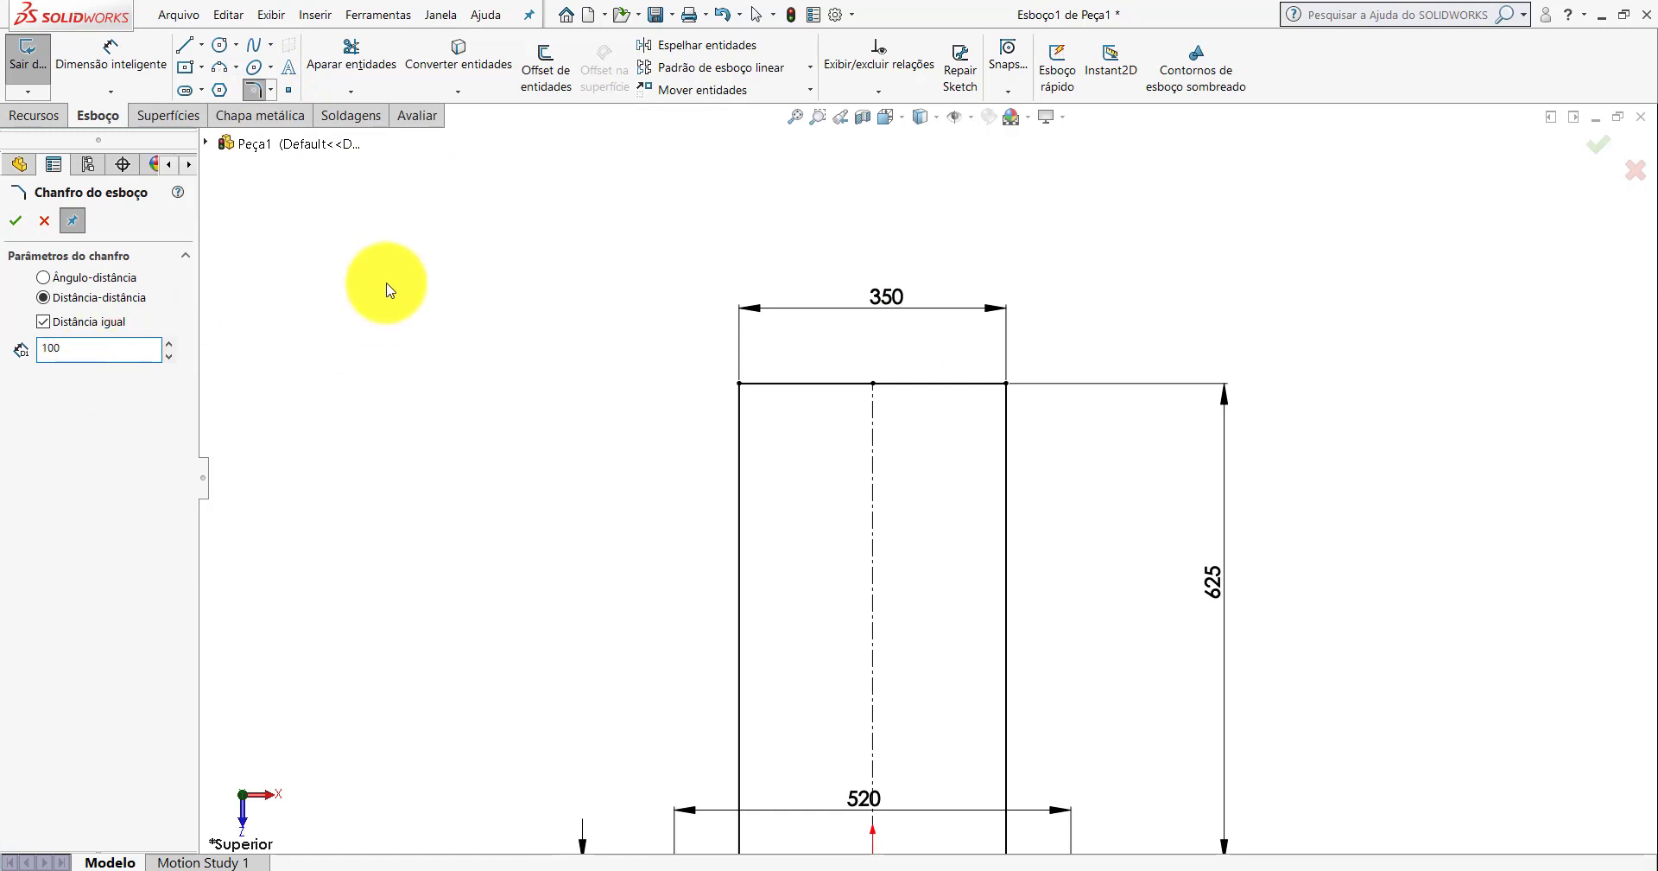
Chamfer the rectangle's top-left and top-right corners at 100 mm and confirm.
scroll(804, 419, down, 3)
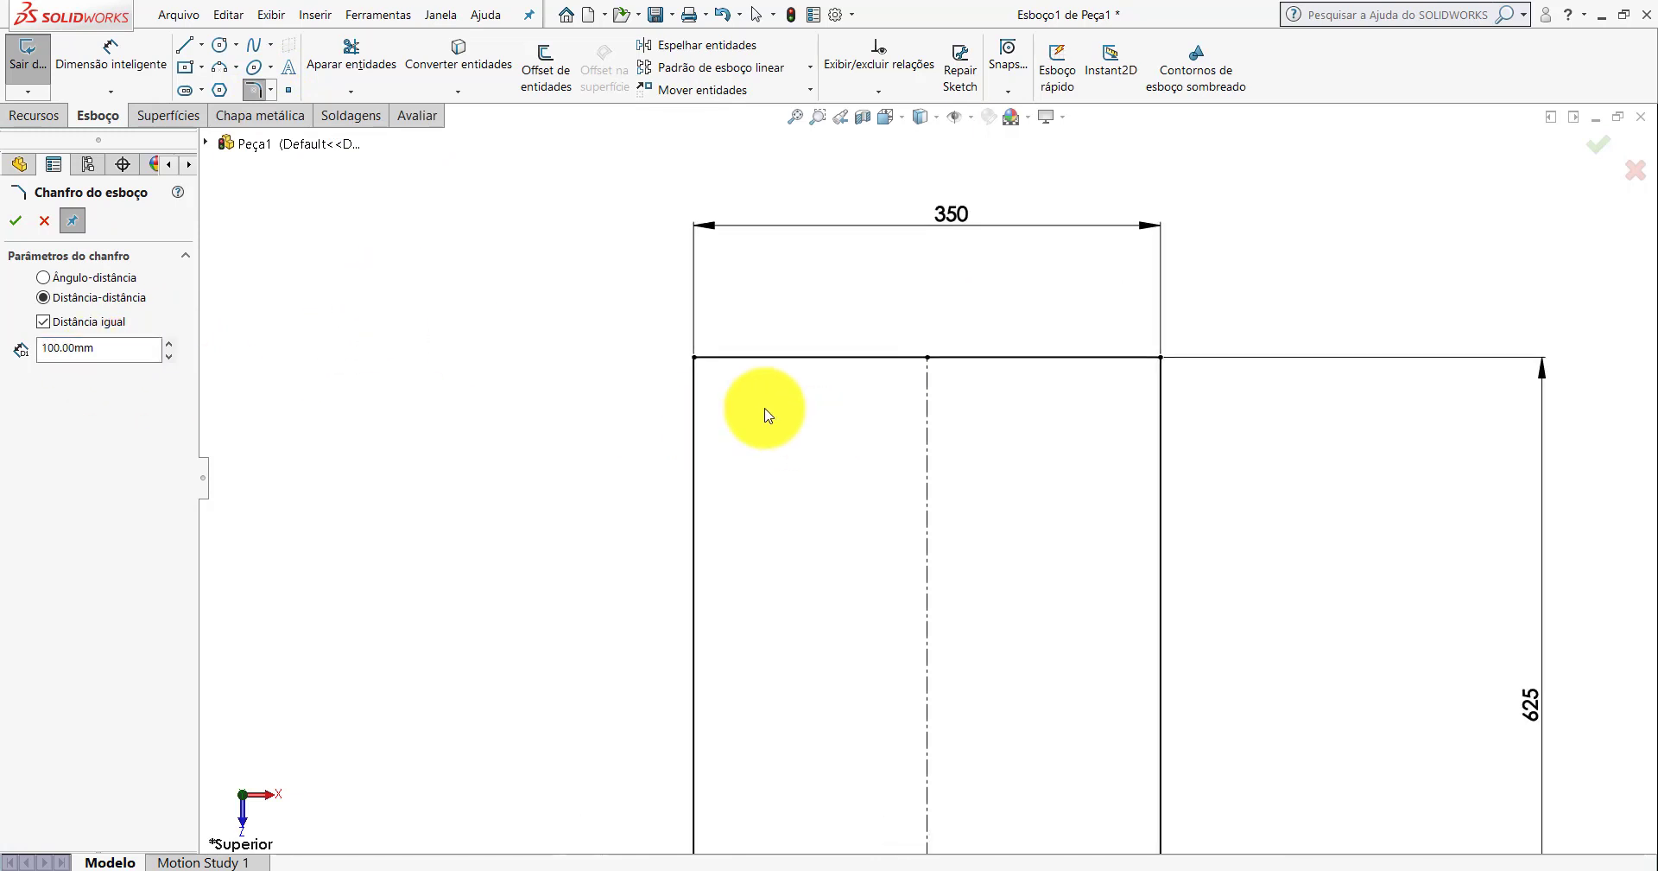
click(692, 358)
click(885, 455)
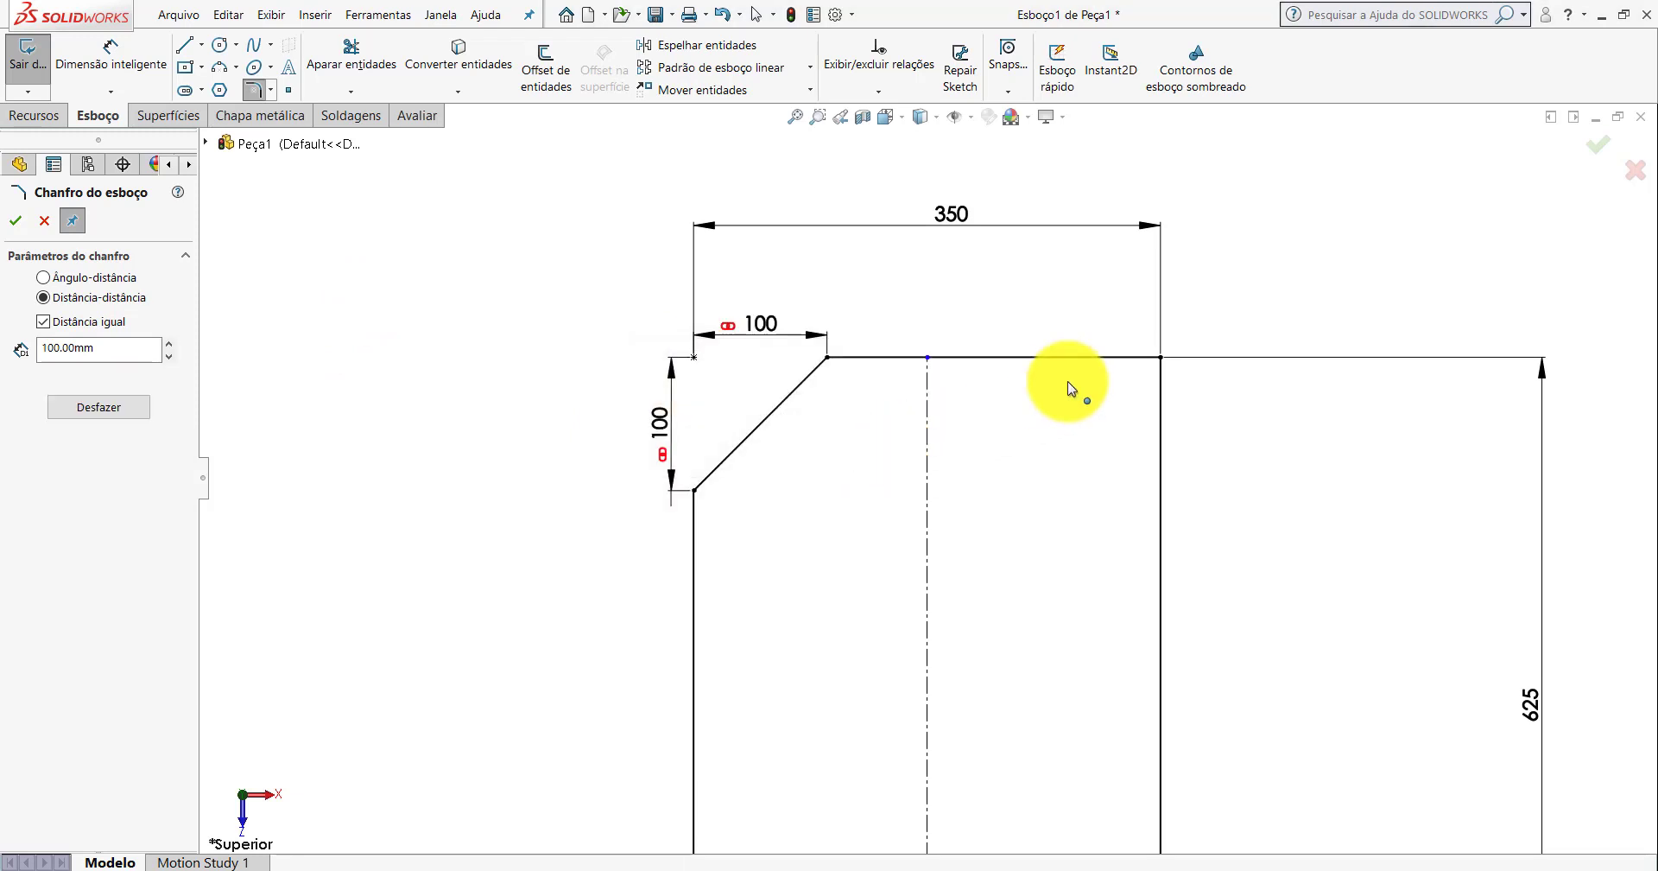
click(1161, 356)
click(15, 223)
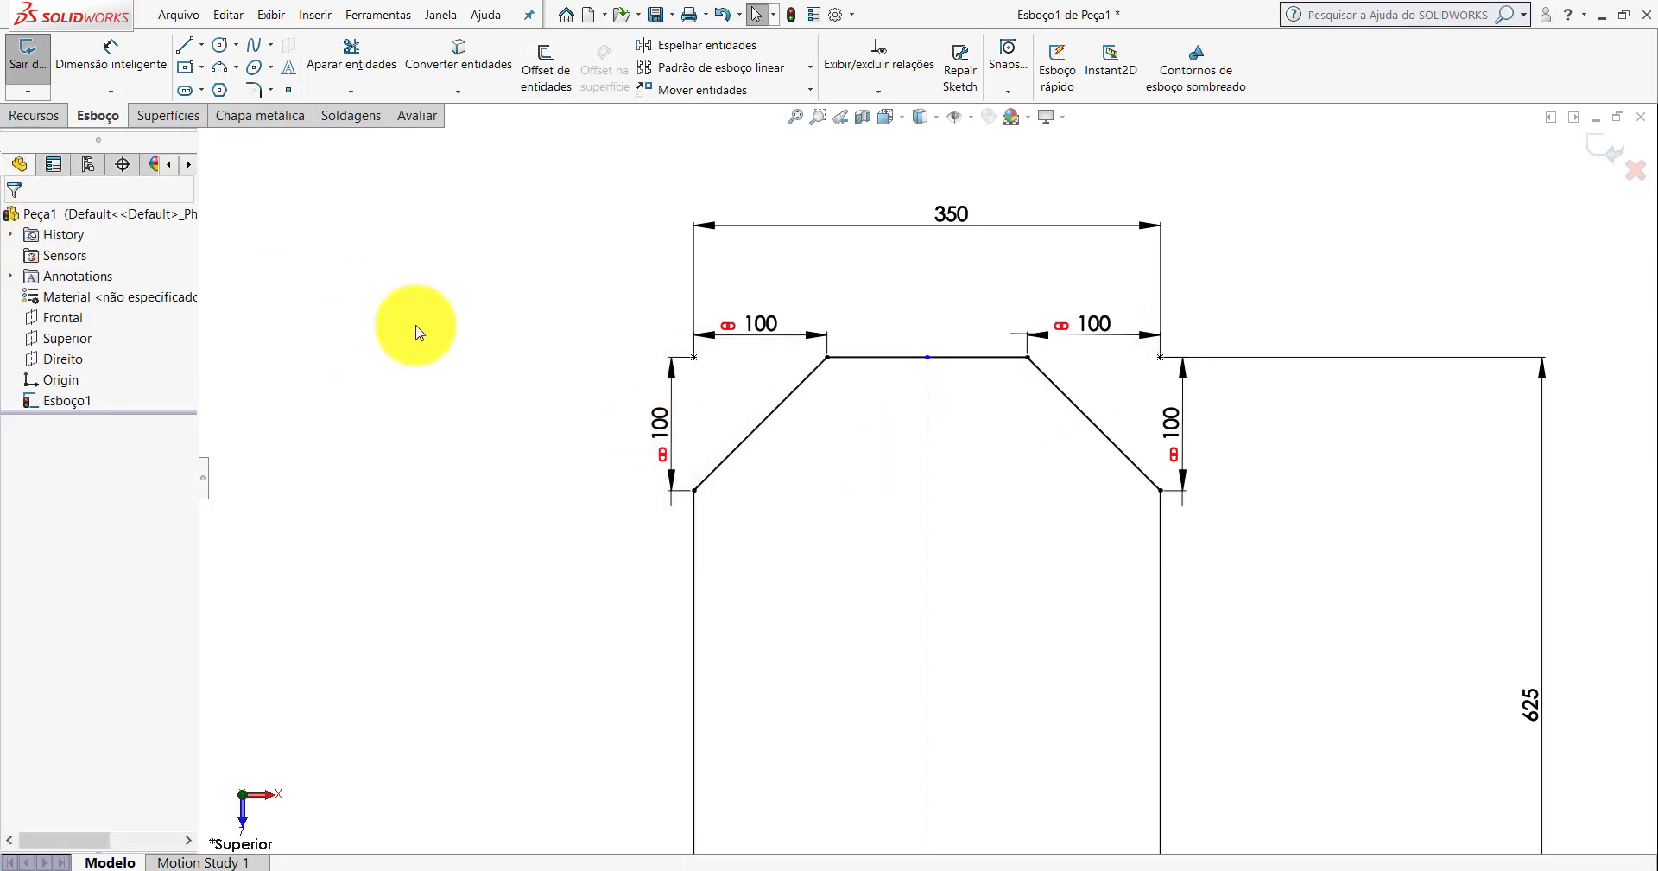
scroll(997, 543, up, 3)
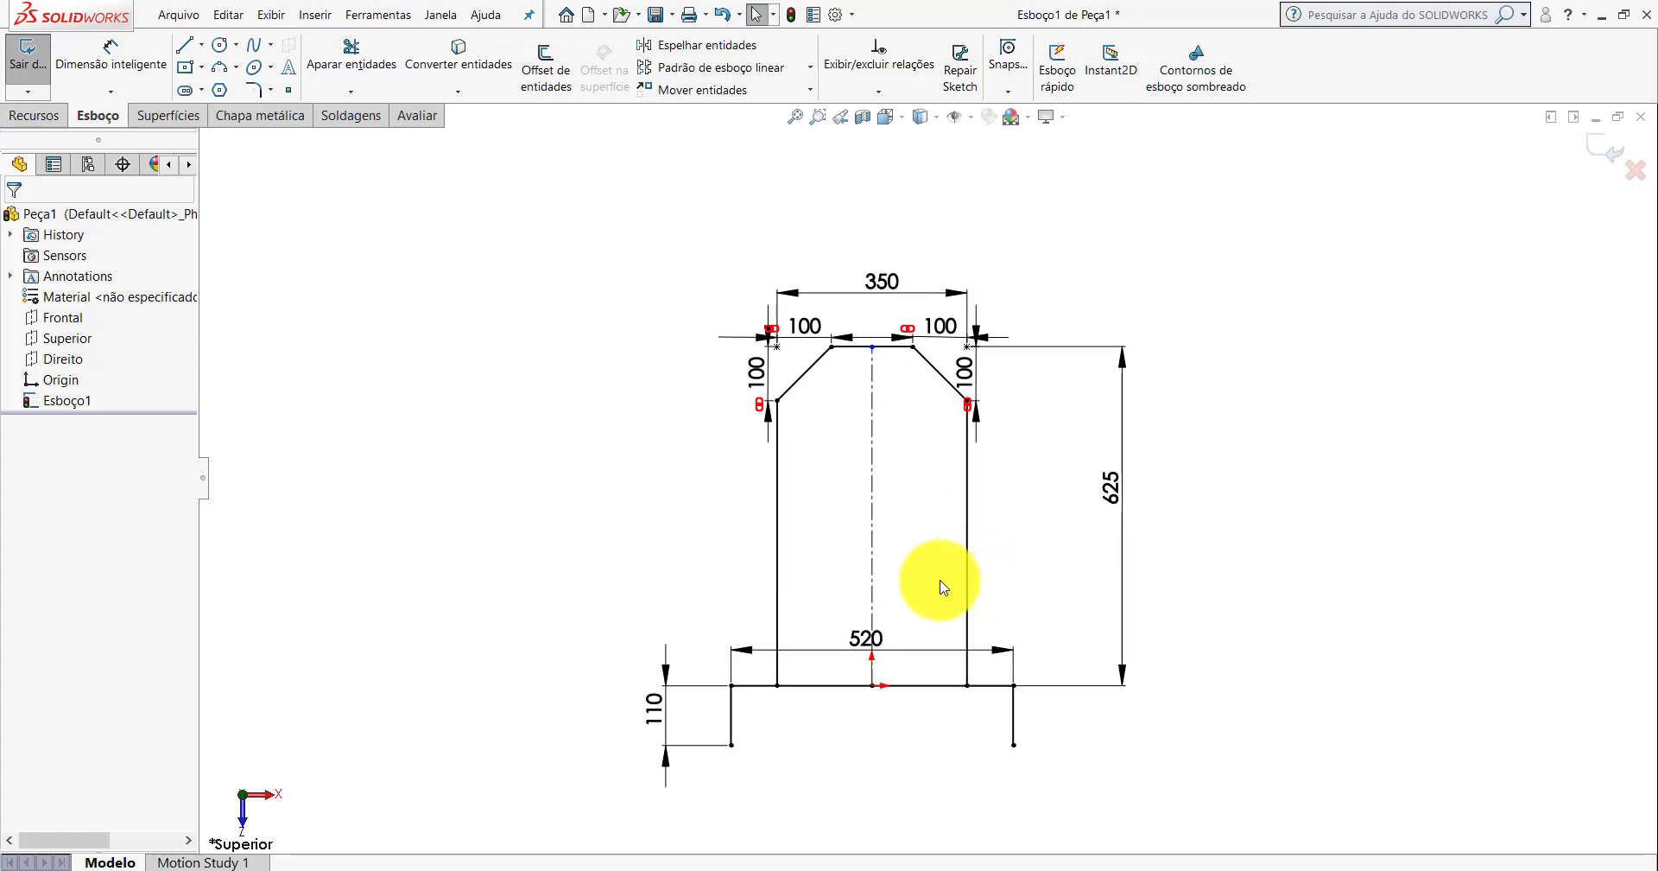
scroll(937, 579, down, 3)
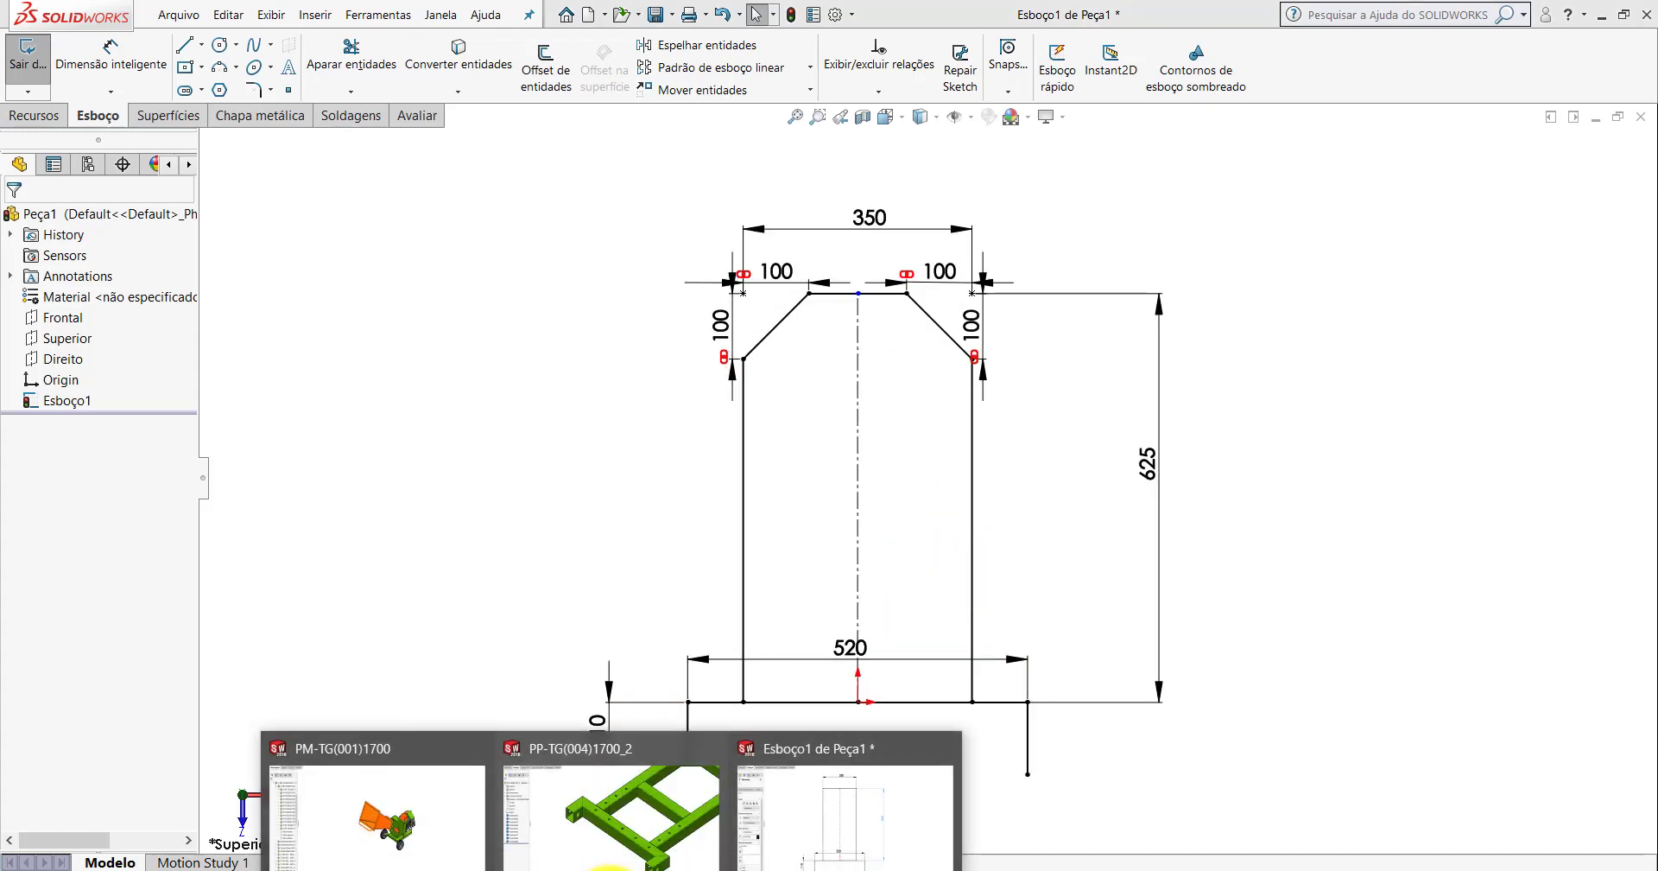
On PP-TG(004)1700_2, measure to the middle crossmember face: 247.5 mm normal distance.
click(609, 830)
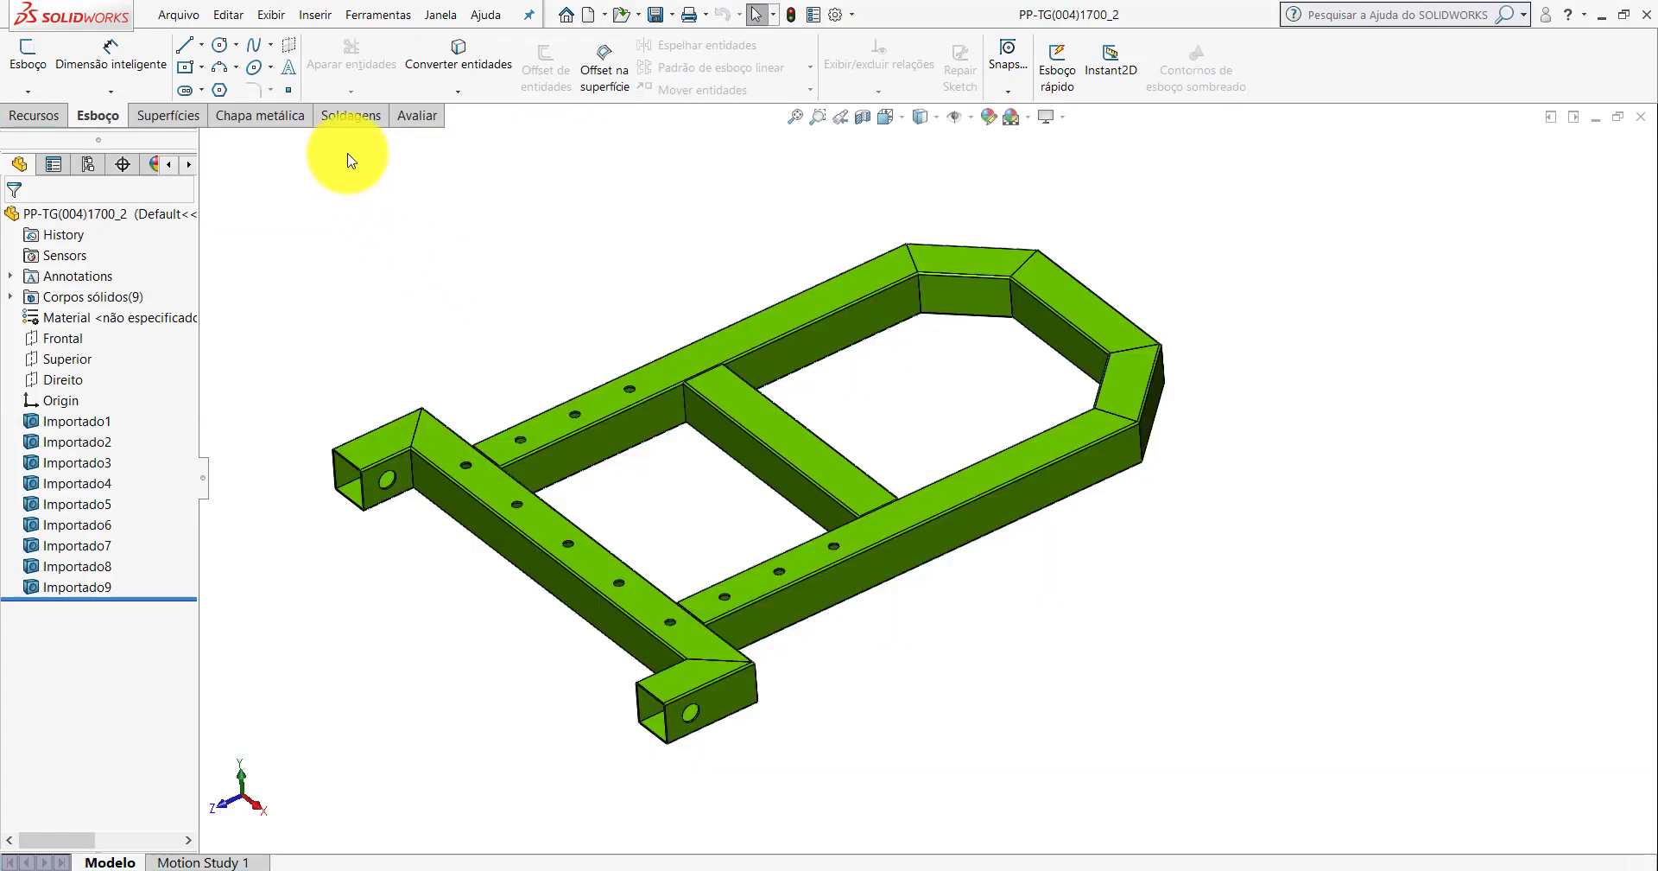
click(135, 61)
scroll(807, 444, down, 2)
scroll(878, 529, down, 2)
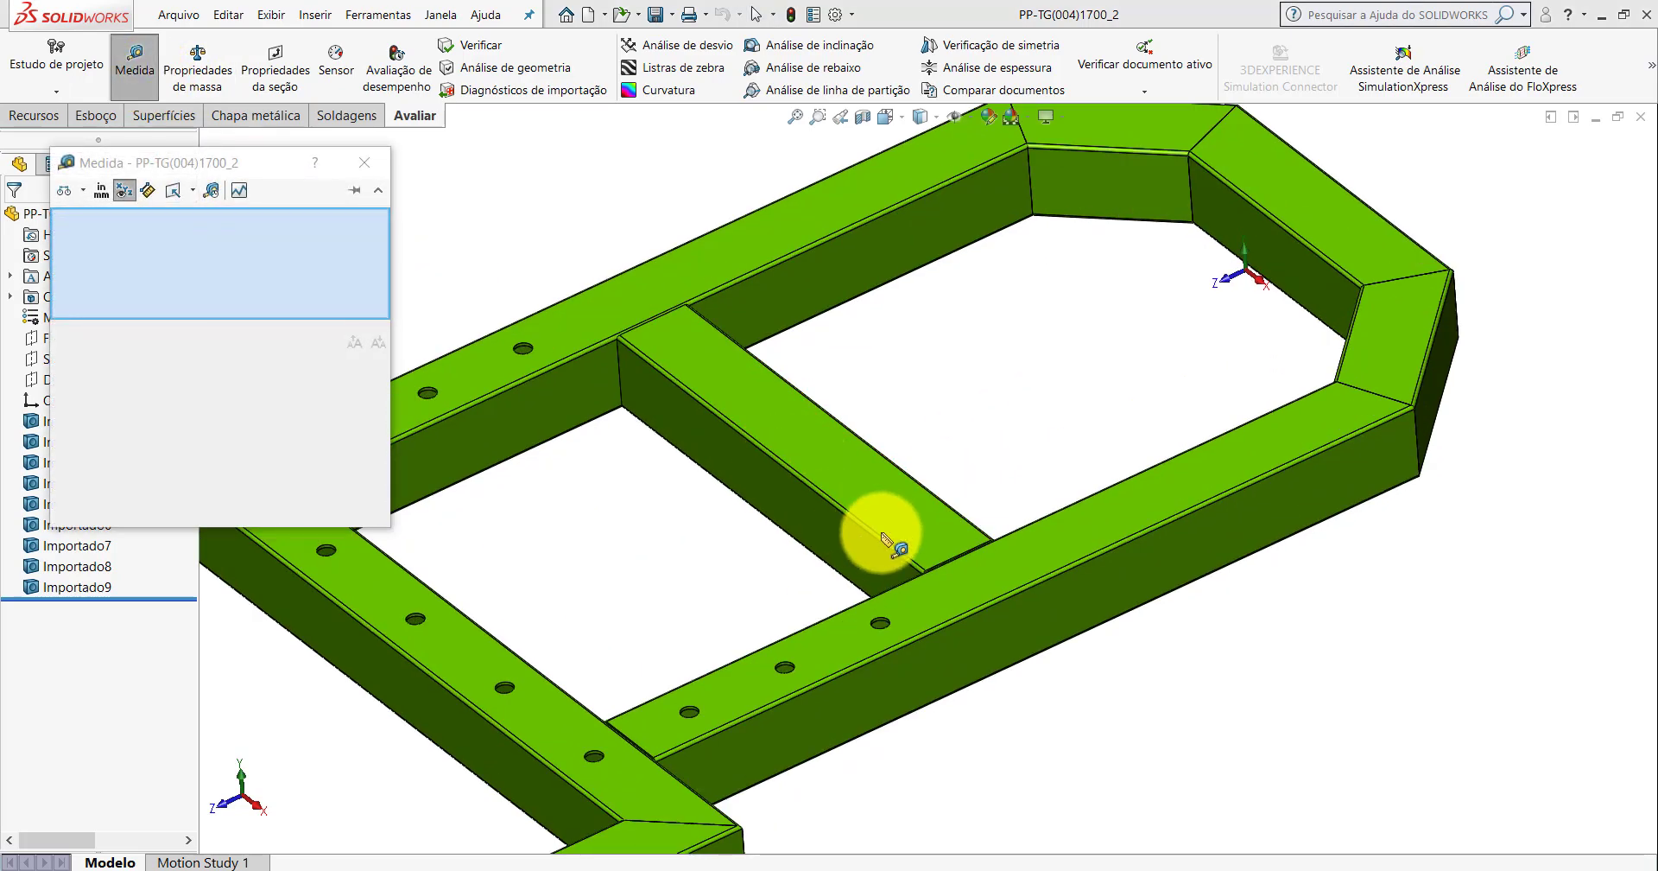
click(960, 560)
scroll(864, 527, up, 3)
mouse_move(852, 518)
middle_down()
mouse_move(738, 620)
mouse_move(811, 429)
mouse_move(931, 506)
middle_up()
click(716, 578)
scroll(932, 505, down, 2)
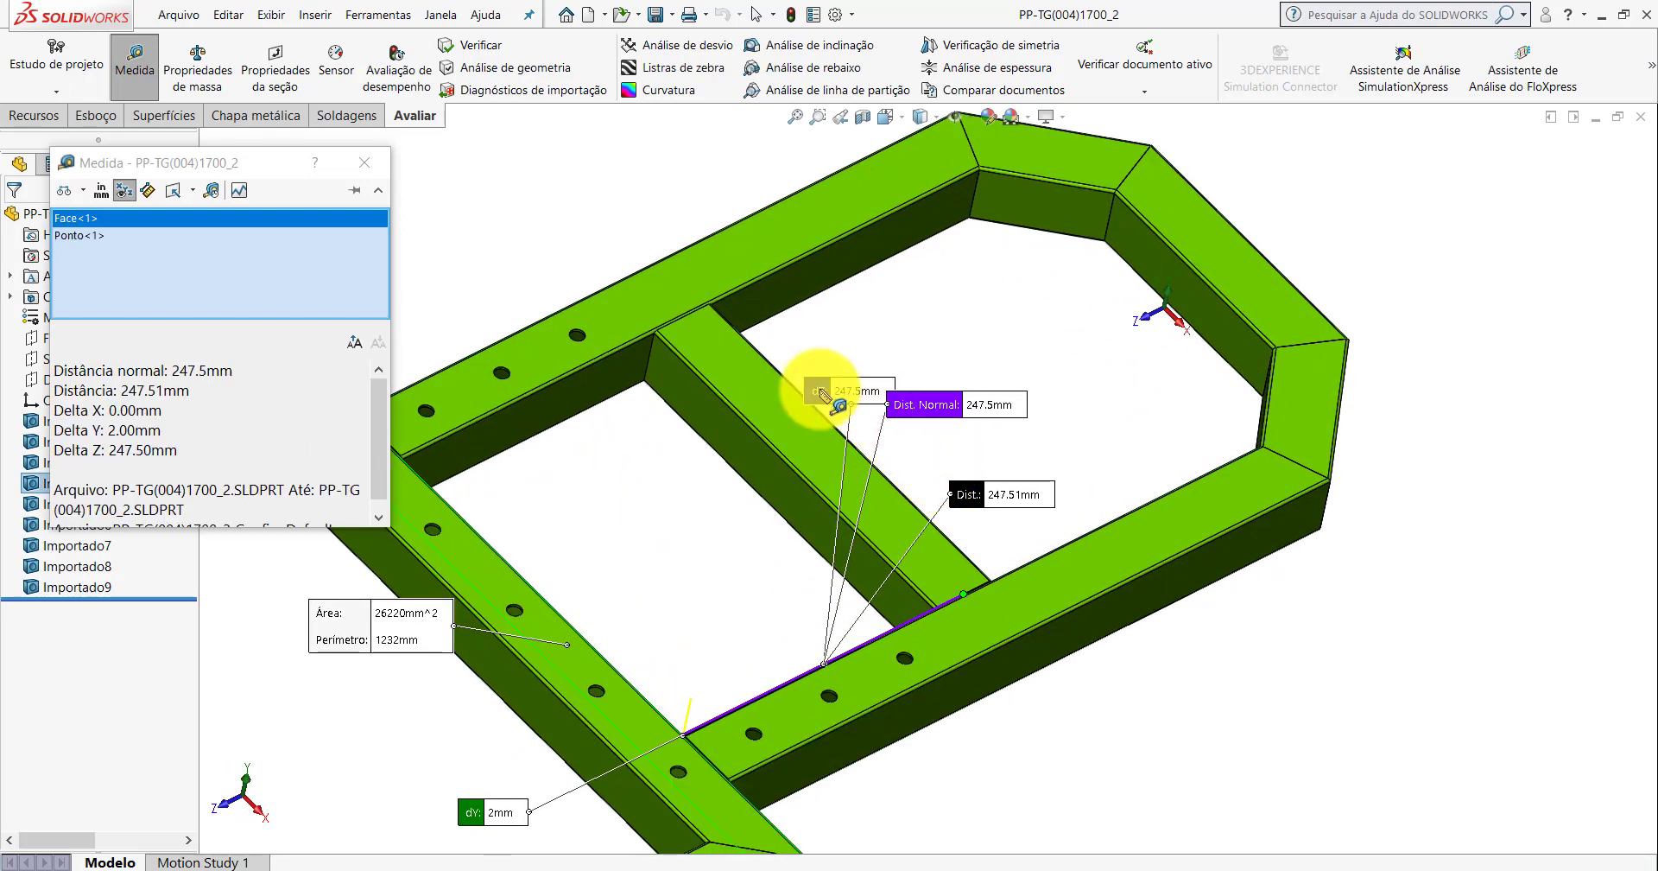
key(Escape)
scroll(777, 432, down, 3)
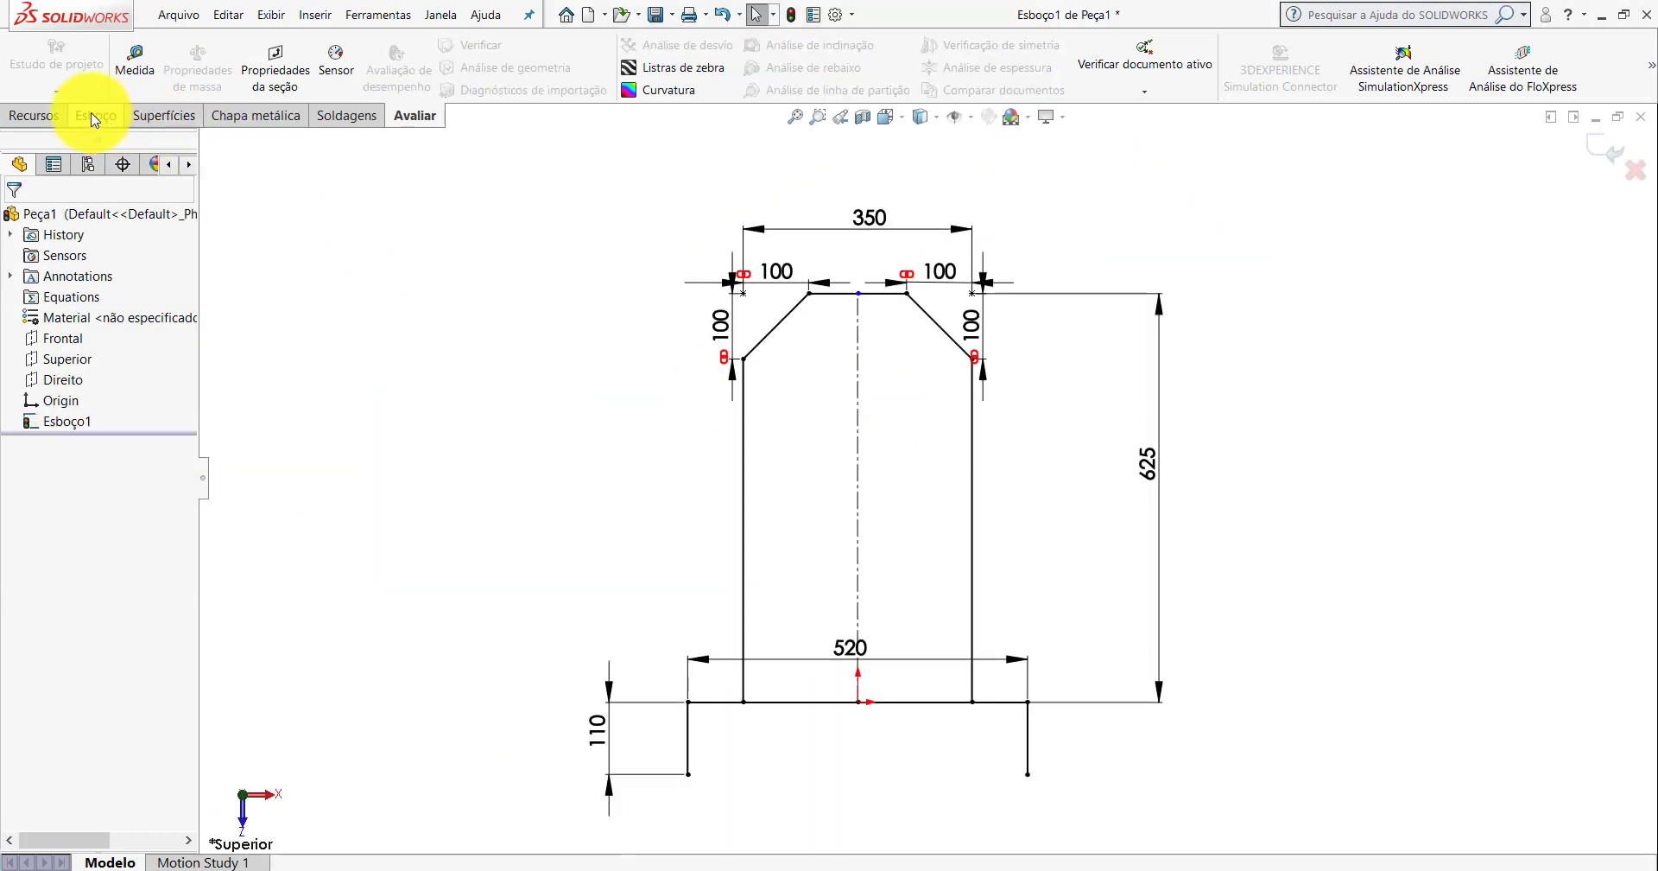
Draw a horizontal line from the left rail across to the right rail.
click(95, 116)
click(184, 45)
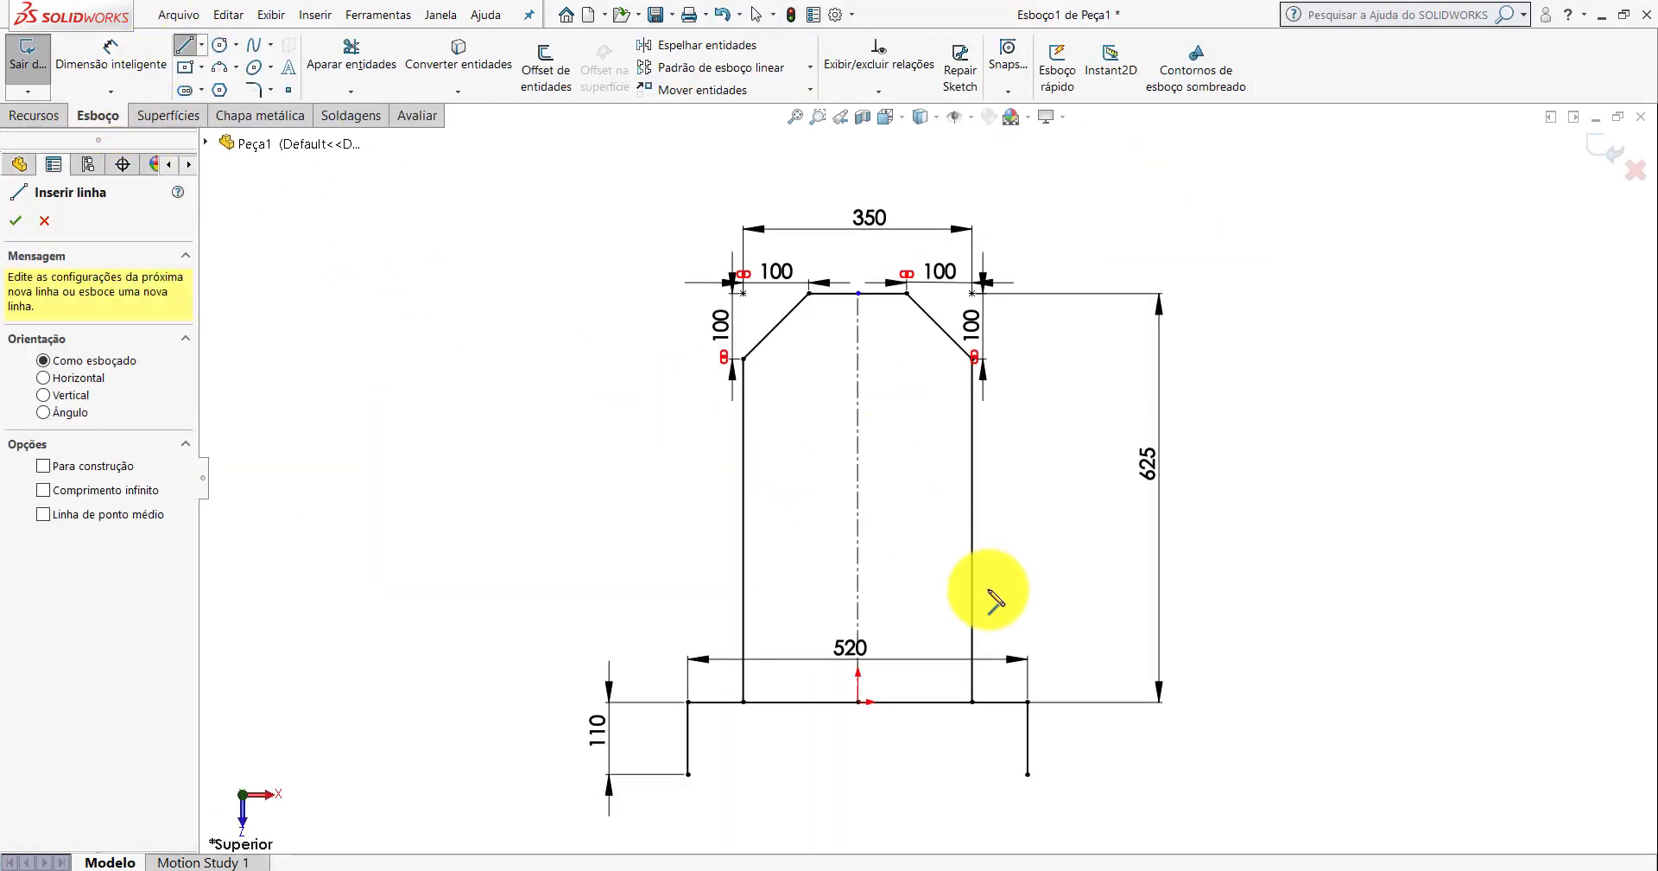
scroll(985, 596, down, 2)
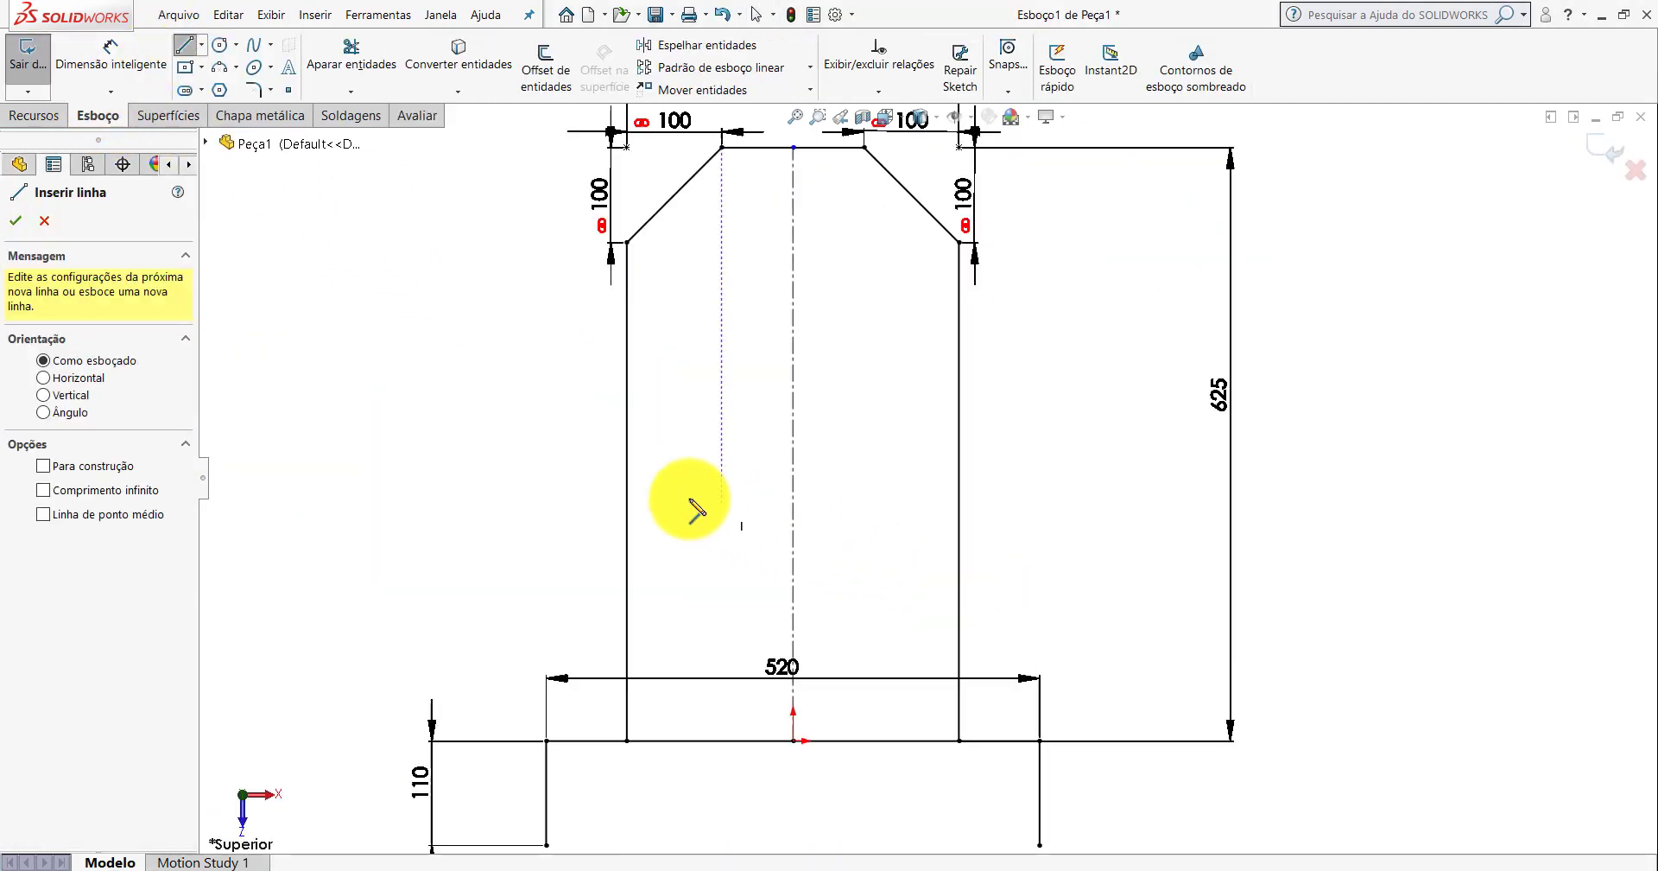
click(628, 516)
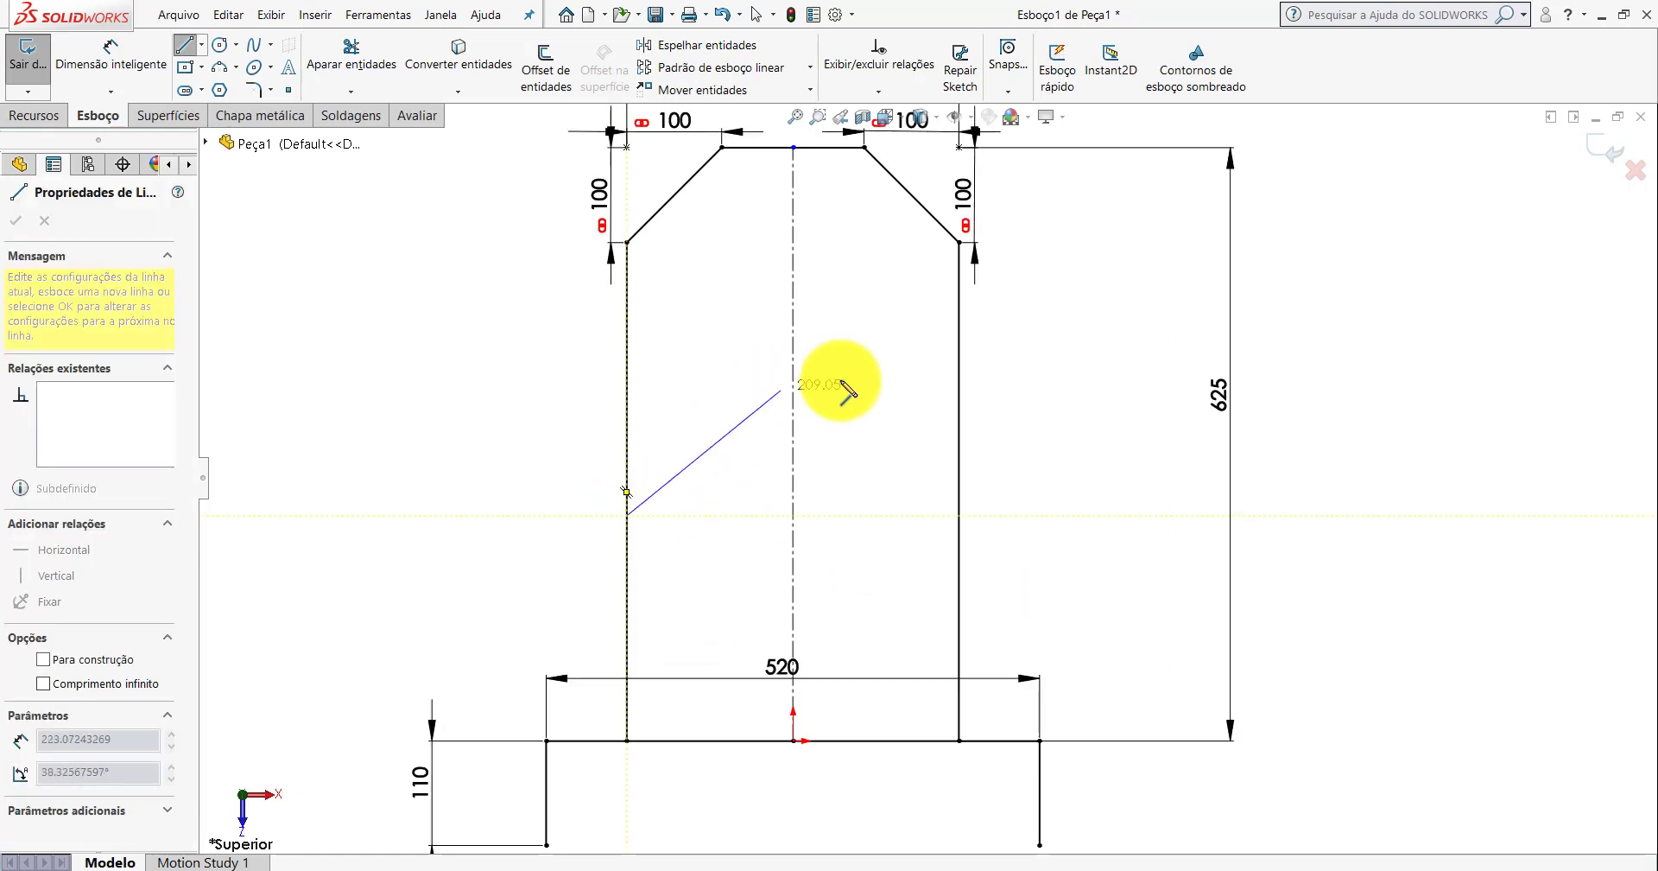
click(959, 516)
key(Escape)
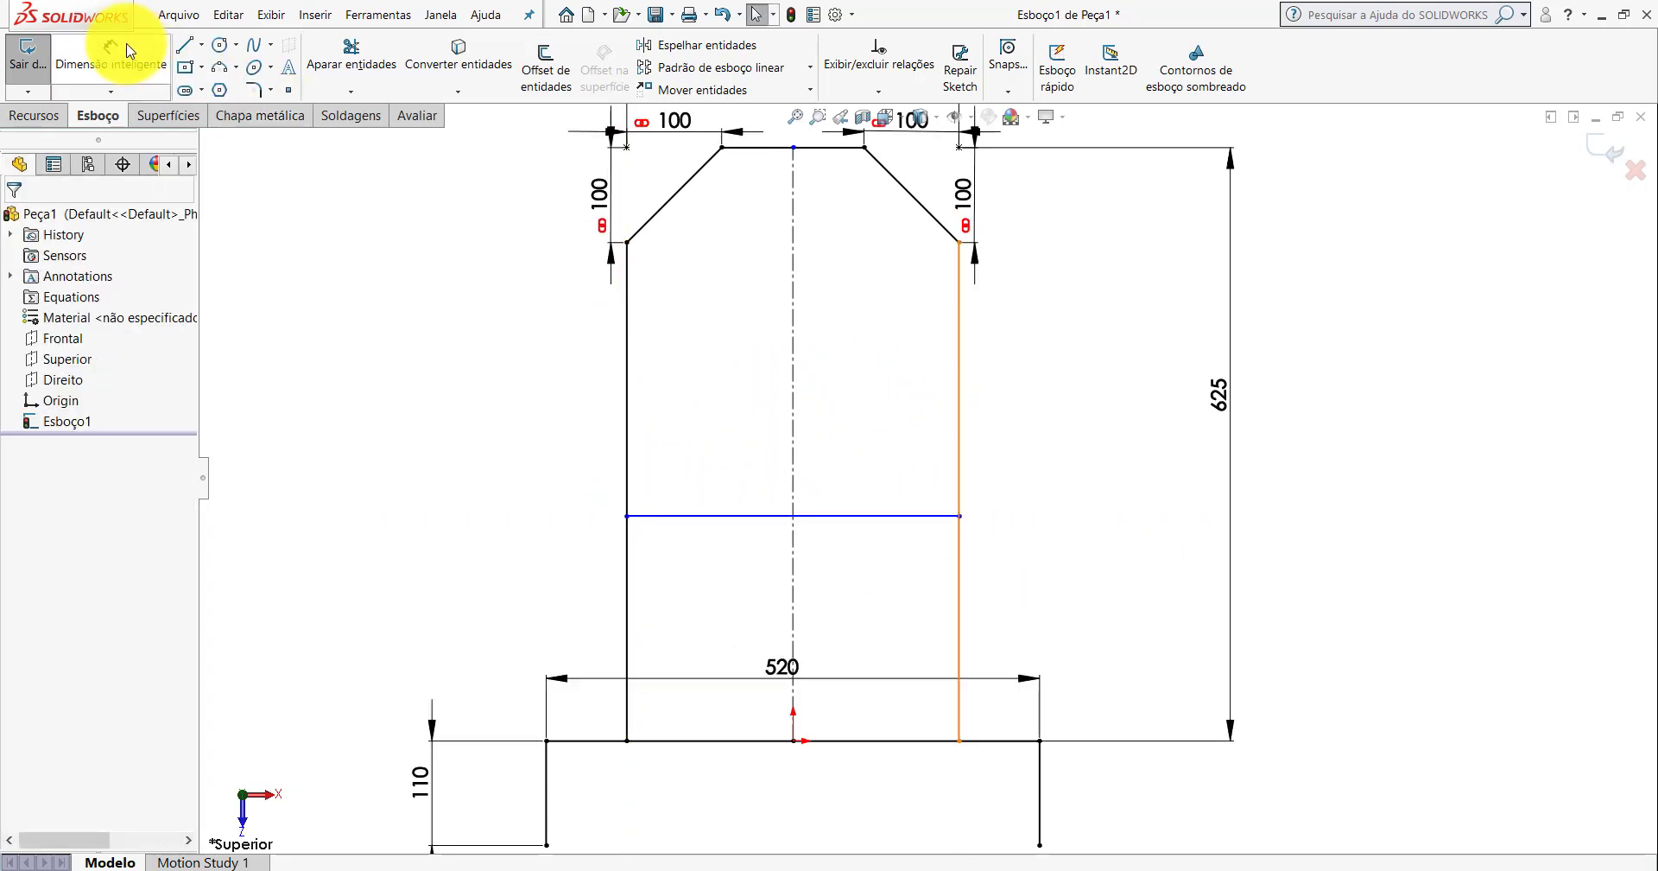
Dimension the cross line 250 mm above the bottom line and exit the sketch.
click(128, 50)
scroll(881, 492, up, 3)
click(907, 482)
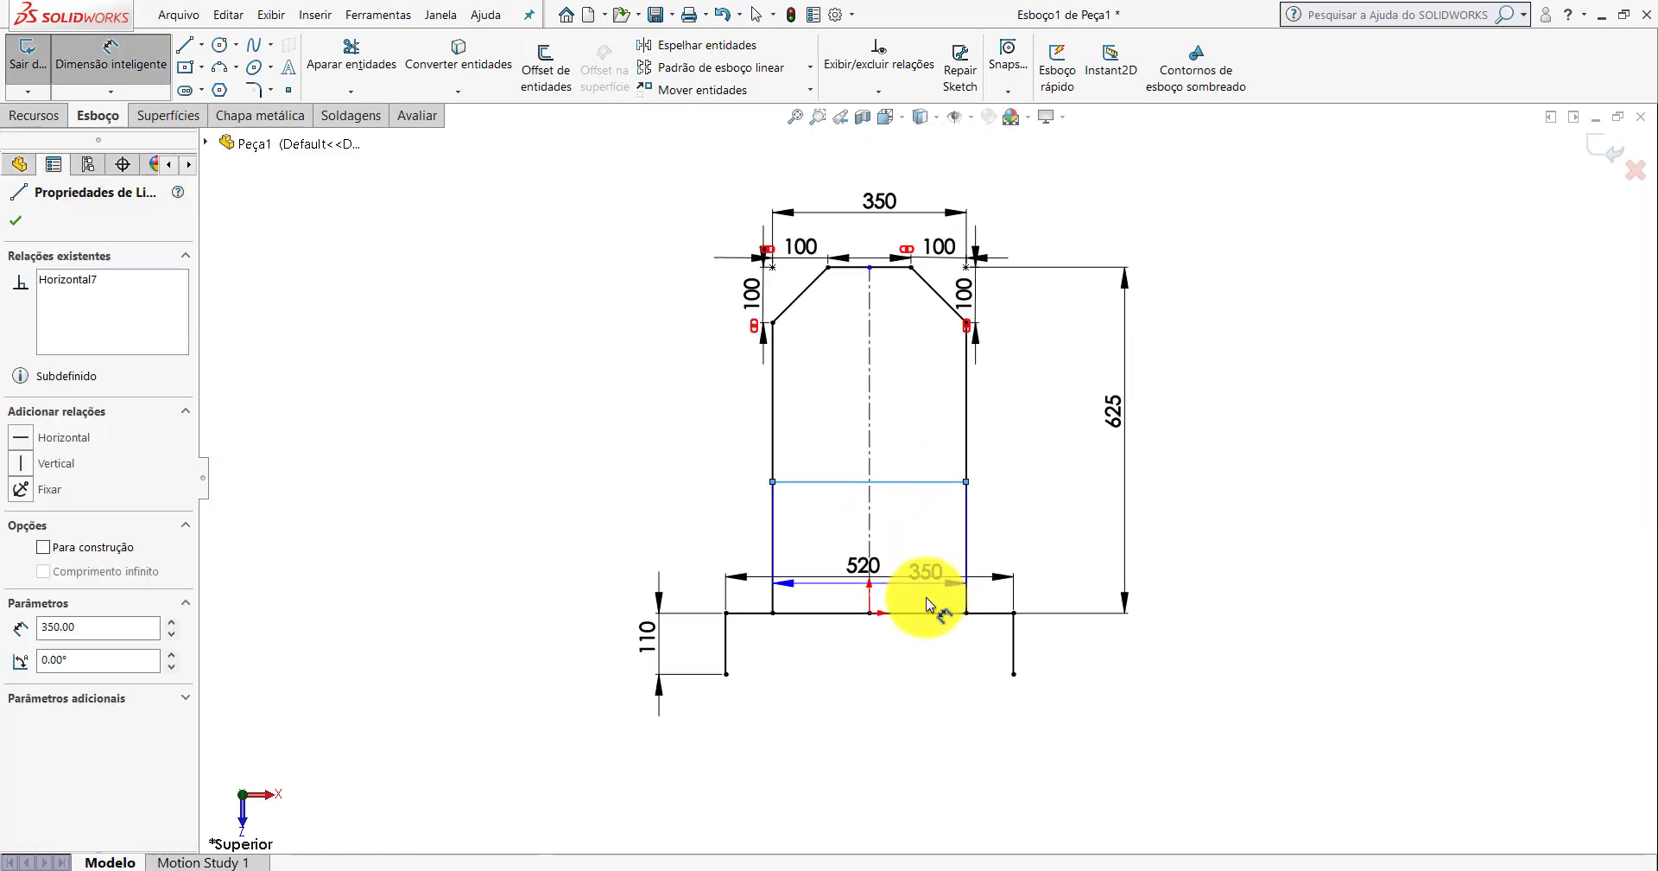
click(927, 615)
click(1256, 566)
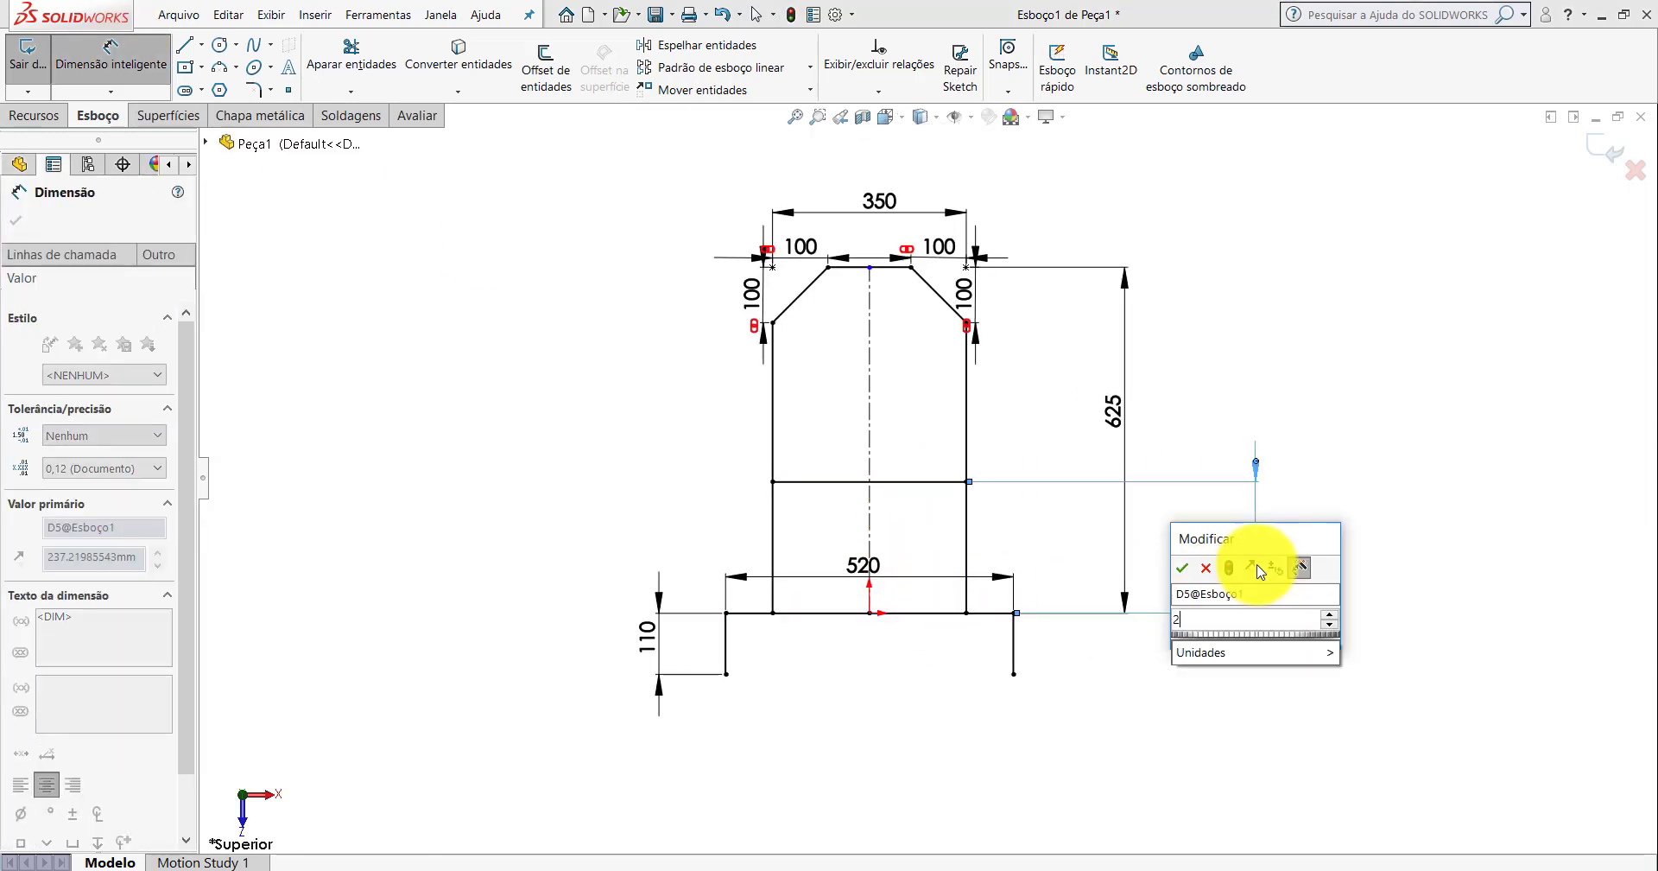
text(250)
key(Return)
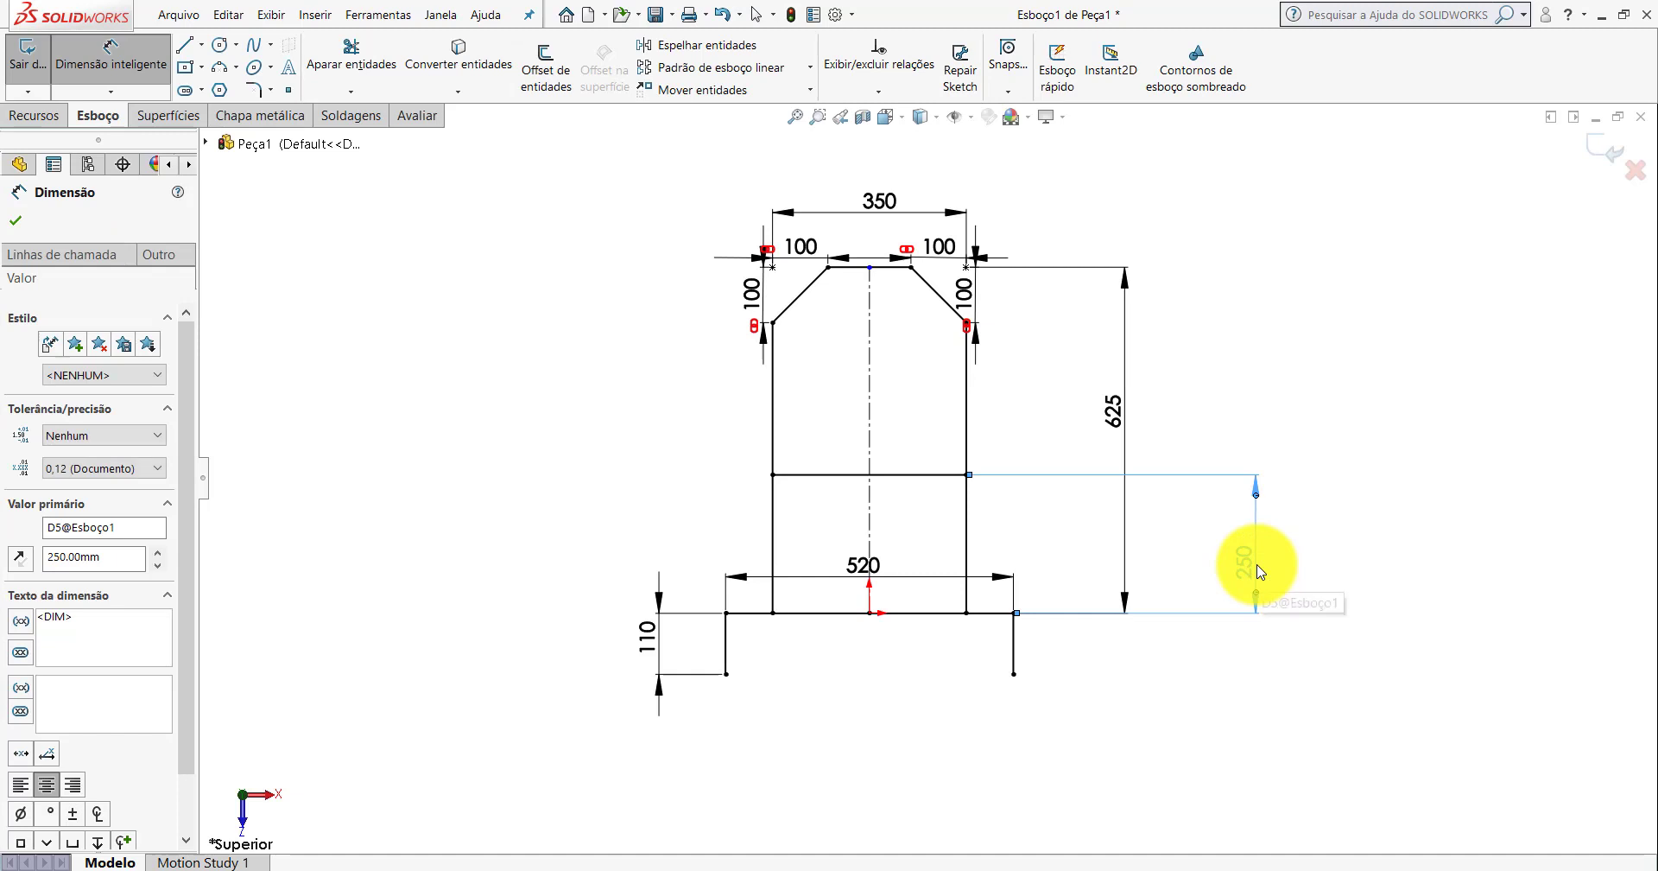
click(1601, 142)
In isometric view, start a Structural Member with ansi polegada, tubo quadrado, 2 x 2 x 0.25.
click(898, 119)
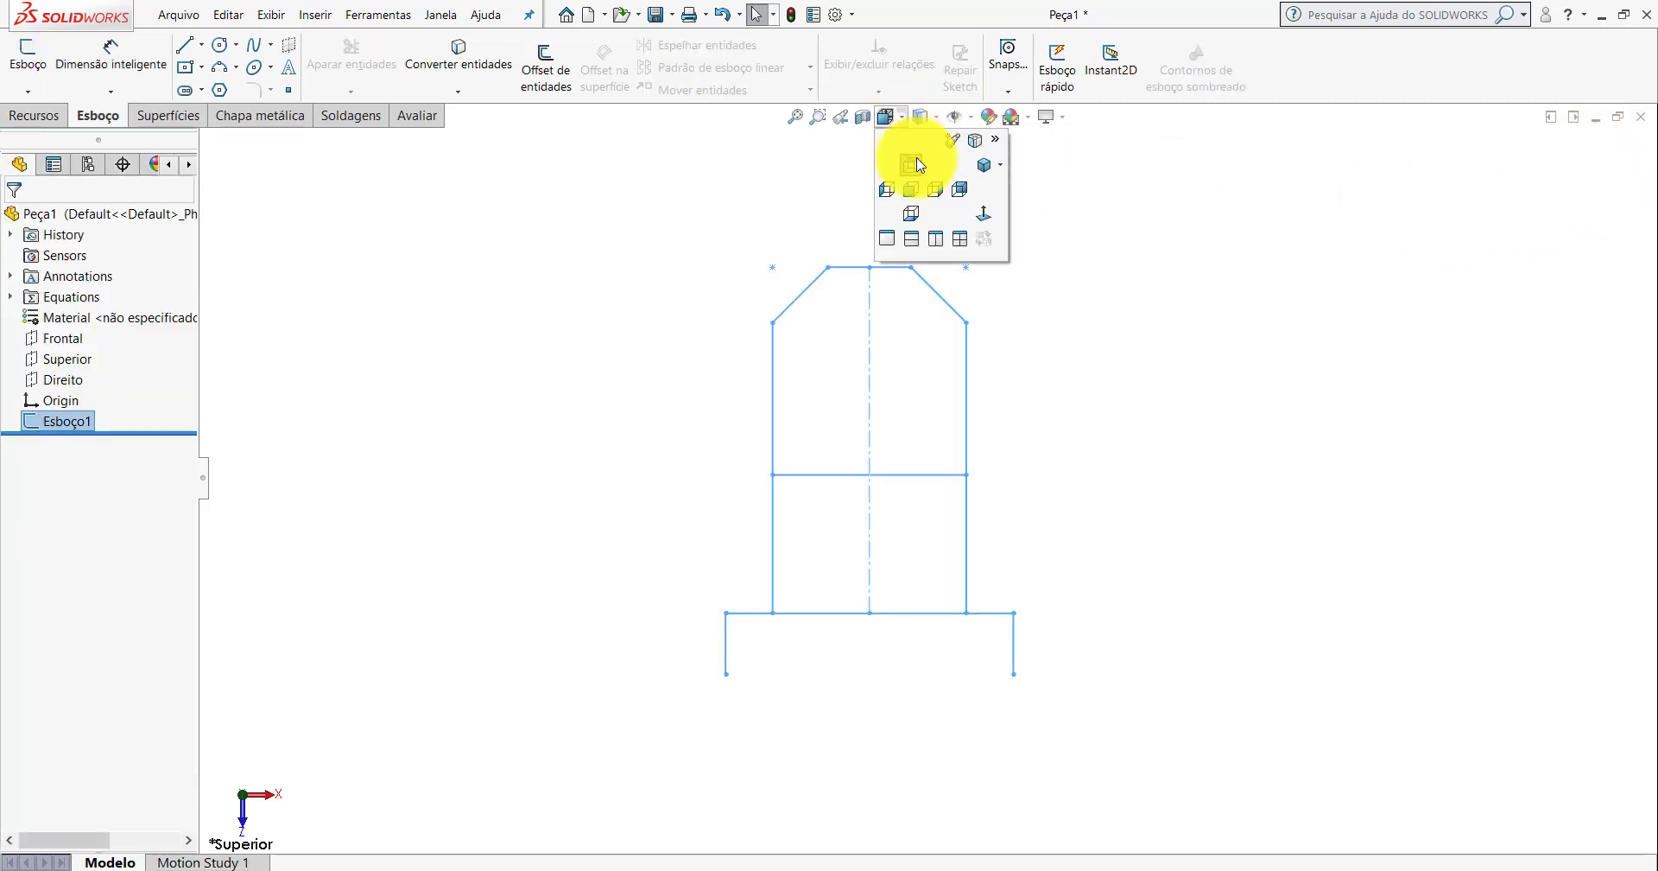
click(984, 164)
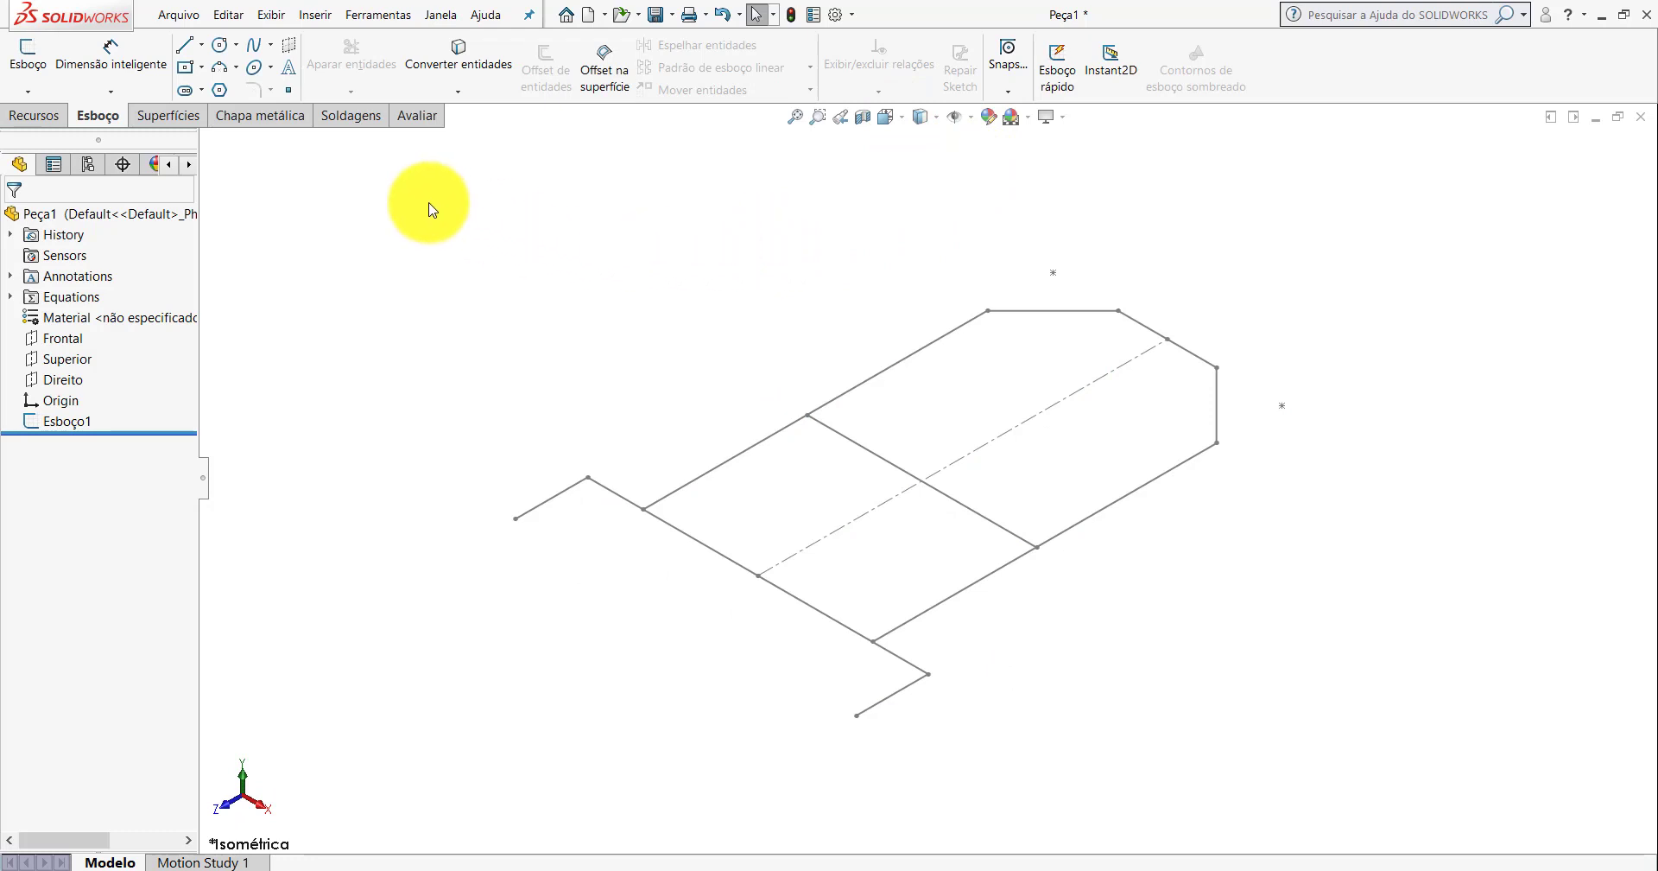
click(338, 122)
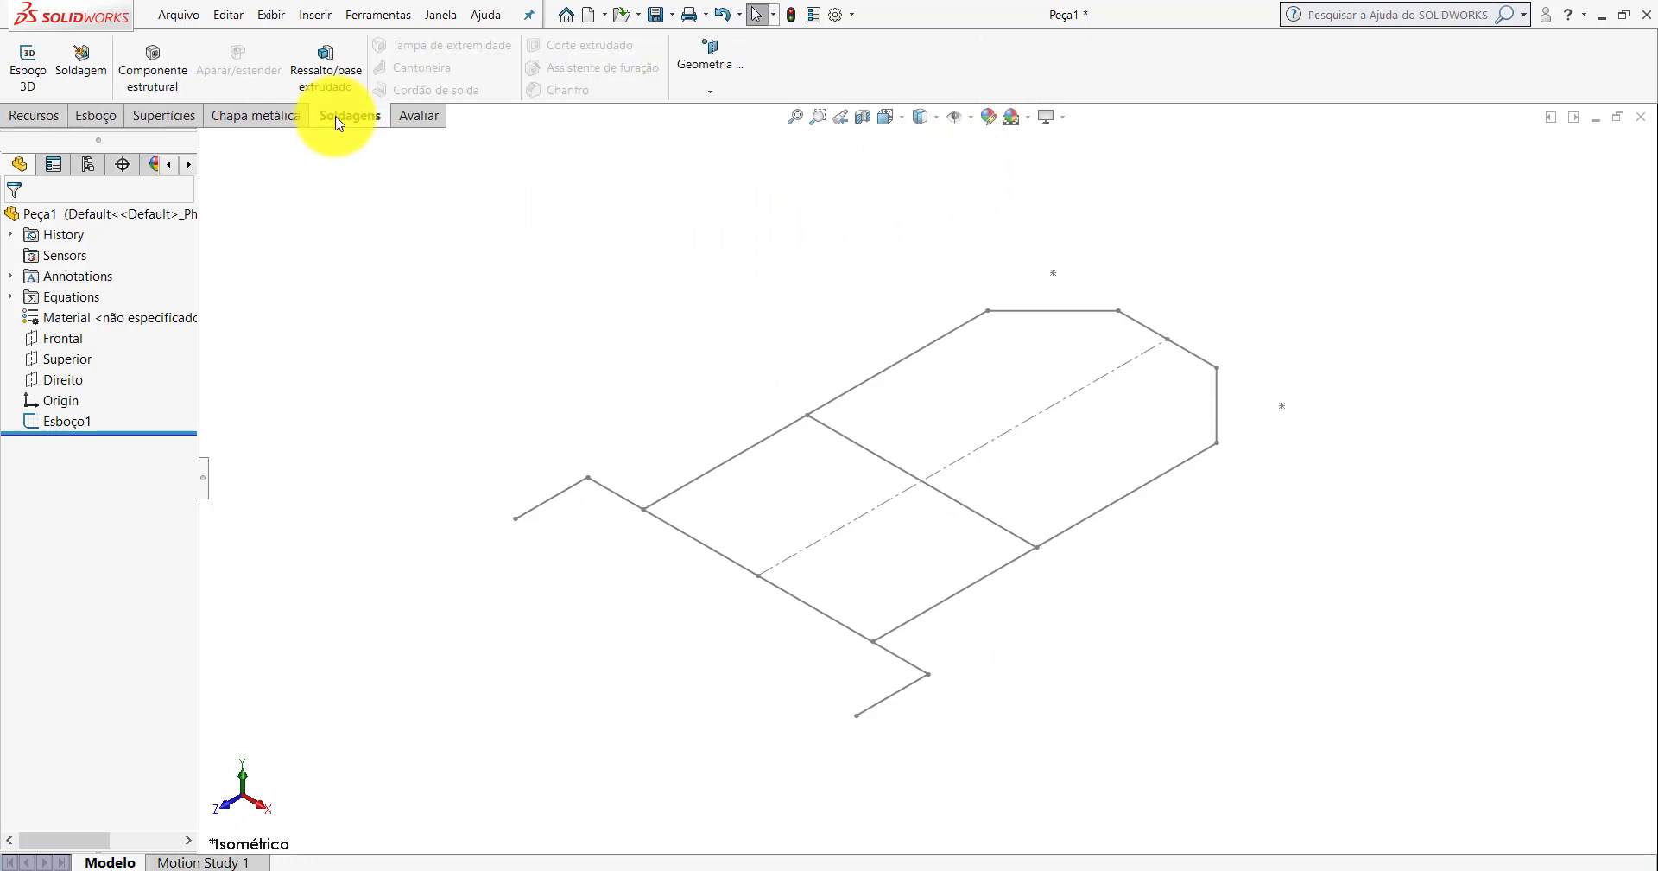
click(153, 71)
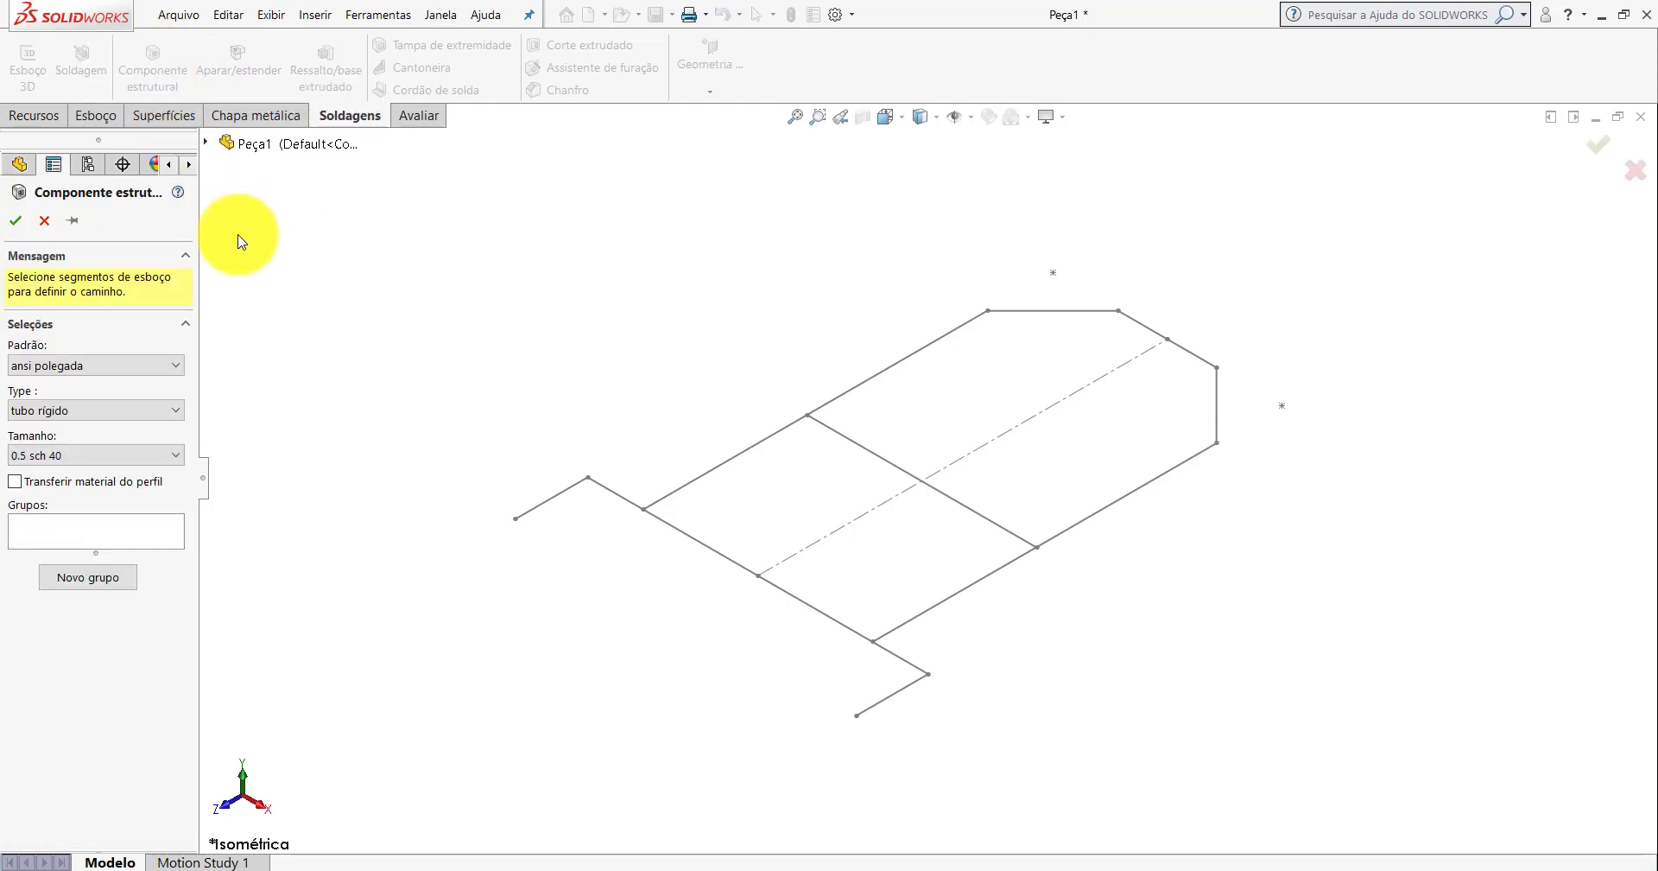
click(60, 369)
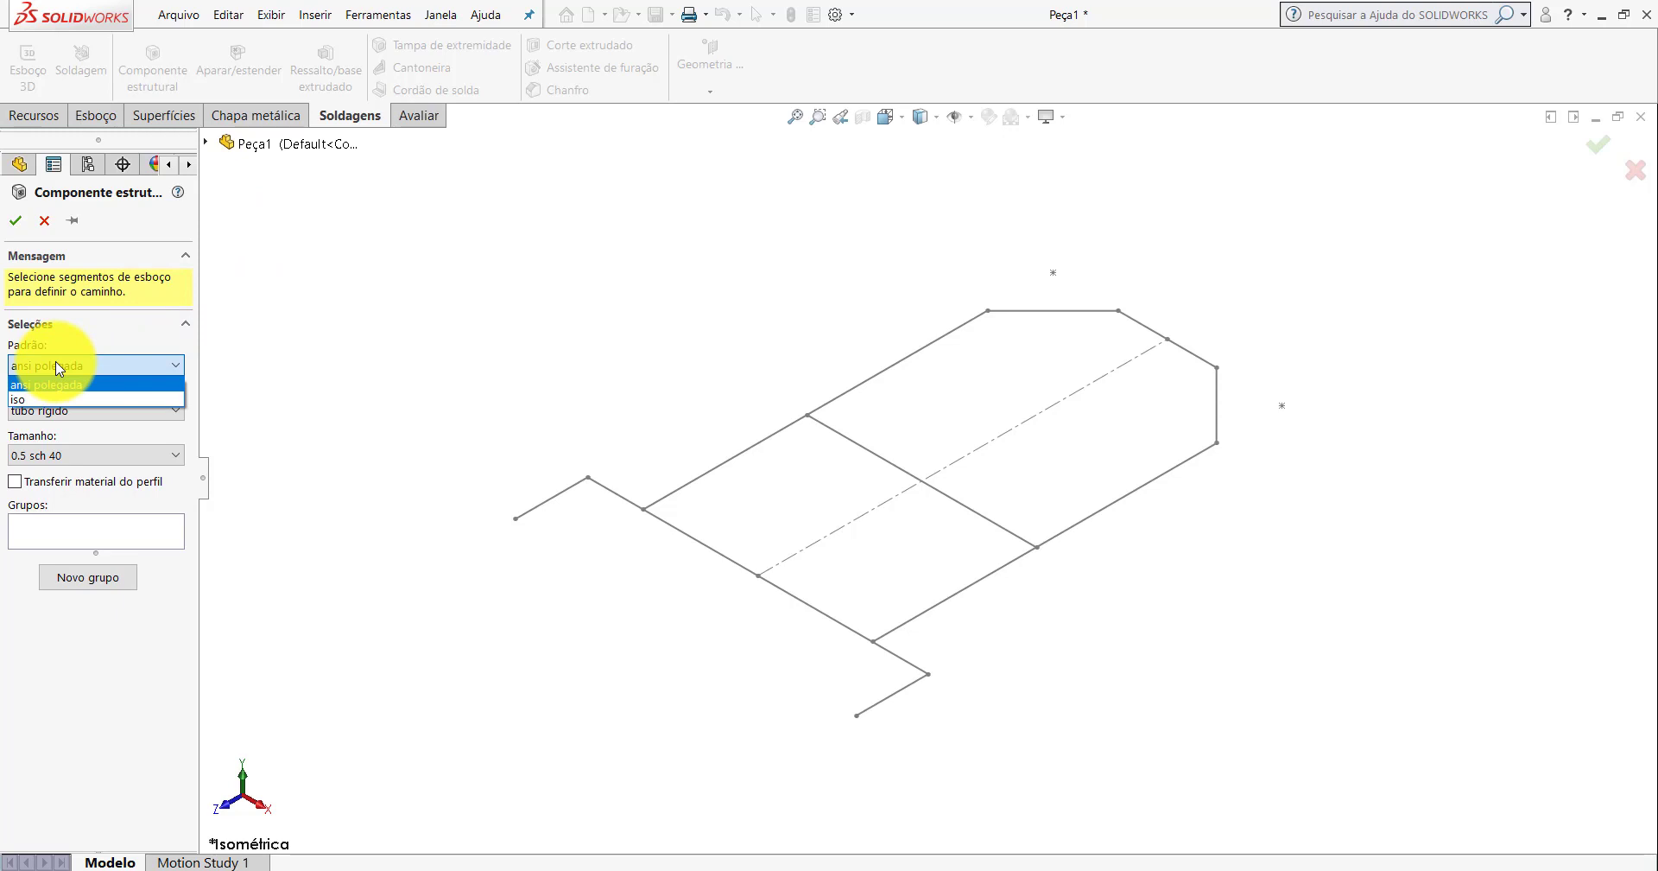
click(55, 397)
click(49, 417)
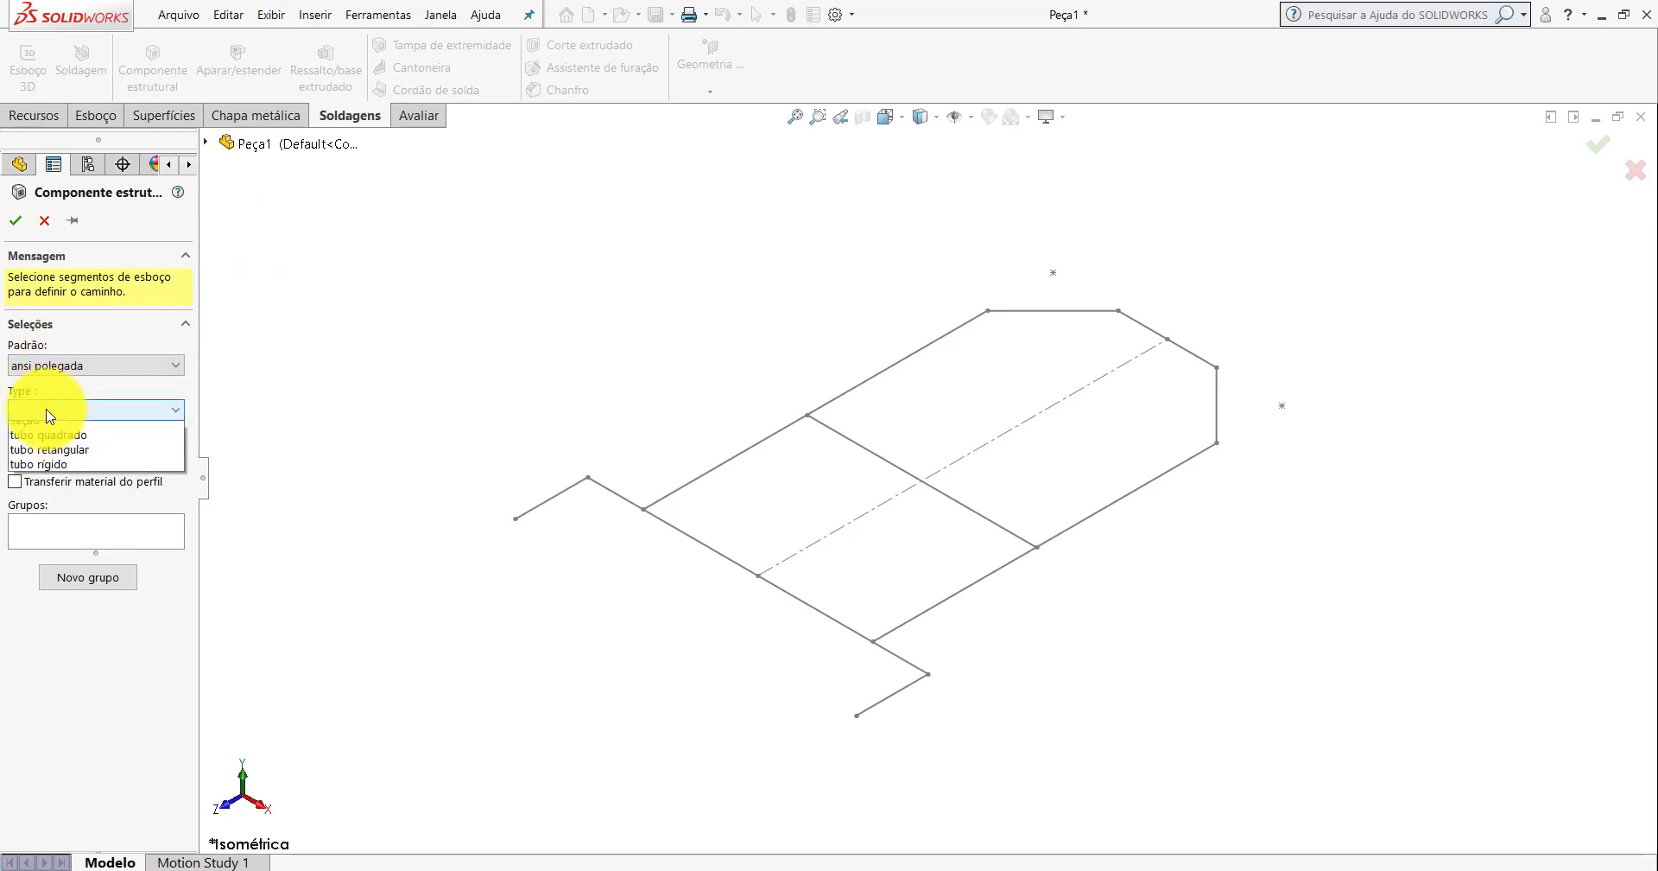
click(57, 477)
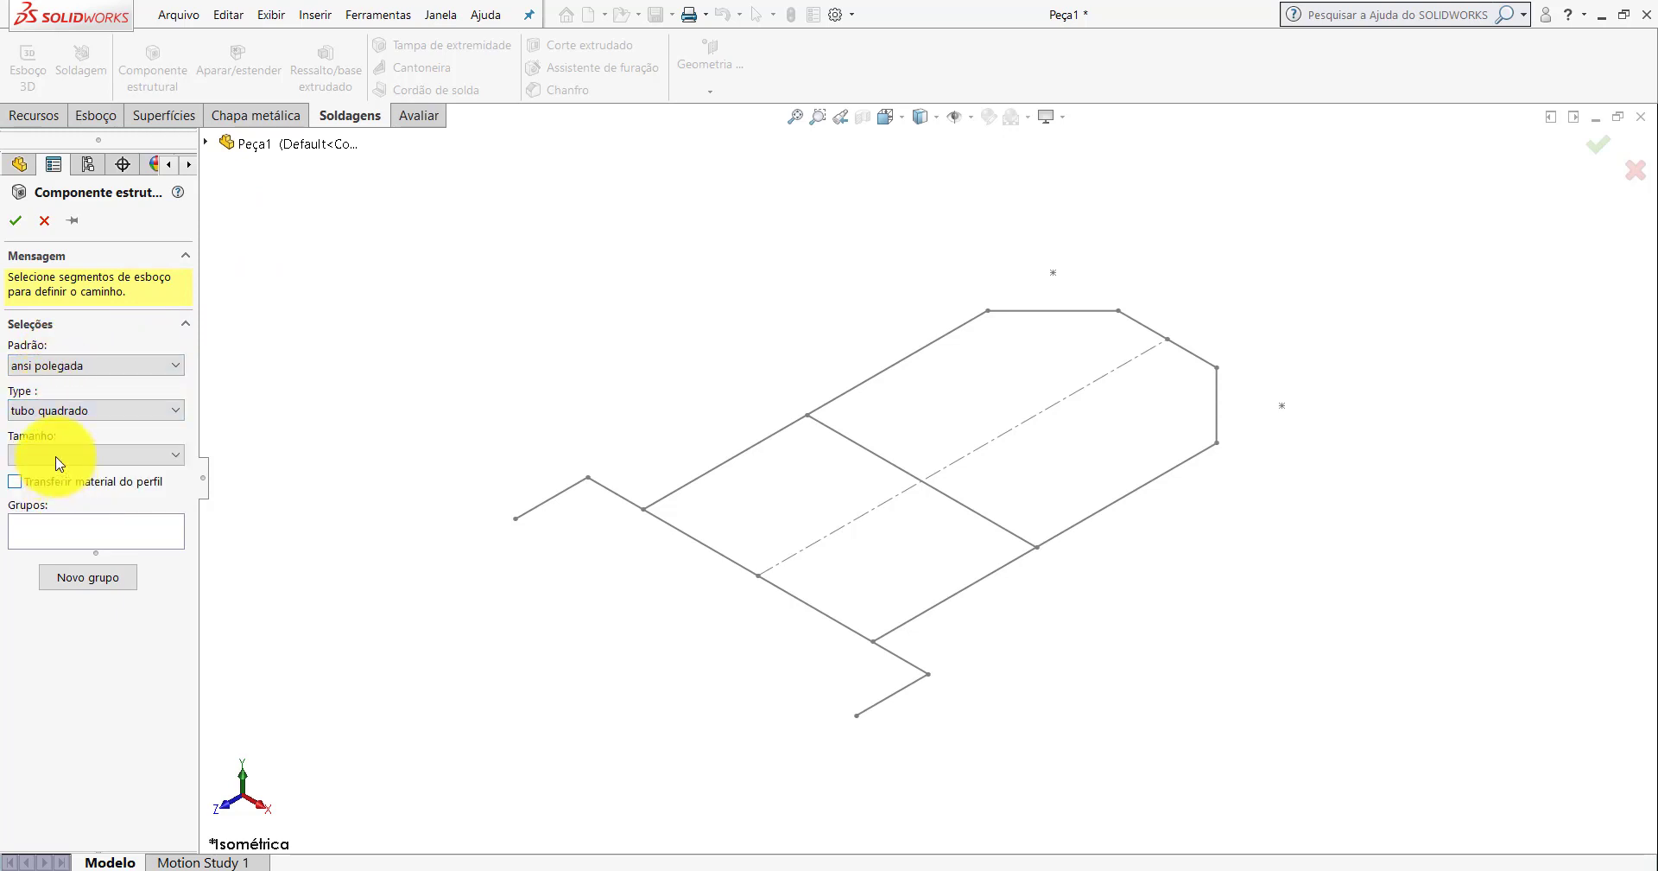
click(58, 461)
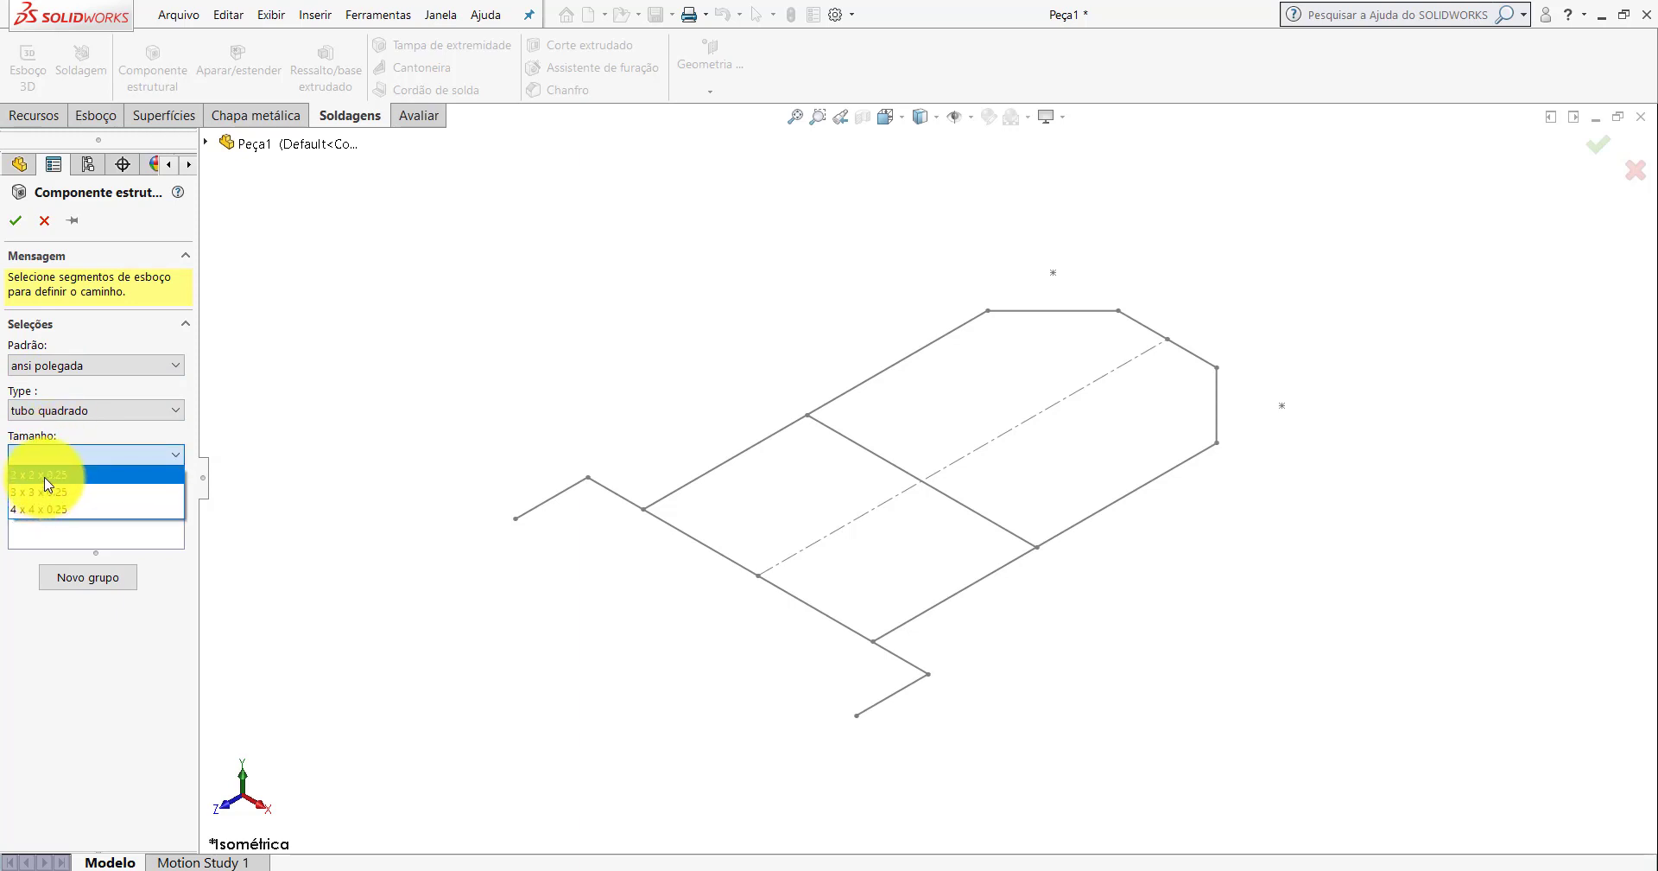
click(47, 475)
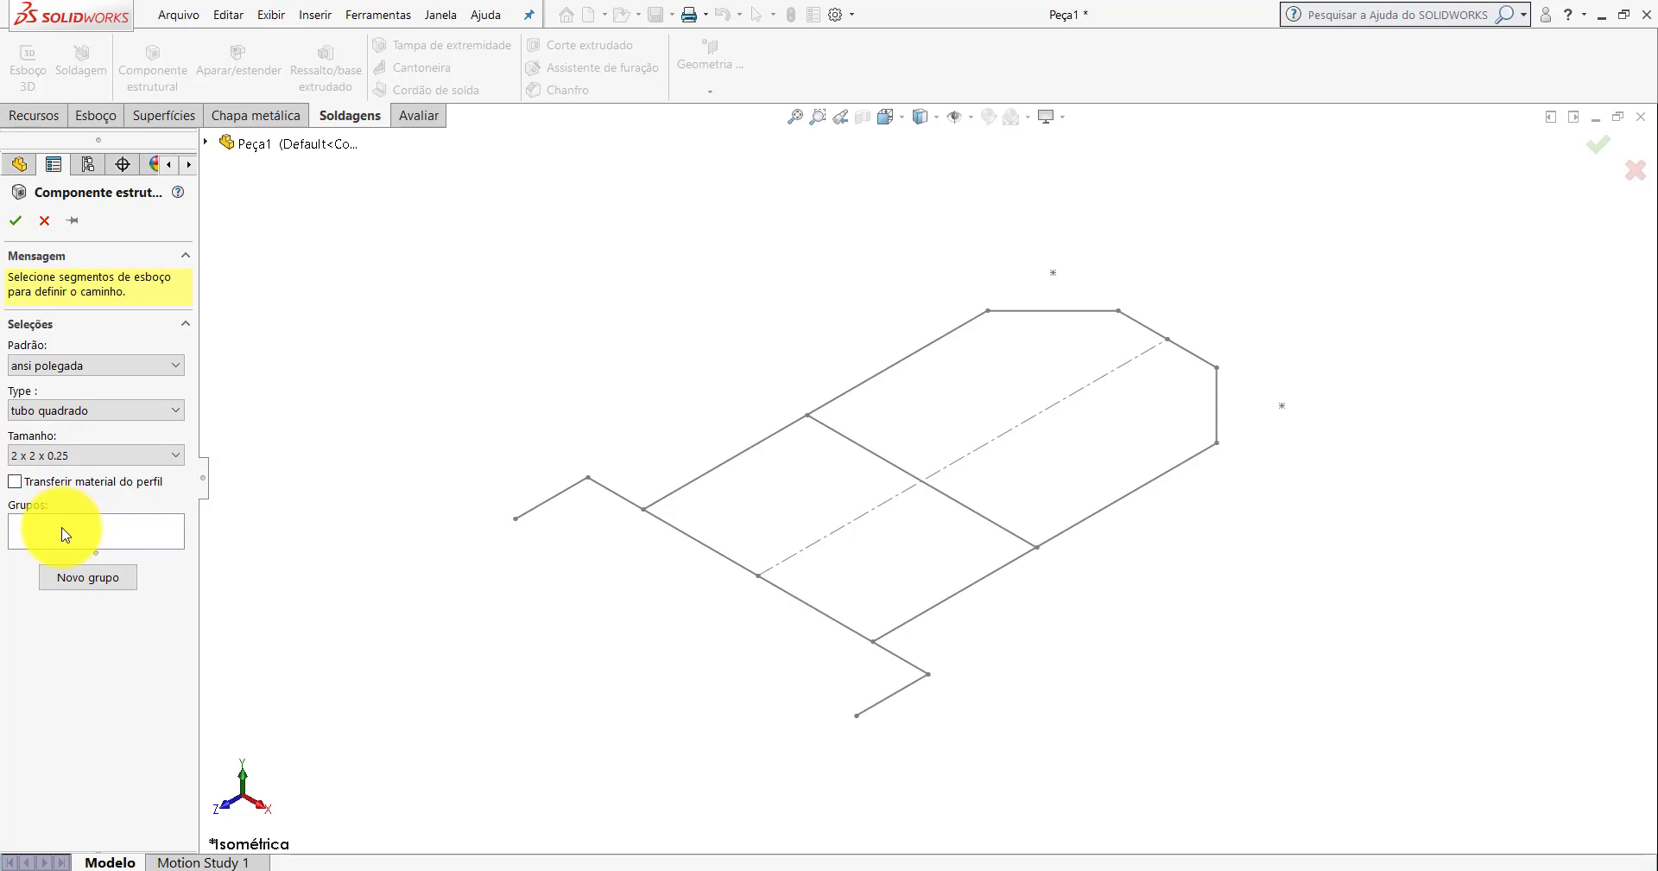
Assign all sketch lines to the tube in three groups, including the cross line, and confirm.
scroll(769, 440, down, 1)
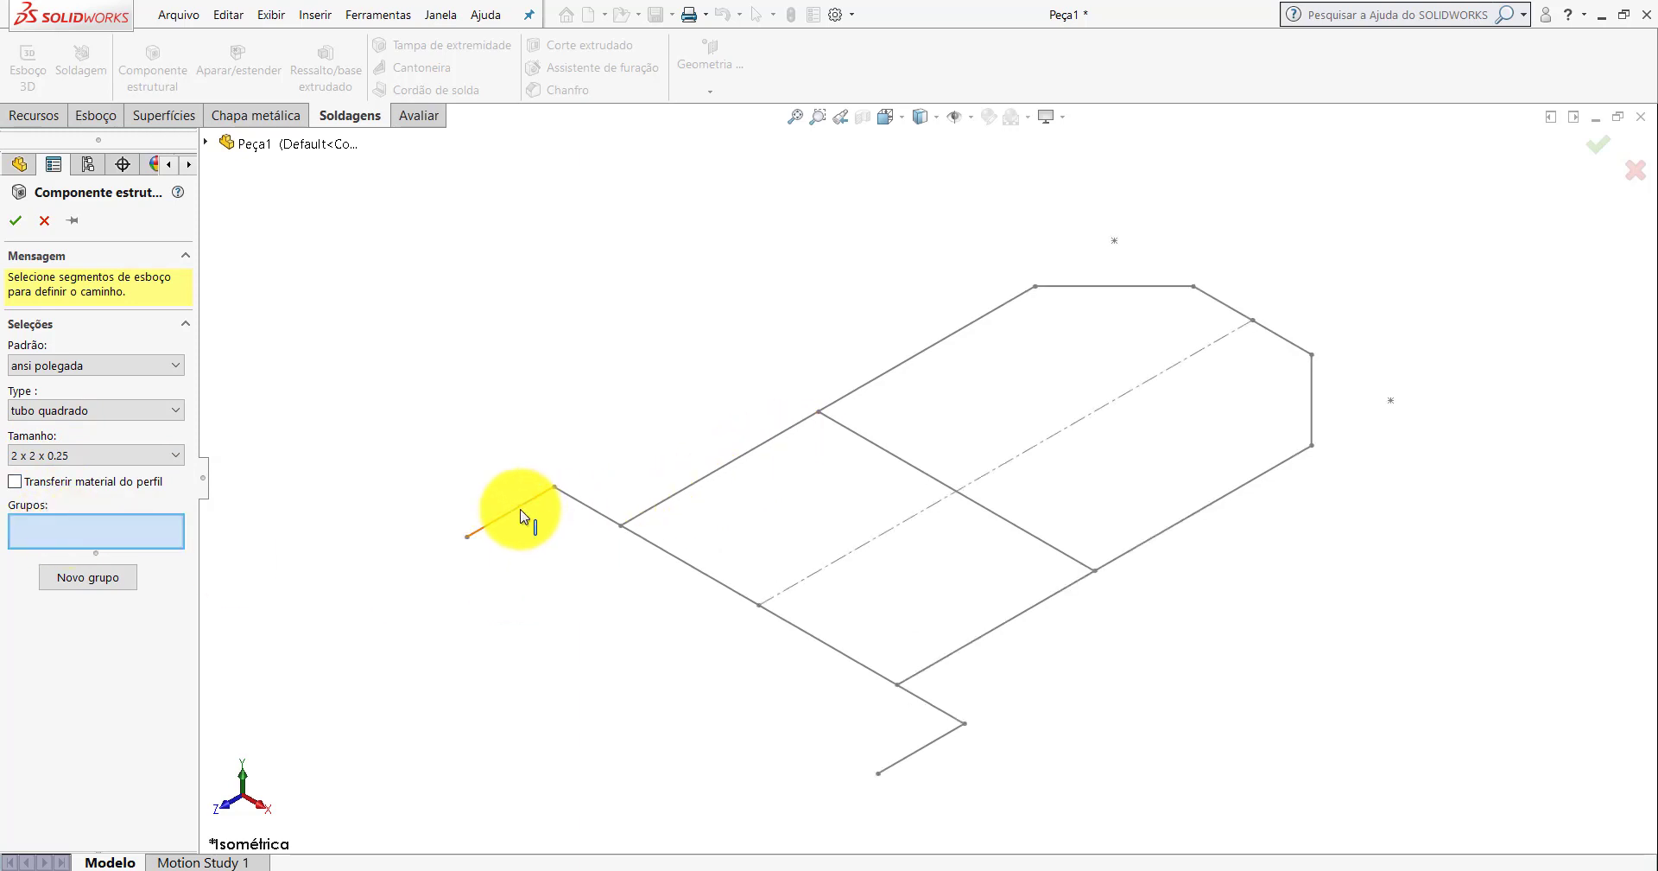
click(520, 509)
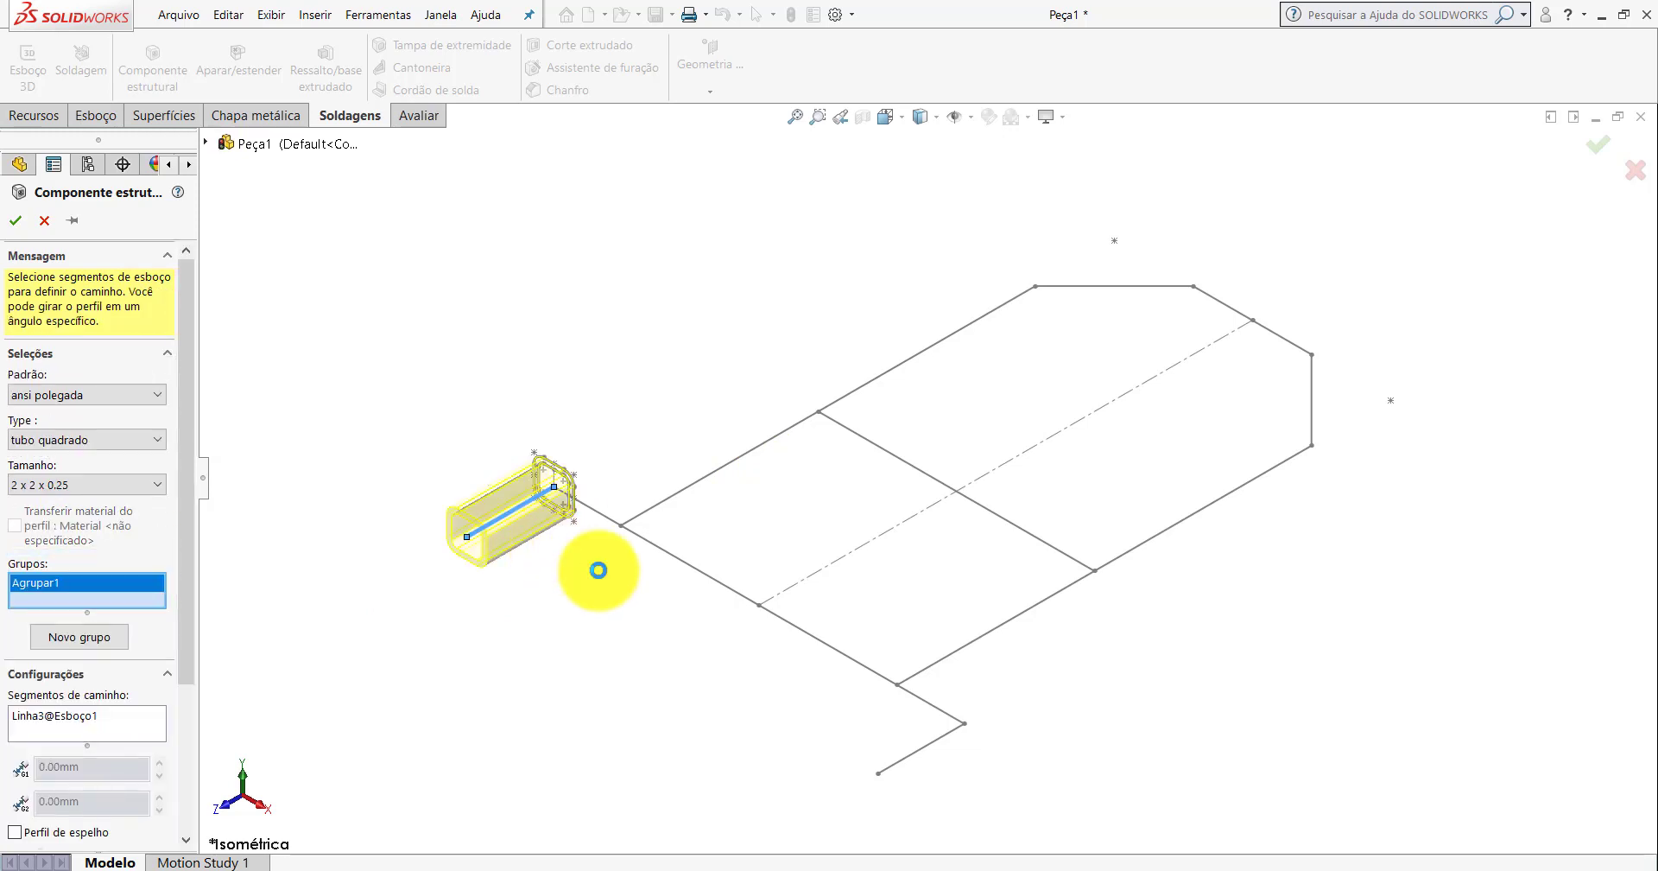
click(651, 545)
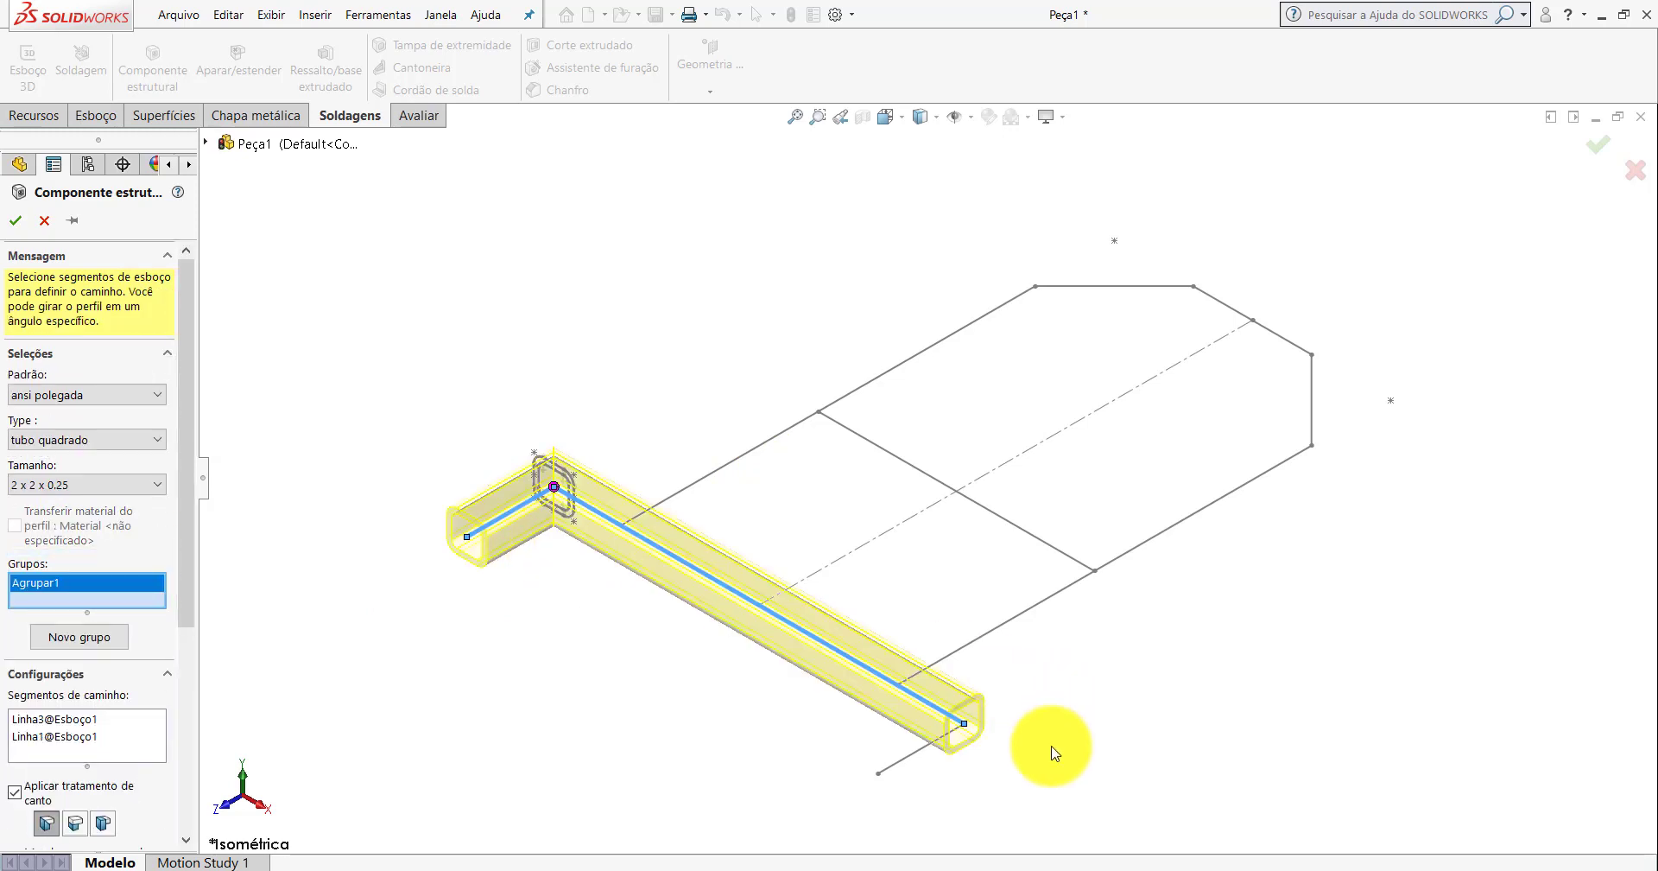
click(923, 760)
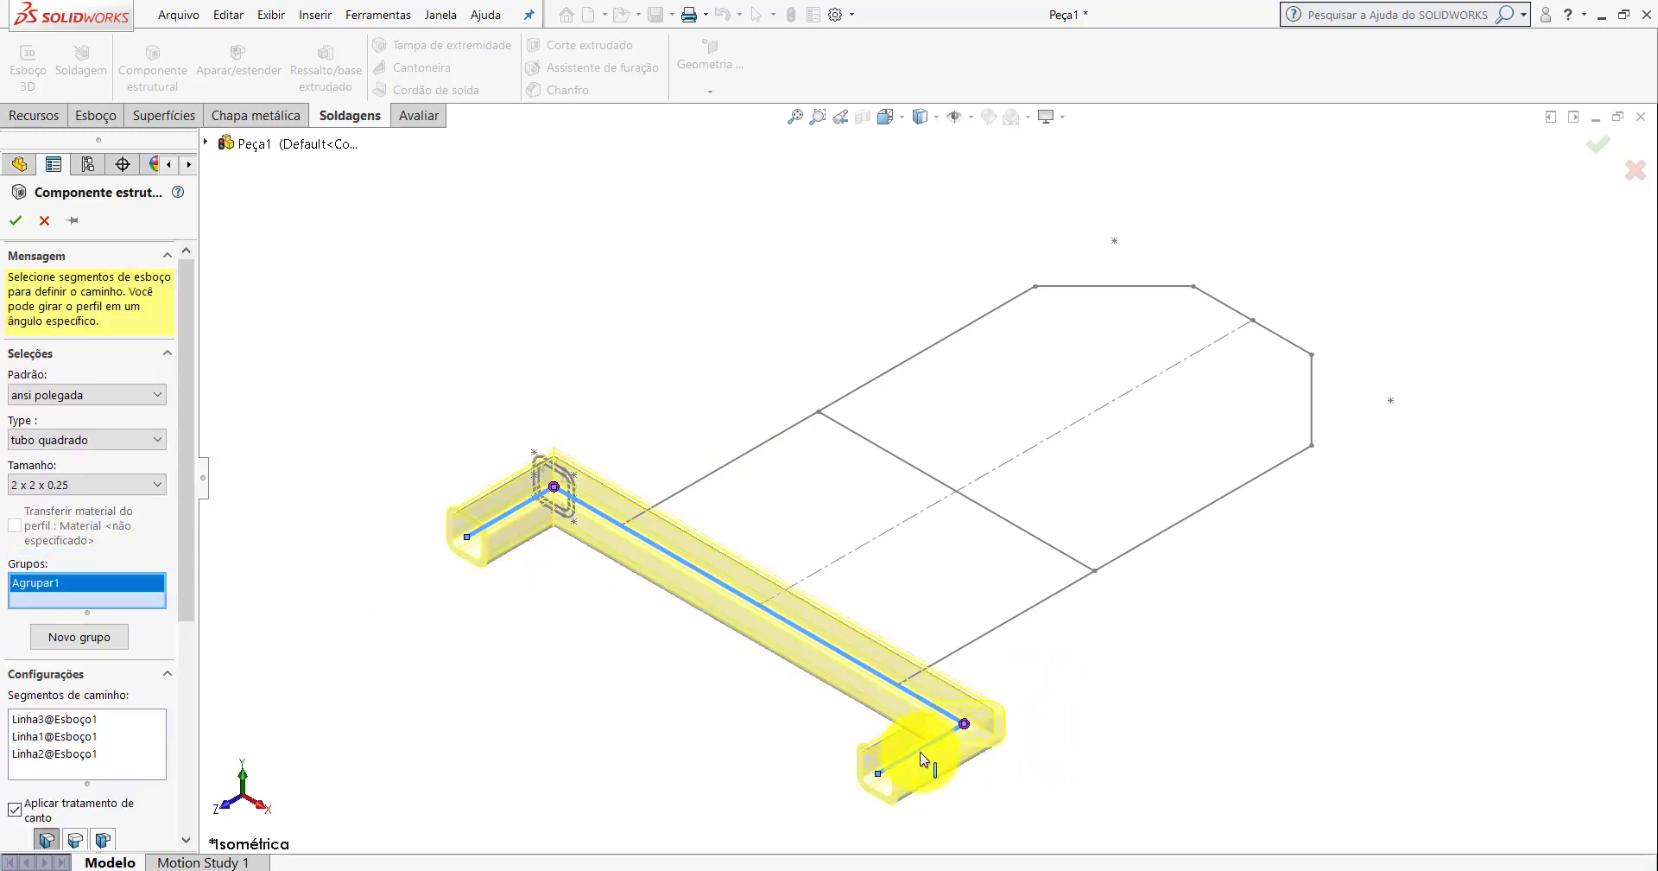
click(89, 639)
click(752, 457)
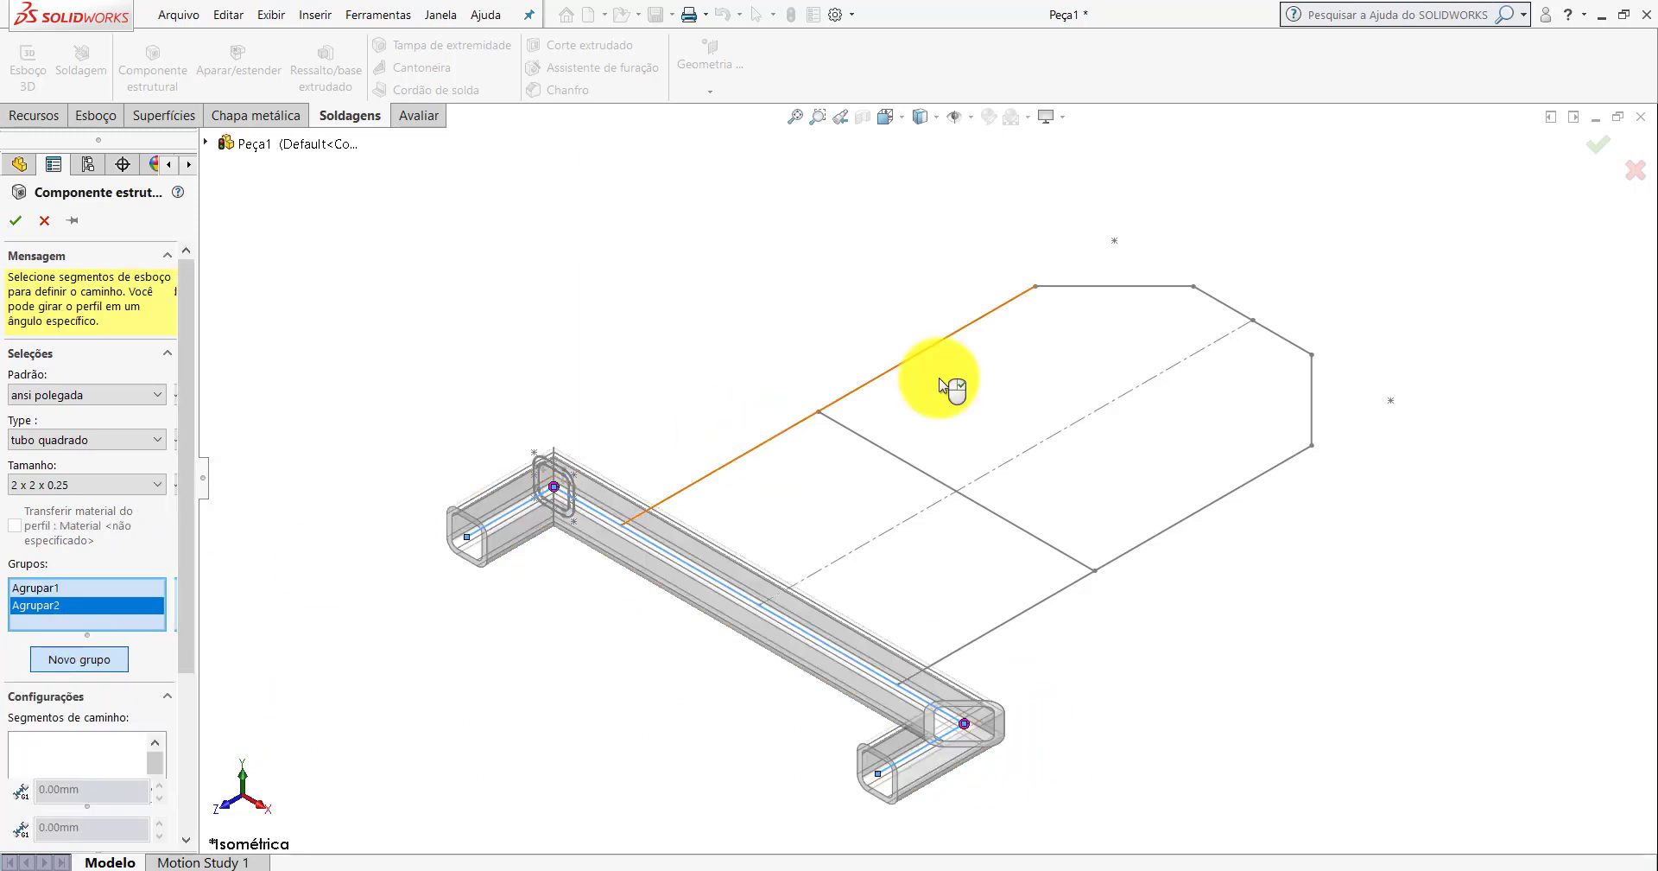
click(1084, 287)
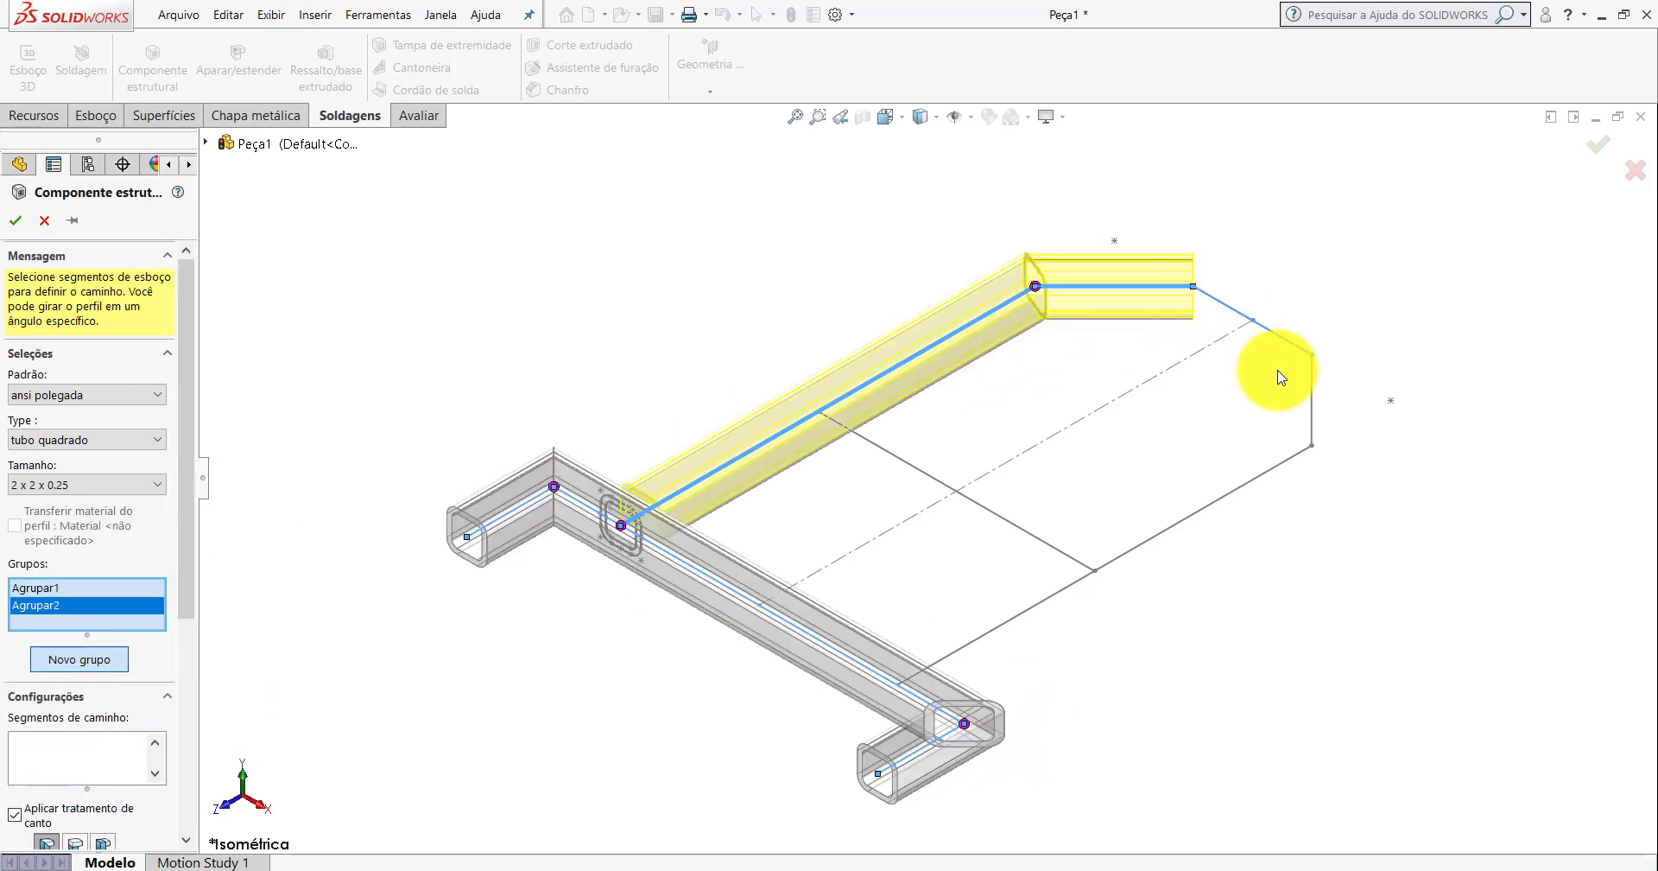
click(1291, 342)
click(1311, 404)
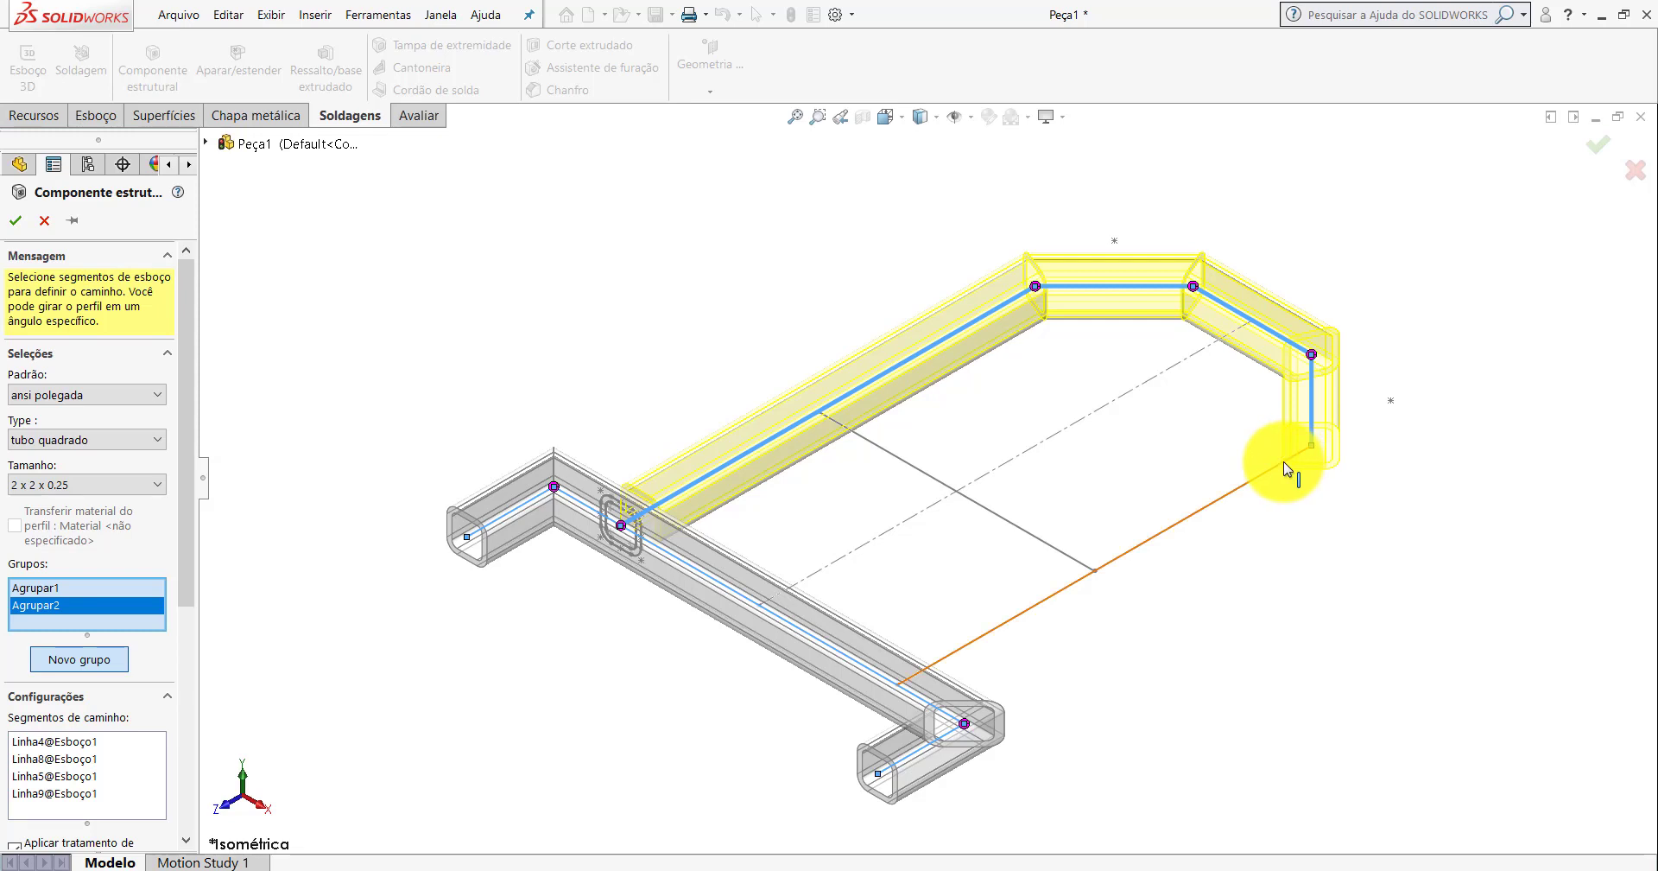
click(1284, 461)
click(94, 660)
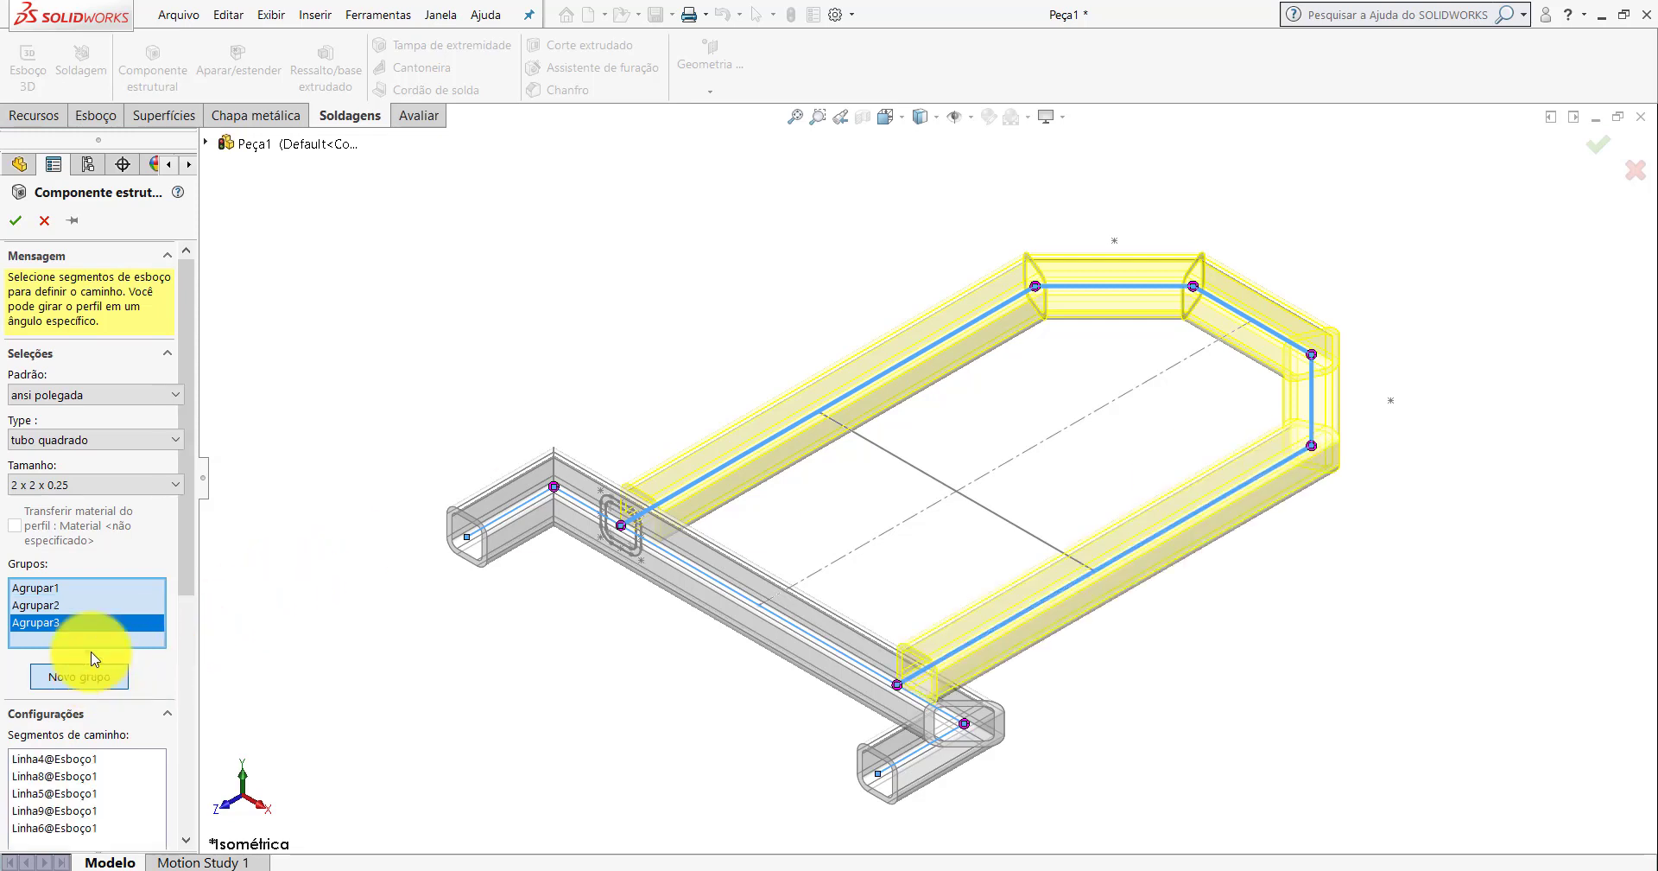
click(892, 454)
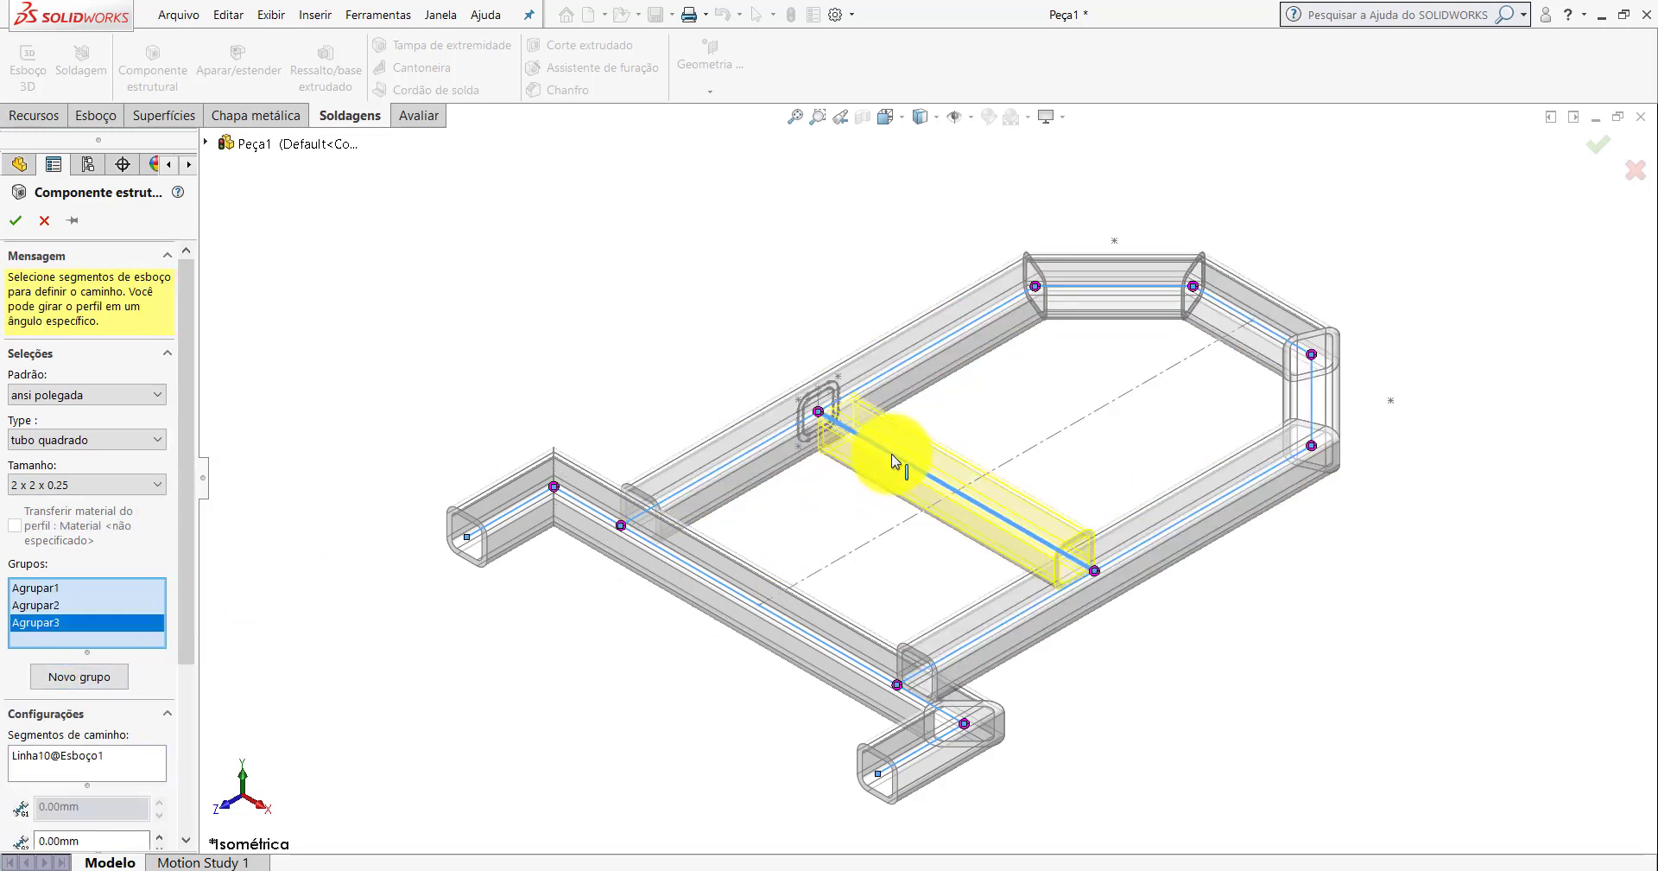
click(16, 220)
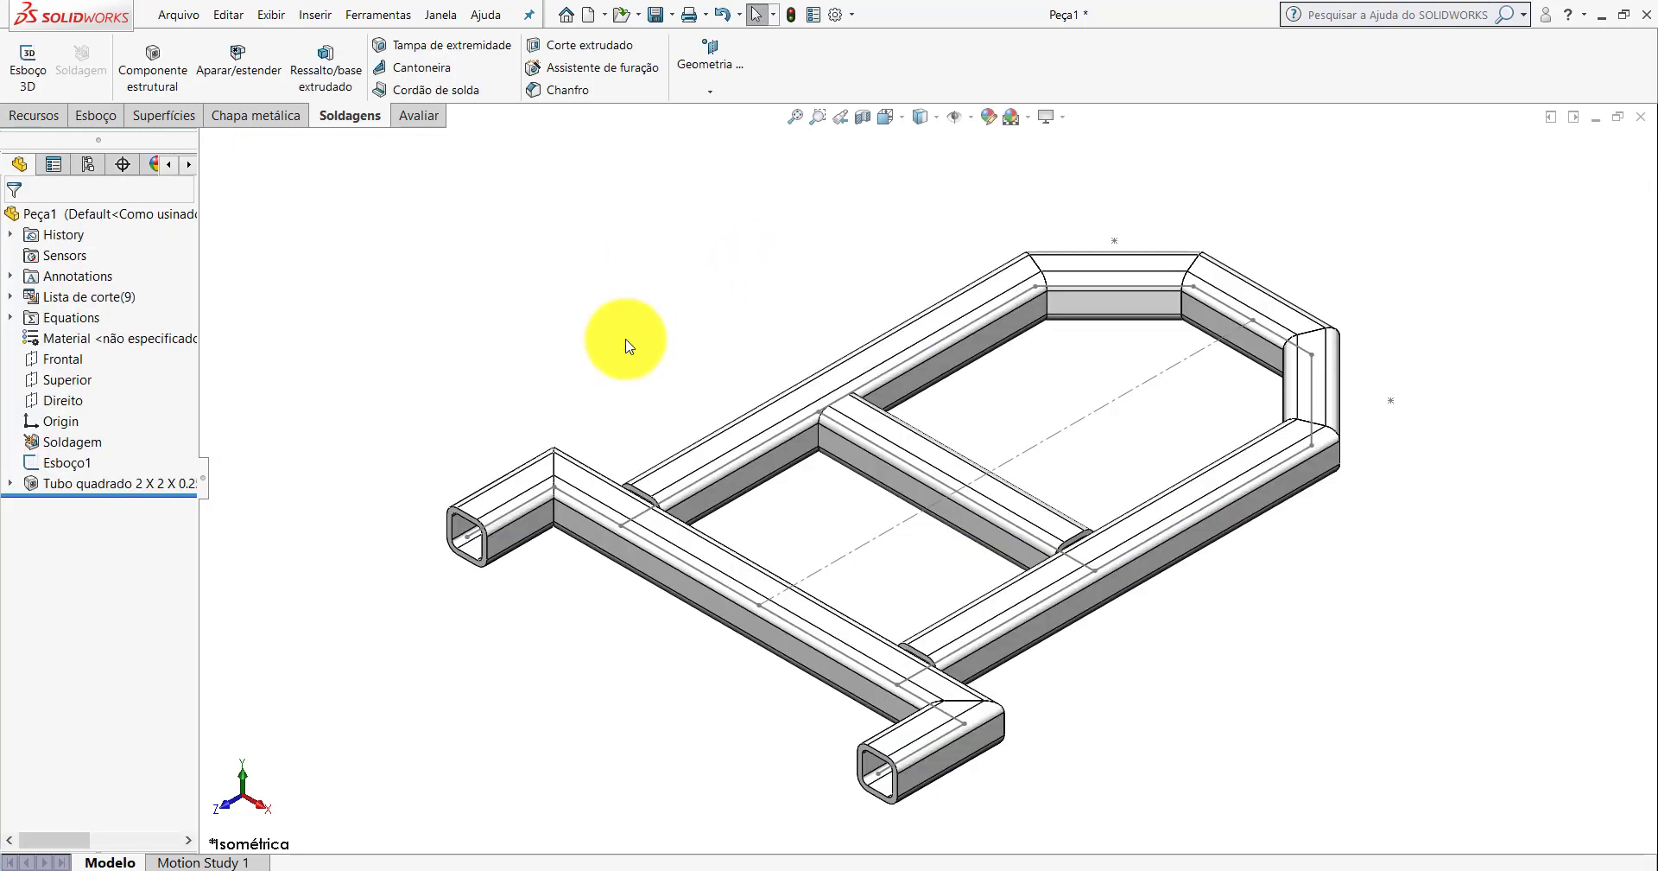
Open the square tube's profile sketch for editing and view it face-on.
click(9, 484)
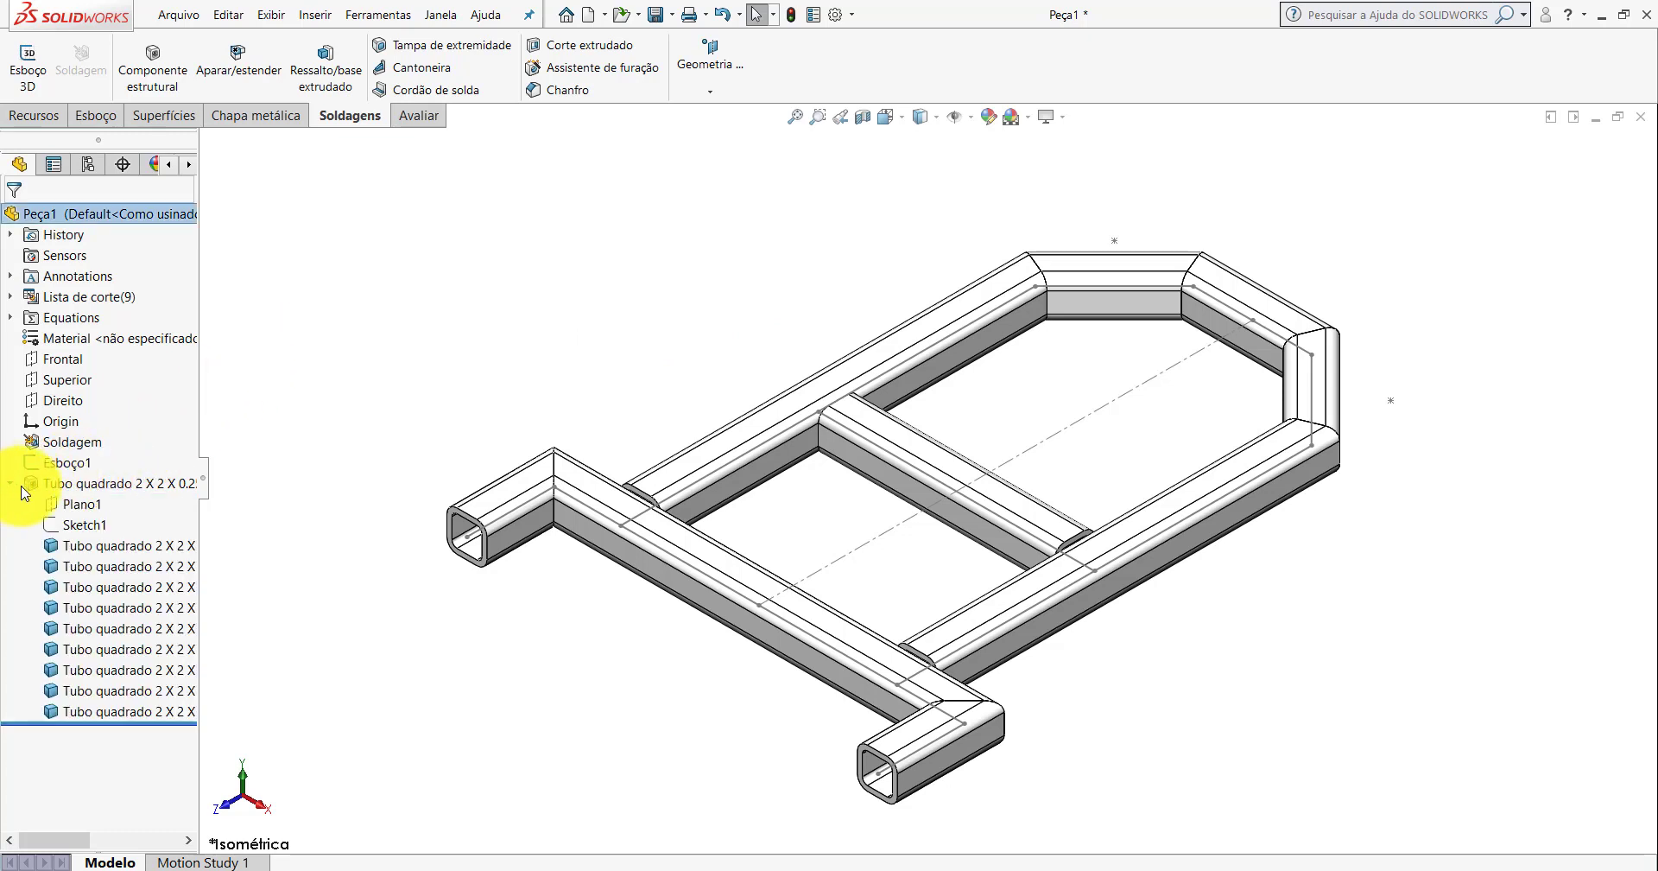
click(77, 525)
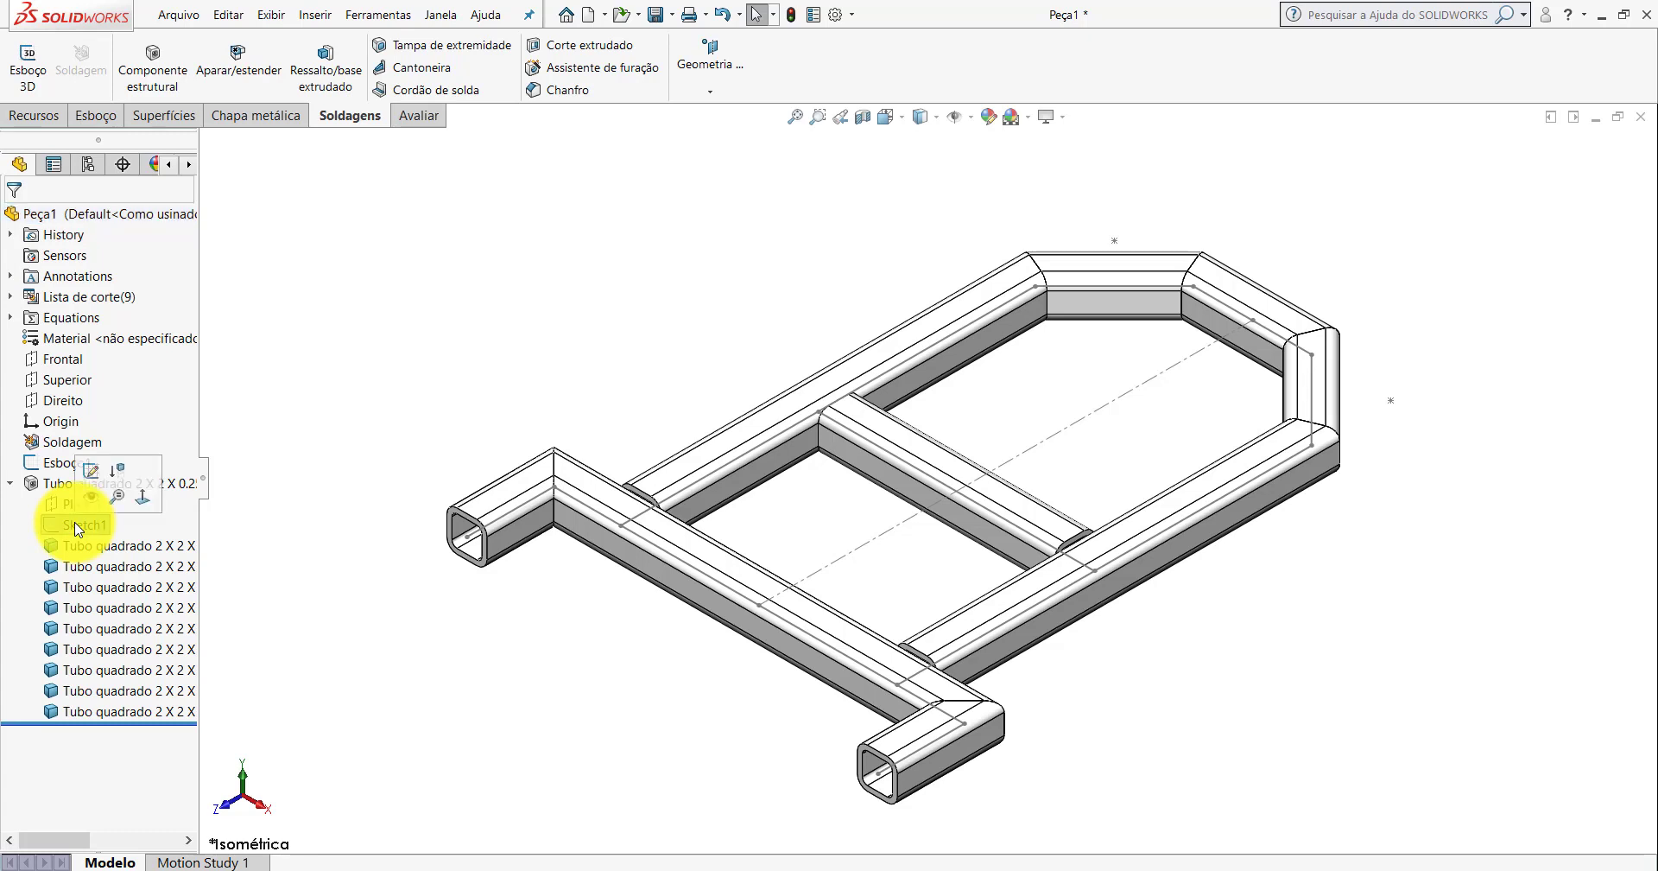
click(93, 473)
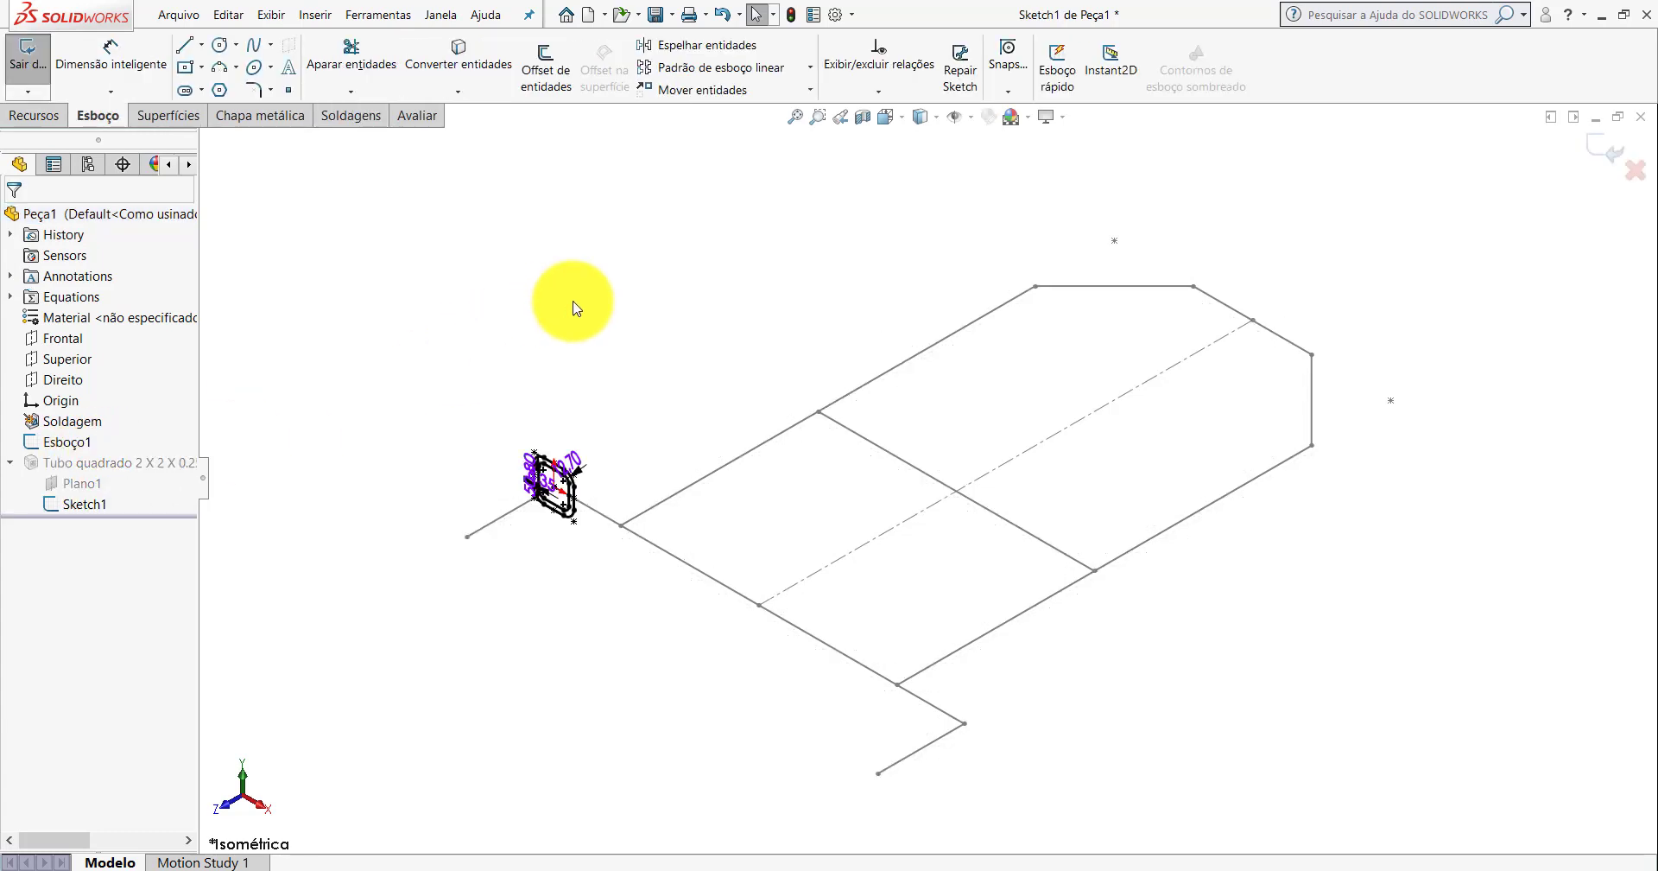
key(space)
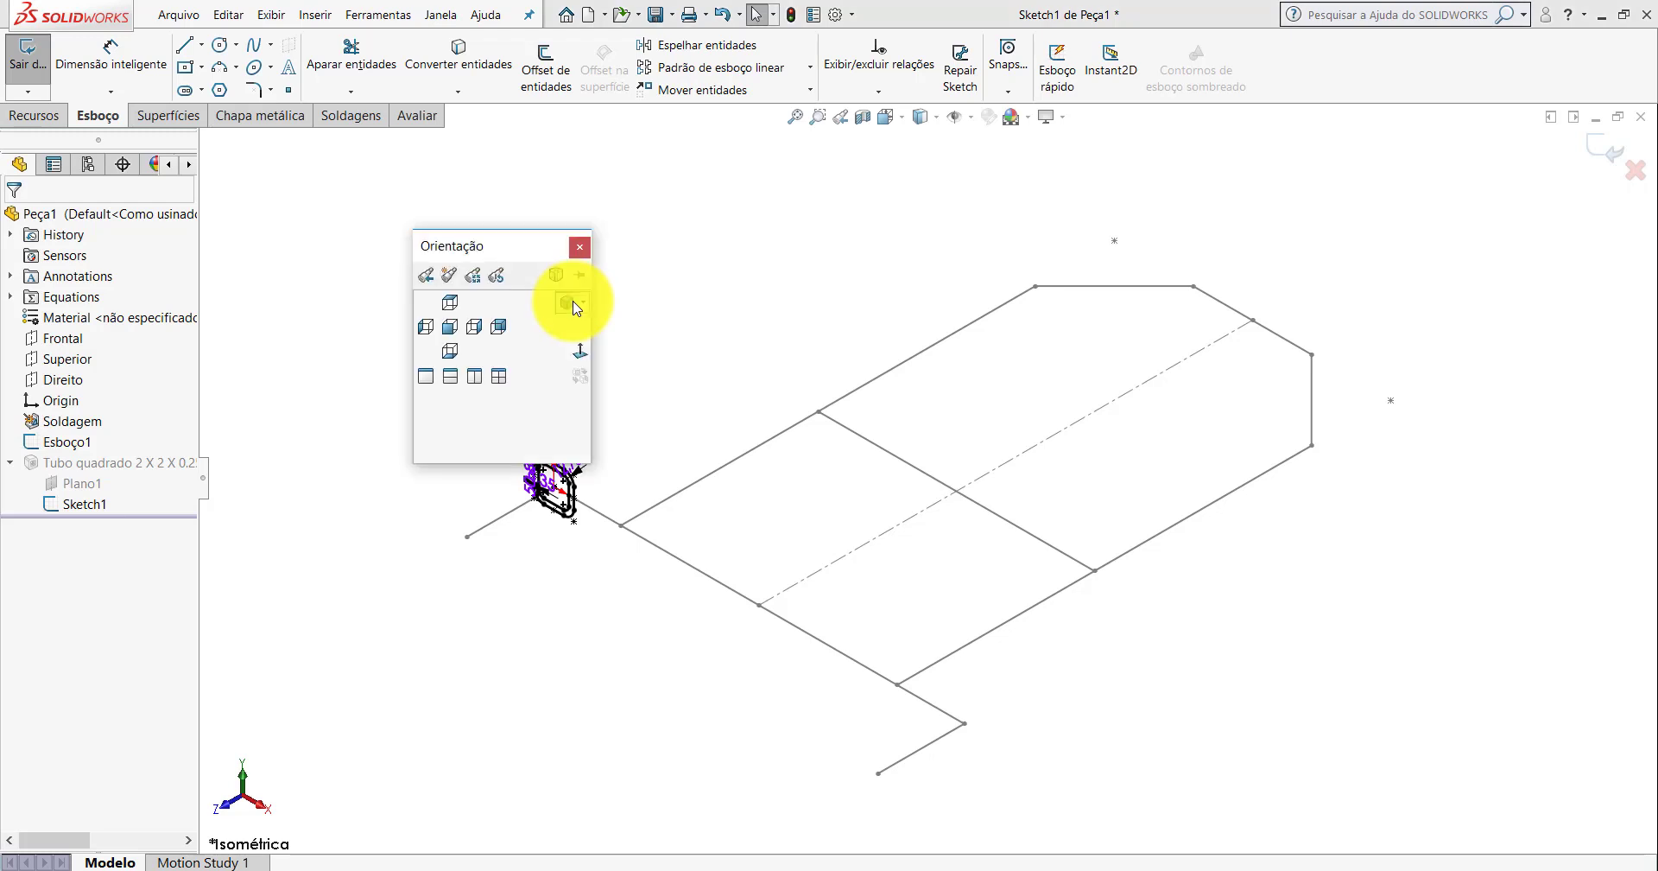
click(580, 354)
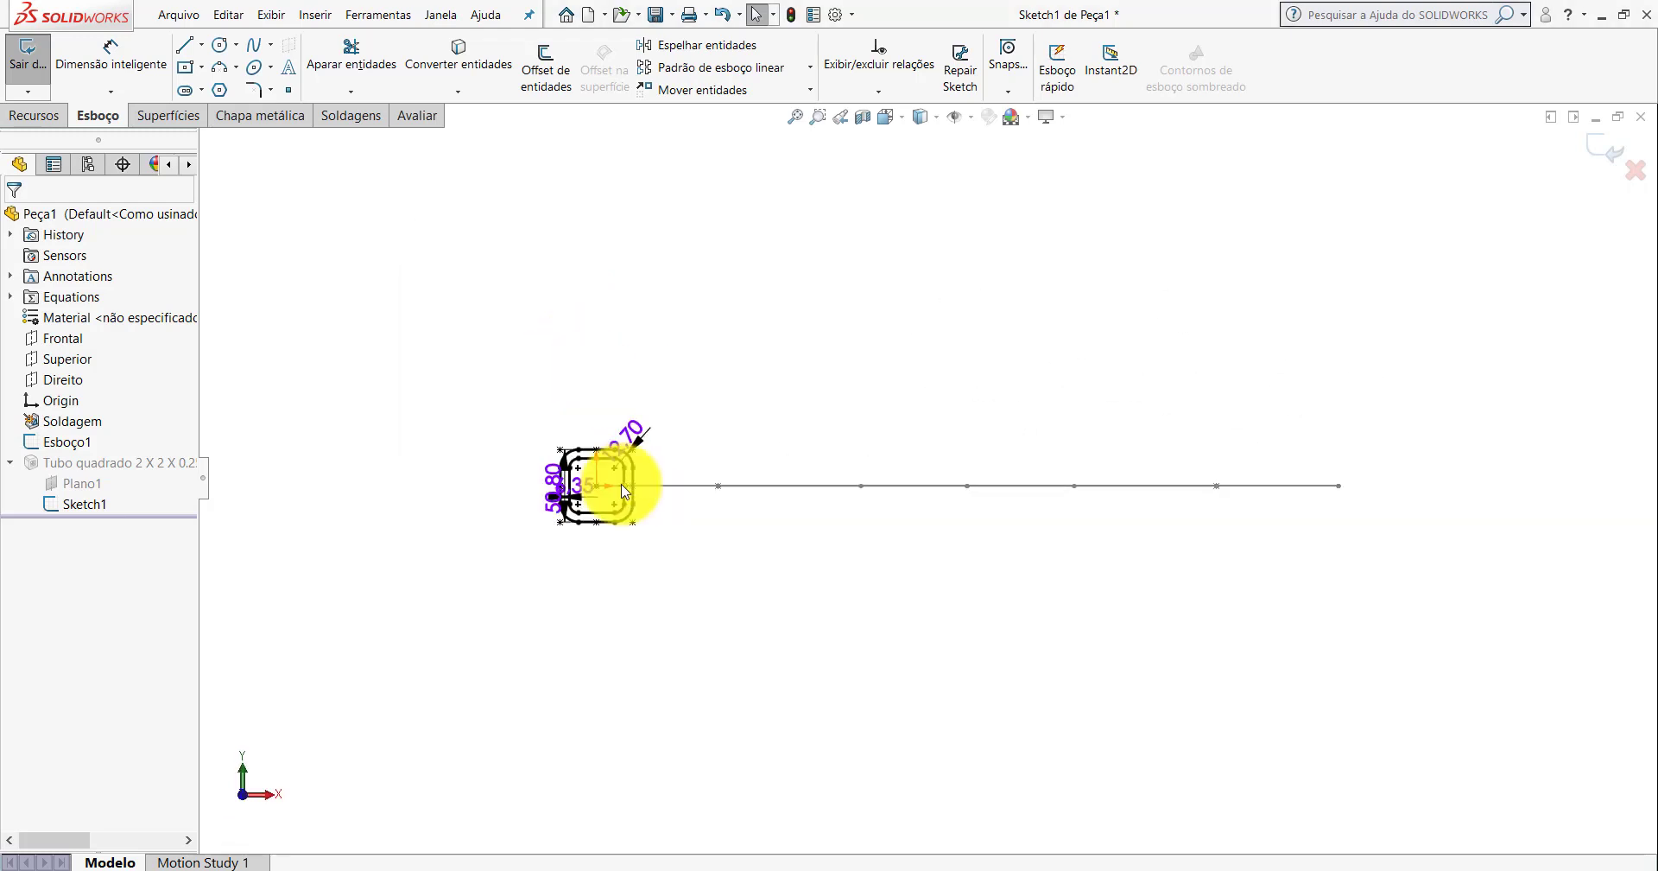
Delete the 50,80 width, 12,70 radius and 6,35 thickness dimensions.
drag(650, 529, 495, 557)
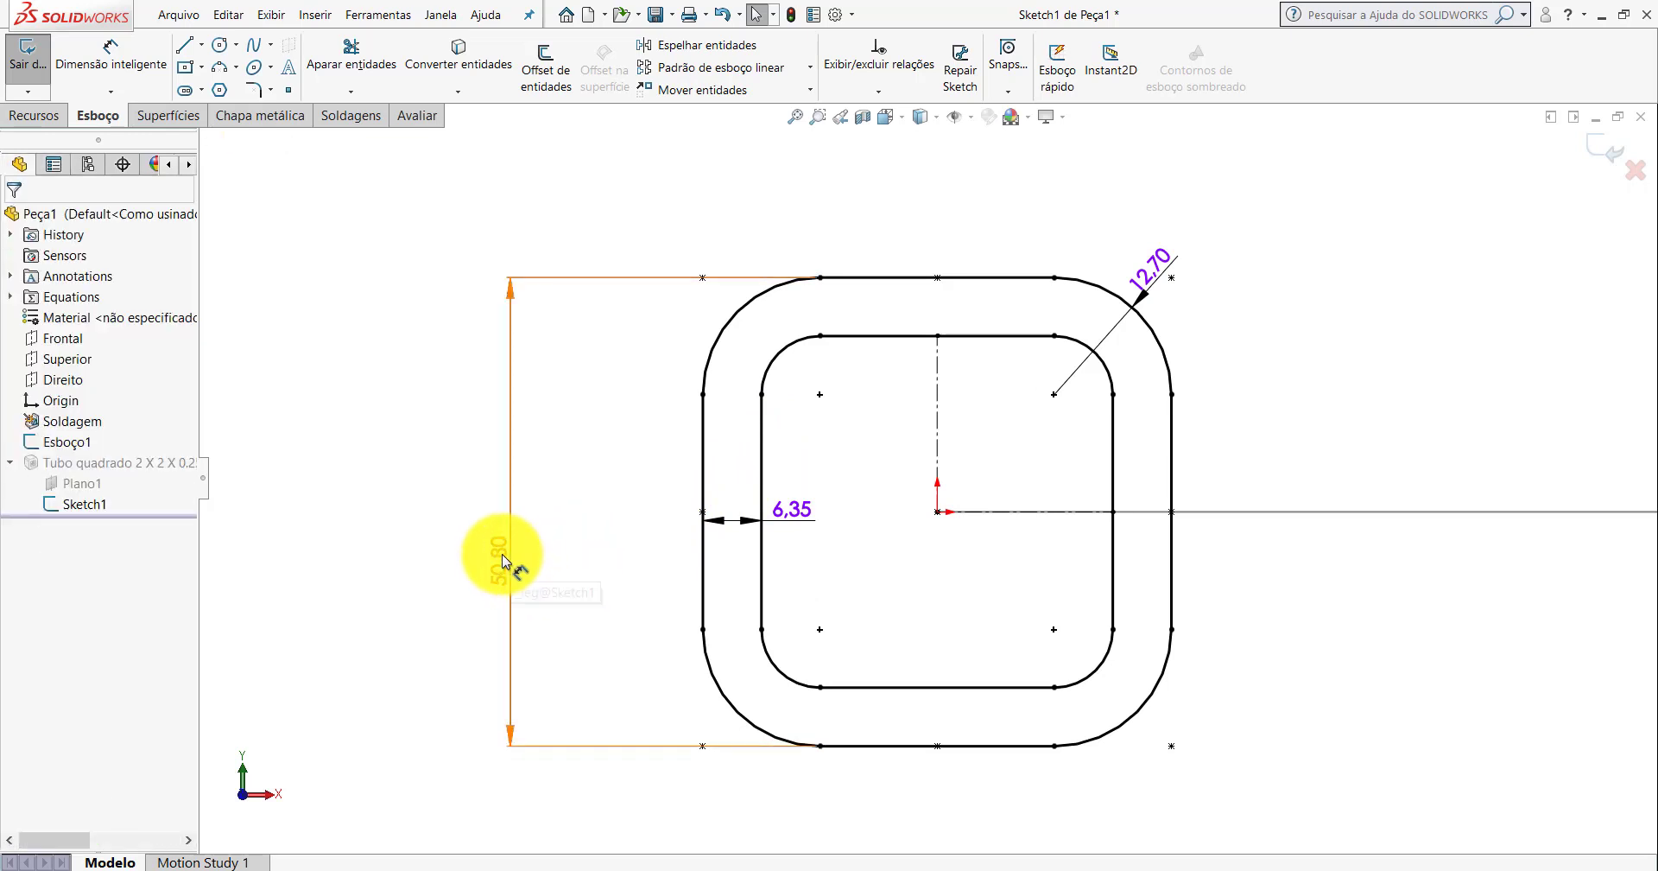
right_click(501, 553)
click(559, 703)
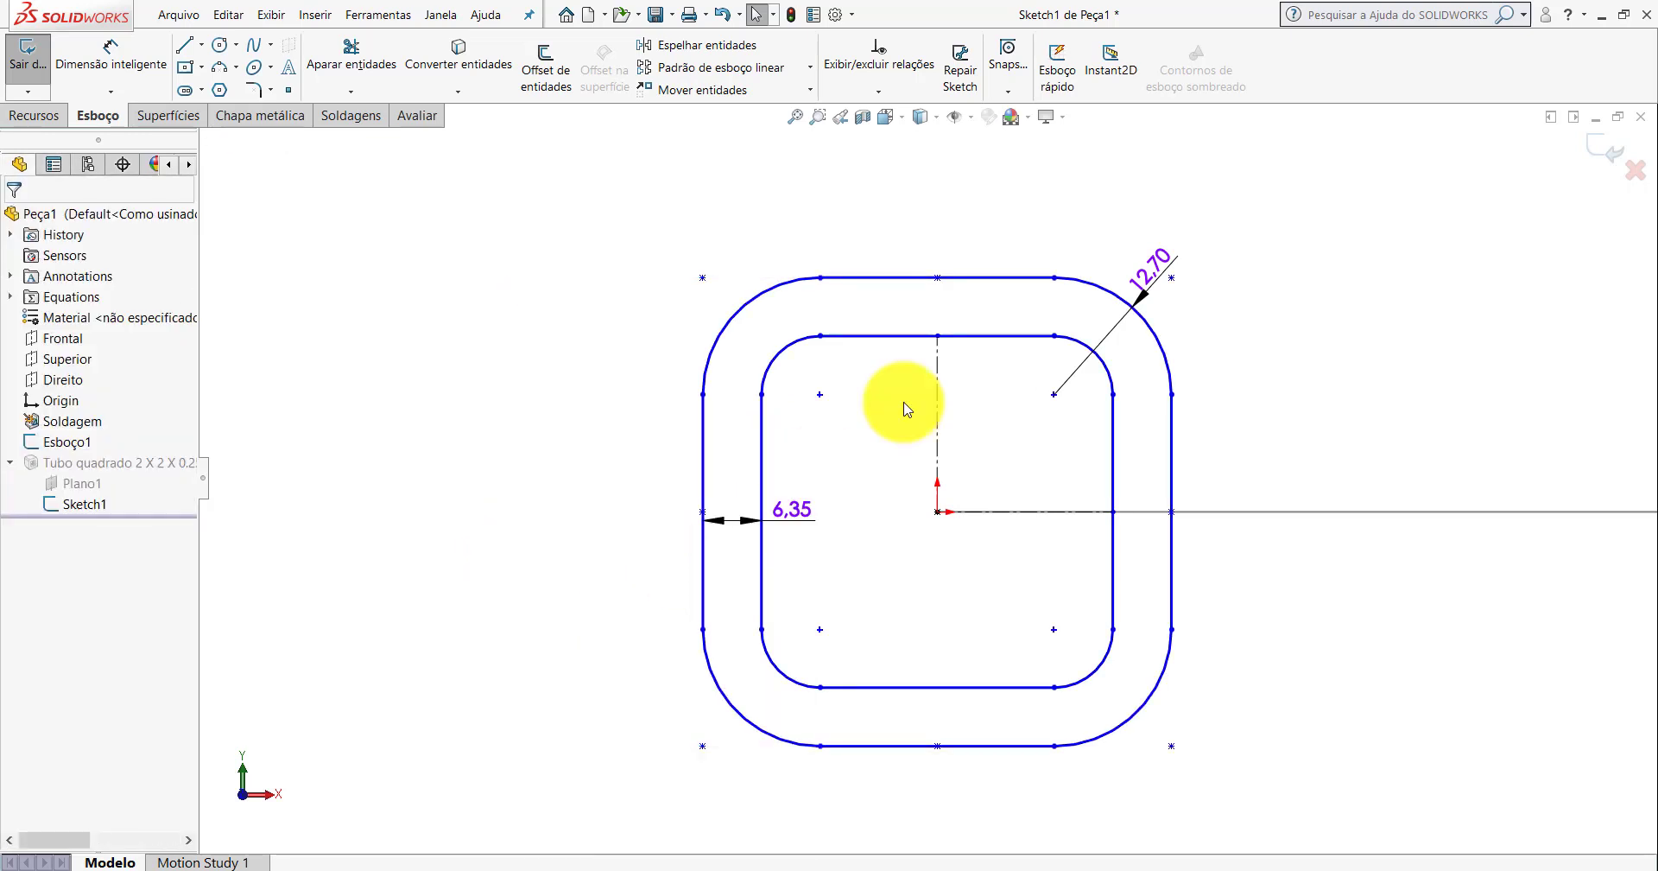
right_click(1155, 268)
click(1209, 494)
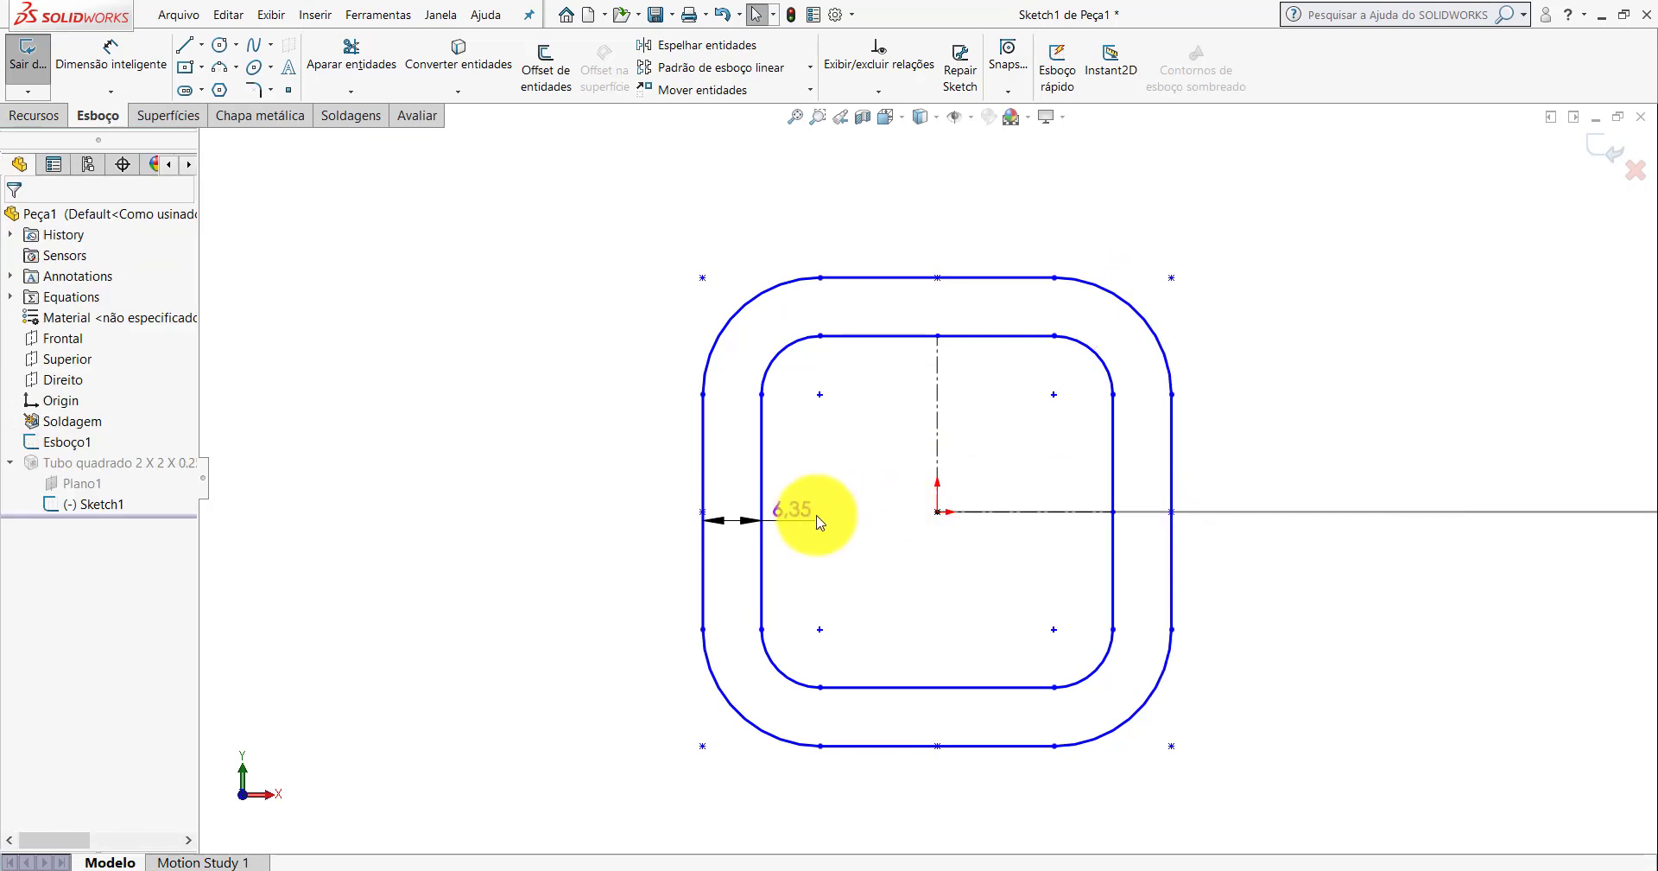
right_click(796, 510)
click(816, 702)
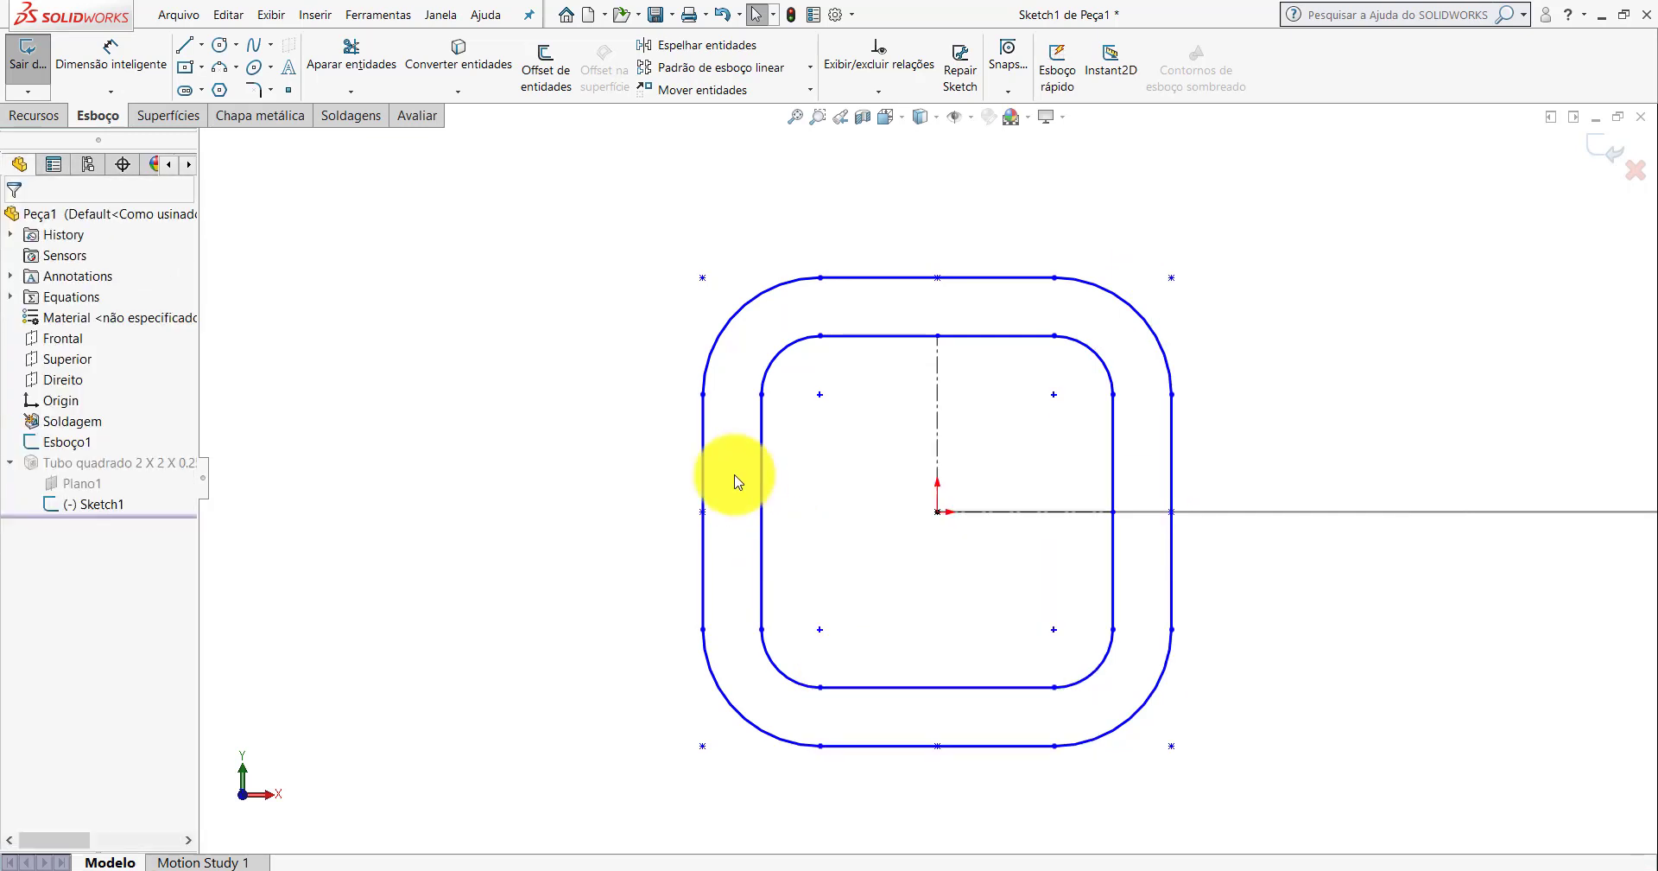
Delete the four inner corner arcs of the tube profile.
click(792, 347)
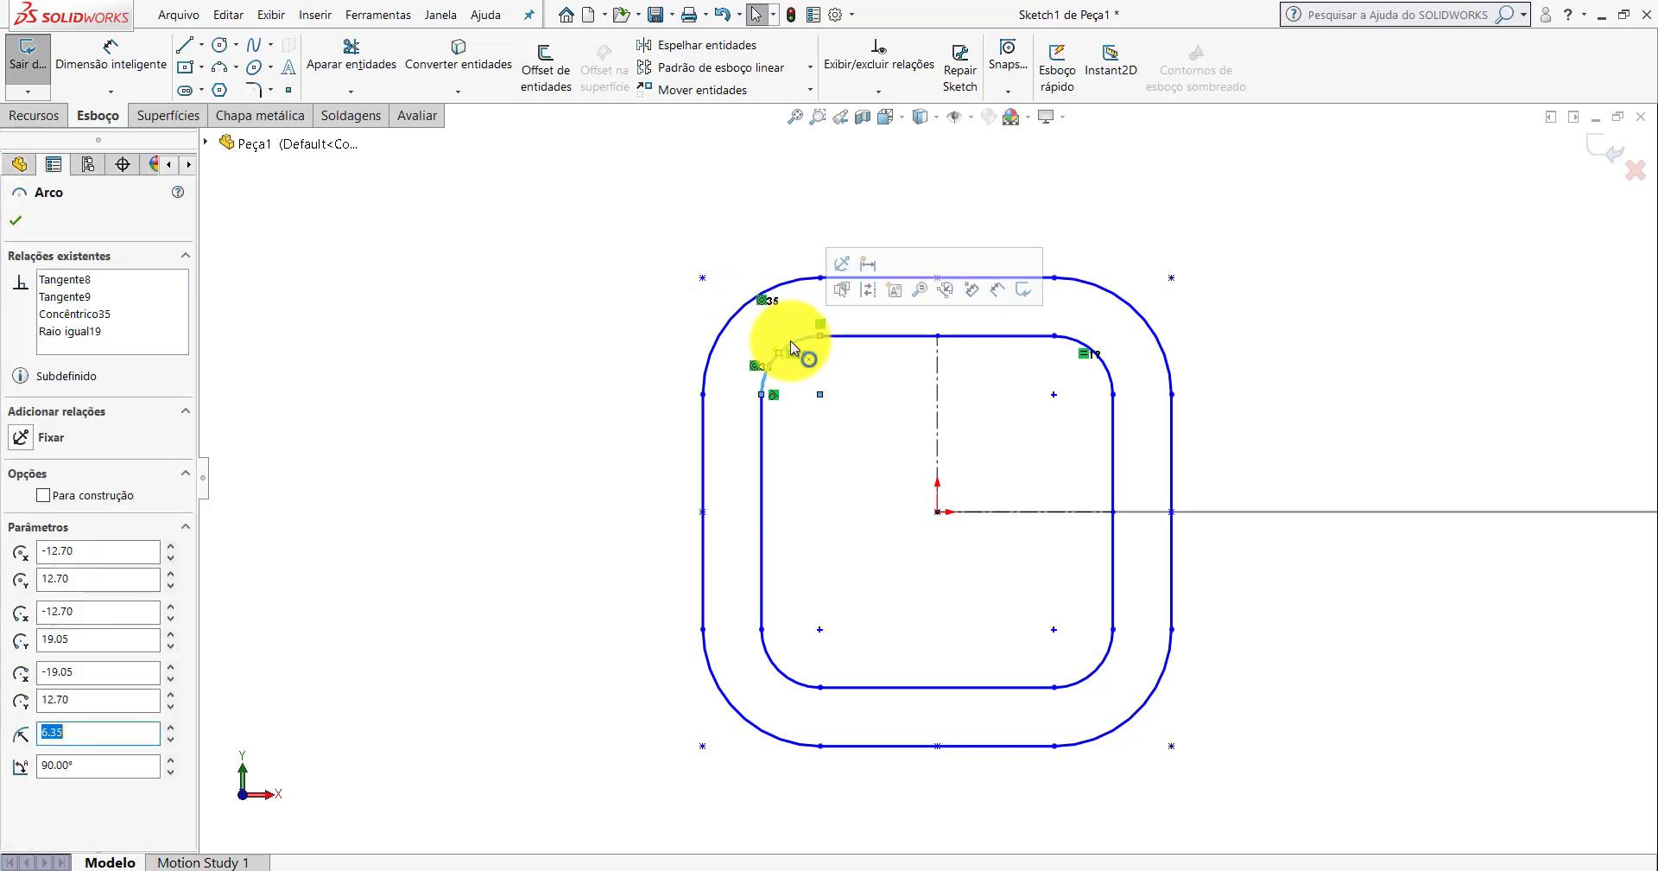
key(Delete)
click(1095, 351)
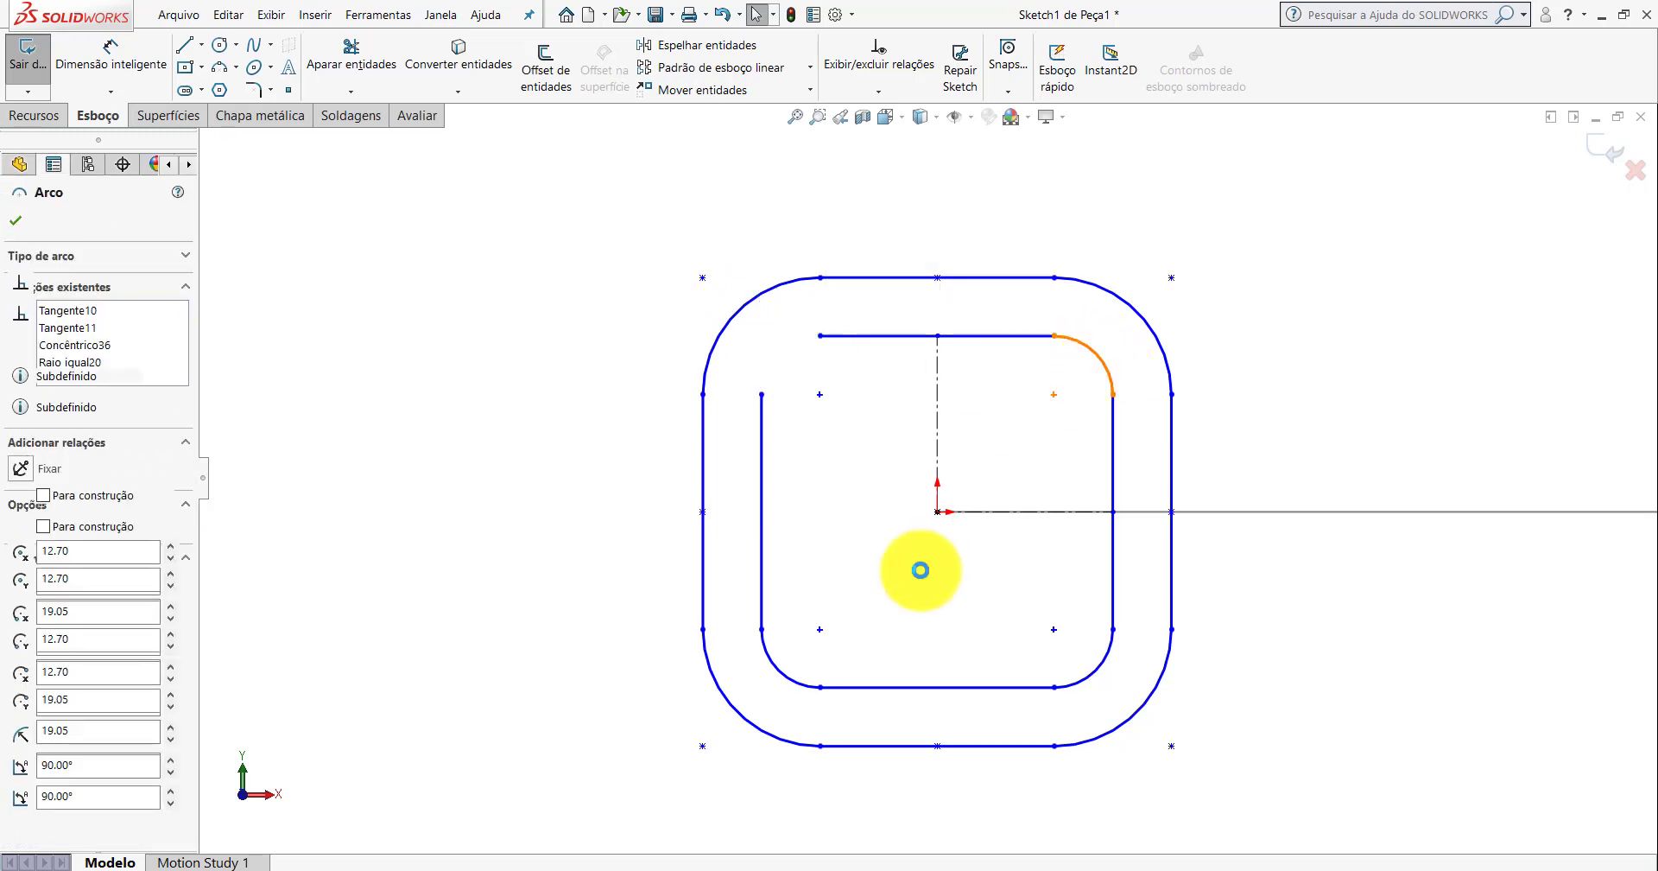
key(Delete)
click(781, 672)
key(Delete)
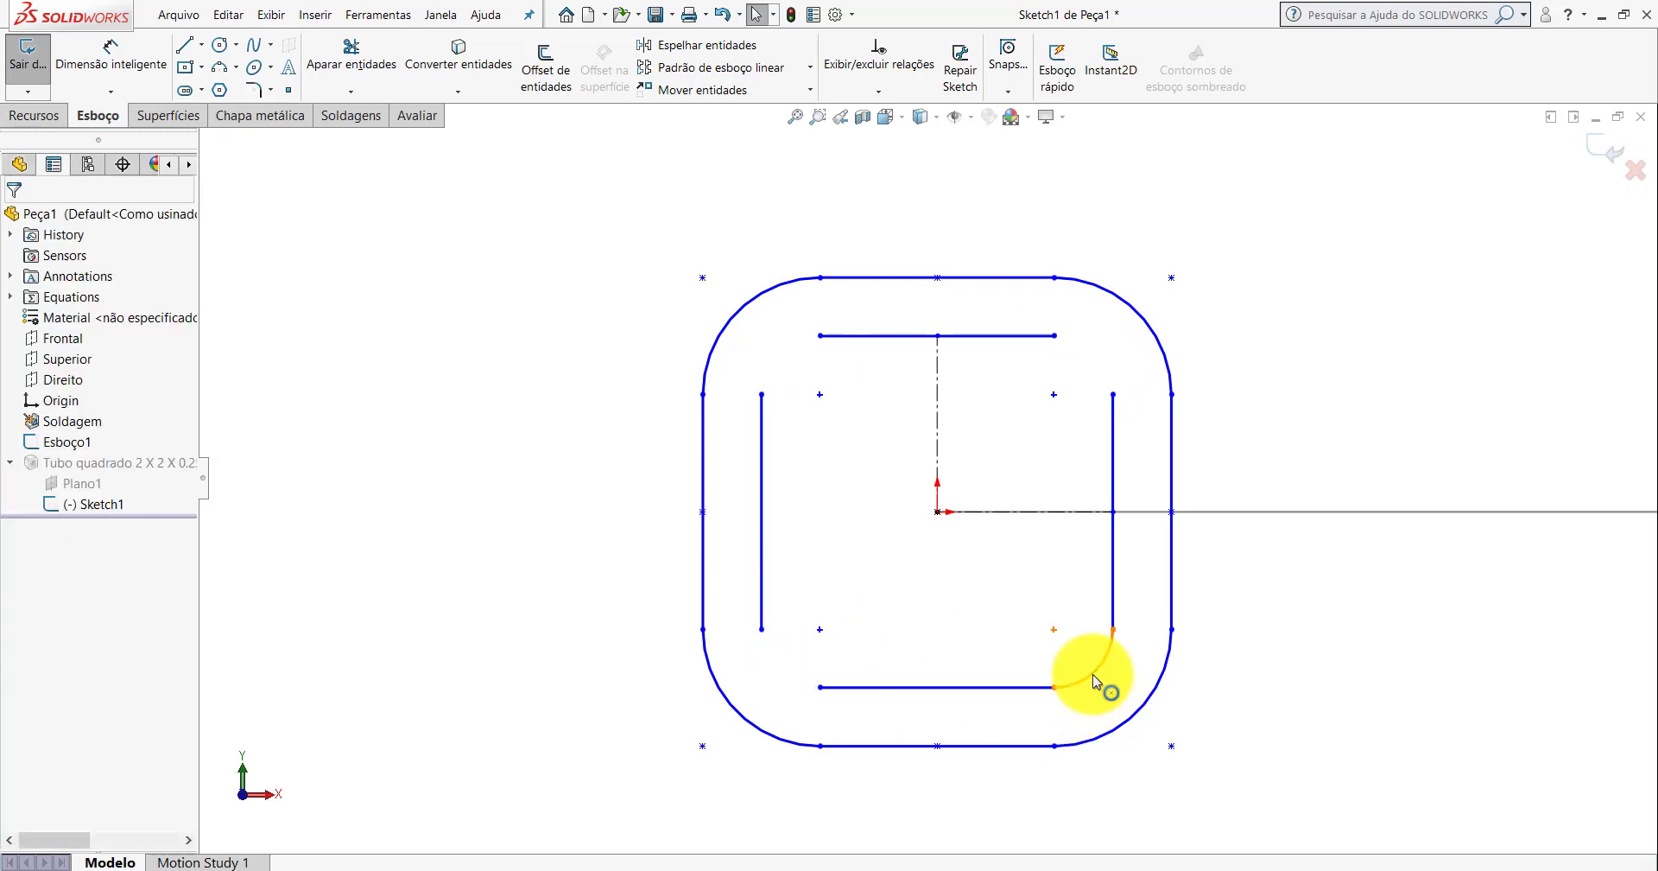
click(1094, 677)
key(Delete)
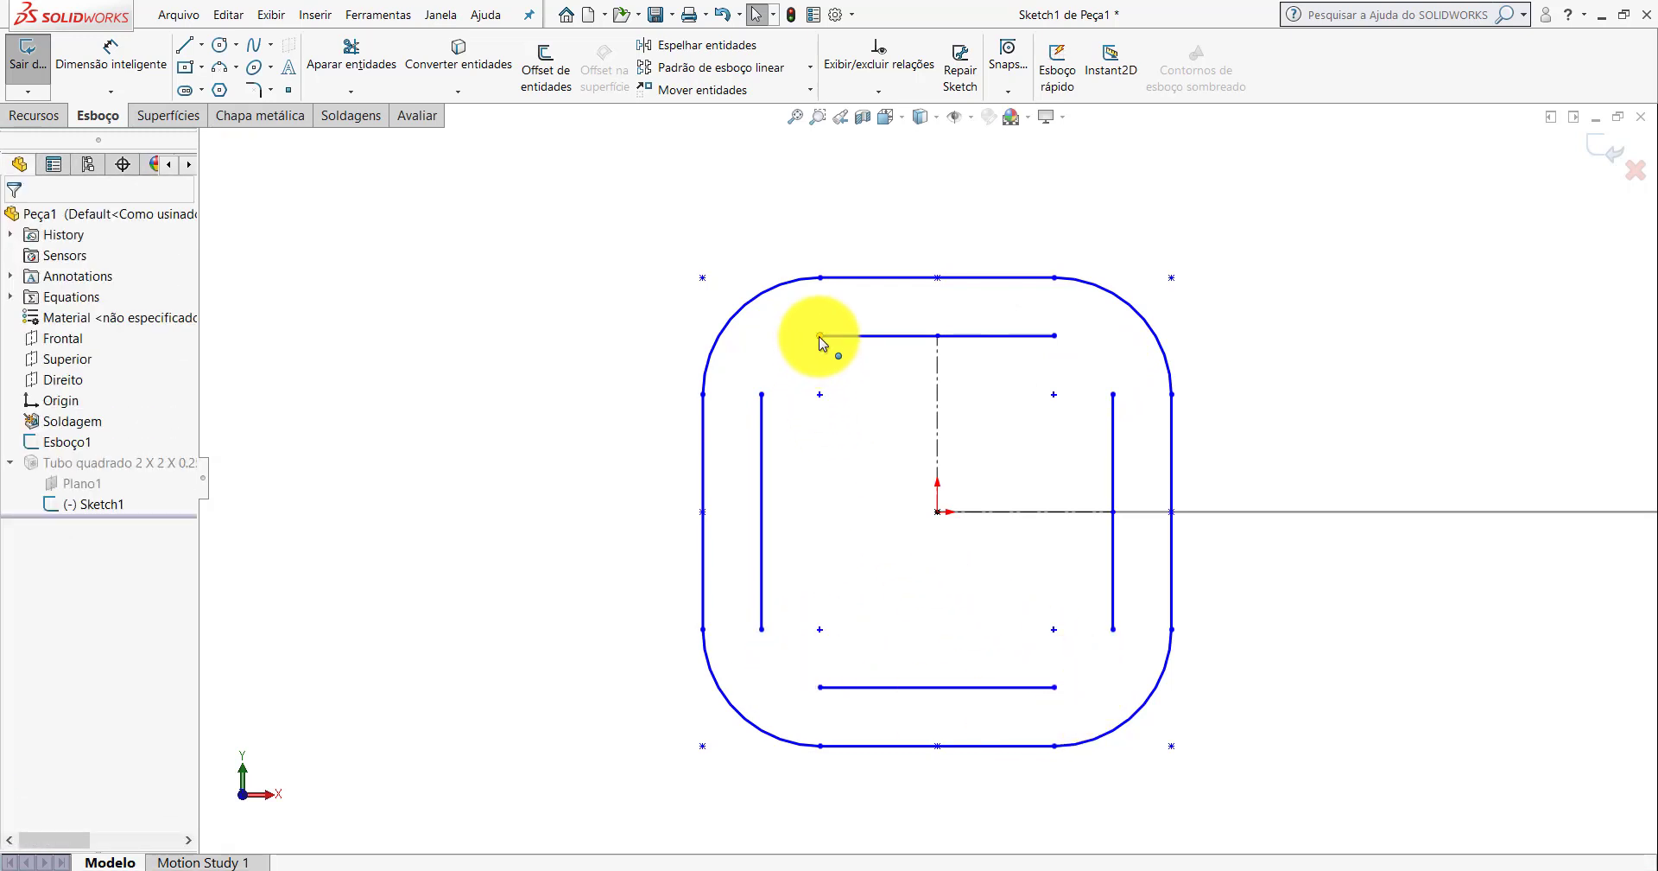
Extend the inner top, right and bottom lines so they meet at square corners.
click(819, 338)
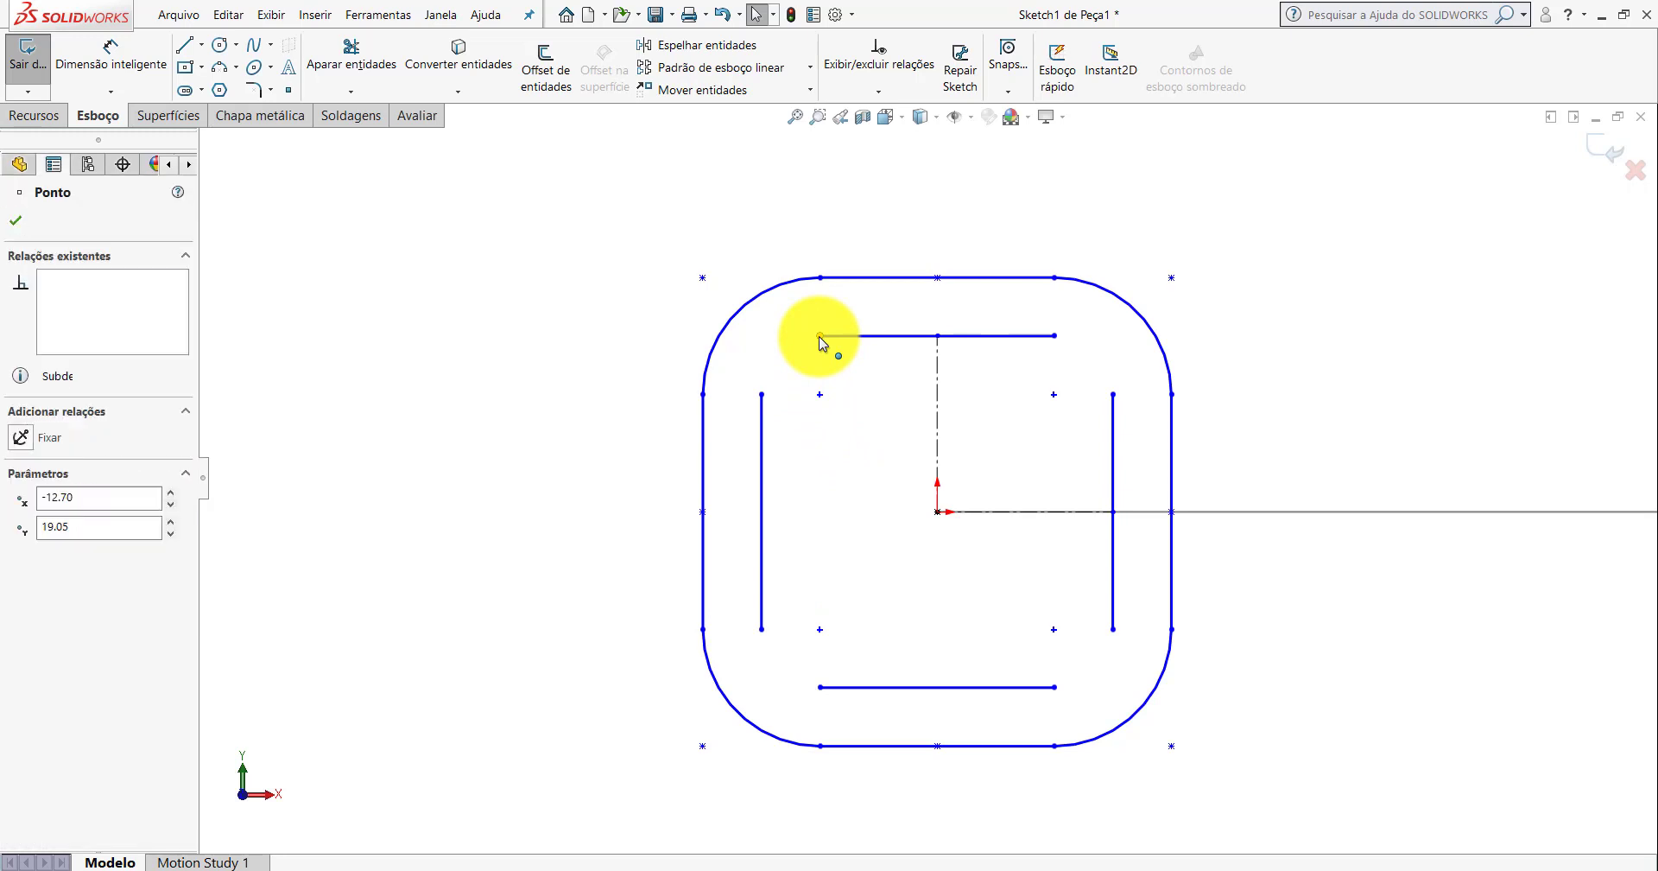
mouse_move(812, 345)
mouse_down()
mouse_move(761, 341)
mouse_move(764, 358)
mouse_up()
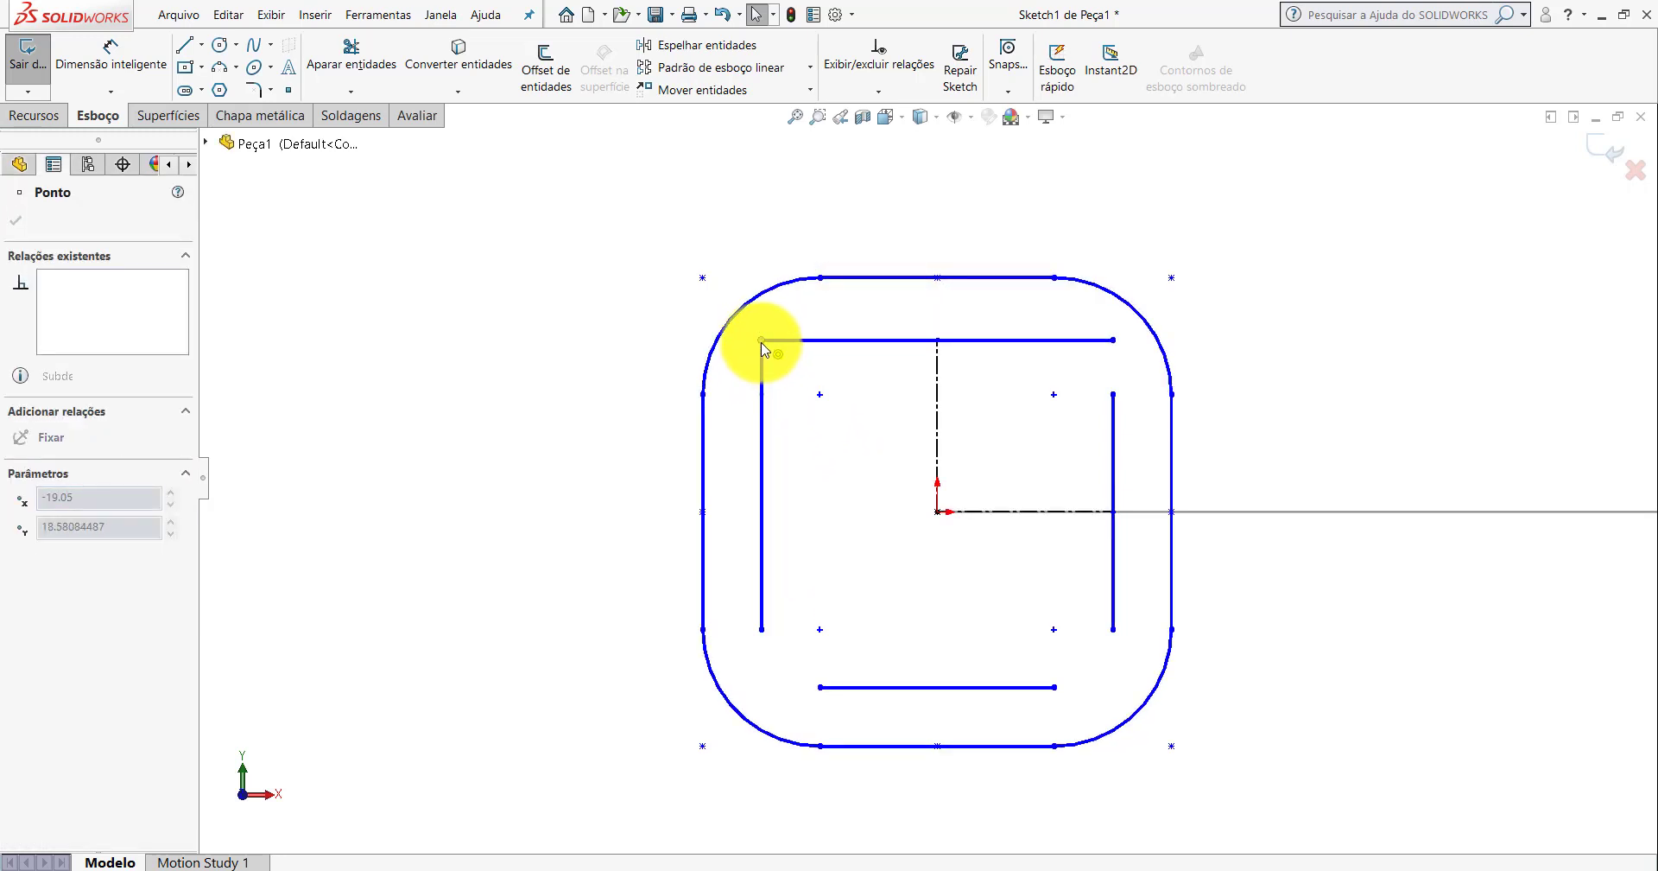
drag(1114, 394, 1116, 344)
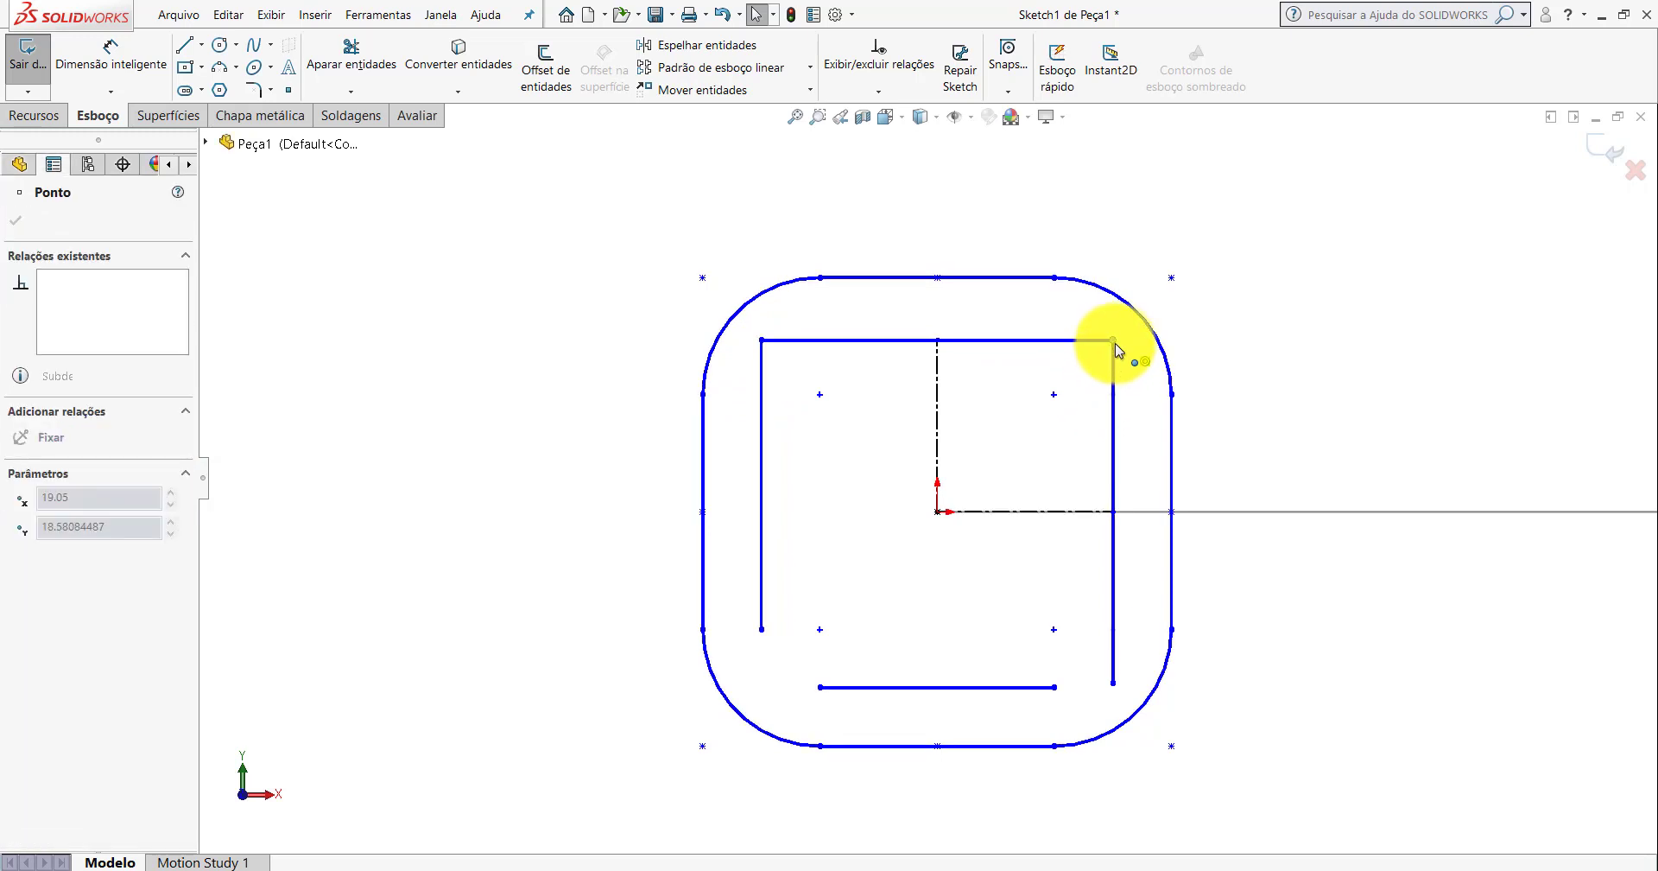
drag(1073, 693, 1113, 695)
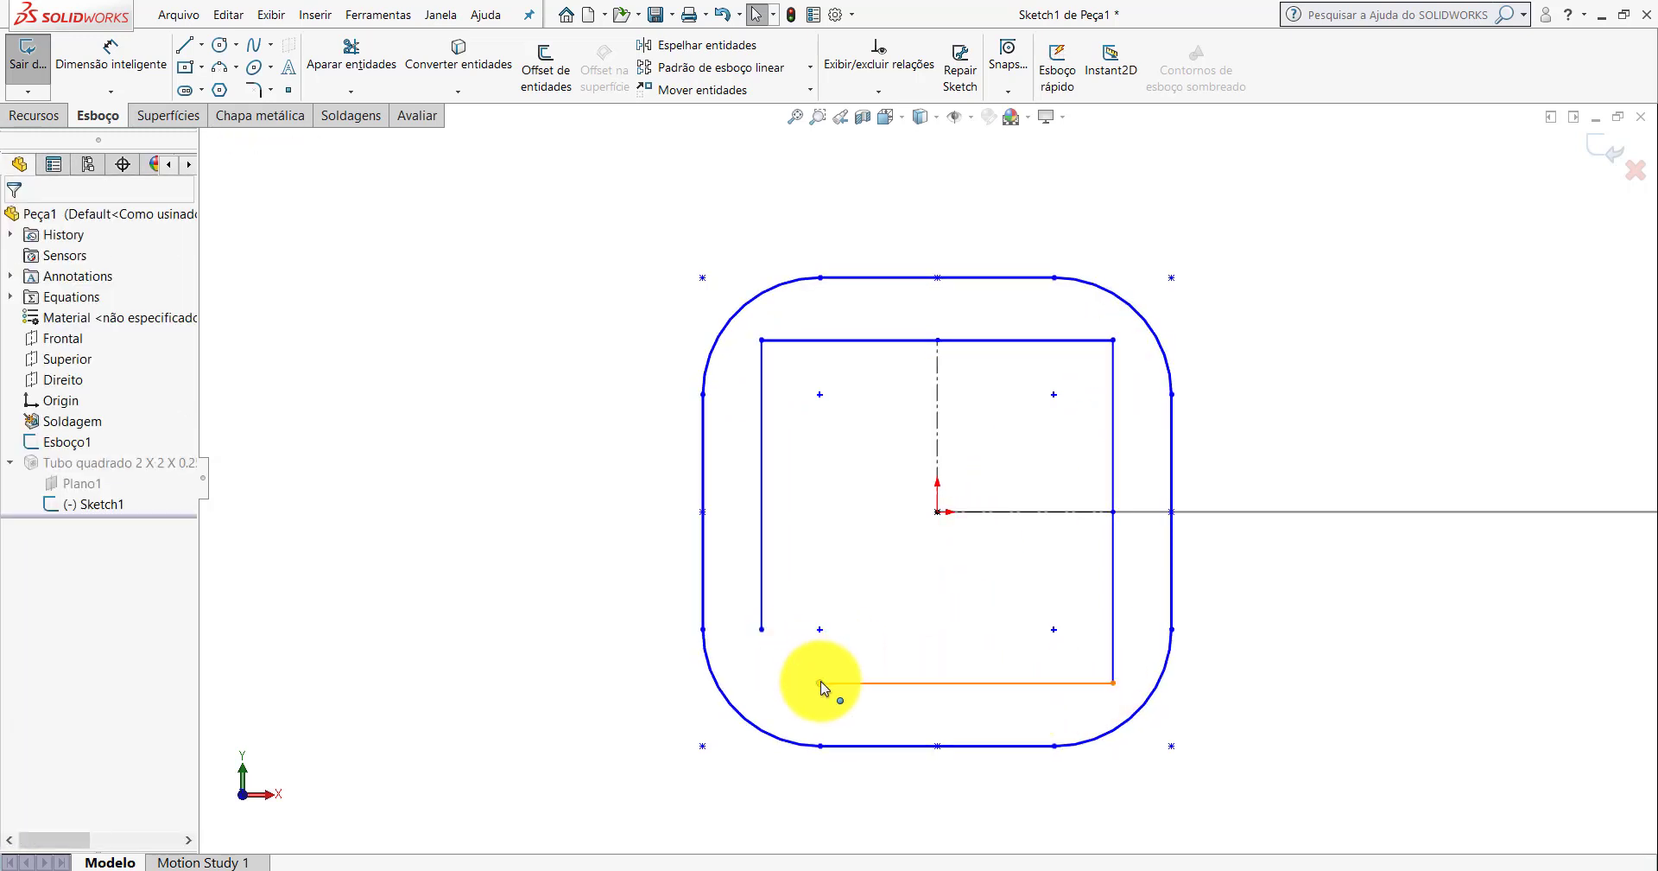
drag(821, 683, 763, 674)
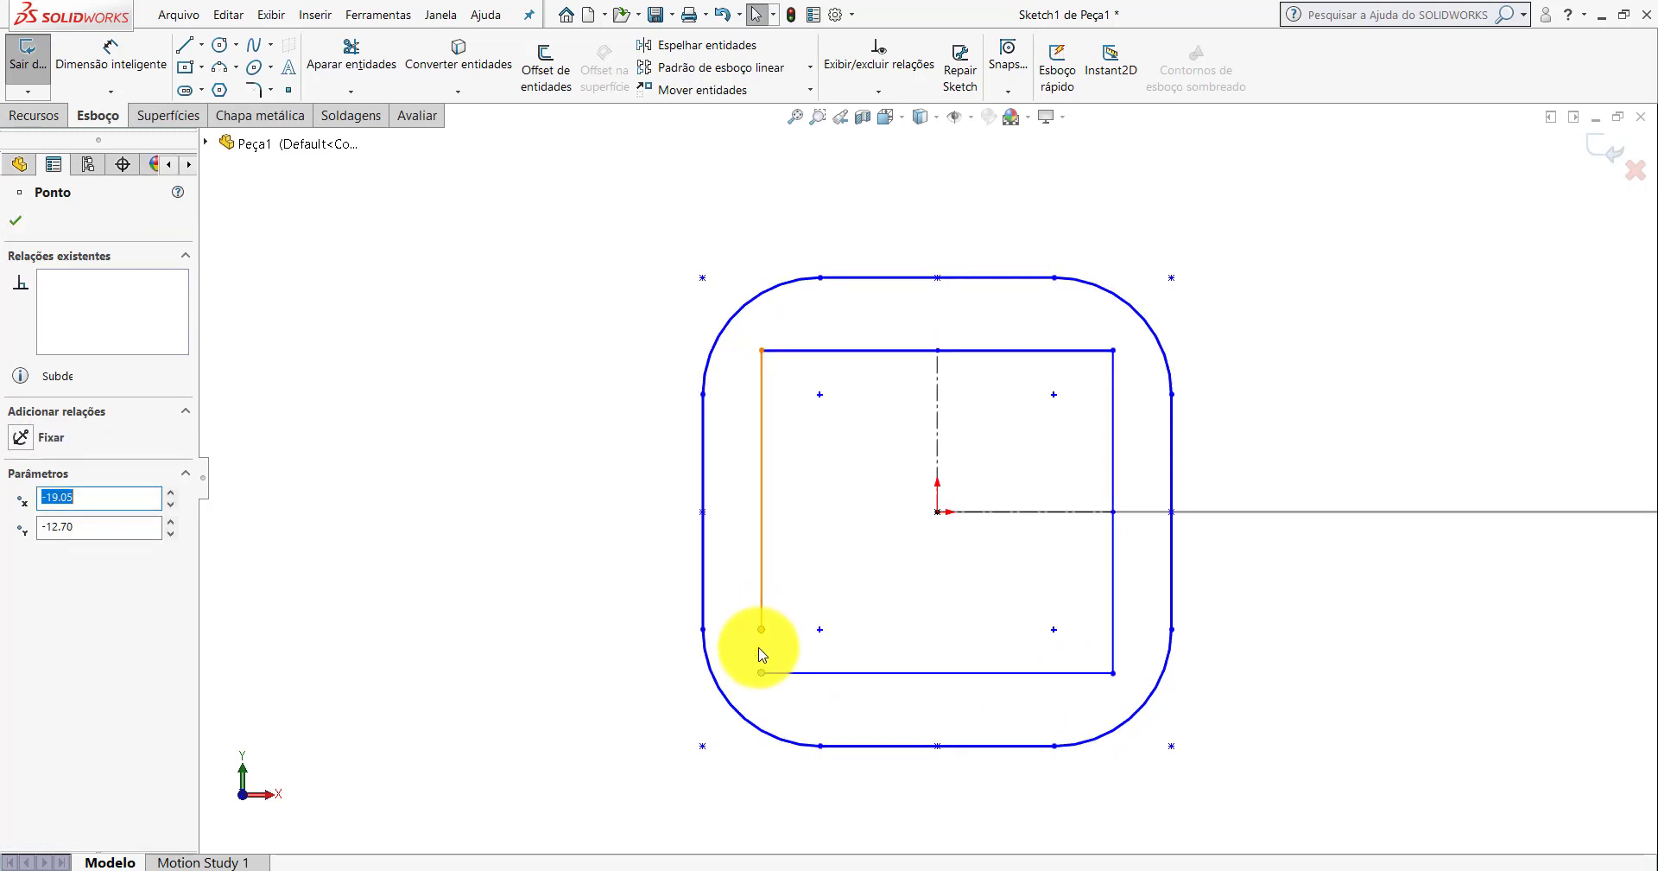
key(Escape)
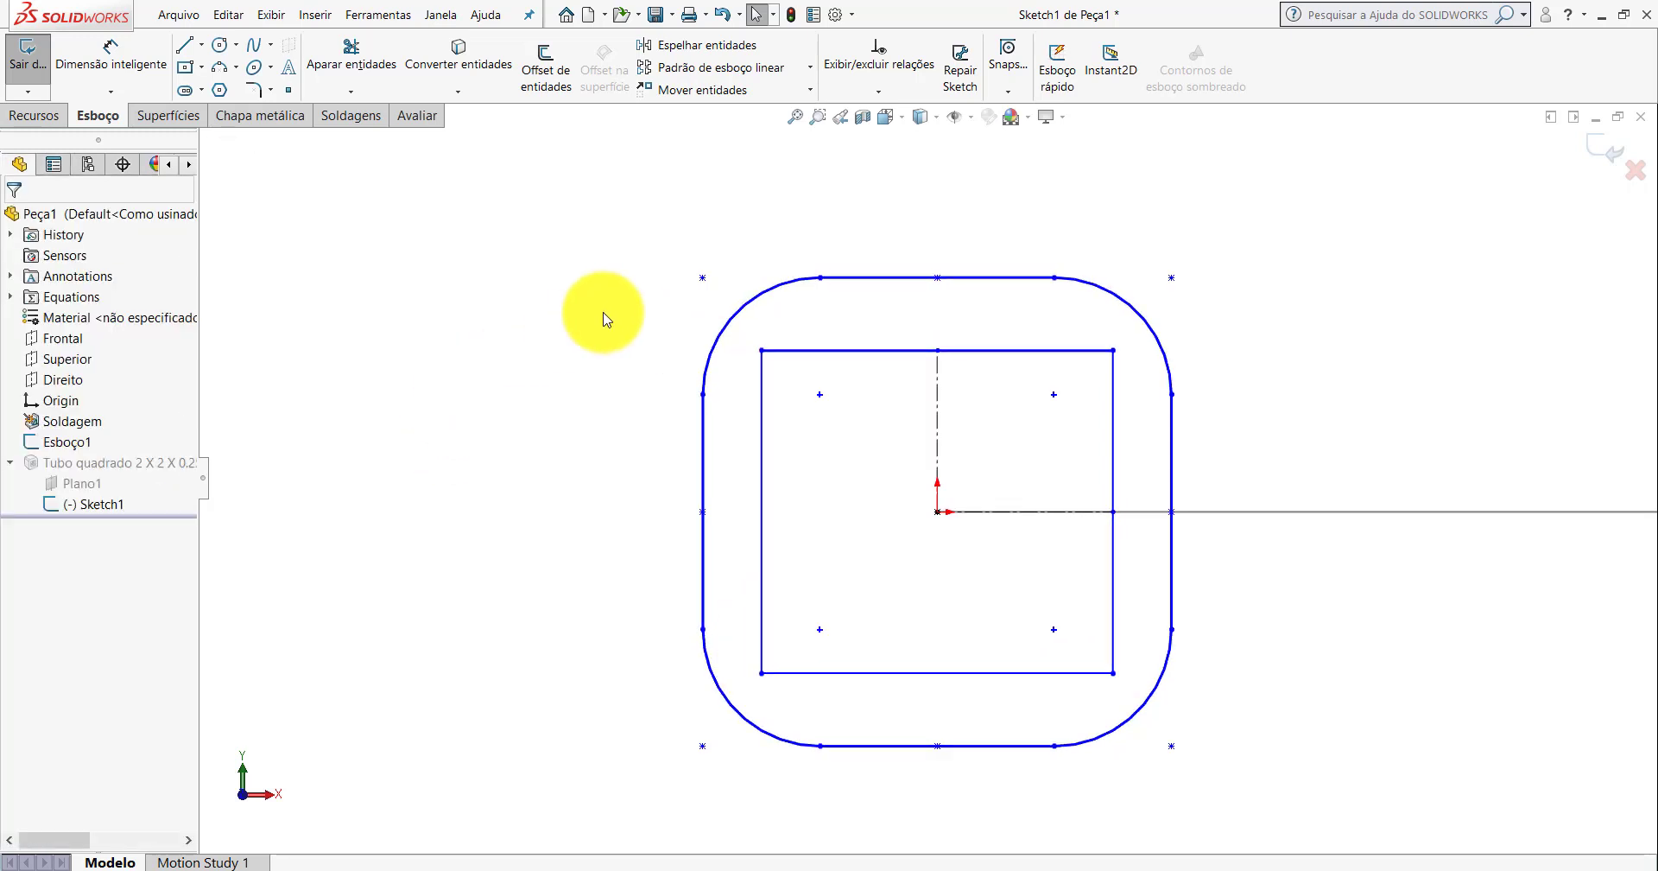
Dimension the profile height to 50 mm and the top-right corner radius to 2 mm.
click(73, 62)
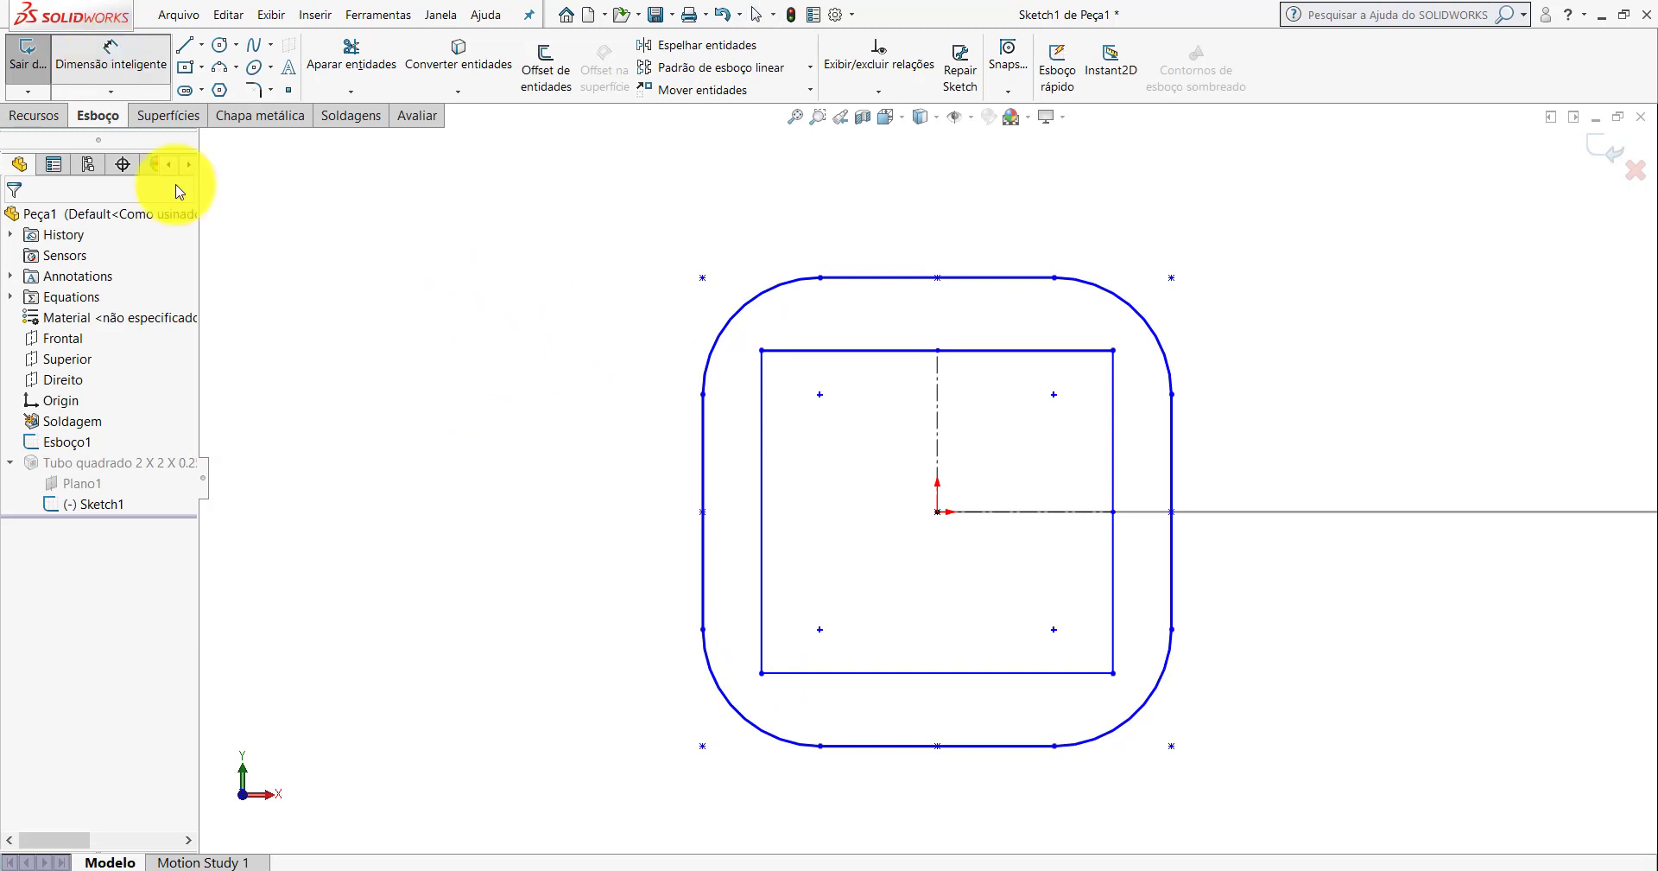
click(849, 278)
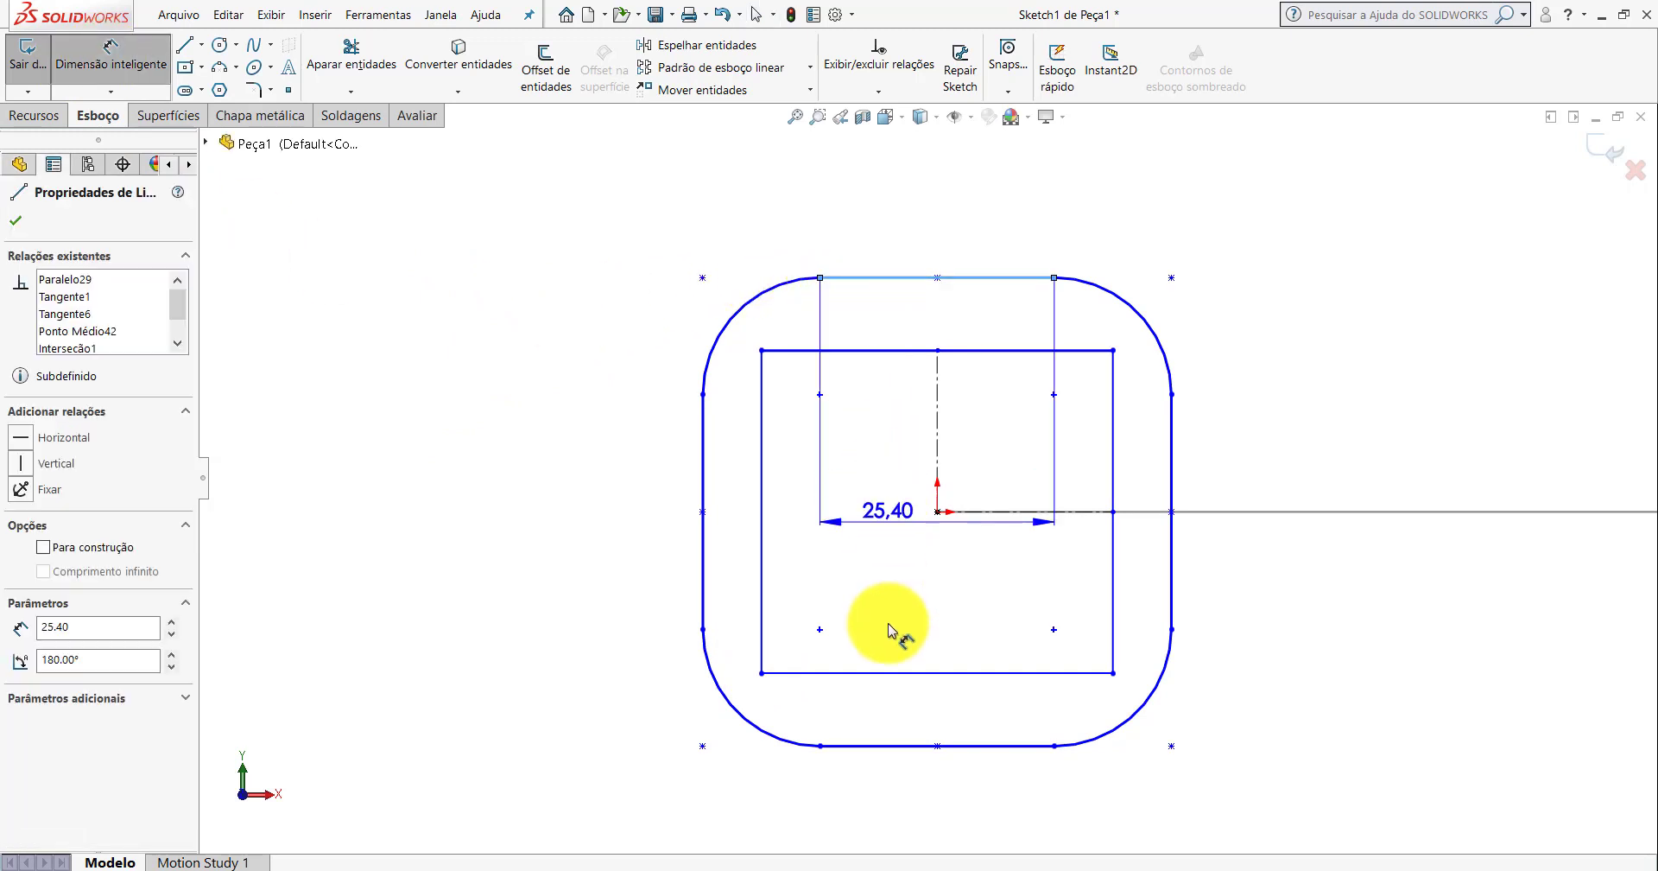
click(881, 747)
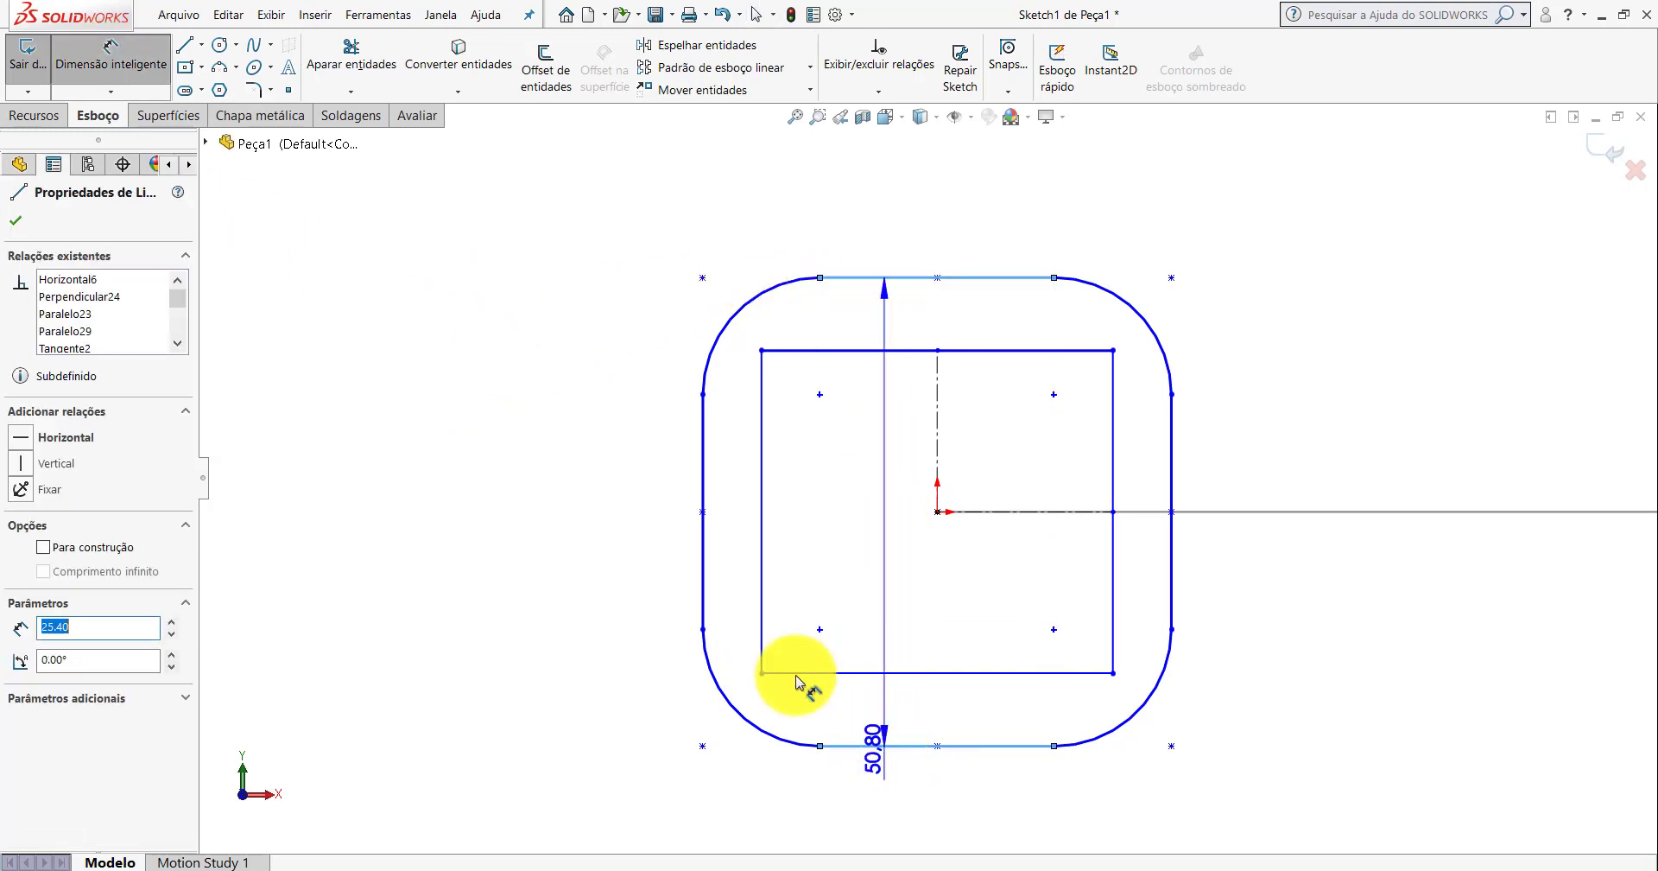
click(517, 482)
text(50)
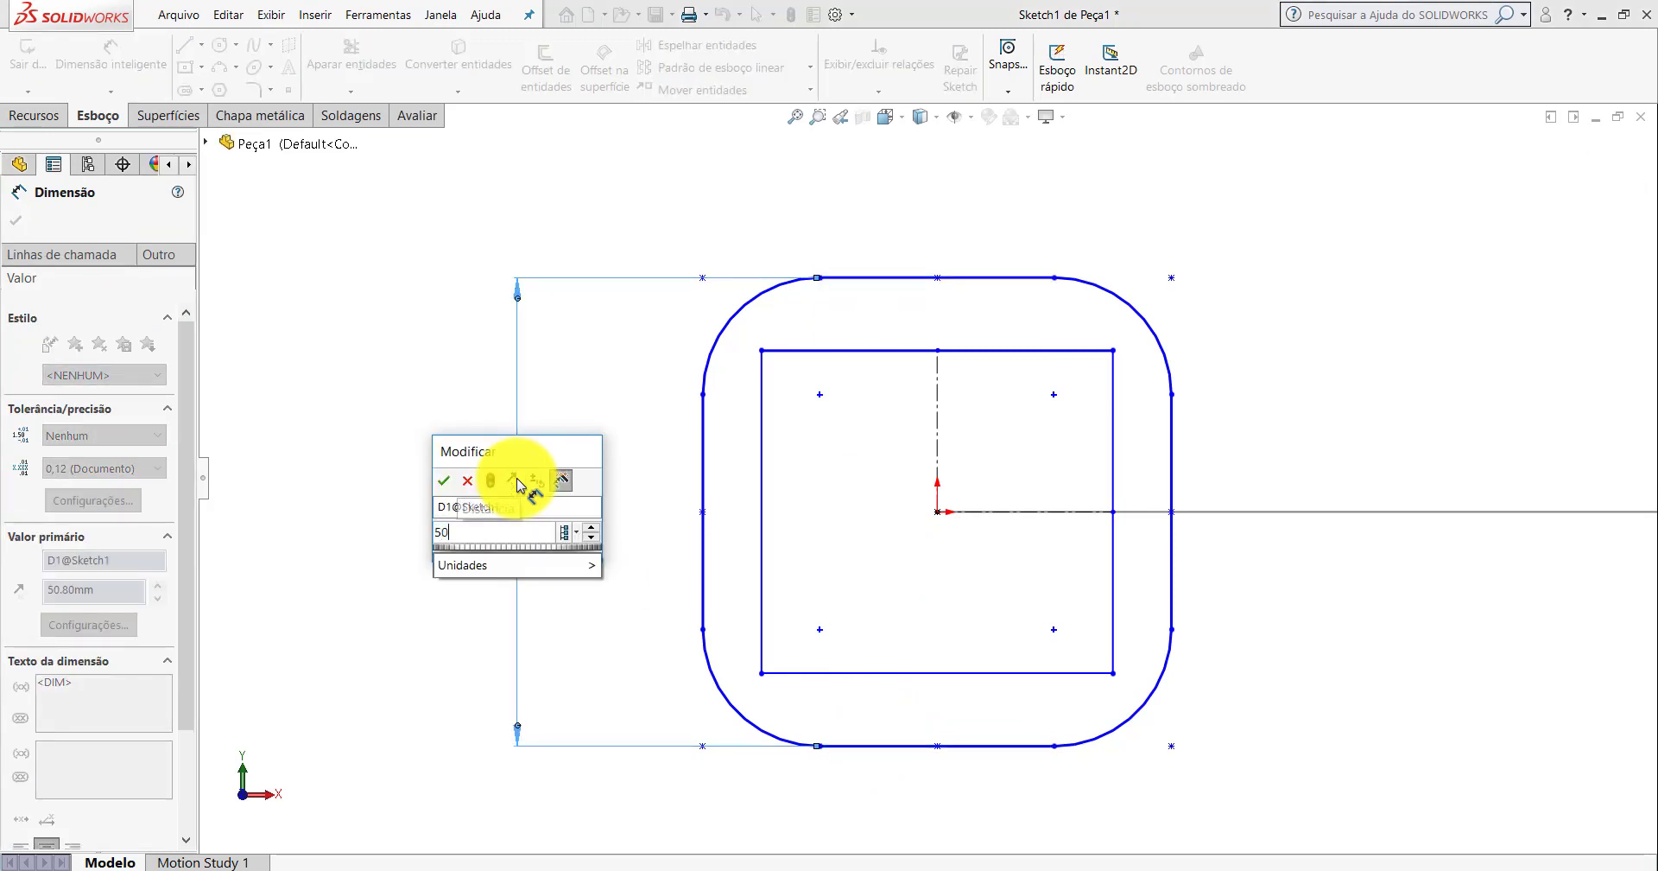
key(Return)
key(Escape)
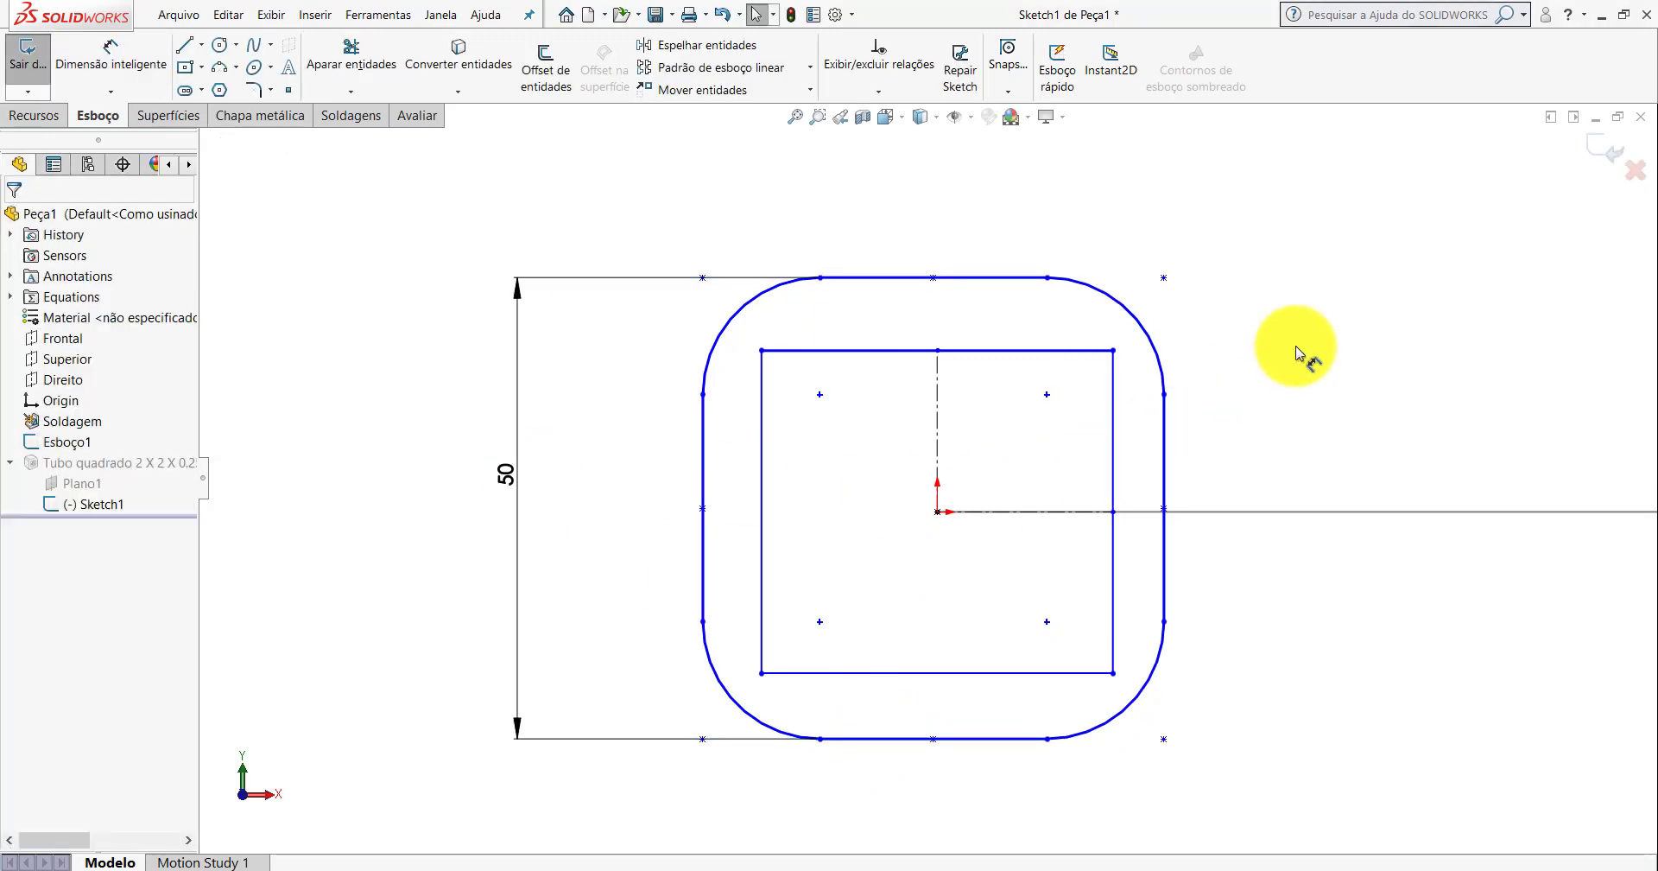
click(110, 54)
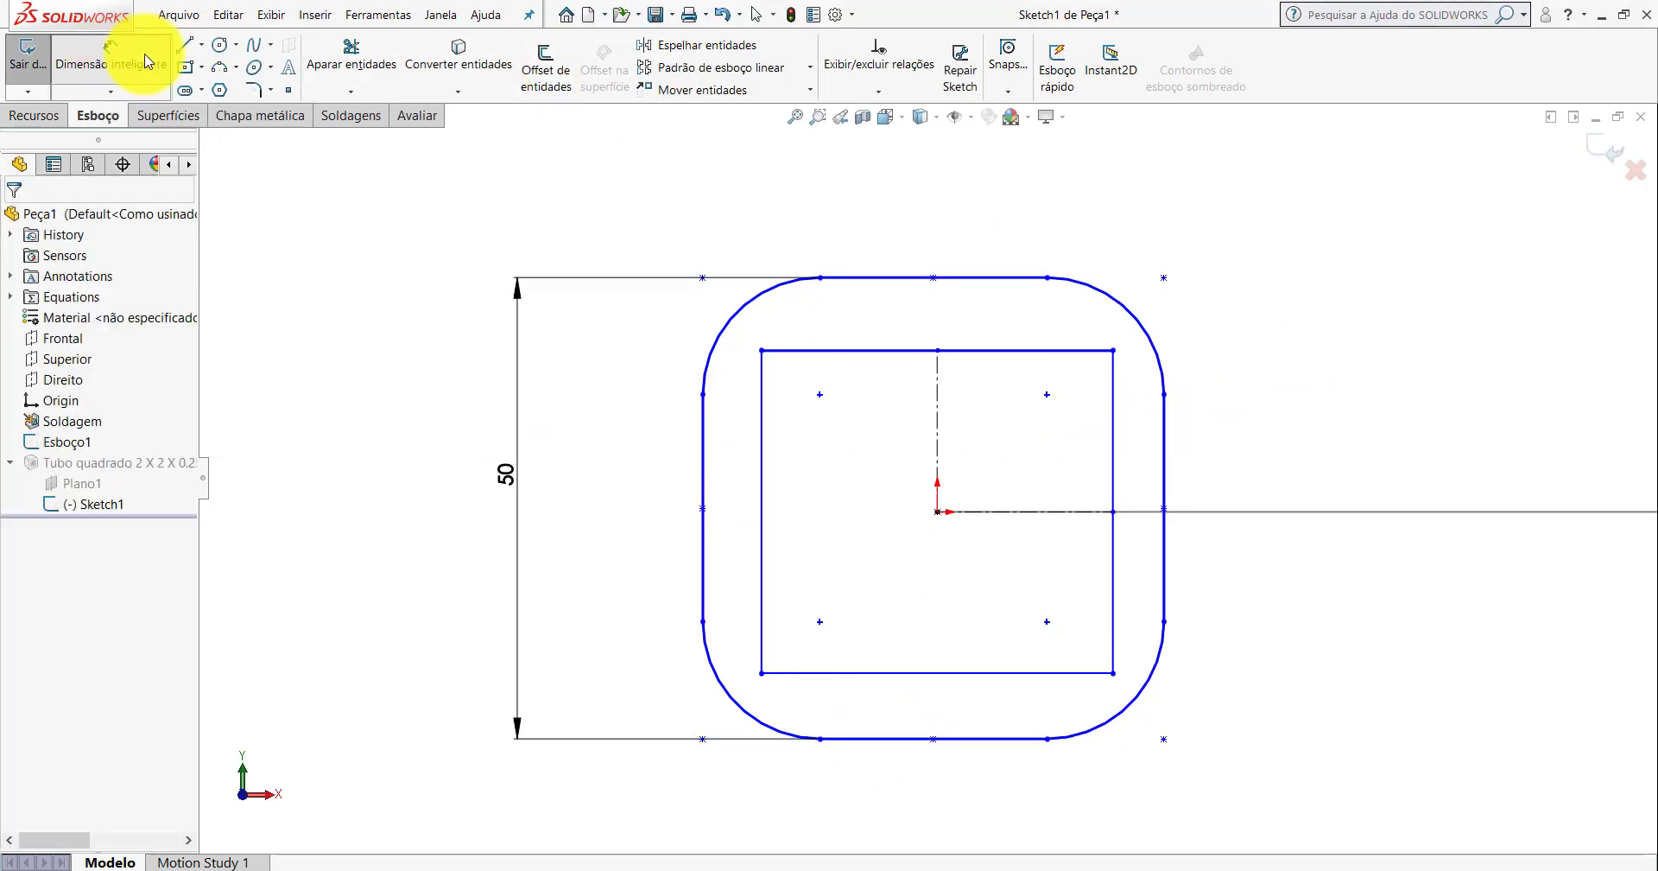
click(1121, 309)
click(1280, 211)
text(2)
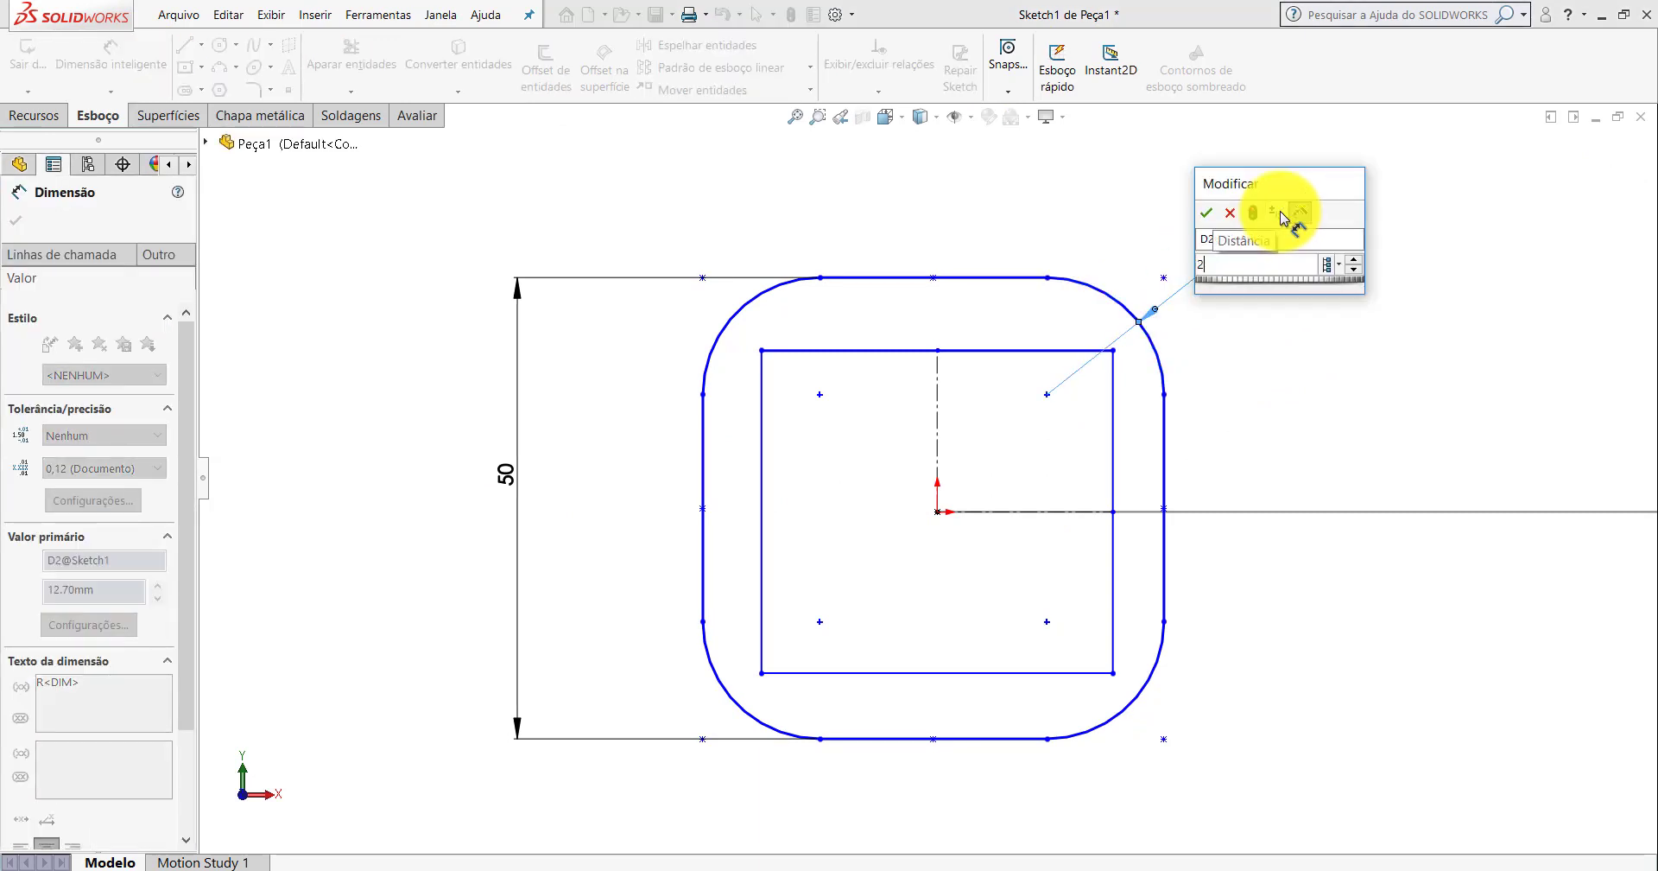
key(Return)
key(Escape)
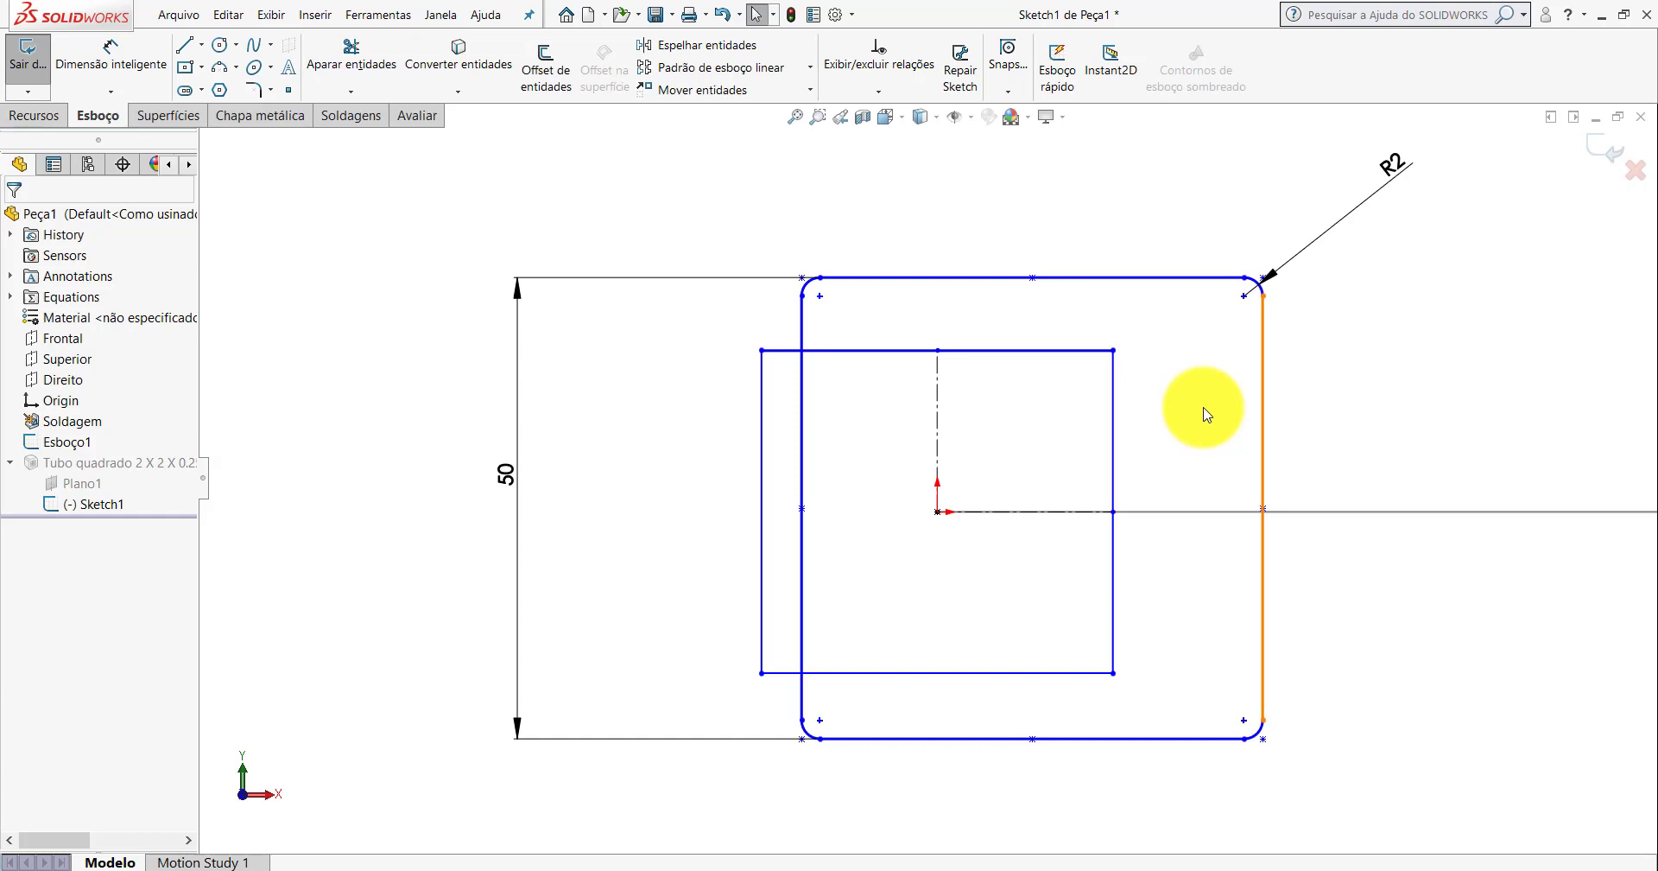
Make the corner arc centres symmetric about the vertical and horizontal centerlines.
click(1263, 297)
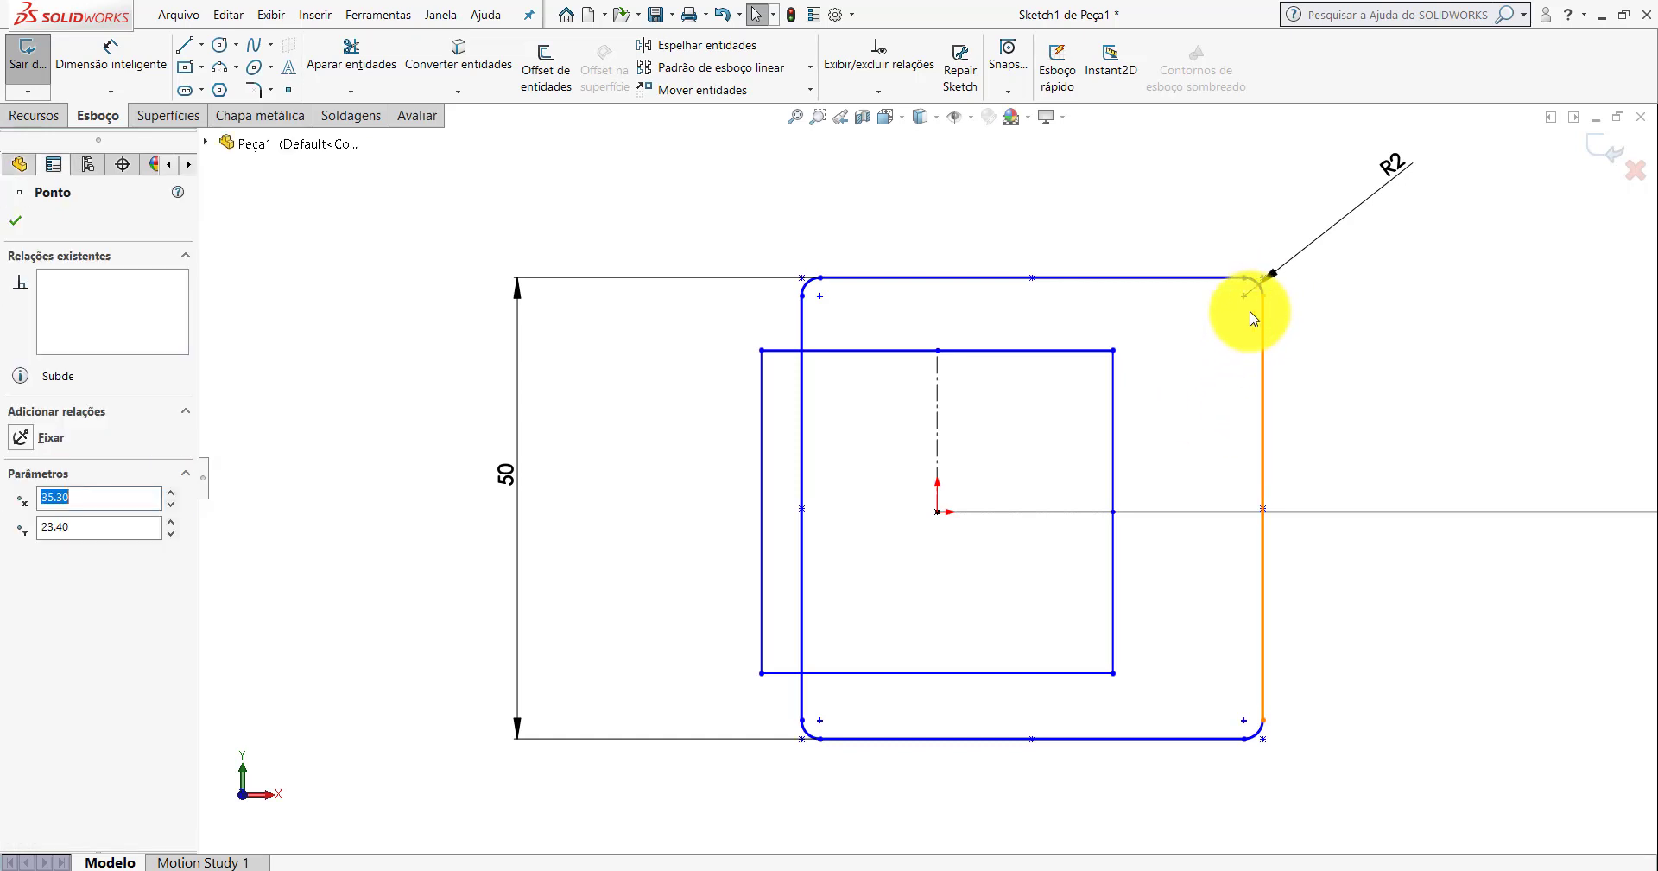
ctrl+click(800, 297)
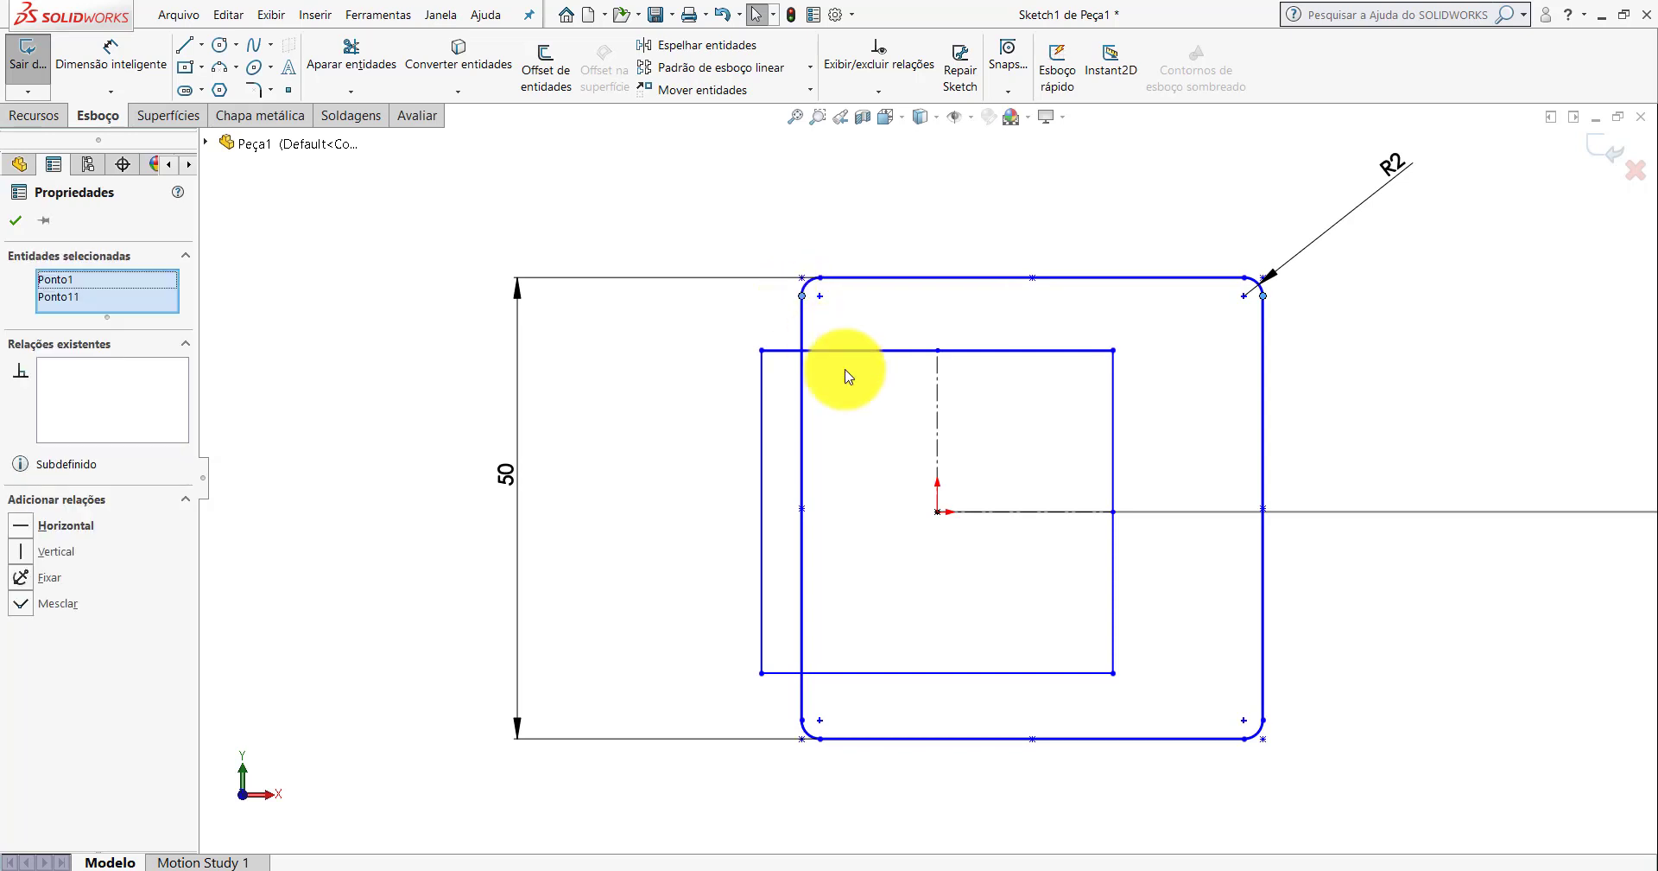
ctrl+click(938, 393)
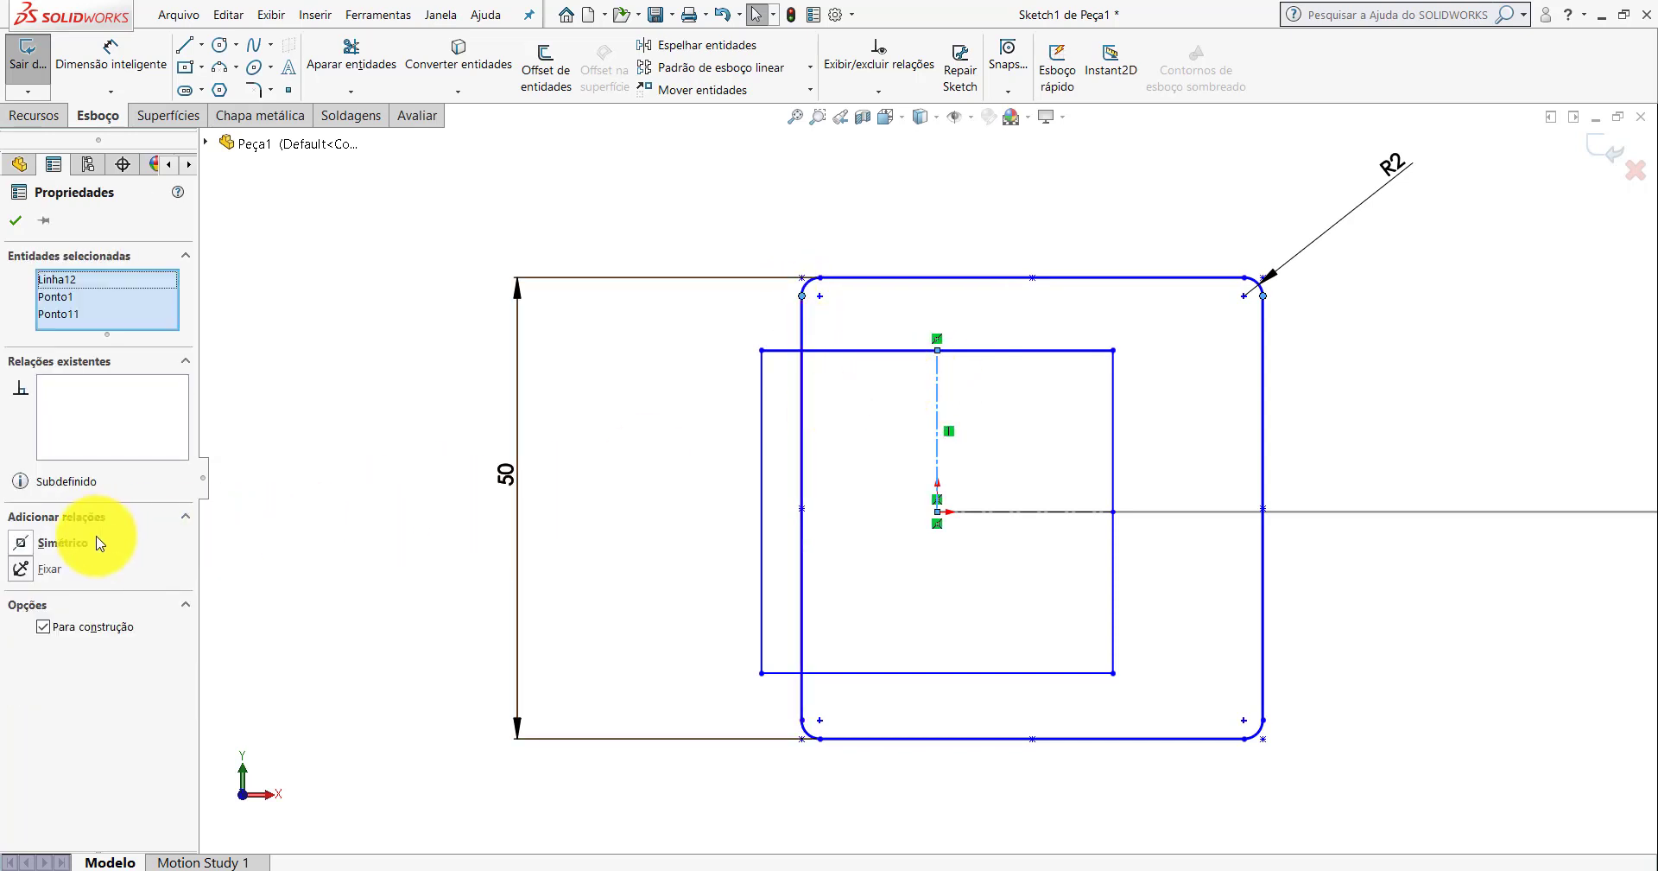
click(20, 542)
click(1221, 389)
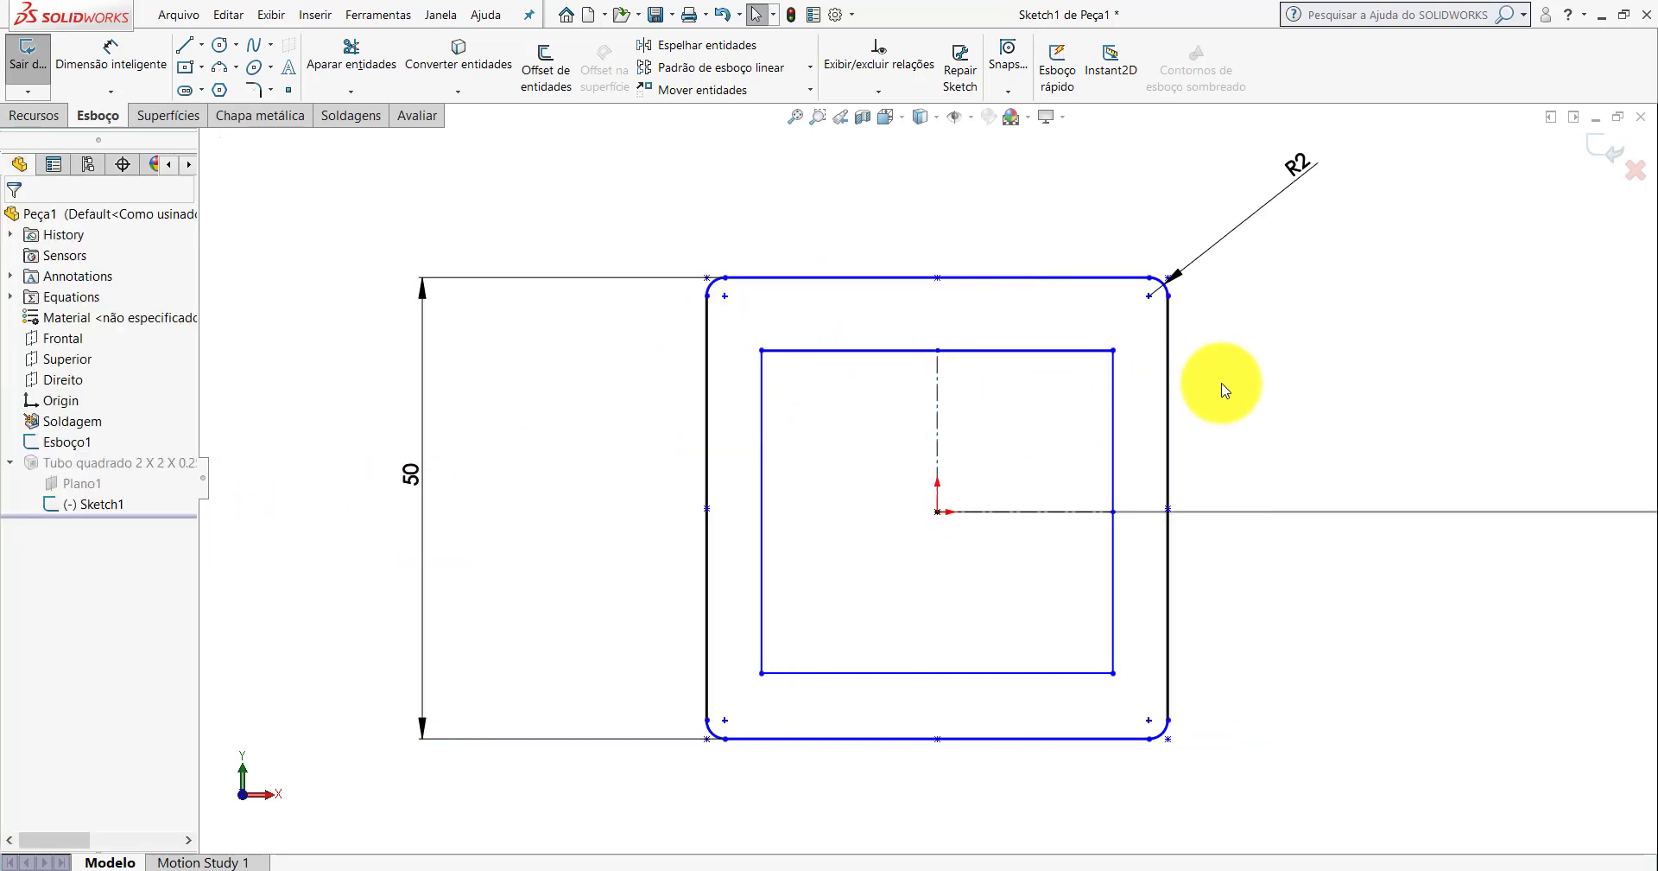
click(1168, 296)
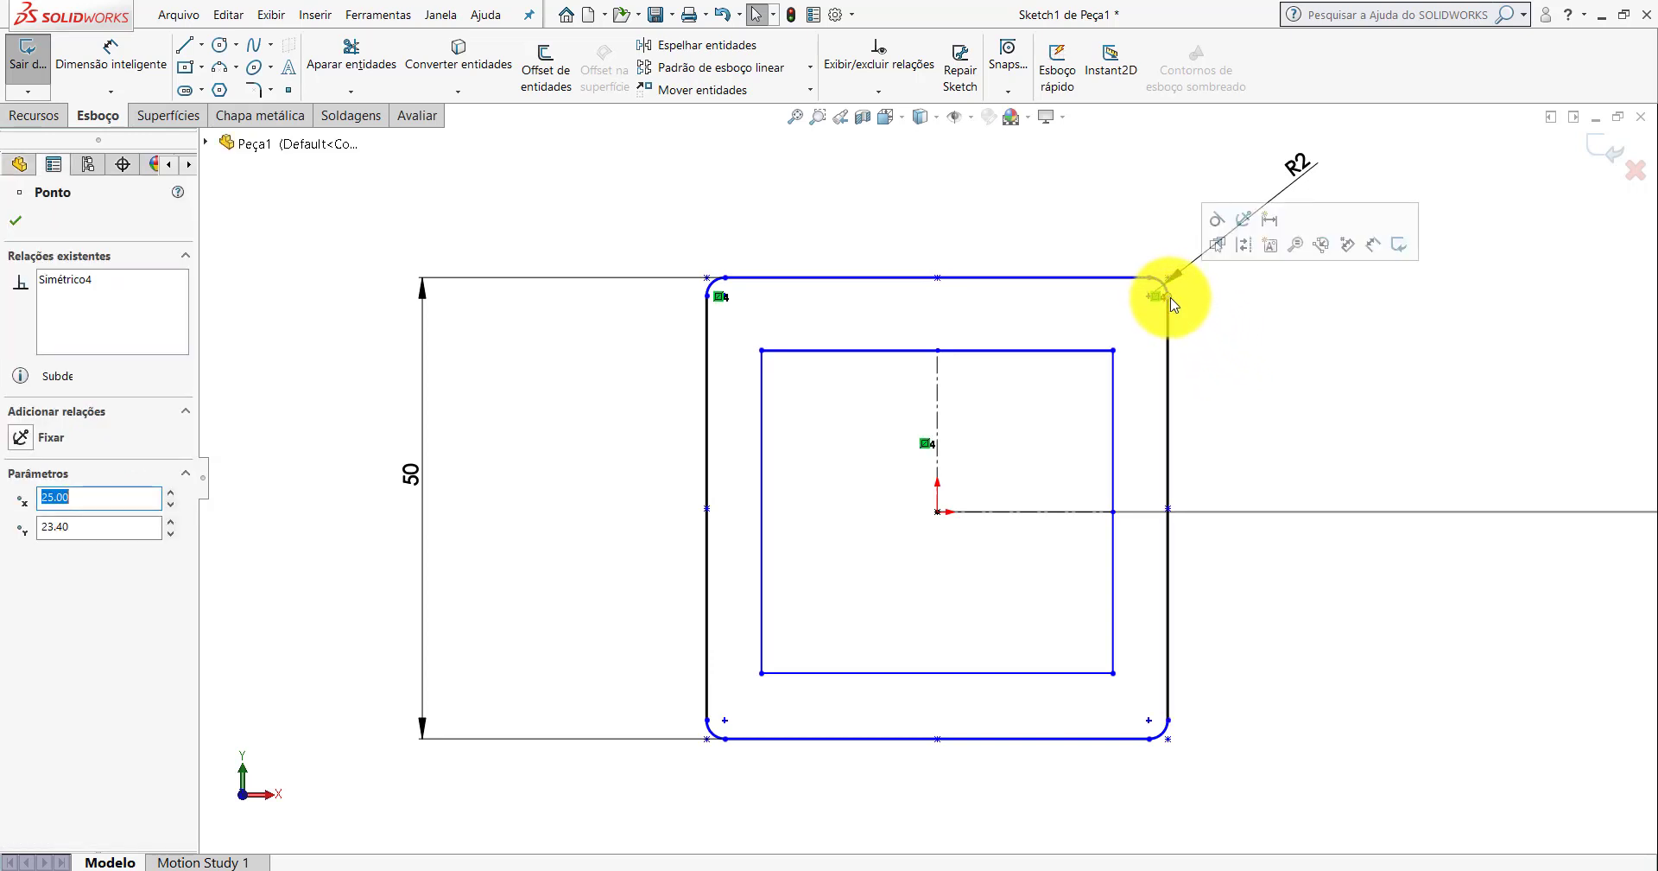
ctrl+click(1169, 722)
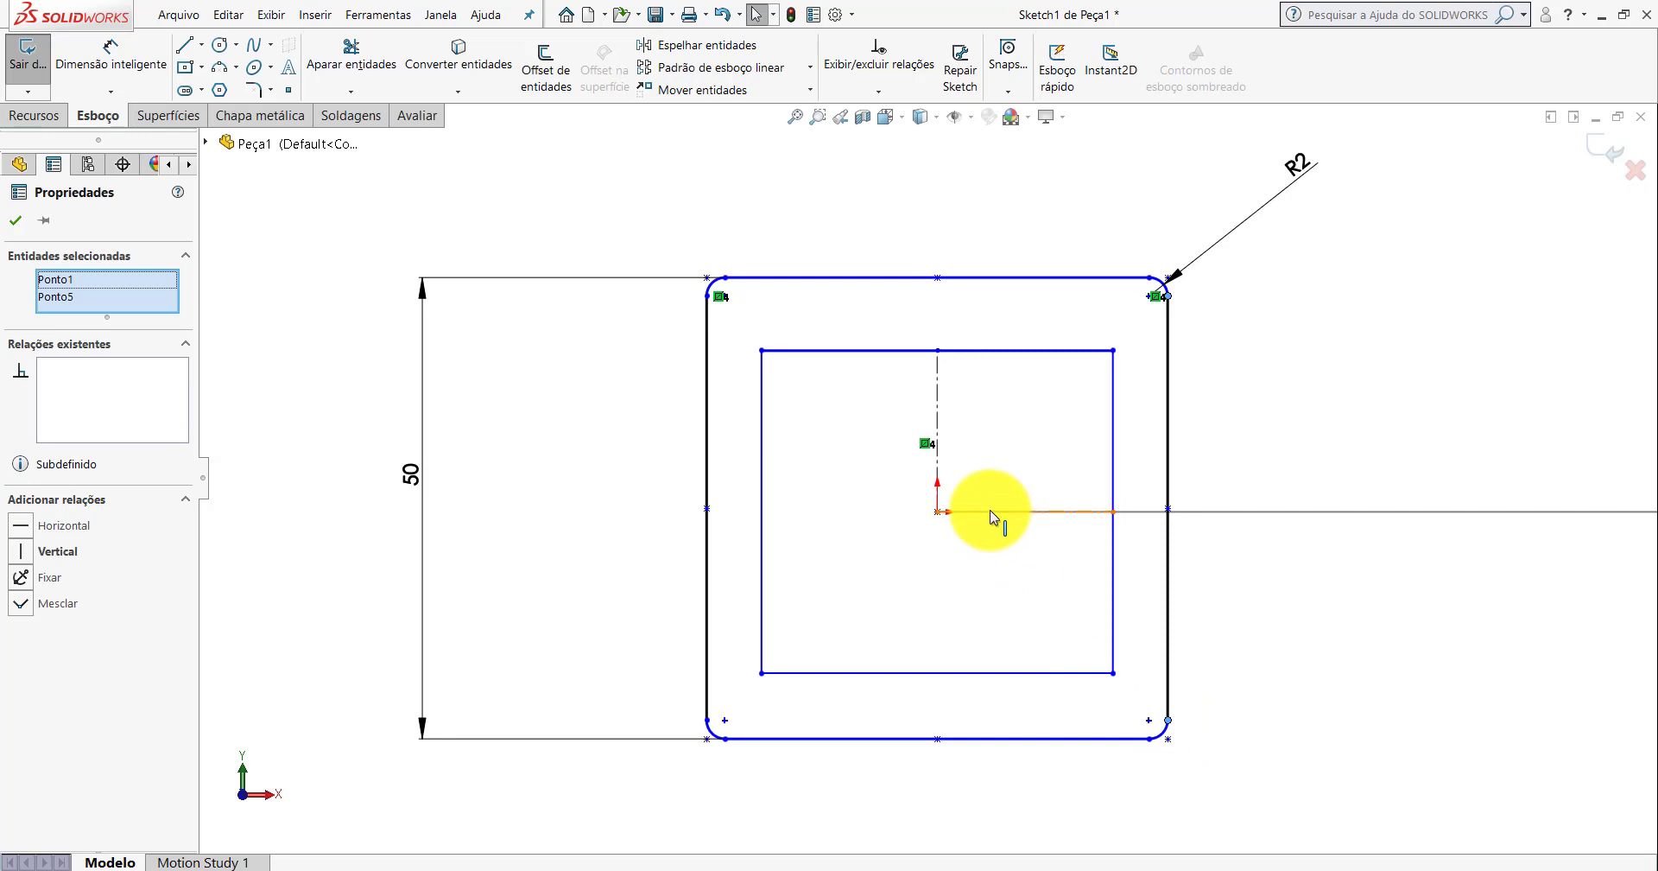
ctrl+click(988, 509)
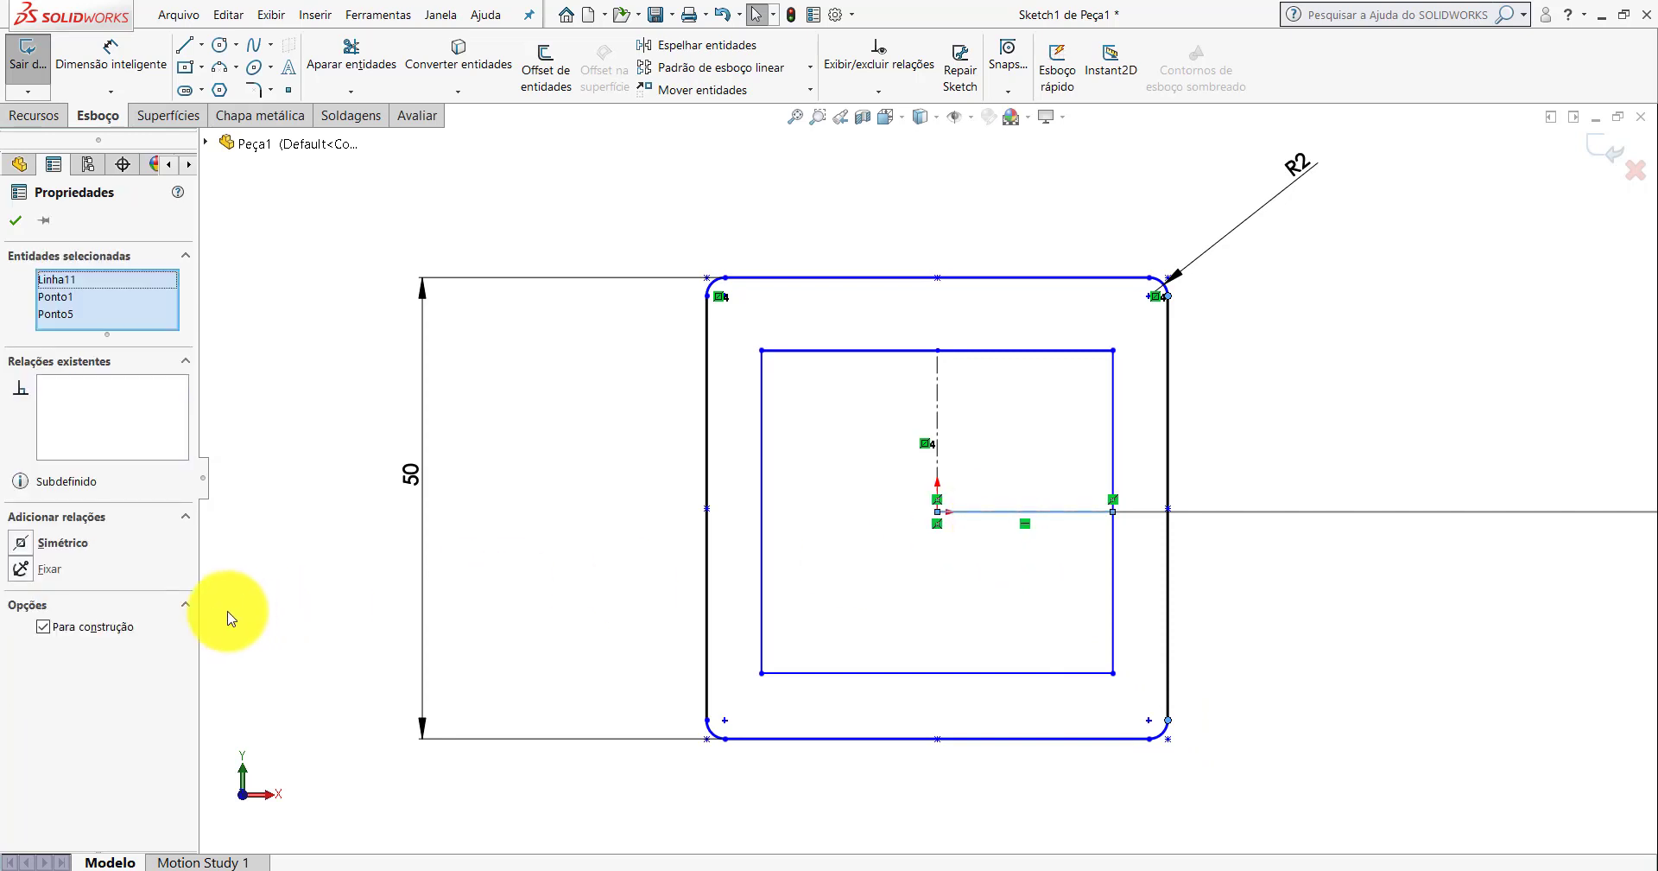
click(21, 543)
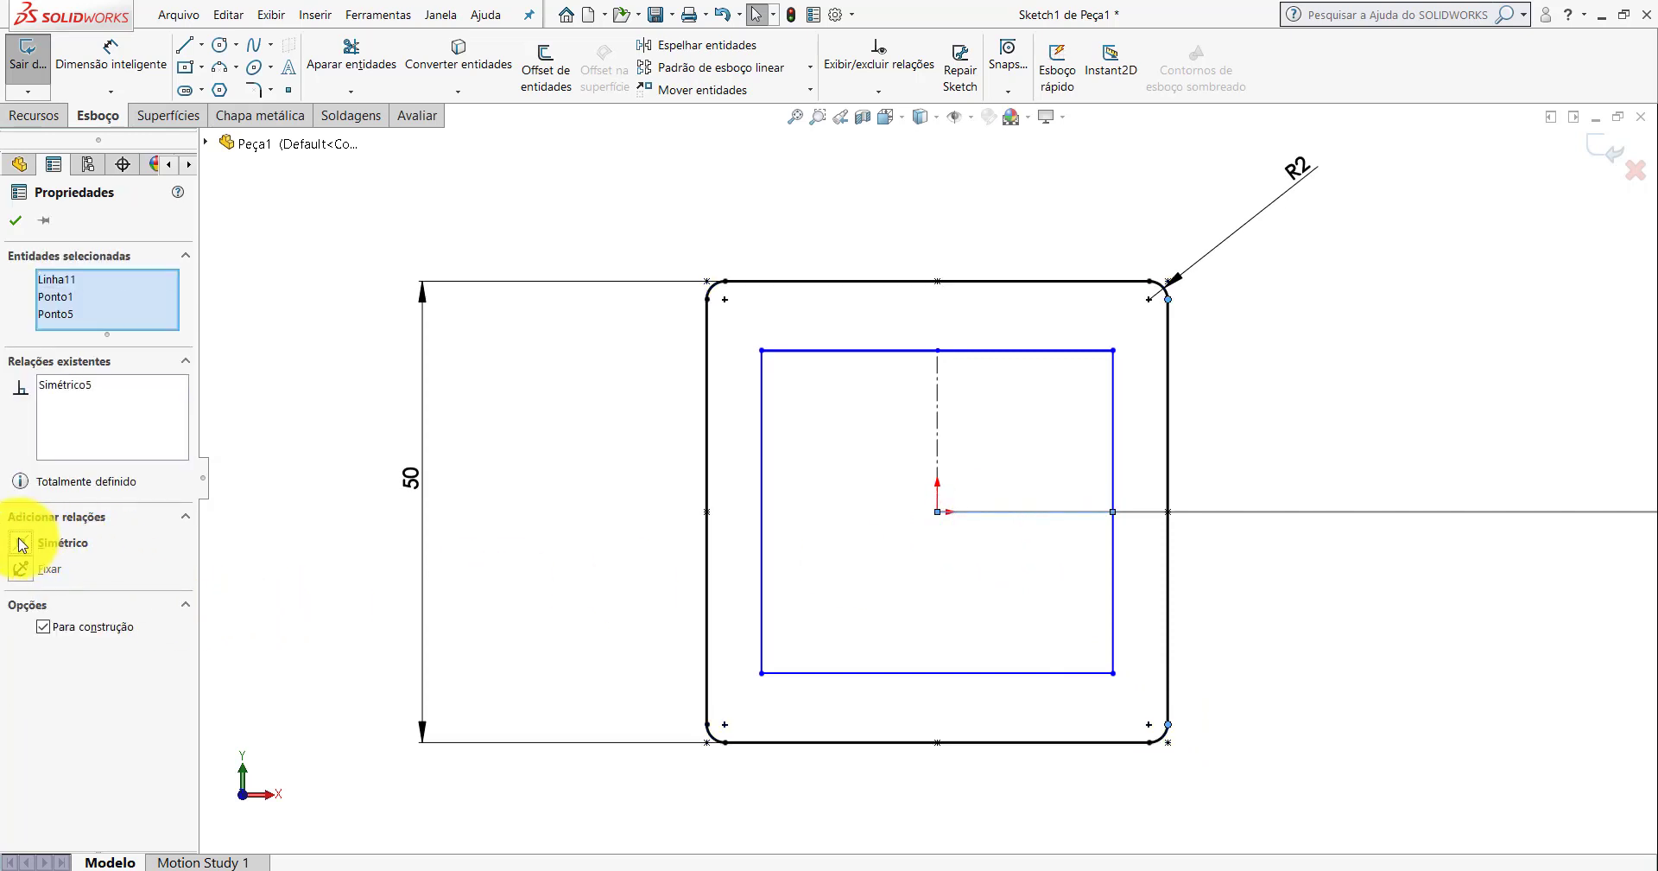
click(16, 220)
Set the top and right wall thickness dimensions to 2 mm and exit the sketch.
click(111, 52)
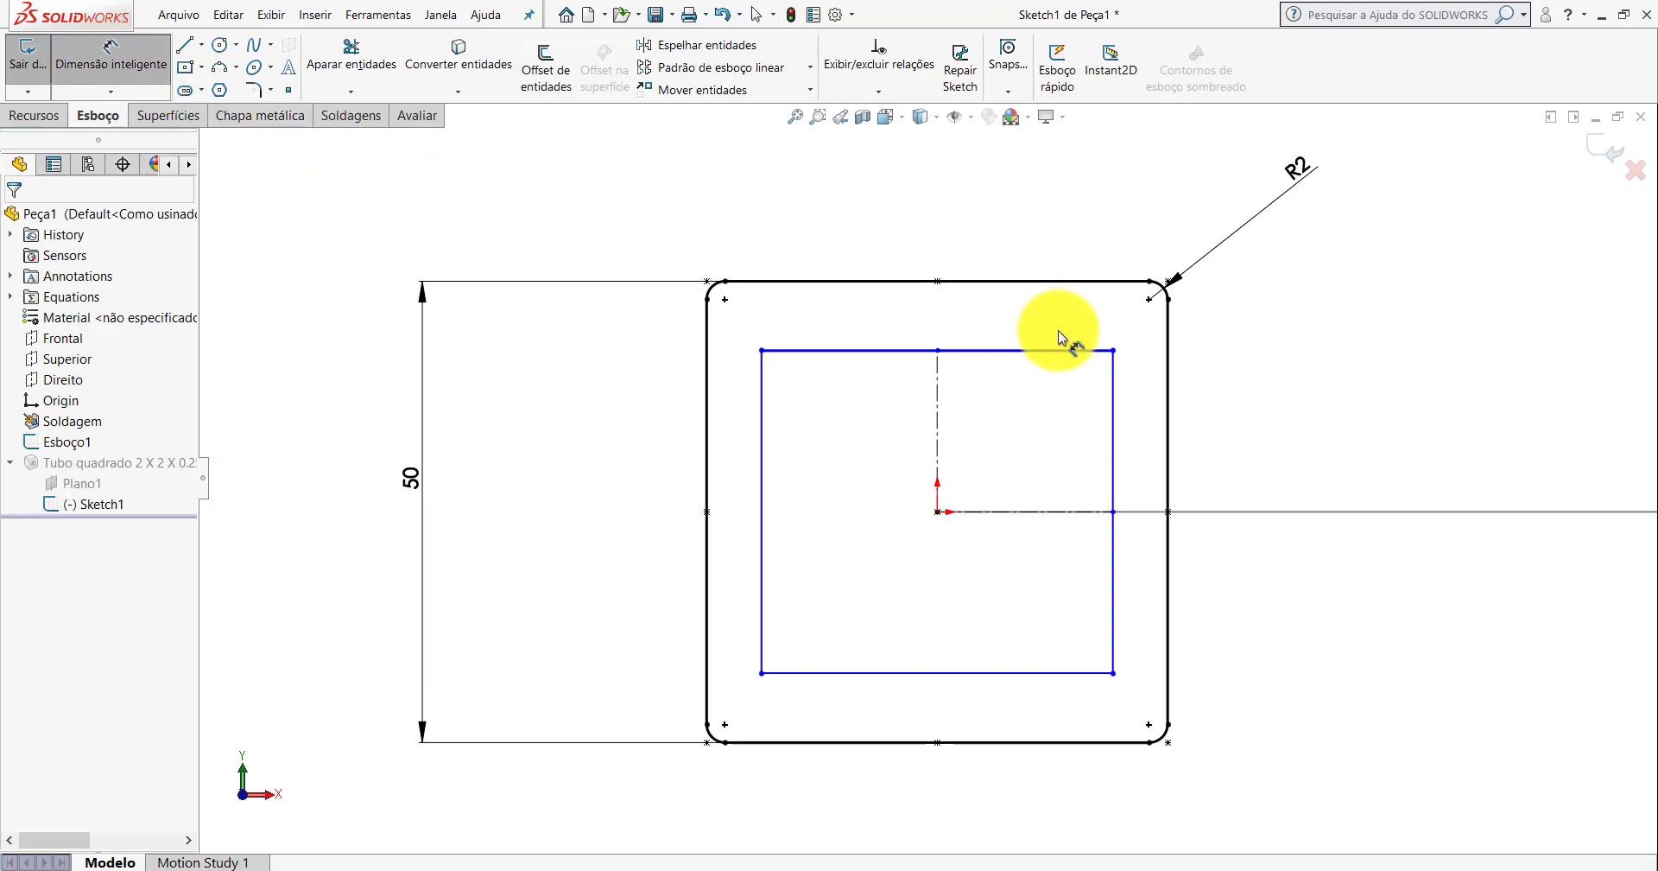
click(1045, 351)
click(1053, 281)
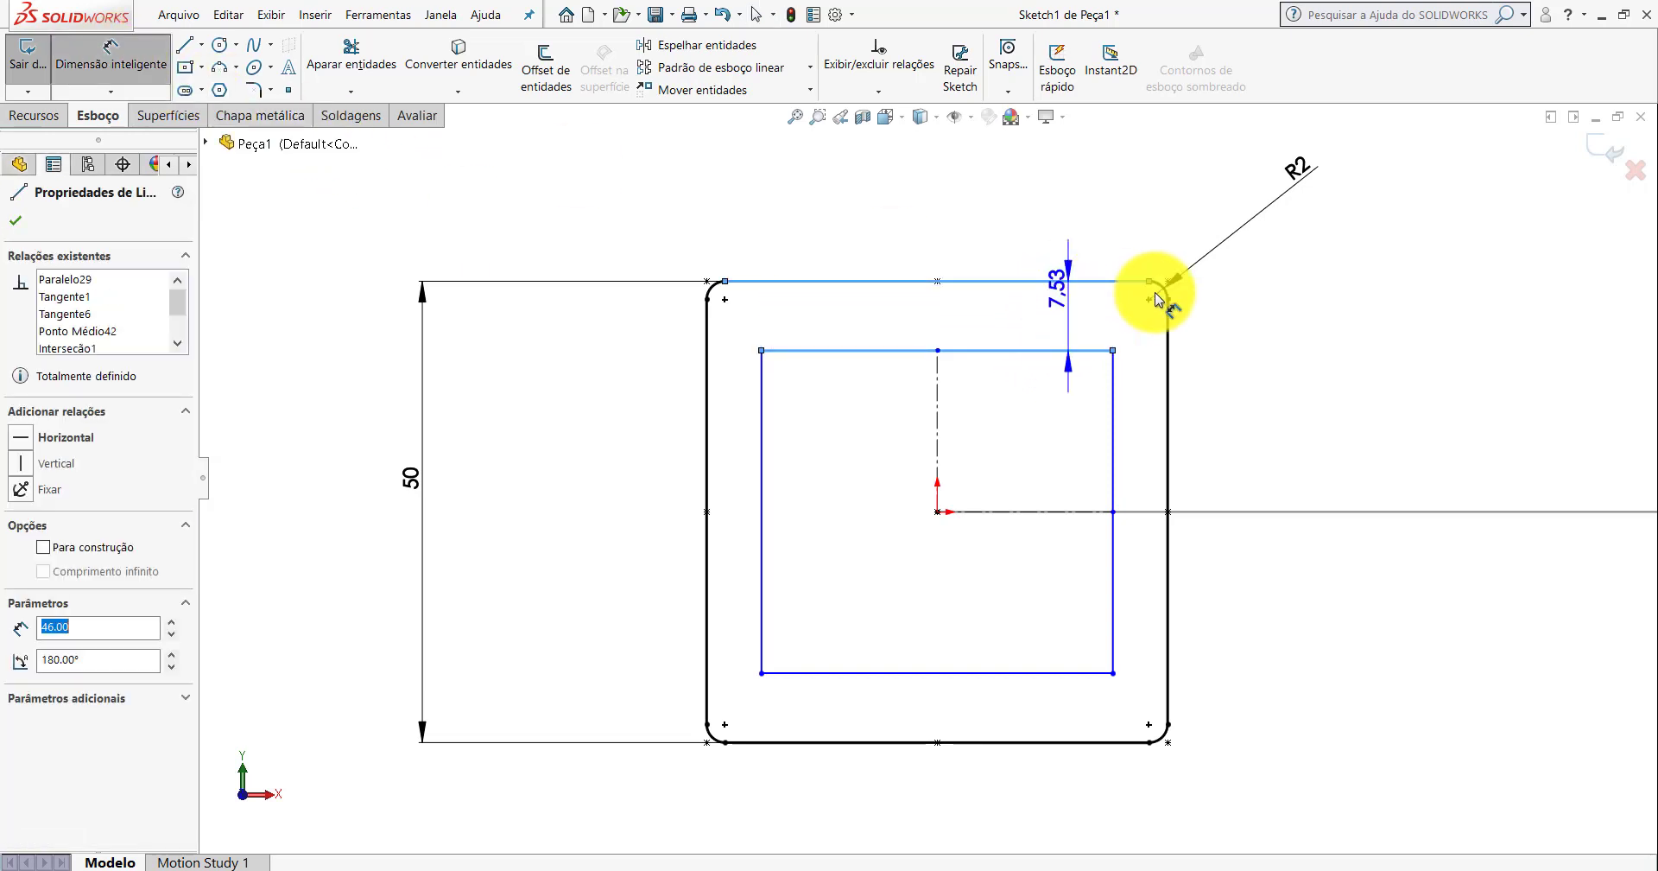
click(1364, 236)
text(2)
key(Return)
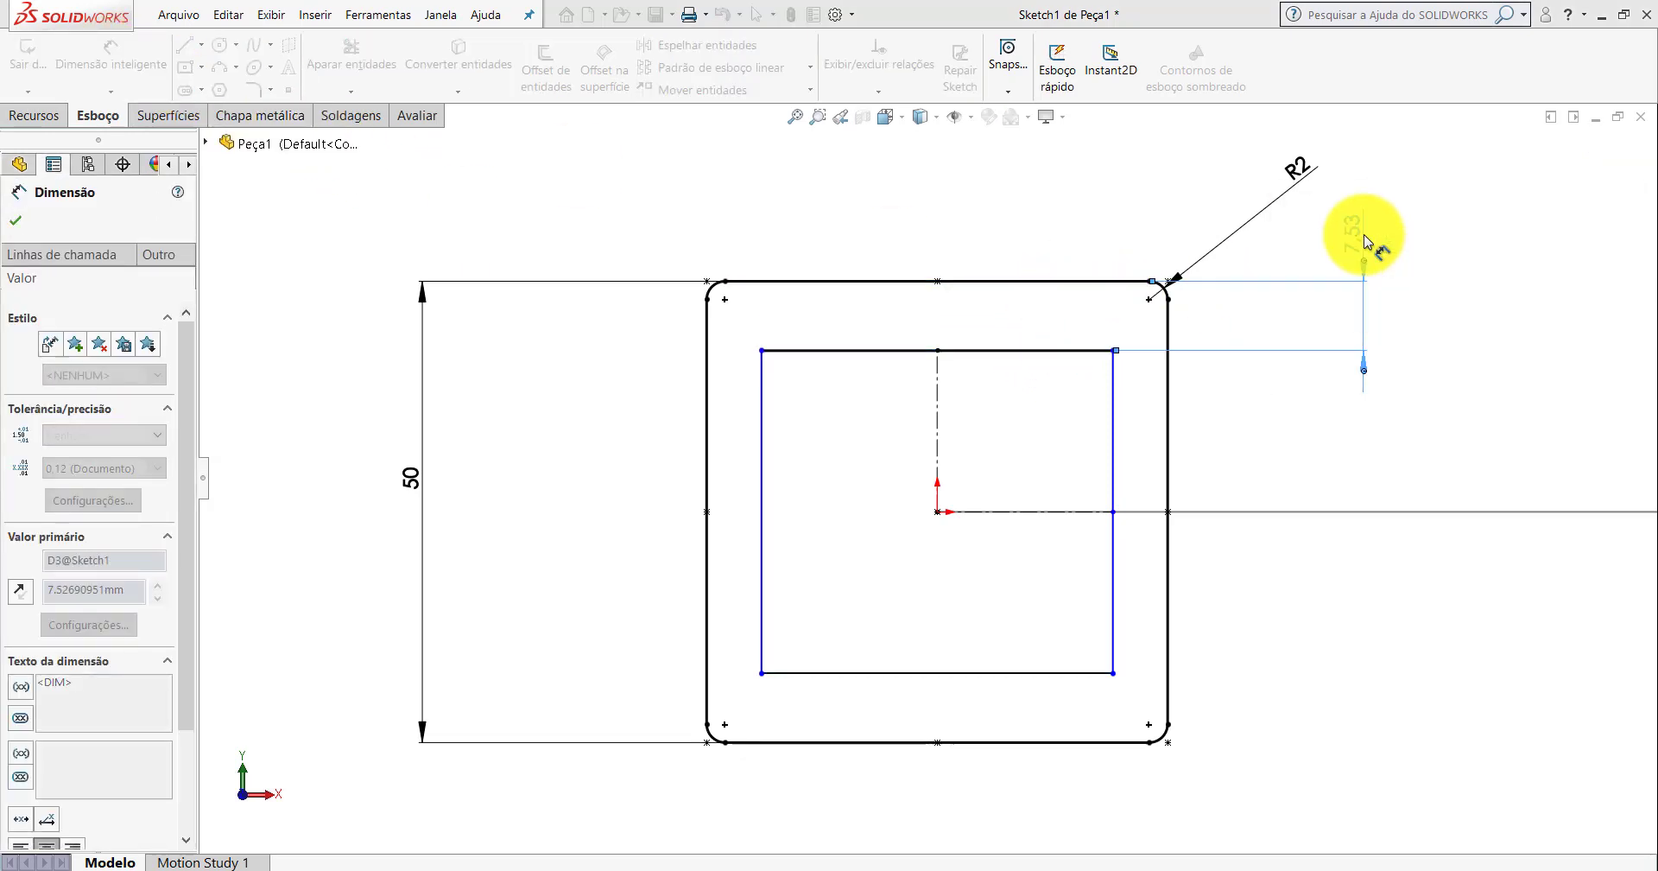
click(1168, 440)
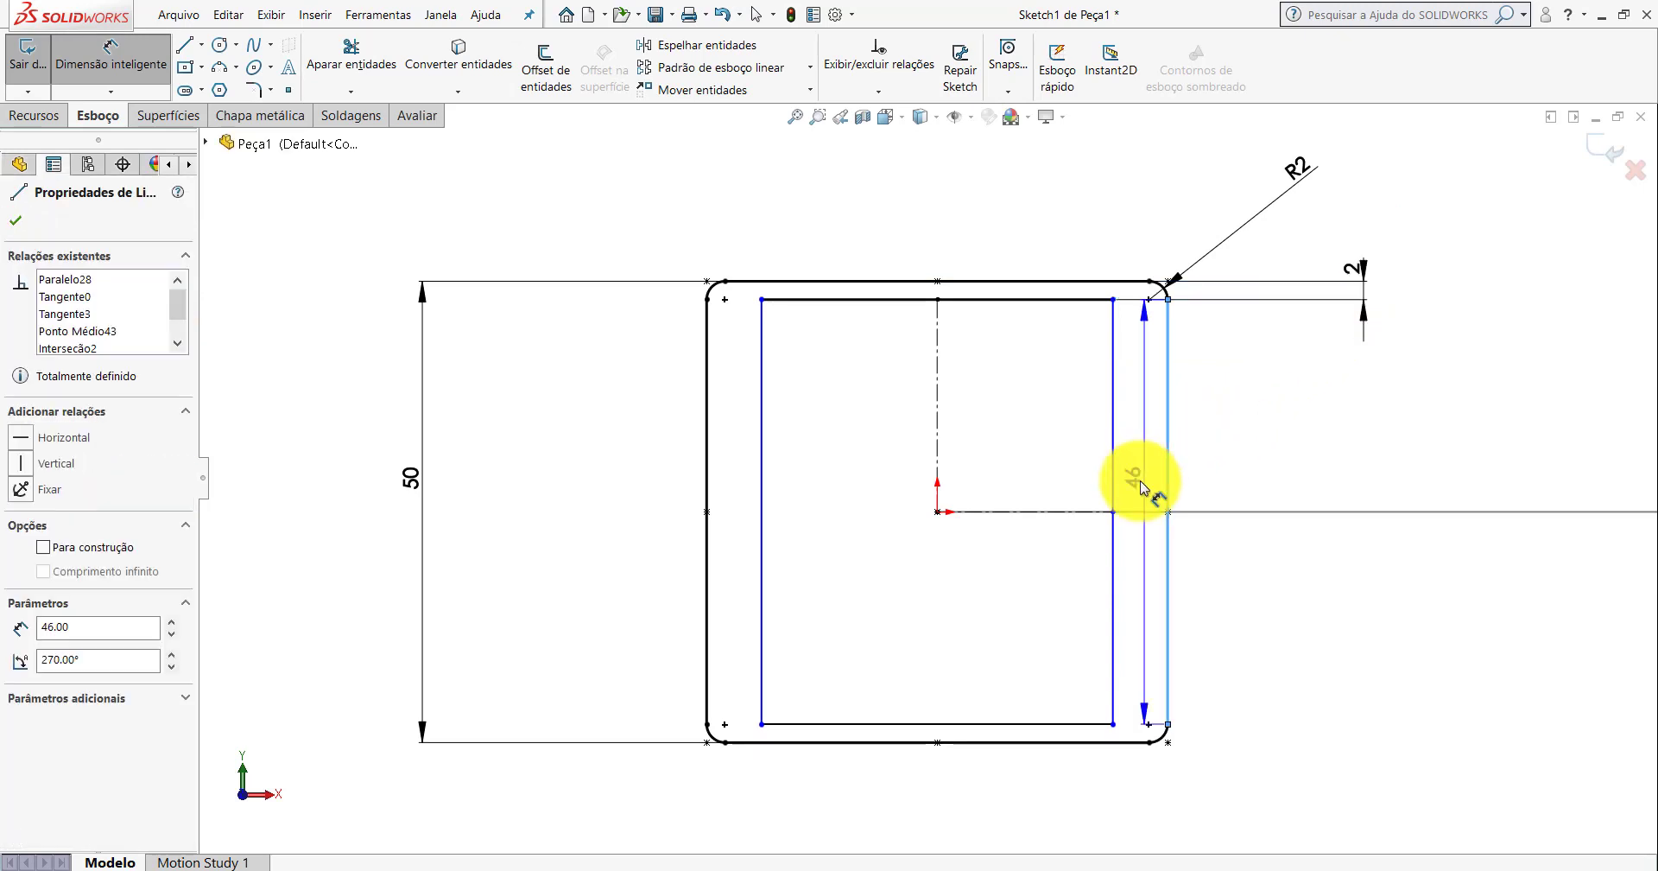
click(1113, 454)
click(1248, 789)
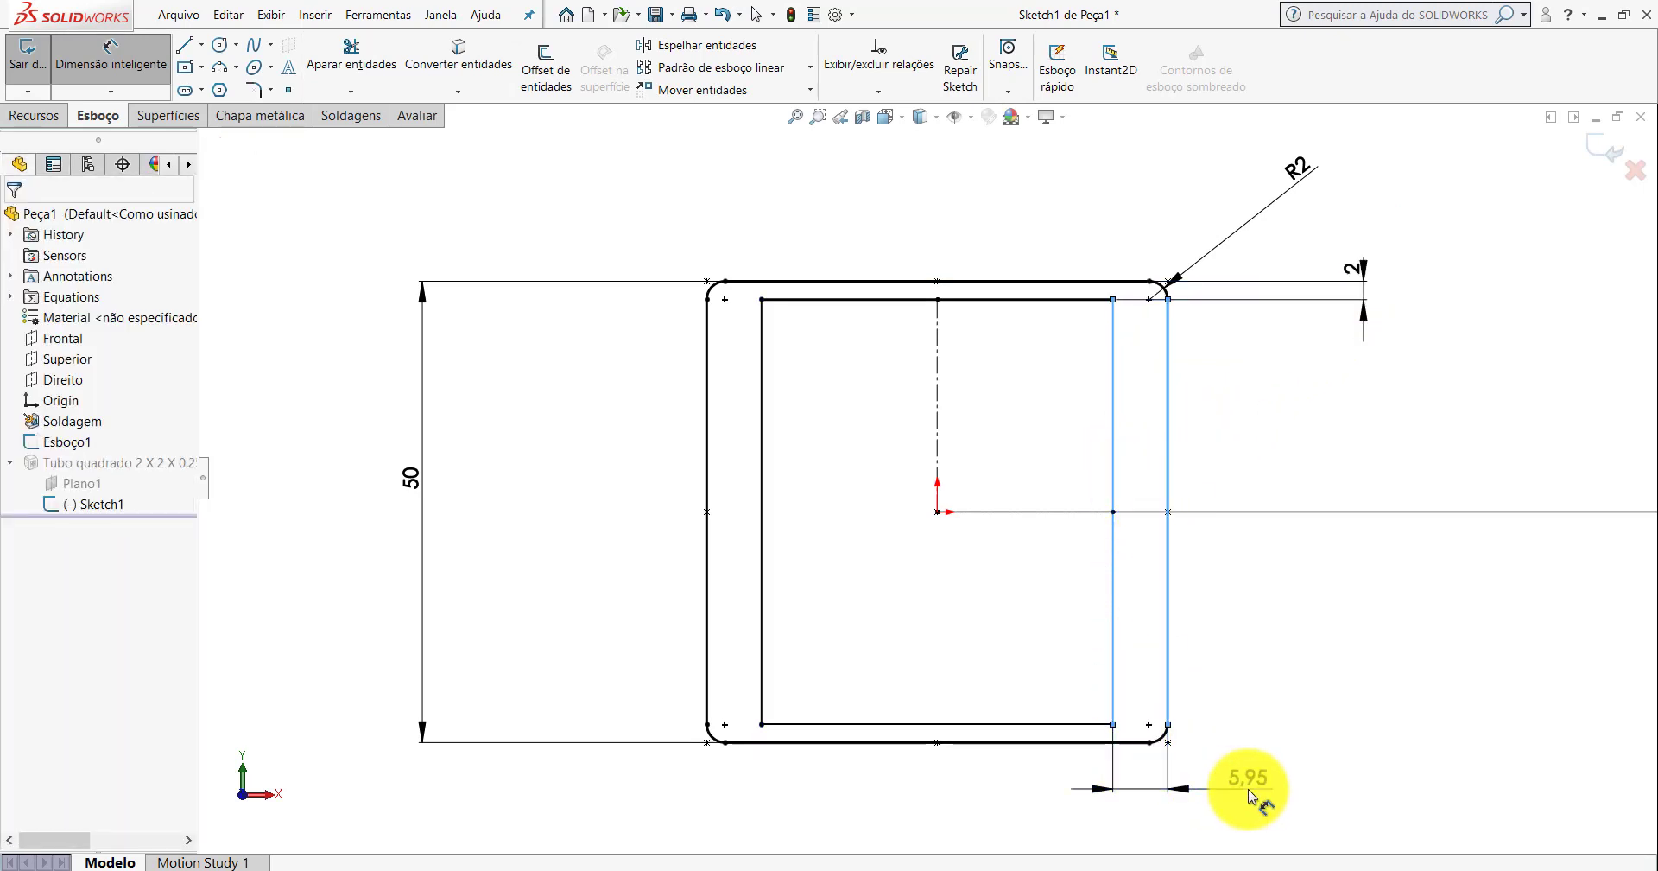
text(2)
key(Return)
text(2)
key(Return)
key(f)
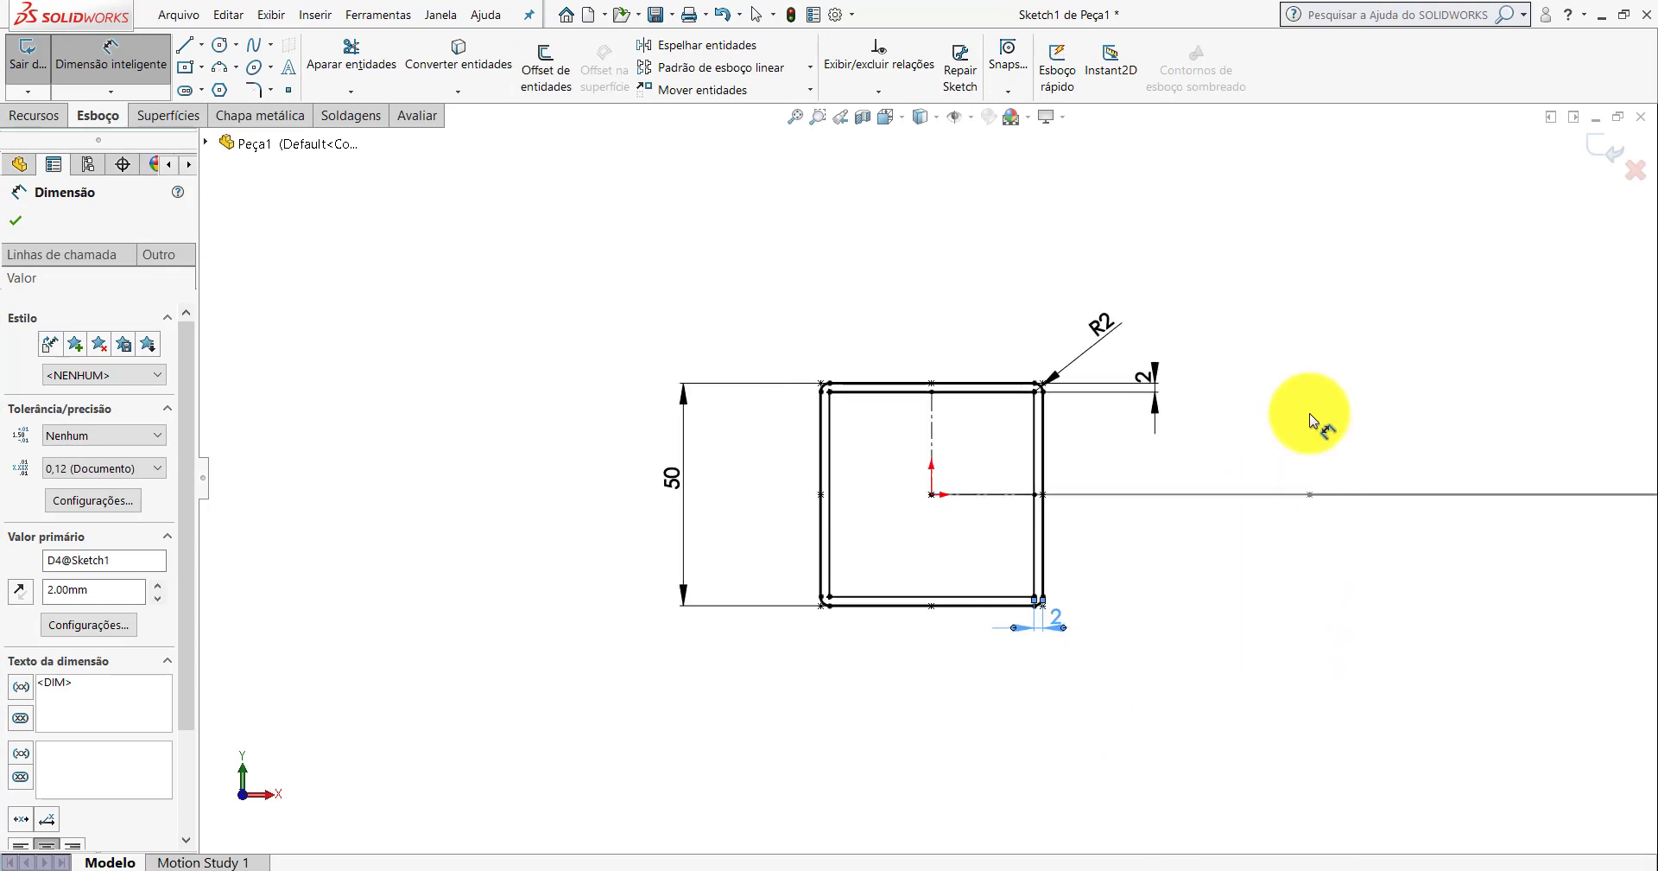
click(1596, 155)
Show the rebuilt frame in isometric view and collapse the square tube feature's body list.
click(904, 130)
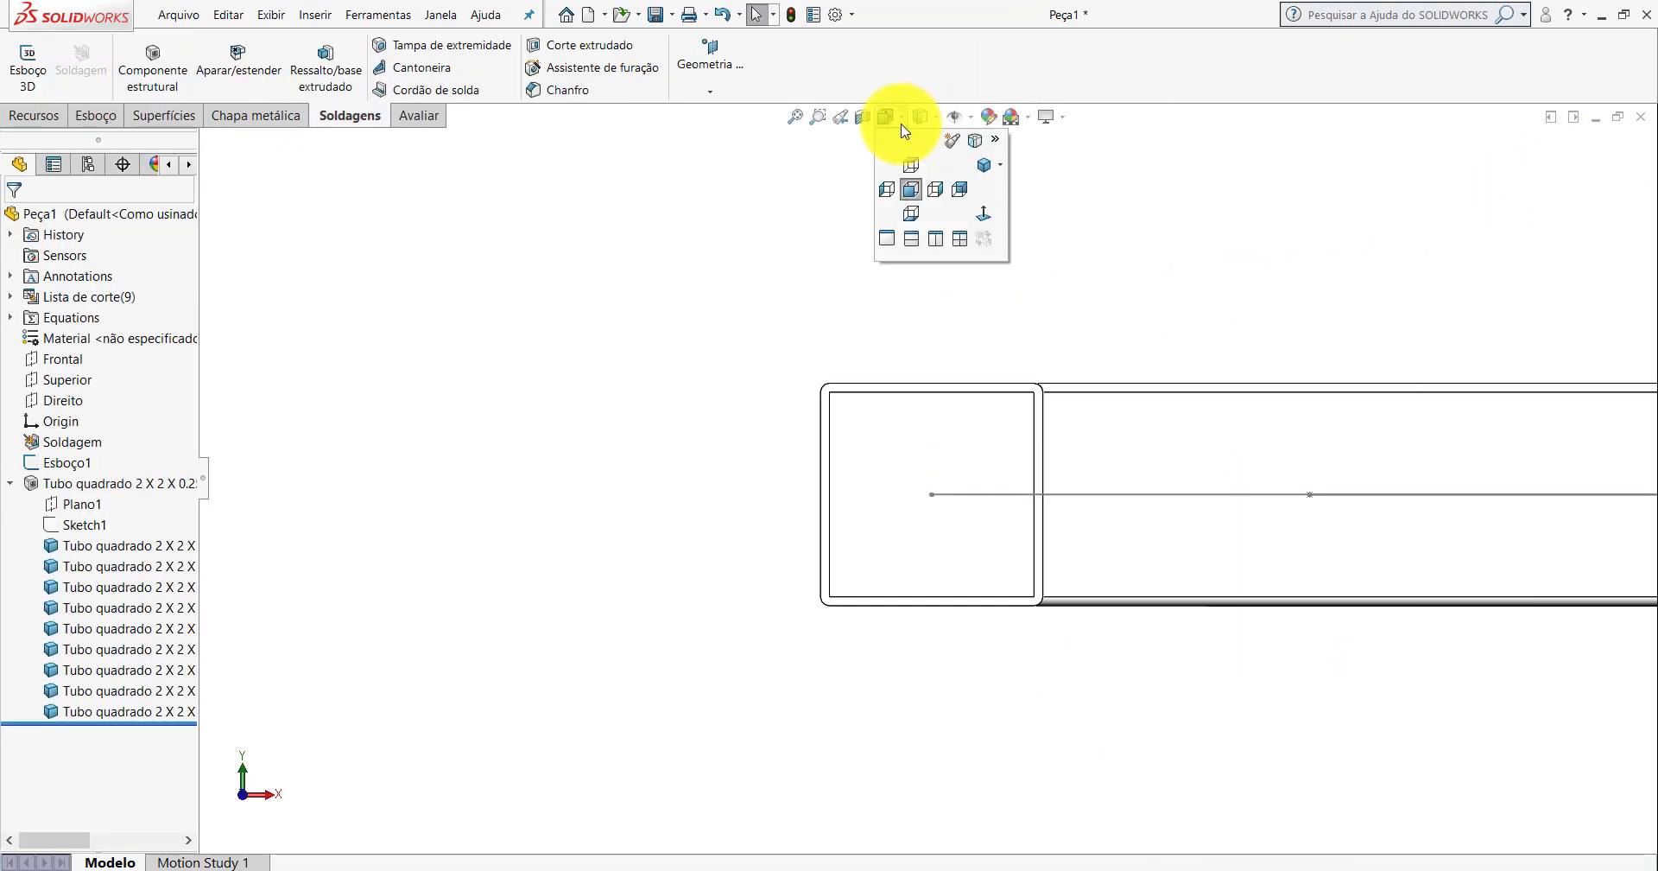
click(984, 165)
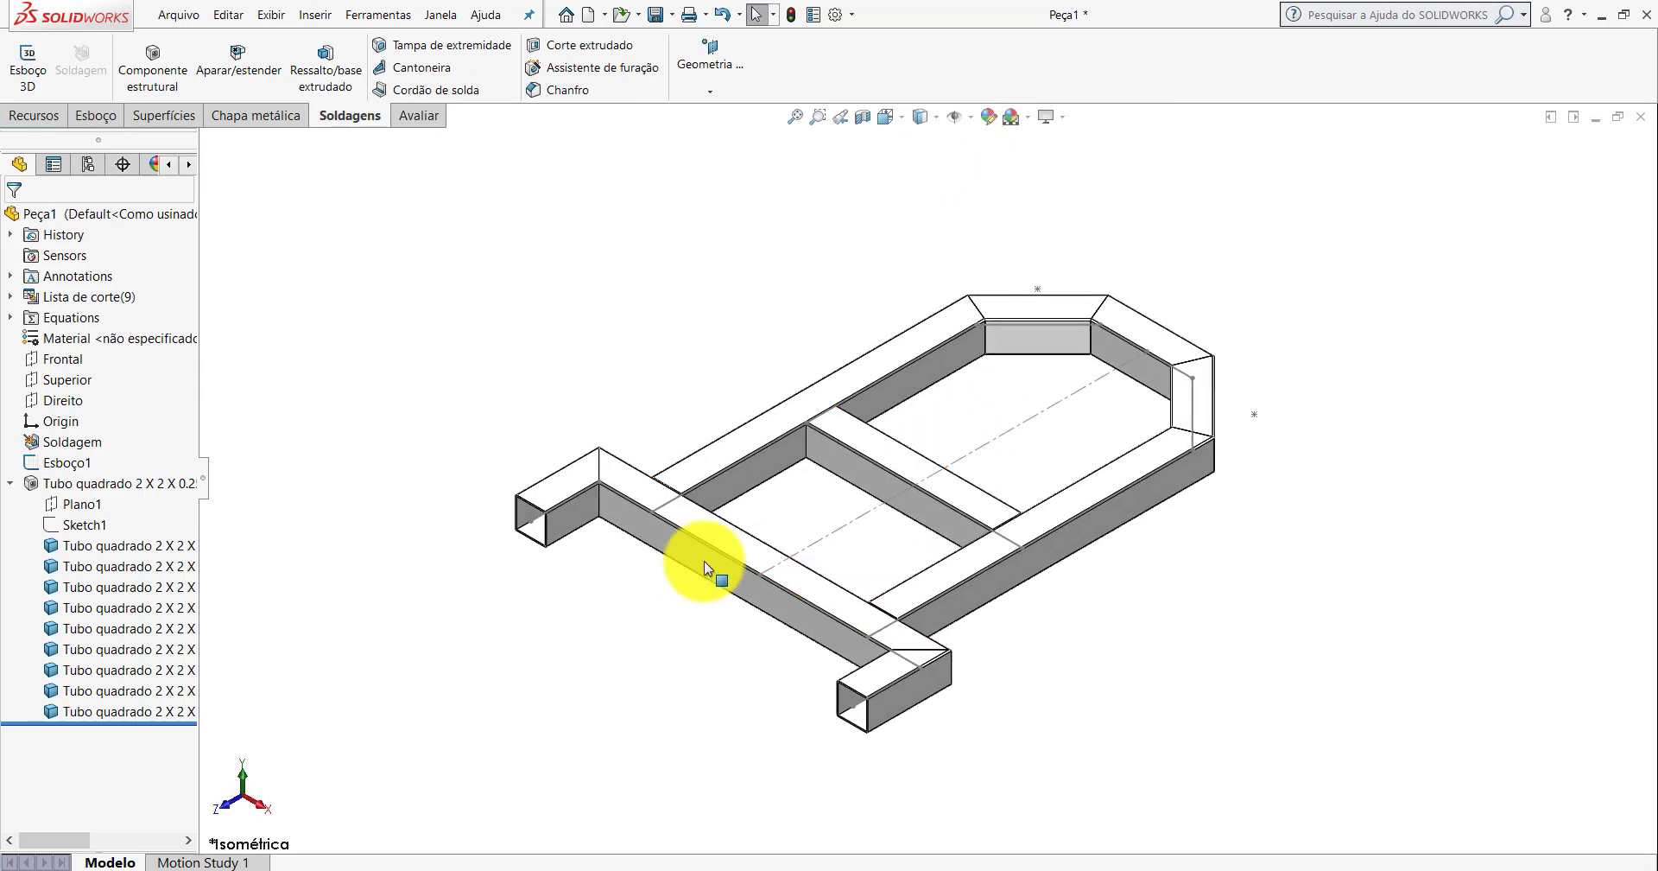
scroll(679, 544, down, 2)
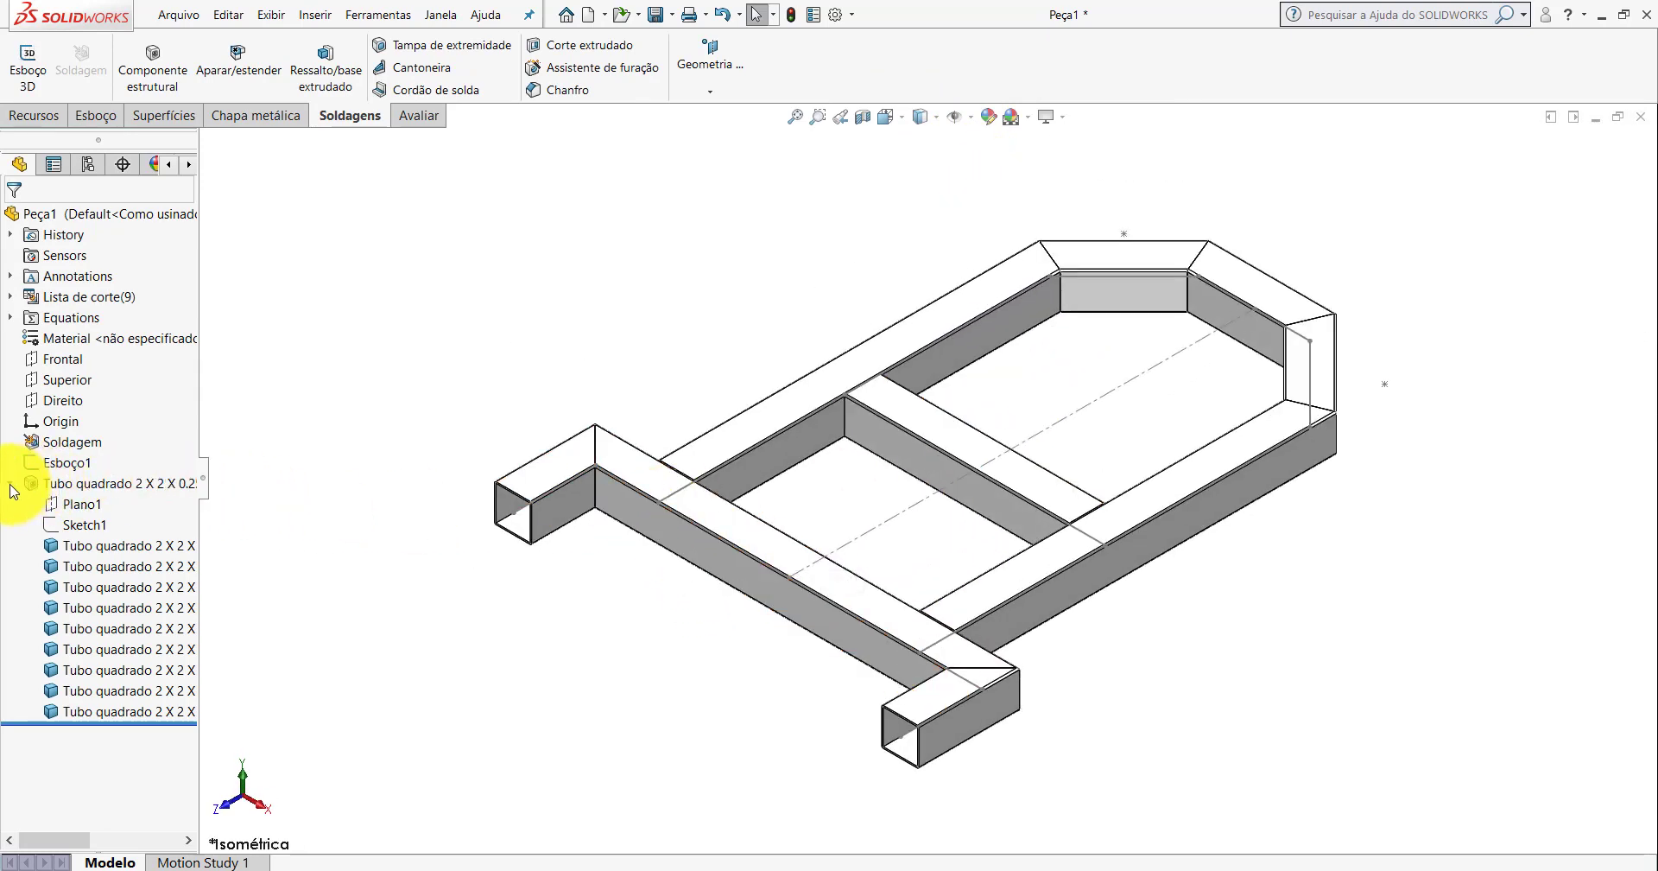
click(11, 483)
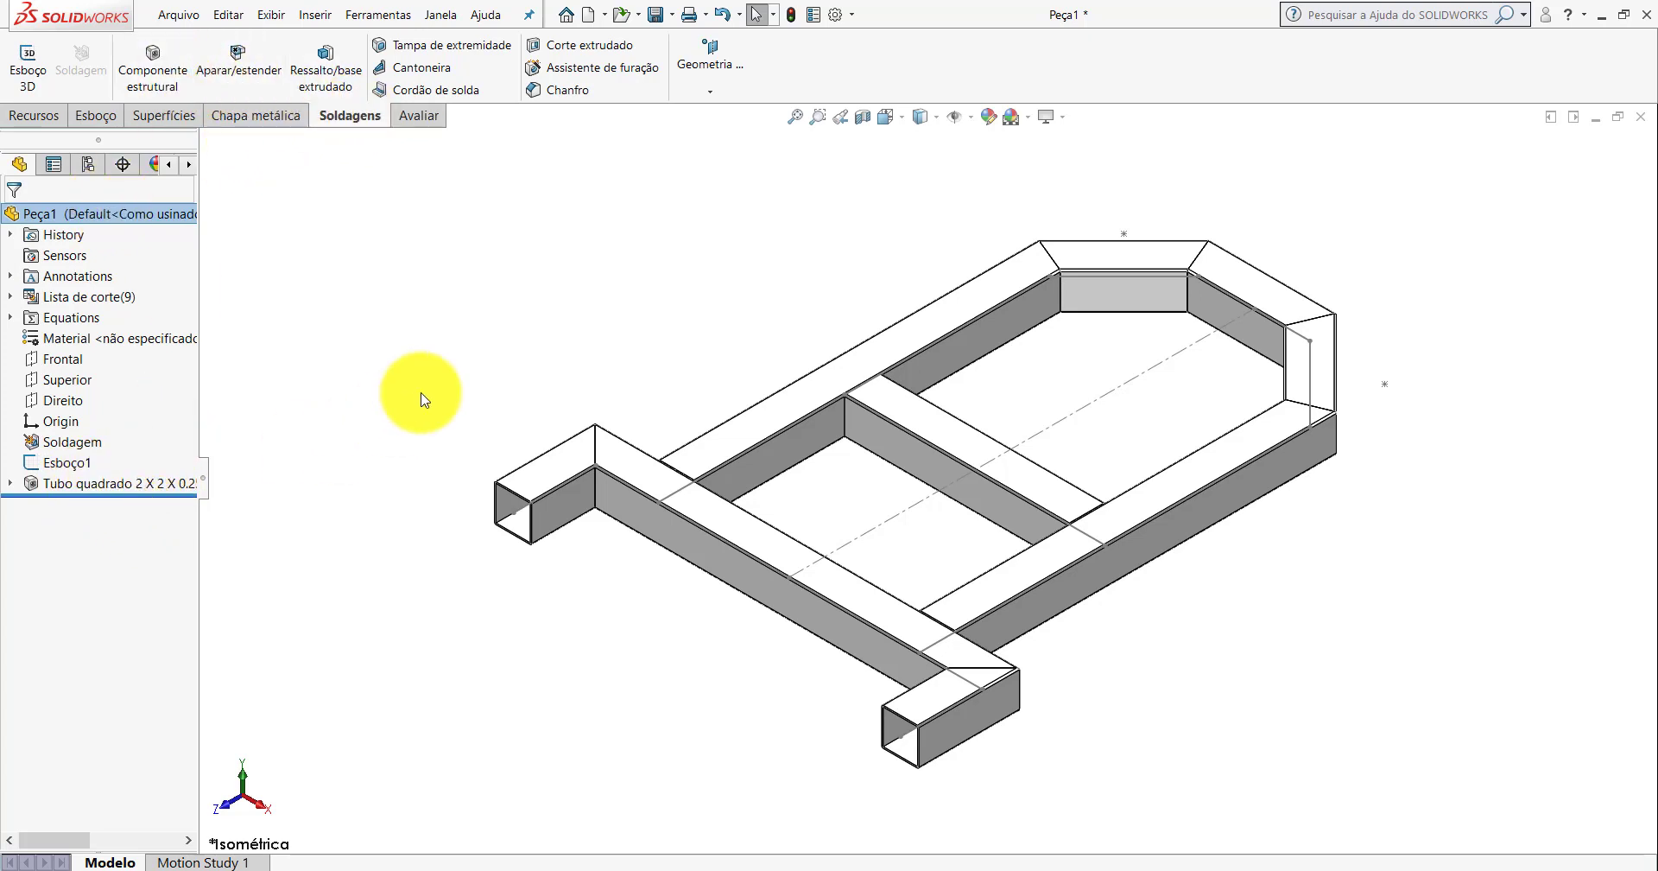
scroll(1137, 544, down, 2)
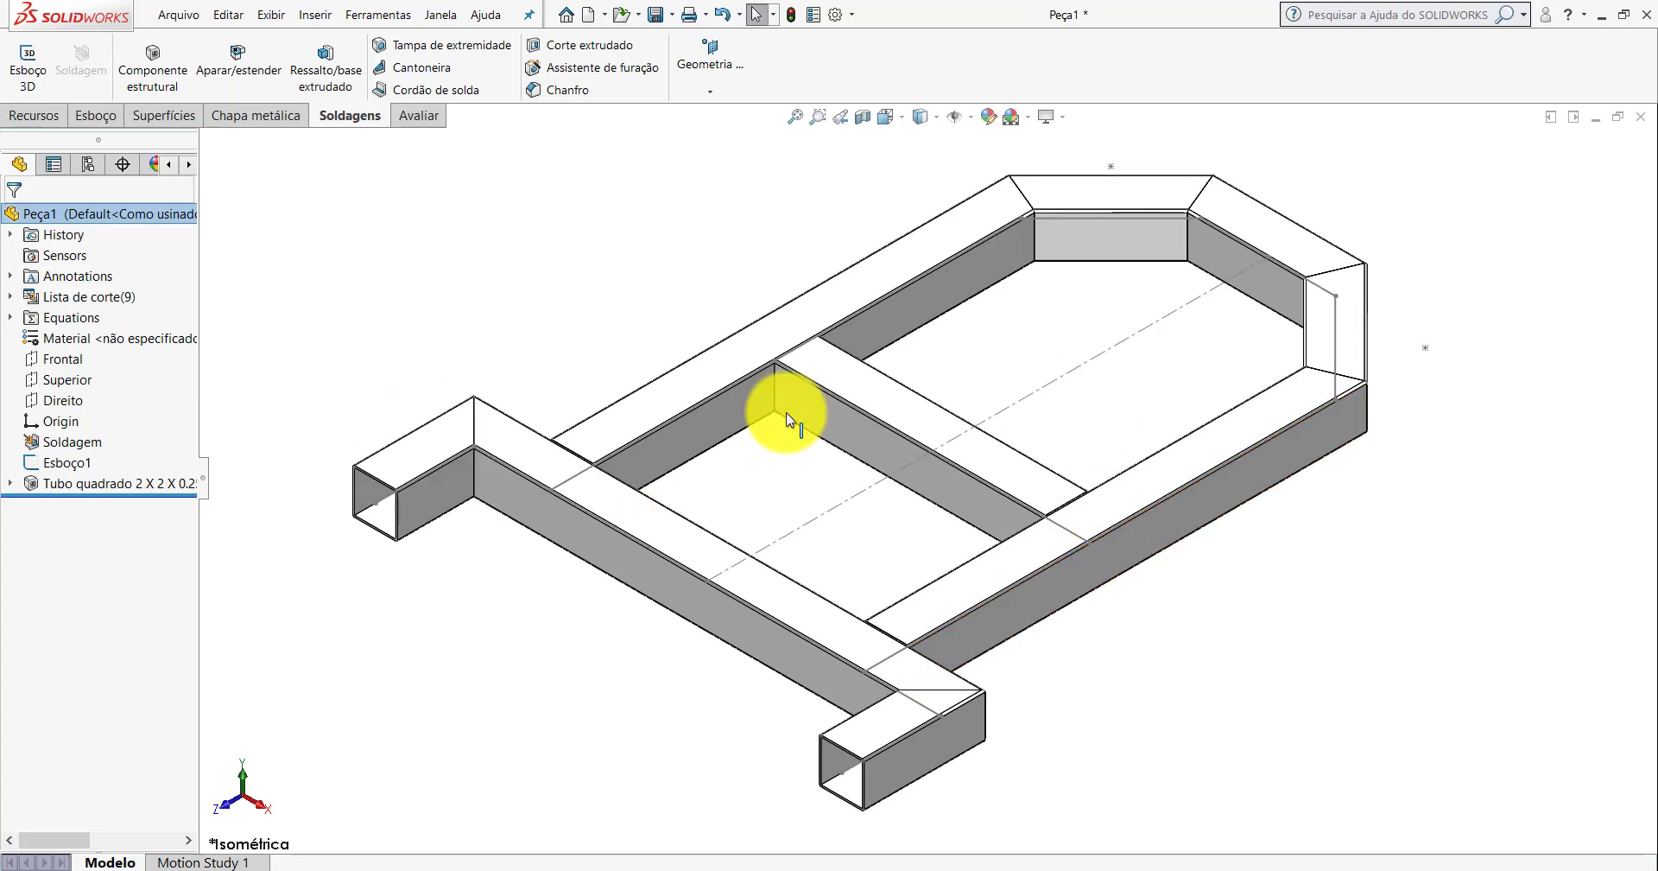
Set Peça1's material to AISI 1020 from the Material context menu.
right_click(43, 469)
click(413, 351)
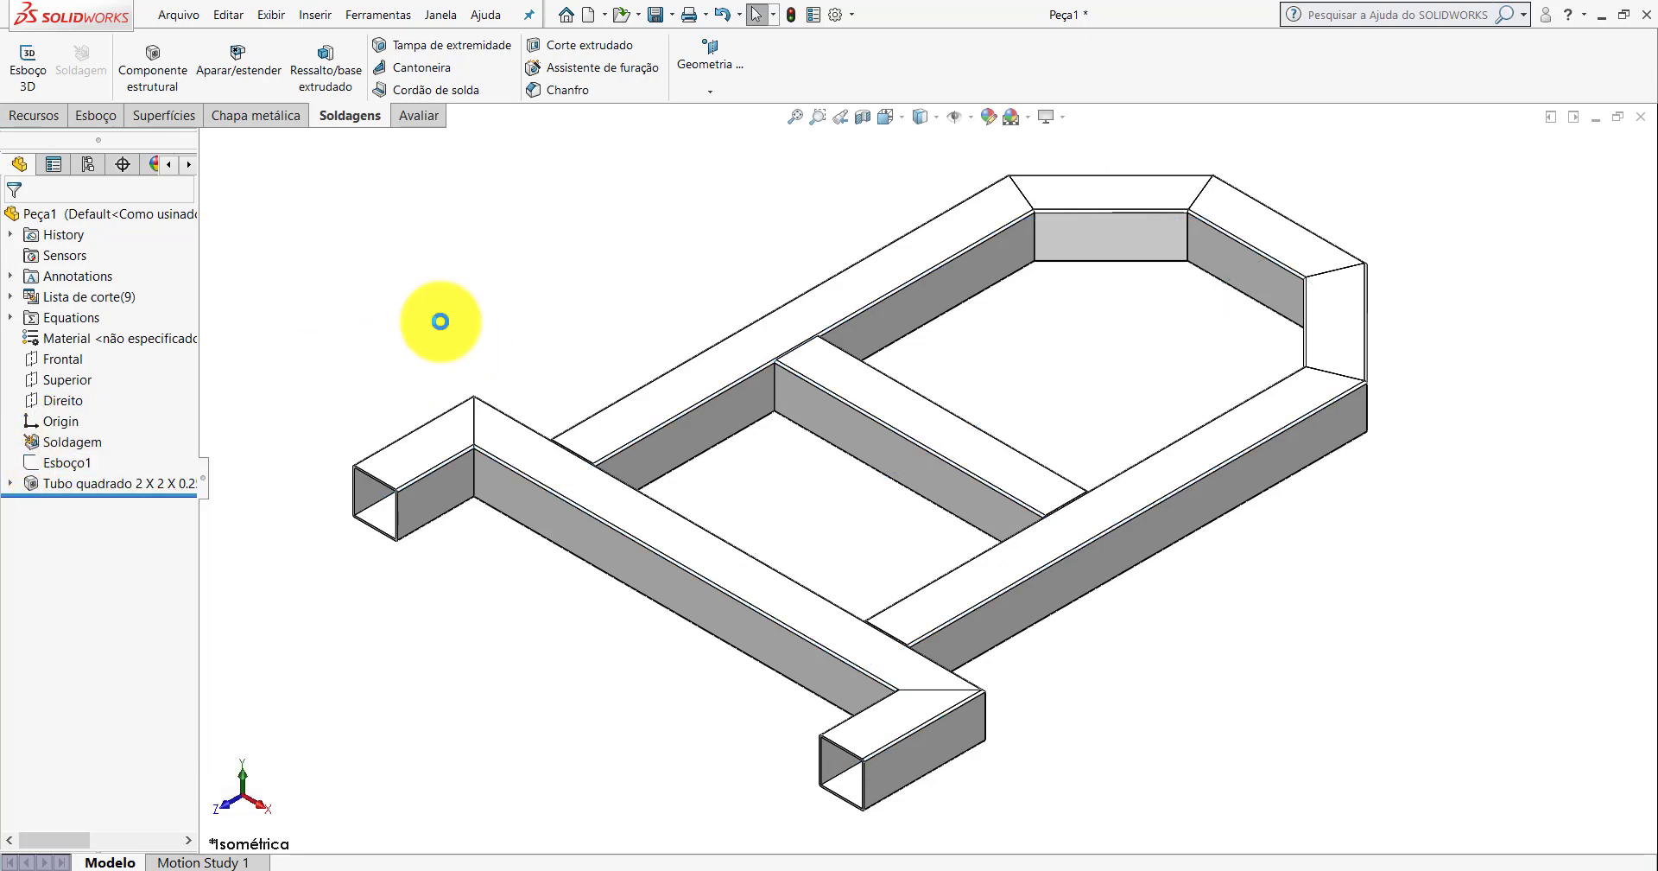
right_click(86, 346)
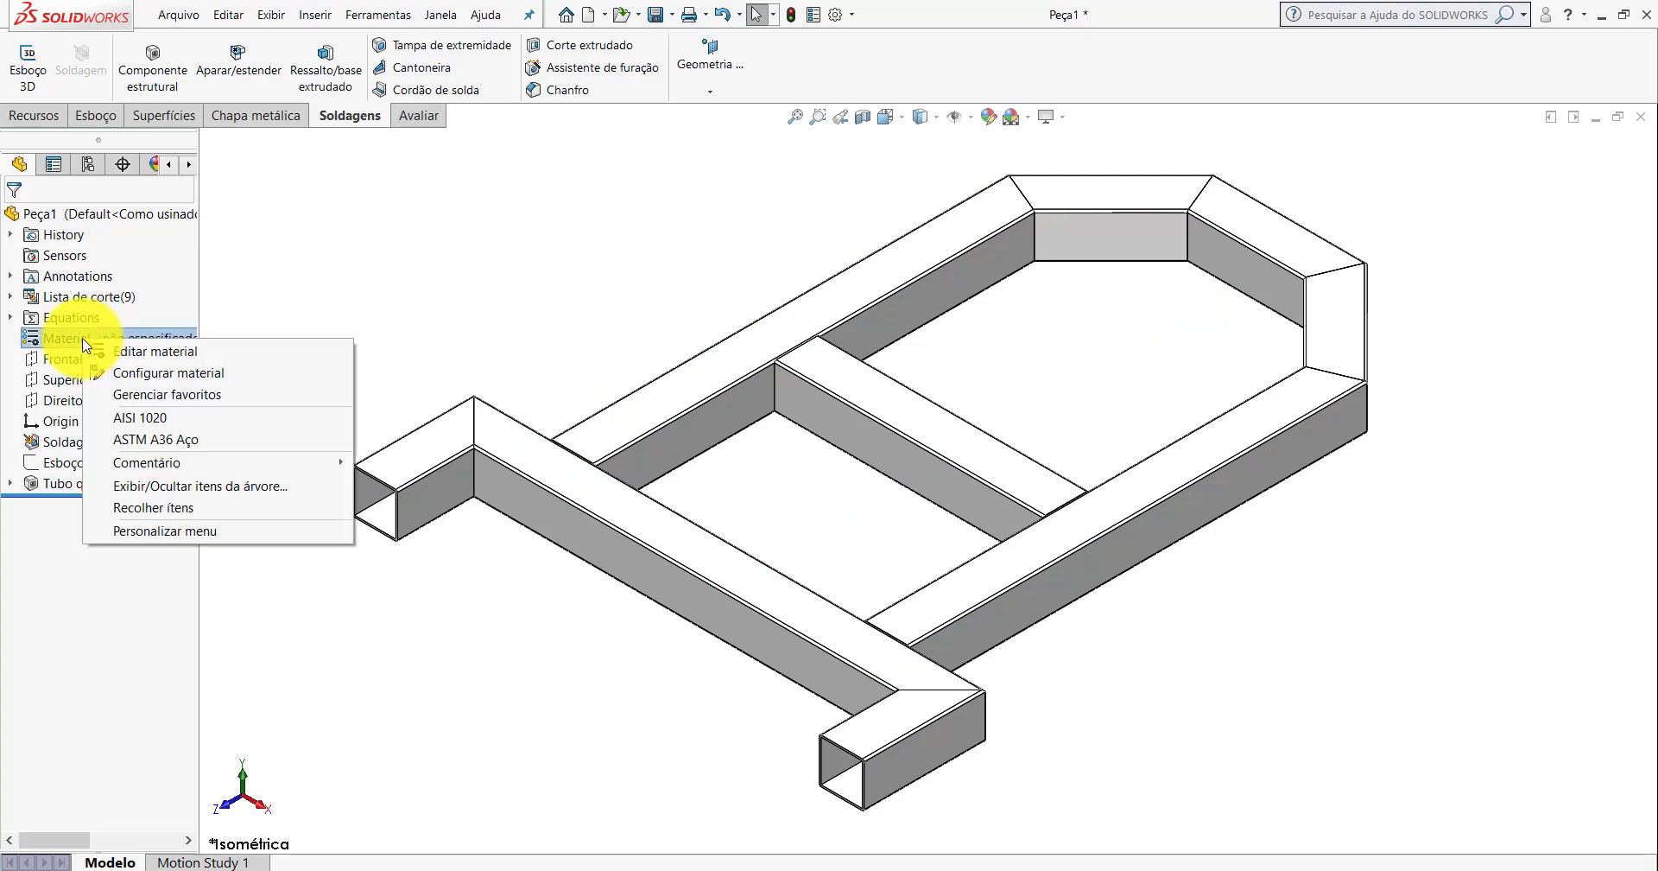
click(146, 420)
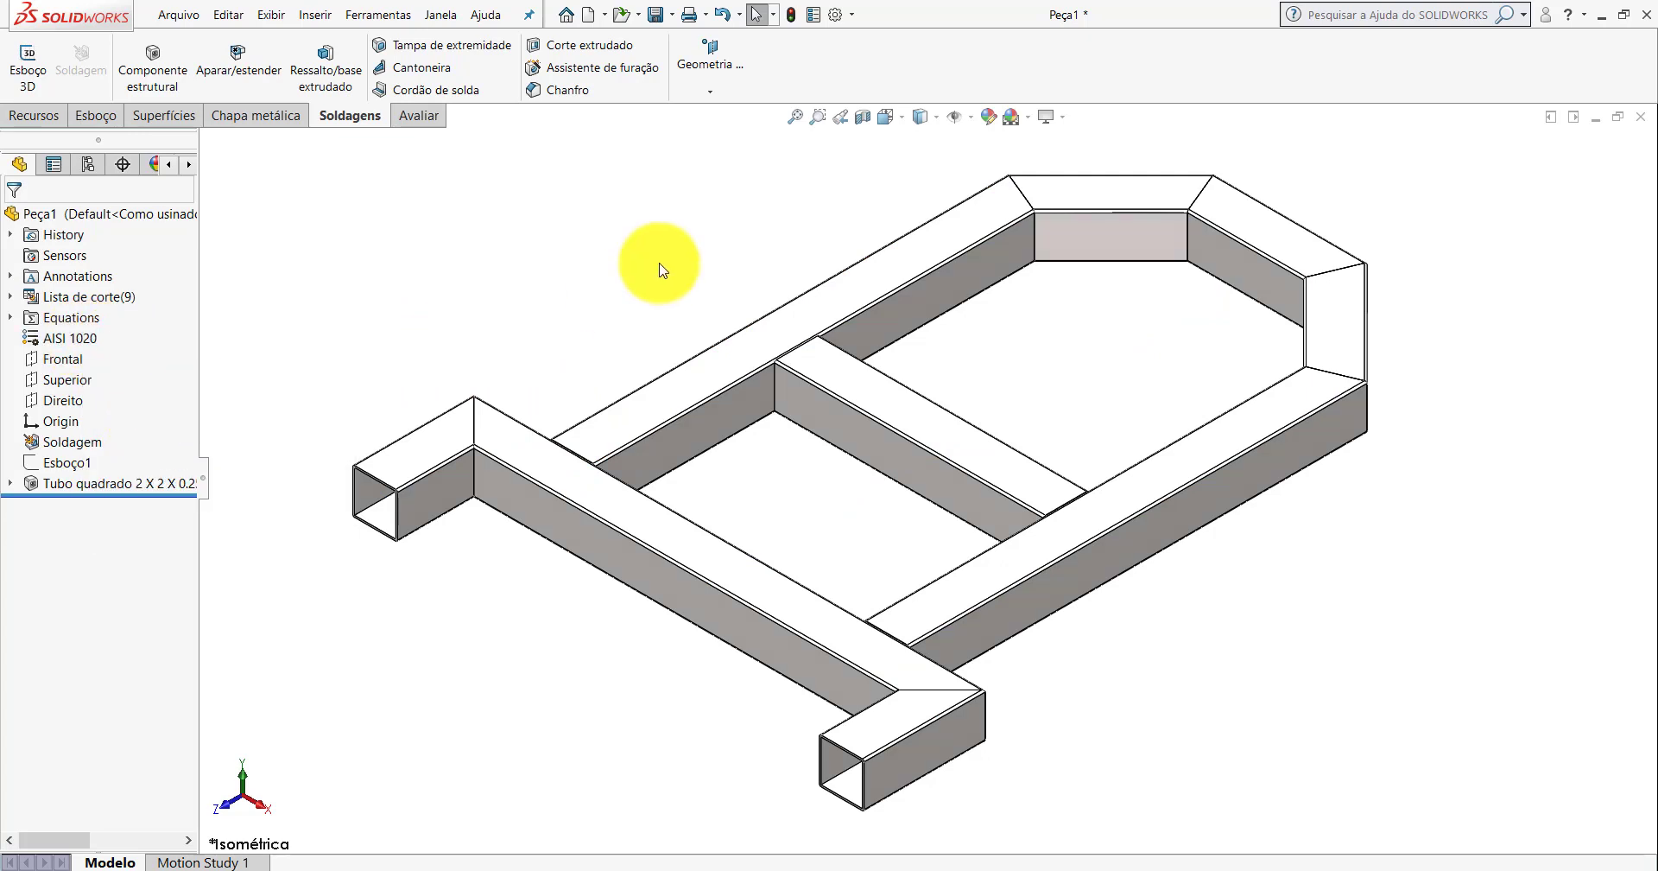
scroll(915, 458, up, 3)
scroll(916, 458, up, 1)
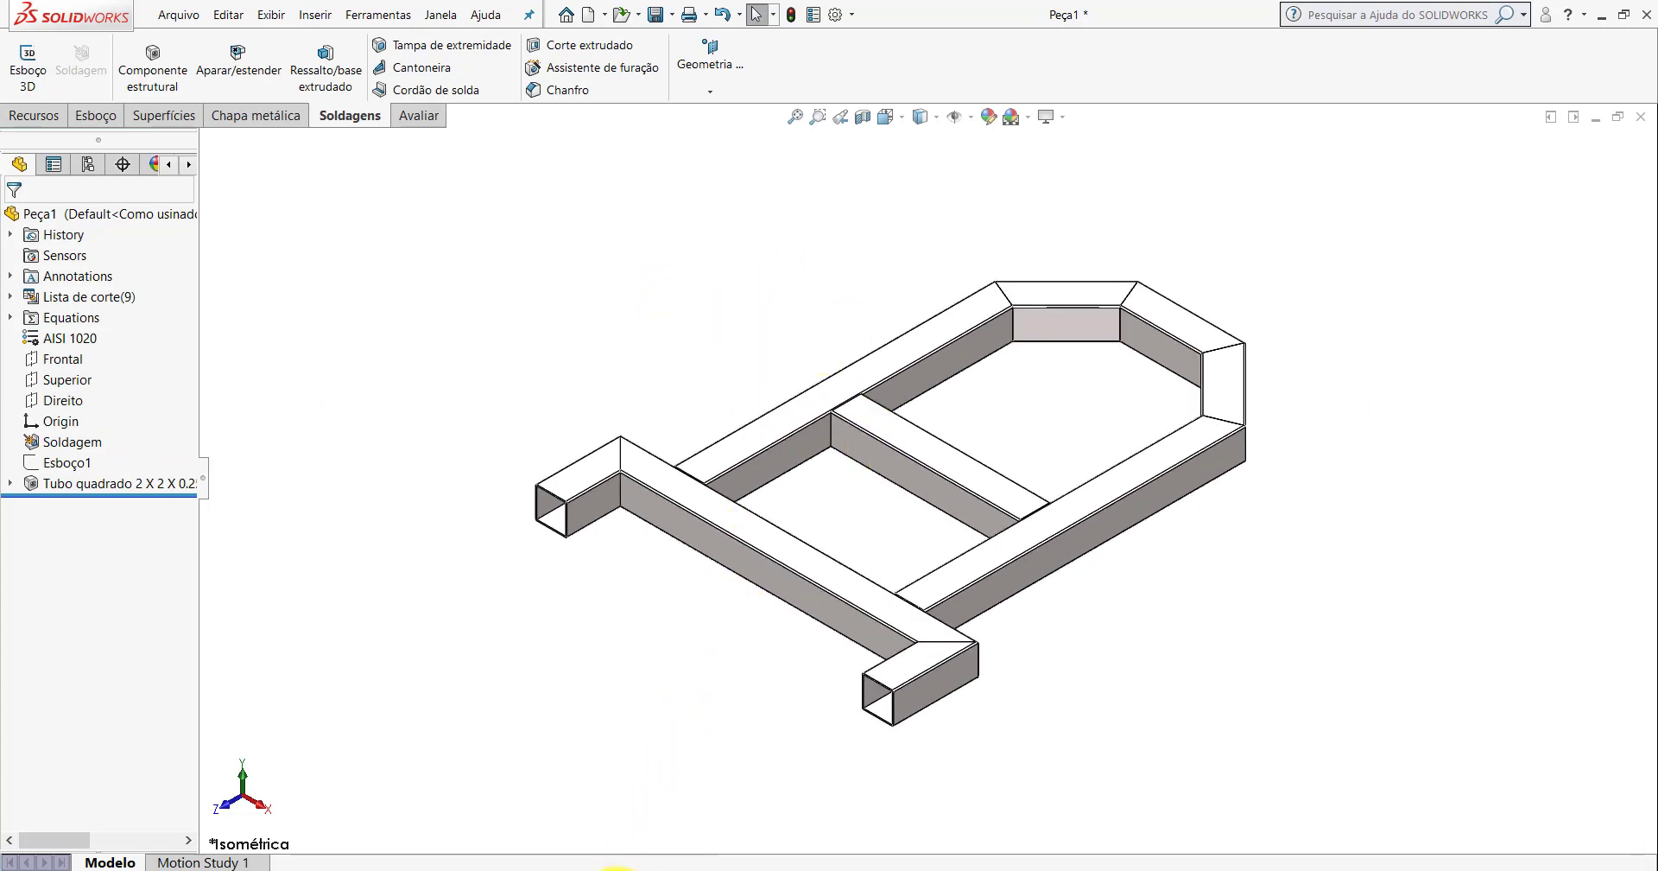
click(613, 867)
Bring up PP-TG(004)1700_2 in isometric view.
click(615, 859)
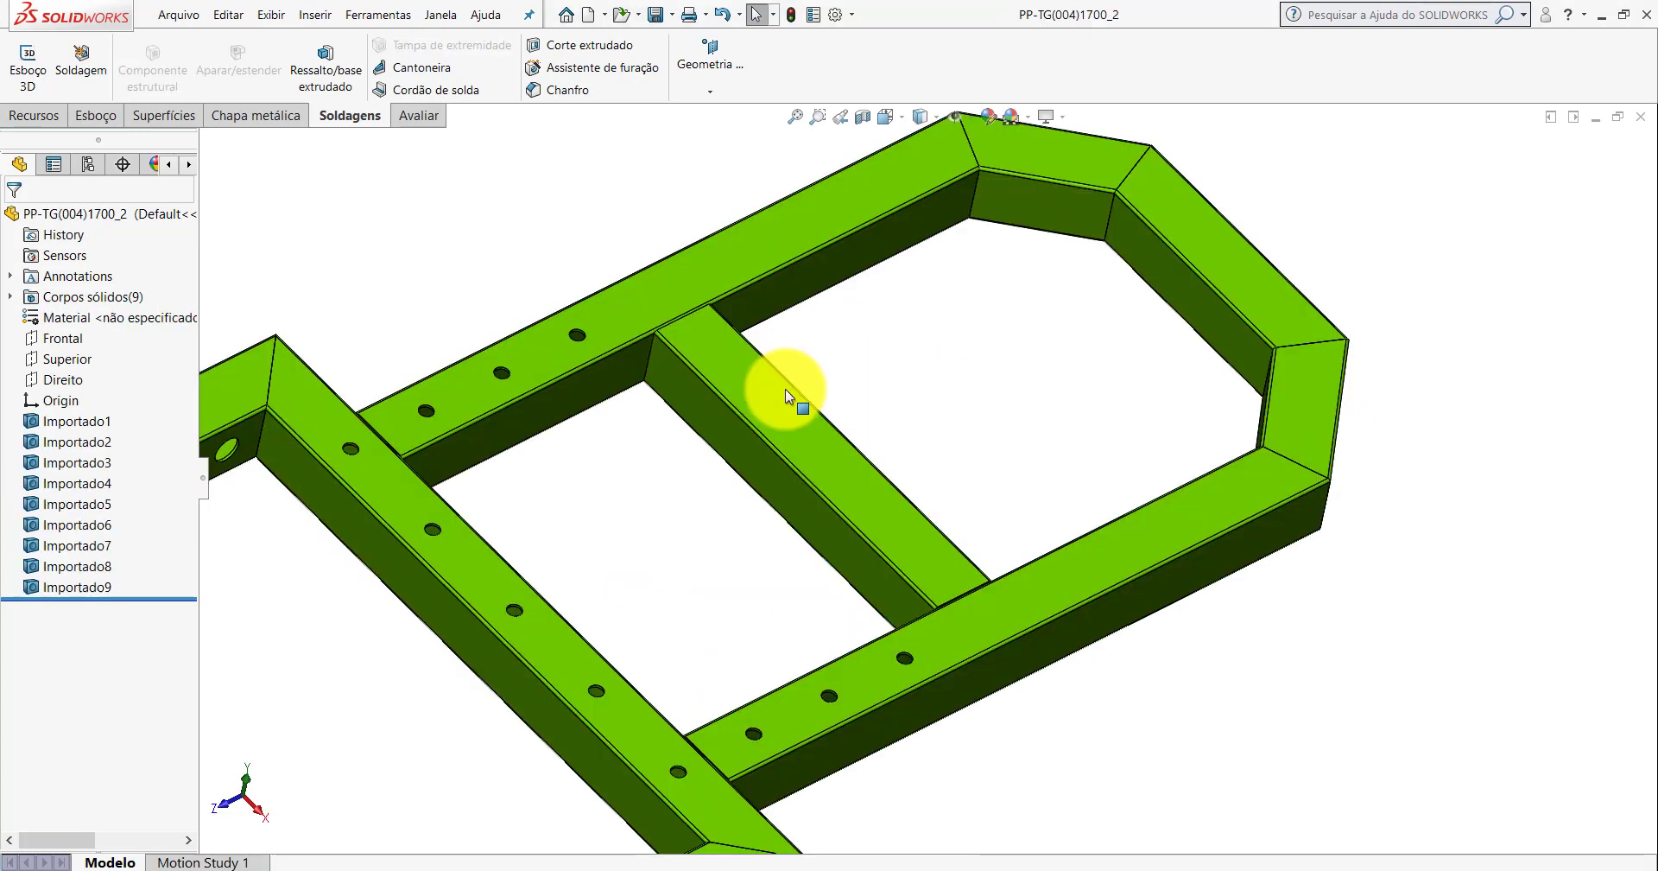
click(912, 125)
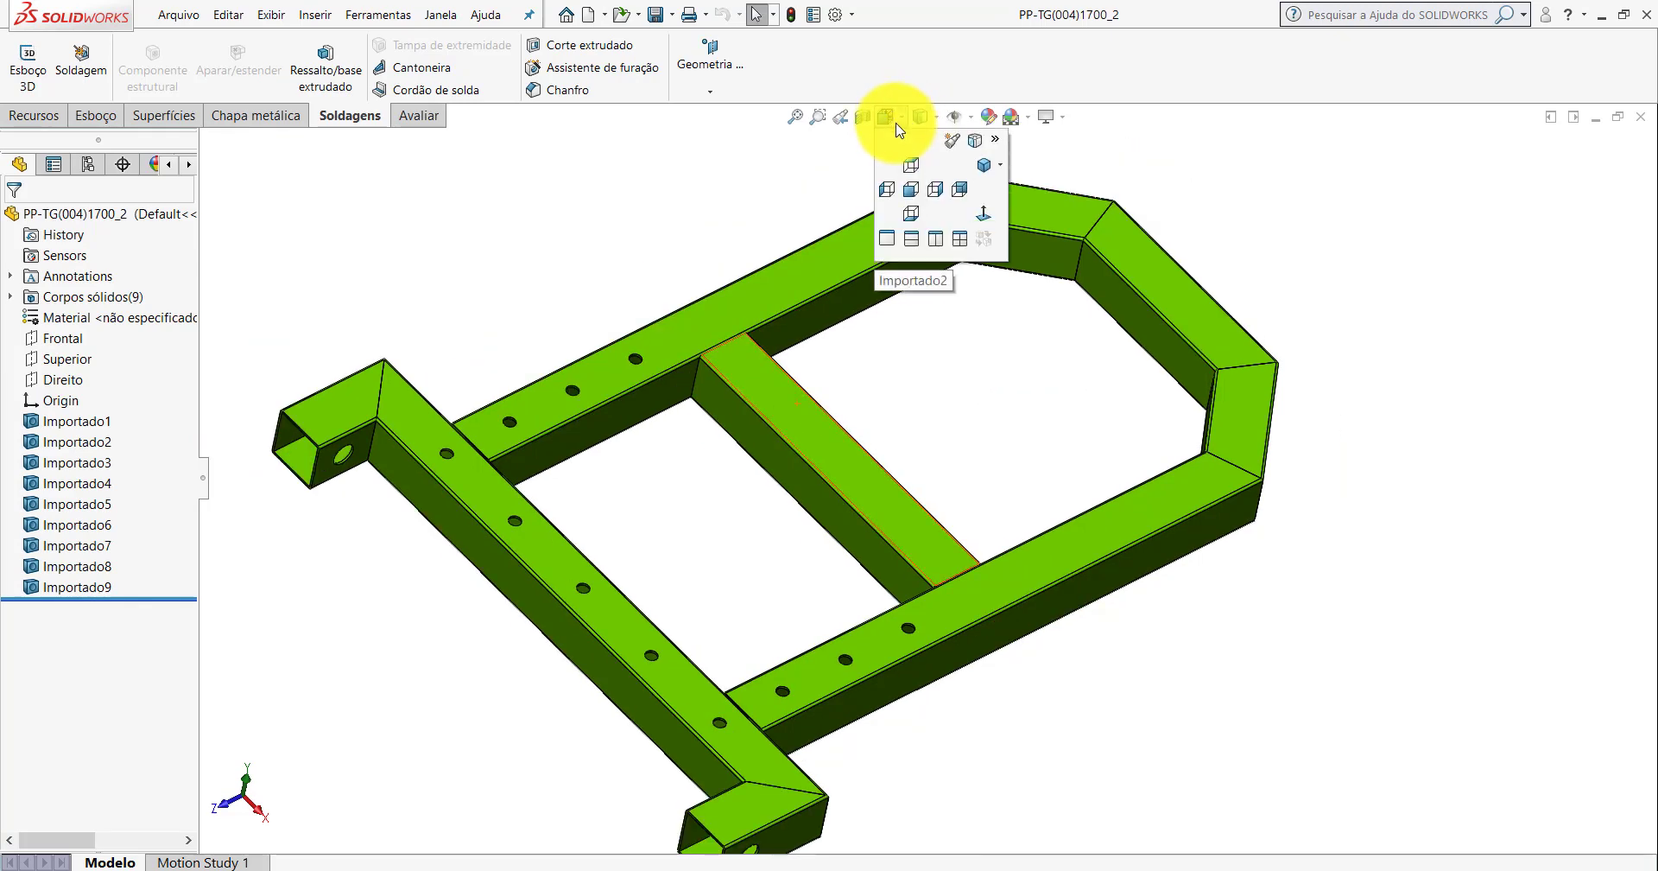
click(981, 165)
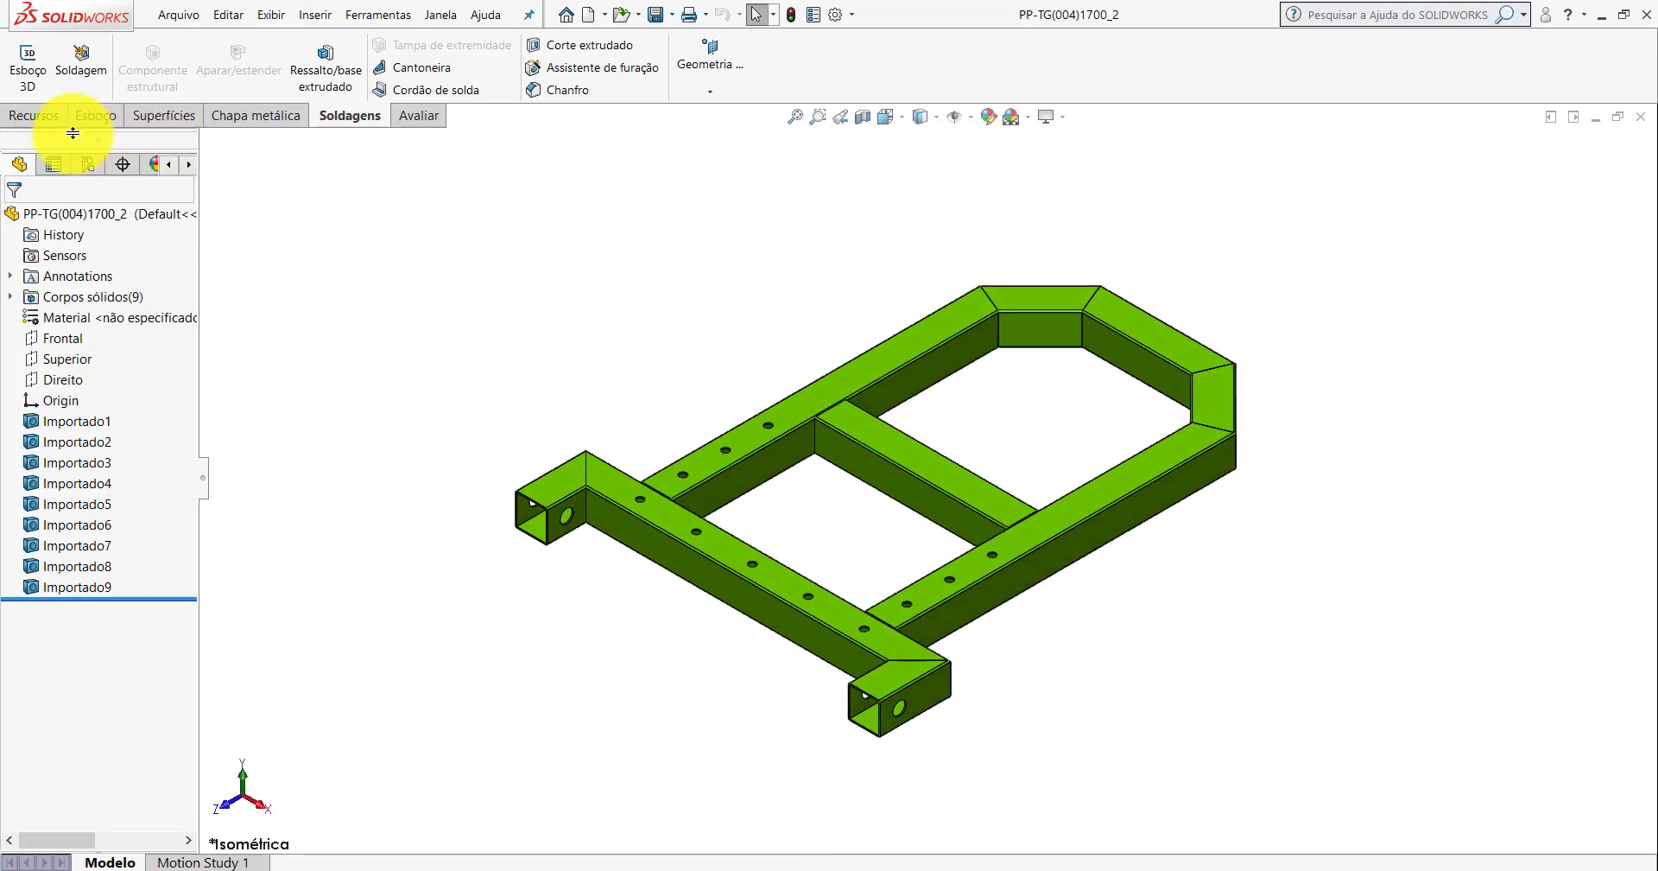
Measure the 570 mm span between the reference frame's front tube ends.
click(435, 122)
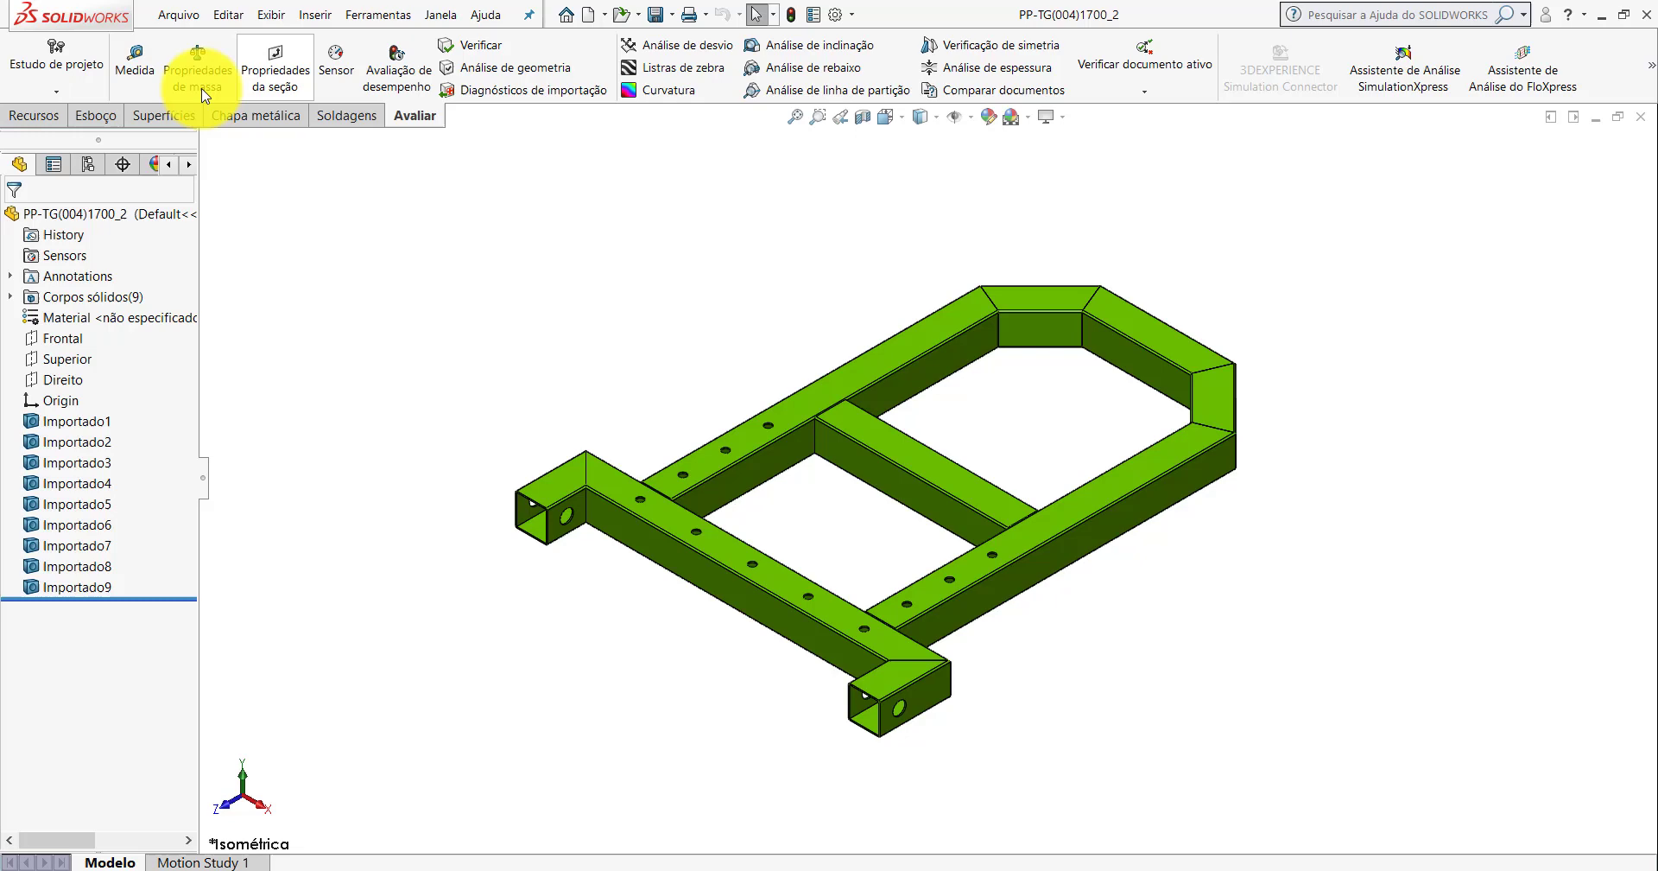
click(130, 69)
scroll(981, 691, down, 5)
click(1041, 681)
scroll(956, 604, up, 2)
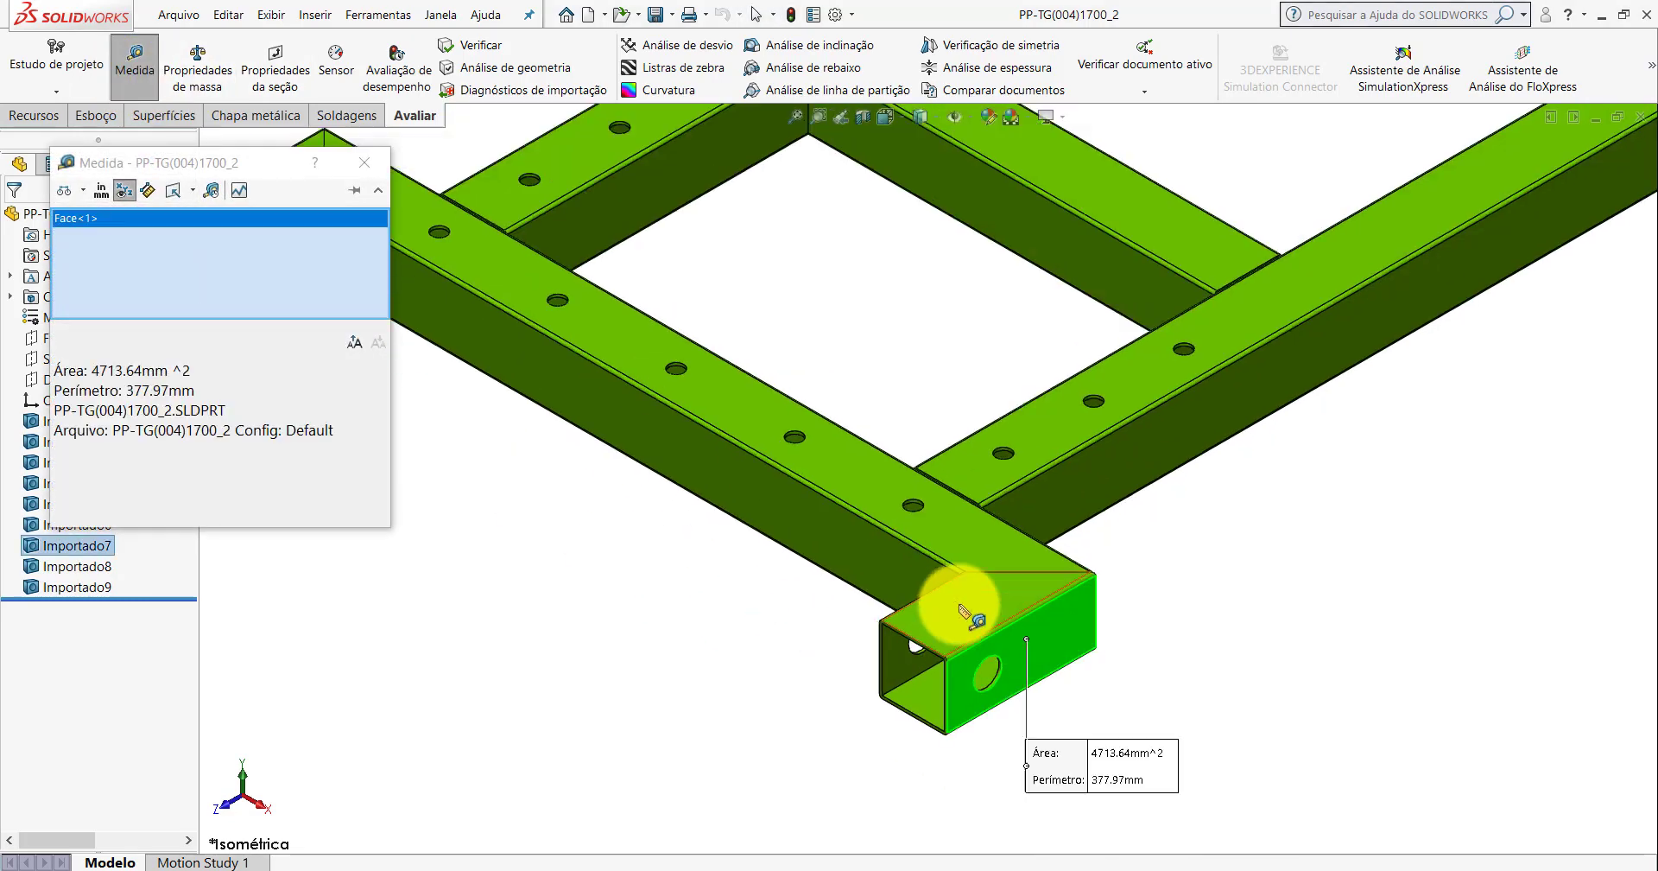
scroll(858, 492, up, 3)
mouse_move(859, 492)
middle_down()
mouse_move(999, 554)
mouse_move(970, 445)
middle_up()
scroll(870, 445, down, 3)
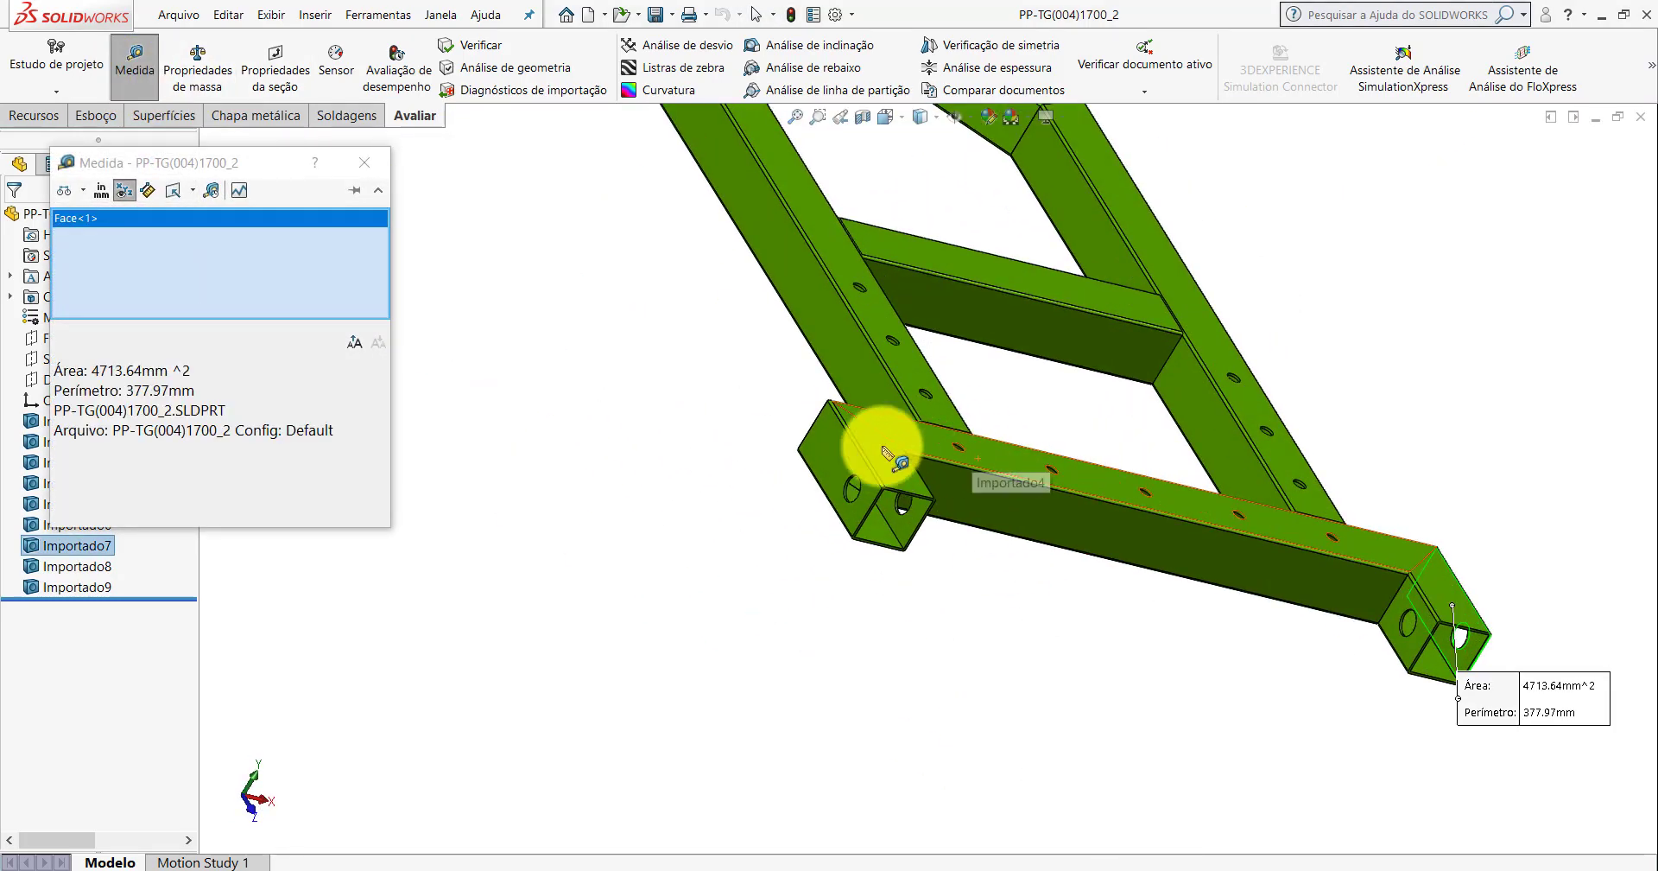
click(834, 463)
Measure a 46 mm tube end edge and a 110 mm face distance, then close Measure.
mouse_move(842, 467)
middle_down()
mouse_move(751, 419)
mouse_move(1074, 629)
middle_up()
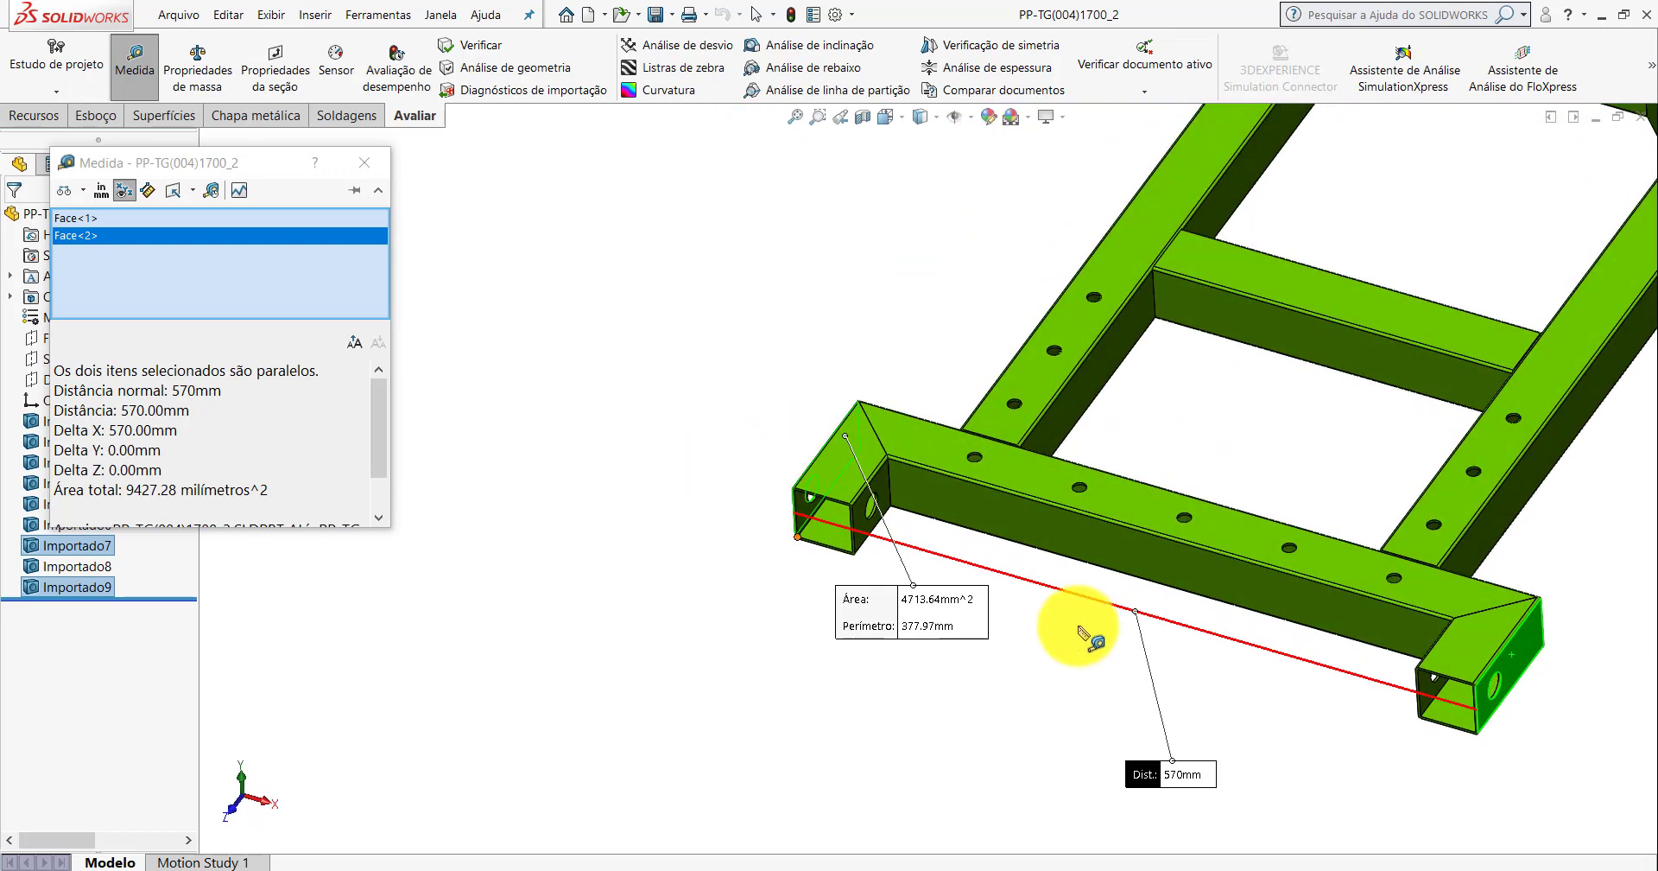
click(1019, 669)
scroll(1381, 644, down, 3)
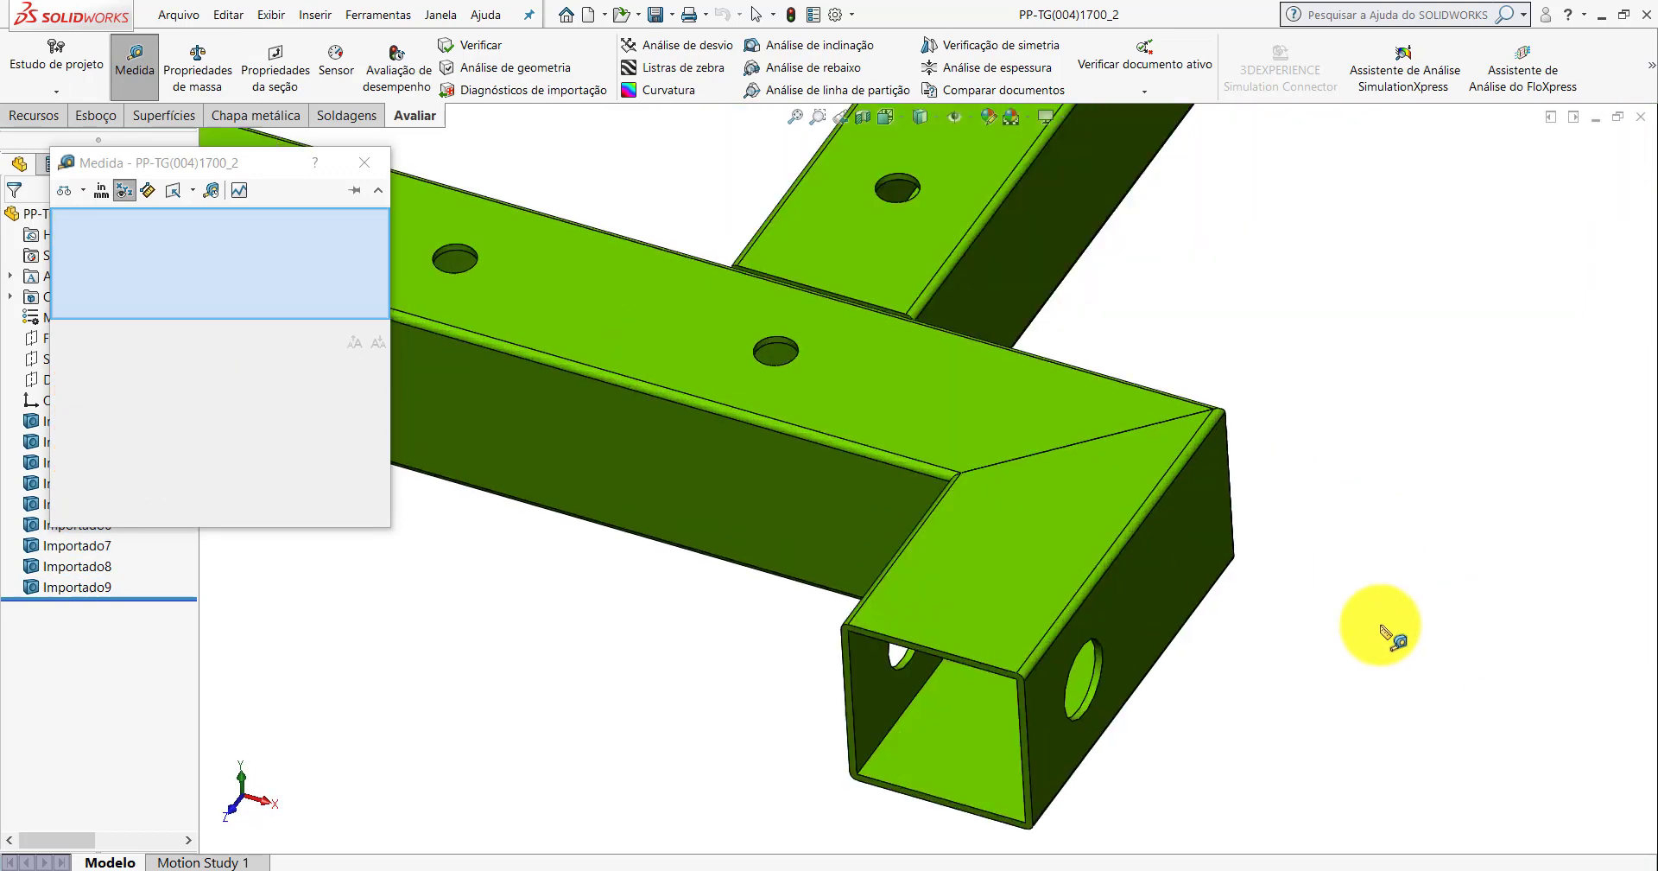
scroll(879, 687, down, 2)
click(893, 693)
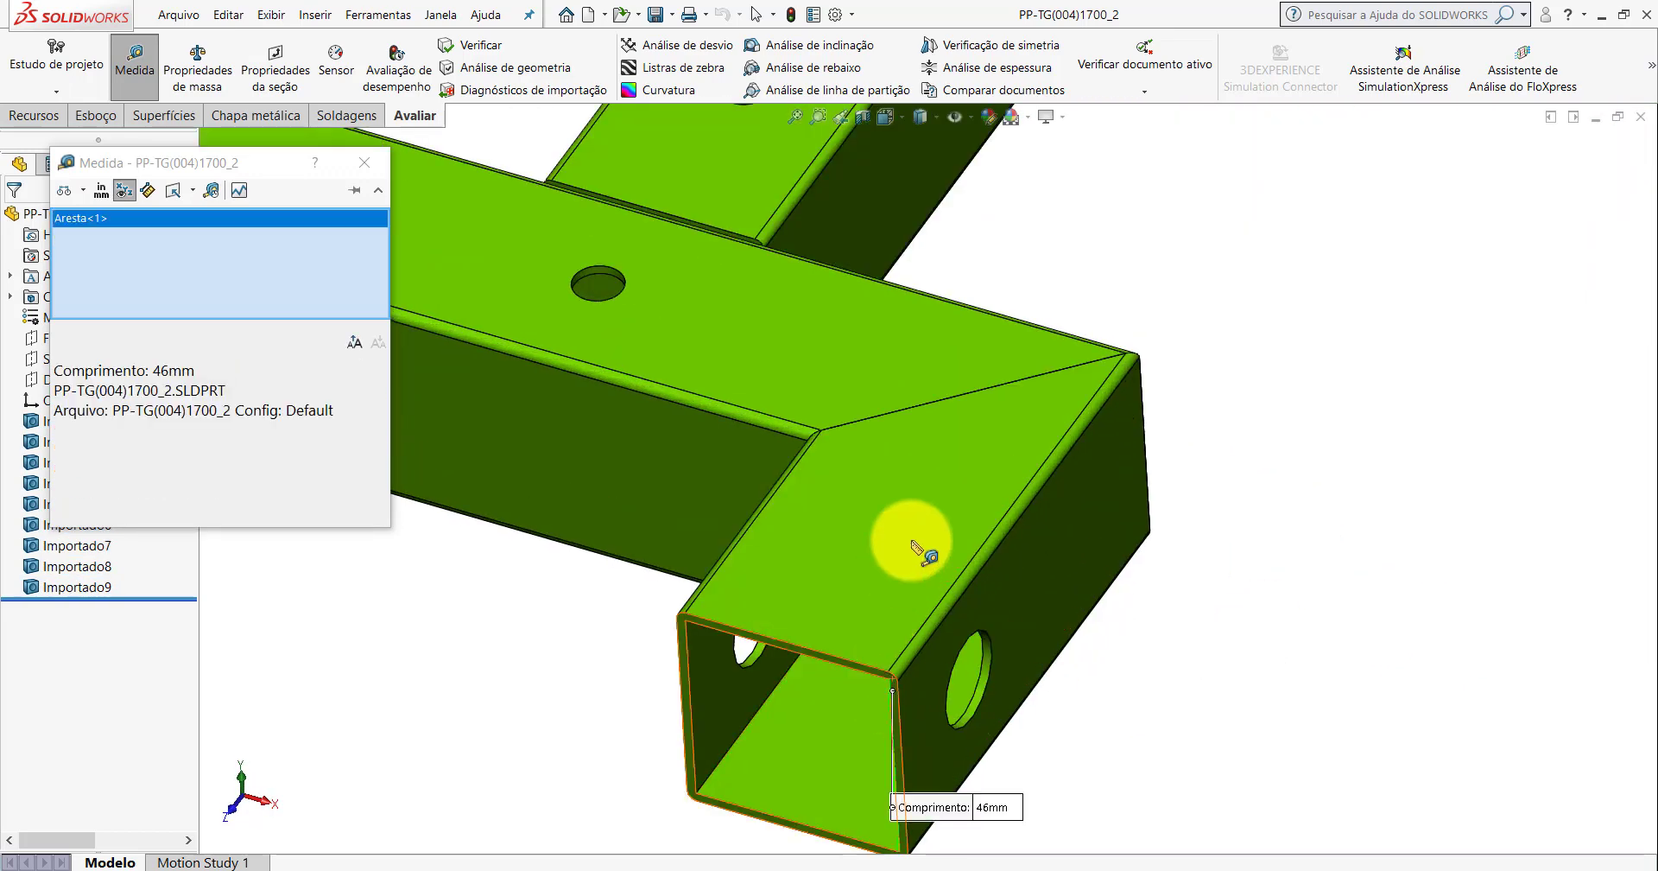
mouse_move(919, 547)
middle_down()
mouse_move(807, 599)
mouse_move(1184, 371)
middle_up()
click(1127, 497)
mouse_move(1128, 497)
middle_down()
mouse_move(1148, 474)
mouse_move(463, 437)
middle_up()
click(365, 162)
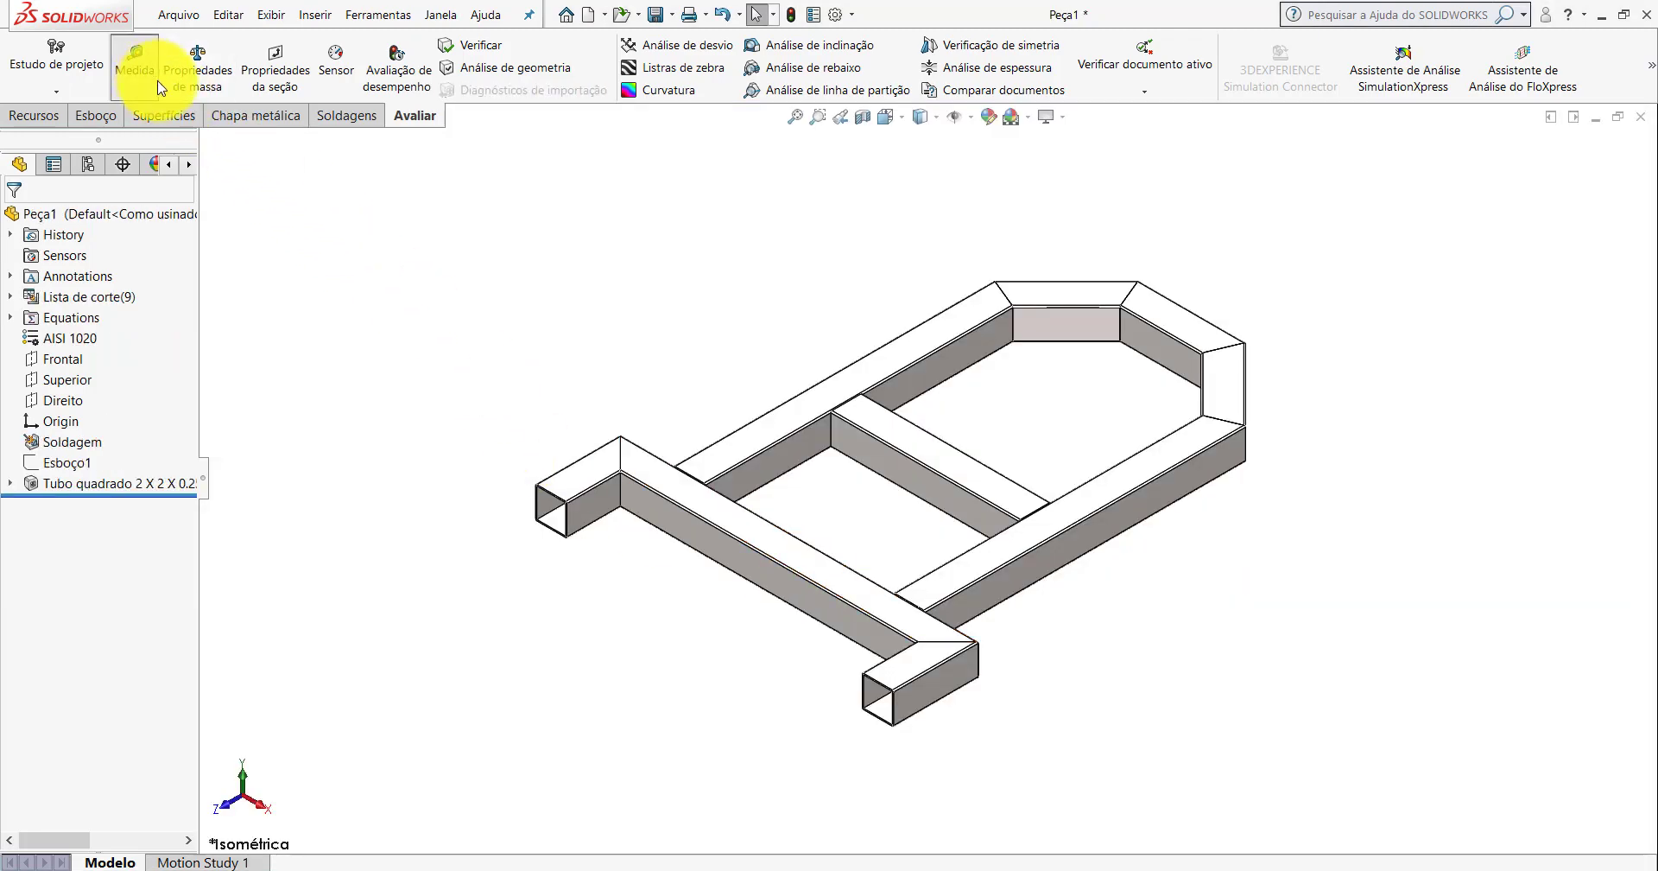
Measure 570 mm between Peça1's front tube ends.
click(158, 85)
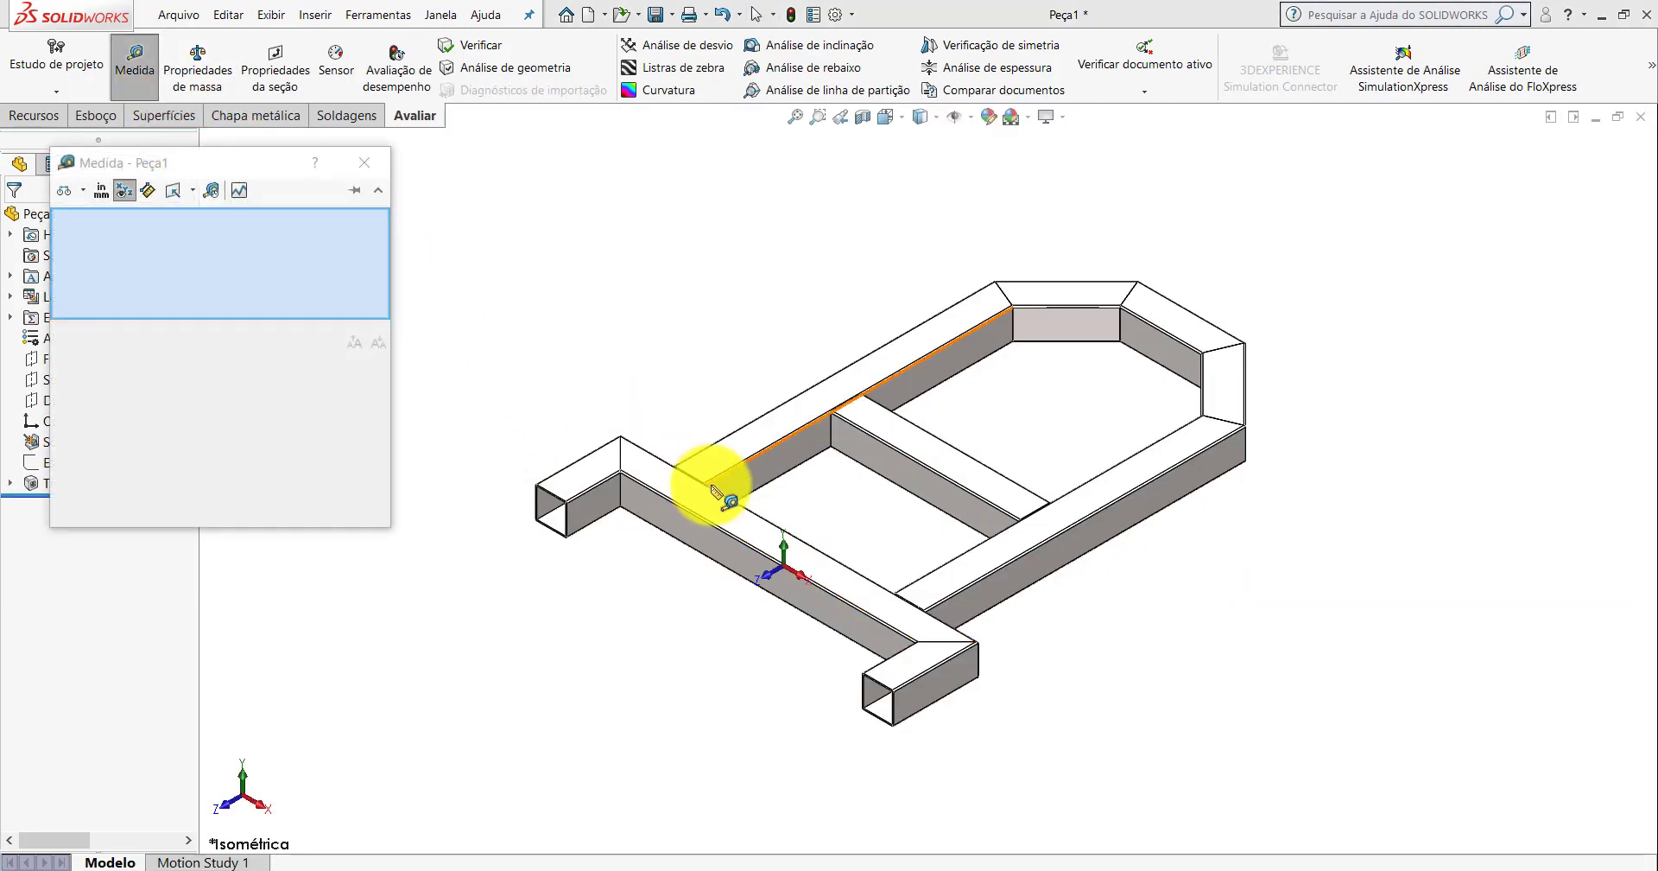
scroll(959, 708, down, 5)
click(958, 708)
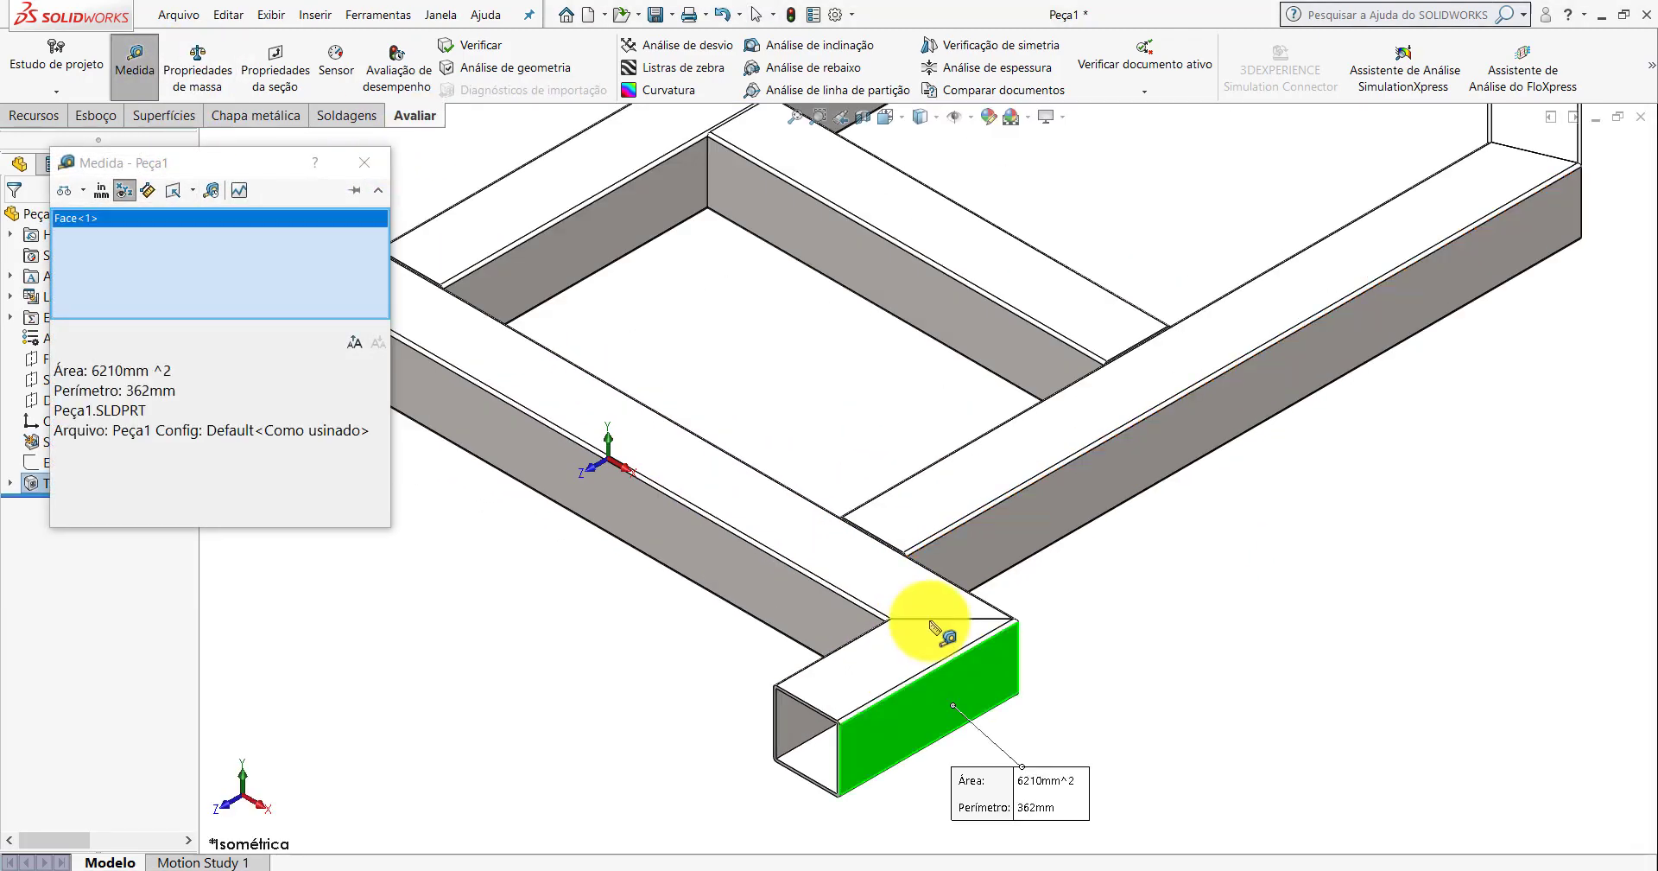
mouse_move(926, 622)
middle_down()
mouse_move(674, 479)
mouse_move(637, 397)
mouse_move(604, 423)
middle_up()
click(622, 418)
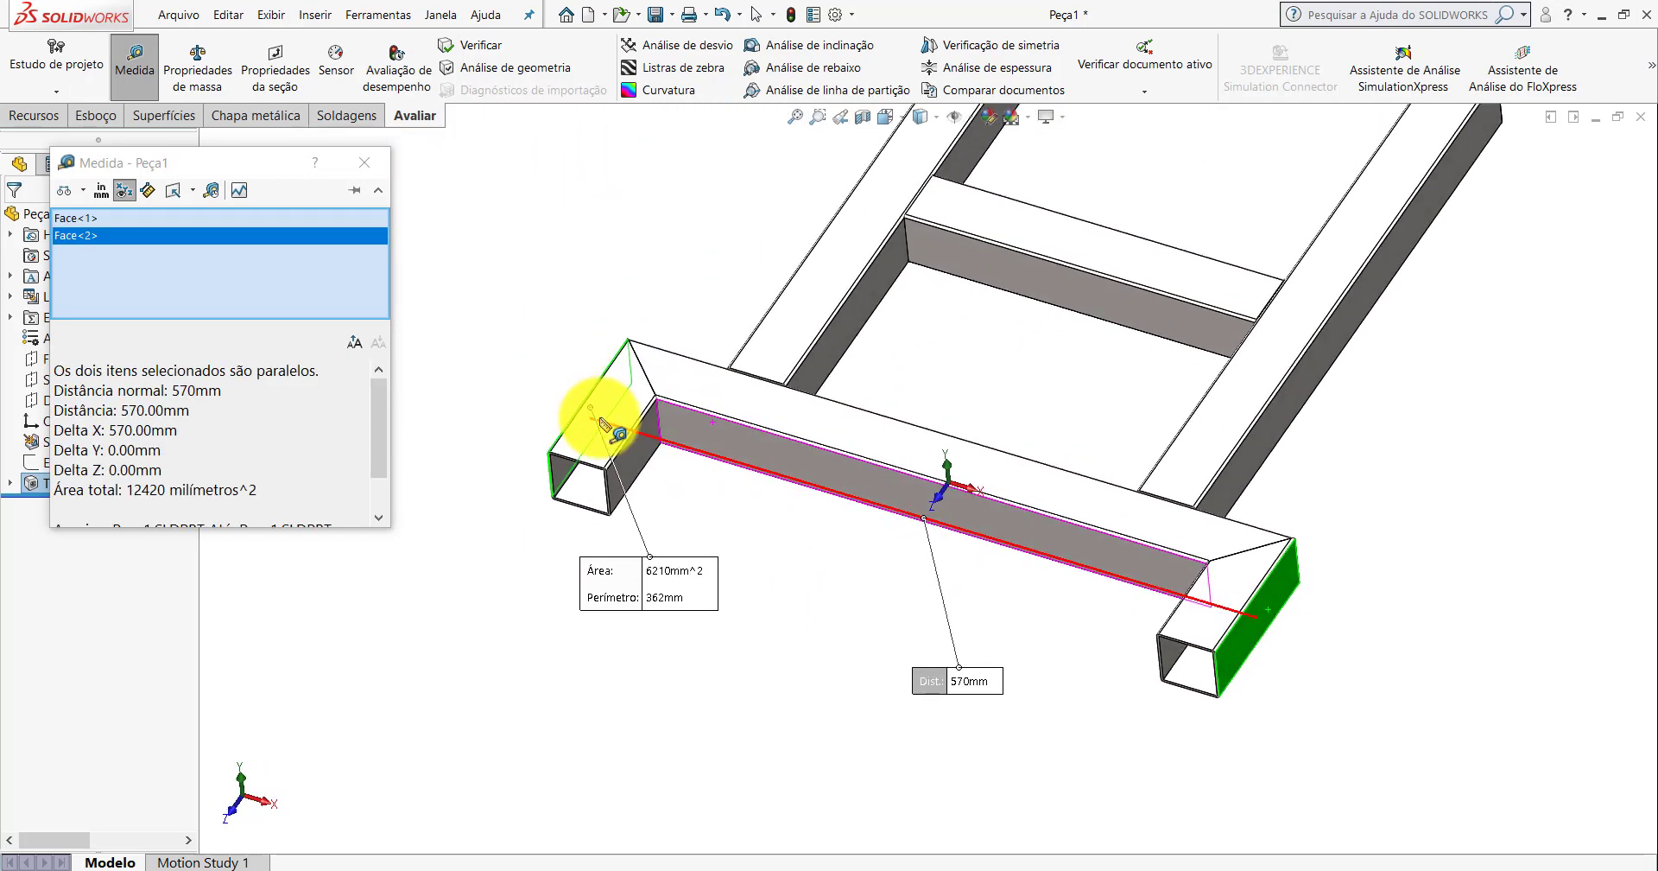
Measure the 135 mm spacing from the end tube's wall face to the slanted end face.
click(714, 666)
scroll(1158, 729, down, 5)
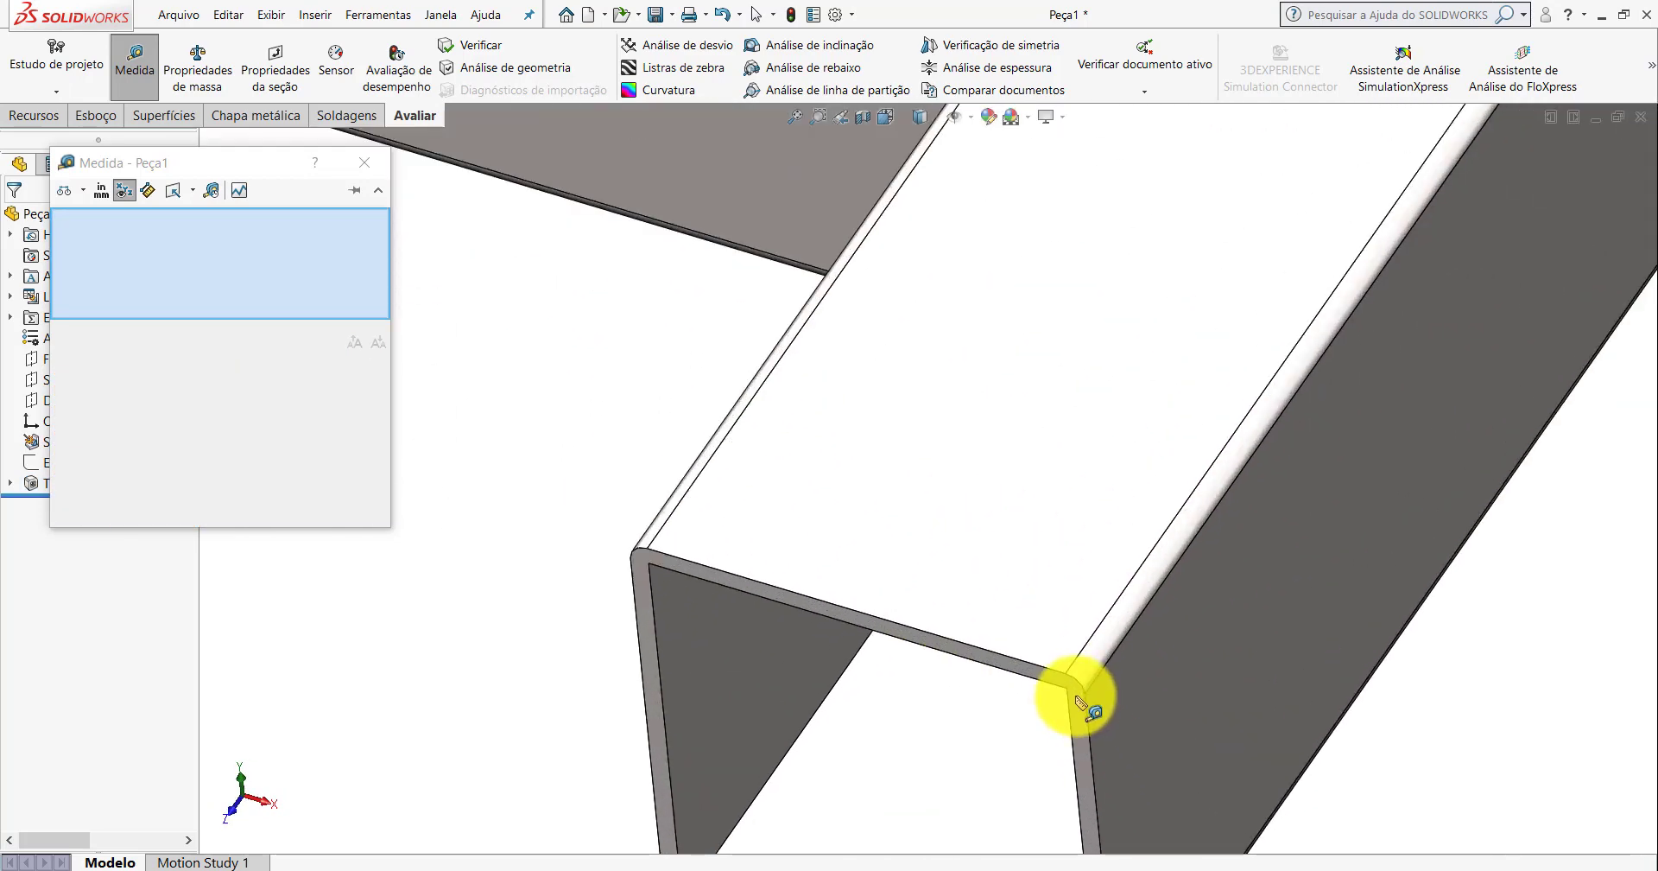
click(1080, 702)
scroll(1162, 437, up, 3)
mouse_move(1077, 371)
middle_down()
mouse_move(967, 481)
mouse_move(1277, 248)
middle_up()
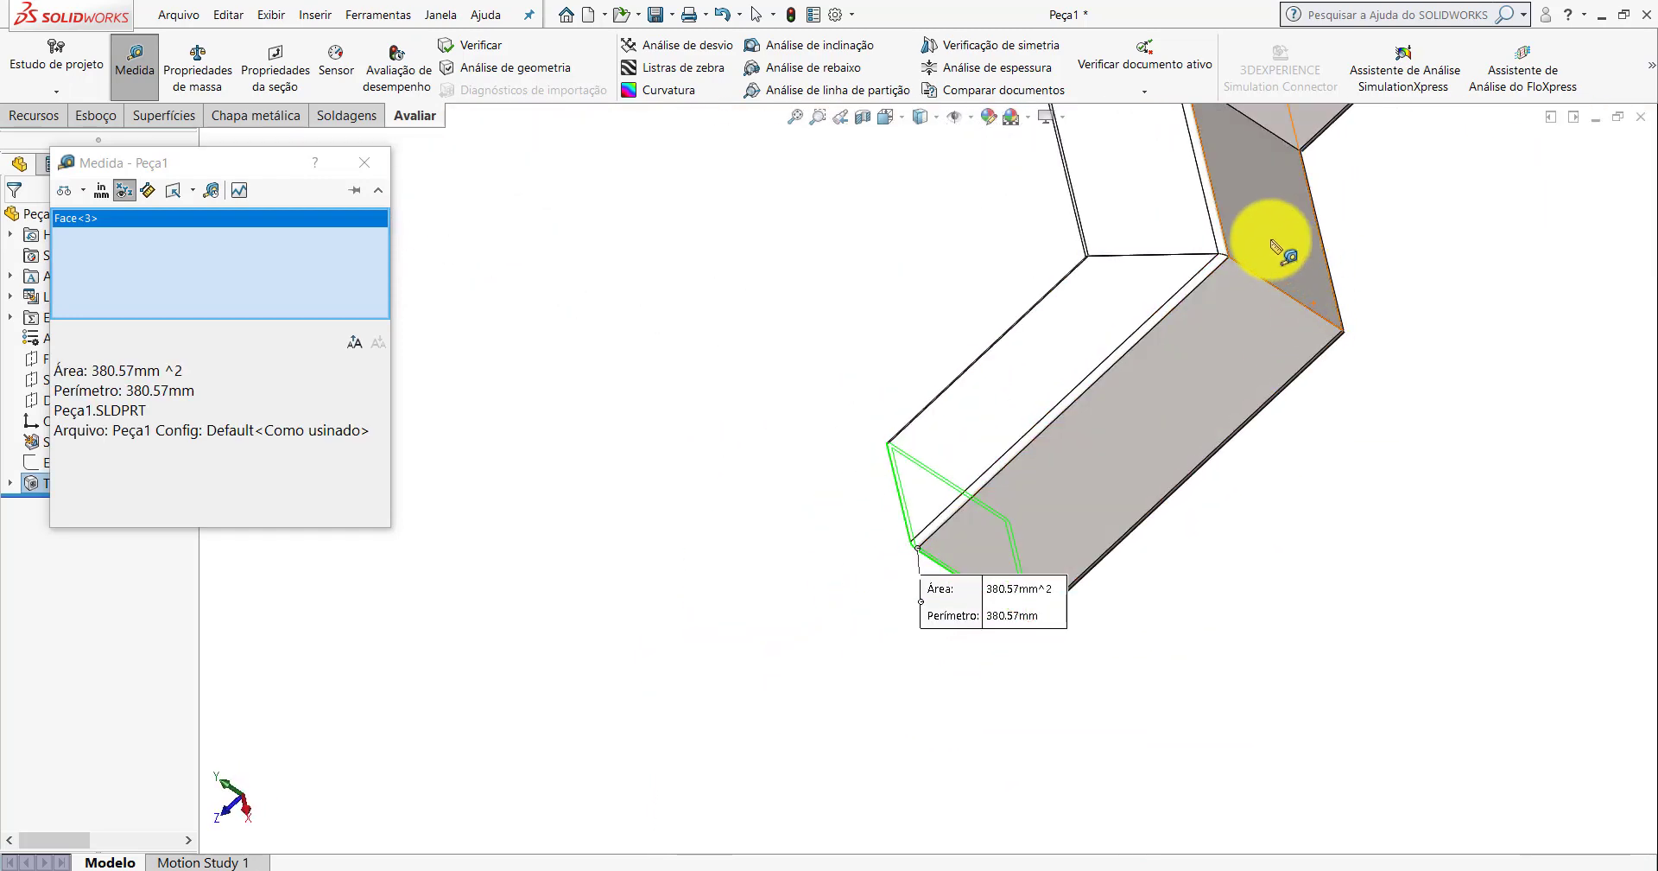
click(1276, 248)
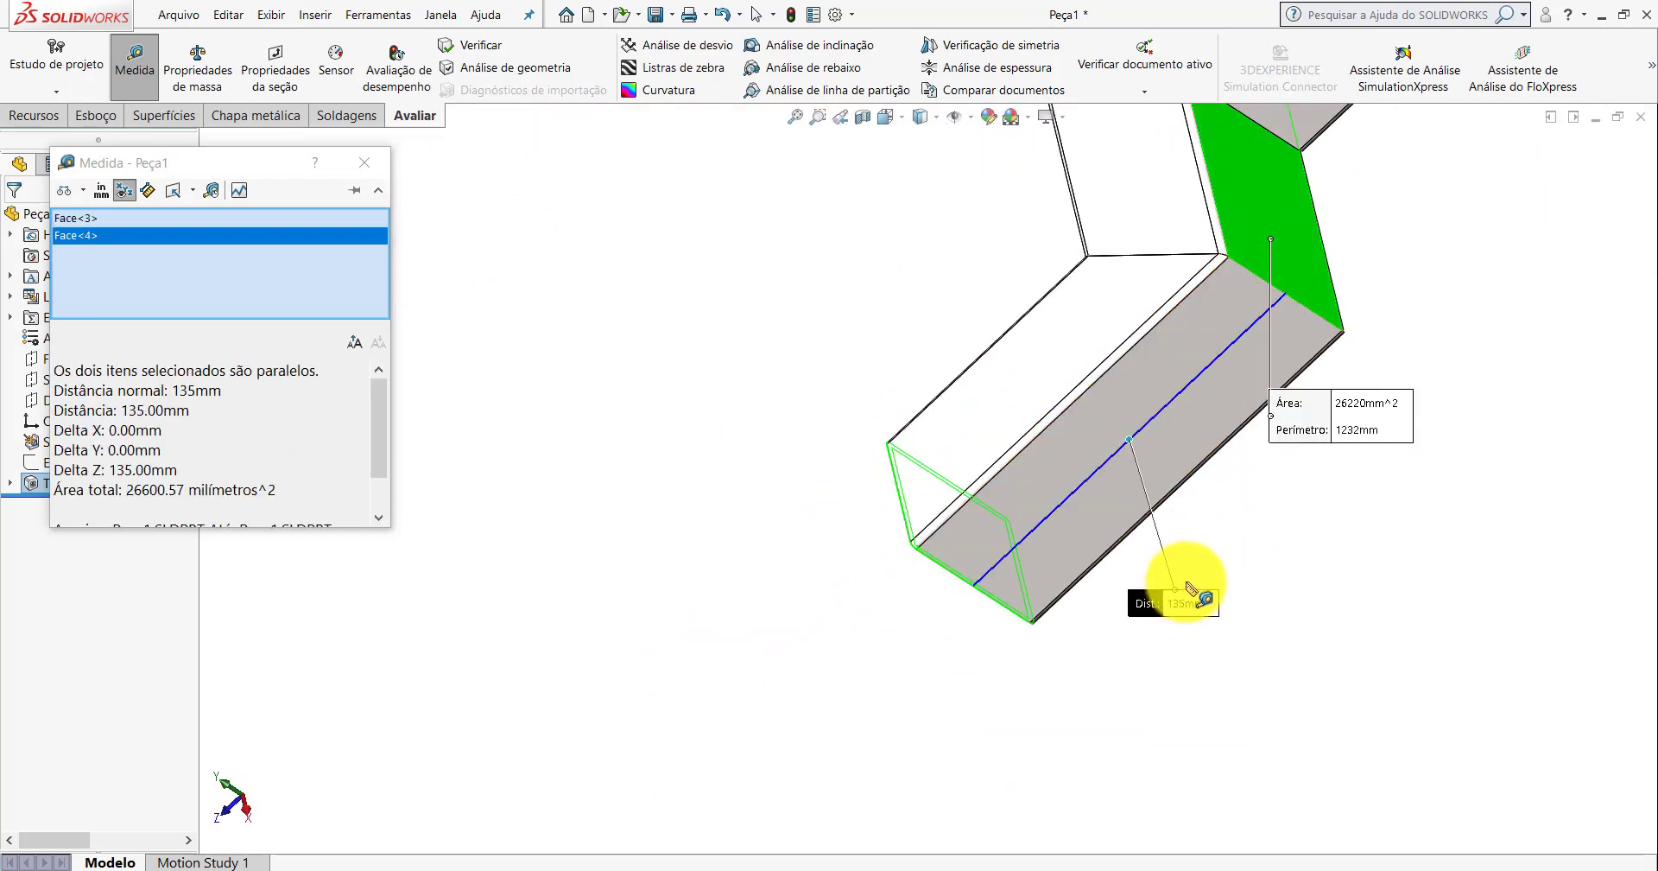
mouse_move(1192, 592)
middle_down()
mouse_move(1048, 407)
mouse_move(1008, 444)
mouse_move(1074, 400)
mouse_move(1062, 334)
mouse_move(981, 381)
mouse_move(1073, 452)
middle_up()
key(Escape)
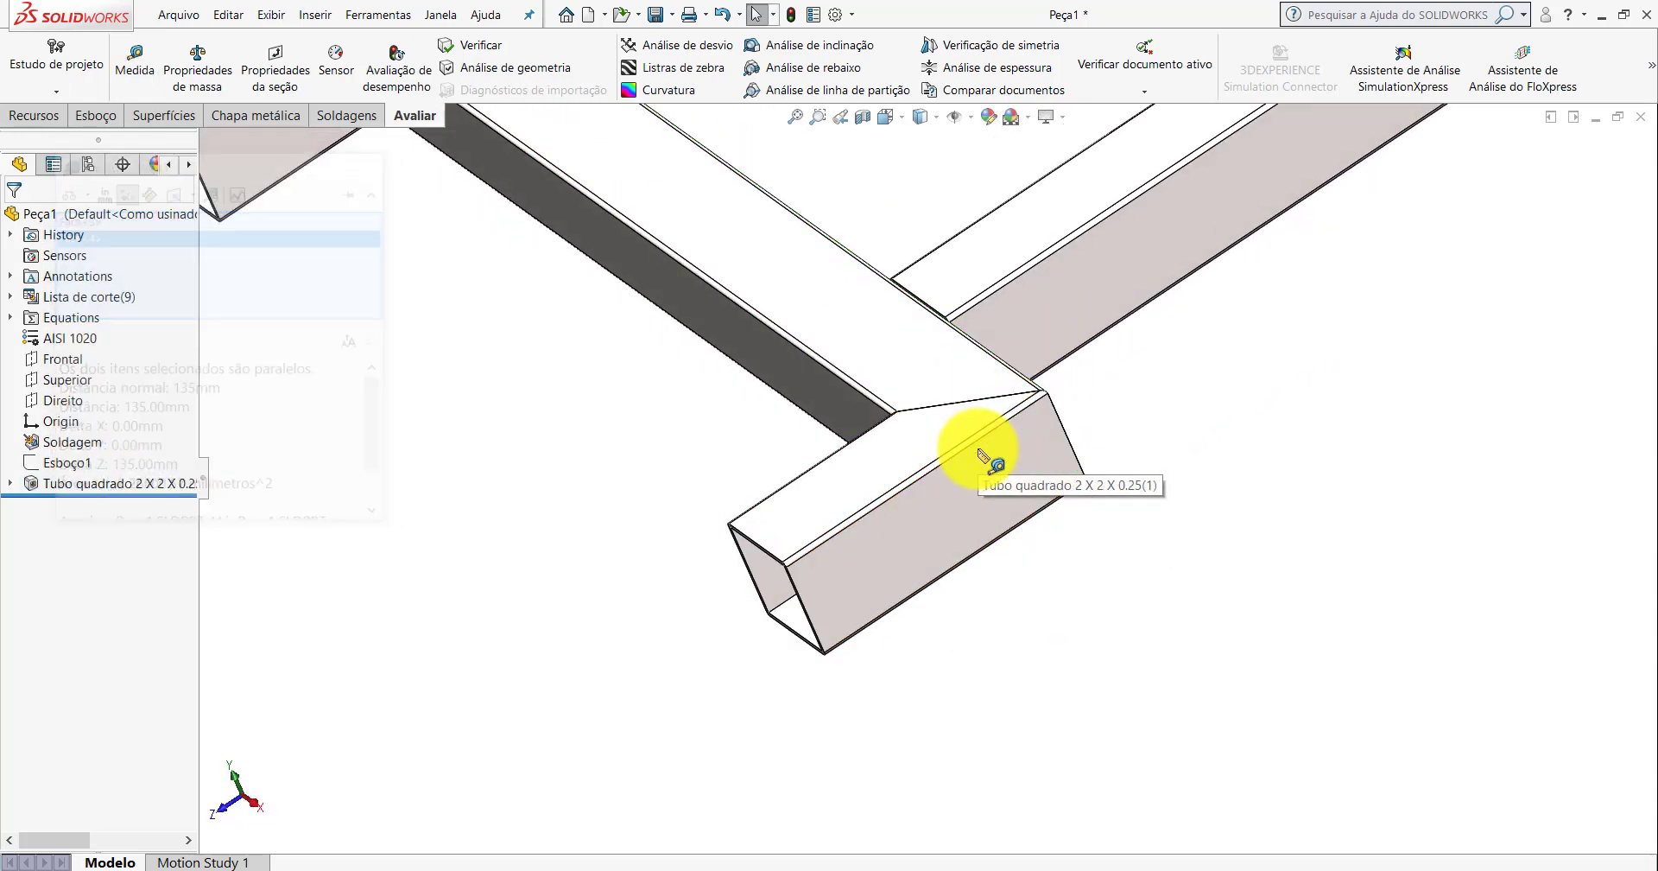
Select the tube frame to display the Esboço1 sketch dimensions.
scroll(951, 483, up, 3)
scroll(919, 489, down, 3)
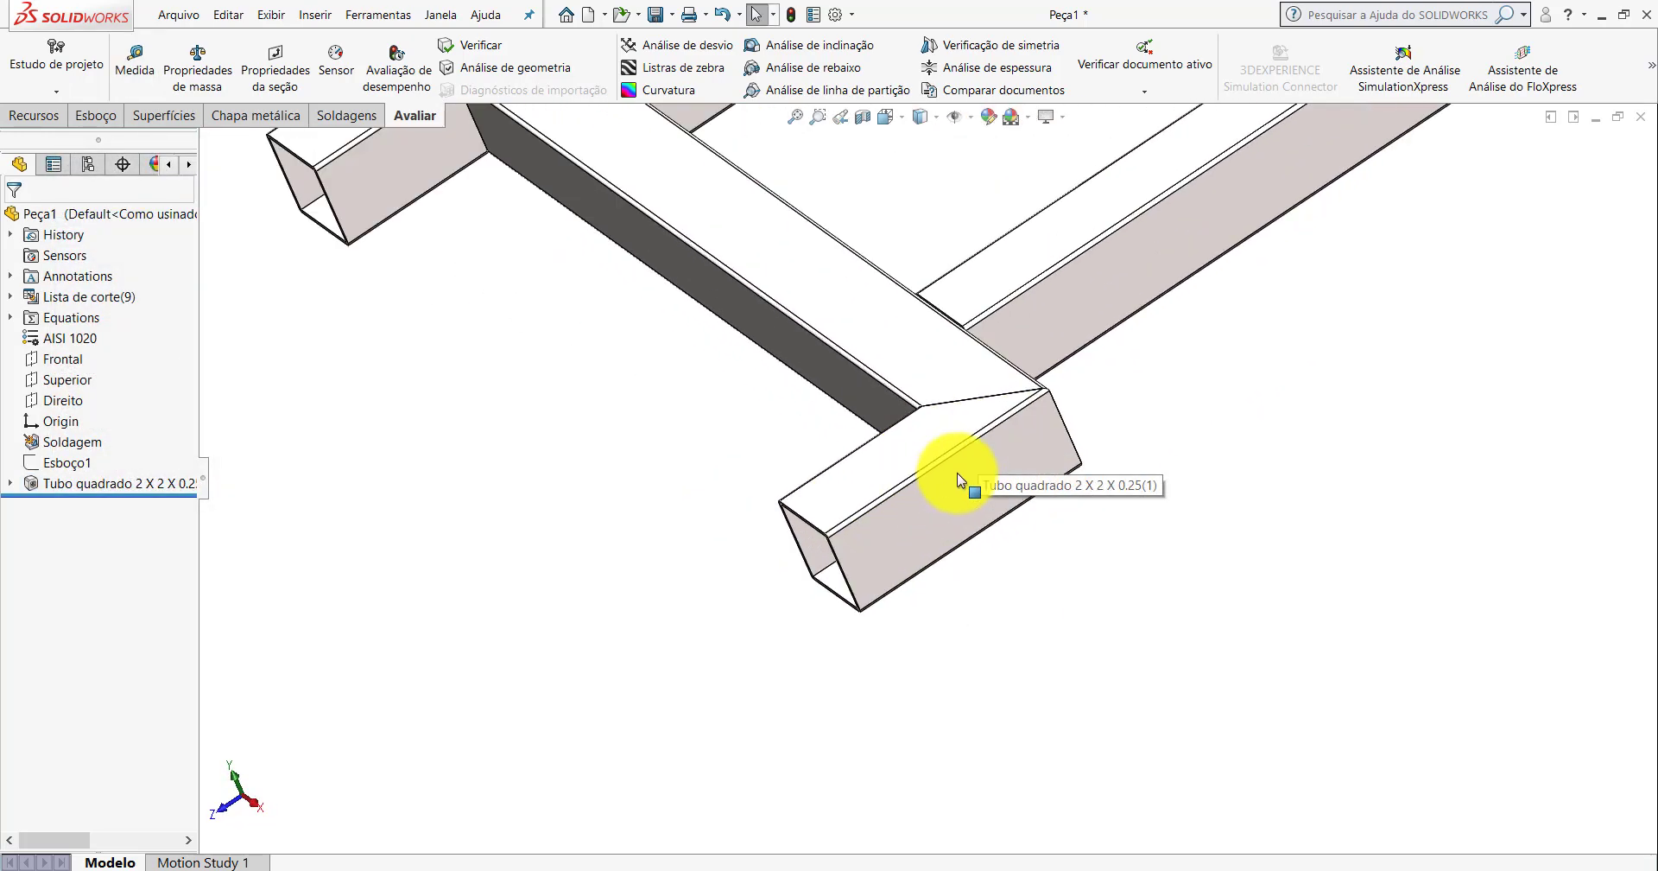
click(958, 473)
scroll(990, 447, up, 4)
Change the end tube's 110 dimension to 110-25 and rebuild the frame.
scroll(779, 372, down, 2)
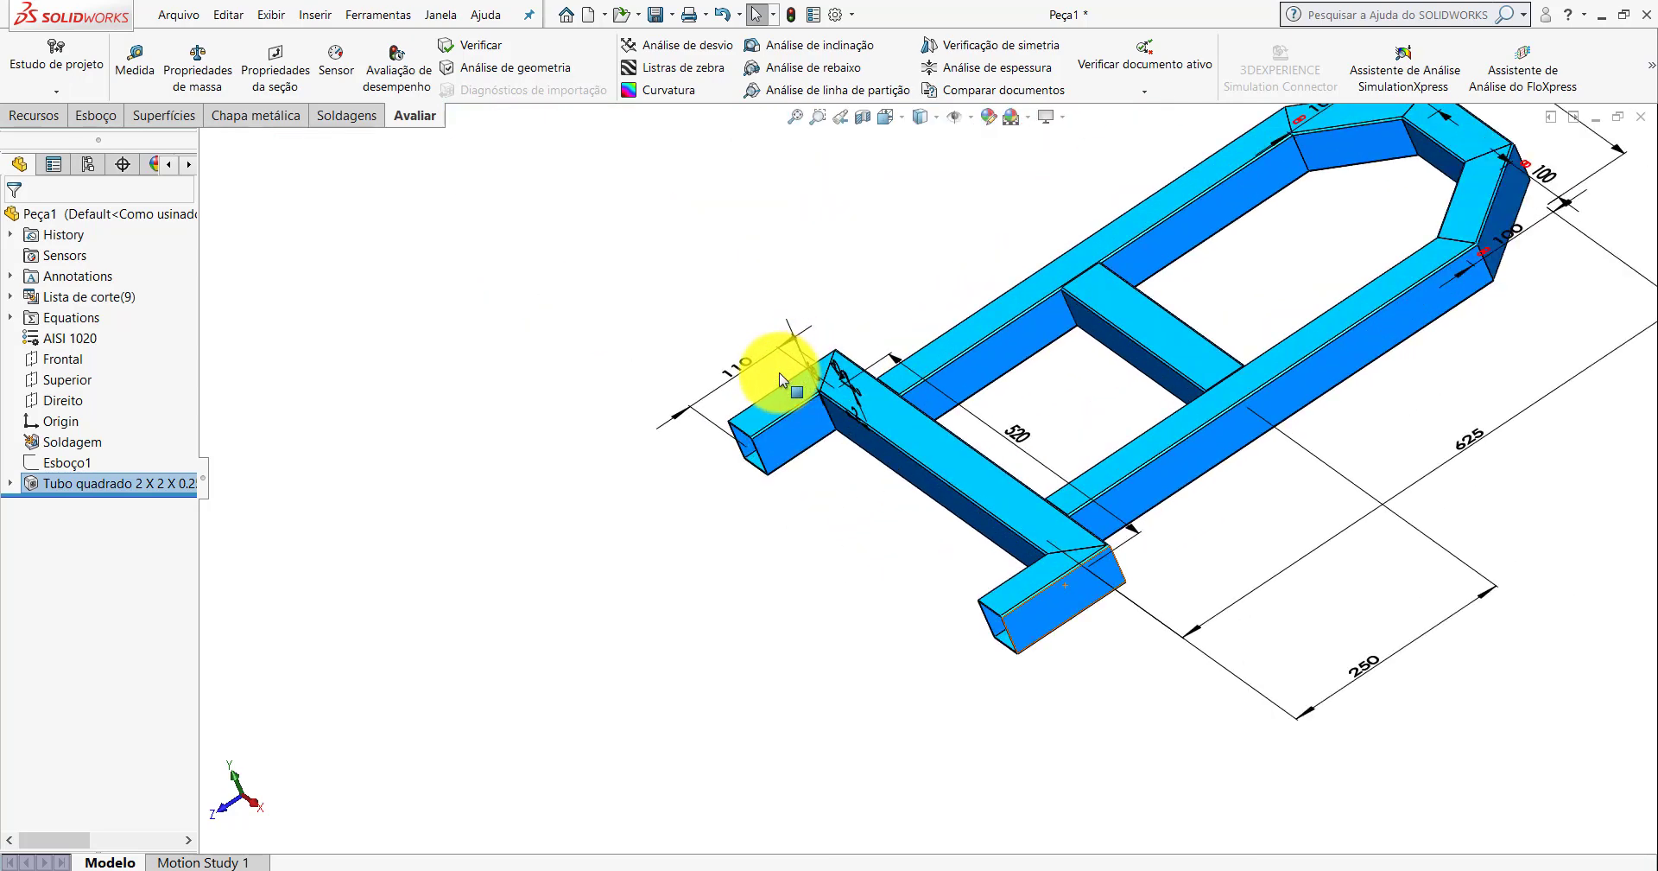
scroll(978, 397, down, 2)
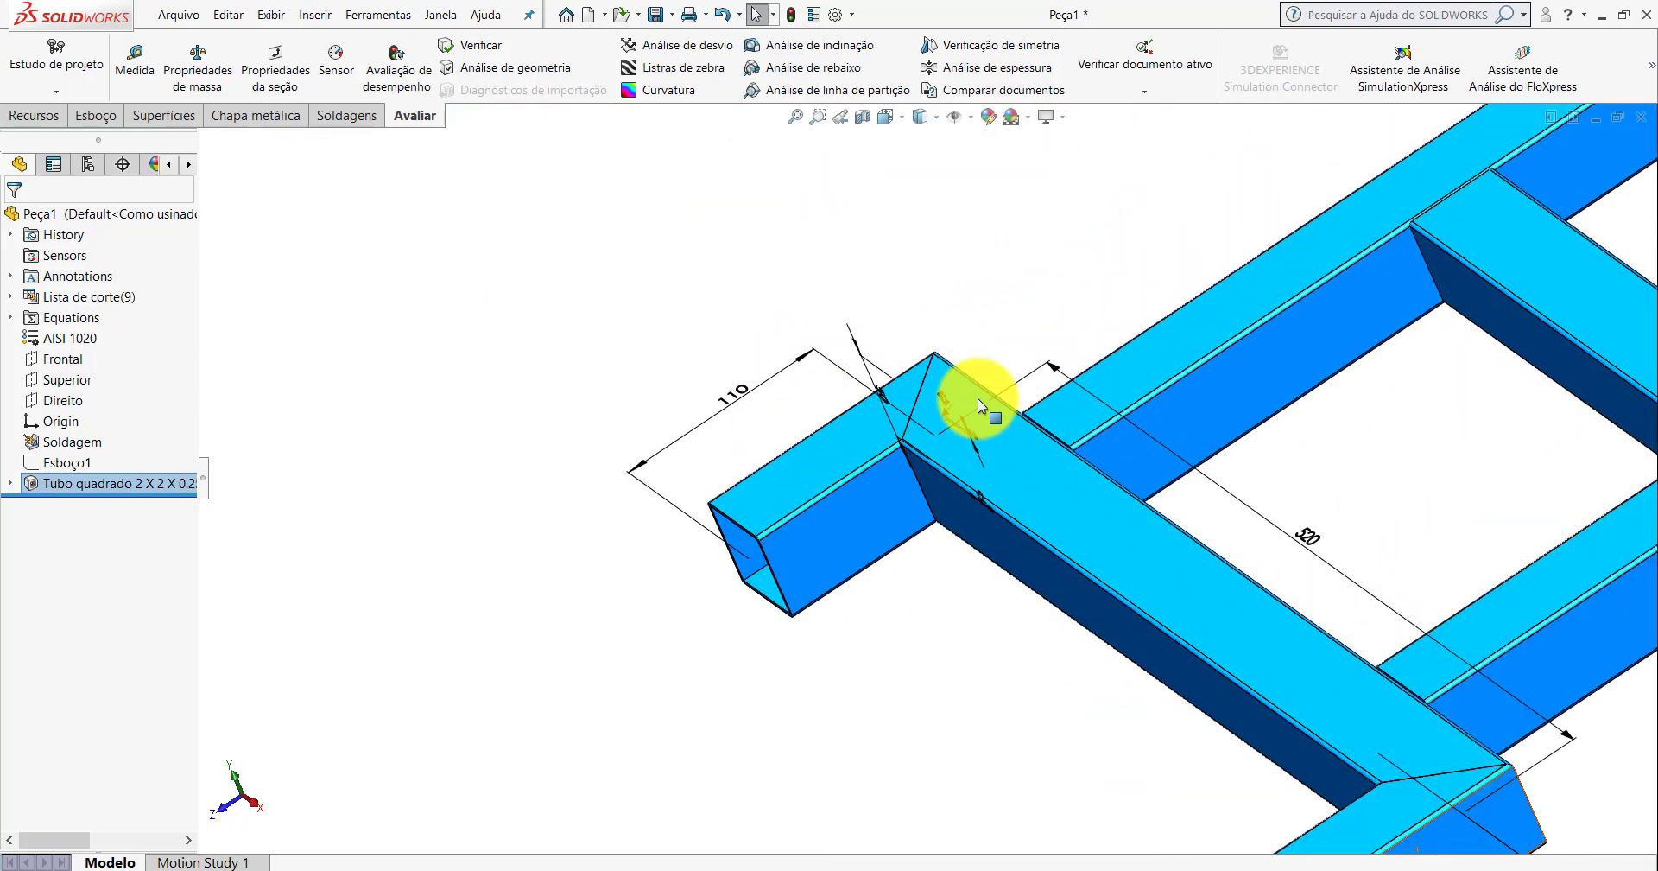
click(734, 403)
double_click(734, 403)
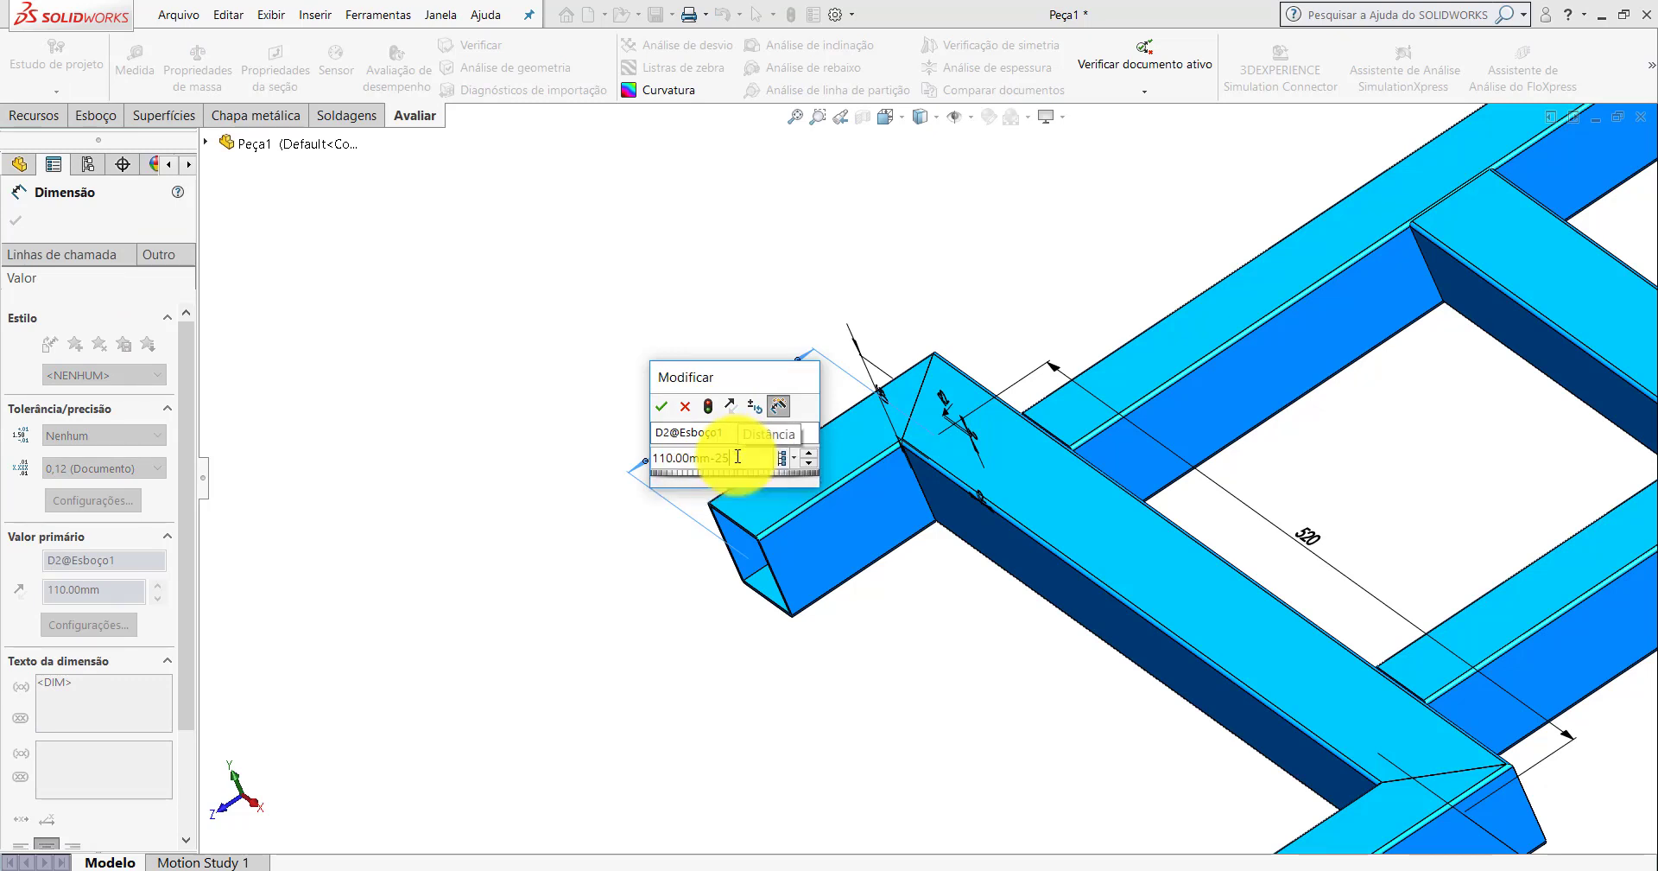
key(Return)
click(800, 16)
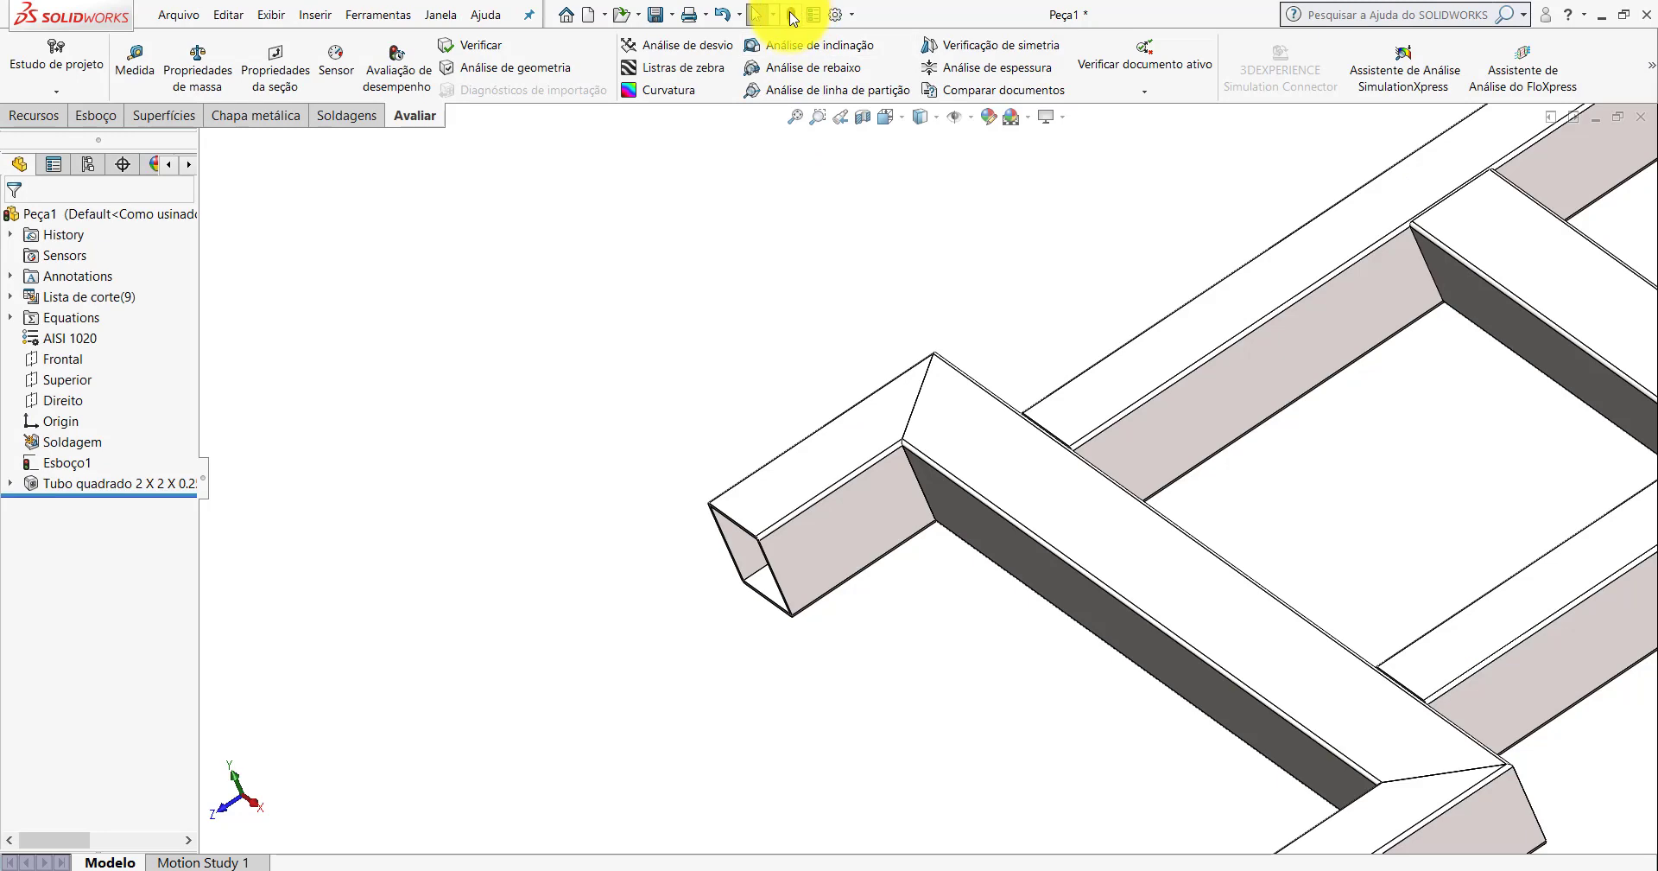
Re-measure the end tube at 110 mm, then bring up PP-TG(004)1700_2.
click(135, 60)
scroll(1157, 658, up, 3)
scroll(980, 665, down, 5)
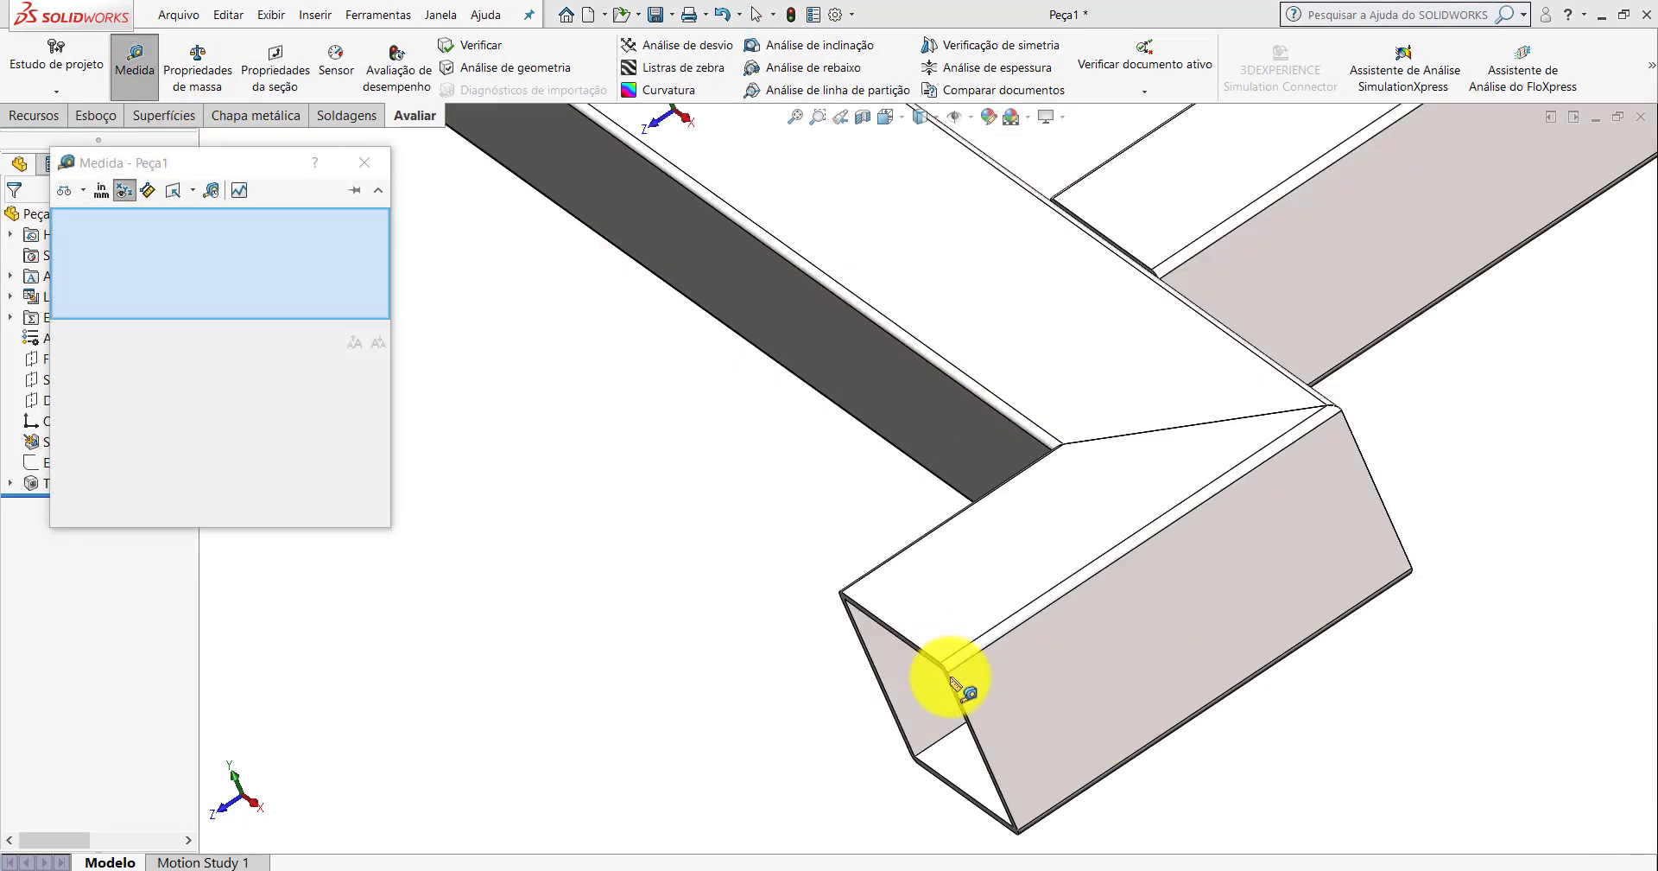
click(959, 691)
middle_drag(1111, 516, 1377, 471)
click(1408, 390)
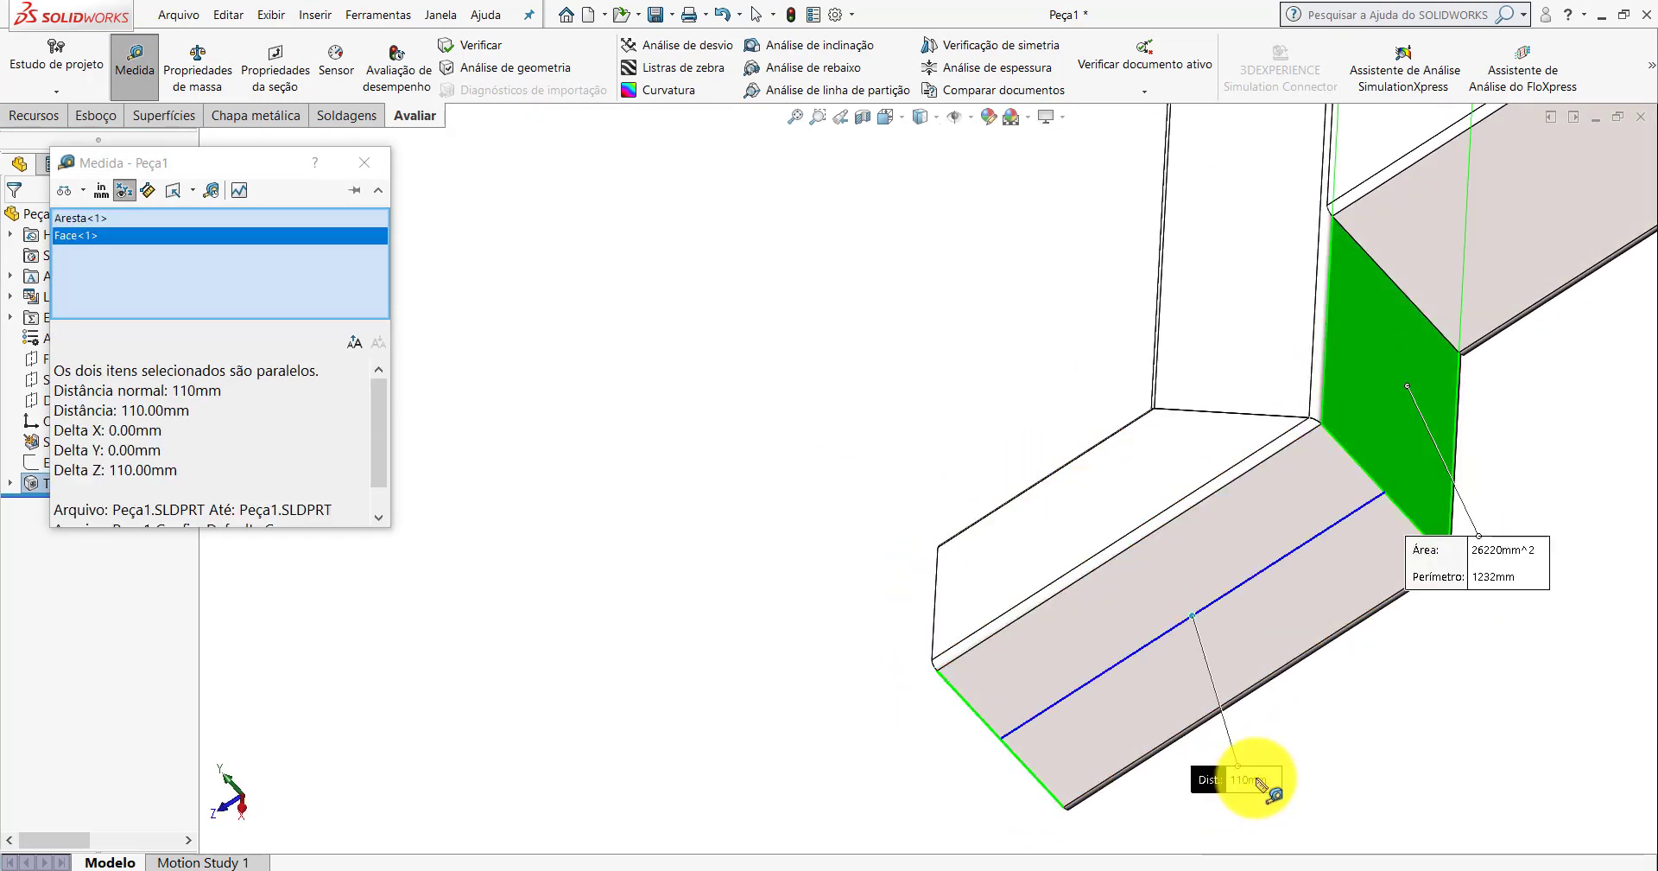
click(380, 171)
mouse_move(1232, 426)
middle_down()
mouse_move(1110, 392)
mouse_move(863, 567)
middle_up()
click(630, 807)
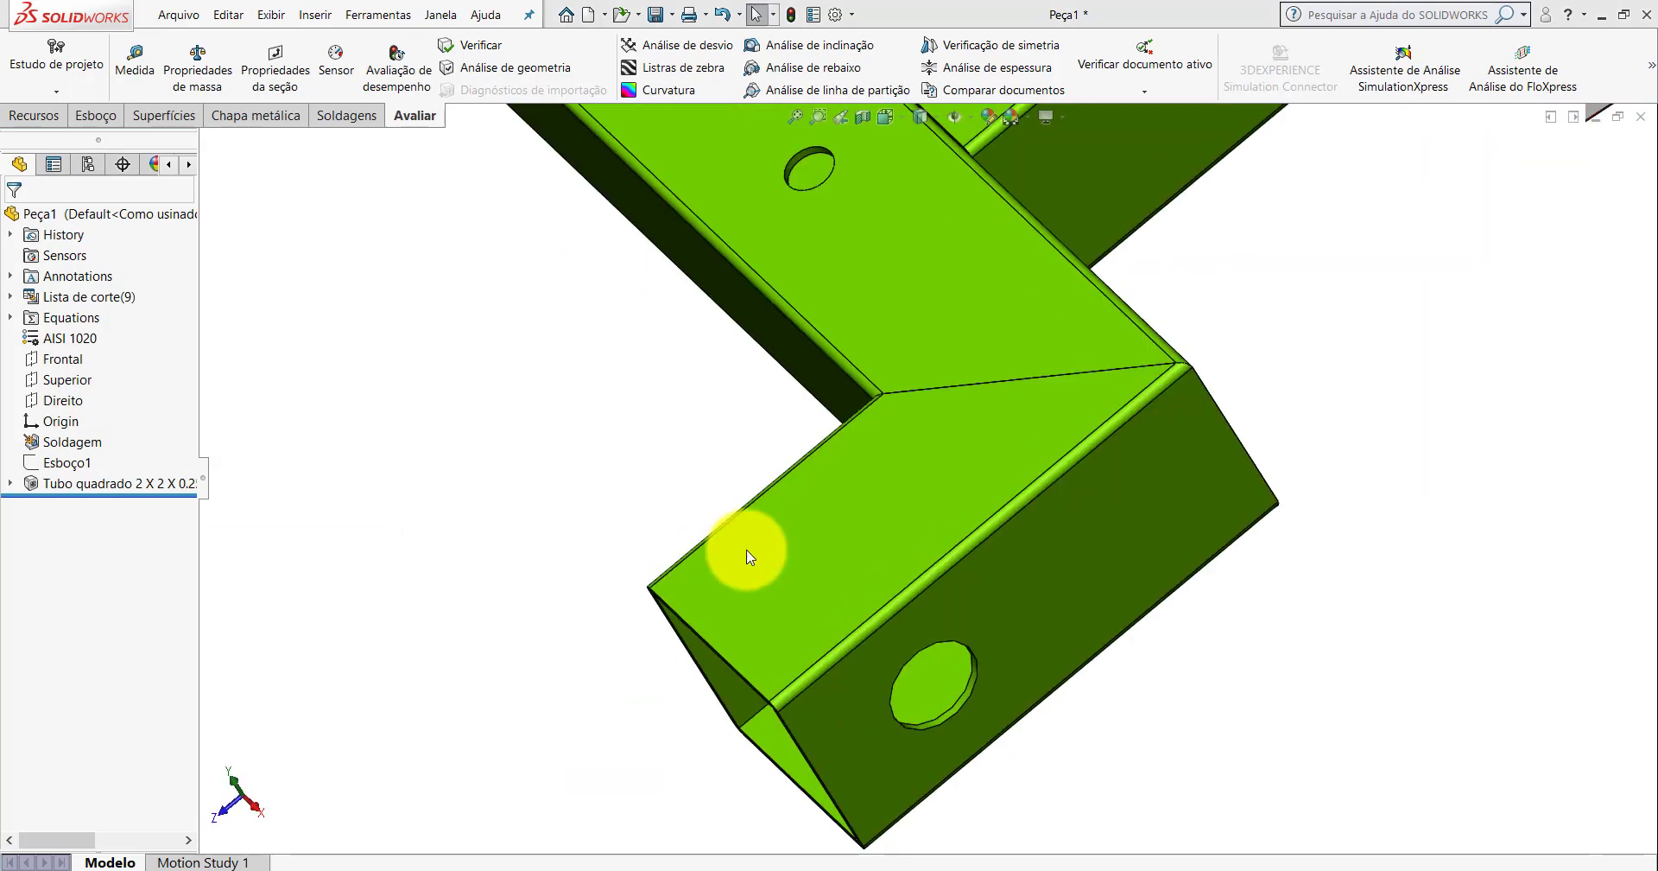
scroll(936, 419, up, 5)
scroll(907, 326, down, 5)
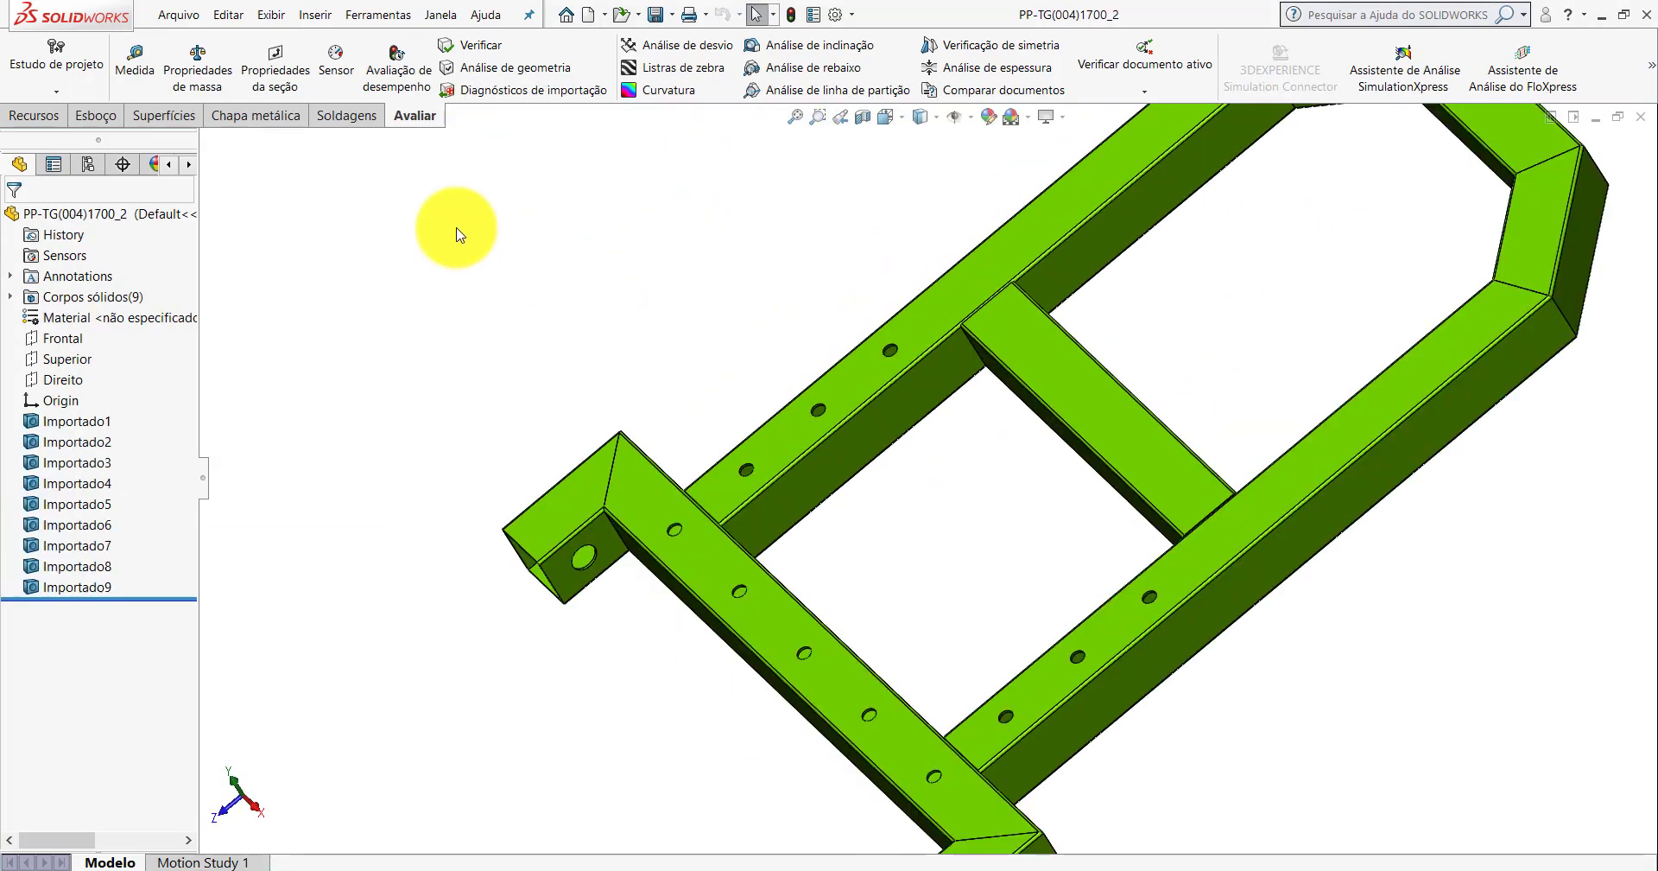
click(134, 59)
click(1111, 666)
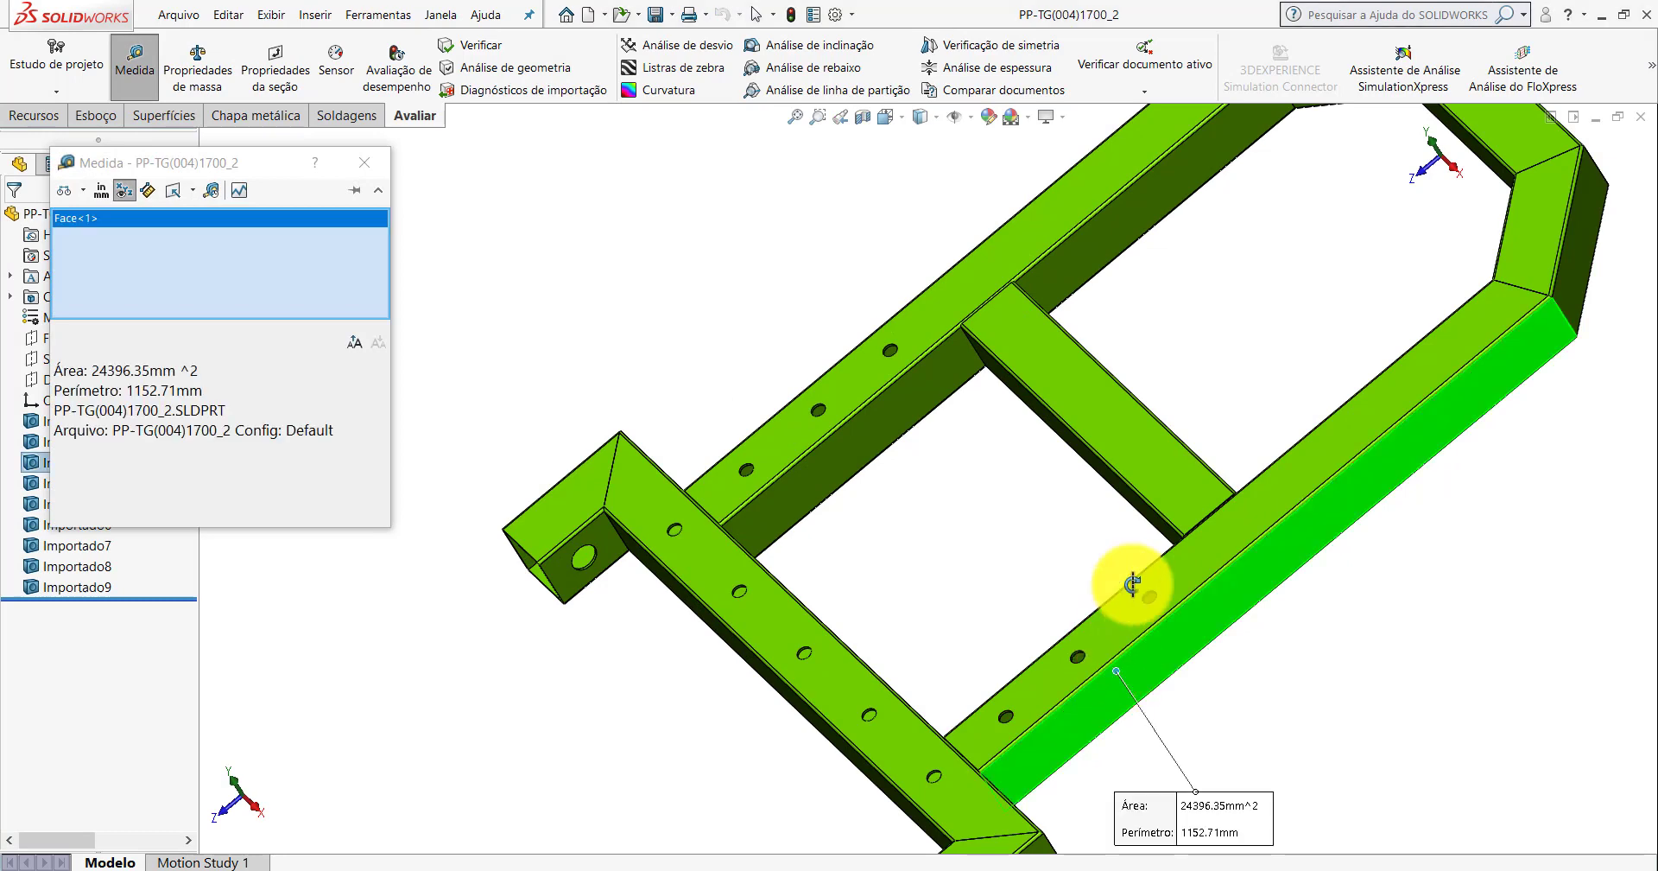
mouse_move(1132, 573)
middle_down()
mouse_move(1277, 544)
mouse_move(1210, 552)
middle_up()
click(537, 600)
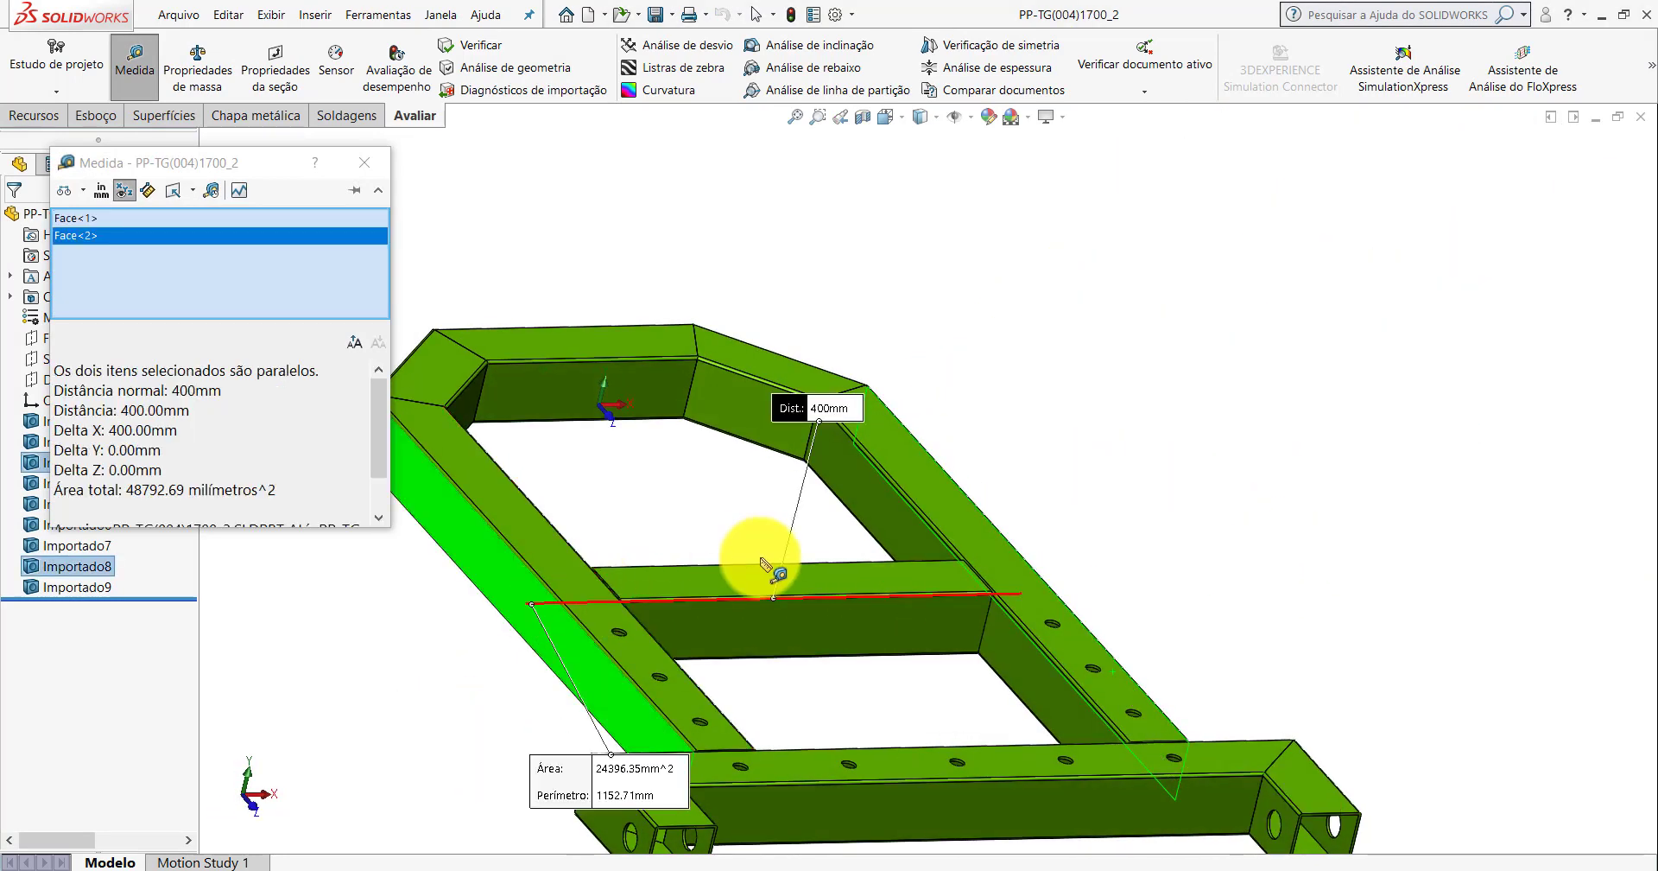
mouse_move(759, 556)
middle_down()
mouse_move(759, 463)
mouse_move(883, 423)
middle_up()
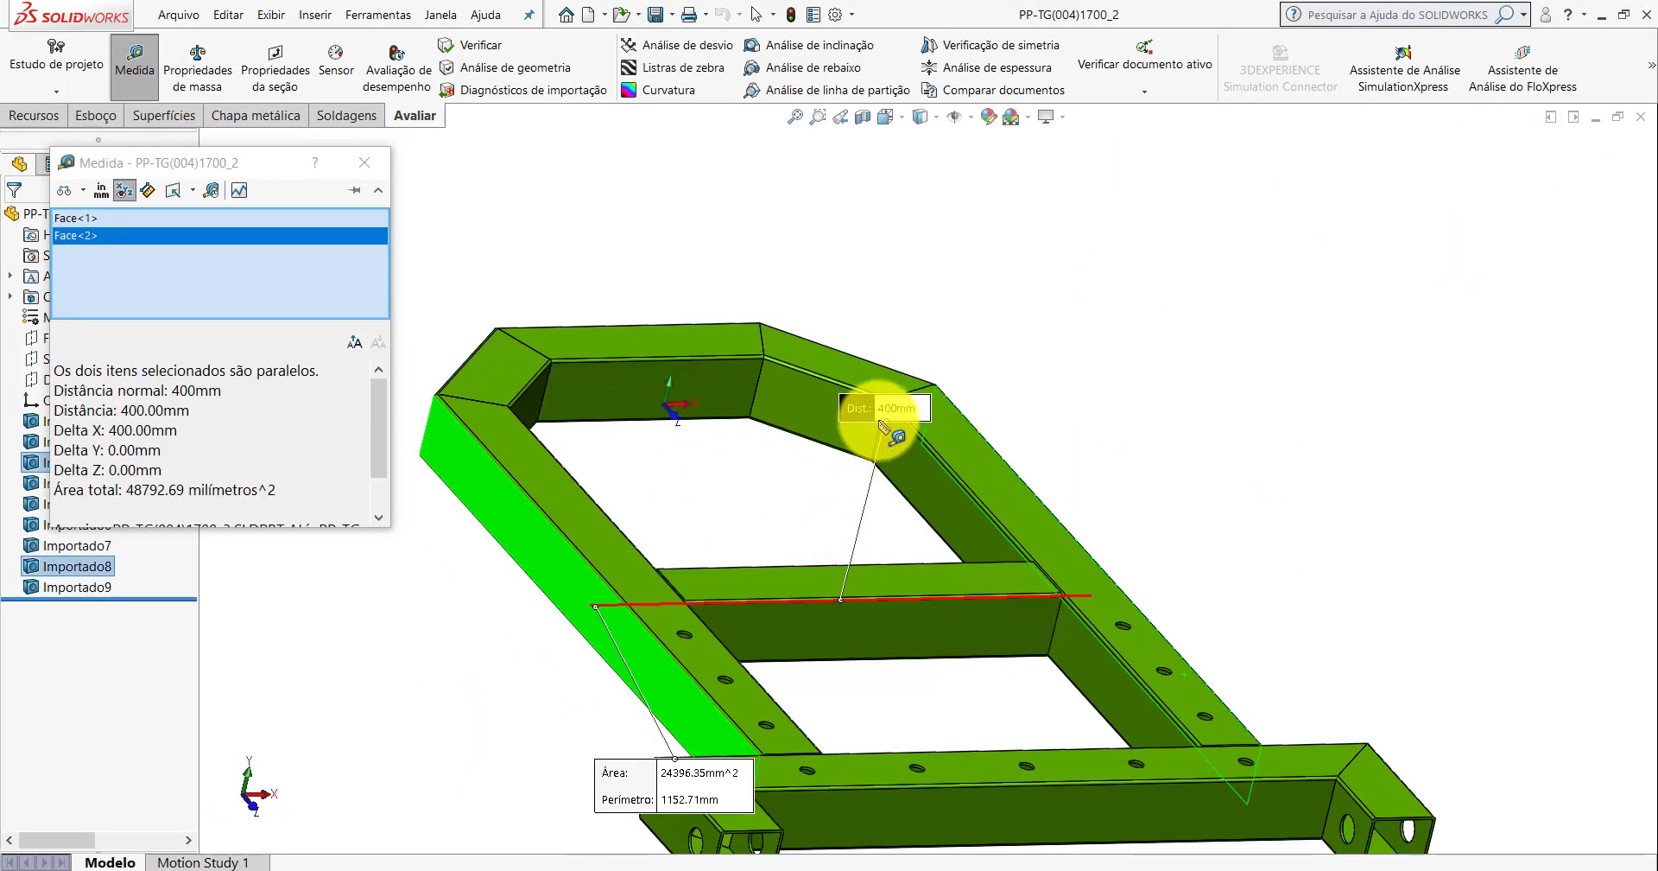
click(375, 160)
click(135, 61)
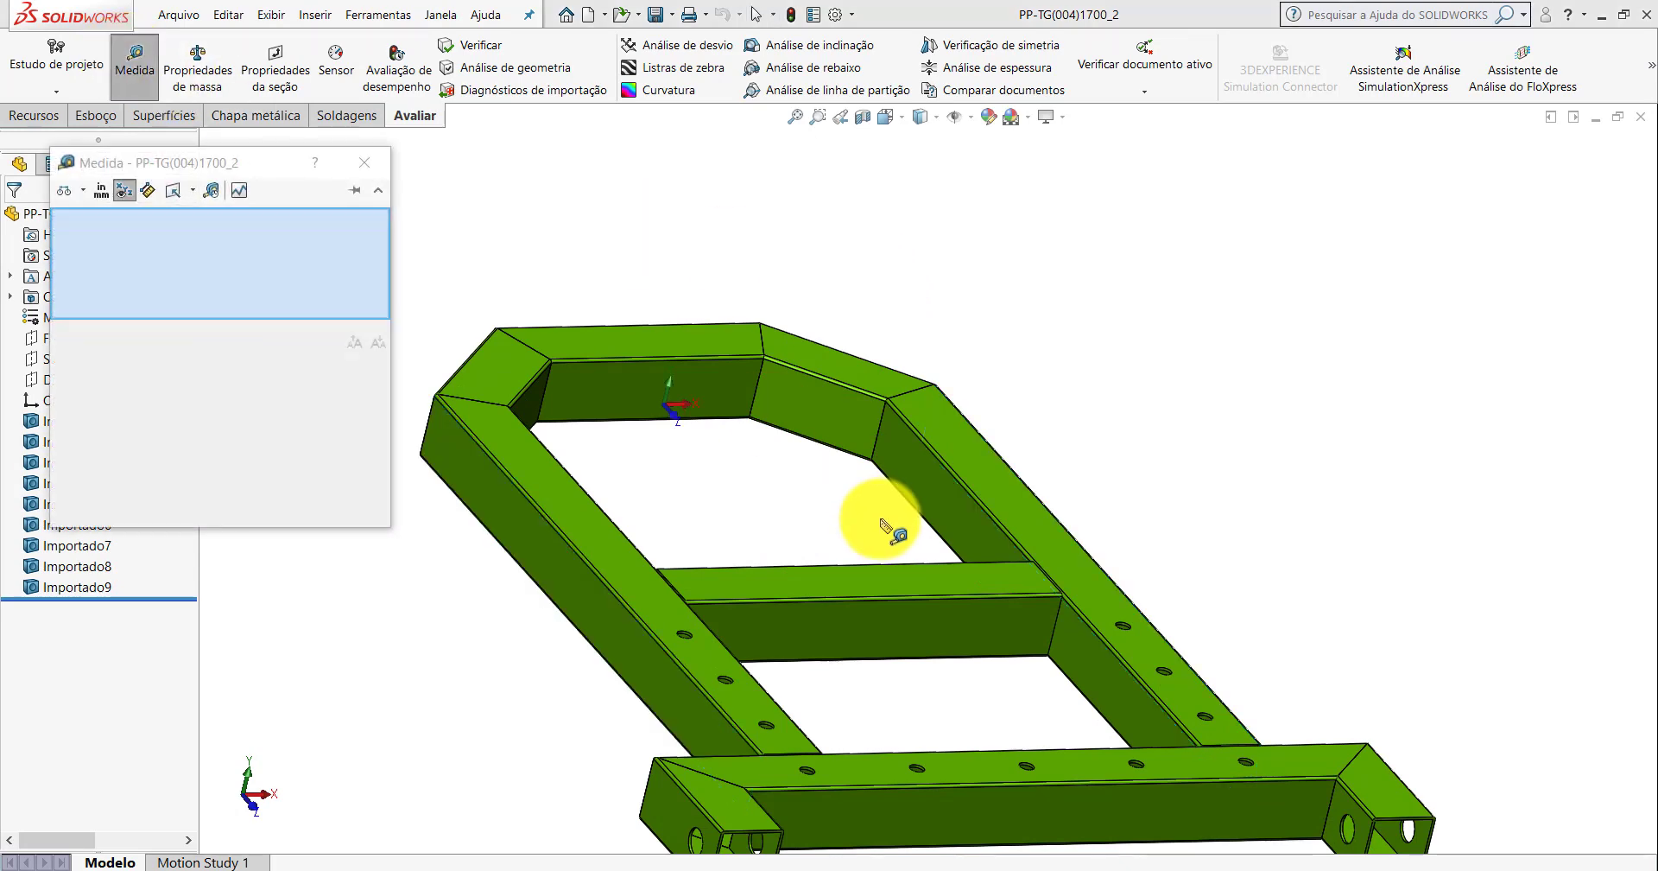
mouse_move(881, 523)
middle_down()
mouse_move(733, 540)
mouse_move(619, 670)
mouse_move(737, 588)
mouse_move(670, 672)
middle_up()
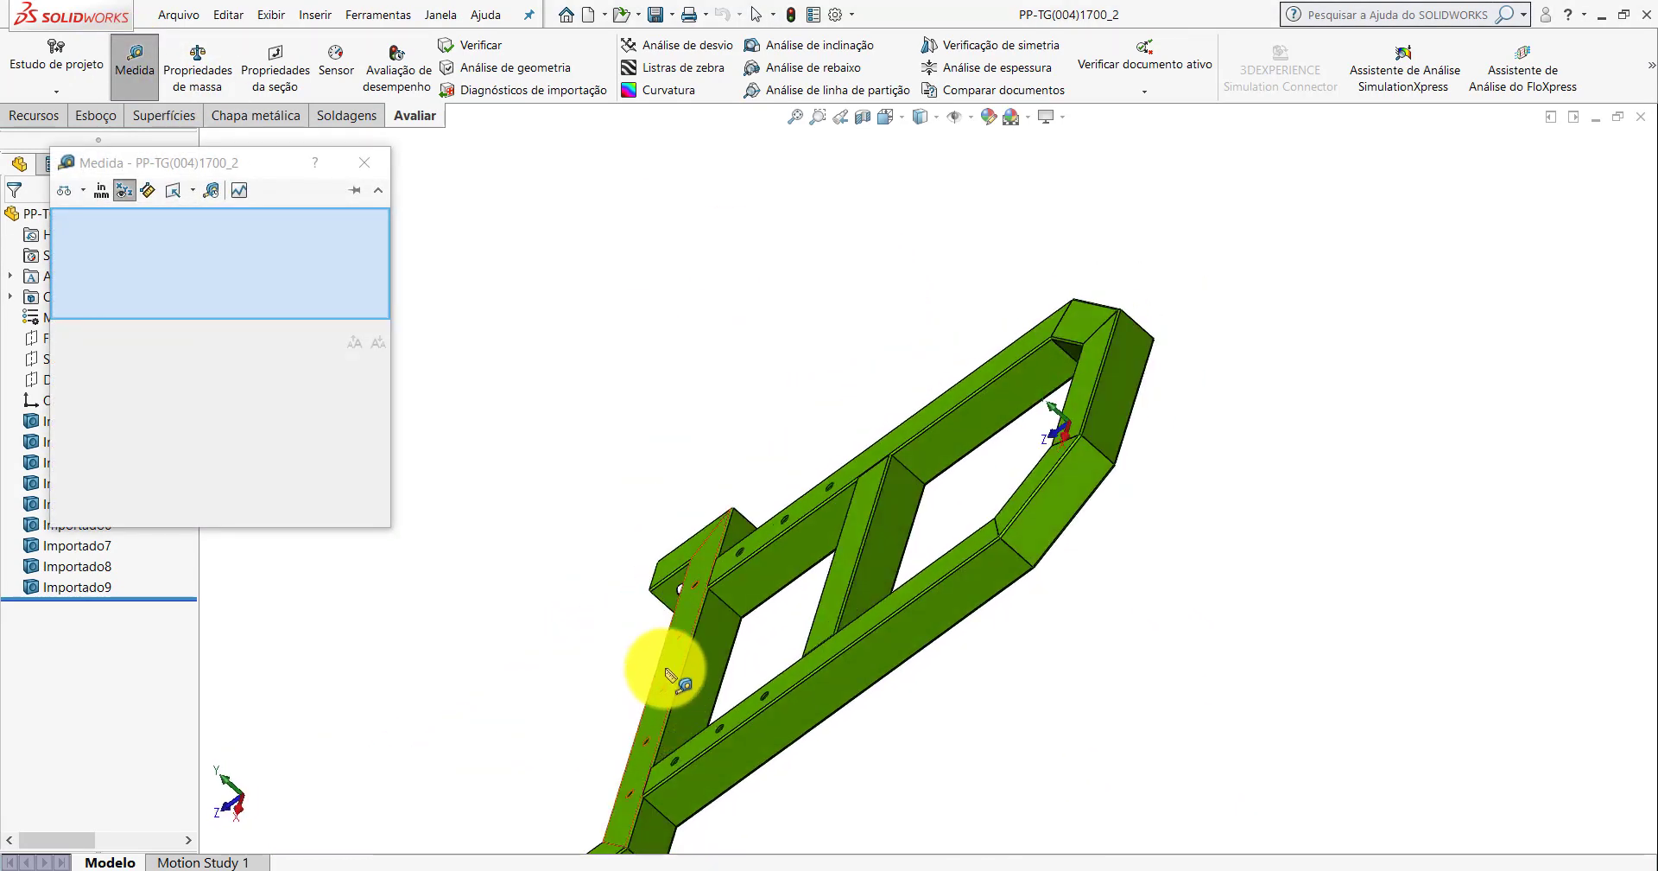
click(704, 628)
click(1112, 408)
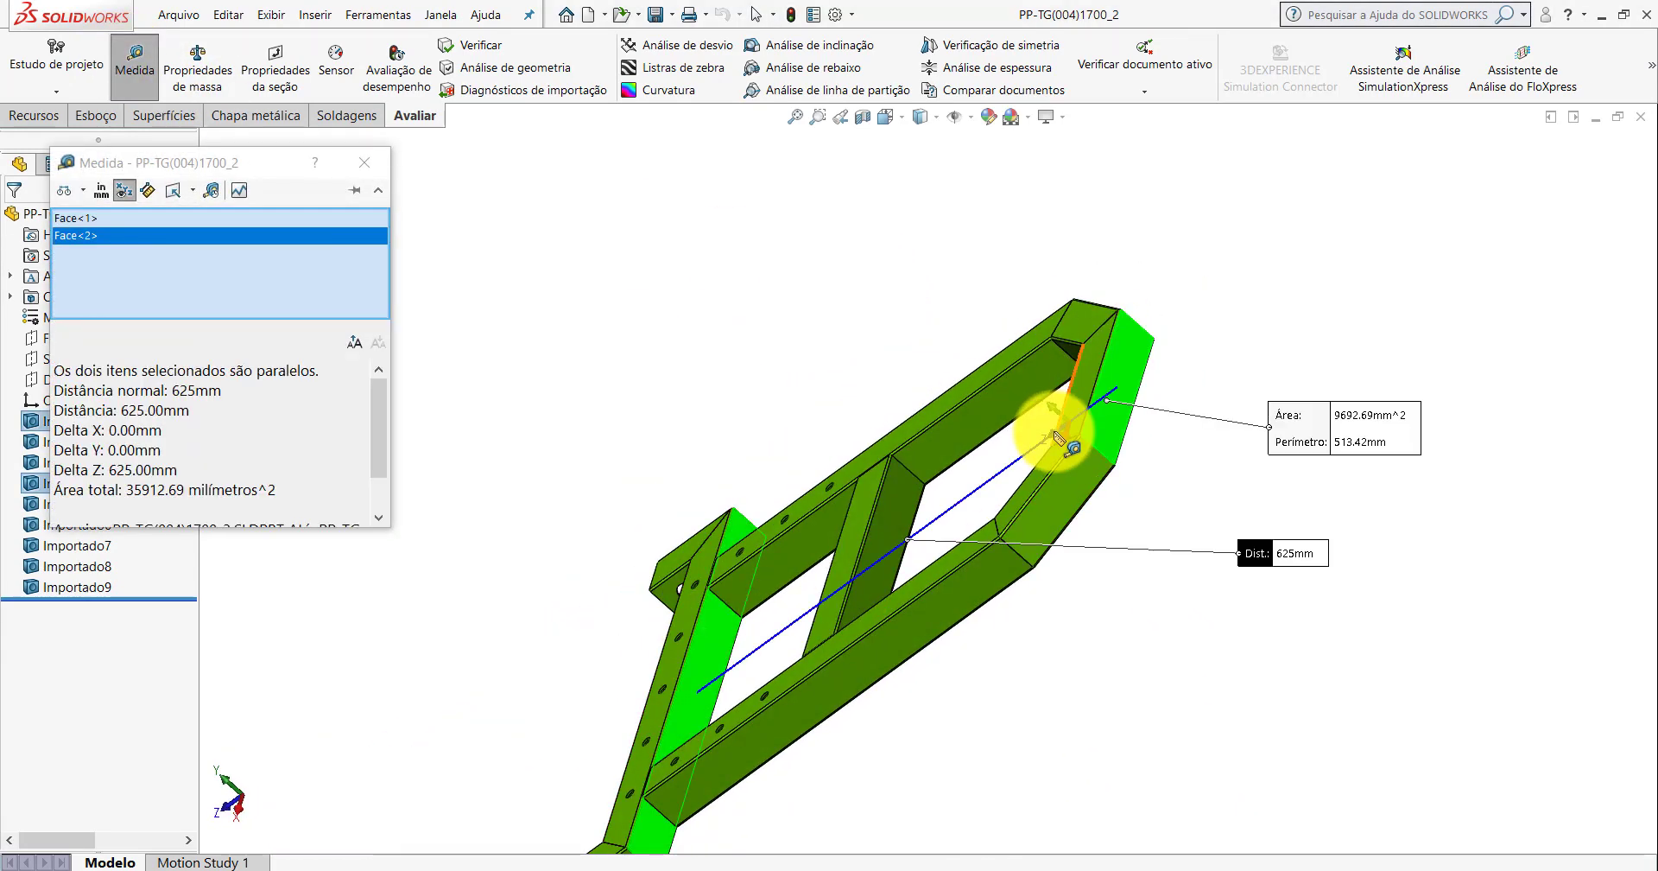
mouse_move(1066, 425)
middle_down()
mouse_move(1129, 437)
mouse_move(493, 170)
middle_up()
key(Escape)
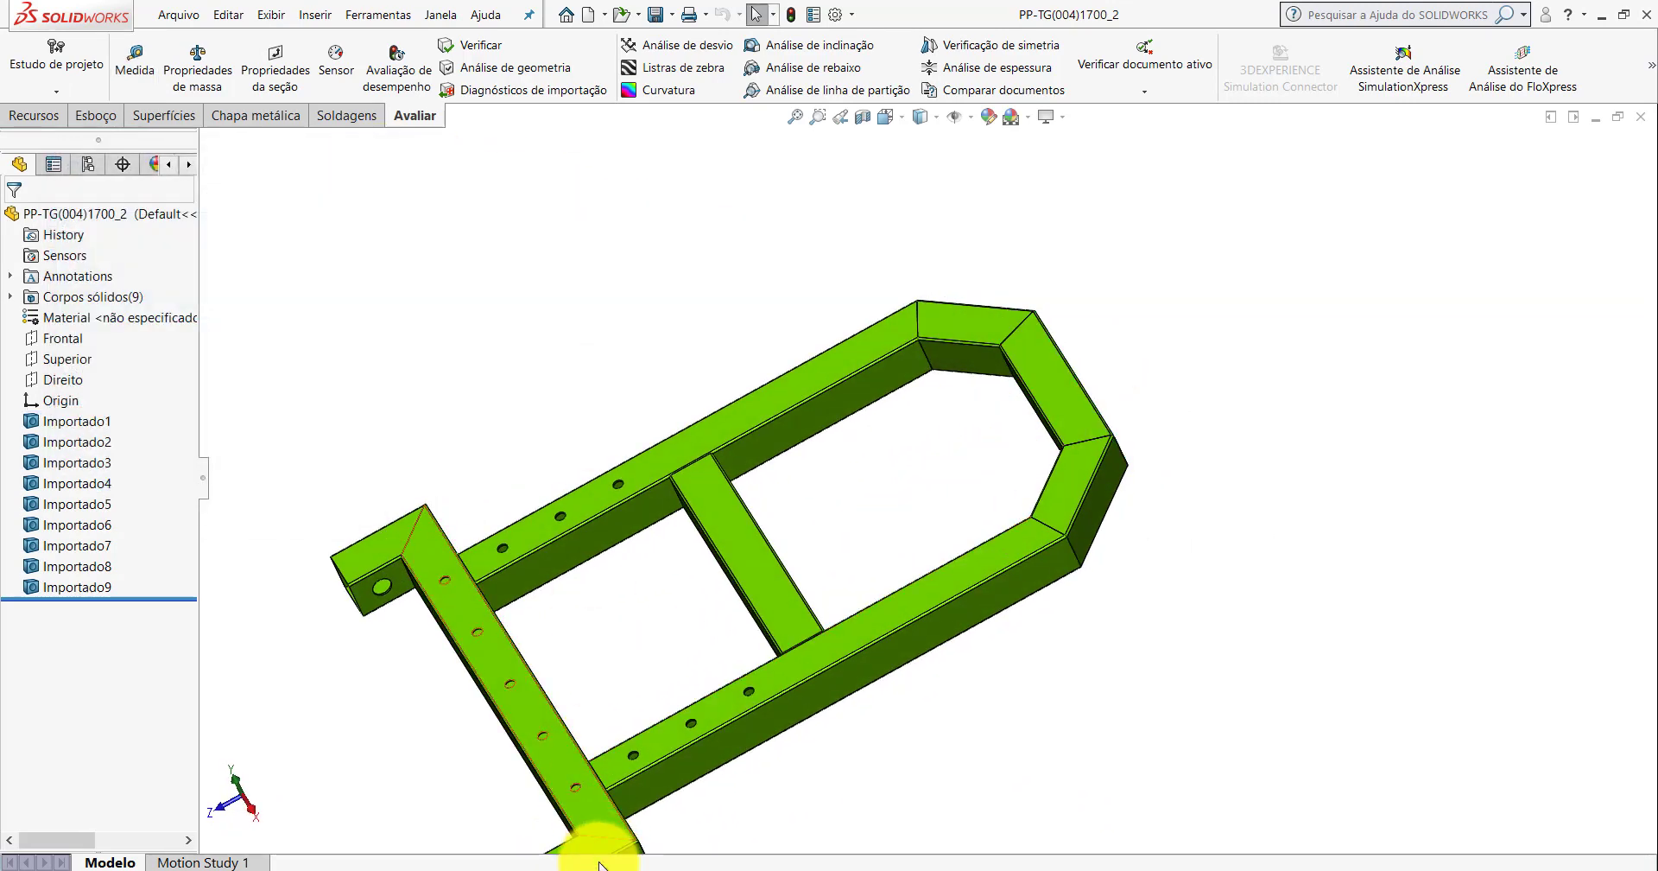
click(807, 819)
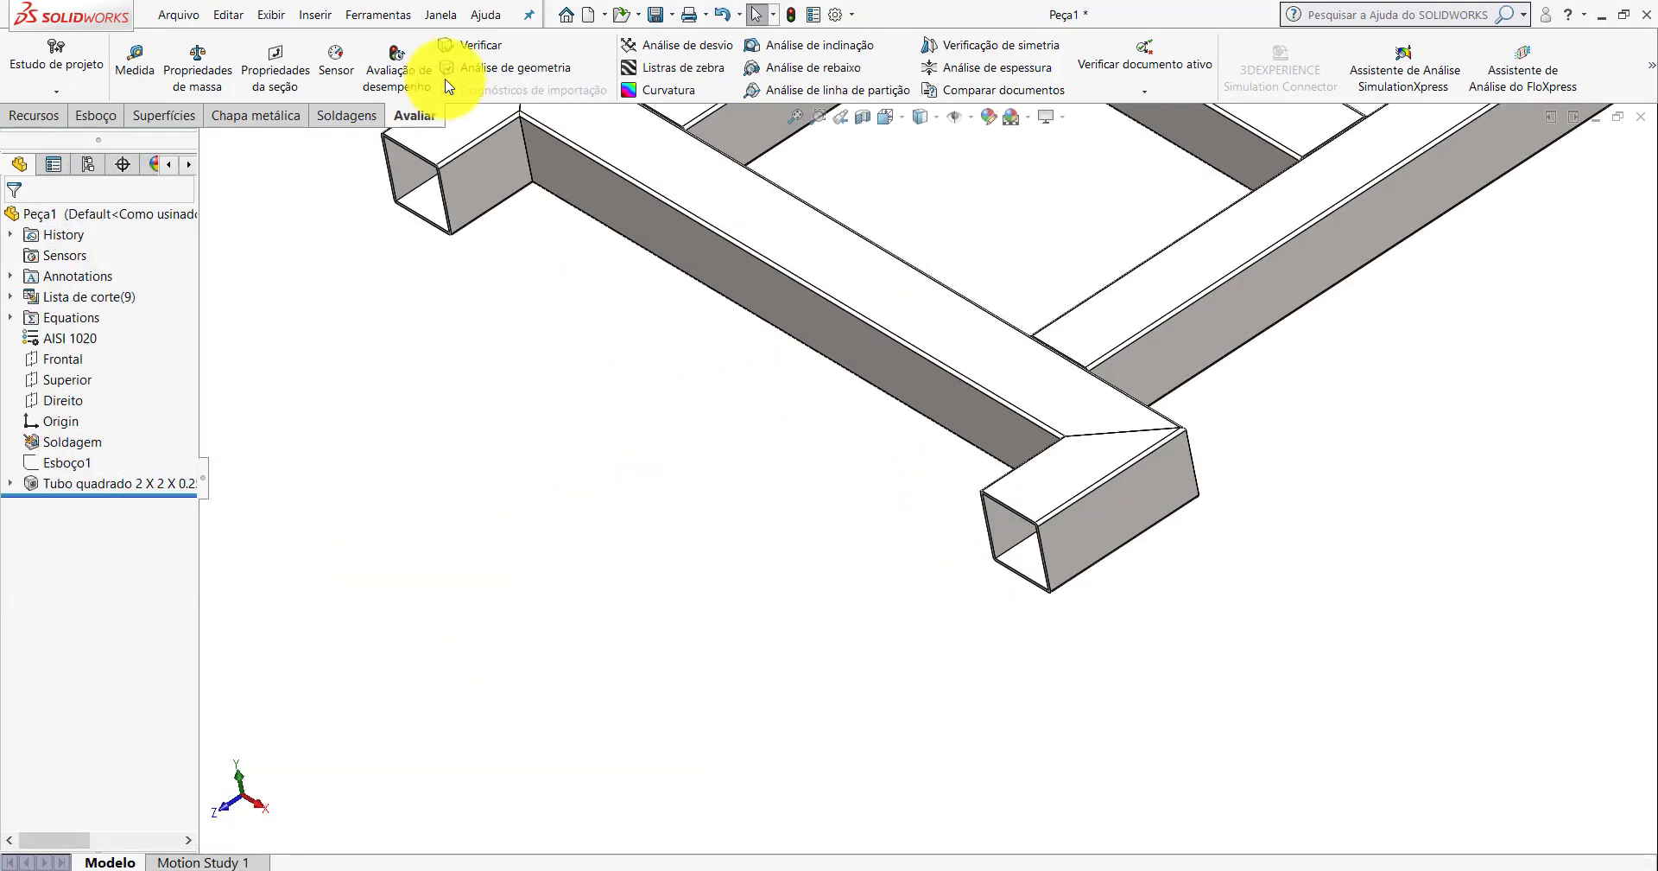
click(135, 61)
mouse_move(888, 351)
middle_down()
mouse_move(1233, 463)
mouse_move(651, 296)
mouse_move(758, 326)
mouse_move(922, 414)
mouse_move(985, 505)
middle_up()
click(1105, 463)
click(654, 300)
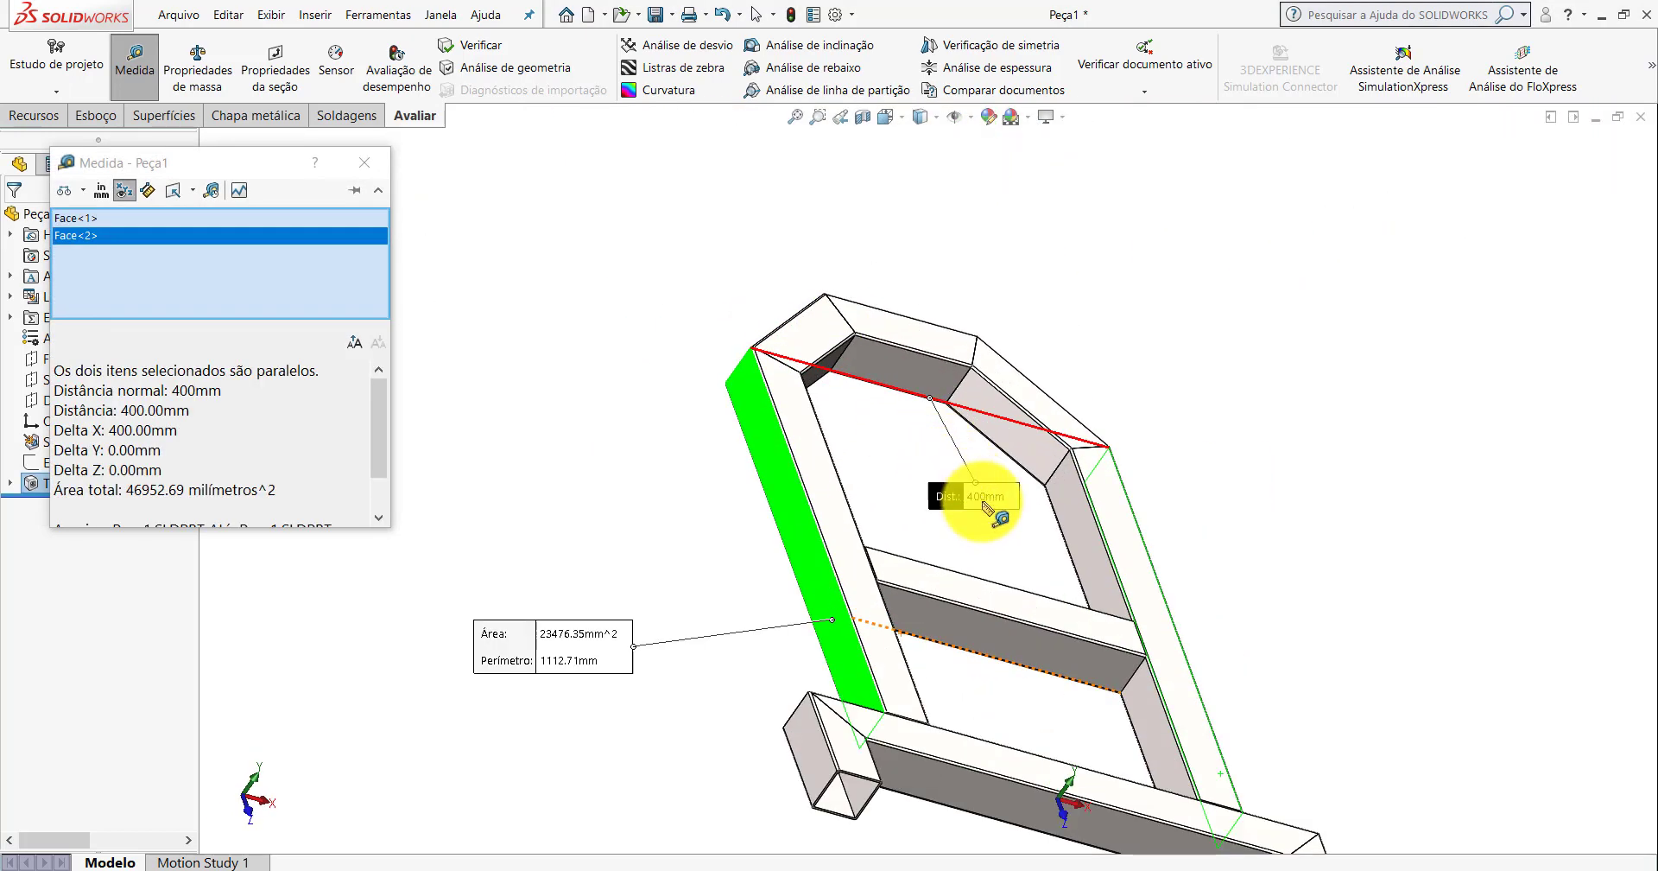
click(954, 517)
mouse_move(833, 340)
middle_down()
mouse_move(703, 244)
mouse_move(933, 380)
middle_up()
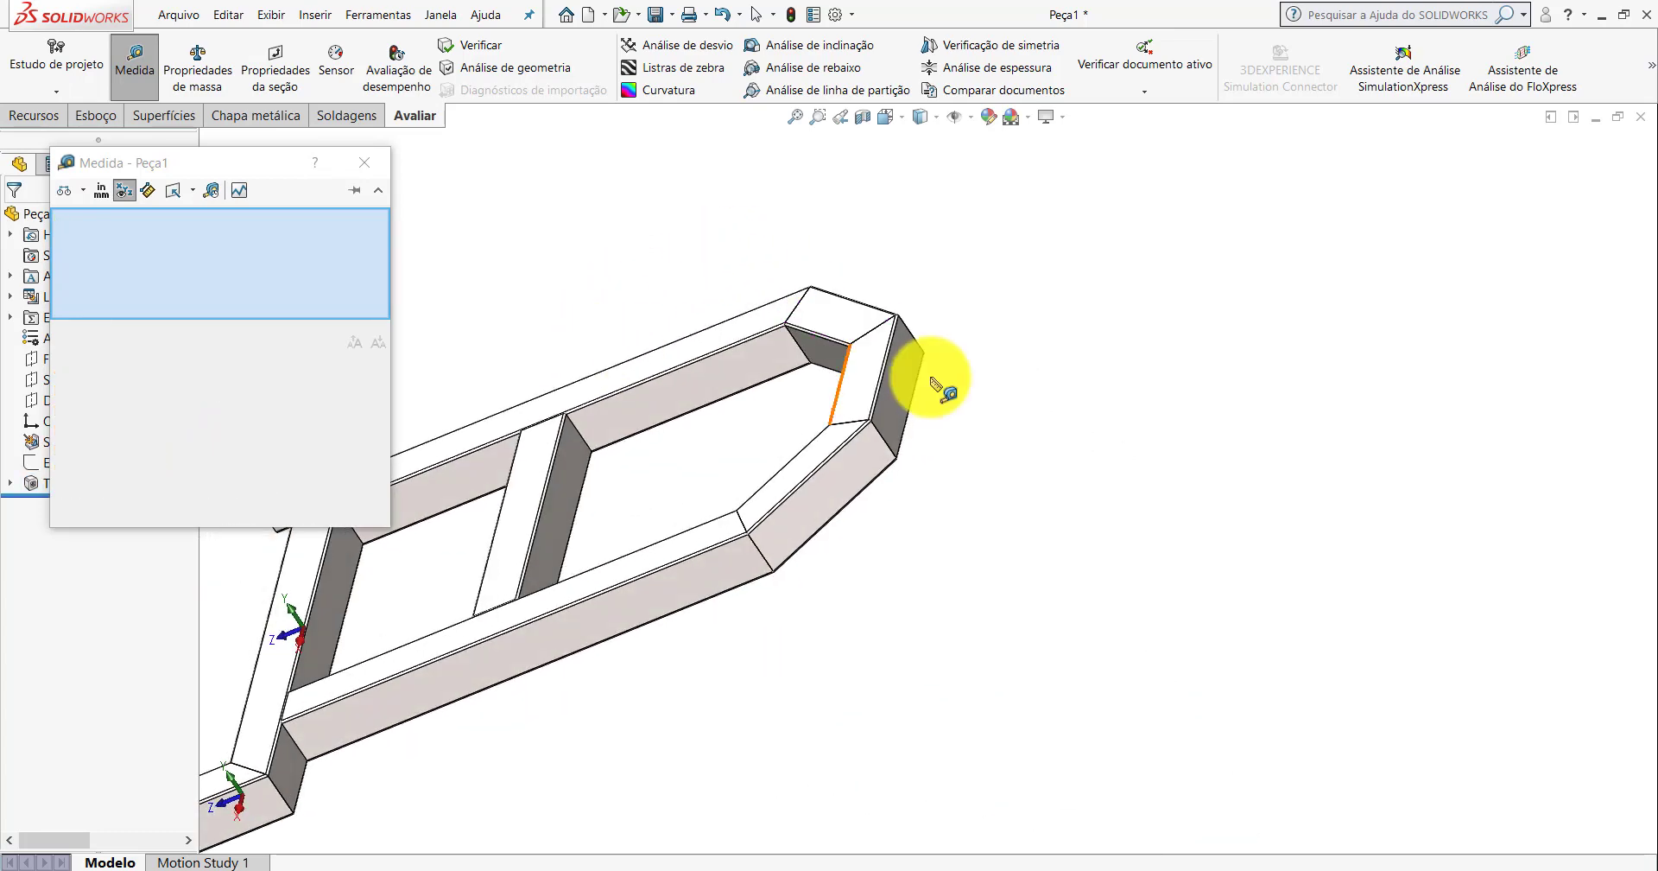
click(908, 376)
mouse_move(844, 407)
middle_down()
mouse_move(778, 508)
mouse_move(660, 504)
middle_up()
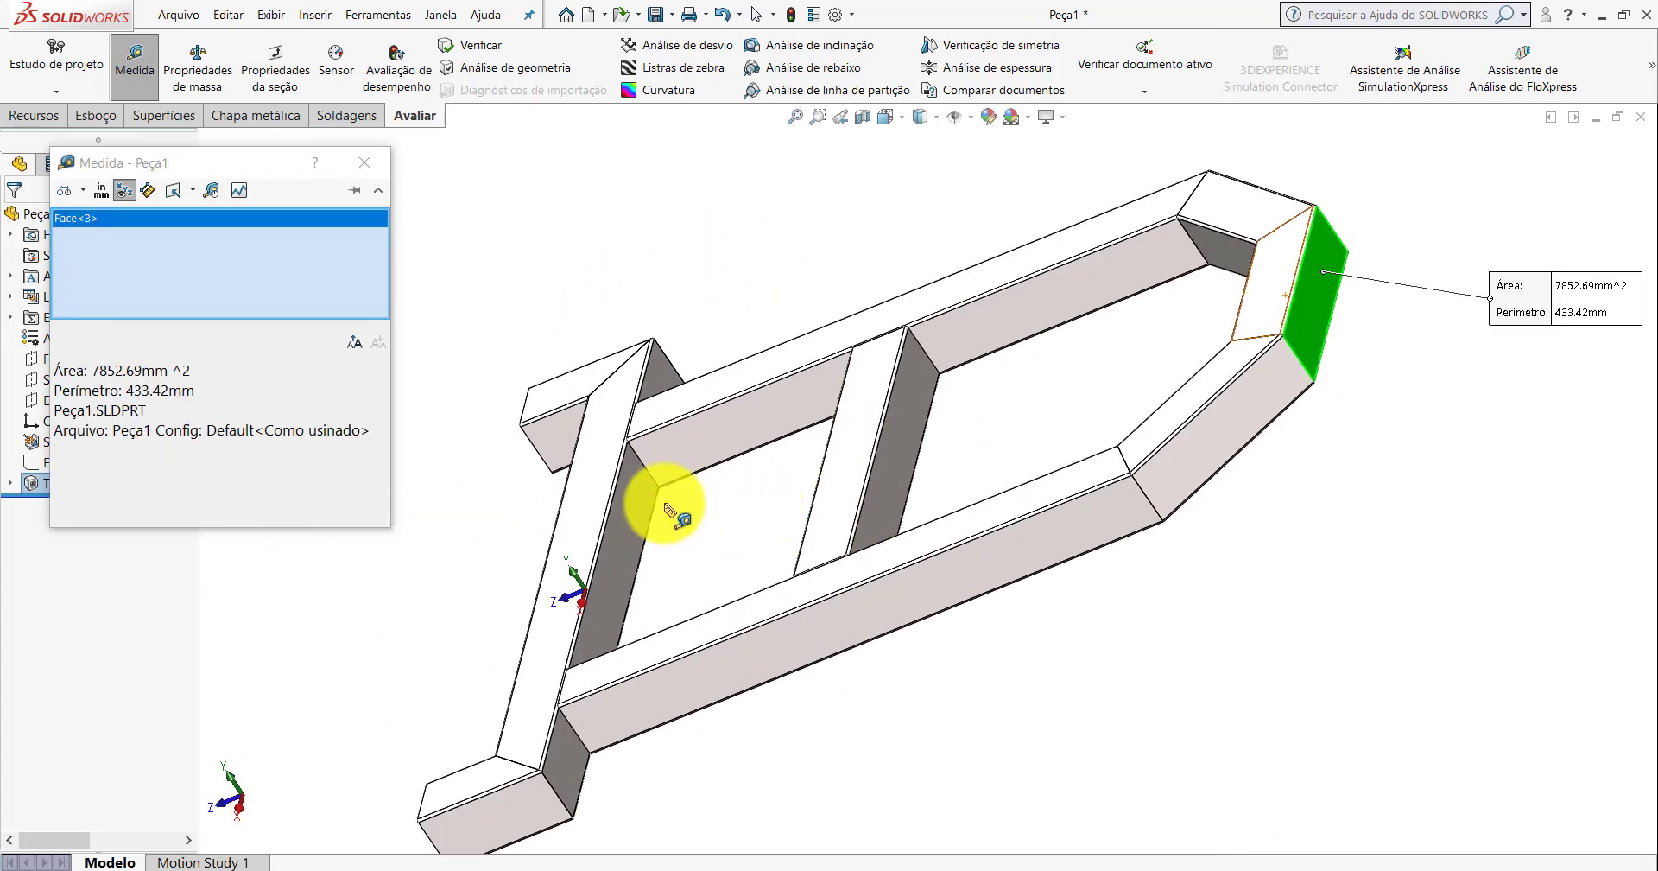
click(654, 505)
scroll(1064, 329, up, 2)
scroll(1054, 329, down, 3)
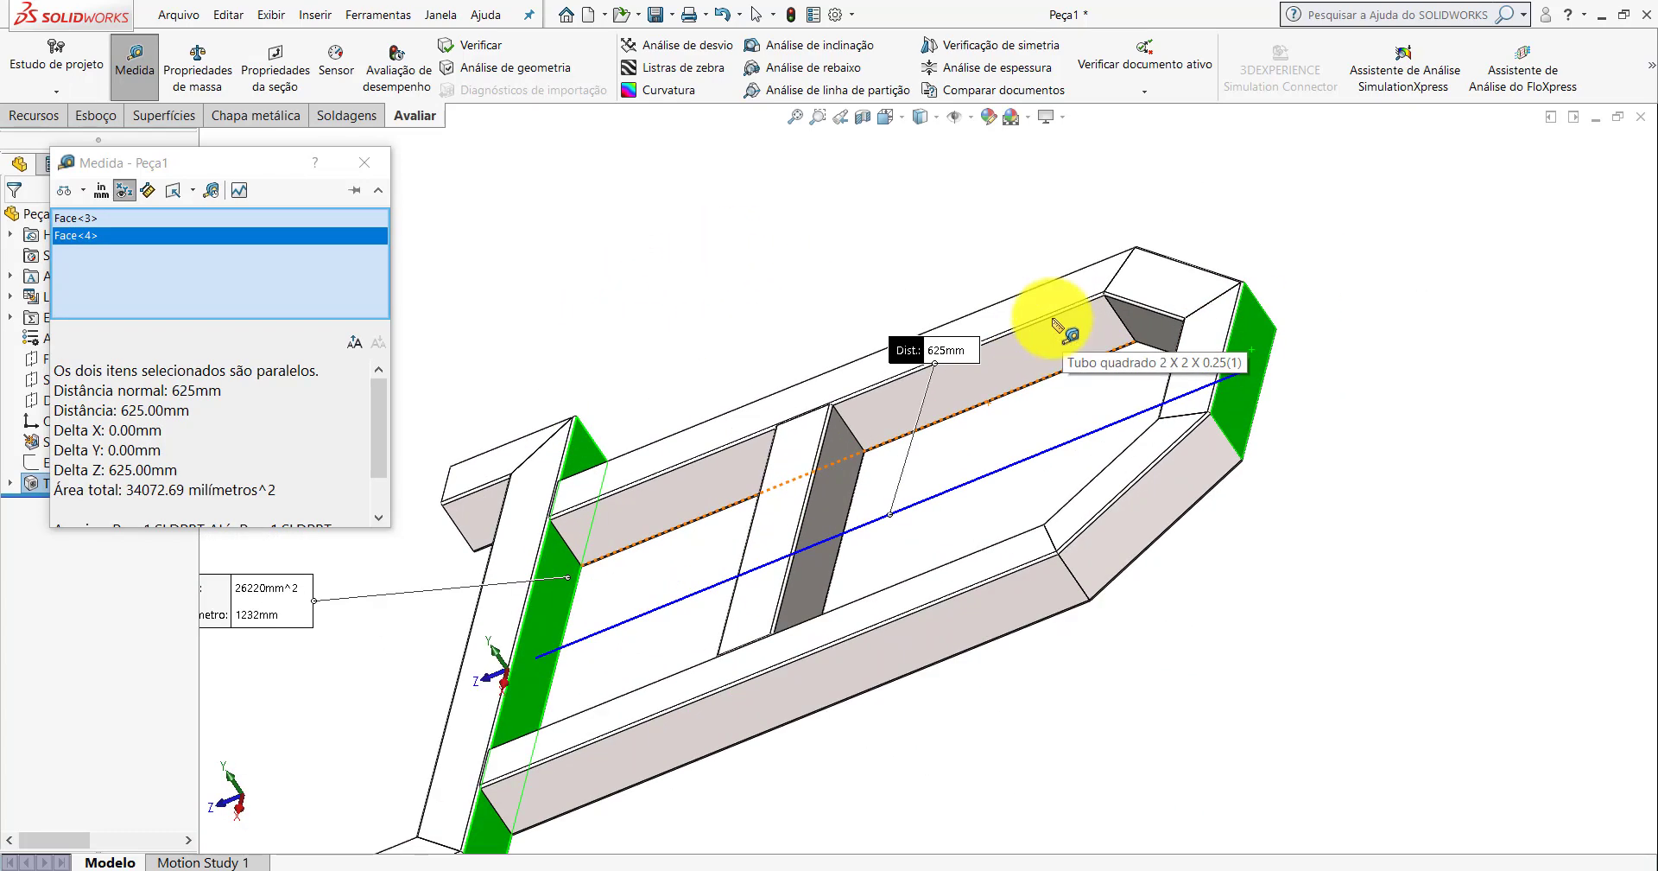
click(364, 162)
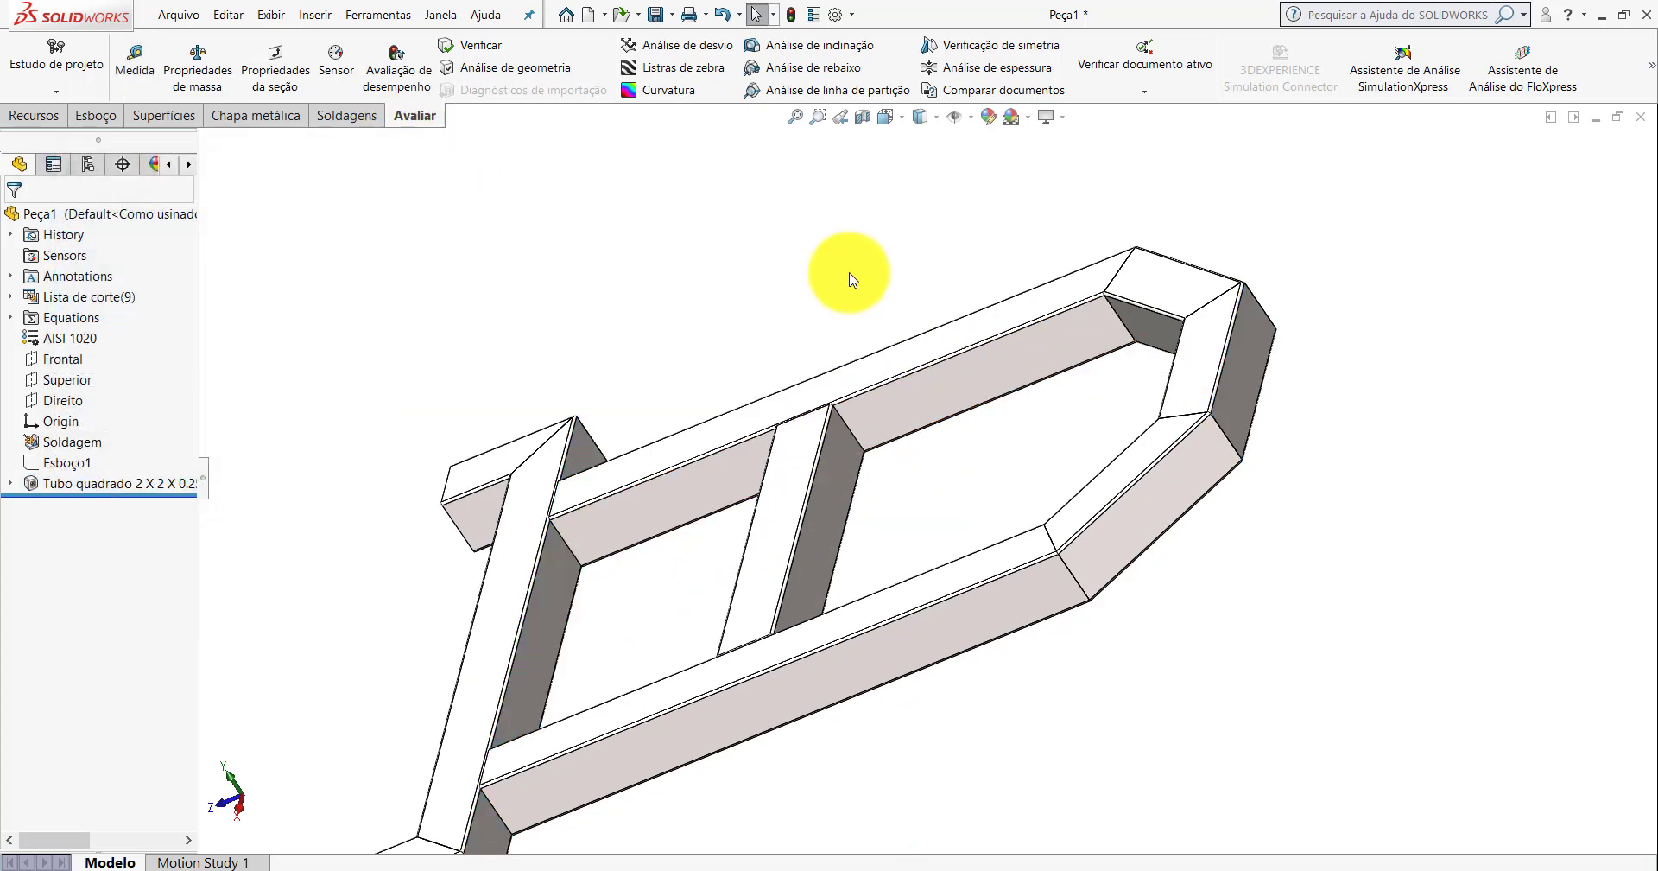
On PP-TG(004)1700_2, delete an accidentally created design study and return to the model.
click(610, 808)
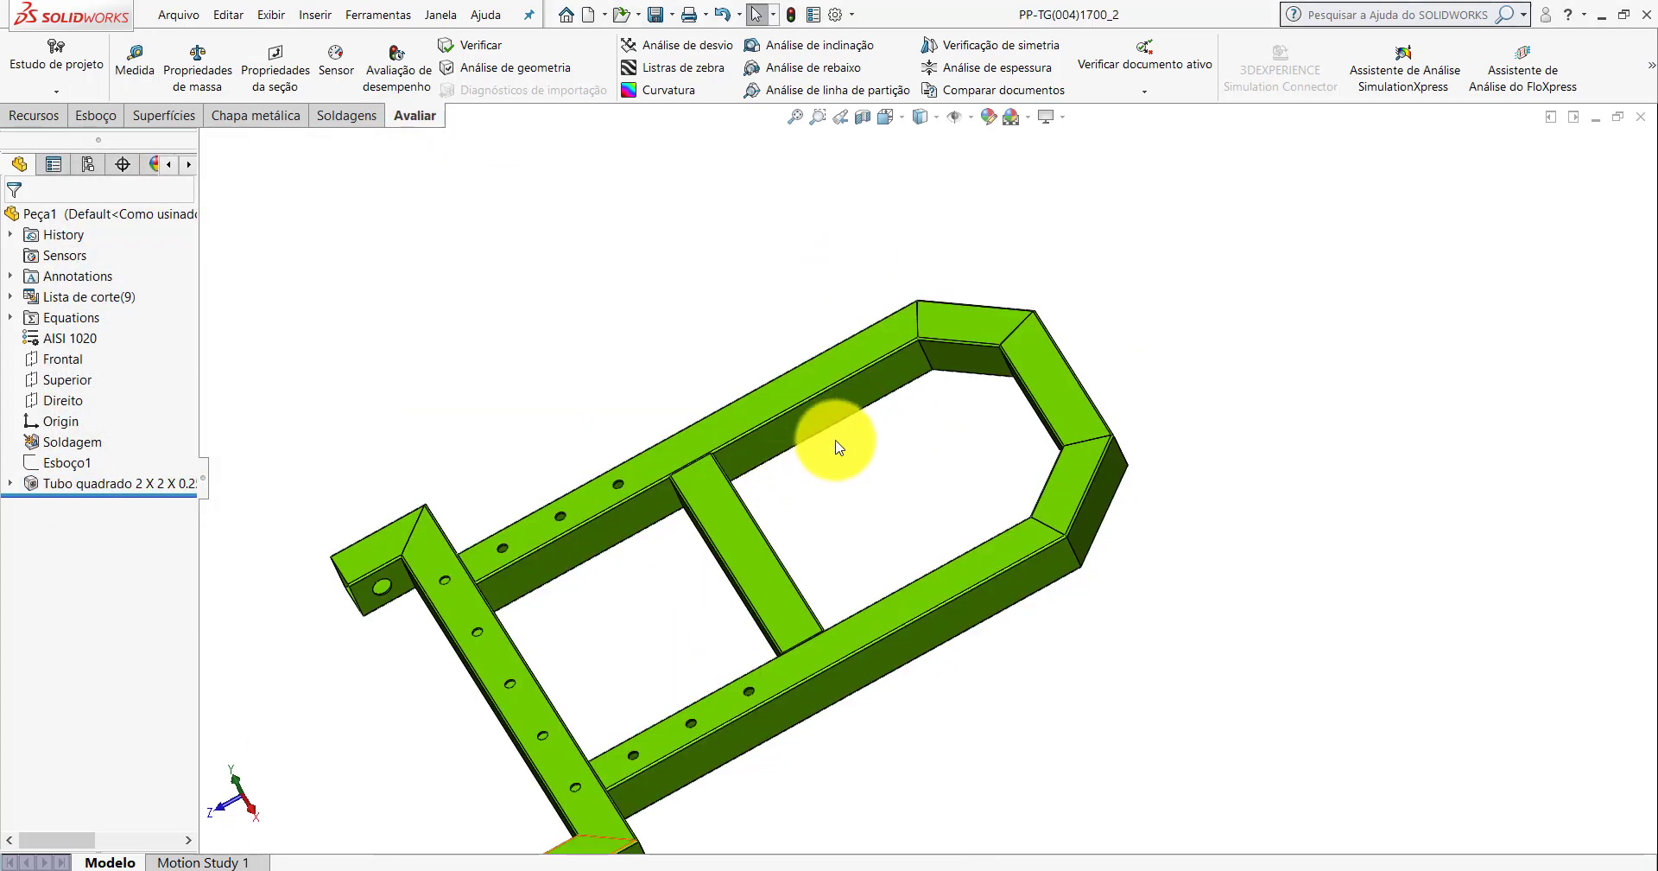
click(91, 65)
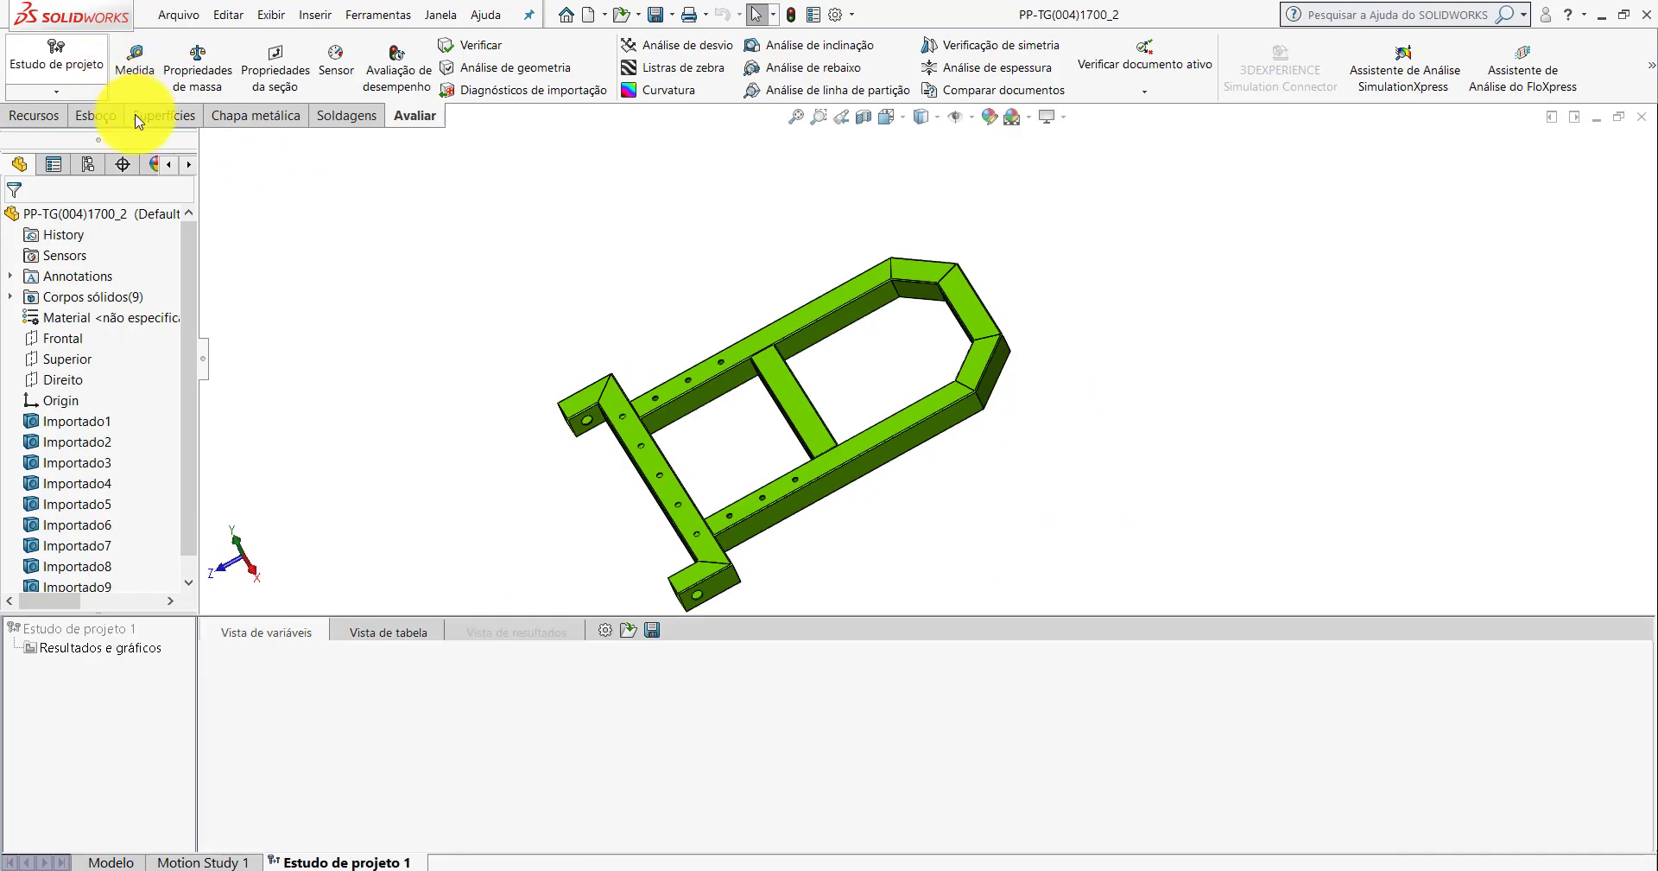
click(111, 861)
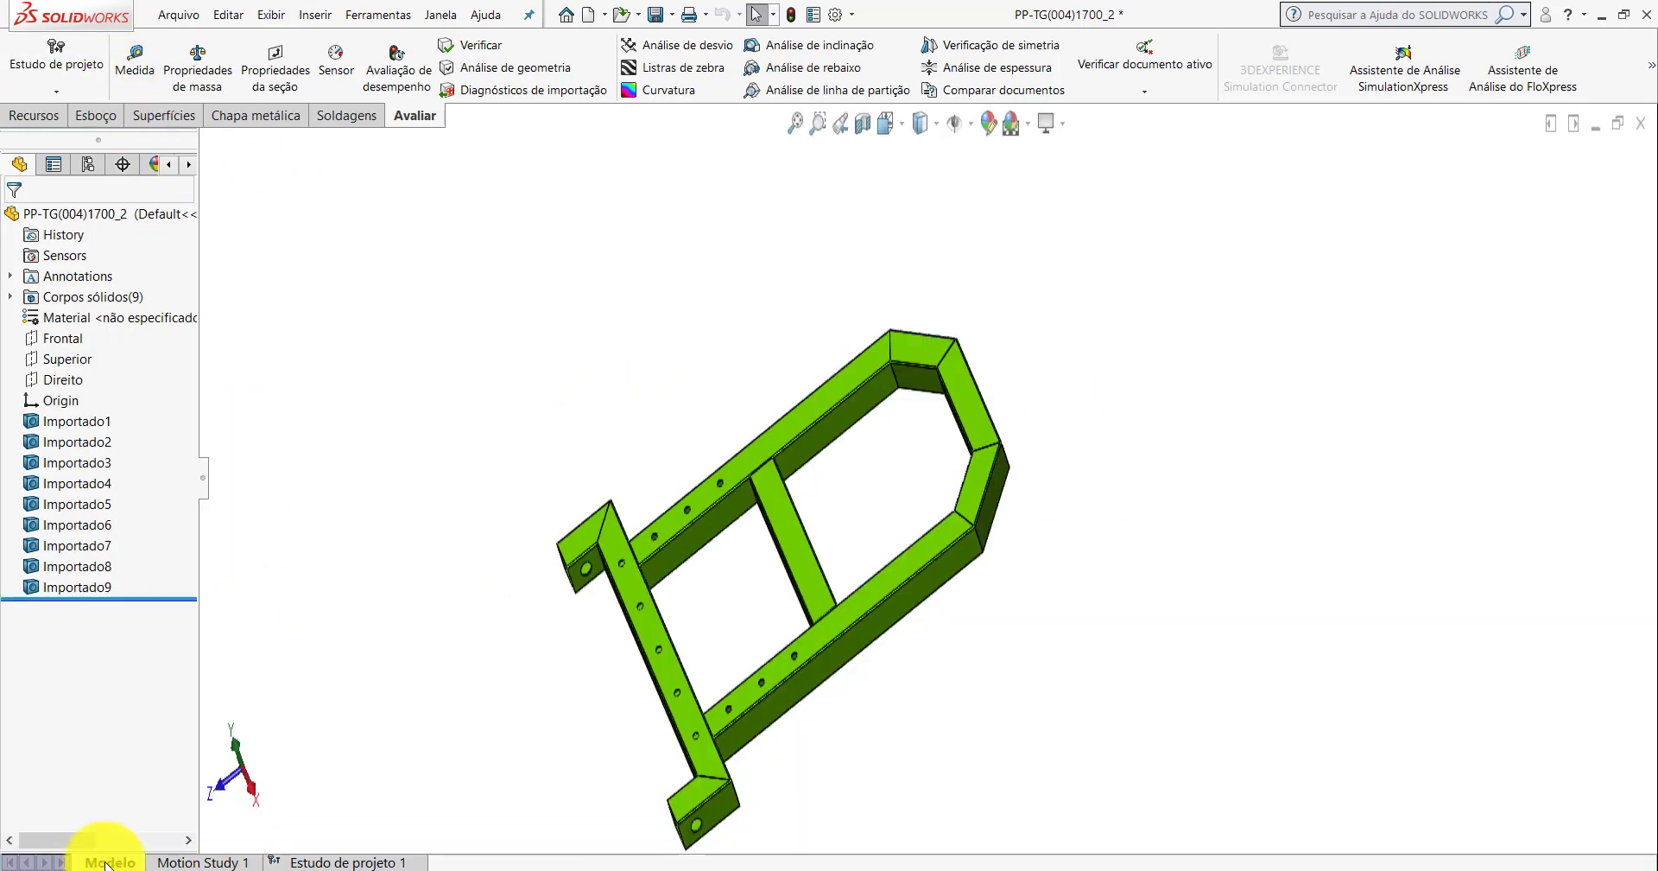
right_click(316, 850)
click(290, 793)
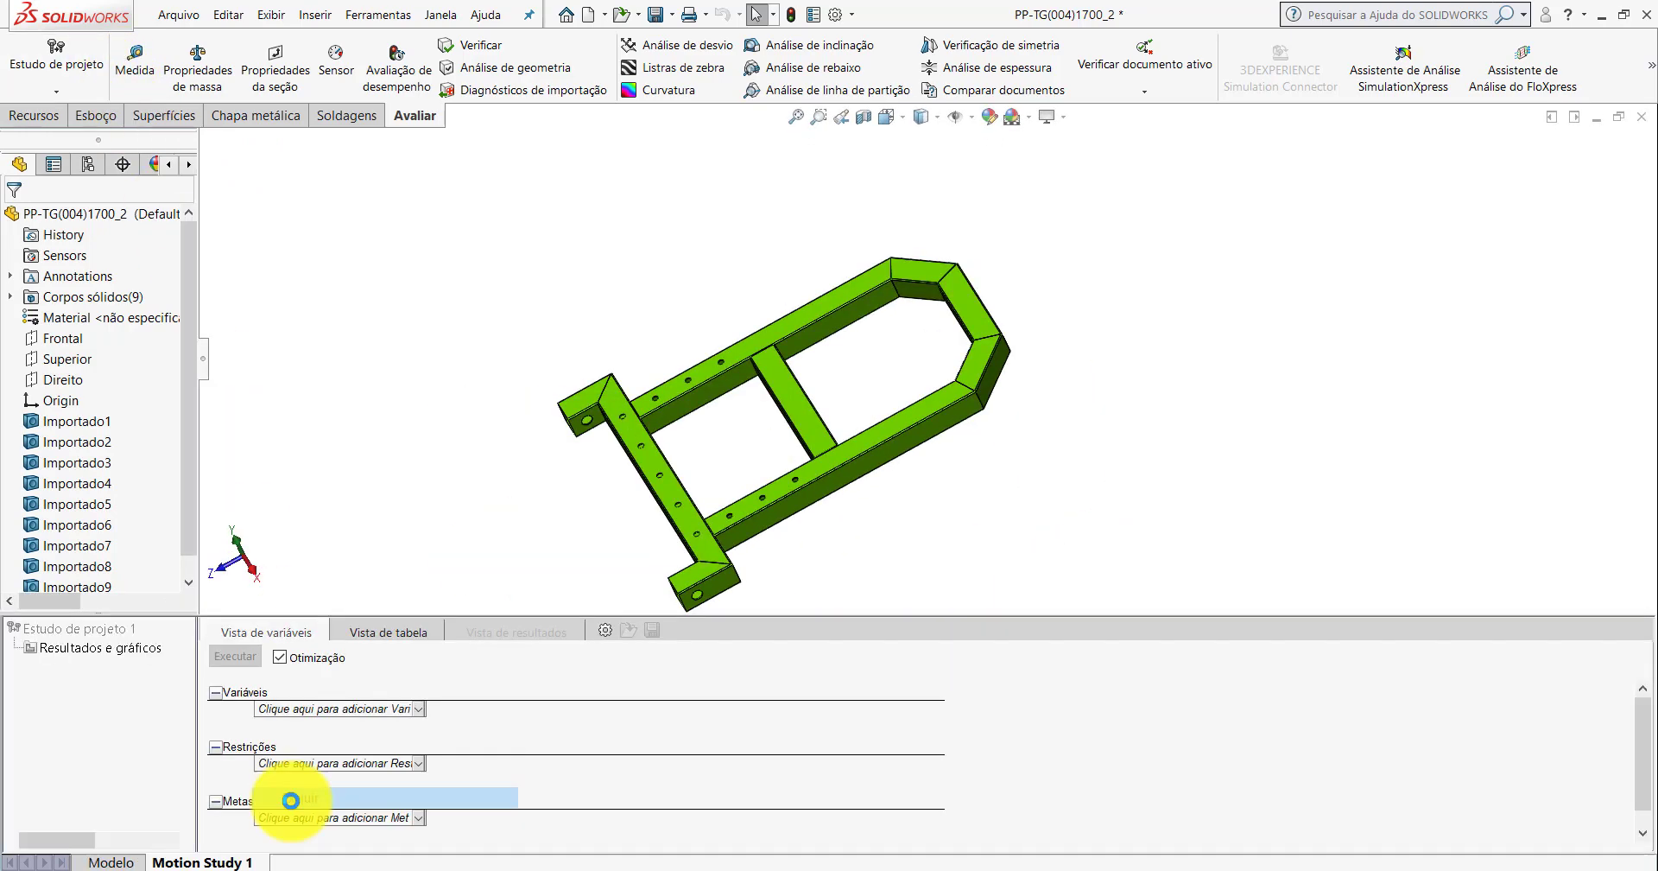
click(128, 858)
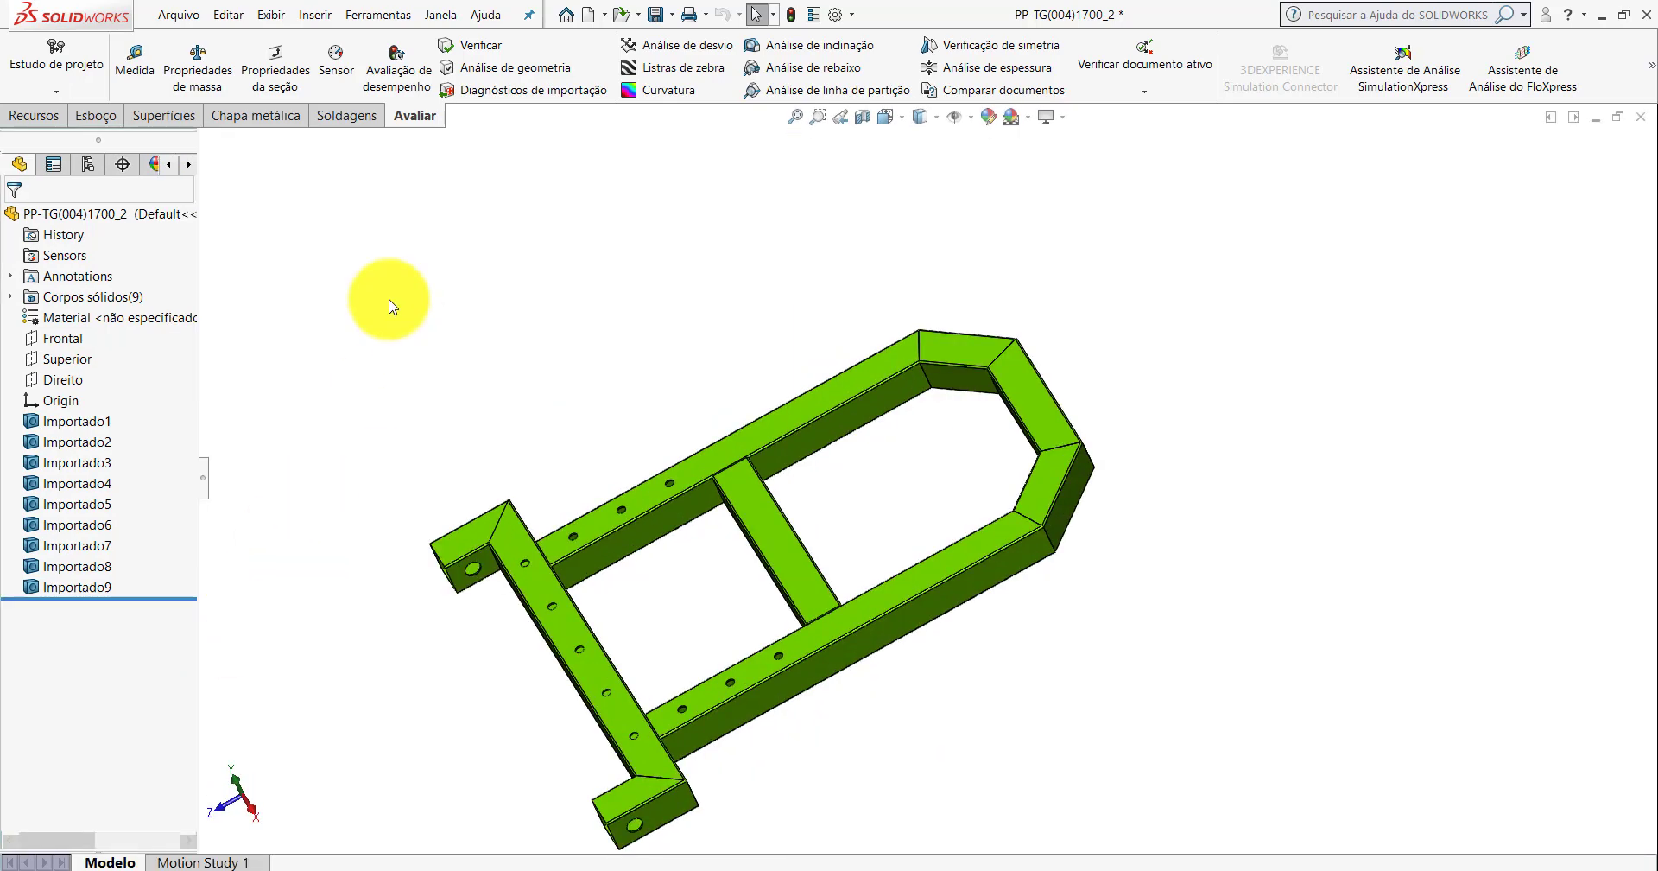
Open Measure on the reference frame, zoom around, and close it.
click(135, 60)
scroll(1054, 492, down, 5)
scroll(1058, 497, down, 3)
scroll(1127, 423, down, 3)
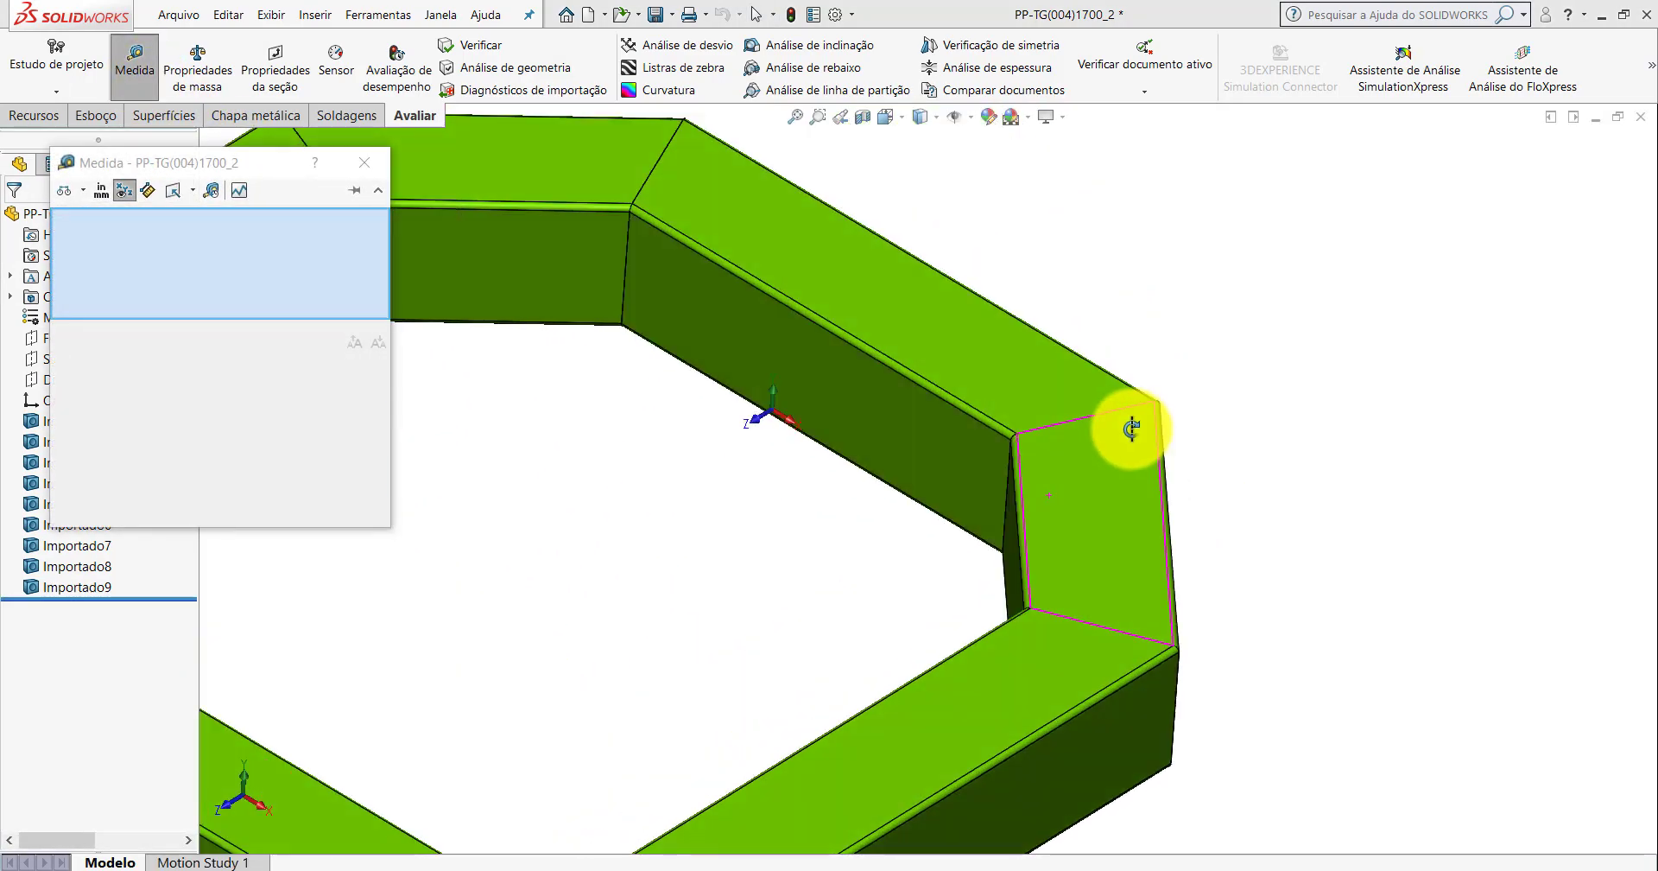
scroll(1136, 463, down, 2)
scroll(1128, 509, up, 4)
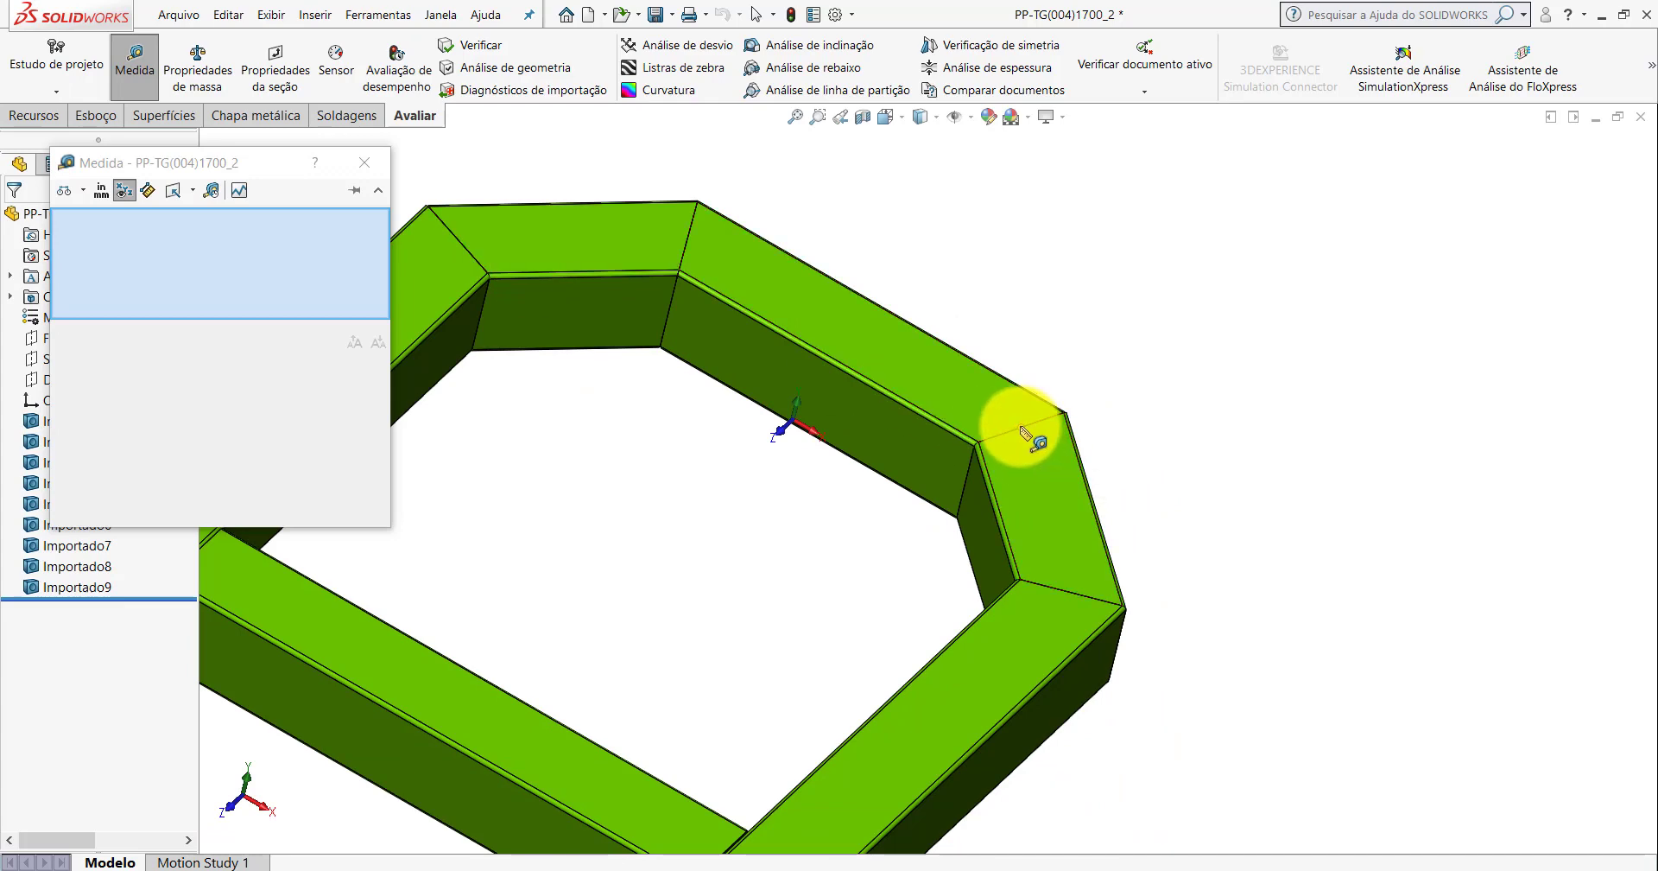
scroll(1092, 503, up, 3)
scroll(1101, 507, up, 2)
key(Escape)
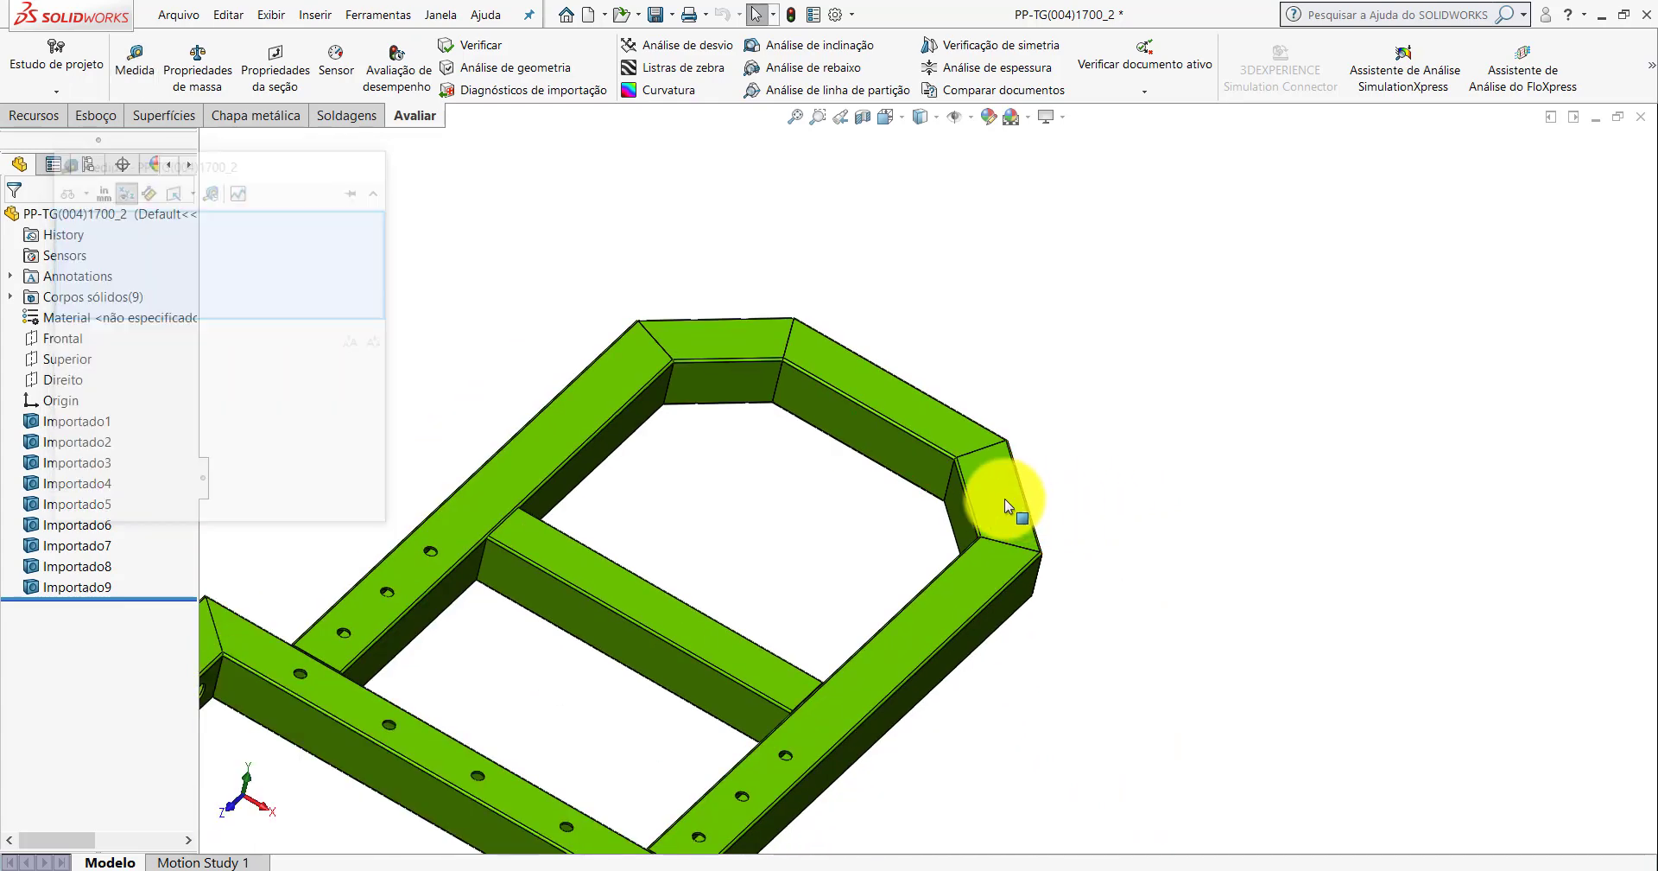
Orient the reference frame to Front, then Top view, and zoom in.
middle_drag(1004, 499, 961, 541)
key(space)
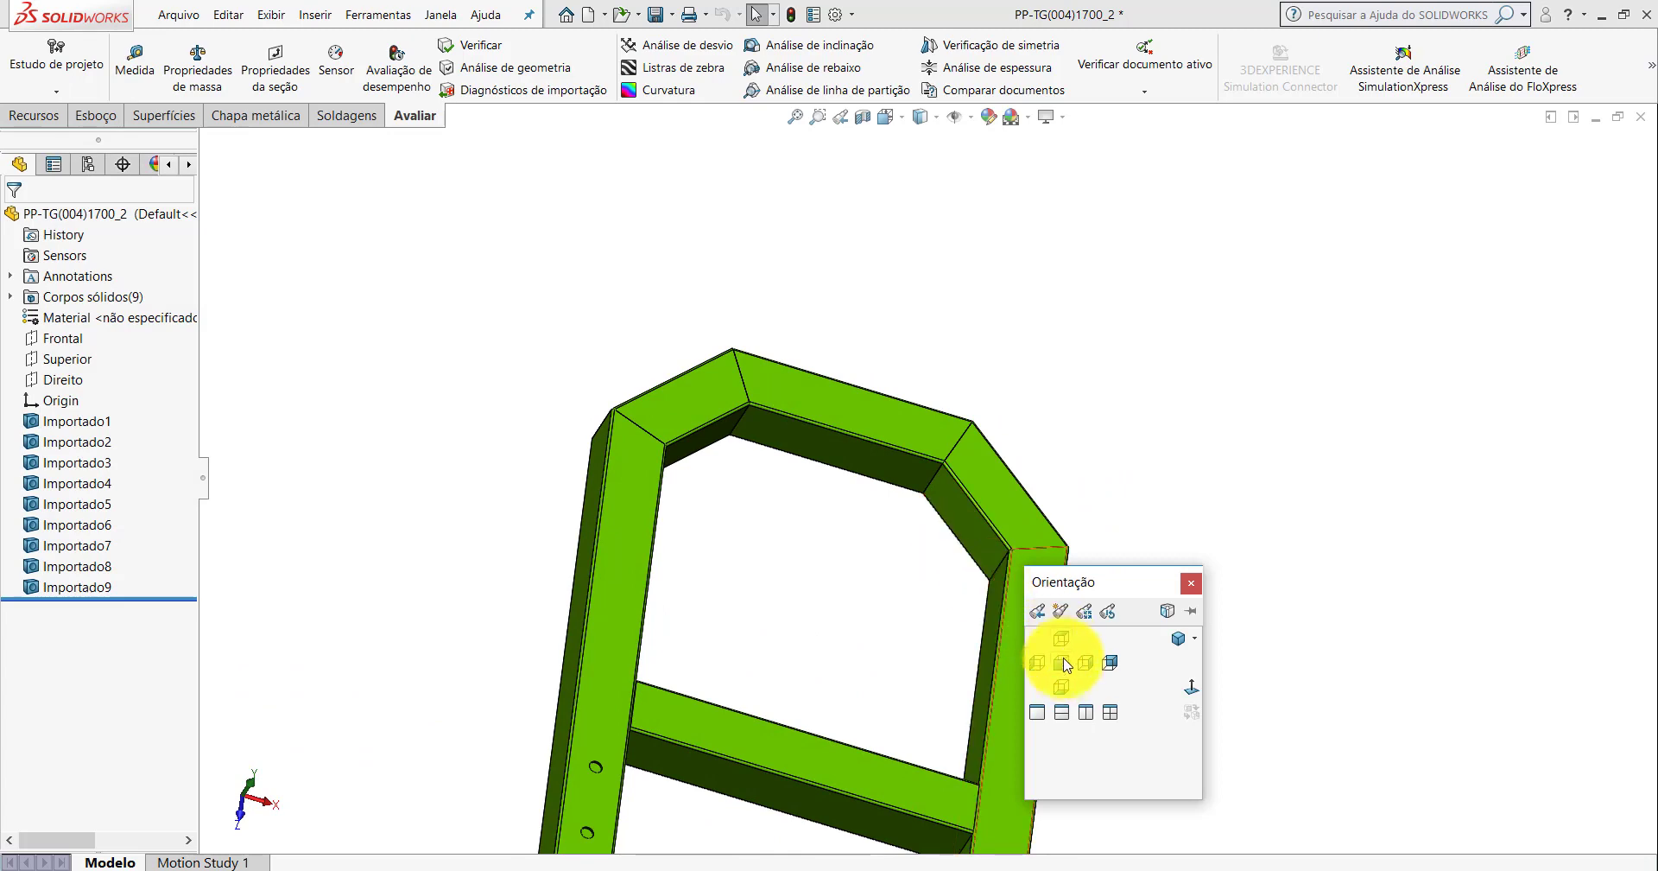
click(1064, 662)
key(ctrl+5)
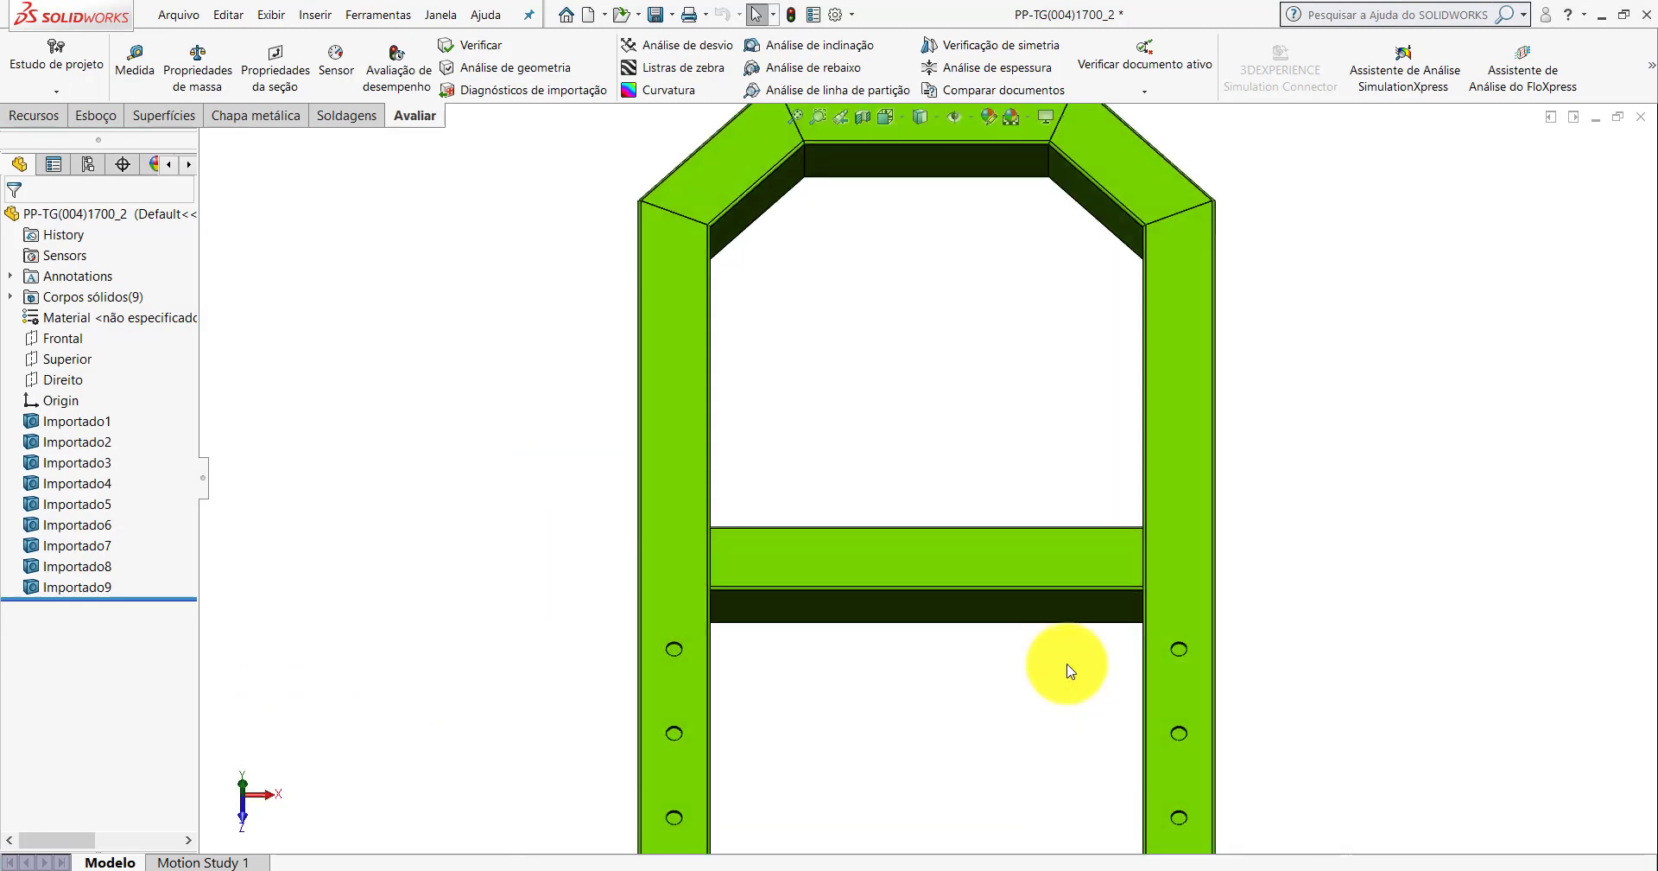
scroll(1030, 353, up, 3)
scroll(950, 361, down, 2)
scroll(1008, 341, down, 1)
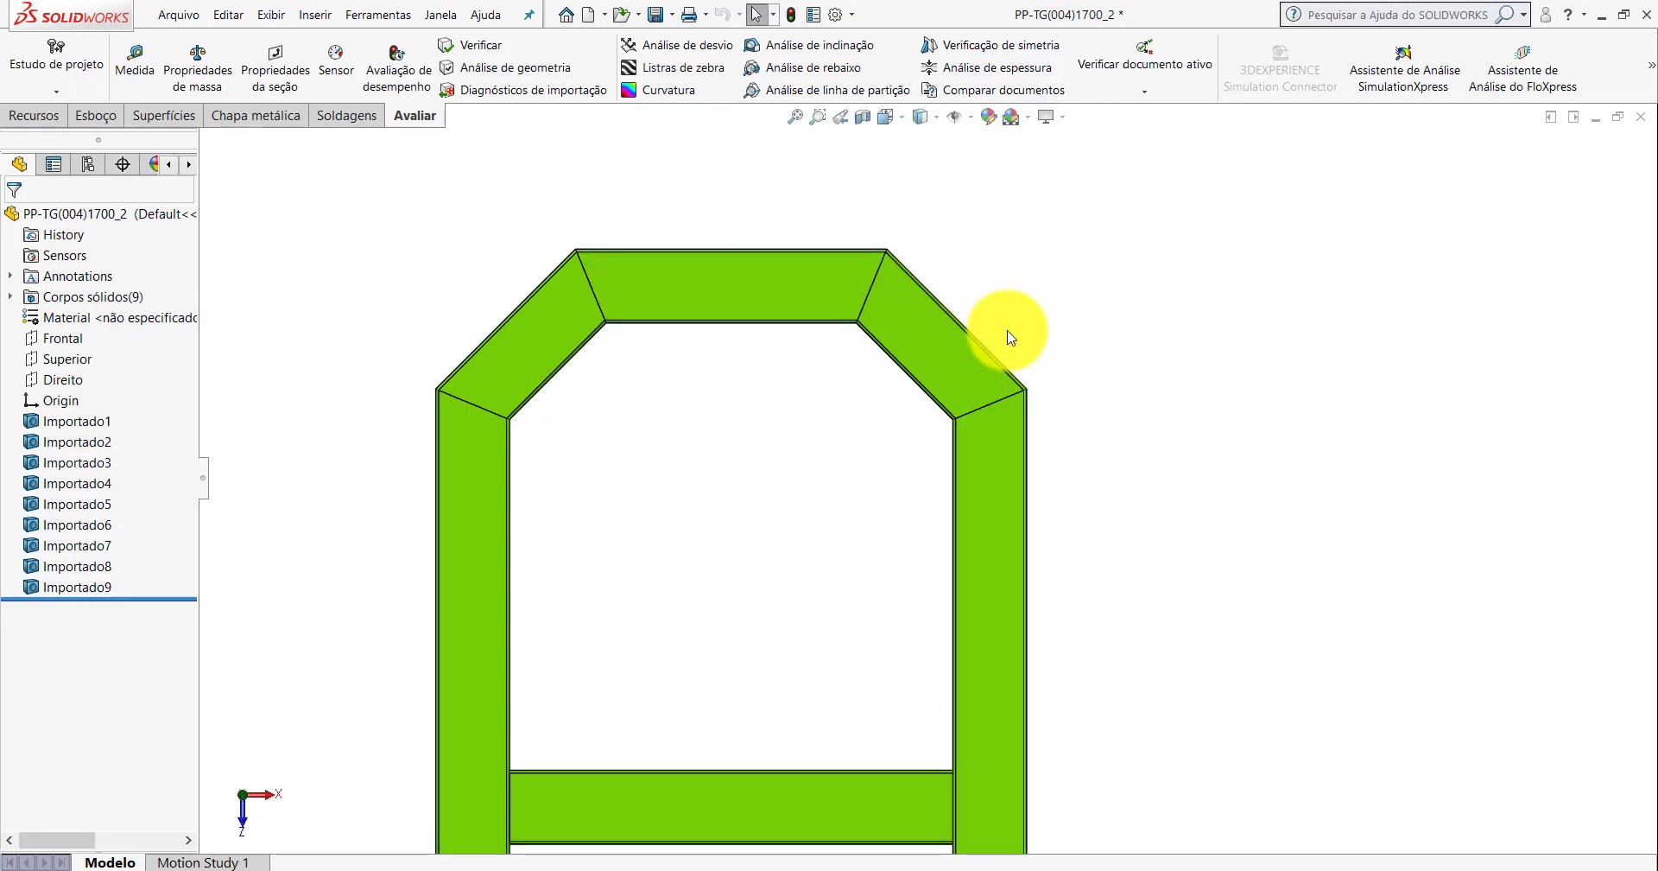
scroll(863, 374, down, 2)
click(938, 337)
click(930, 328)
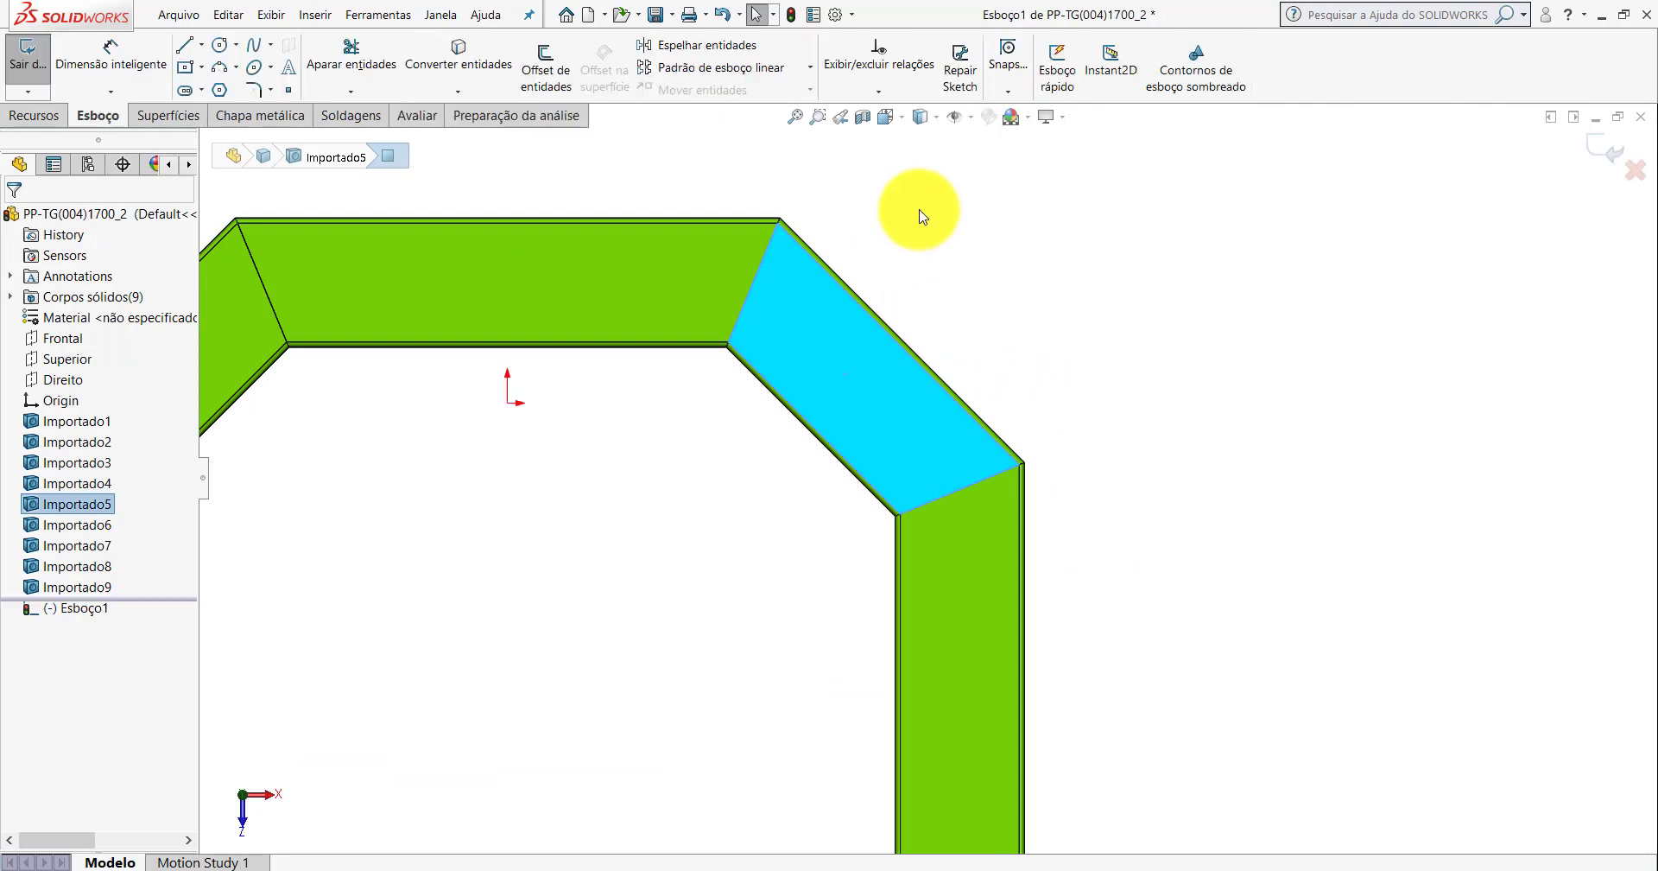
click(205, 47)
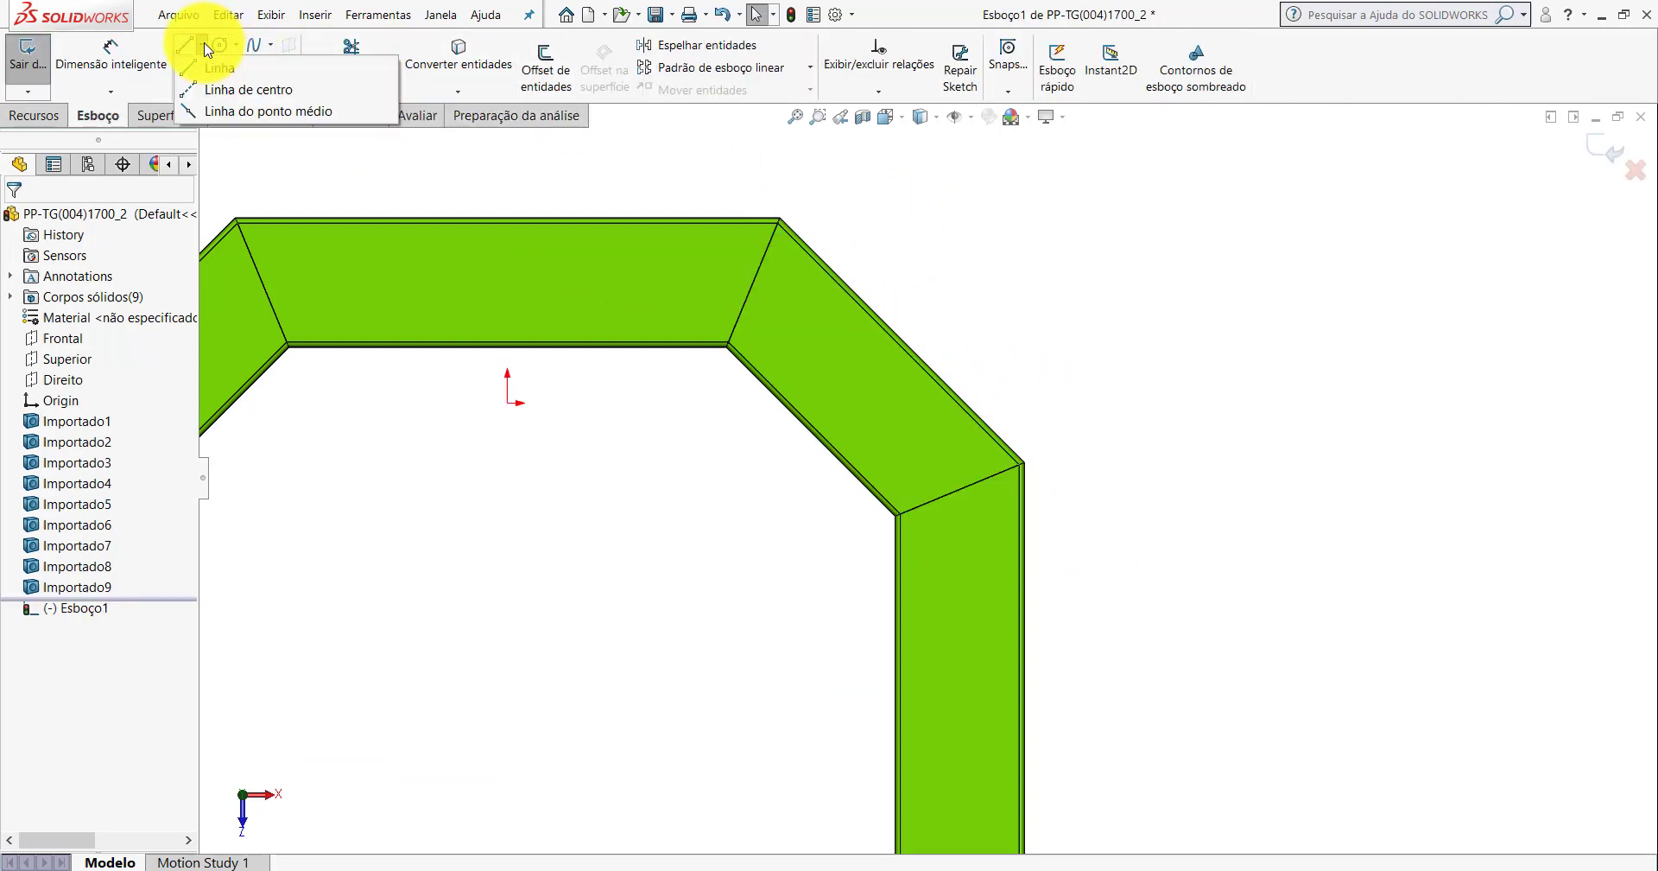
click(195, 90)
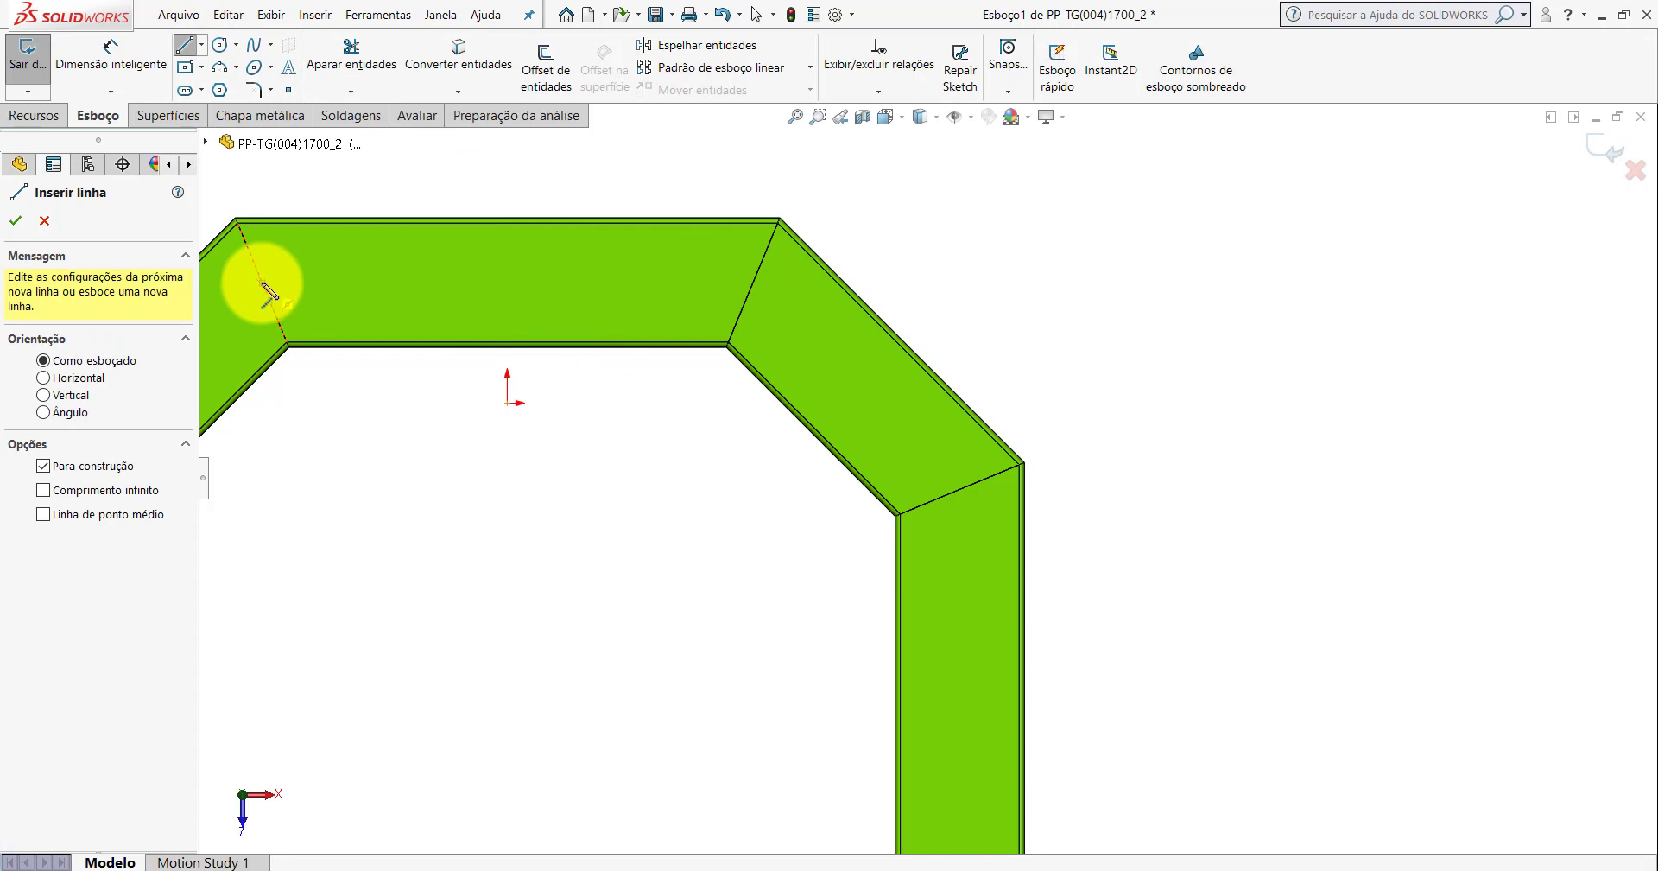
click(264, 283)
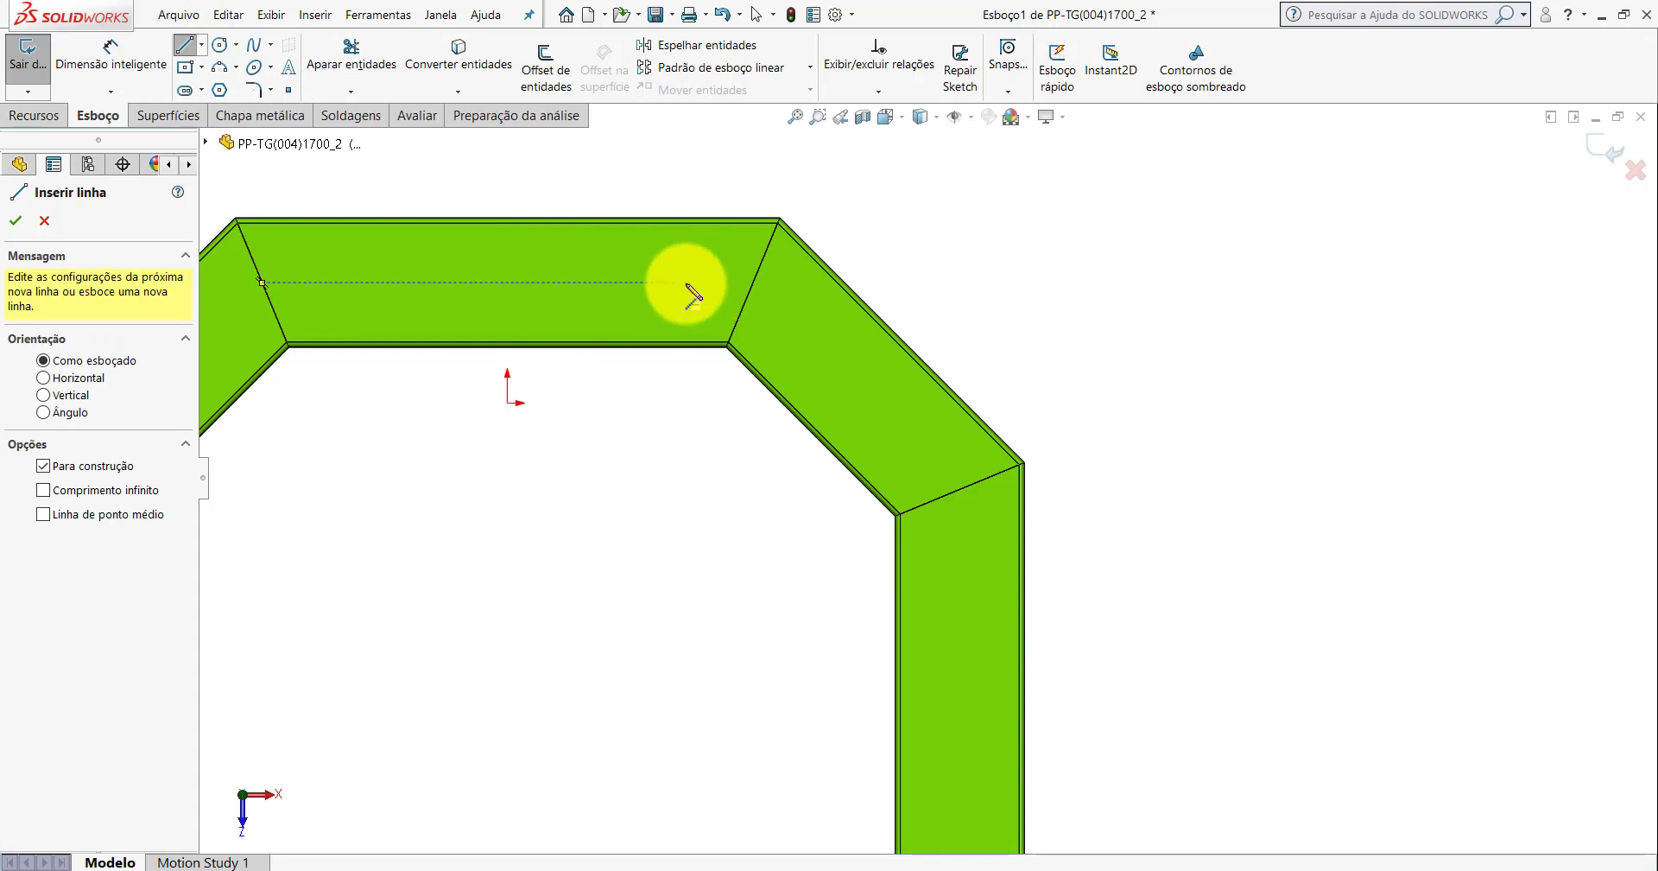
click(674, 282)
click(755, 283)
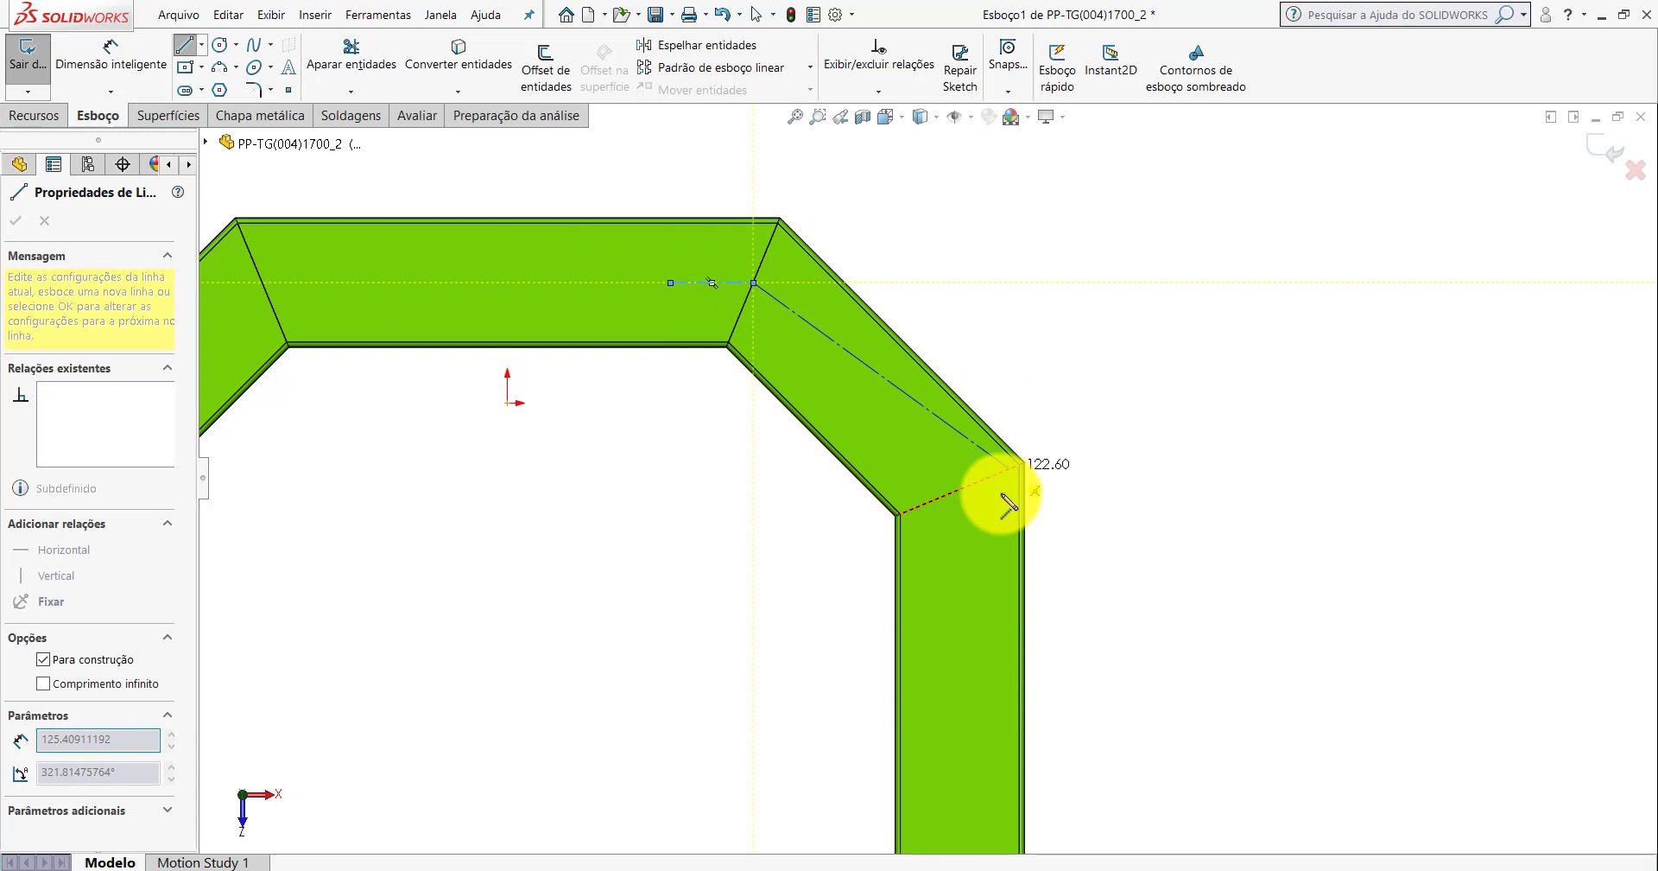
click(960, 490)
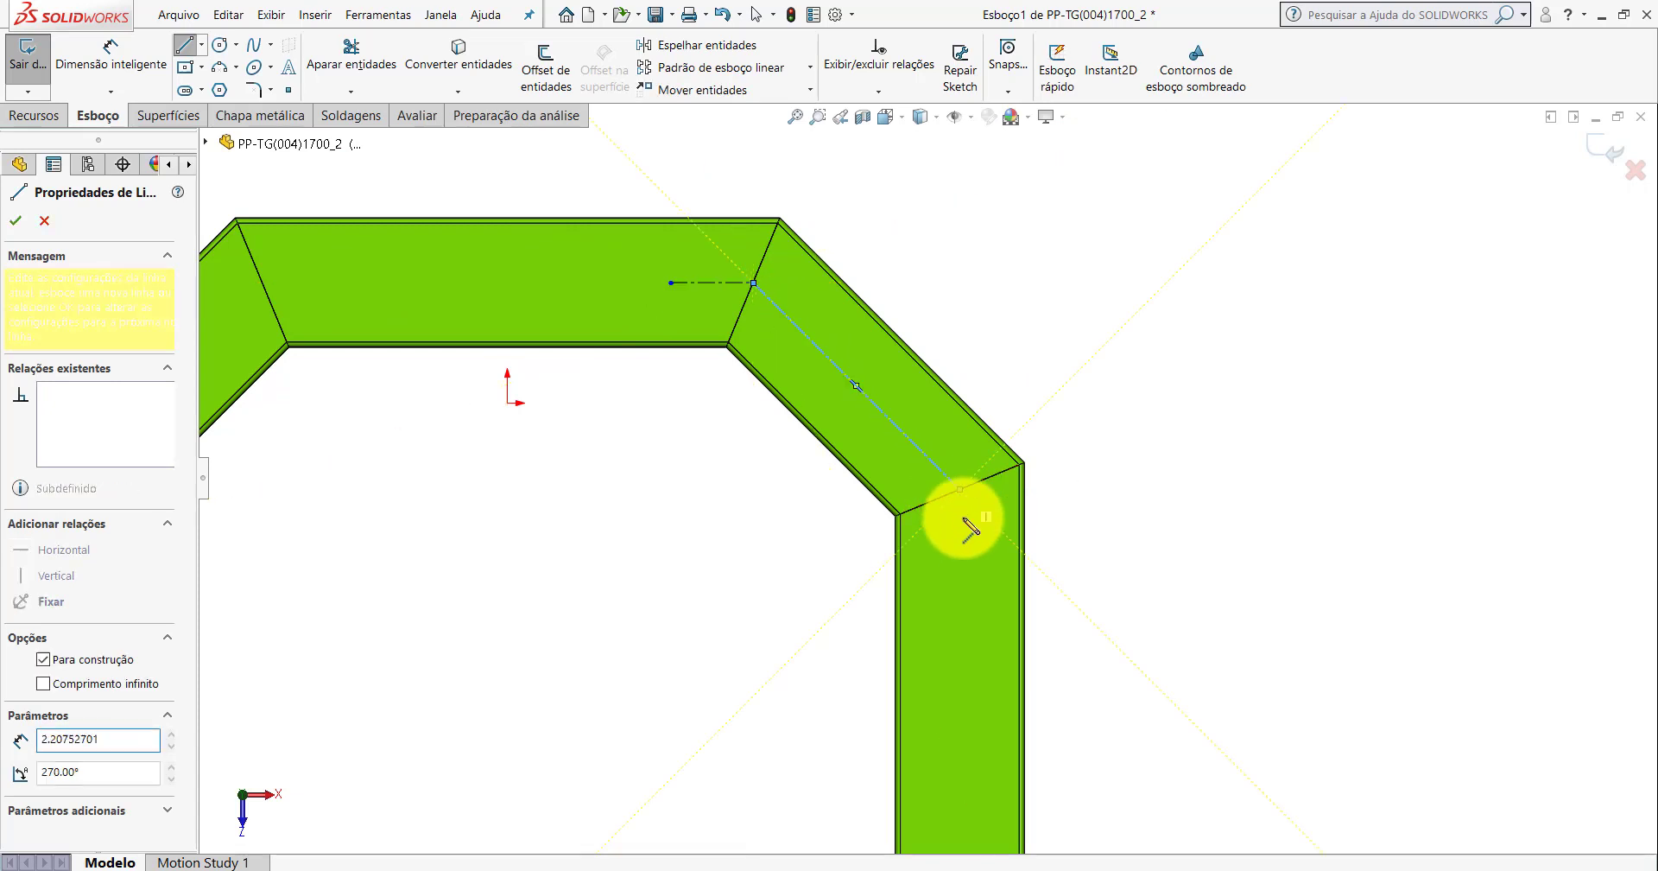
double_click(960, 646)
click(110, 54)
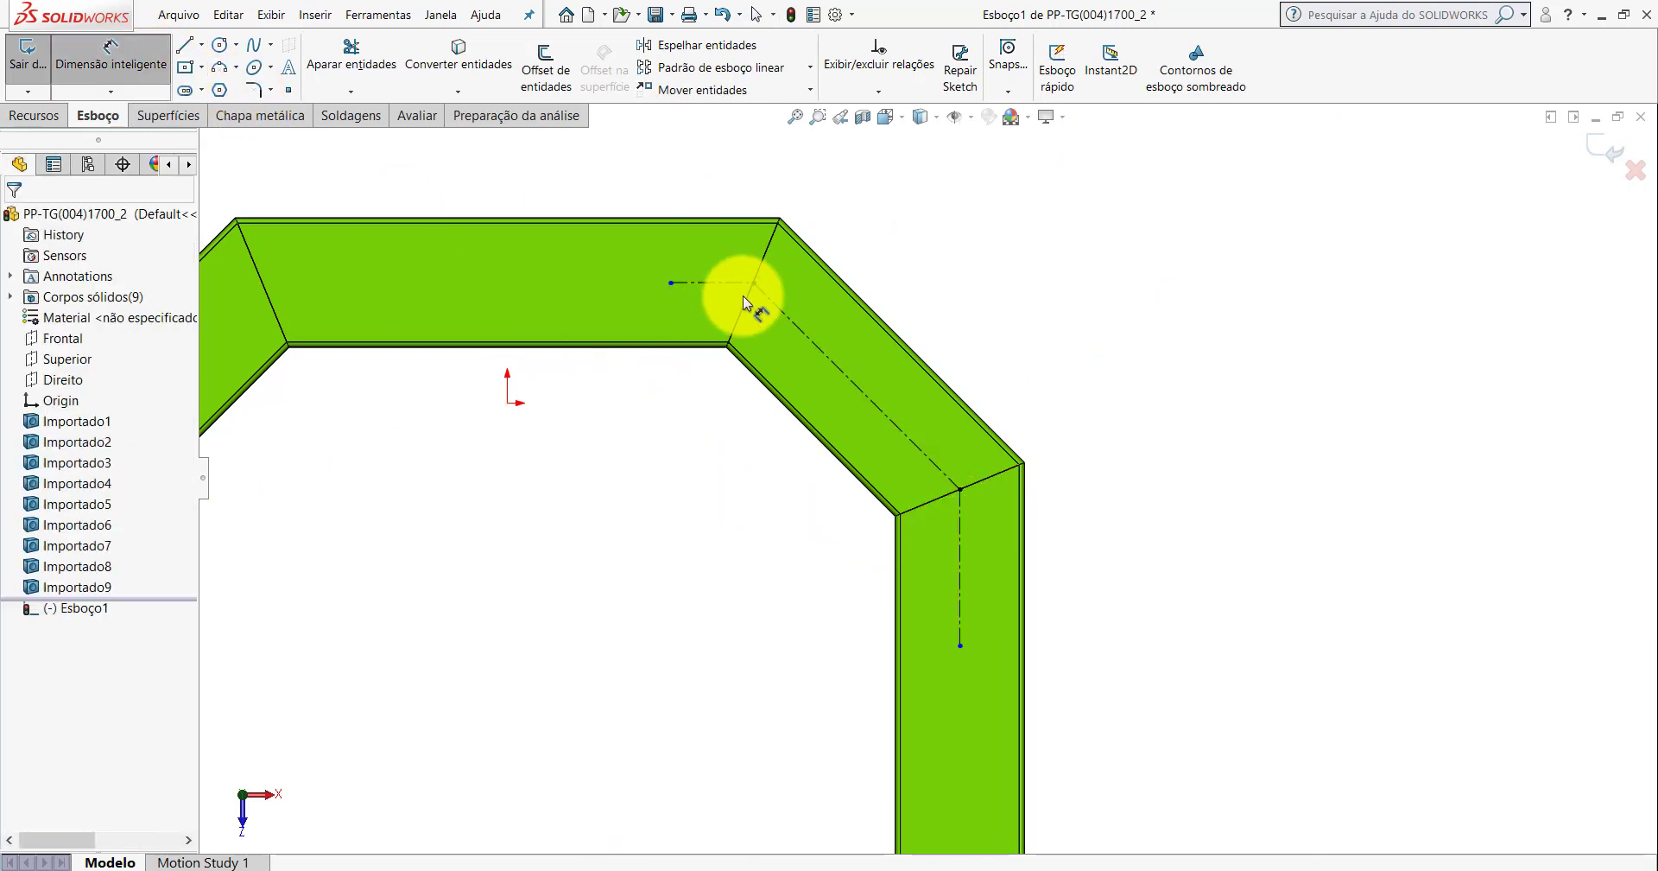
click(755, 283)
click(964, 525)
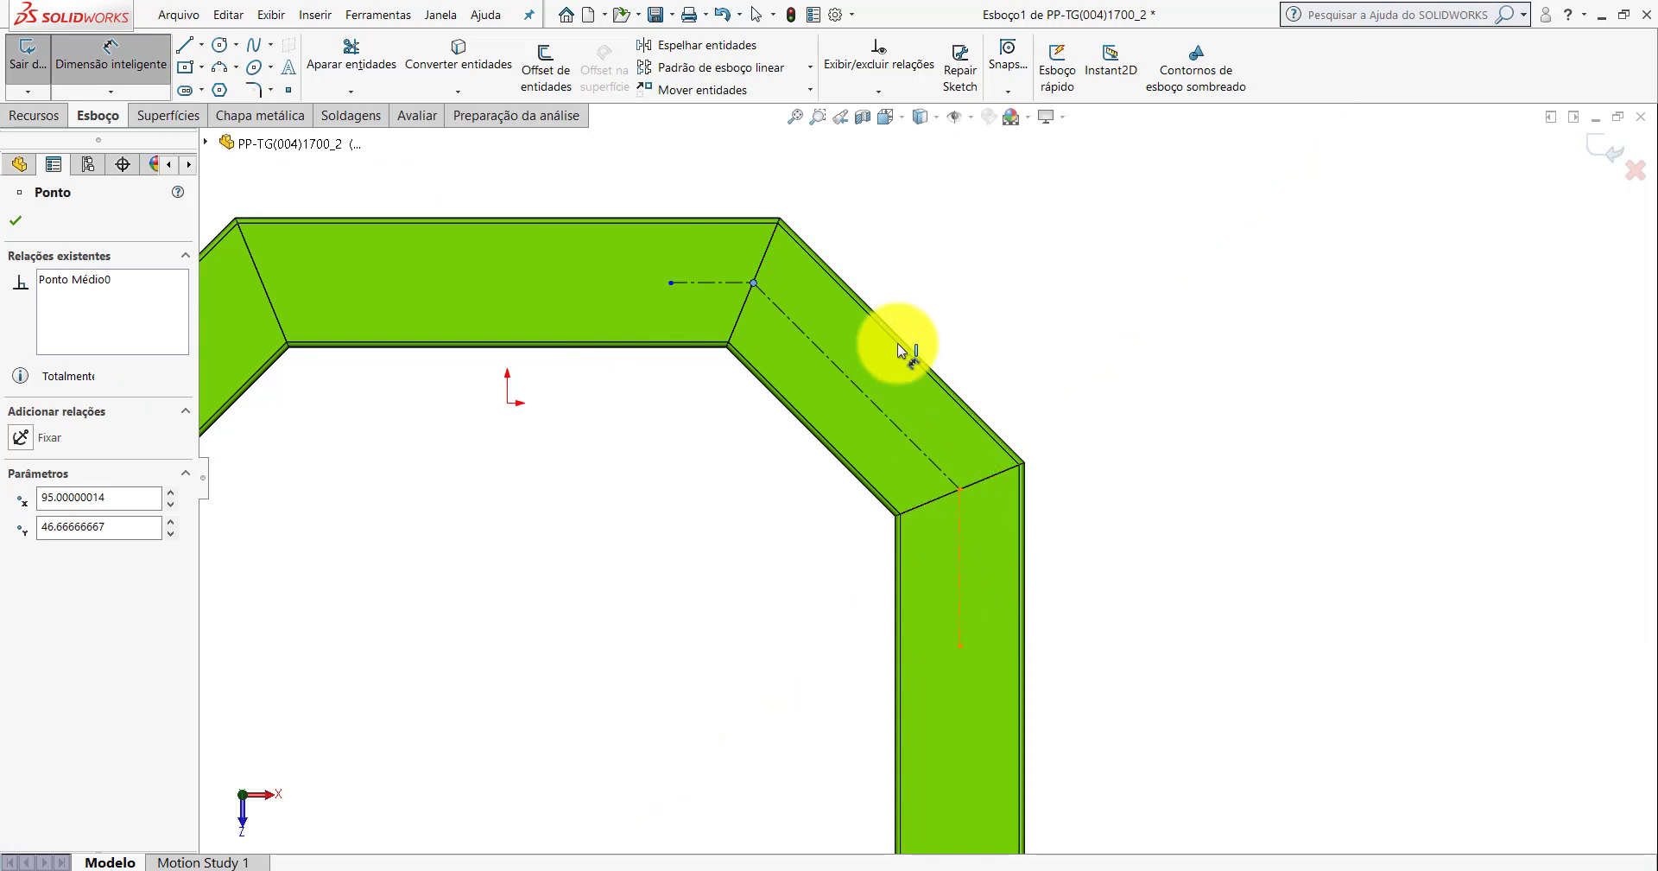
key(Escape)
click(1644, 172)
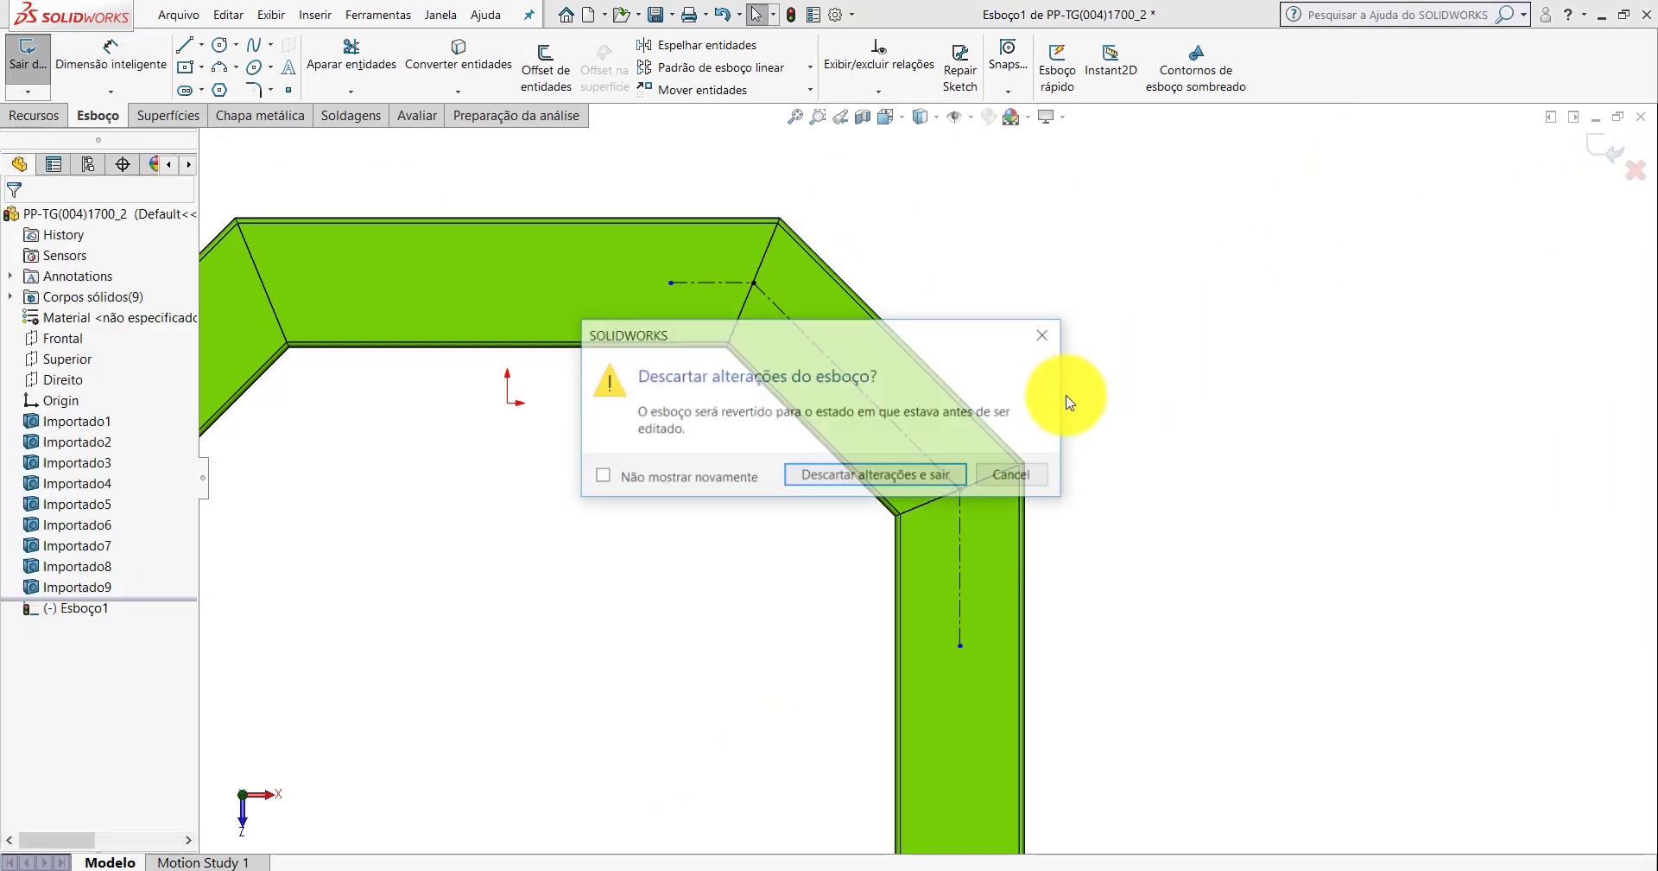
click(922, 471)
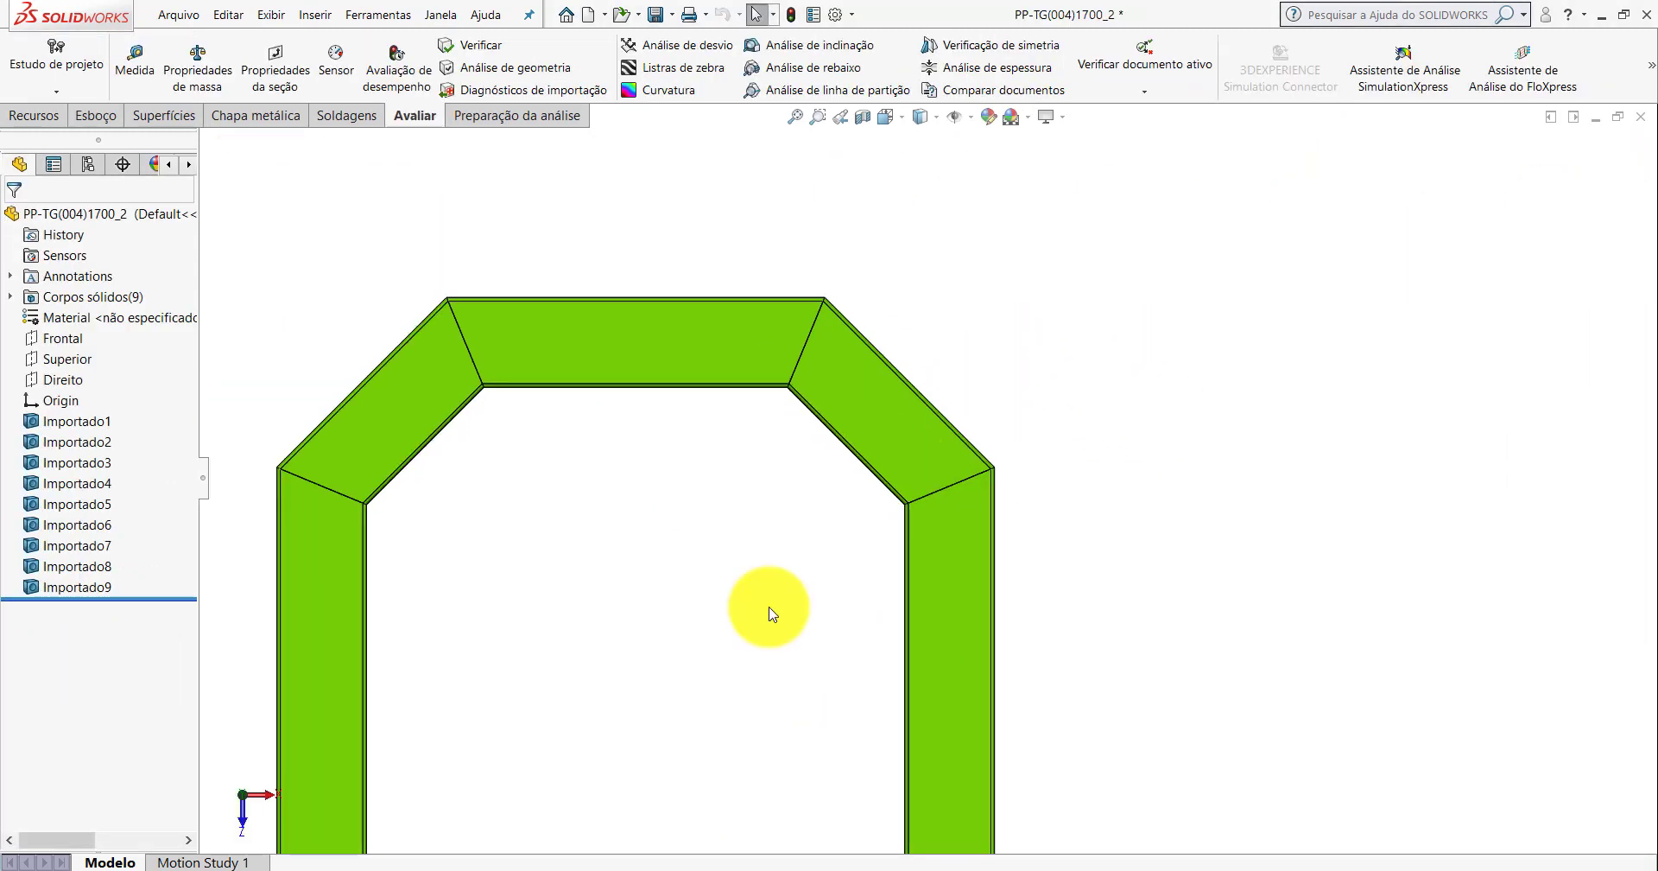
In Peça1, change the first 100 mm angled-corner dimension of the frame sketch to 80 mm.
click(834, 800)
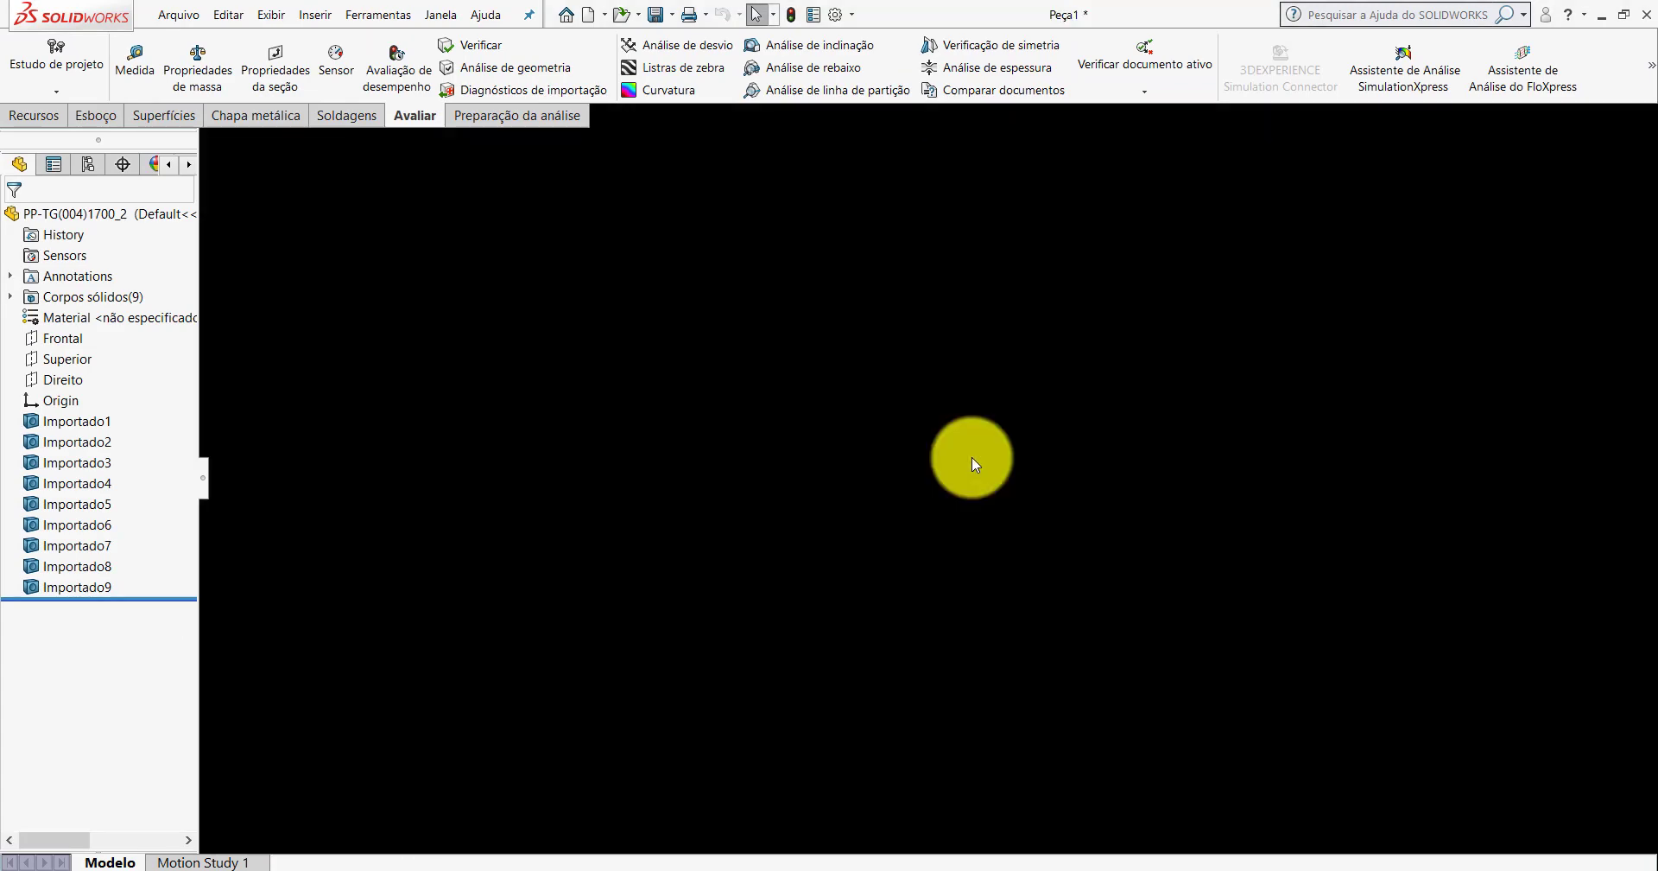
mouse_move(1085, 418)
middle_down()
mouse_move(1155, 397)
mouse_move(1108, 458)
middle_up()
scroll(1097, 457, down, 3)
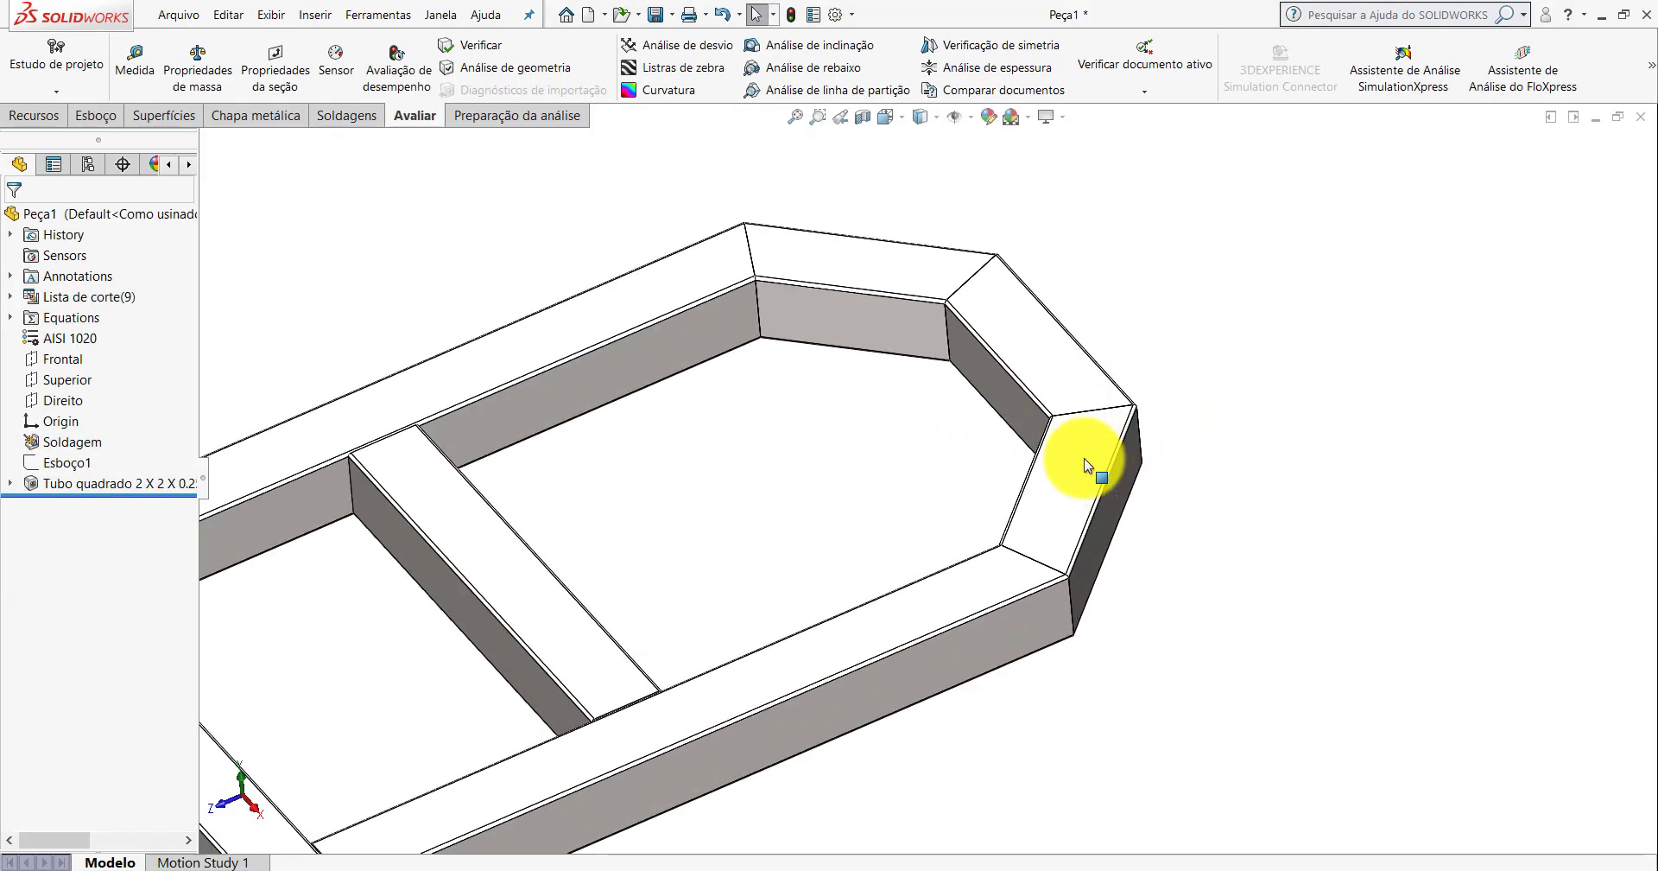
double_click(1085, 458)
scroll(1080, 461, up, 3)
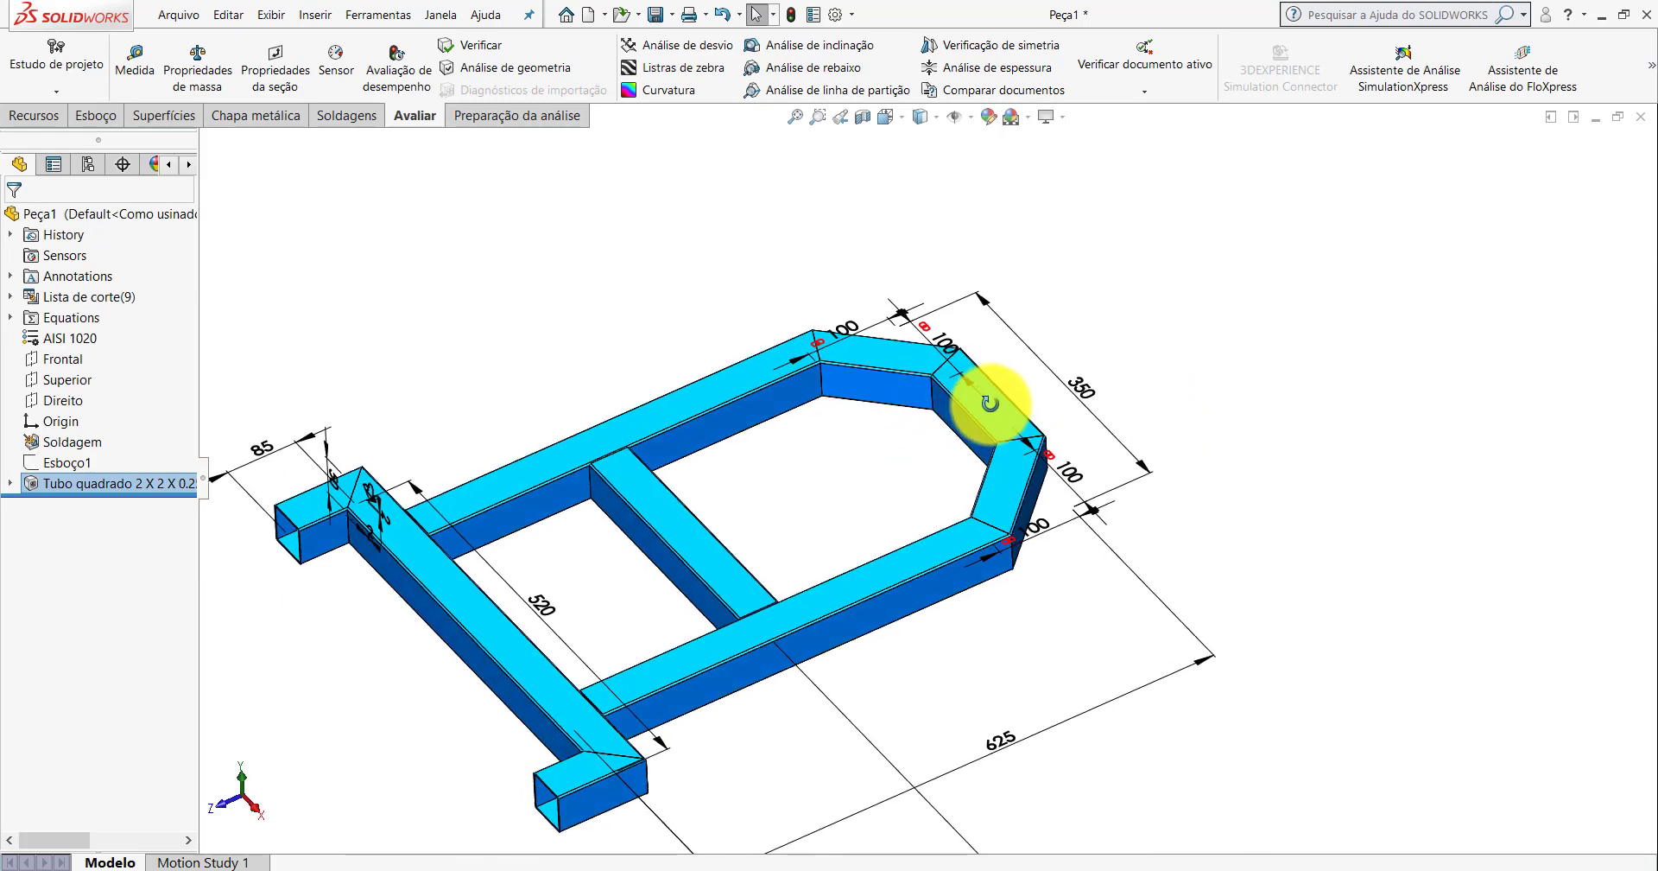
scroll(924, 344, down, 5)
double_click(593, 333)
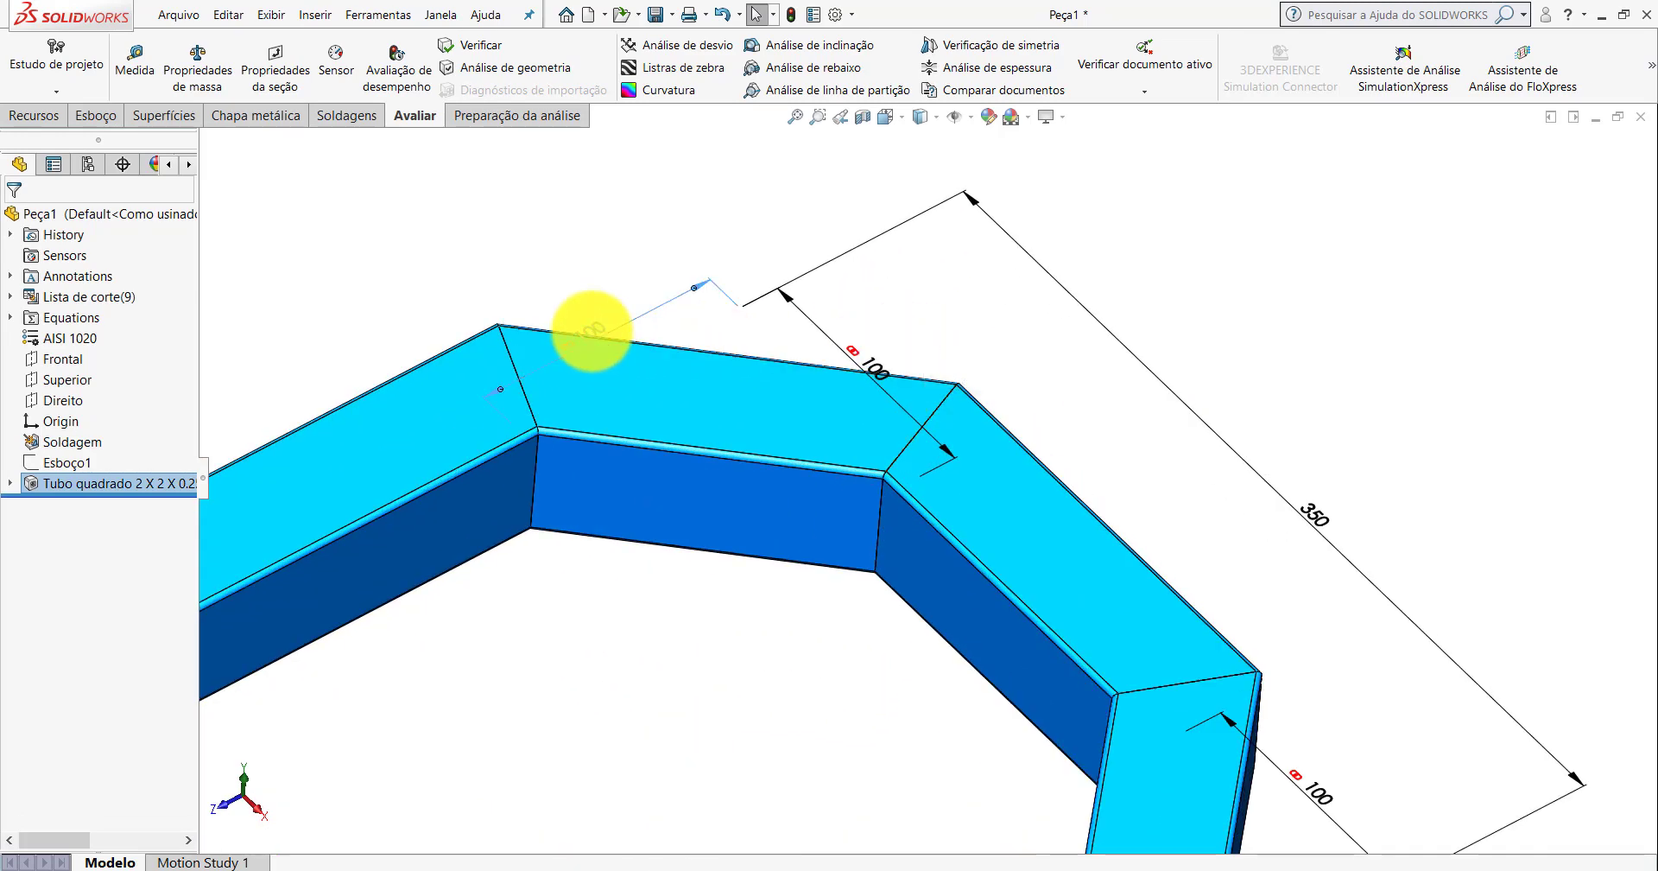
text(8)
key(Escape)
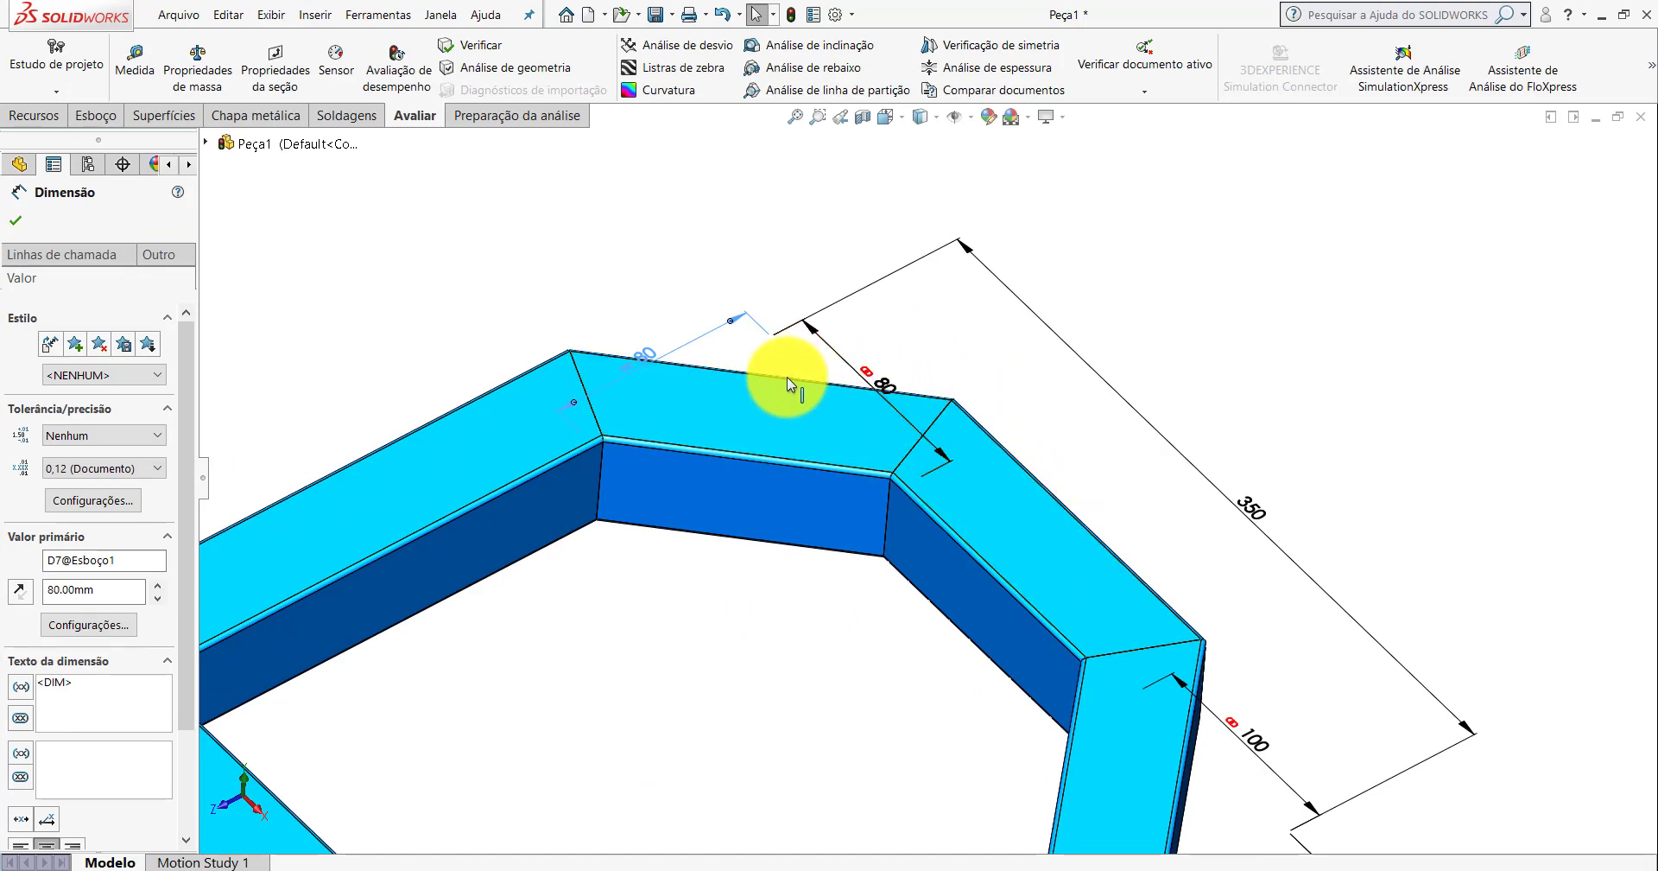
Change the second 100 mm corner dimension to 80 mm and rebuild the frame.
scroll(1070, 682, up, 3)
scroll(1027, 557, down, 3)
scroll(1028, 562, down, 1)
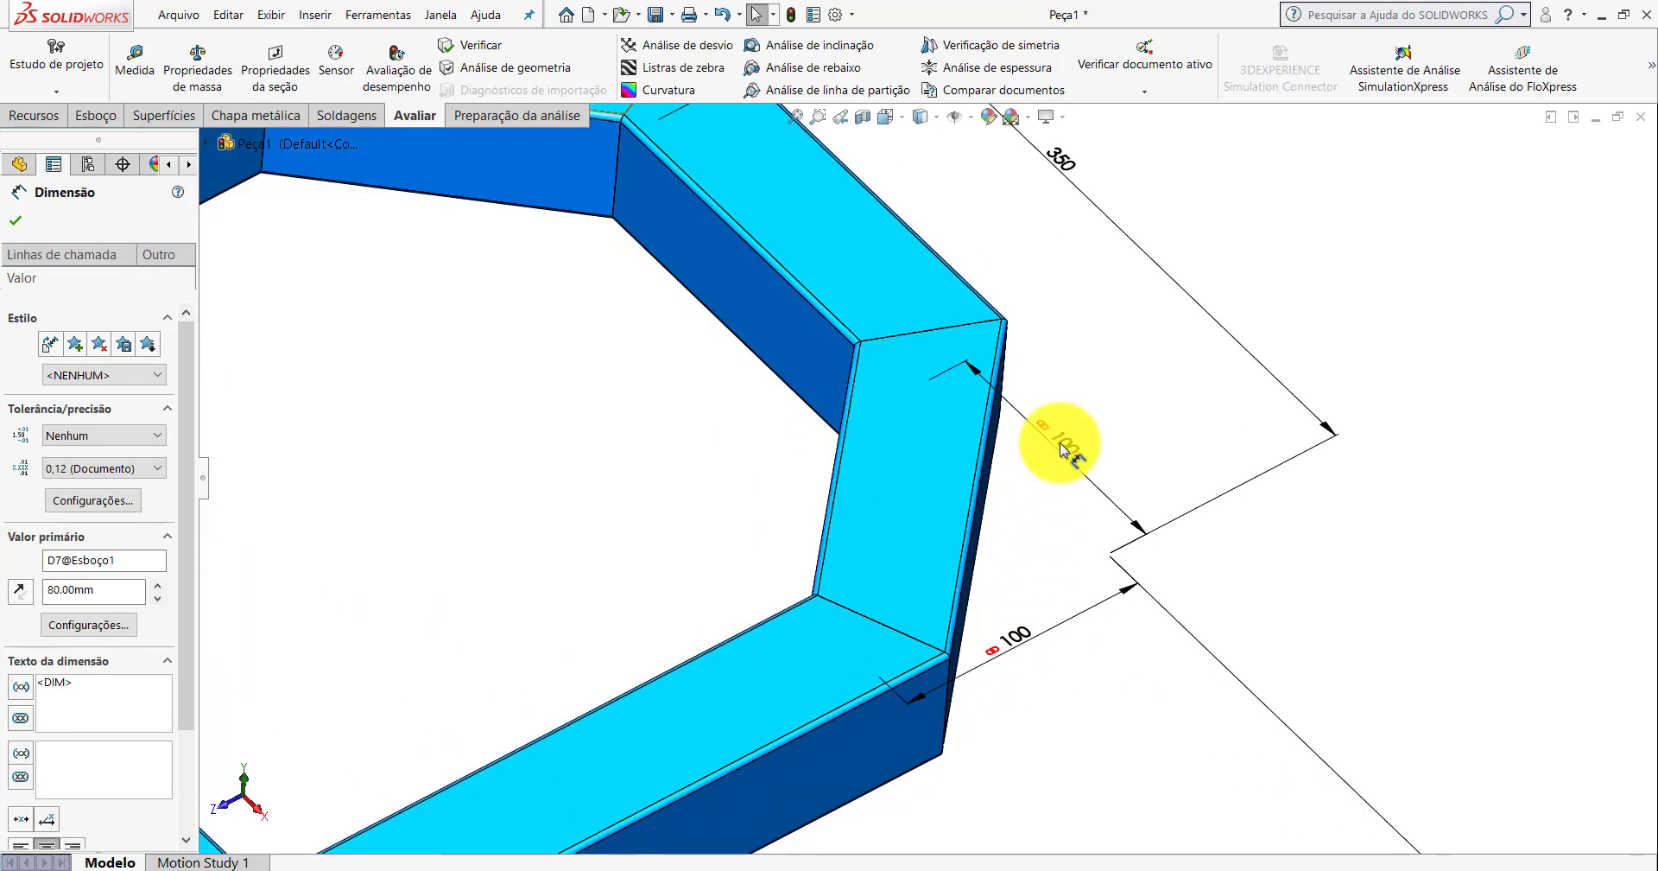
double_click(1060, 441)
text(80)
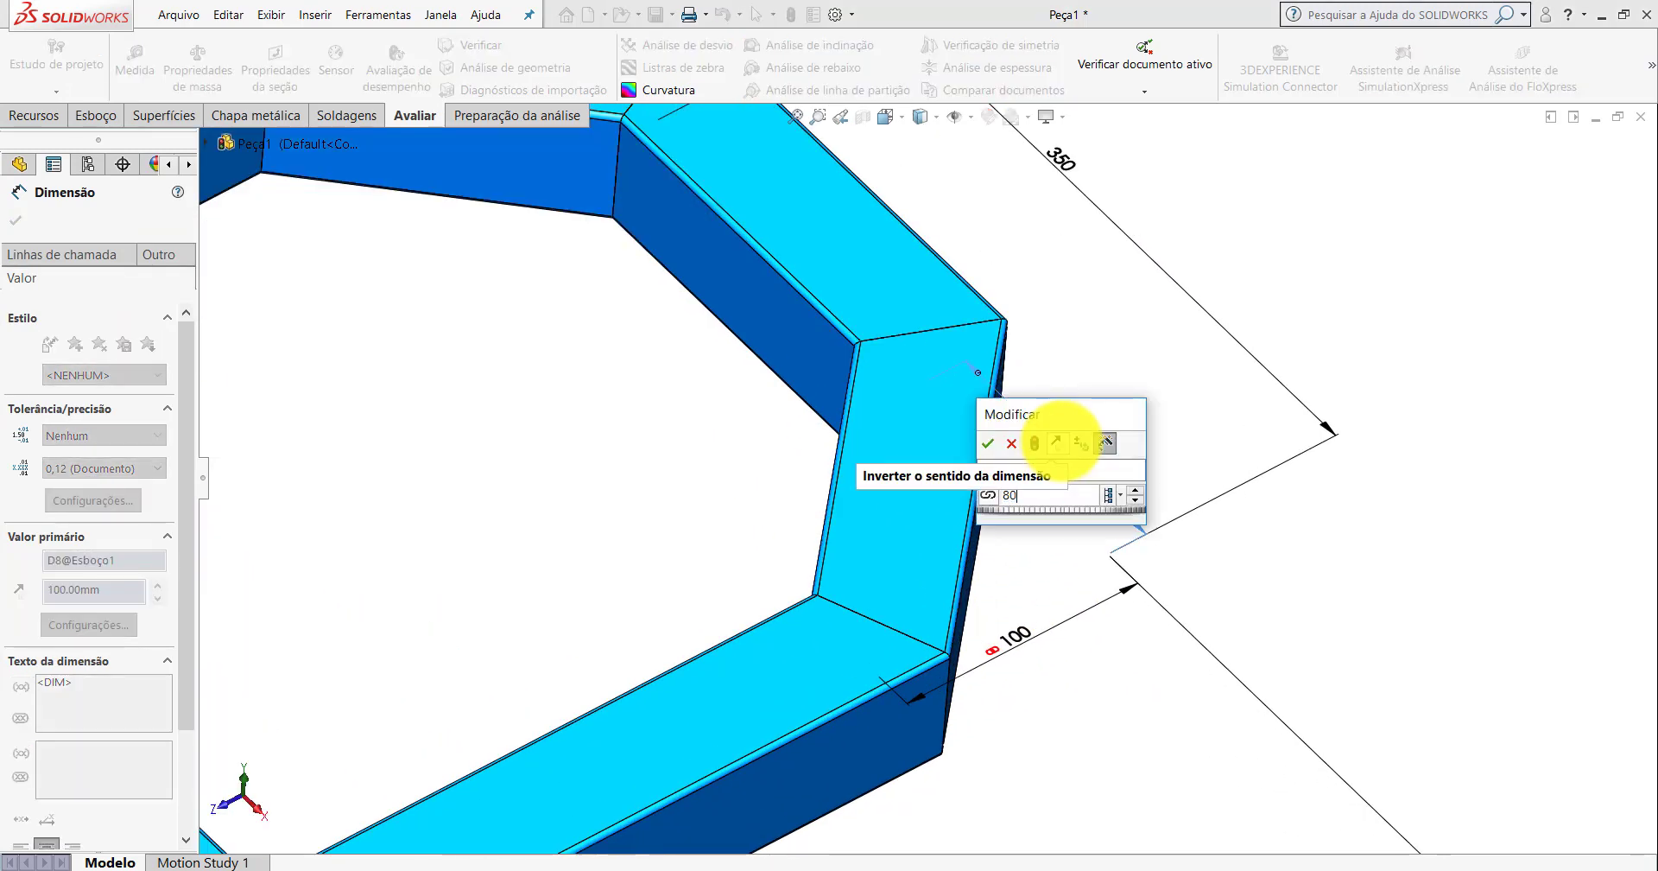
key(Return)
scroll(1184, 259, up, 3)
click(1142, 259)
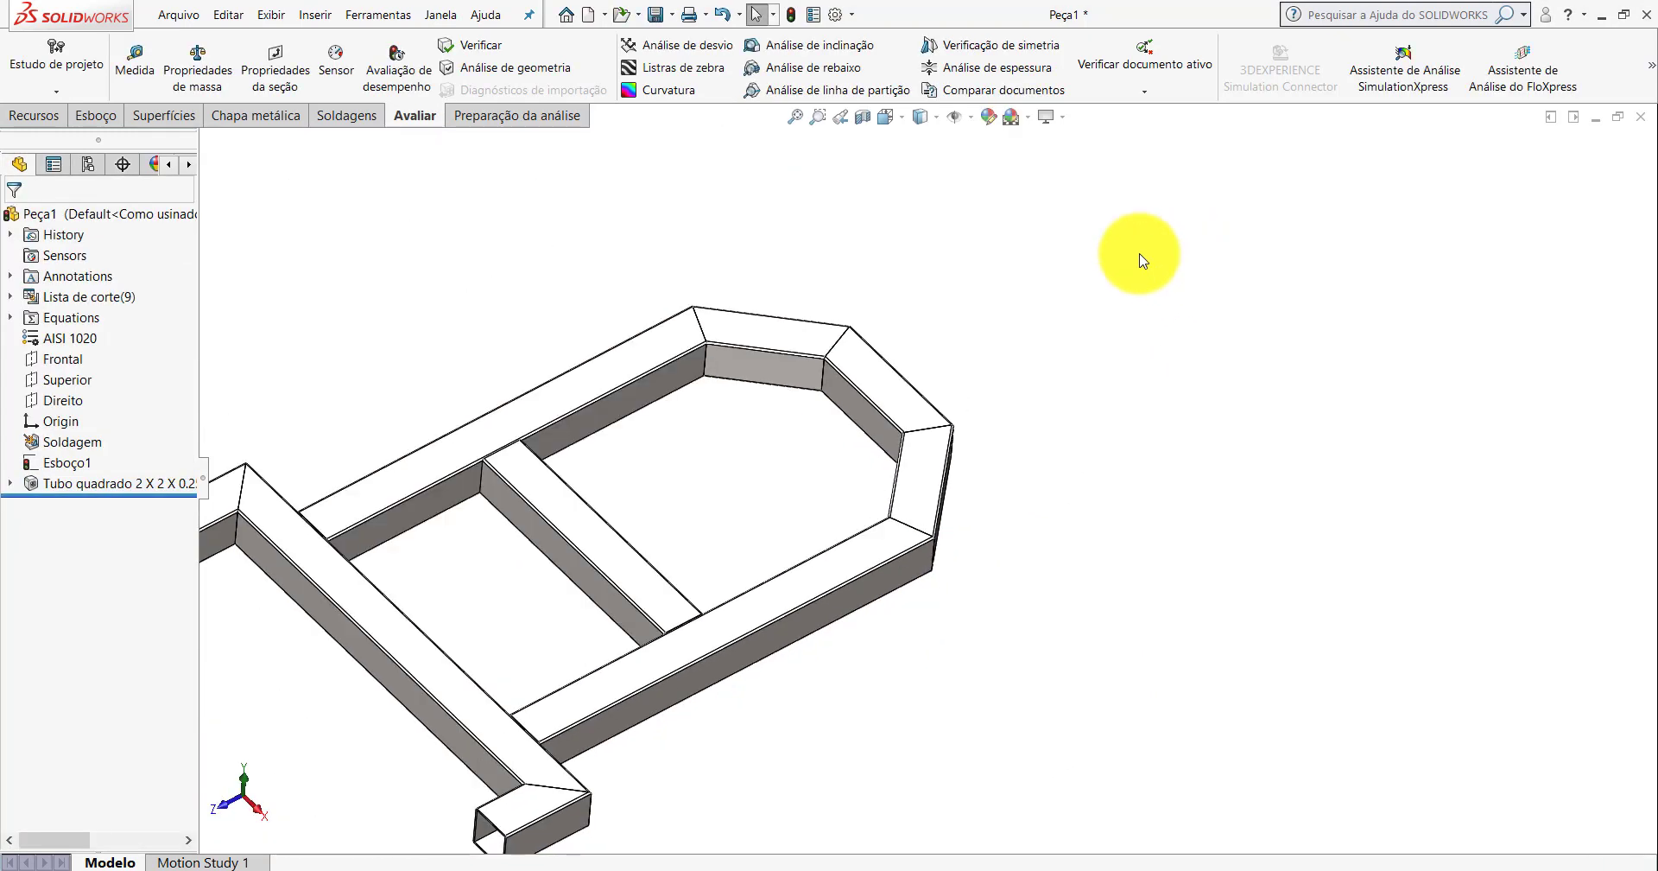
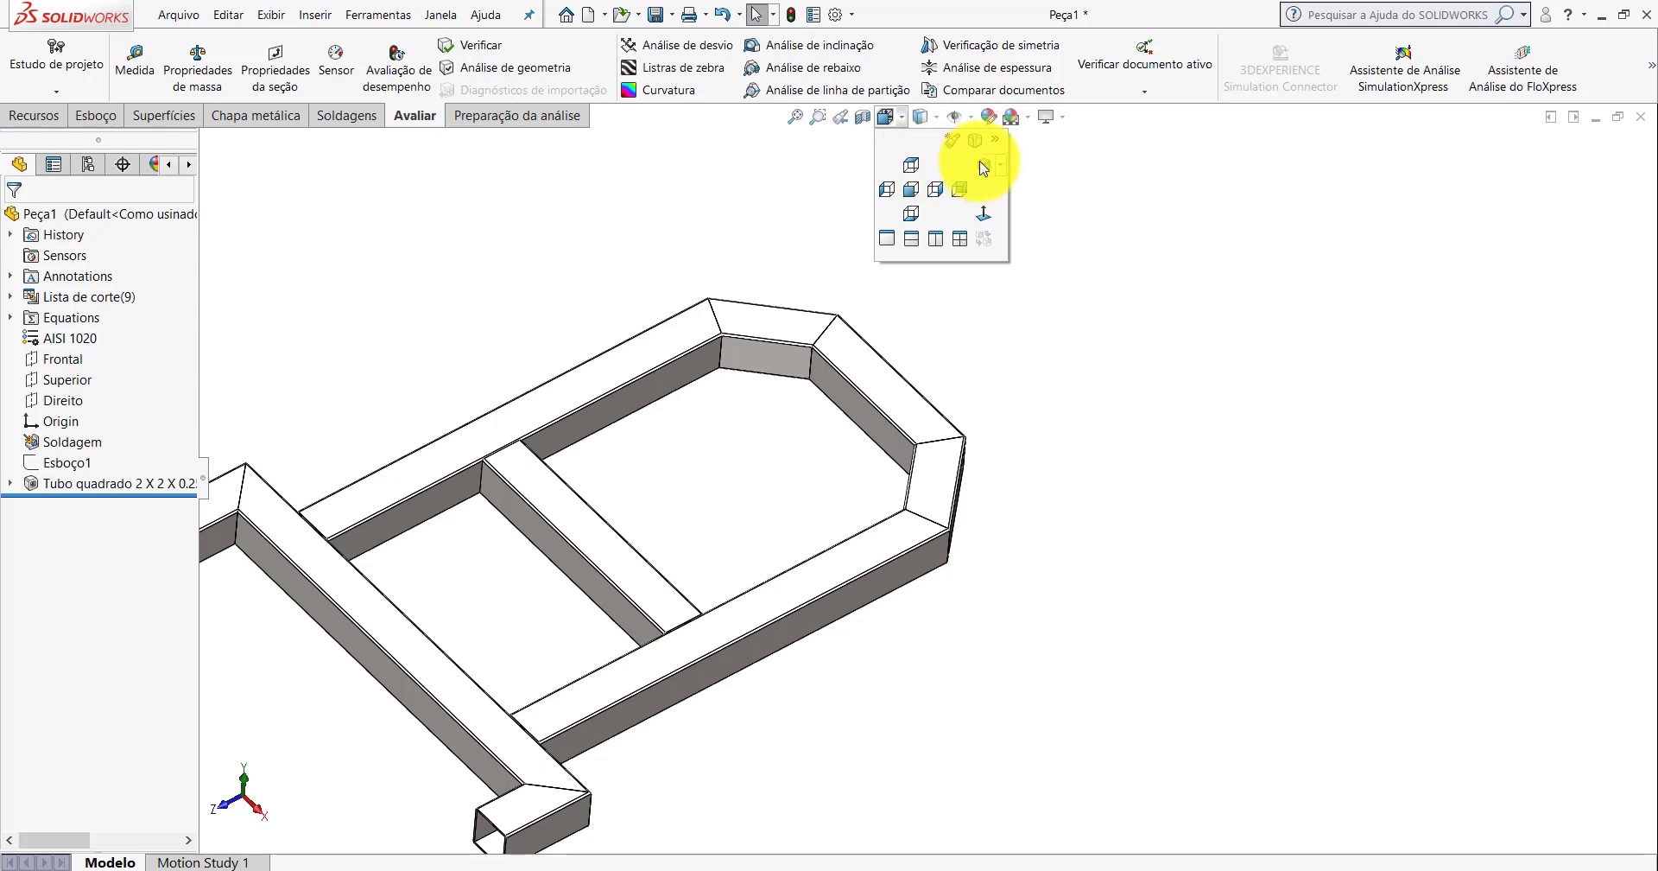
Measure the crossbar spacing on the green PP-TG(004)1700_2 reference frame.
click(983, 165)
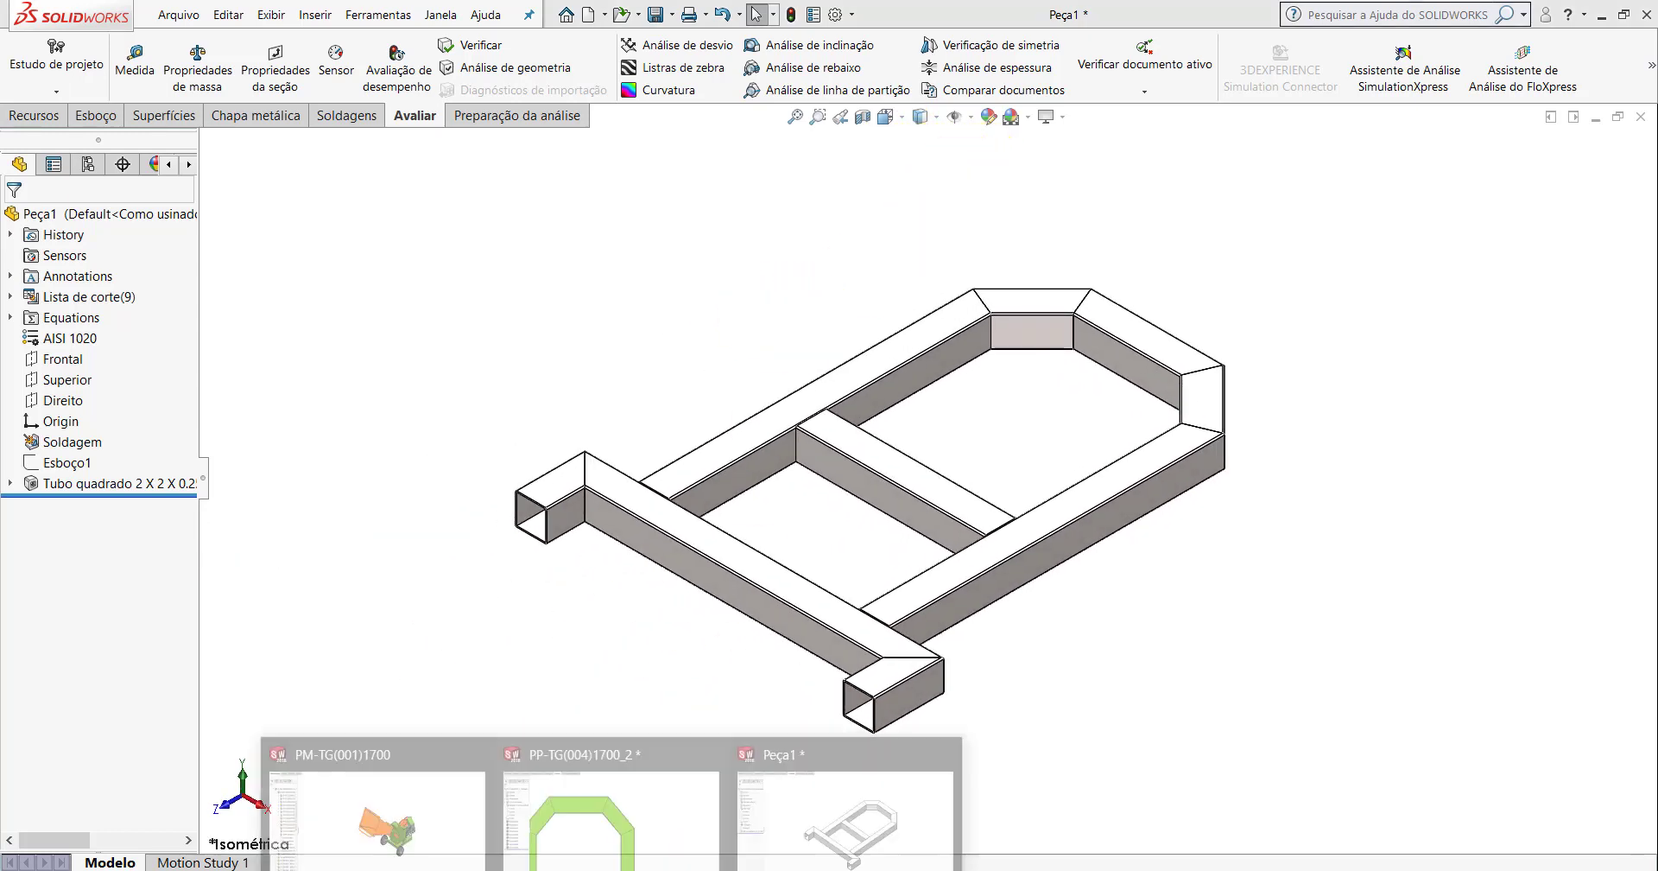
click(509, 812)
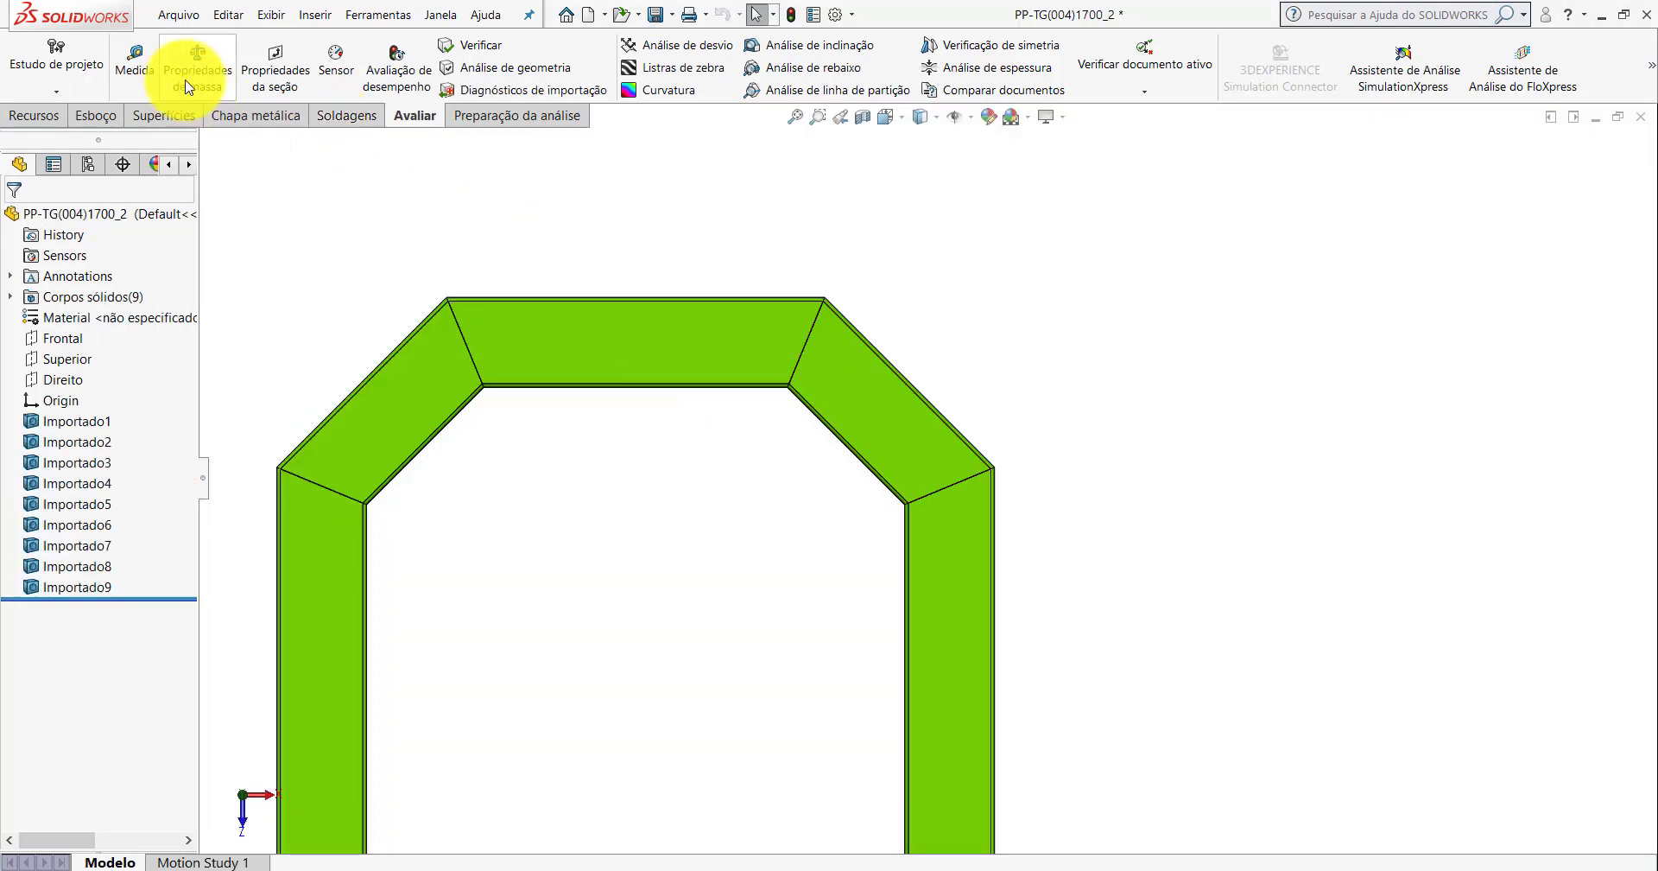
click(135, 61)
scroll(925, 444, up, 3)
mouse_move(925, 444)
middle_down()
mouse_move(900, 630)
mouse_move(903, 386)
middle_up()
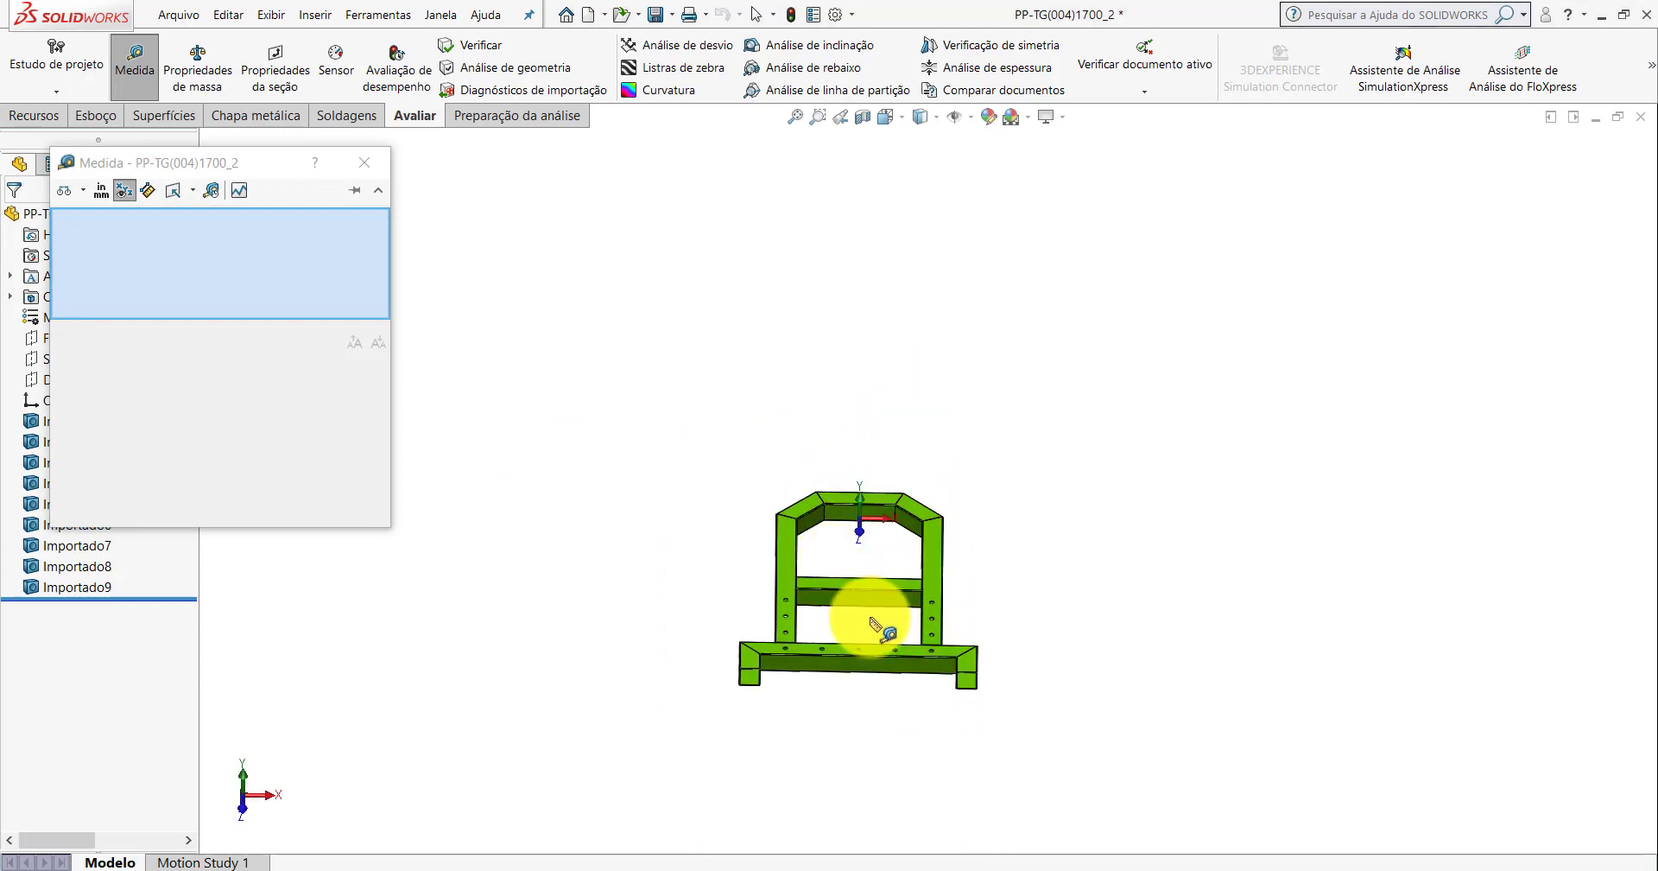
middle_drag(866, 606, 759, 601)
scroll(697, 622, up, 3)
click(708, 617)
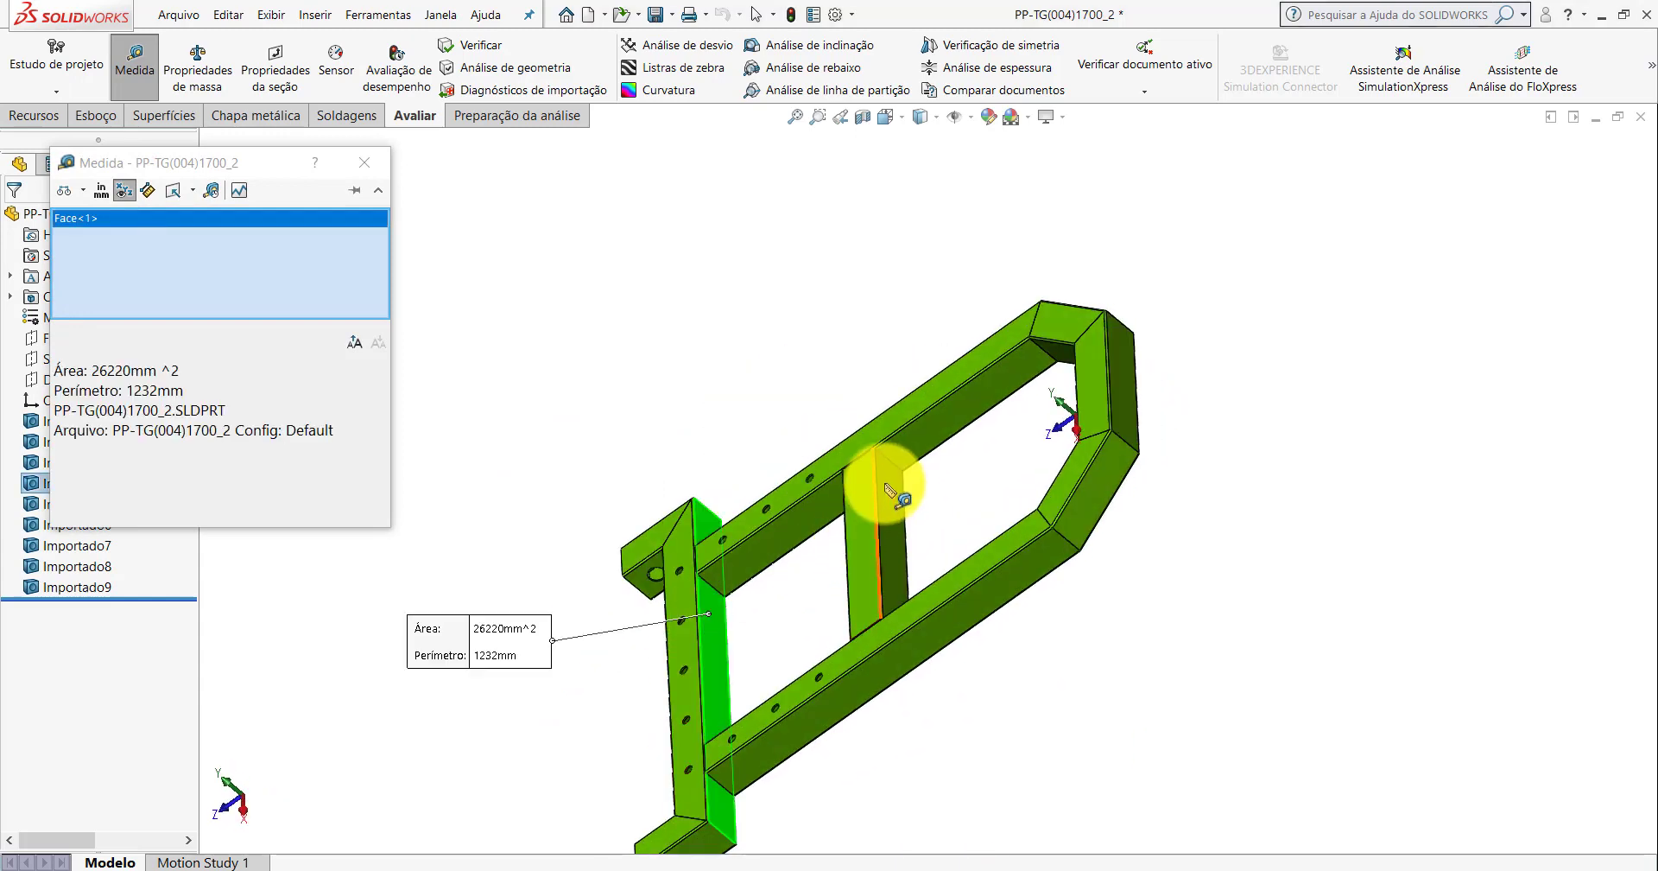
click(842, 479)
mouse_move(843, 479)
middle_down()
mouse_move(970, 452)
mouse_move(601, 615)
middle_up()
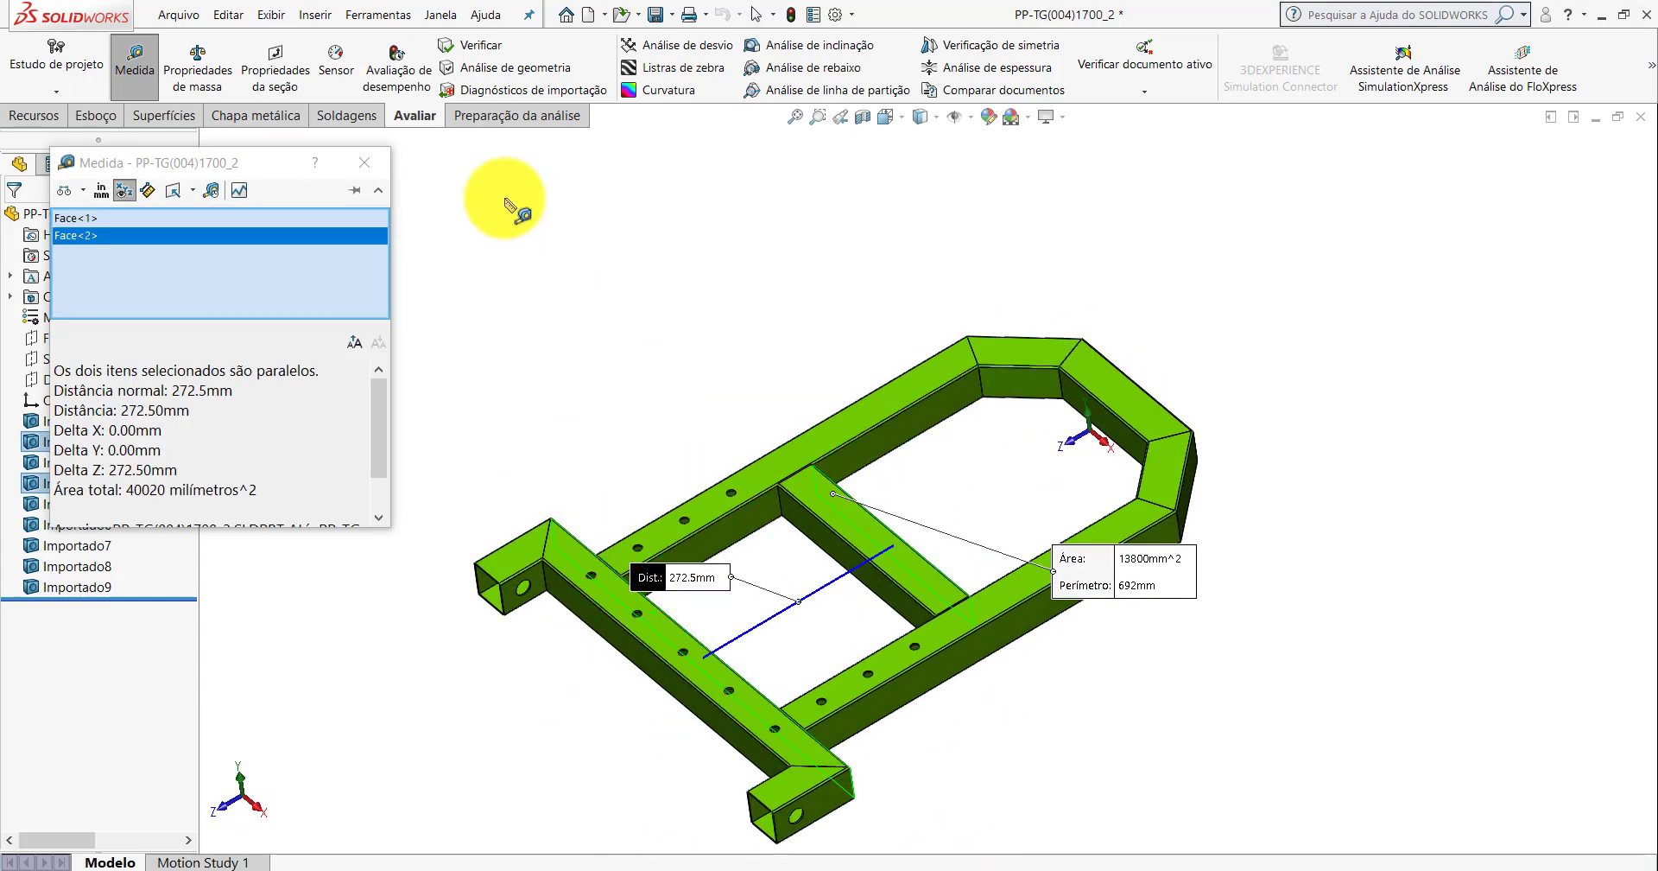
click(364, 162)
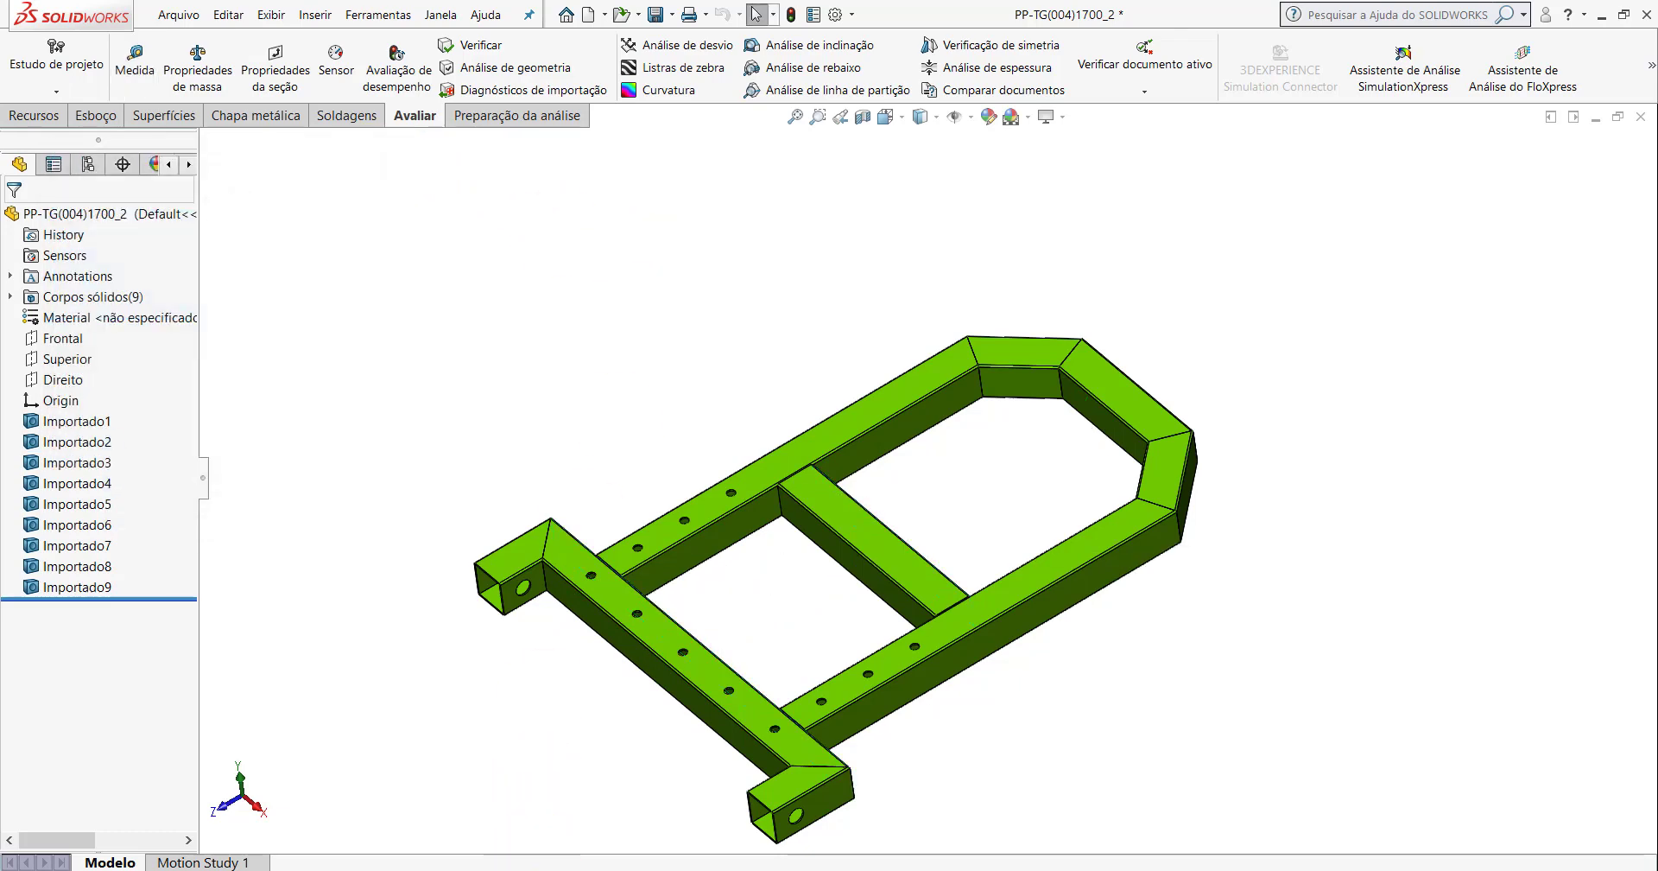
Measure the same end-member-to-crossbar spacing on the grey Peça1 frame.
click(833, 753)
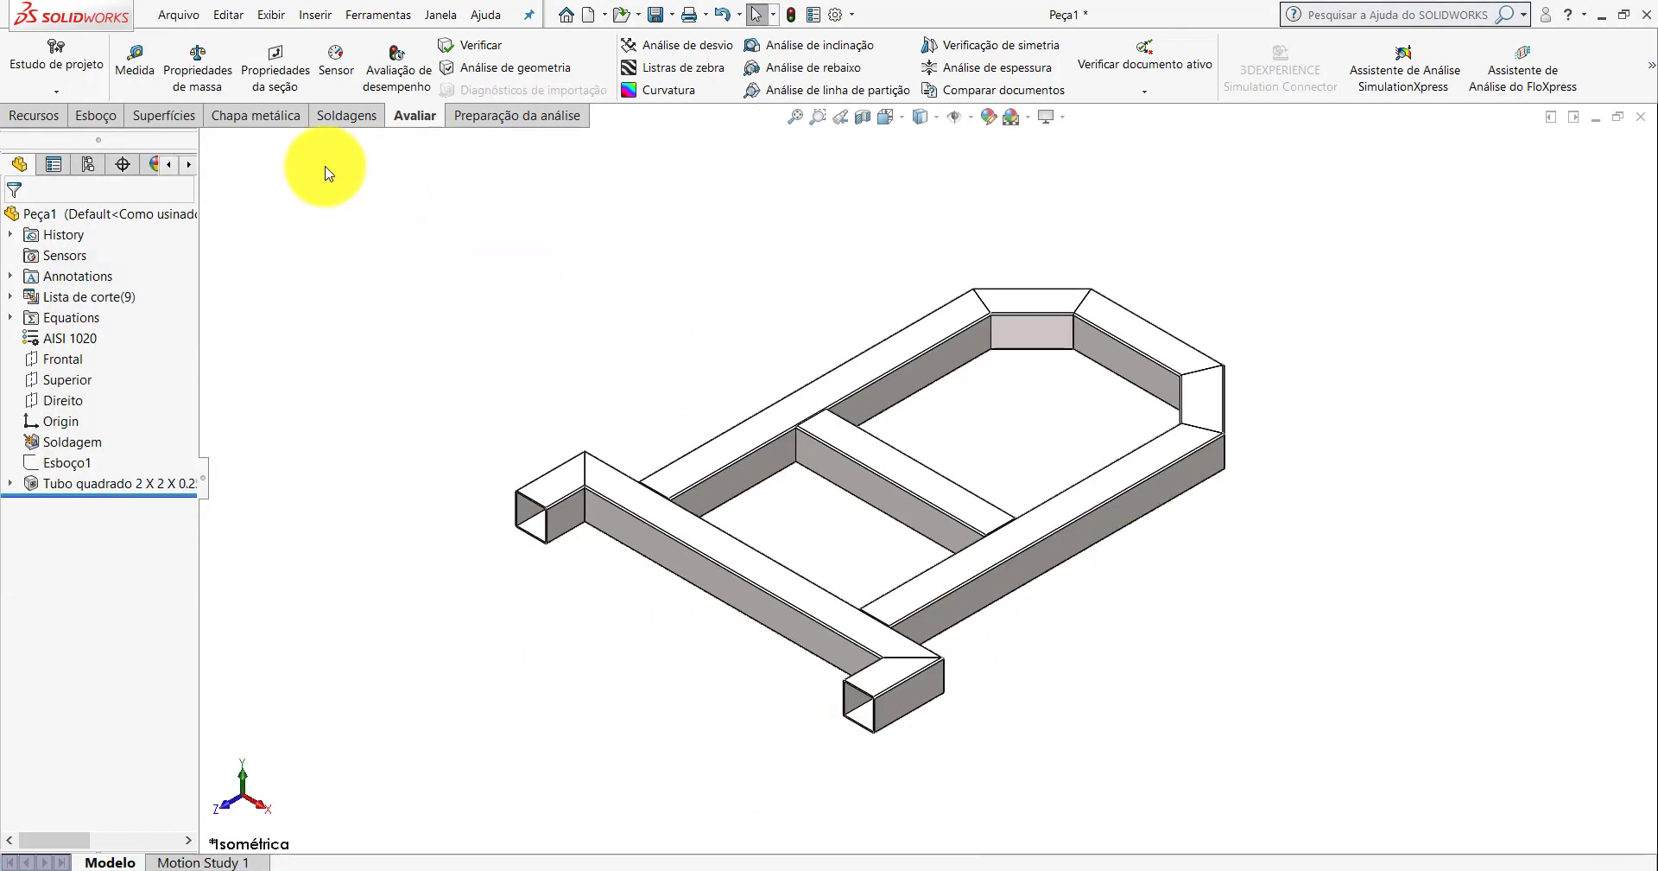
click(134, 58)
mouse_move(770, 470)
middle_down()
mouse_move(659, 573)
mouse_move(691, 544)
middle_up()
click(748, 494)
click(925, 458)
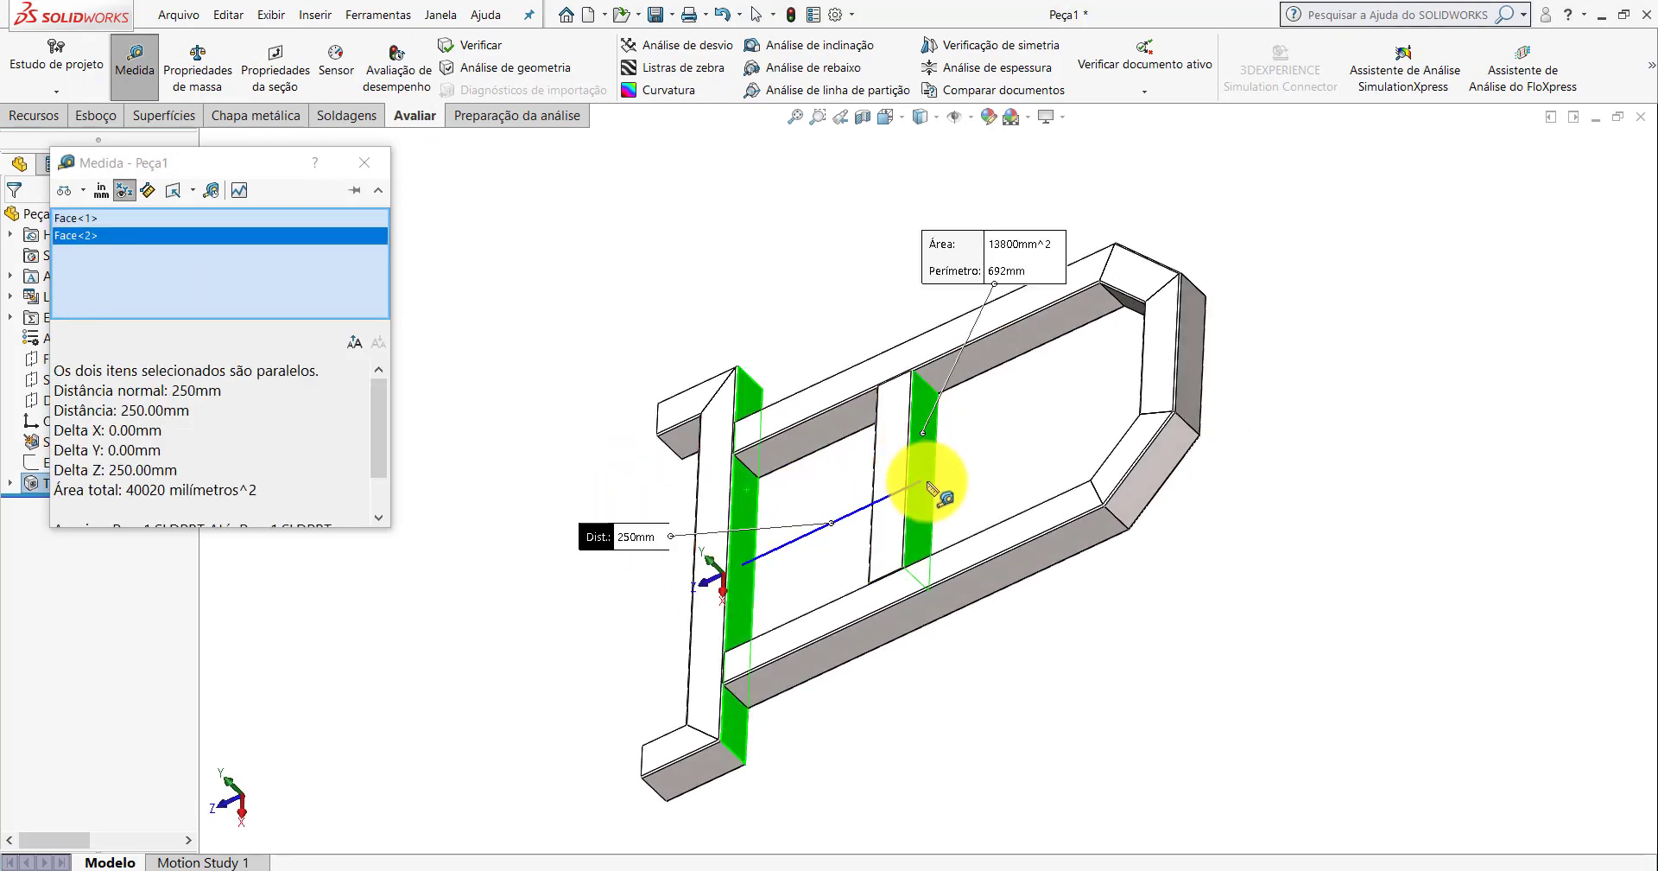
middle_drag(929, 488, 992, 415)
scroll(902, 481, down, 3)
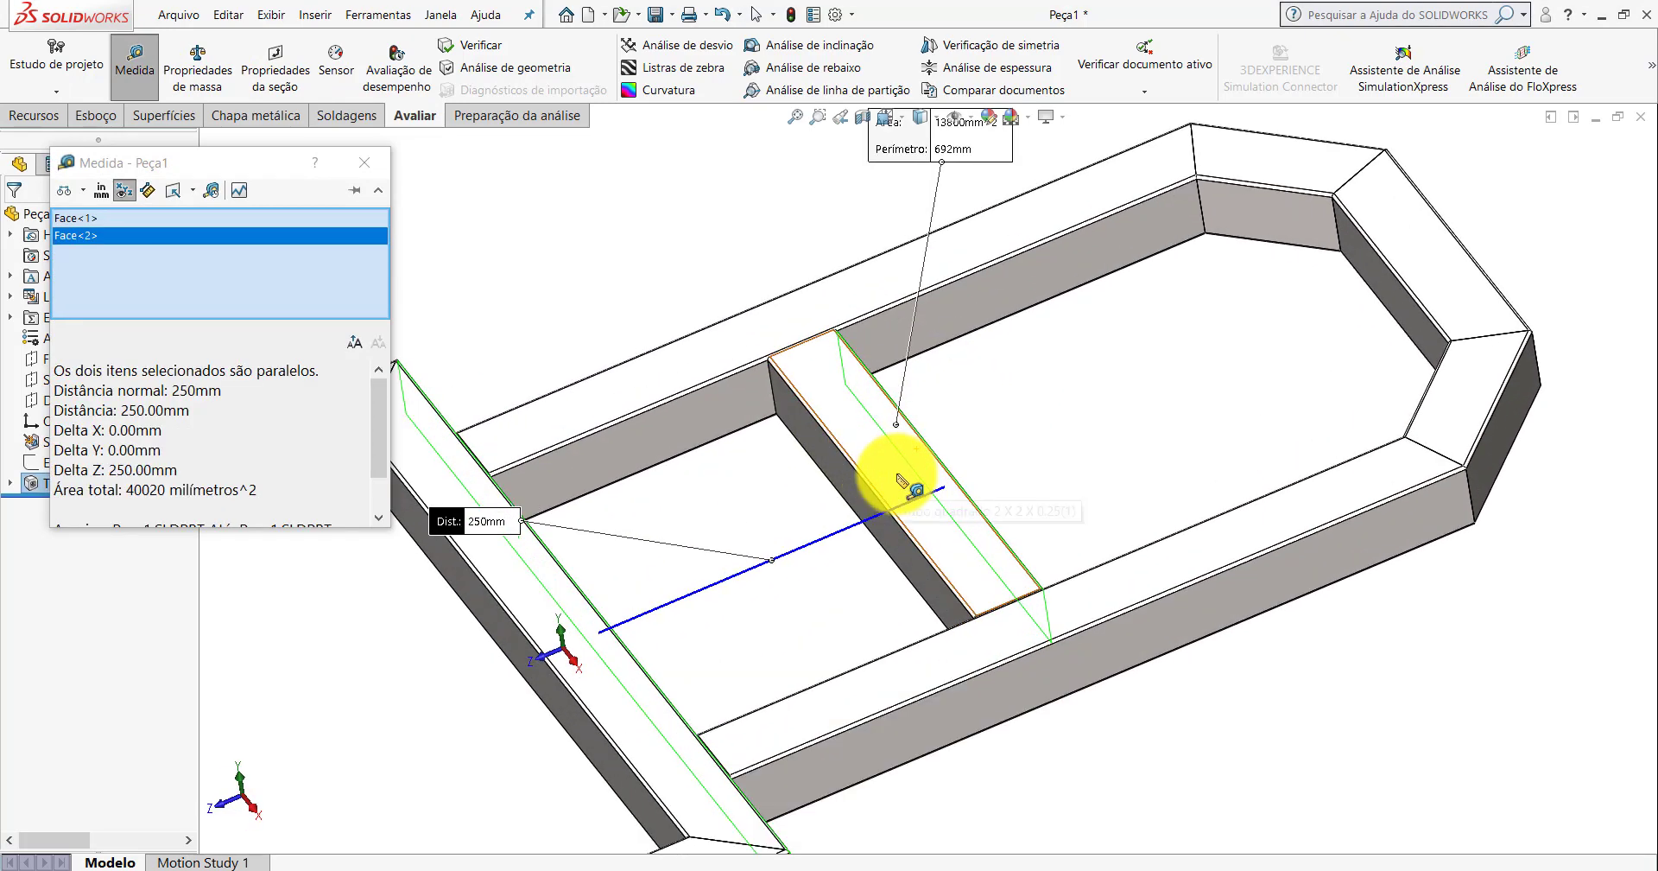
key(Escape)
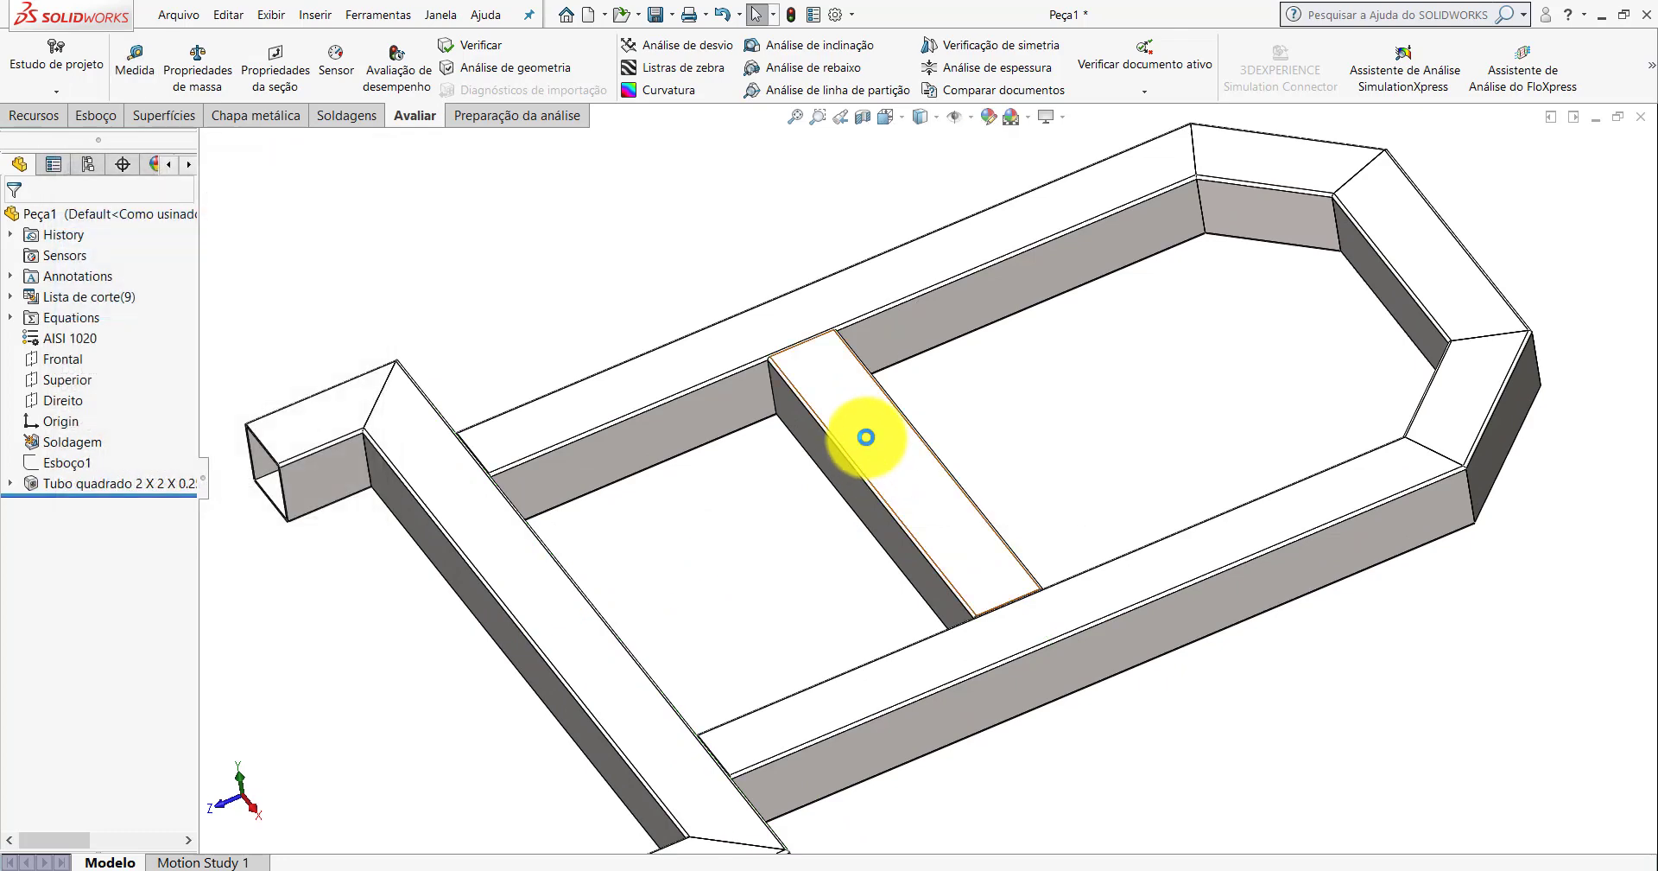
Change the Tubo quadrado 250 spacing dimension to 272.50 mm.
click(867, 437)
scroll(911, 493, up, 5)
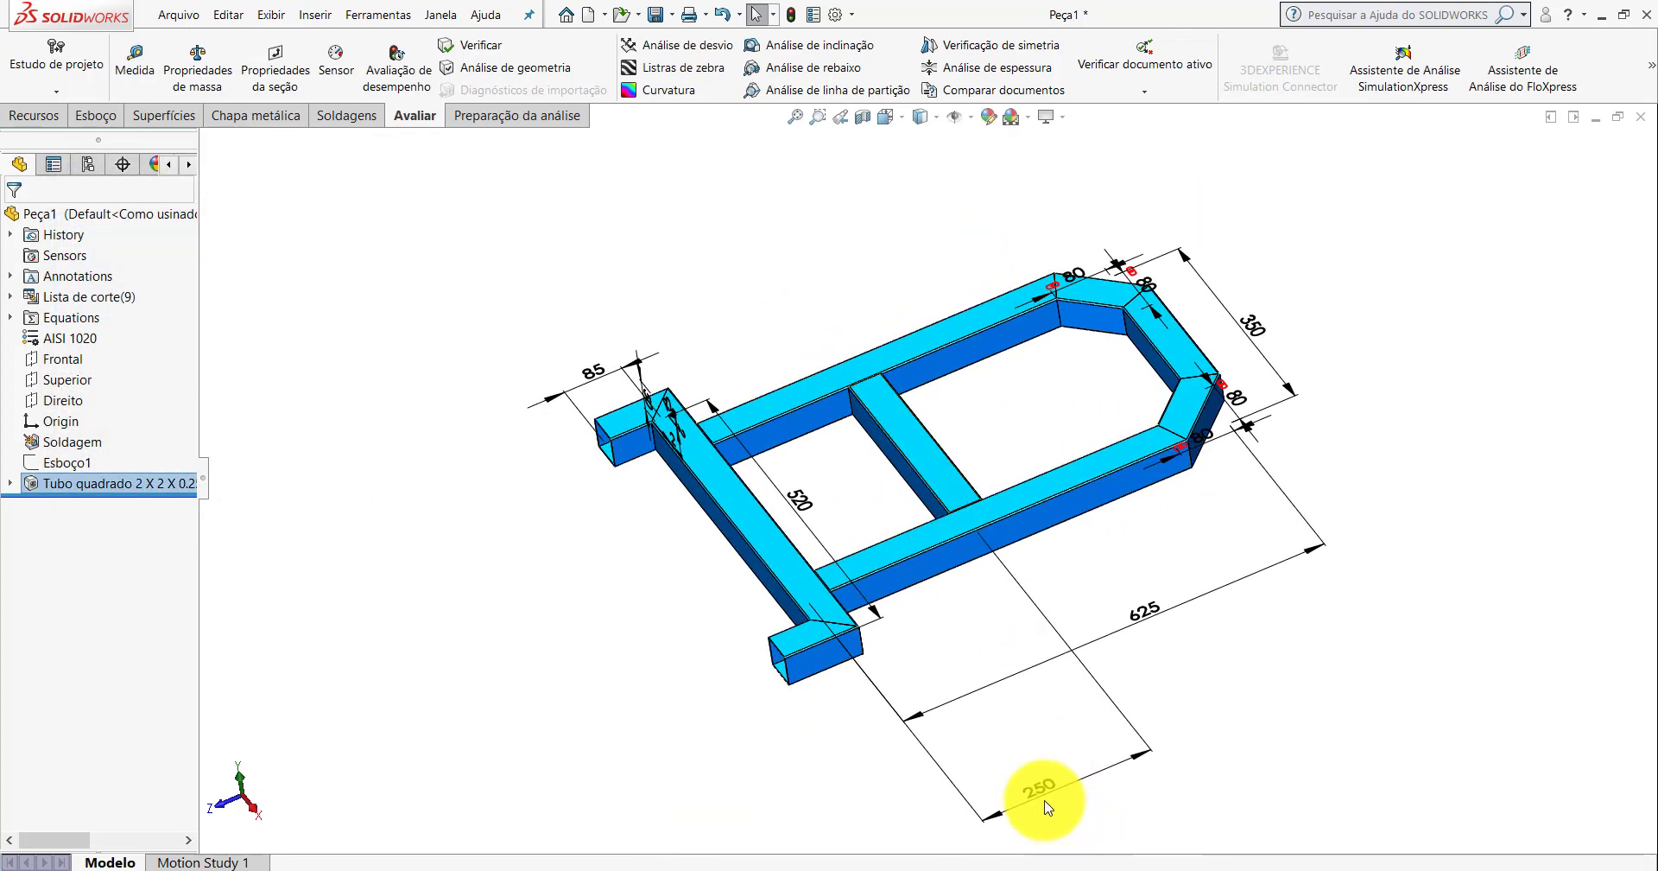
click(1040, 791)
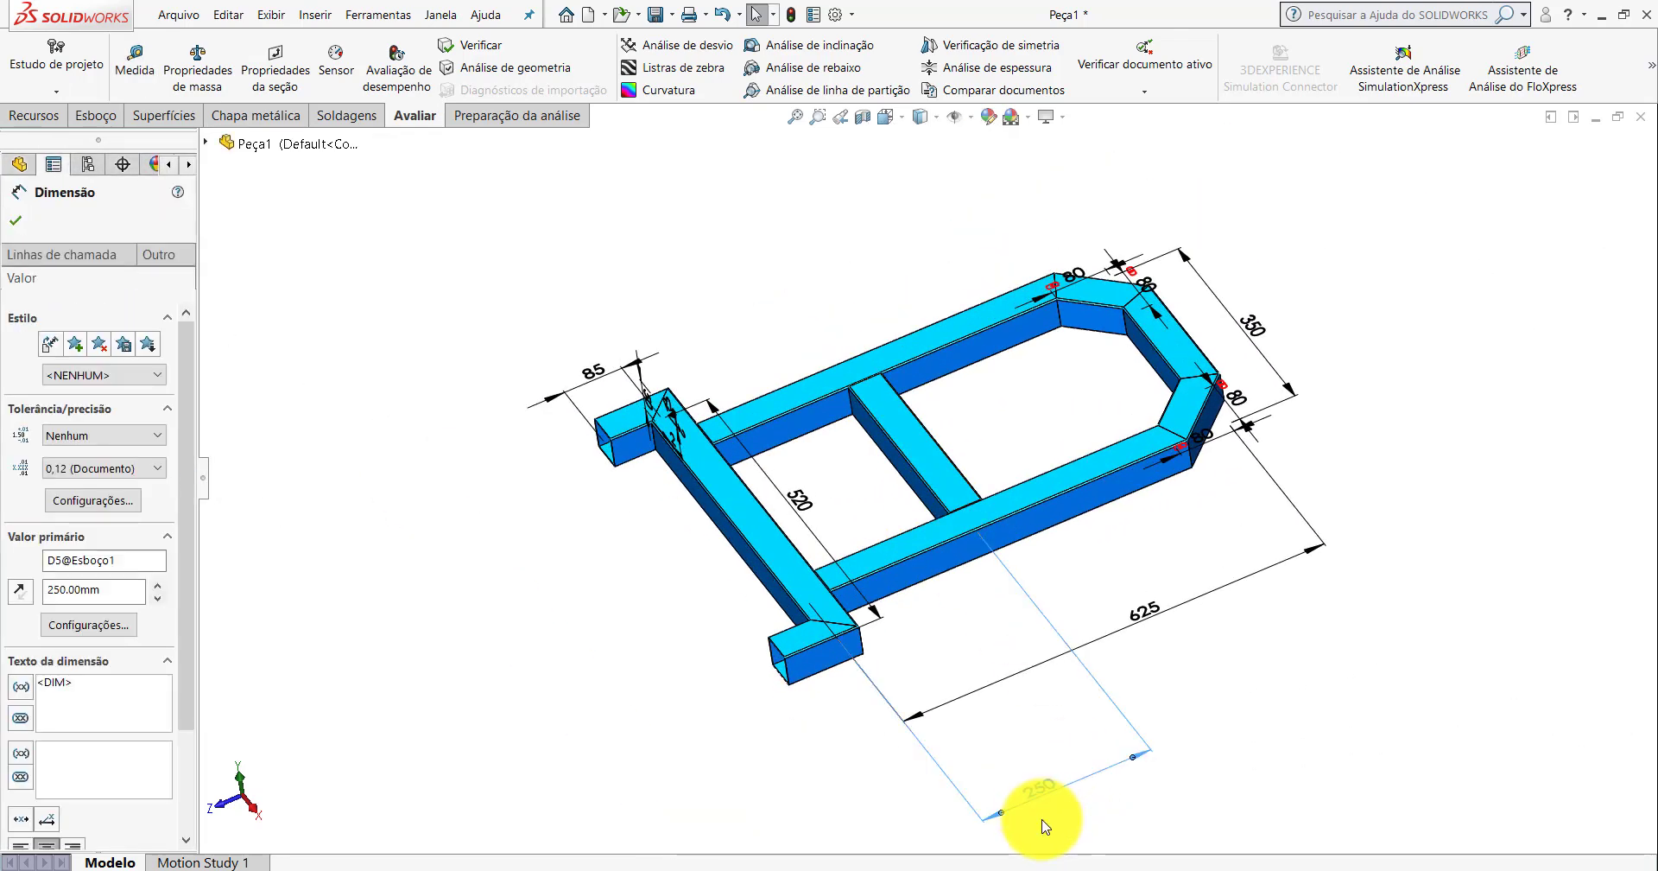
double_click(1042, 788)
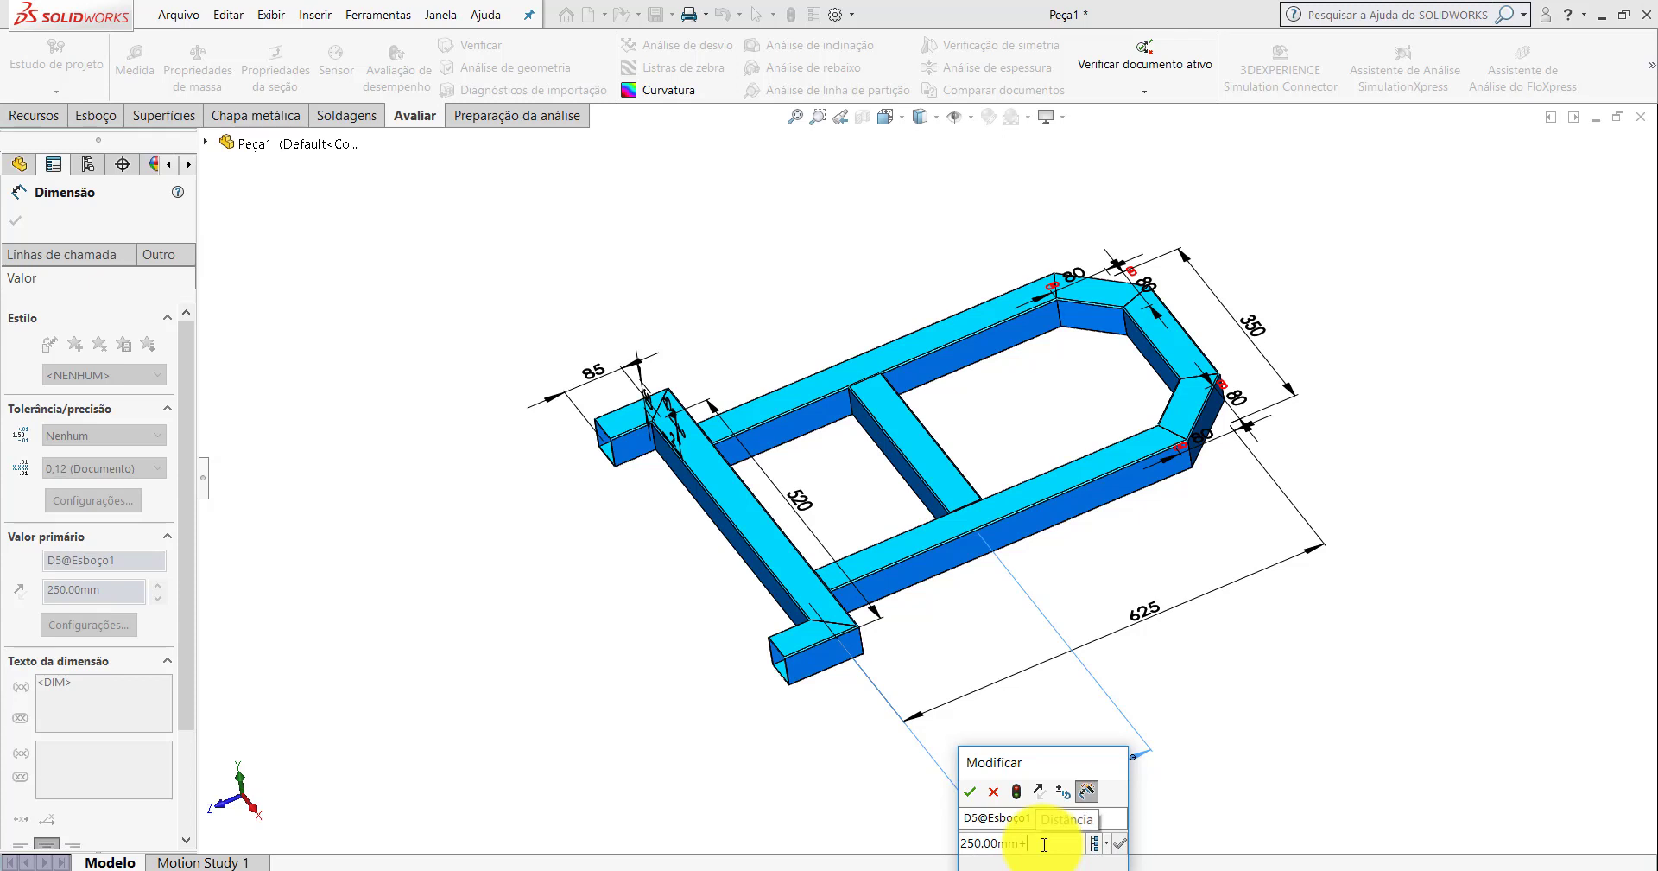
key(Return)
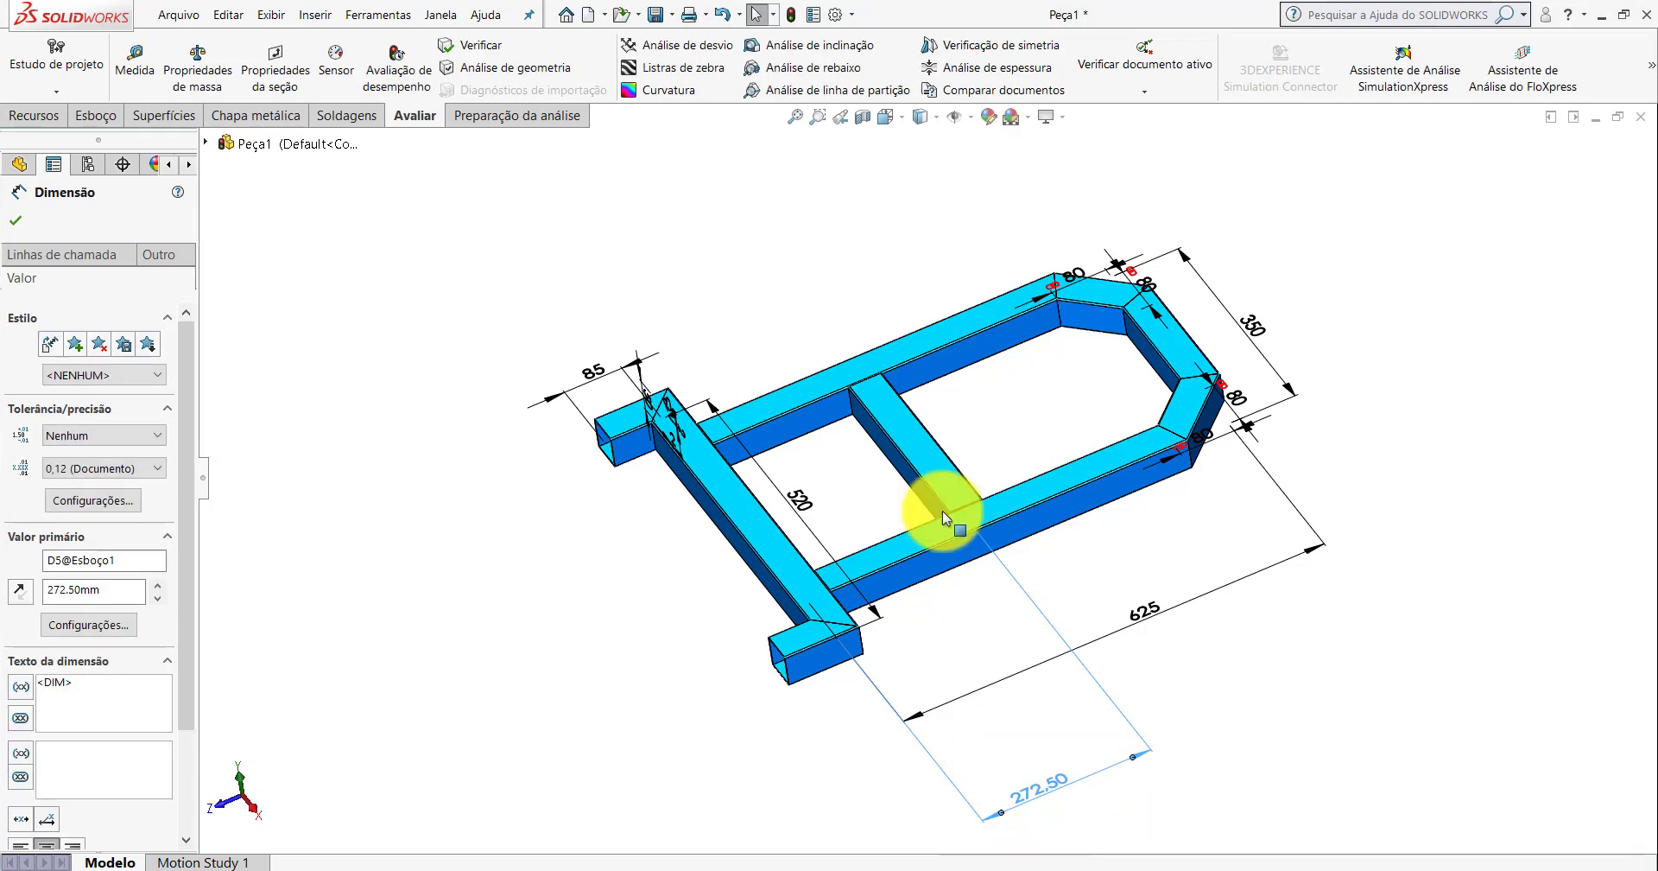
click(825, 136)
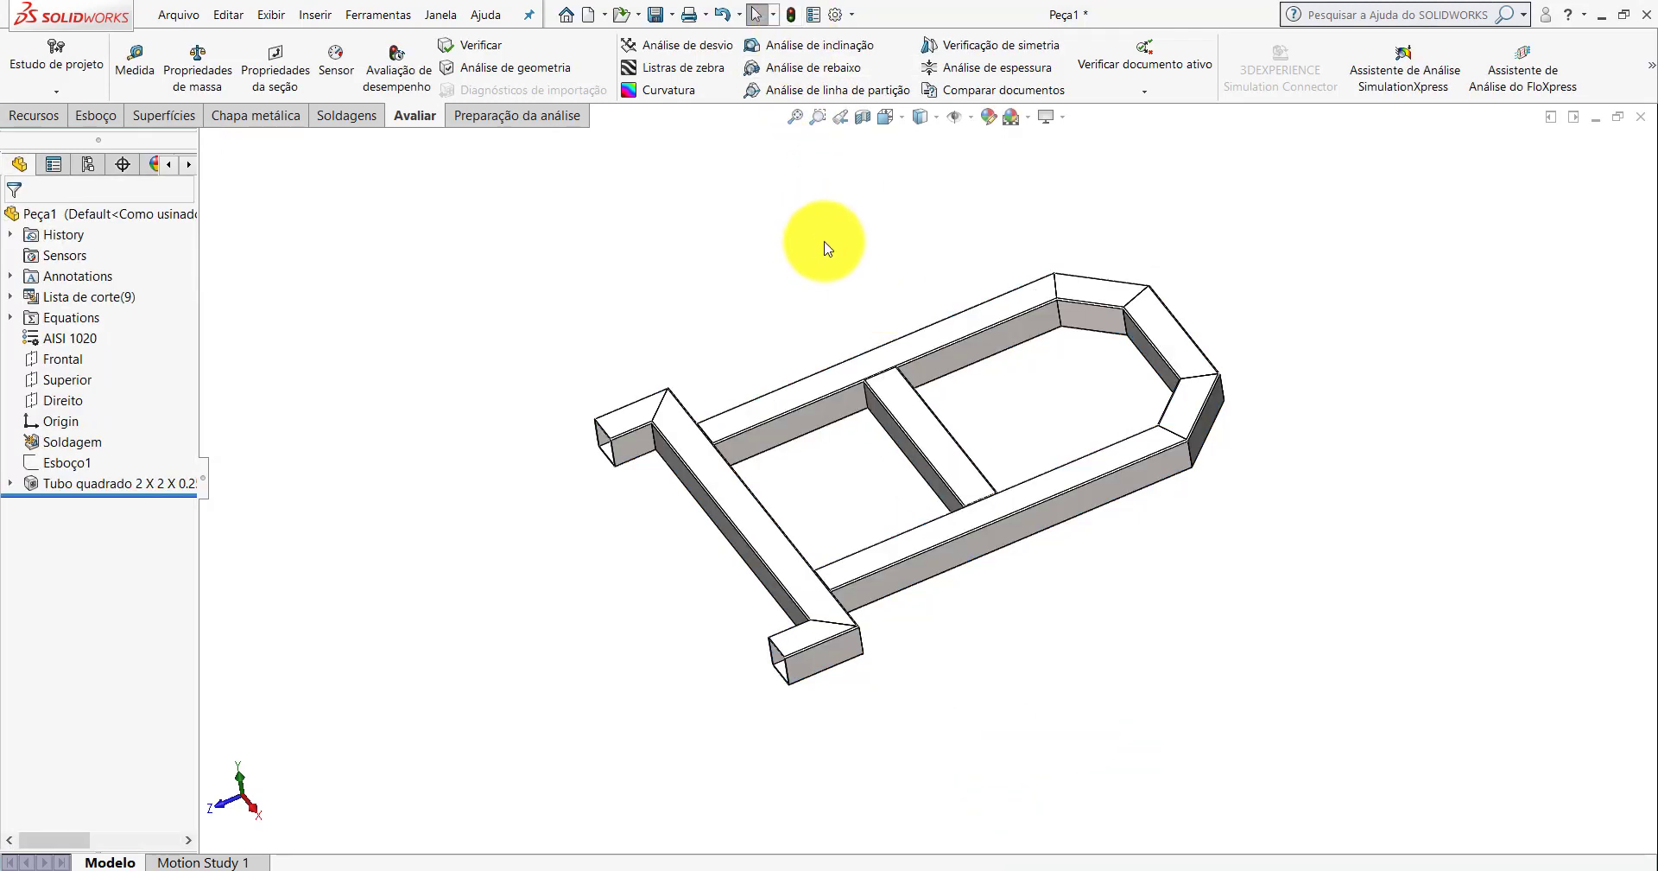
In isometric view, give the whole Peça1 part a green appearance colour.
click(885, 117)
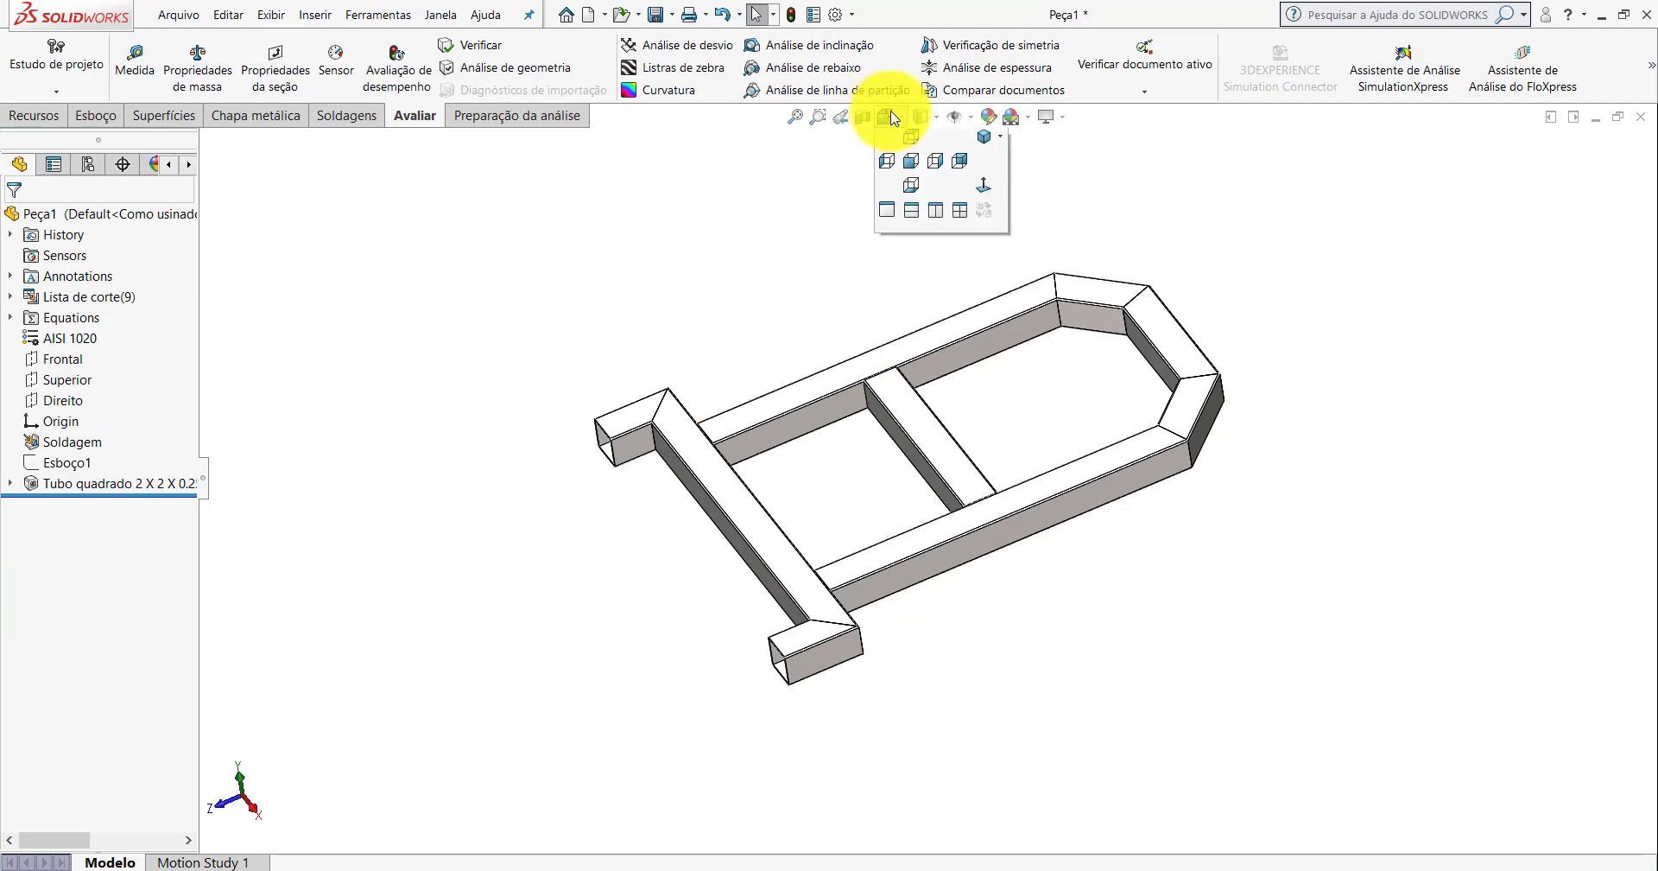
click(993, 181)
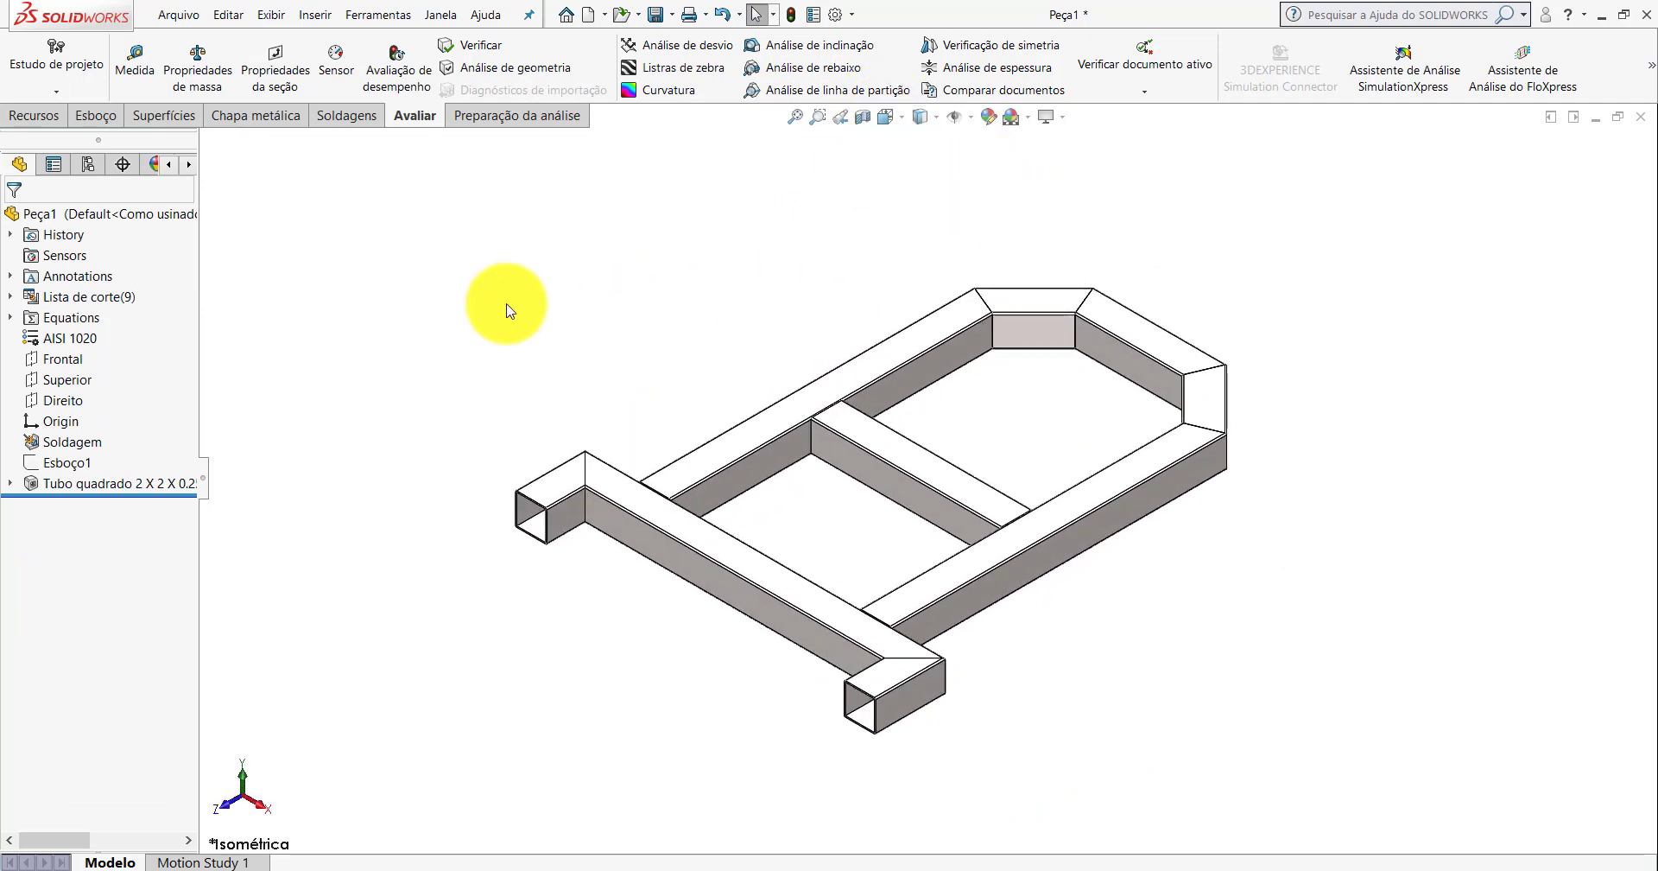
right_click(54, 220)
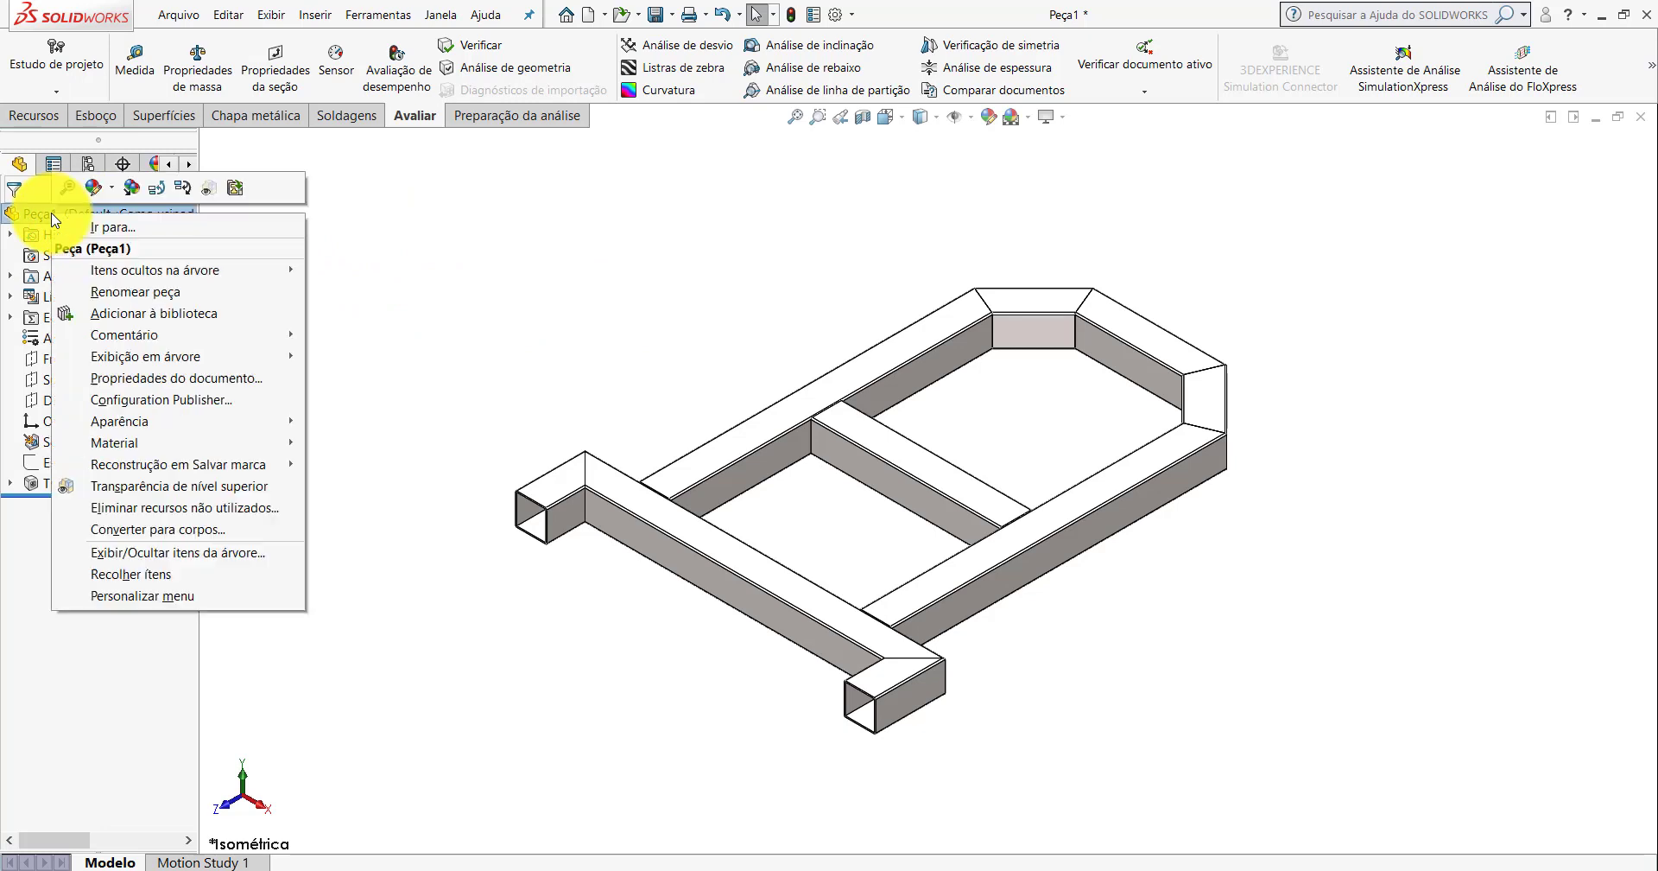
click(112, 186)
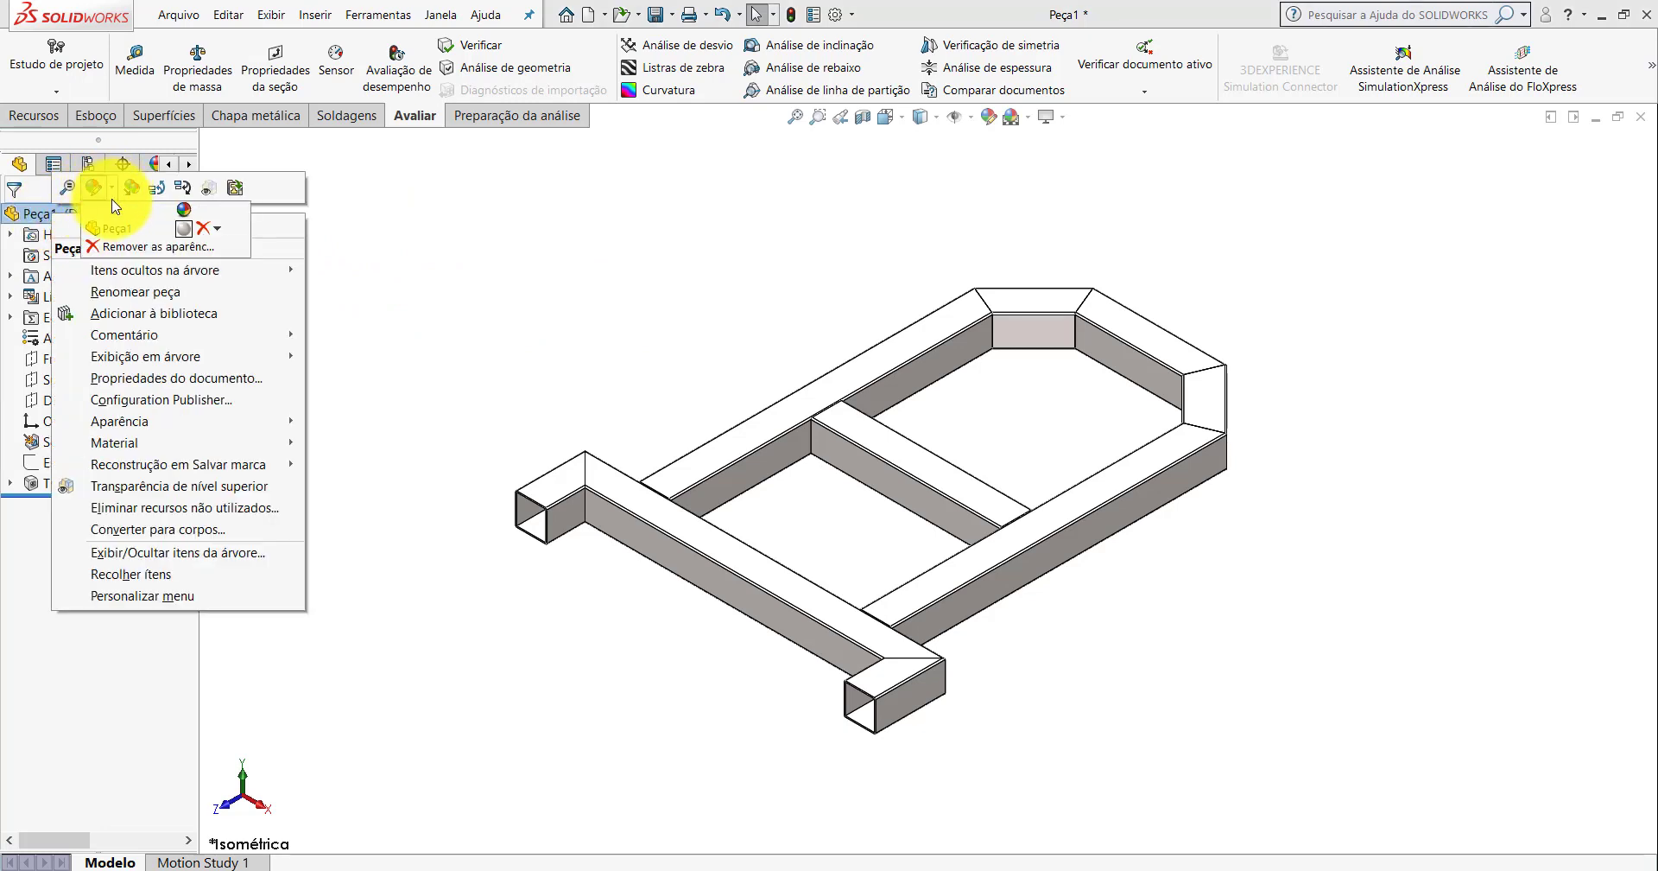
click(111, 230)
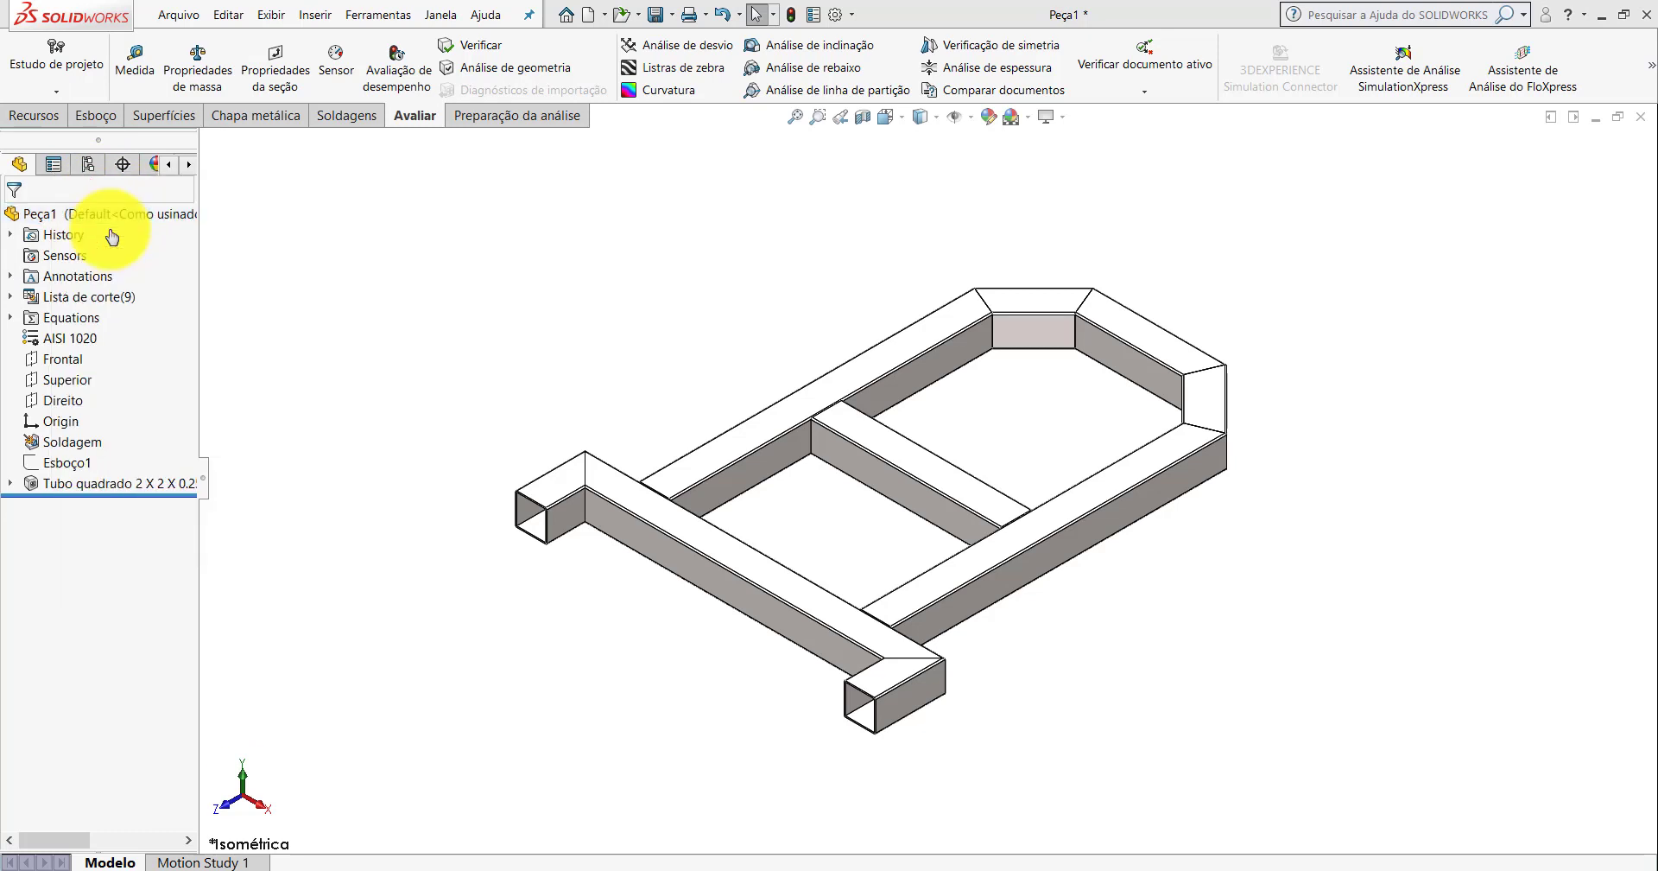
drag(185, 354, 189, 553)
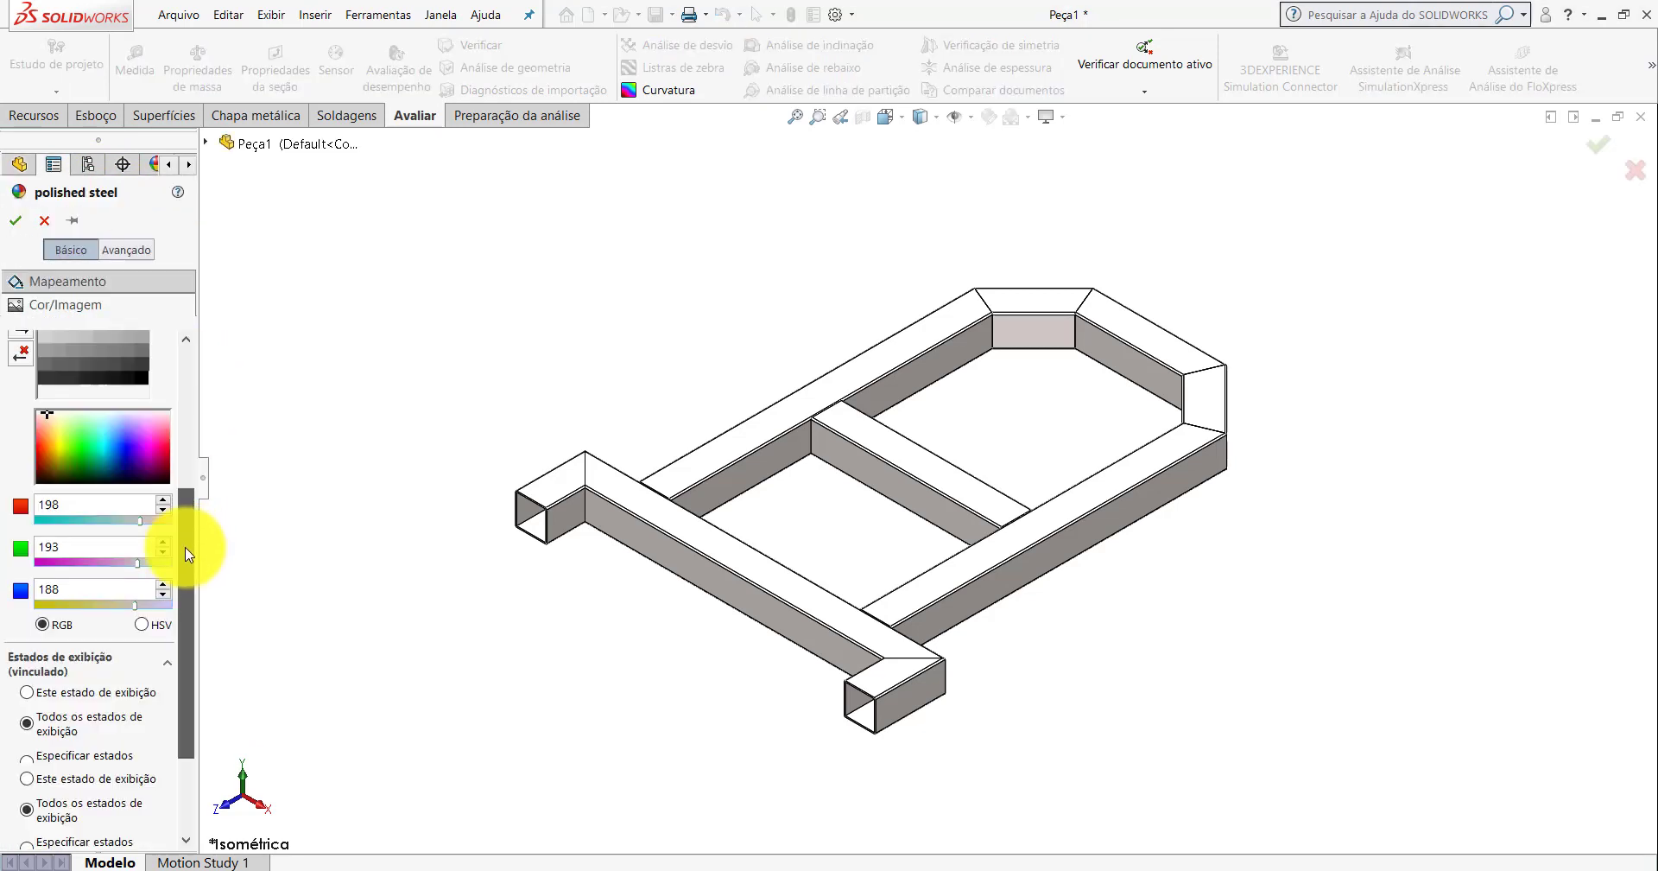
click(71, 529)
text(119)
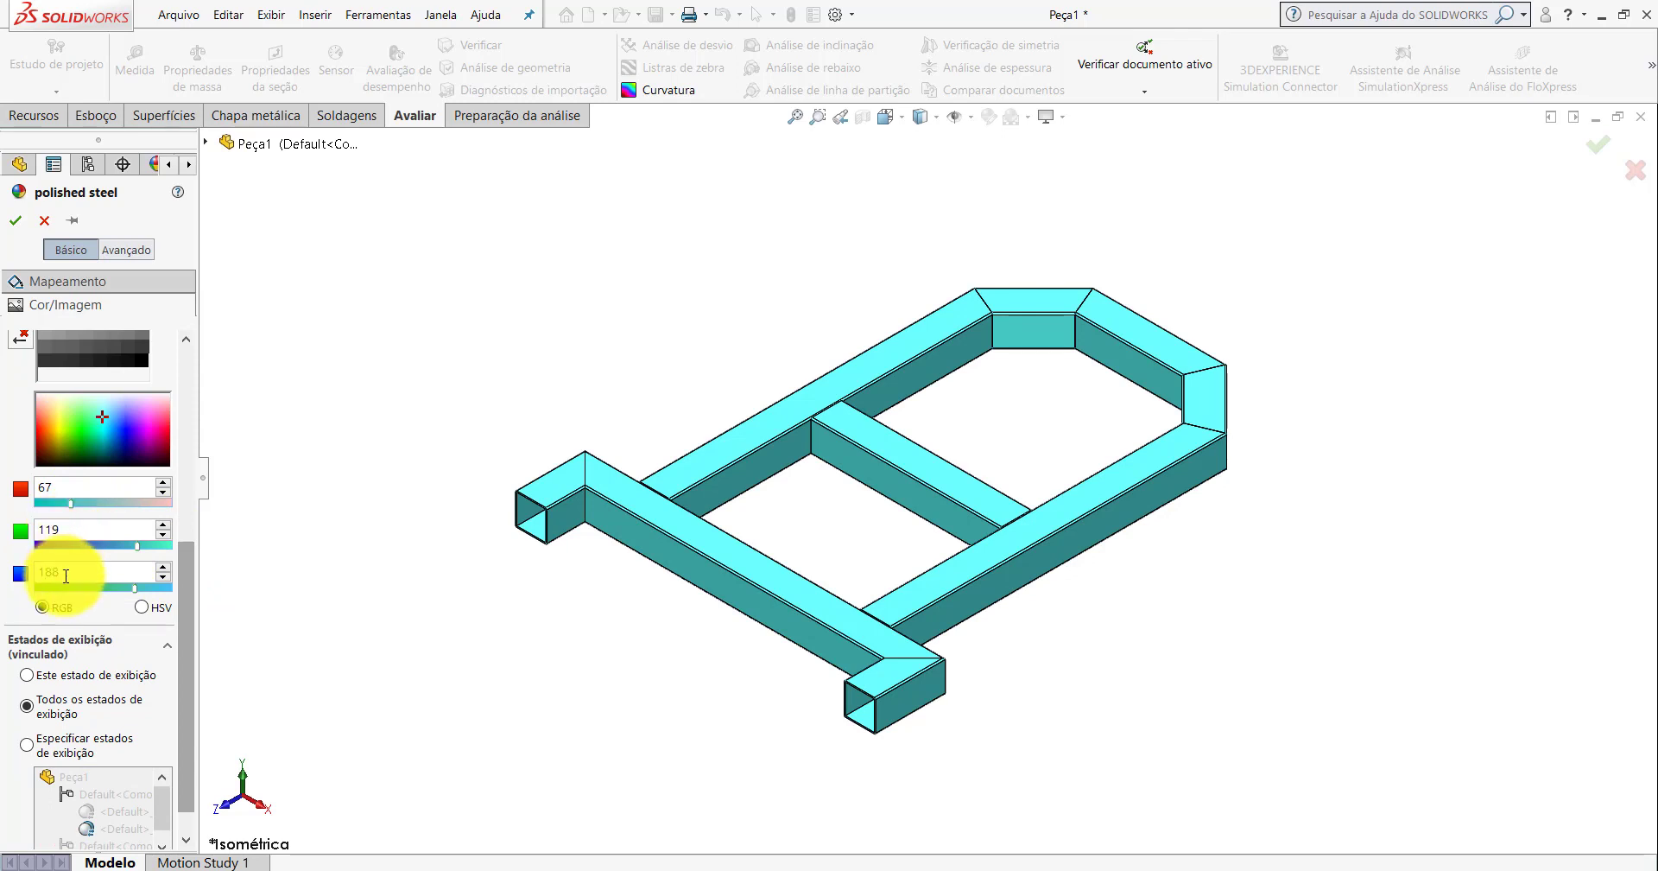
double_click(66, 575)
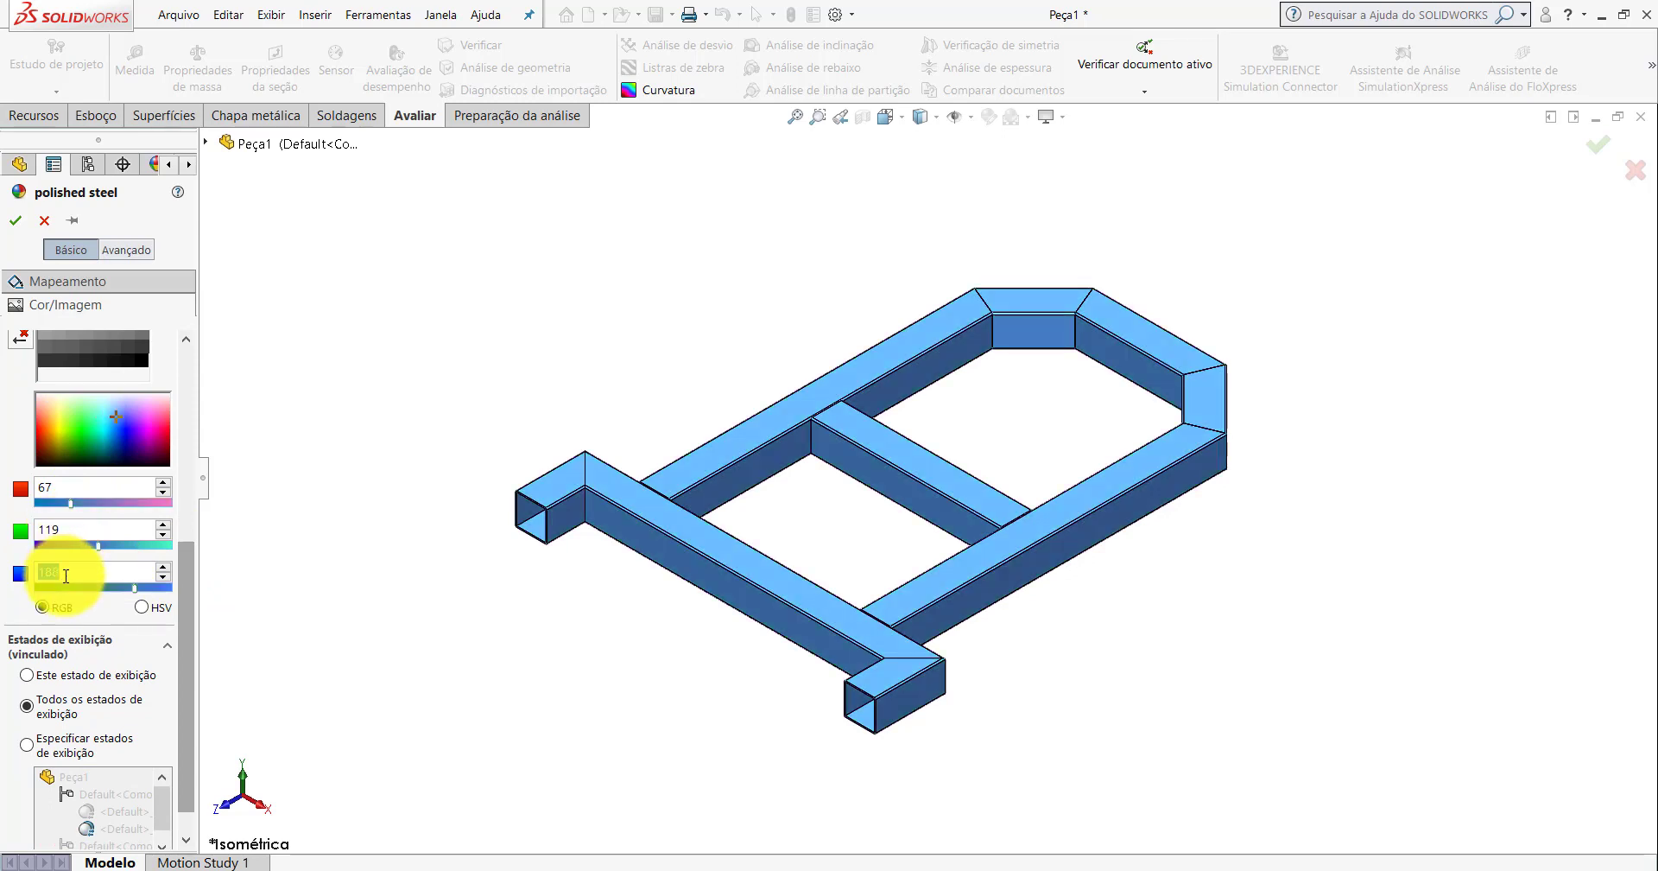
click(44, 352)
click(14, 220)
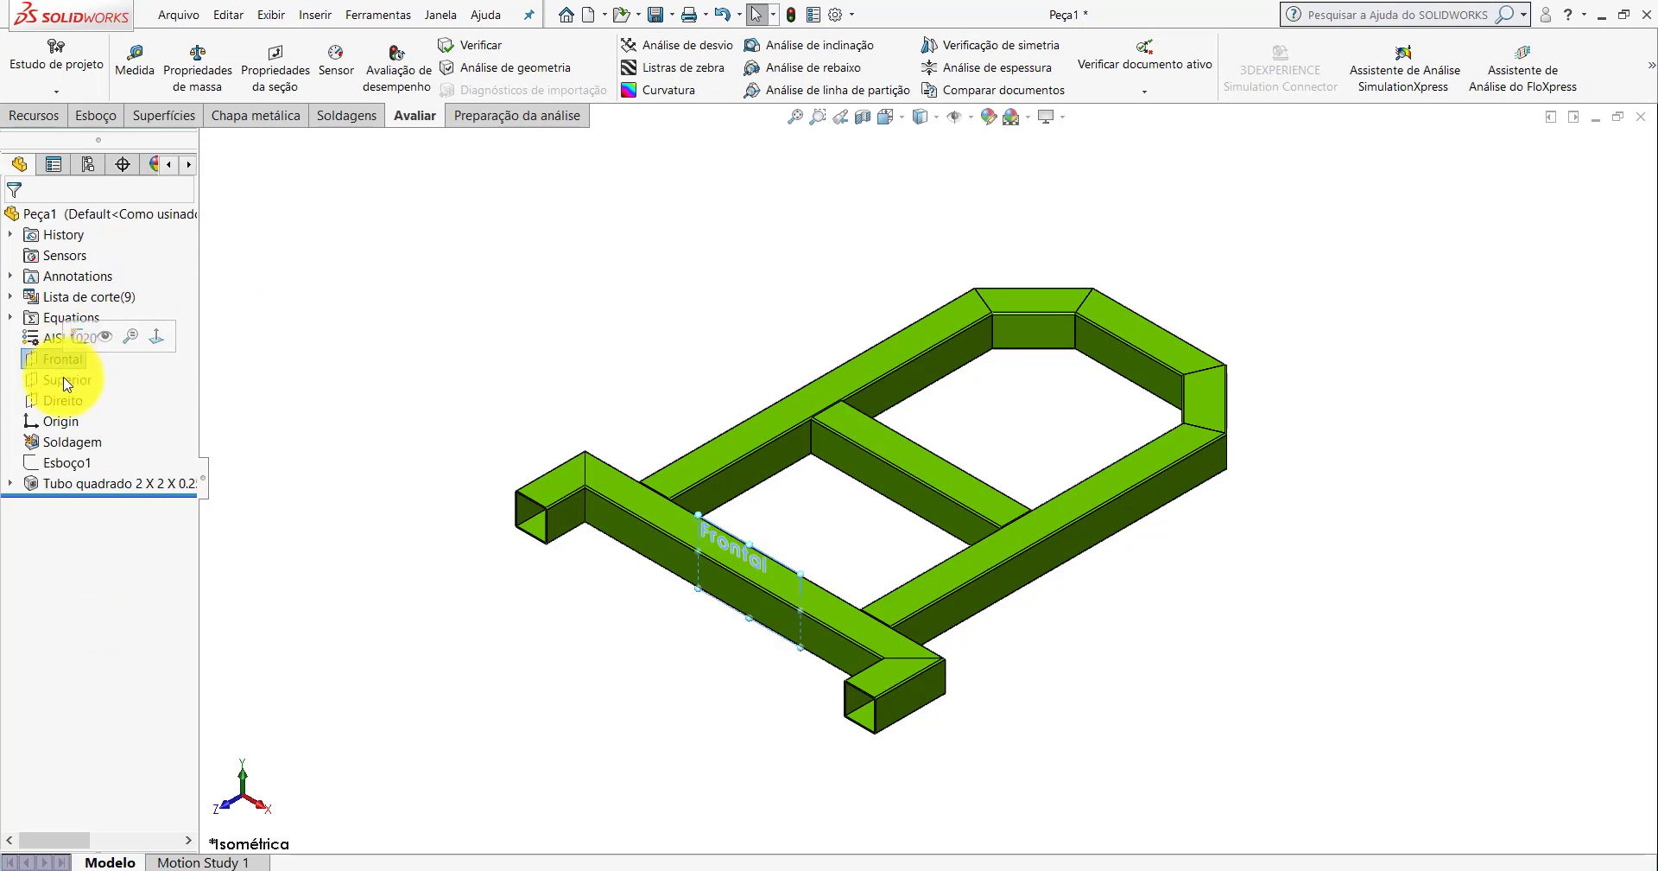
Highlight the Direito plane, clear it, and bring up PP-TG(004)1700_2.
click(65, 400)
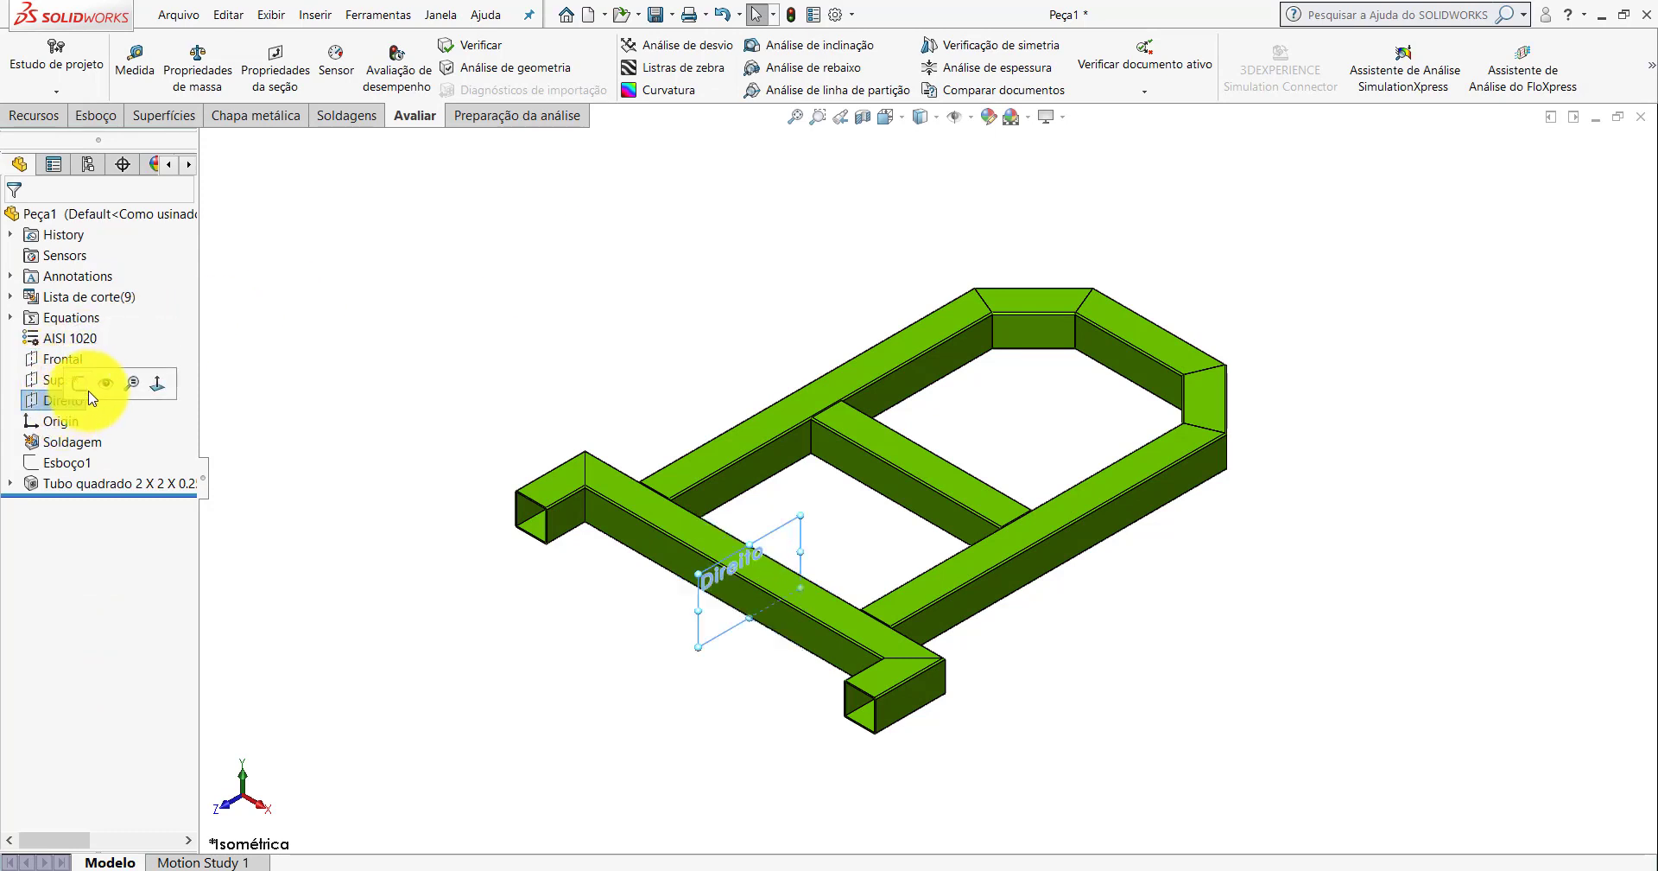
click(726, 326)
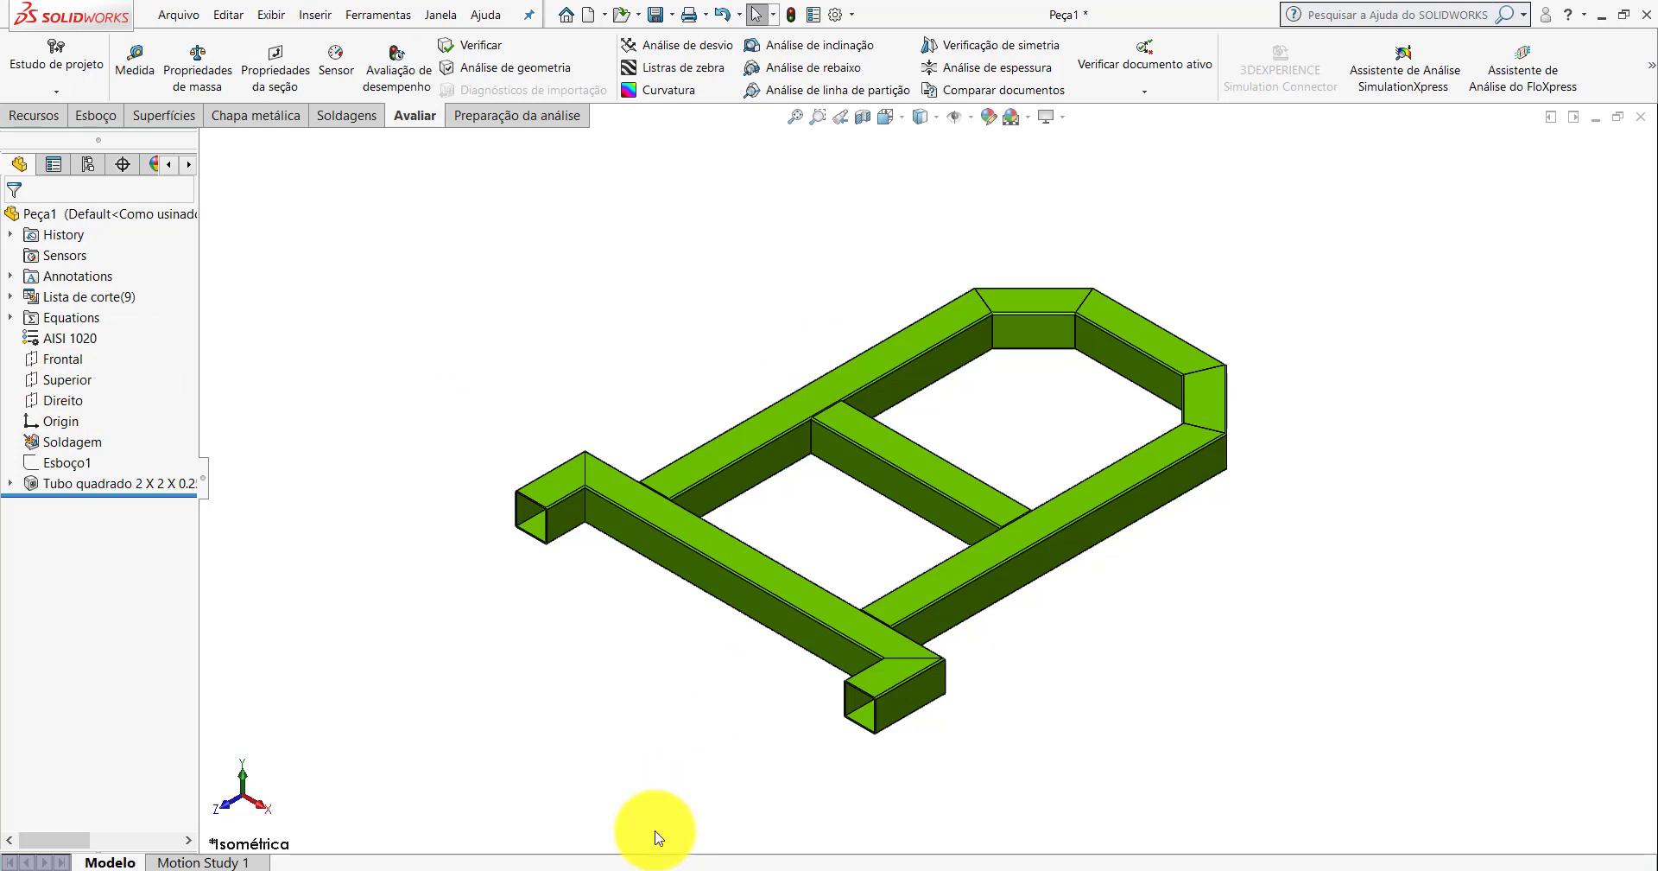
click(635, 804)
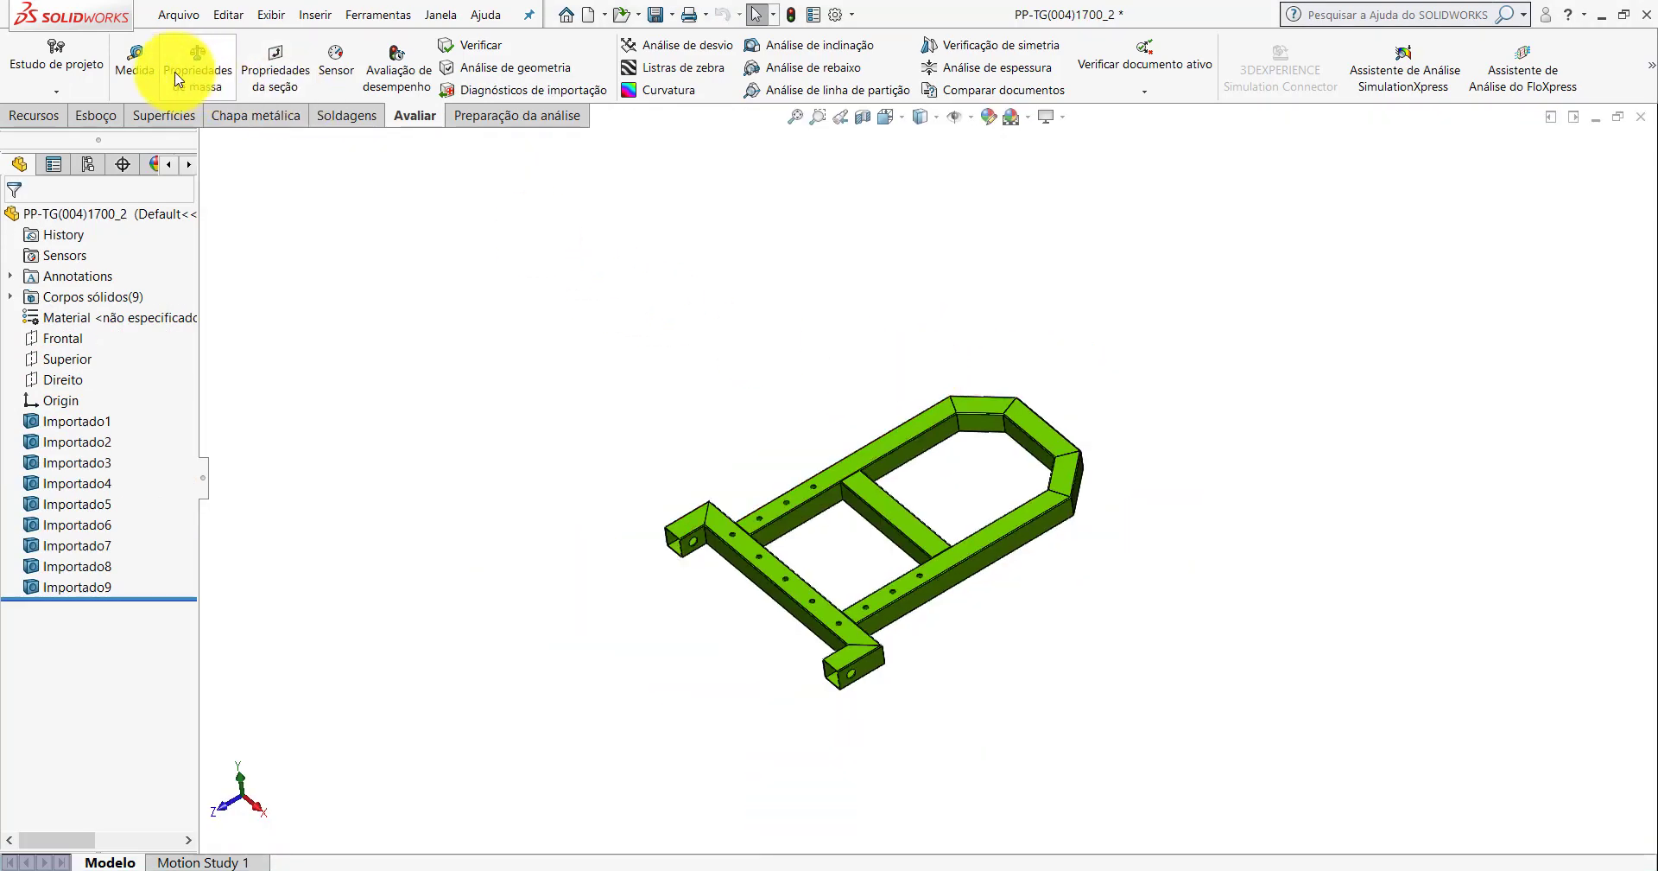
Start the Measure tool and zoom to the reference tube's hole.
click(135, 69)
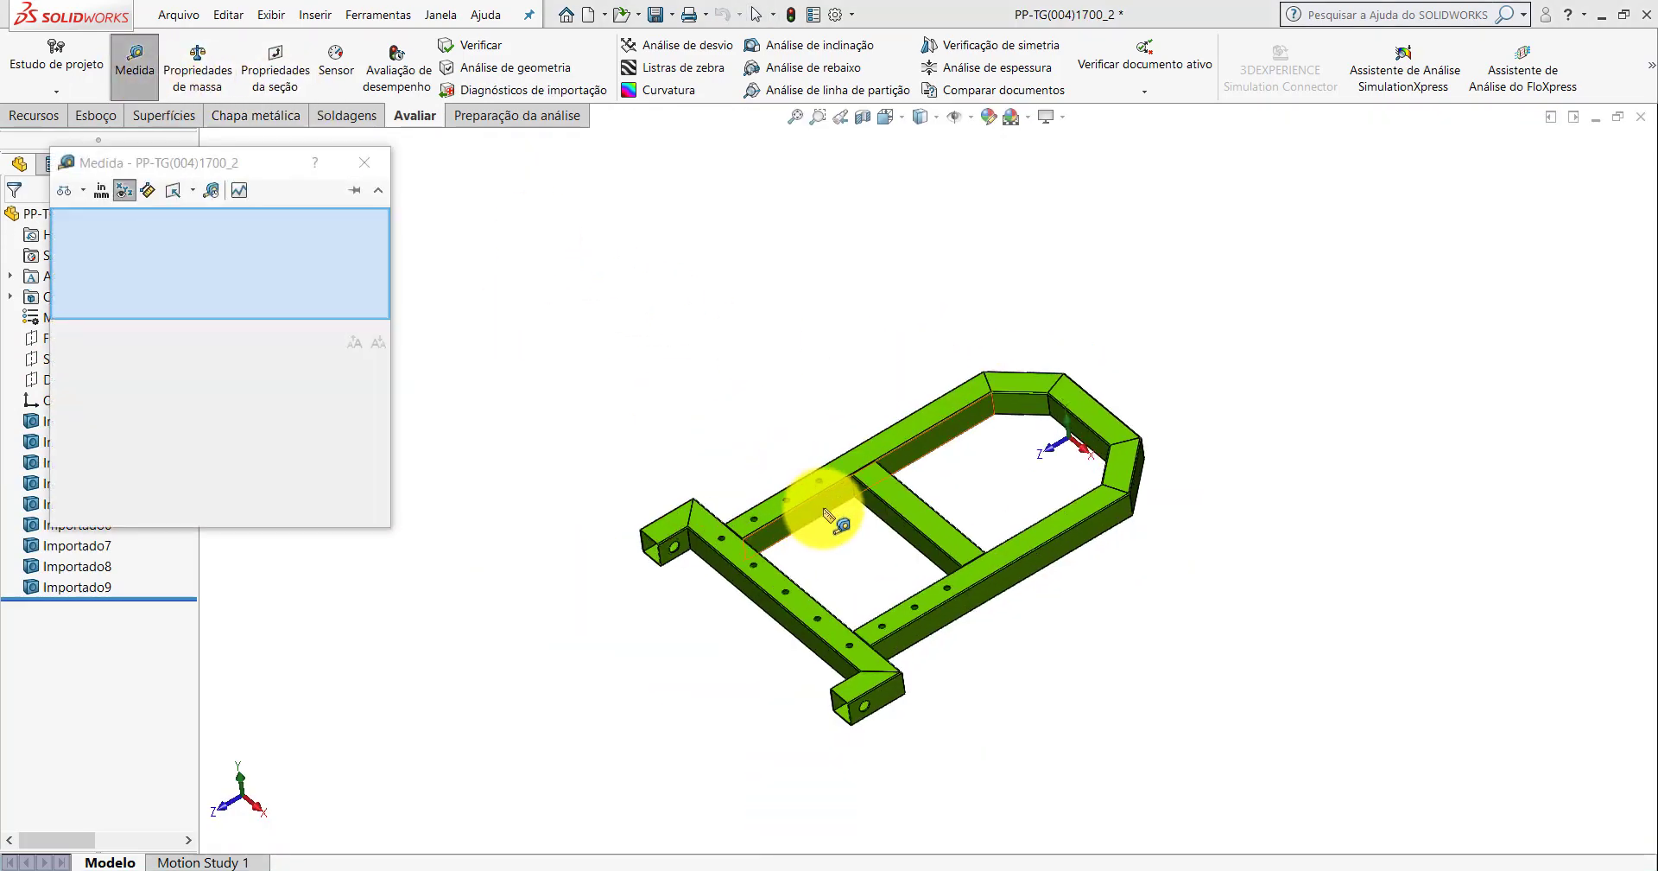
scroll(825, 513, down, 4)
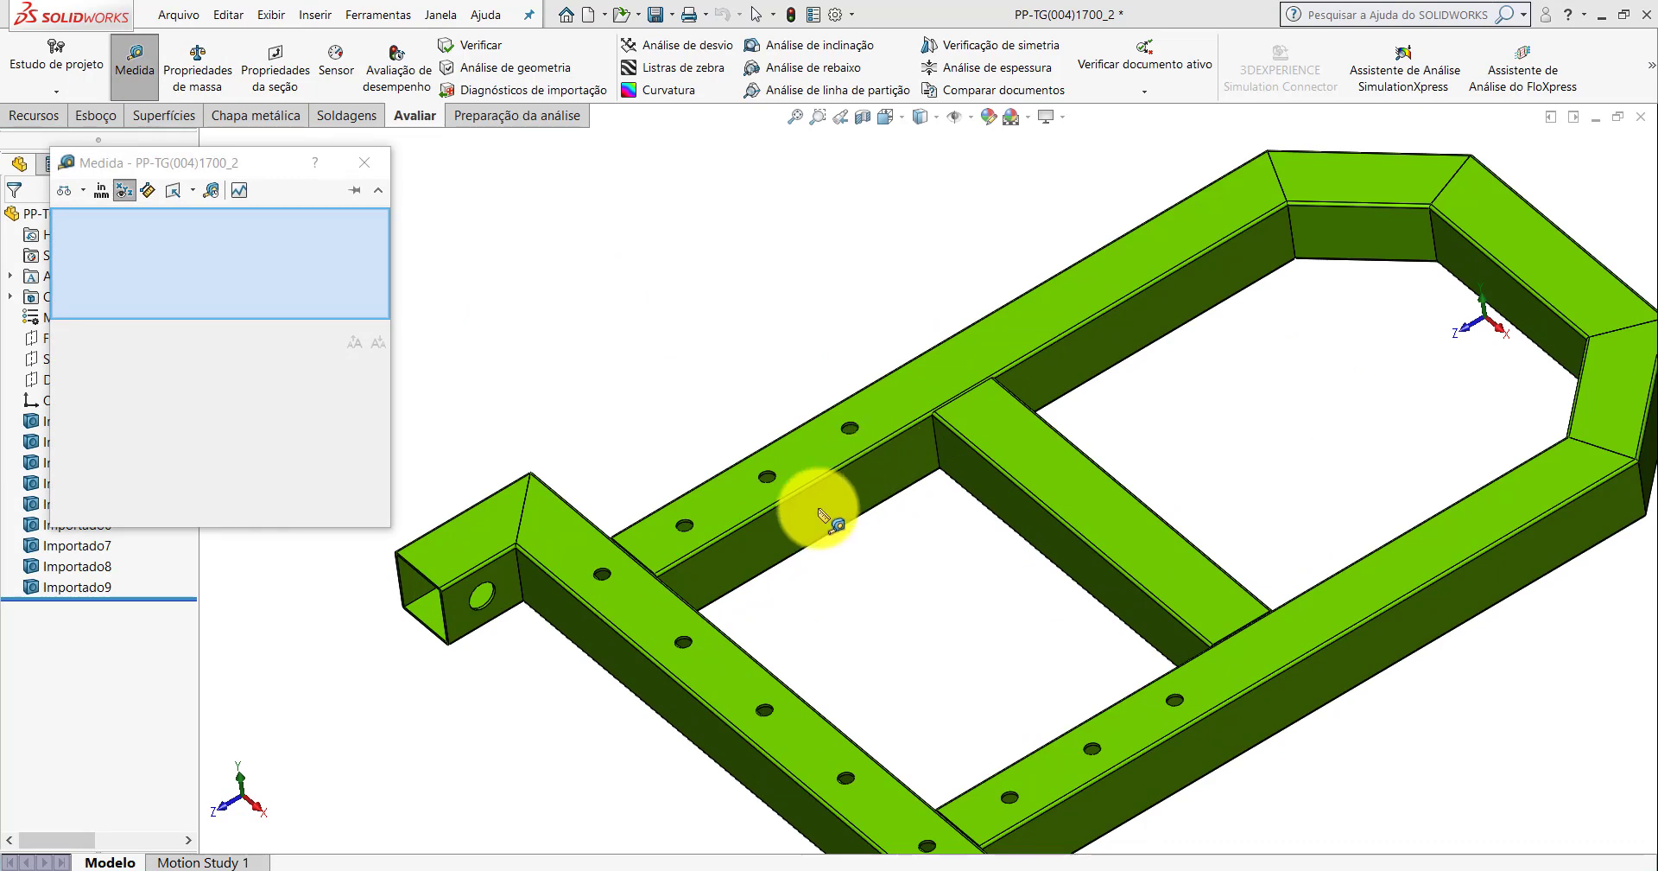
scroll(821, 581, up, 3)
scroll(864, 657, up, 2)
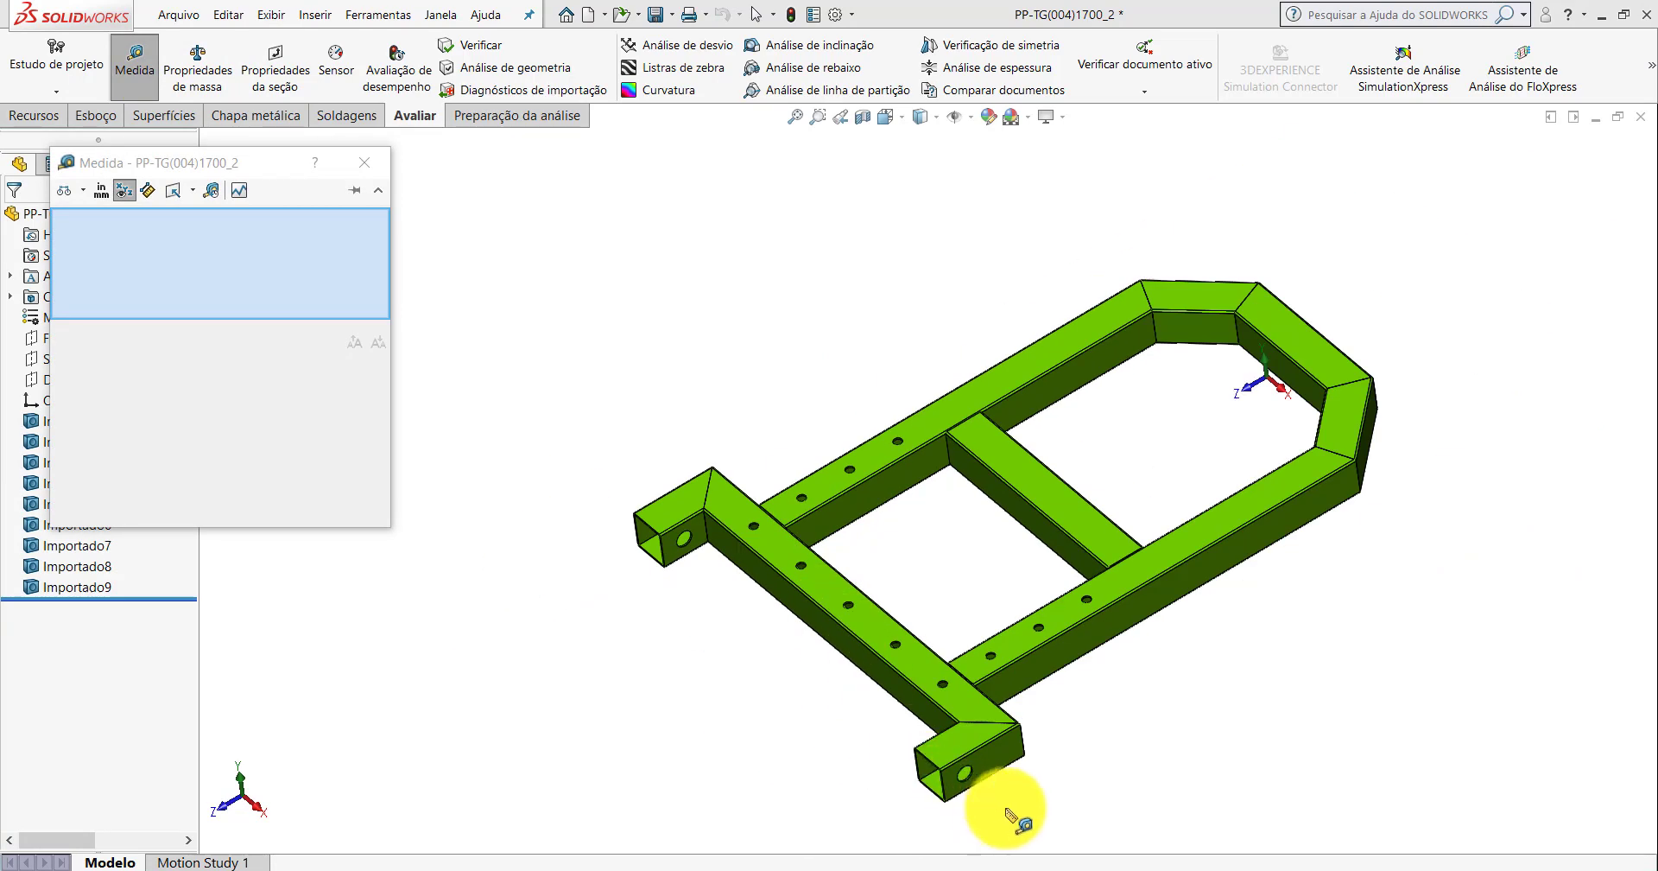
scroll(985, 778, down, 5)
scroll(903, 657, down, 4)
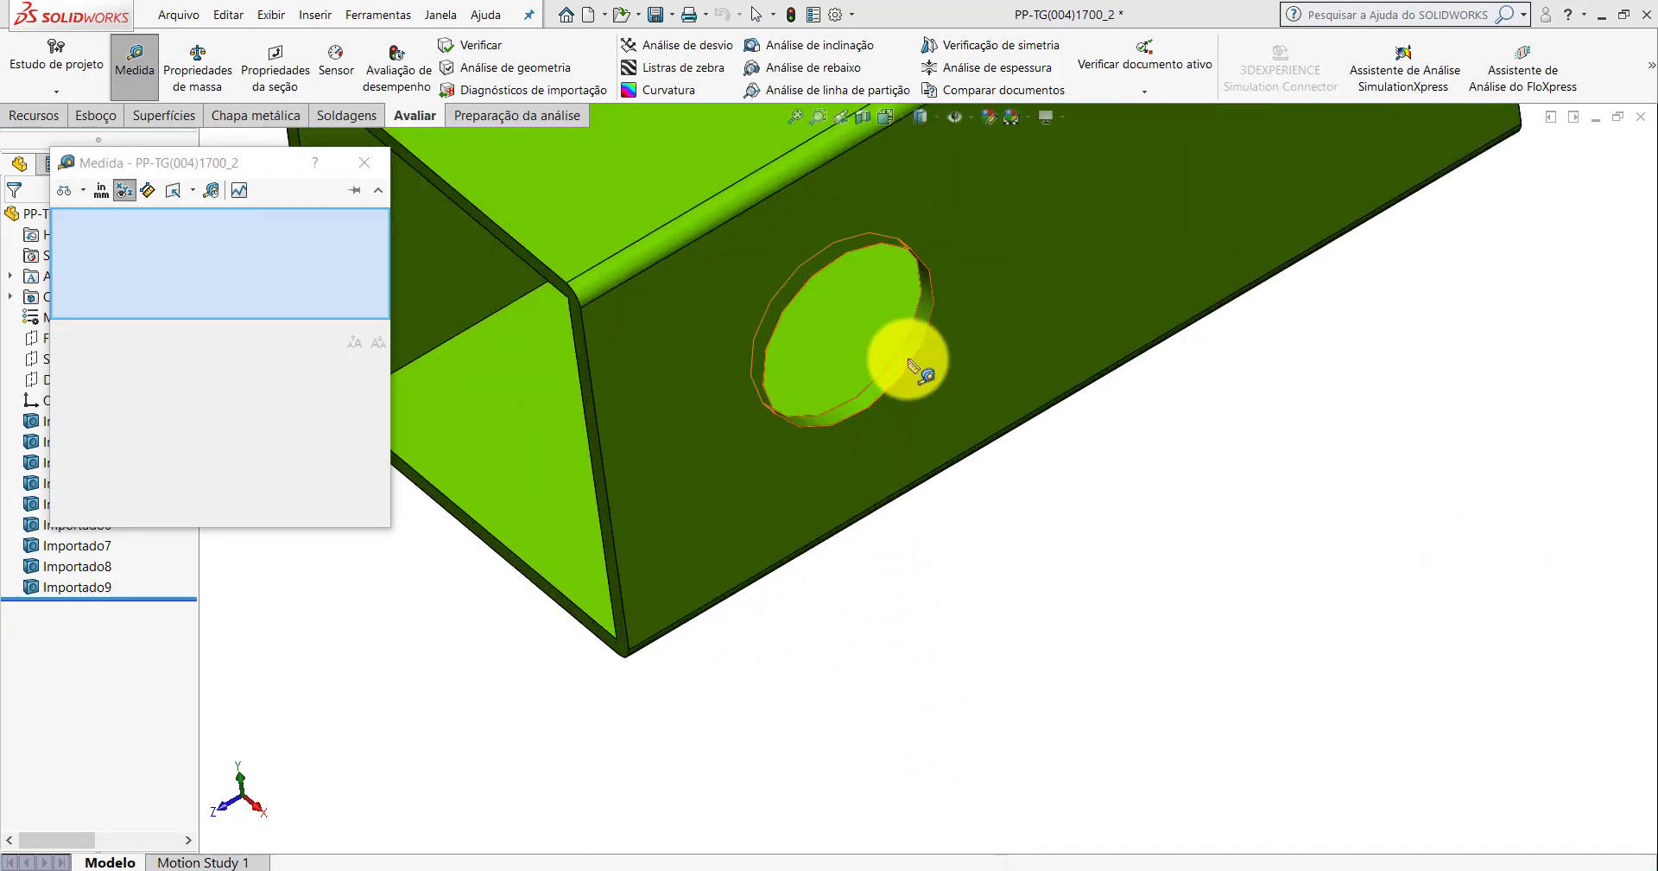
click(910, 365)
scroll(907, 362, up, 2)
Confirm the hole is 21 mm diameter, 30 mm from the tube end, then return to Peça1.
click(1017, 722)
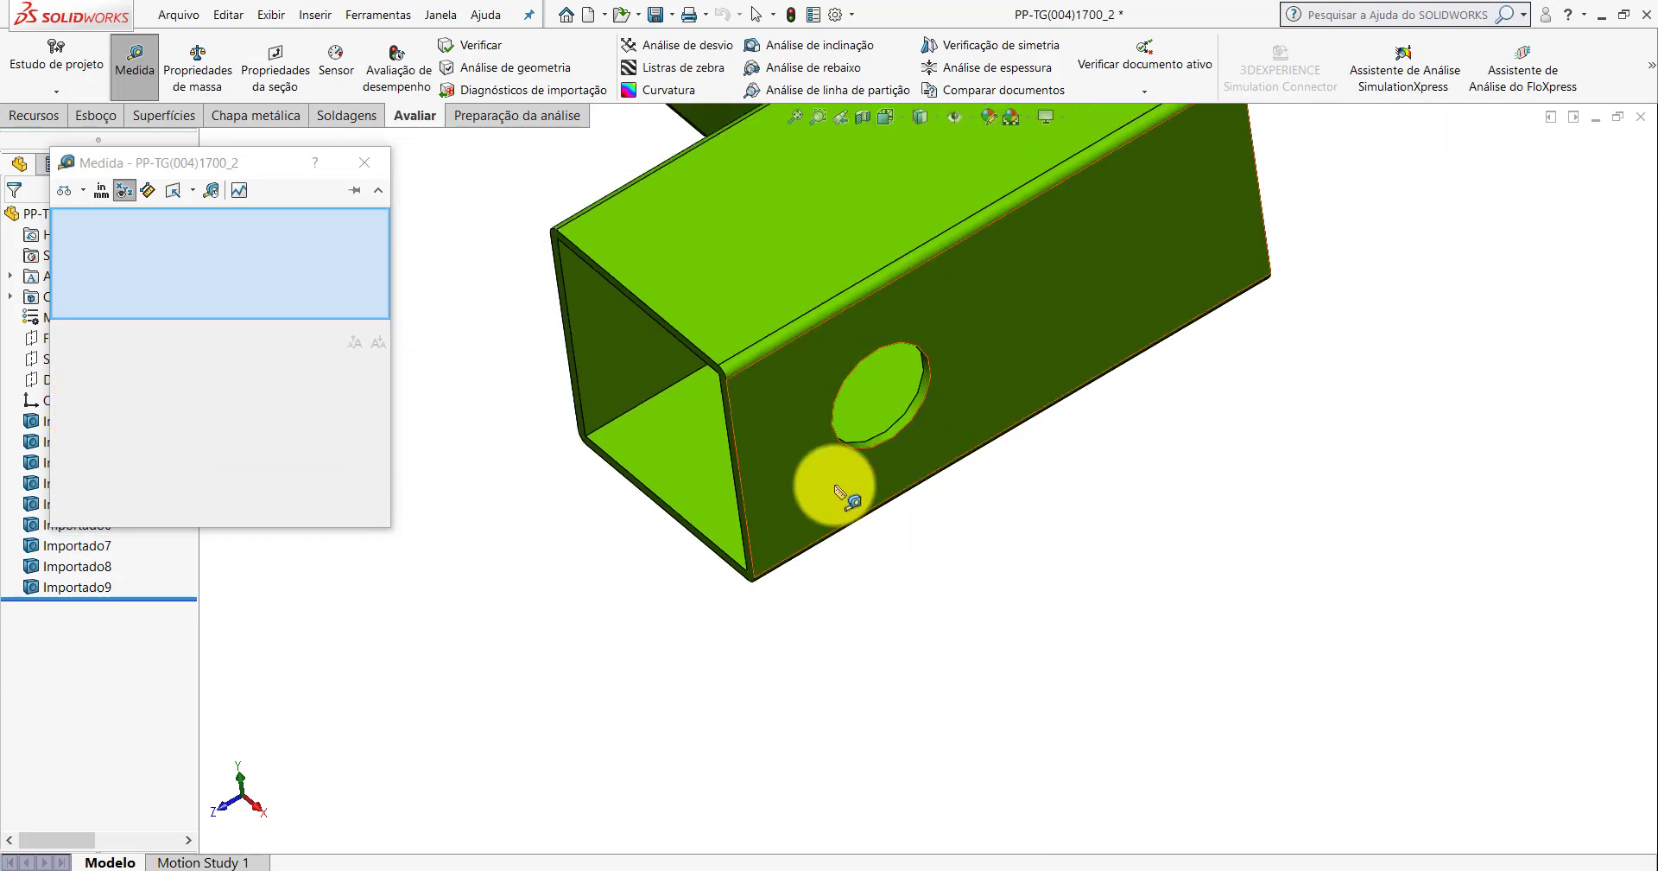
scroll(836, 491, down, 1)
click(859, 440)
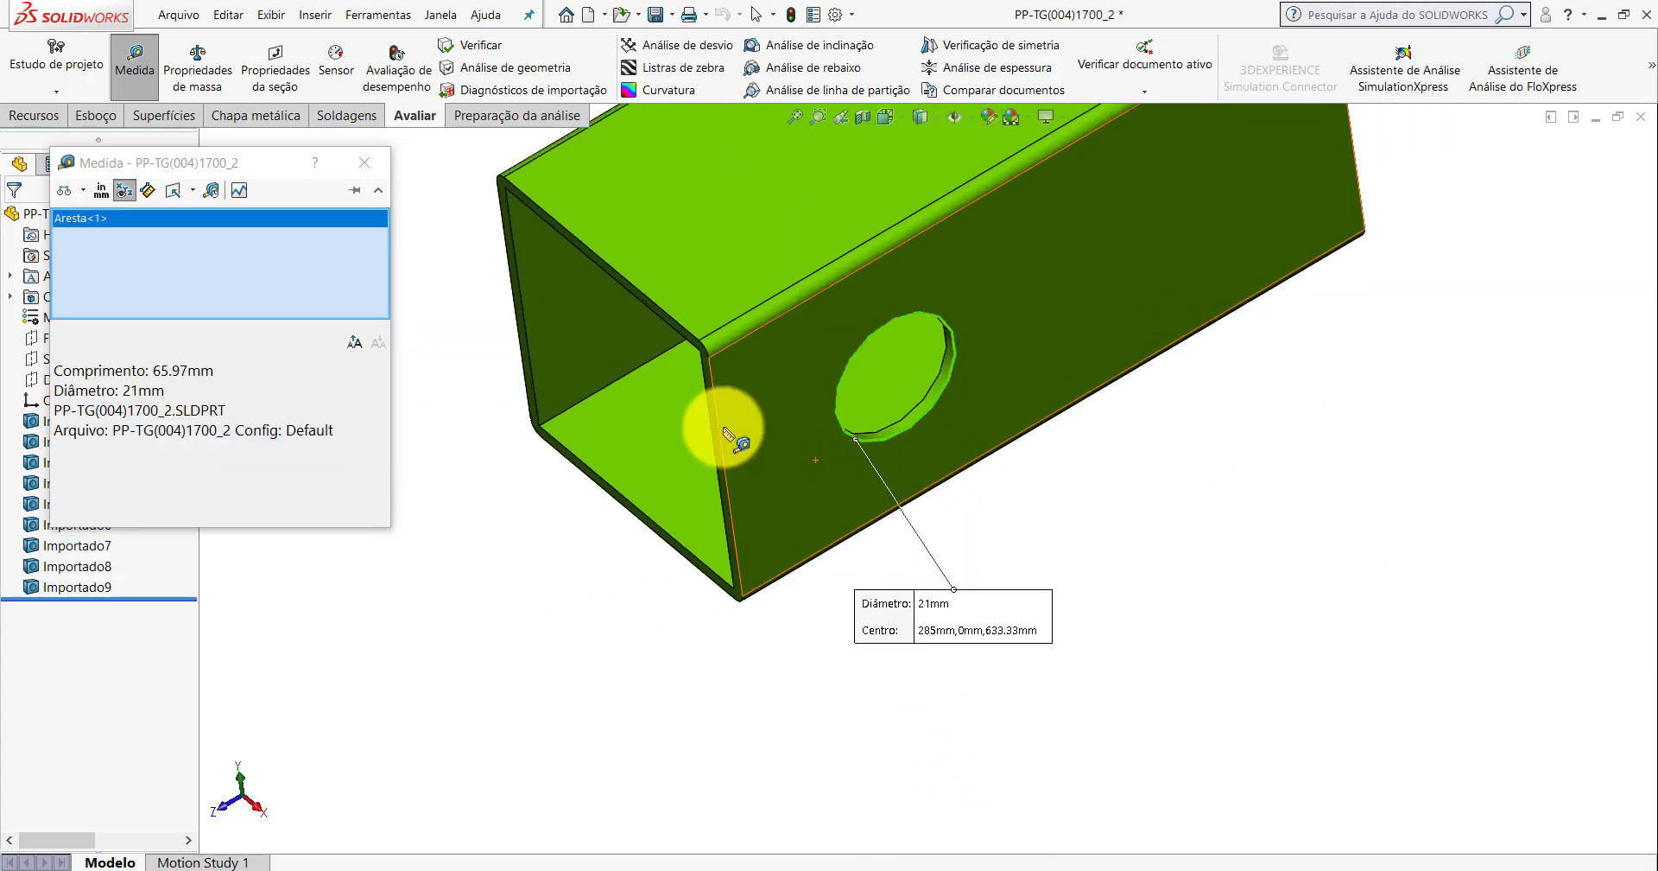
click(723, 429)
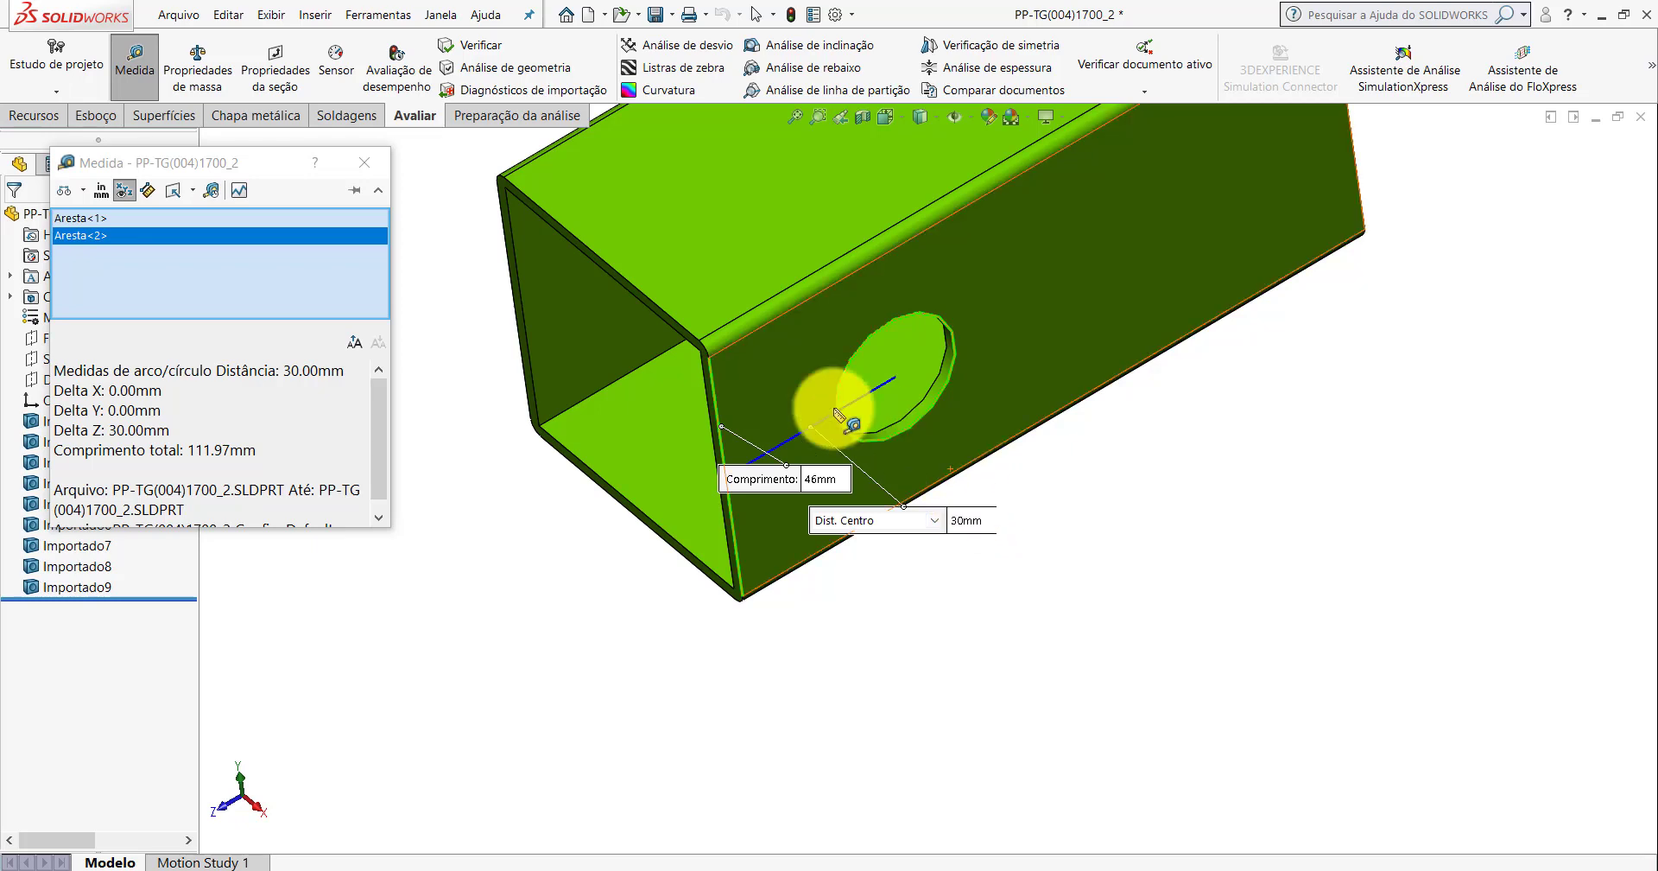
key(Escape)
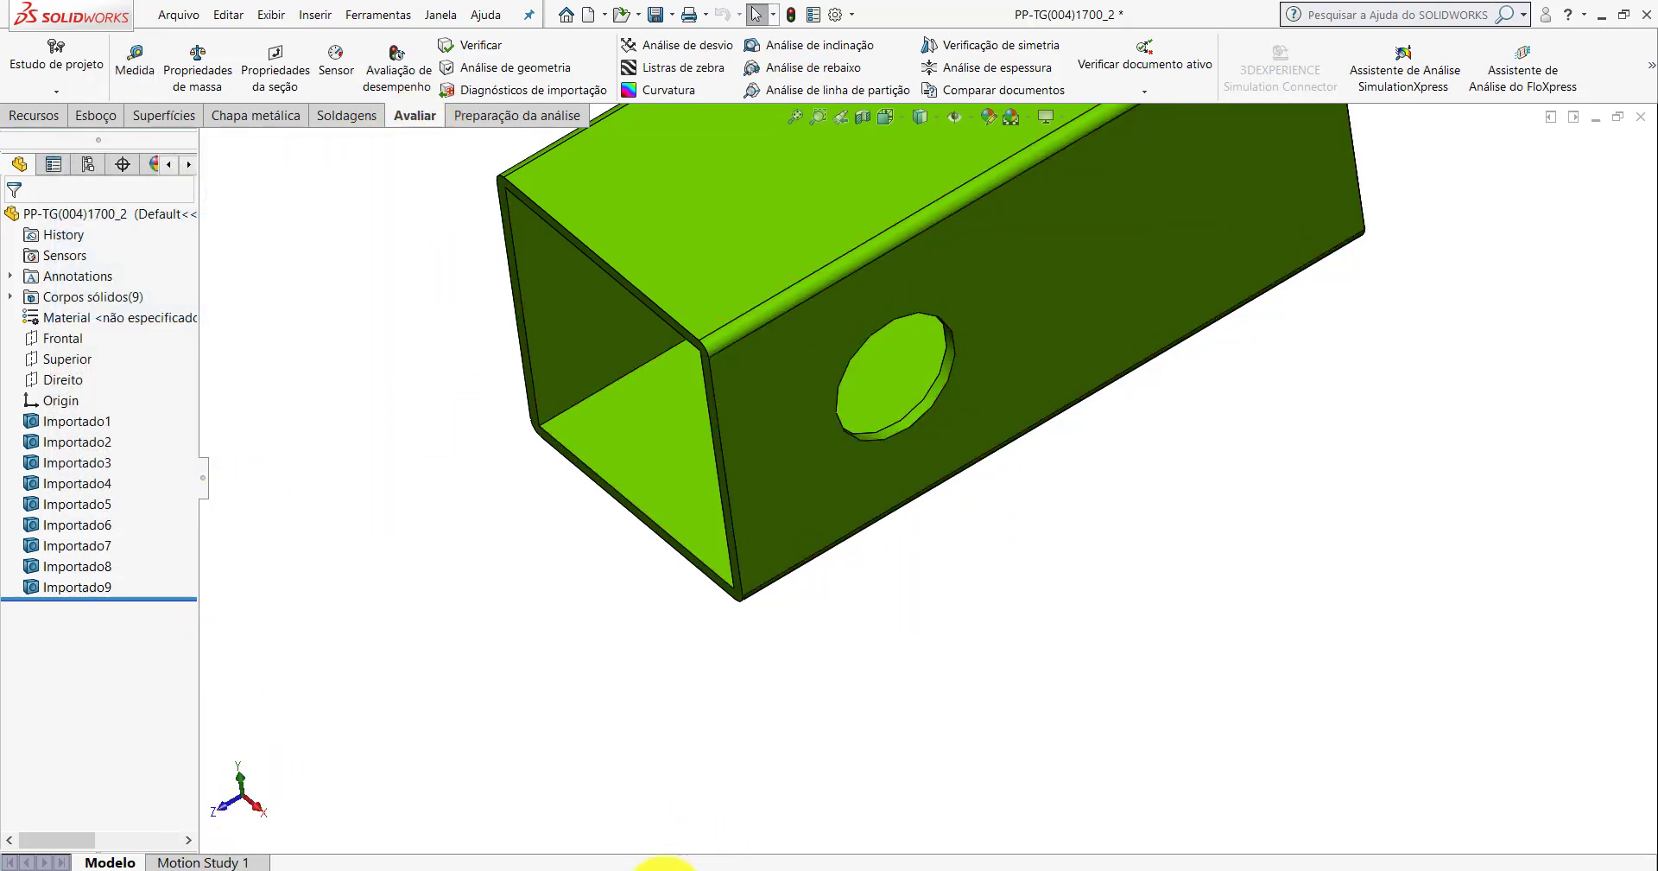
click(1092, 795)
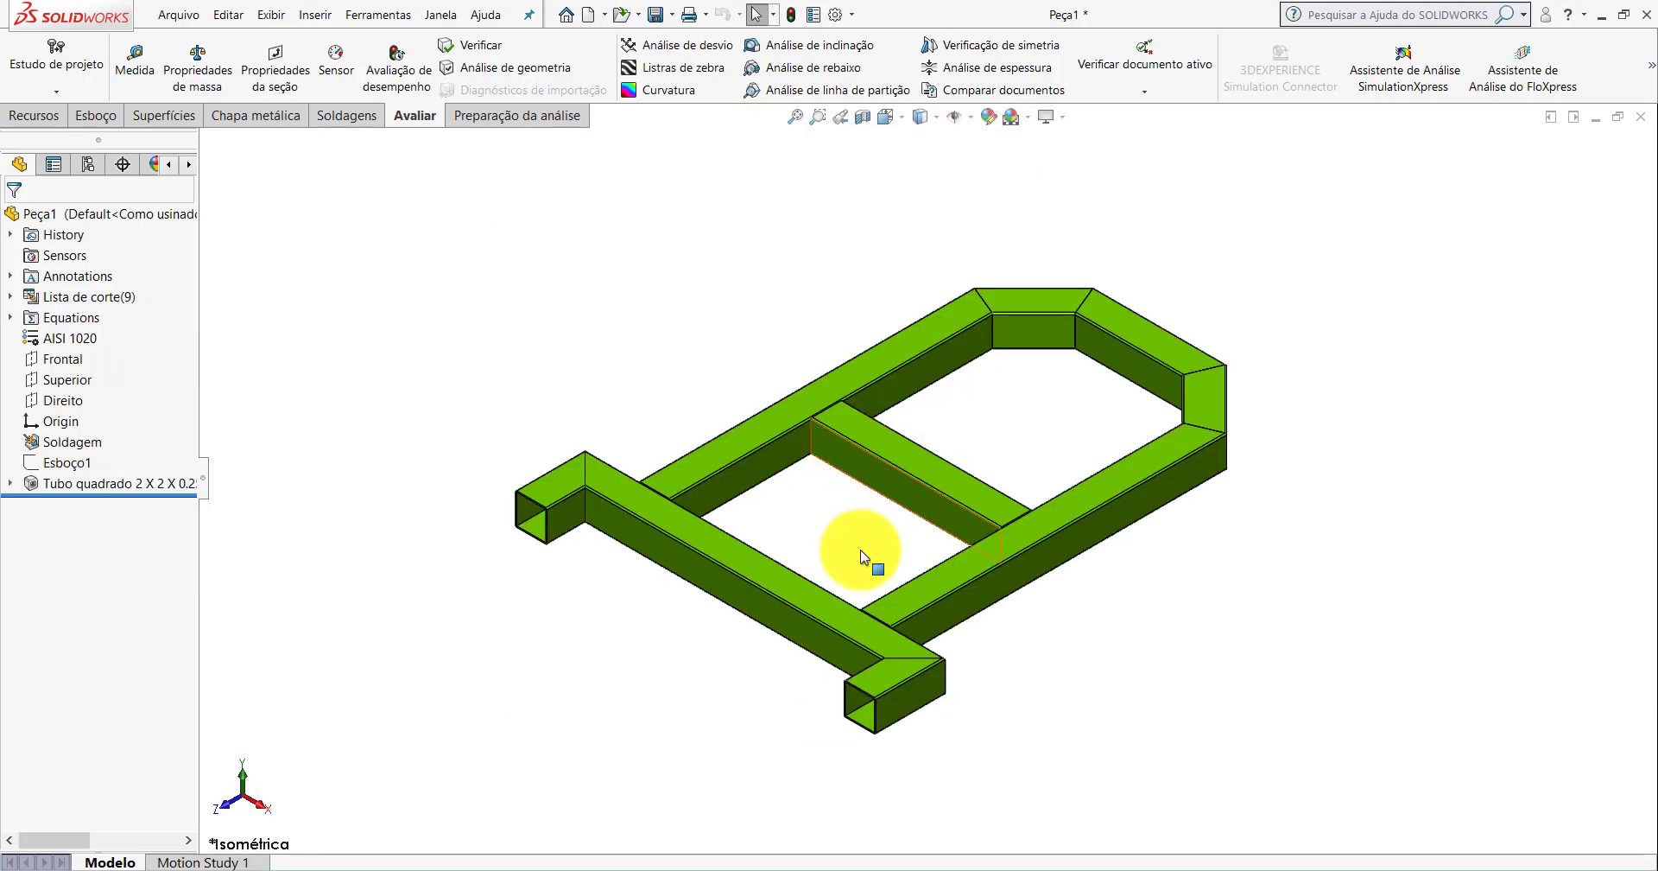
Start a sketch on the end tube's side face, viewed Normal To.
scroll(873, 571, up, 3)
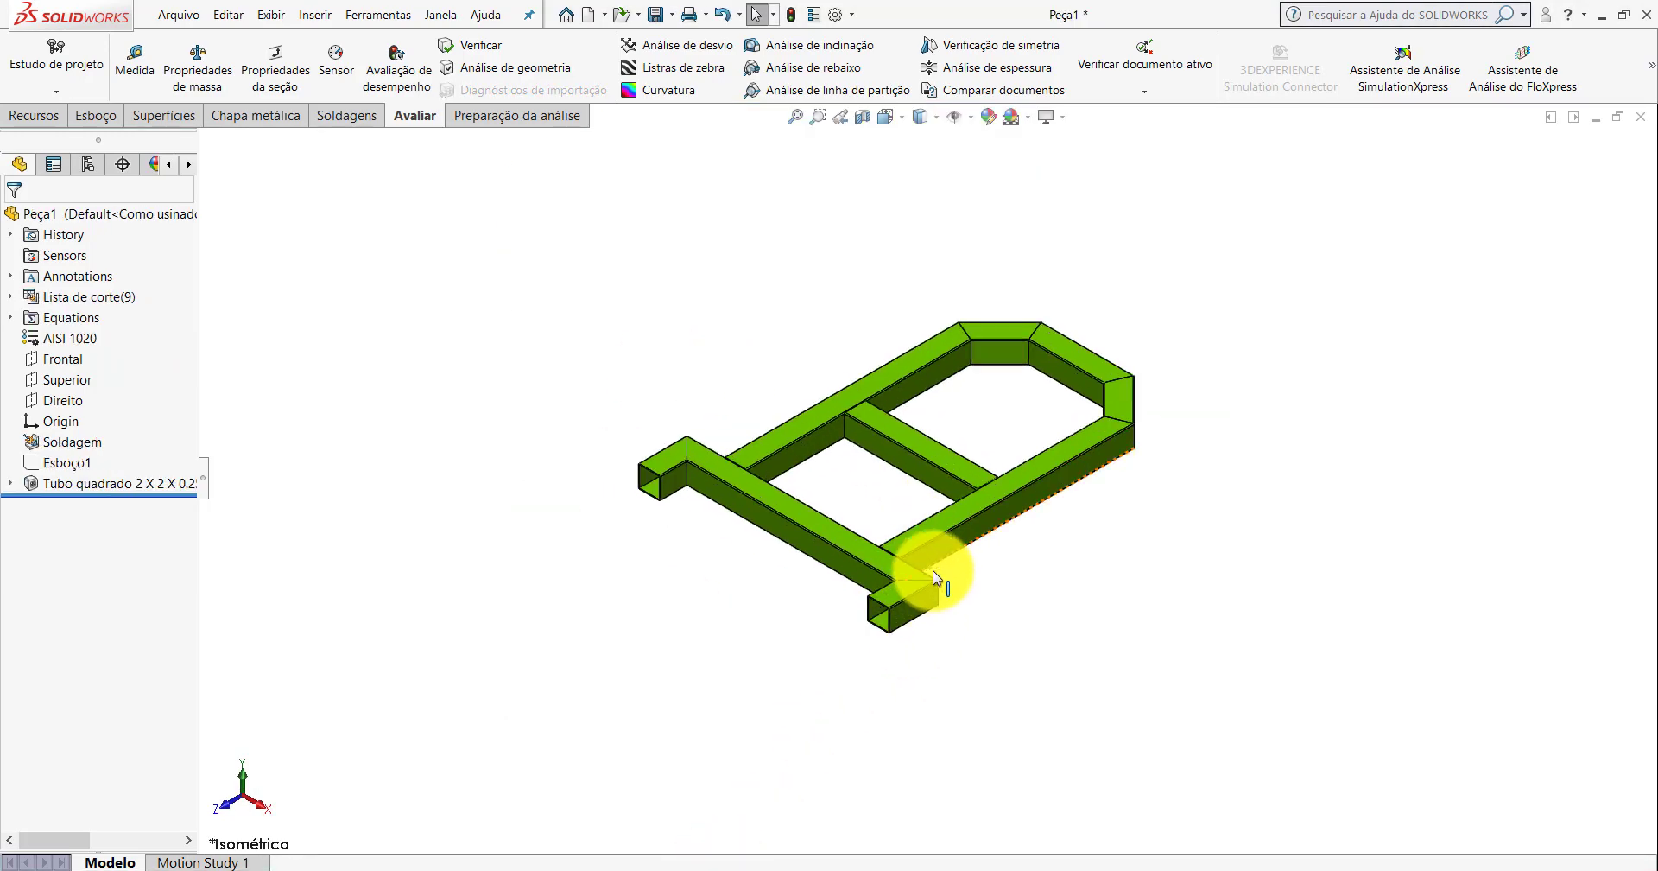
scroll(933, 570, down, 5)
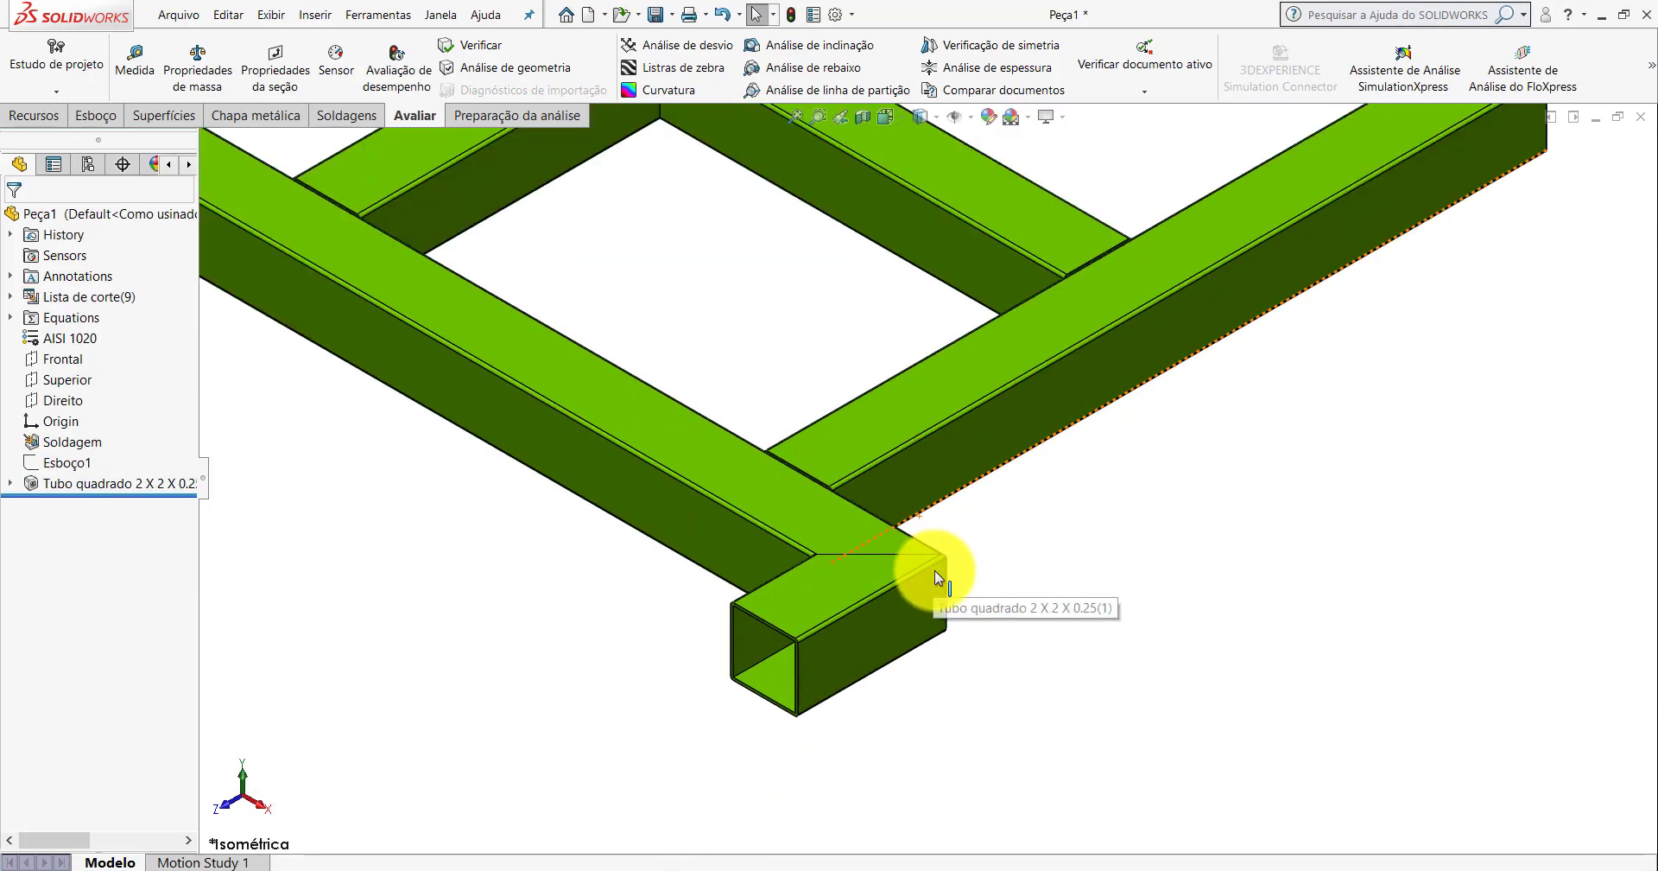
click(900, 618)
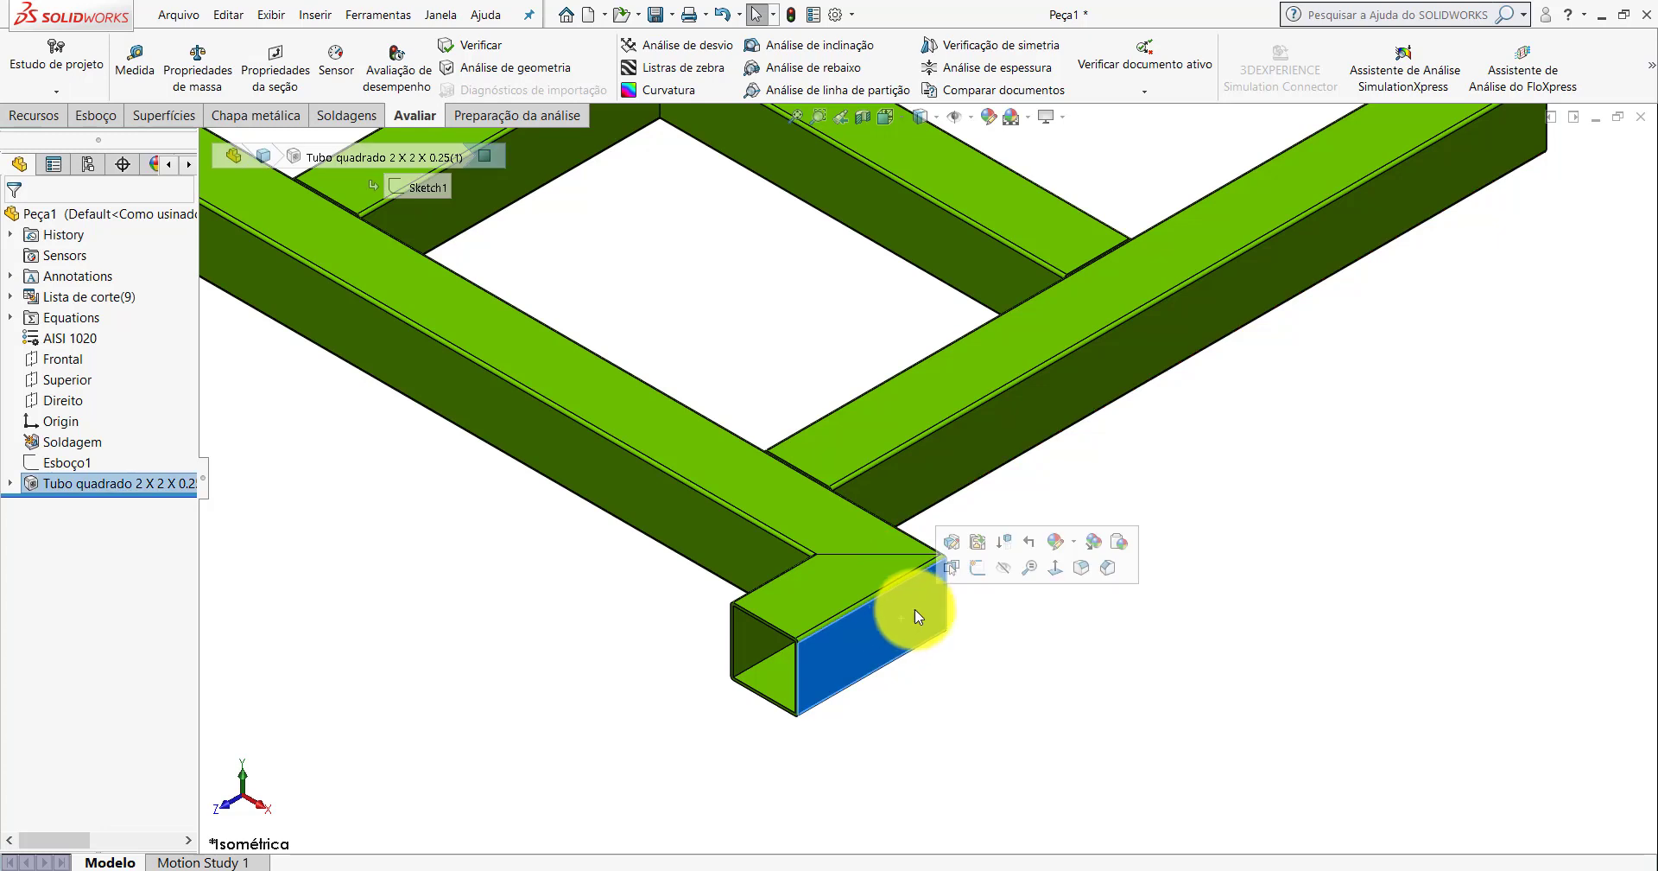
click(978, 570)
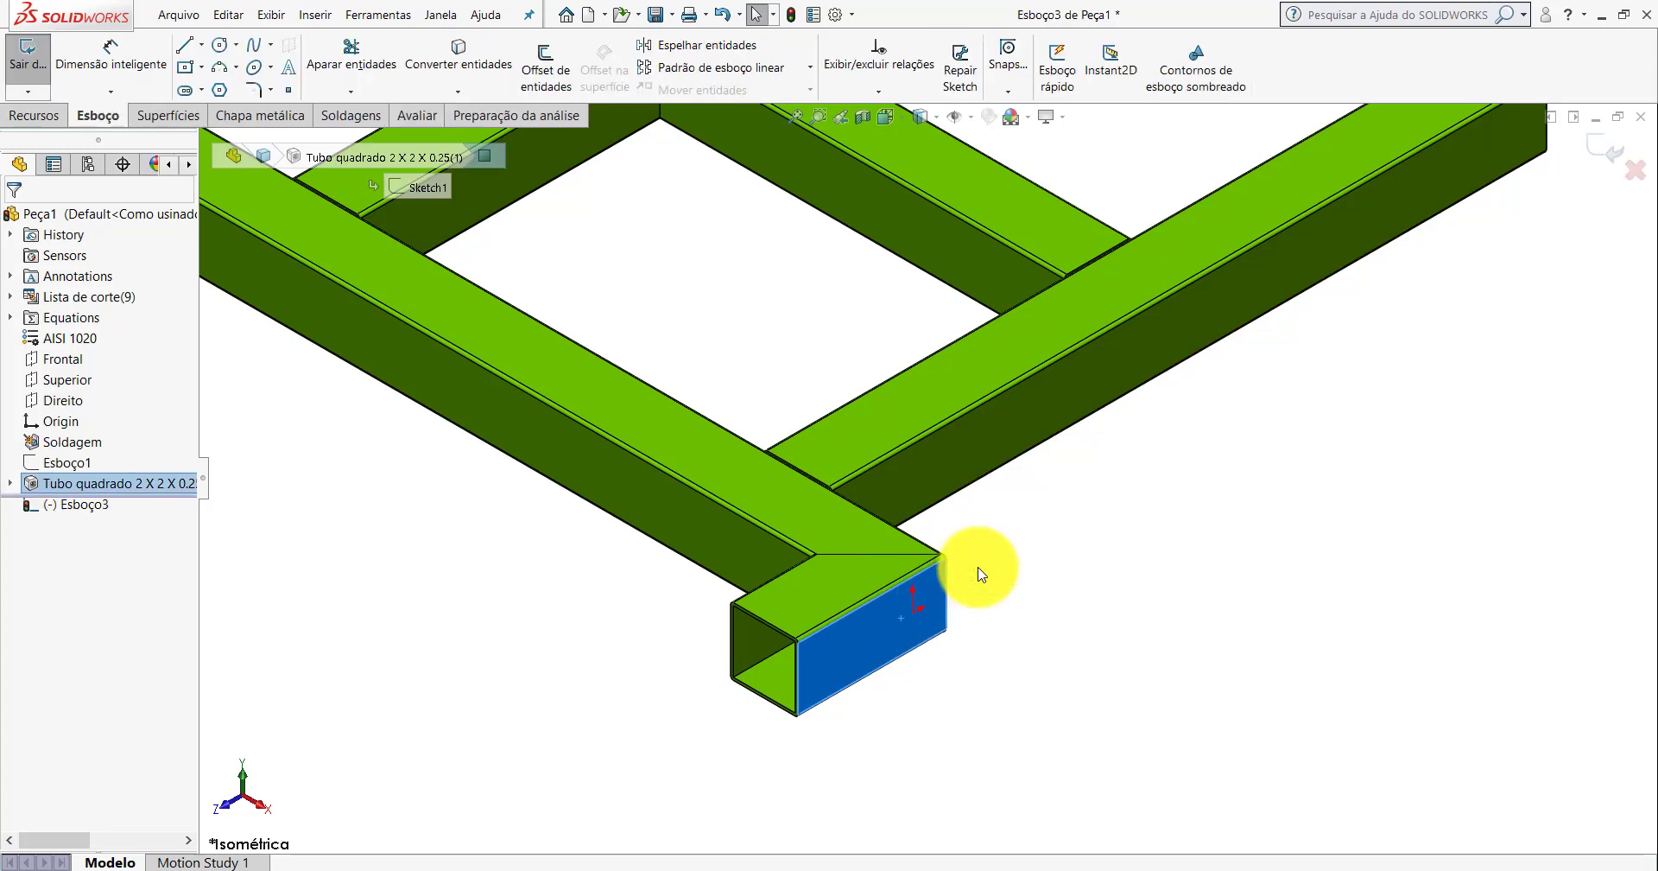
key(space)
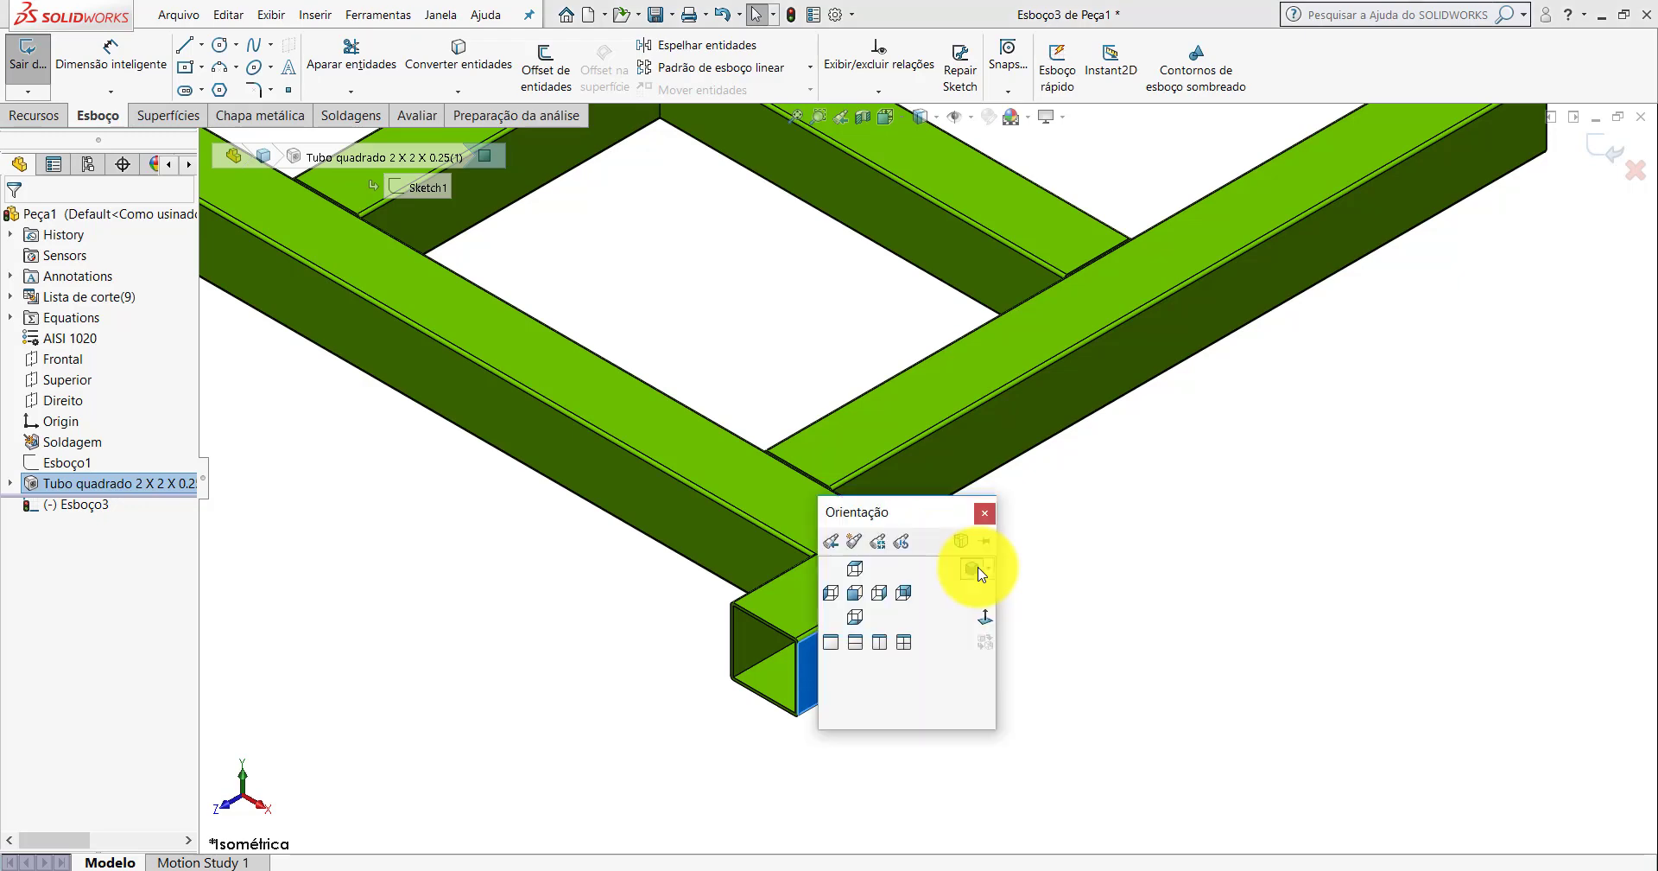
click(986, 619)
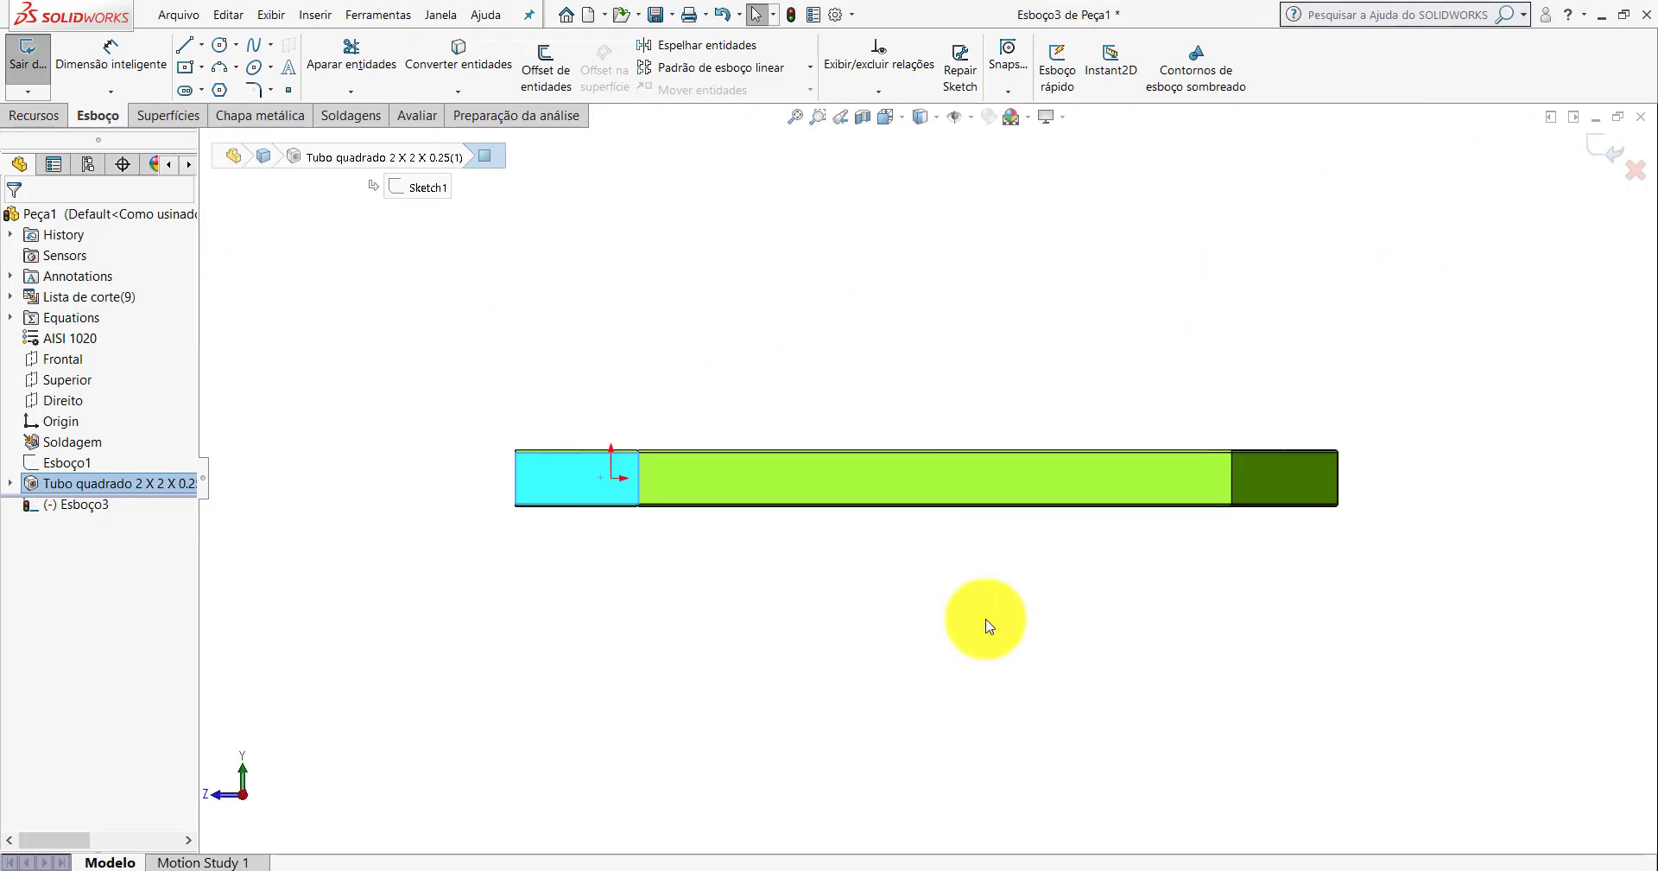
scroll(566, 463, down, 5)
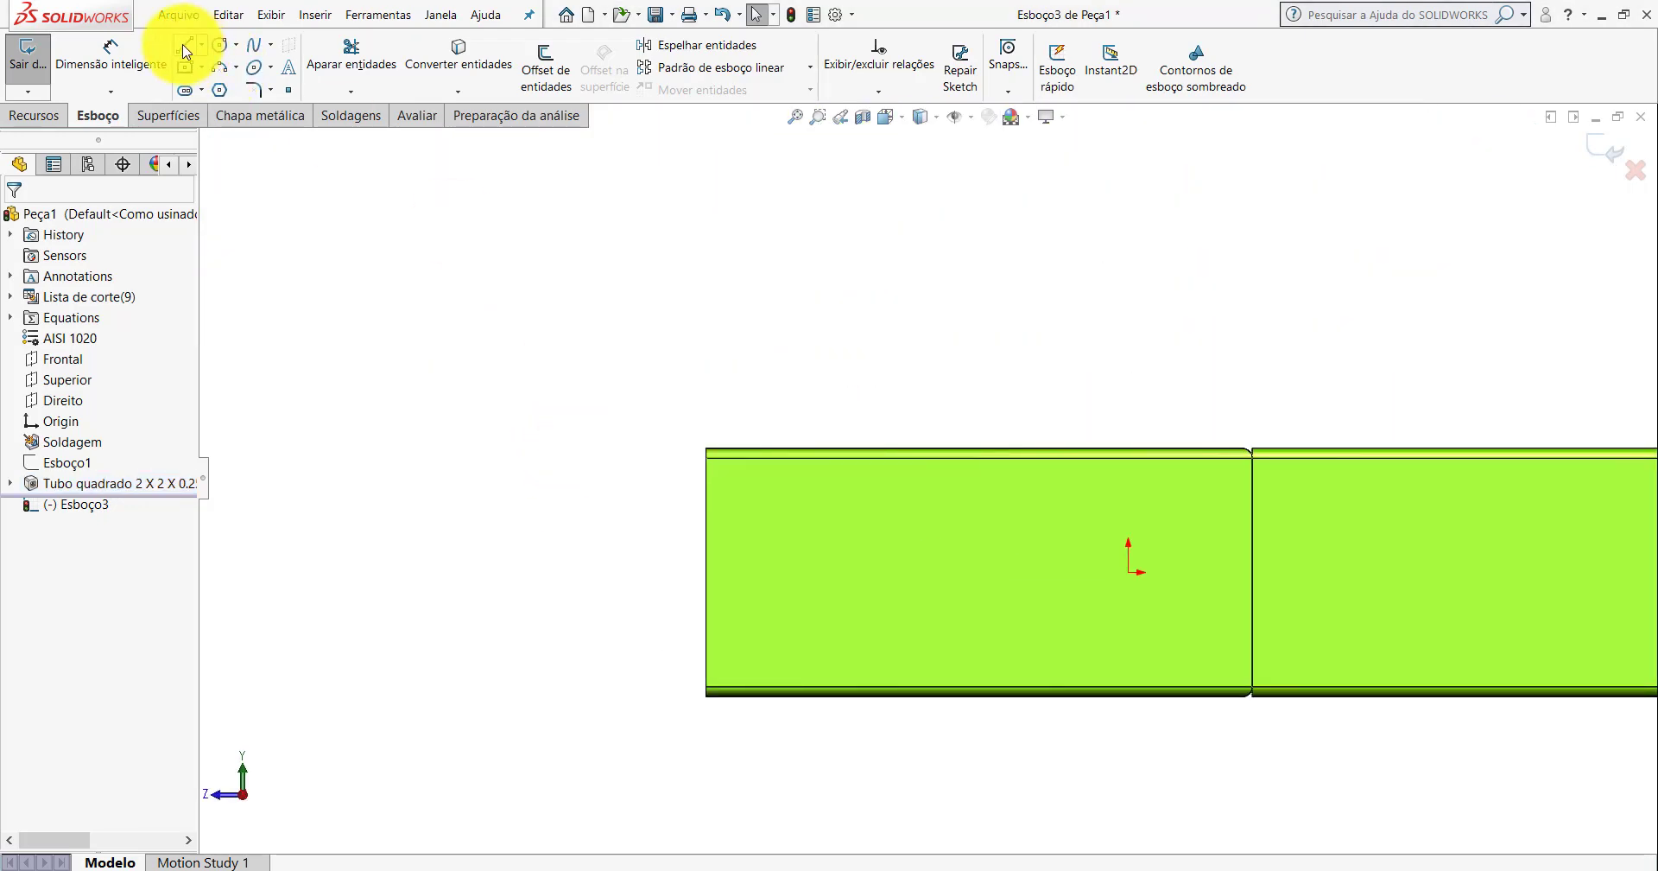
Draw a horizontal centreline from the tube's end edge into the tube.
click(201, 44)
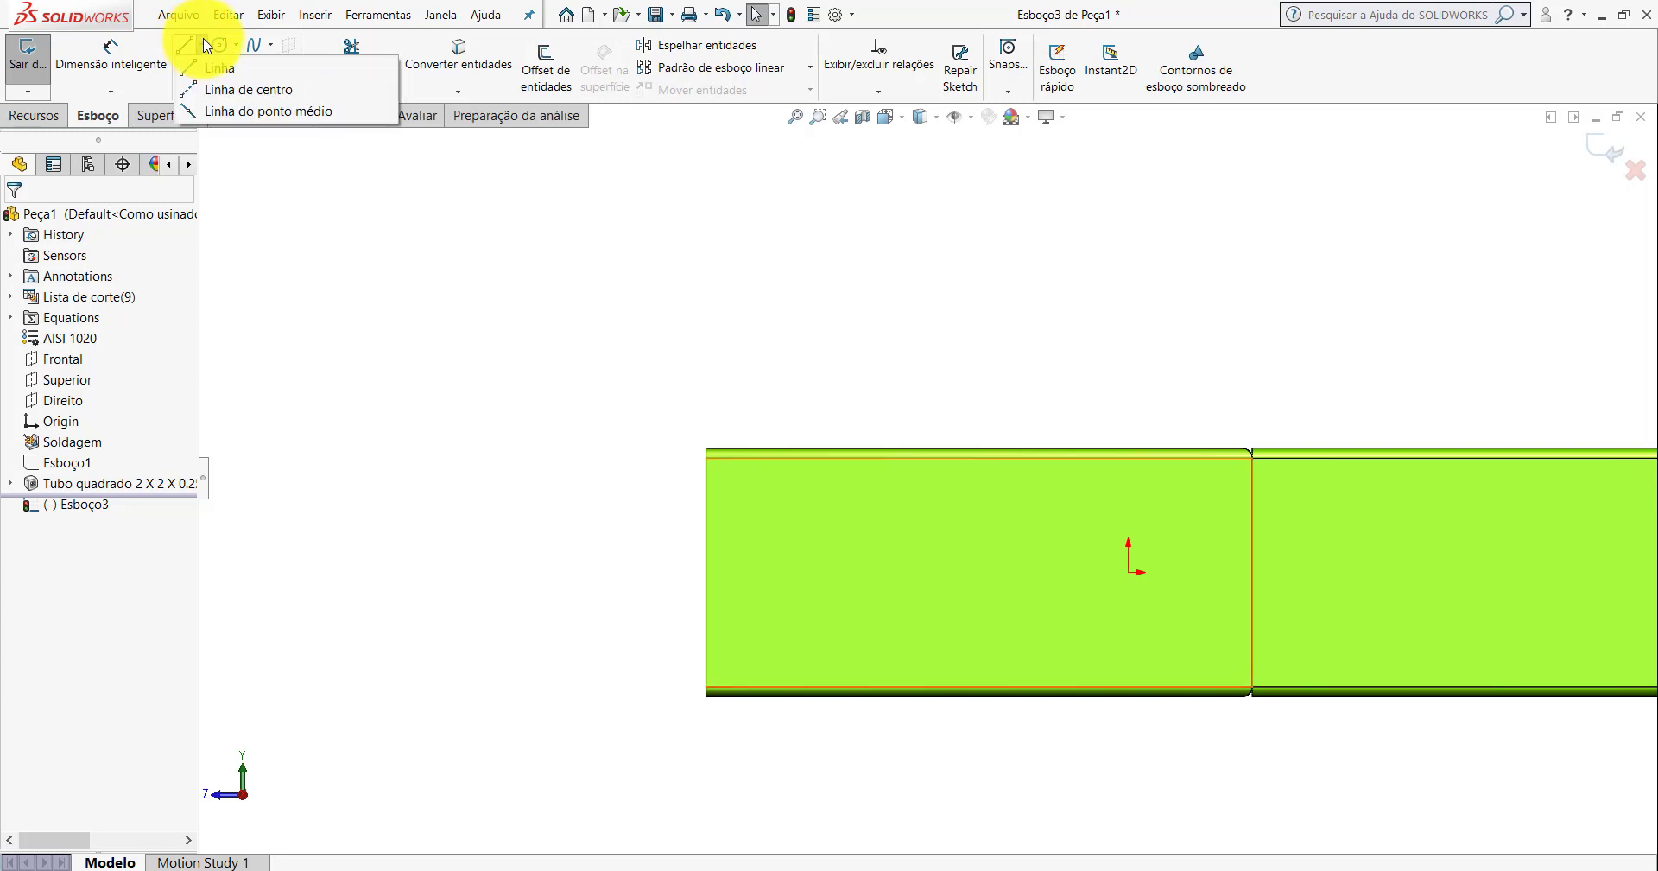
click(211, 90)
scroll(912, 565, down, 3)
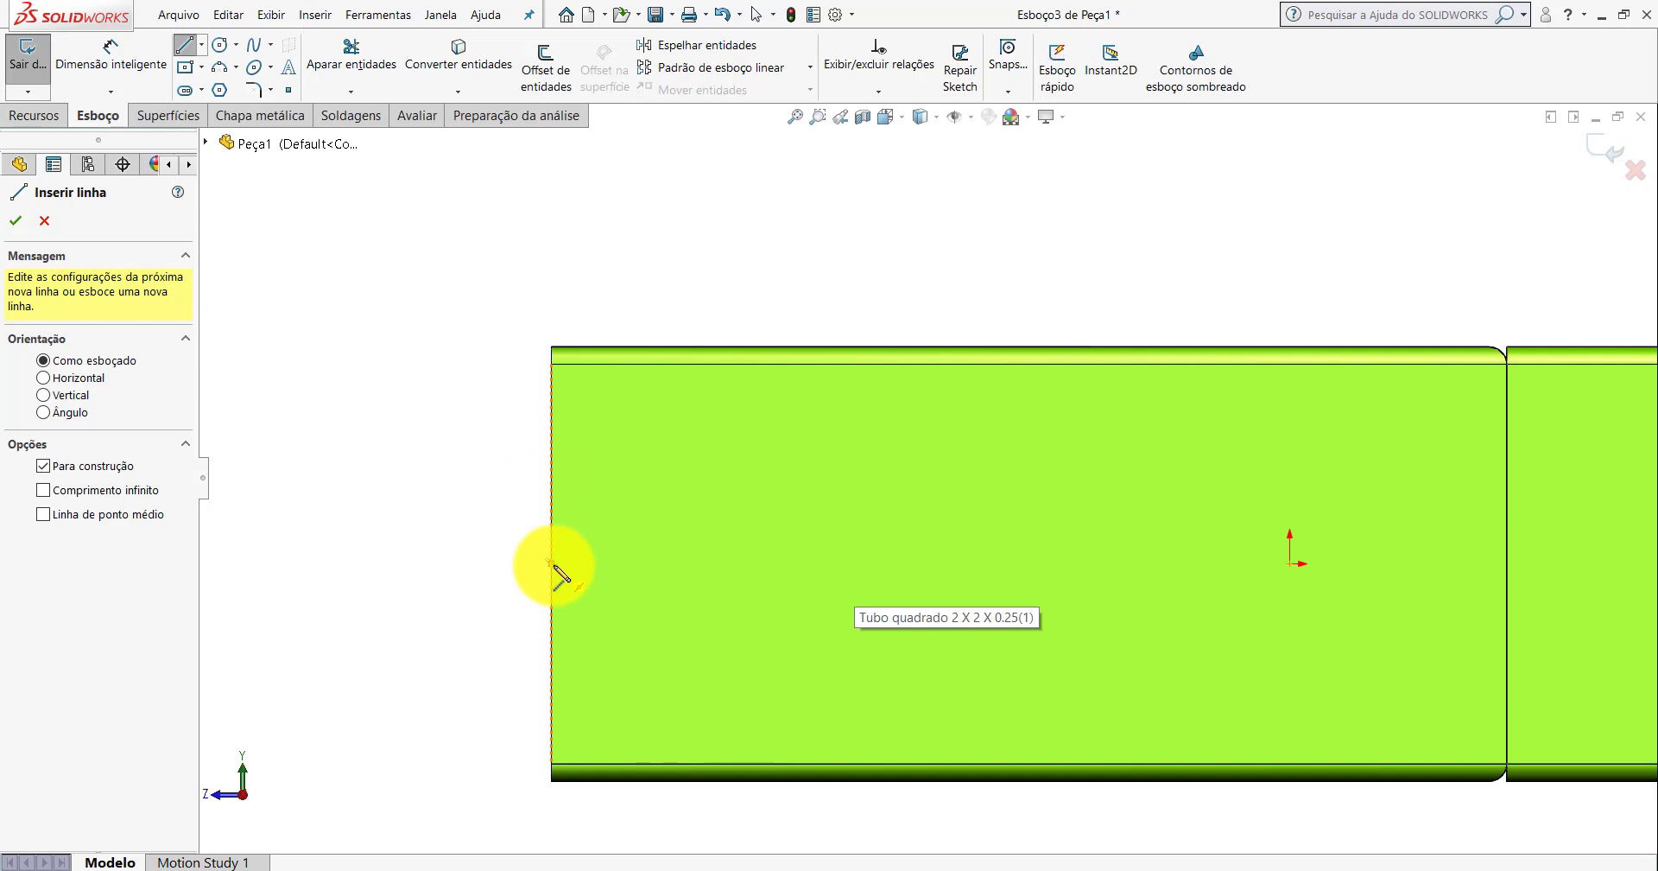
click(551, 563)
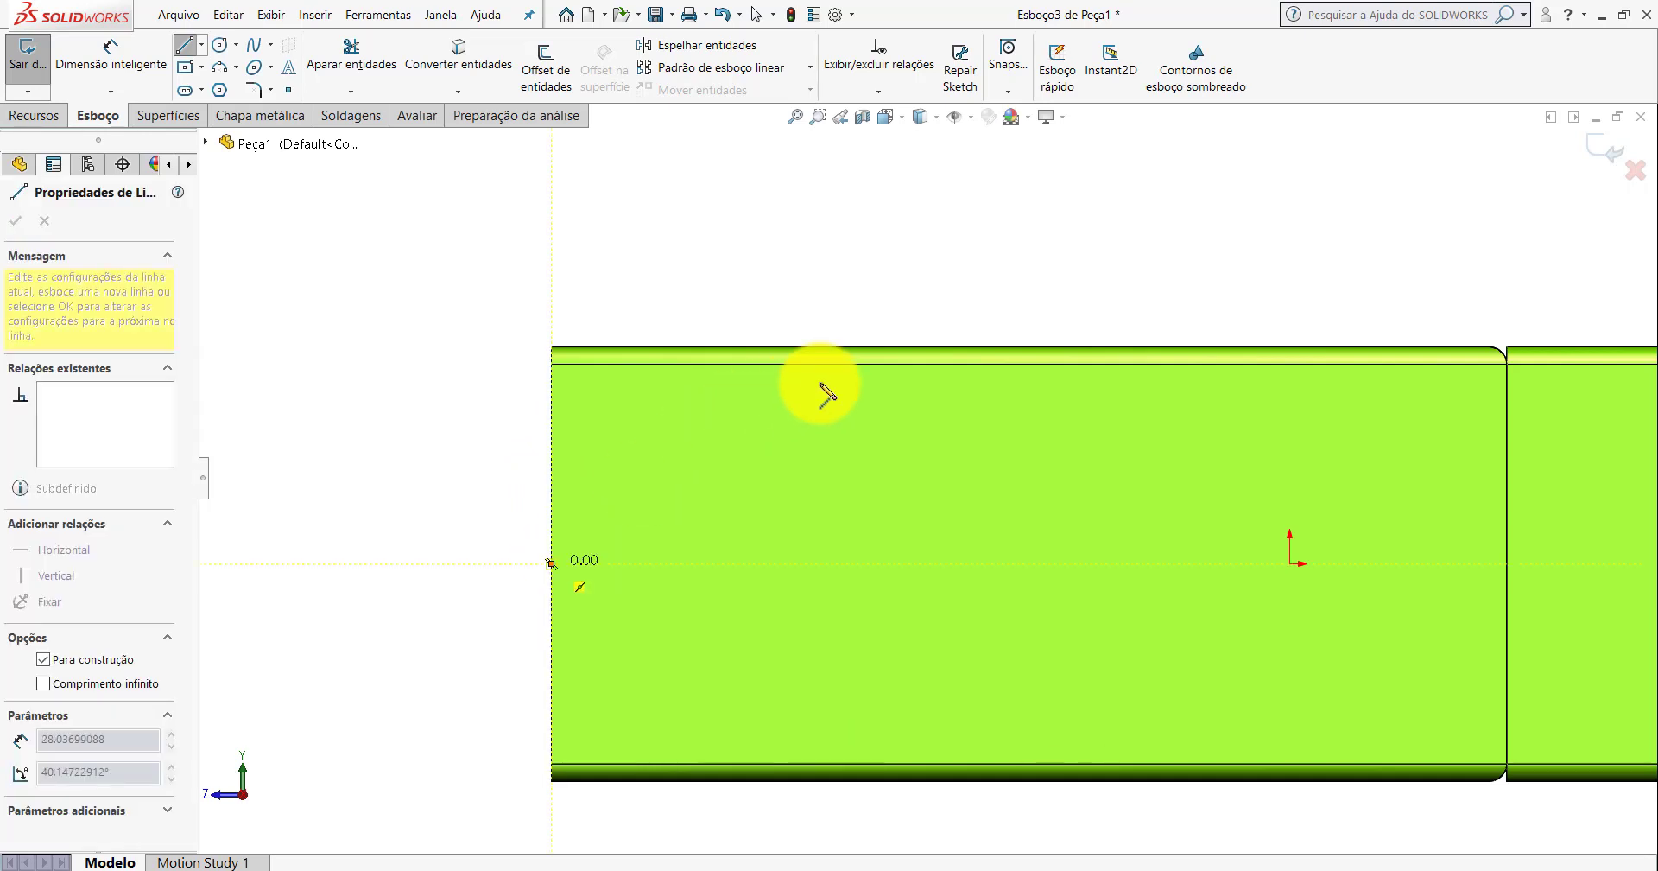
click(898, 563)
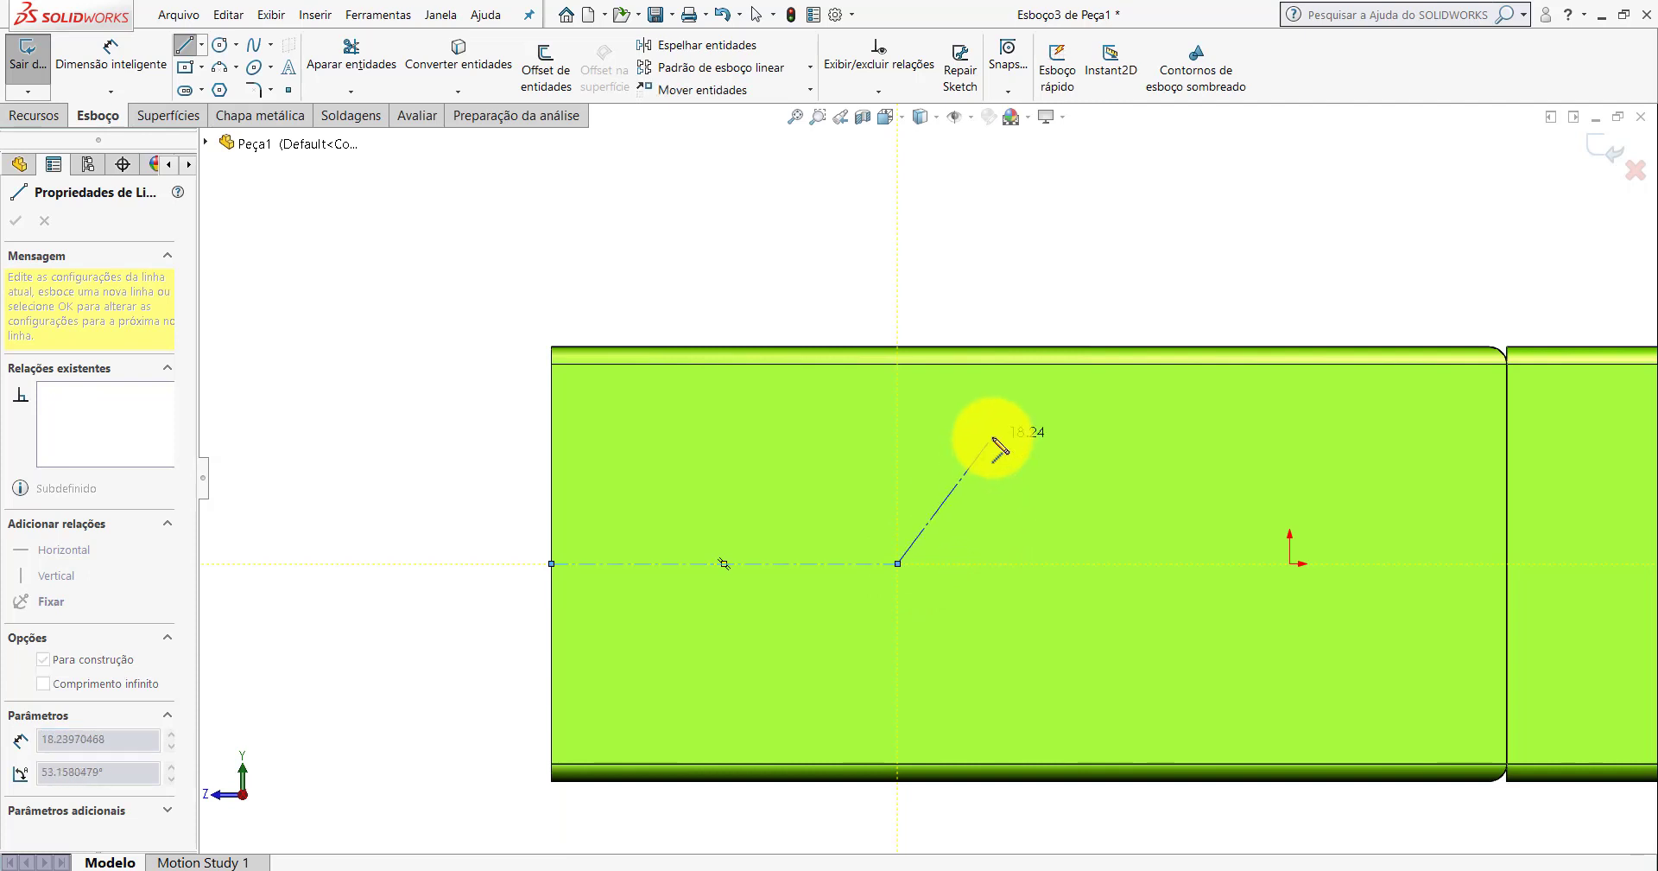
key(Escape)
Dimension the centreline to 30 mm.
click(111, 54)
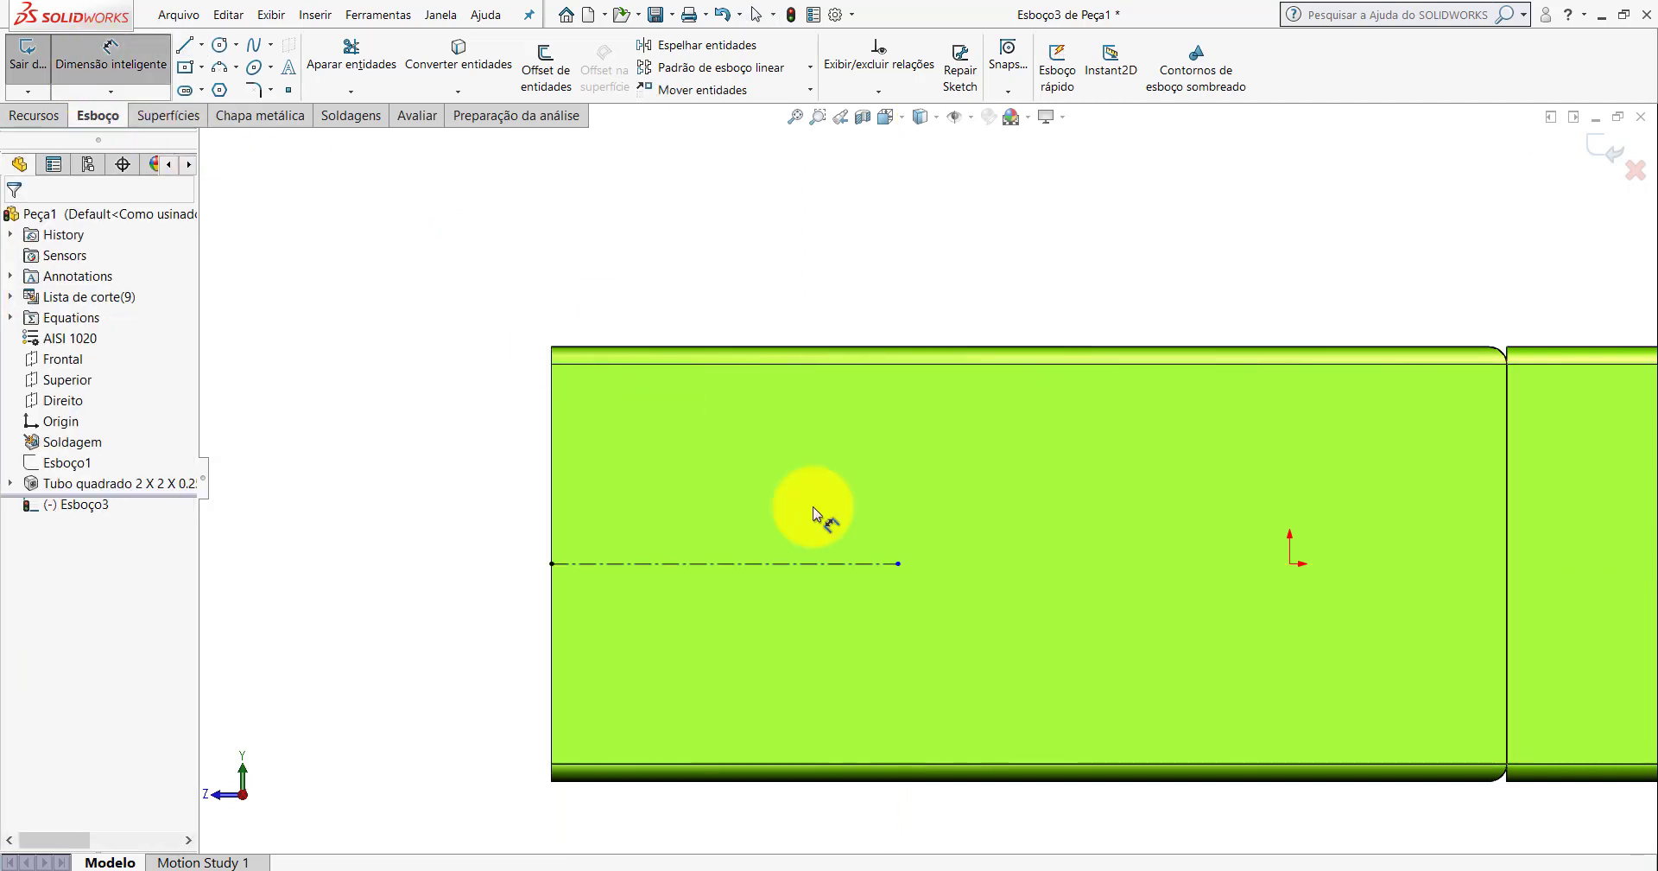
click(821, 564)
scroll(864, 604, up, 3)
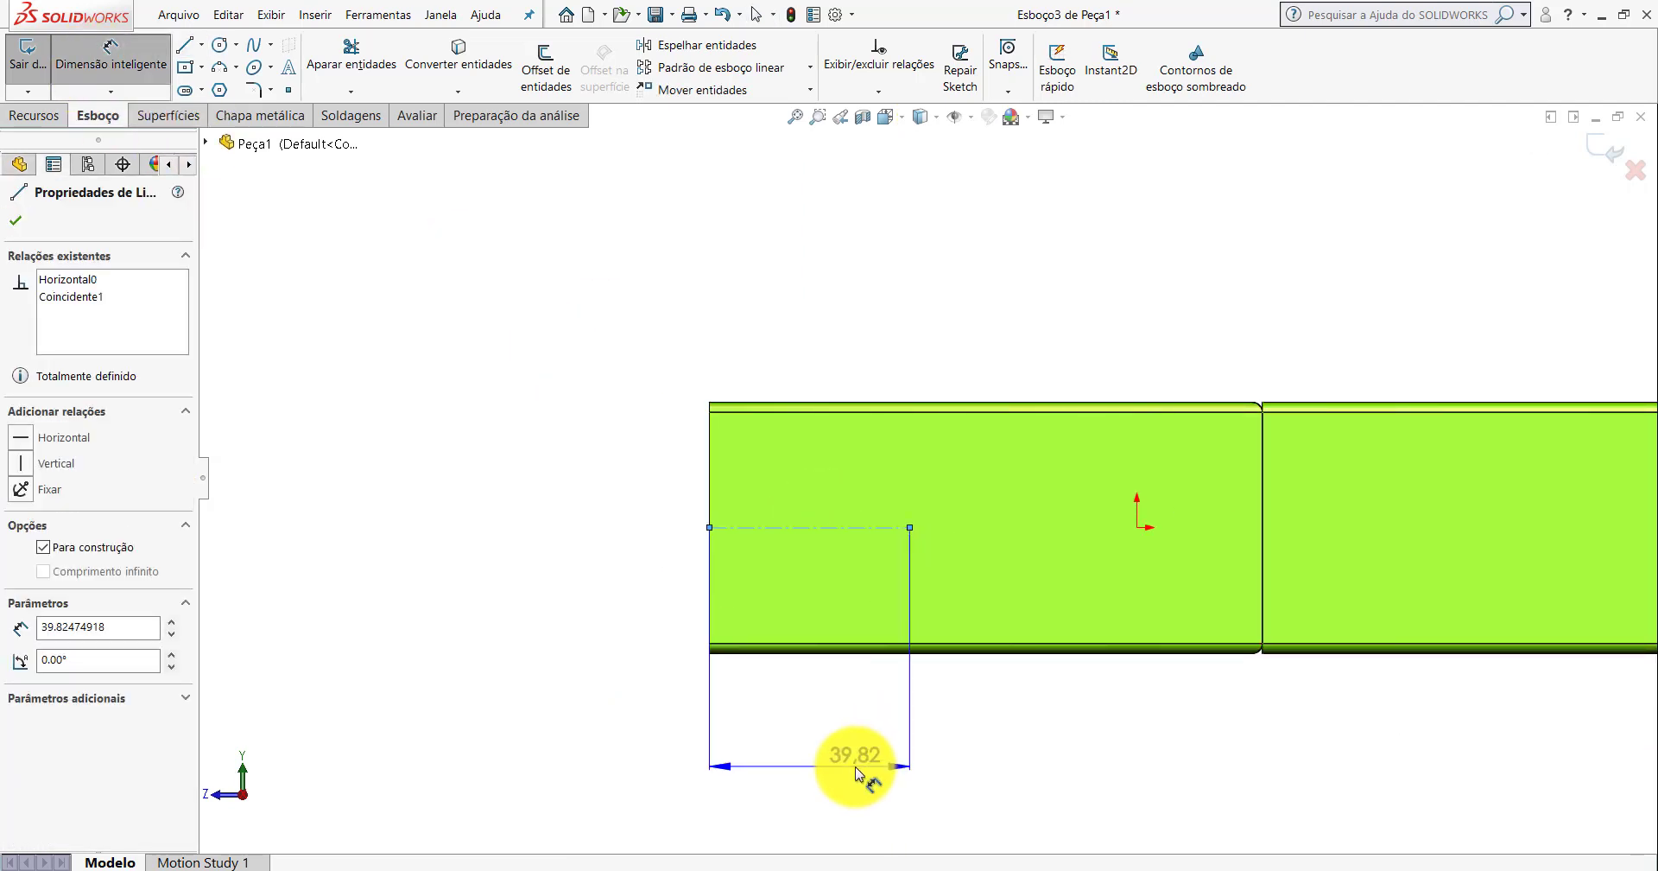
click(855, 765)
text(30)
key(Return)
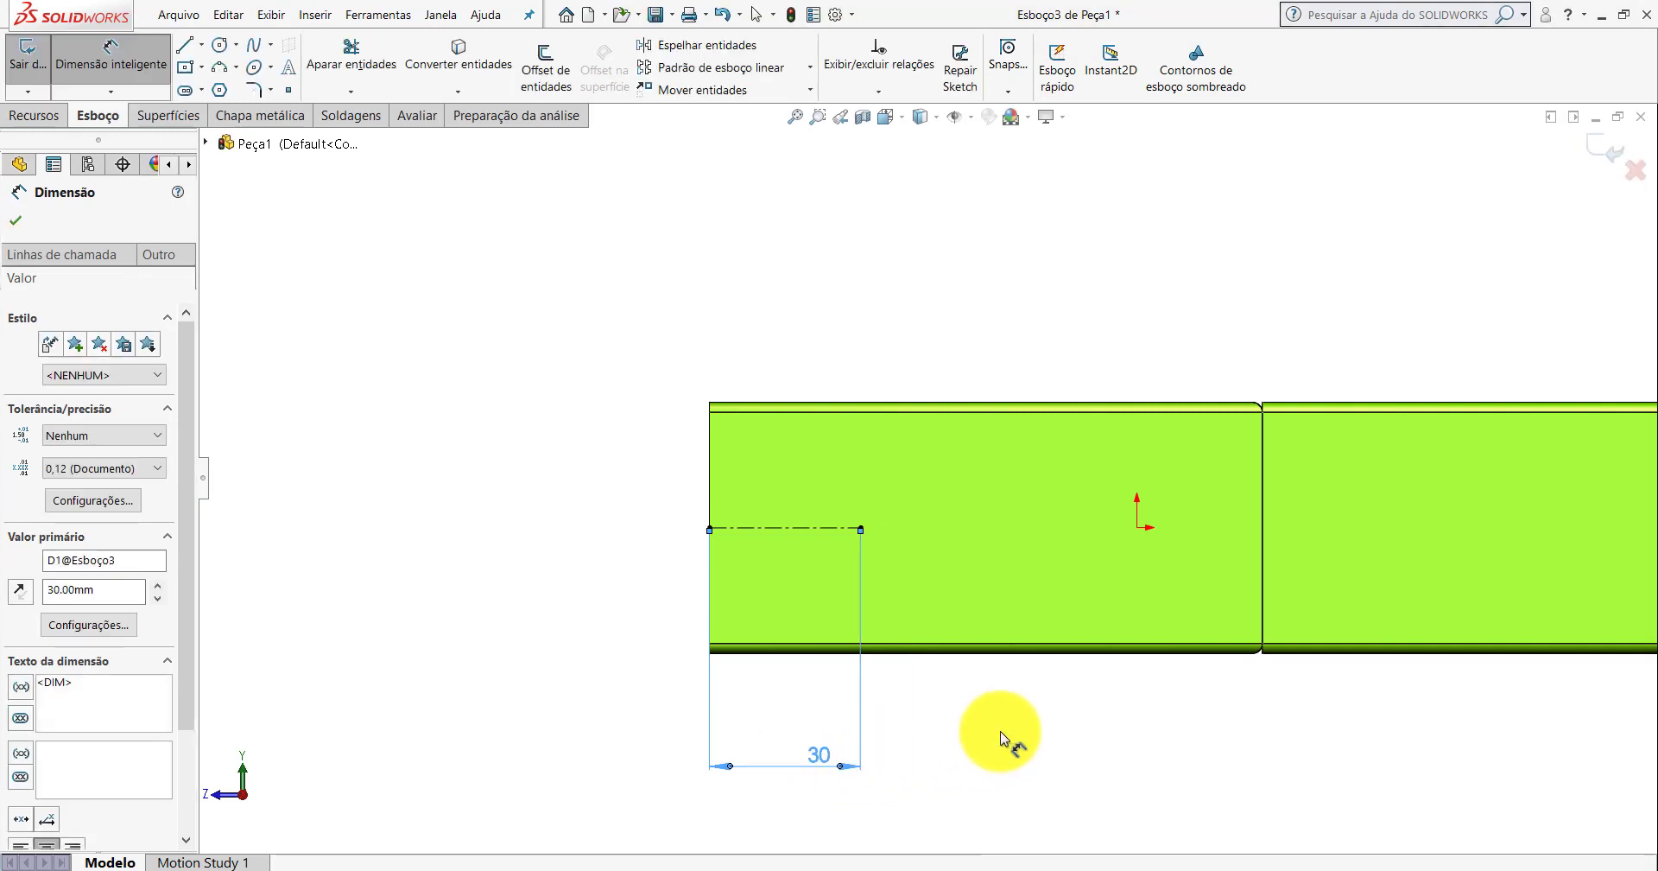
key(Escape)
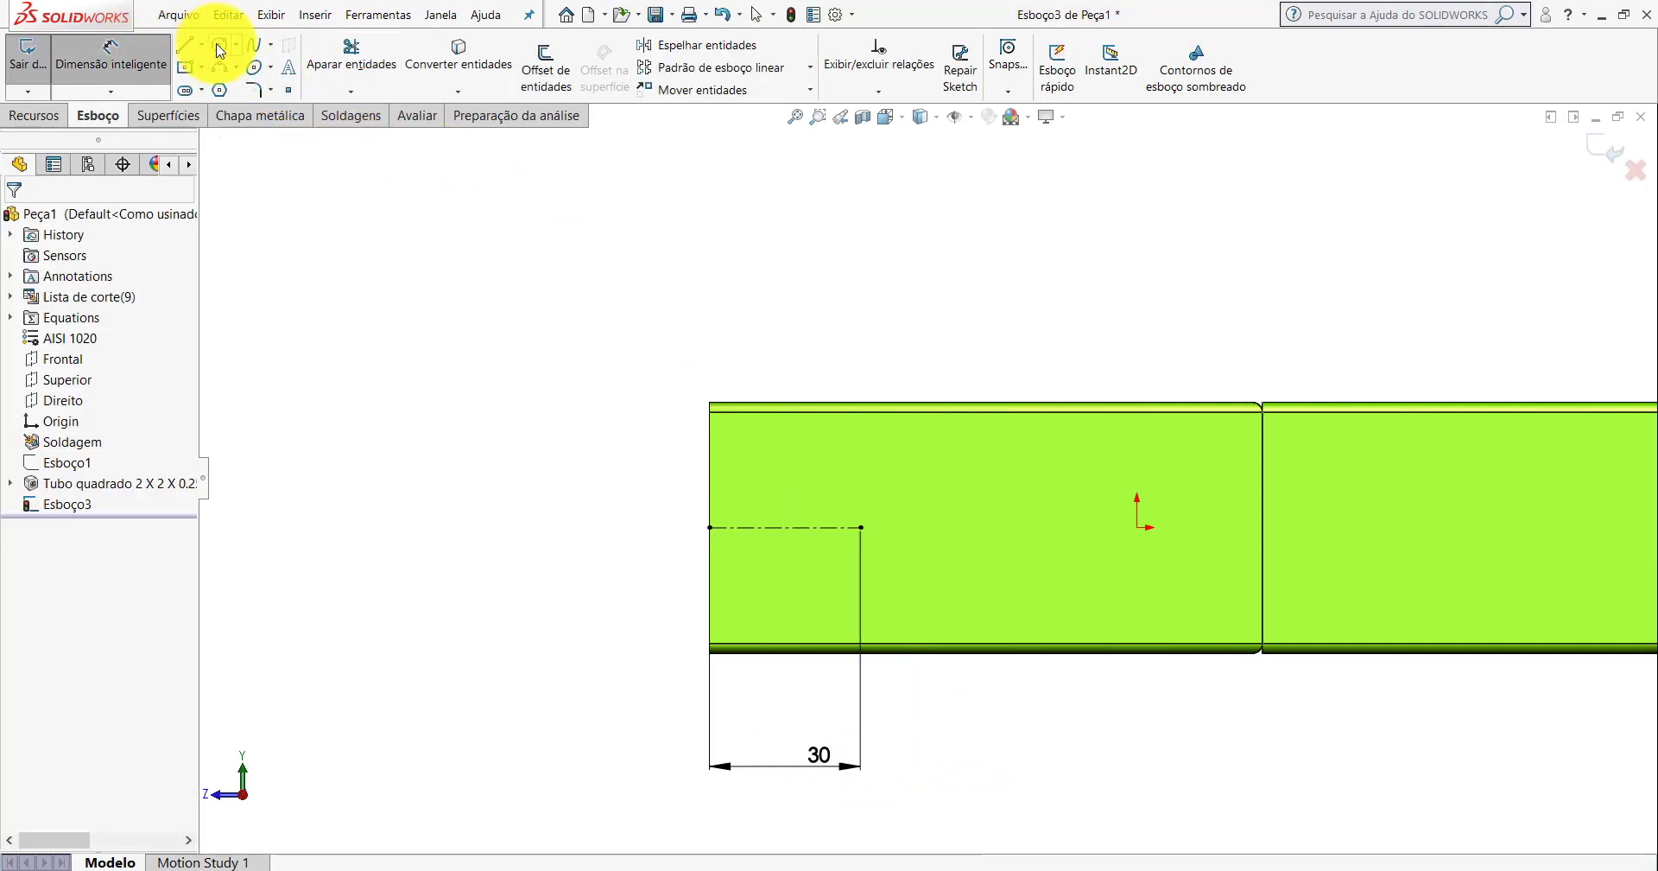
Draw a circle centred on the centreline's end.
click(220, 45)
scroll(859, 521, down, 4)
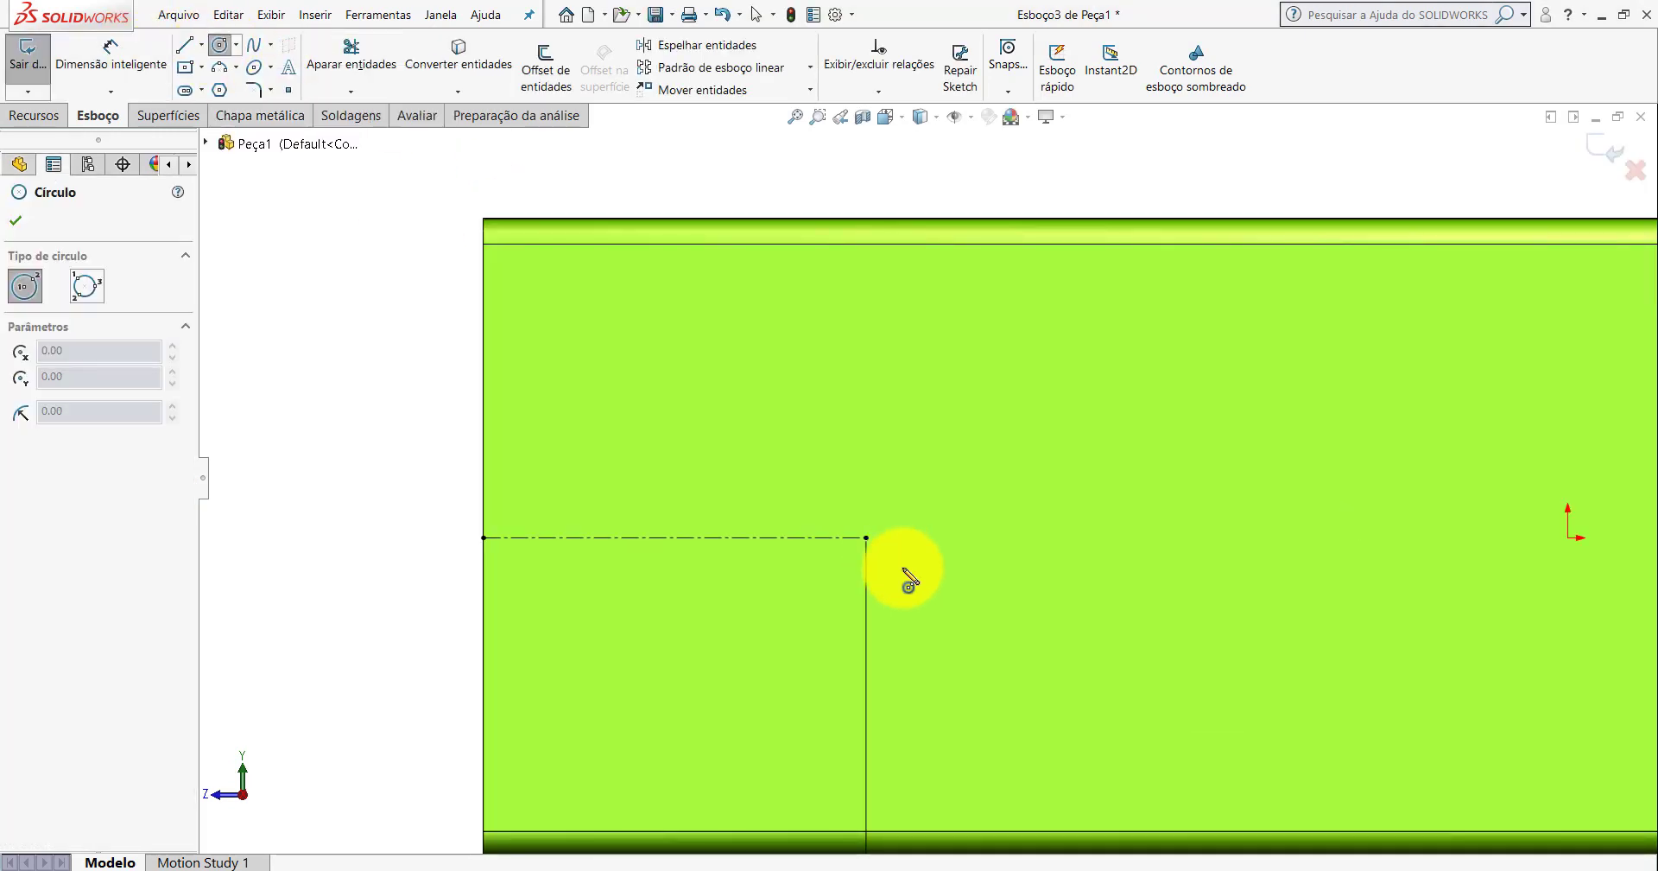
click(867, 537)
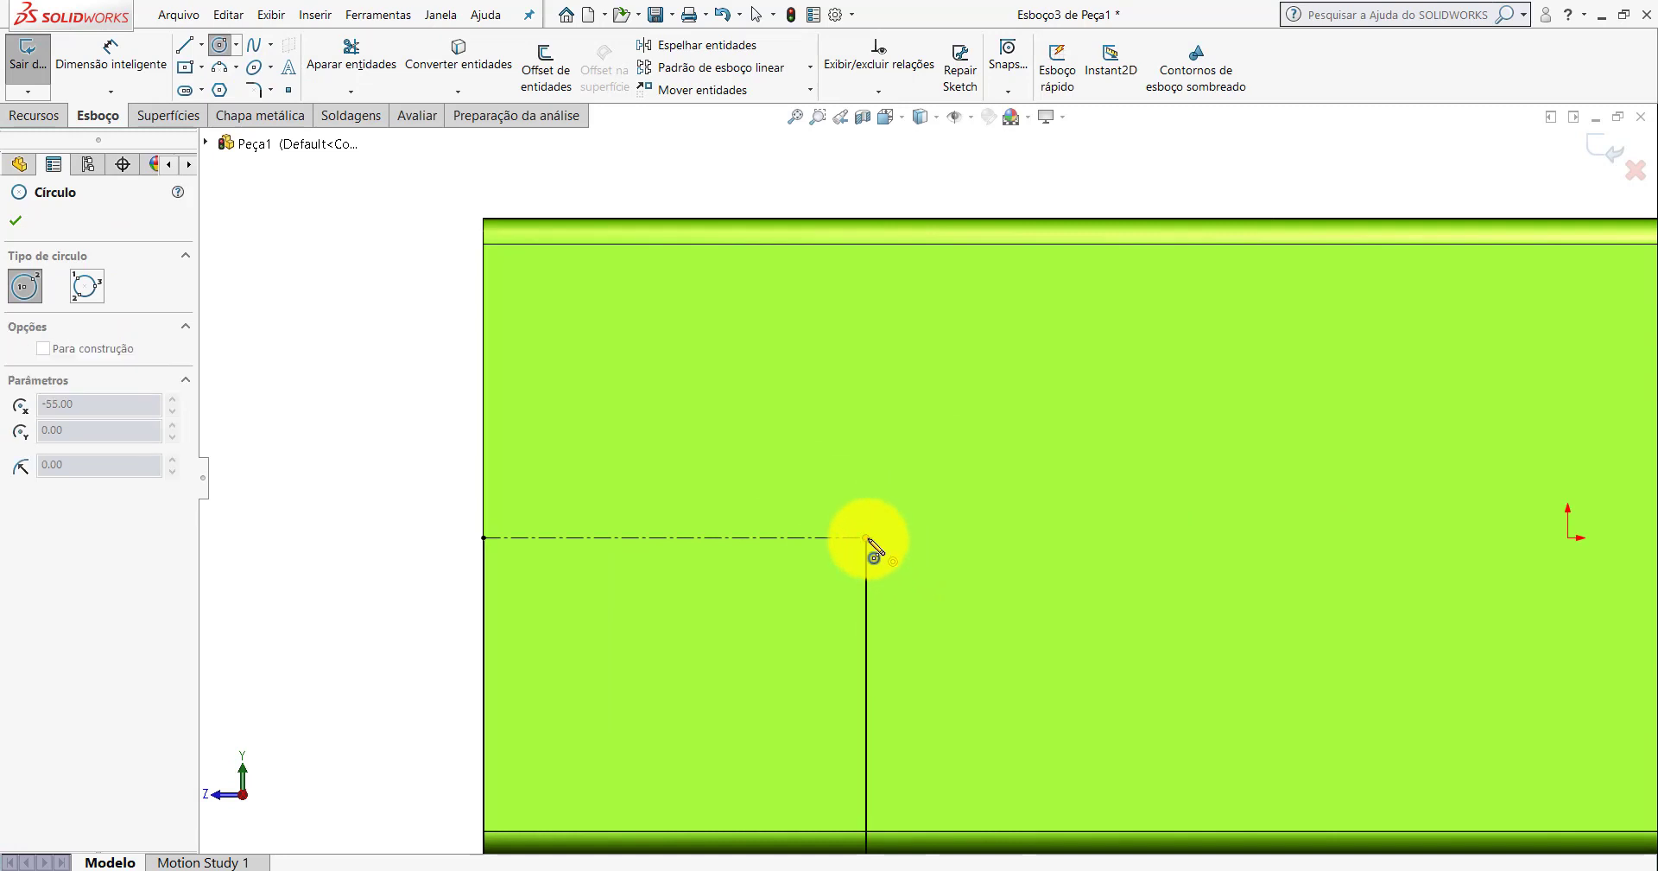
click(974, 415)
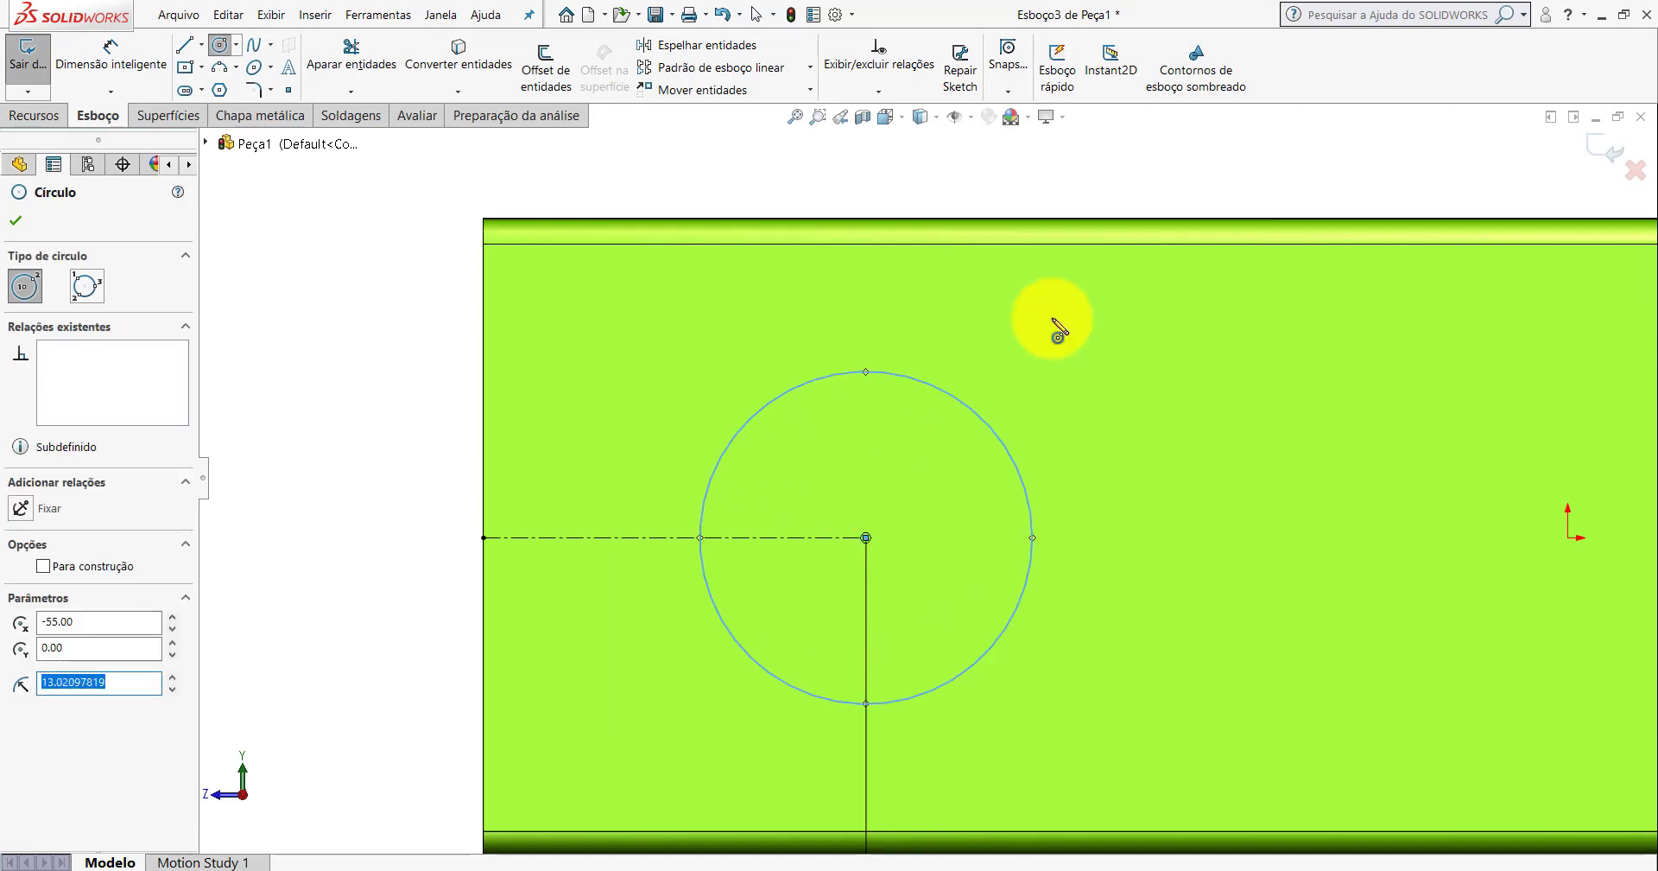
key(Escape)
scroll(999, 396, up, 2)
scroll(998, 396, up, 3)
Dimension the circle to a 21 mm diameter.
click(110, 52)
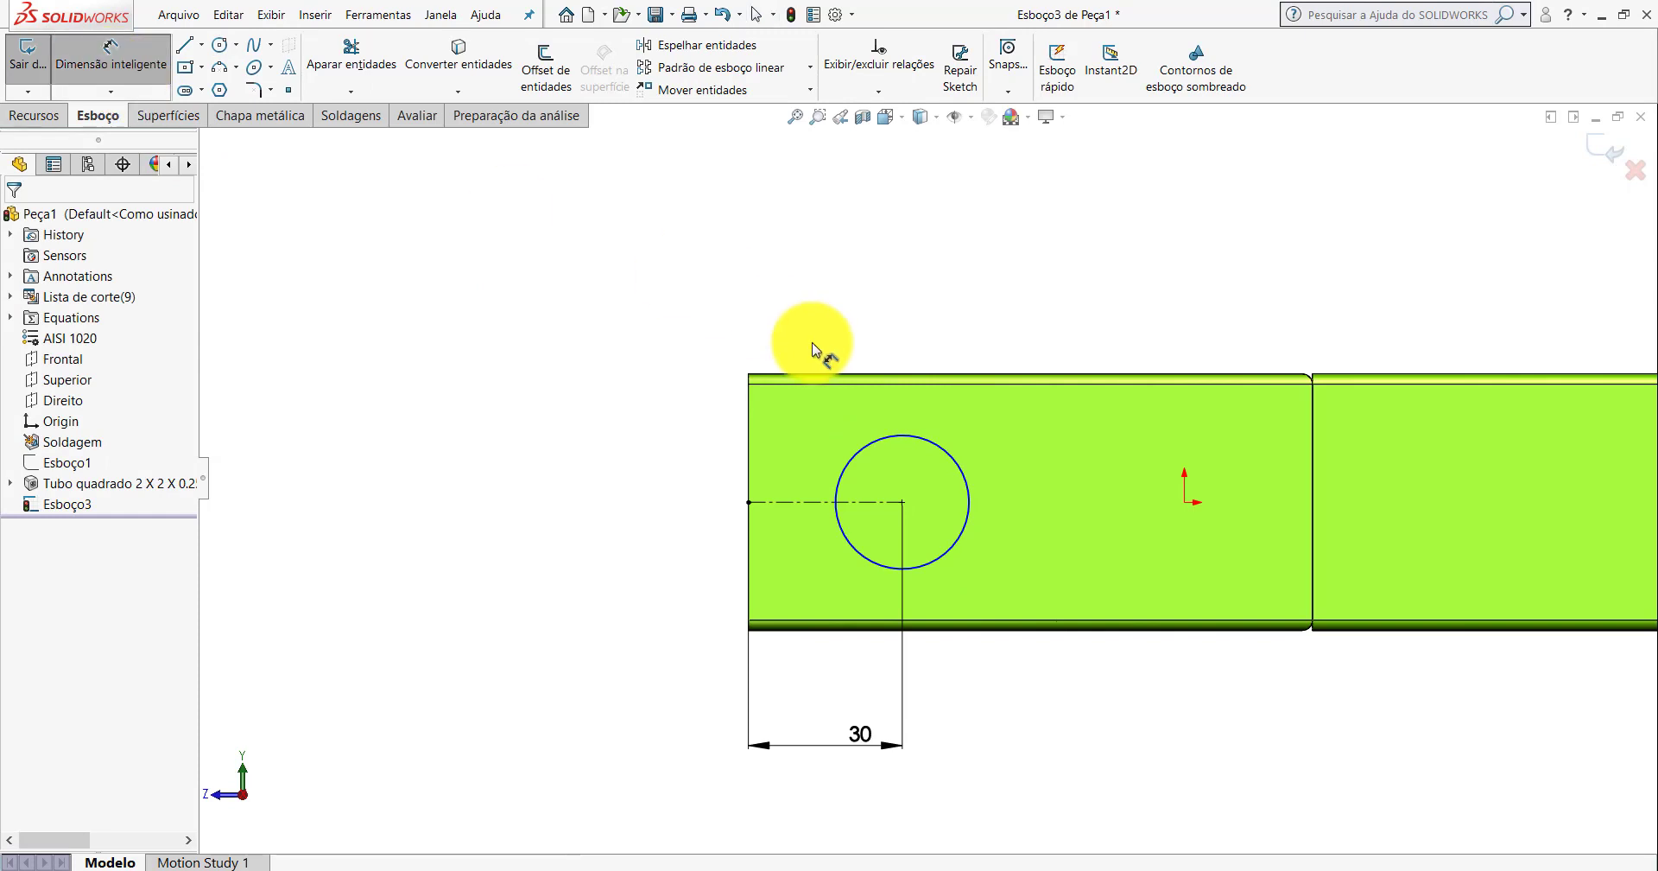
click(892, 437)
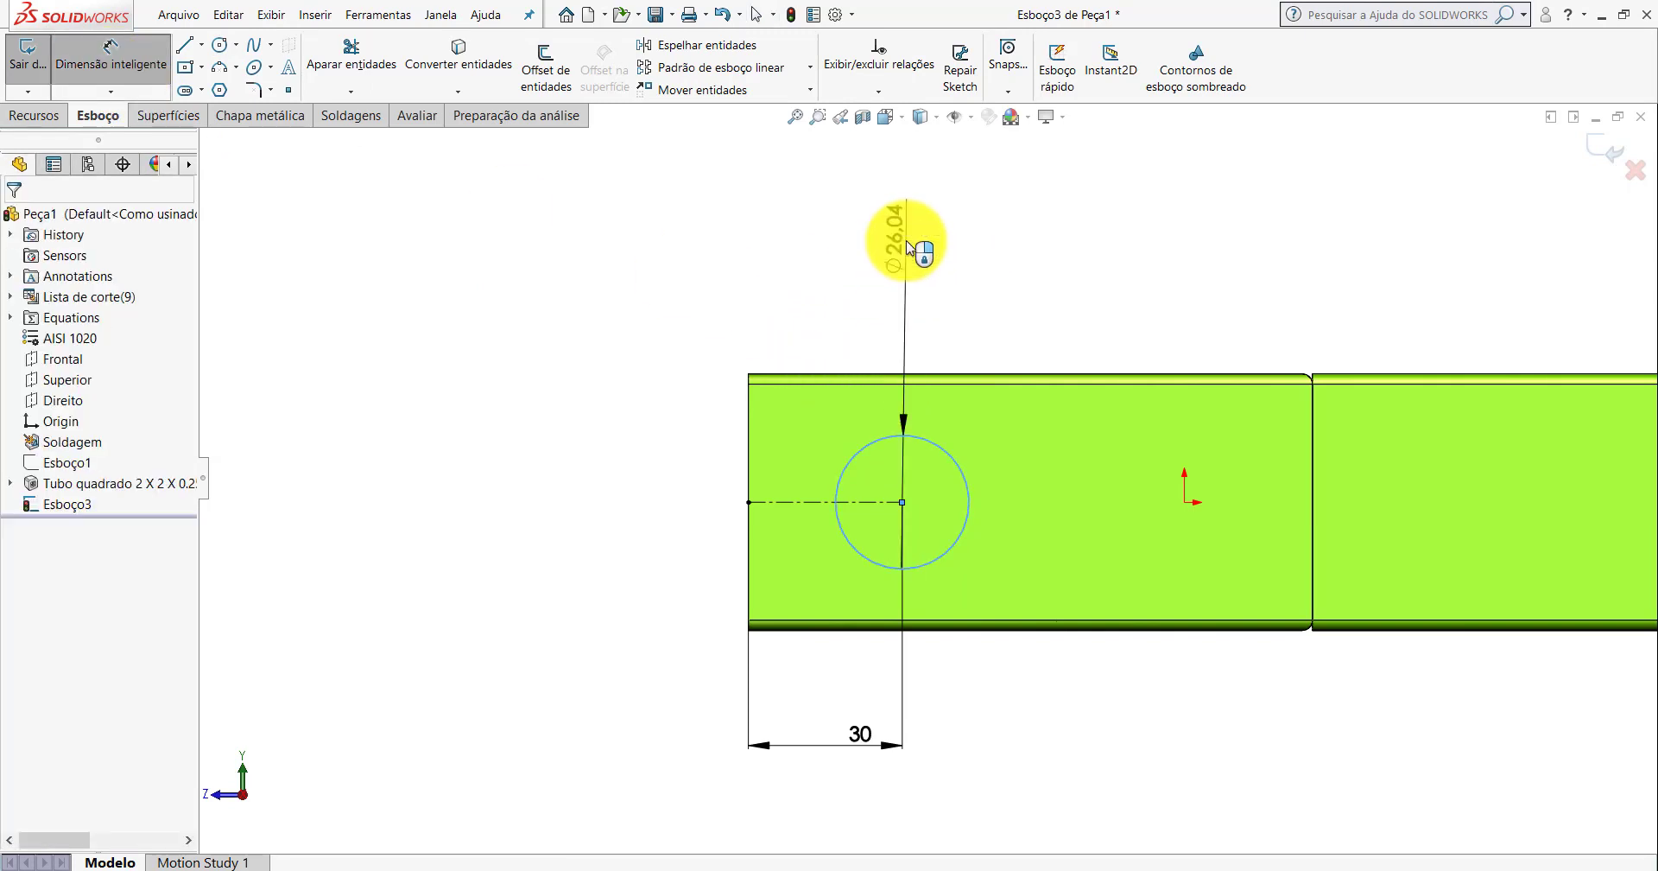
click(907, 241)
text(21)
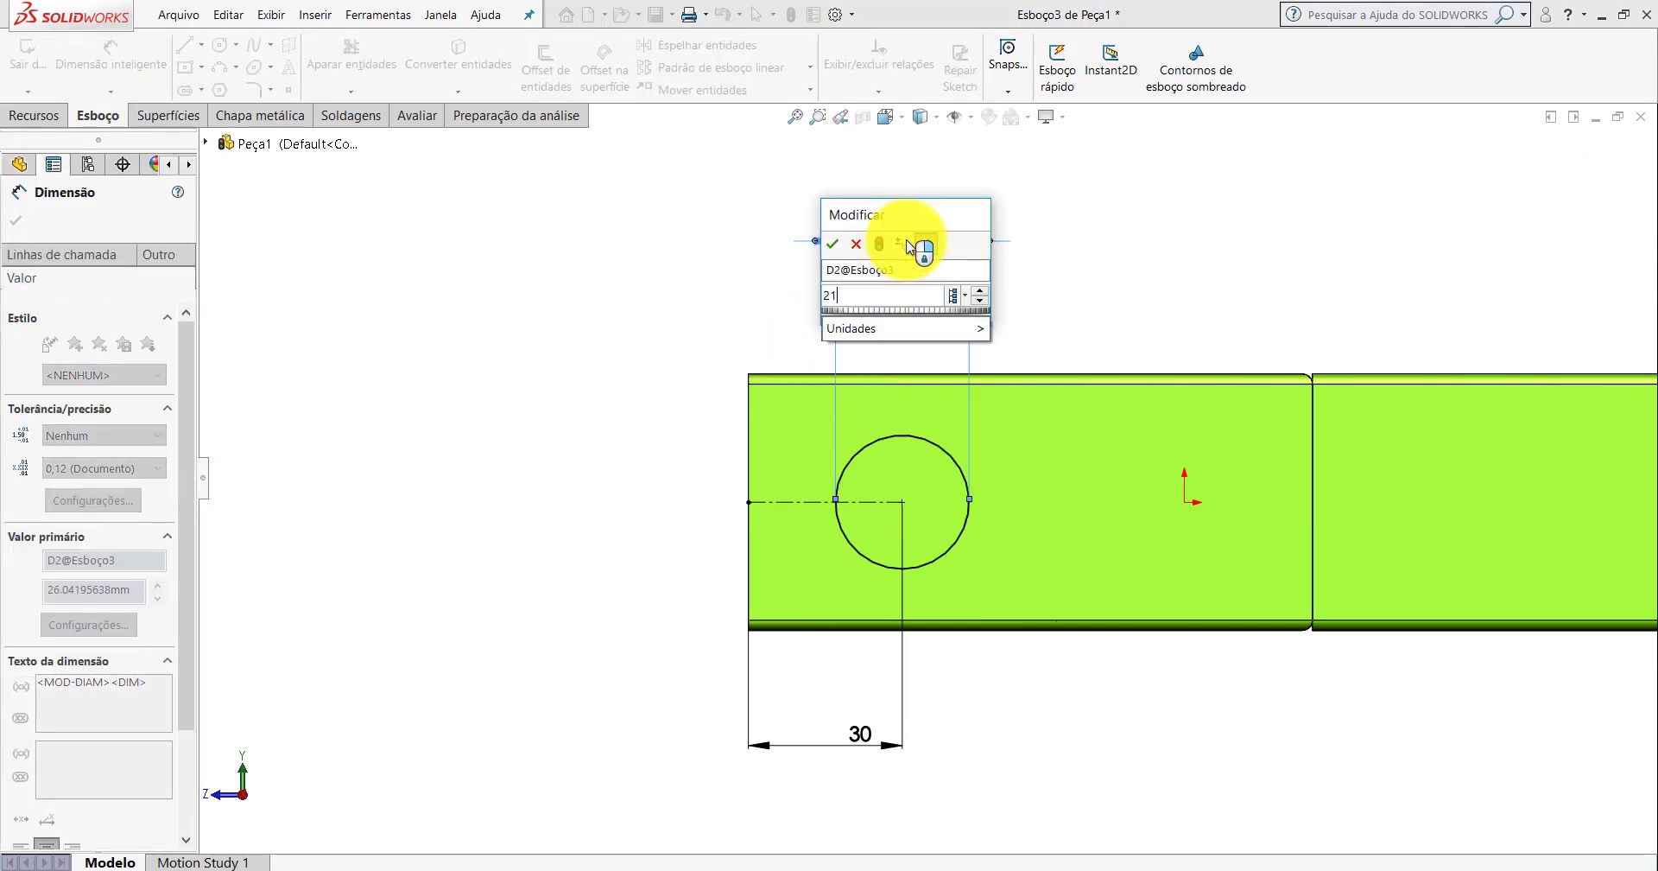
key(Return)
click(1084, 242)
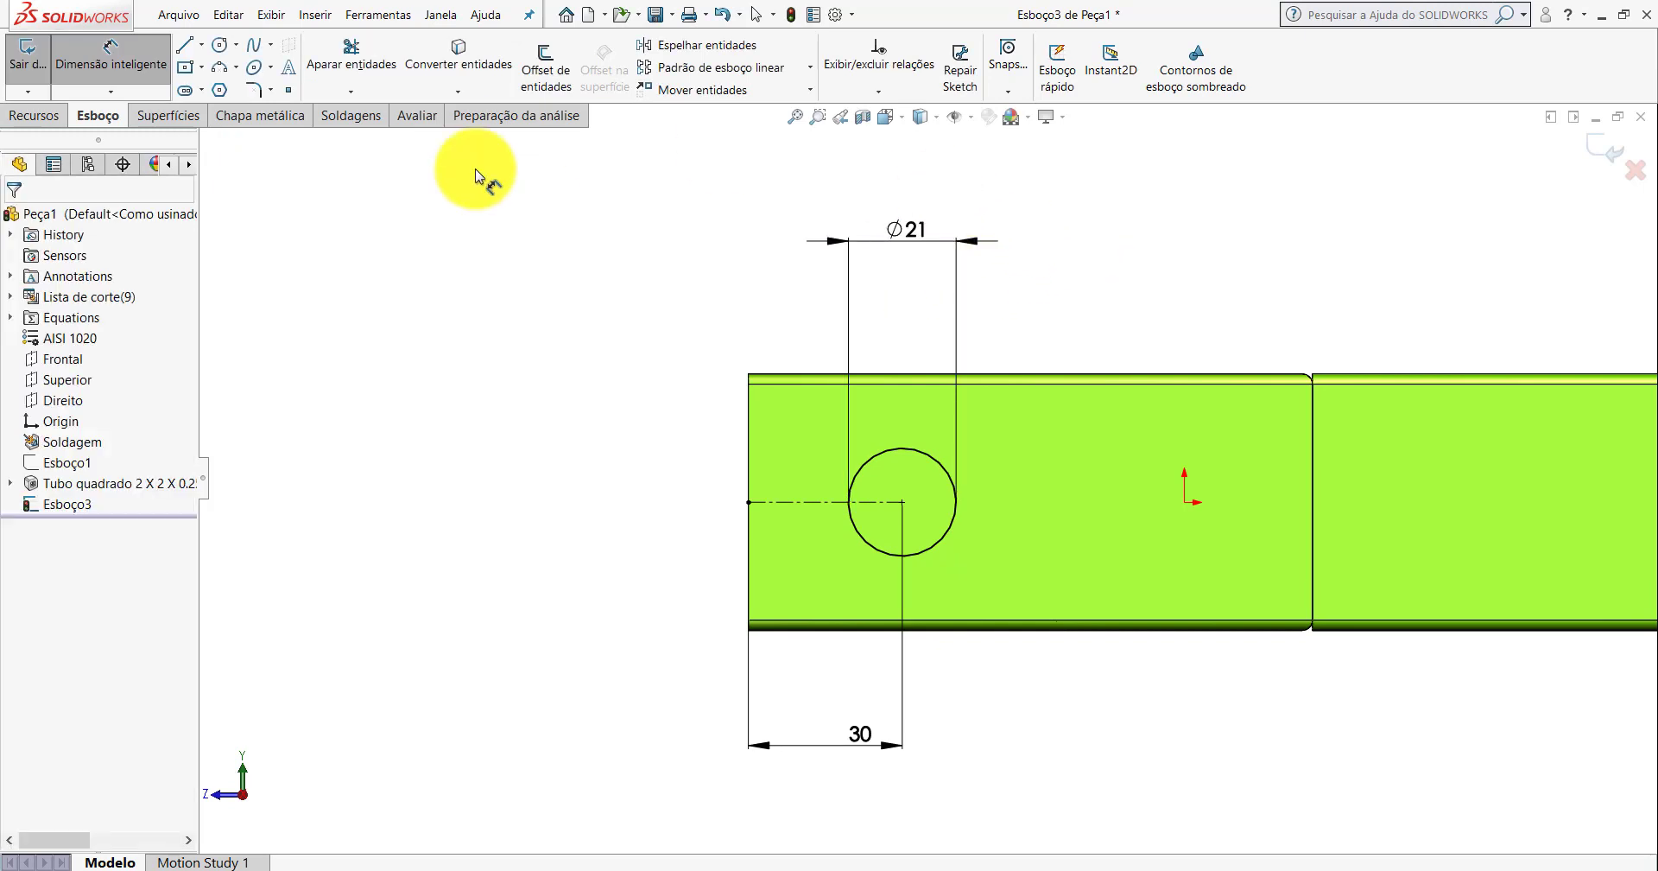
Cut the circle through all the tubes with a Passante Corte-extrusão.
key(ctrl+7)
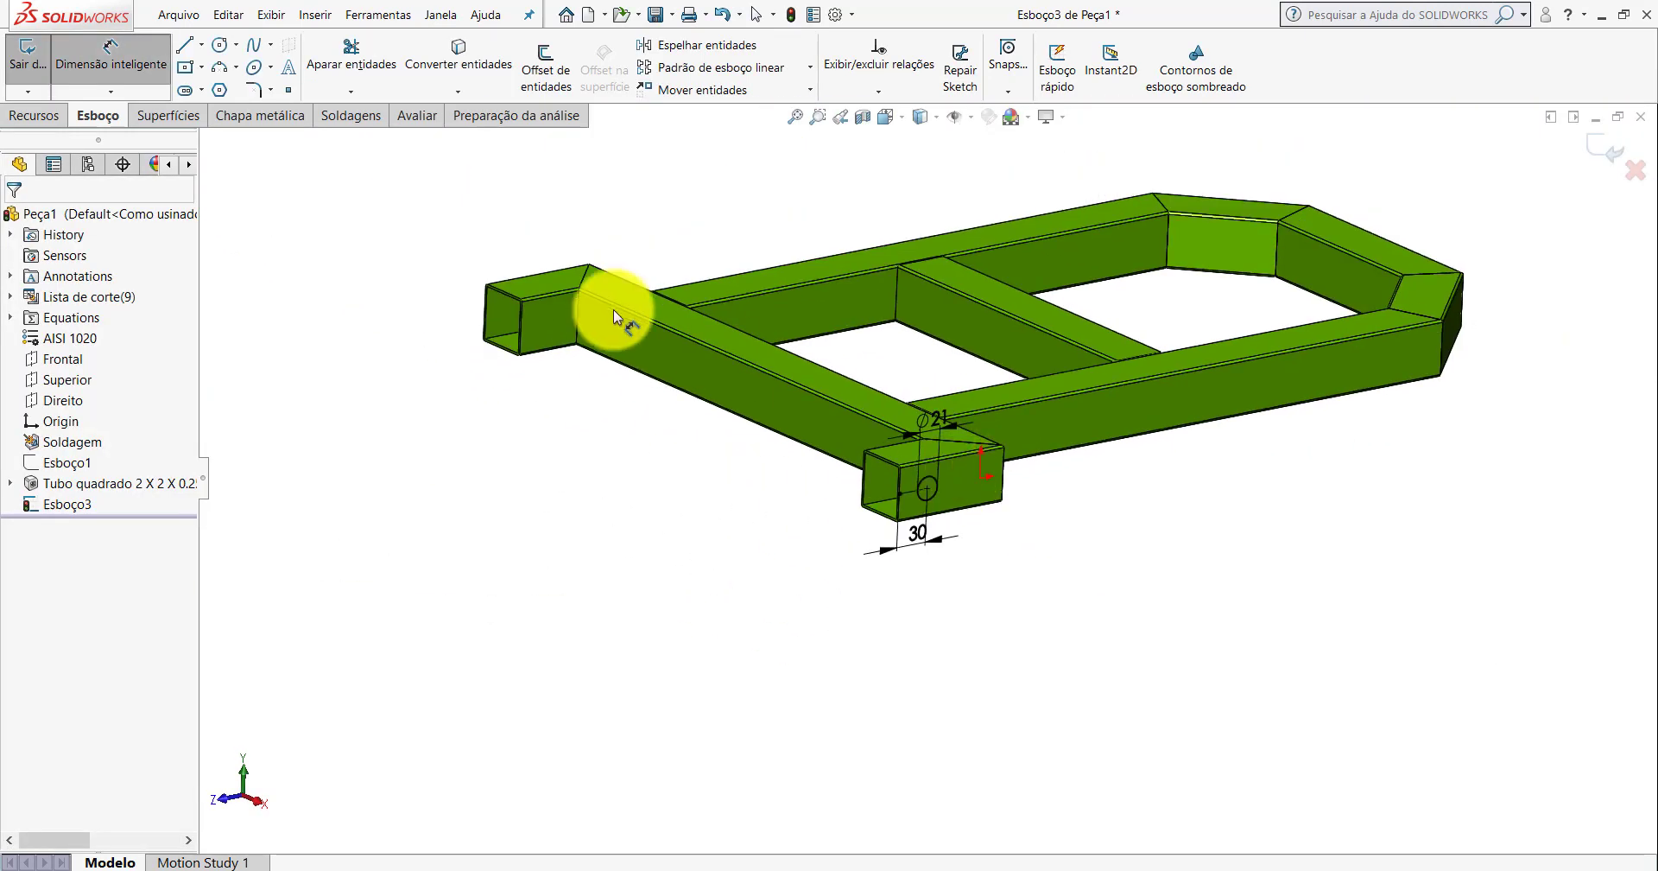
click(32, 116)
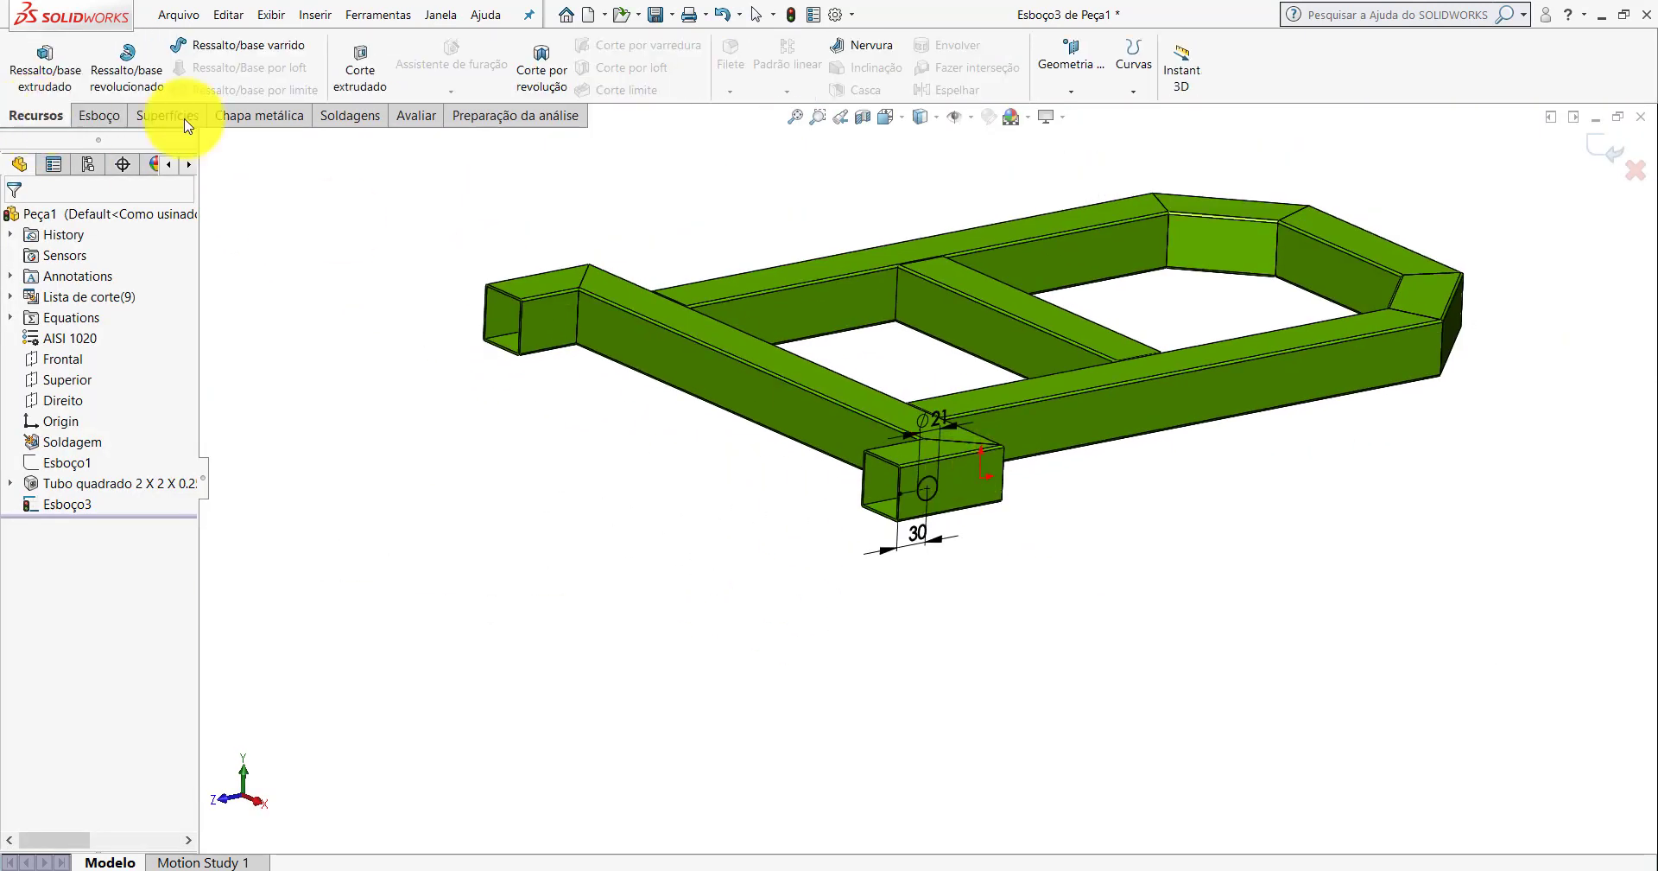
click(361, 67)
click(86, 341)
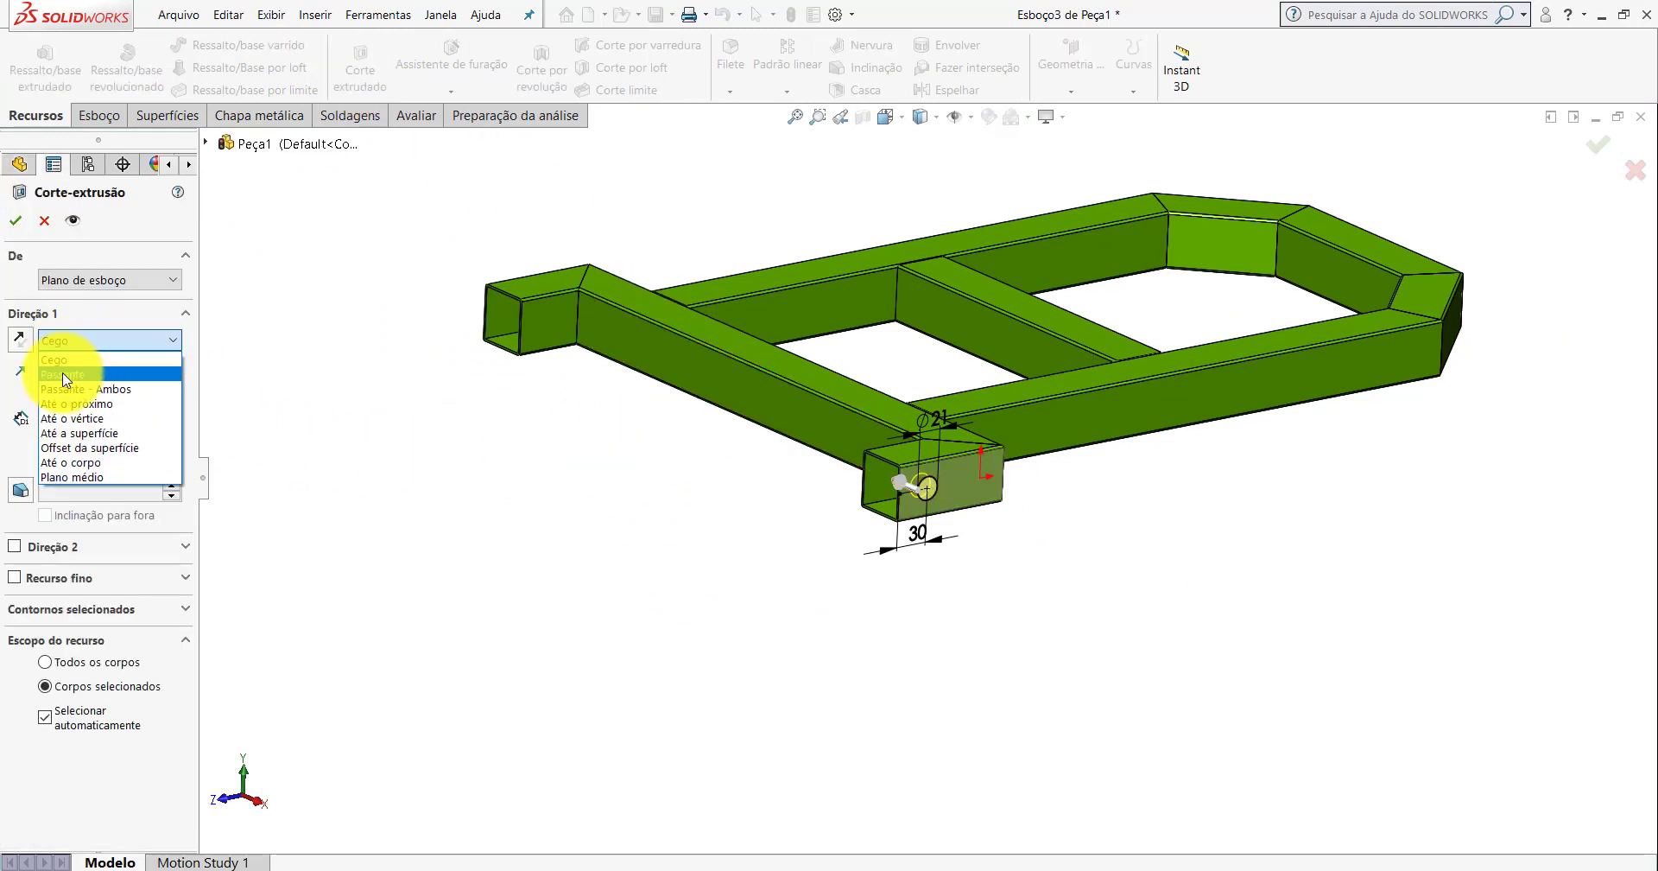
click(63, 378)
click(15, 220)
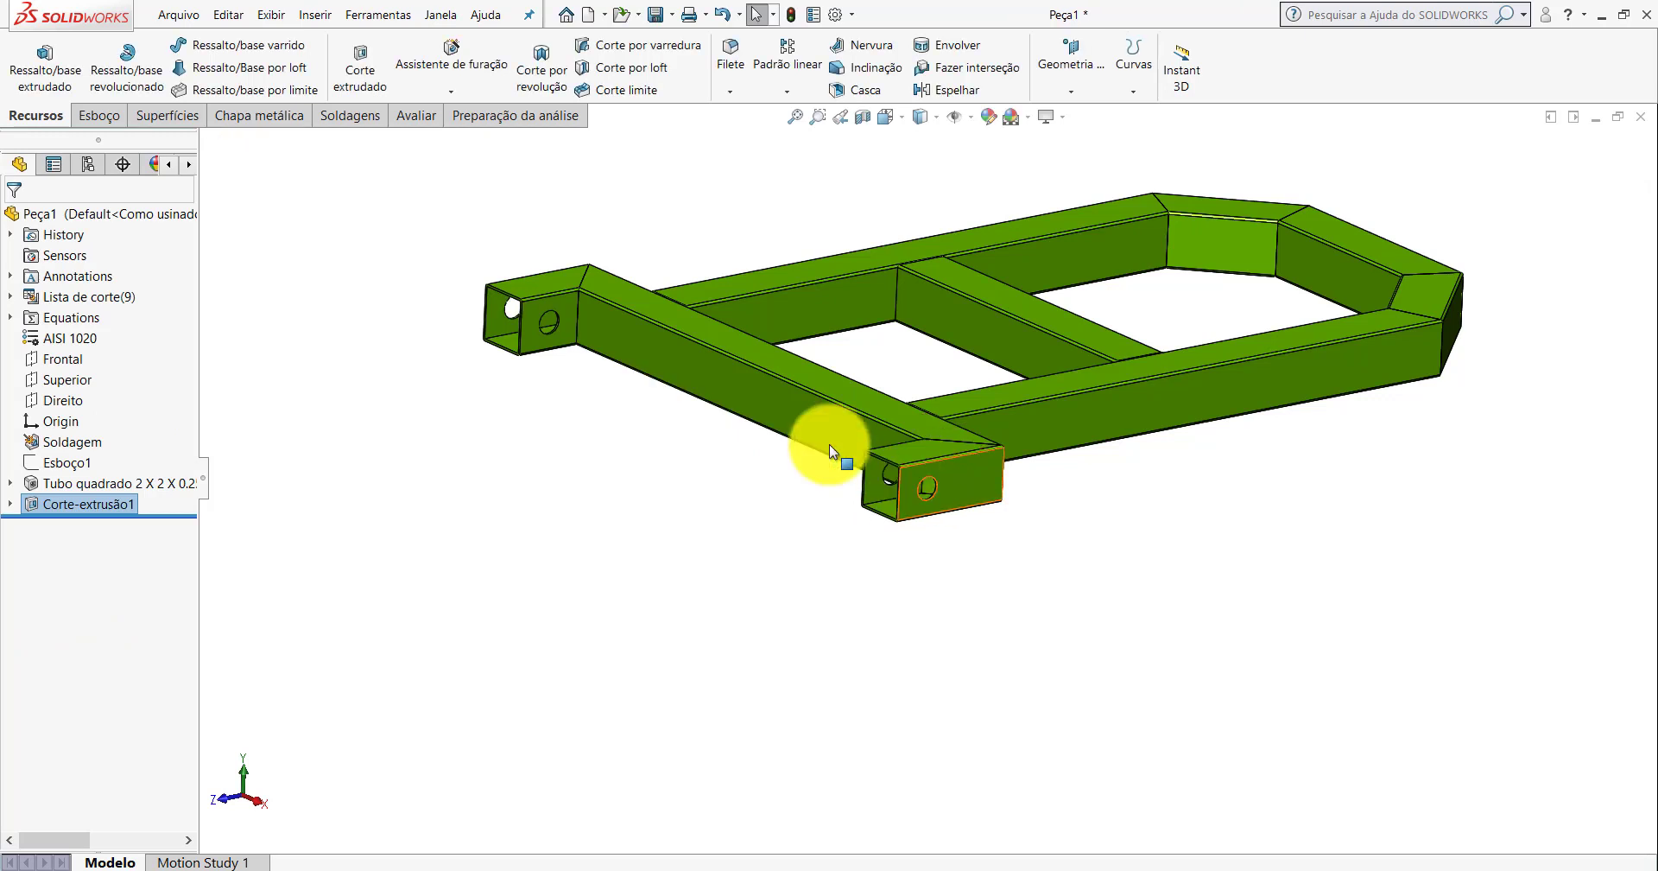
Show the frame isometric and bring up PP-TG(004)1700_2.
click(887, 118)
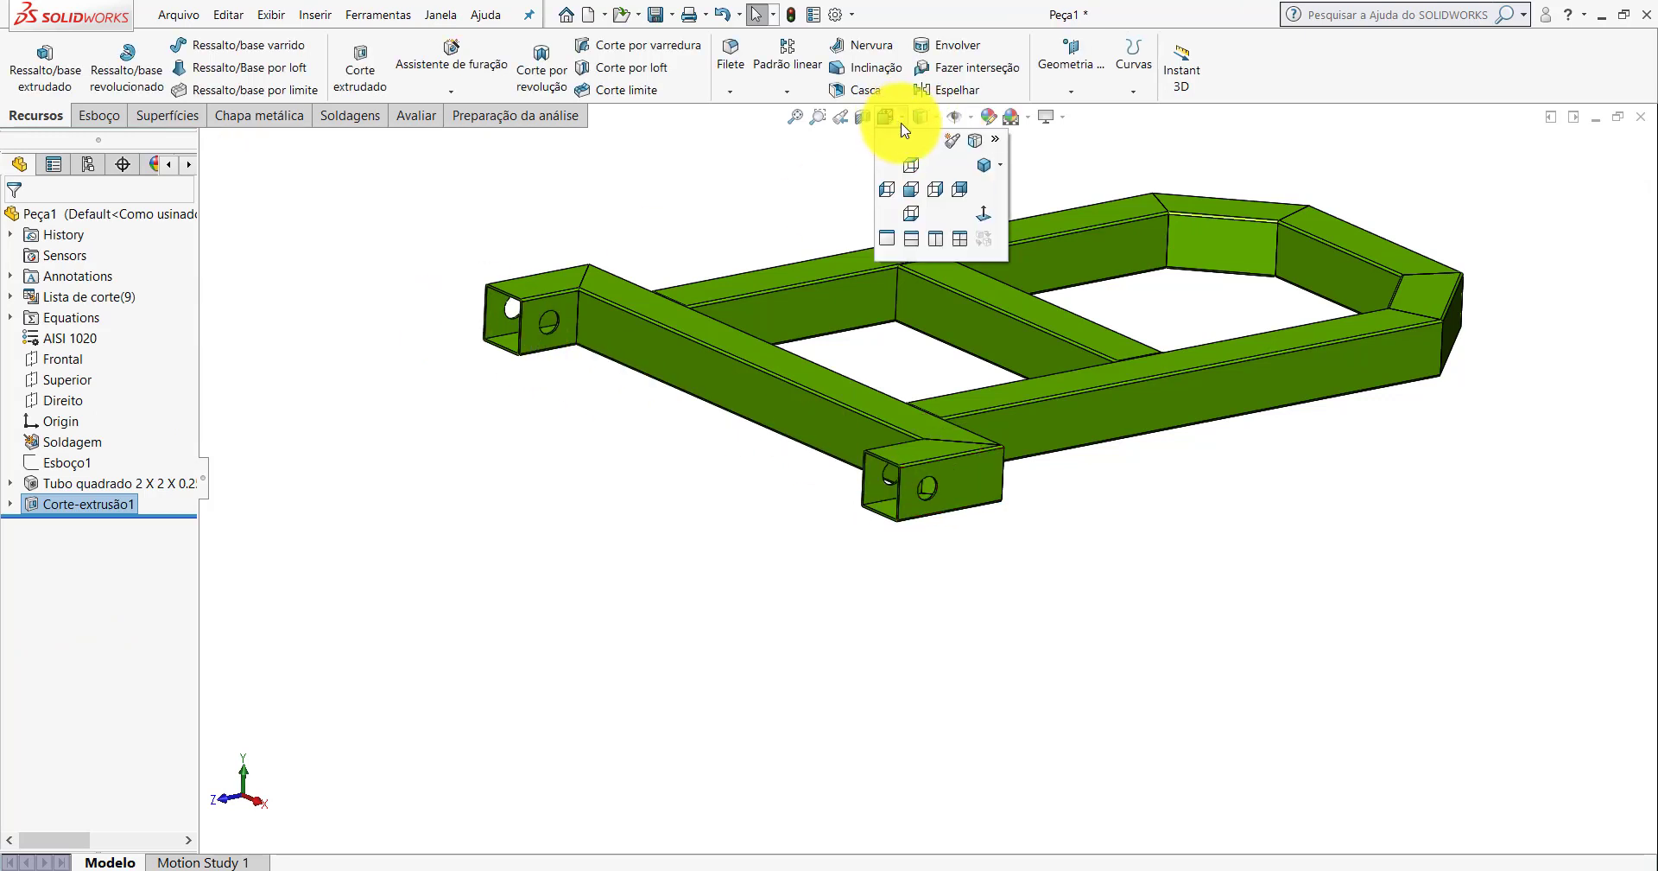
click(984, 166)
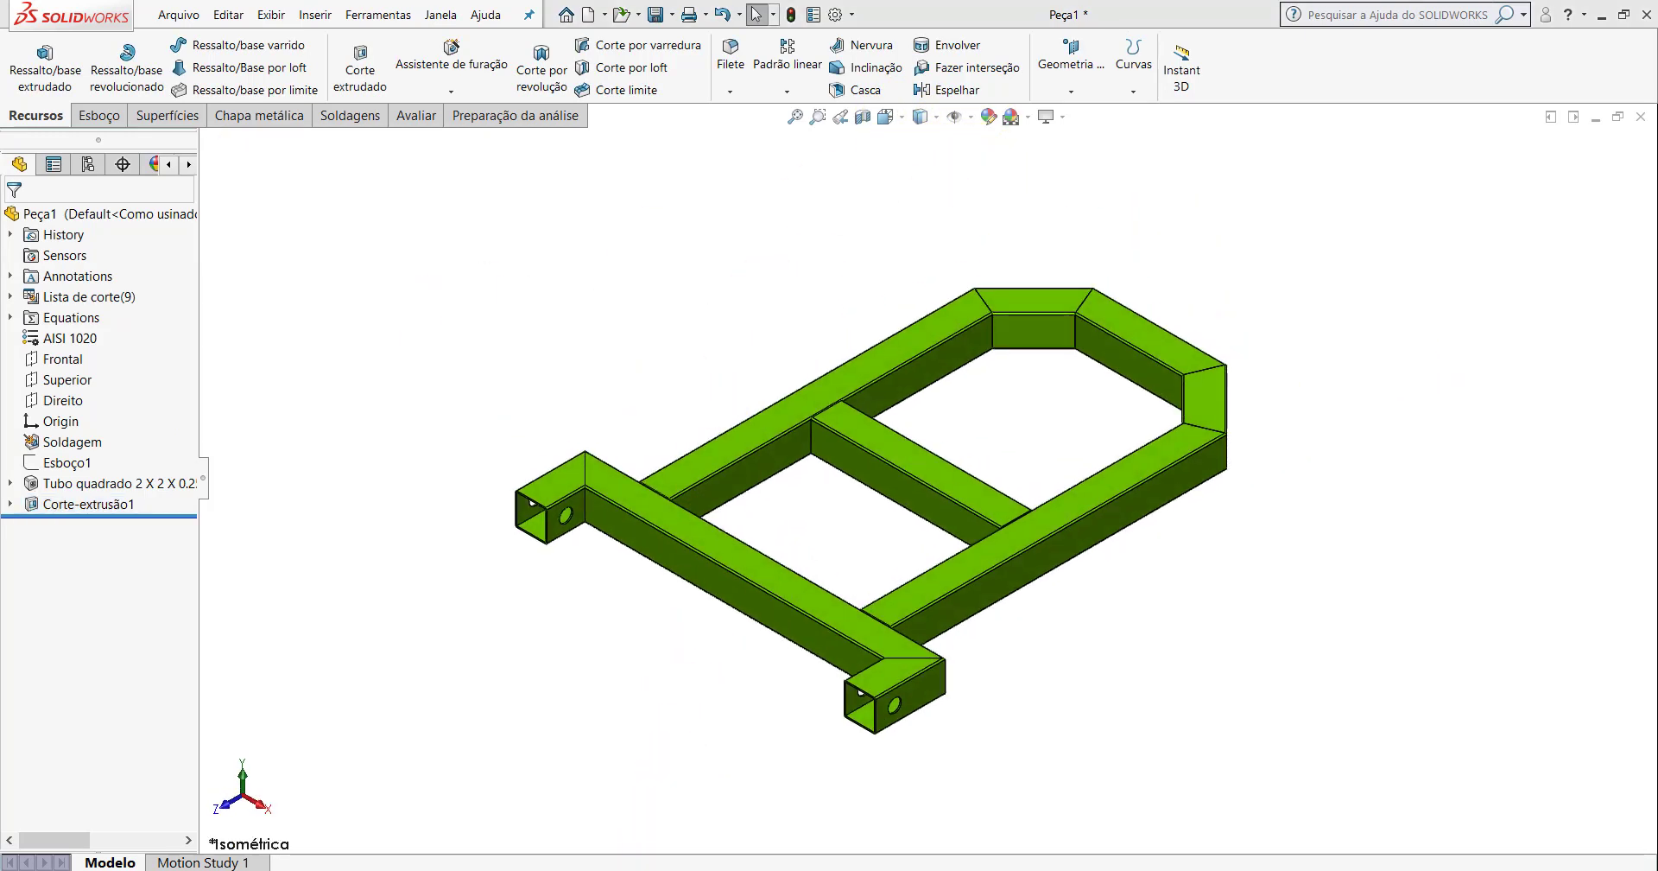
click(614, 812)
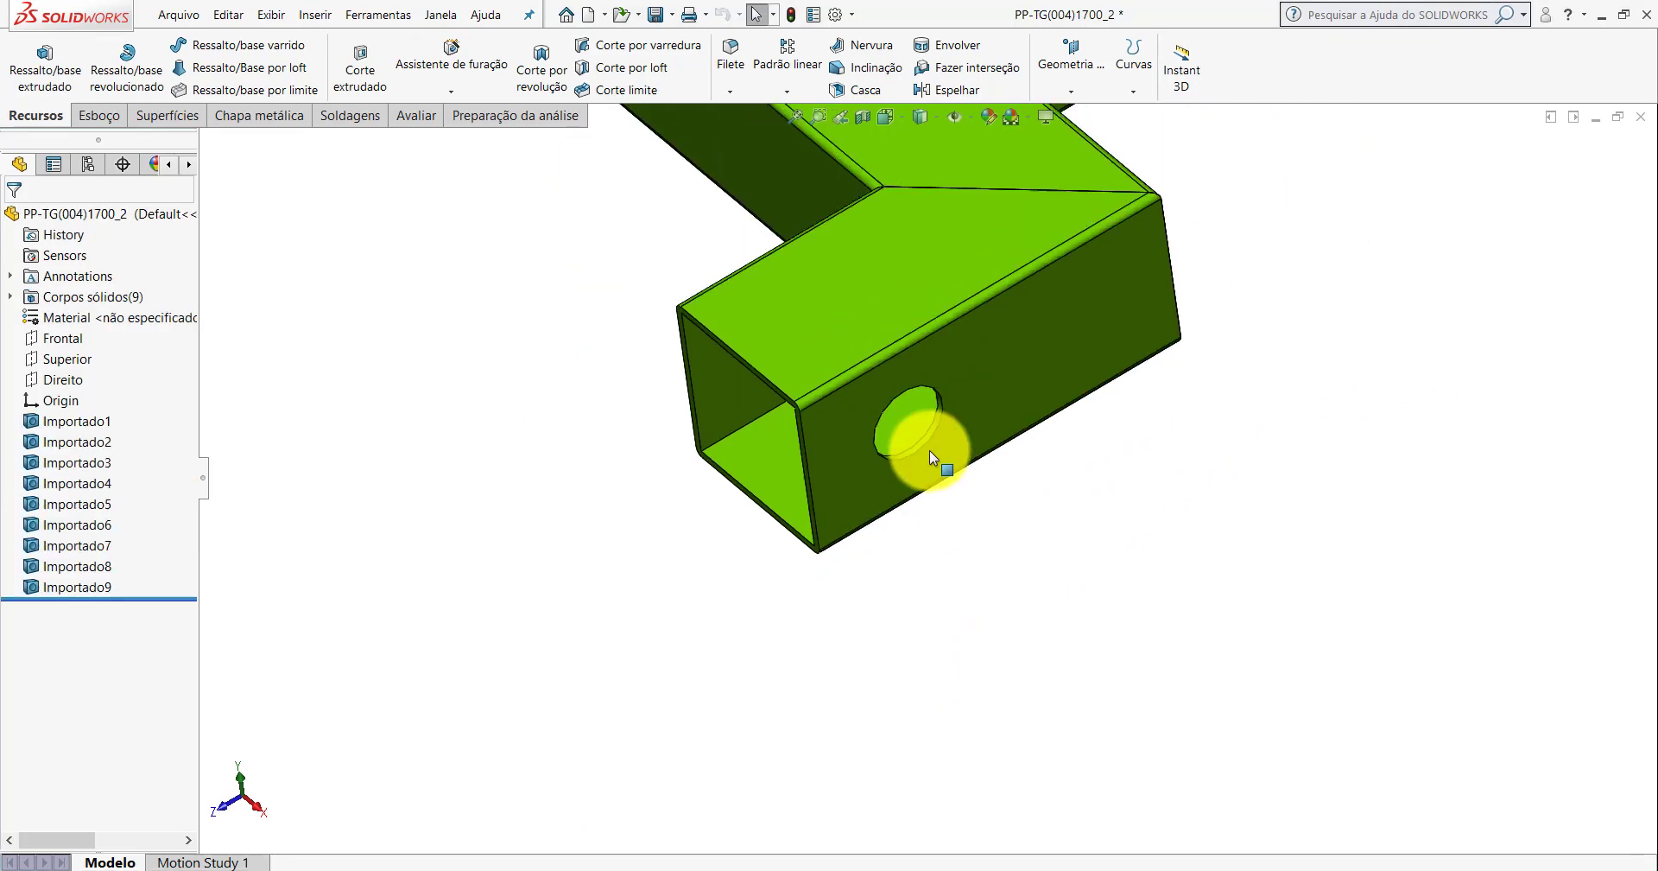
scroll(930, 450, up, 3)
scroll(905, 428, up, 3)
scroll(791, 237, down, 2)
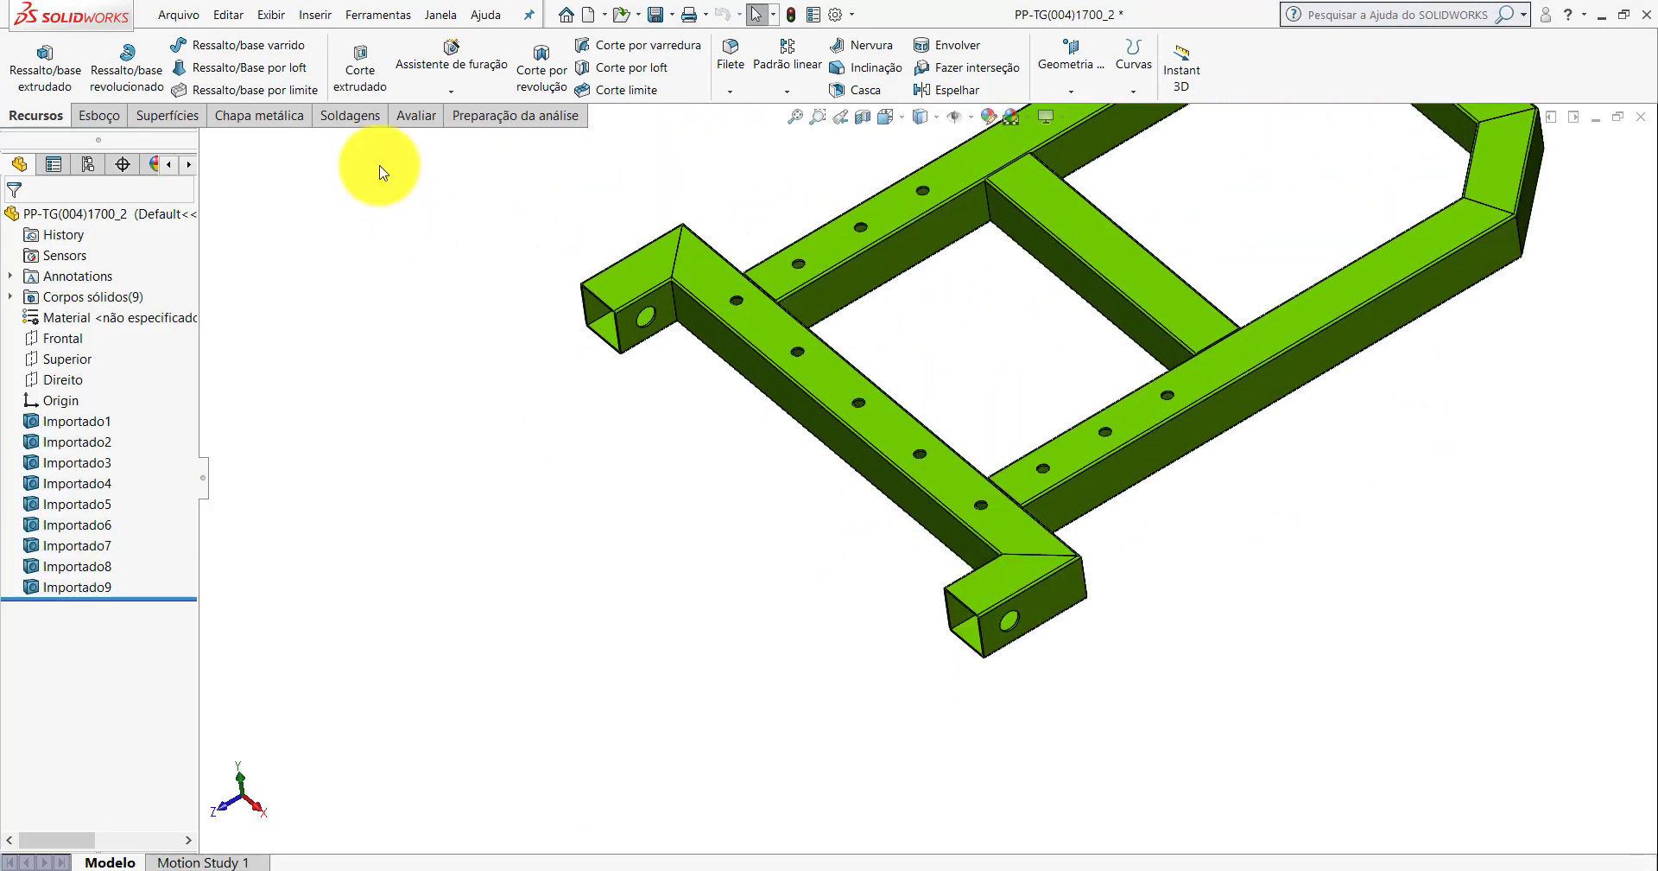
click(417, 114)
click(135, 58)
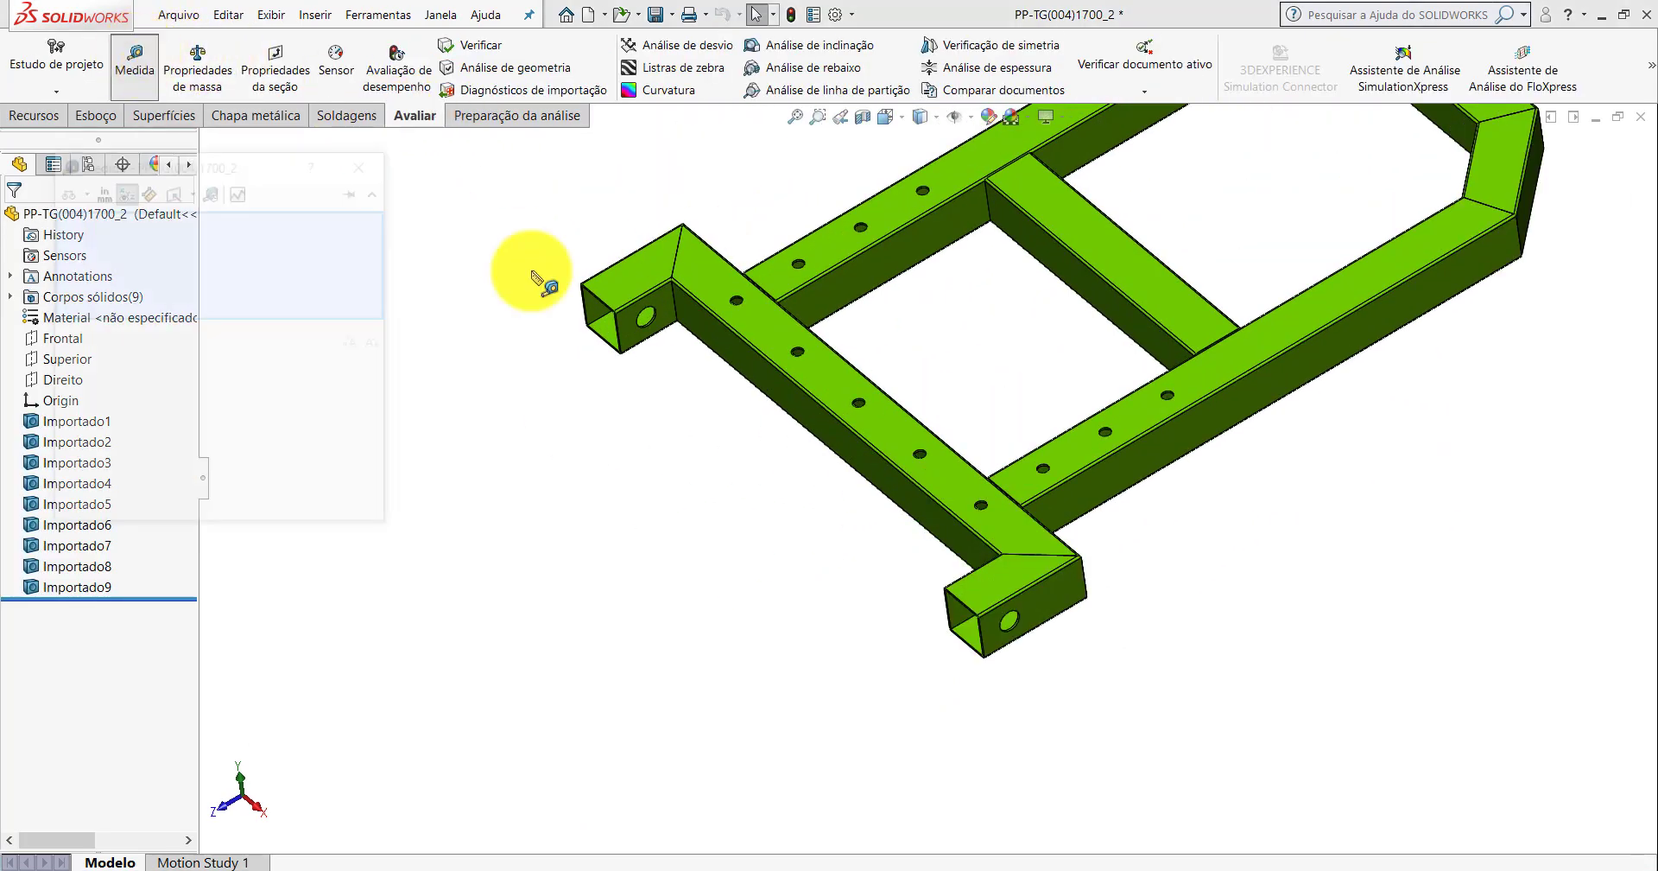
scroll(770, 352, down, 3)
scroll(770, 289, down, 3)
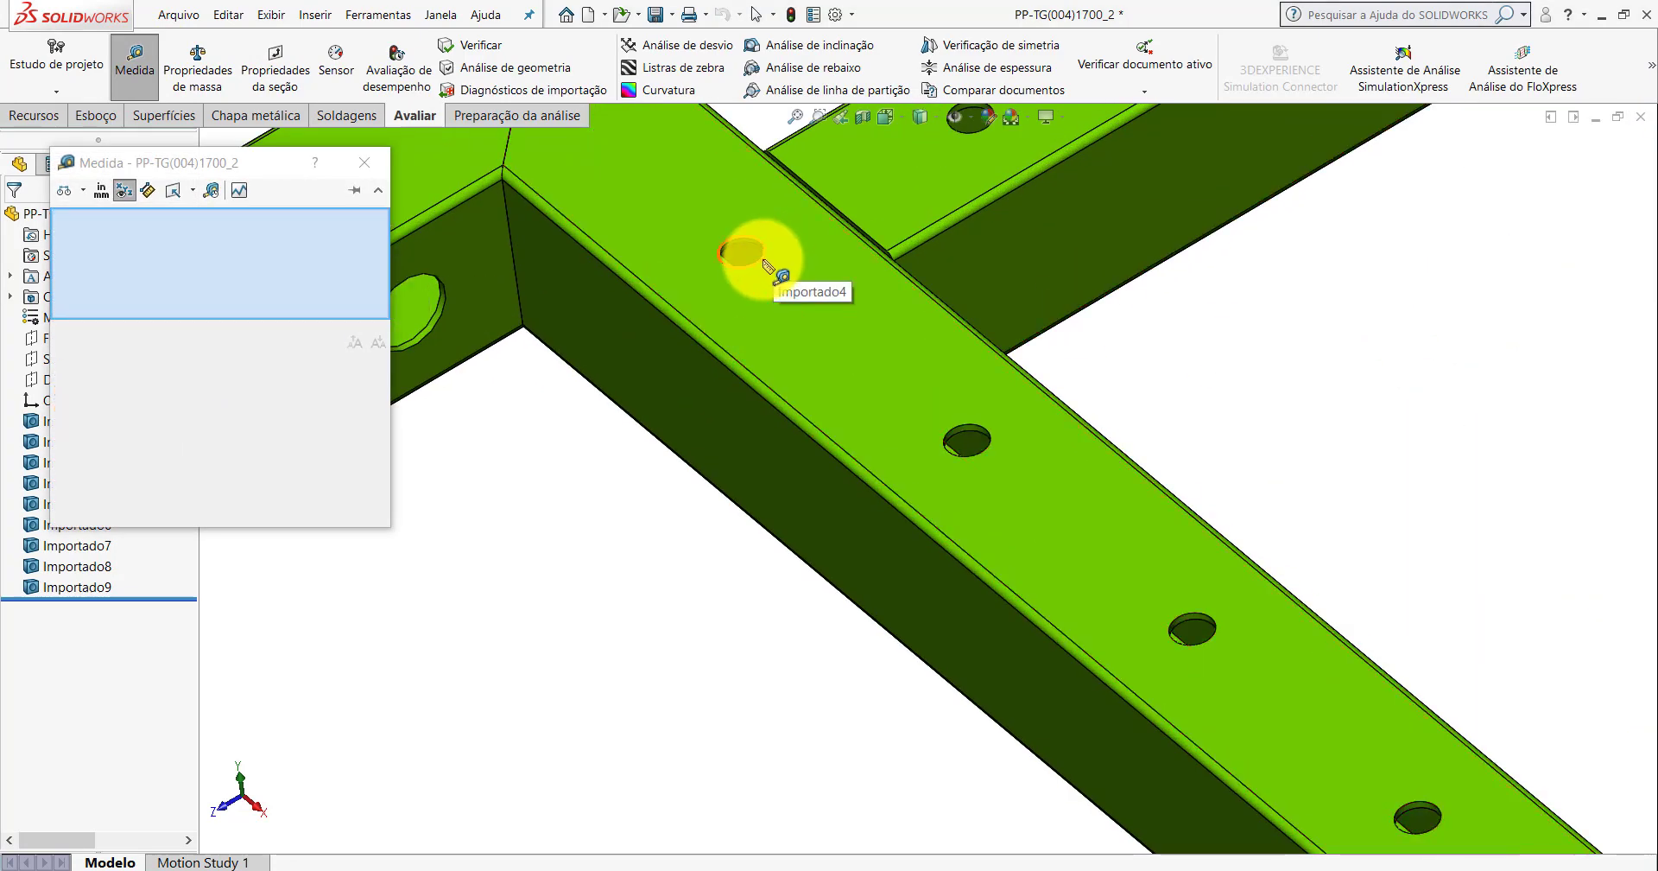
click(763, 259)
click(985, 445)
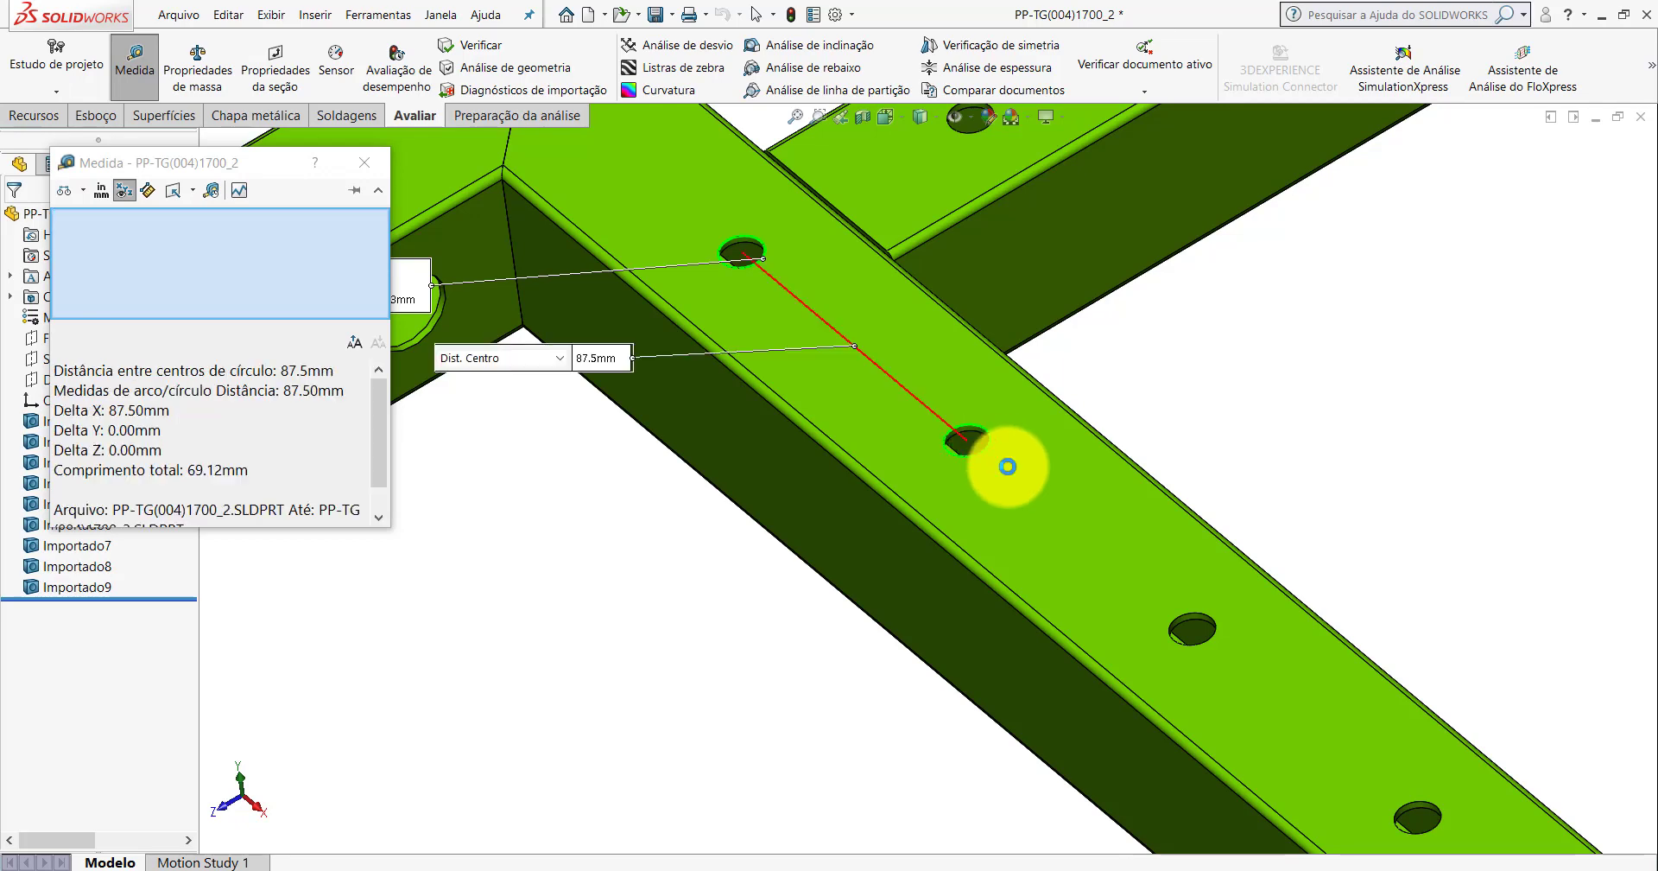
scroll(1007, 466, up, 3)
click(1091, 393)
scroll(1002, 488, down, 3)
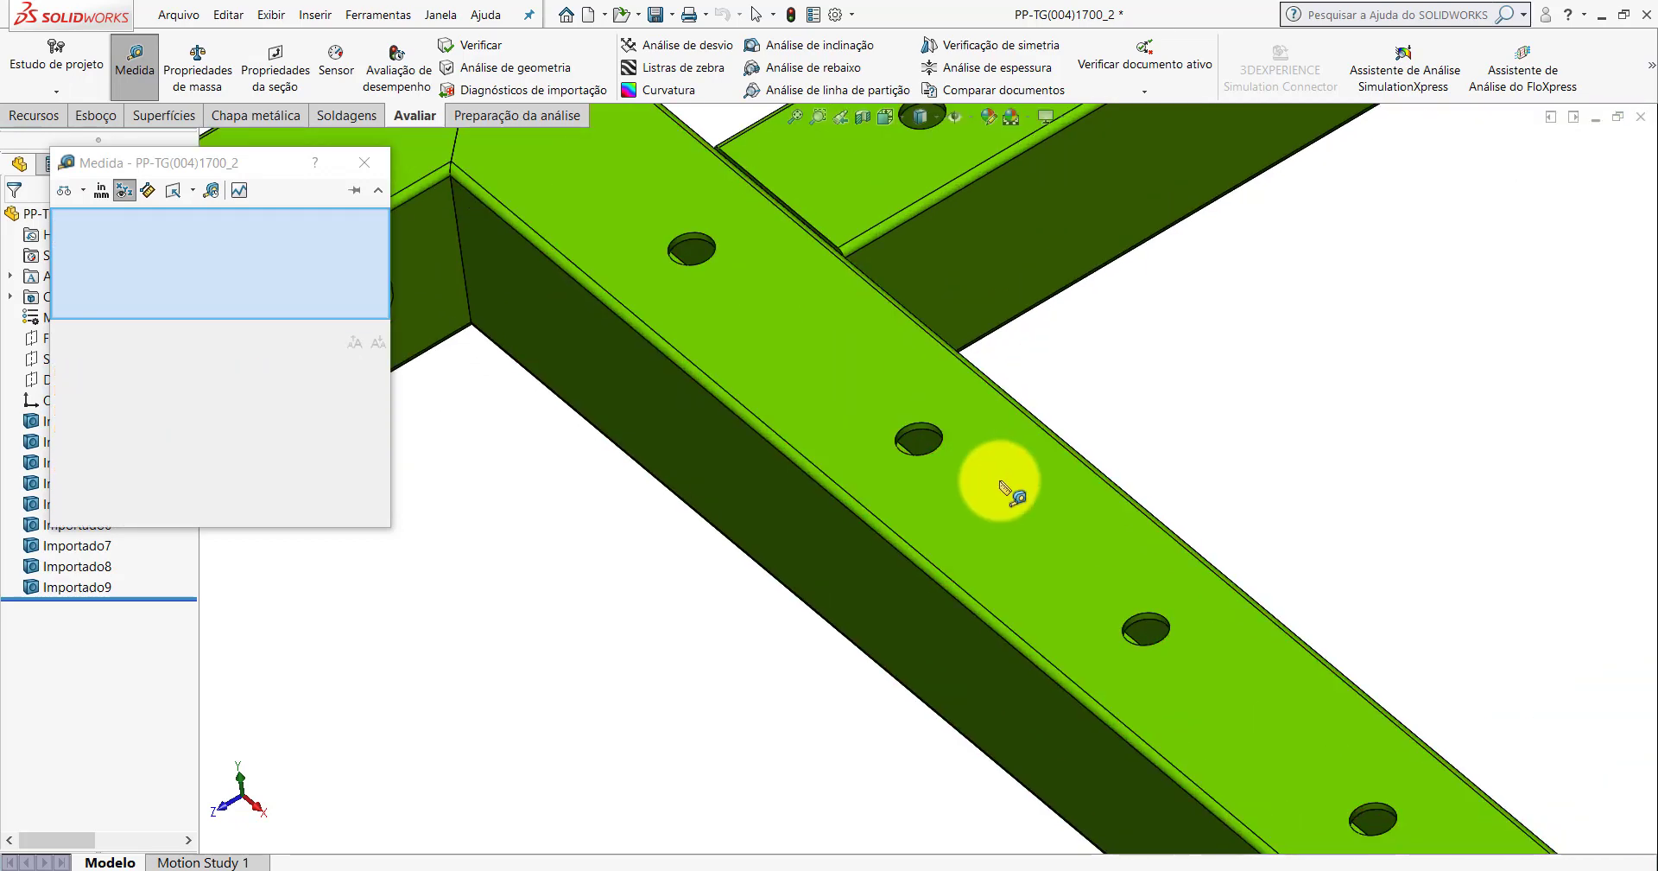
scroll(1002, 488, down, 1)
click(919, 441)
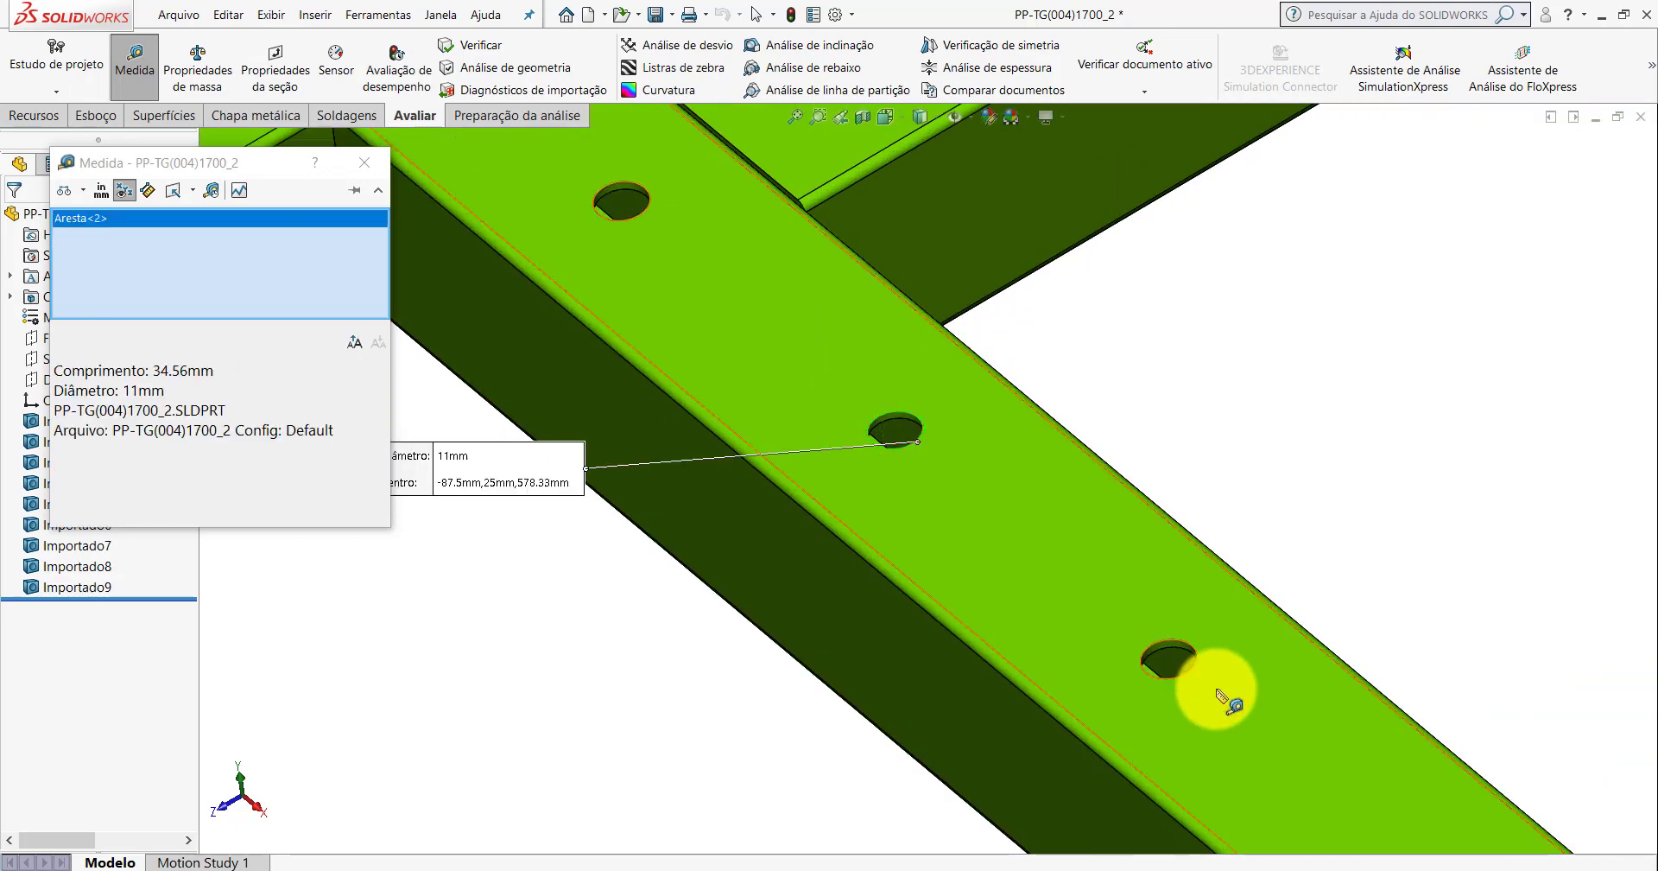
click(1190, 668)
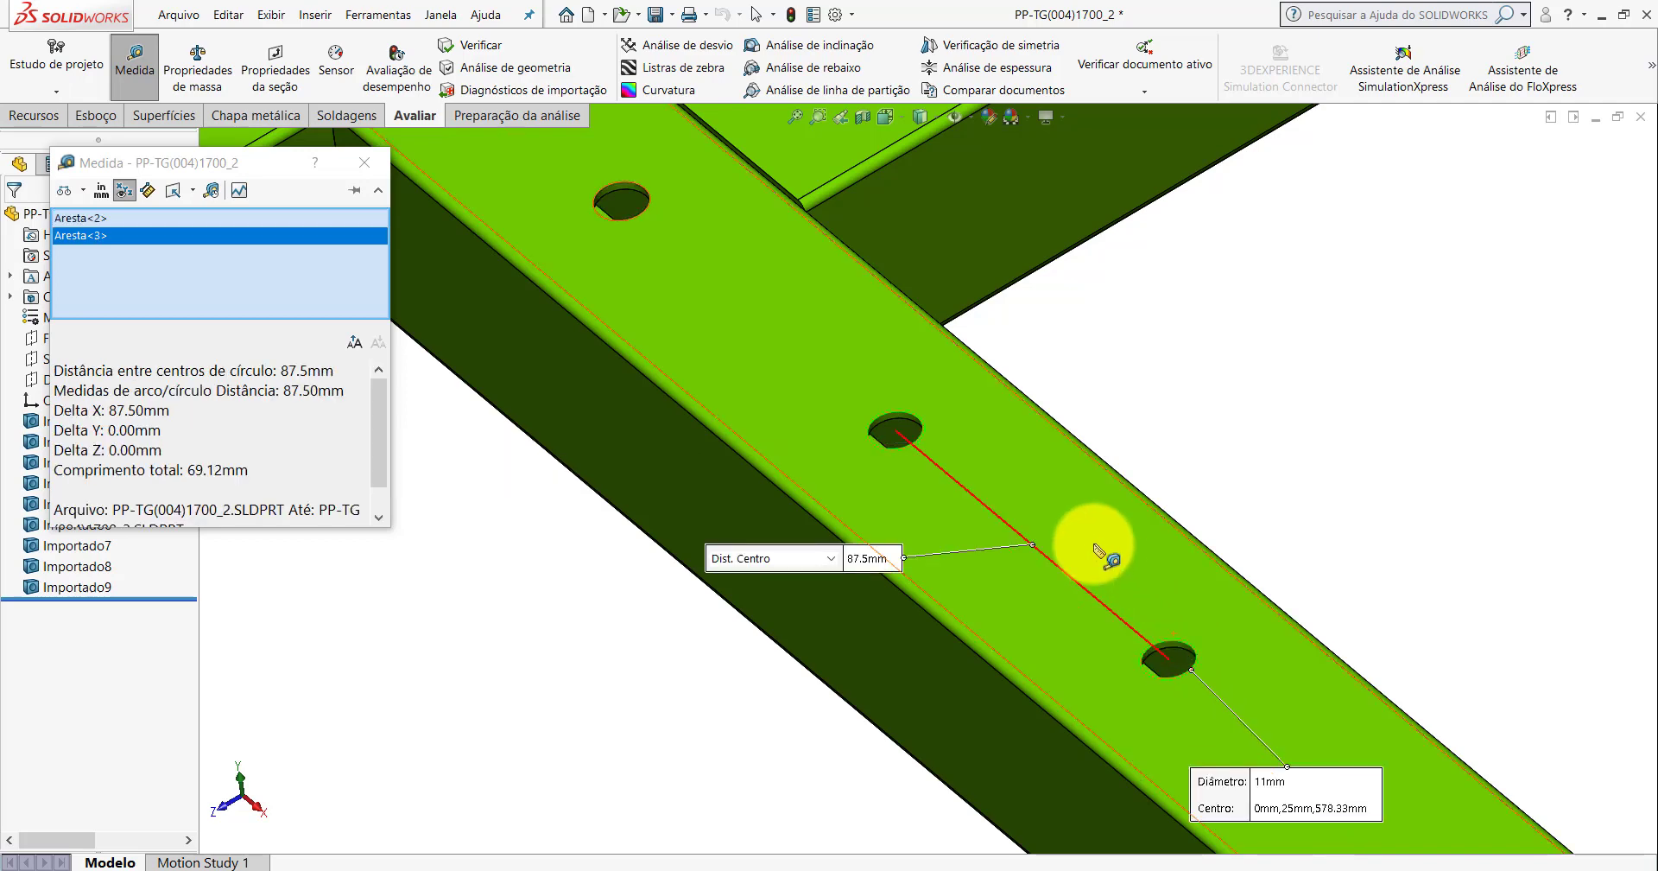
scroll(1089, 546, up, 2)
click(1184, 370)
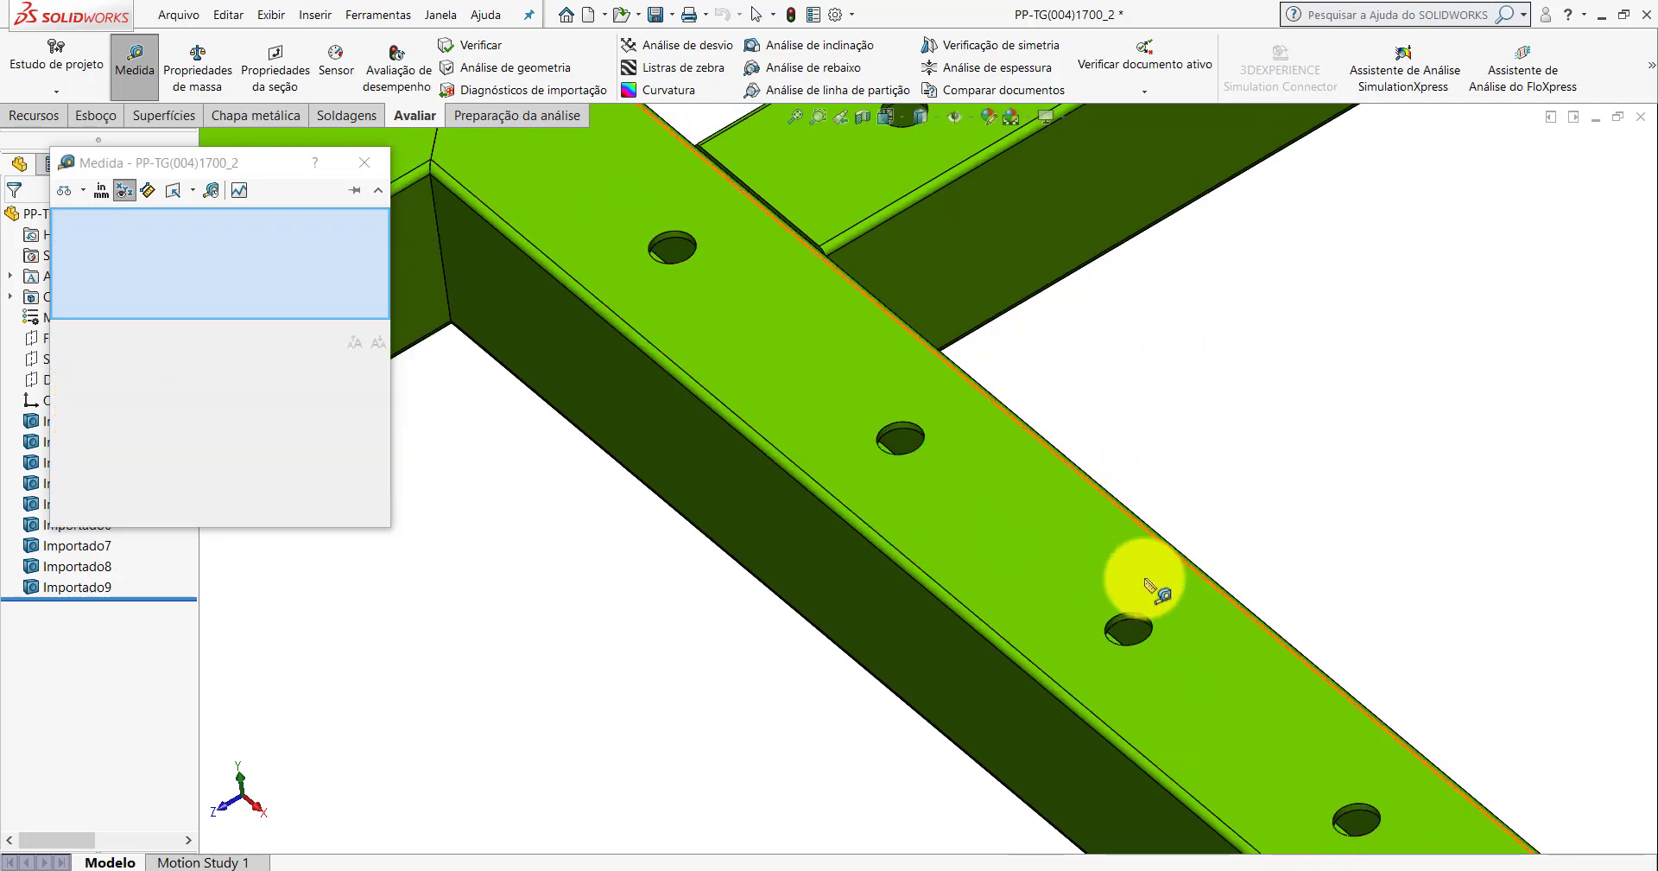
scroll(1149, 596, down, 5)
click(970, 637)
scroll(1055, 518, up, 4)
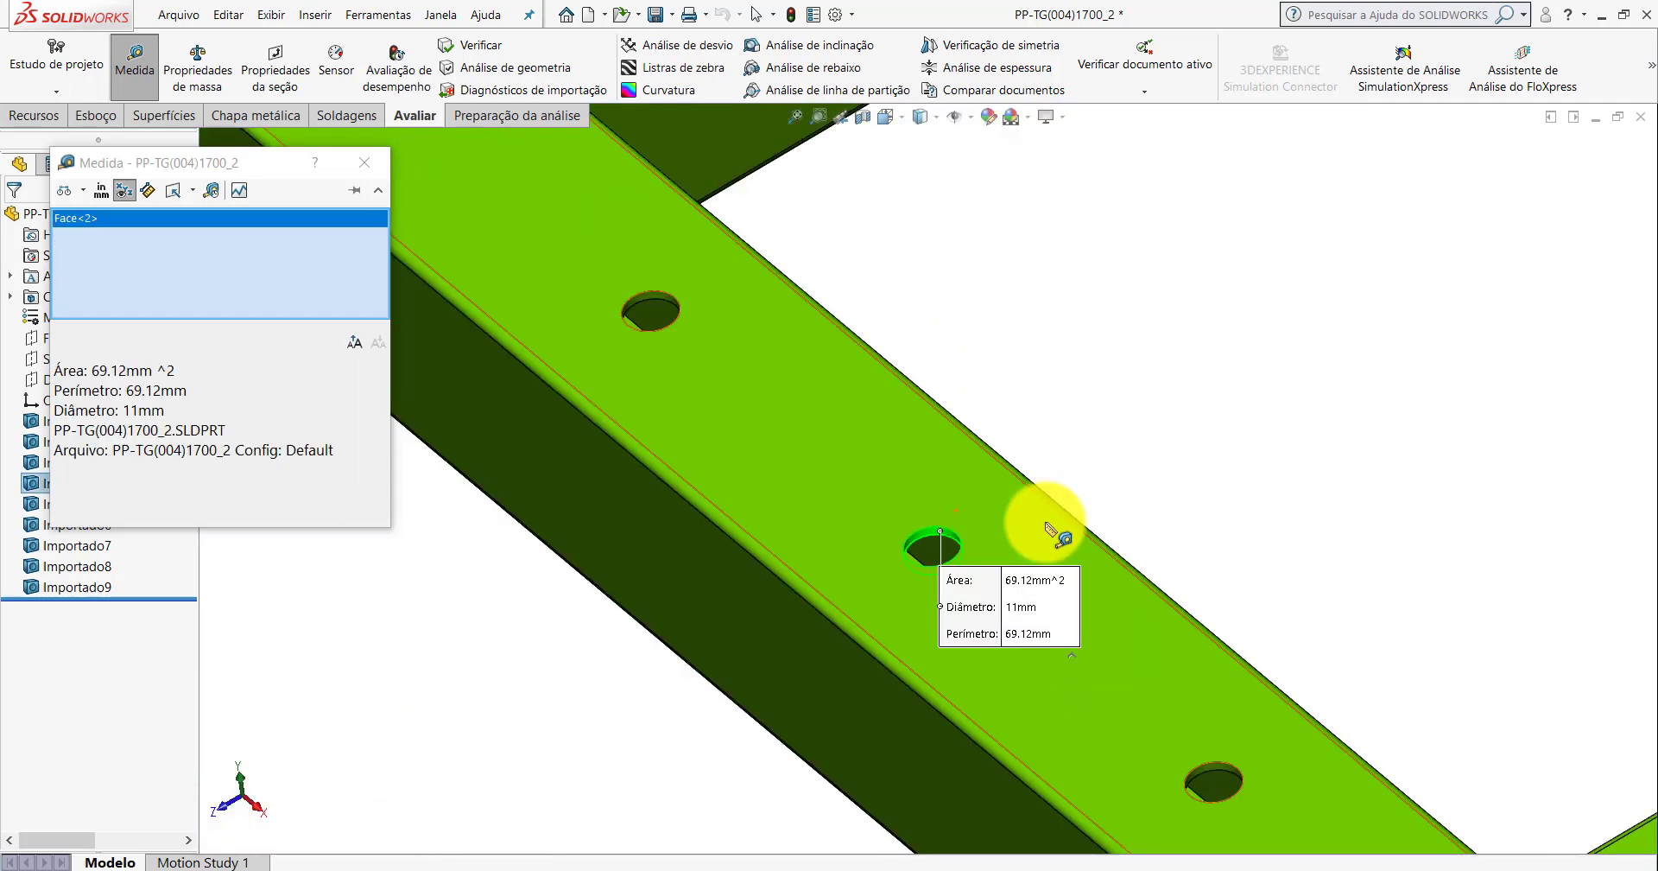
click(365, 162)
scroll(918, 344, up, 3)
mouse_move(834, 400)
middle_down()
mouse_move(778, 511)
mouse_move(821, 664)
mouse_move(777, 452)
middle_up()
scroll(956, 407, up, 2)
scroll(1129, 388, up, 2)
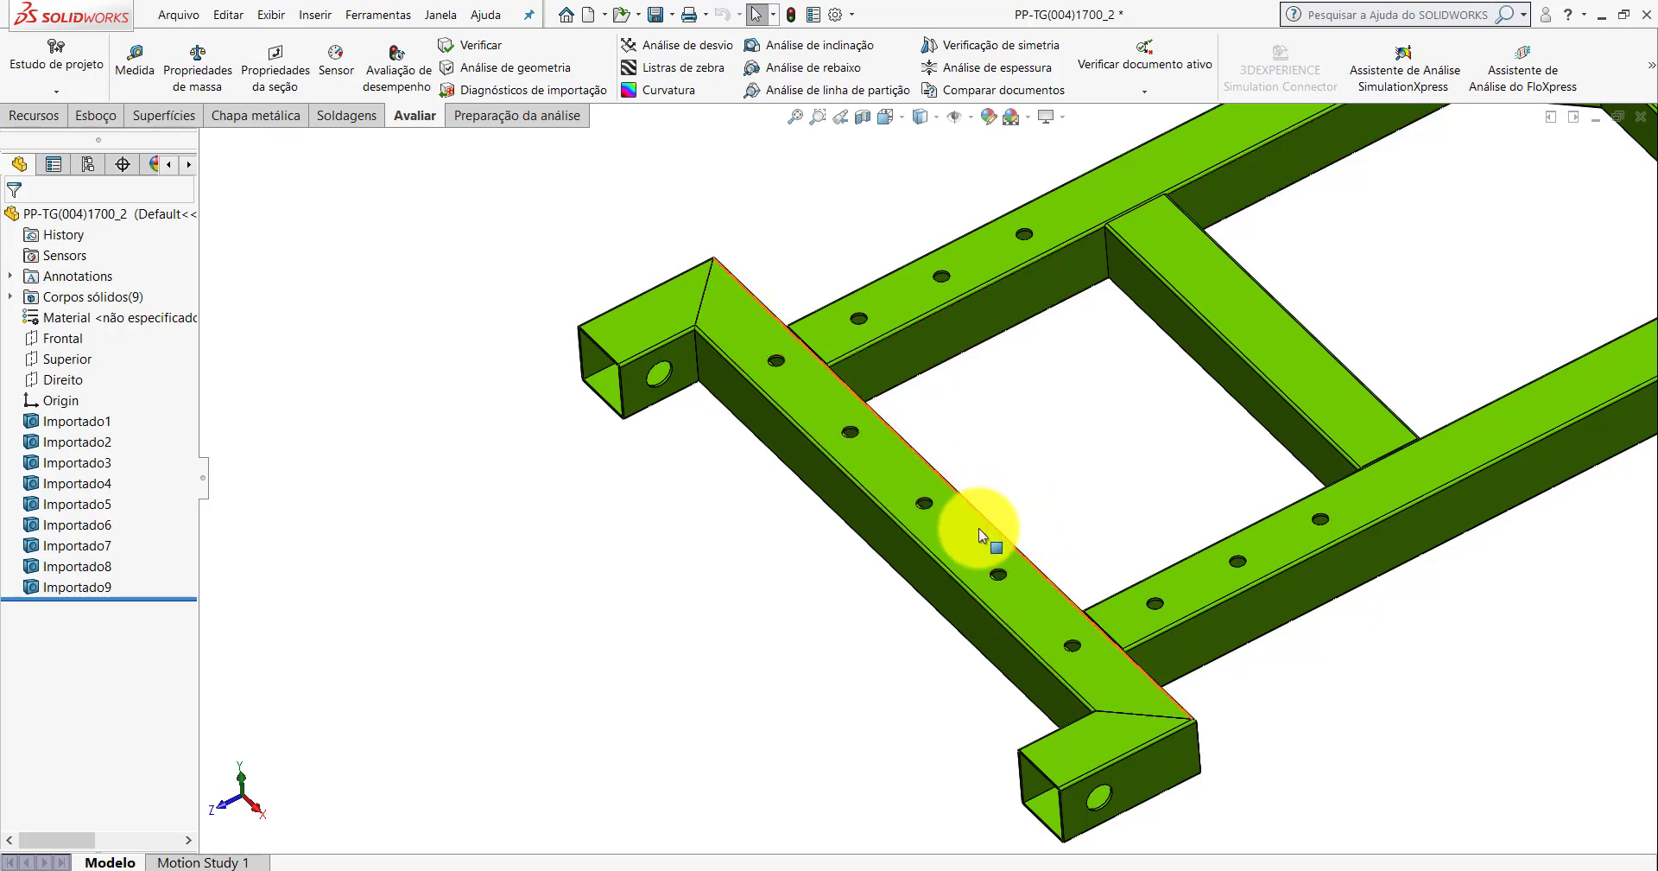
Open Esboço4 on the Peça1 front tube's top face, viewed Normal To.
click(743, 820)
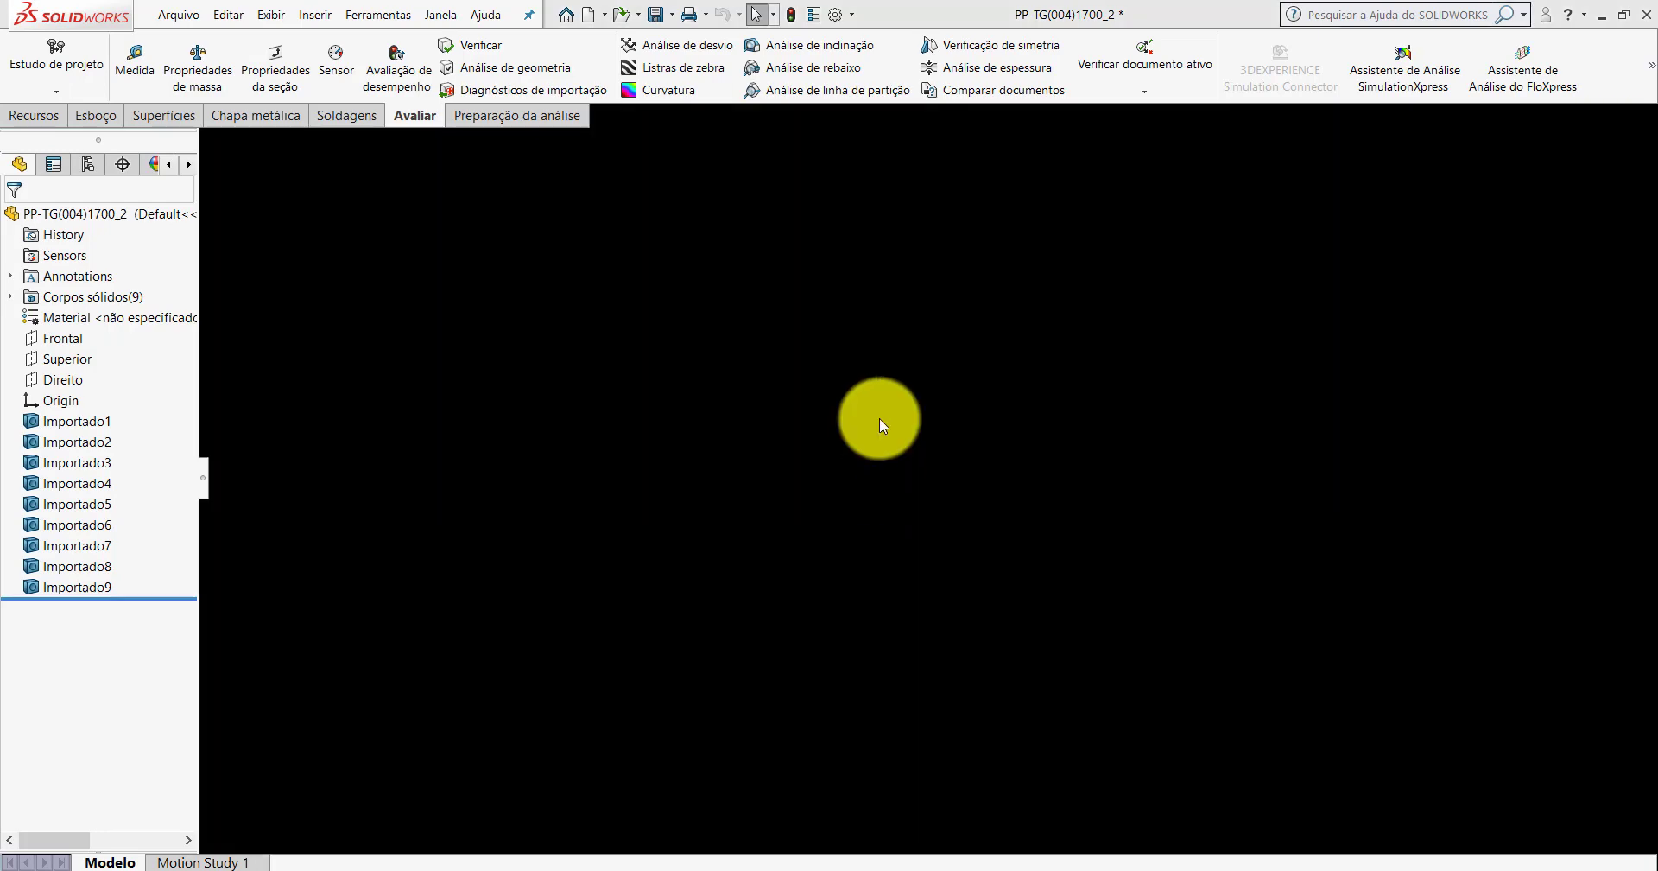
click(757, 563)
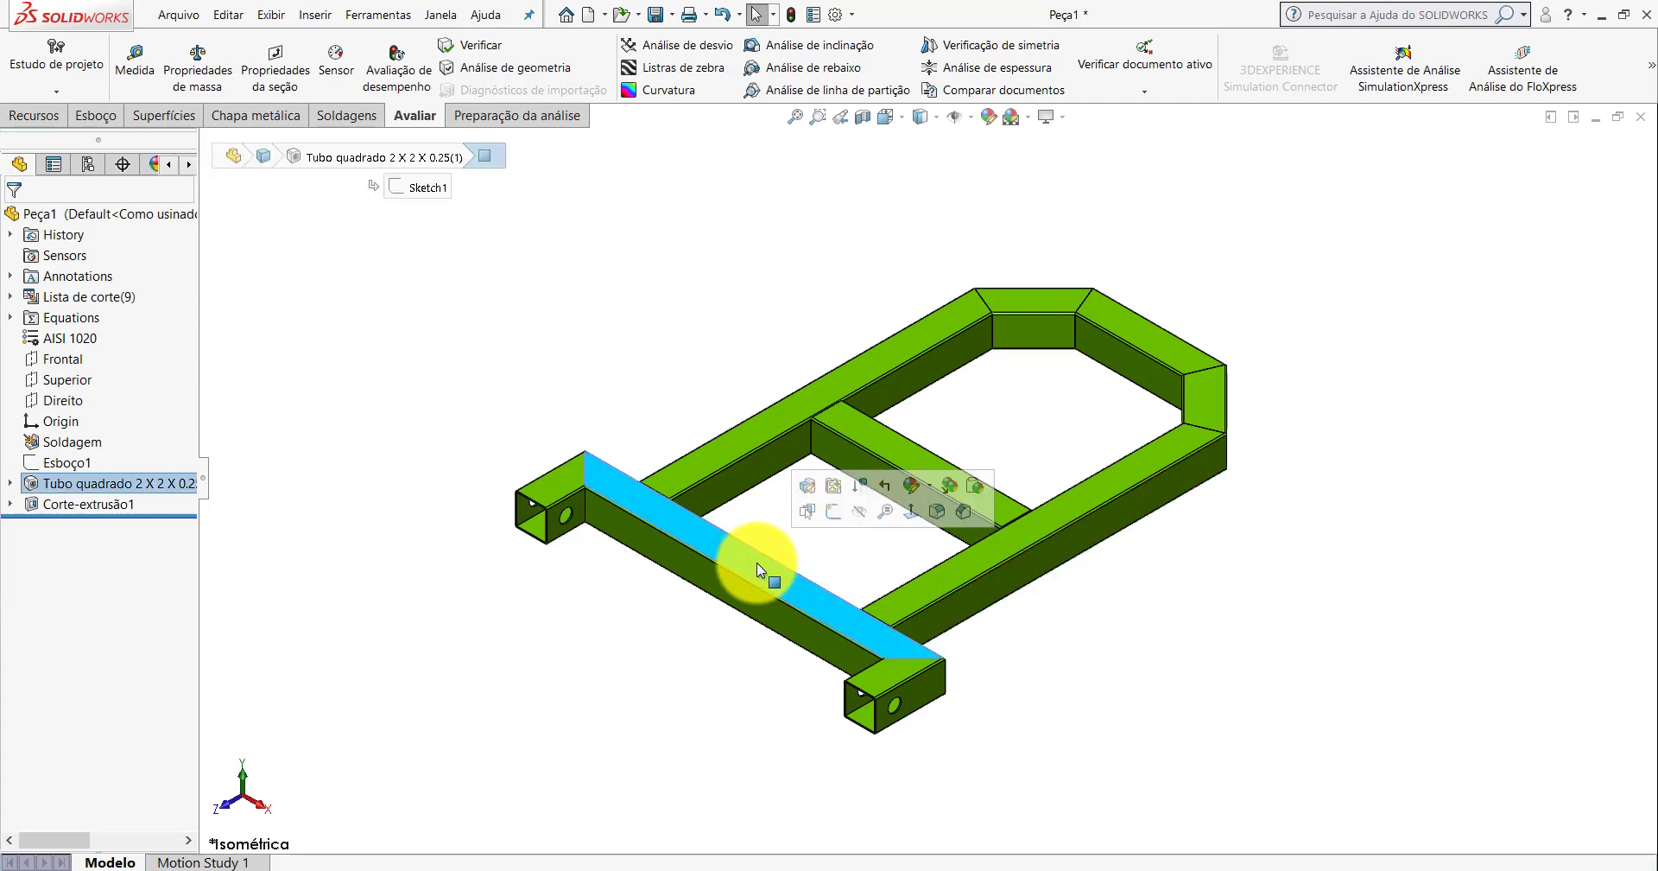
click(833, 512)
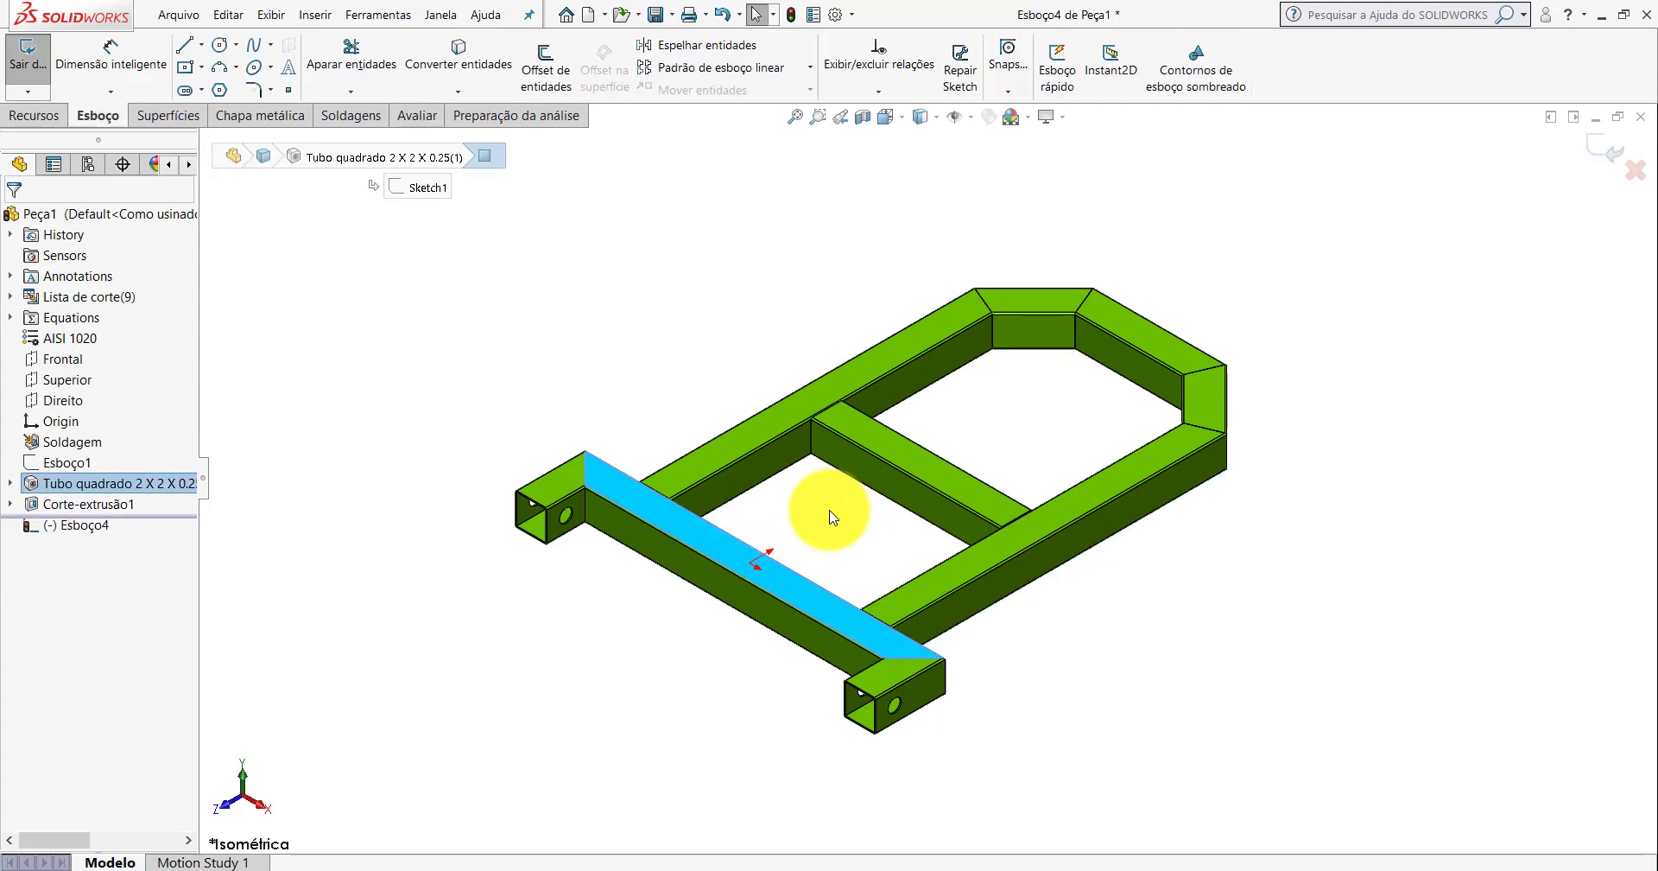
key(space)
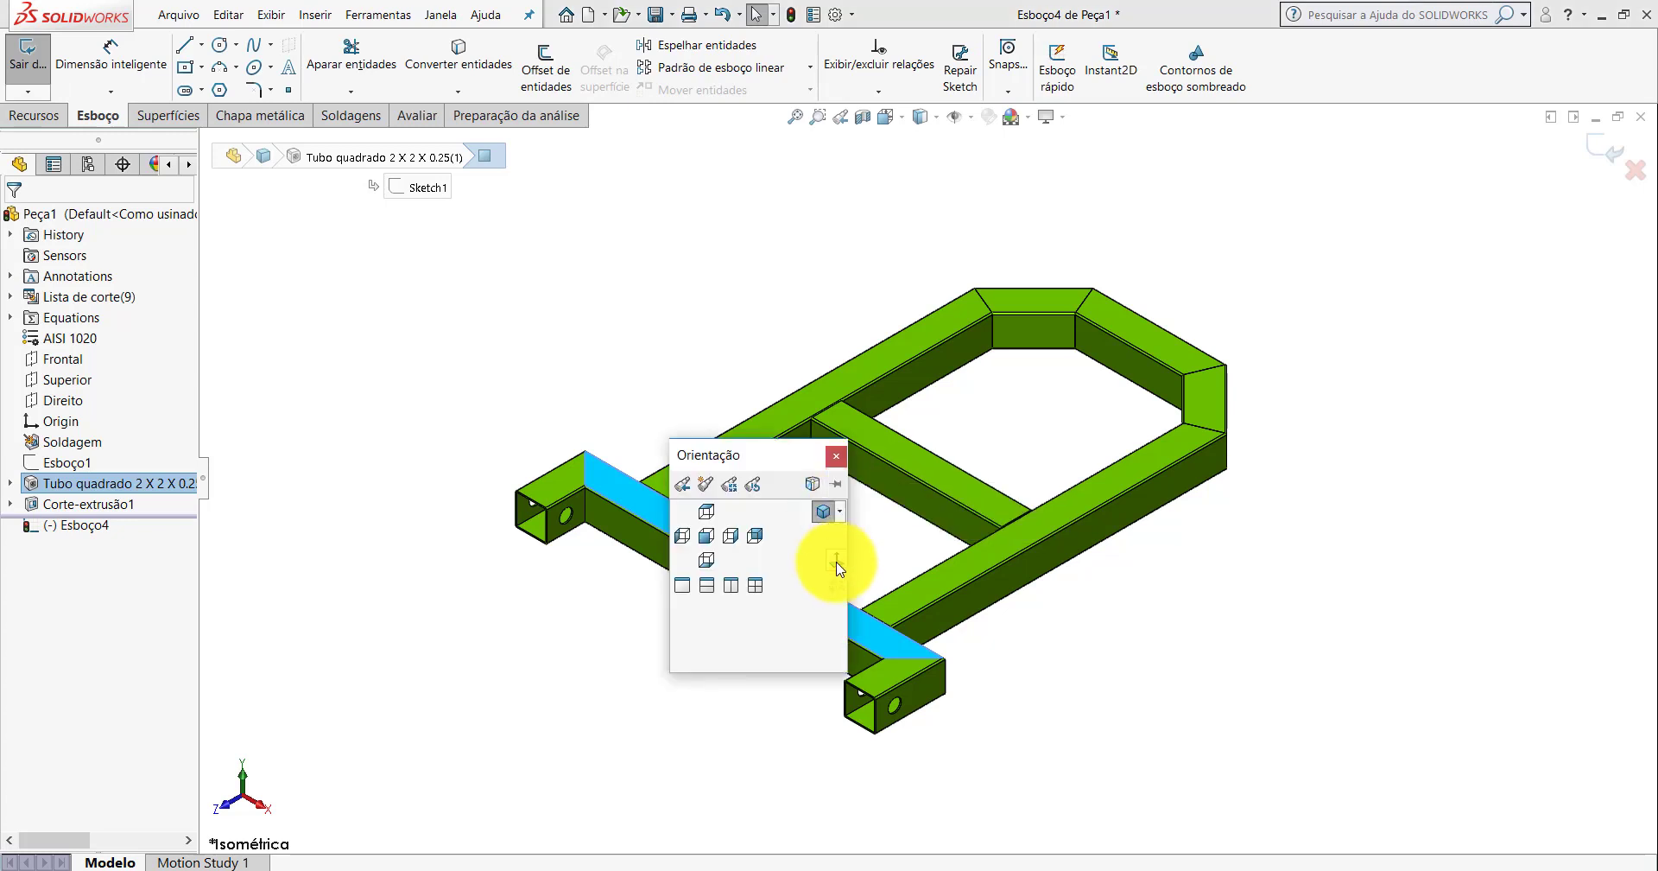
click(836, 563)
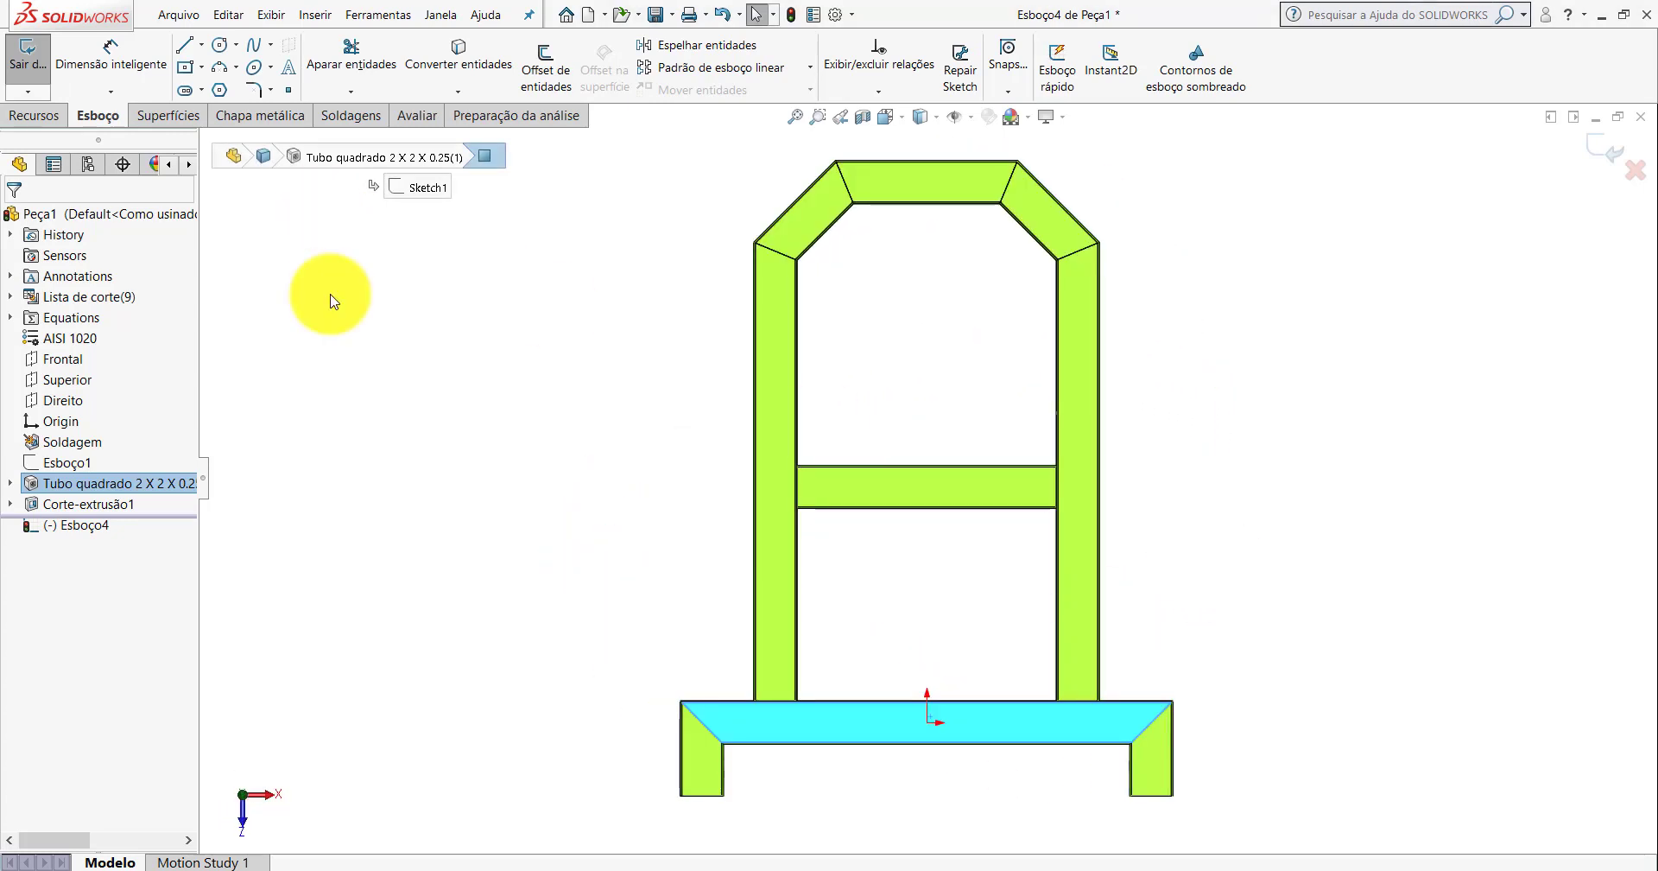
click(334, 335)
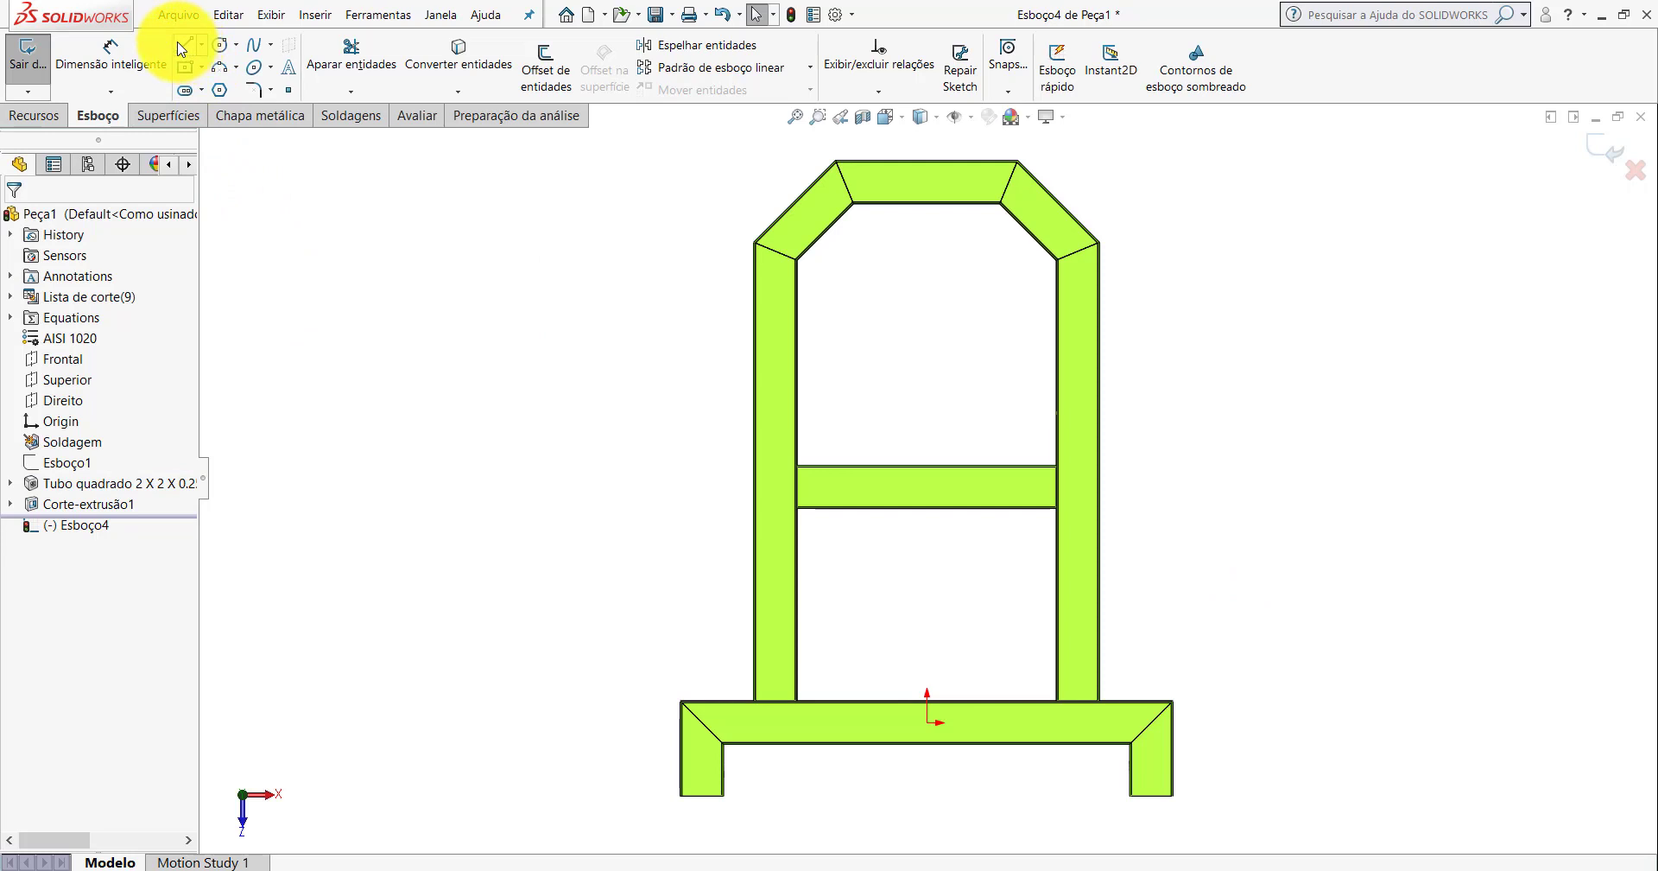
click(204, 46)
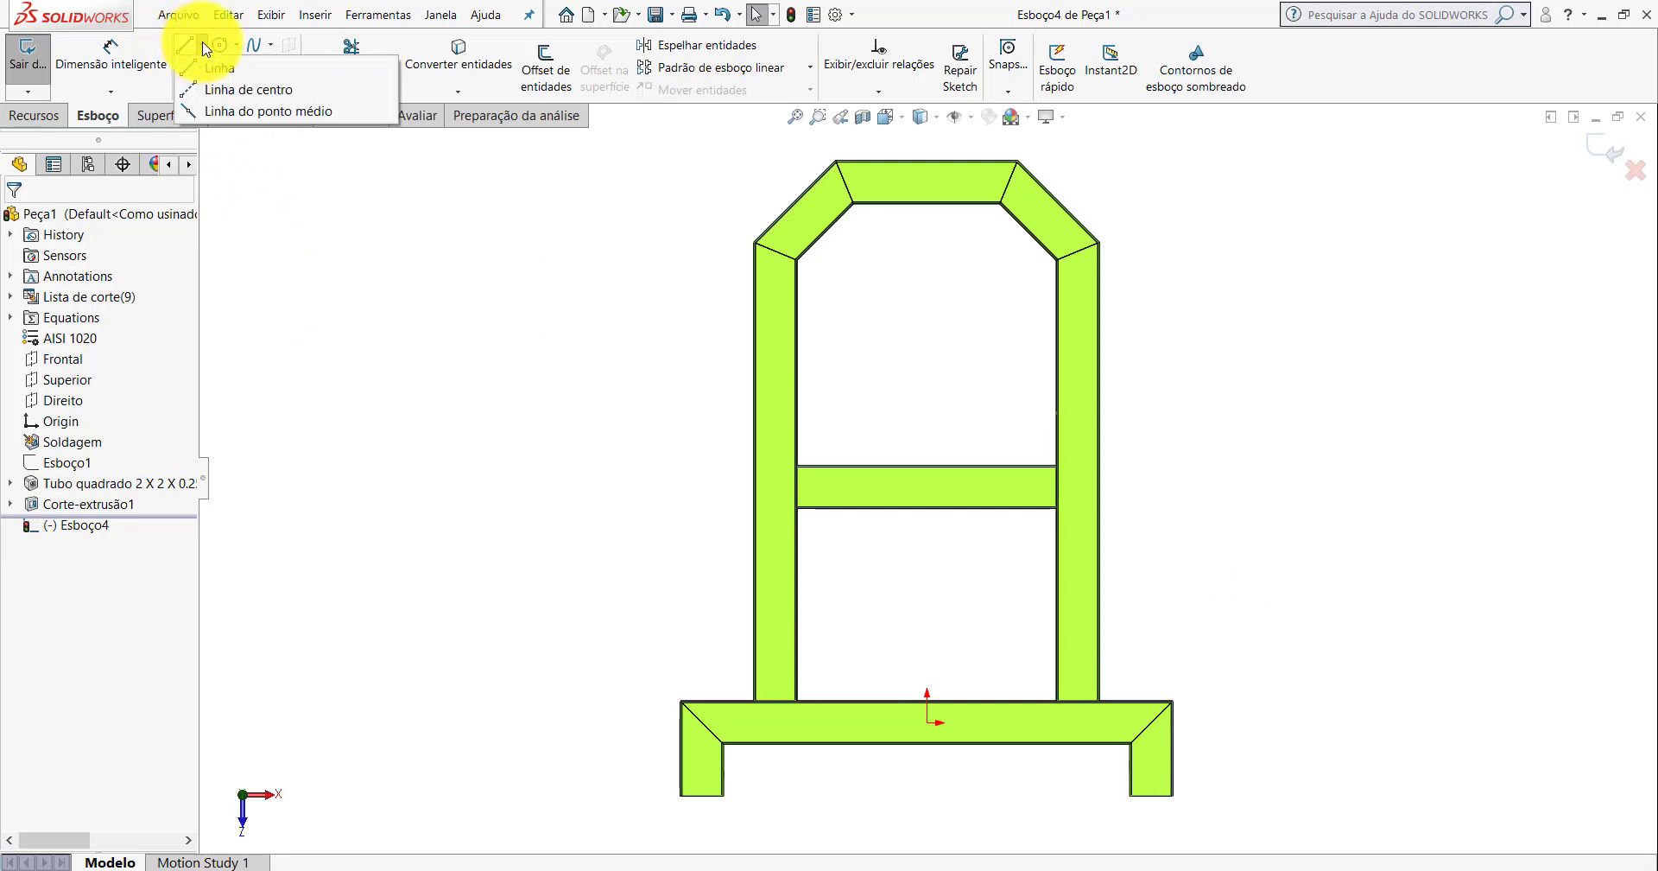
Draw four collinear centreline segments along the front tube, two each side of the origin.
click(211, 90)
scroll(885, 761, down, 5)
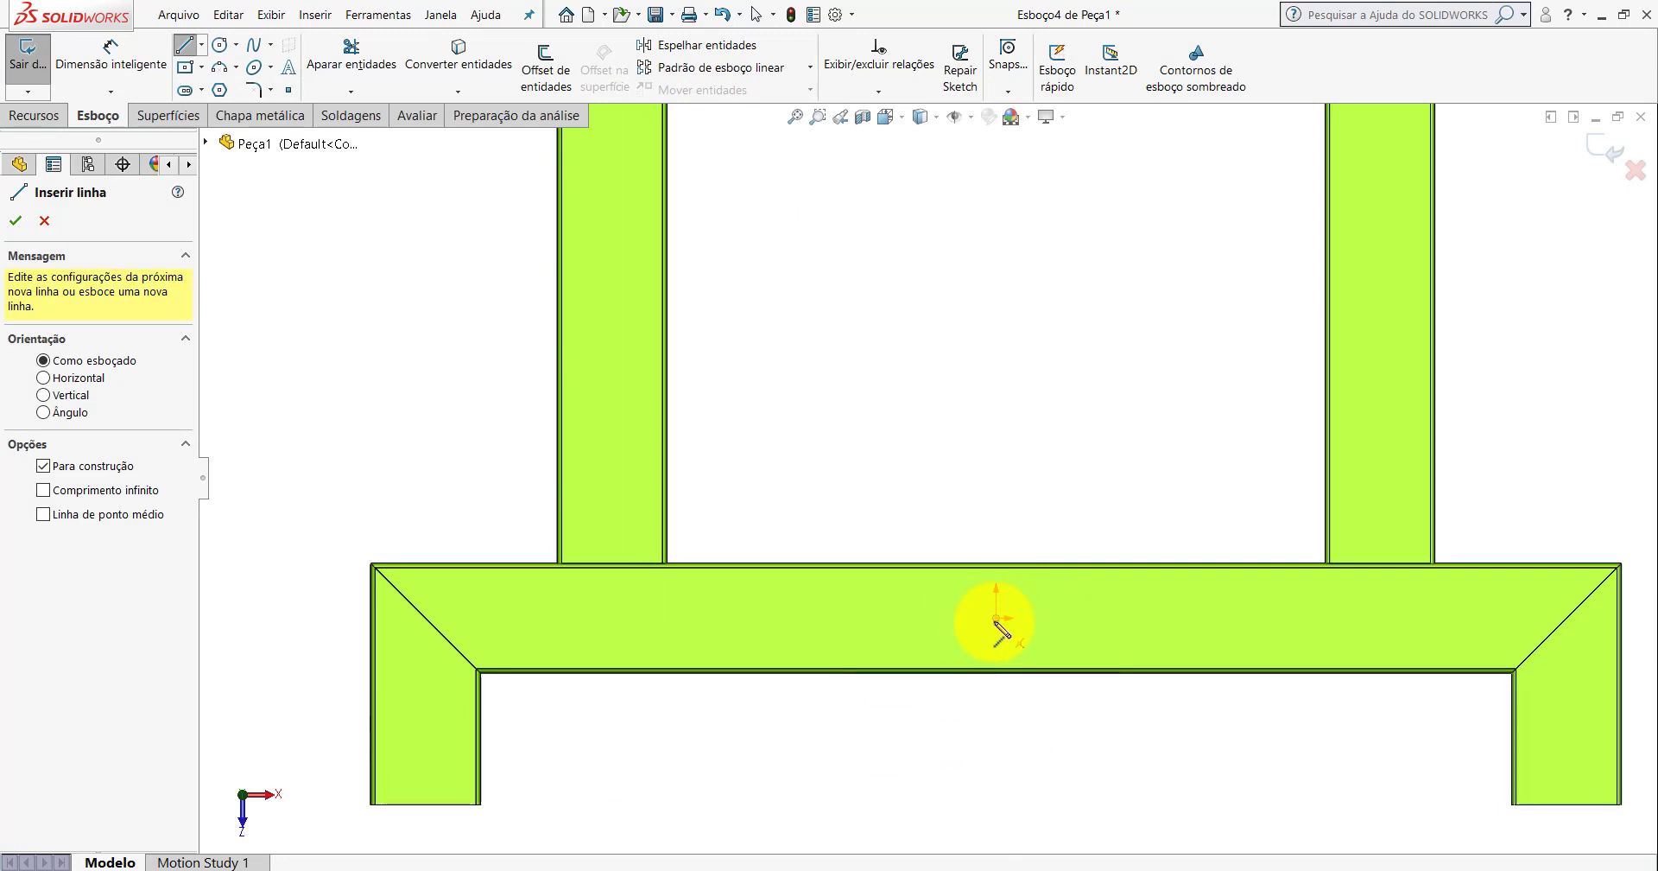
click(998, 619)
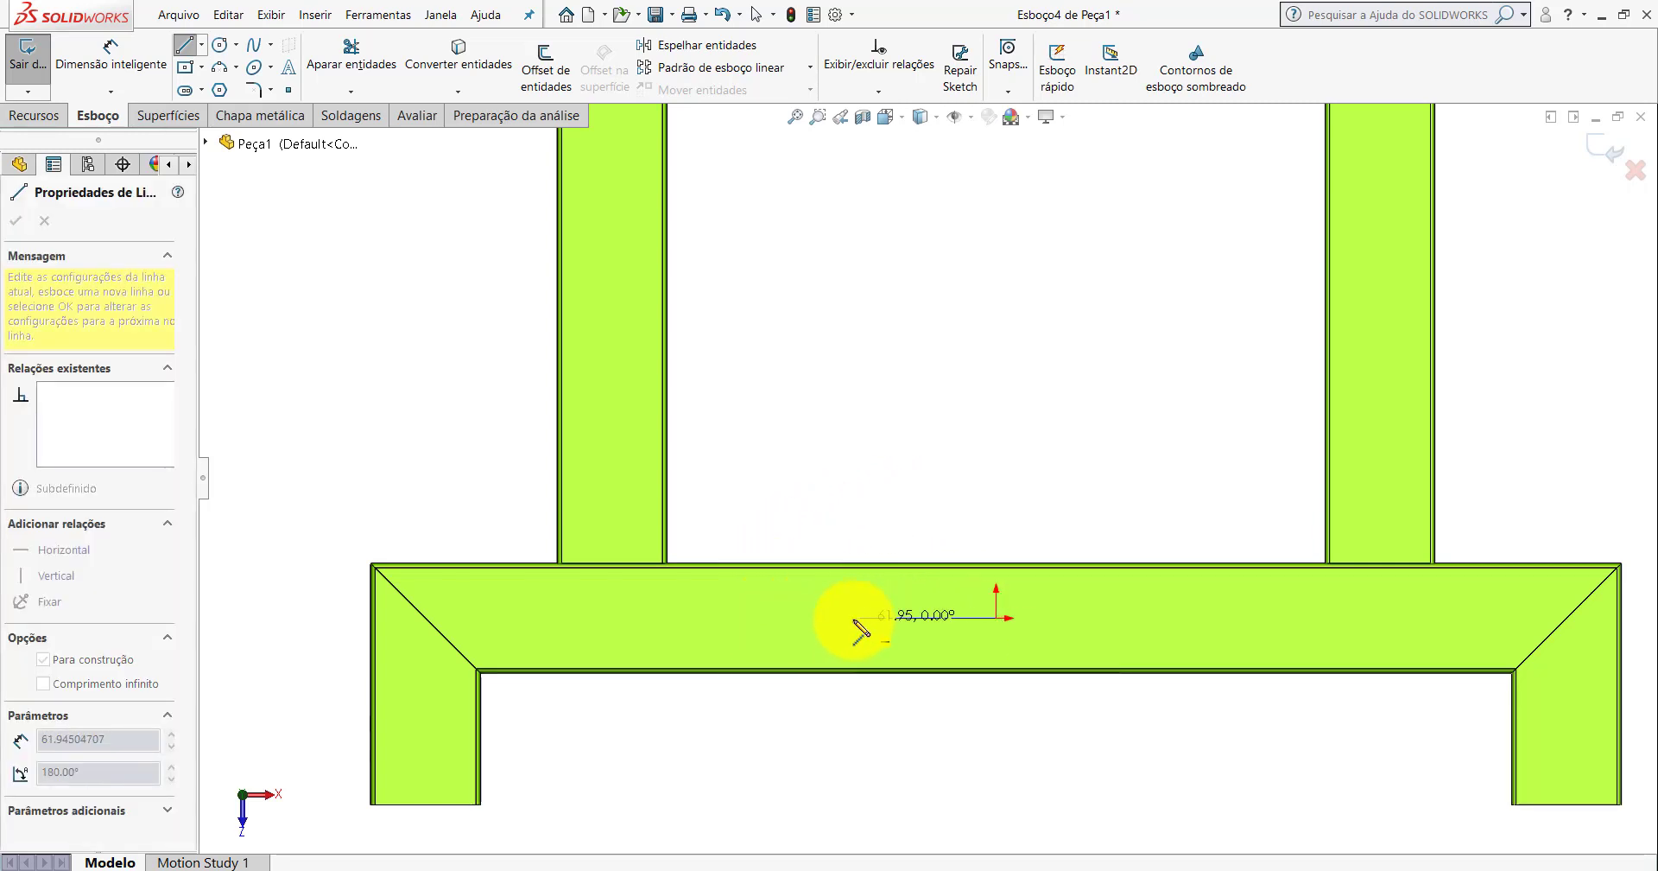
click(773, 619)
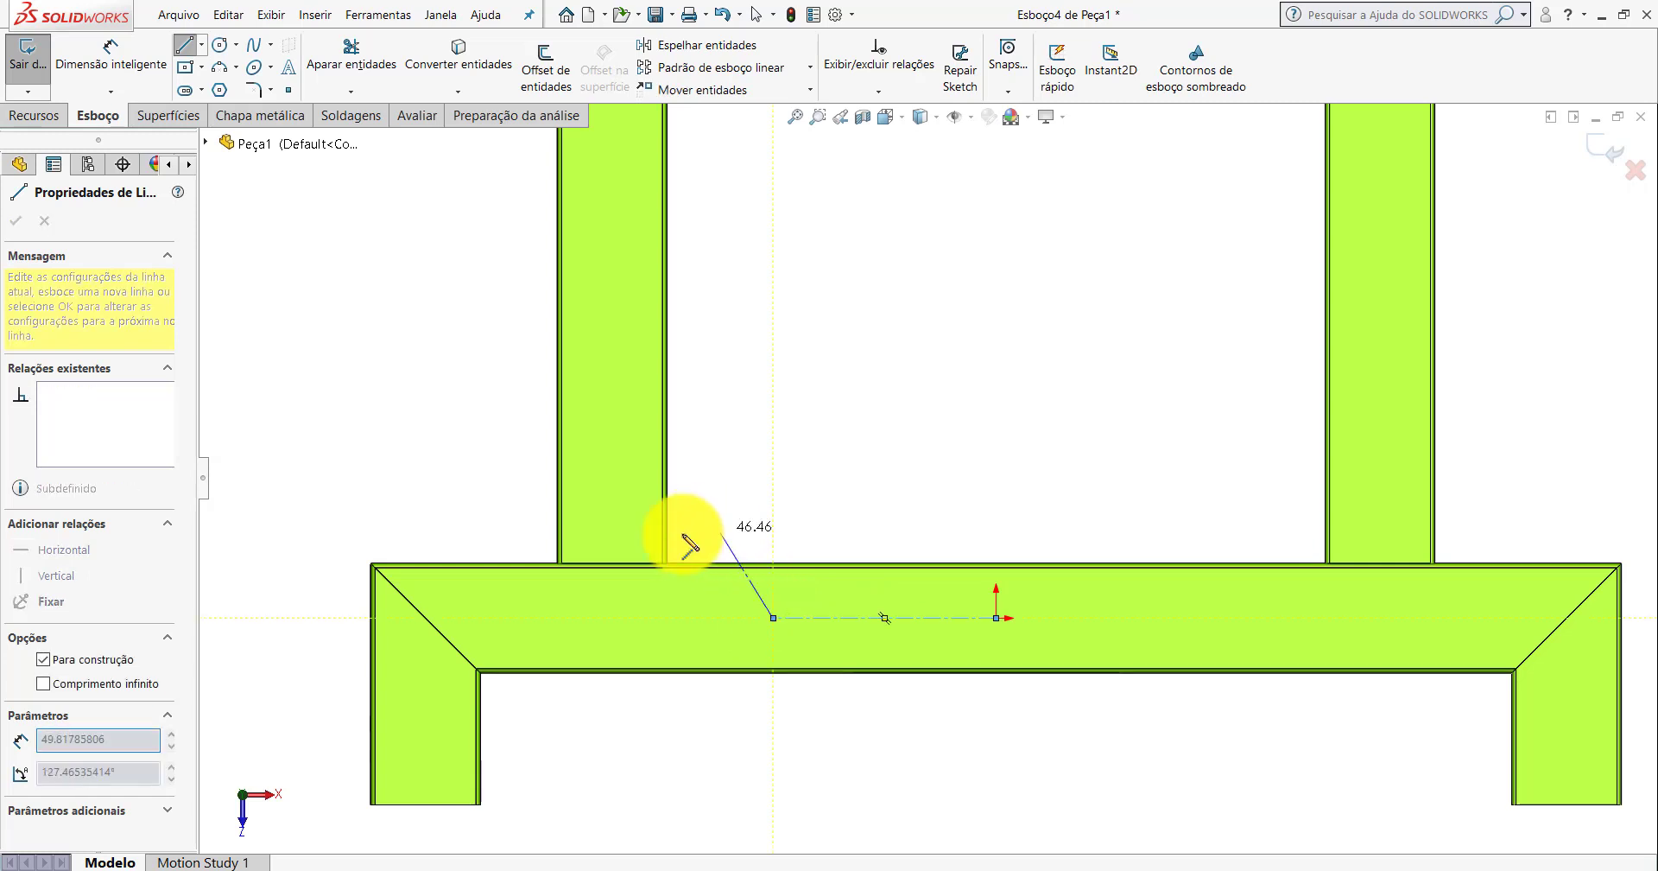
click(536, 618)
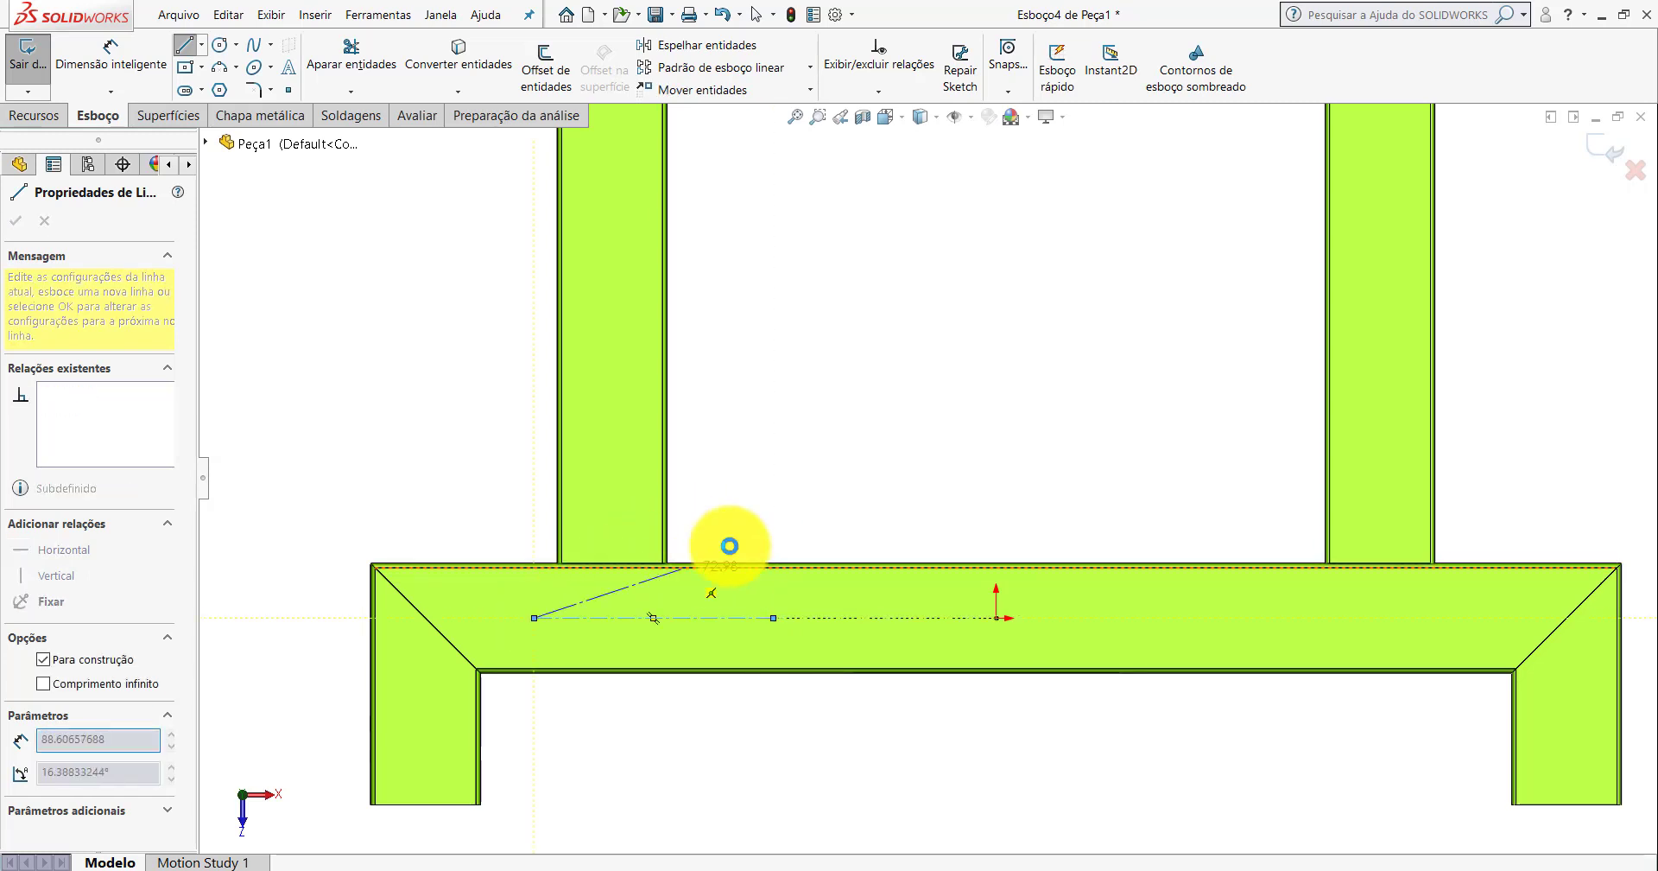
key(Escape)
click(202, 45)
click(212, 67)
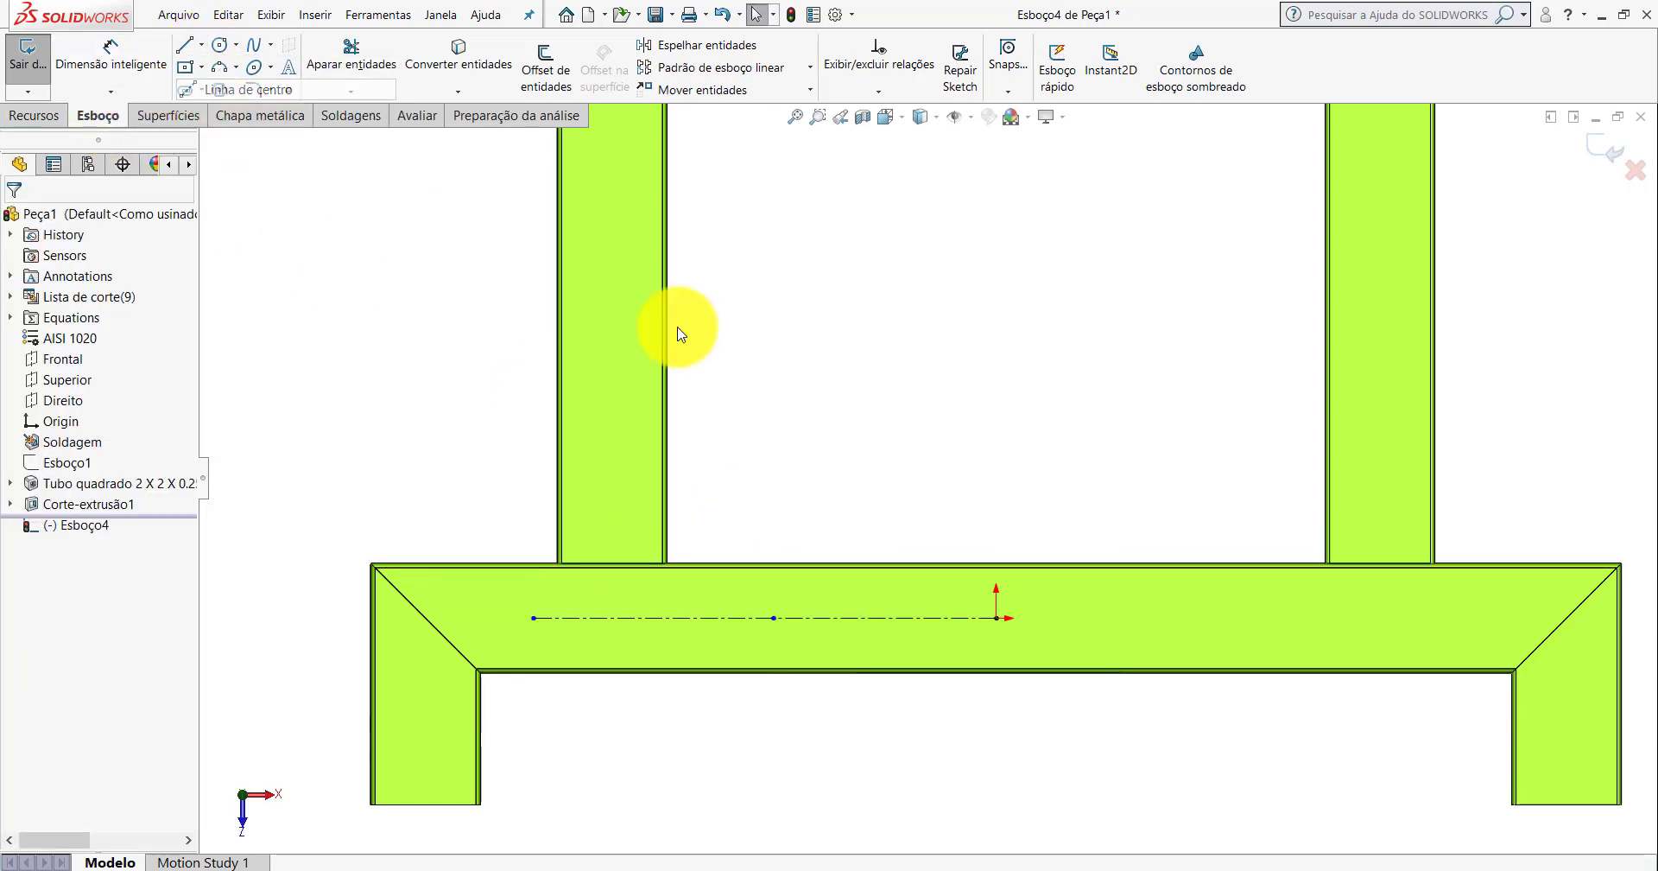
click(998, 619)
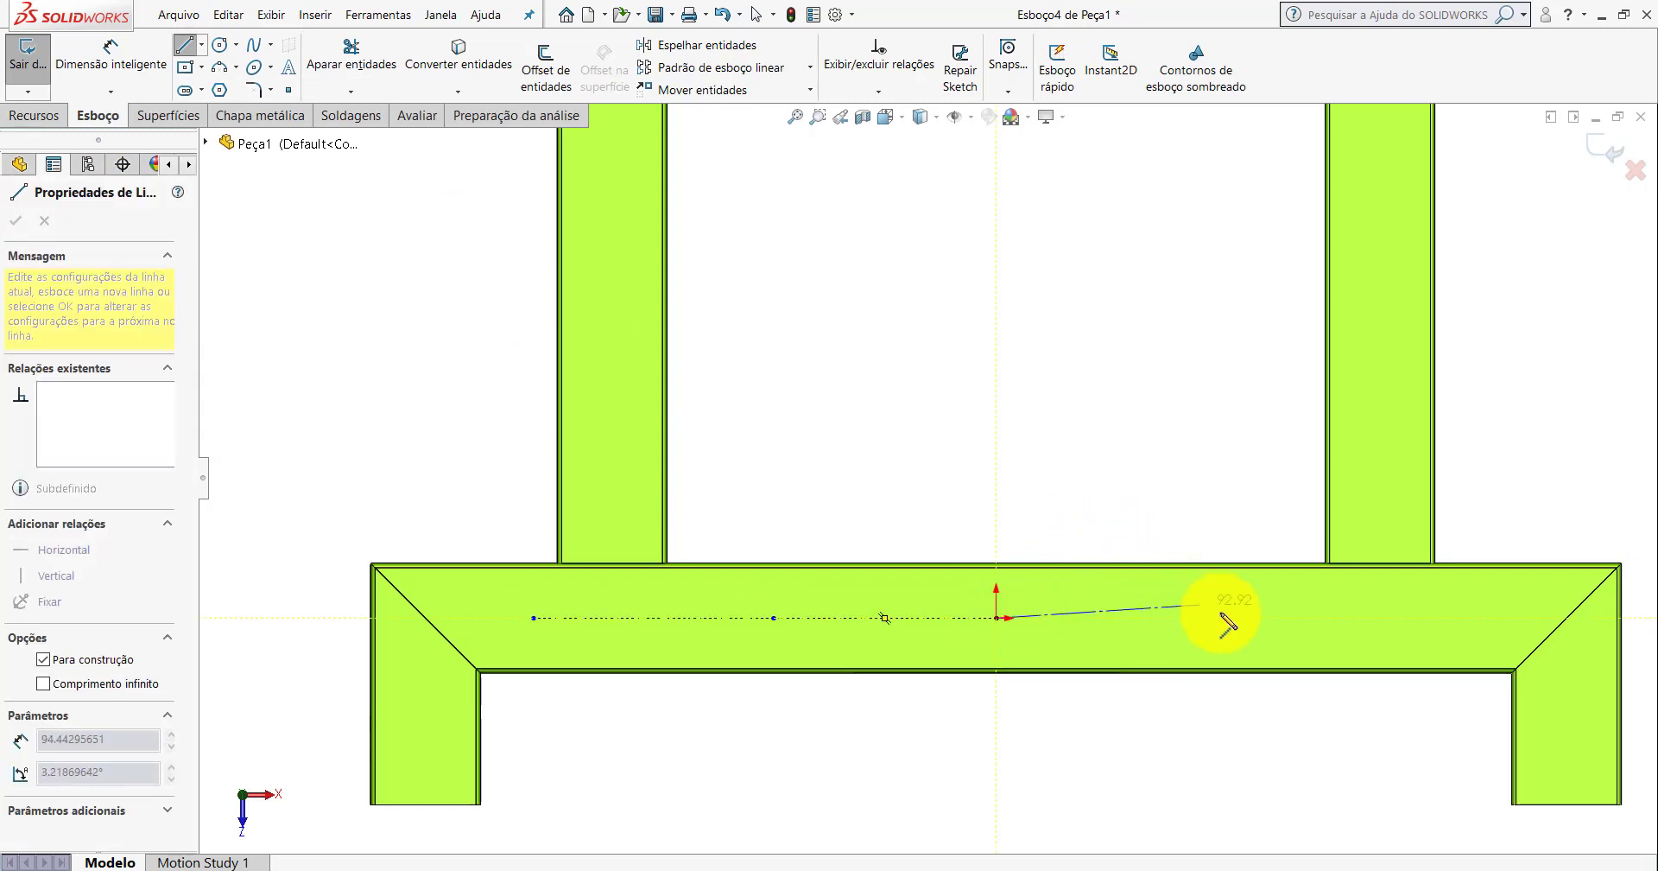
click(1259, 619)
click(1474, 618)
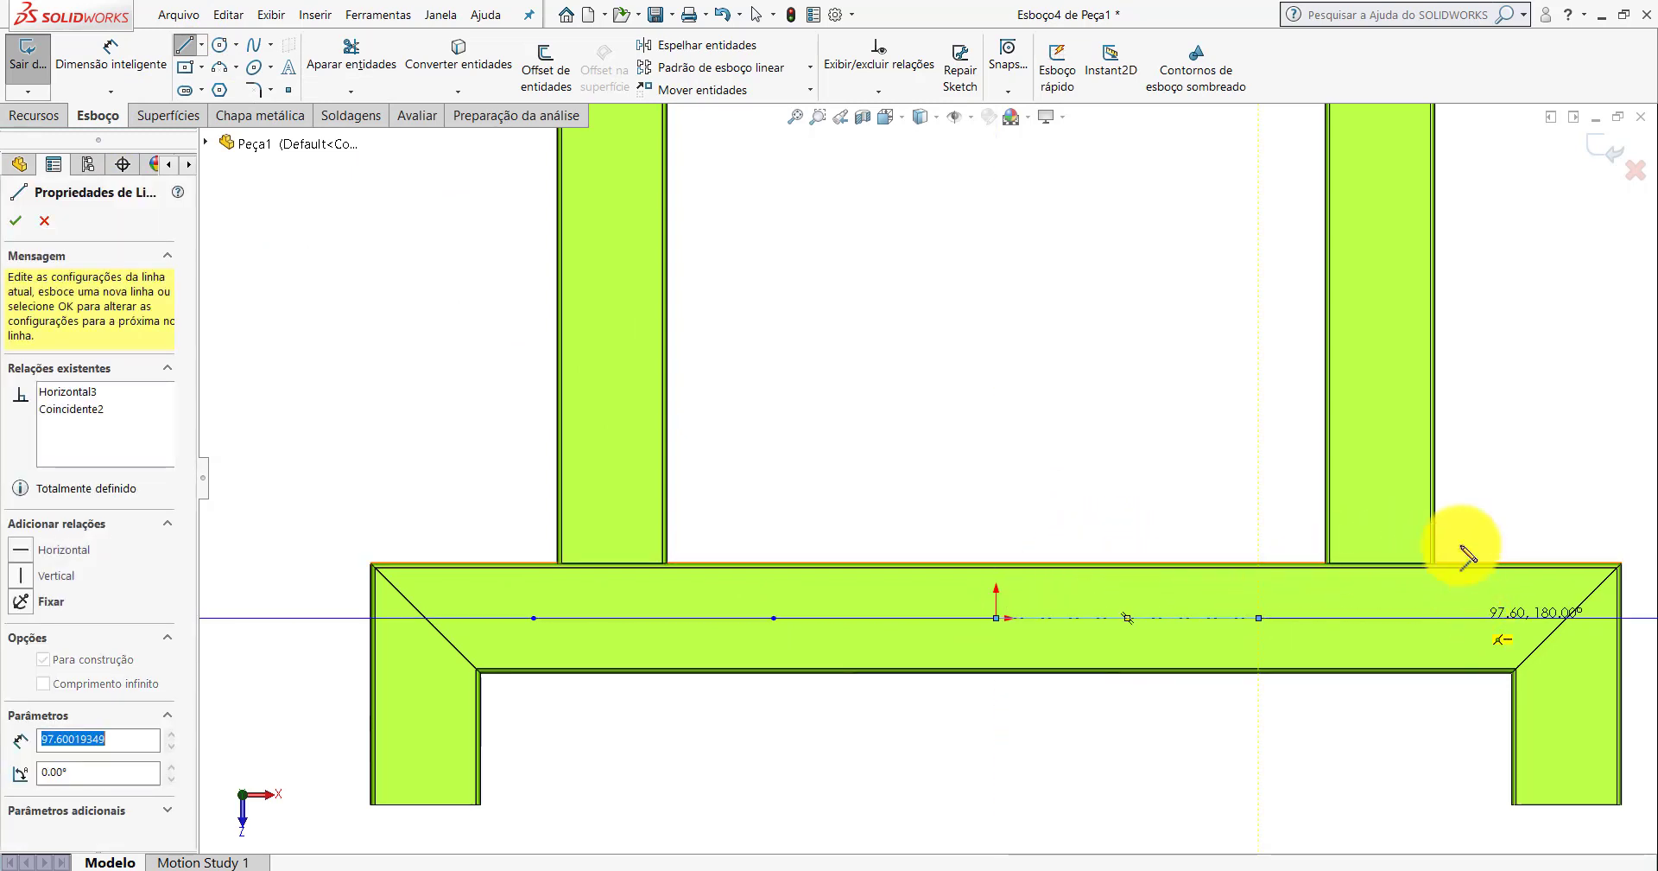
key(Escape)
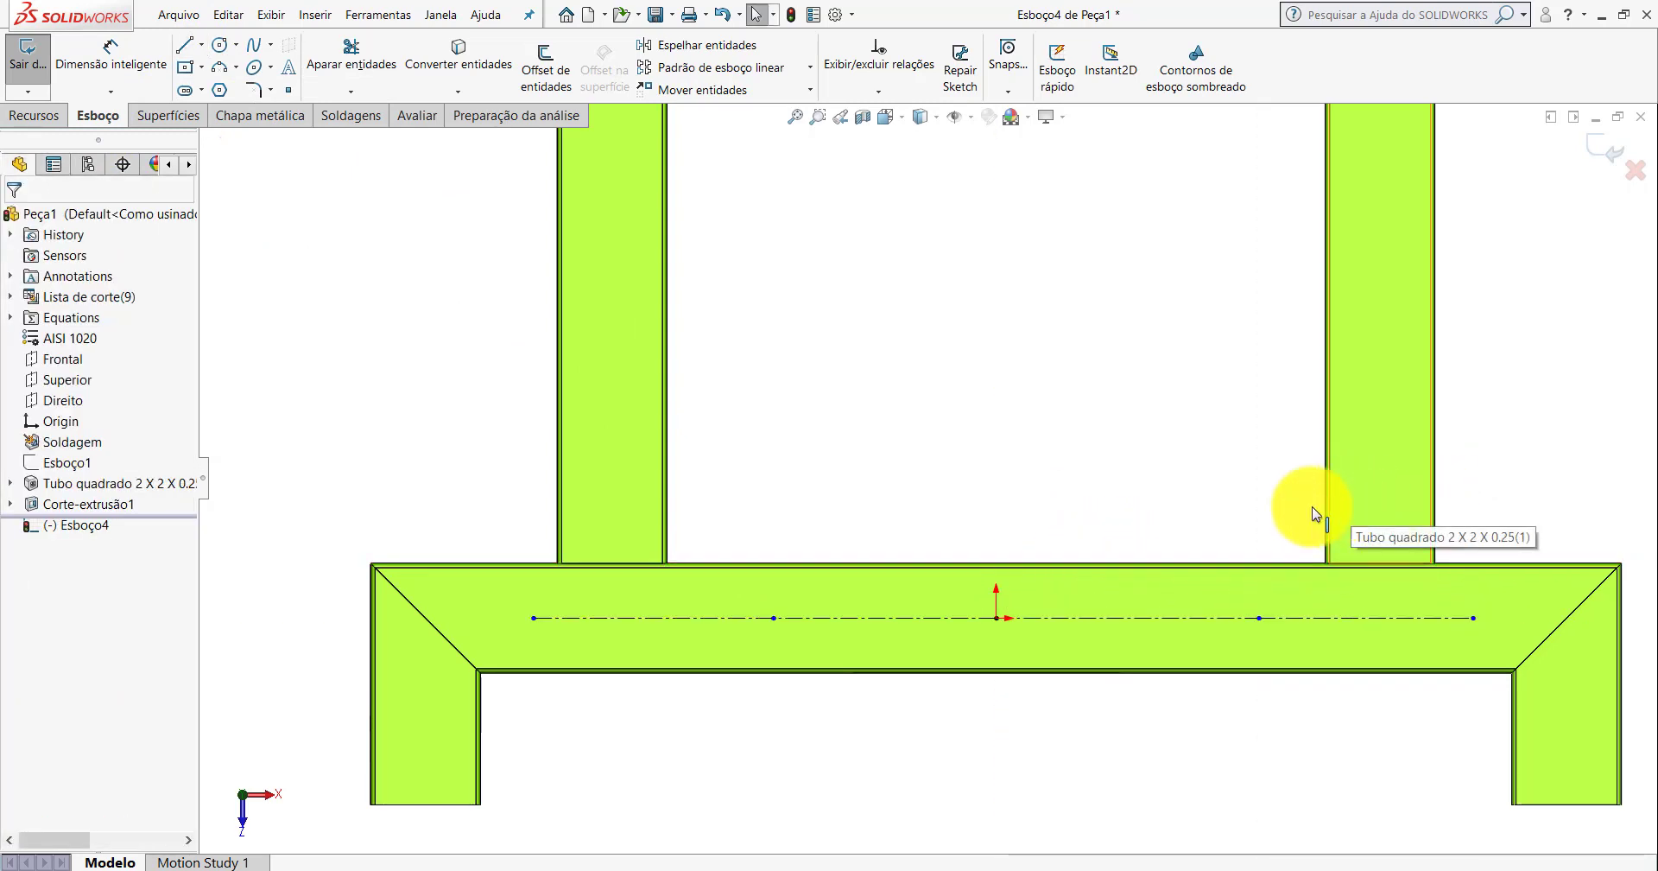
Give Linha1–Linha4 an Igual relation so they are equal length.
click(736, 617)
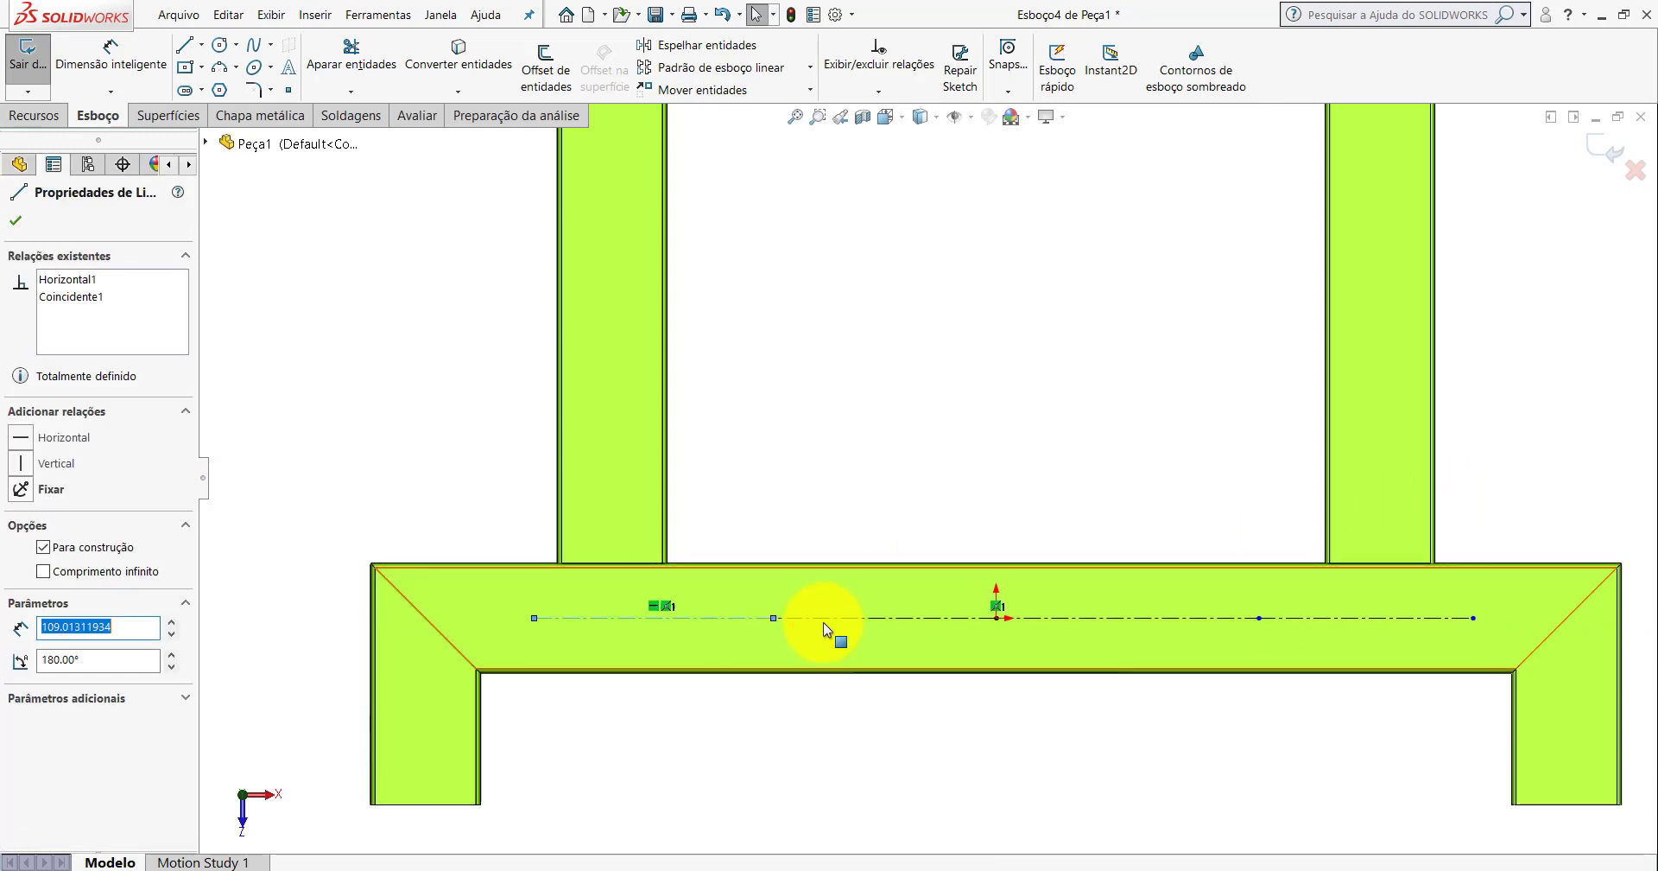
ctrl+click(890, 618)
ctrl+click(1066, 615)
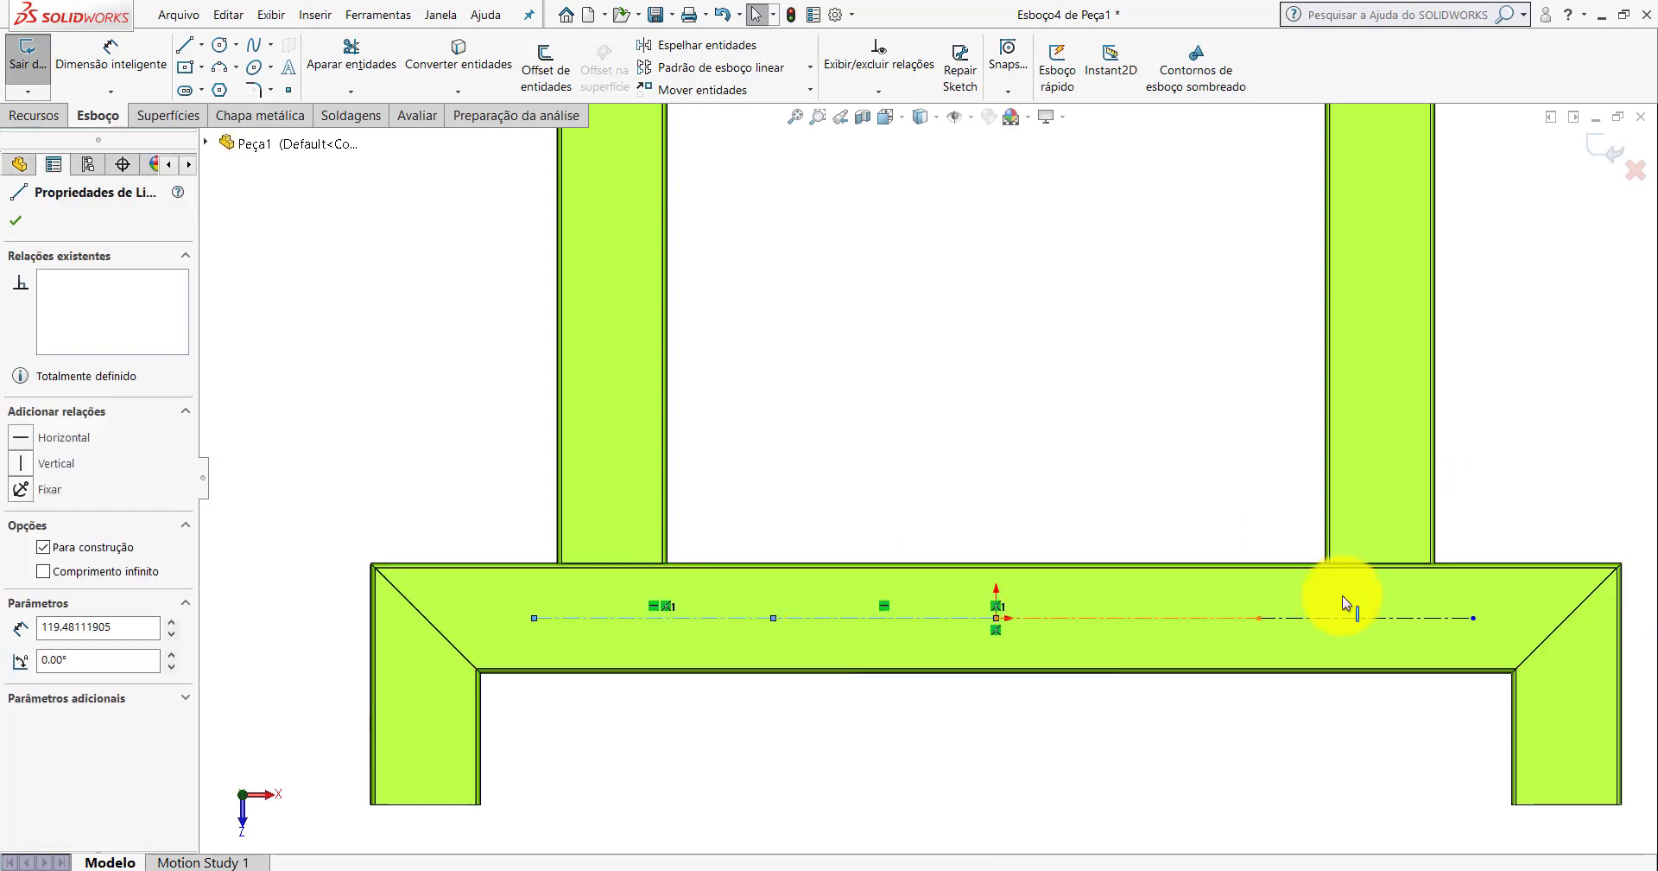
ctrl+click(1309, 620)
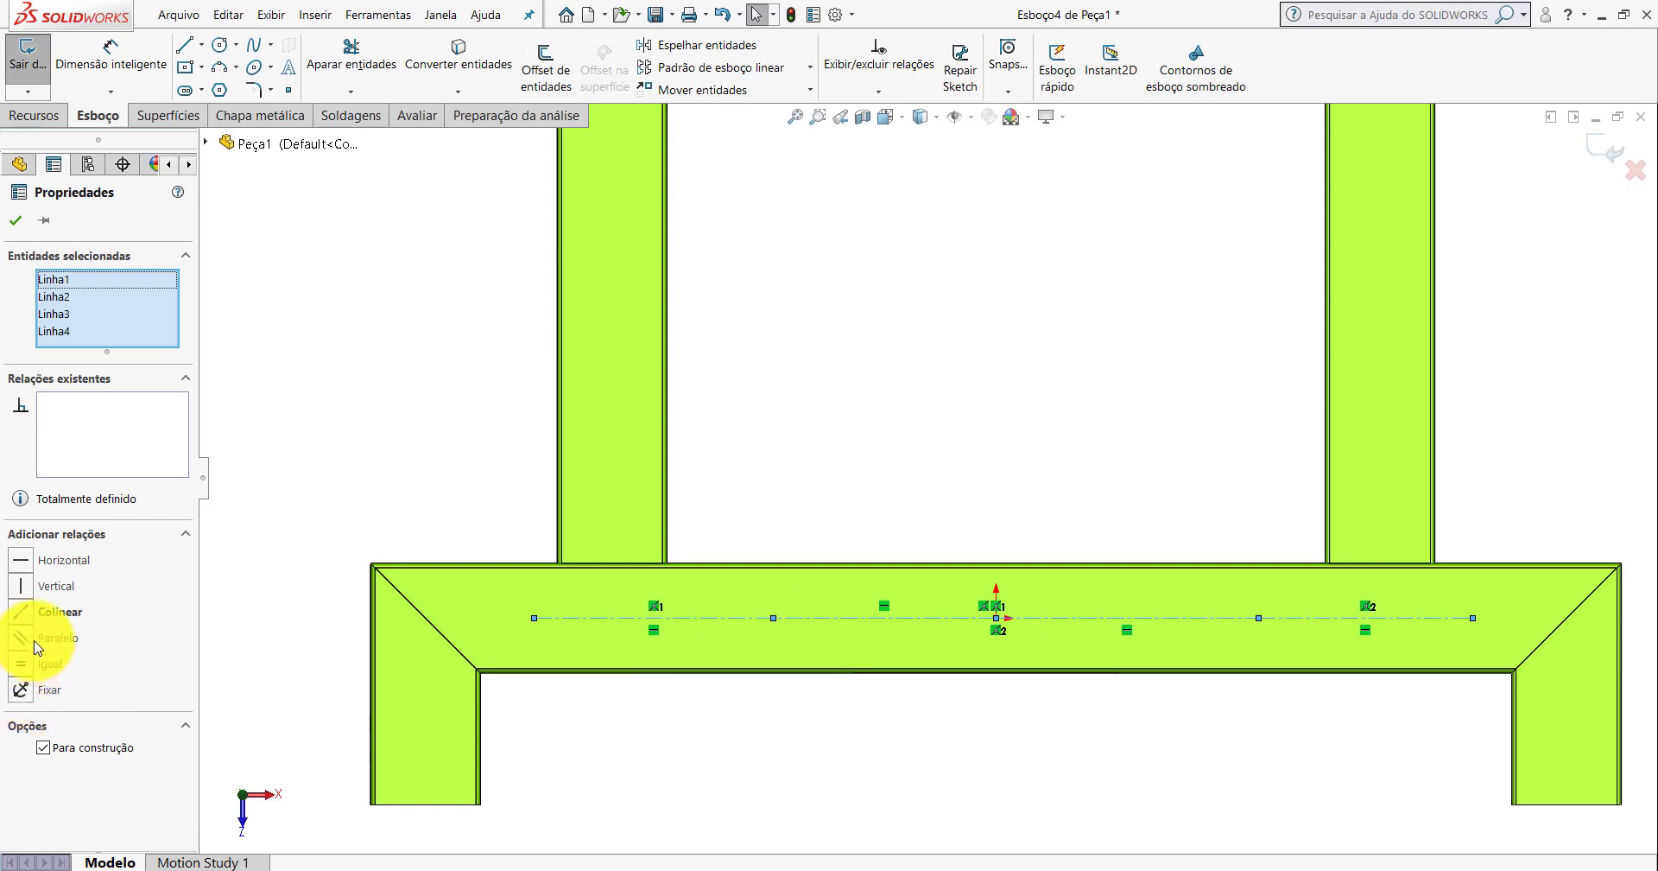
click(28, 613)
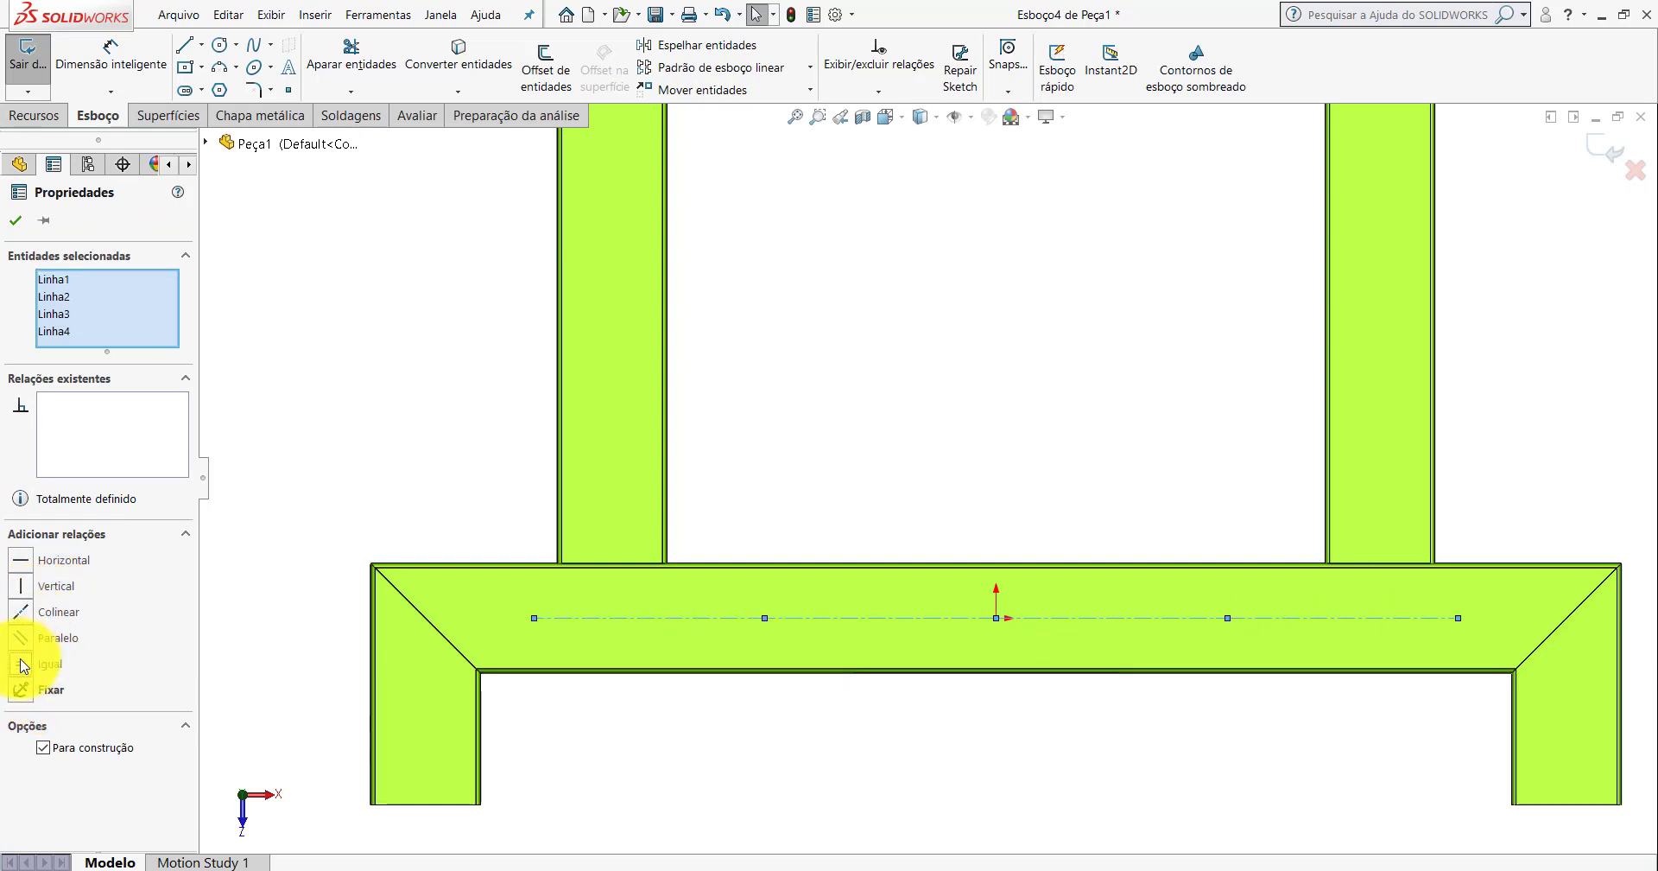
click(17, 220)
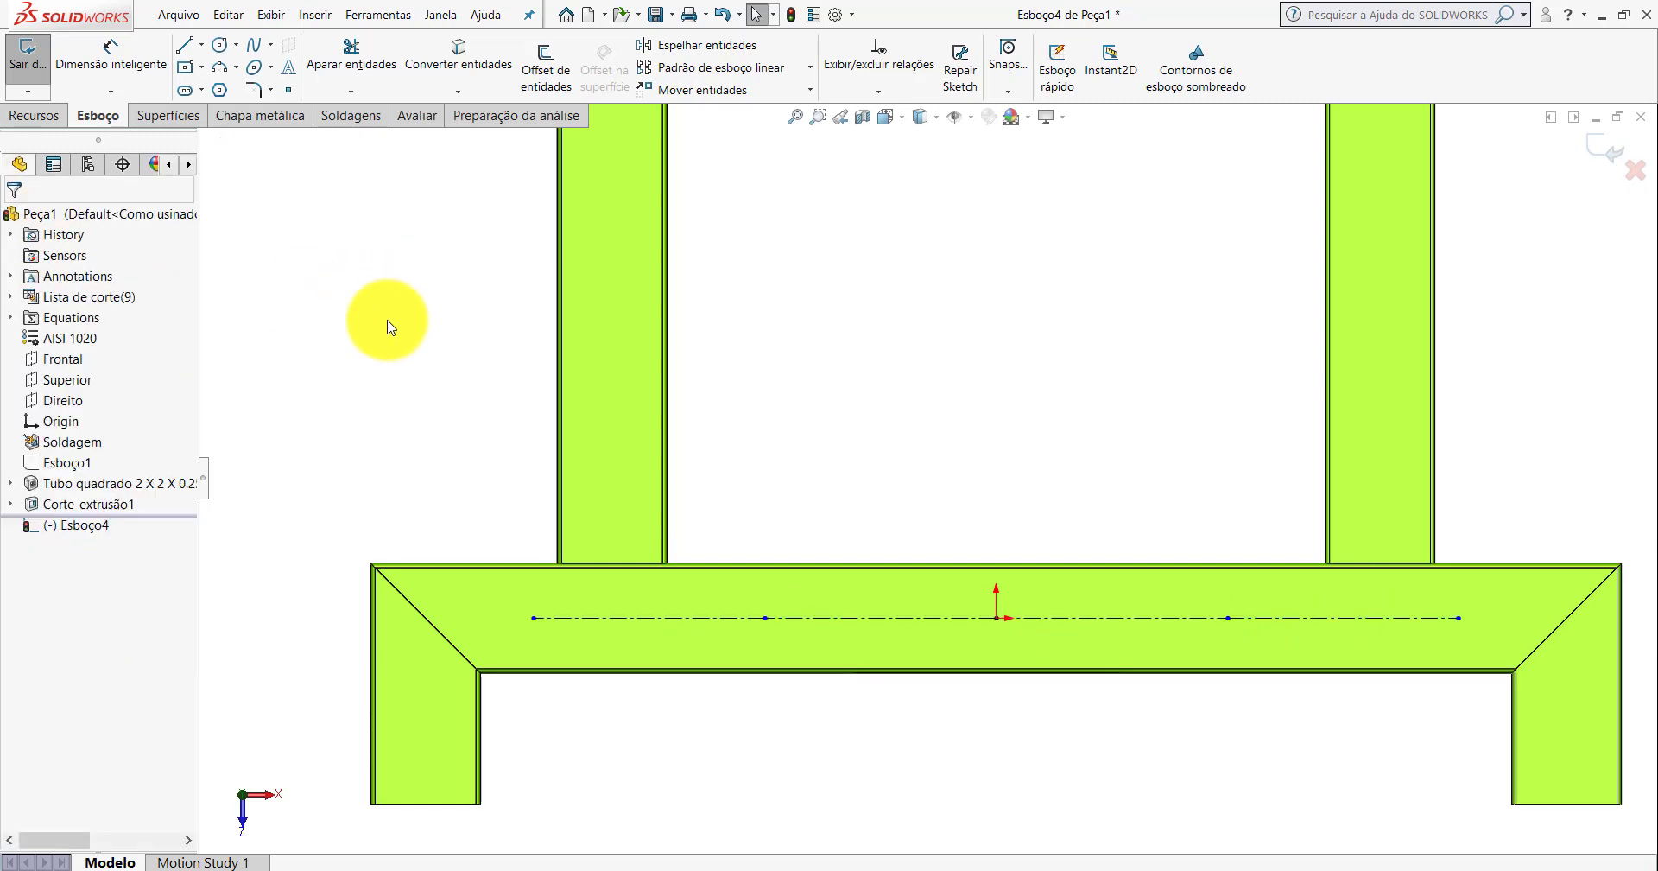
Dimension the middle centreline segment to 87.5 mm and deselect the dimension.
click(110, 56)
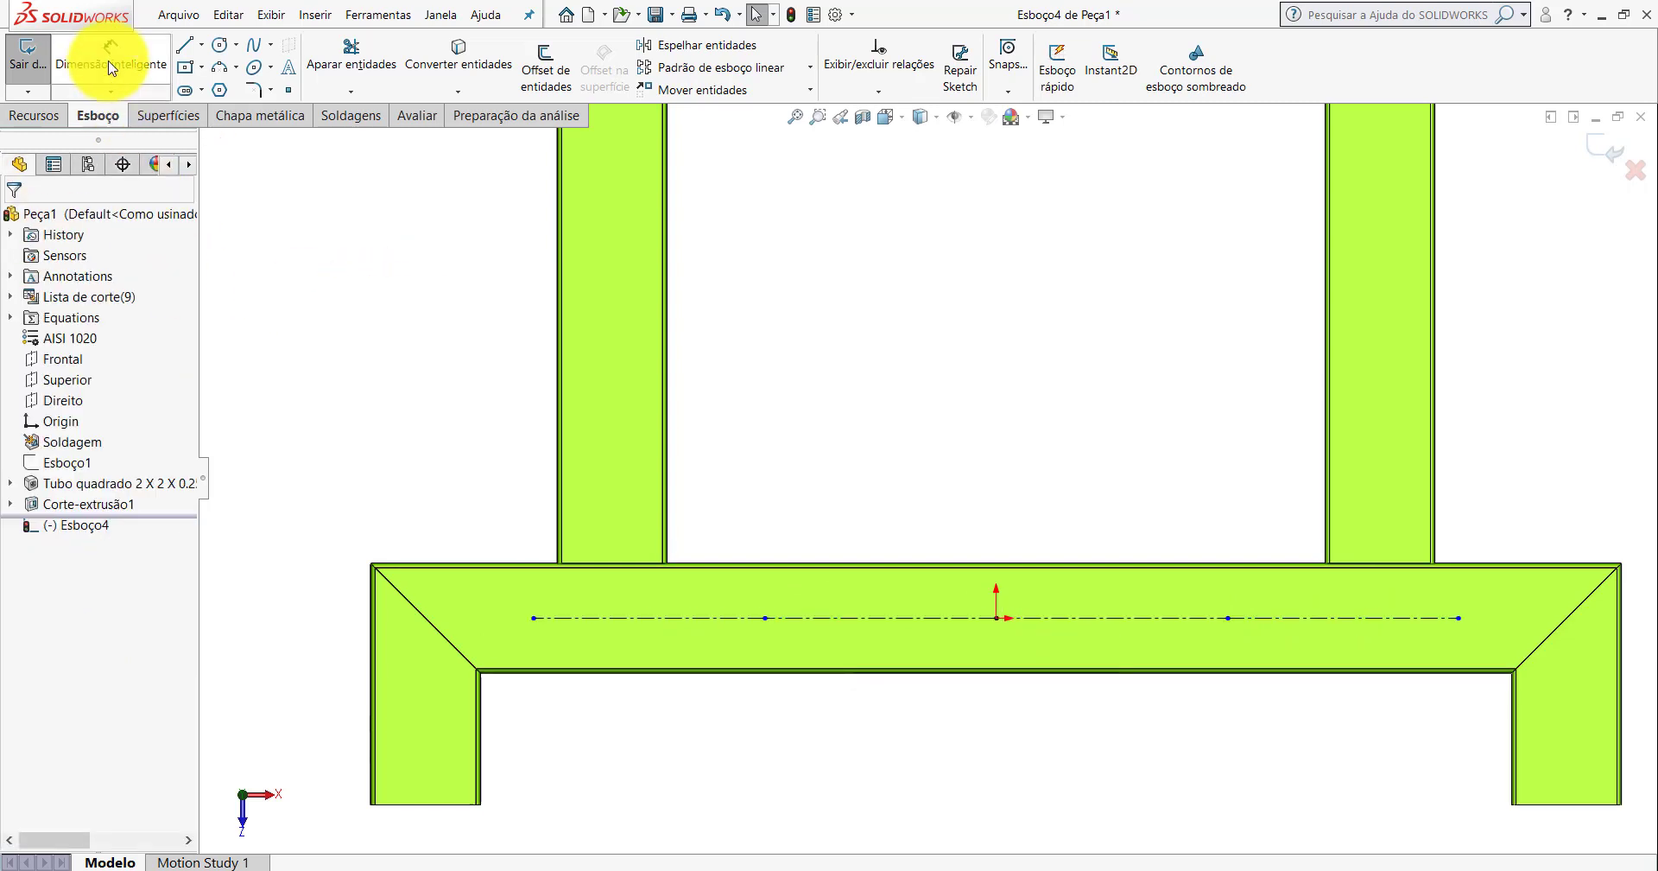
click(870, 618)
click(883, 386)
text(8)
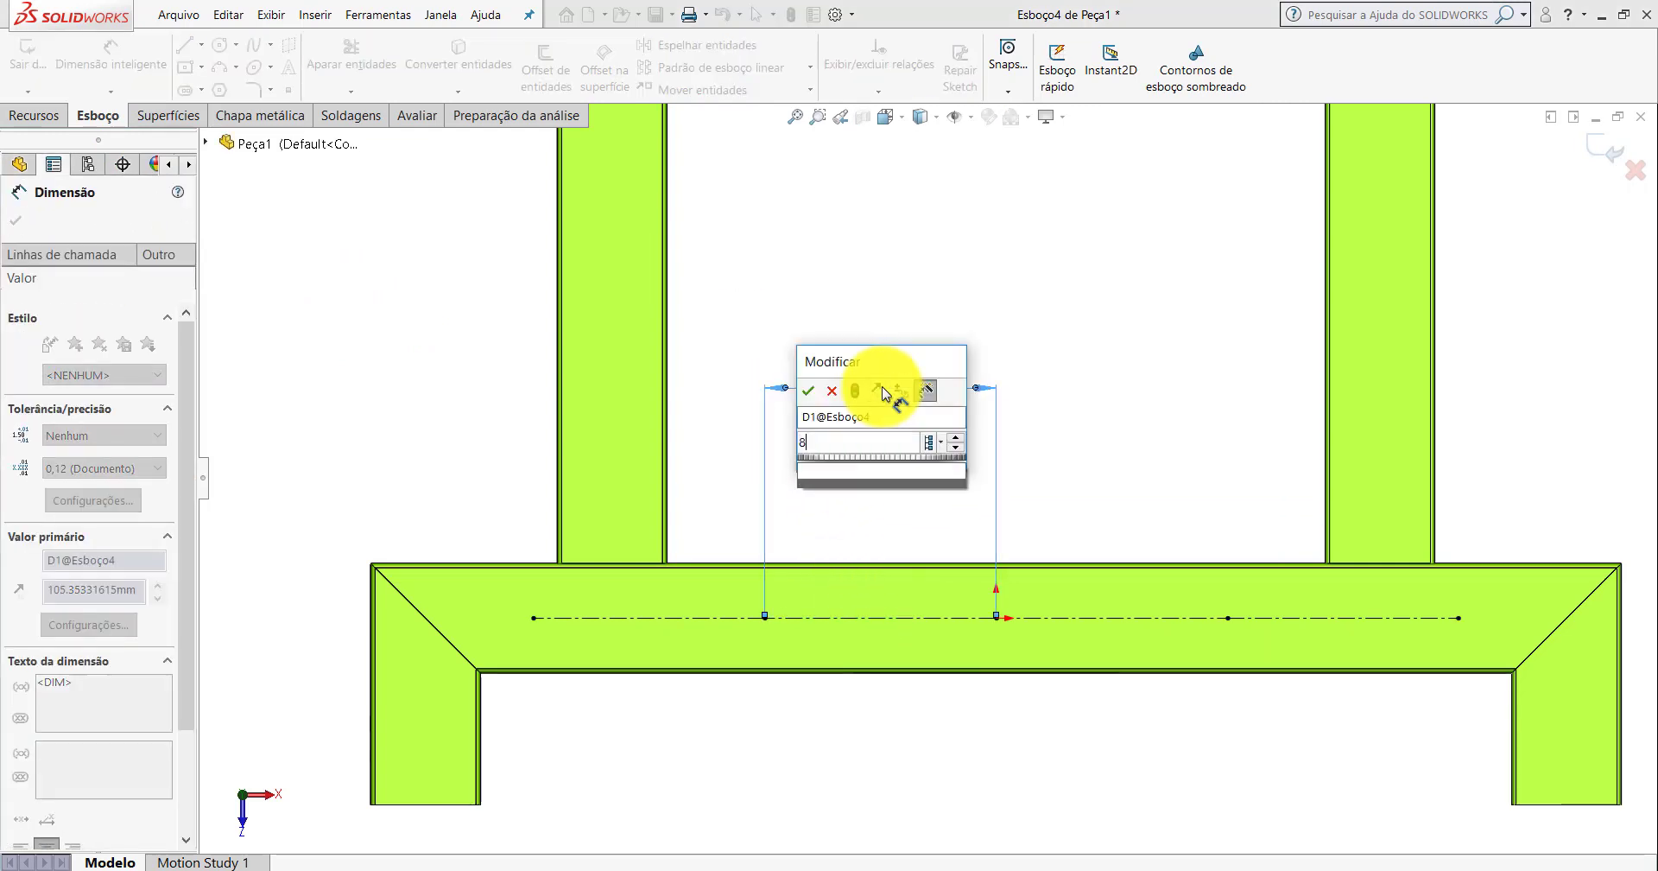
text(7.5)
key(Return)
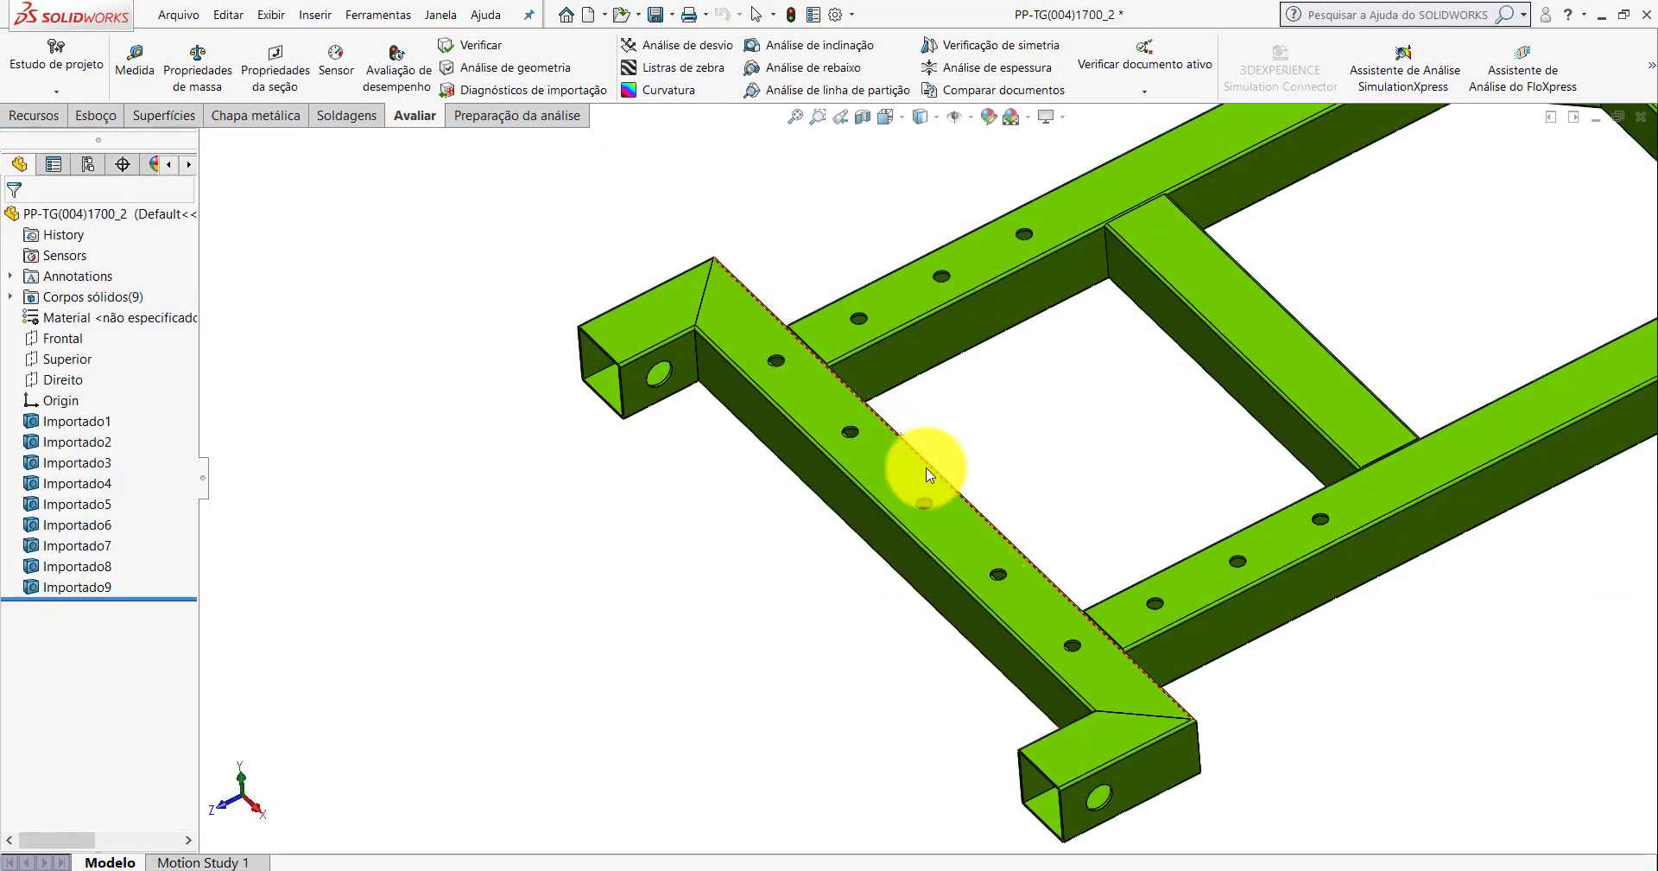
click(815, 771)
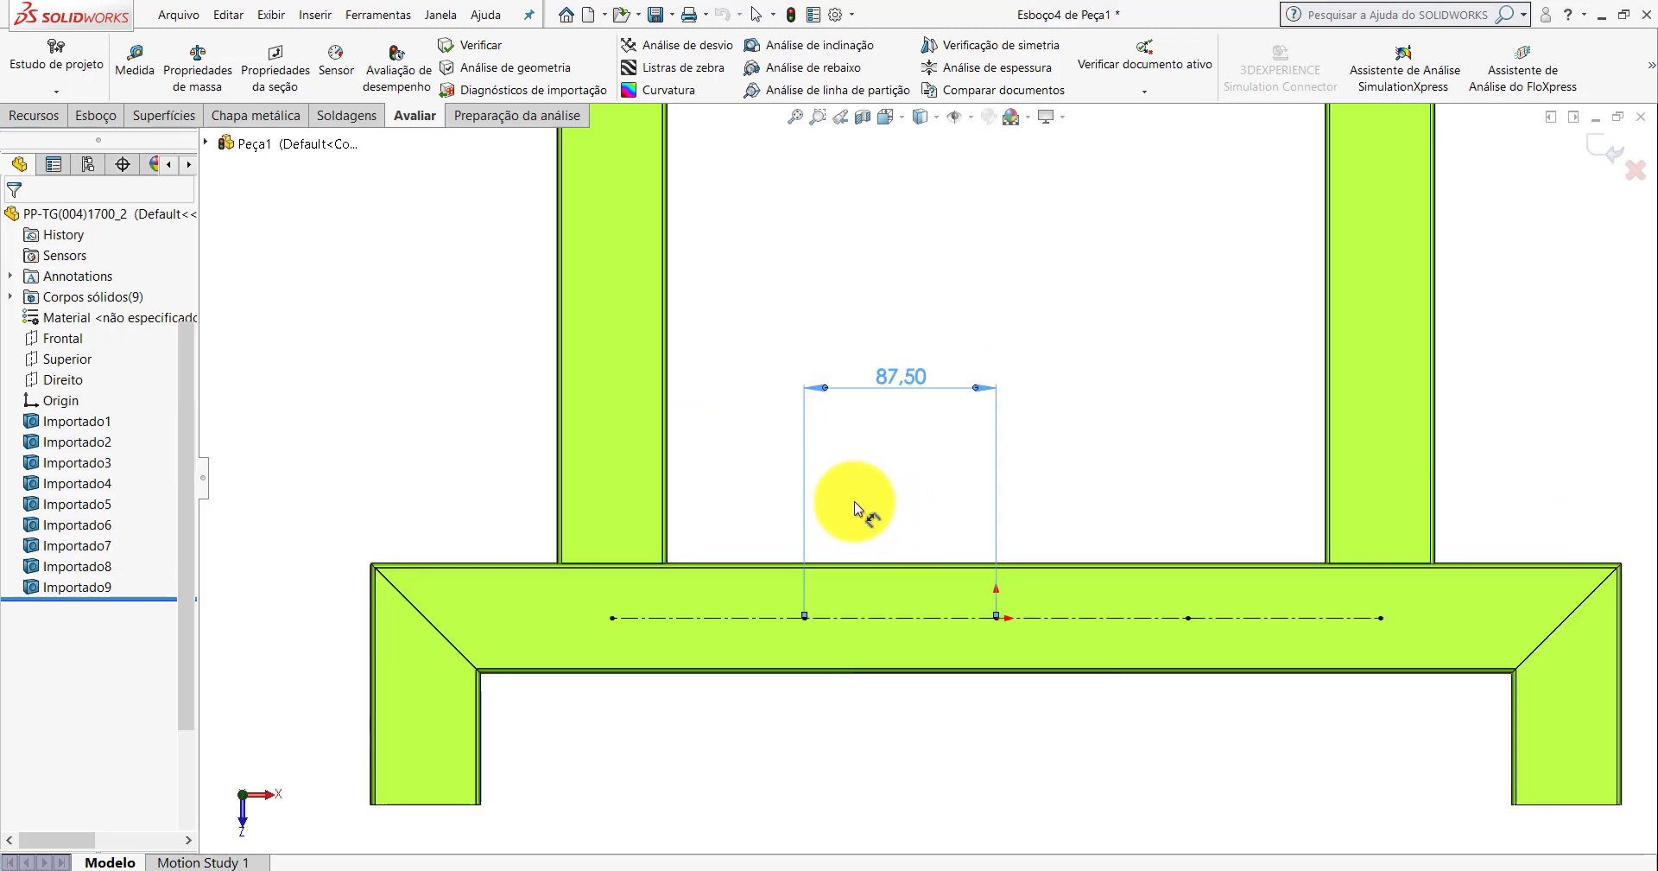
click(437, 323)
click(96, 115)
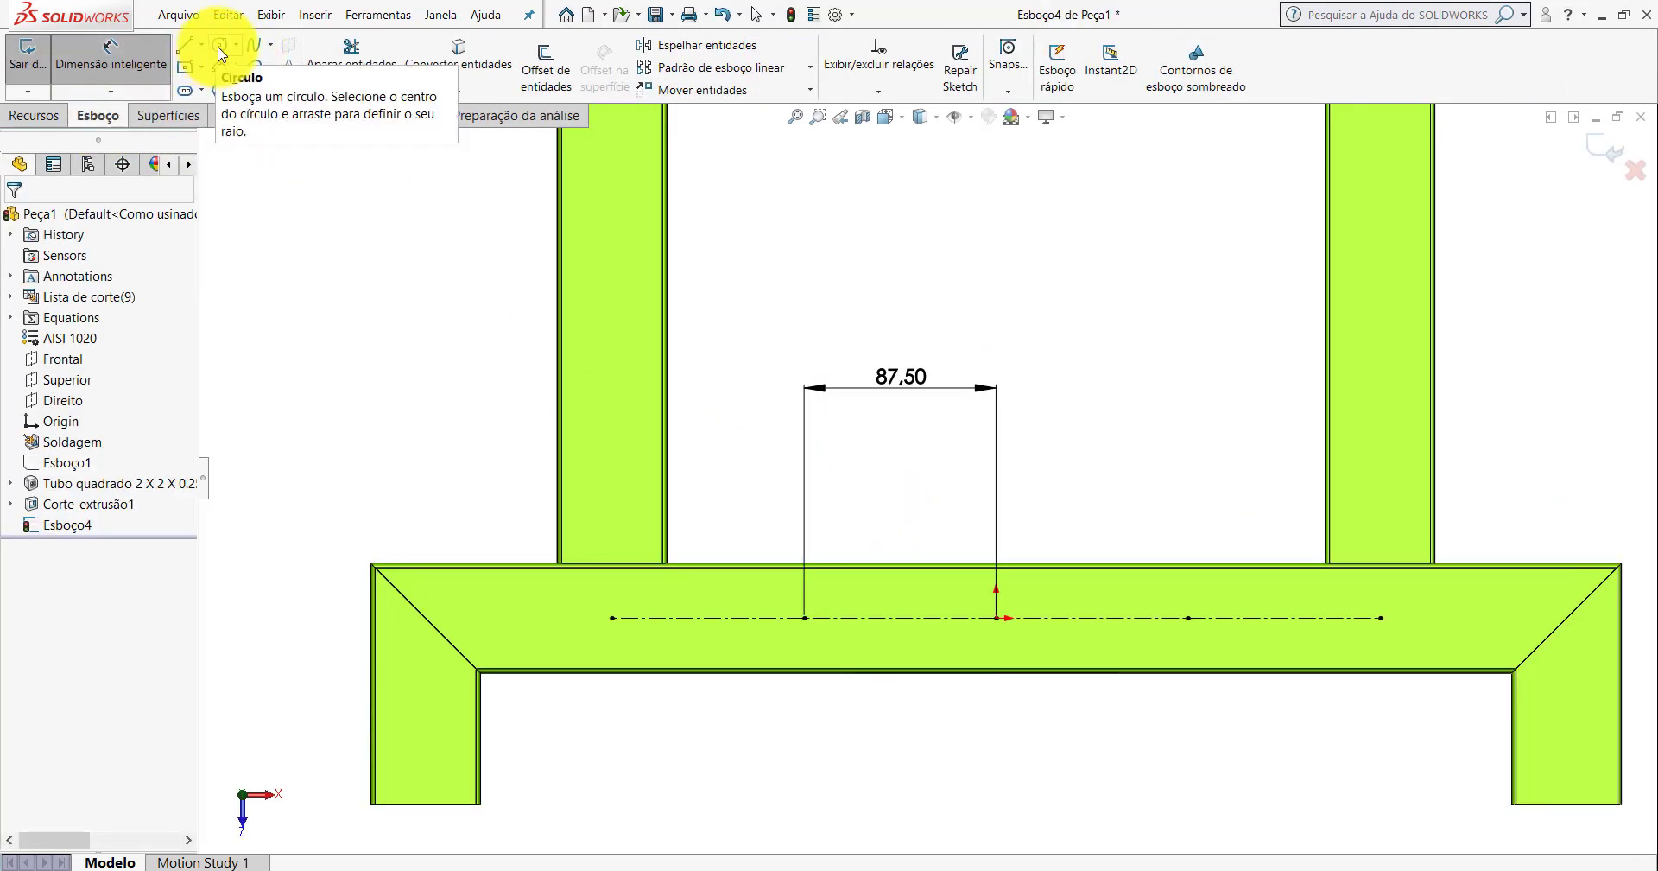
Draw circles on the left centreline end and the next centreline point.
click(221, 49)
scroll(614, 695, down, 3)
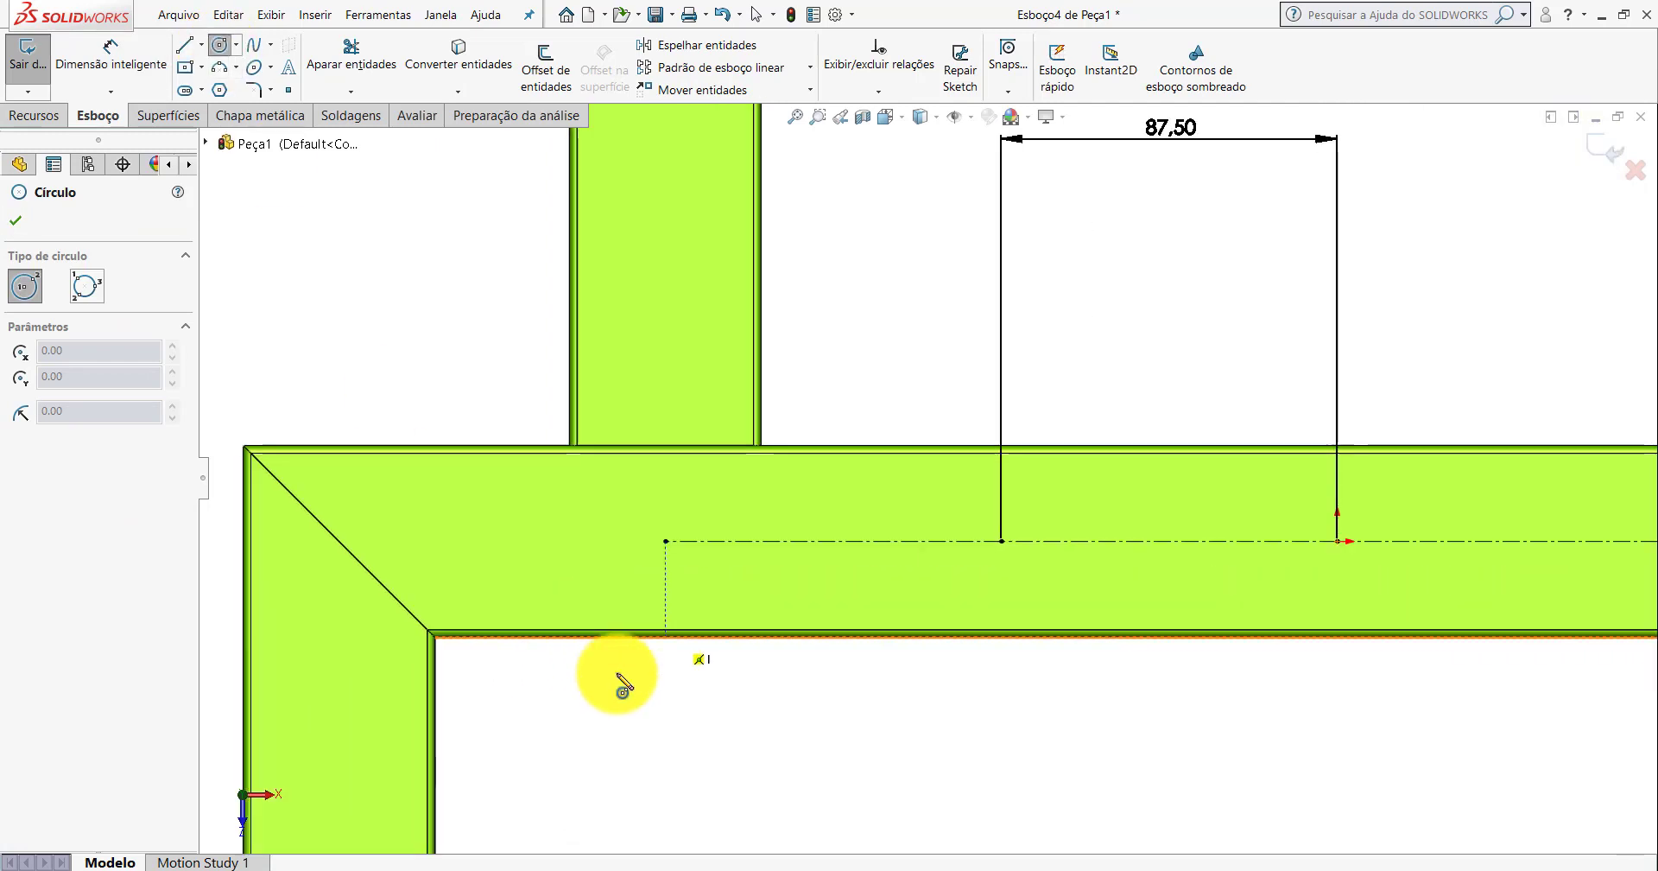
scroll(688, 539, down, 1)
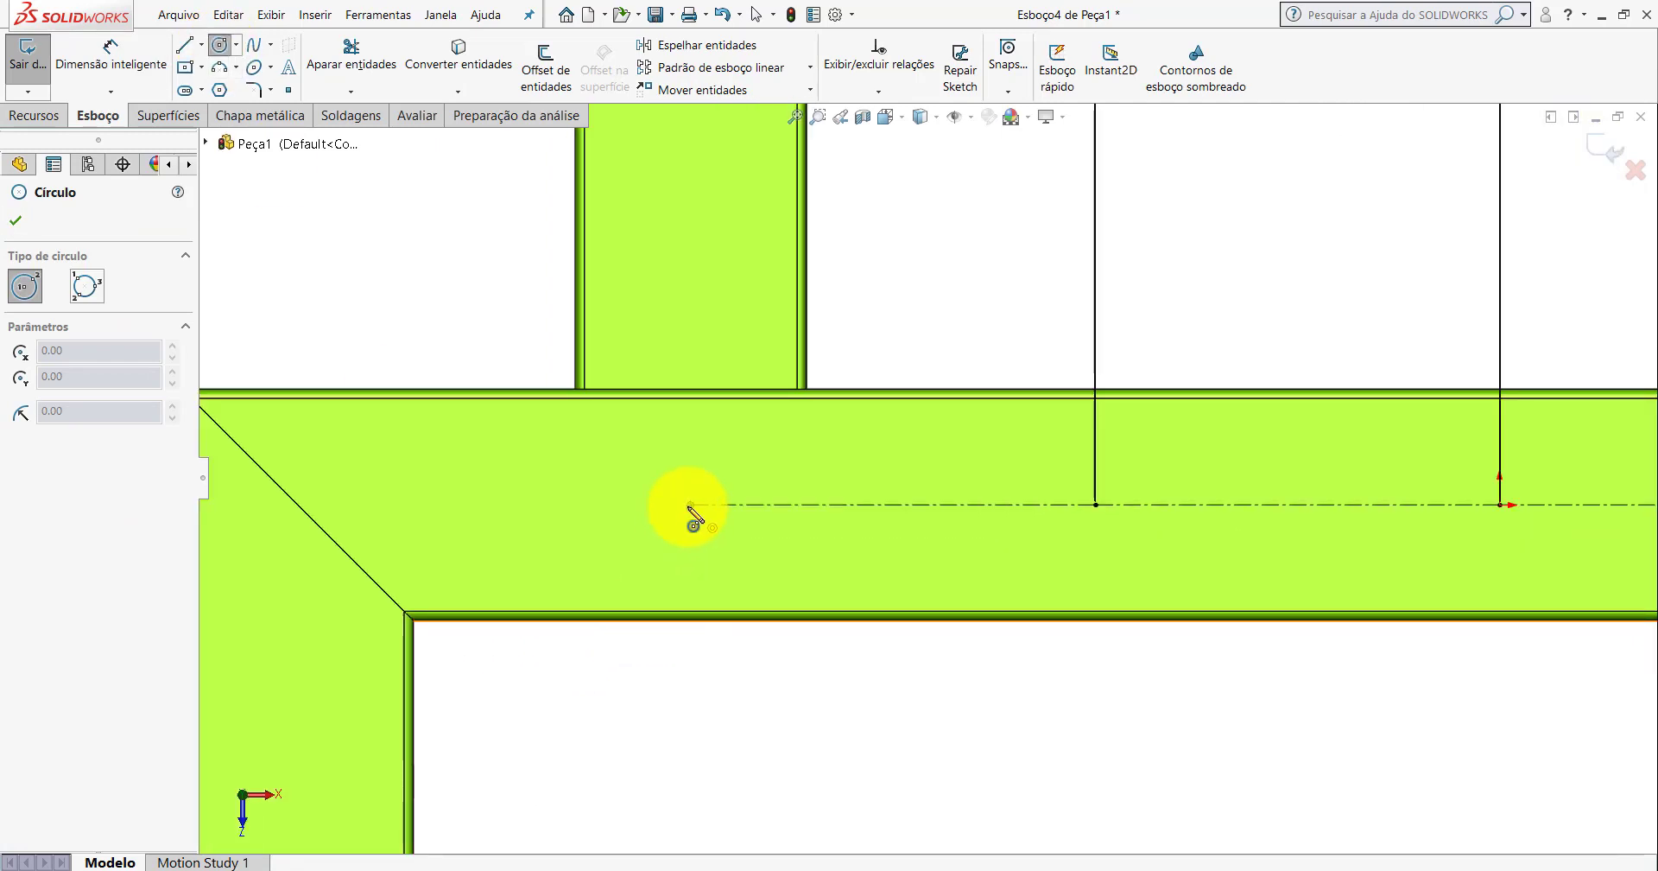
click(689, 504)
click(647, 520)
scroll(951, 522, up, 2)
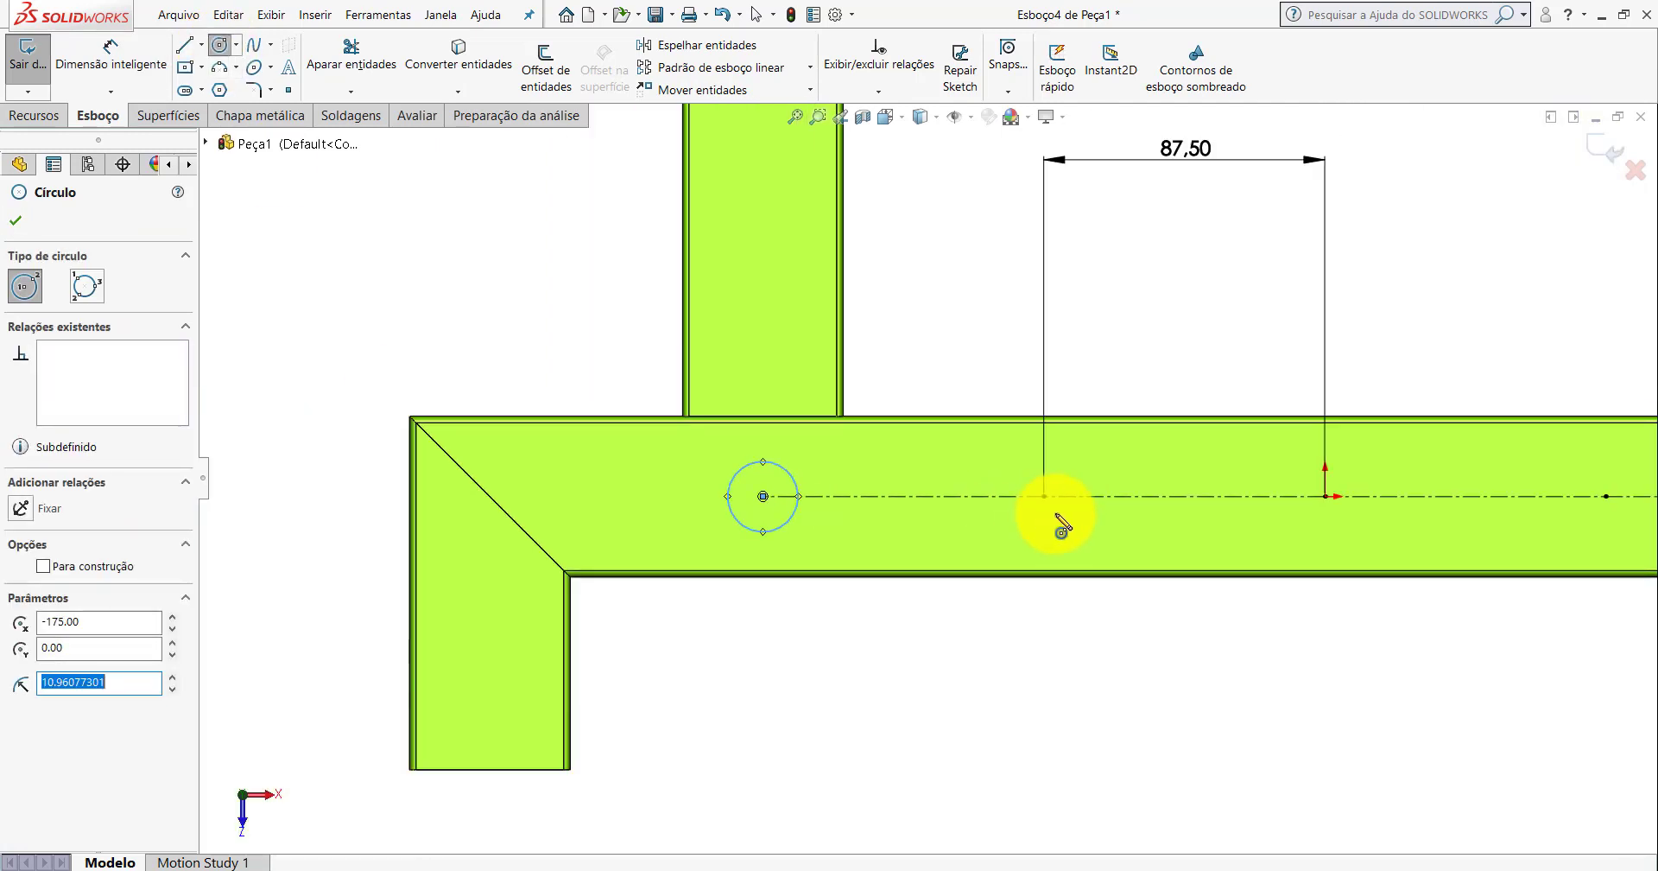
scroll(1037, 514, down, 2)
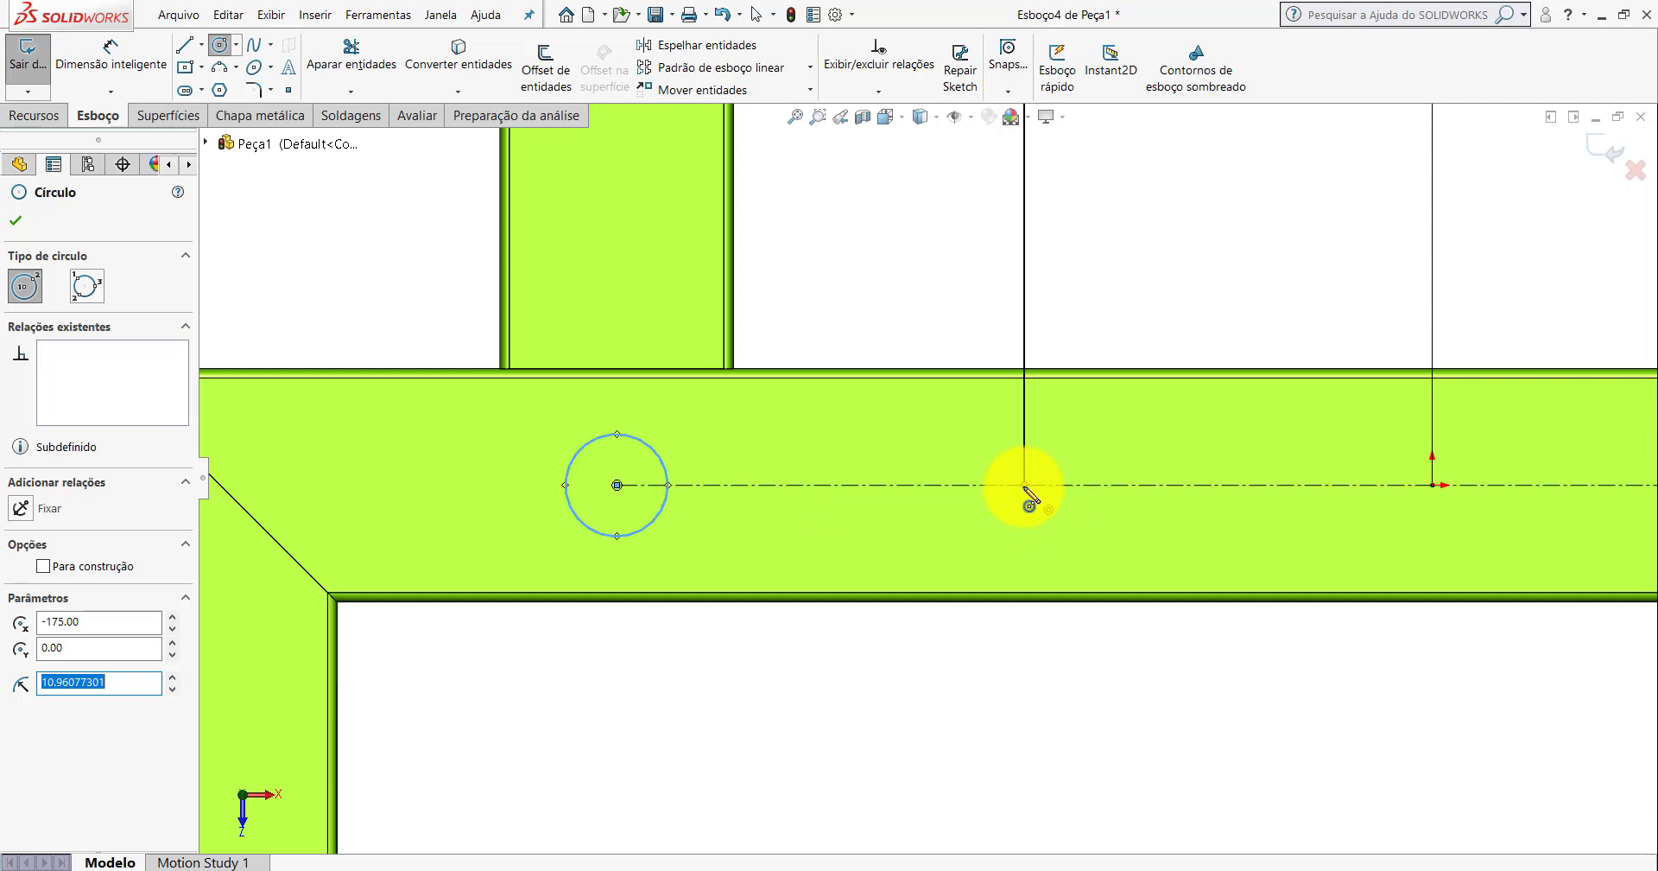
click(1025, 486)
click(1077, 526)
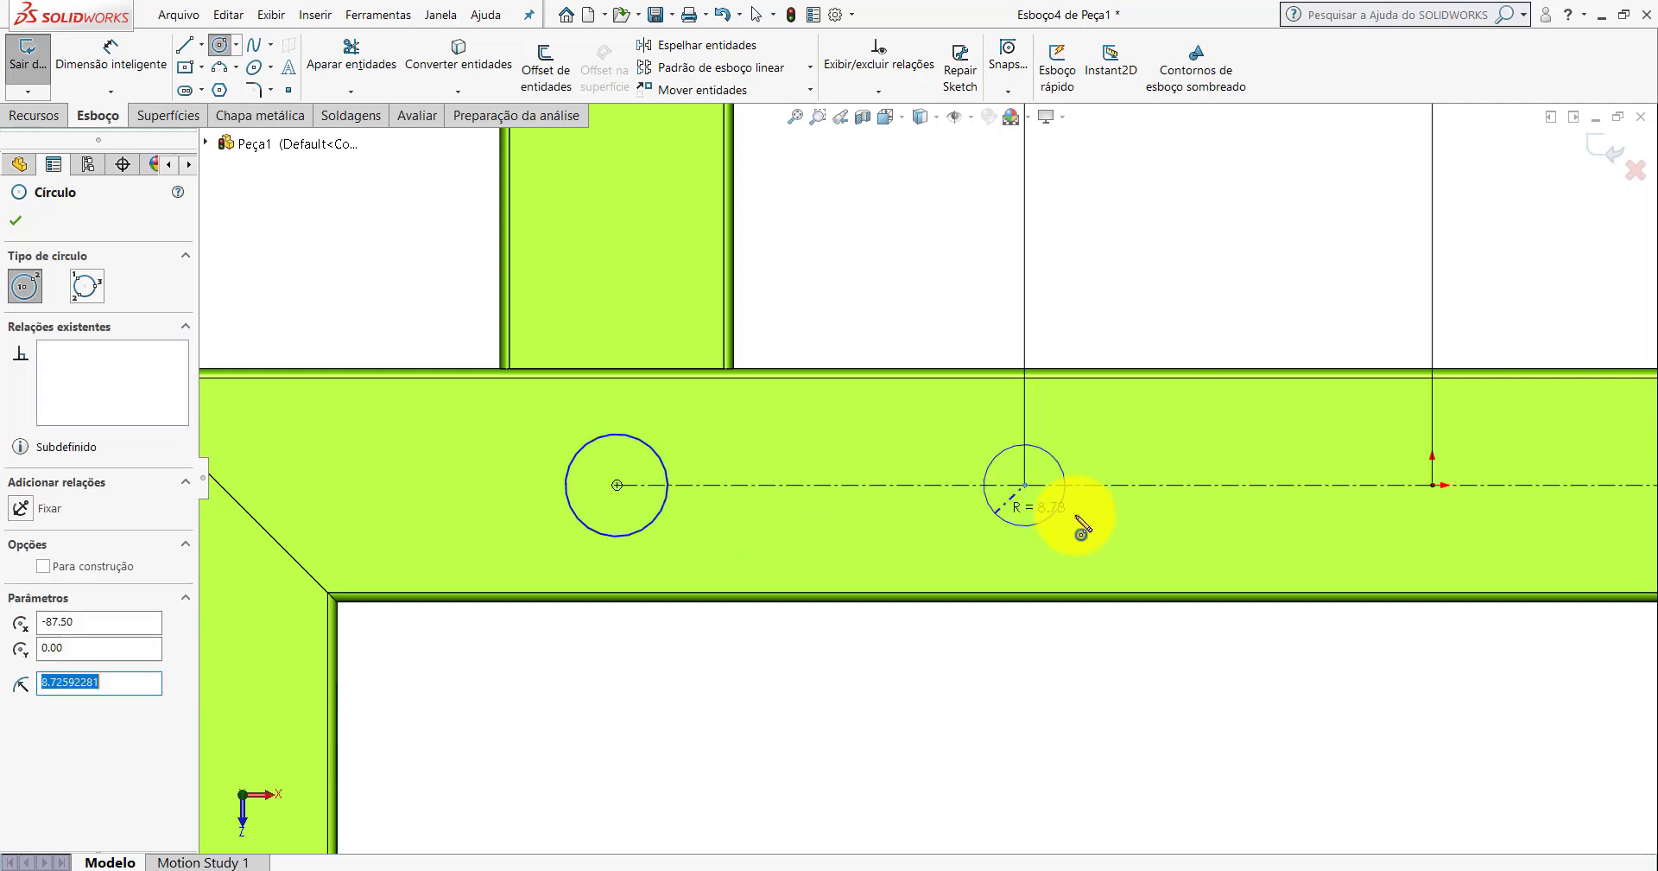
Draw three more circles on the origin, at X 87.50, and on the right end.
scroll(1077, 526, up, 2)
click(1219, 482)
click(1193, 508)
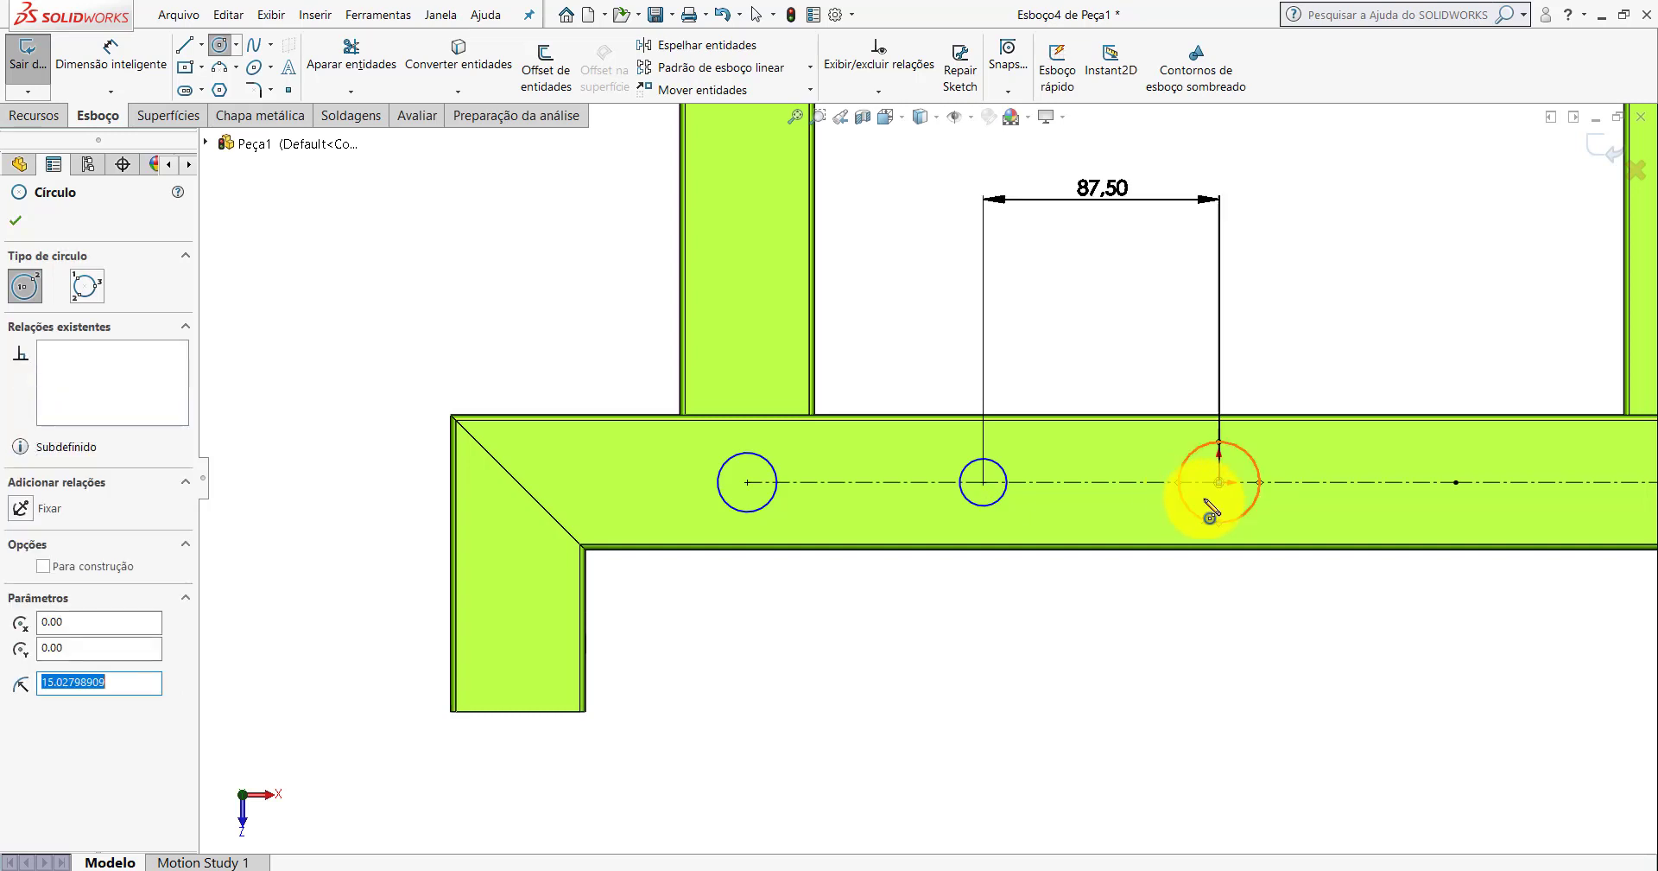
scroll(1259, 506, down, 2)
click(1285, 457)
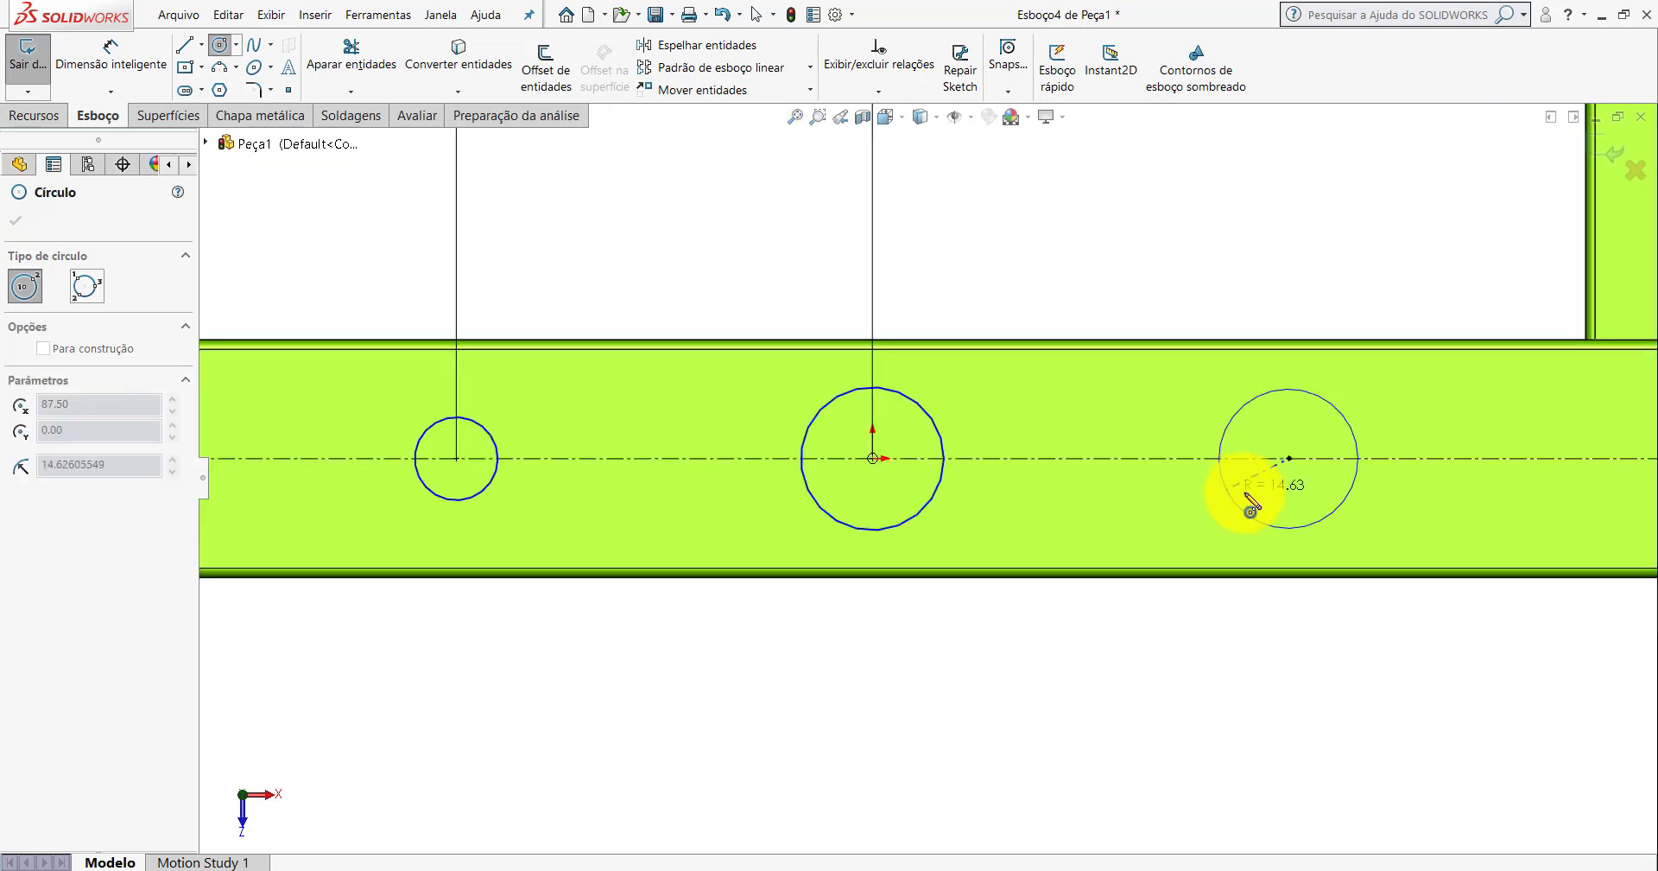
click(1244, 510)
scroll(1400, 488, up, 1)
click(1509, 459)
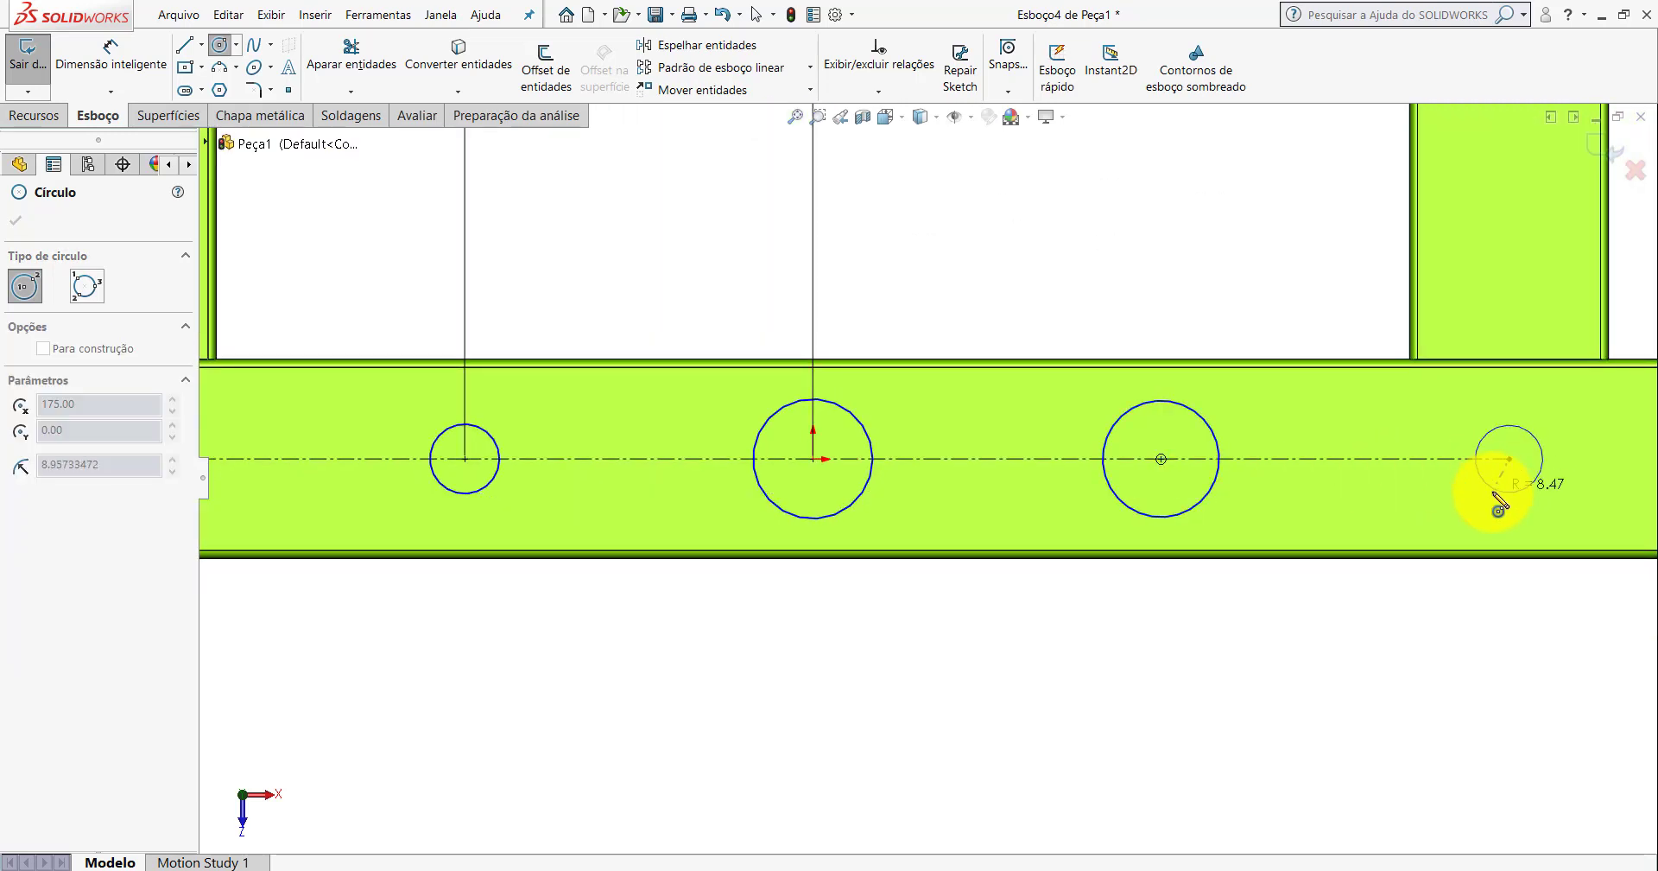
click(1502, 494)
scroll(1177, 551, up, 3)
key(Escape)
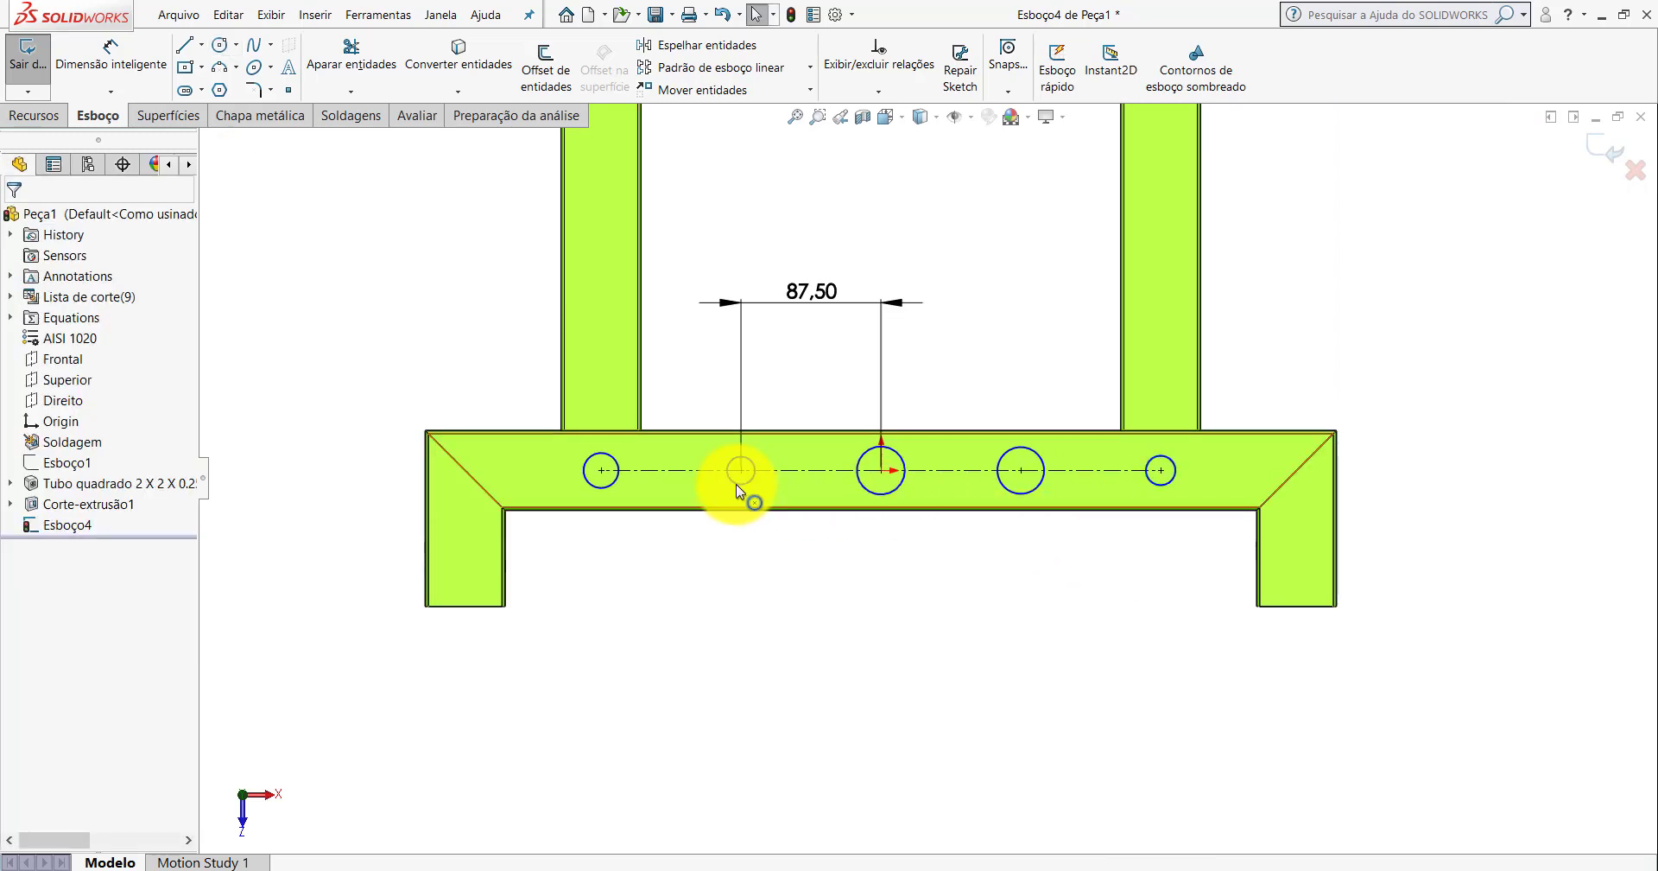
Make all five circles equal in size with an Igual relation.
scroll(736, 484, down, 2)
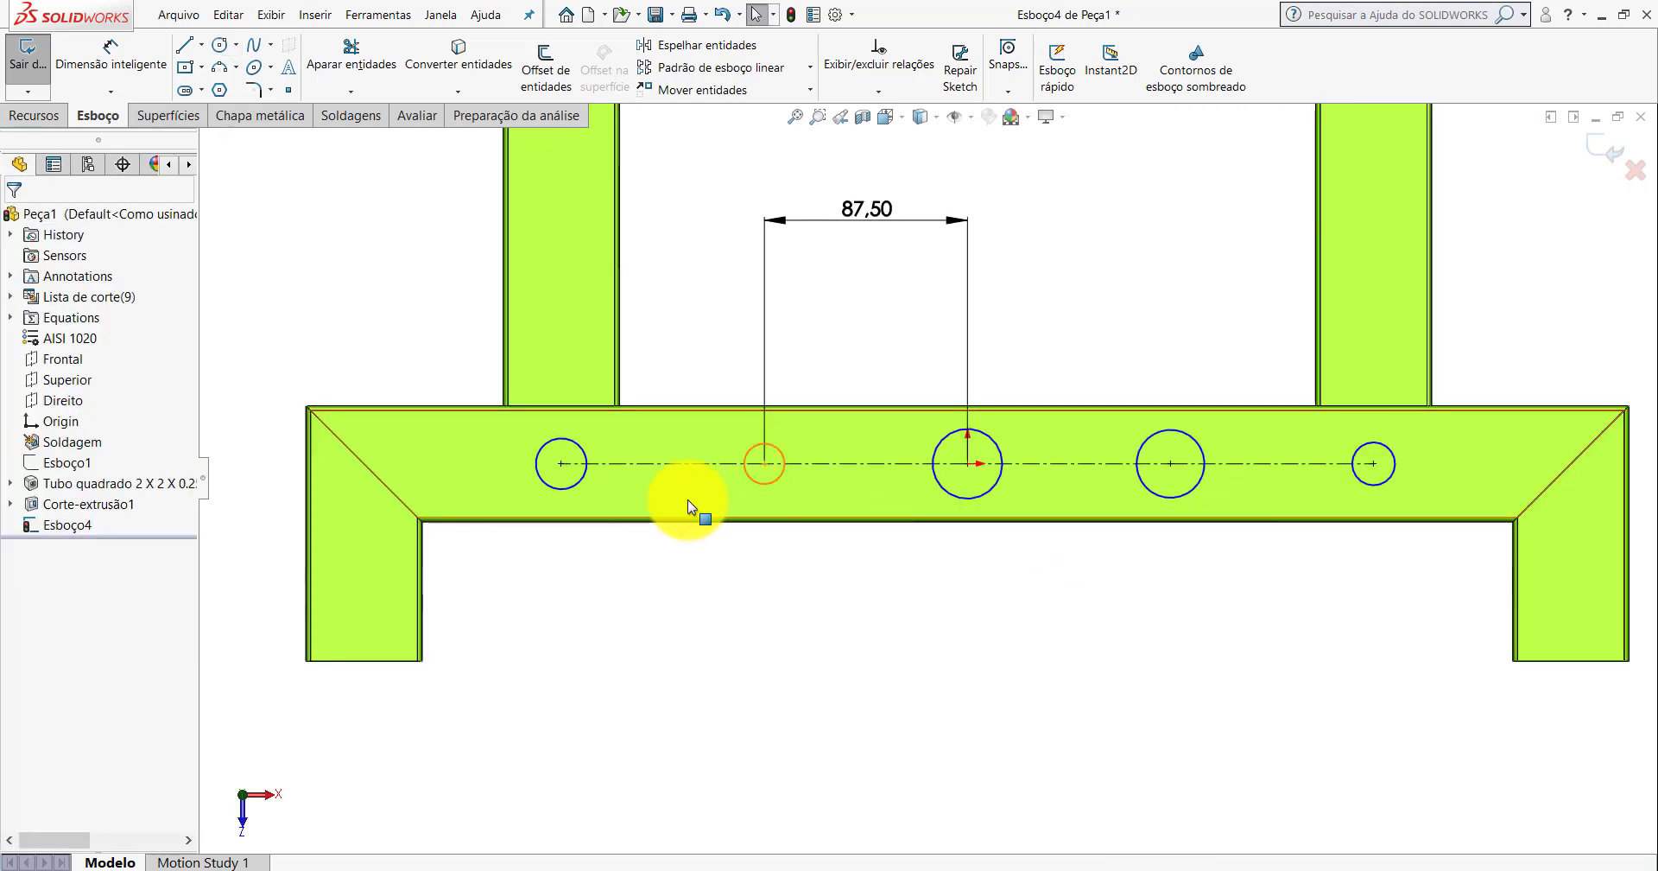
click(571, 489)
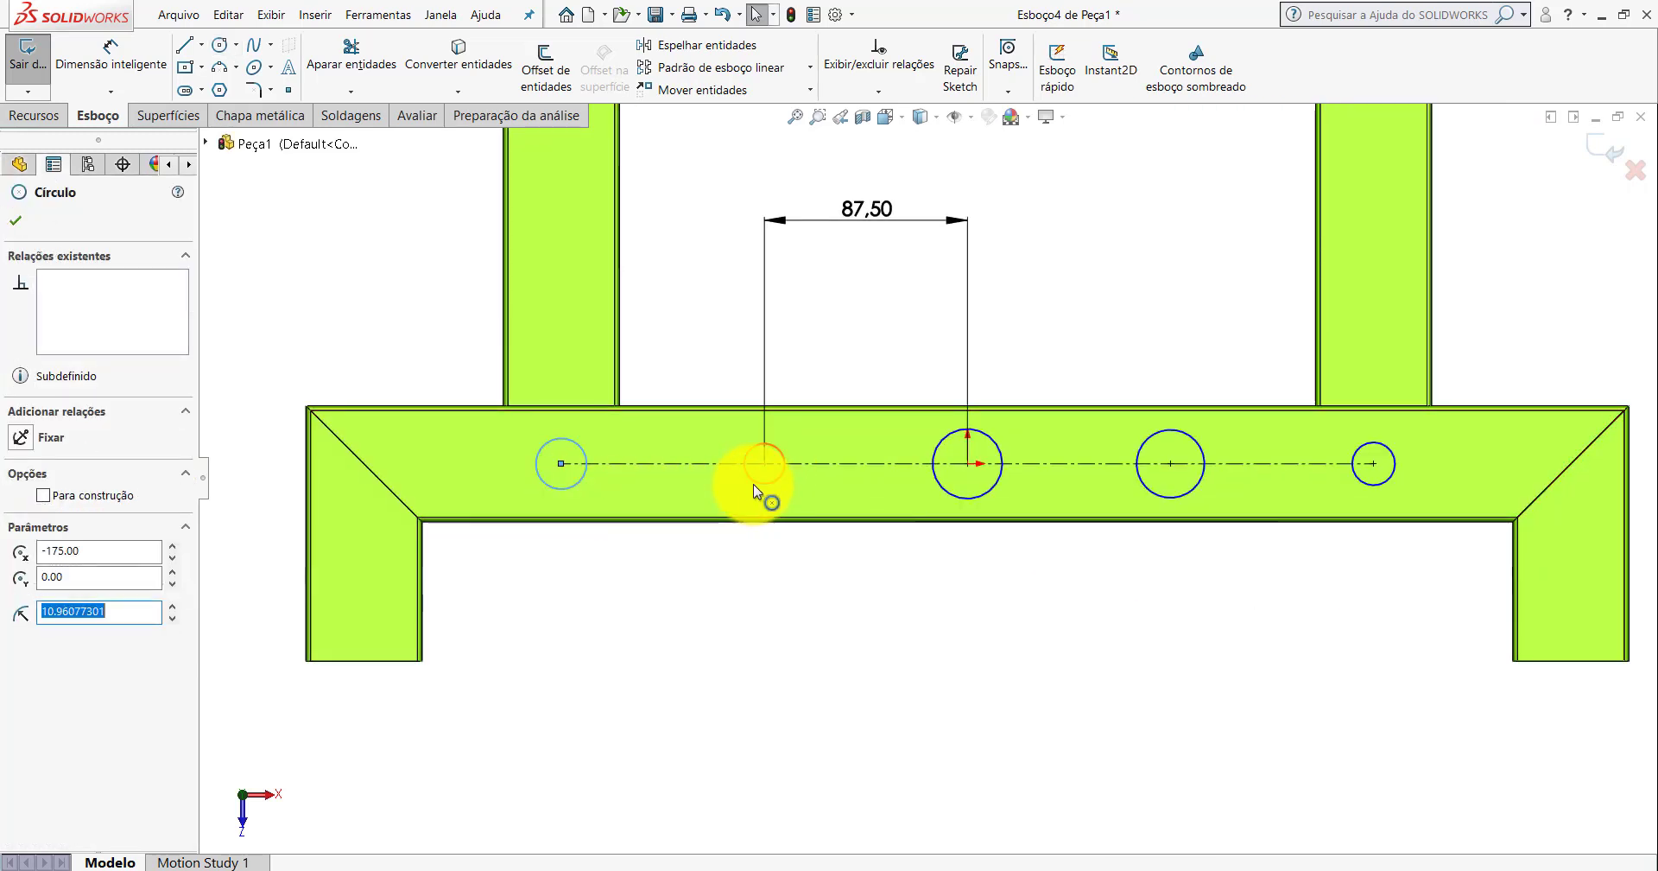
ctrl+click(753, 484)
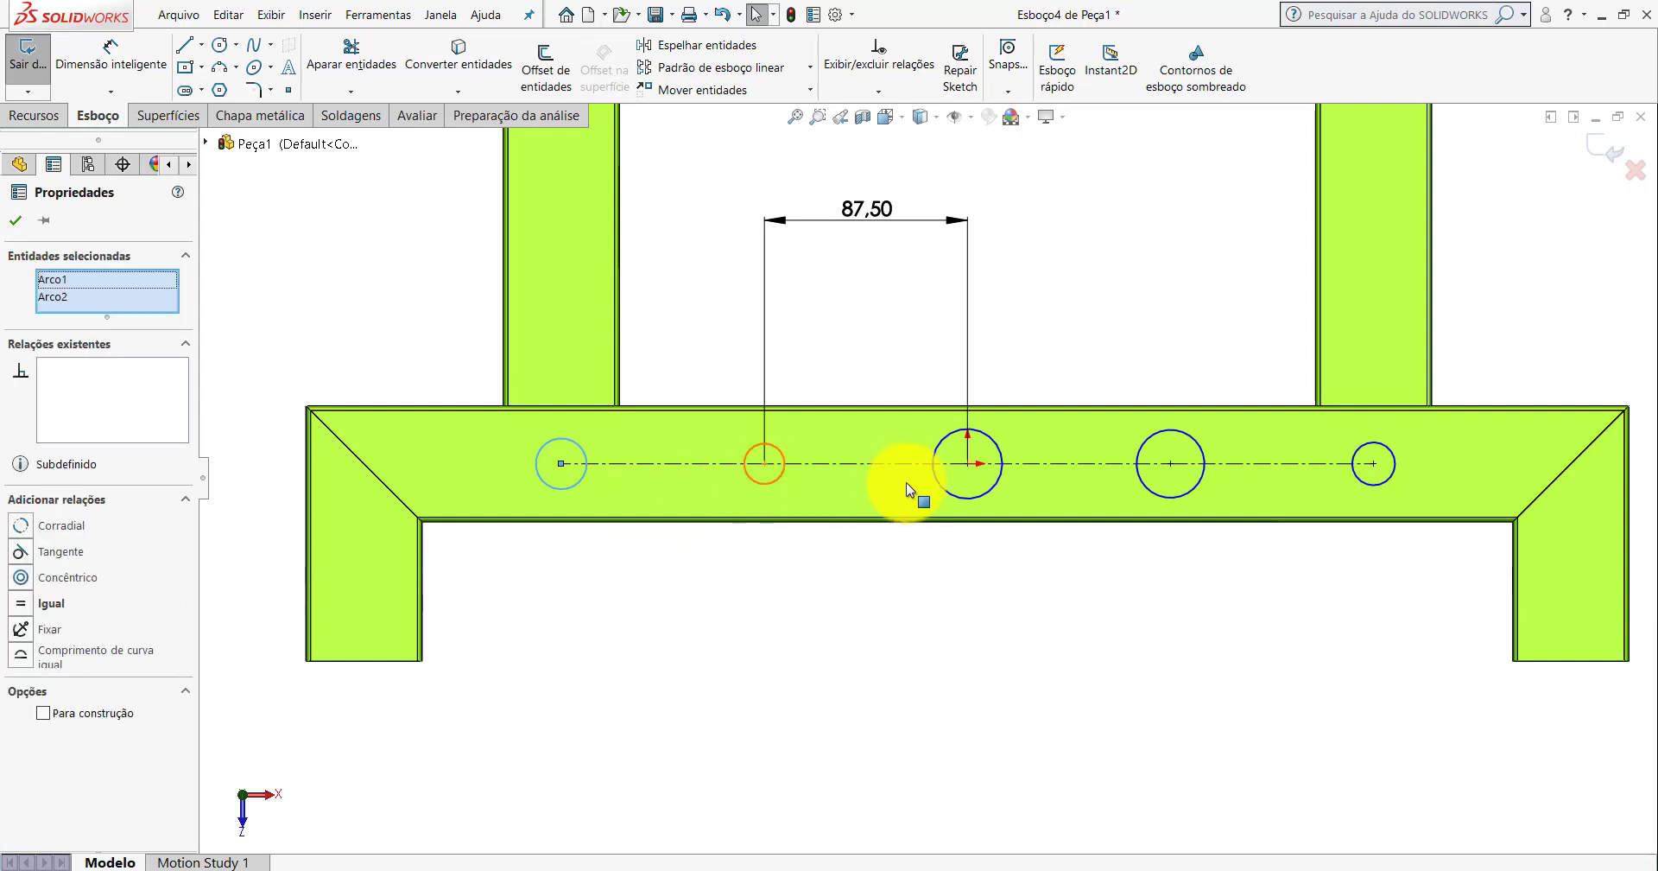
ctrl+click(1154, 493)
ctrl+click(1366, 485)
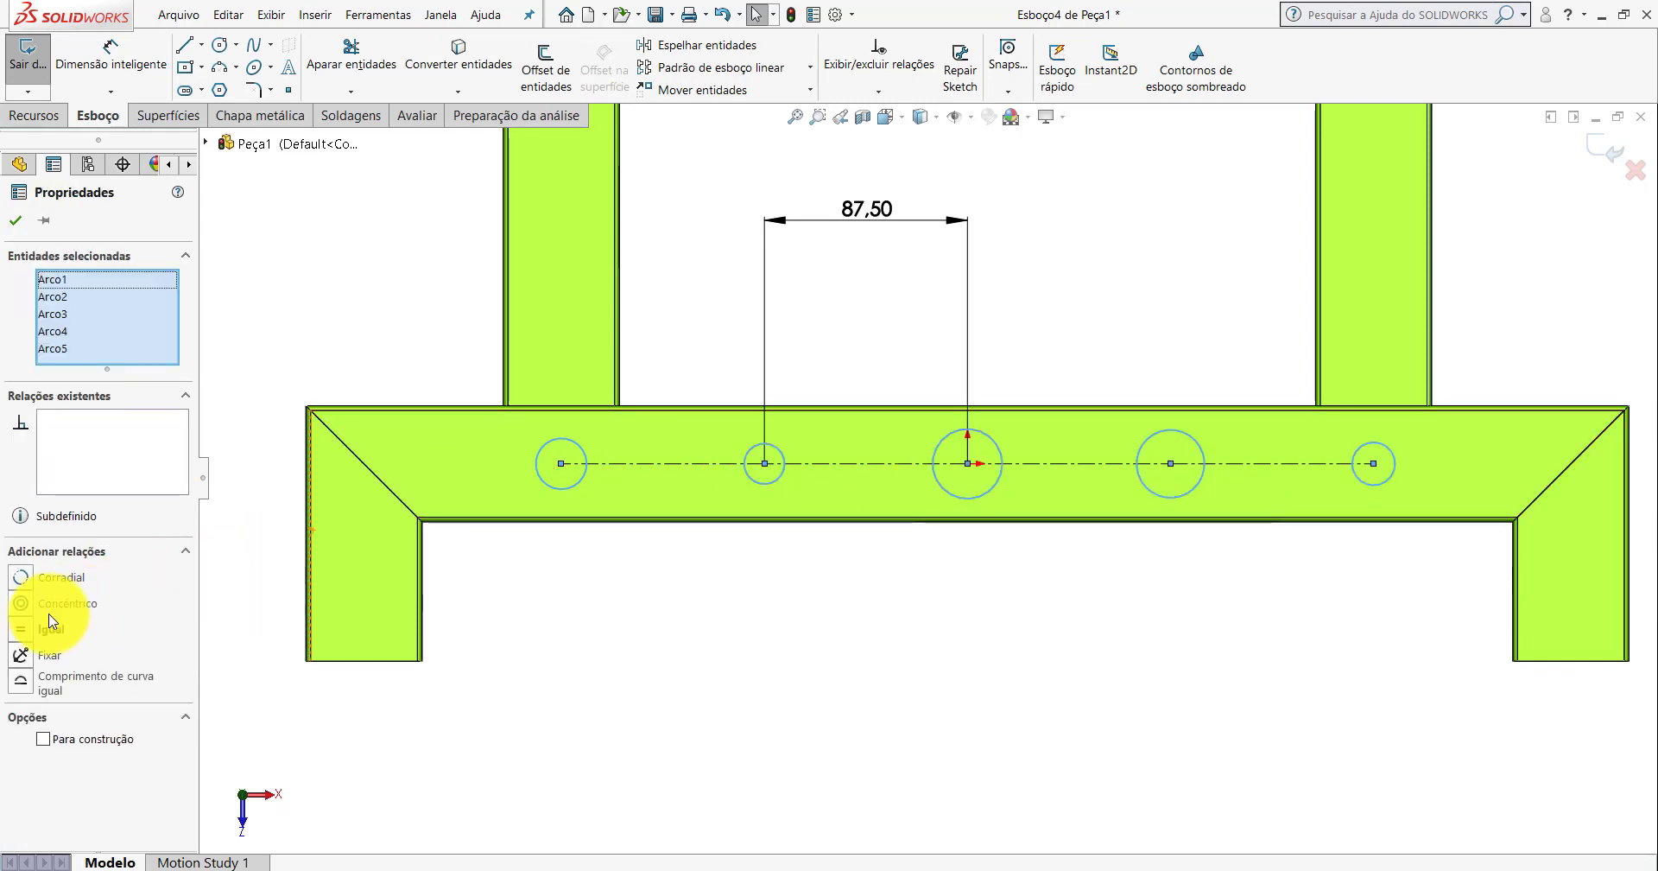
click(19, 629)
click(15, 221)
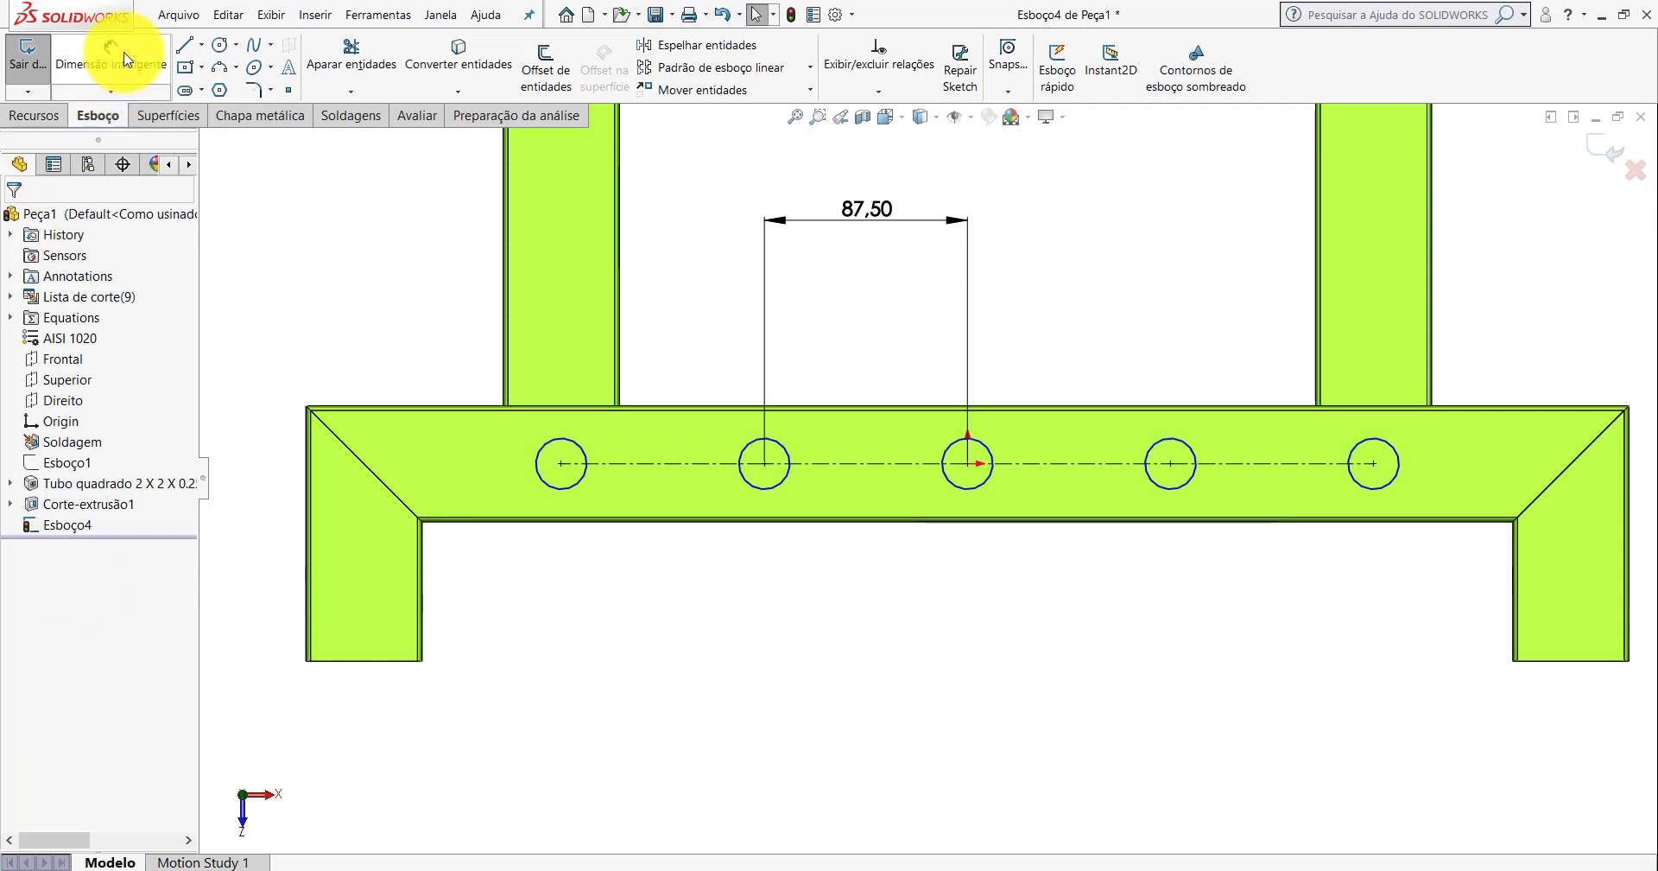
Dimension the leftmost circle to Ø11, then bring up the PP-TG(004)1700_2 frame.
click(139, 69)
click(577, 484)
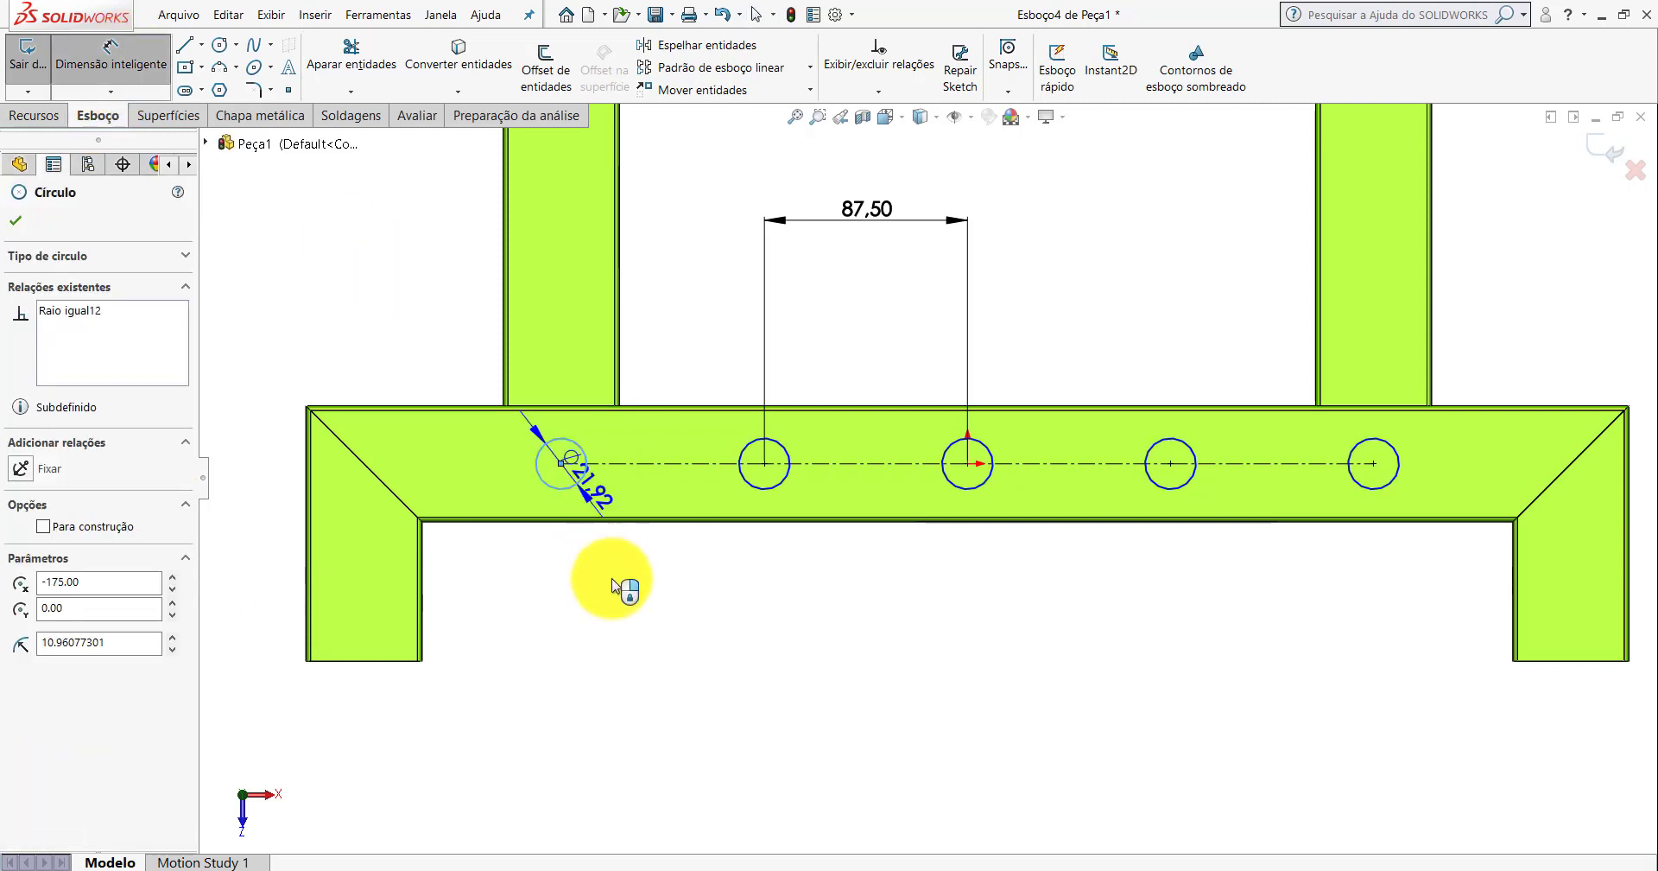
click(630, 674)
text(11)
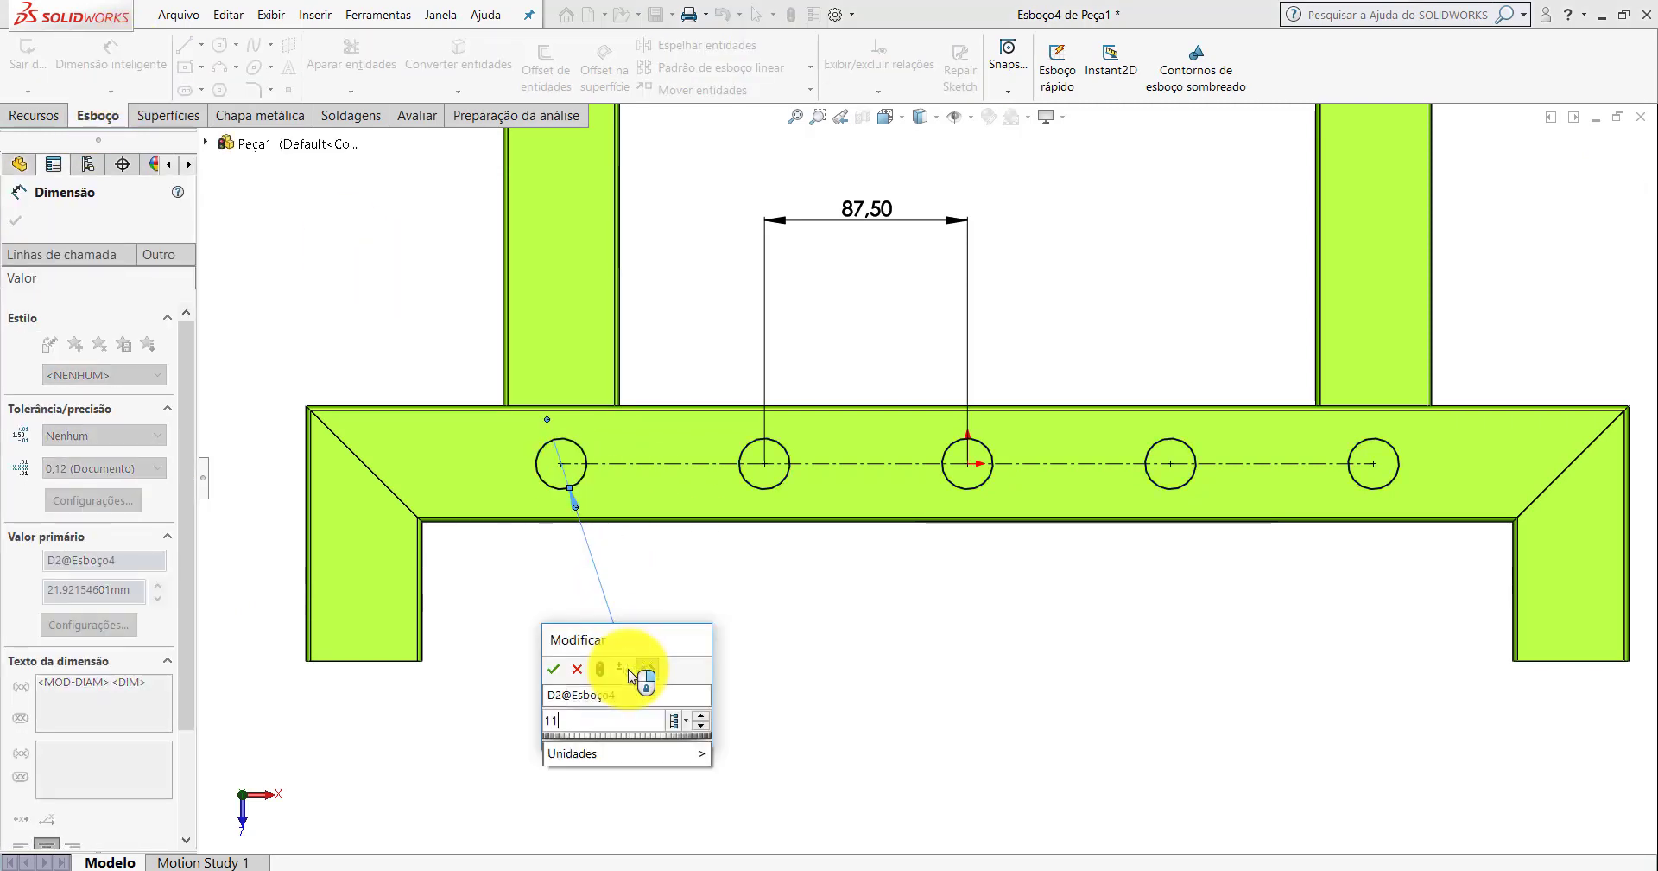
key(Return)
click(1096, 658)
scroll(983, 381, up, 5)
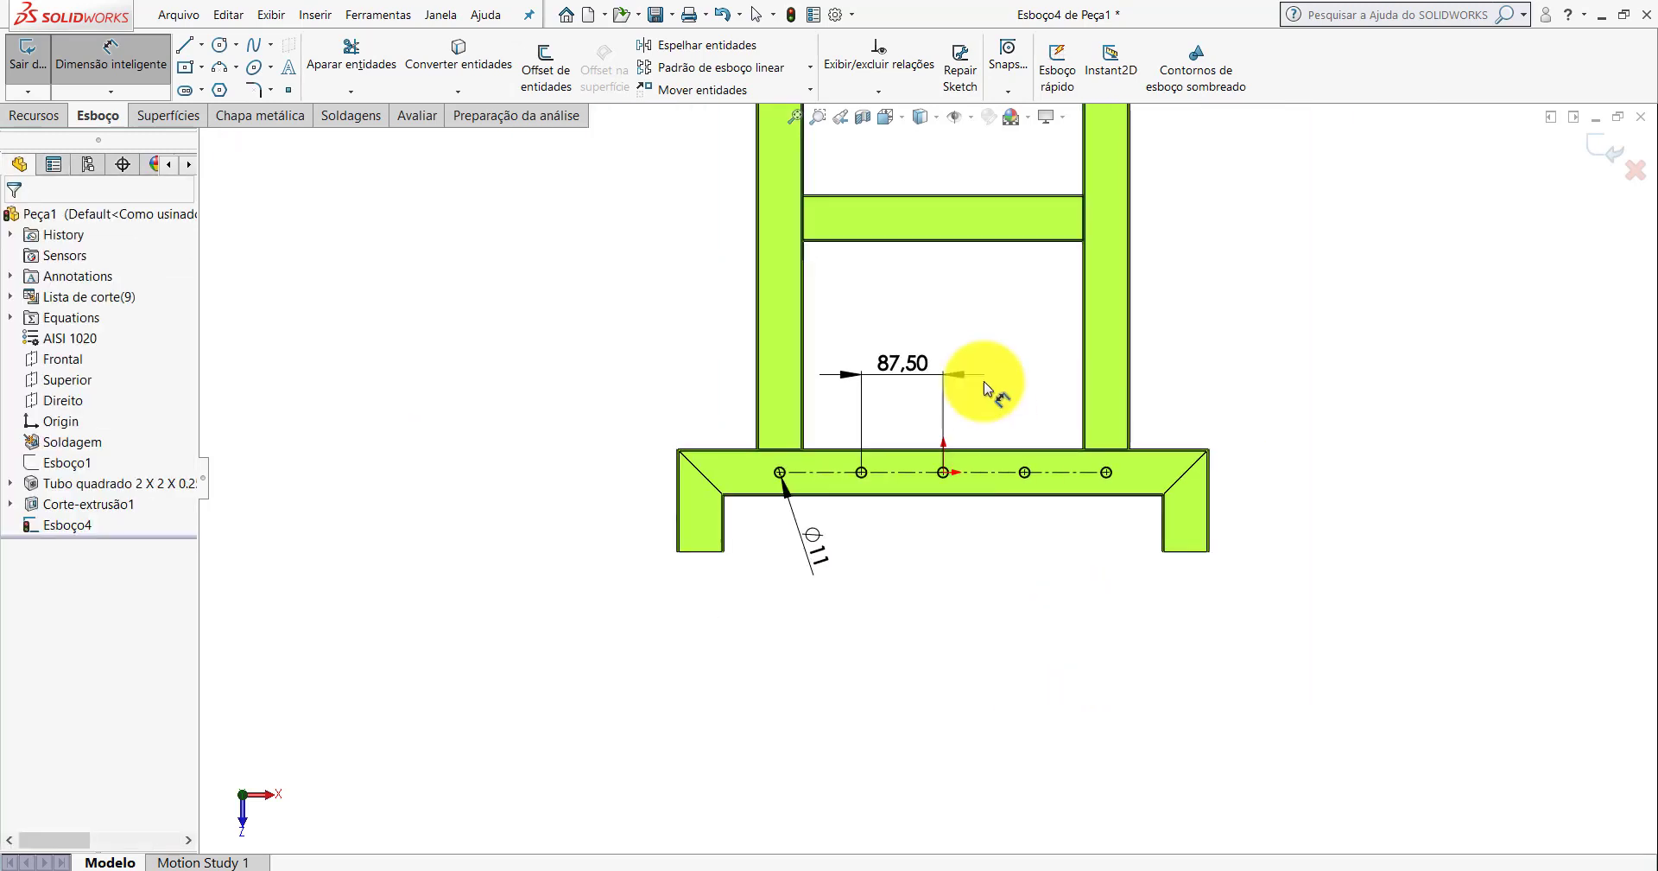
scroll(744, 406, down, 3)
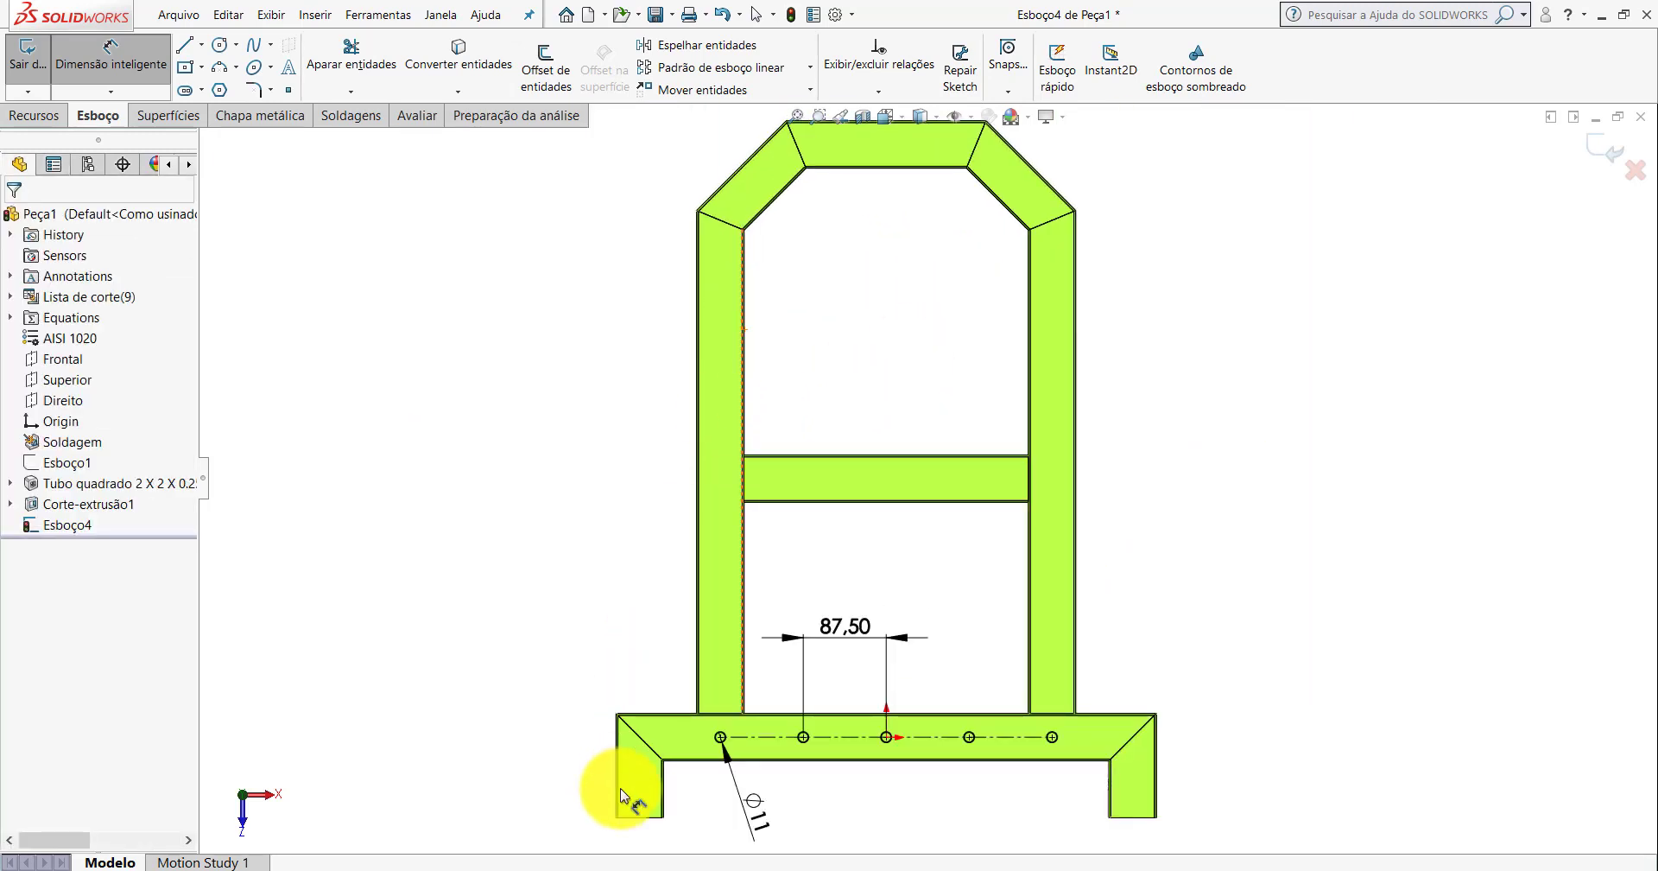
click(611, 842)
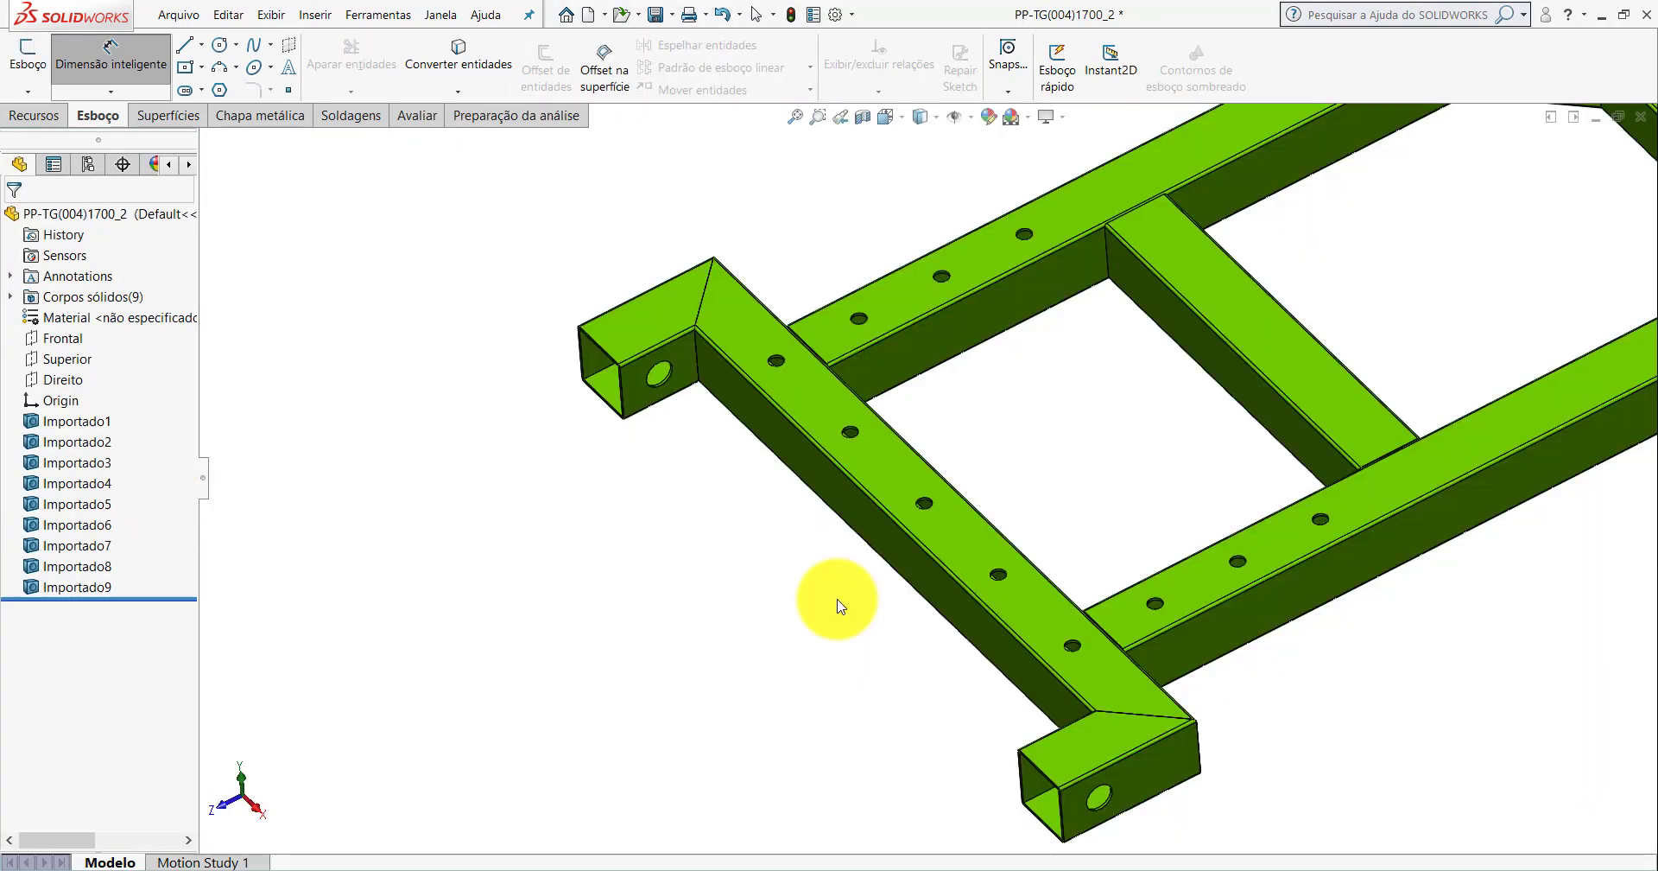
Measure a hole's diameter and the 175 mm spacing between hole centres.
click(415, 114)
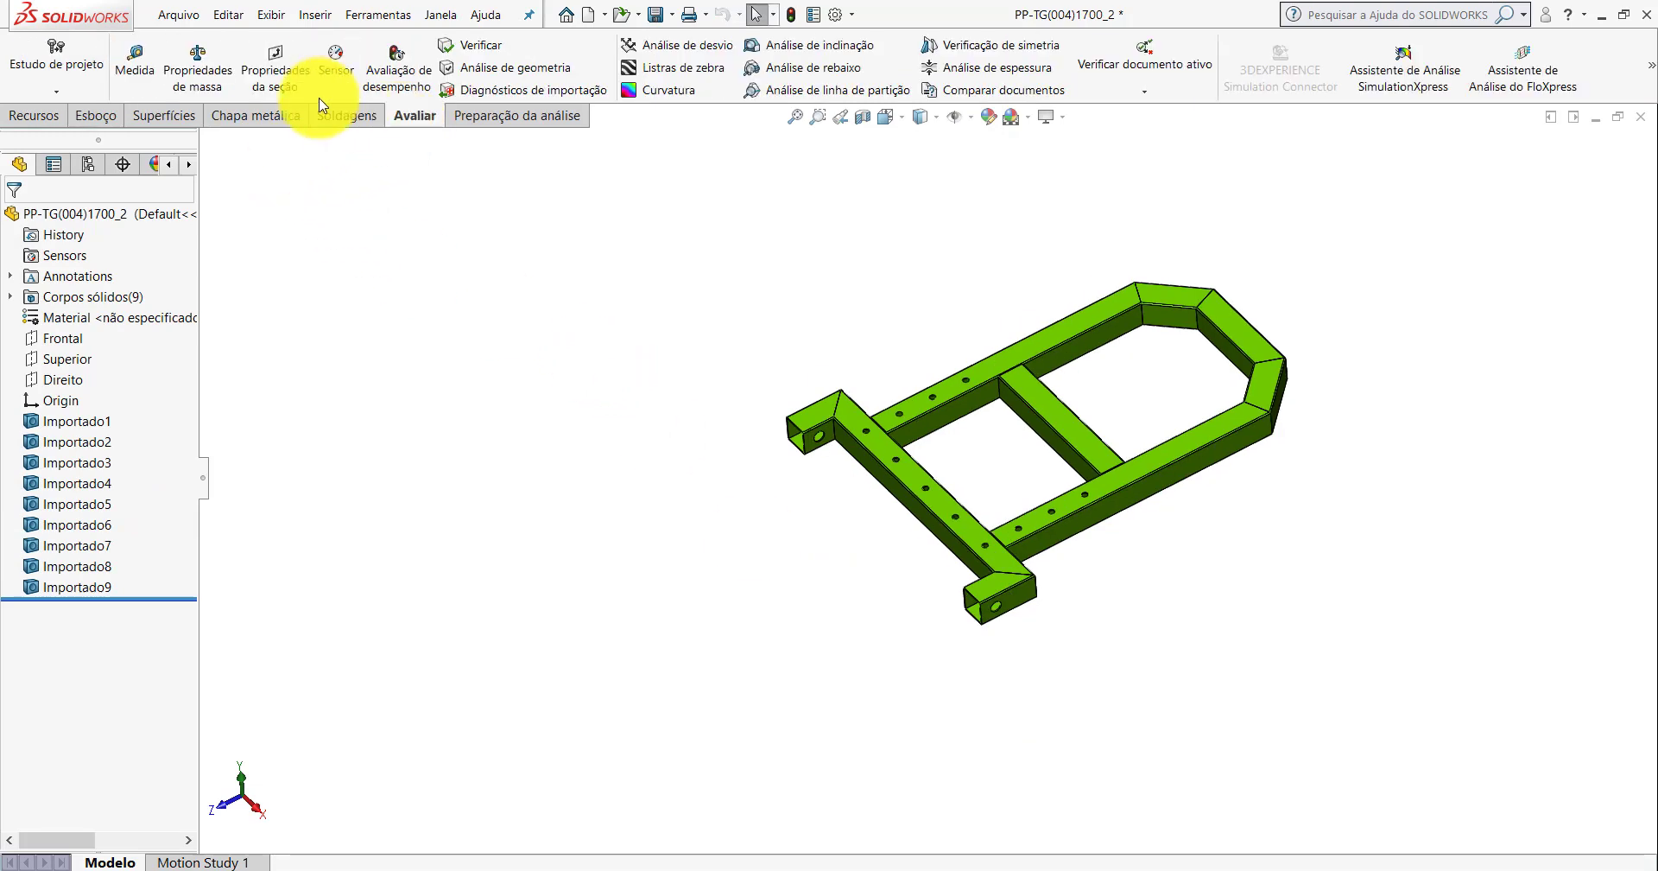
click(153, 72)
scroll(926, 406, down, 3)
scroll(1062, 385, down, 3)
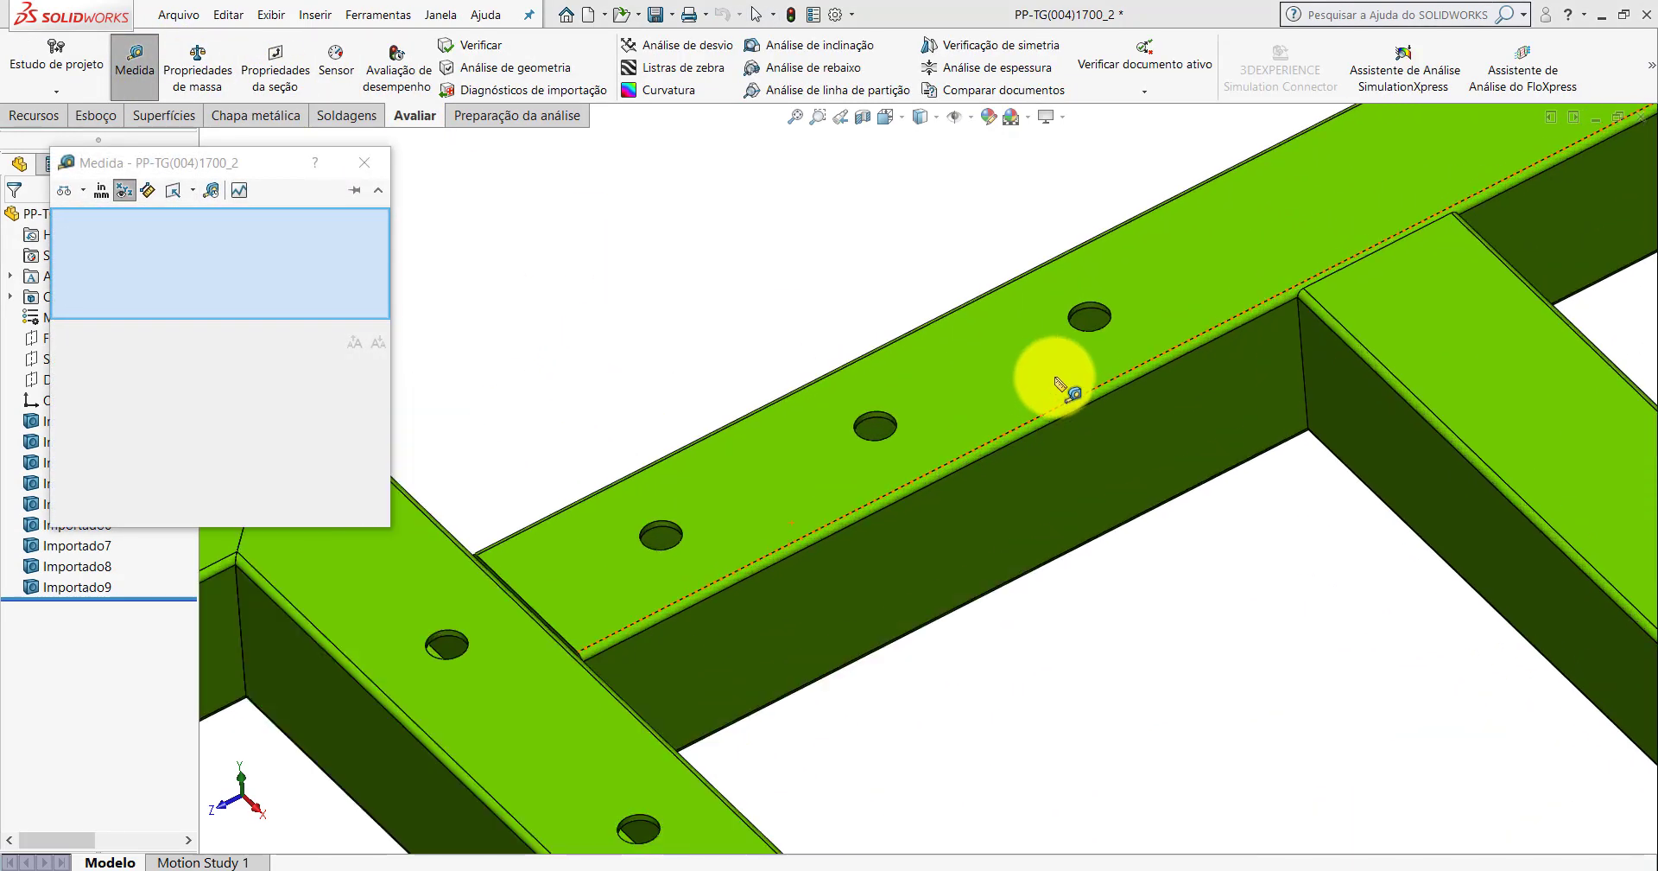
click(1080, 340)
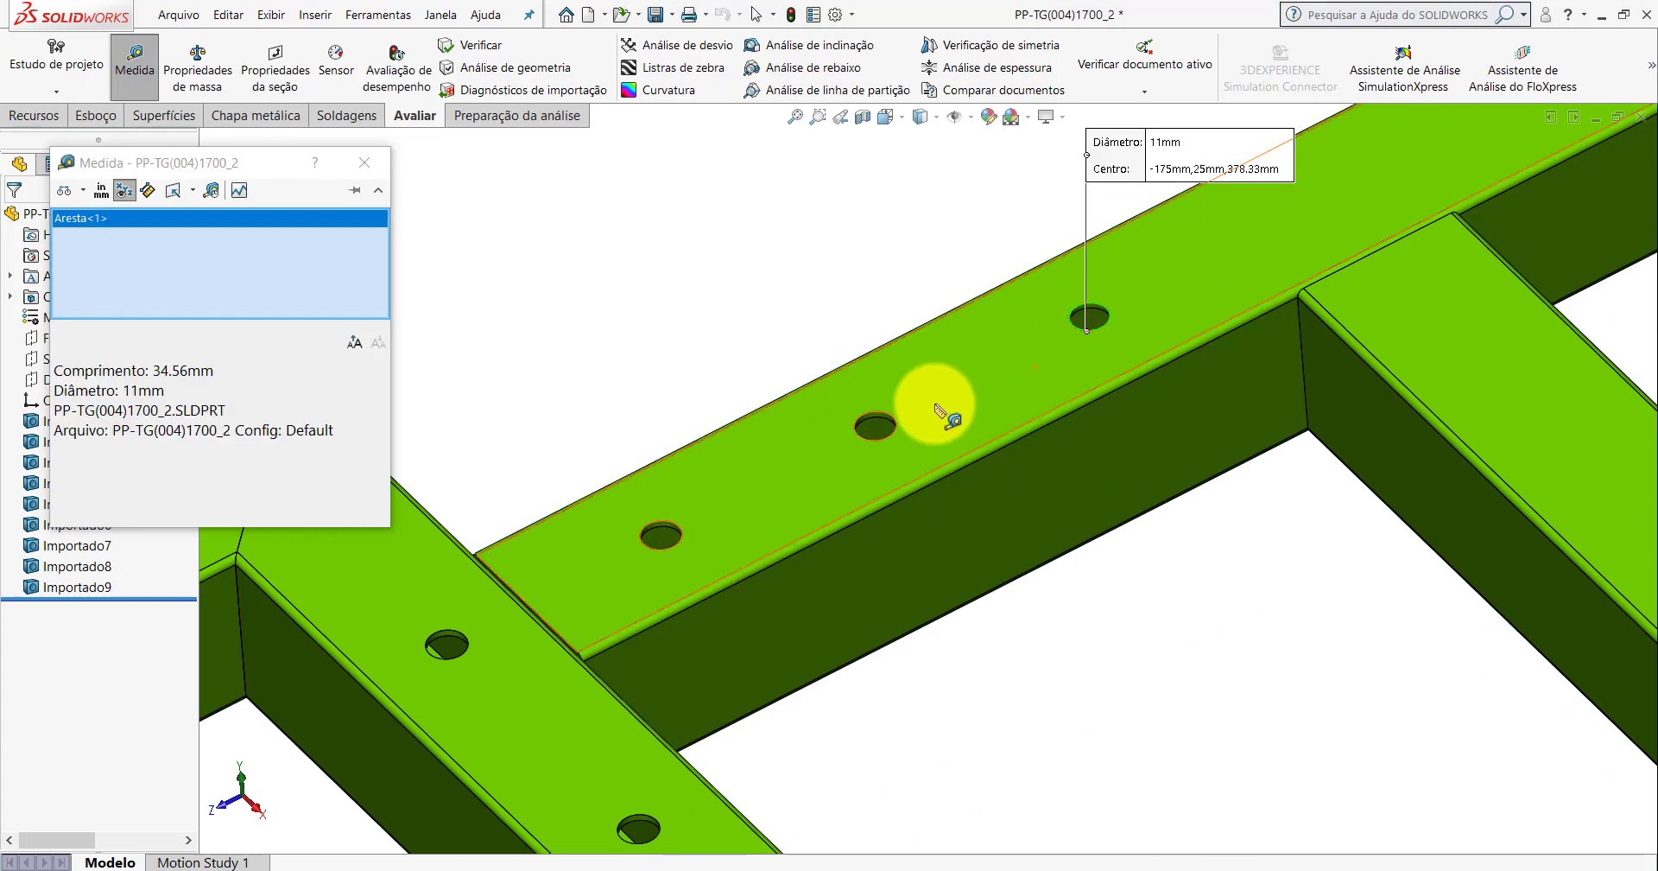
click(895, 423)
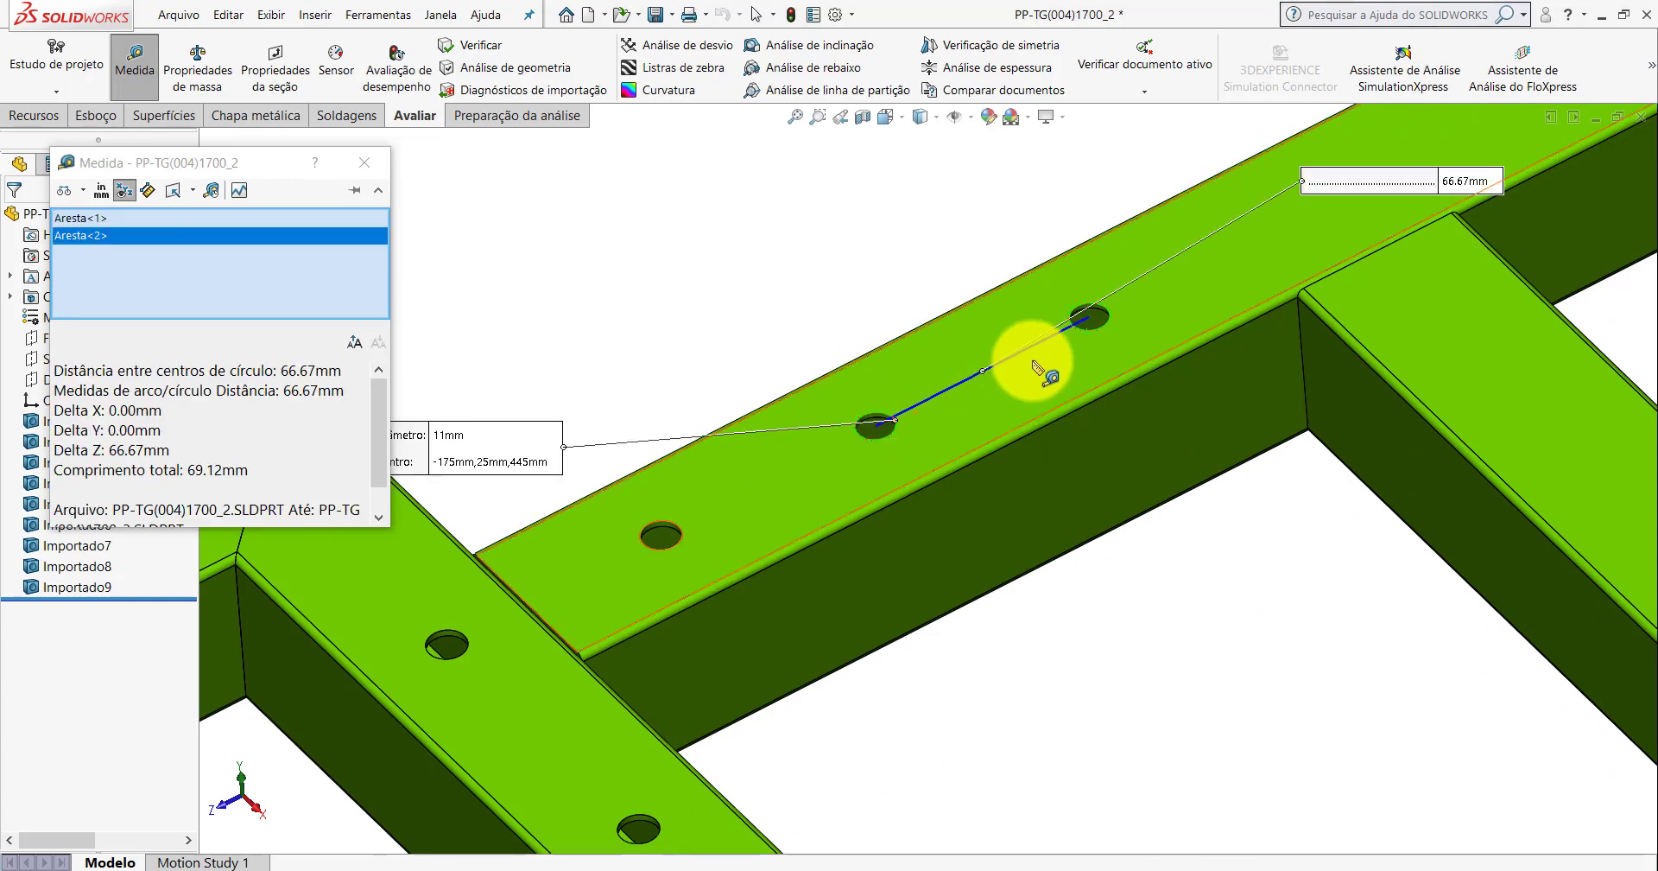
scroll(948, 432, up, 2)
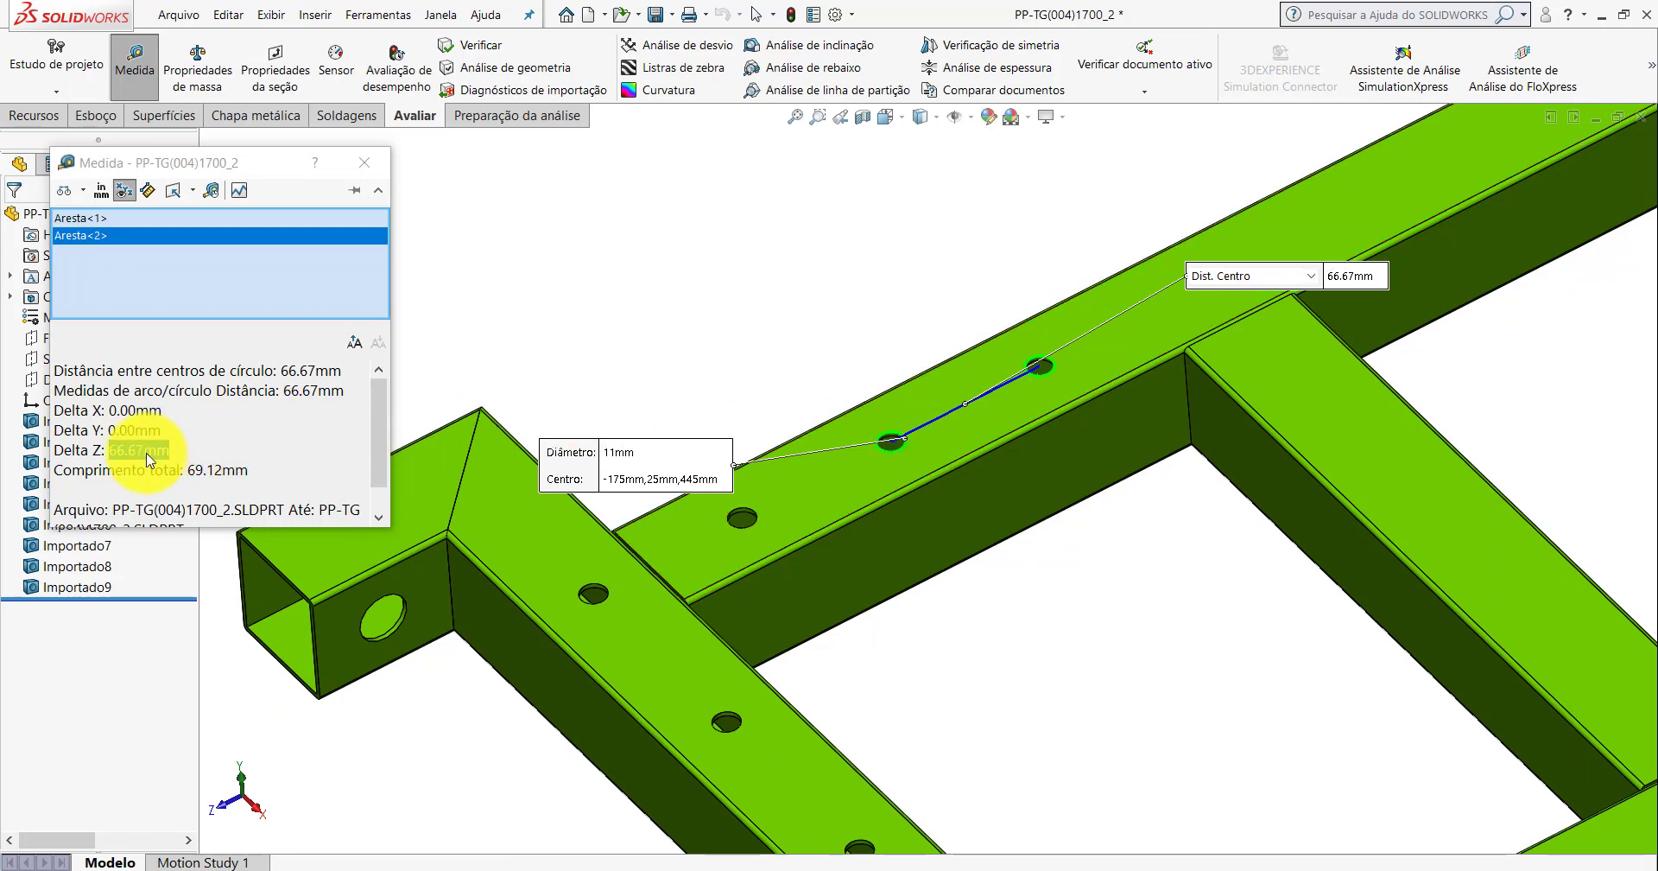
click(732, 204)
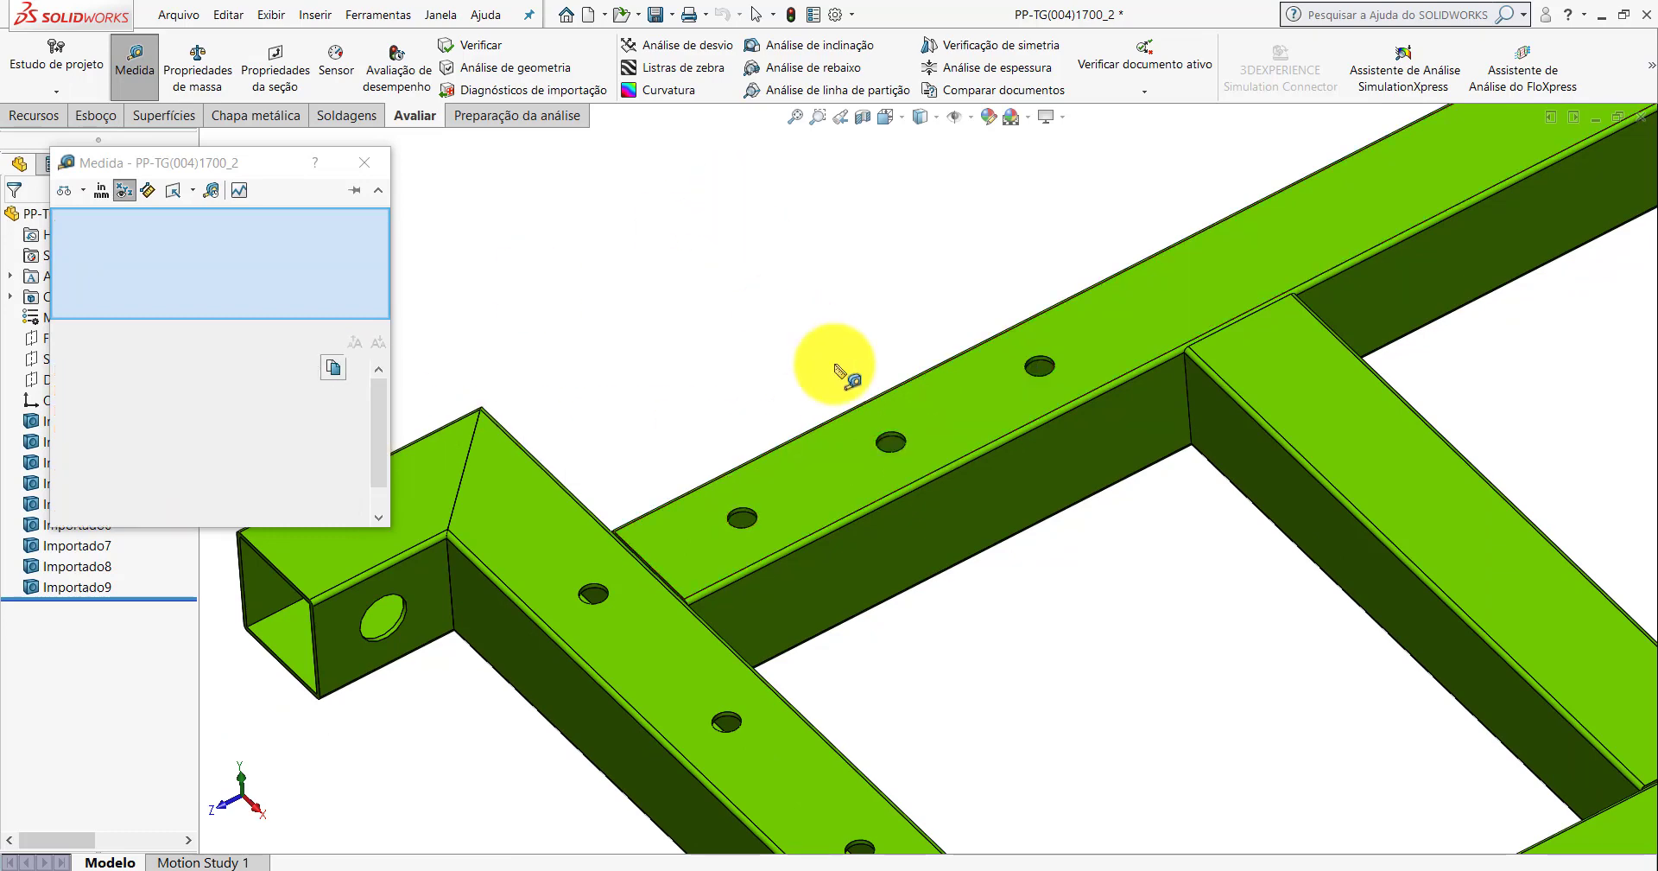
Measure the 2 mm offset from the post face to a hole, then close Measure.
scroll(1026, 386, down, 3)
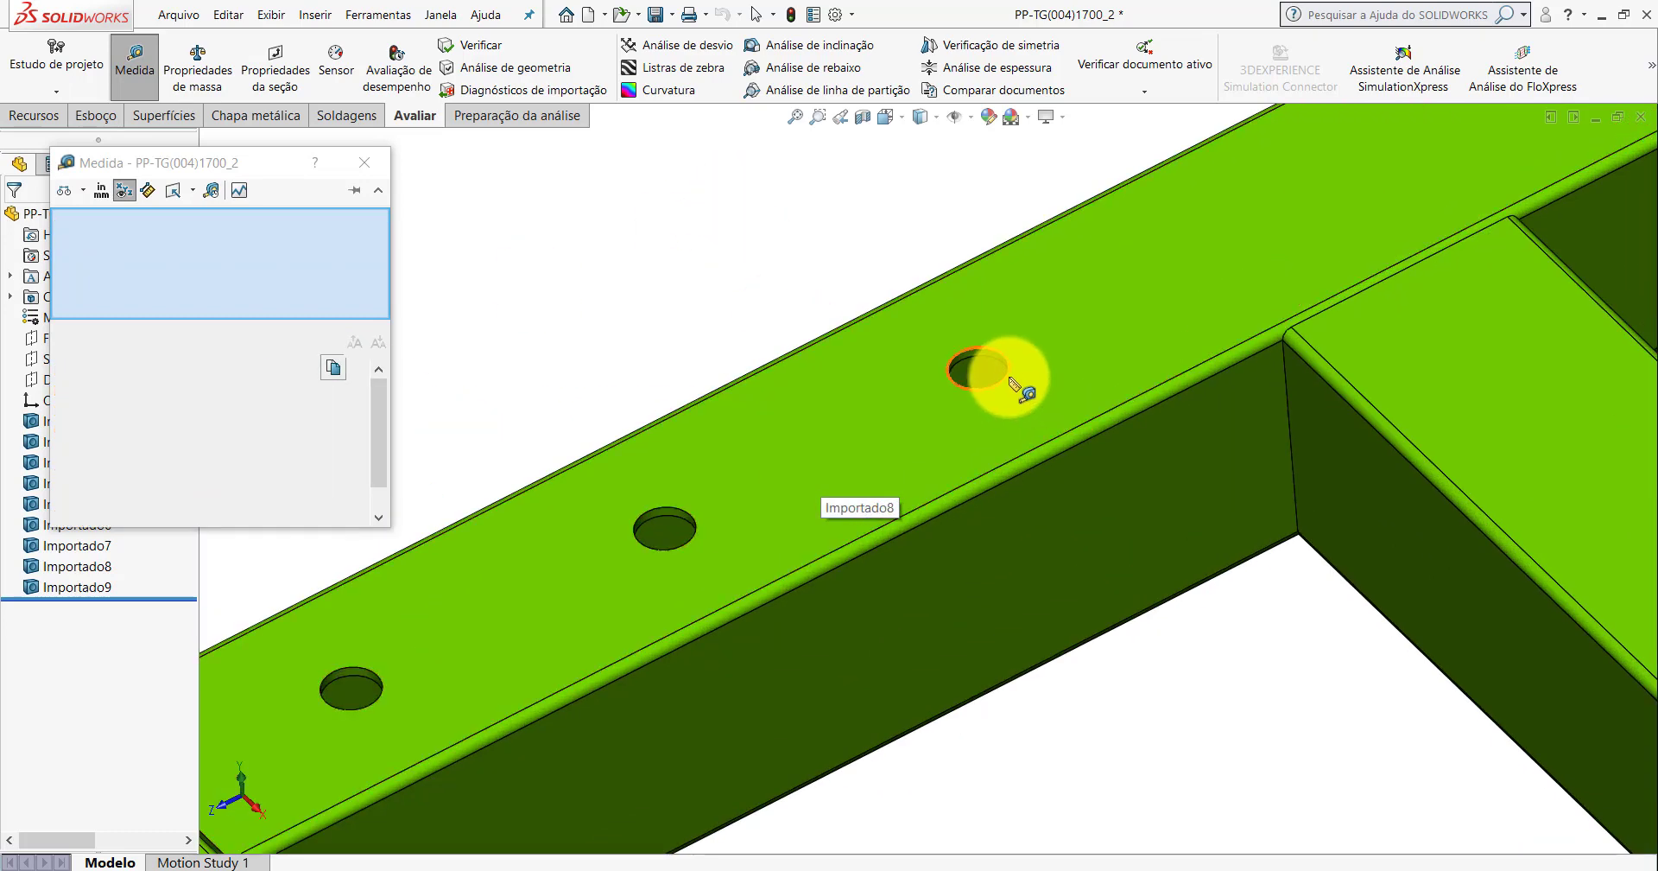
scroll(686, 574, up, 5)
scroll(615, 555, down, 3)
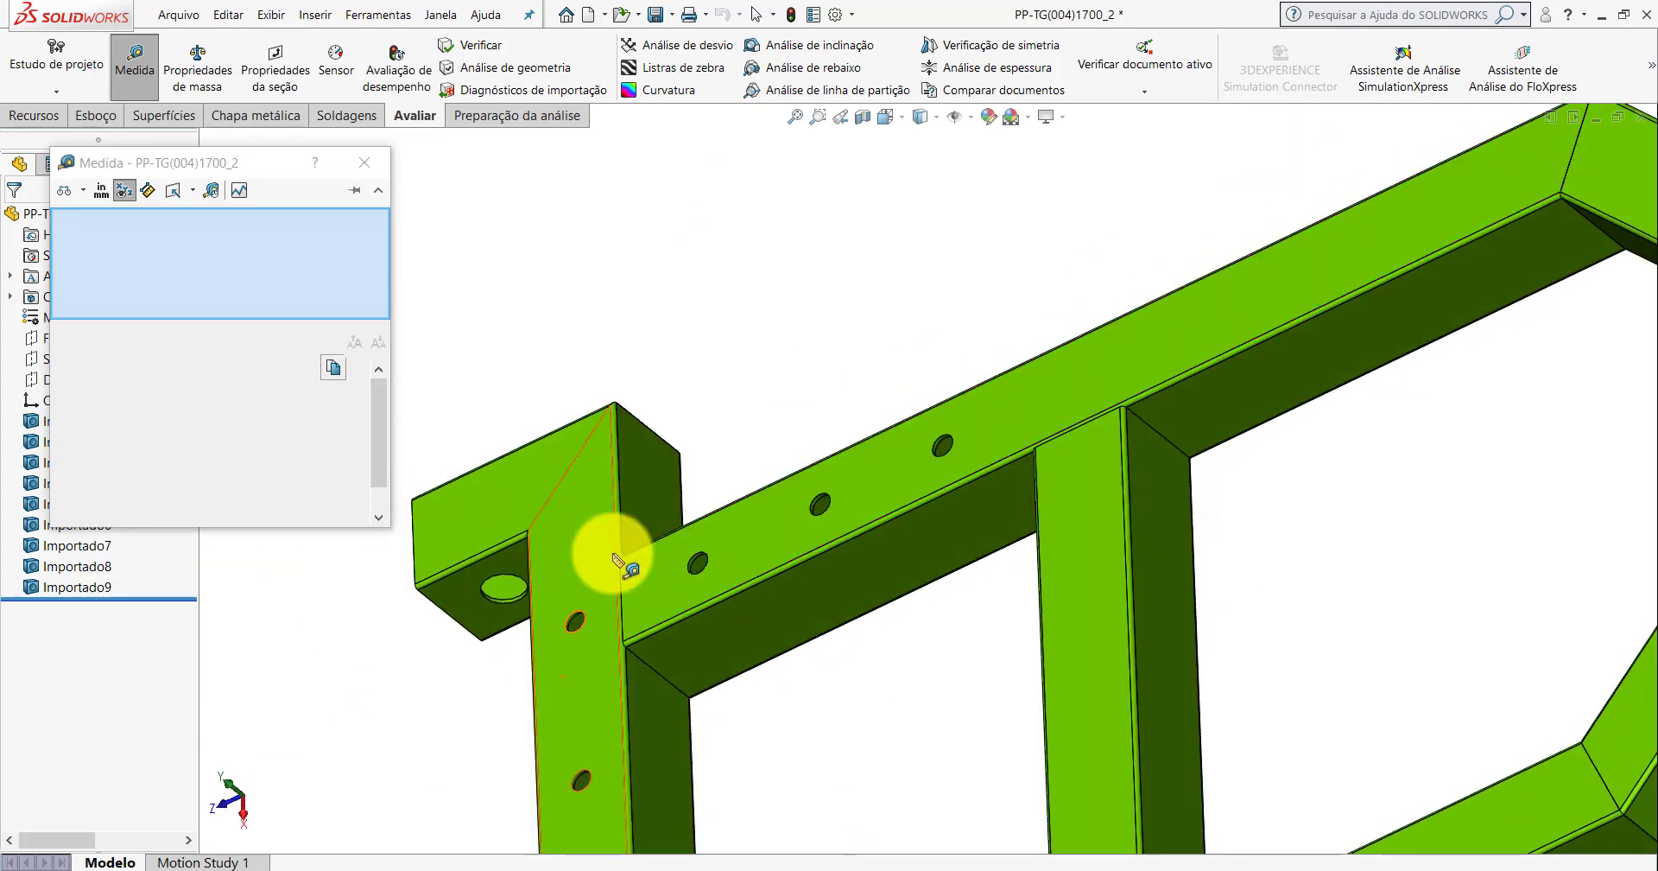
click(639, 496)
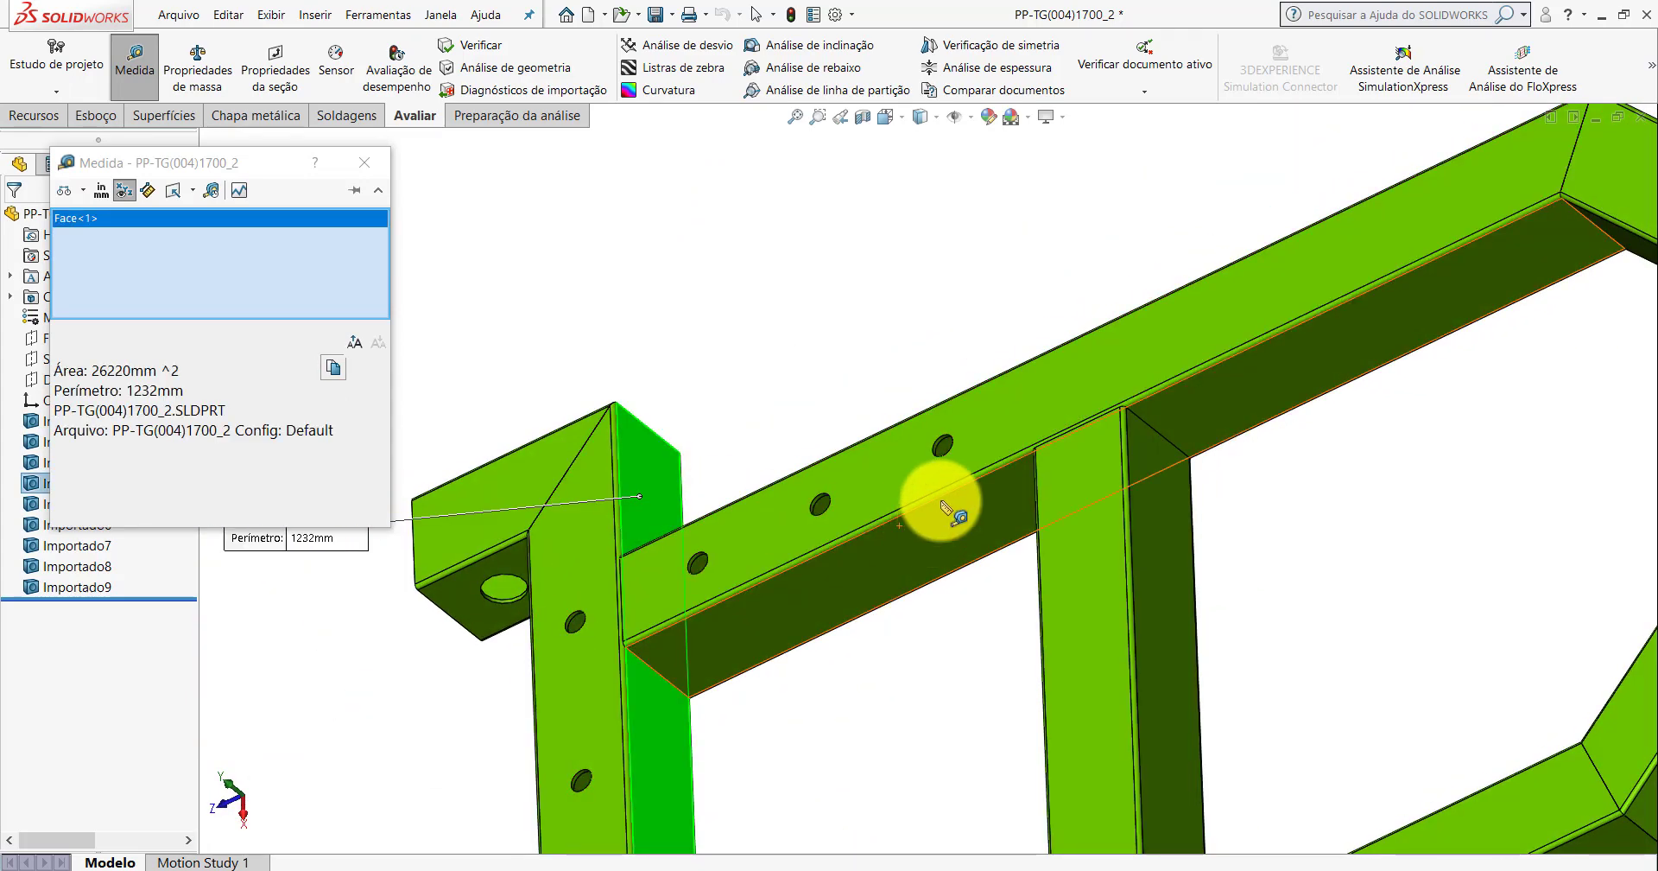
click(948, 445)
mouse_move(948, 447)
middle_down()
mouse_move(998, 412)
mouse_move(837, 785)
middle_up()
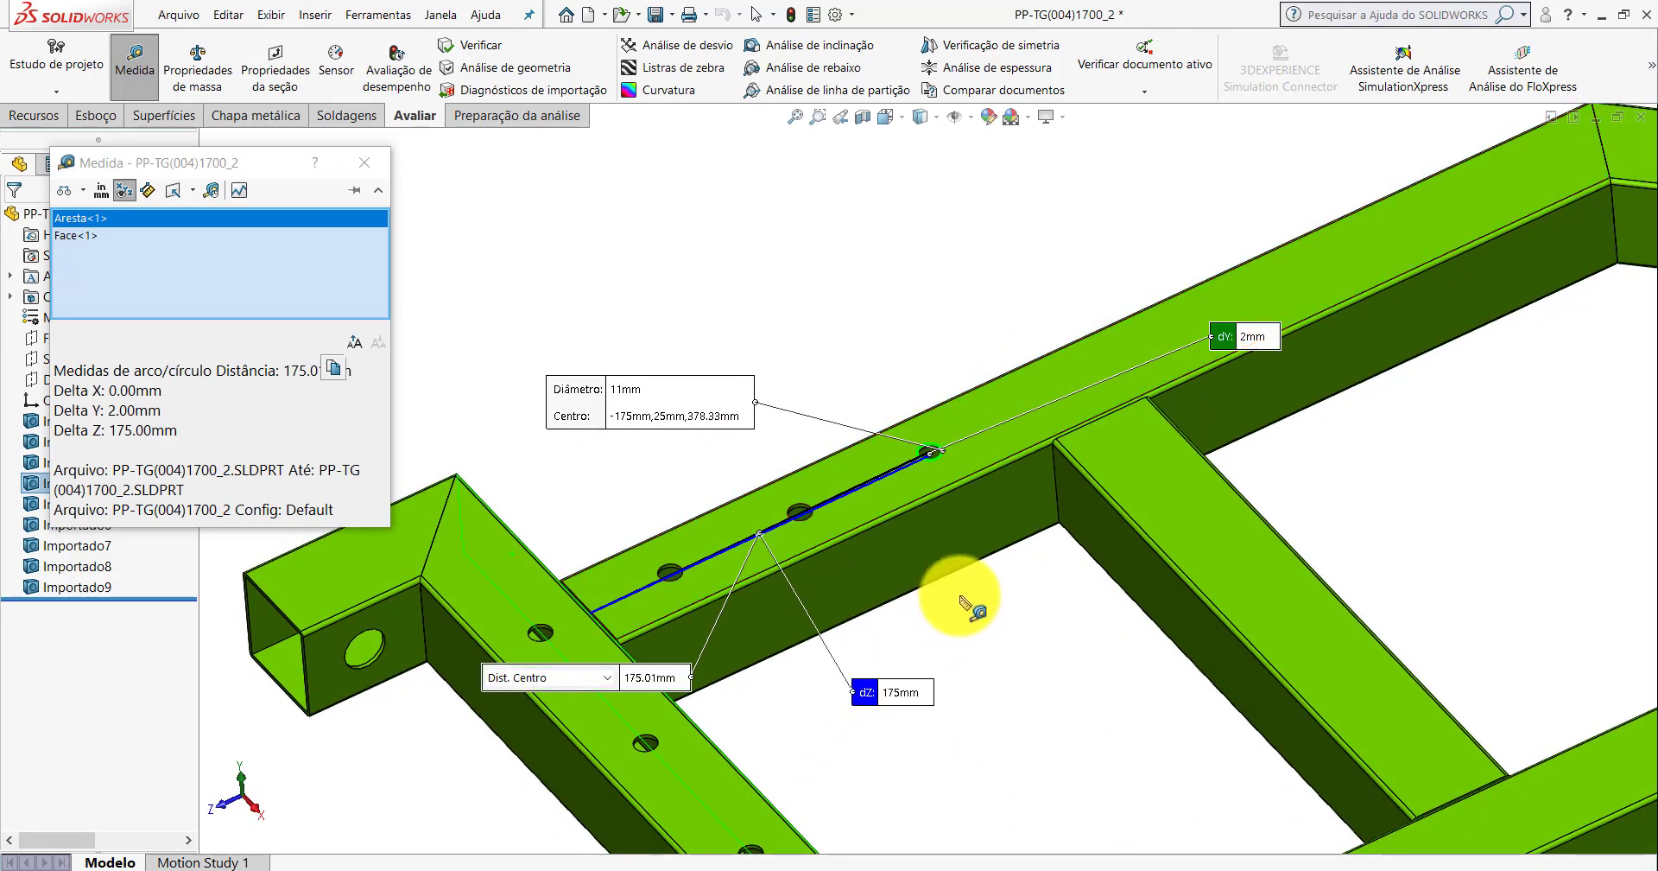
click(810, 249)
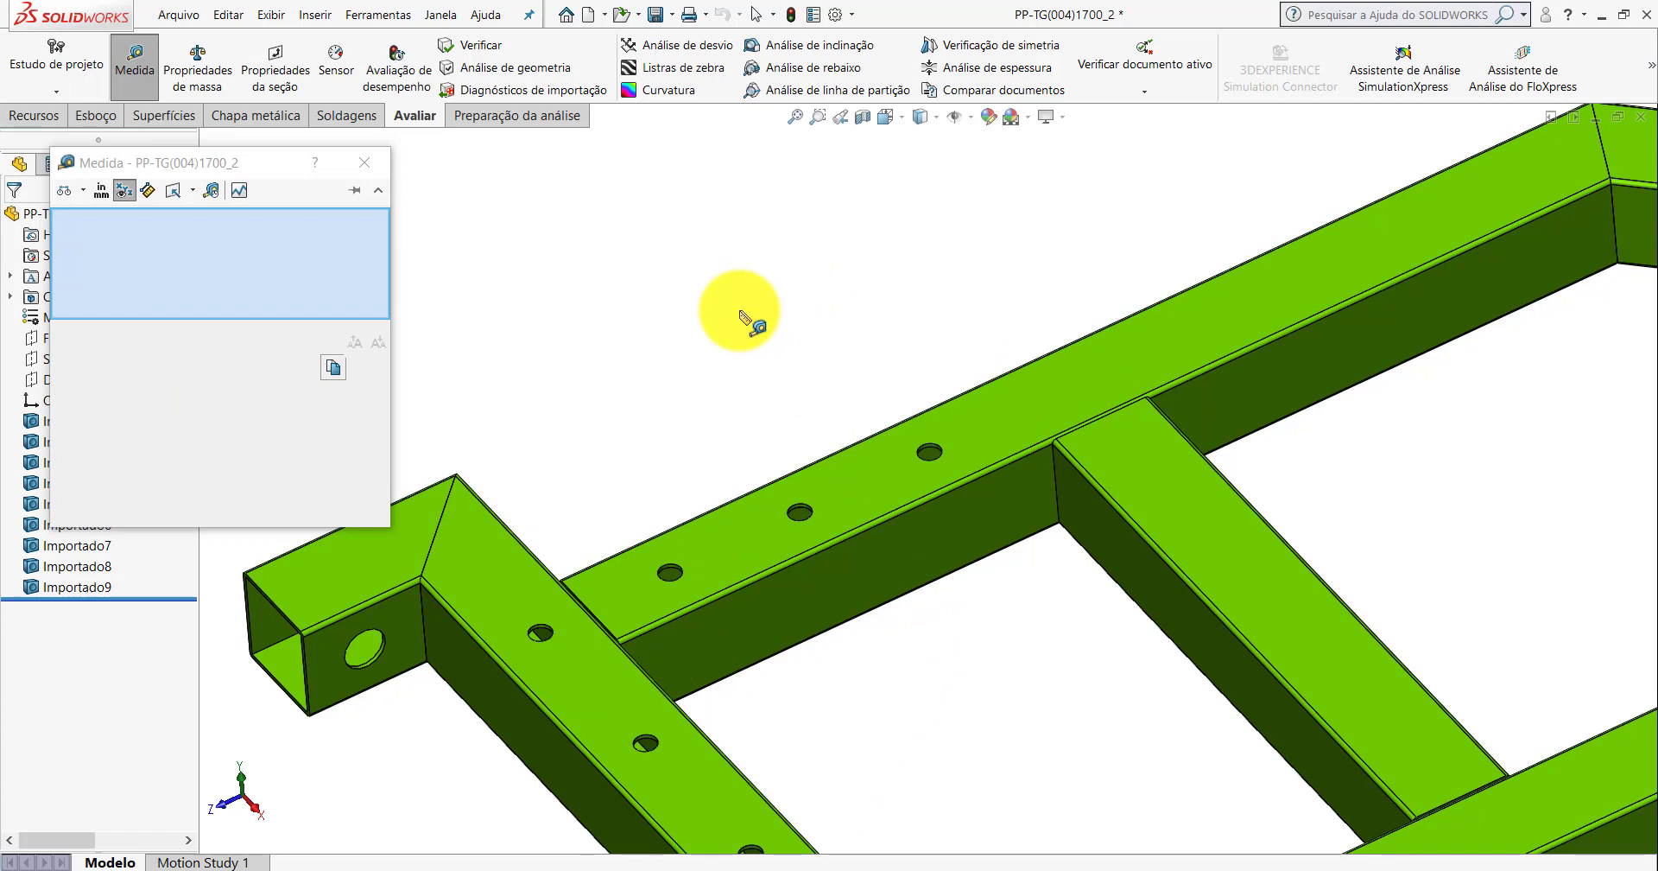
key(Escape)
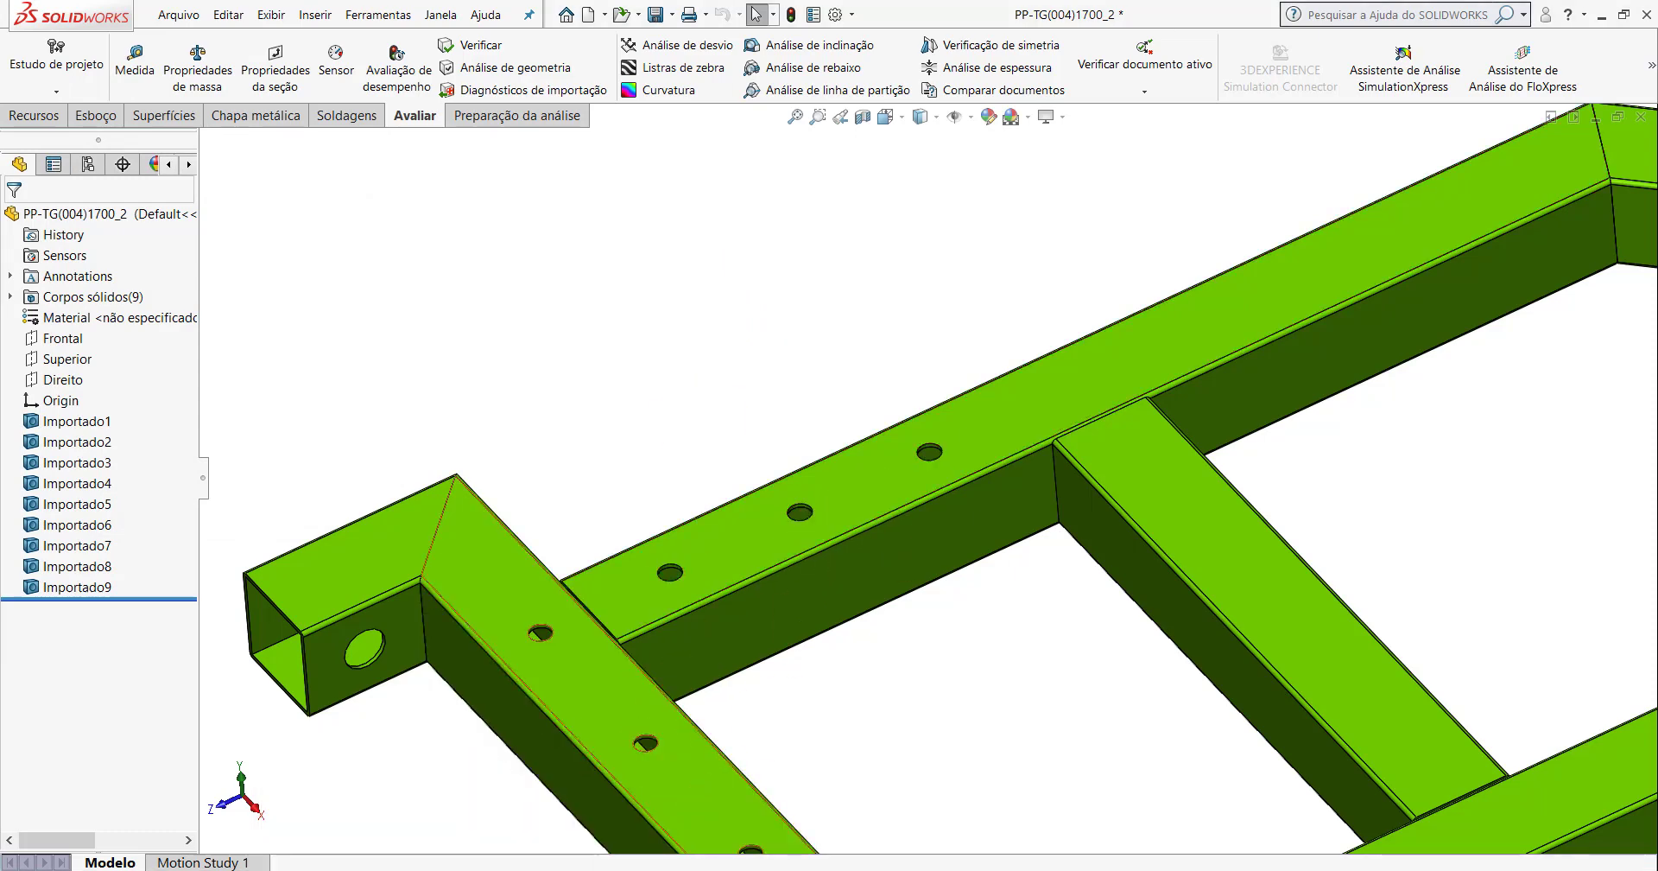
Return to Peça1's Esboço4 sketch and choose the Centerline line tool.
click(789, 786)
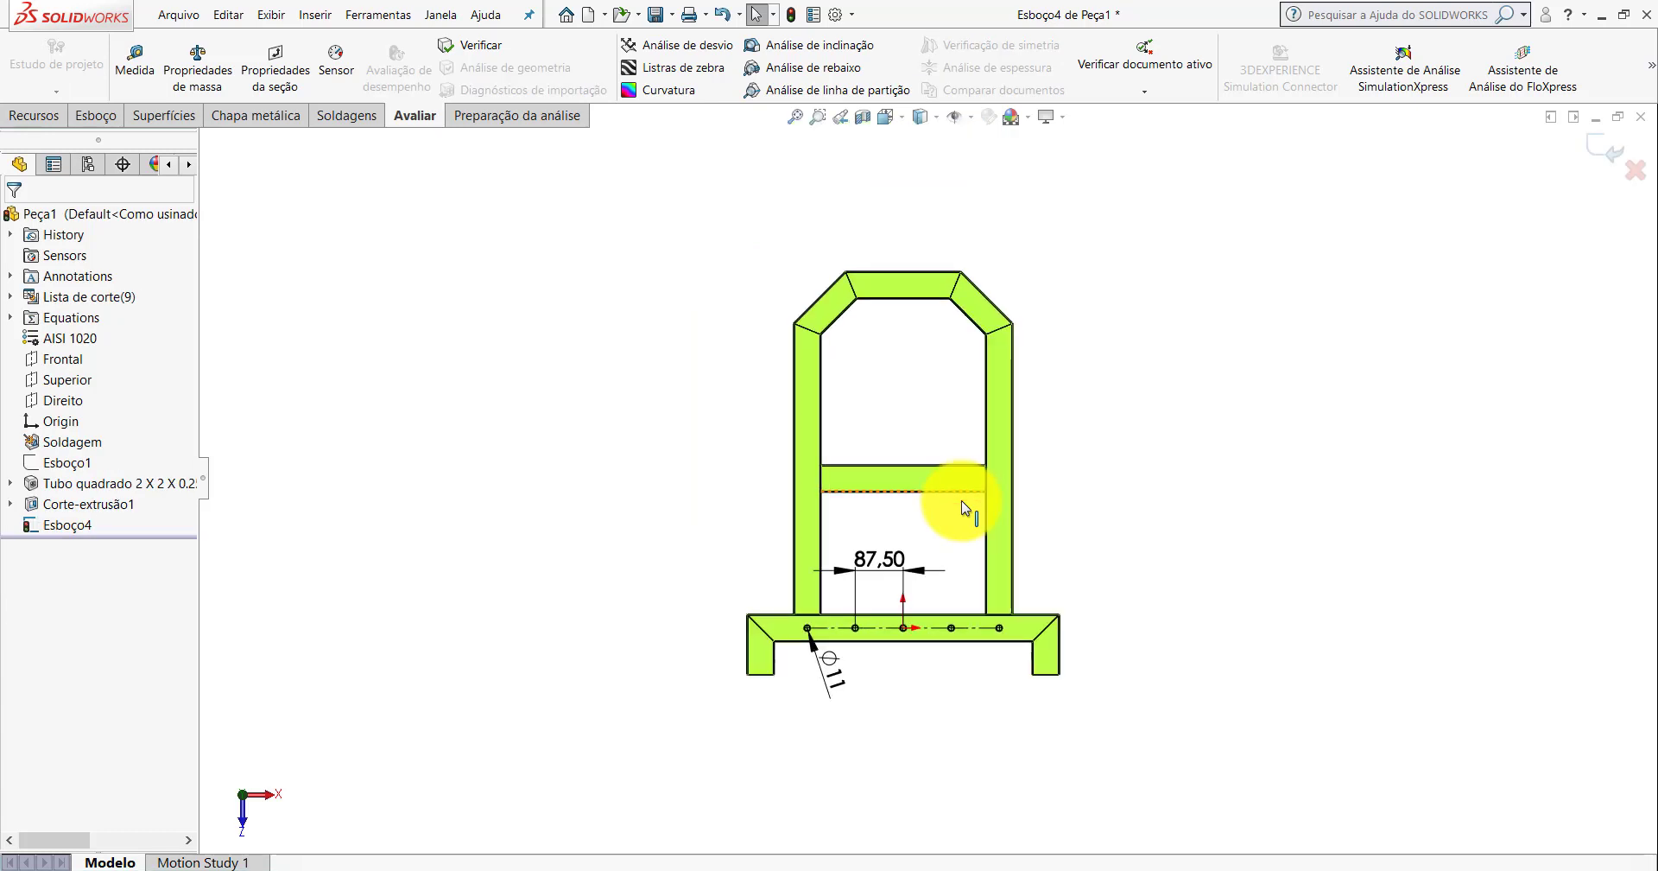
click(93, 119)
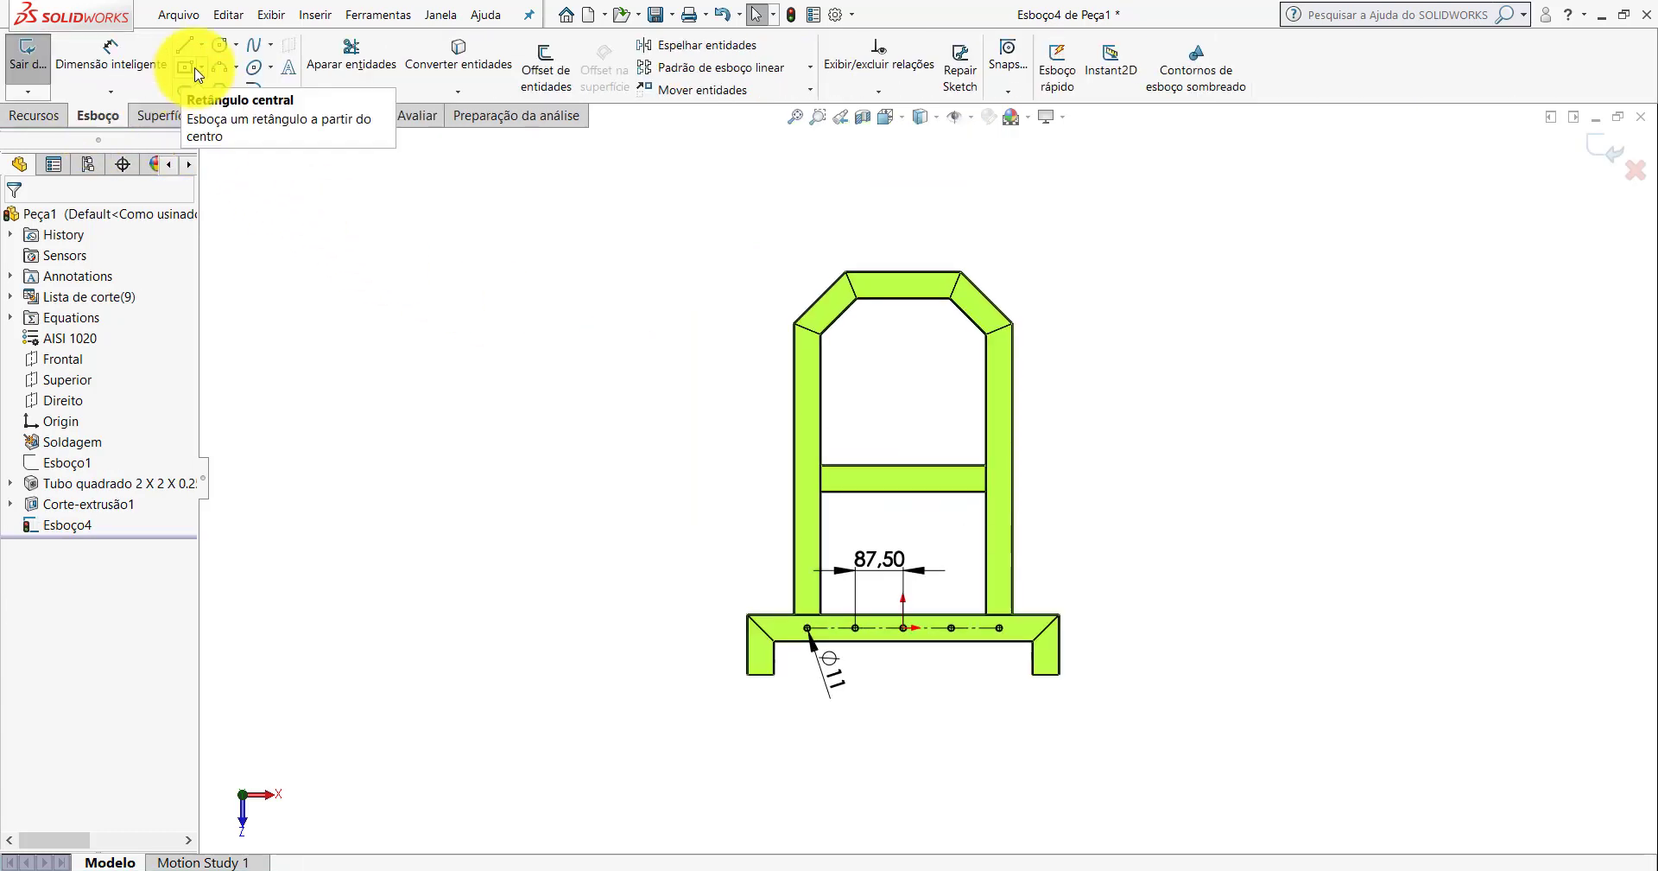
click(202, 46)
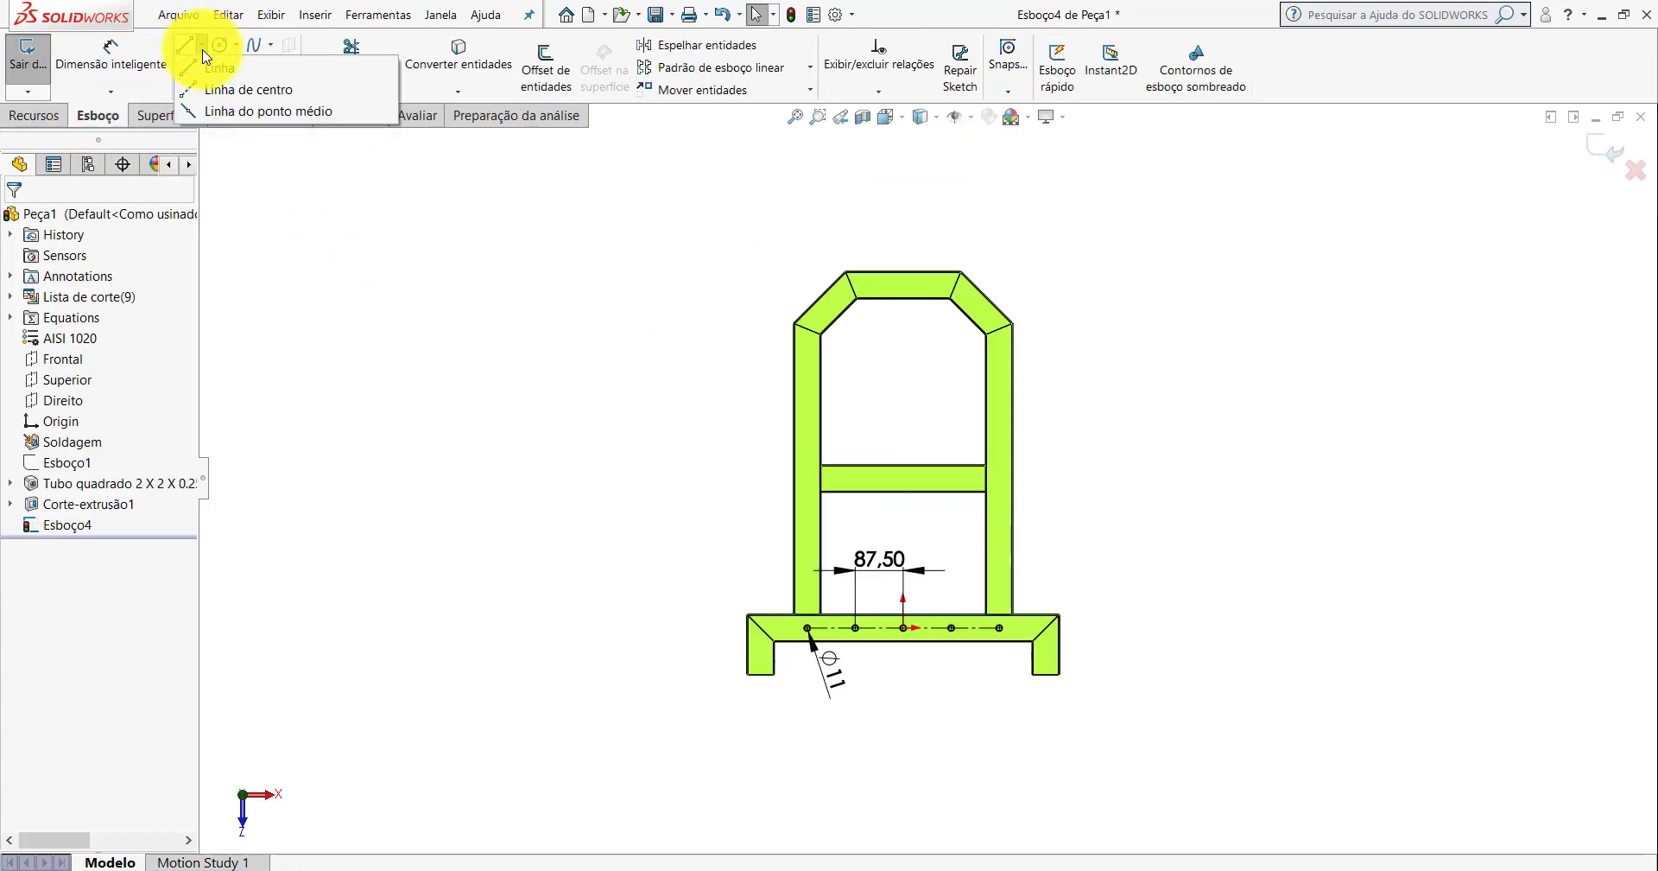
click(218, 91)
scroll(851, 523, down, 5)
scroll(851, 542, down, 2)
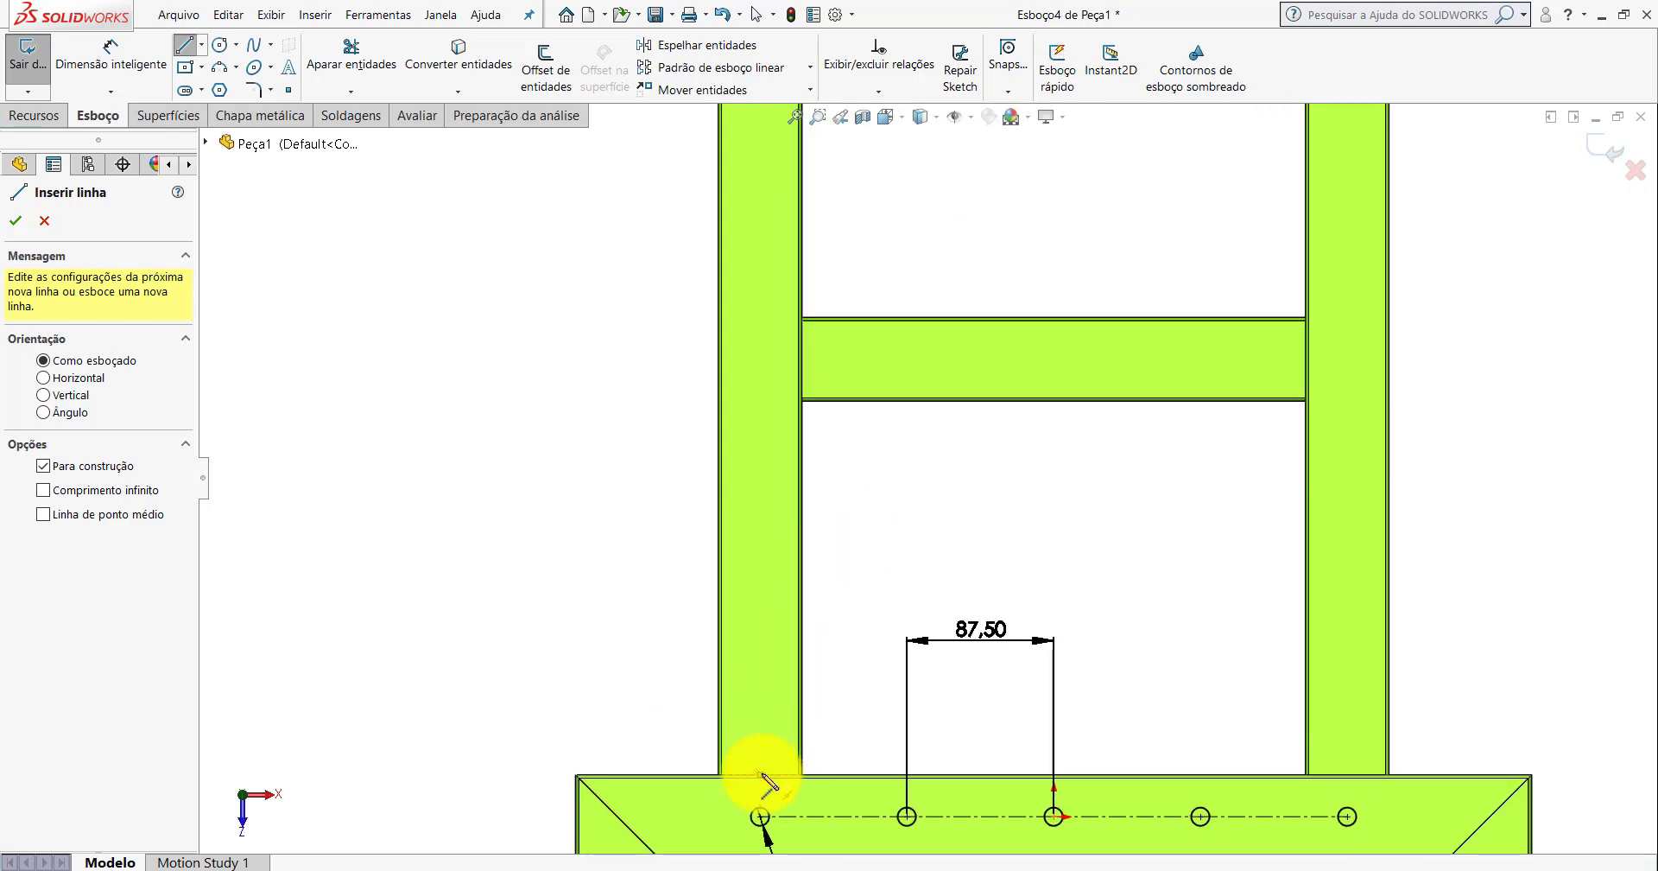
scroll(767, 786, down, 3)
scroll(777, 782, down, 3)
scroll(899, 631, down, 3)
scroll(838, 605, down, 3)
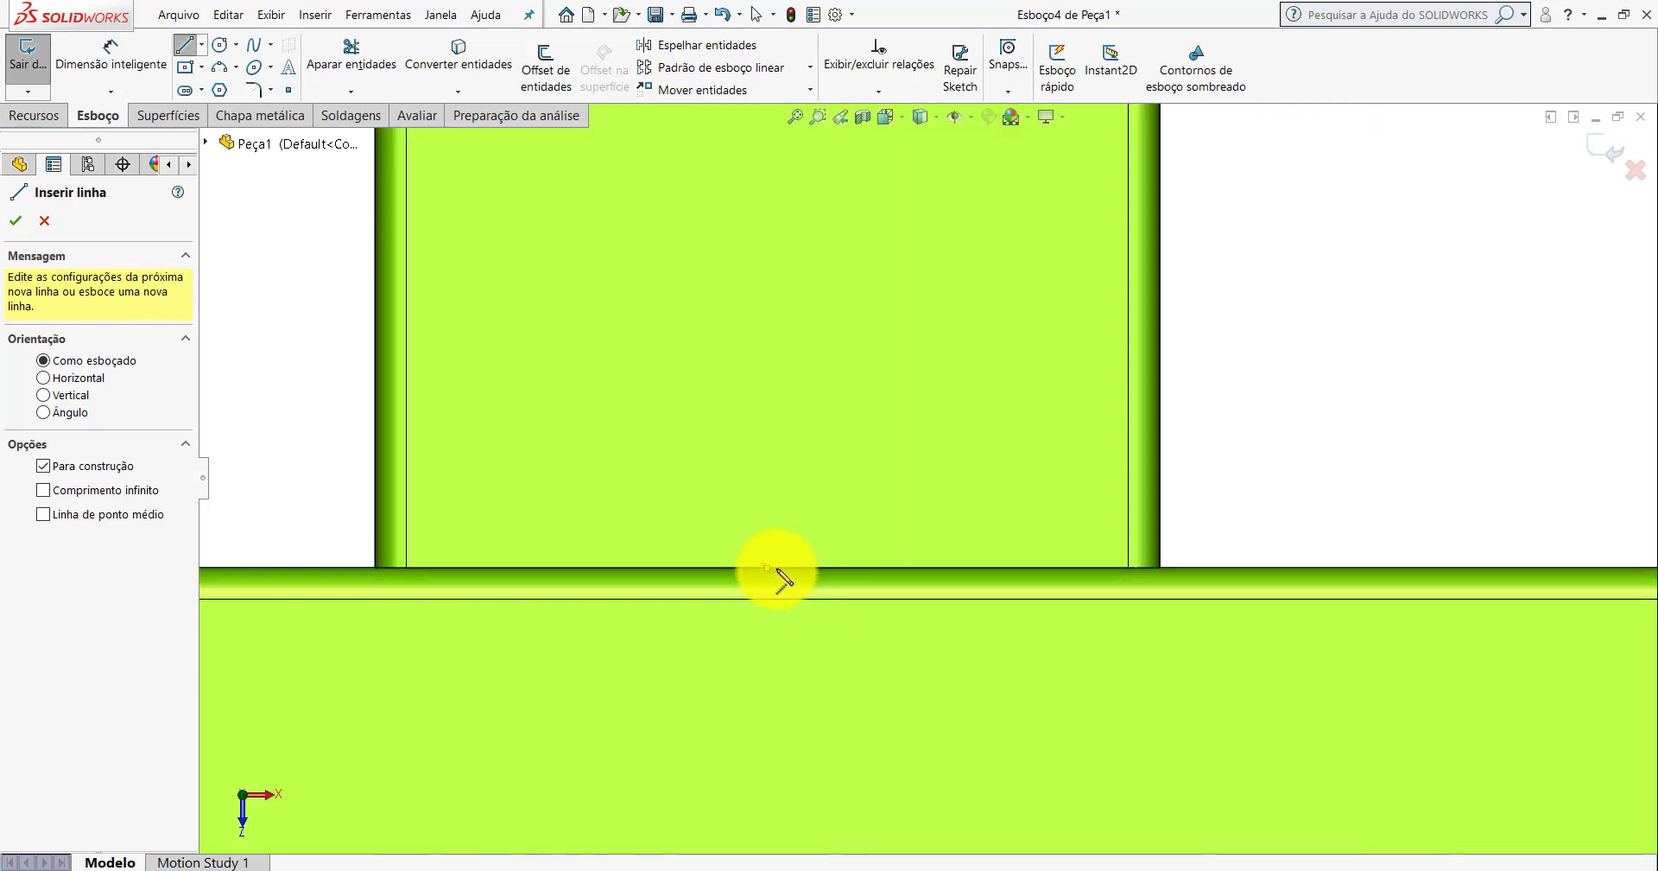
Draw a vertical centerline from the beam edge up the left post.
click(767, 568)
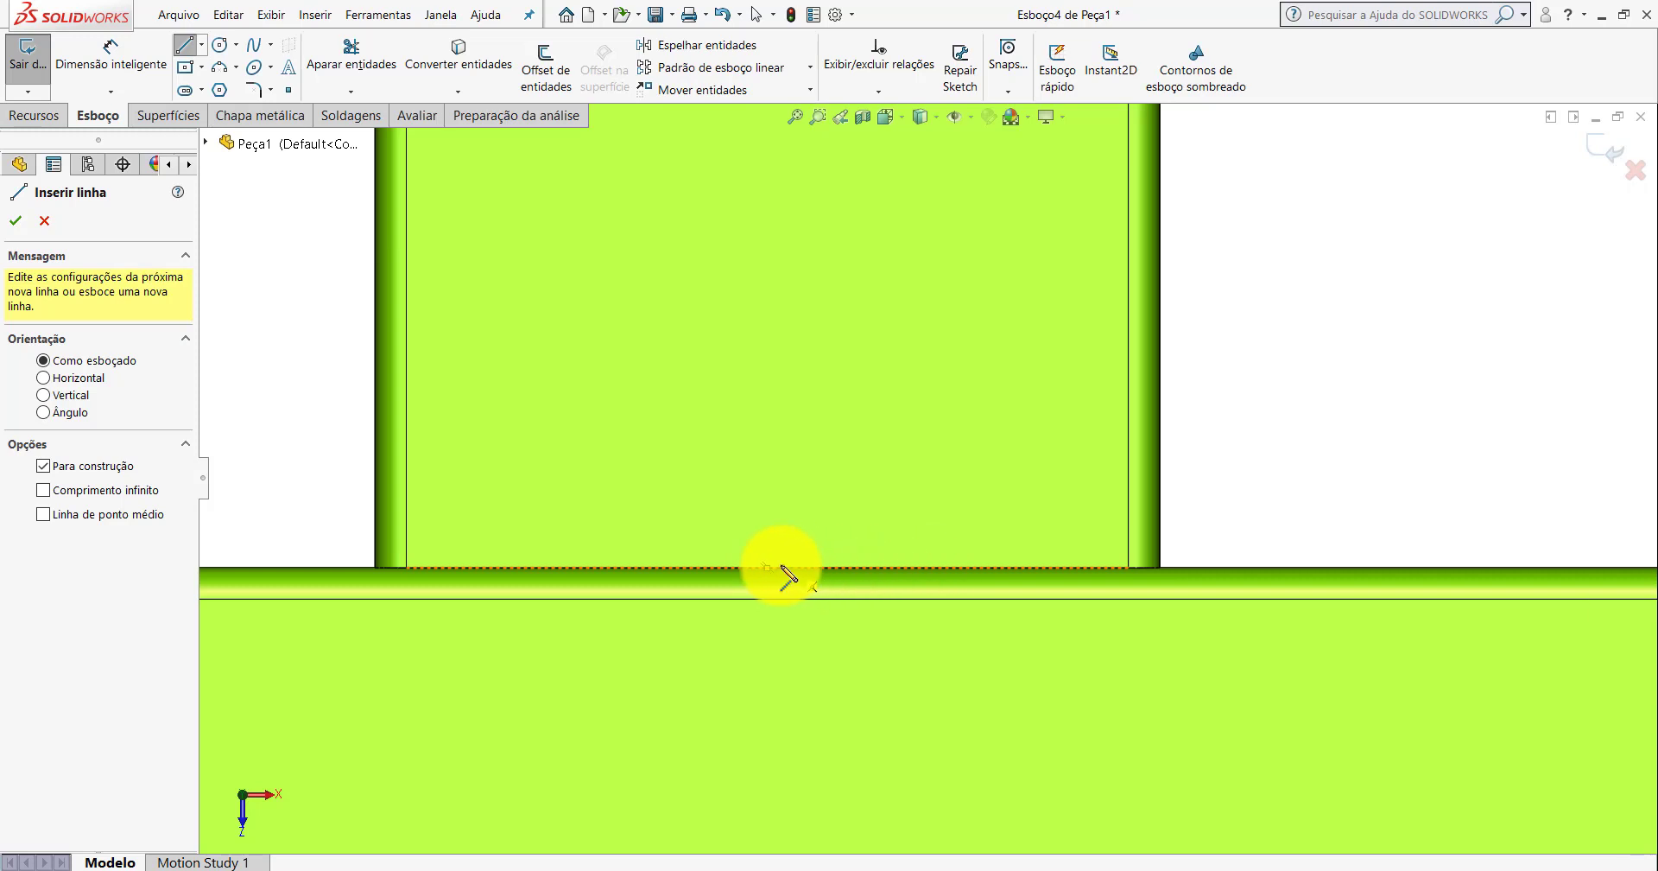
click(771, 567)
scroll(933, 578, up, 2)
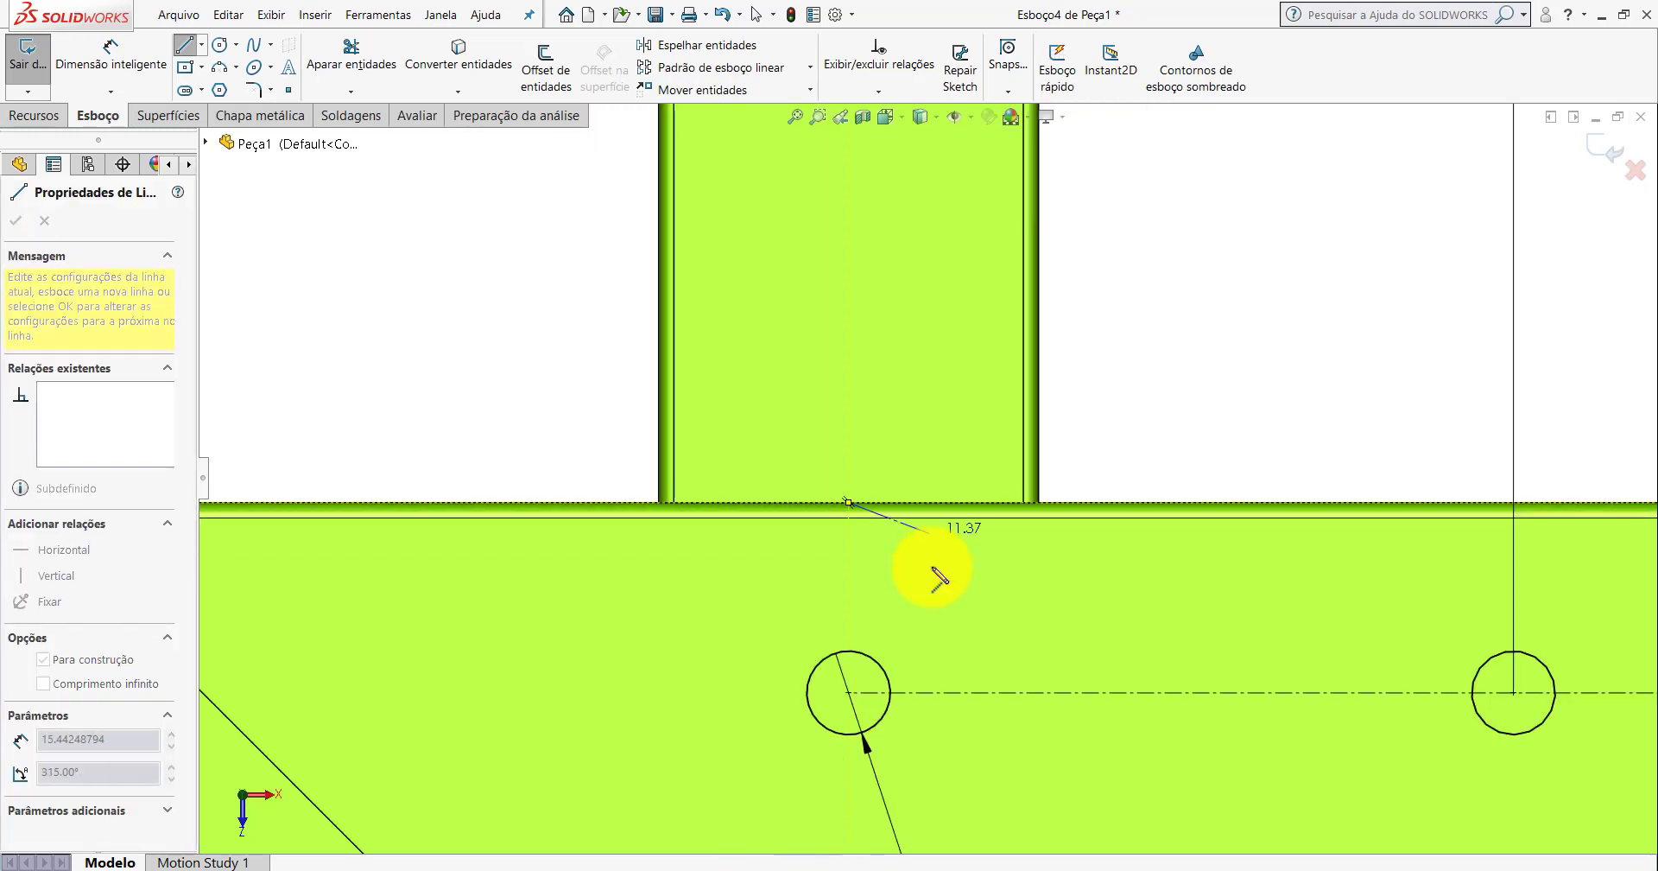
scroll(936, 581, up, 3)
scroll(956, 485, up, 2)
scroll(955, 397, down, 1)
scroll(862, 556, down, 2)
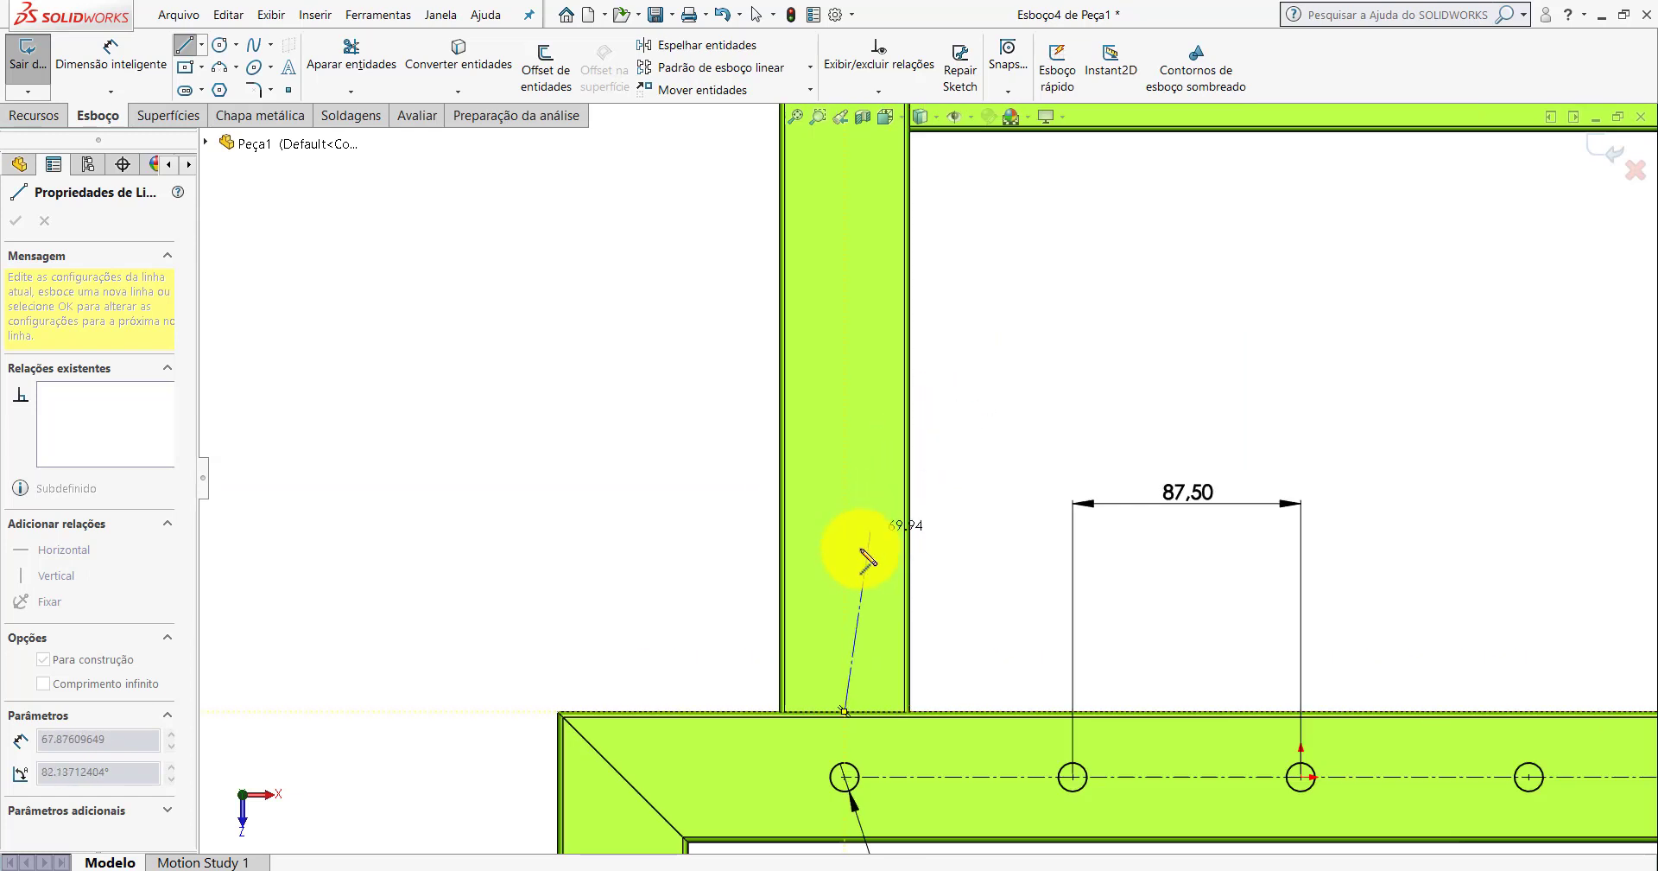
click(844, 658)
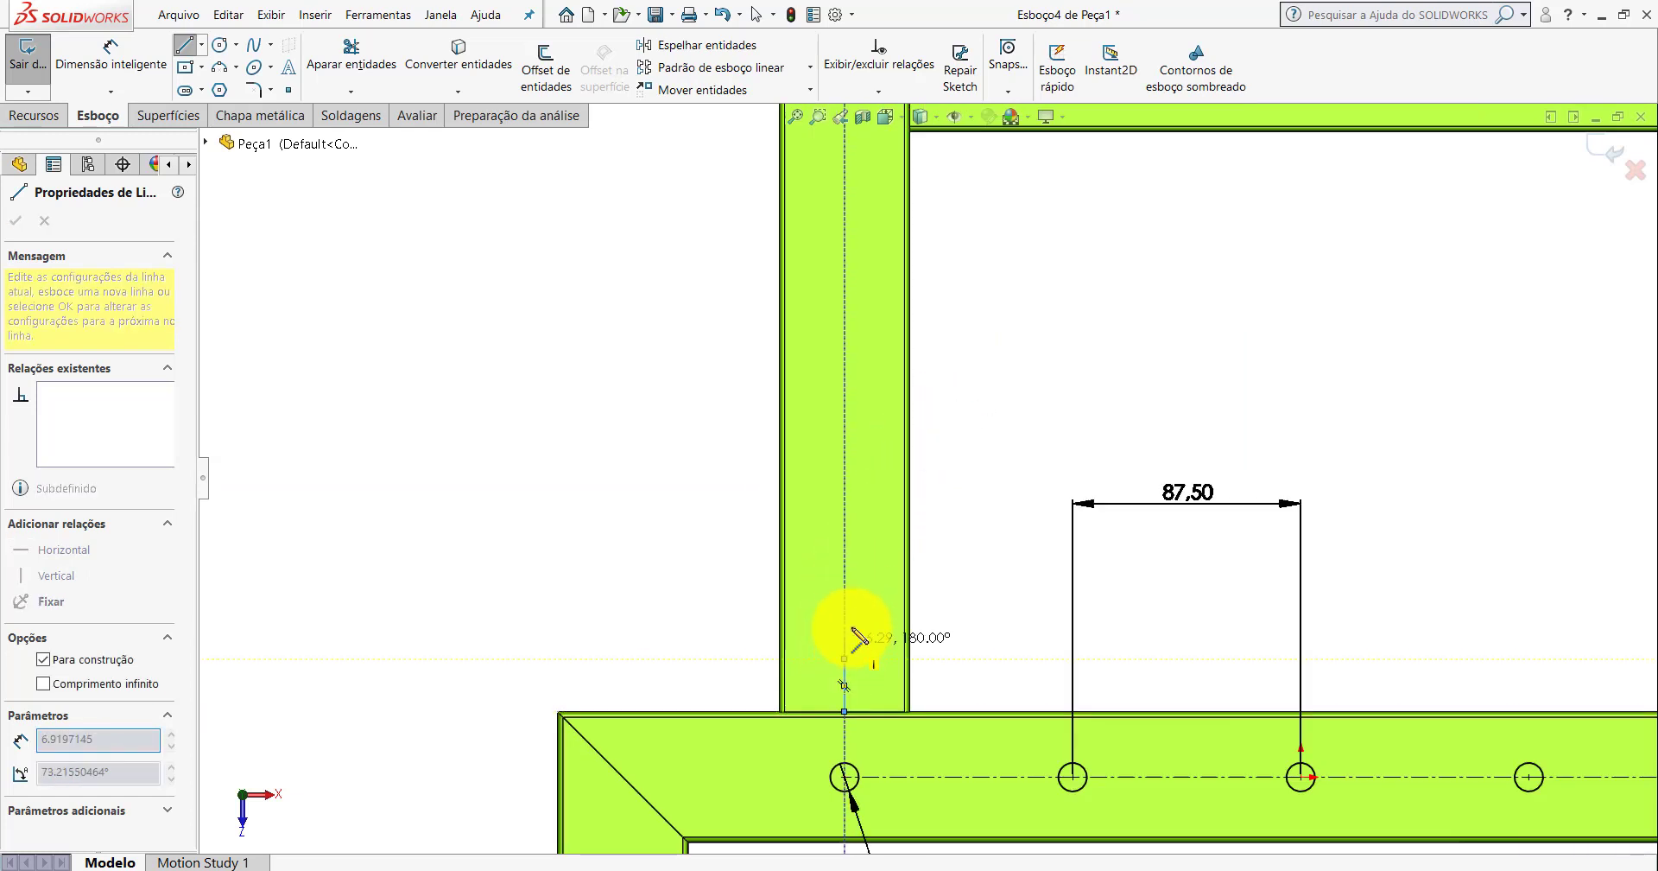
click(844, 497)
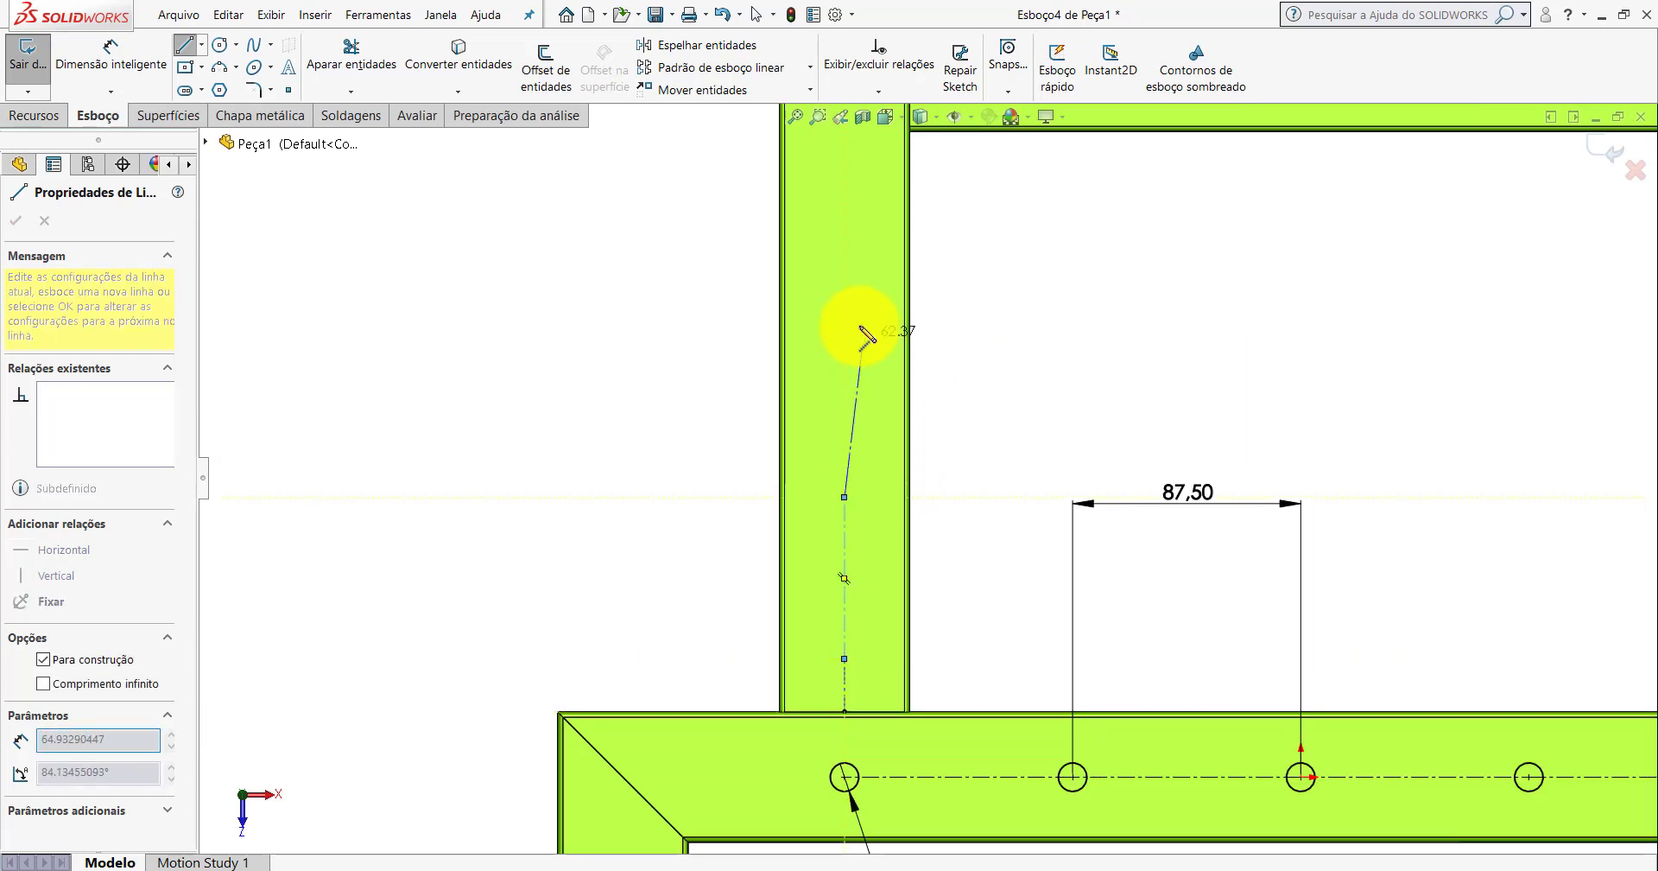
click(844, 297)
key(Escape)
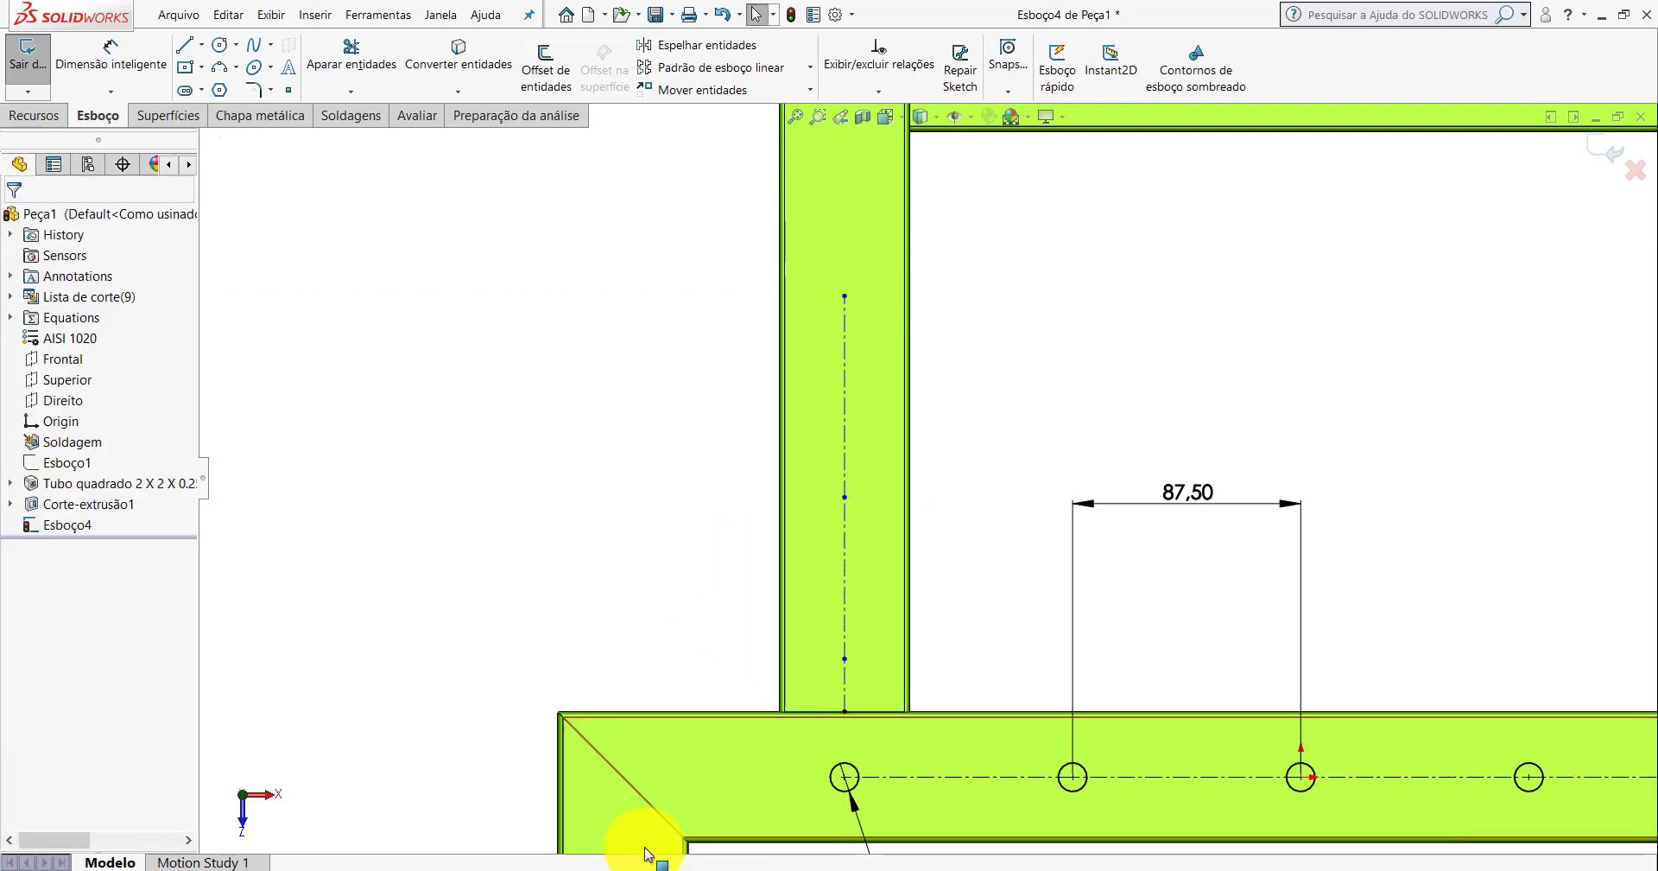
On the PP-TG frame, measure a hole's diameter and its distance to the post face.
mouse_move(646, 855)
click(621, 821)
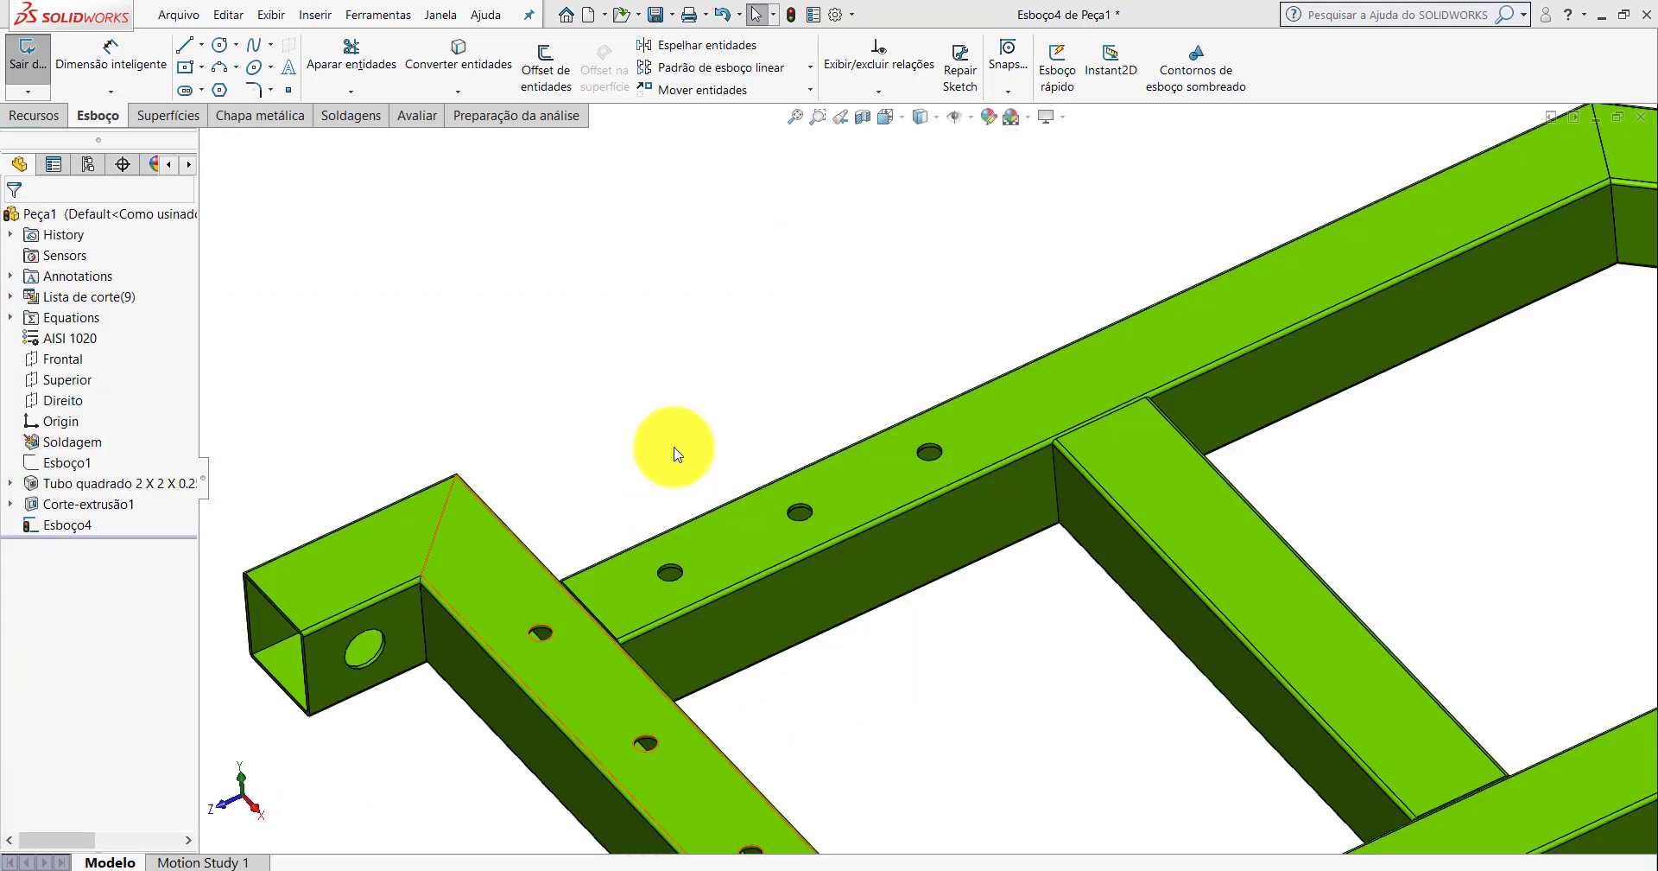
click(416, 116)
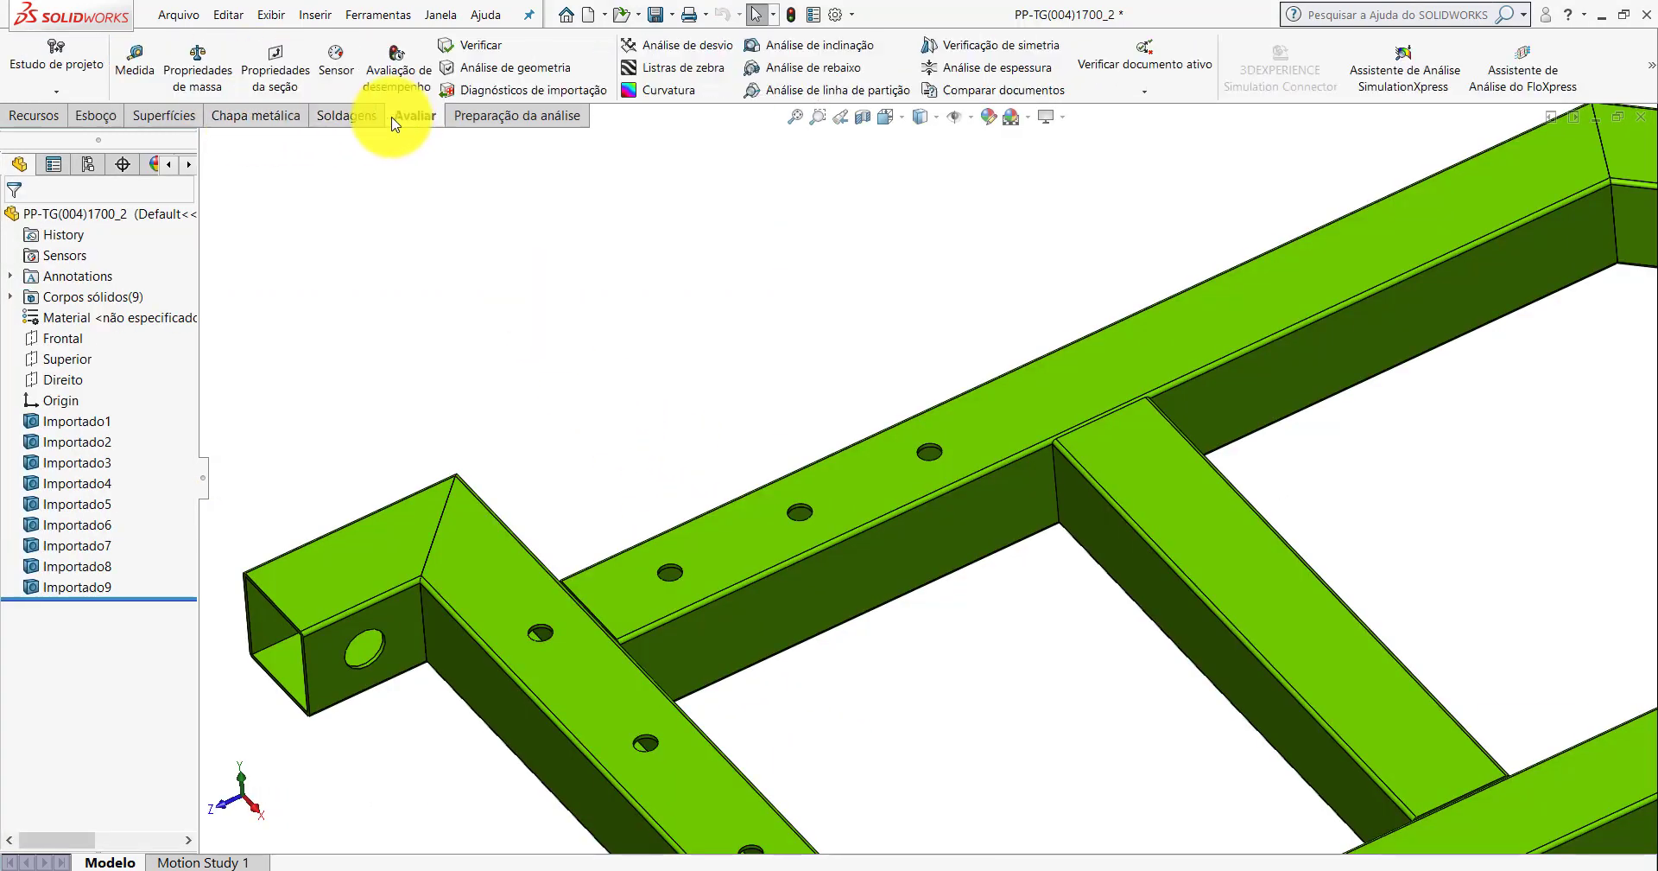
click(149, 76)
scroll(708, 562, down, 5)
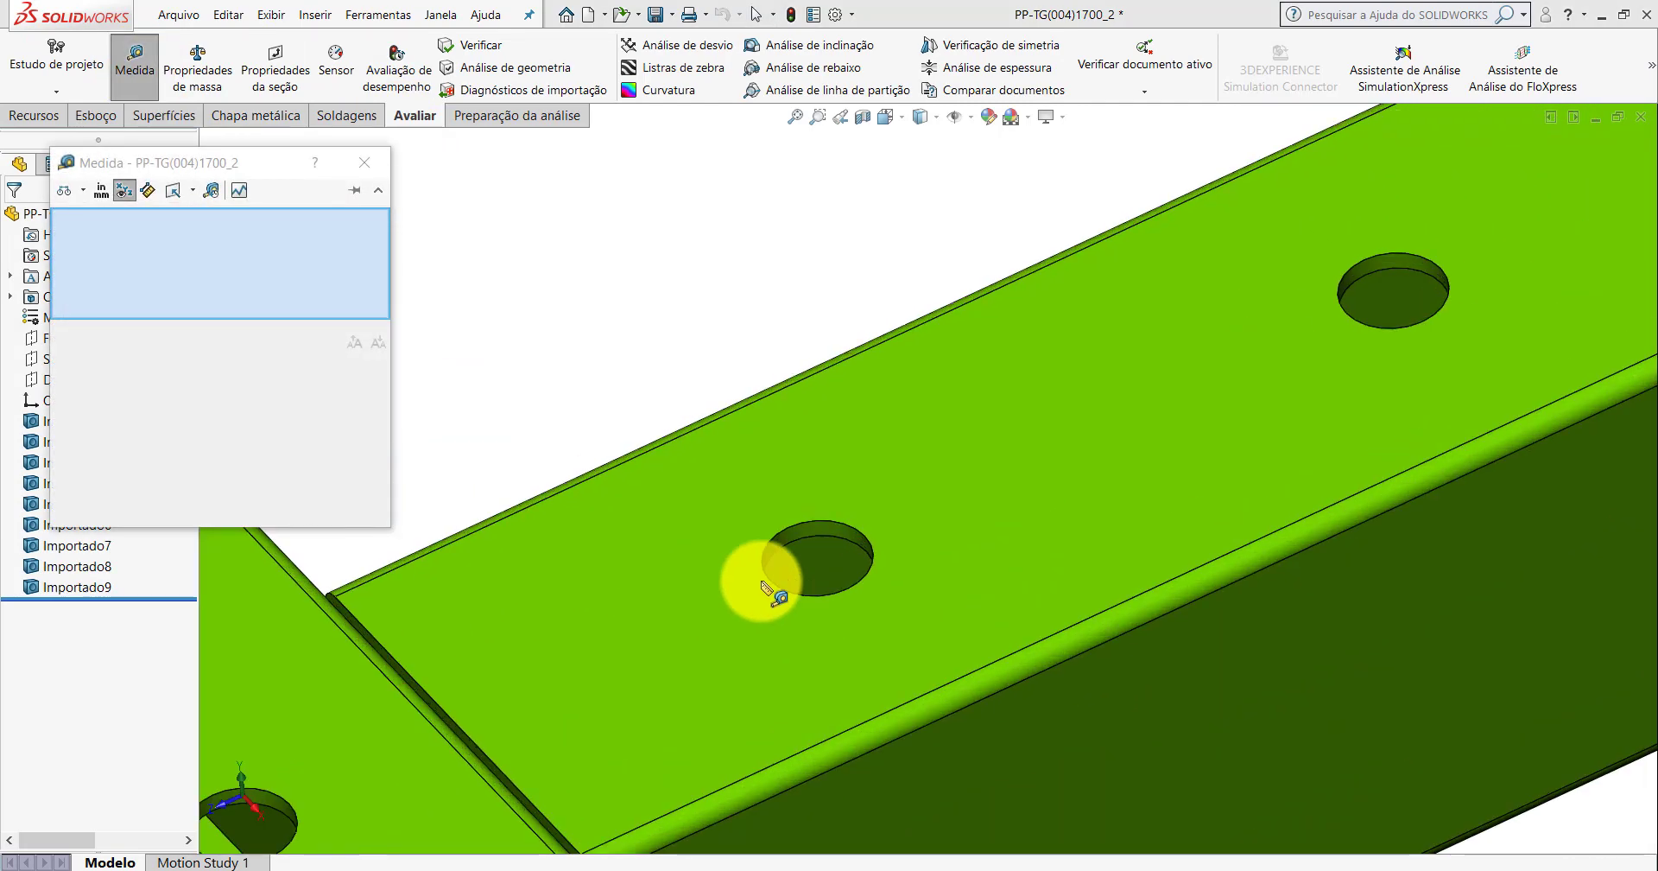
click(818, 526)
scroll(777, 523, up, 3)
scroll(691, 514, up, 3)
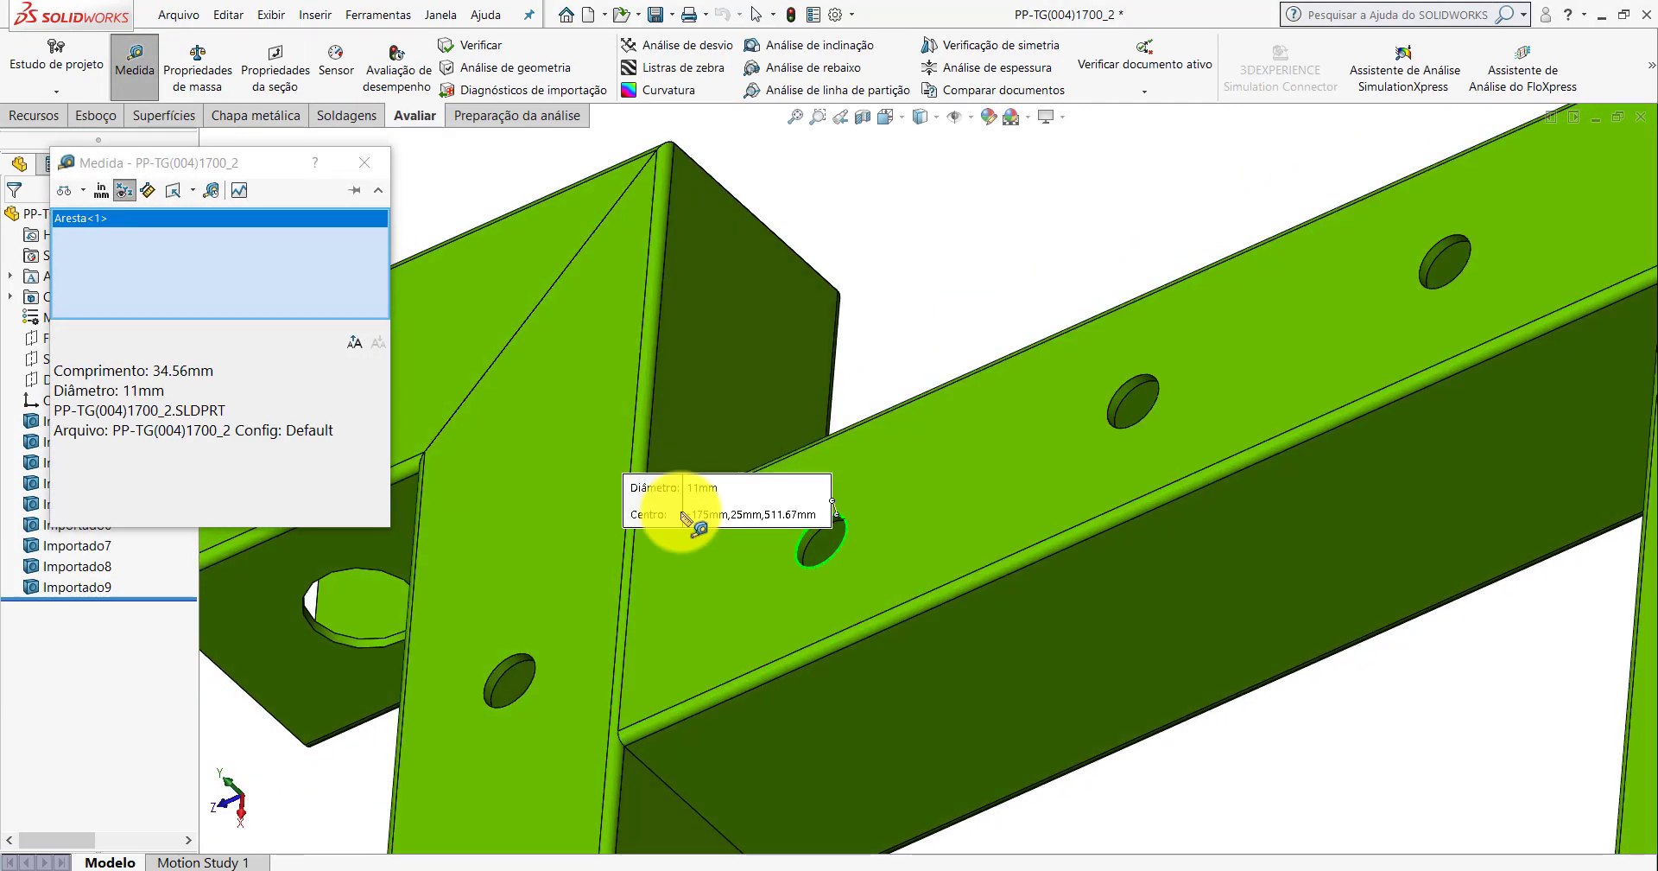
click(699, 441)
middle_drag(741, 419, 567, 586)
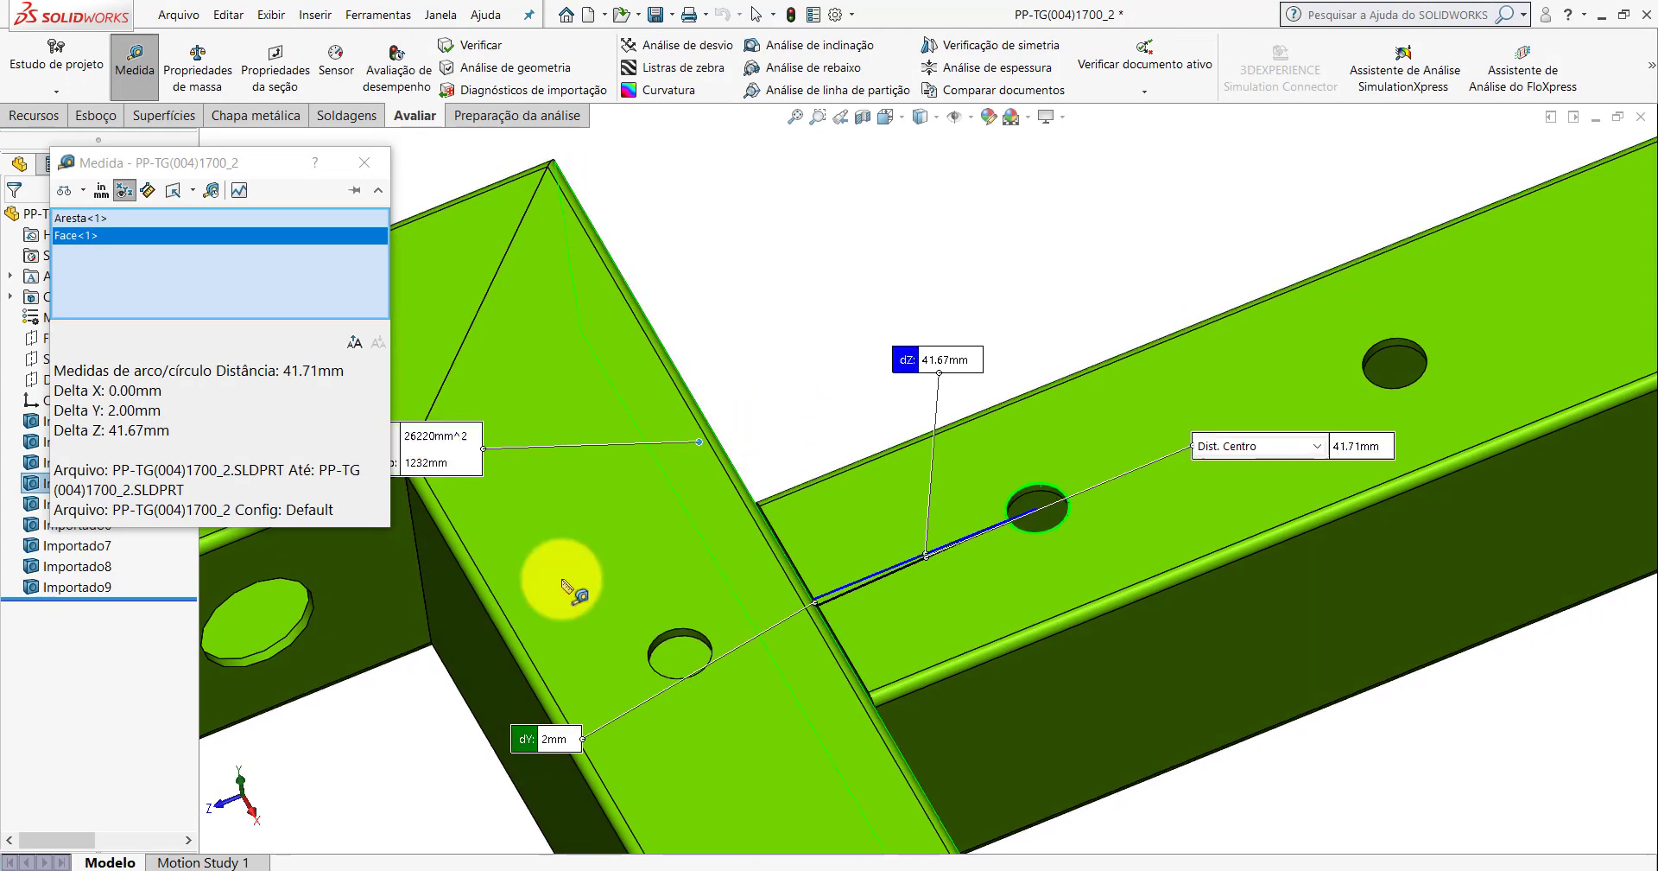
Measure a hole's offset from the tube face, then return to the Esboço4 sketch.
click(941, 267)
scroll(955, 289, up, 3)
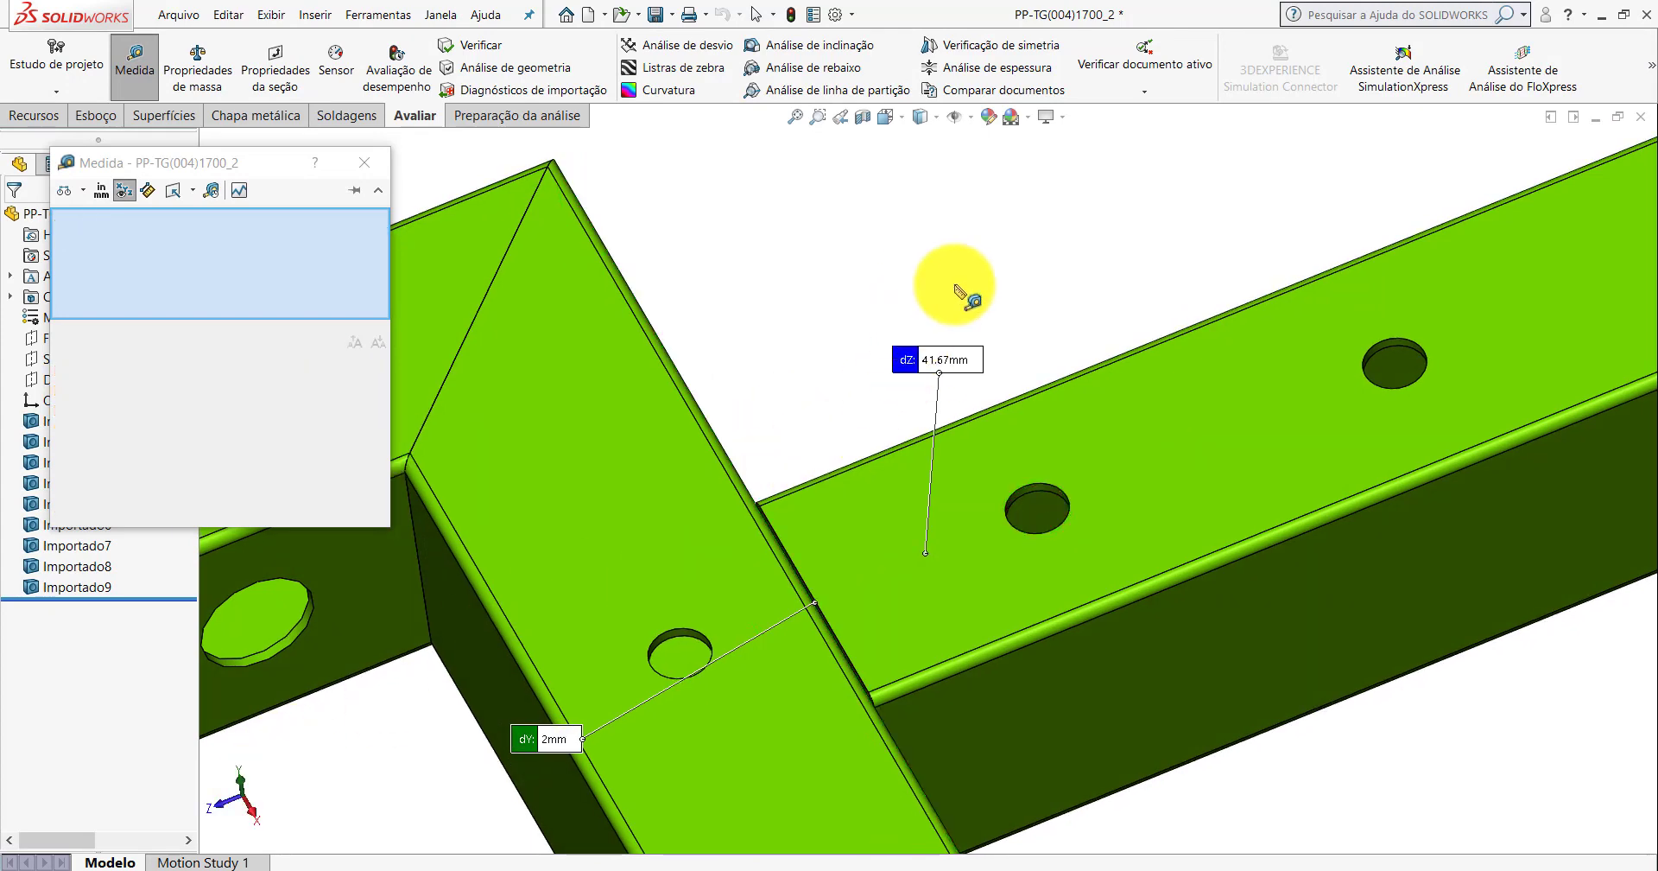
scroll(1077, 489, down, 2)
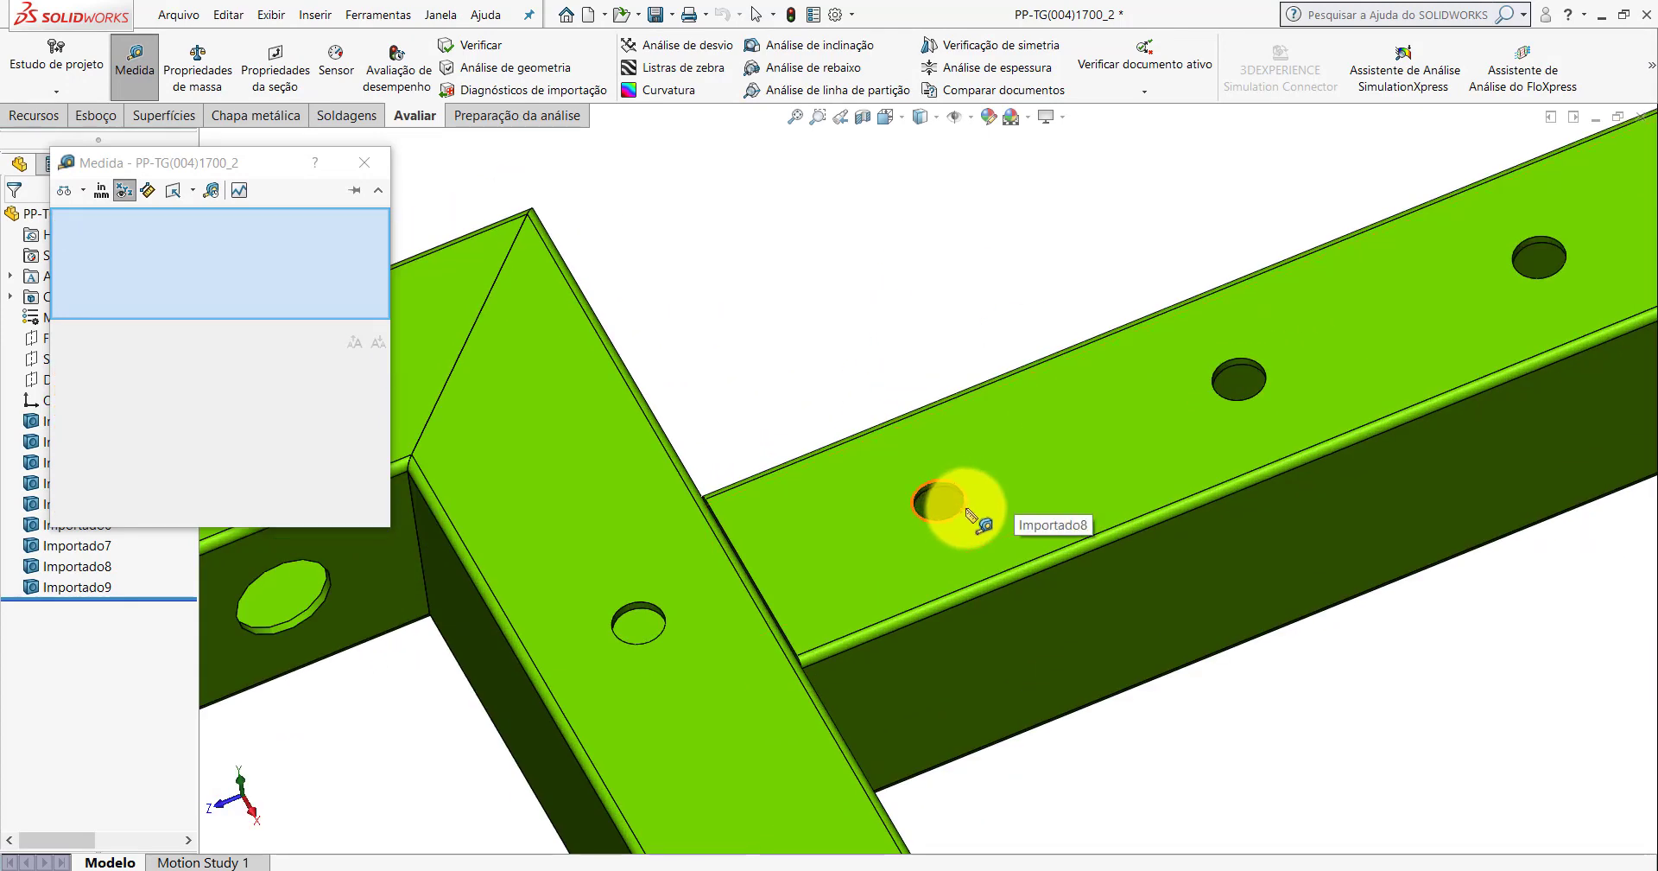
click(966, 511)
click(1226, 400)
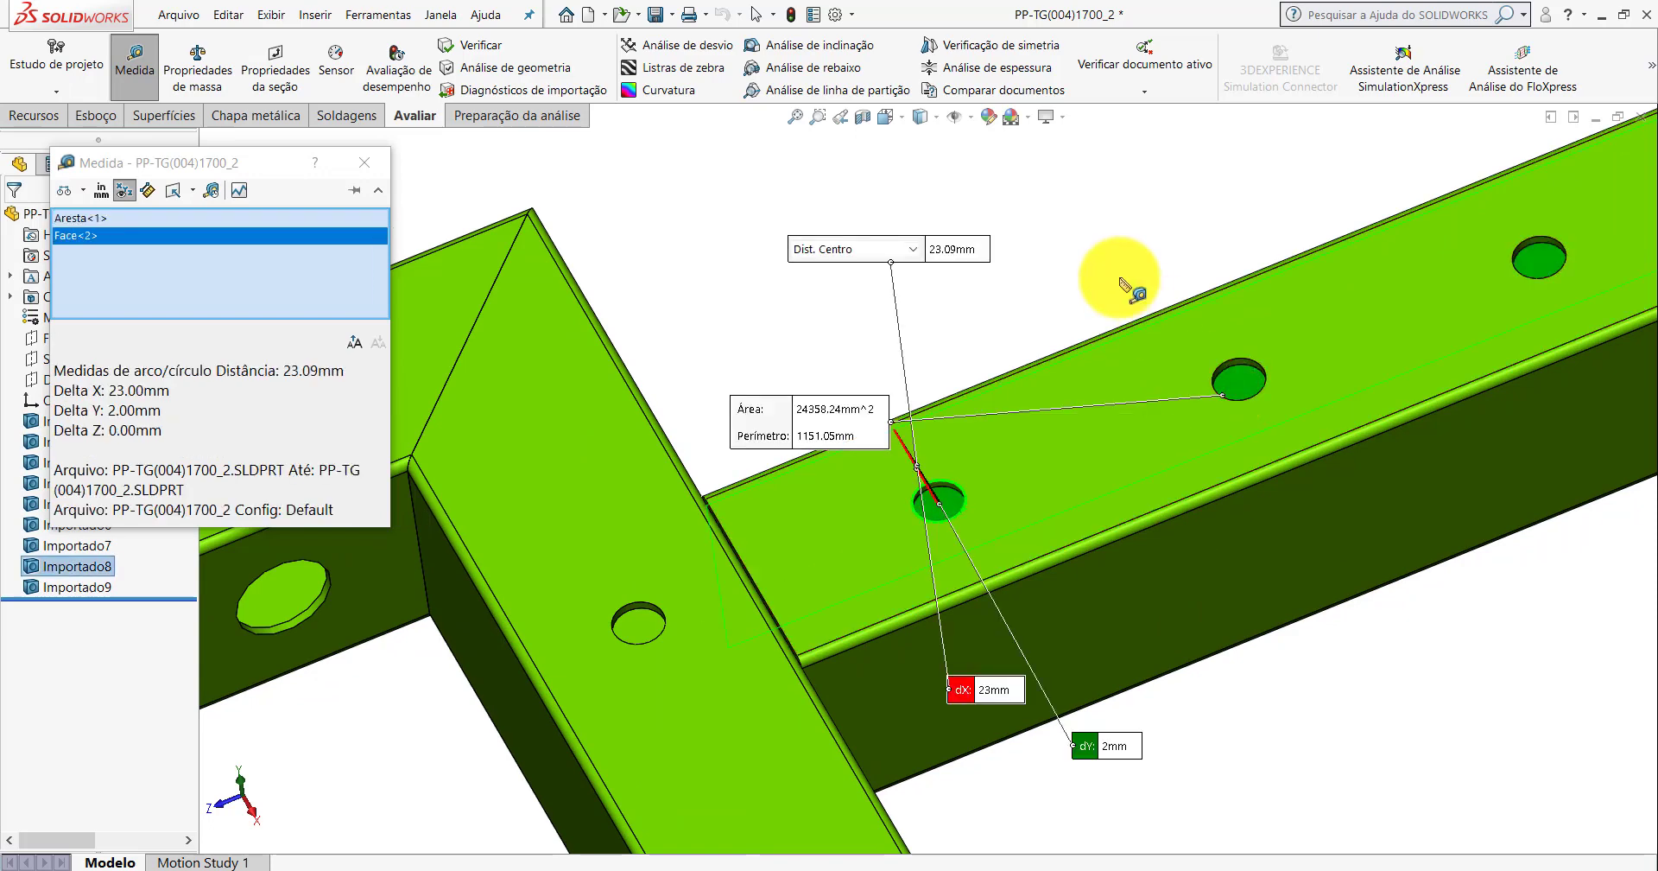
key(Escape)
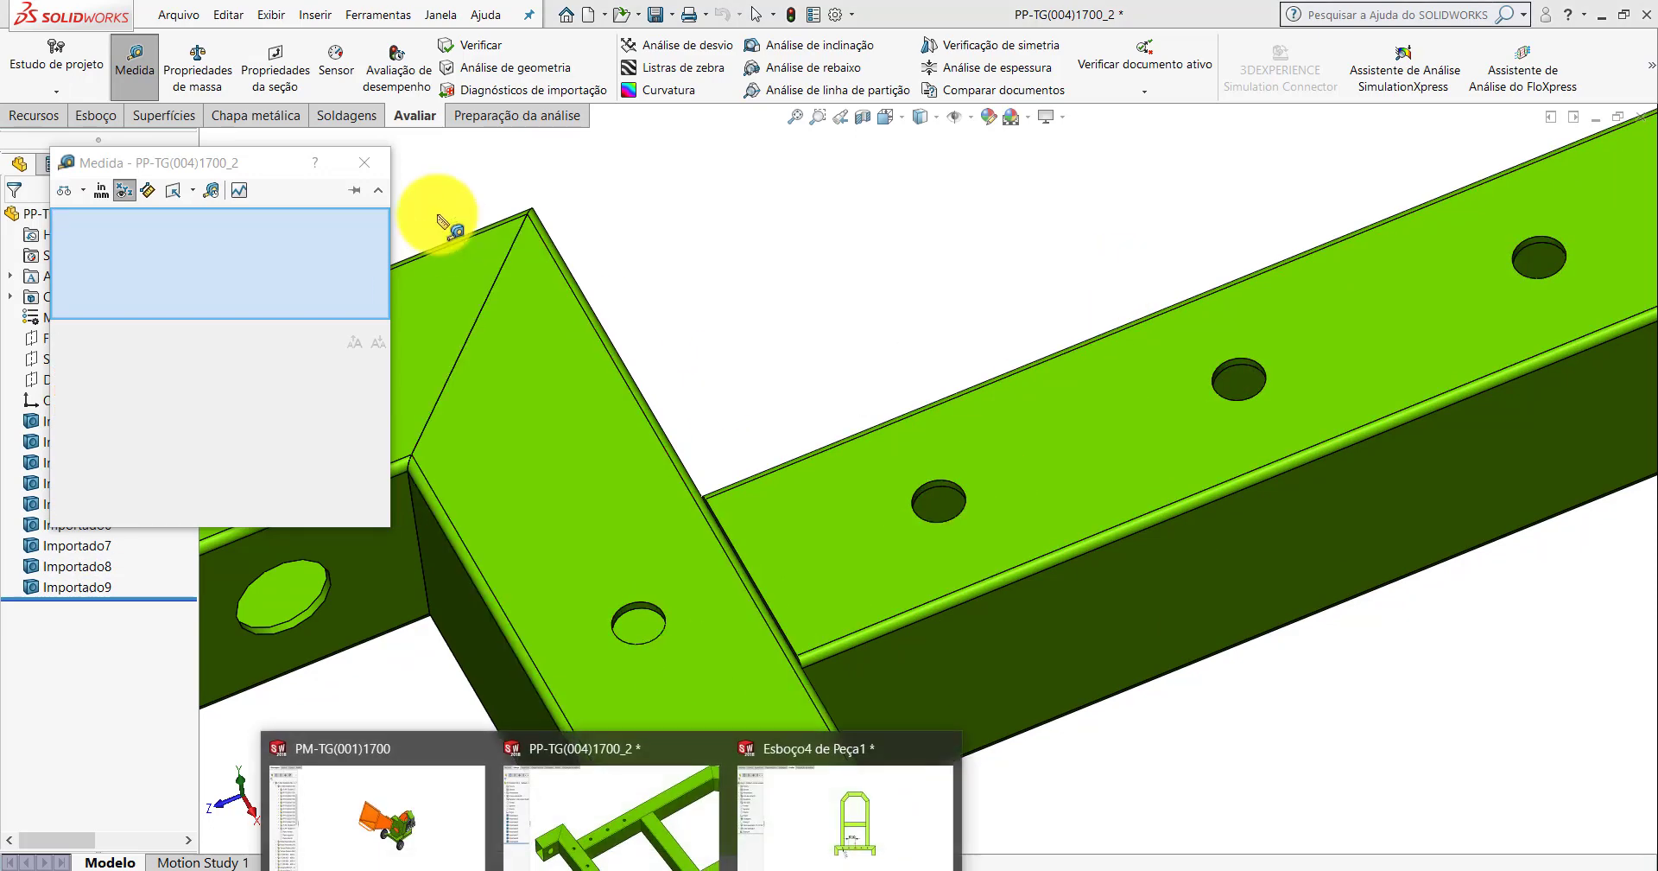
click(364, 163)
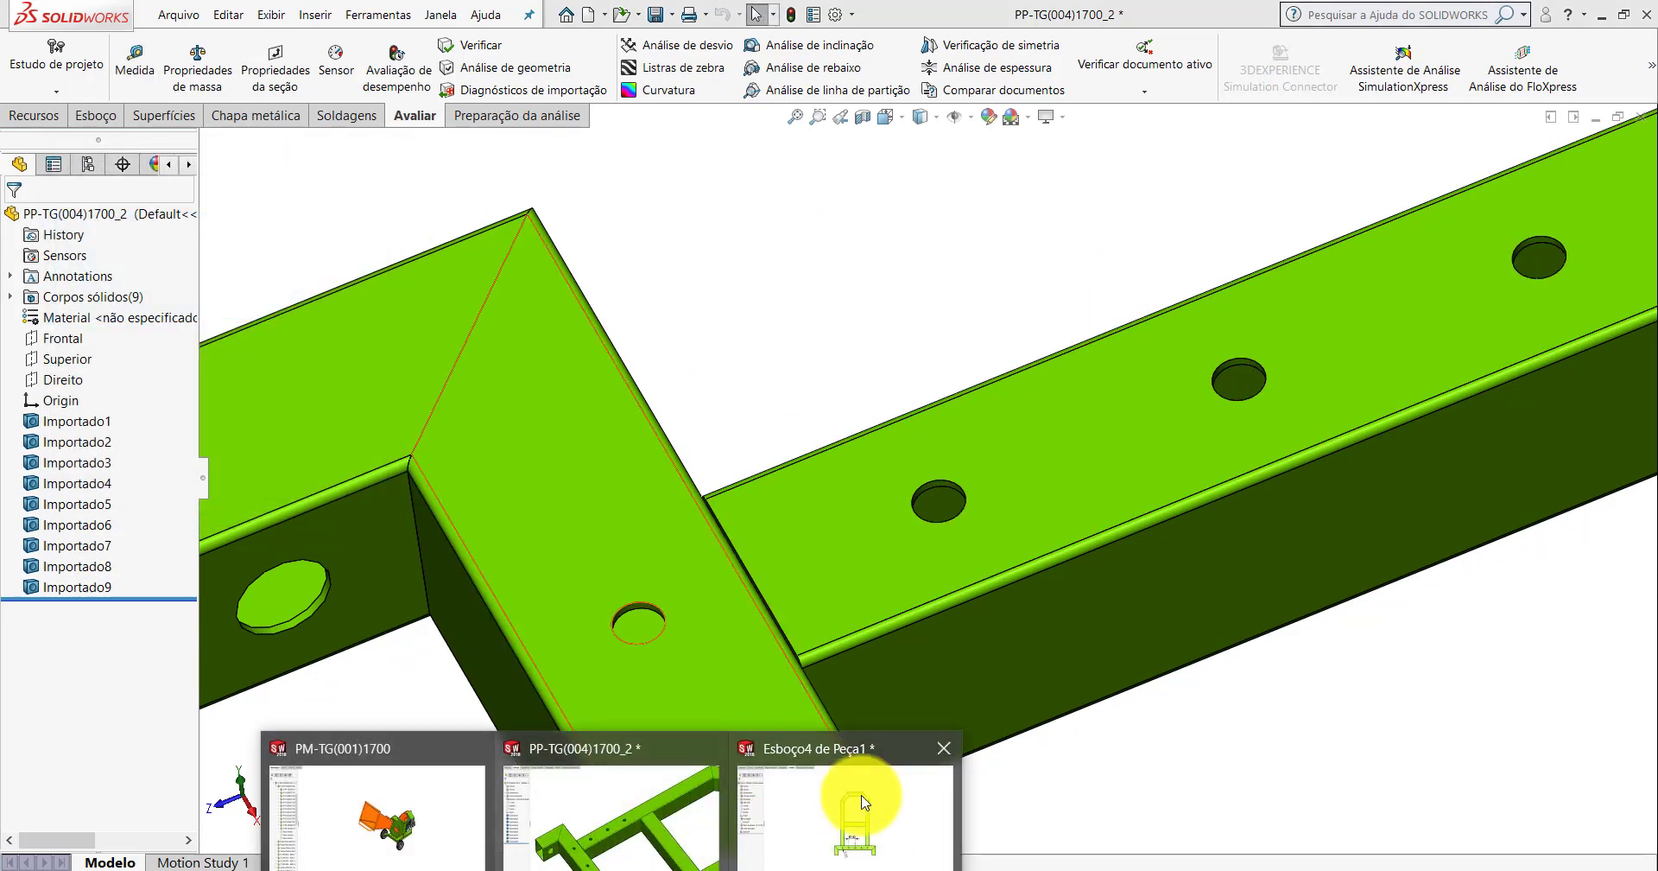
click(859, 788)
Dimension the lower centerline segment vertically at 20.20 mm, then switch to PP-TG(004)1700_2.
click(96, 115)
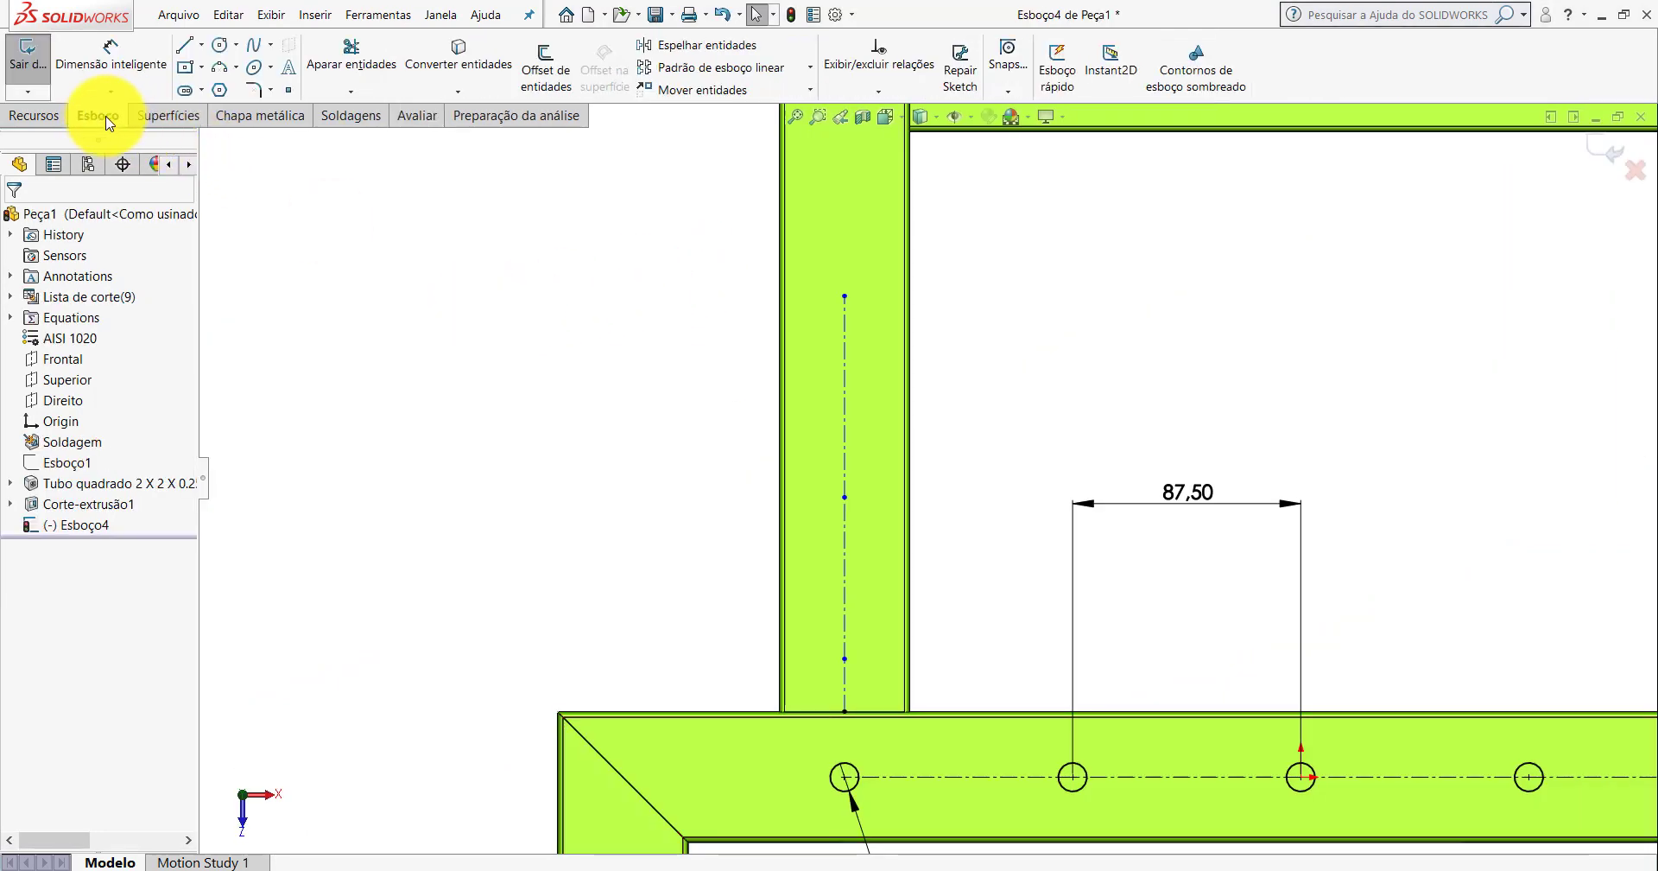
click(117, 59)
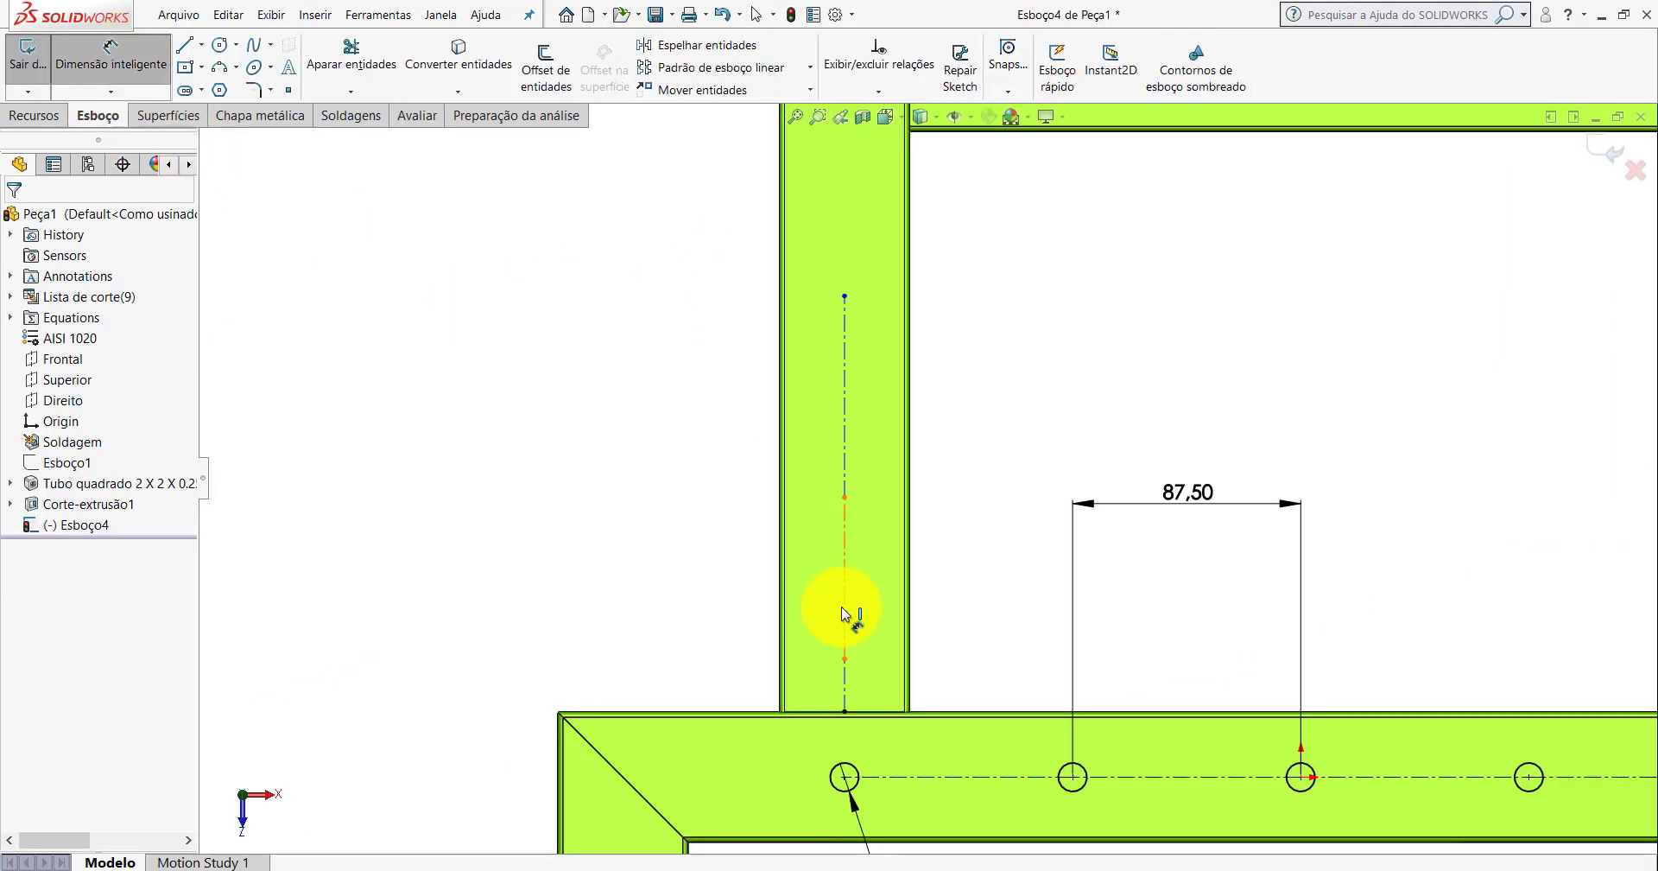
click(847, 673)
click(491, 687)
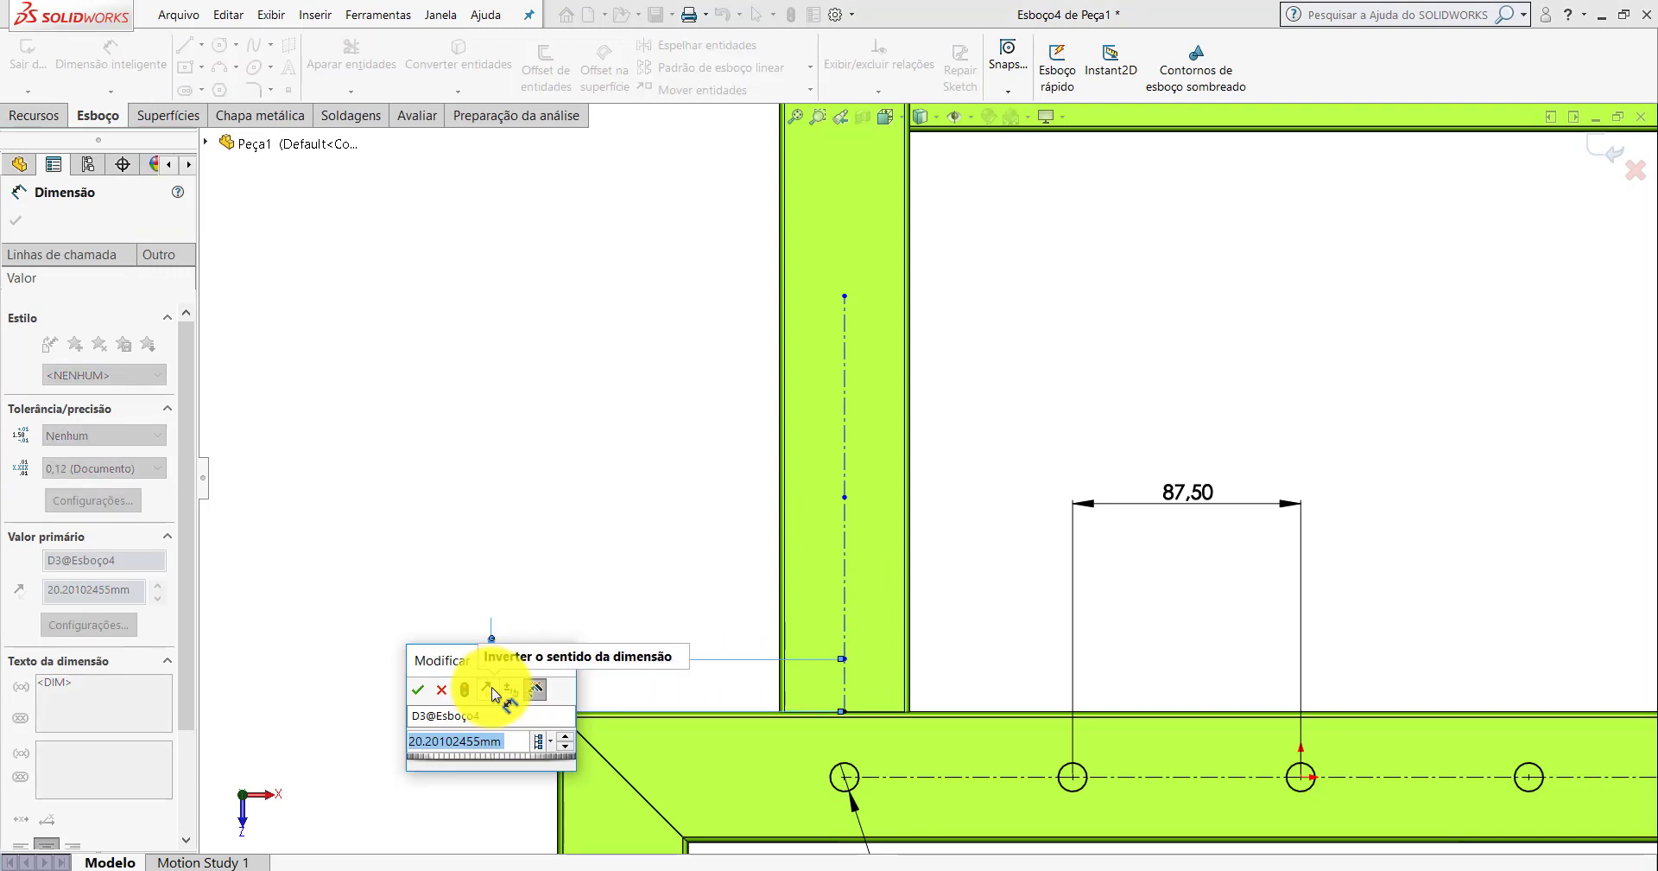
key(Return)
key(Escape)
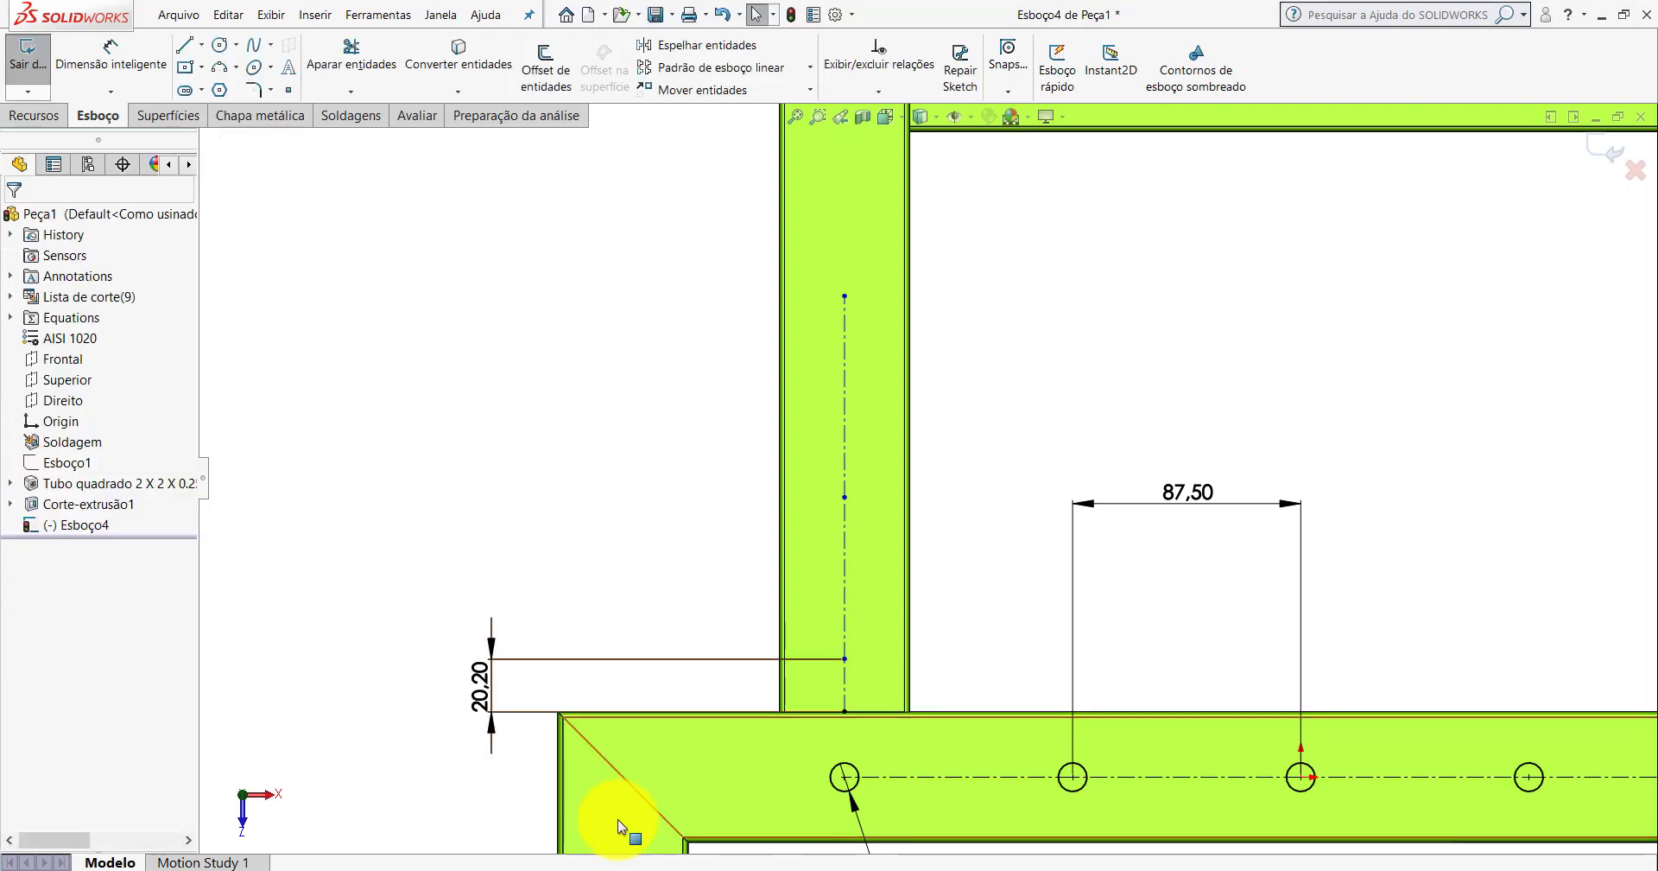
click(611, 796)
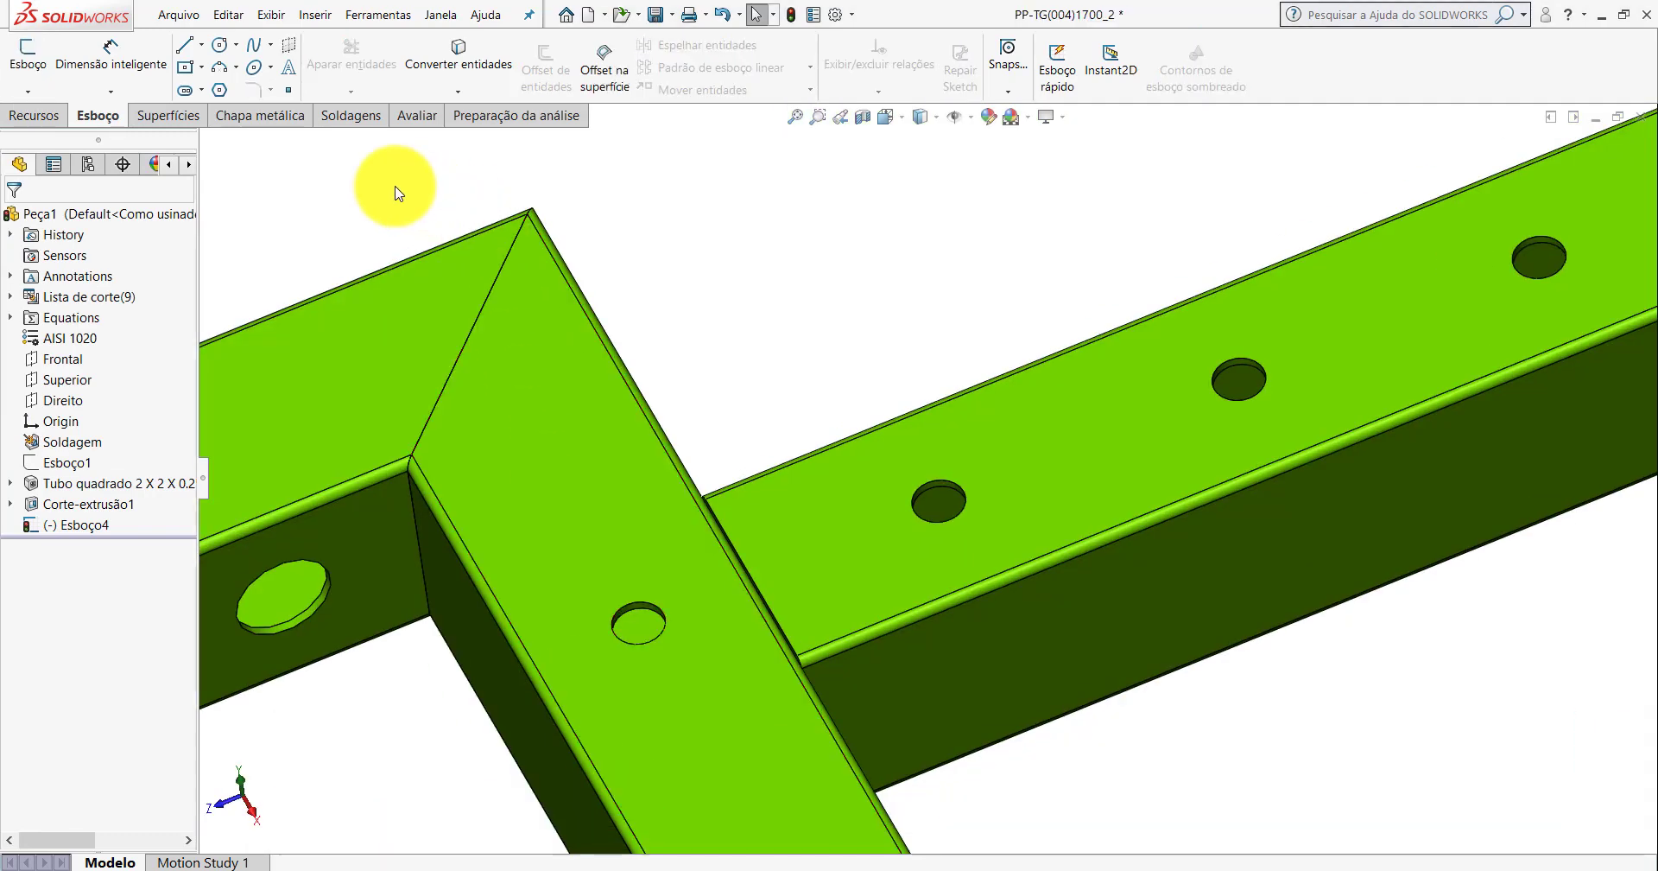
Measure the hole's 41.67 mm Z offset from the tube face, then return to Esboço4.
click(406, 115)
click(135, 61)
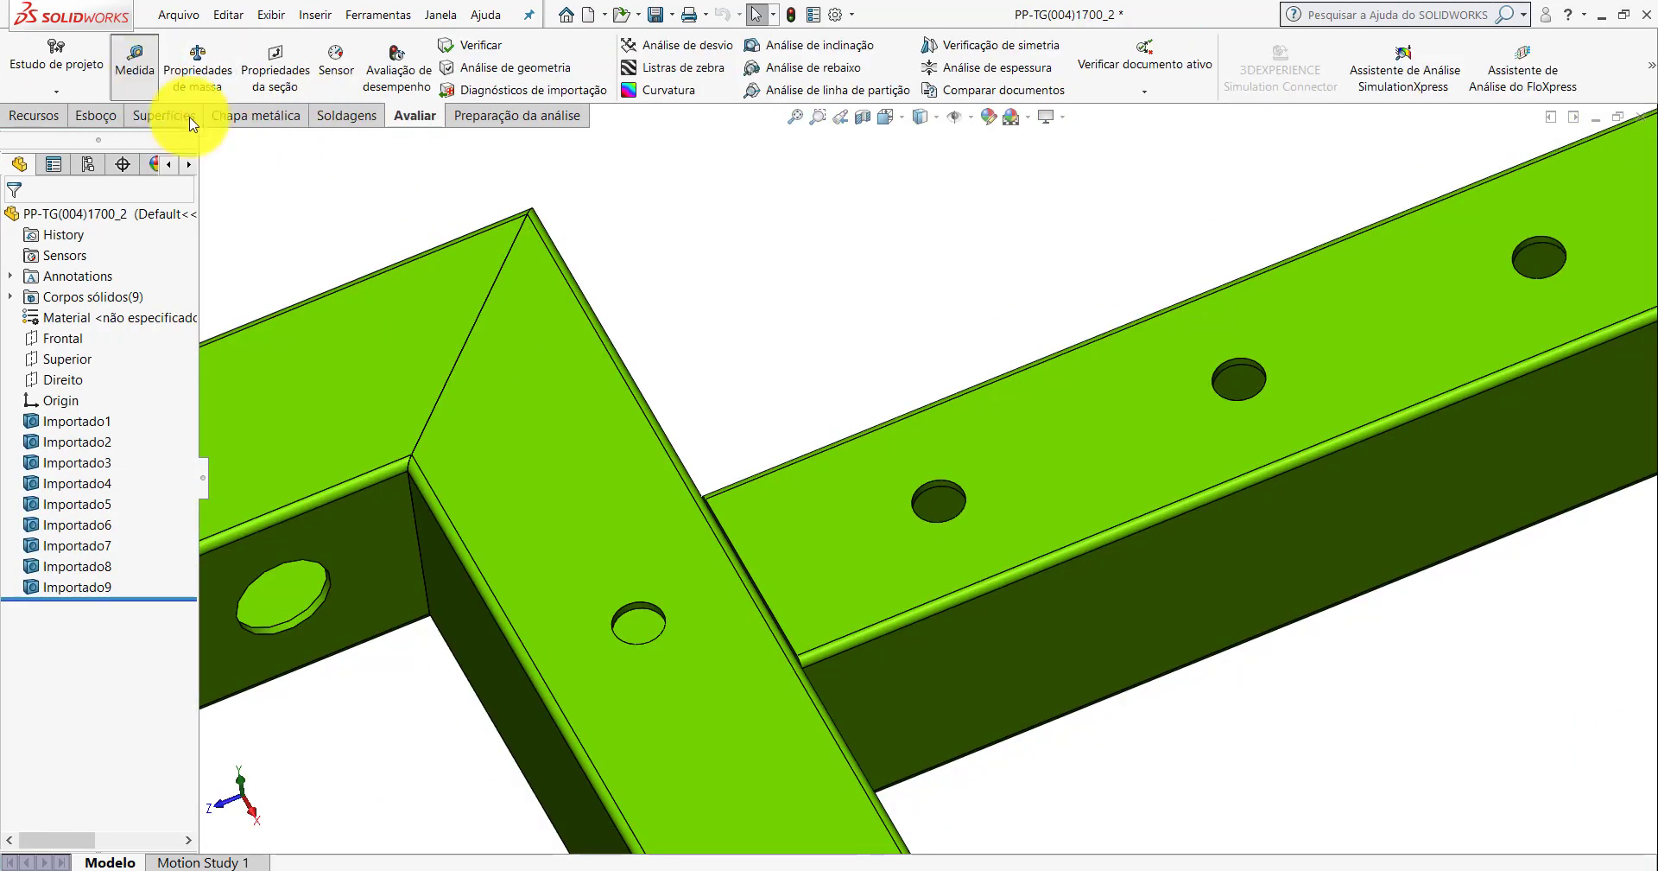
scroll(921, 481, down, 5)
scroll(921, 480, down, 2)
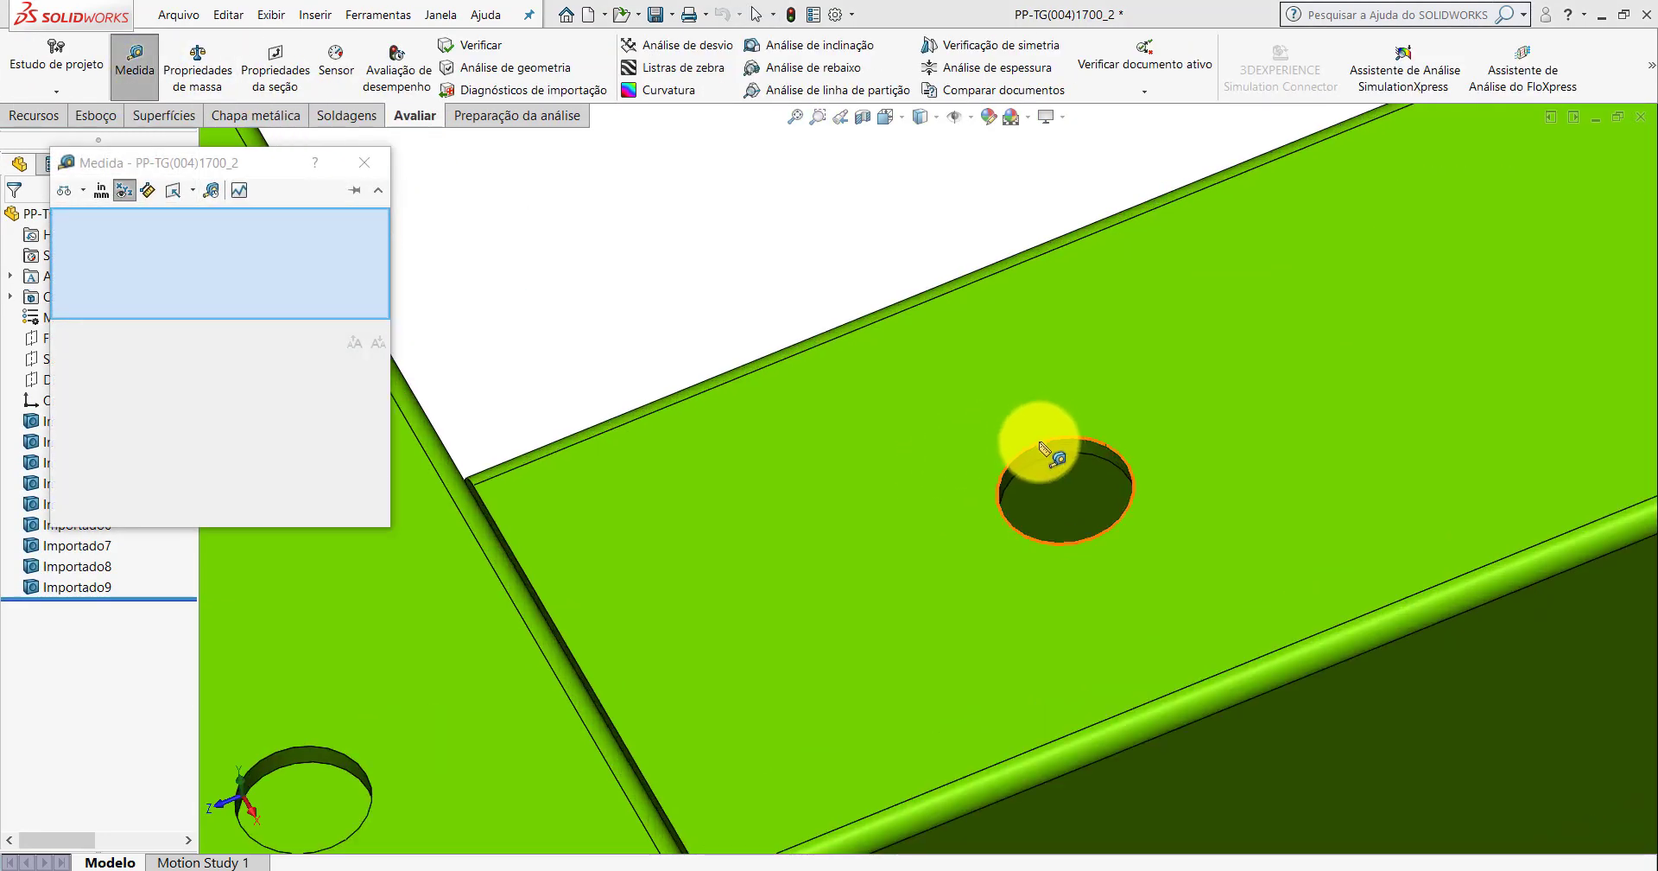
click(1040, 444)
scroll(870, 481, up, 3)
mouse_move(870, 481)
middle_down()
mouse_move(774, 510)
mouse_move(774, 392)
mouse_move(852, 370)
middle_up()
click(781, 397)
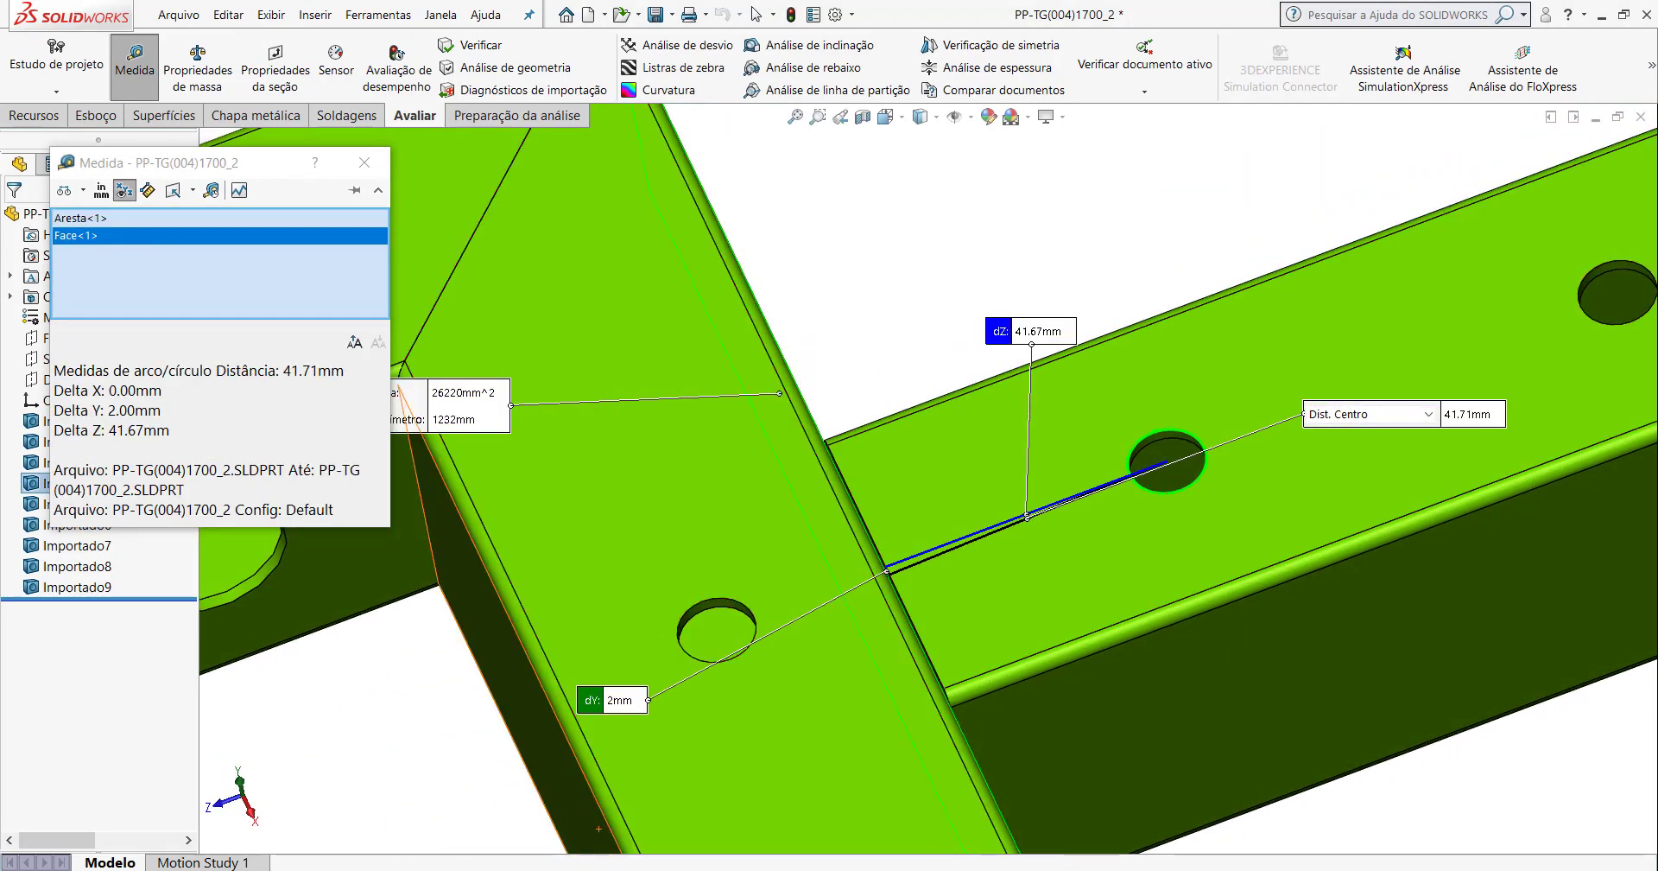
click(807, 812)
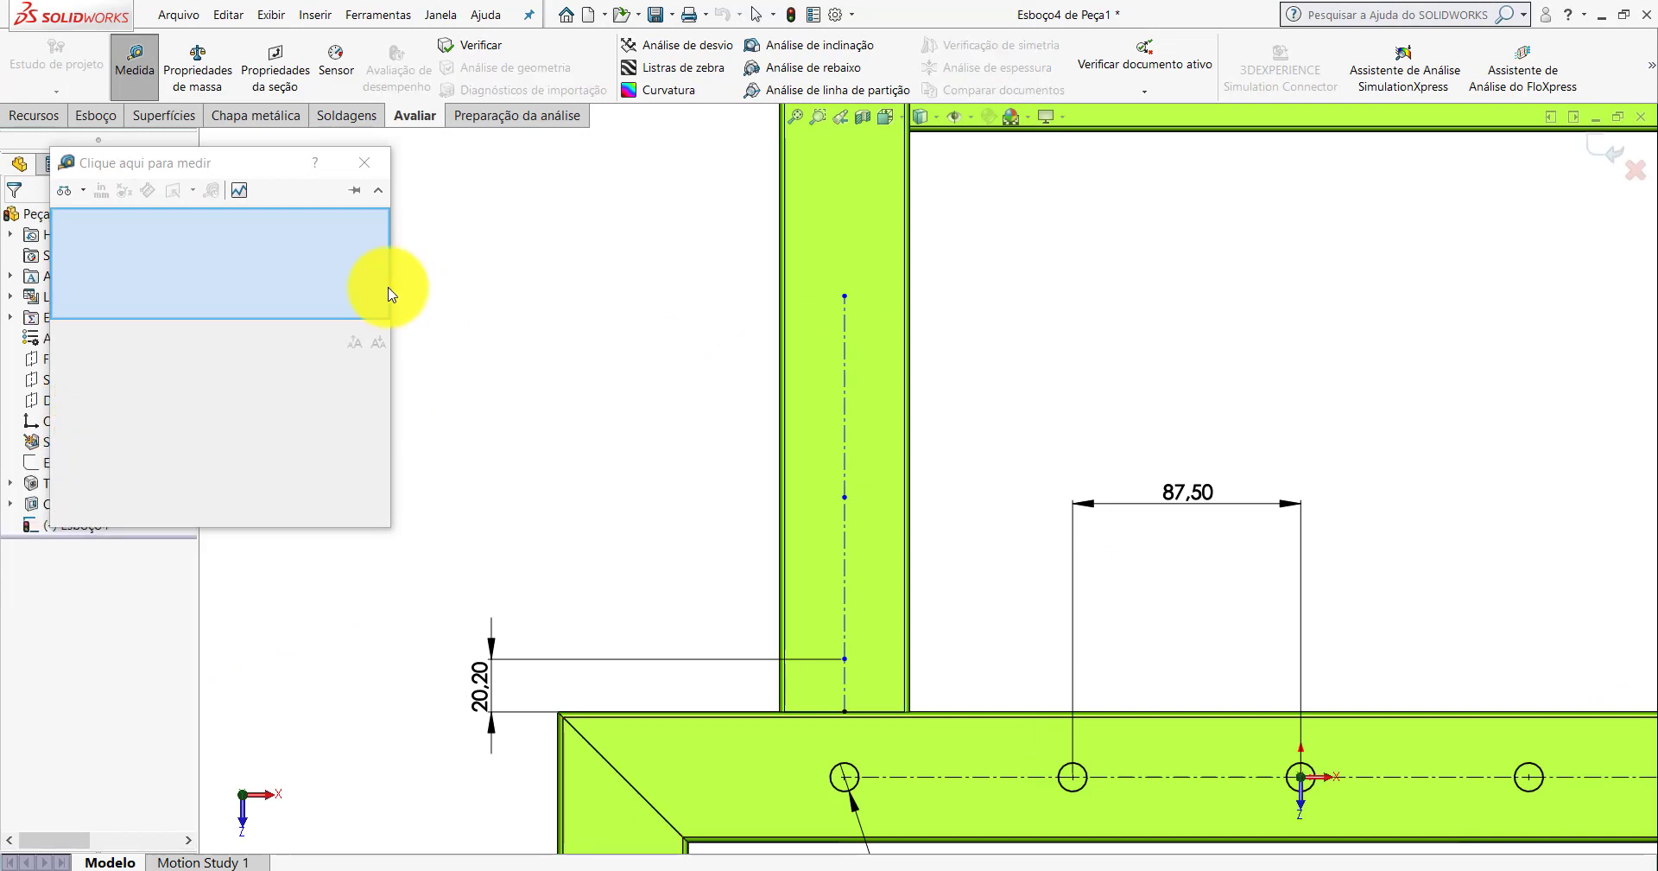
click(359, 173)
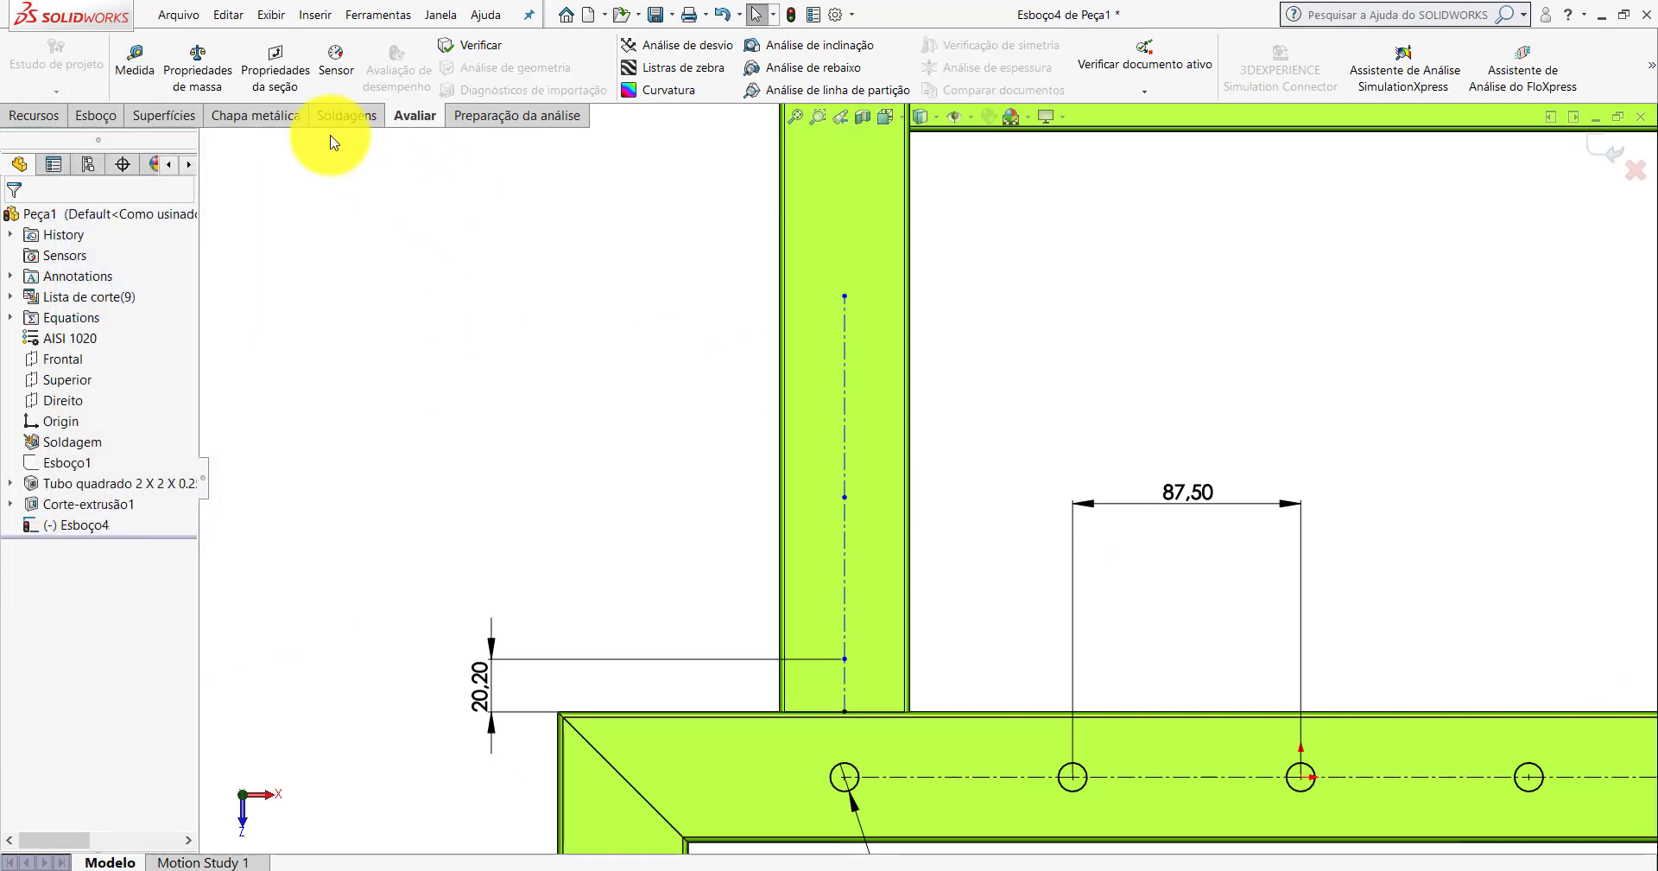
click(89, 118)
click(110, 54)
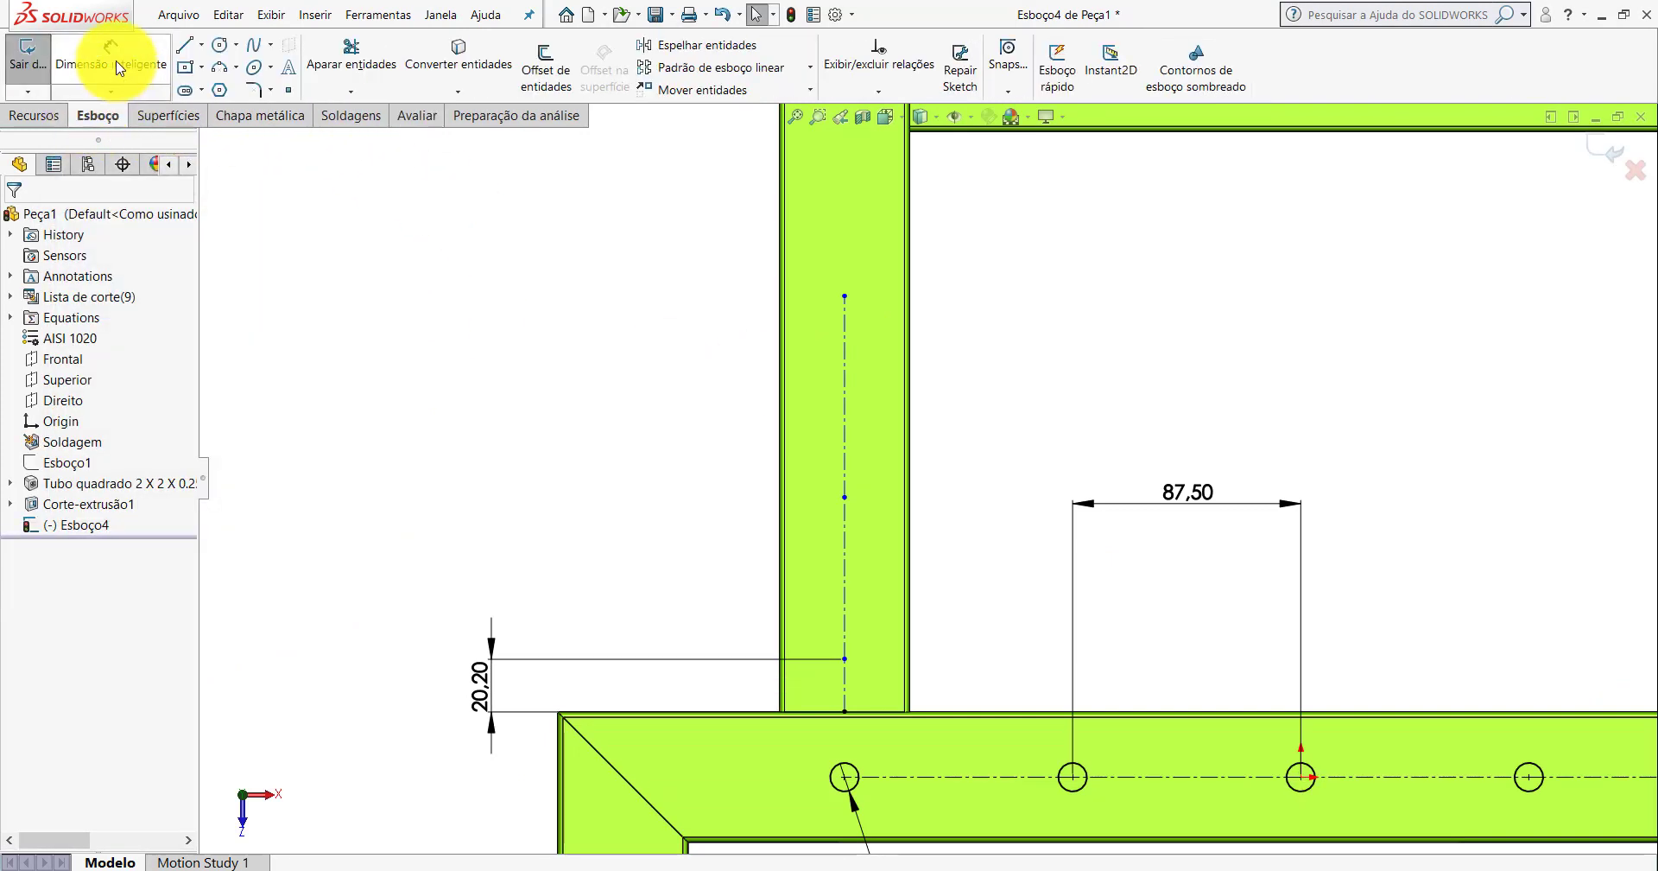
Change the vertical centerline dimension from 20.20 to 41.67 mm.
click(480, 687)
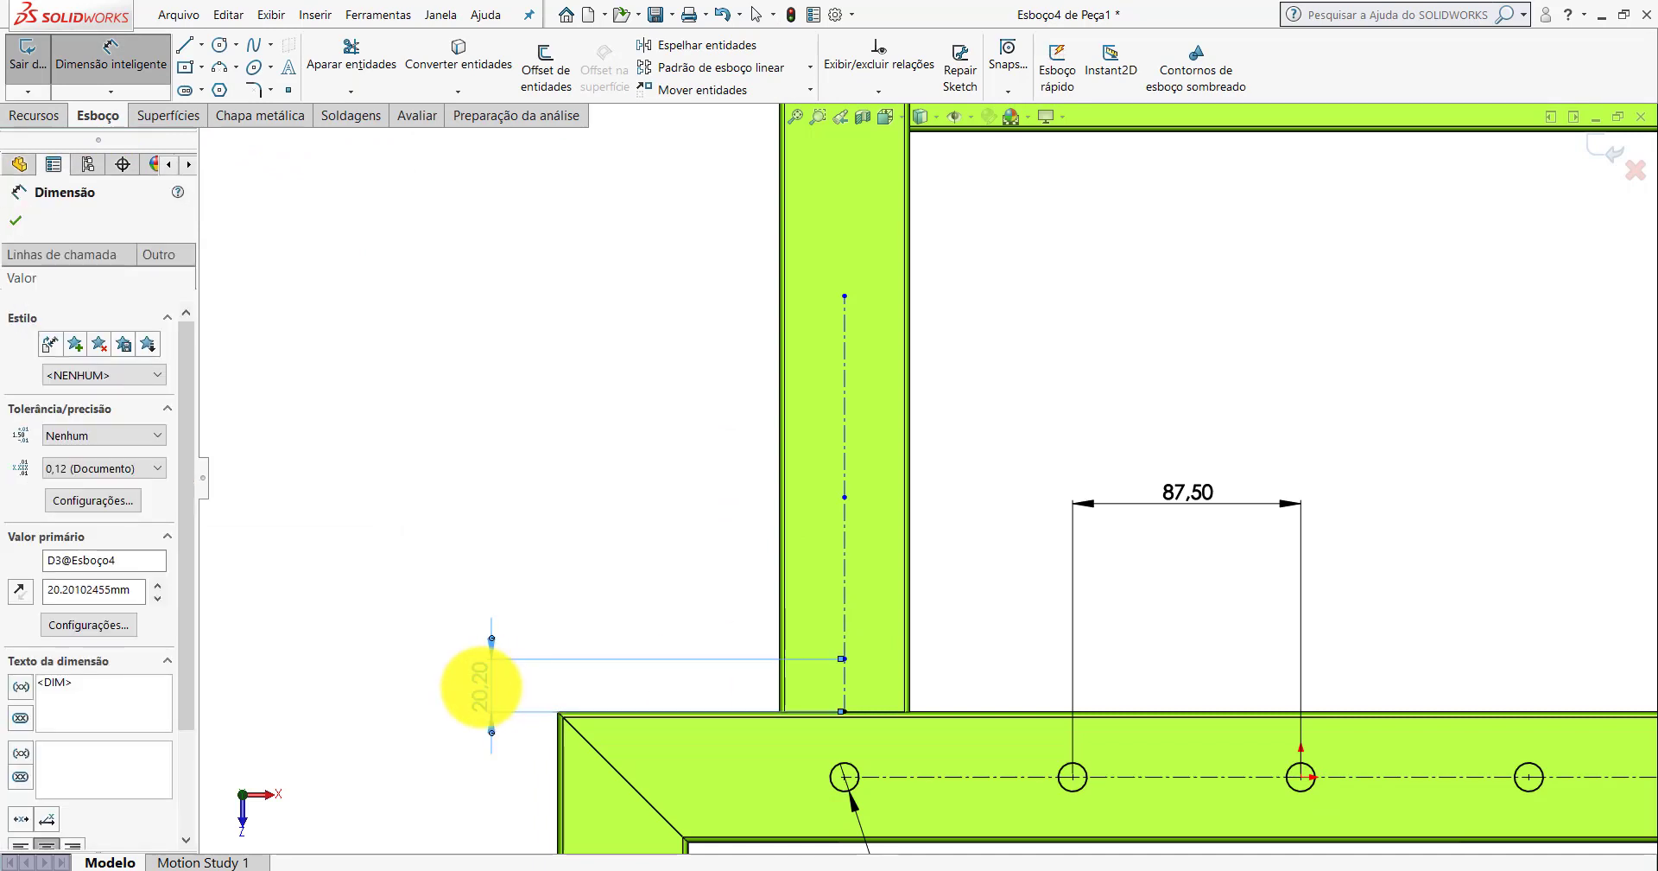
text(4)
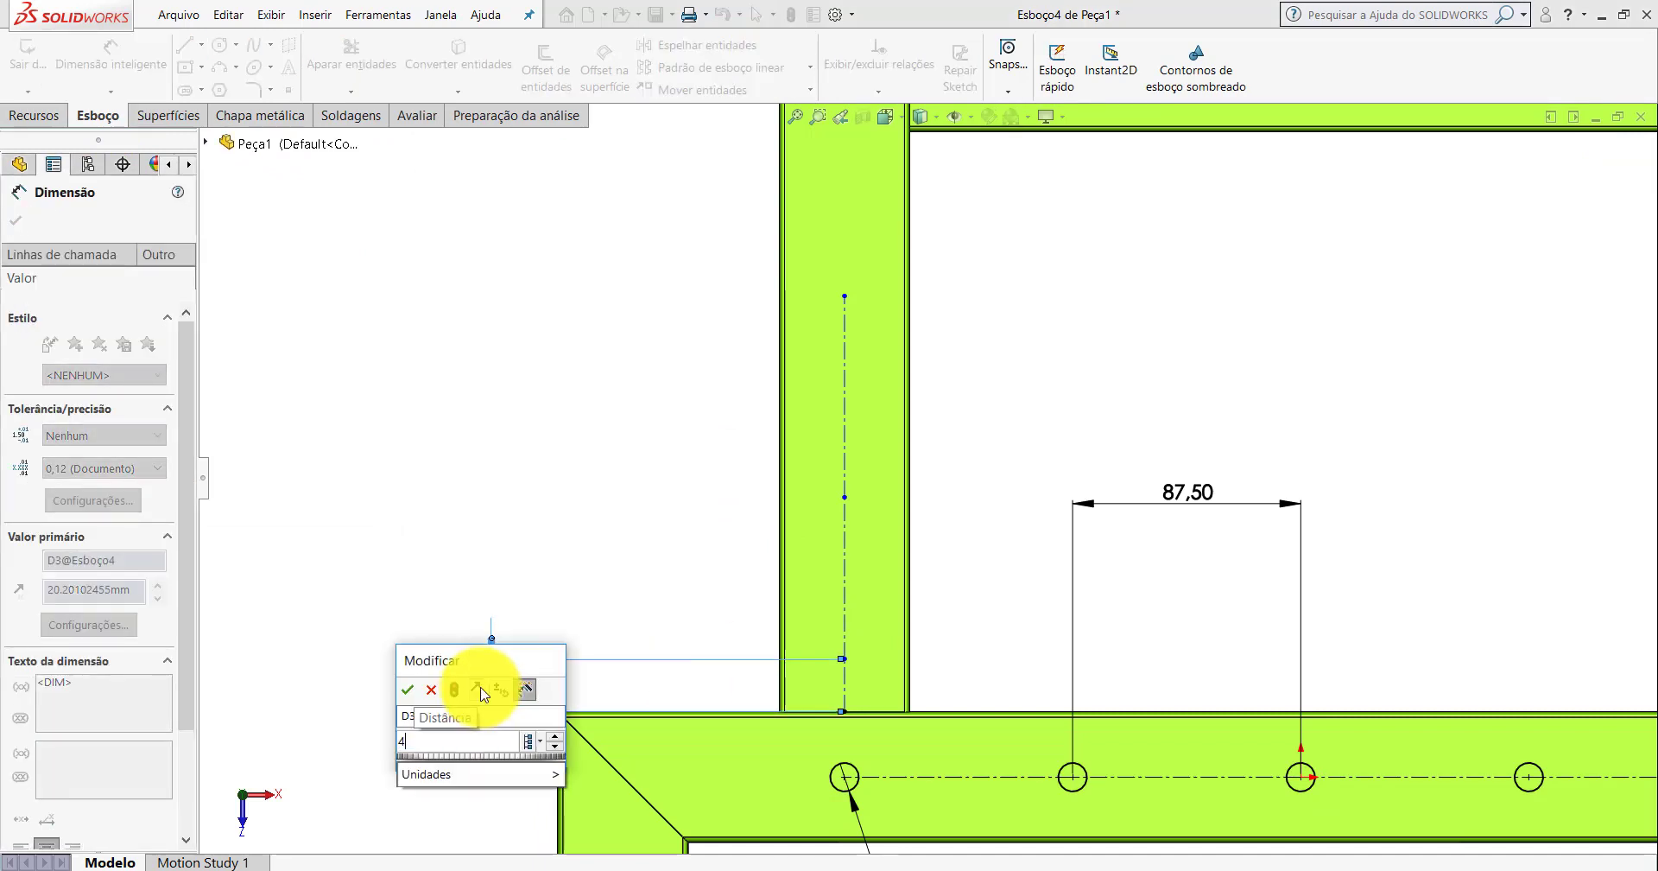
text(1.67)
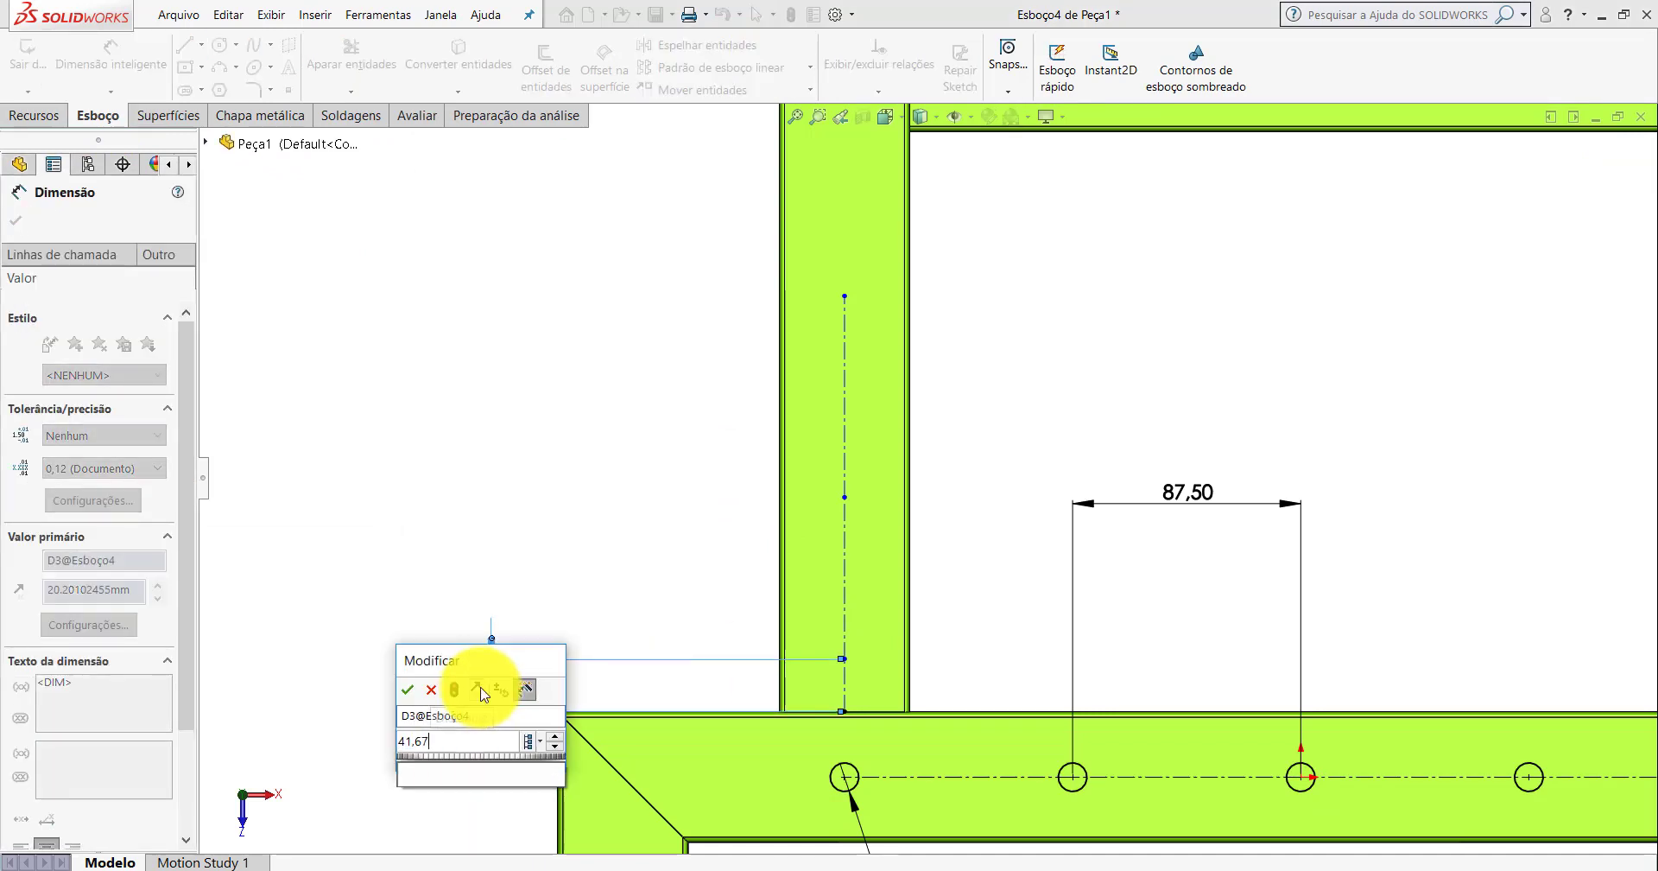
key(Return)
key(Escape)
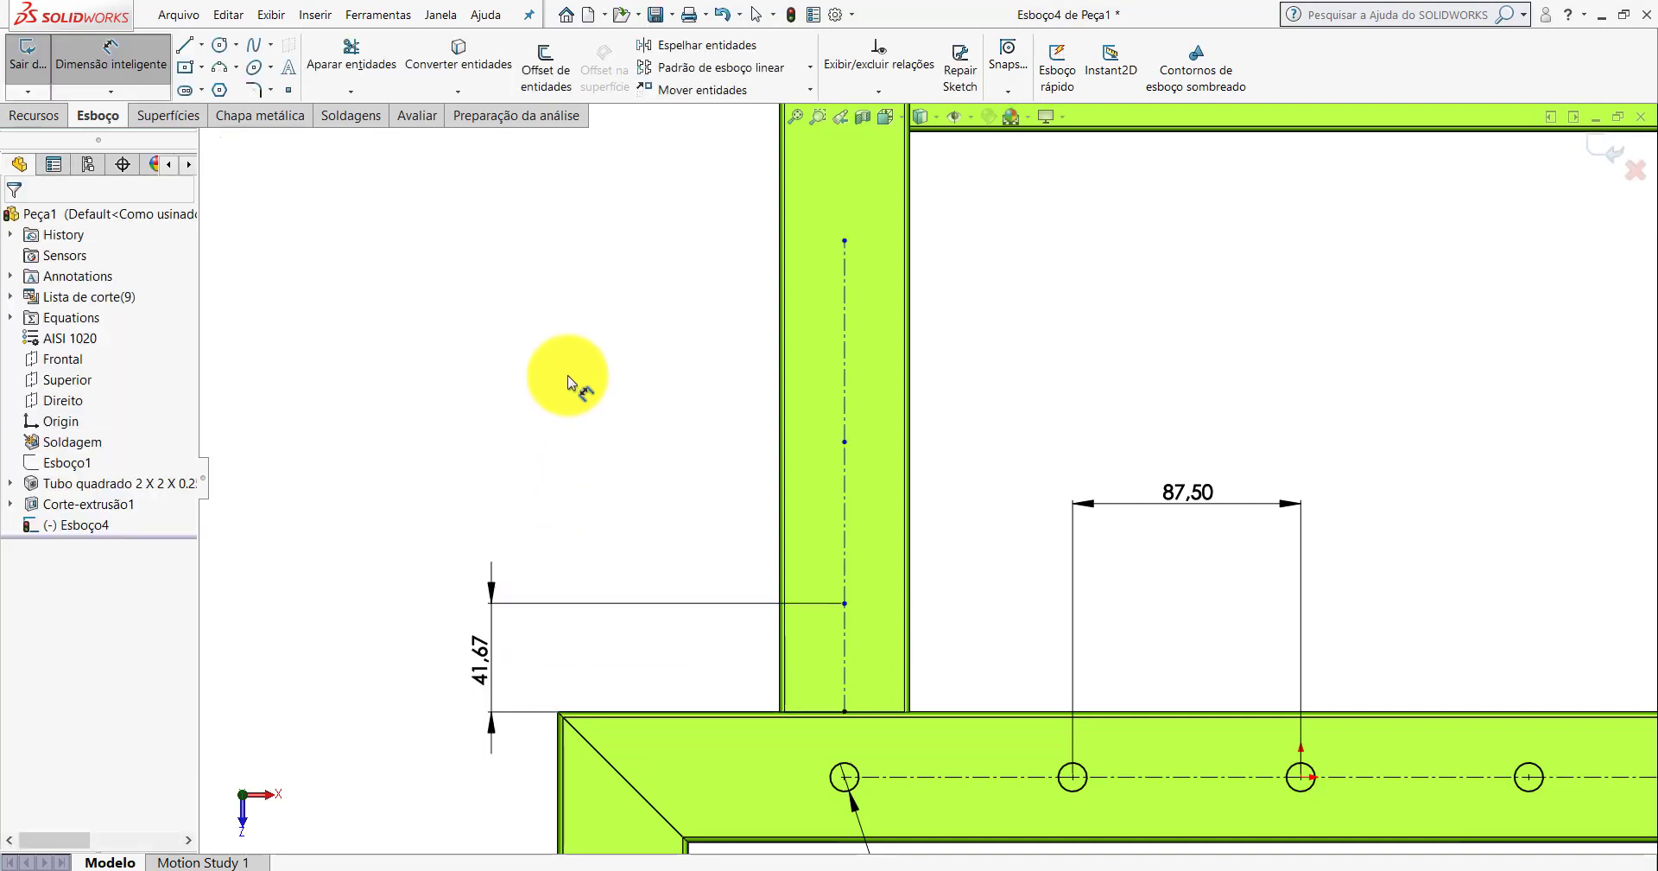
key(Escape)
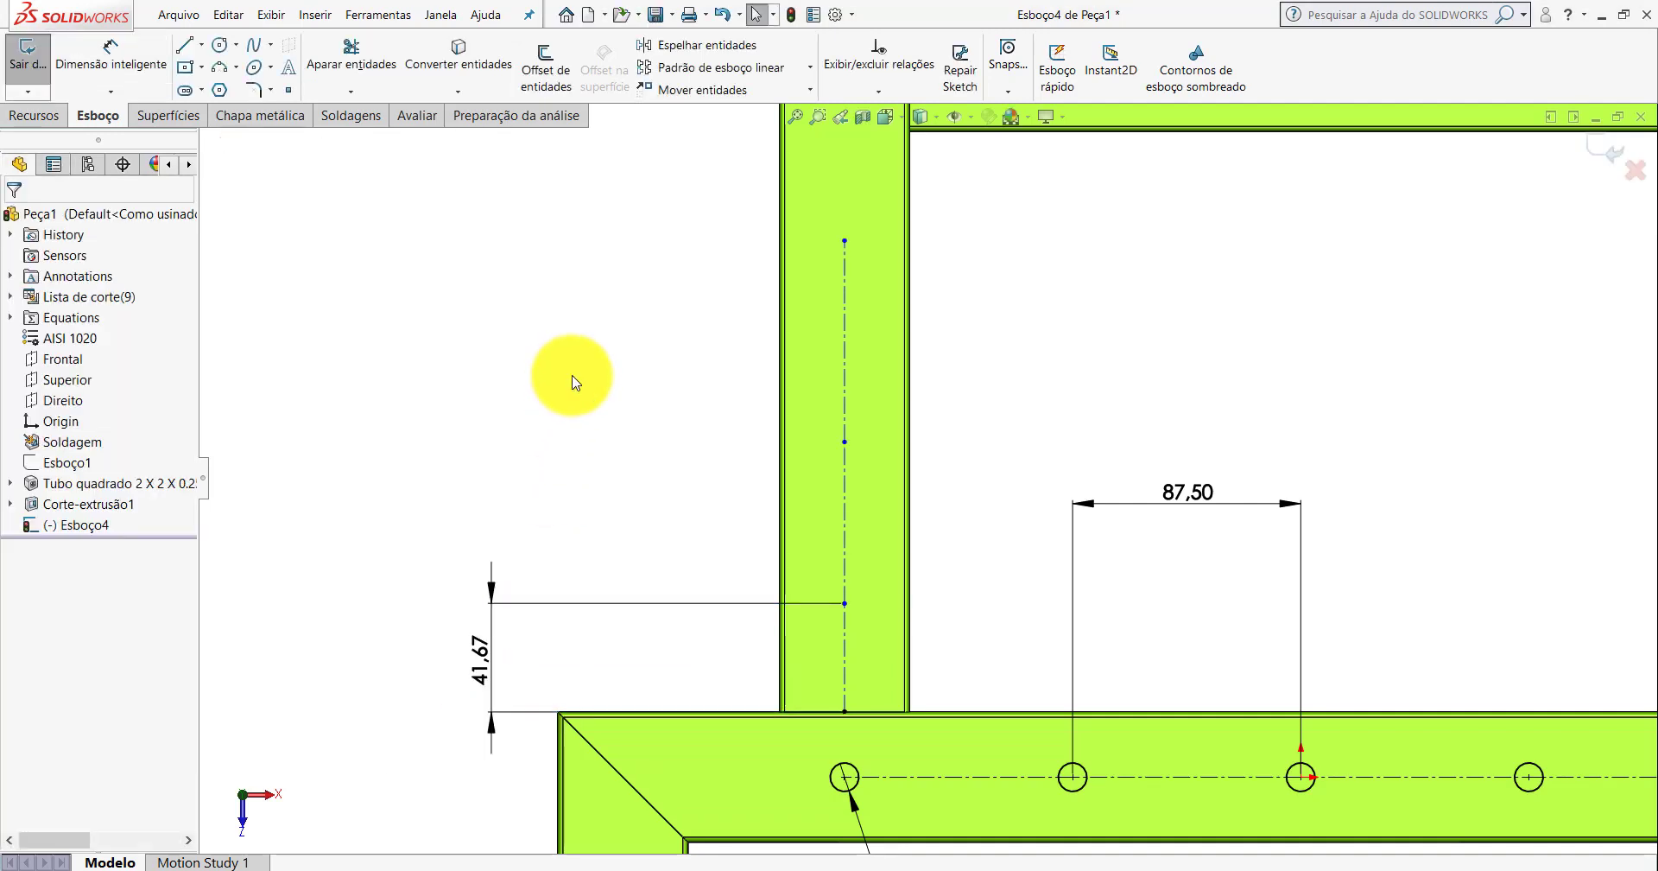
Make the two centerline segments collinear, then switch to the PP-TG(004)1700_2 model.
click(845, 442)
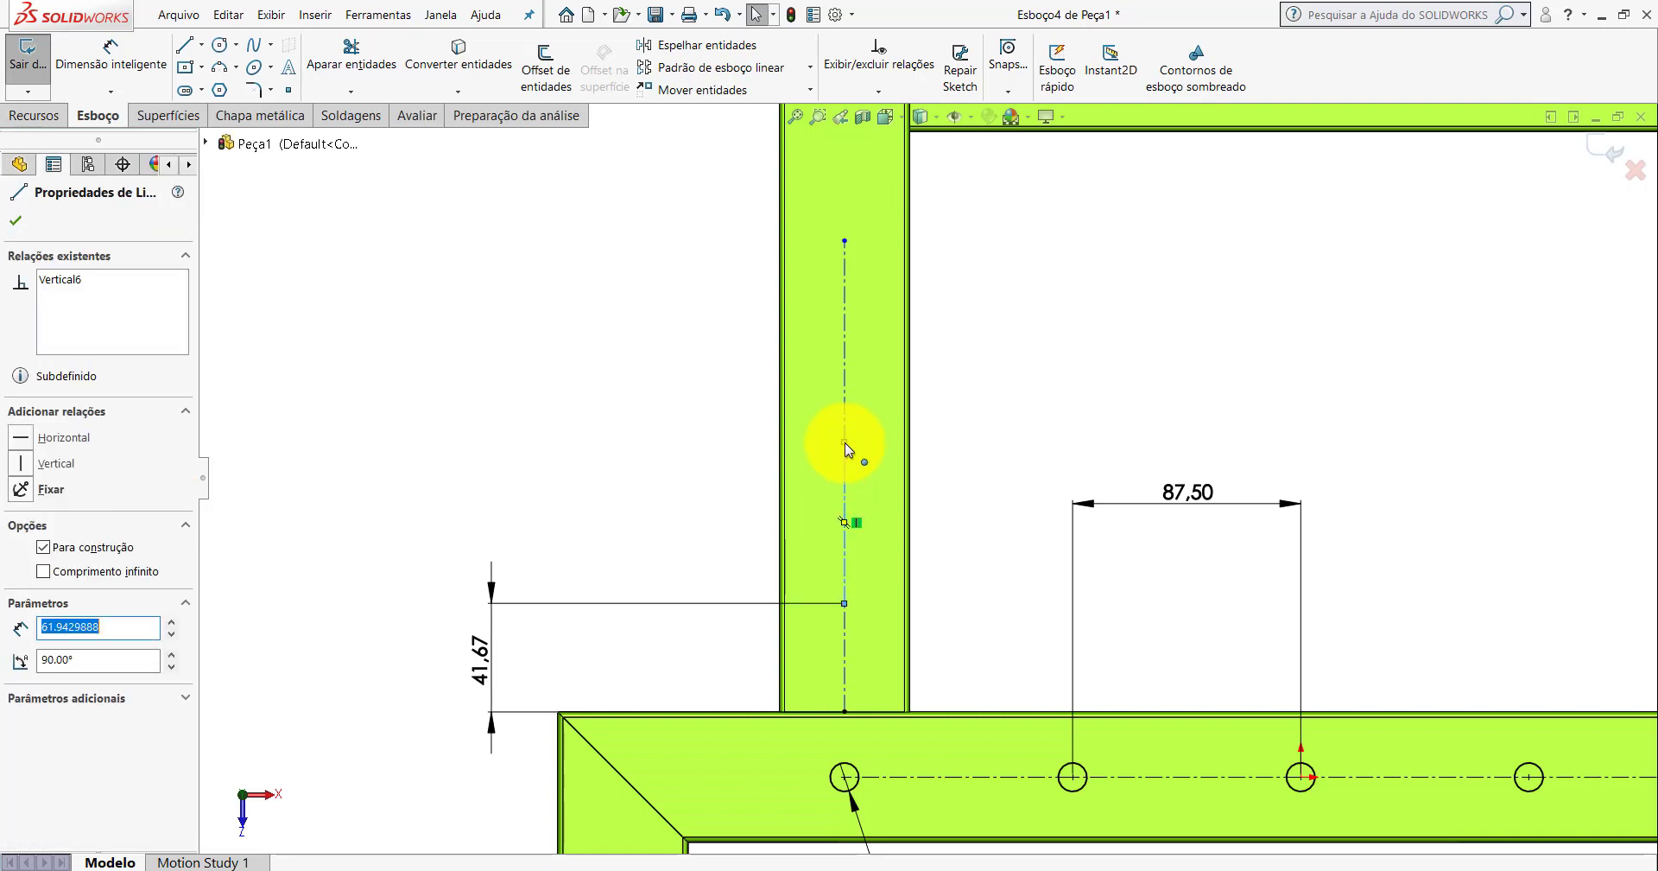
ctrl+click(848, 401)
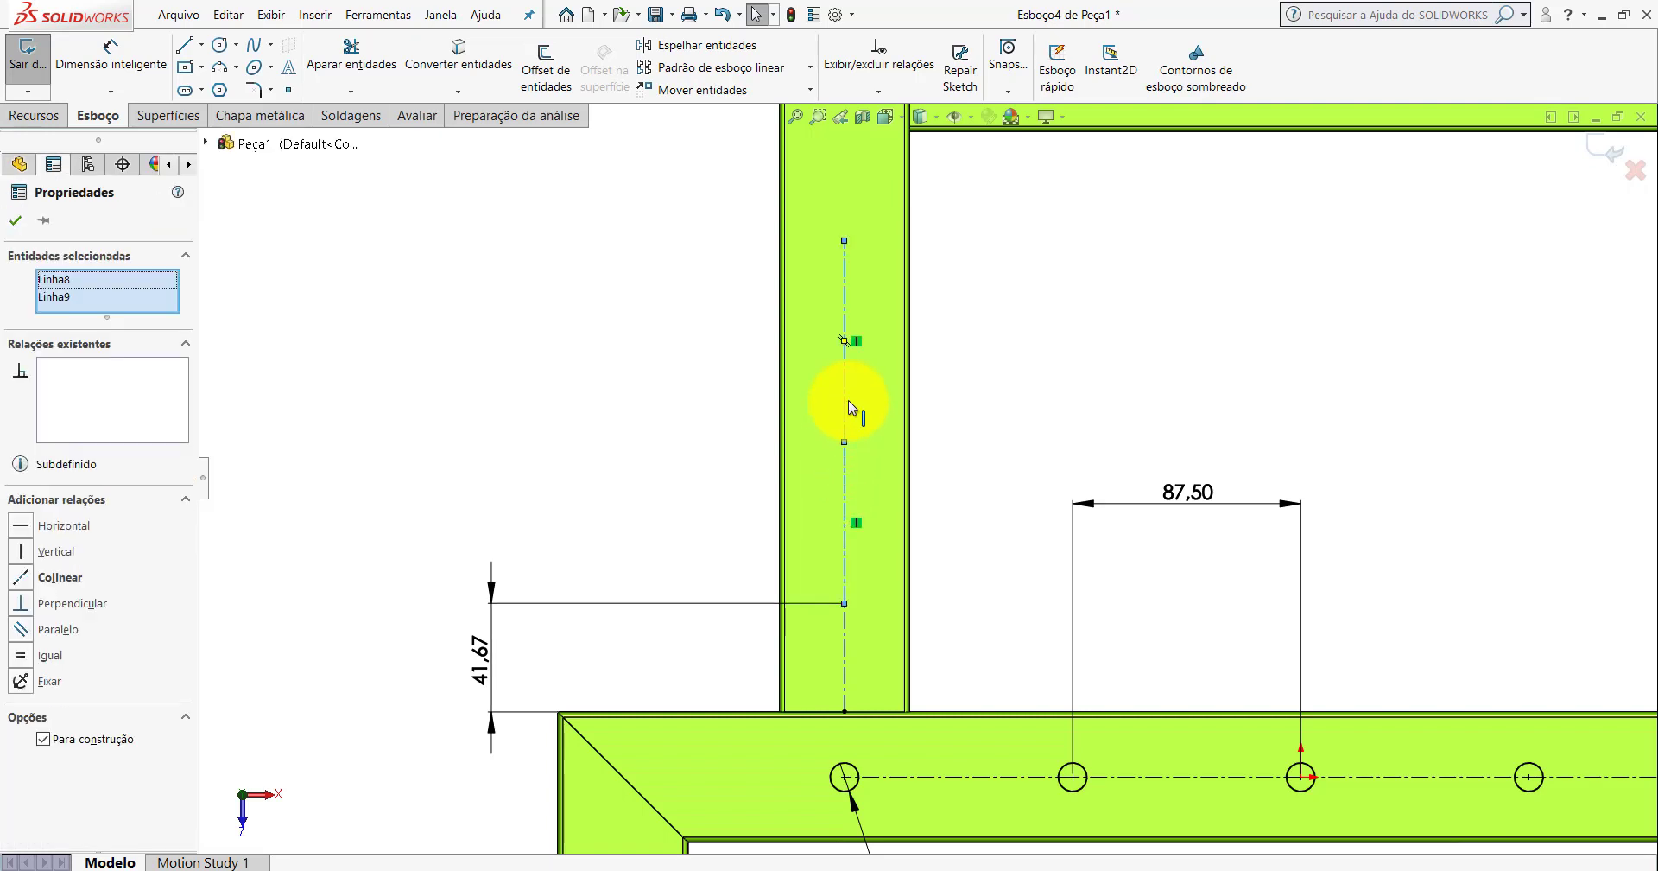
click(26, 578)
click(26, 655)
click(556, 426)
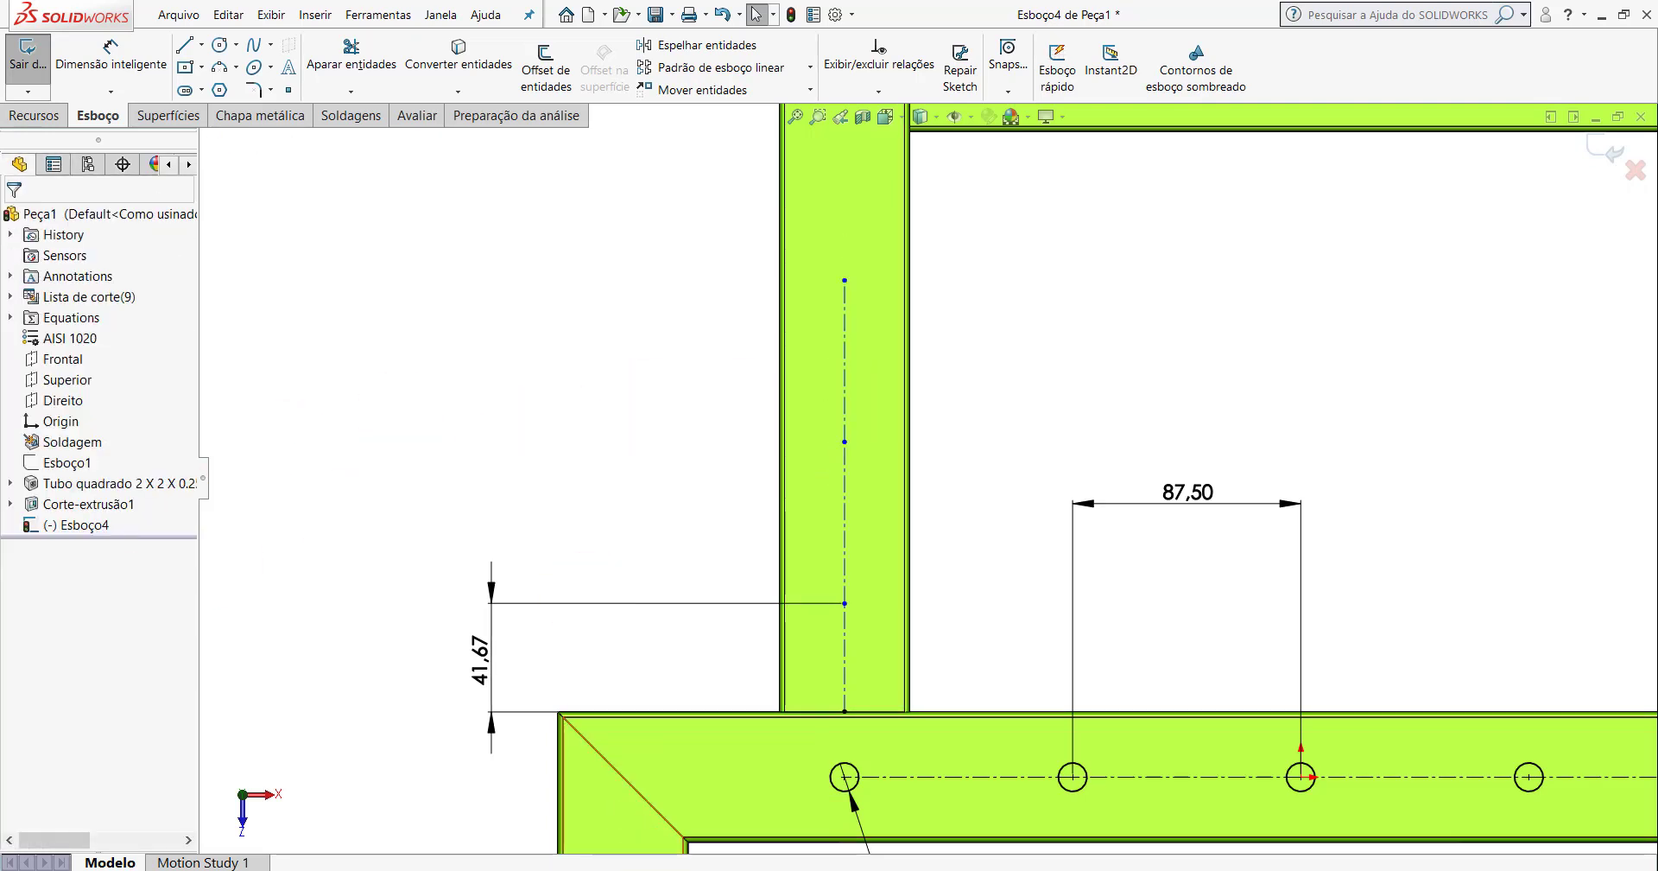
key(ctrl+Tab)
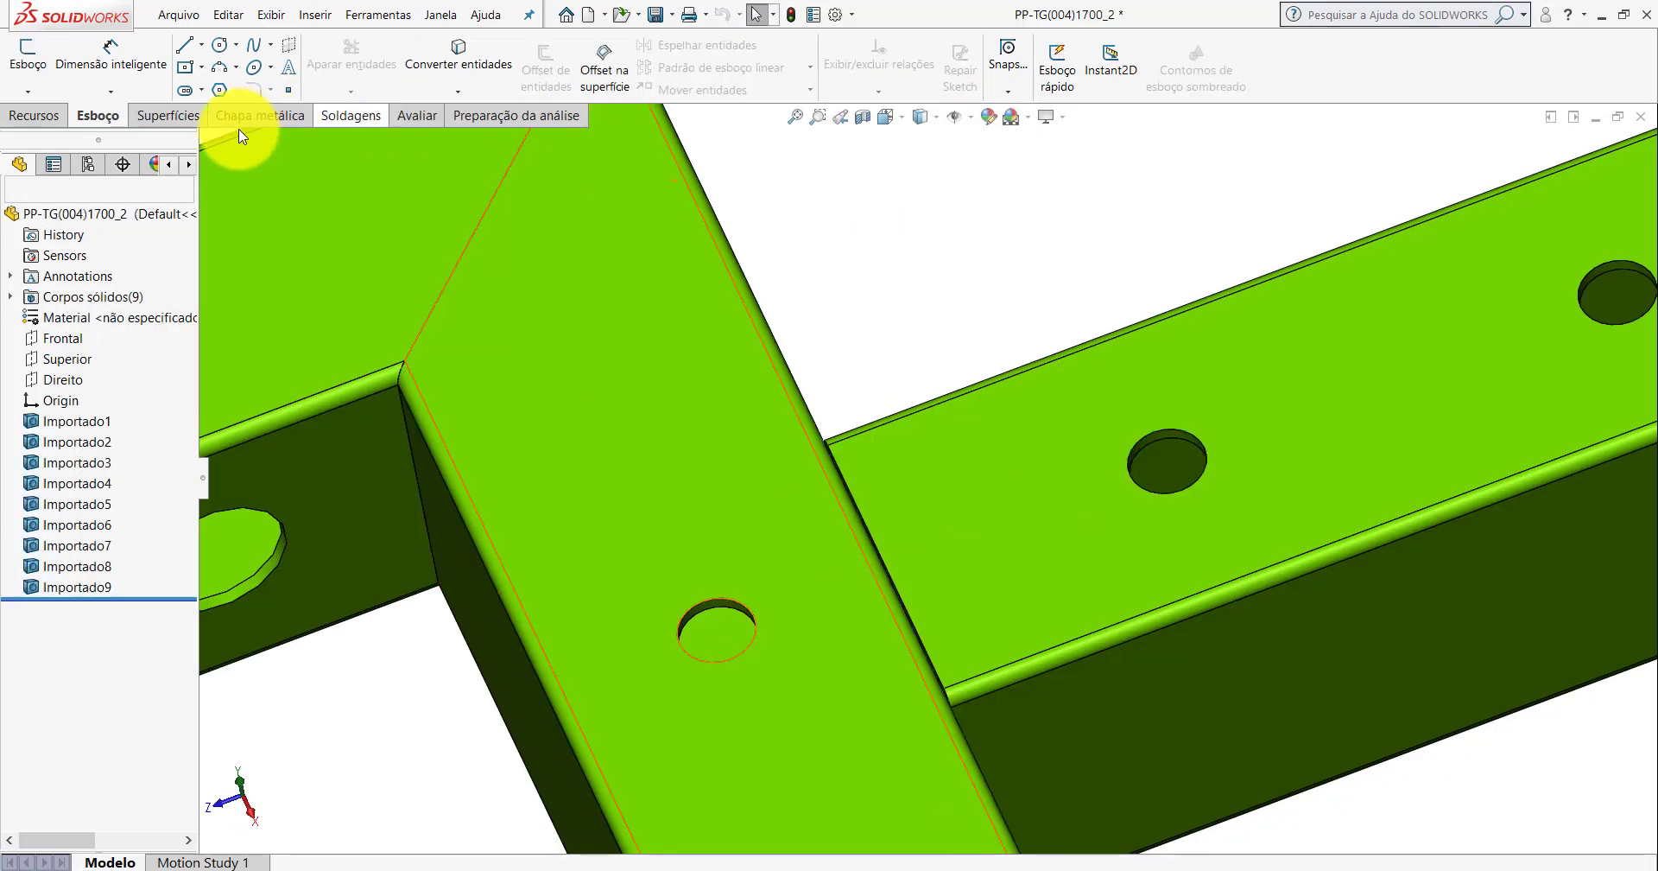
Measure the 66.67 mm centre spacing between two adjacent holes, then return to Esboço4.
click(417, 115)
click(135, 60)
scroll(810, 479, up, 3)
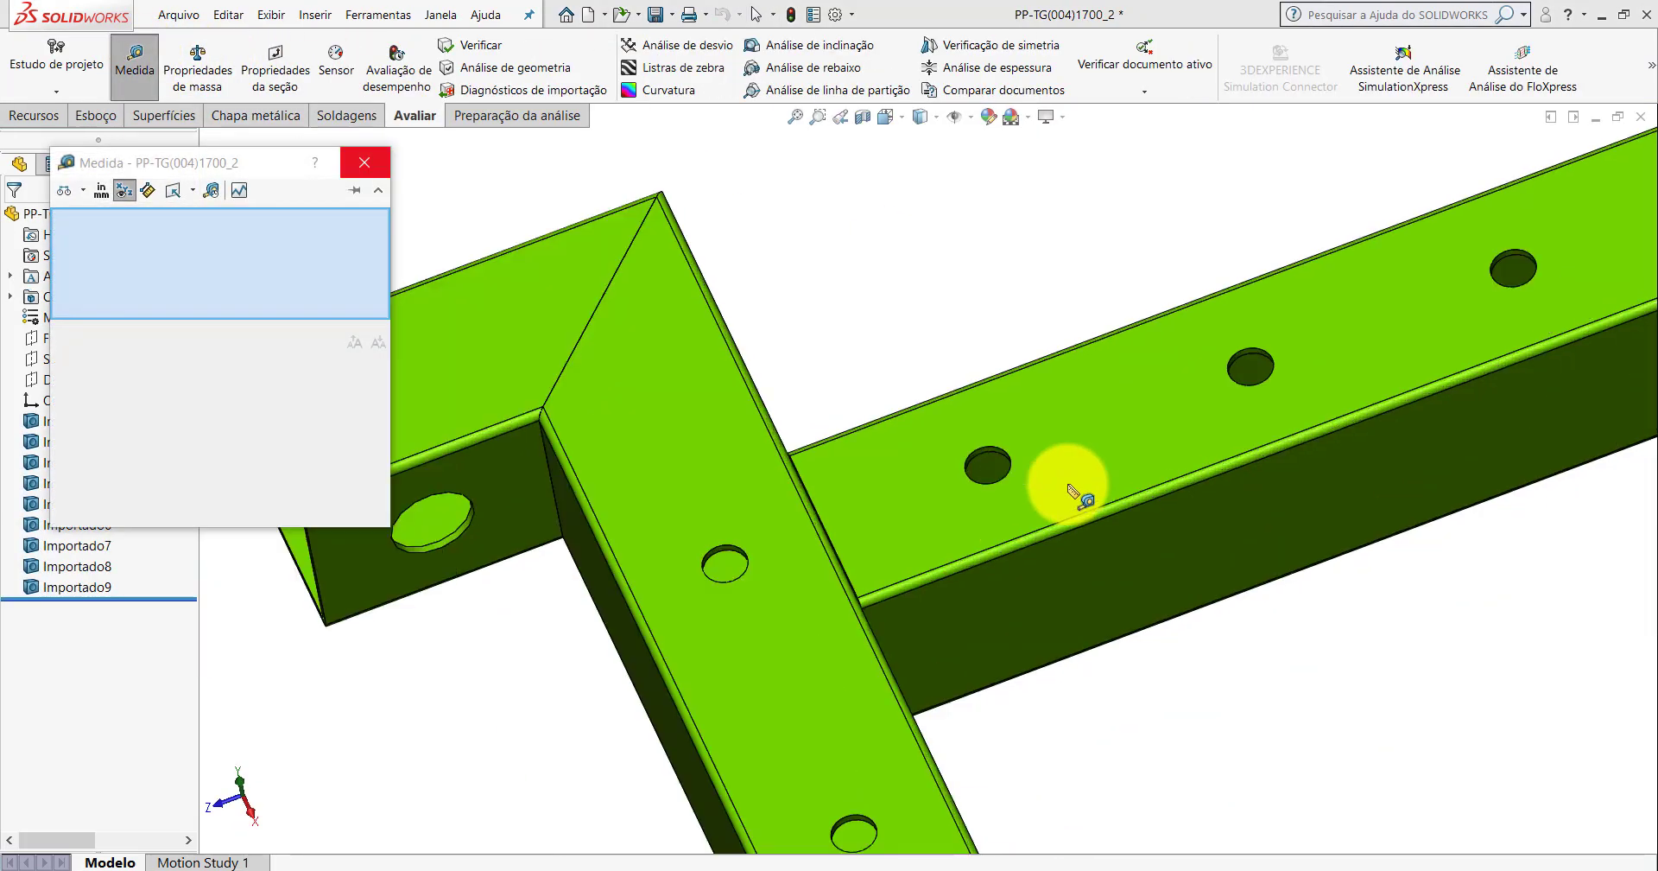
scroll(1074, 483, down, 3)
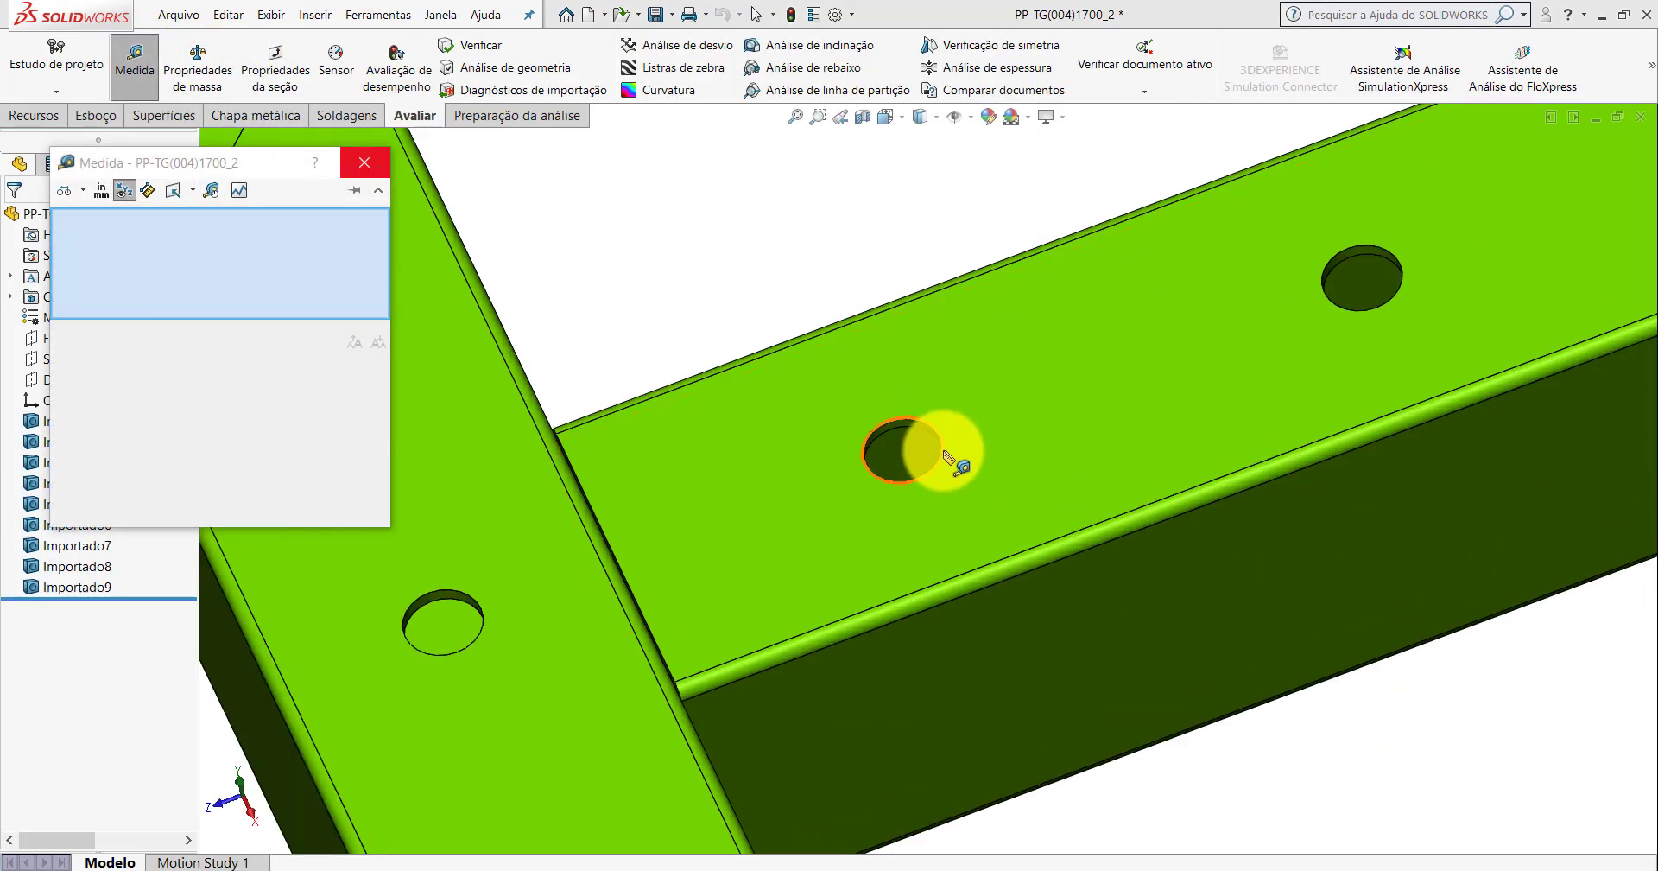
click(948, 456)
click(1327, 306)
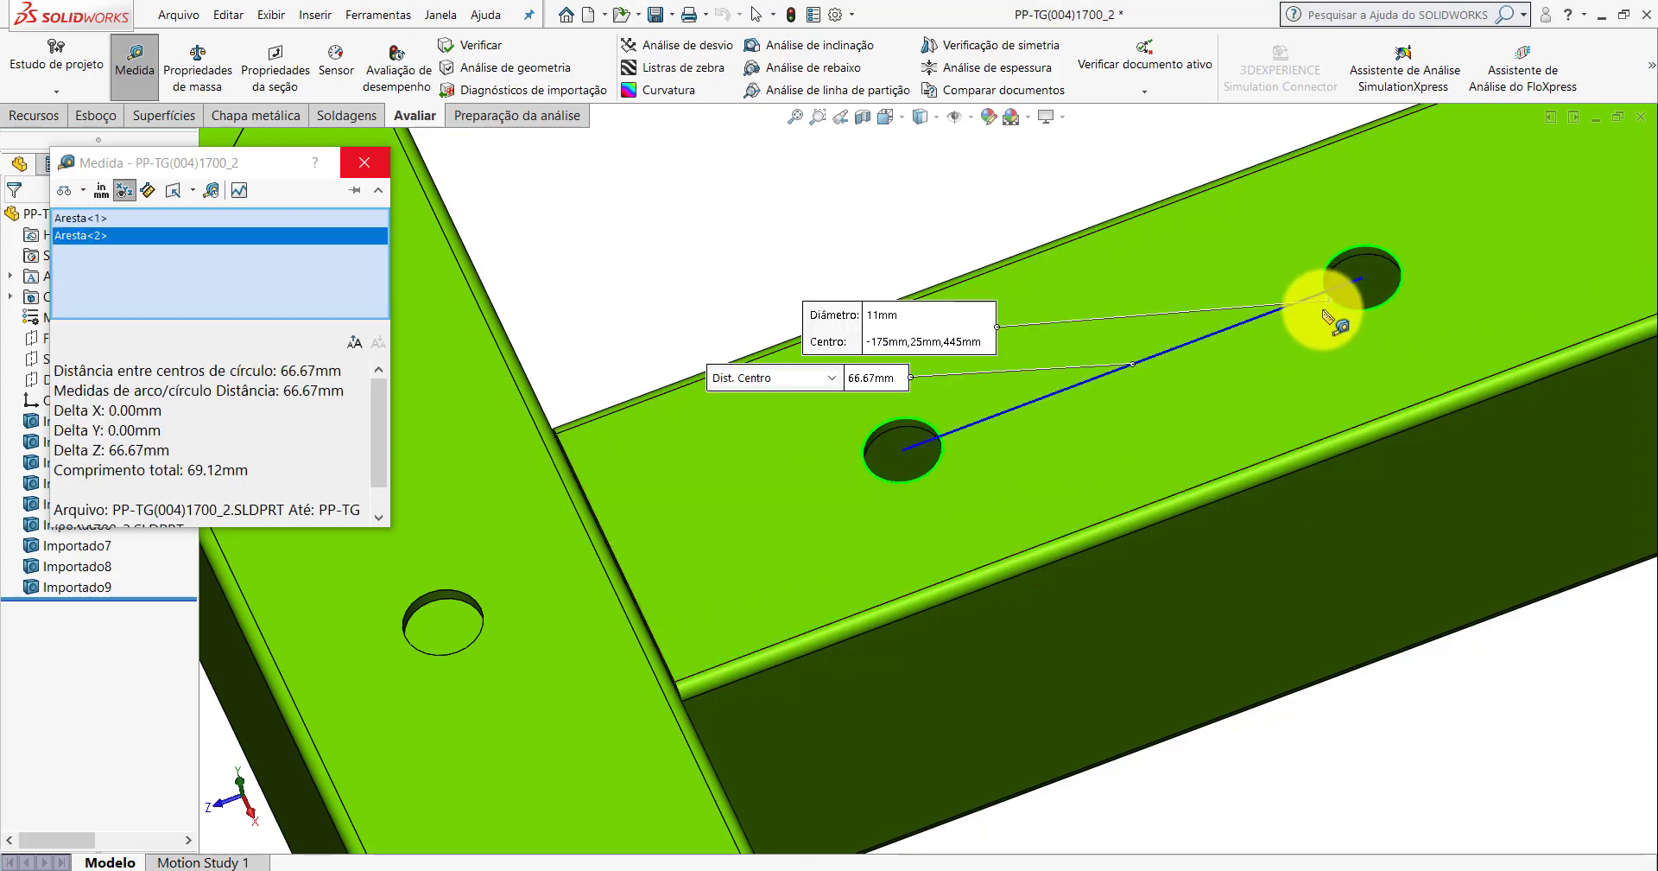
key(Escape)
key(Escape)
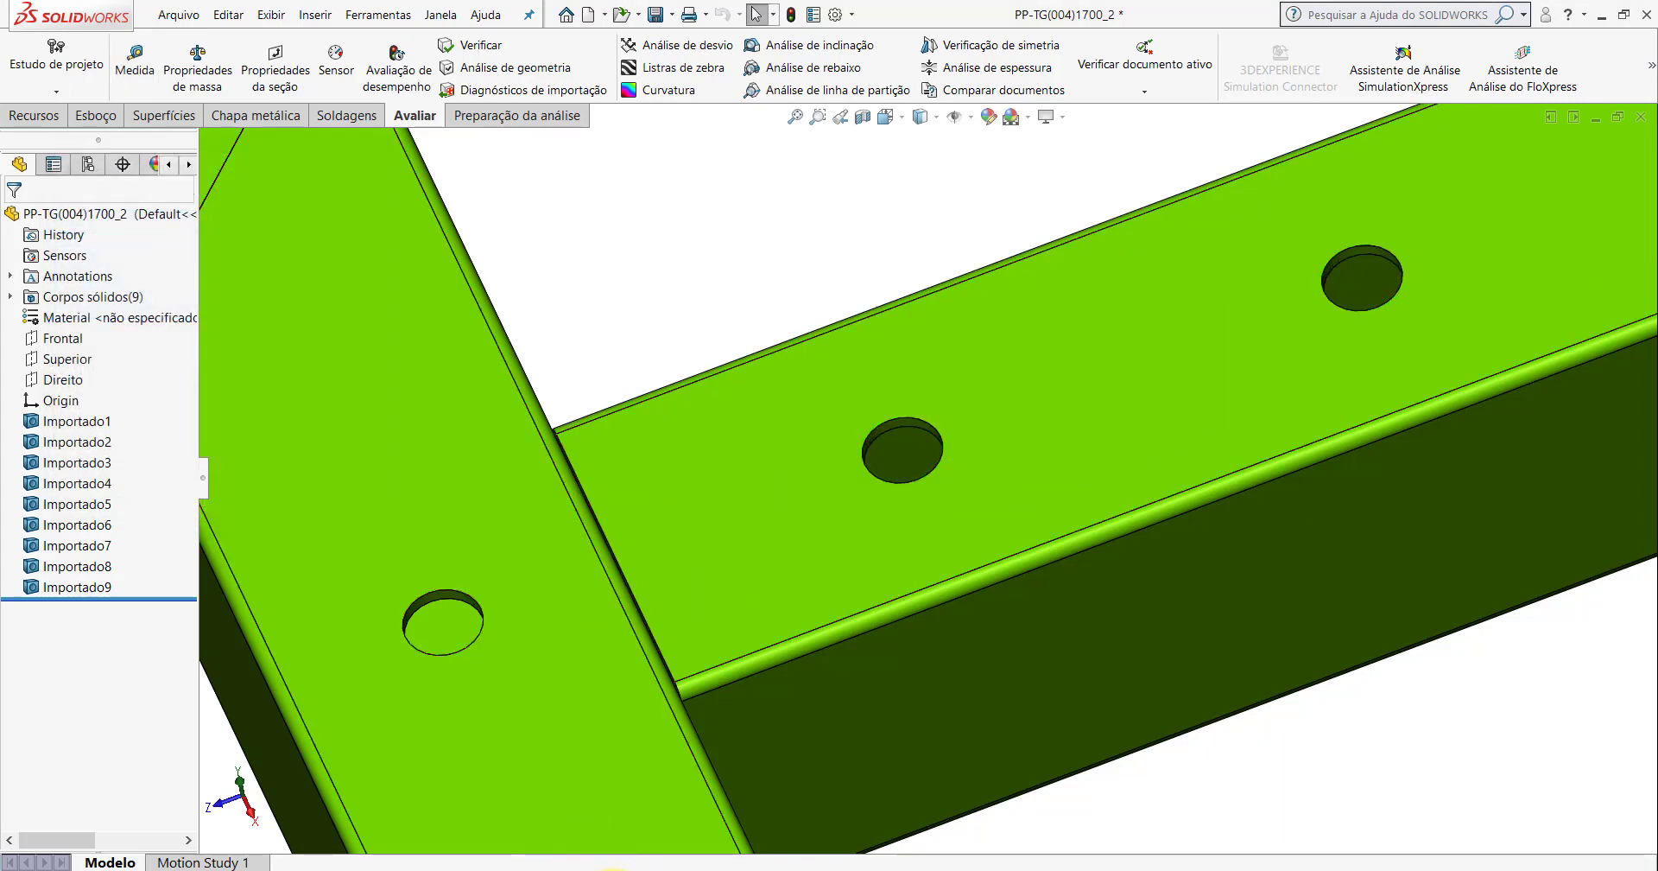
click(816, 812)
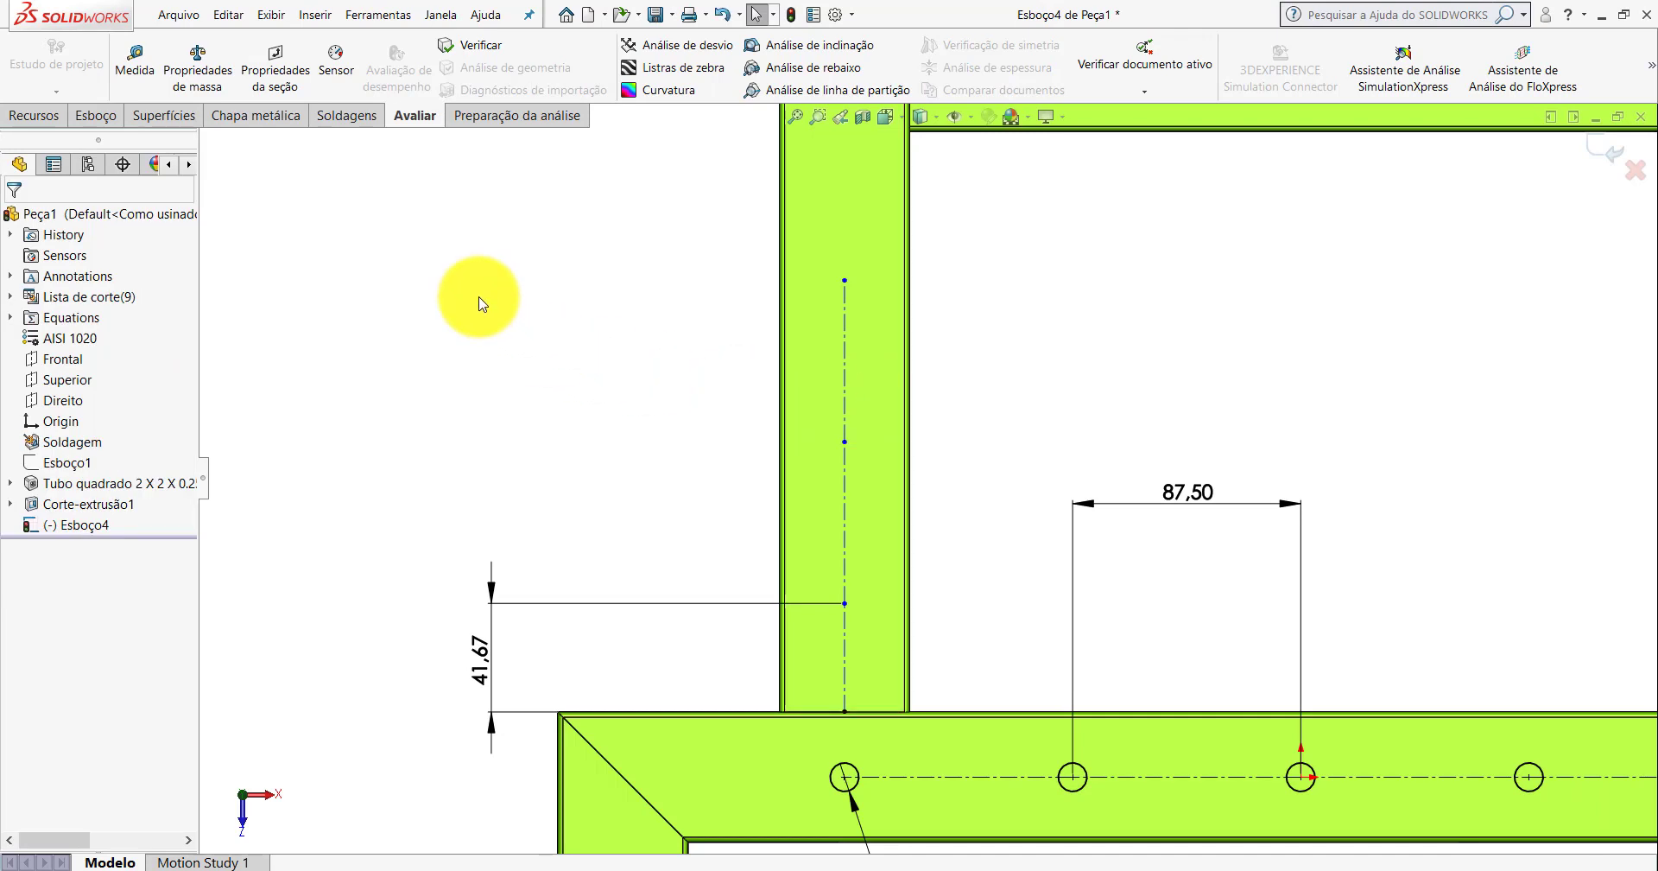
Dimension the upper centreline segment of the upright tube at 66.67 mm.
click(95, 116)
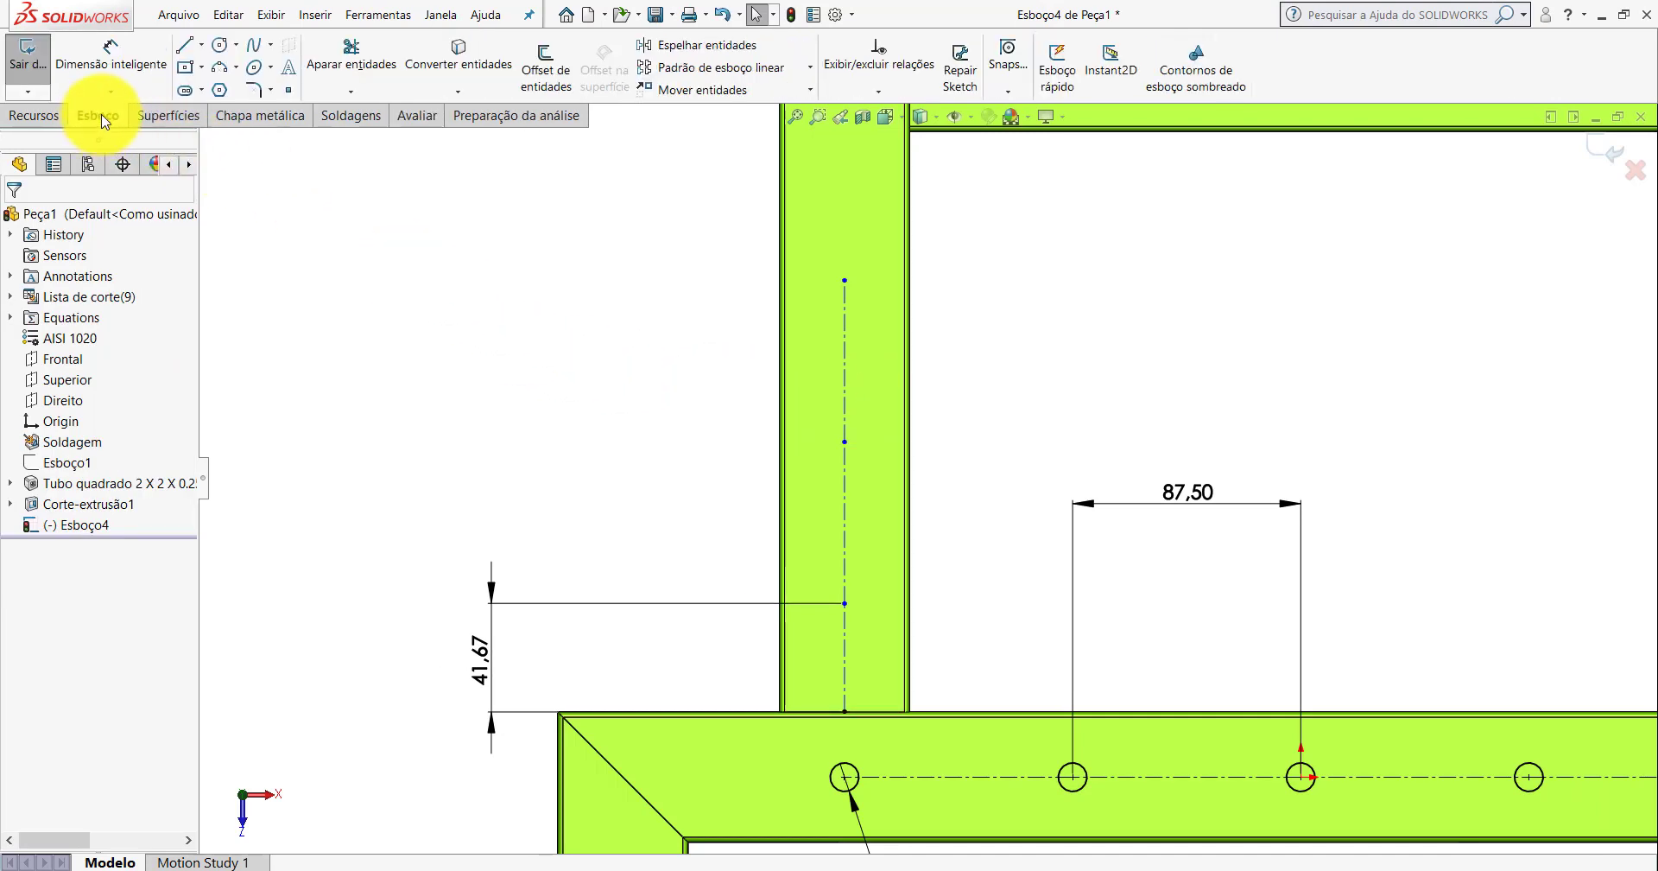
click(111, 54)
scroll(856, 570, up, 2)
scroll(883, 430, down, 3)
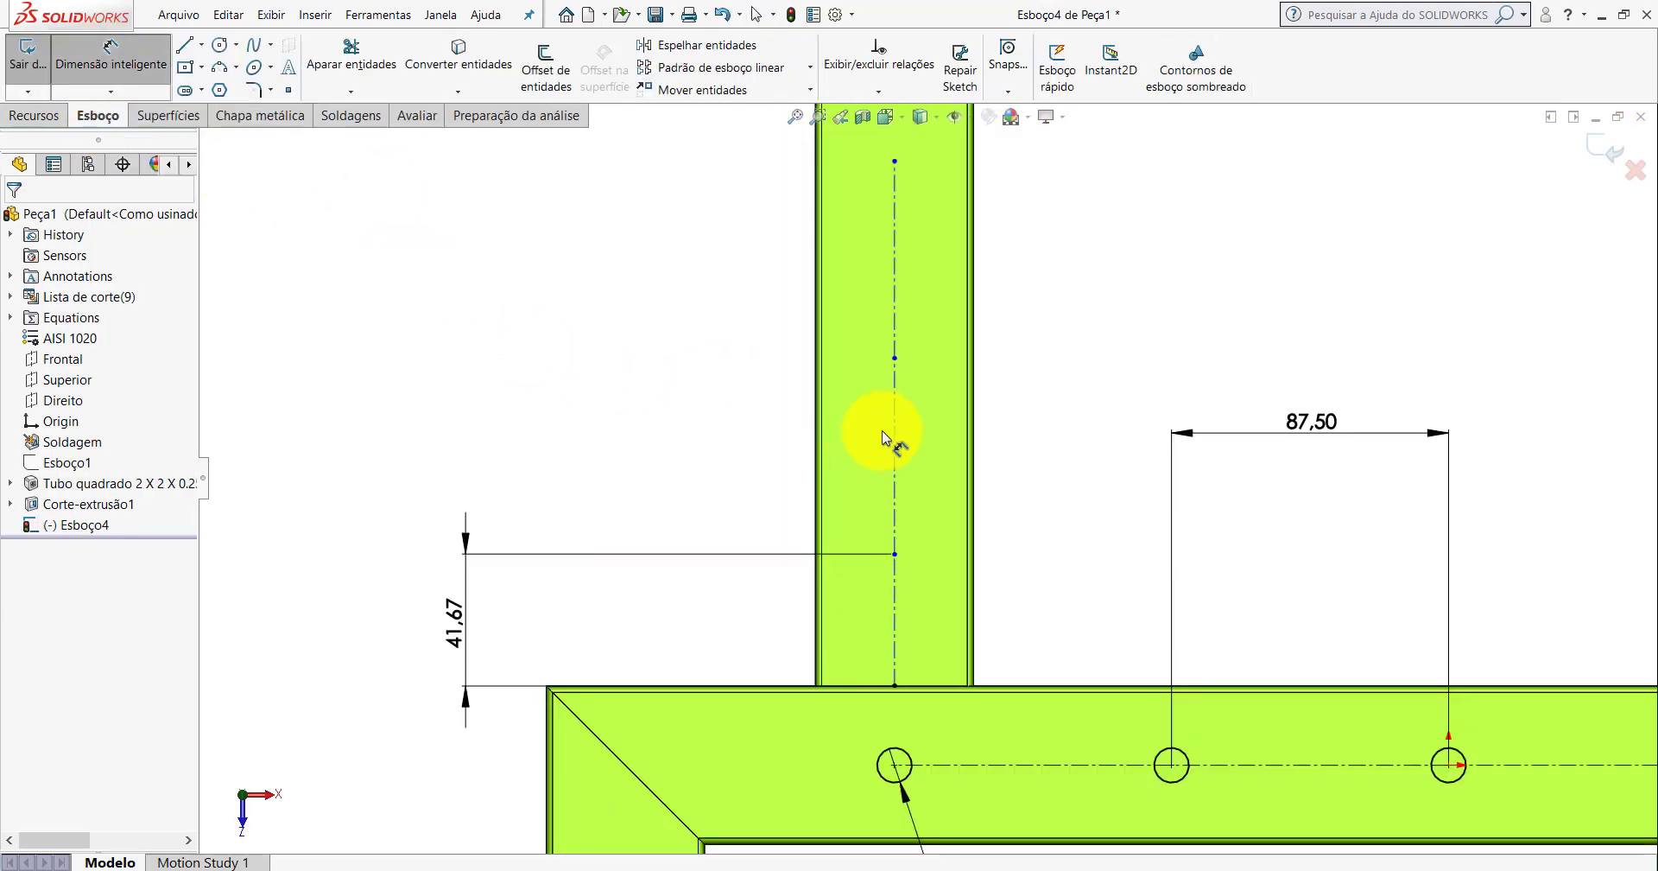
click(898, 431)
click(584, 451)
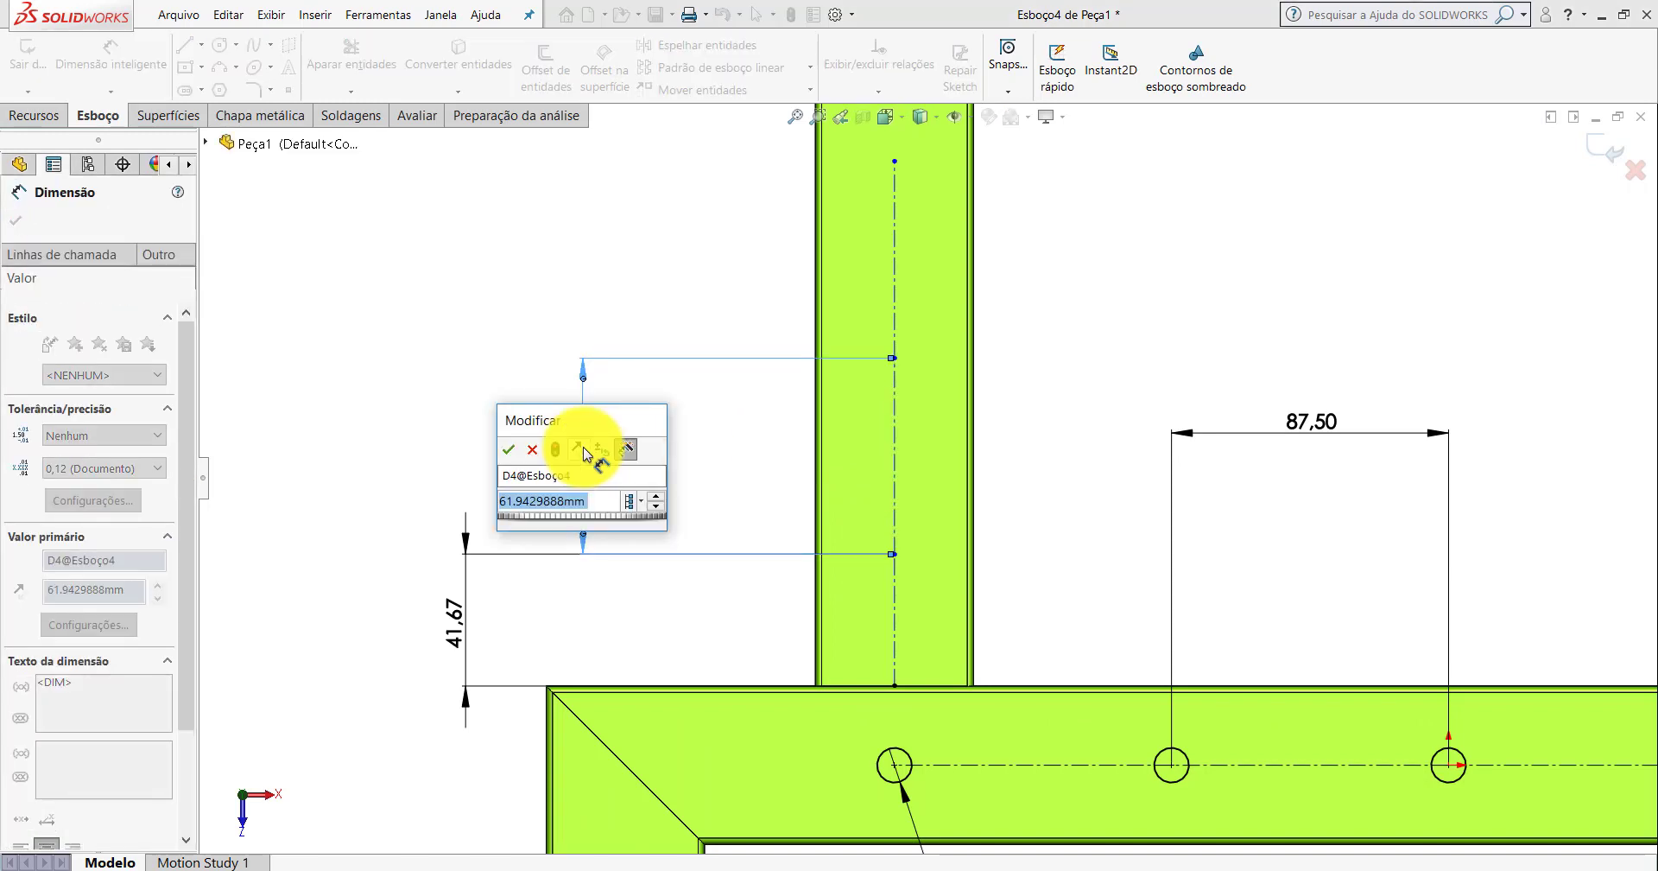
text(,67)
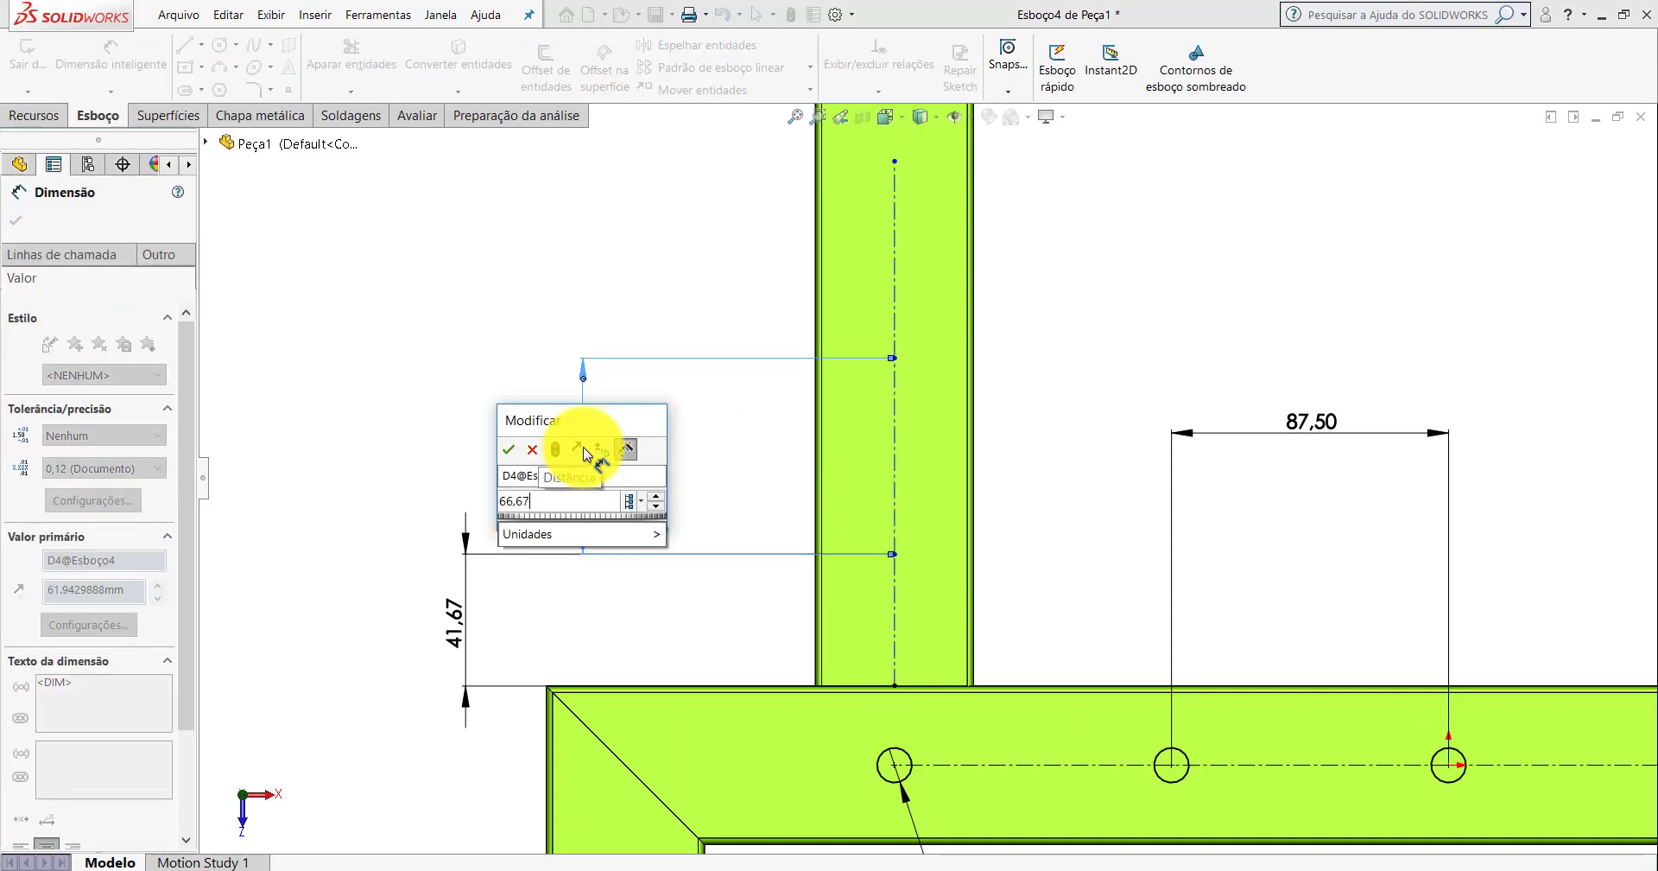
key(Return)
click(1034, 313)
scroll(1014, 469, up, 1)
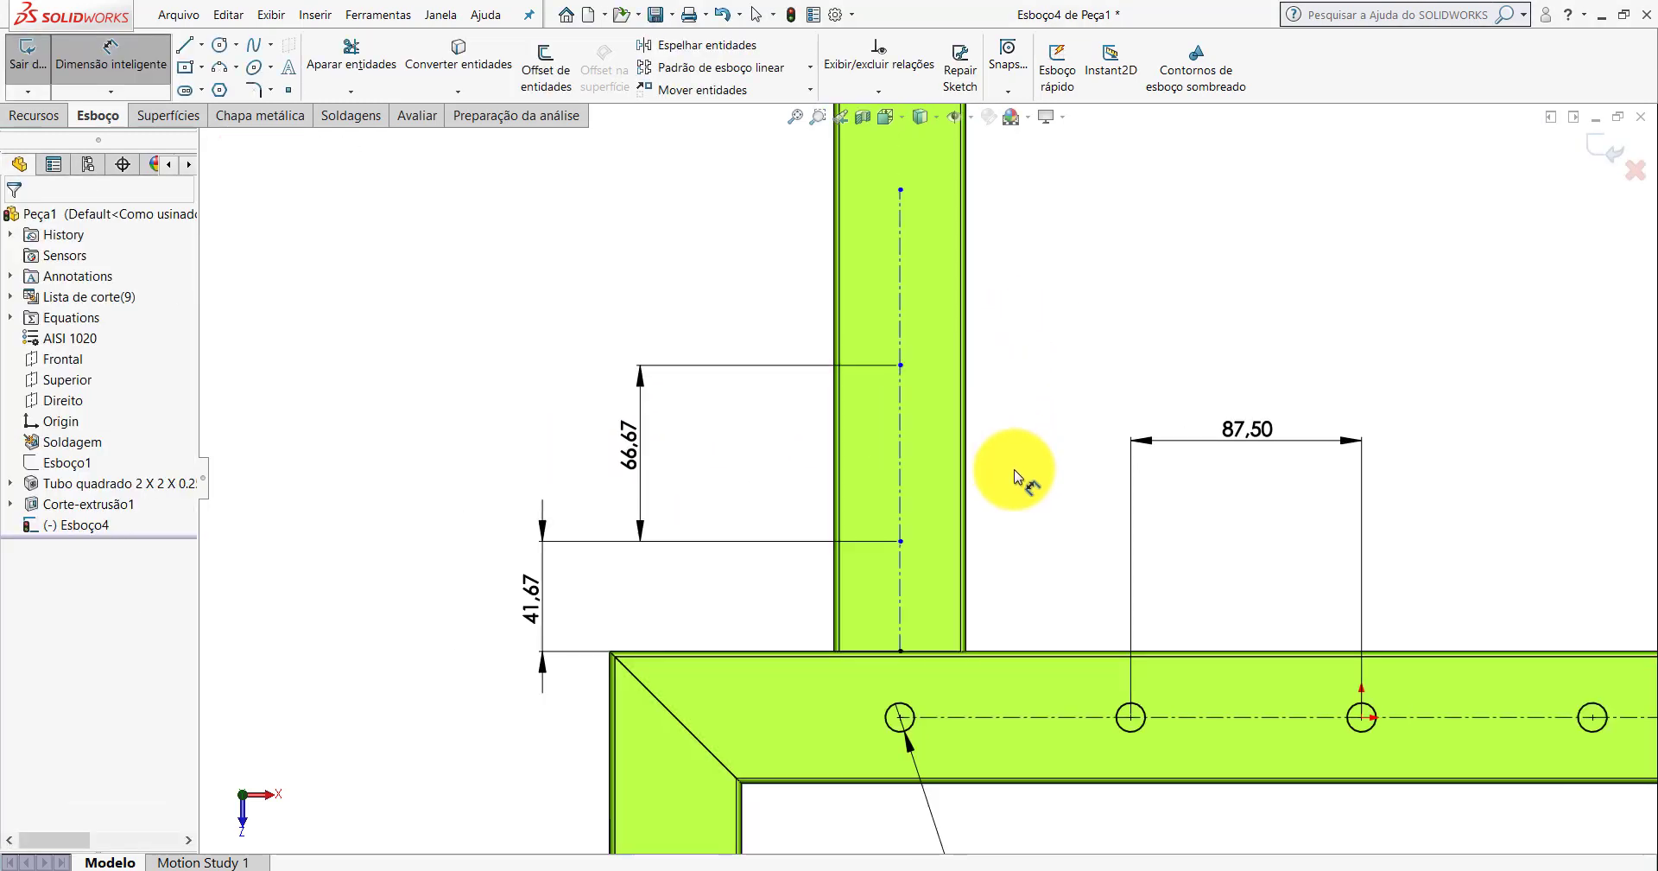
scroll(1014, 469, up, 3)
scroll(997, 507, down, 2)
scroll(862, 553, down, 1)
Check that the centreline point is fixed and inspect the lower centreline segment's properties.
key(Escape)
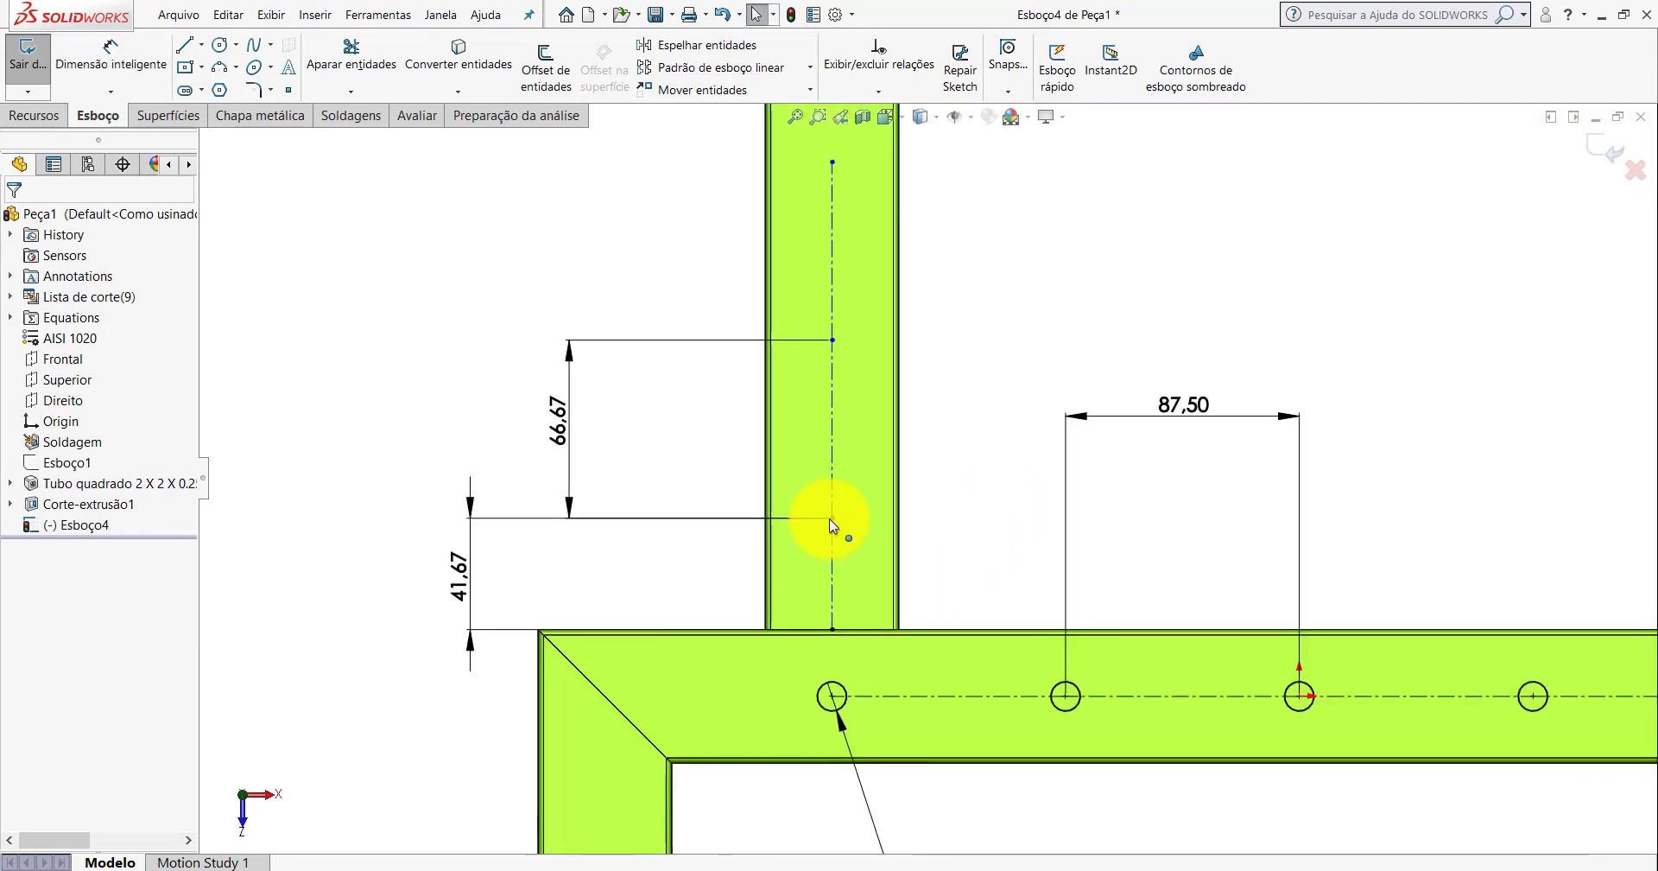
drag(829, 518, 853, 380)
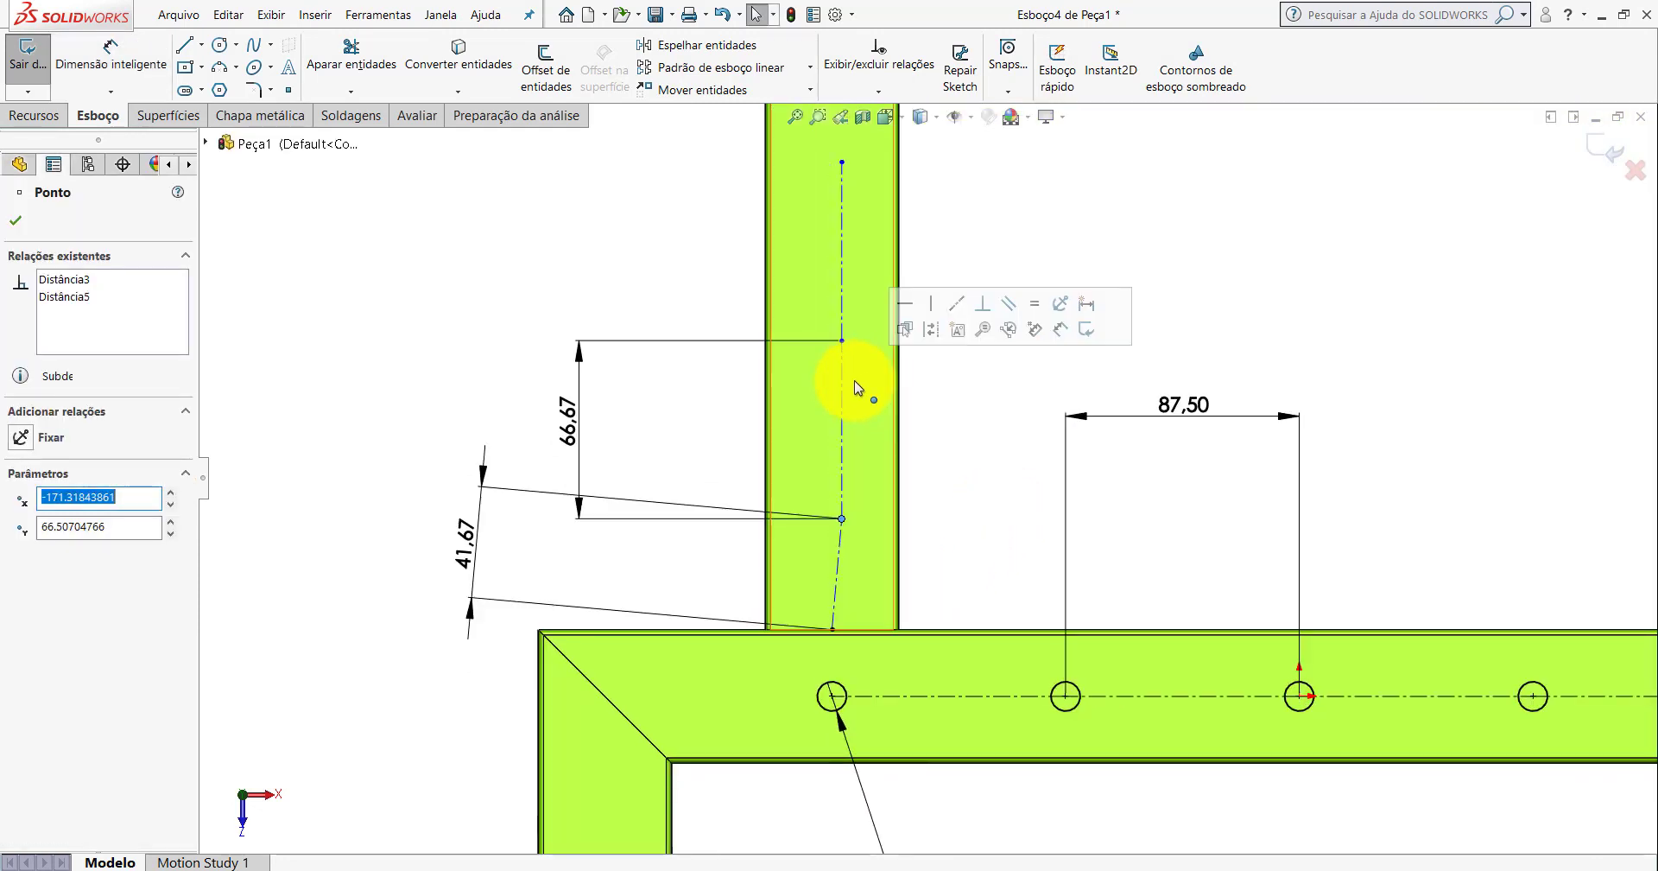
key(Escape)
key(ctrl+z)
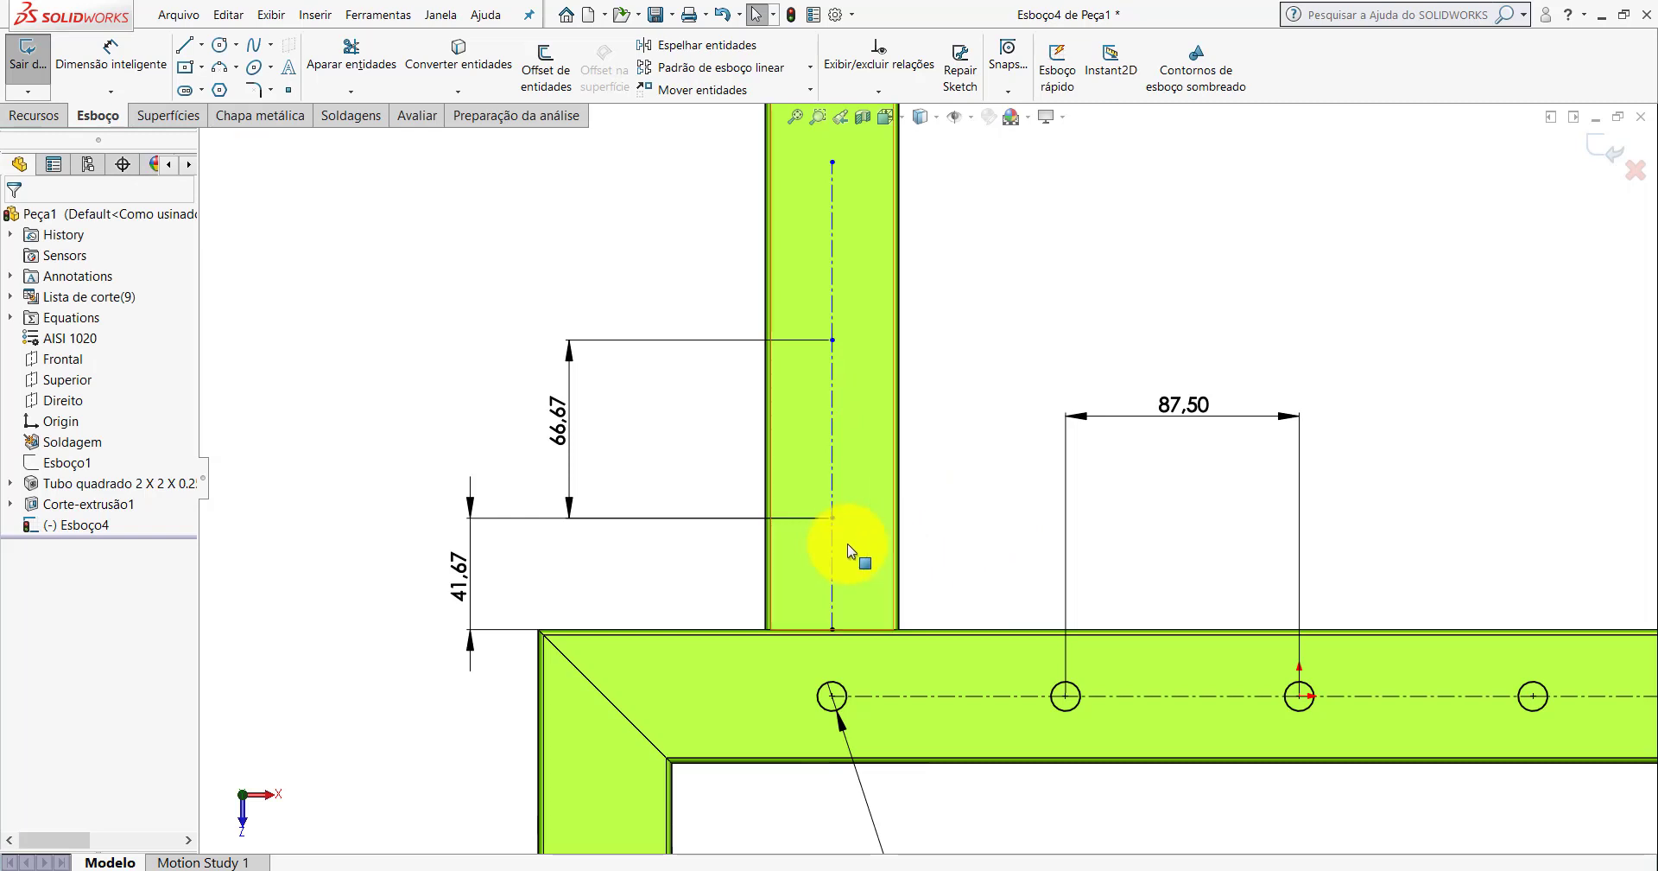
click(832, 542)
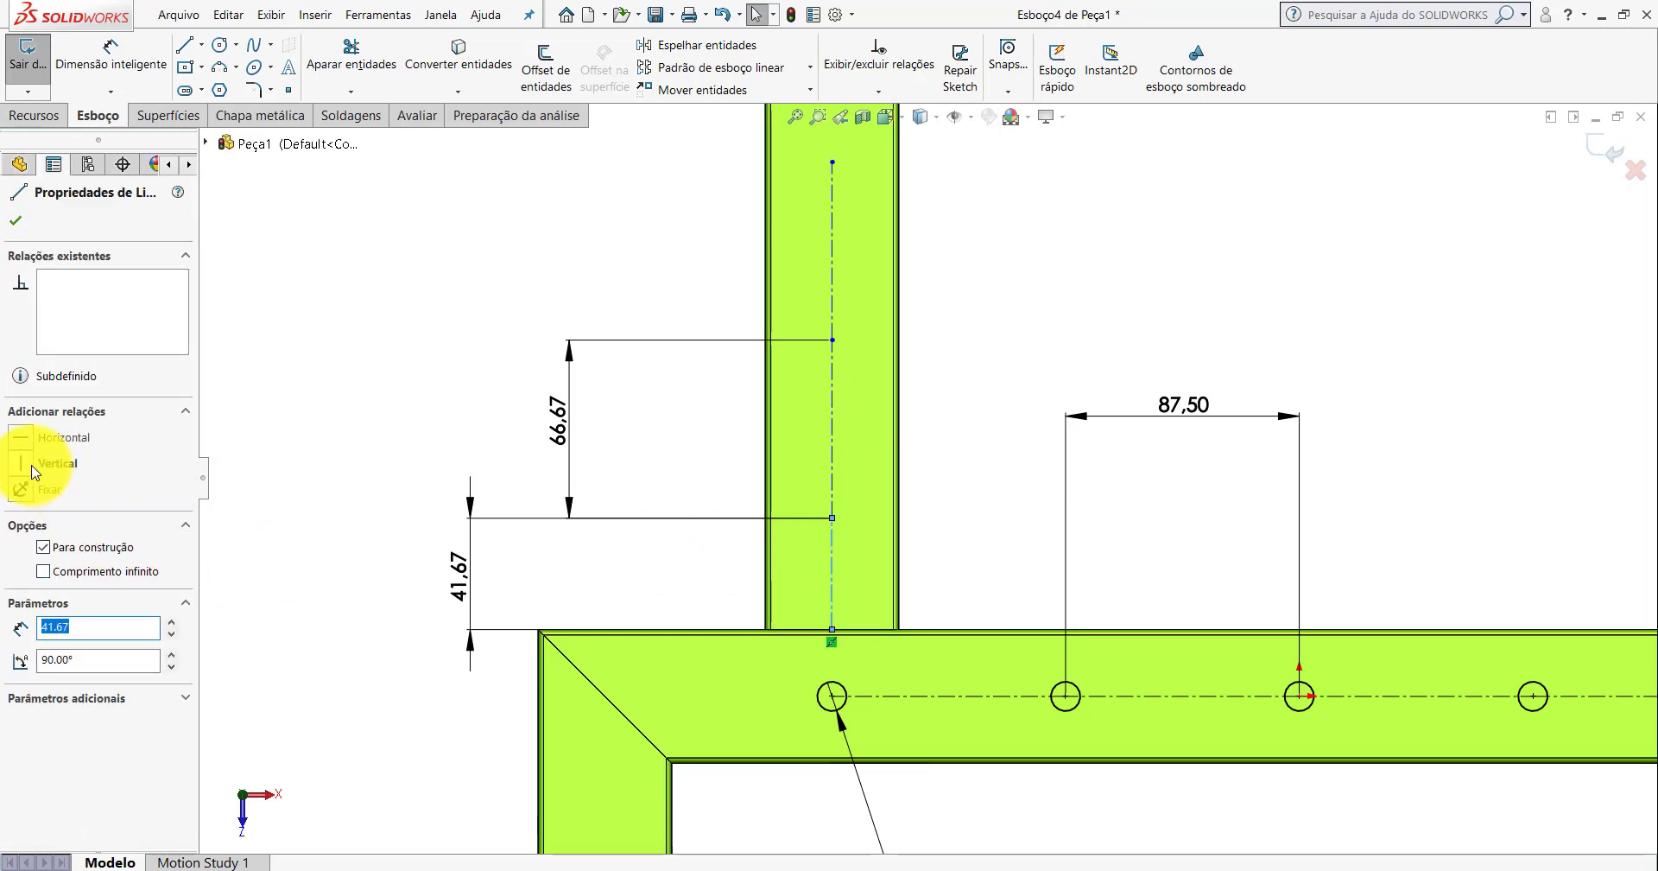
click(16, 221)
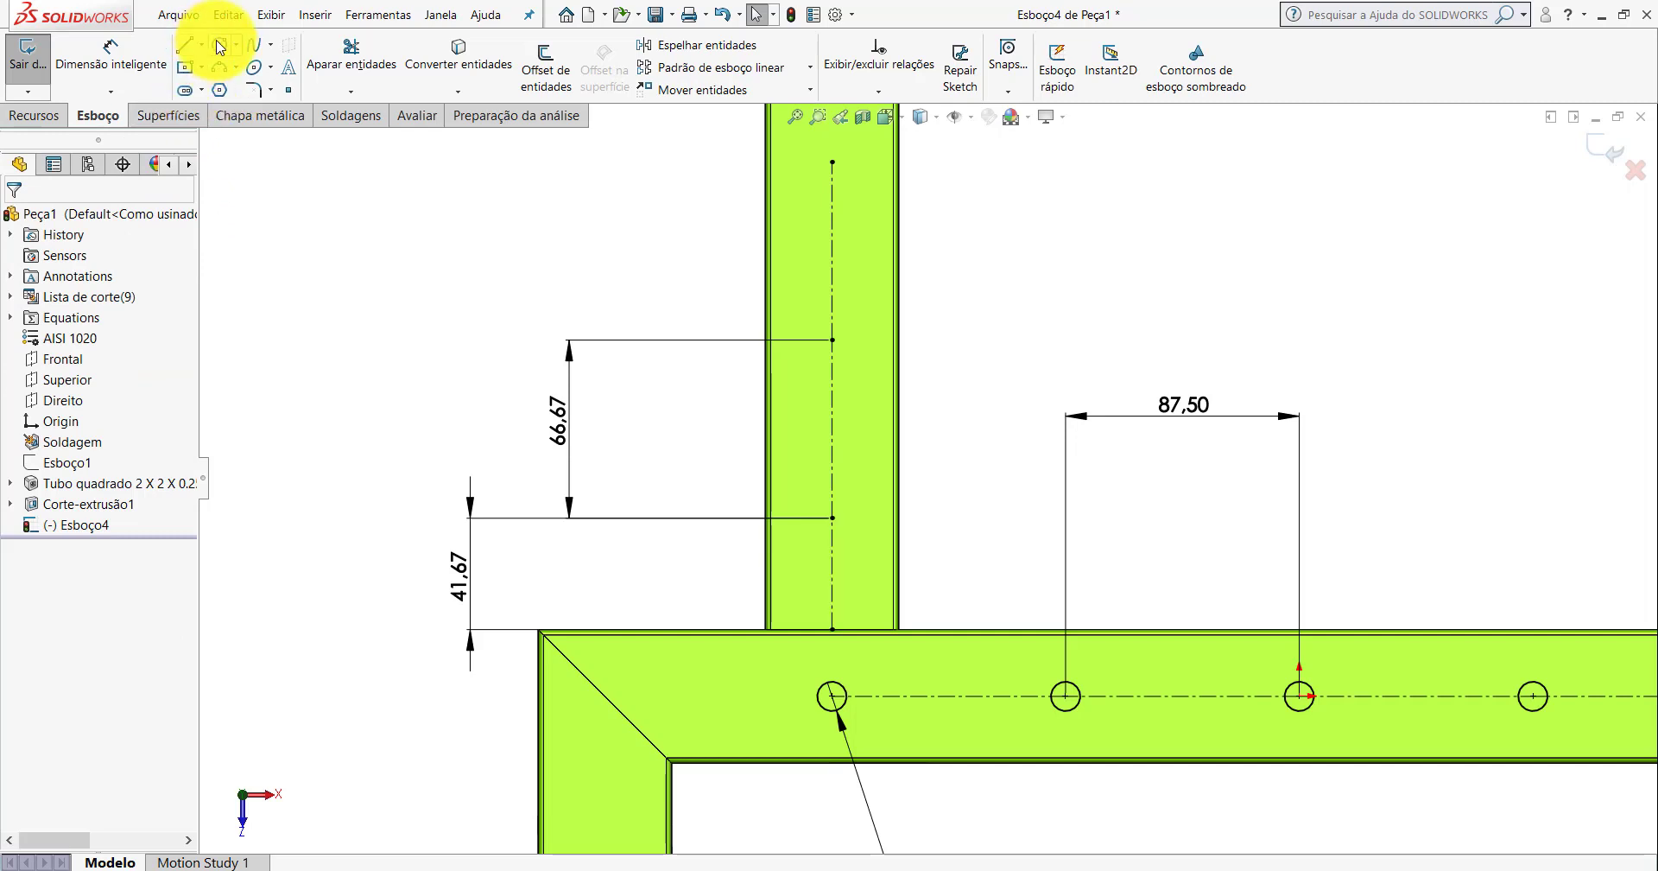
click(221, 45)
Draw three circles centred on the upright tube's centreline points.
scroll(903, 182, down, 3)
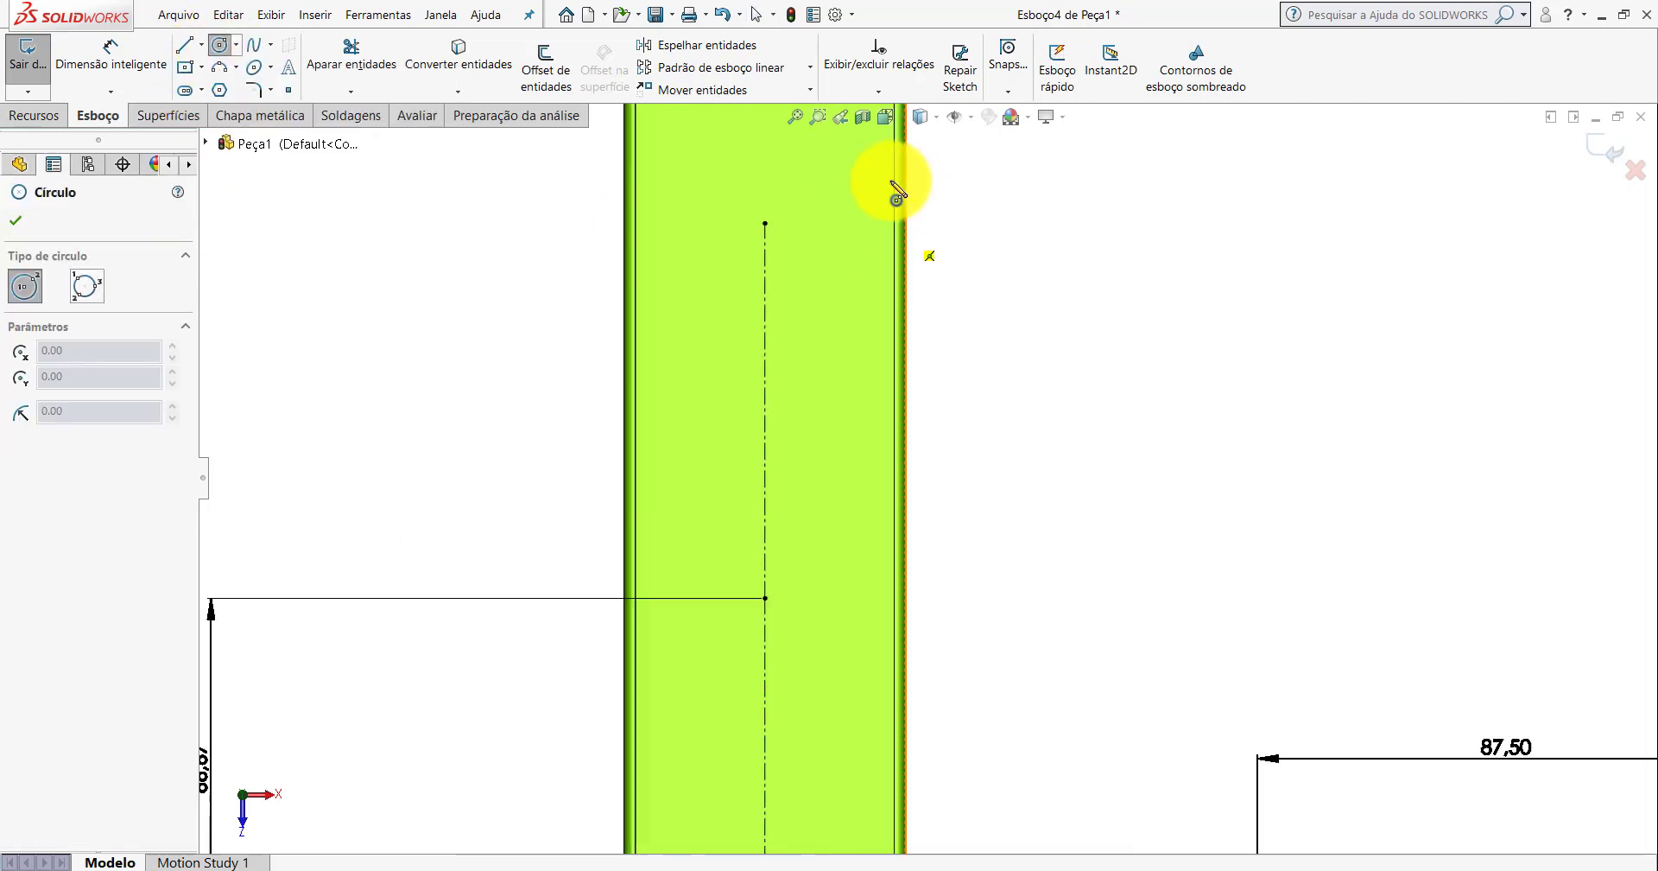
click(765, 224)
click(800, 211)
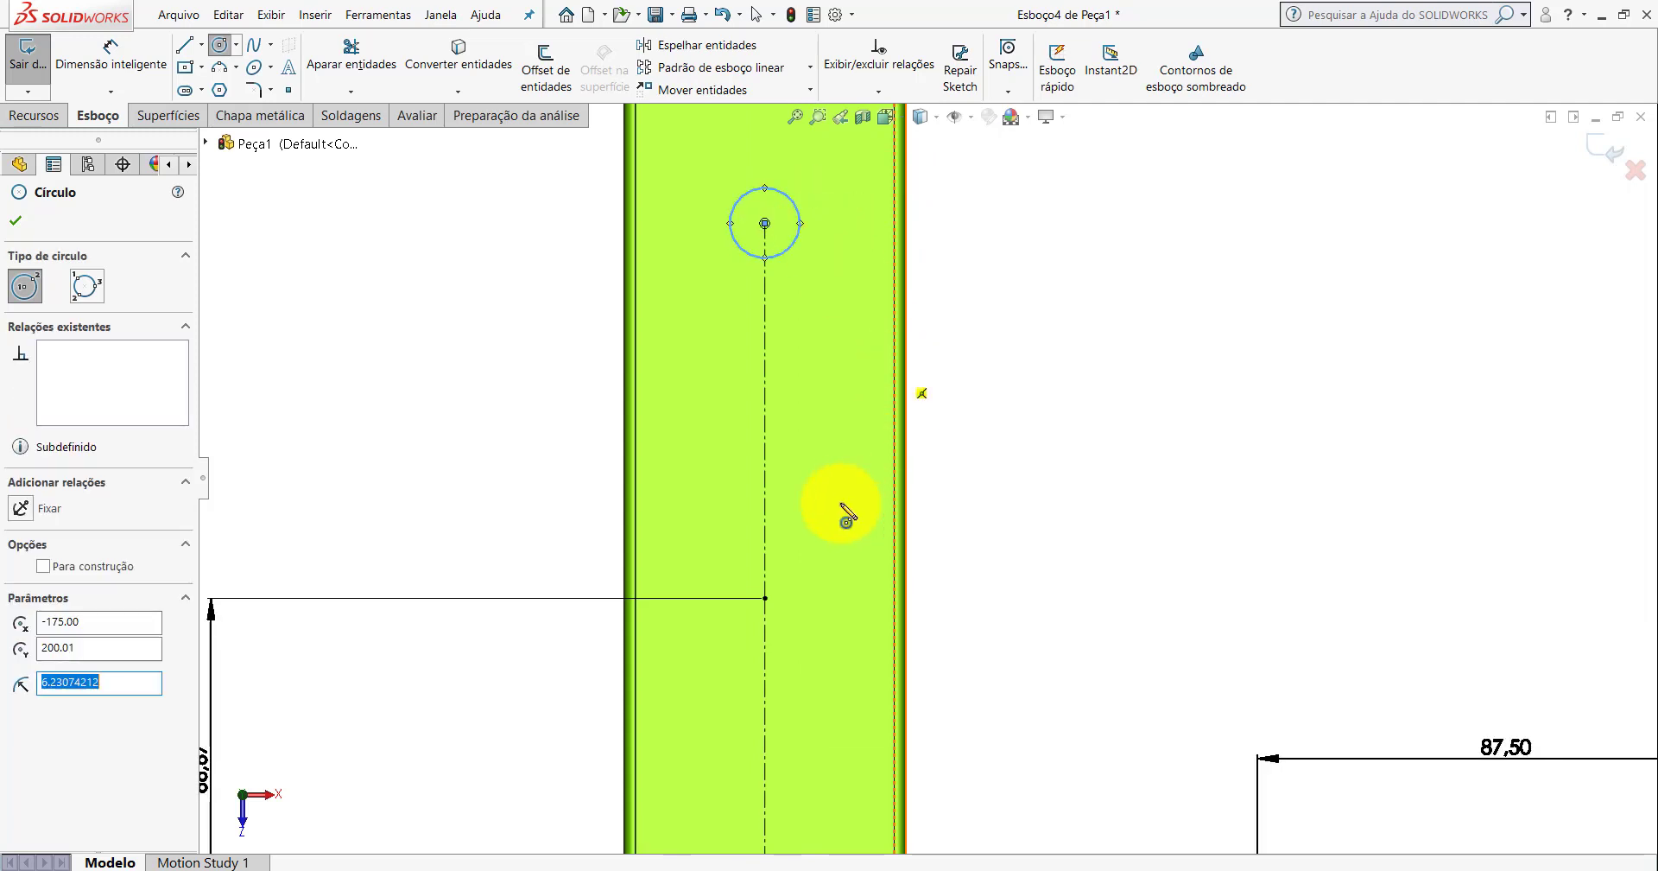
click(764, 598)
click(807, 555)
scroll(846, 639, up, 3)
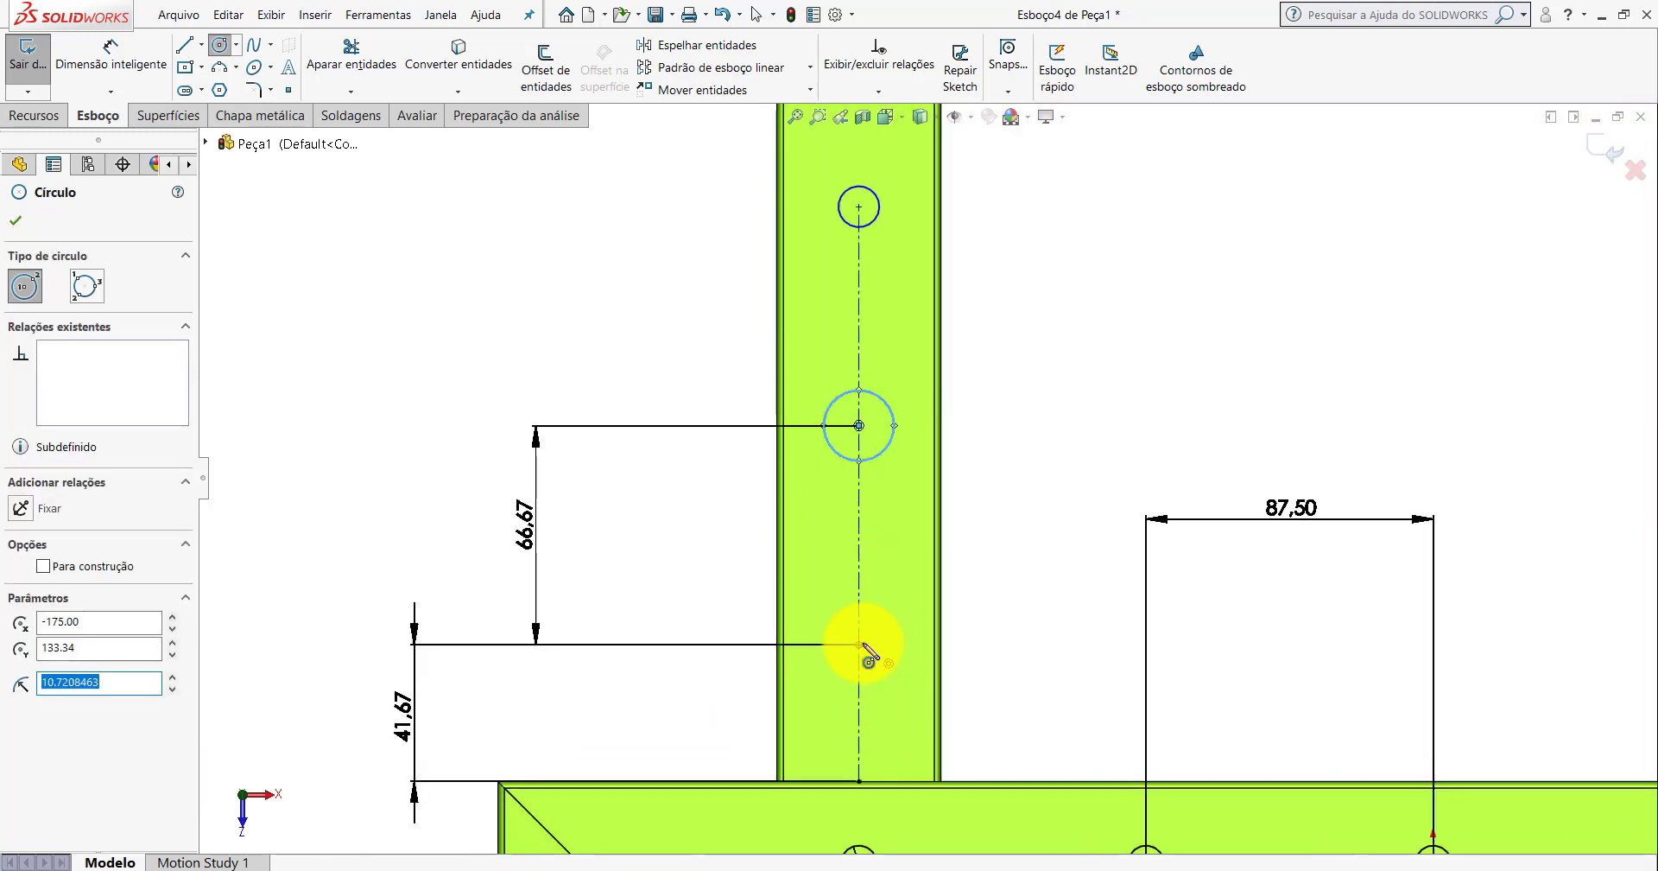
click(860, 643)
click(901, 525)
key(Escape)
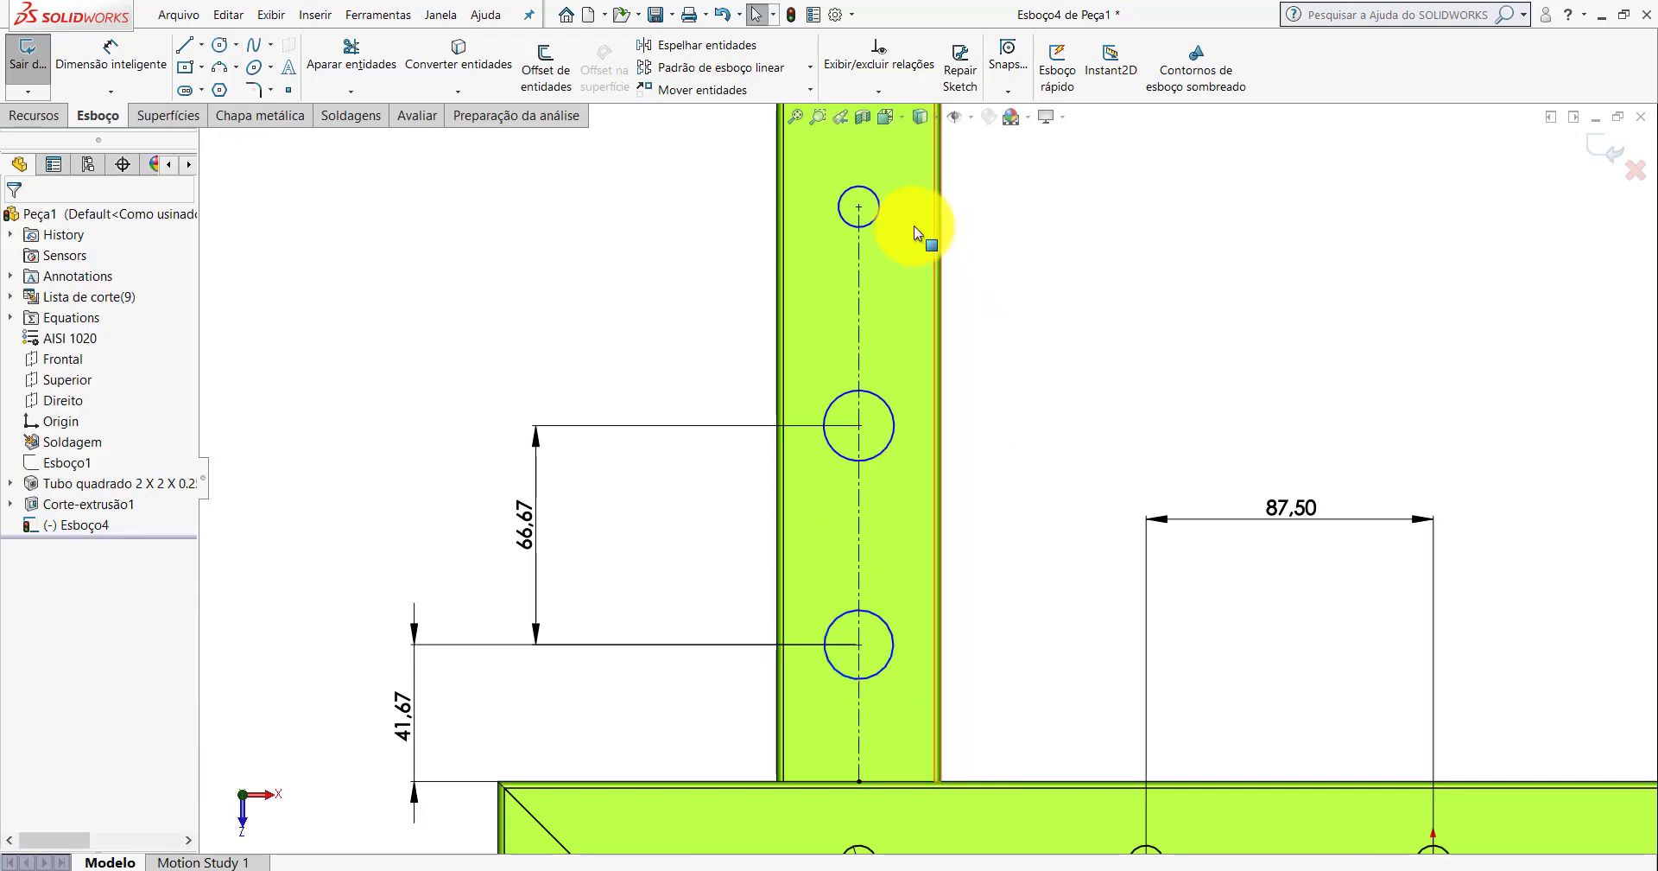
Make the three circles equal size with an Igual relation.
click(883, 226)
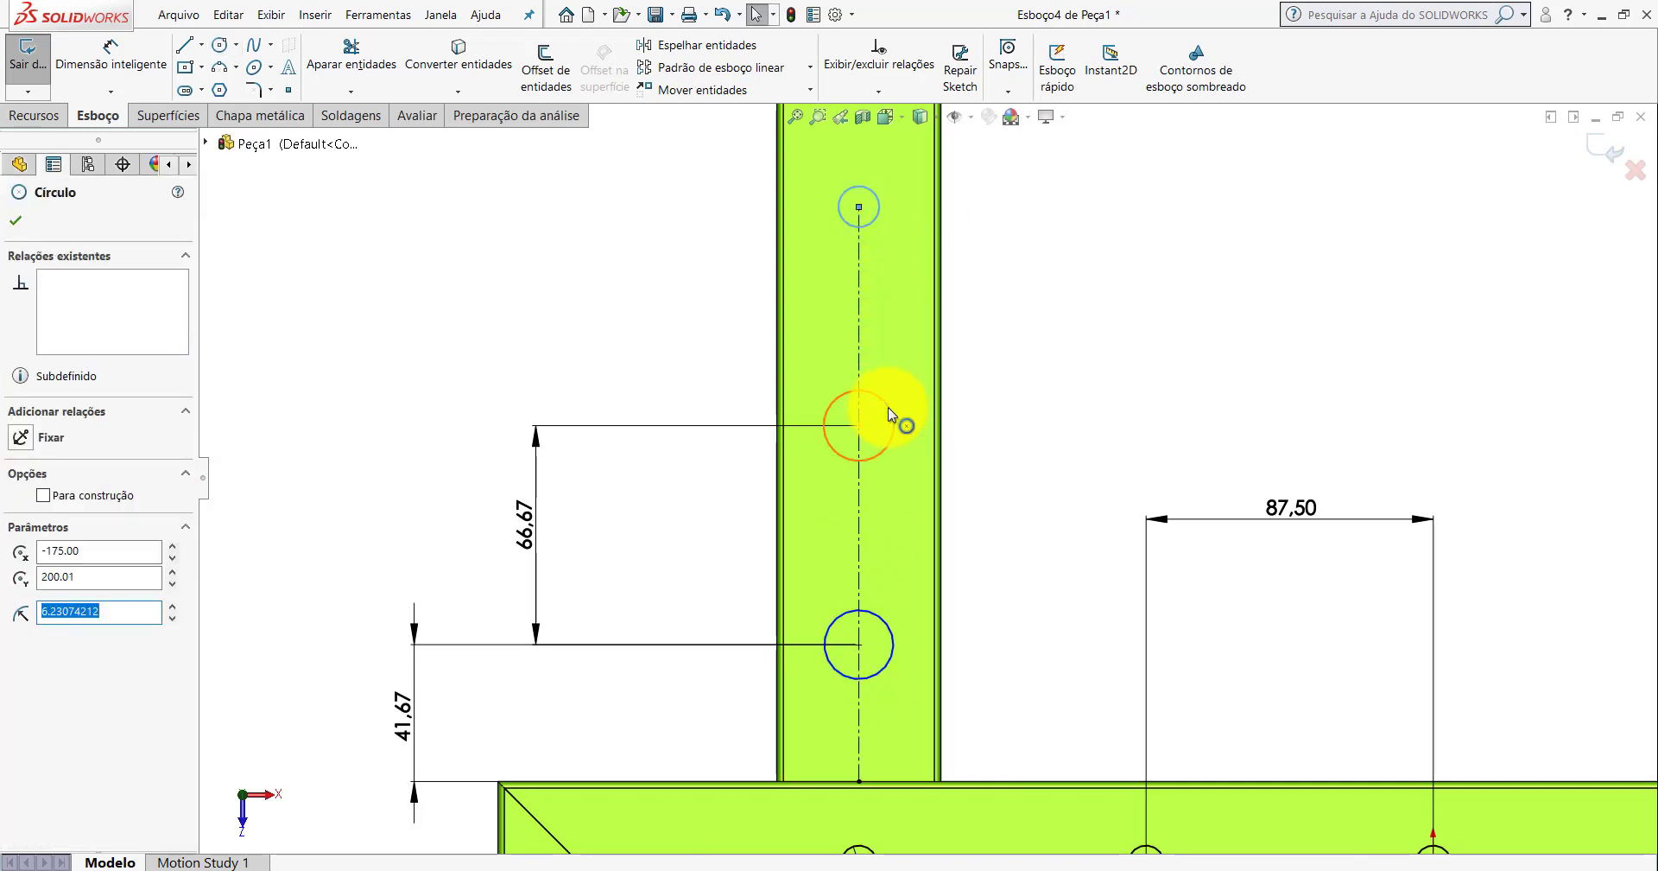
ctrl+click(888, 407)
ctrl+click(909, 636)
click(20, 594)
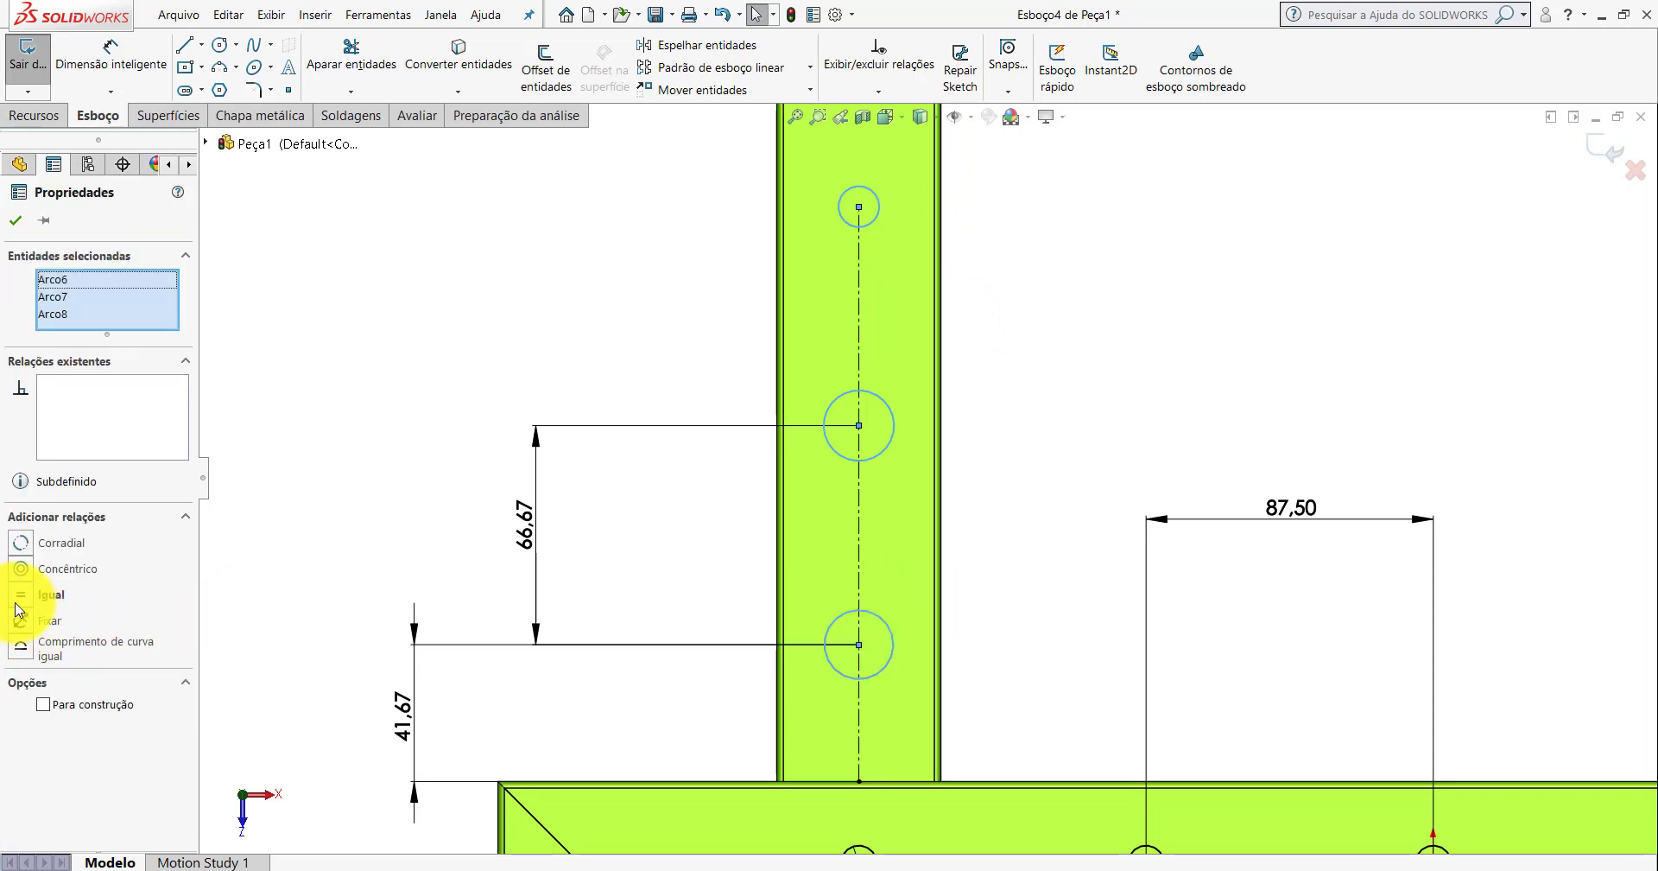
click(14, 221)
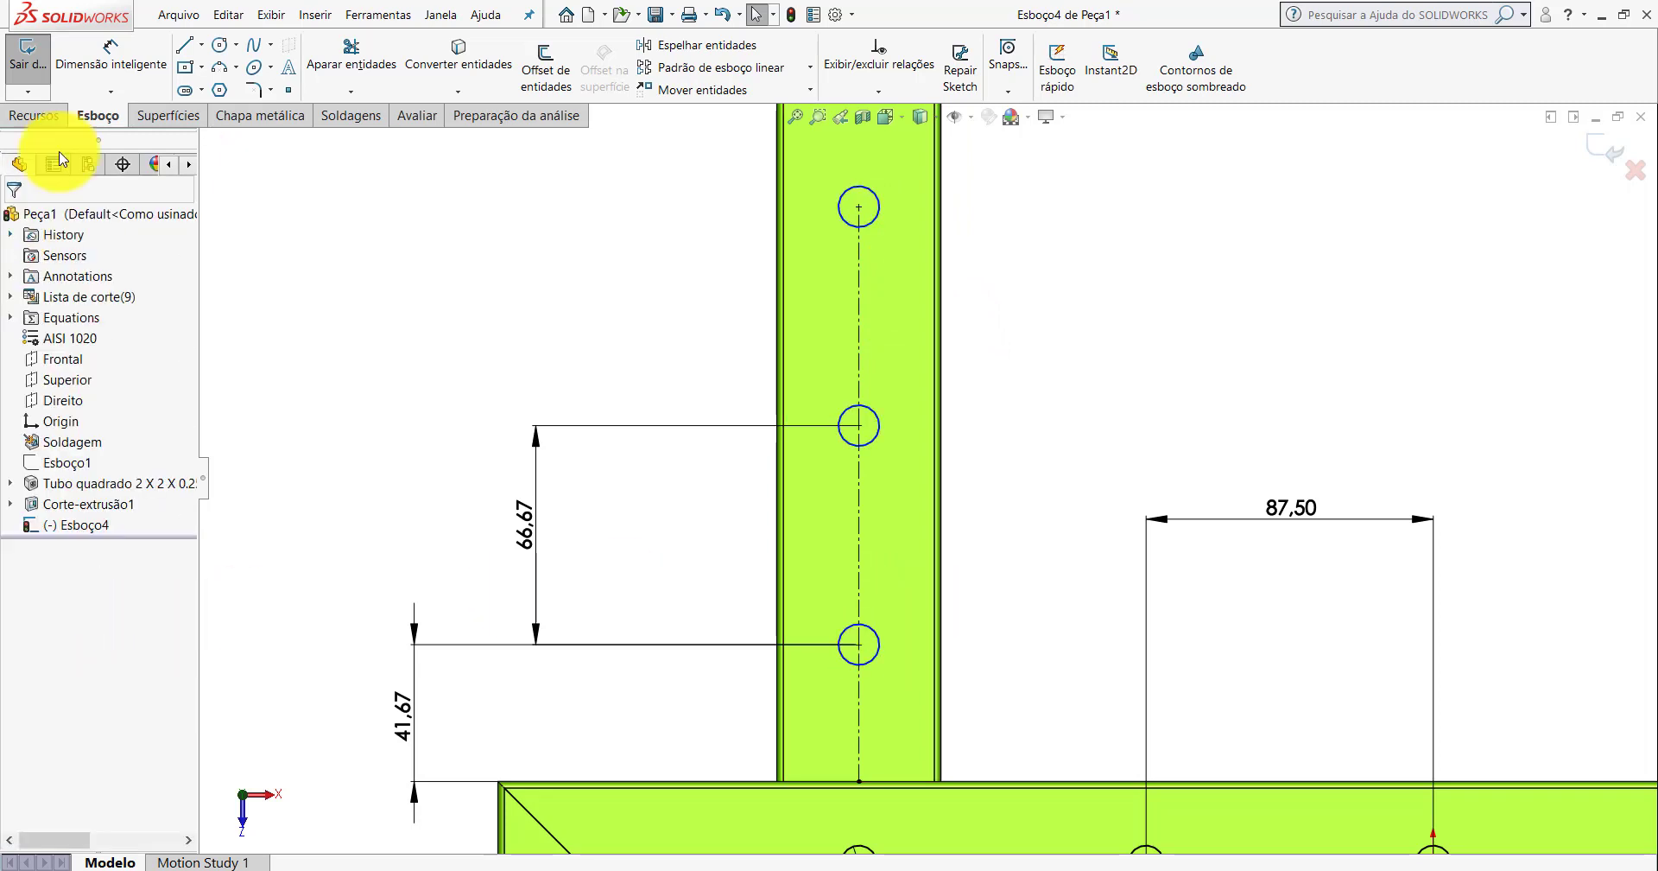
Dimension the top circle's diameter to 11 mm.
click(108, 56)
click(810, 237)
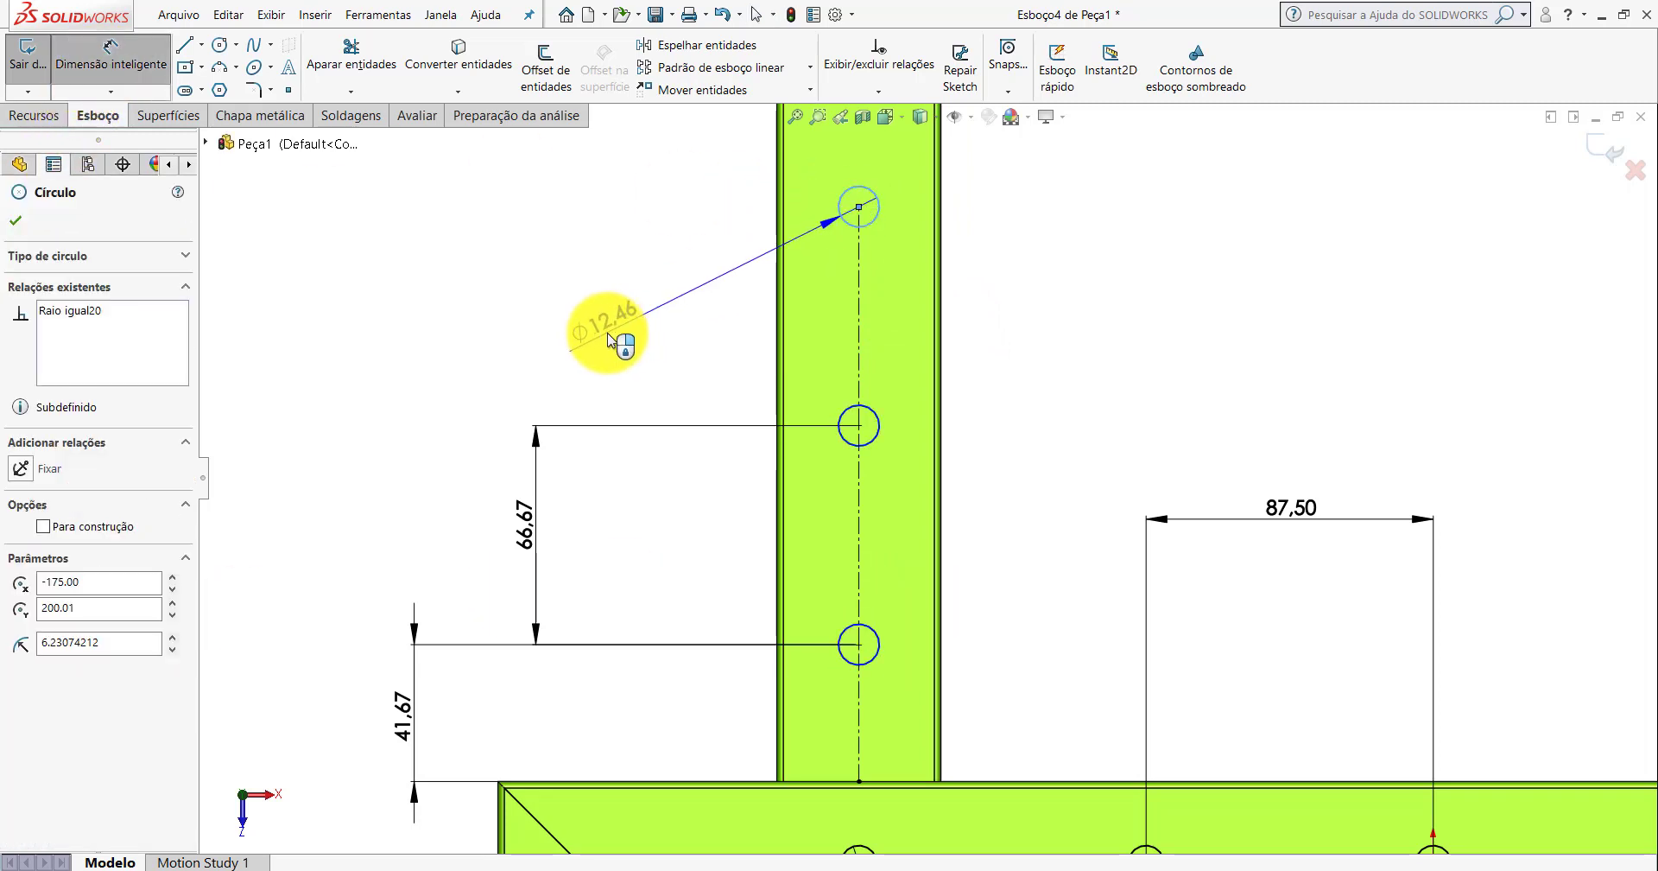
click(611, 335)
text(11)
key(Return)
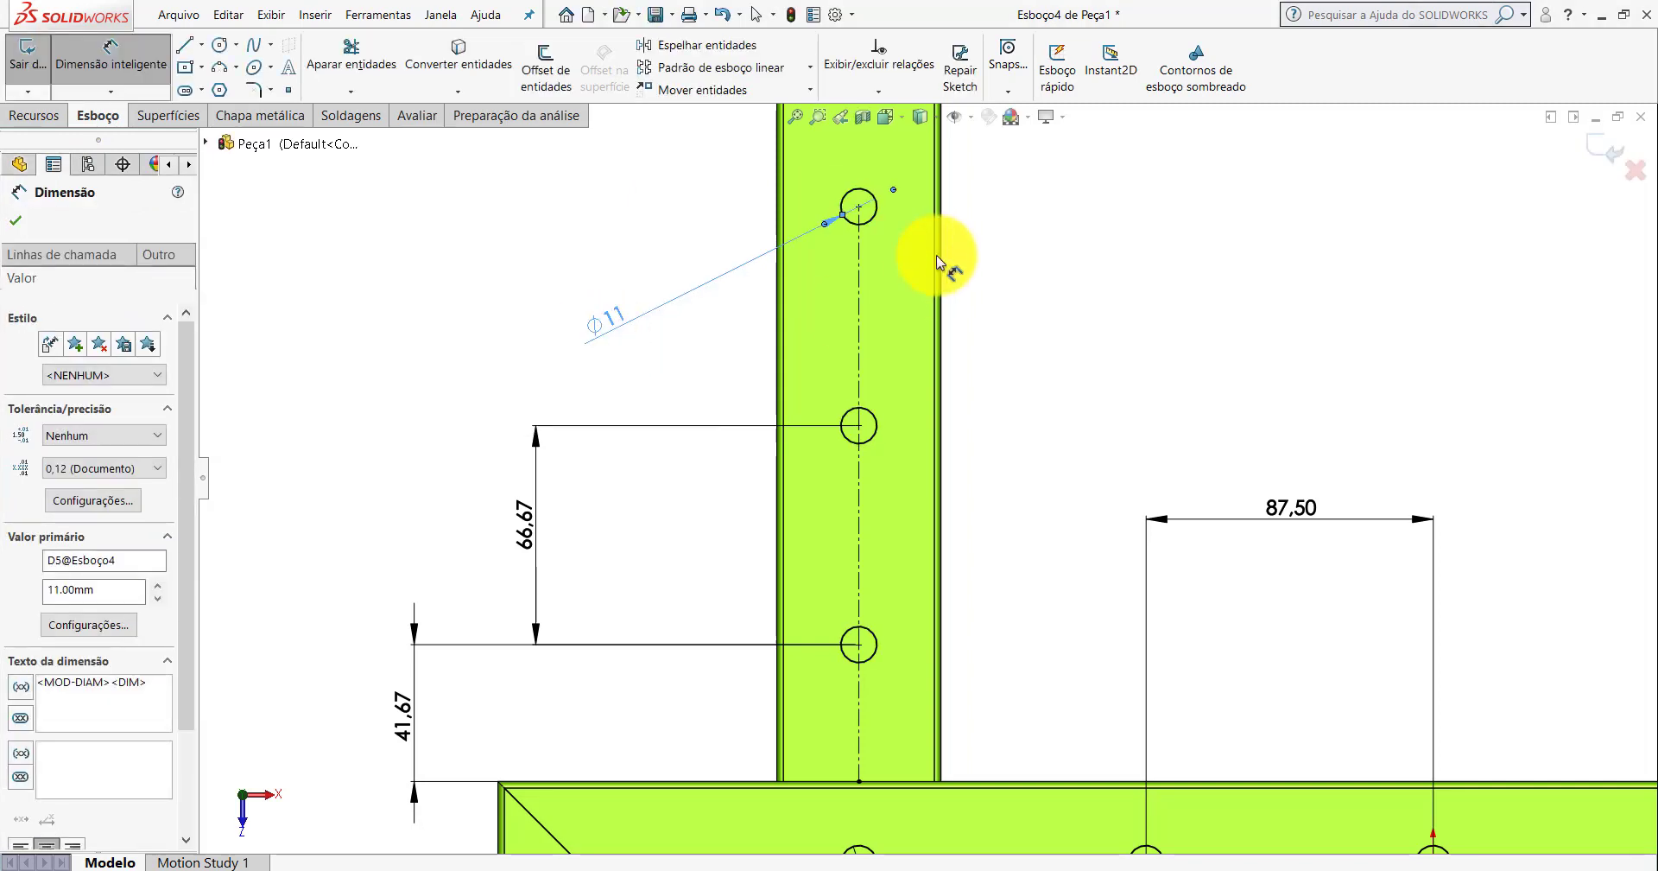
click(573, 349)
Draw a vertical centreline from the front tube's middle hole centre up to the crossbar's lower edge.
scroll(989, 439, up, 5)
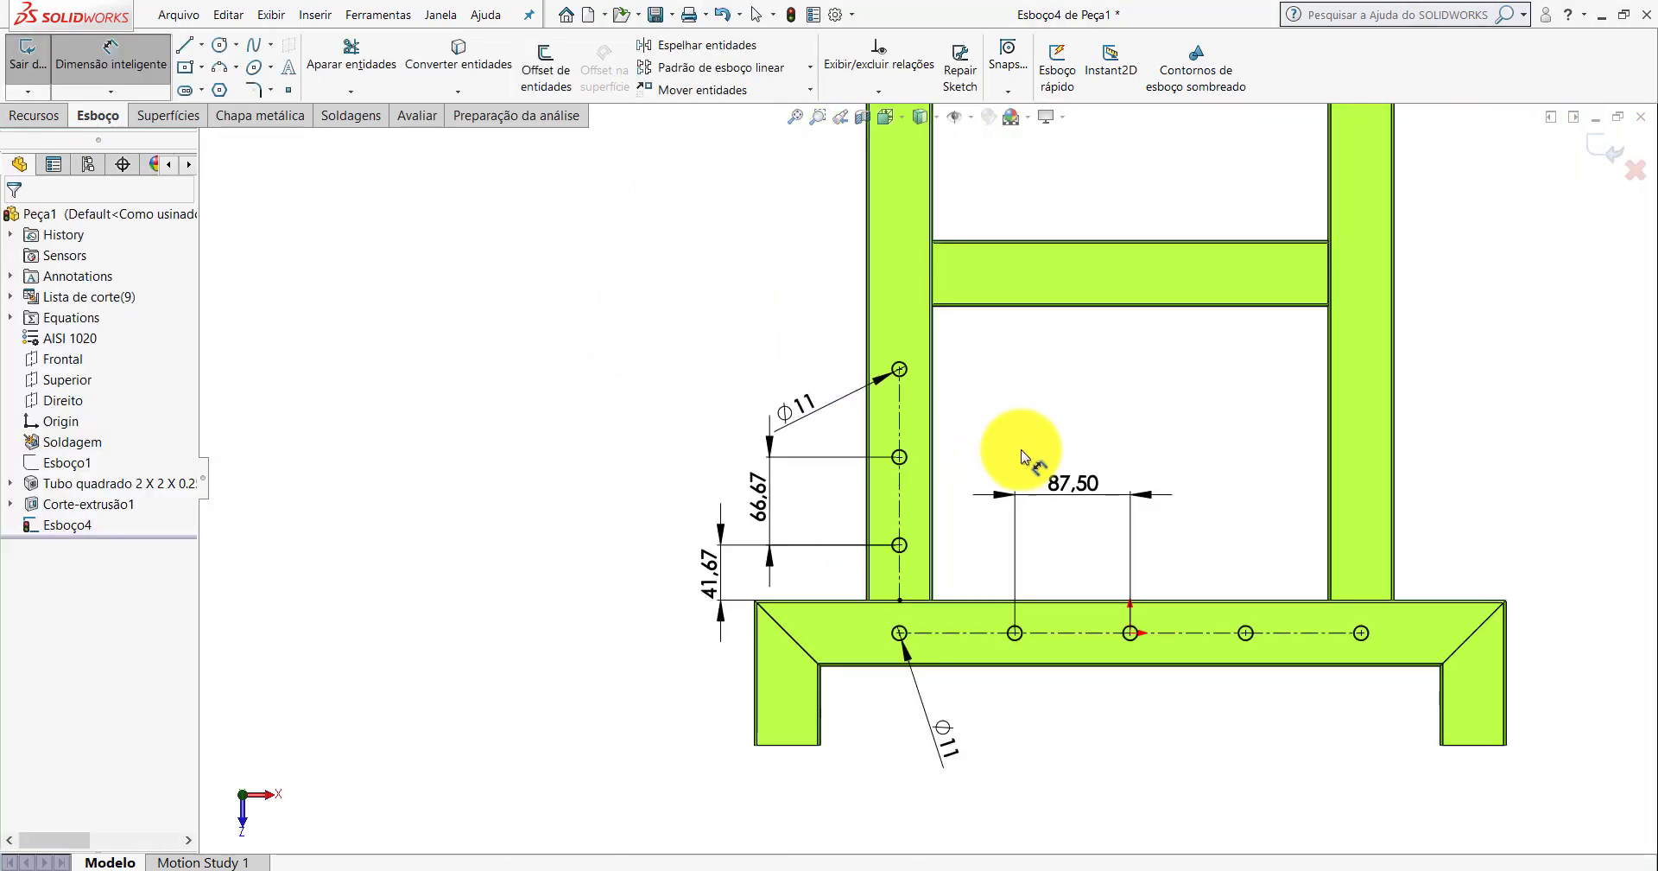
scroll(1090, 486, down, 2)
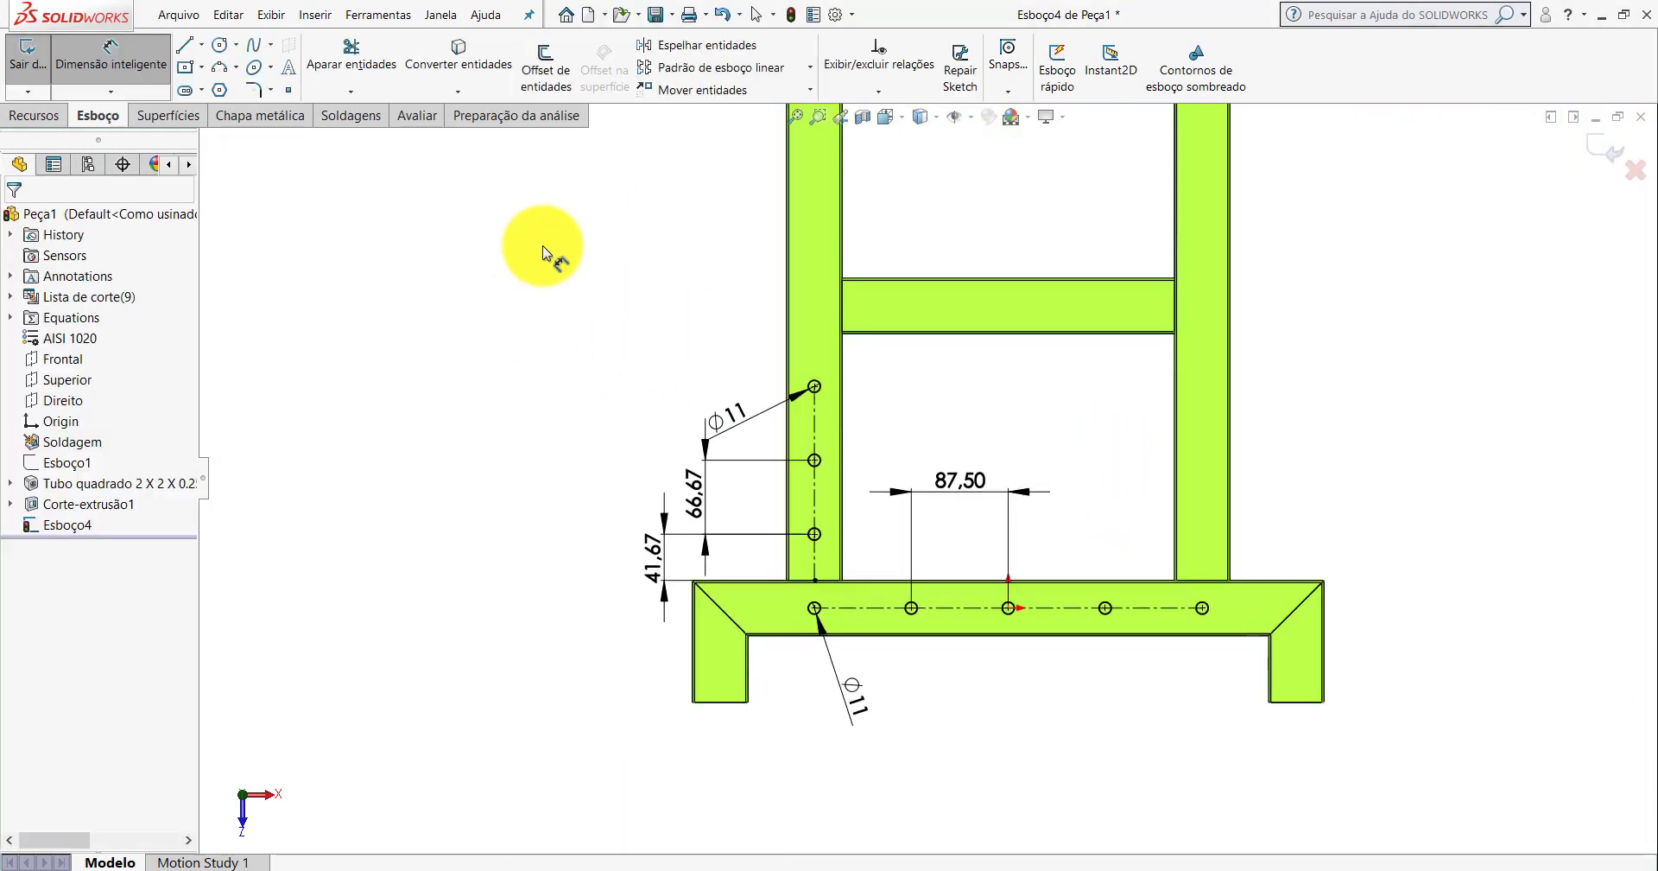
click(204, 47)
click(210, 97)
scroll(1007, 574, down, 6)
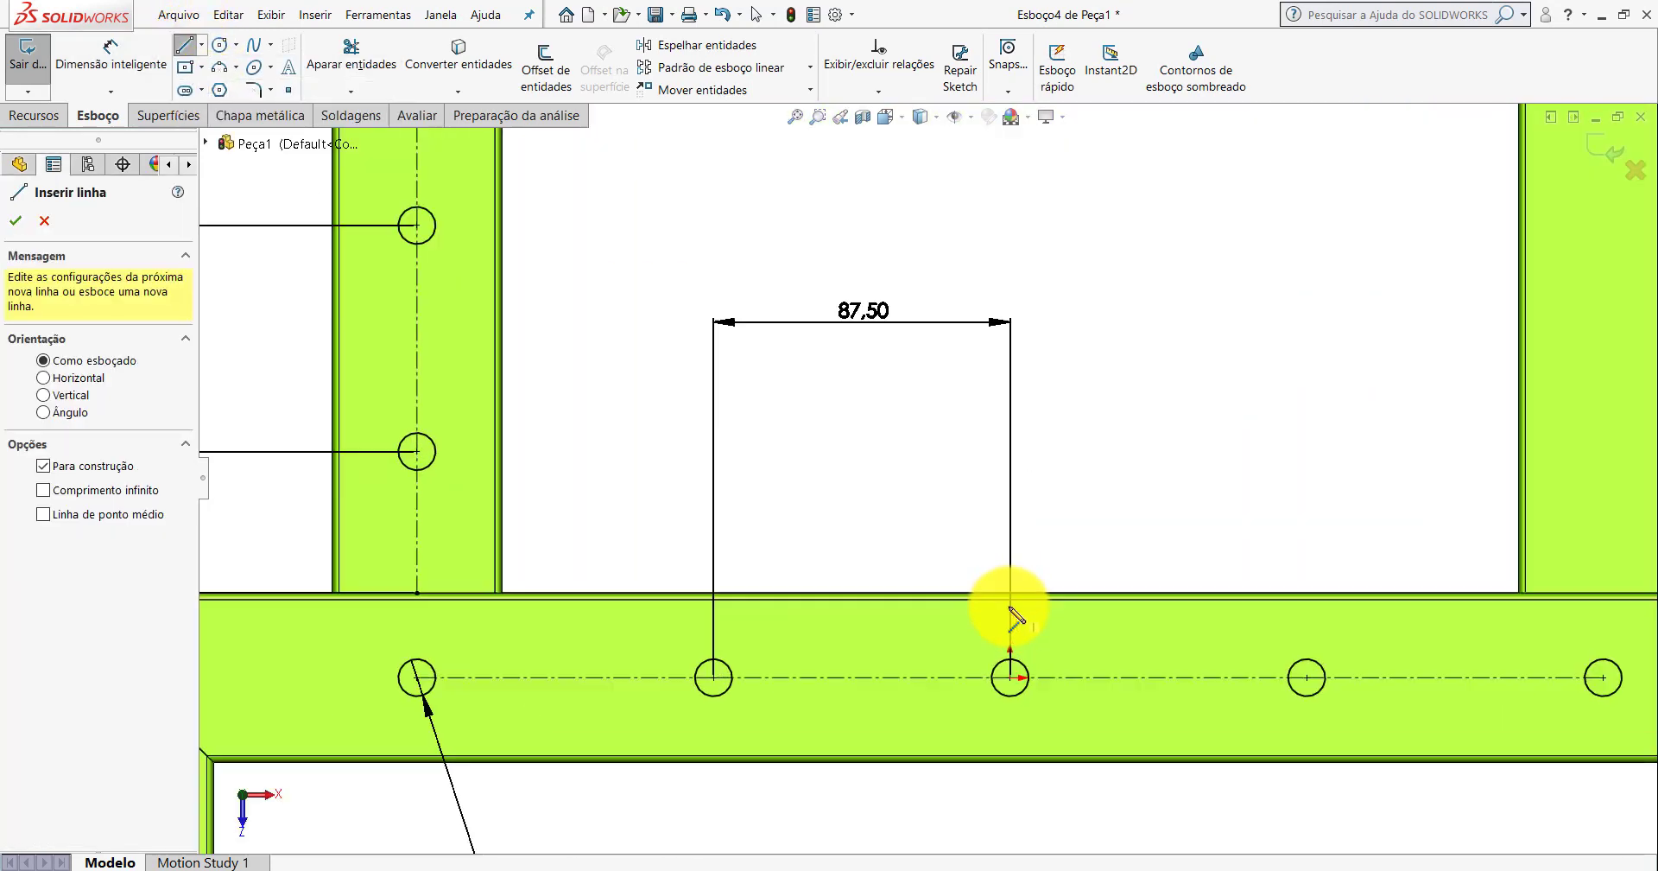
scroll(1010, 610, down, 3)
scroll(1019, 566, up, 1)
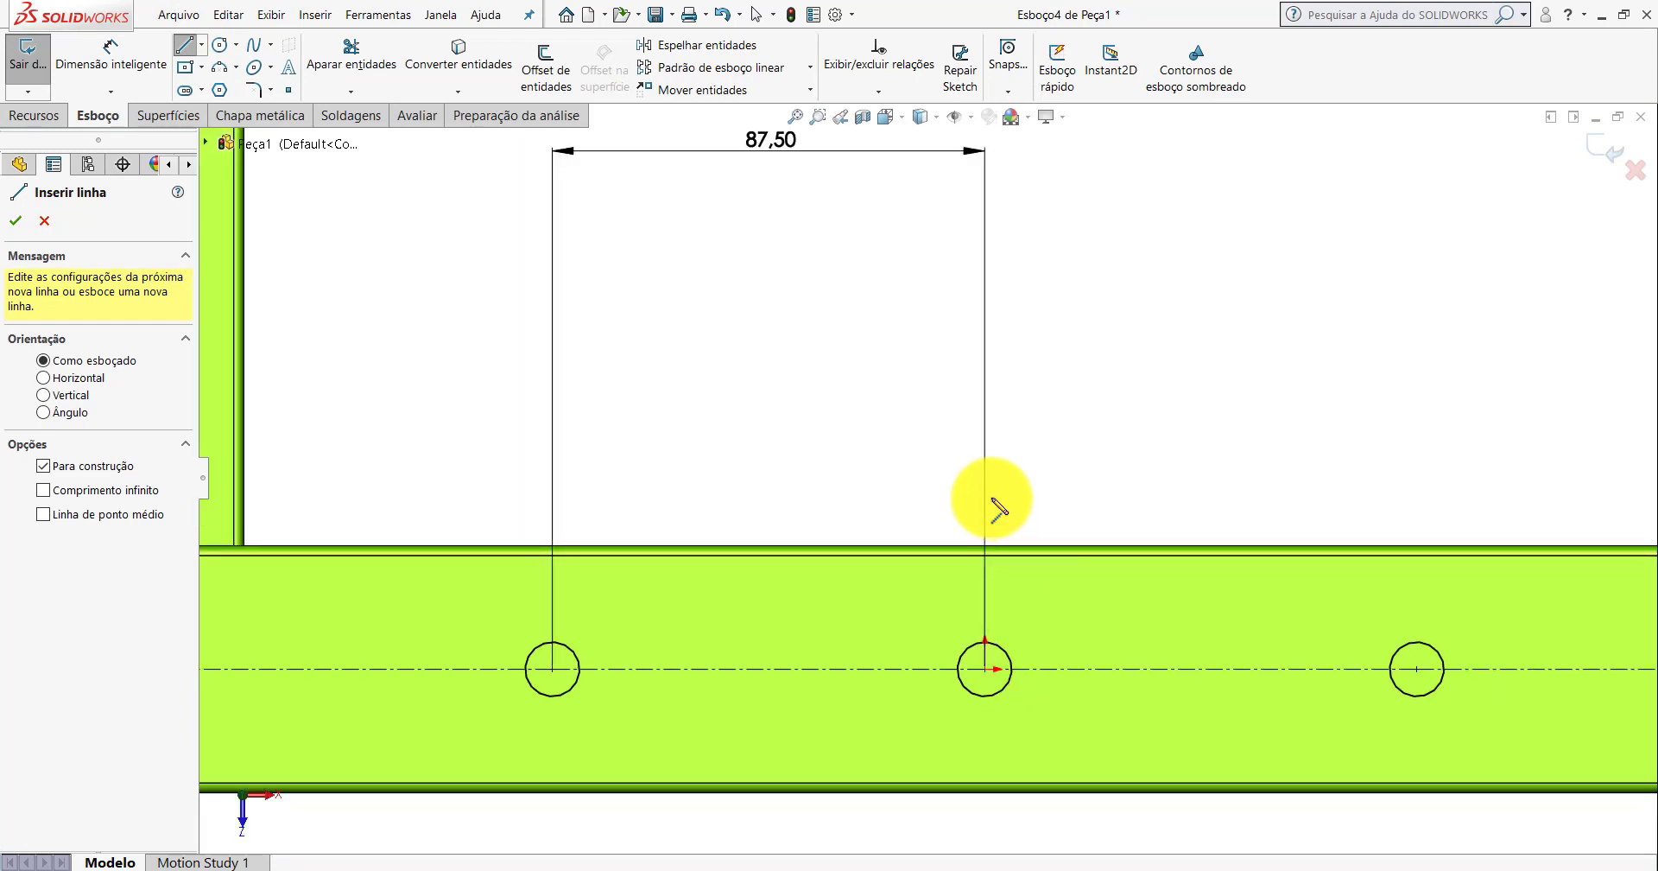
click(985, 670)
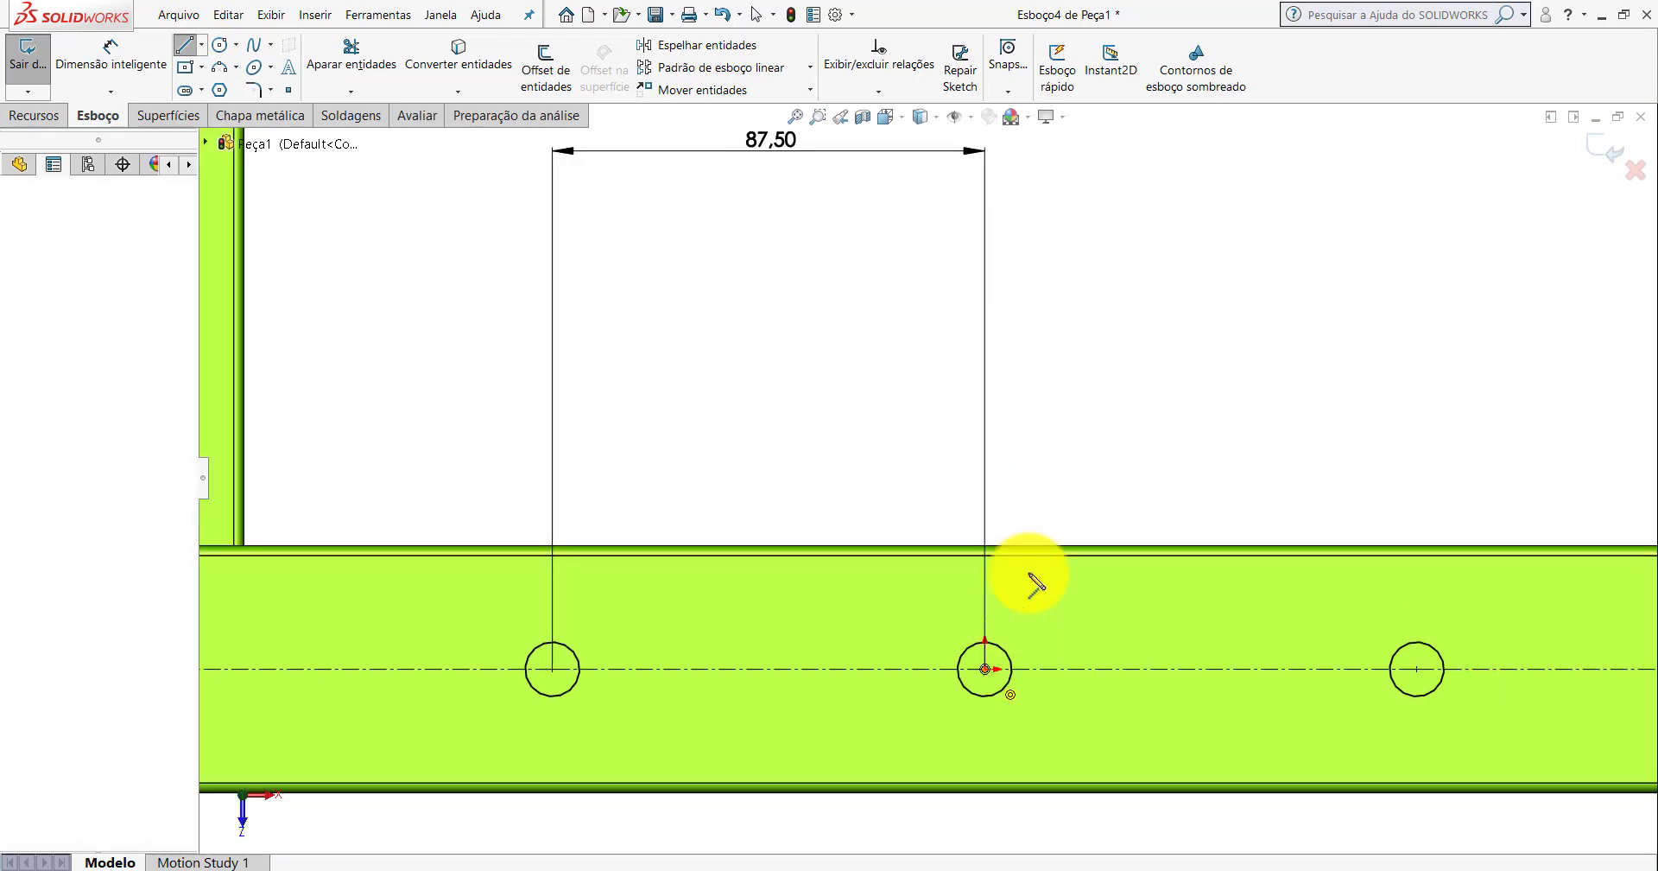
scroll(1062, 518, up, 4)
scroll(1045, 415, up, 3)
scroll(955, 242, down, 5)
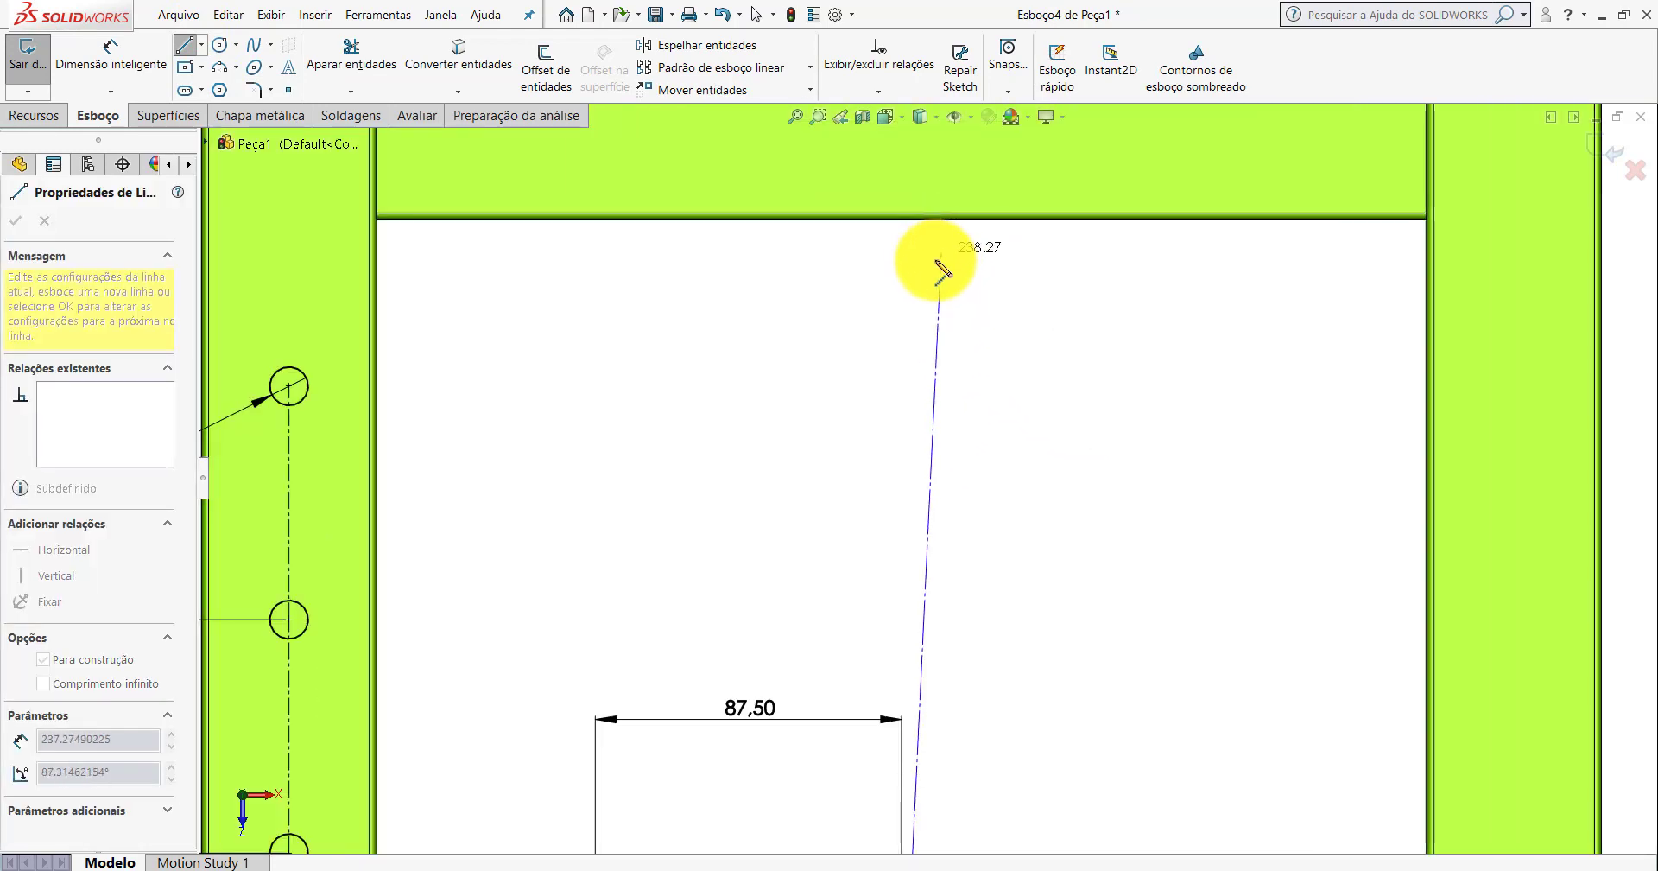
click(902, 227)
key(Escape)
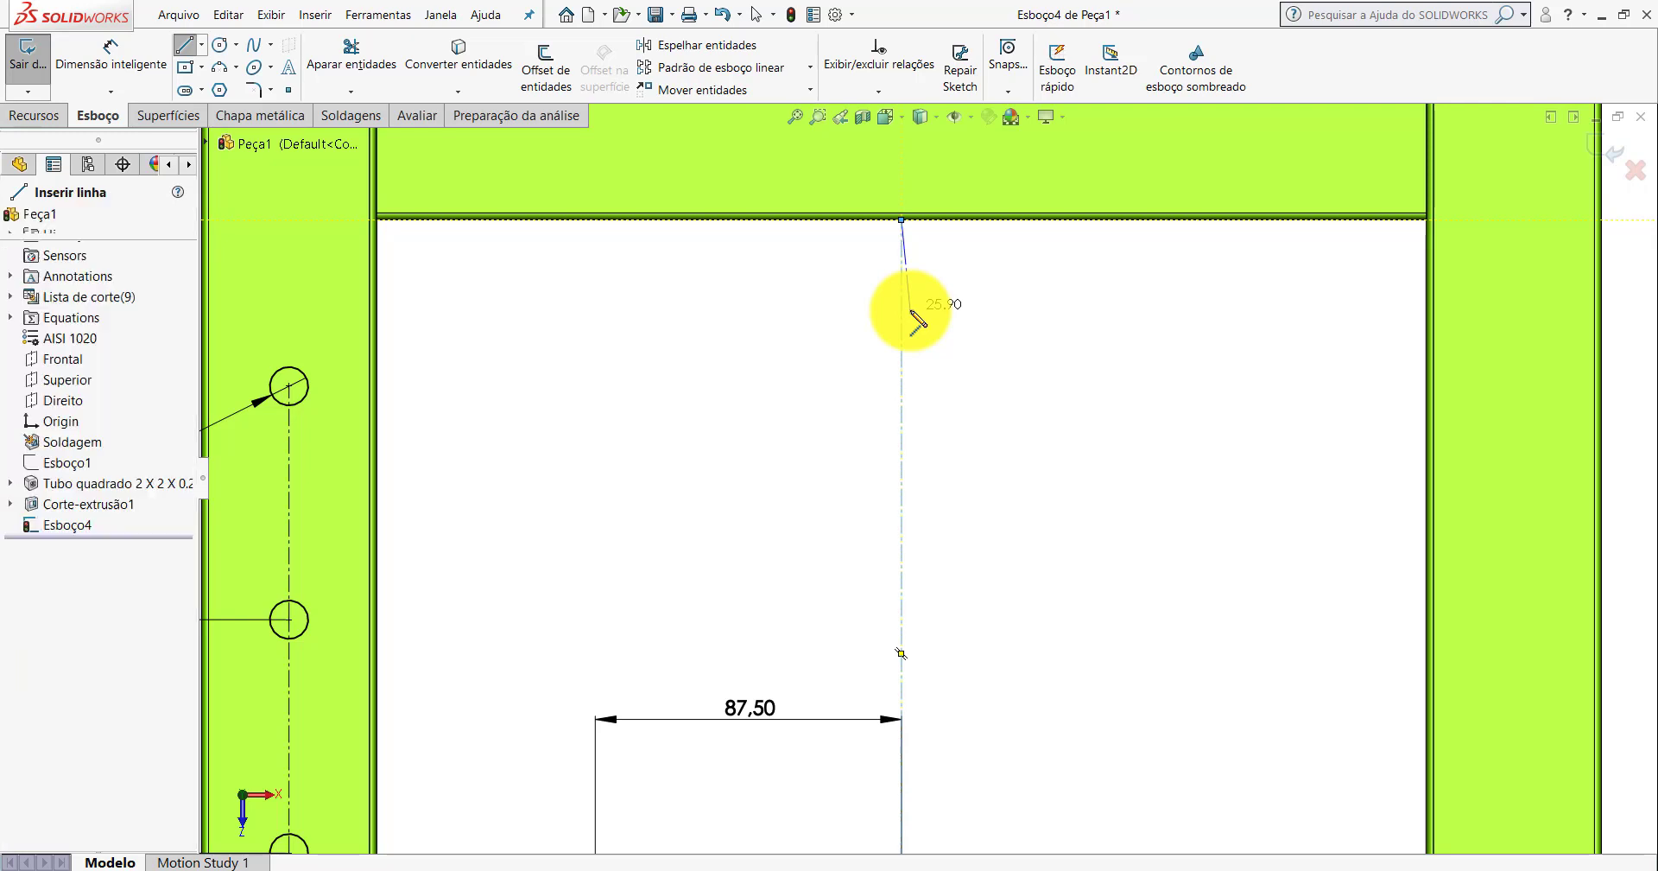
scroll(967, 462, up, 3)
scroll(963, 453, down, 1)
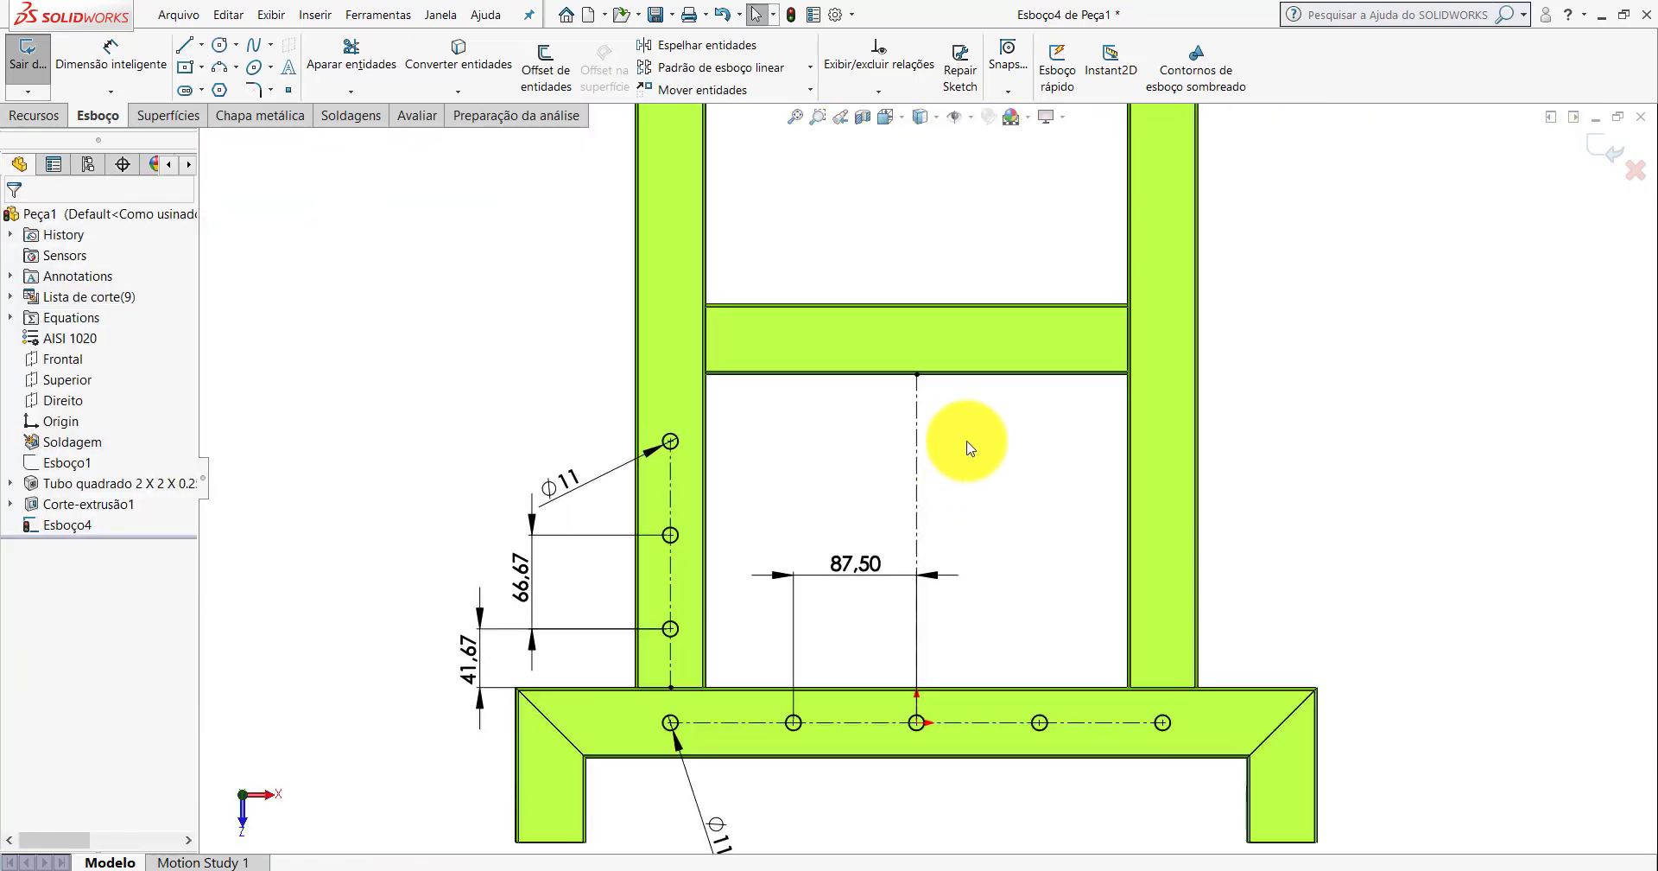
scroll(942, 414, down, 2)
scroll(916, 389, down, 3)
scroll(899, 368, down, 1)
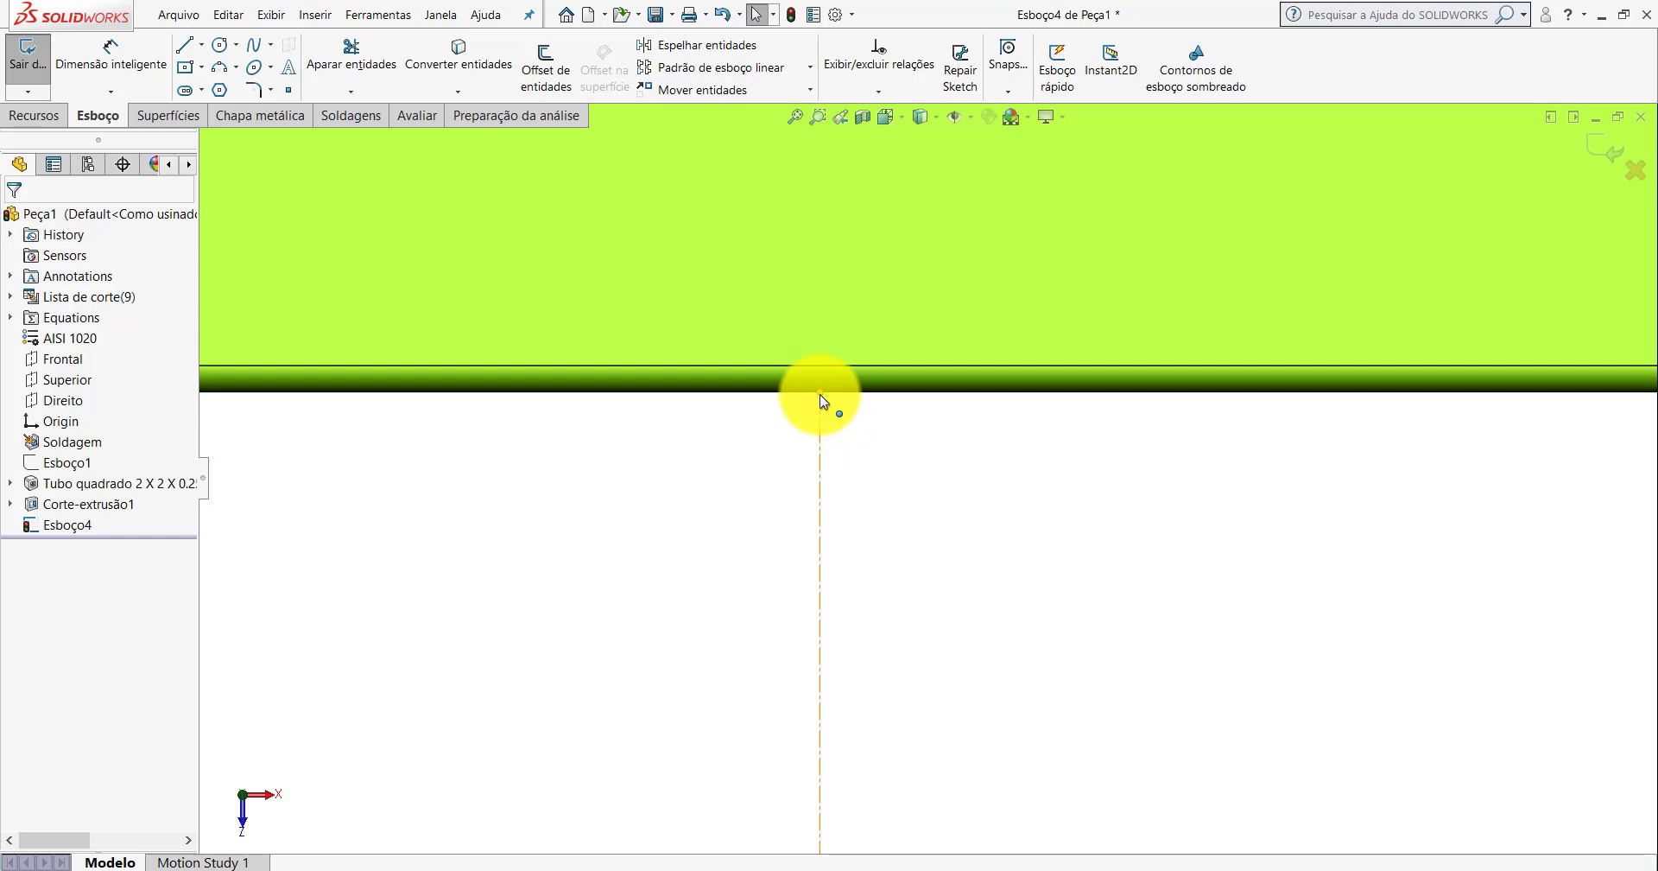
scroll(942, 510, up, 1)
scroll(946, 544, up, 2)
scroll(954, 605, up, 2)
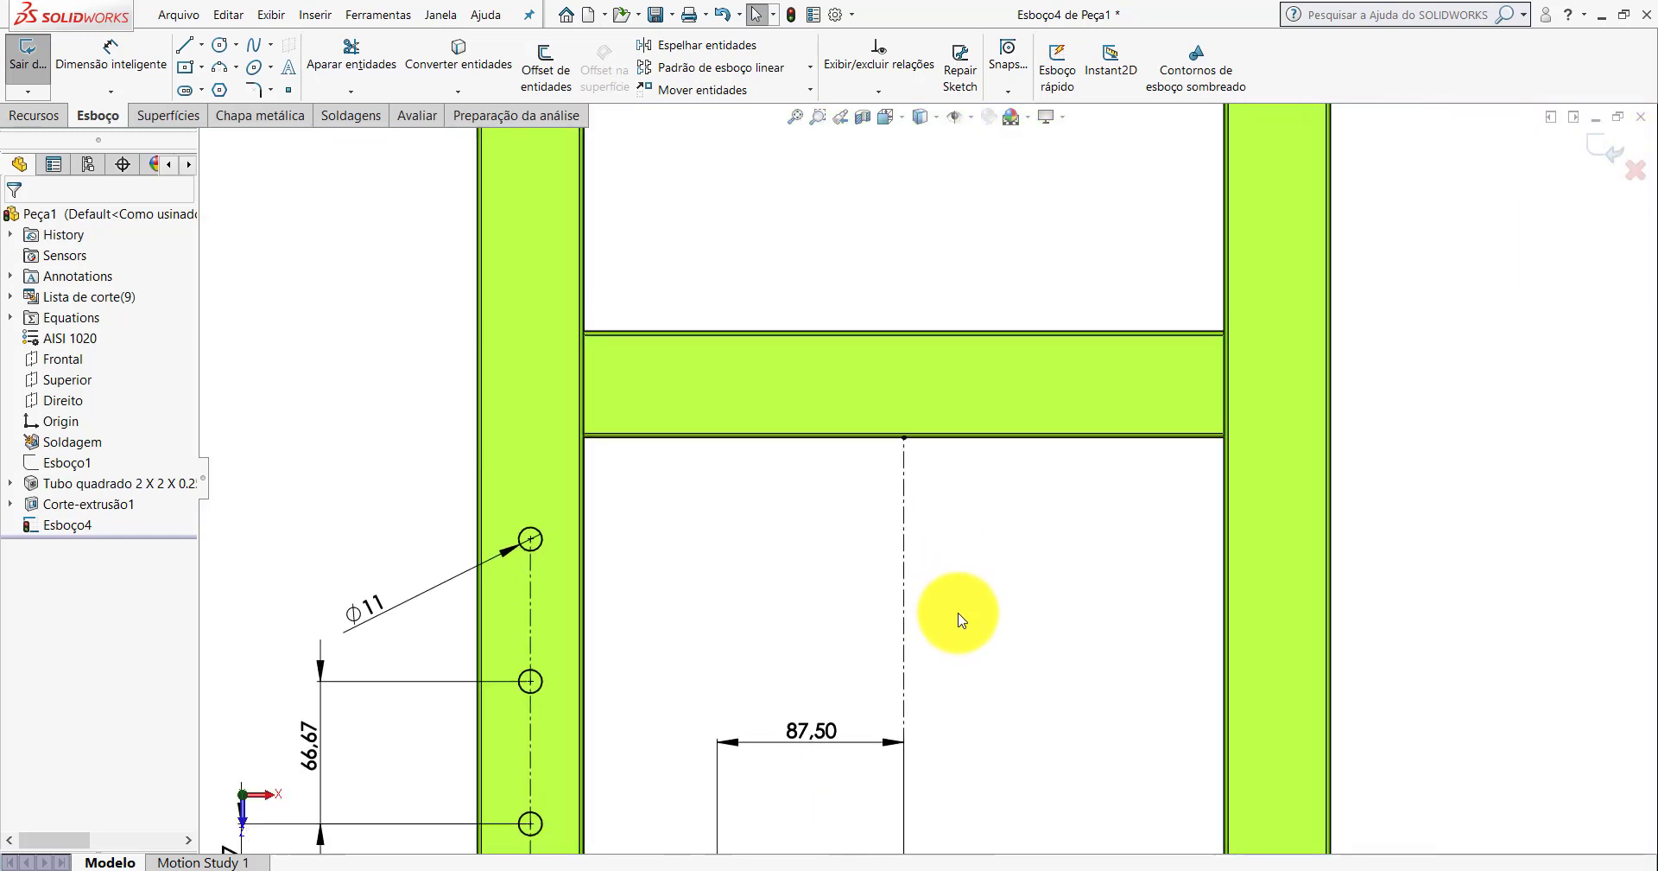
scroll(963, 618, up, 3)
scroll(971, 627, down, 2)
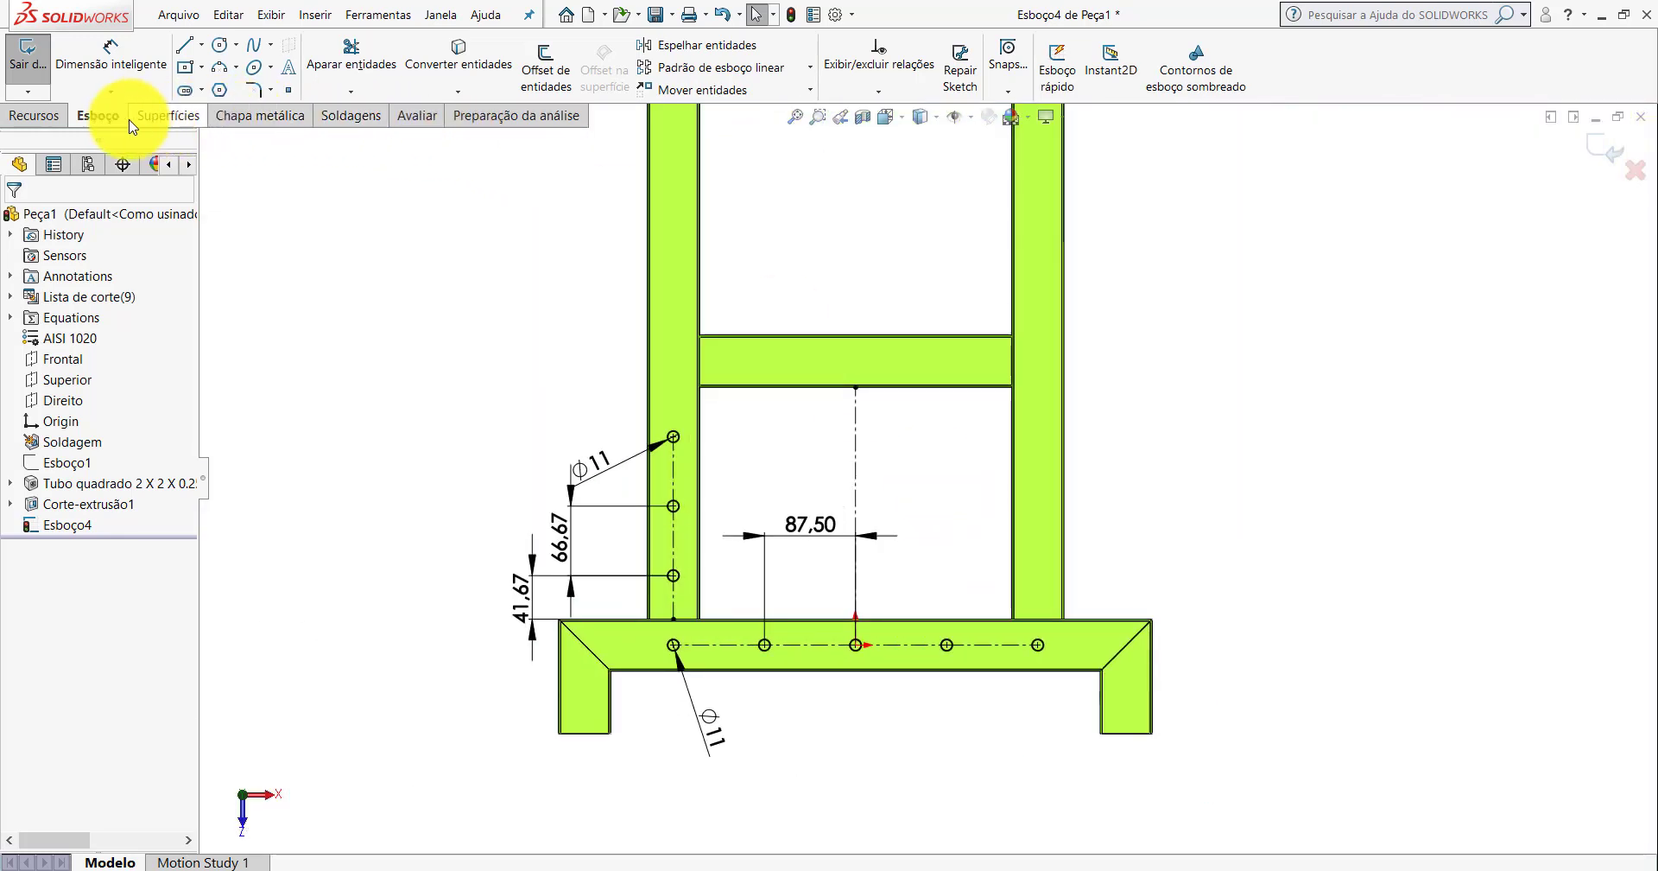
Mirror the three Ø11 upright circles with Espelhar entidades about the vertical centreline.
click(699, 50)
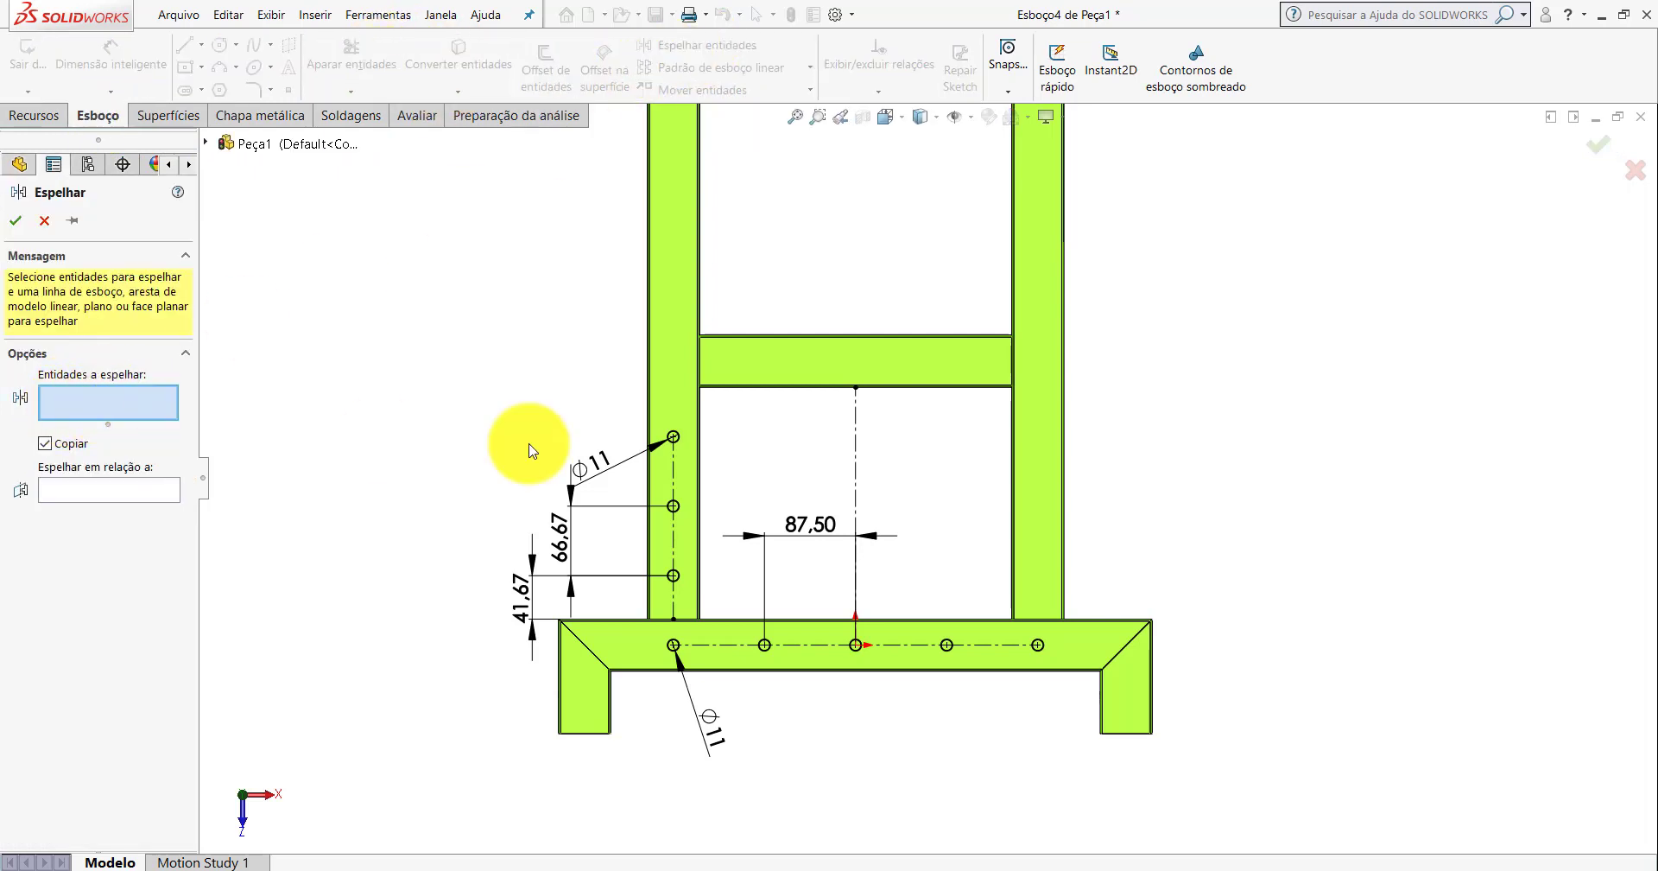
scroll(697, 458, down, 1)
scroll(812, 423, down, 4)
click(824, 402)
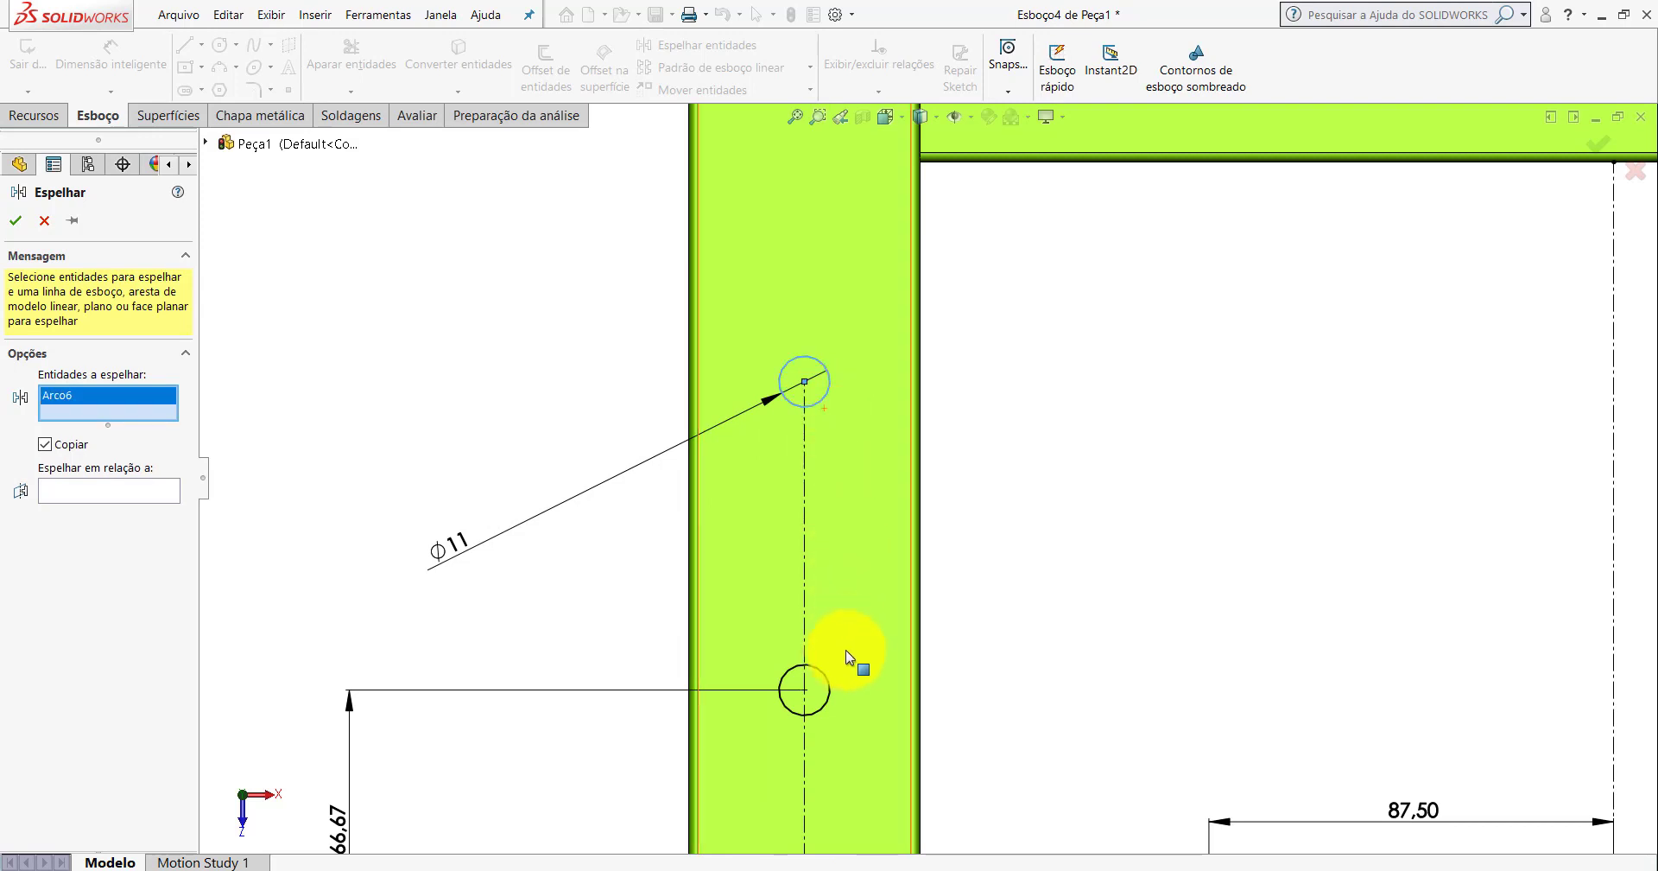
click(824, 678)
scroll(863, 674, up, 3)
scroll(905, 675, down, 1)
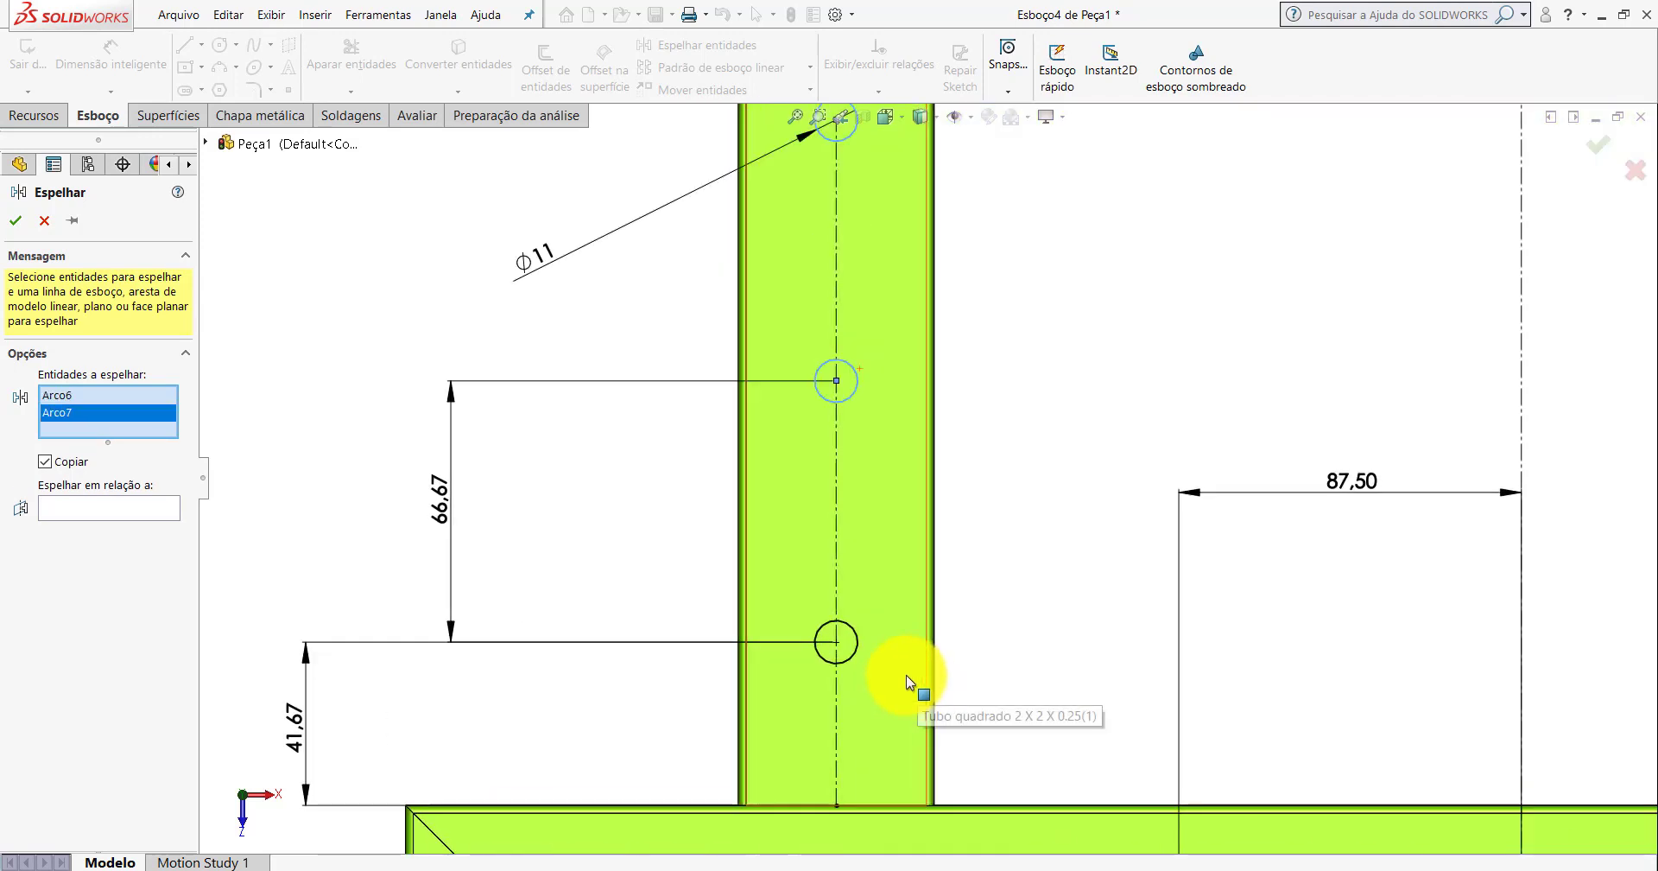
click(859, 658)
scroll(1053, 544, up, 3)
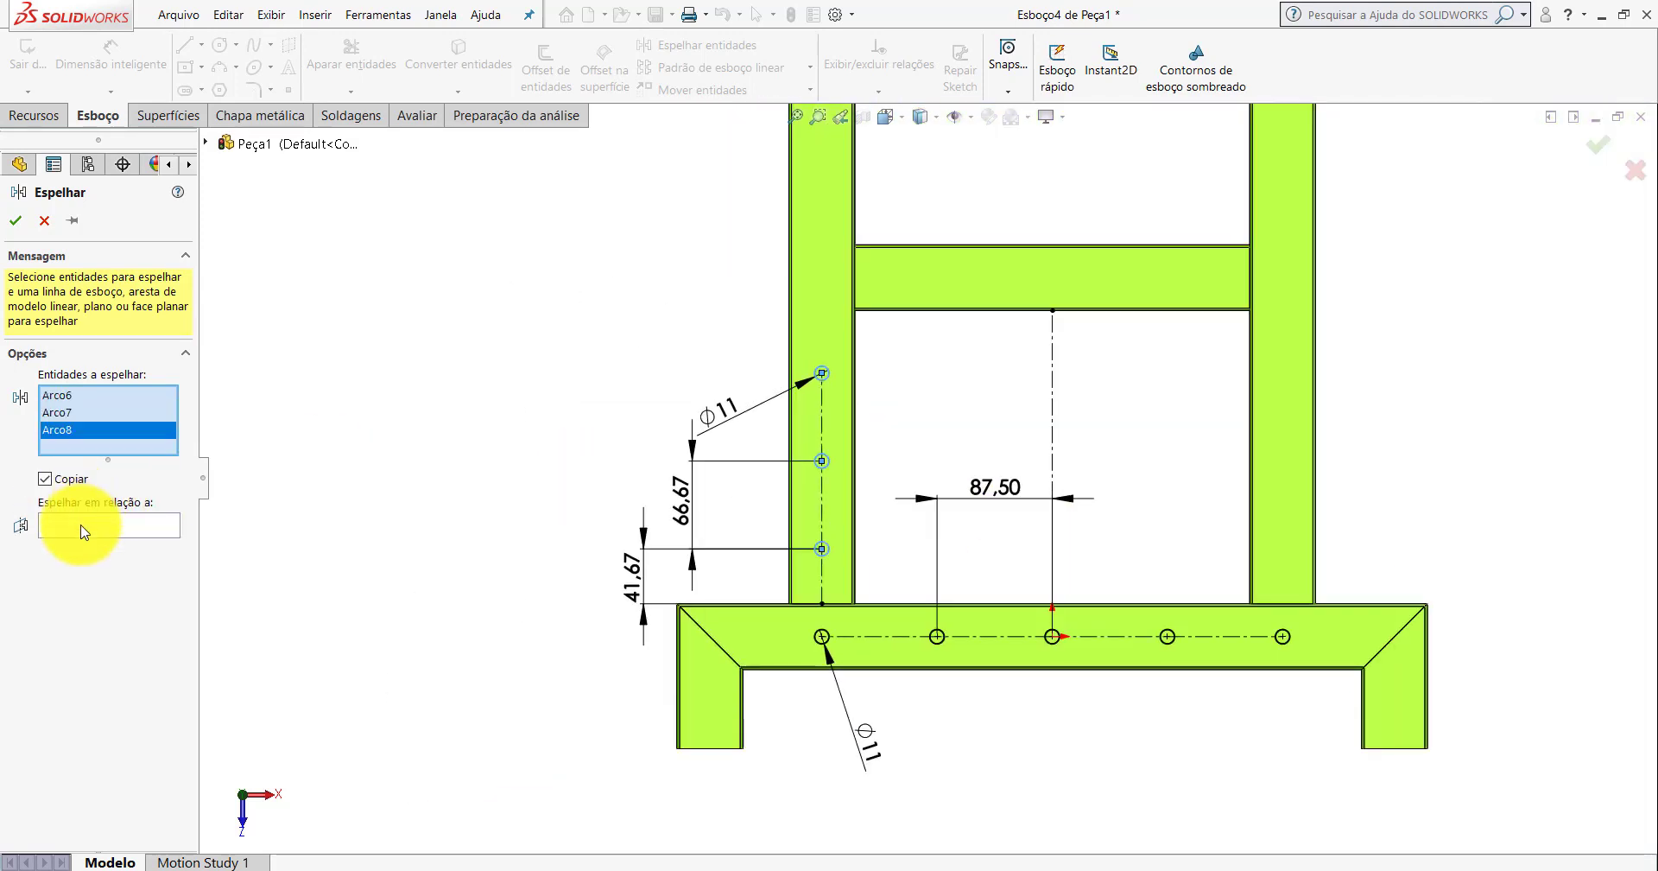
click(84, 526)
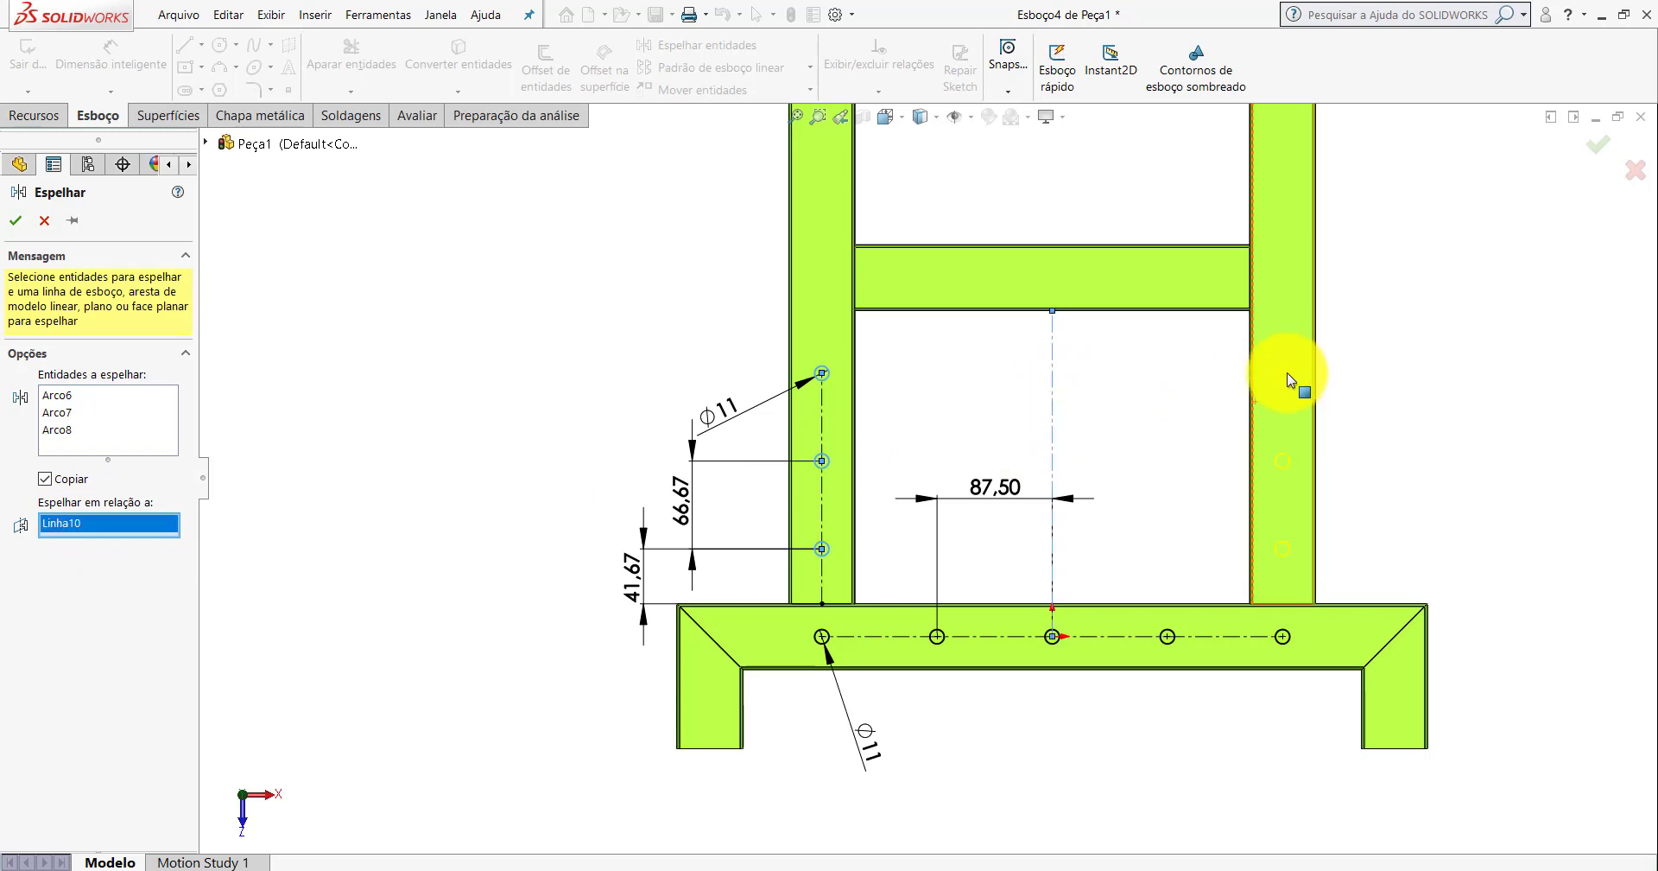
scroll(1287, 525, down, 2)
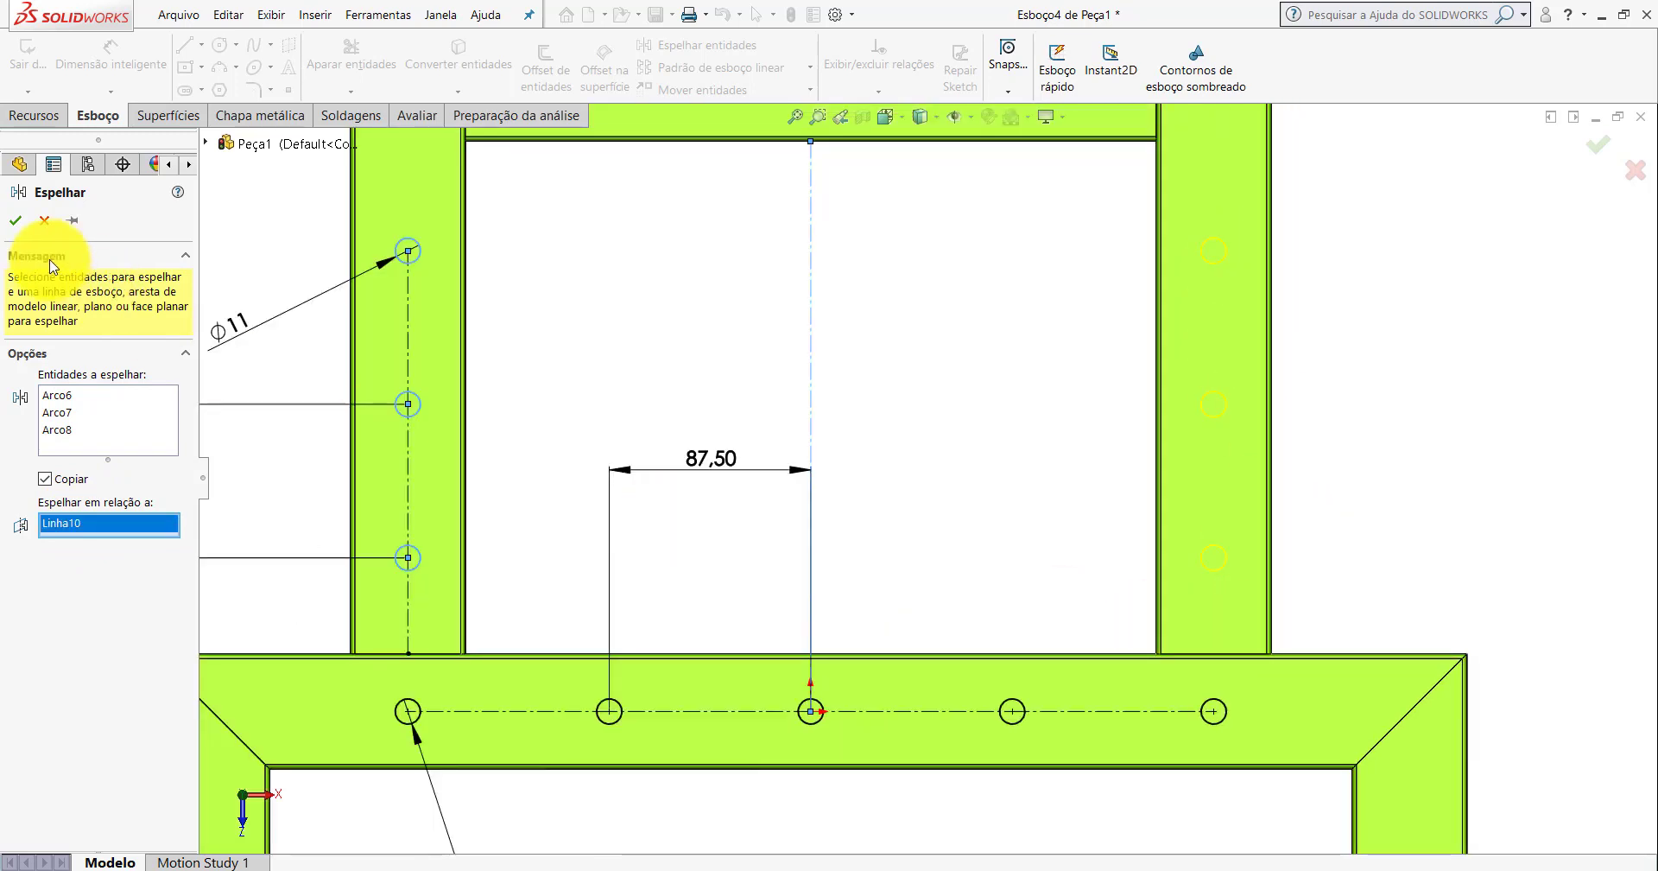
click(15, 220)
scroll(959, 396, up, 3)
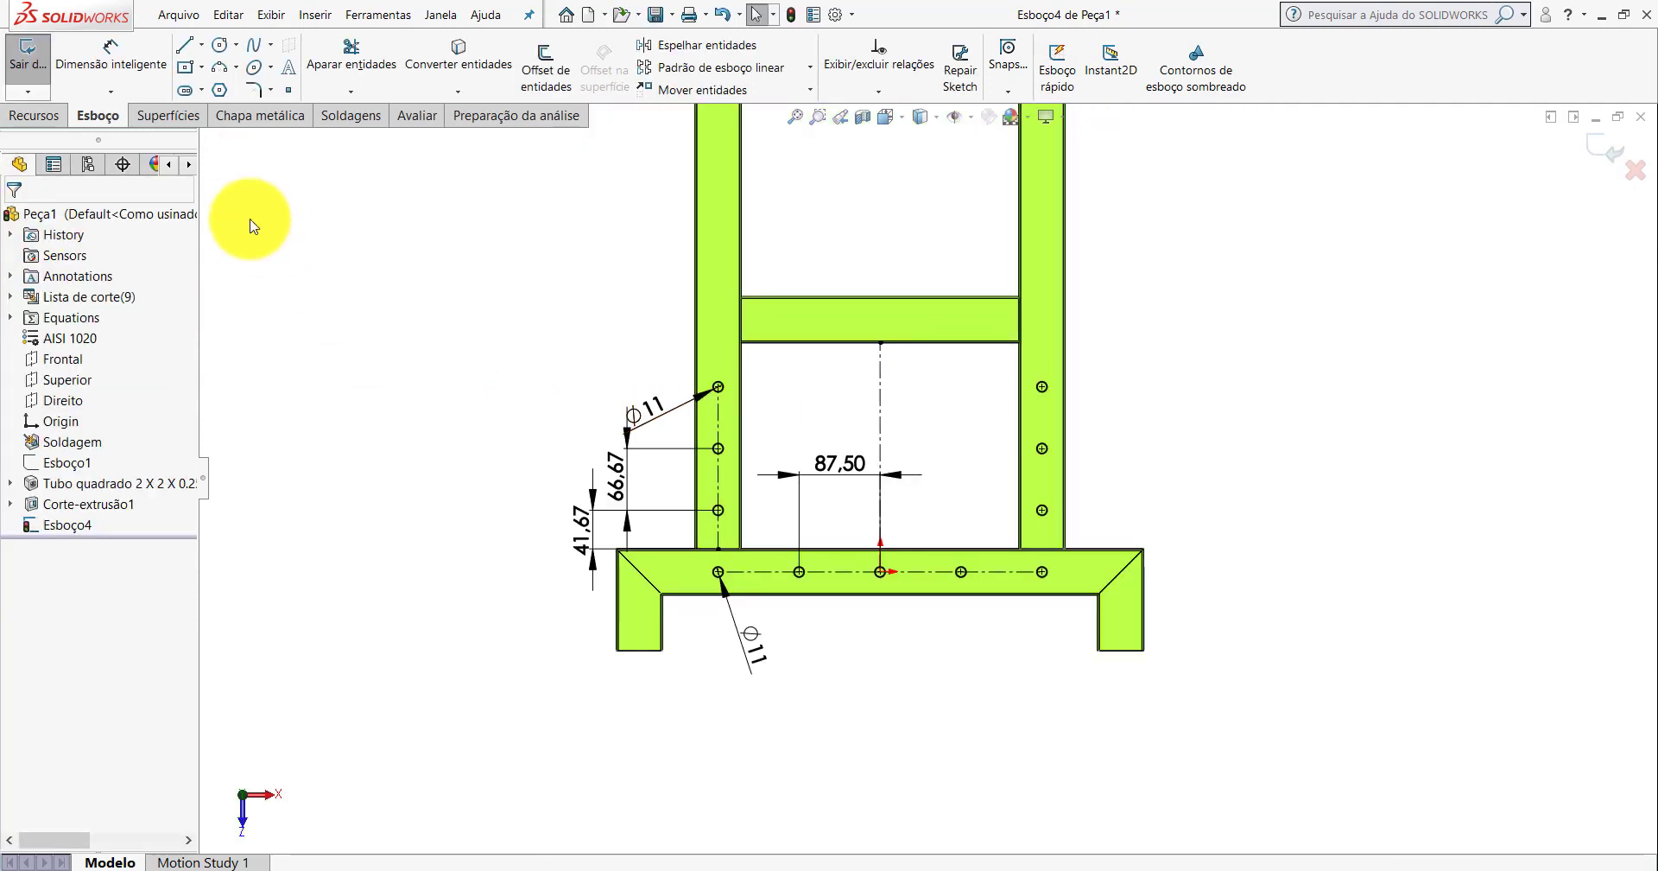
Extrude-cut the Ø11 hole sketch with Direção 1 set to Passante through the tubes.
click(35, 114)
click(362, 75)
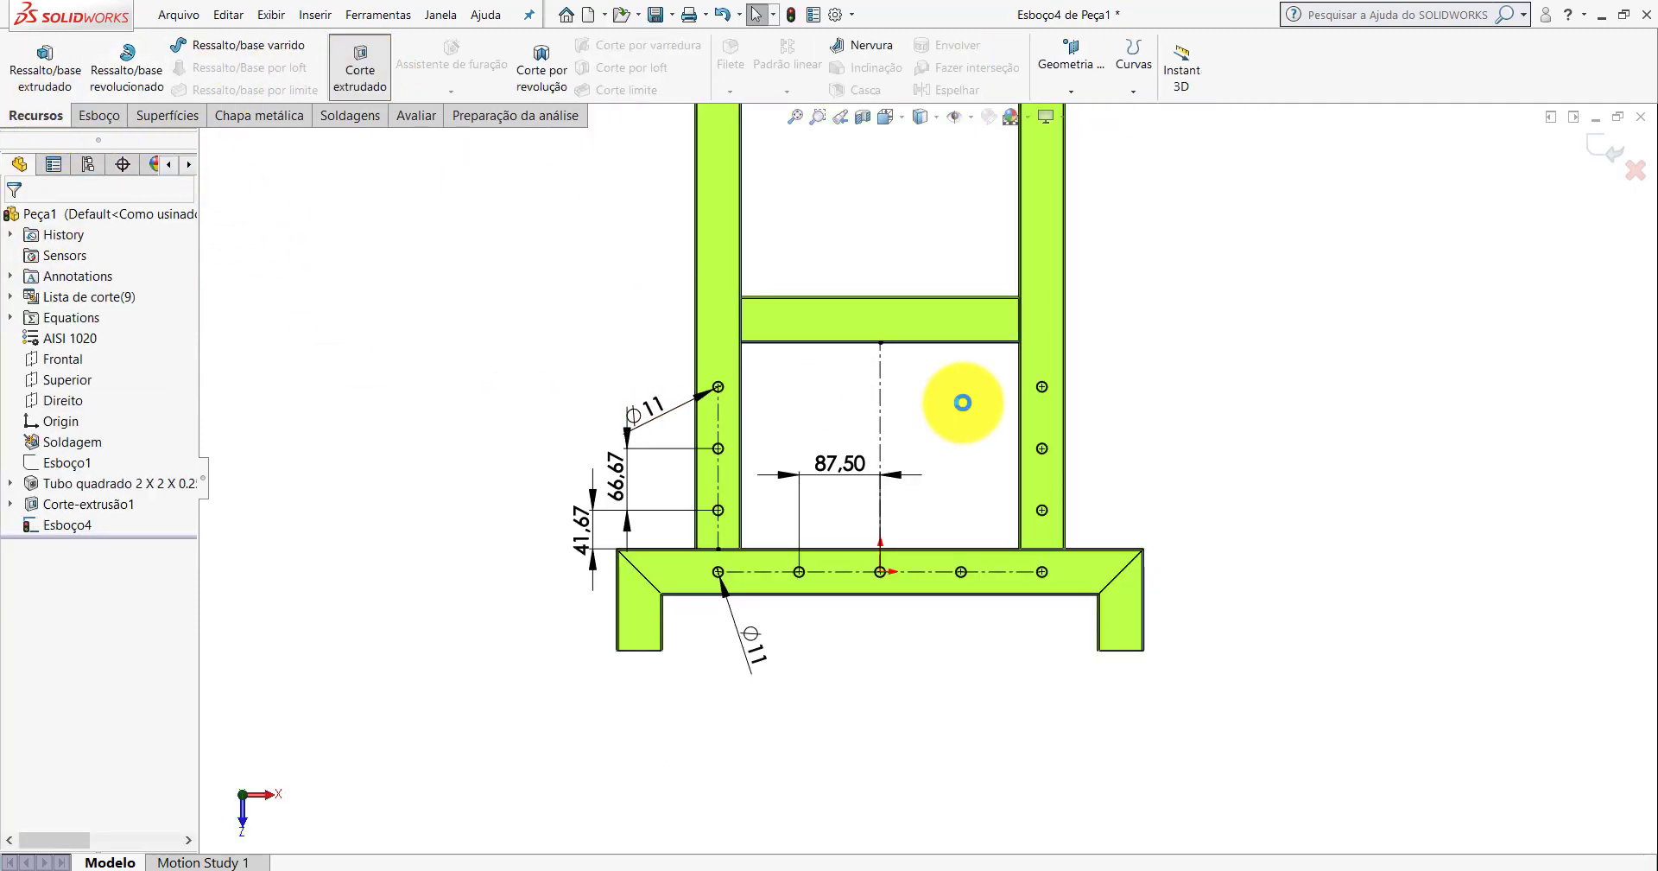
middle_drag(1021, 402, 988, 196)
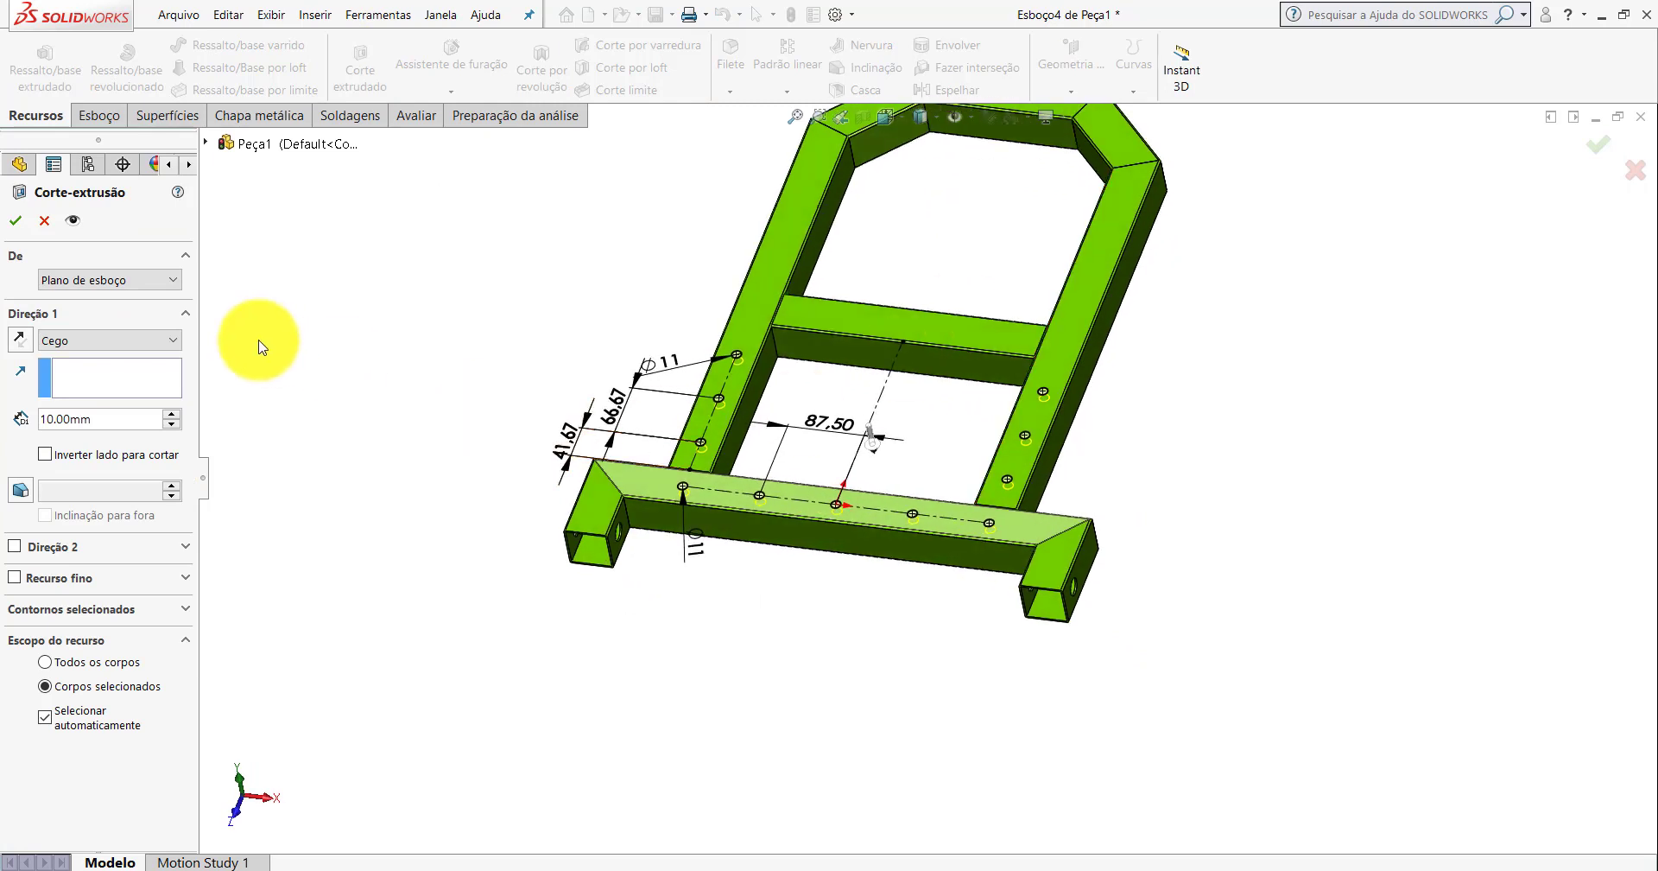
click(67, 339)
click(60, 364)
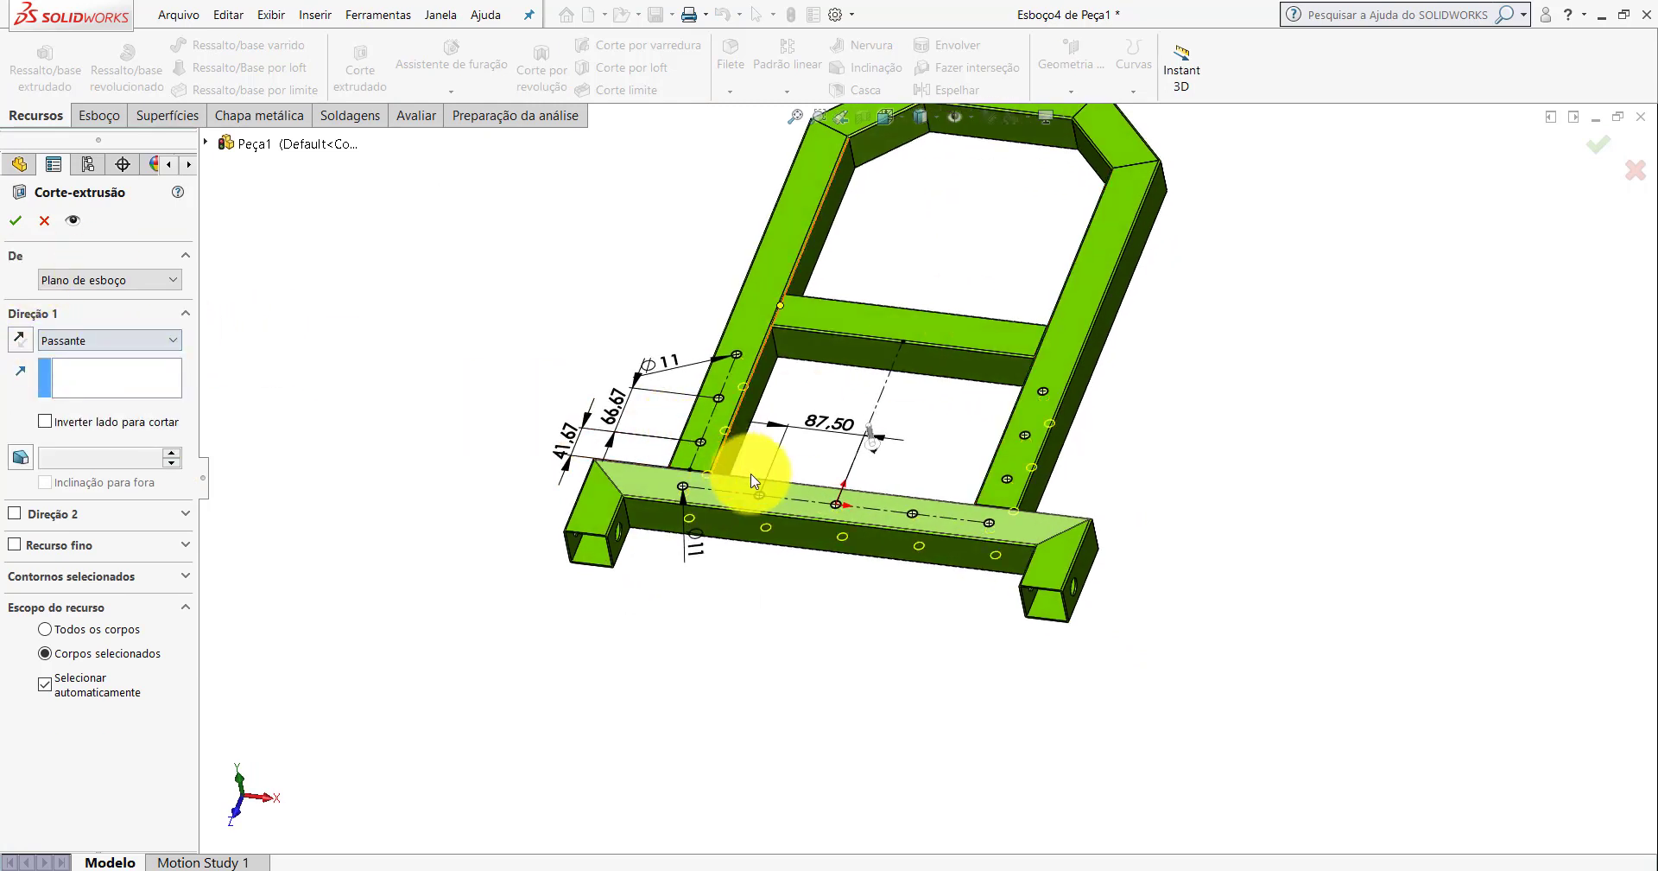
scroll(674, 454, down, 3)
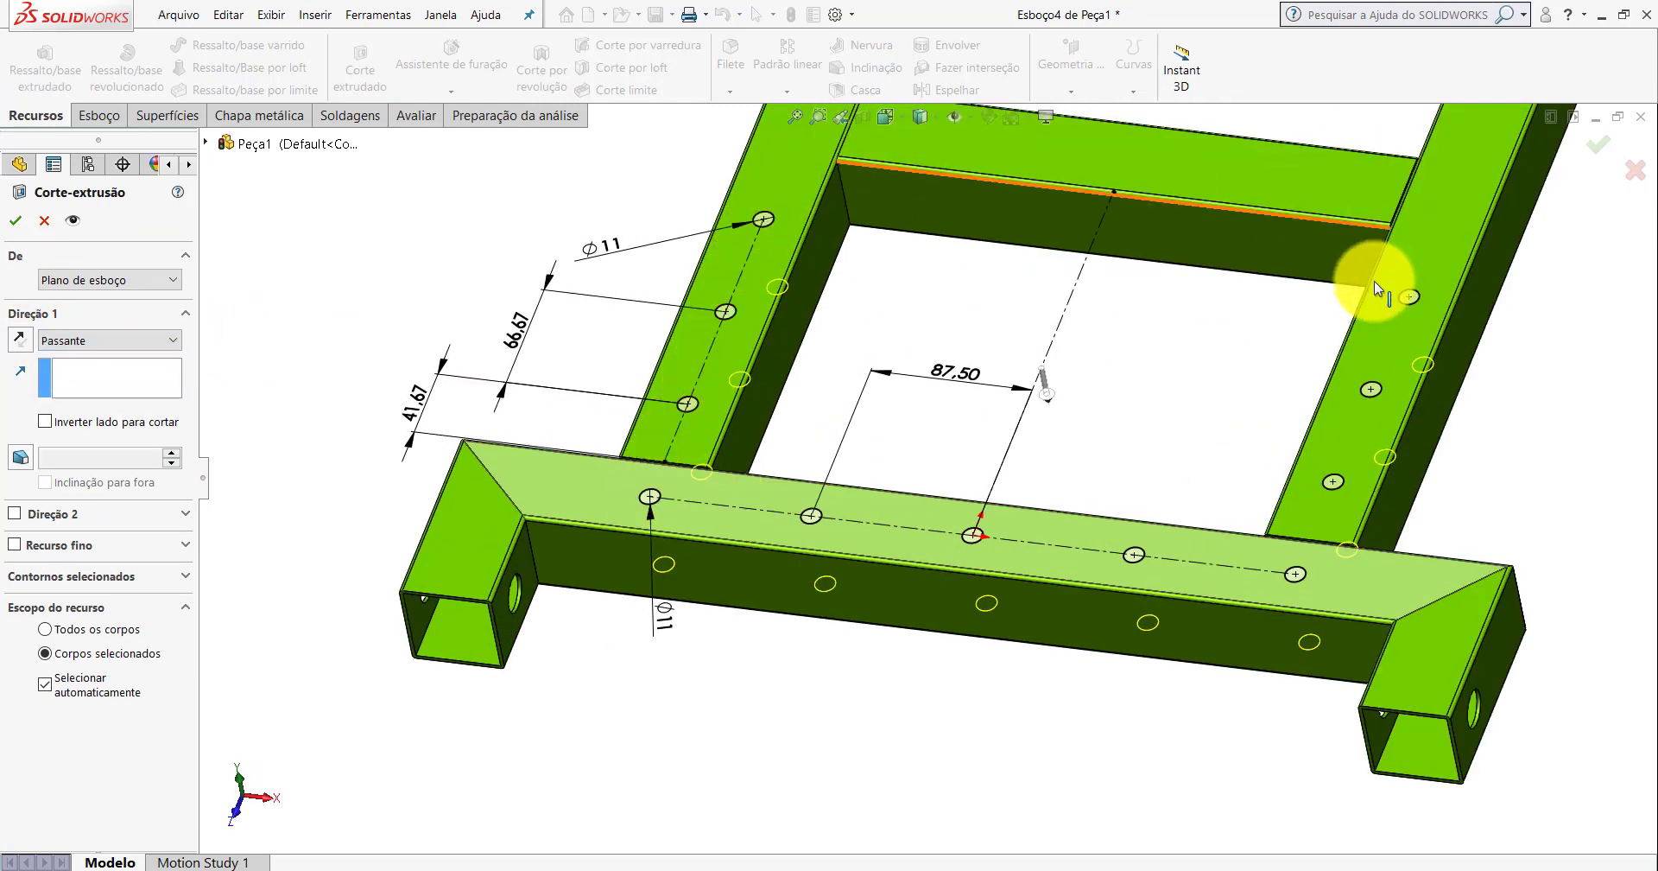
click(15, 221)
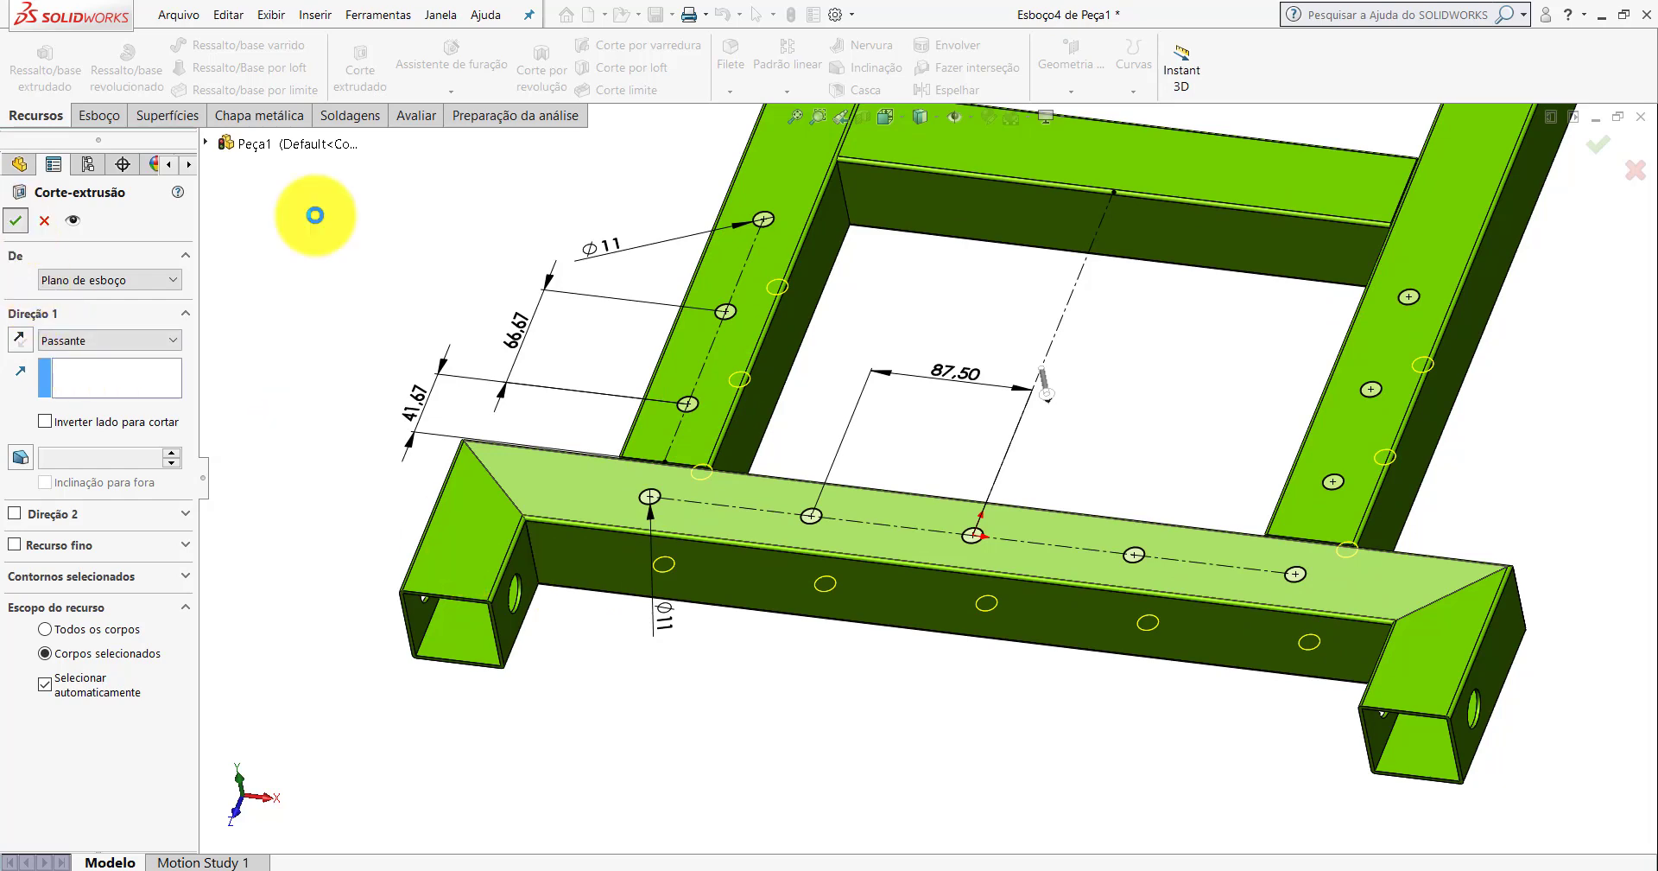
scroll(770, 185, up, 3)
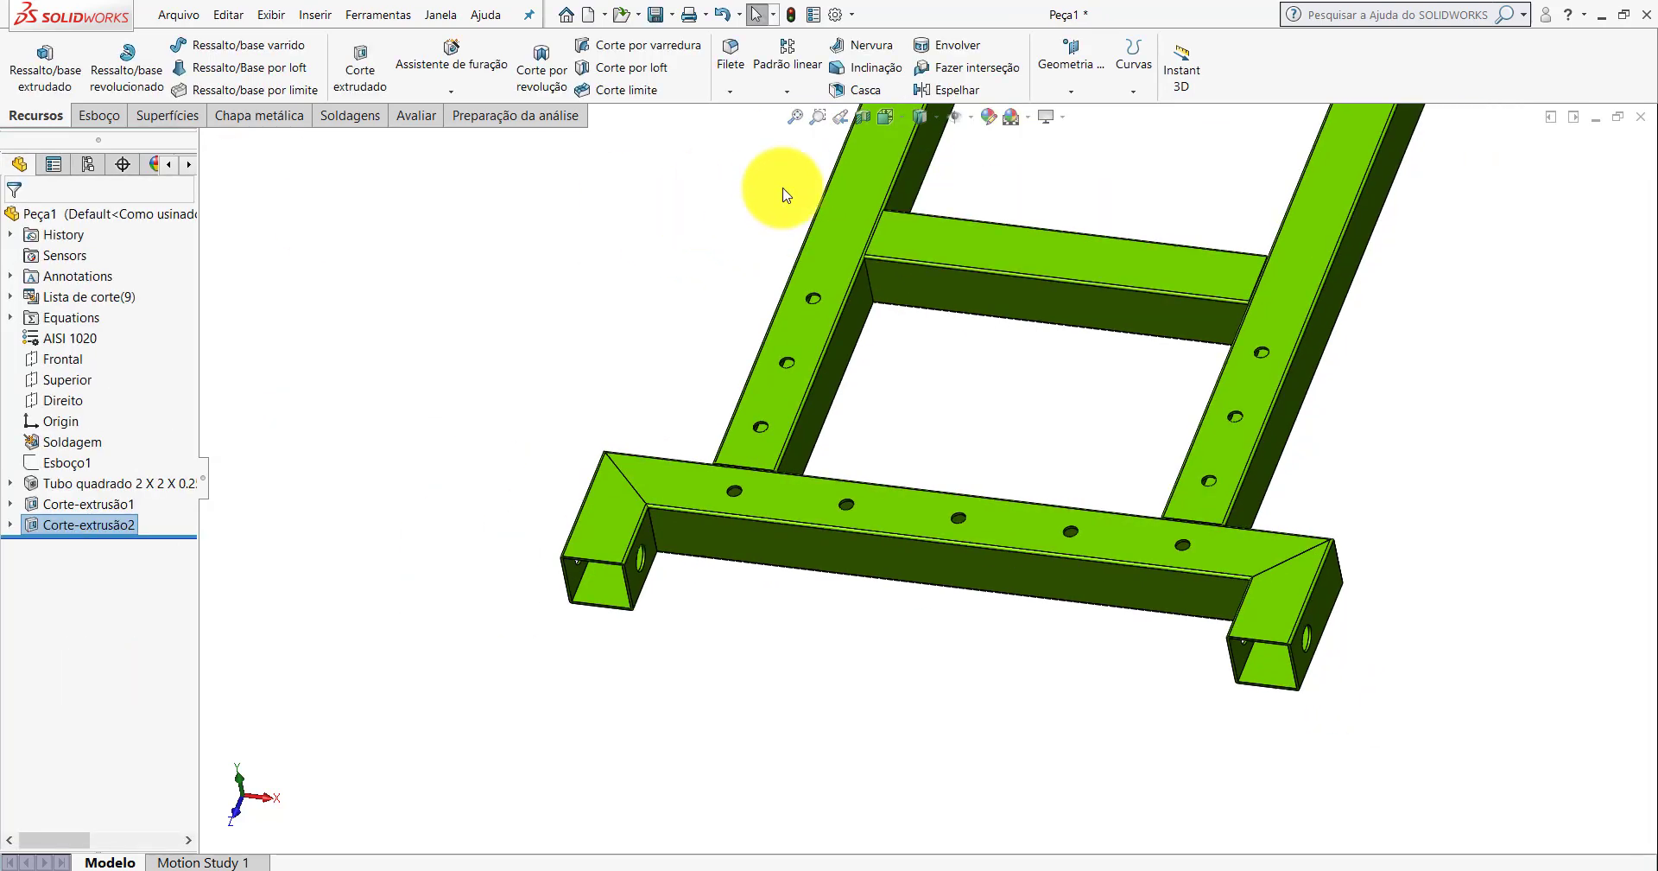
Switch to Isométrica view and stretch the Direito plane across the frame's full length.
click(888, 112)
click(988, 171)
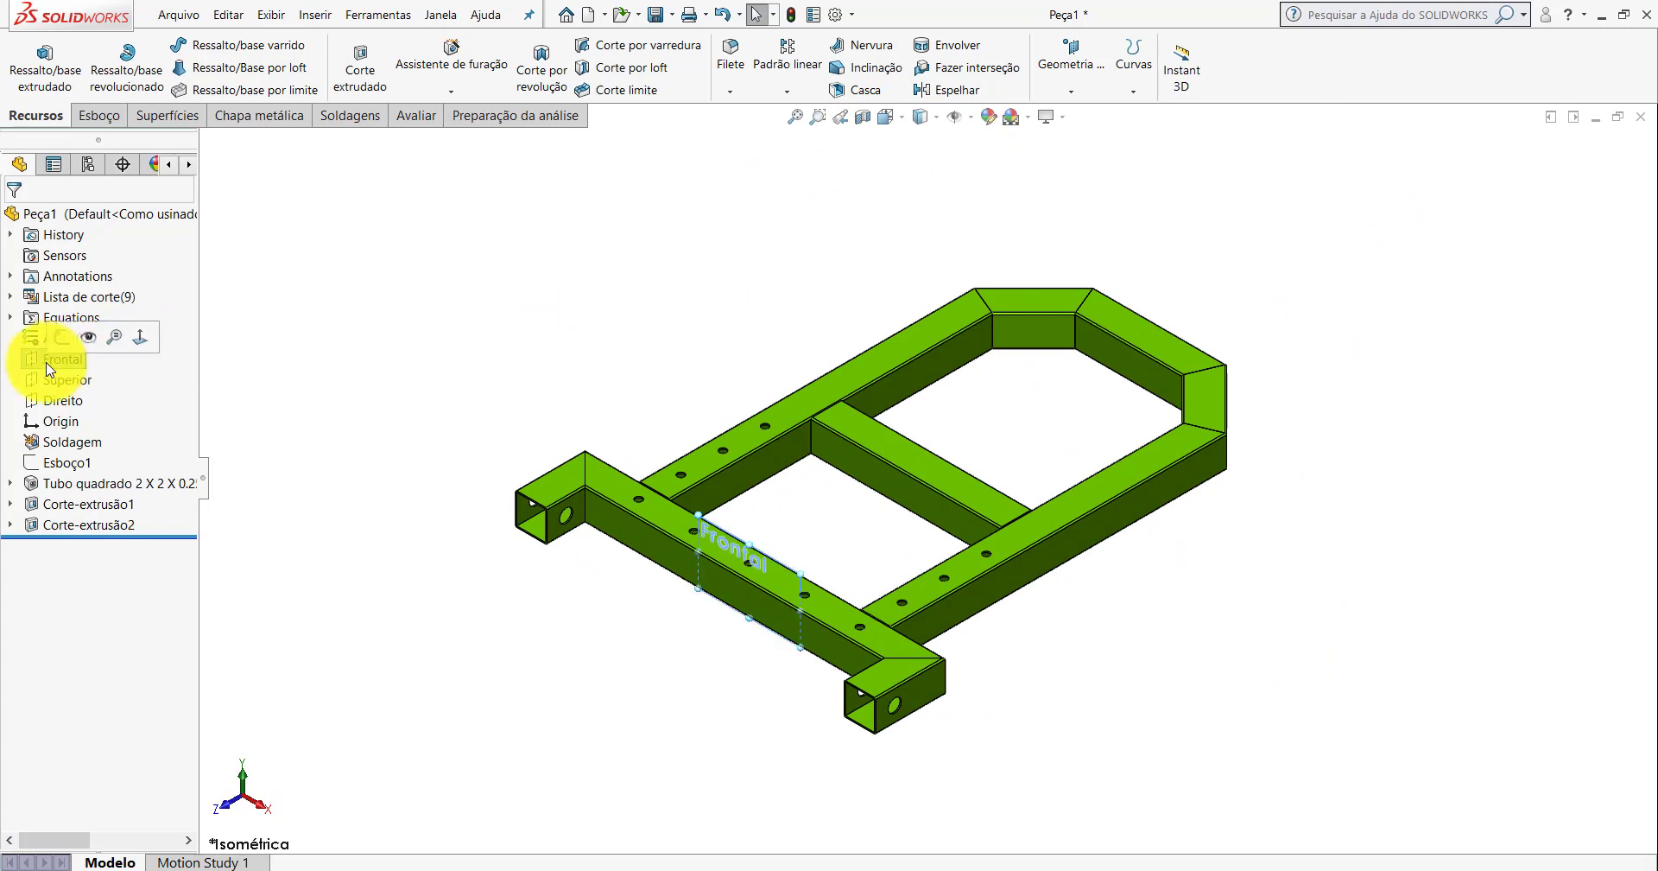
click(60, 402)
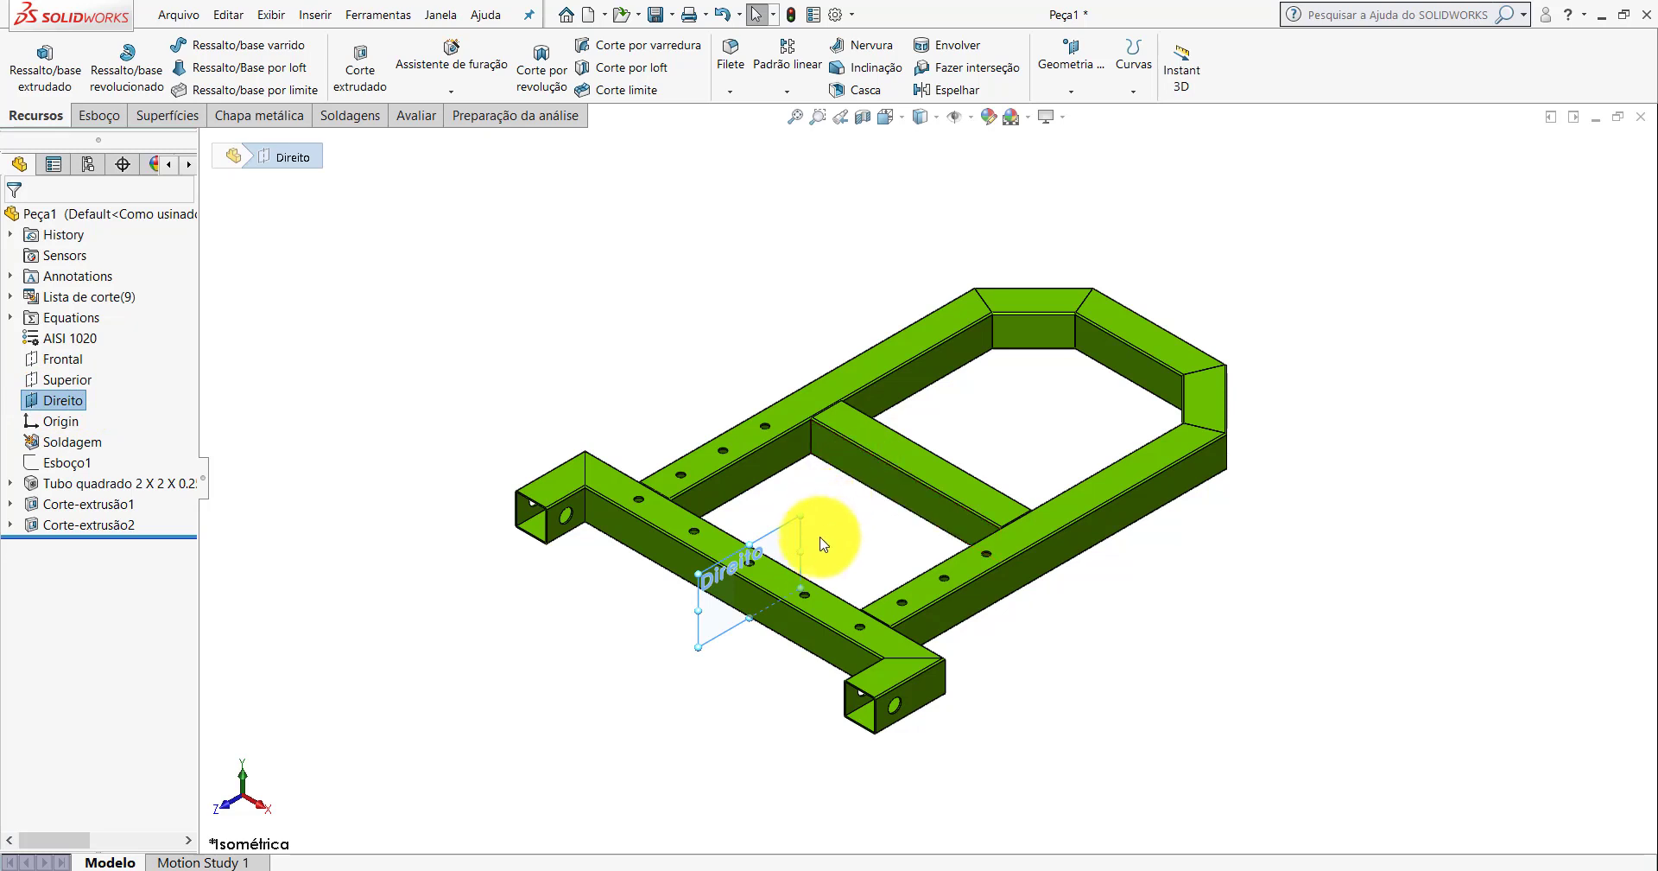
drag(803, 553, 1186, 330)
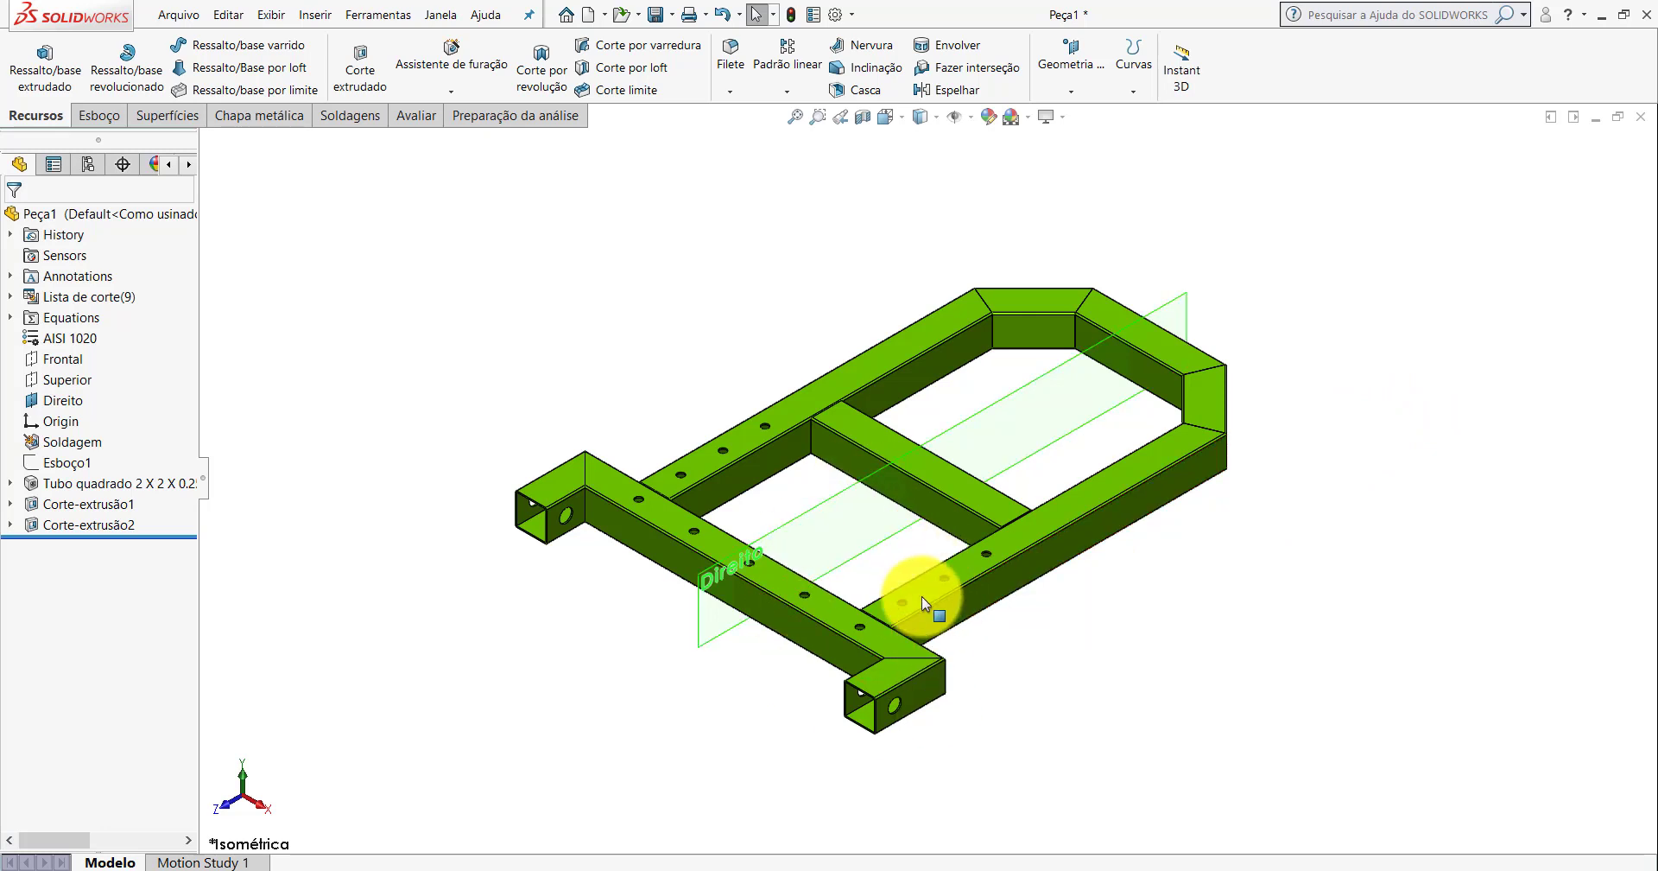
scroll(886, 645, down, 2)
scroll(886, 644, down, 2)
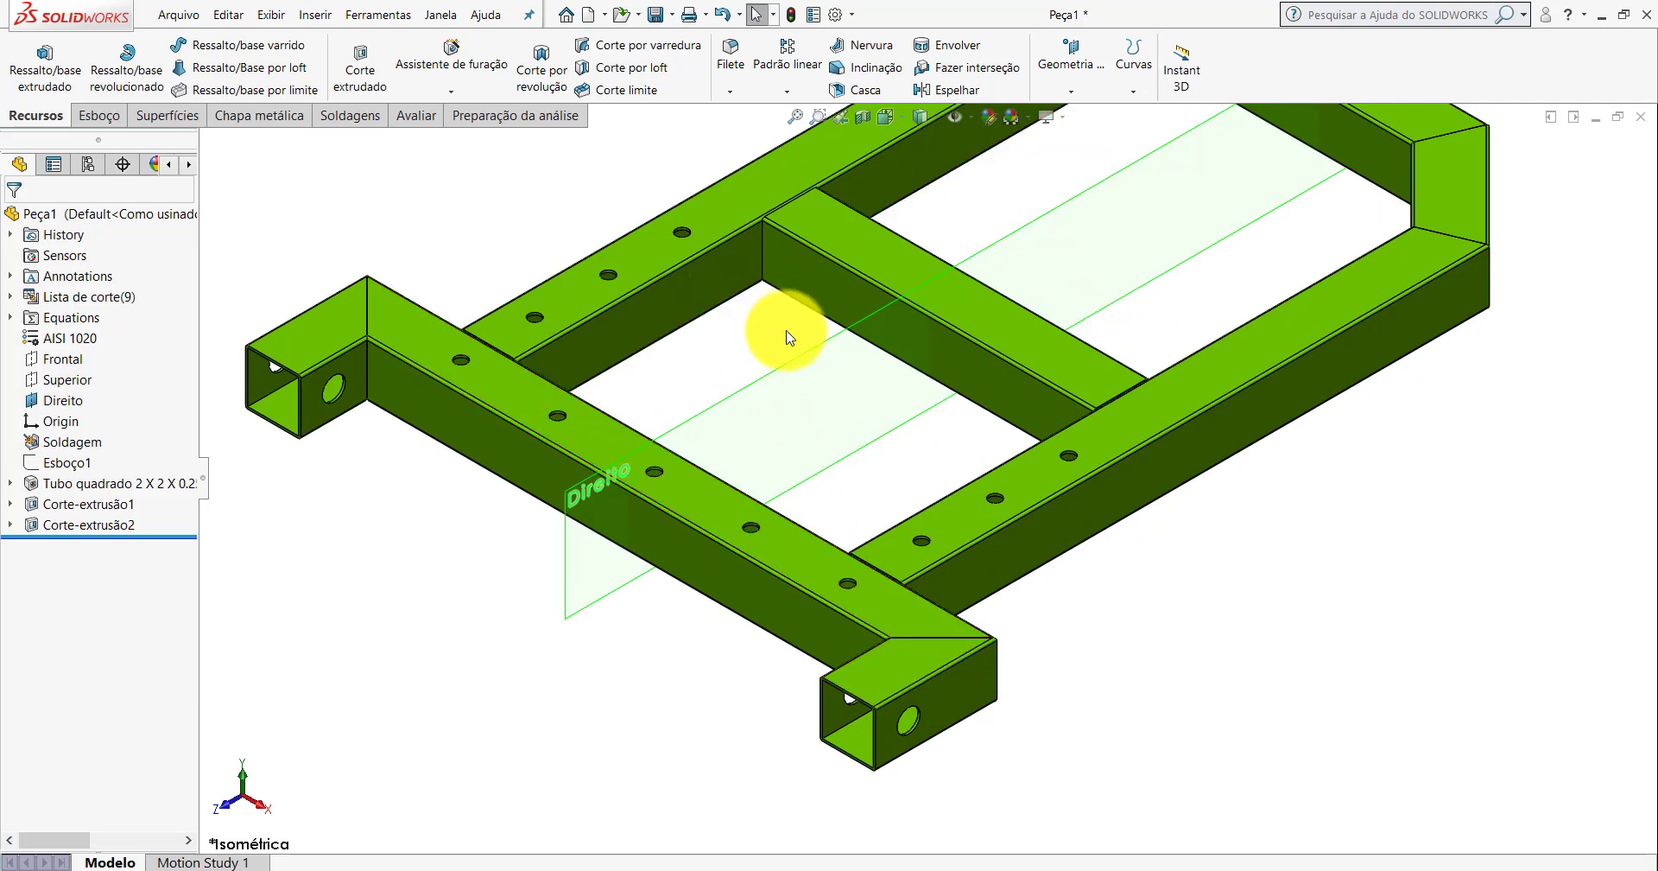
scroll(950, 372, up, 2)
scroll(980, 380, up, 2)
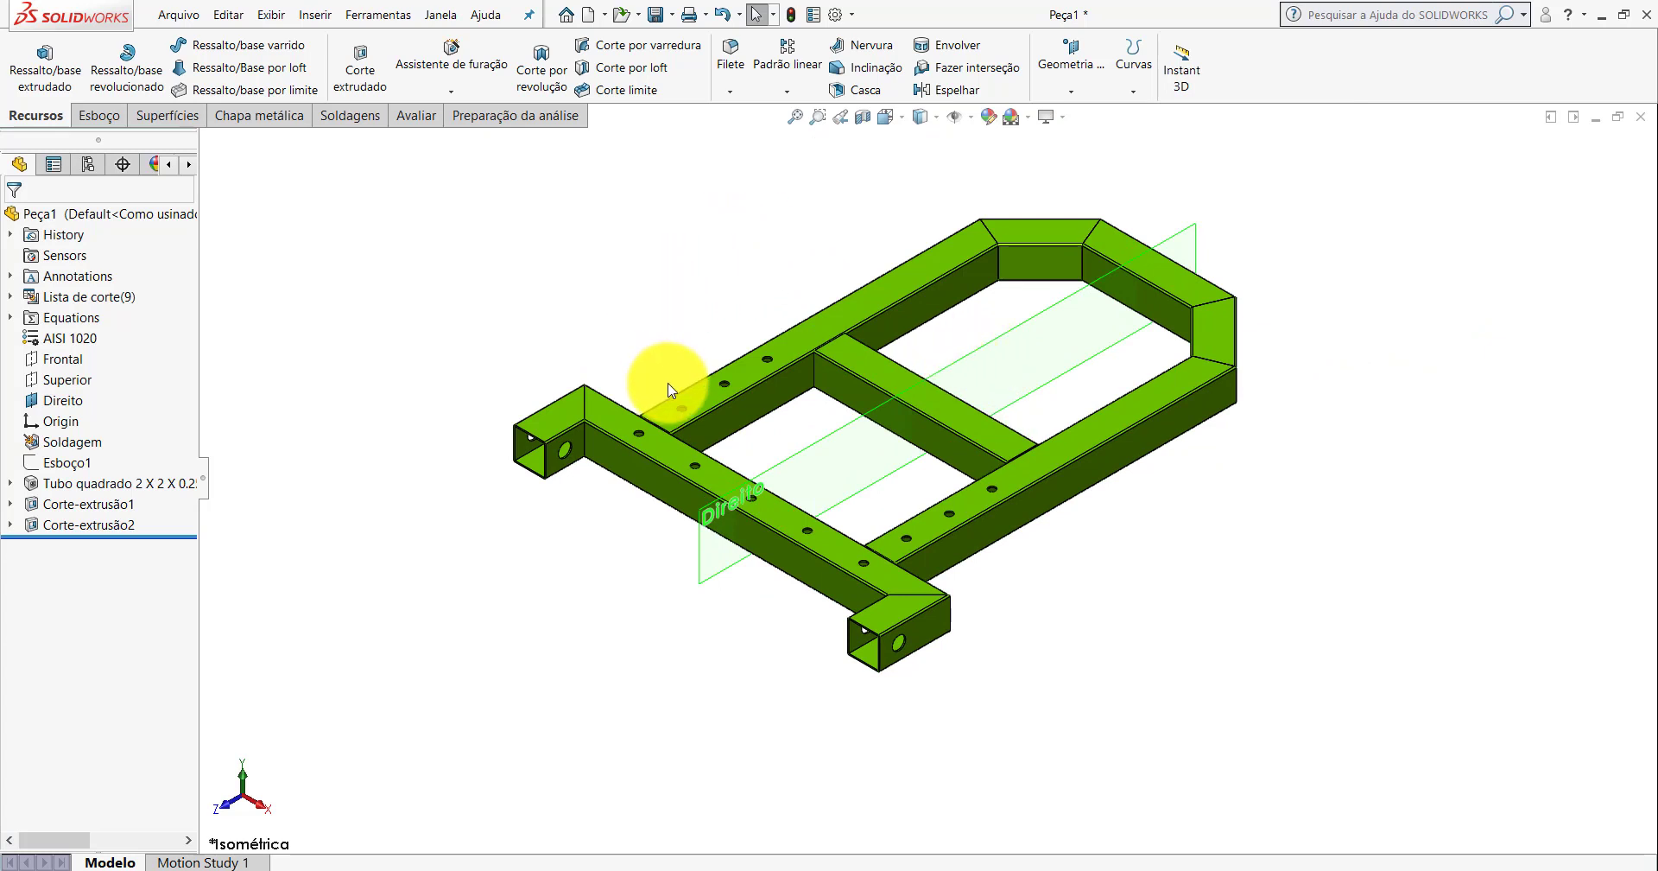
scroll(793, 520, down, 3)
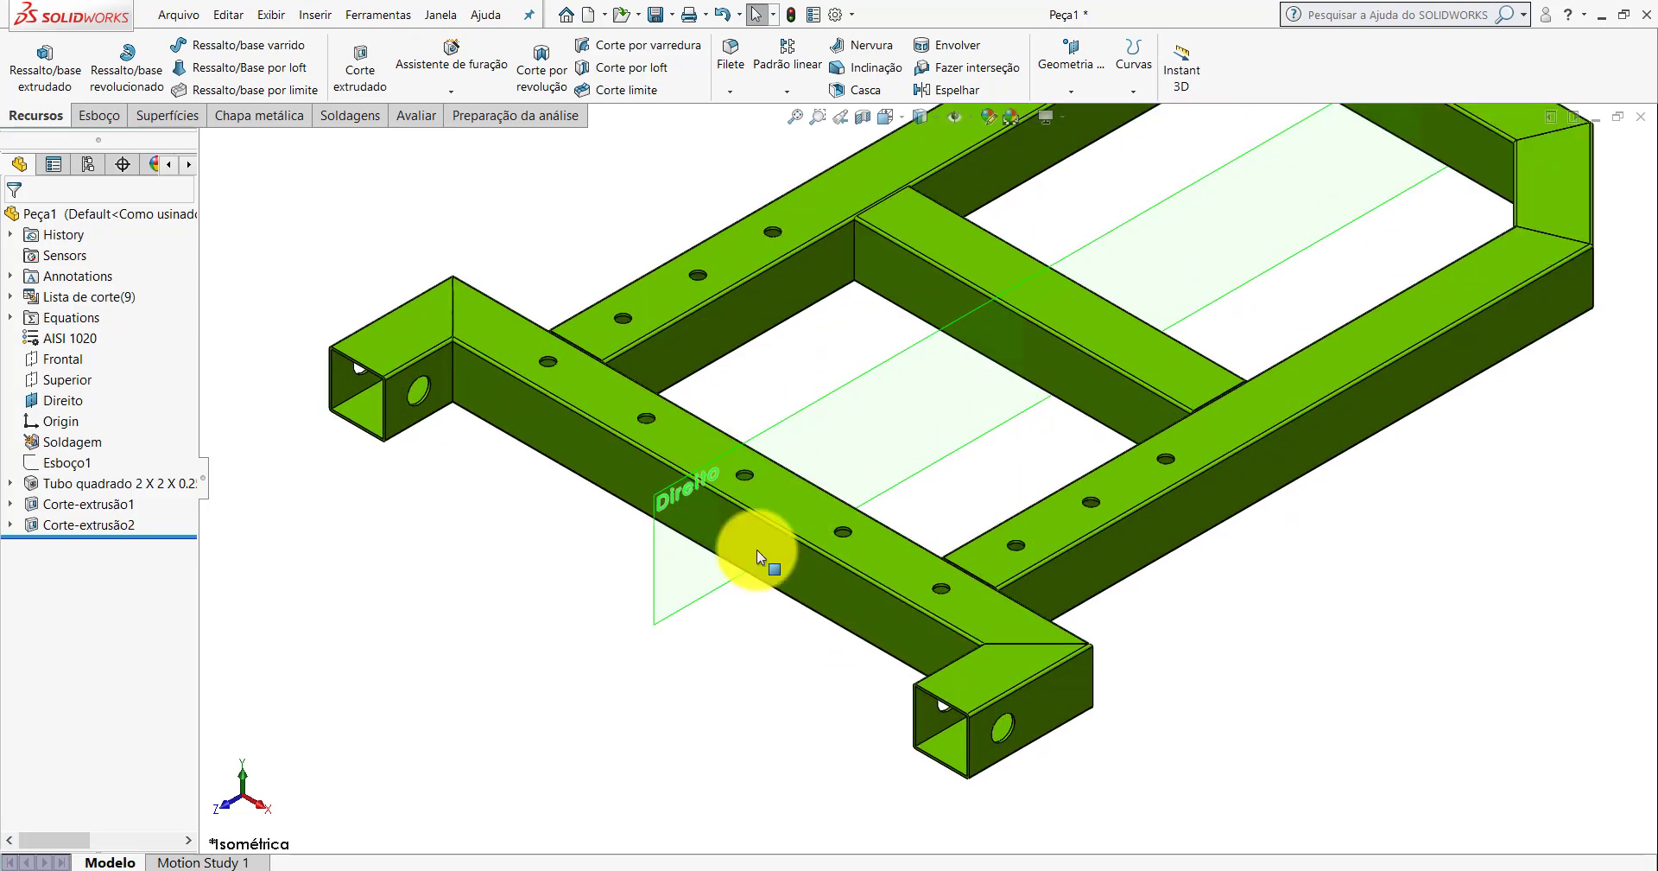
scroll(933, 465, up, 3)
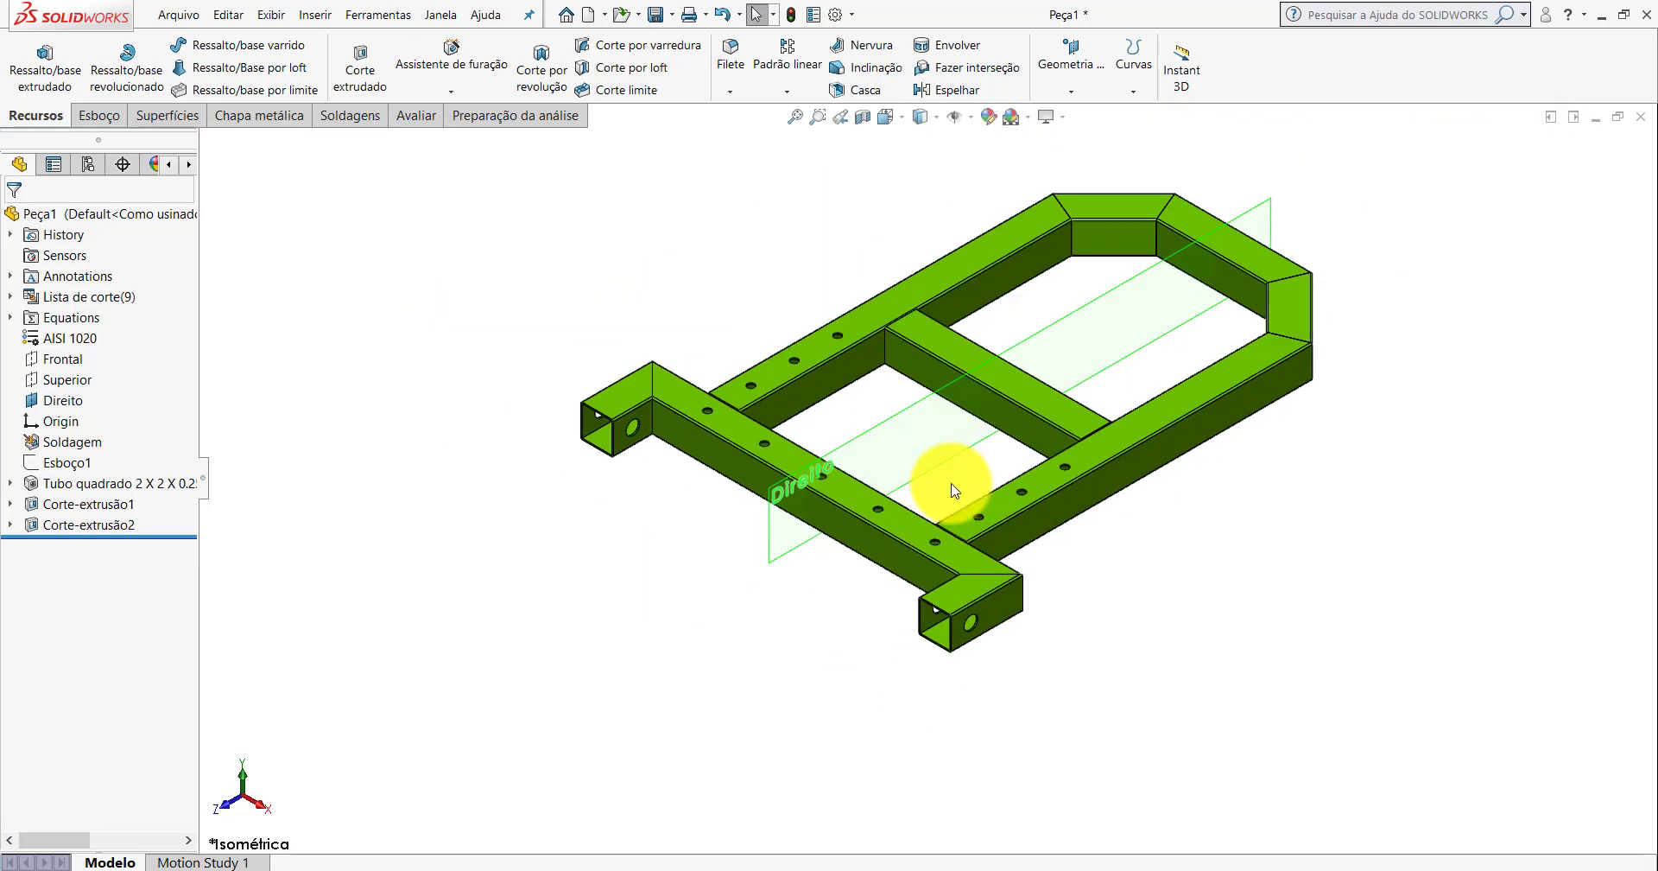
scroll(957, 509, down, 2)
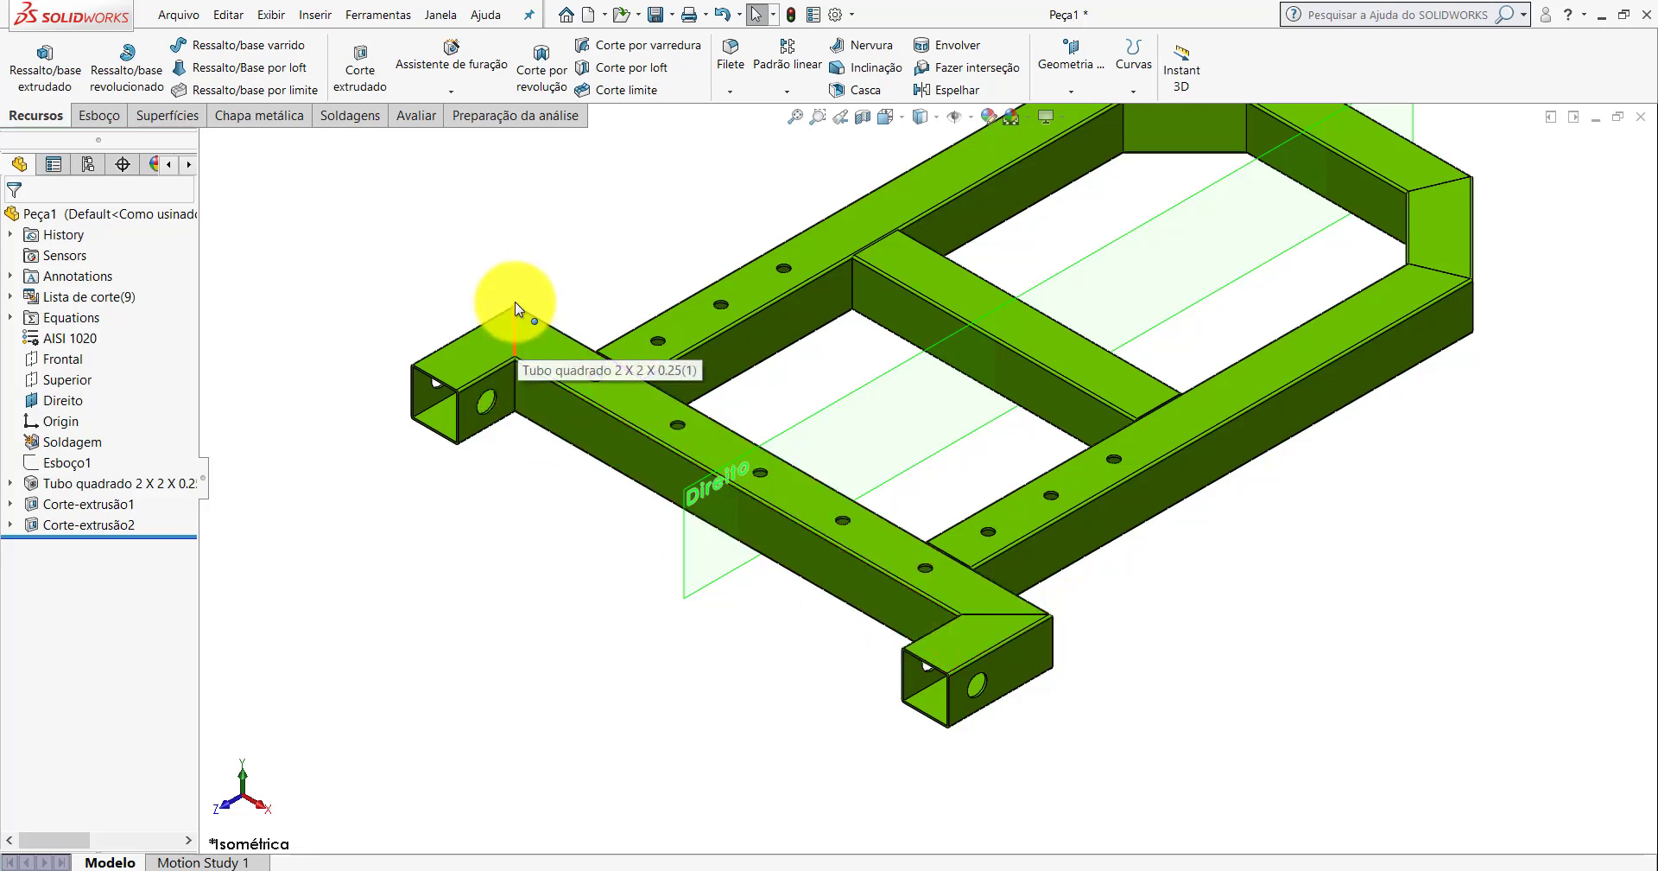
scroll(517, 304, down, 2)
scroll(544, 345, down, 3)
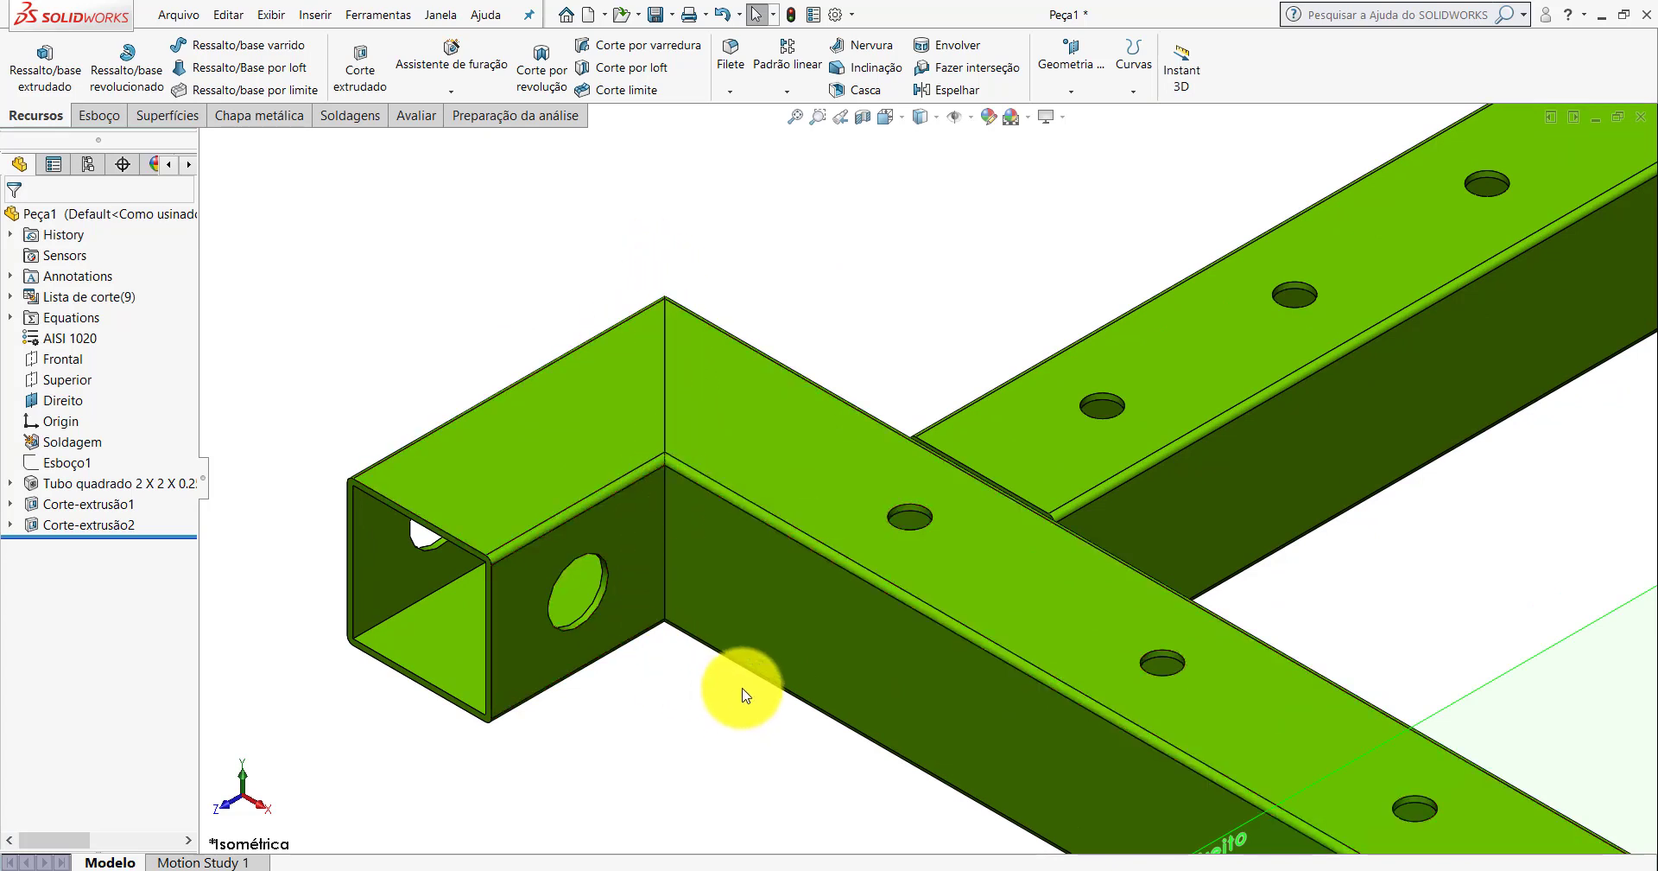
scroll(1118, 513, up, 2)
scroll(1118, 510, up, 2)
scroll(1047, 464, down, 2)
scroll(998, 487, down, 2)
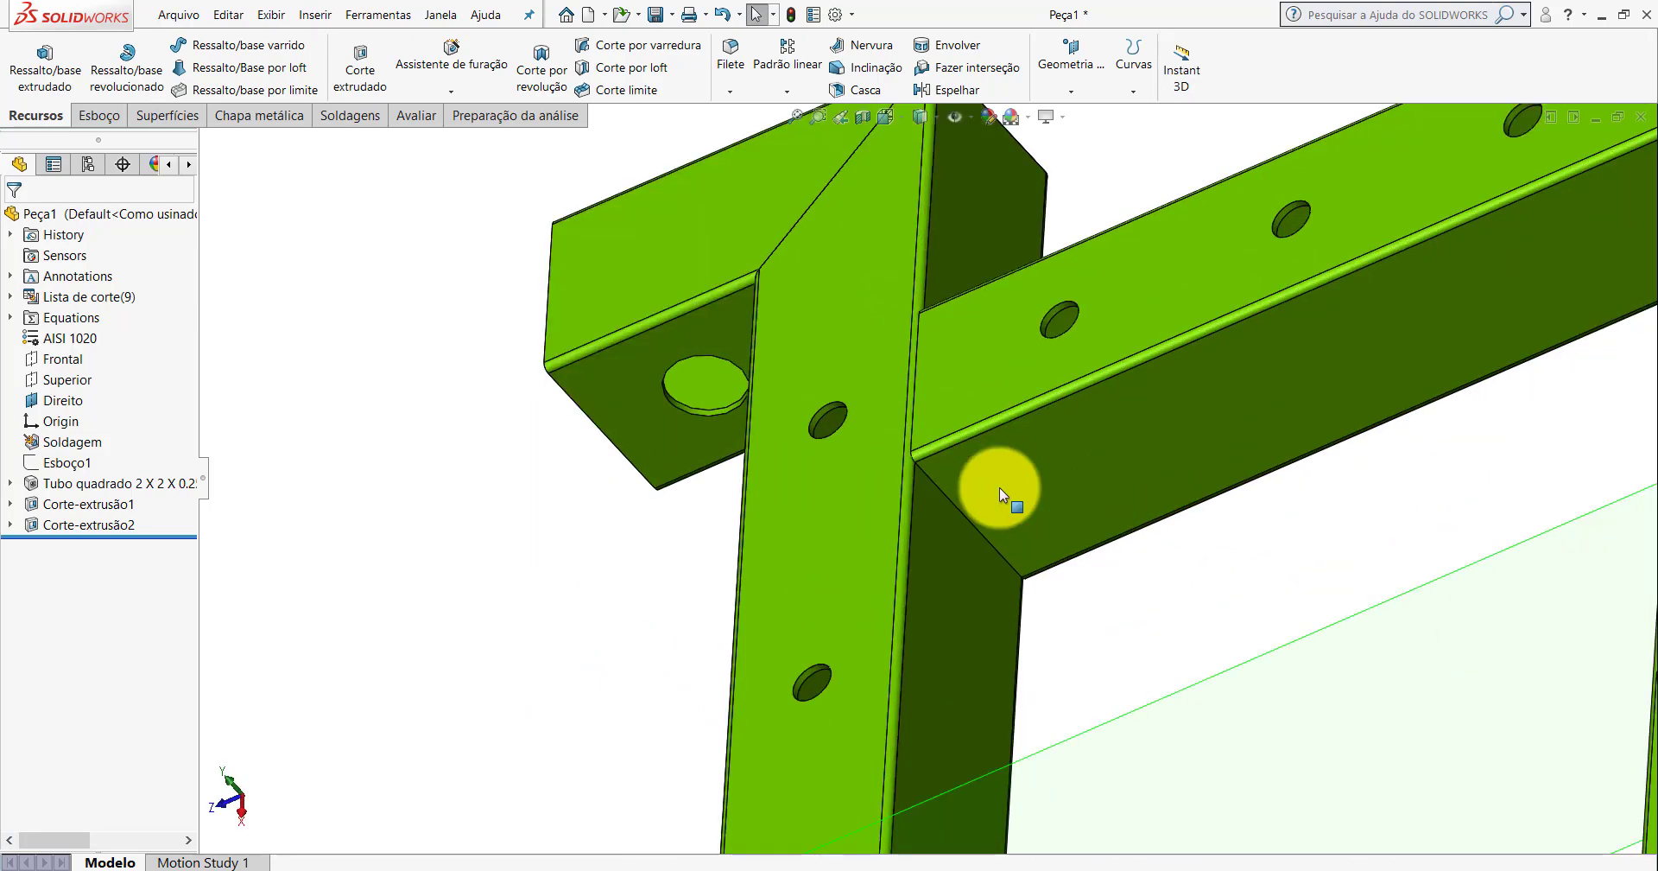
scroll(915, 432, up, 1)
scroll(1073, 396, up, 2)
scroll(967, 381, down, 1)
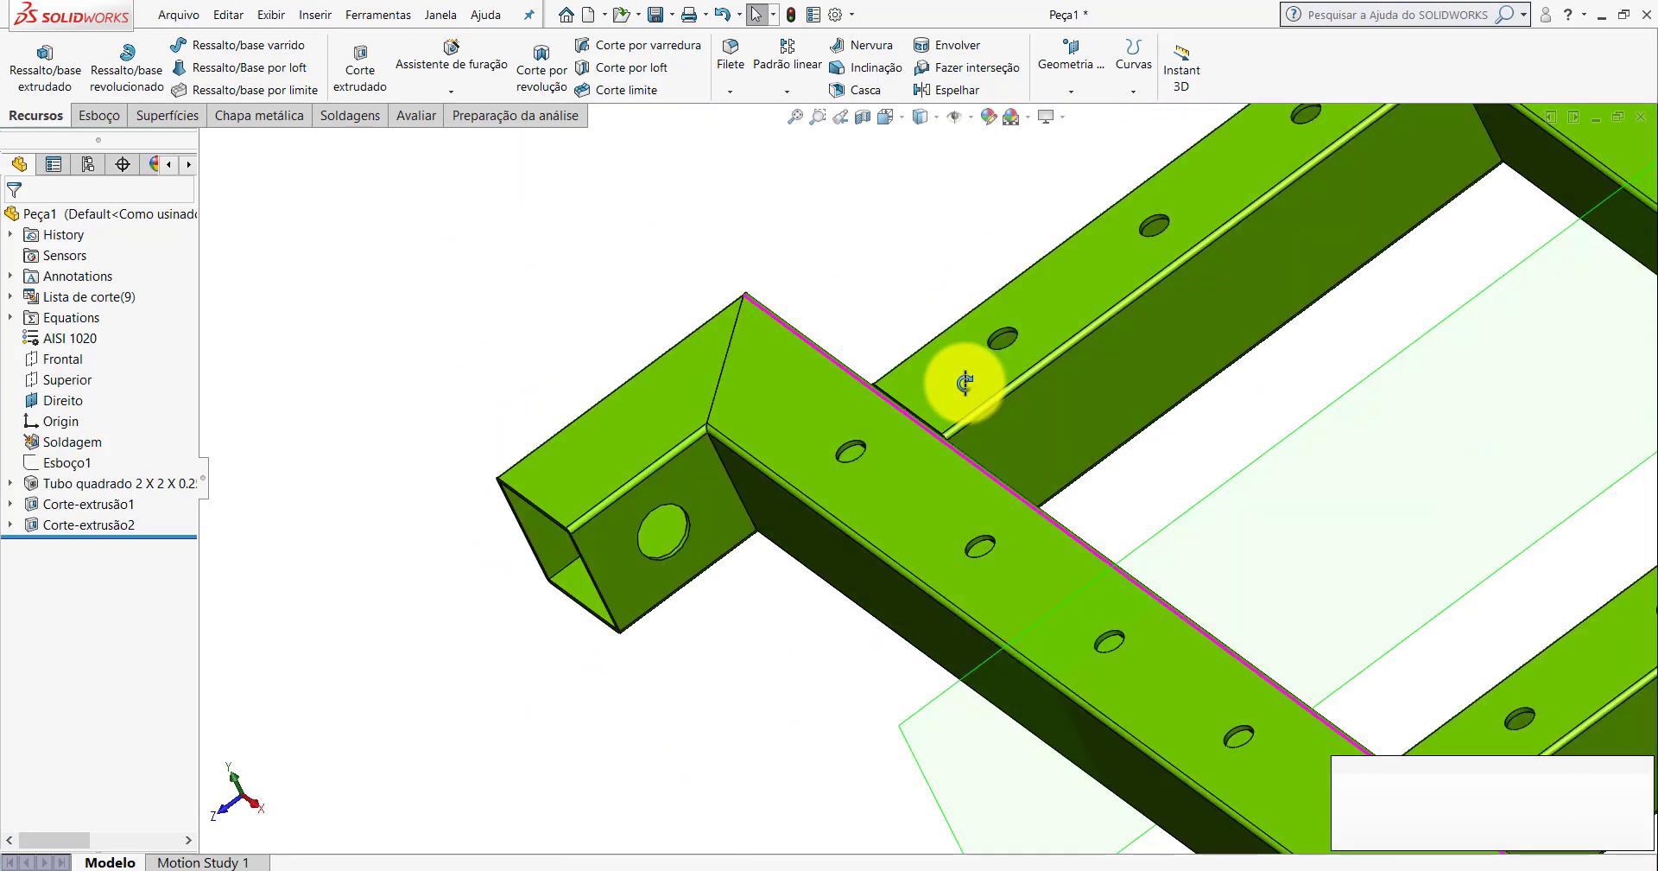
scroll(1226, 277, up, 2)
scroll(1036, 407, down, 2)
middle_drag(1082, 423, 1174, 346)
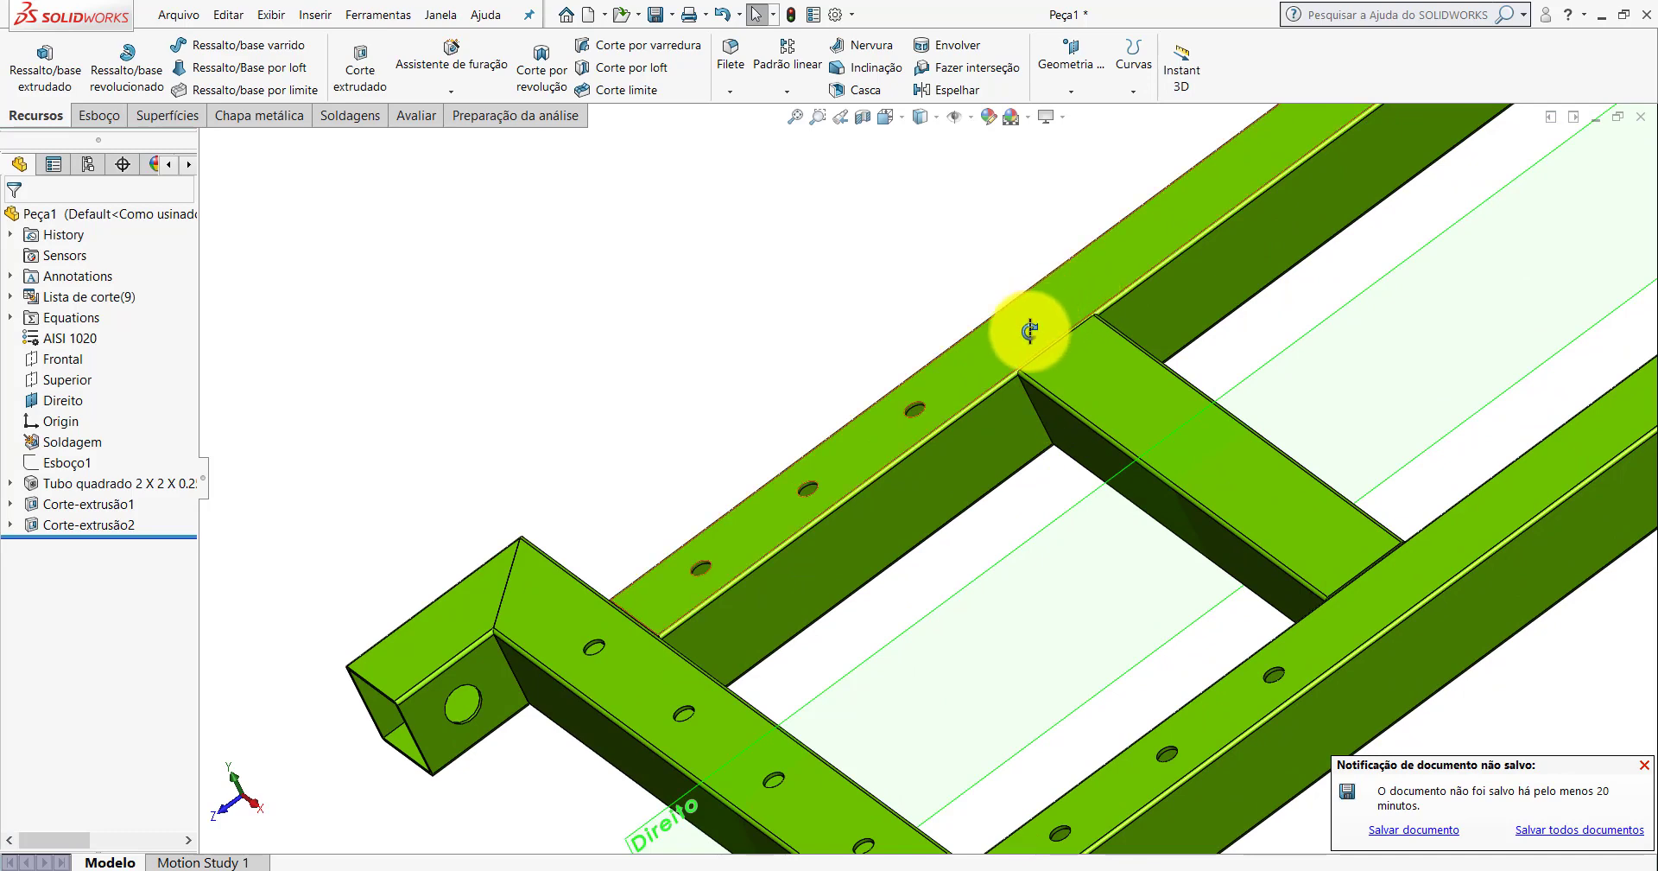
key(f)
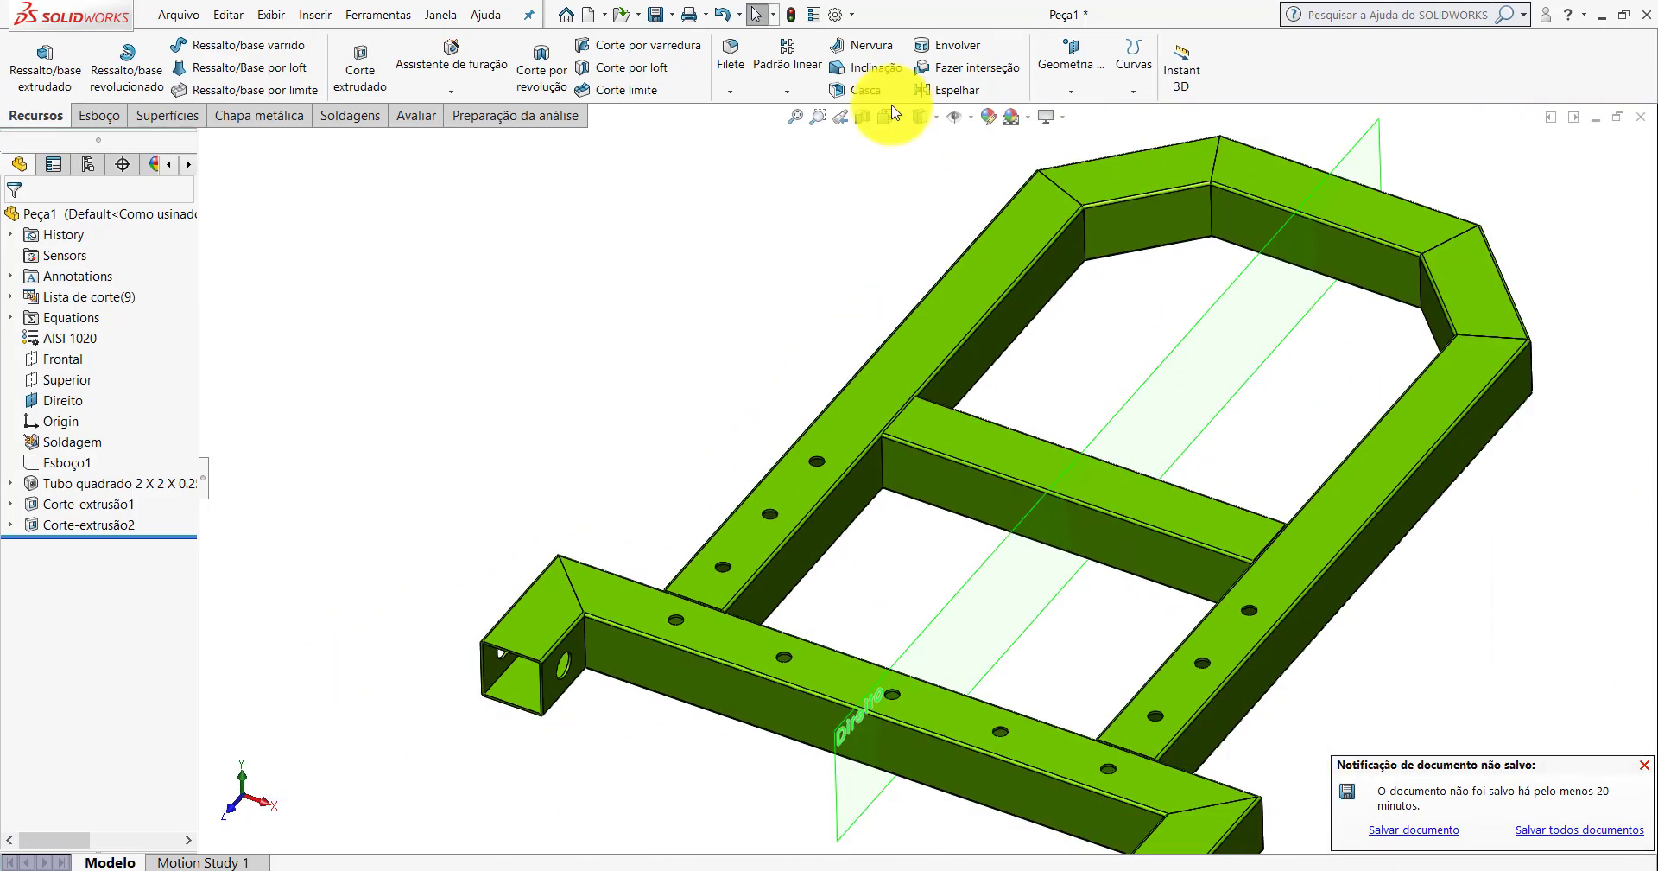
click(886, 117)
click(961, 188)
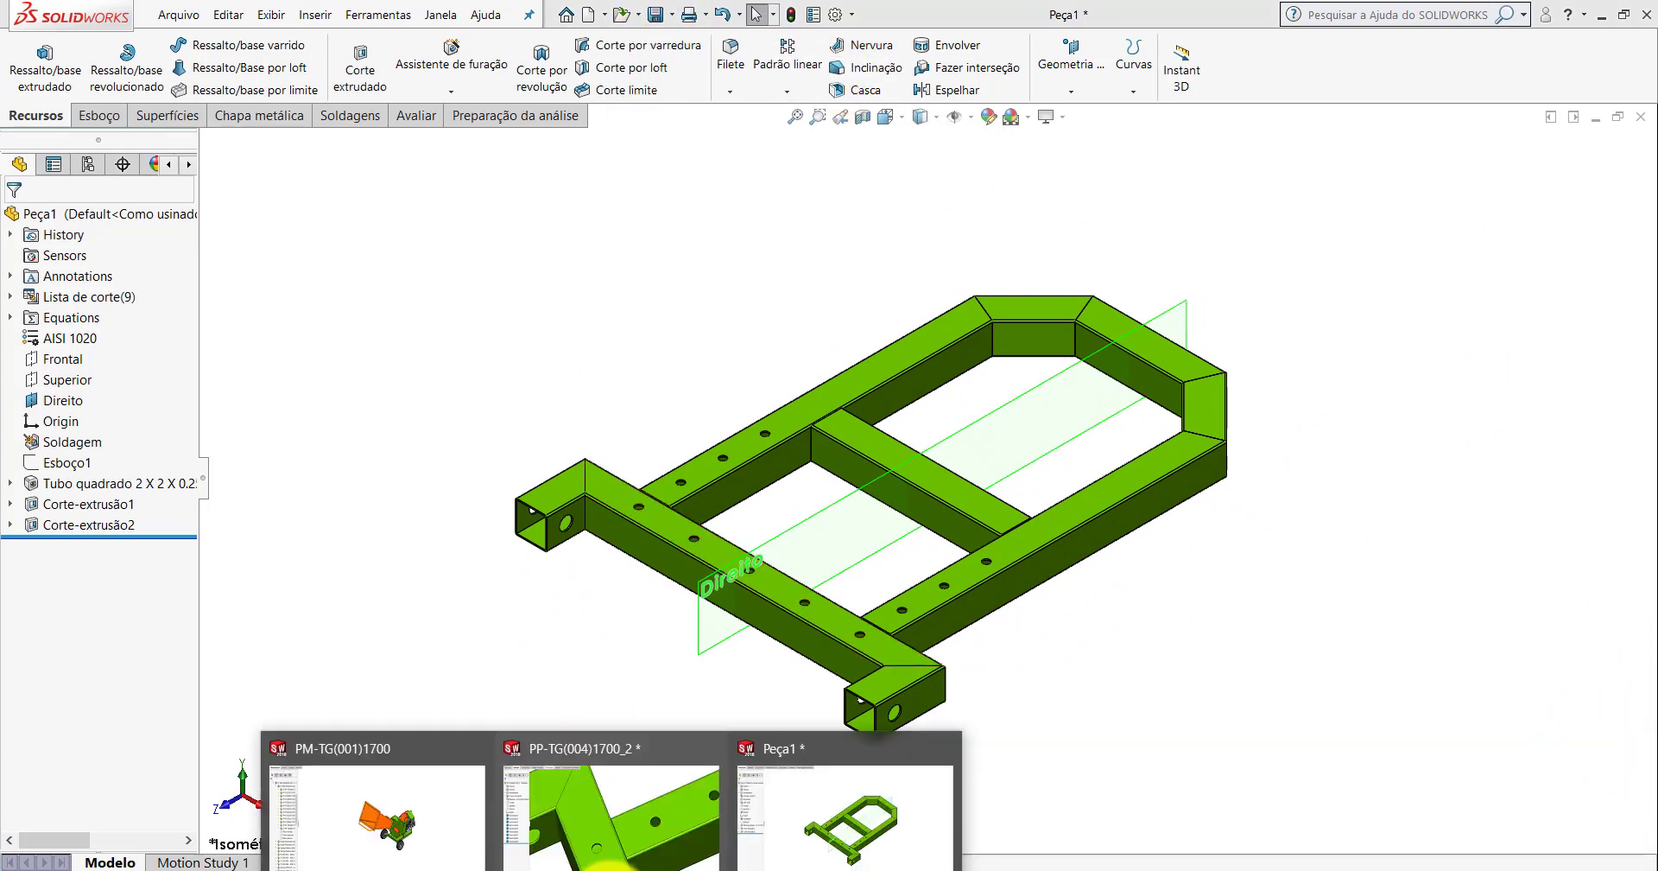
click(654, 19)
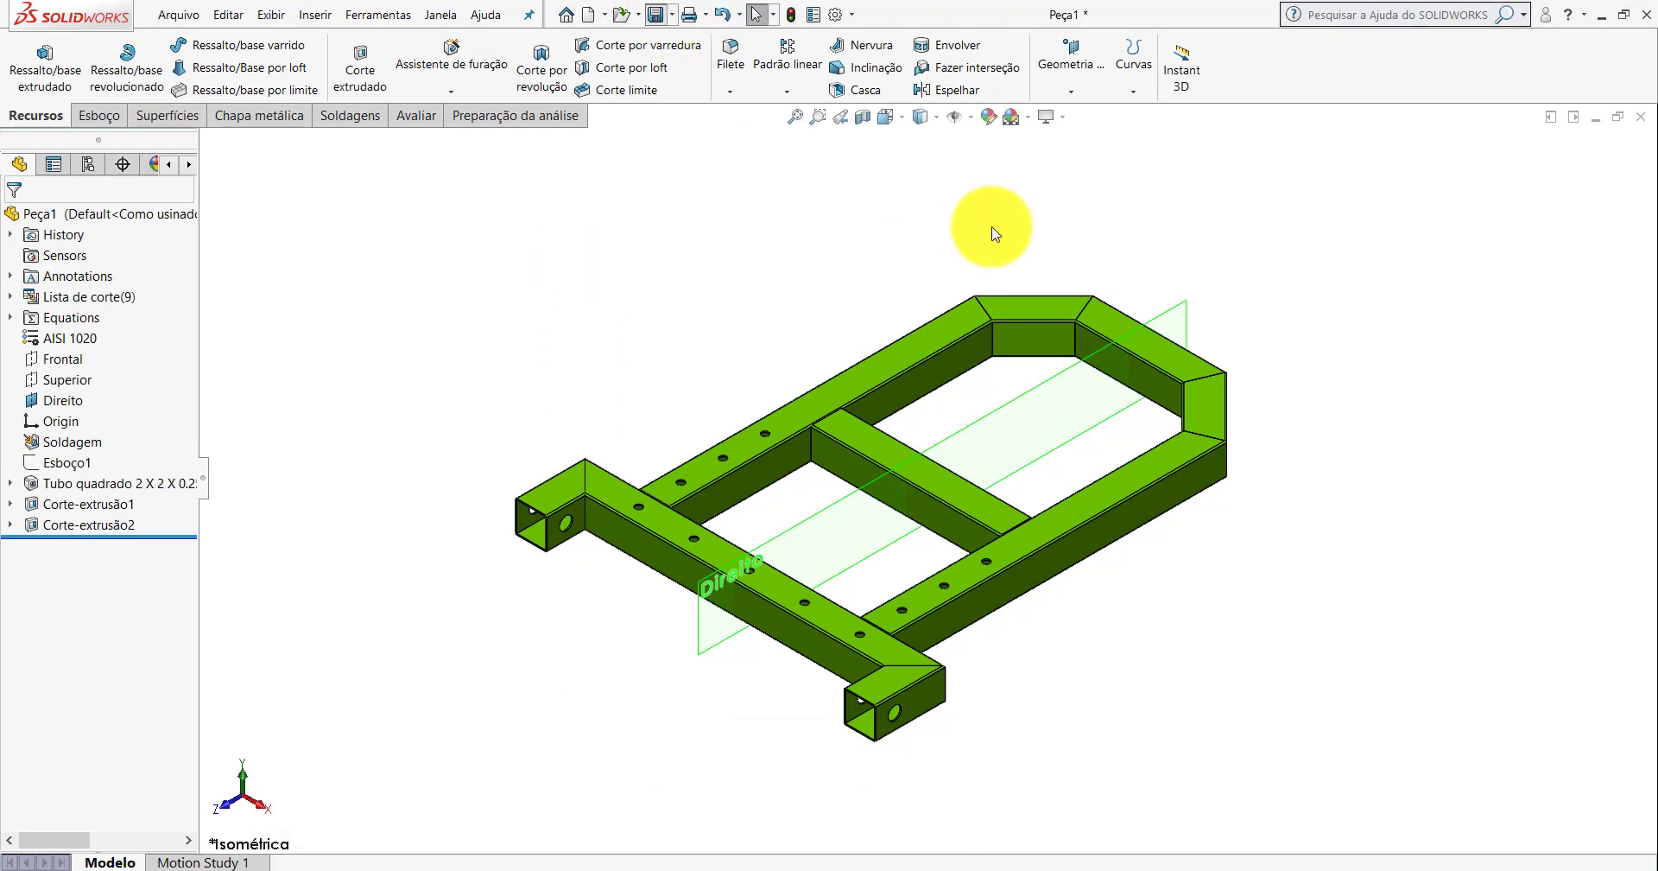
Save the part as PP-TG(004)1800 in the Desktop's PM-TG(001)1800 folder.
click(210, 136)
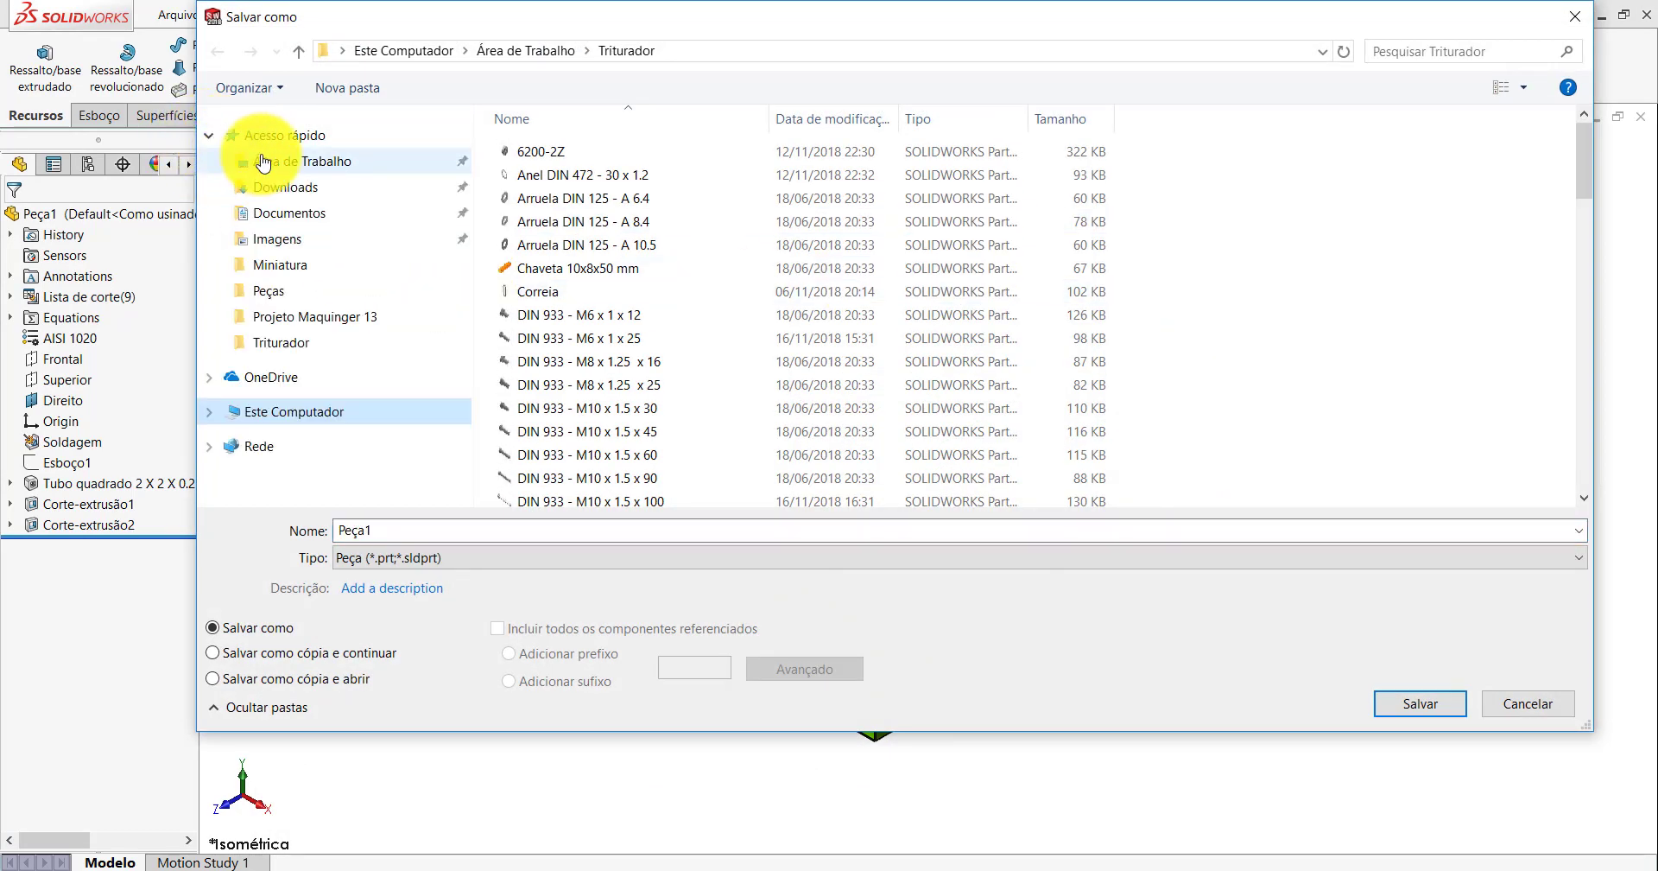
click(259, 162)
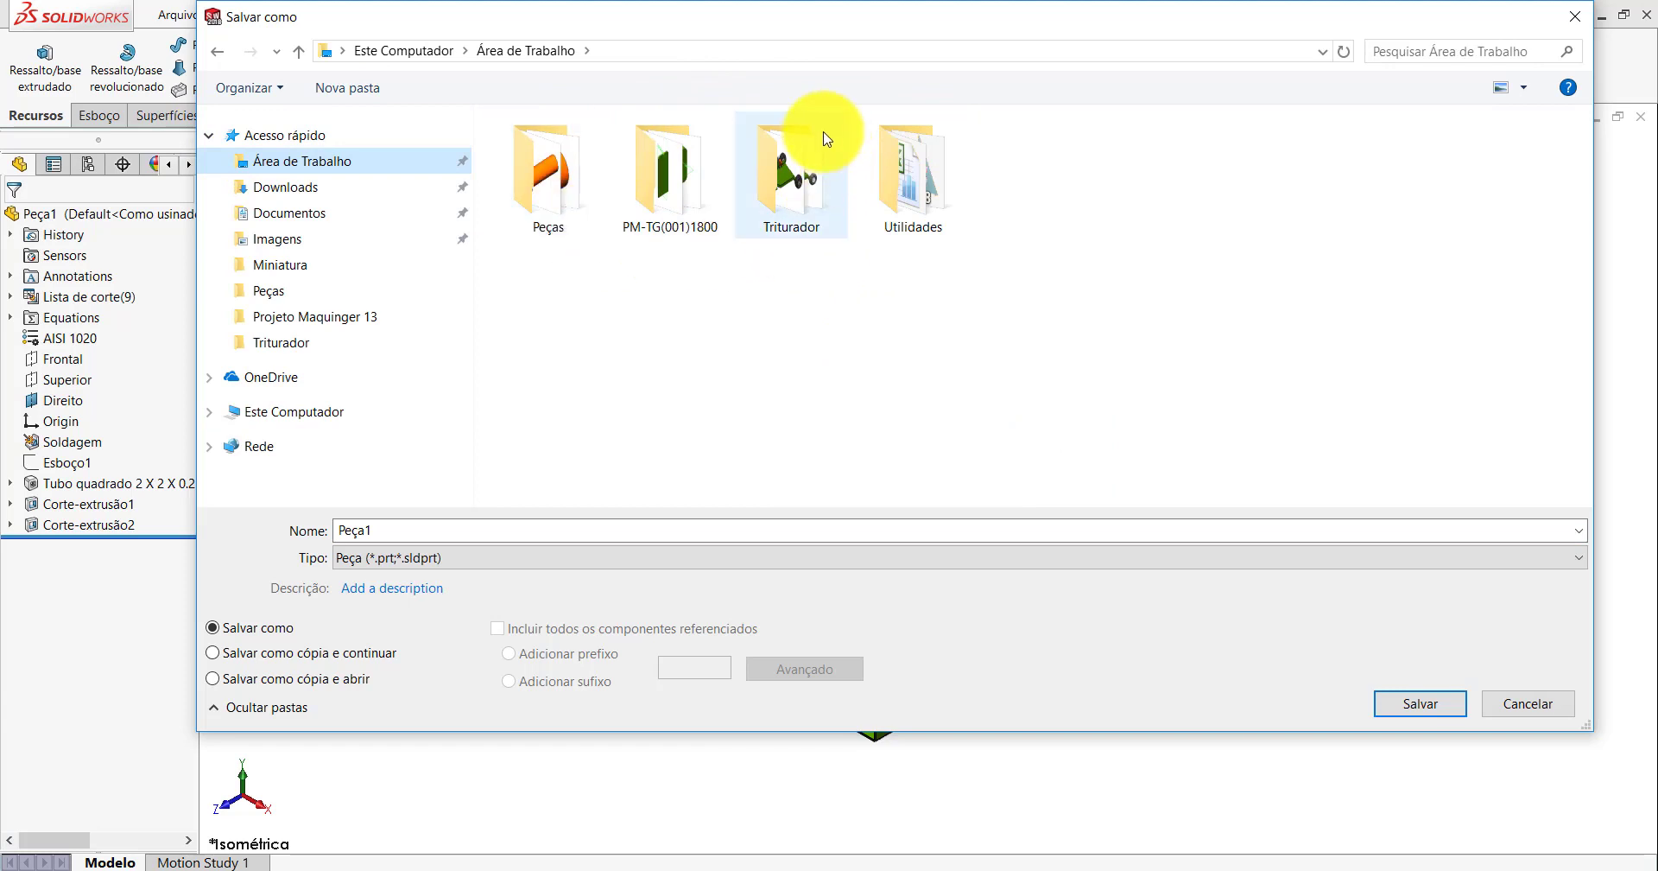
double_click(661, 182)
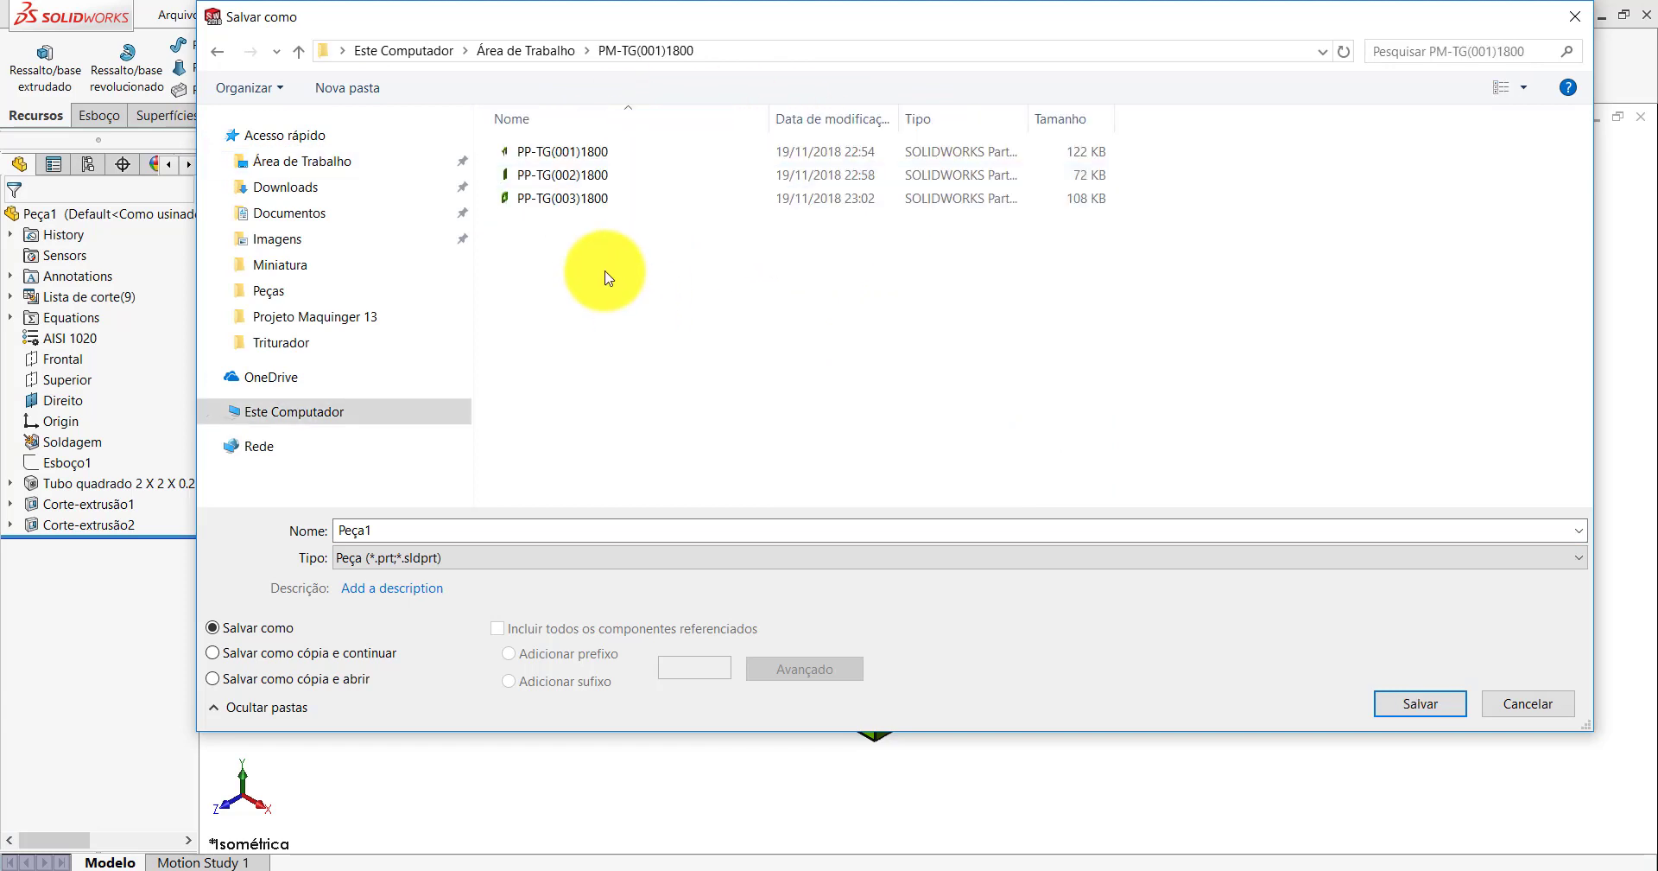
click(563, 199)
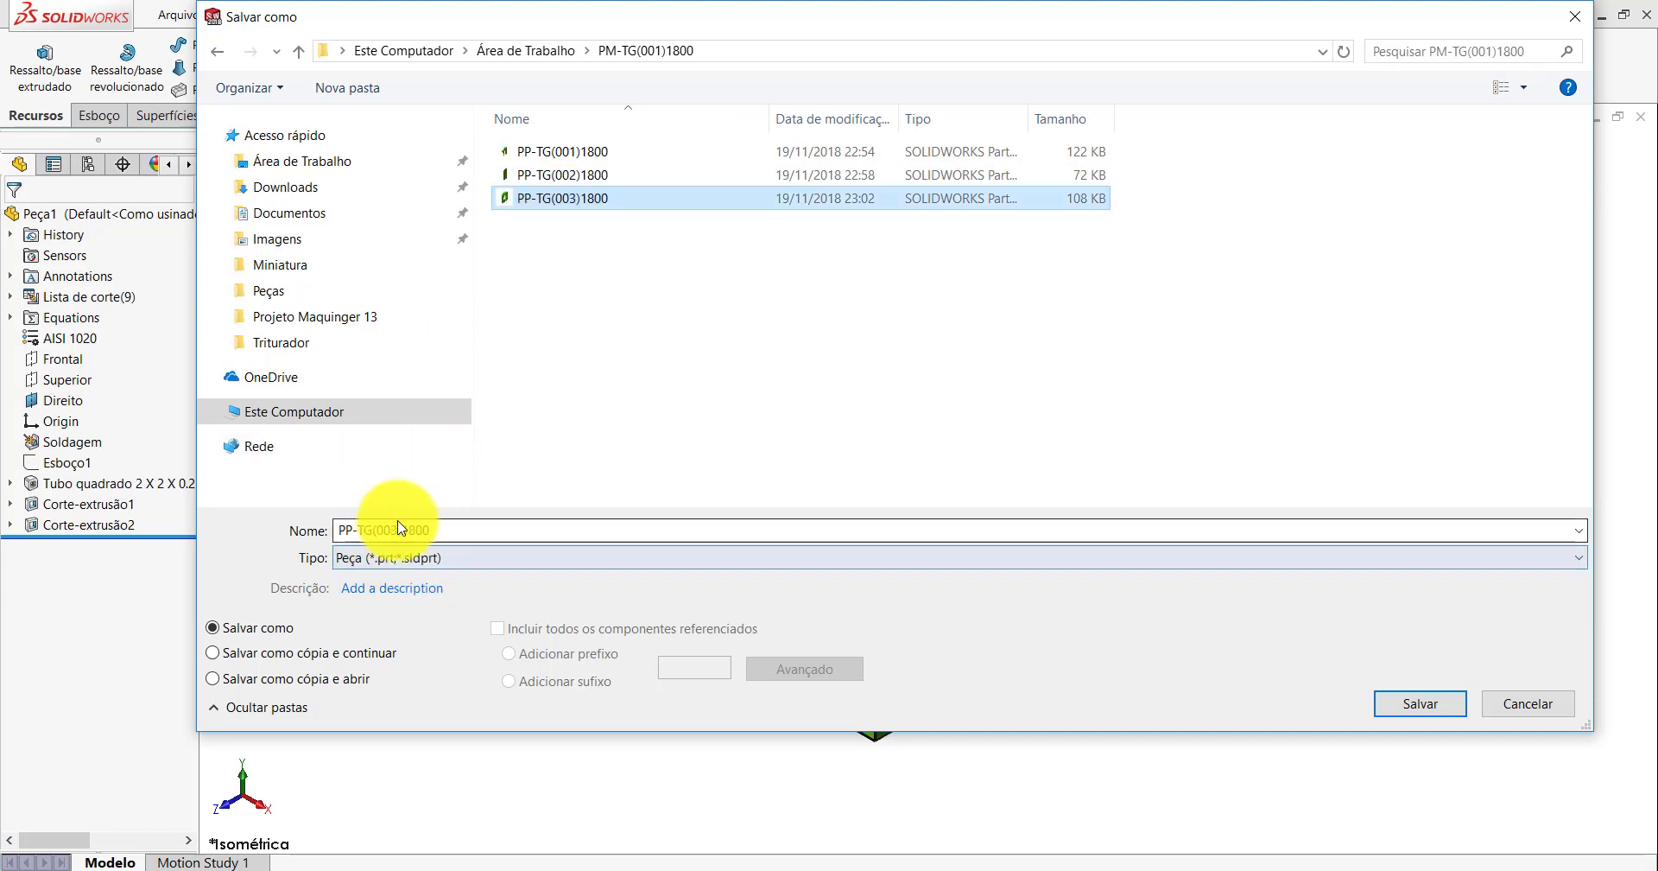
double_click(474, 533)
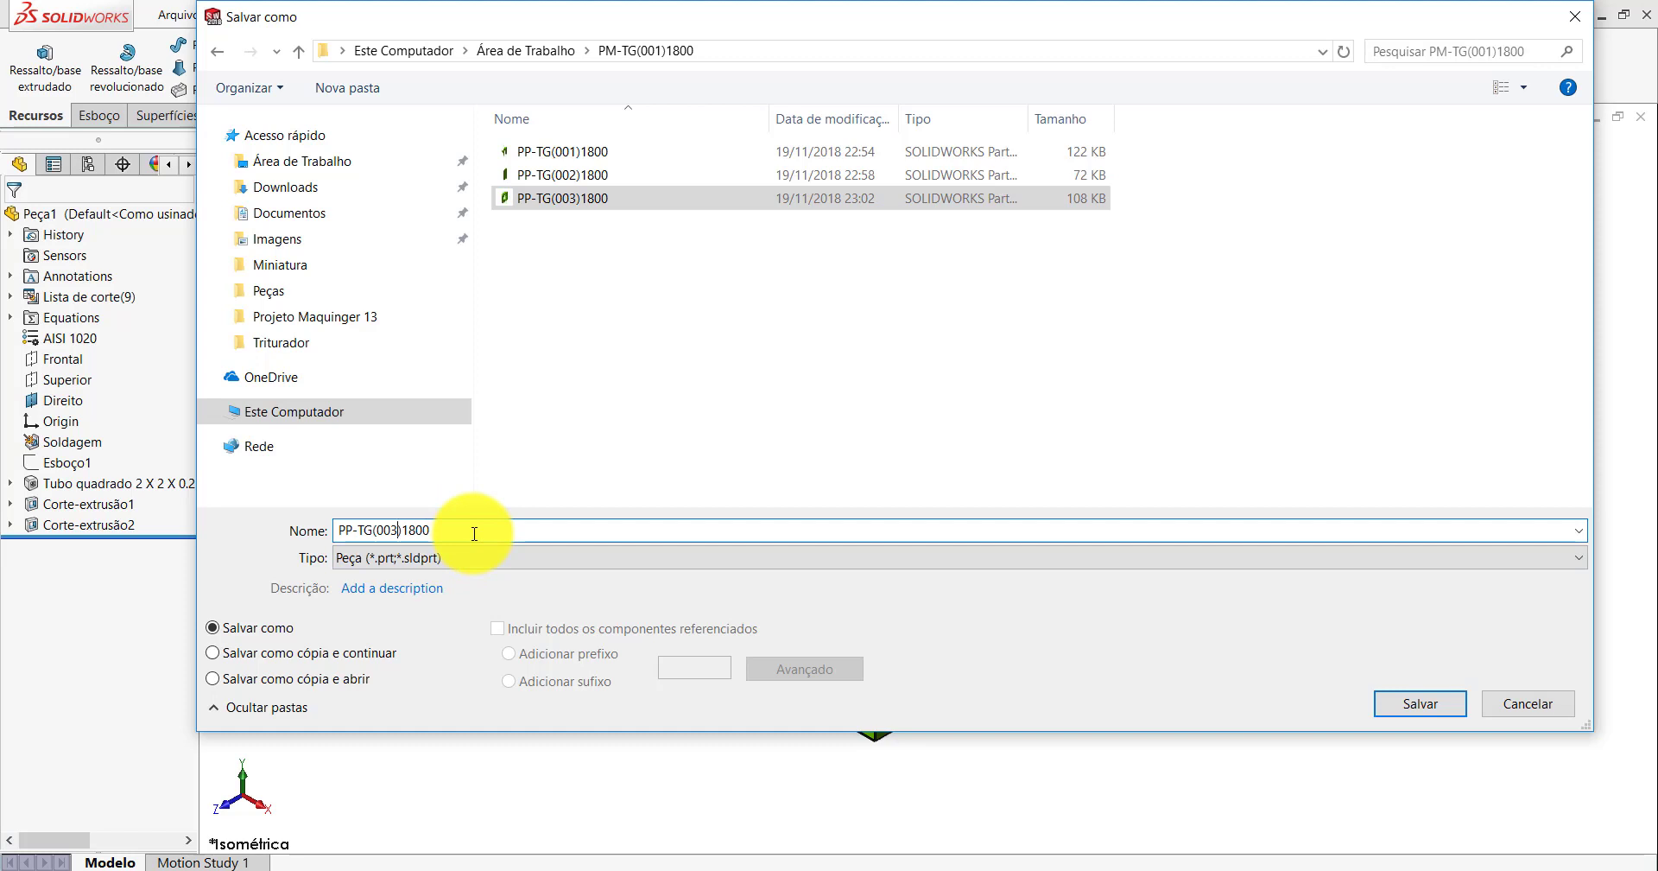
key(BackSpace)
text(4)
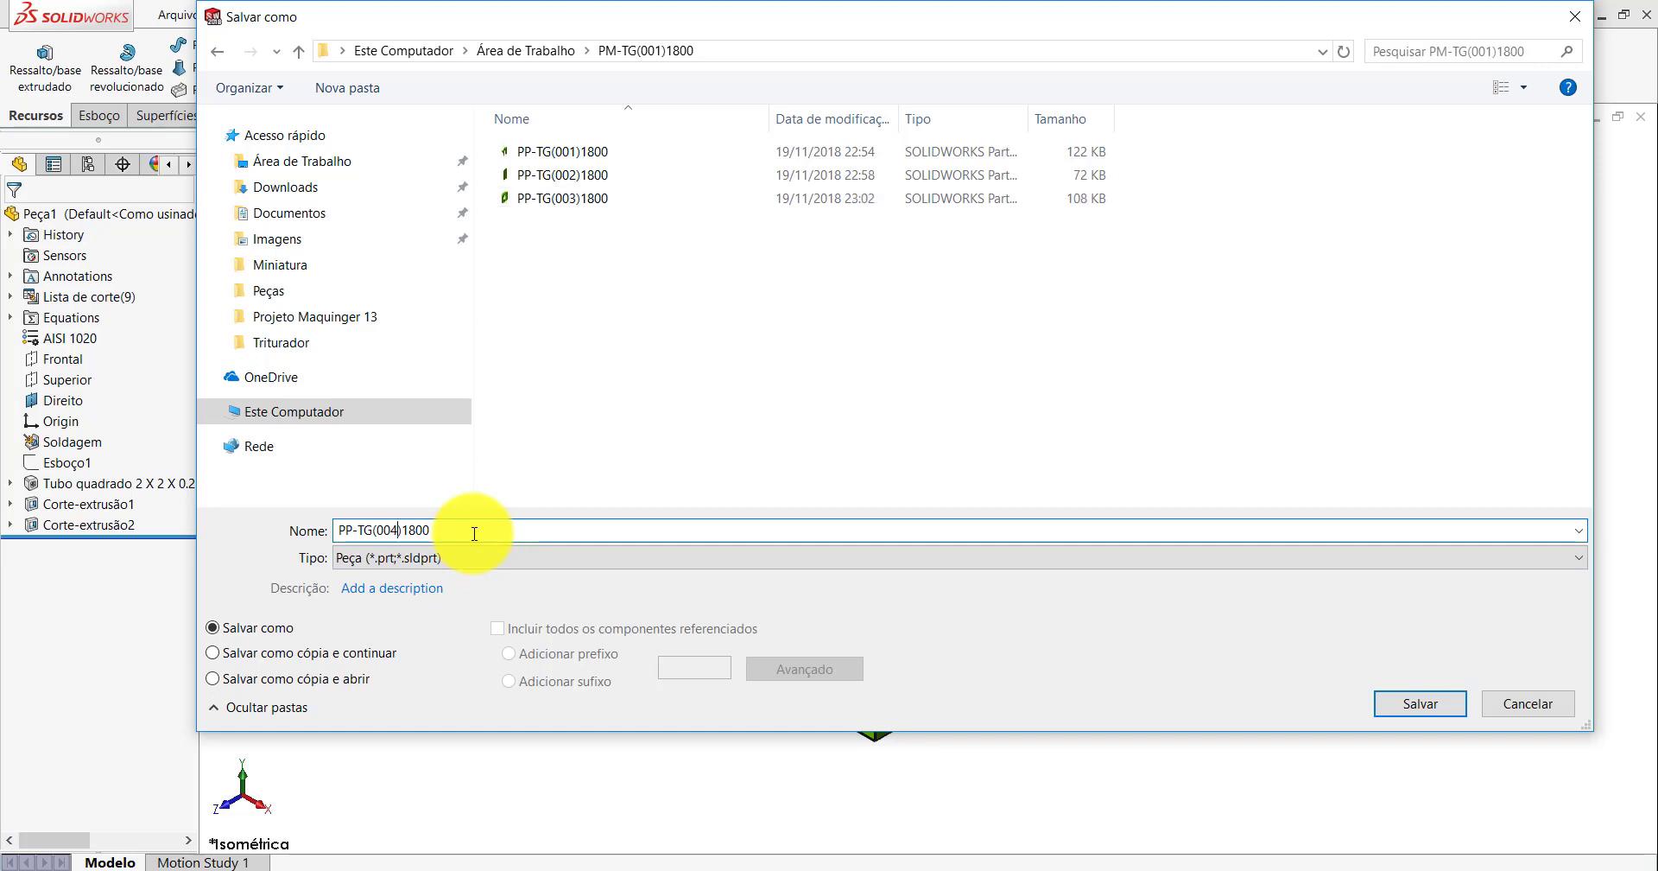
key(Return)
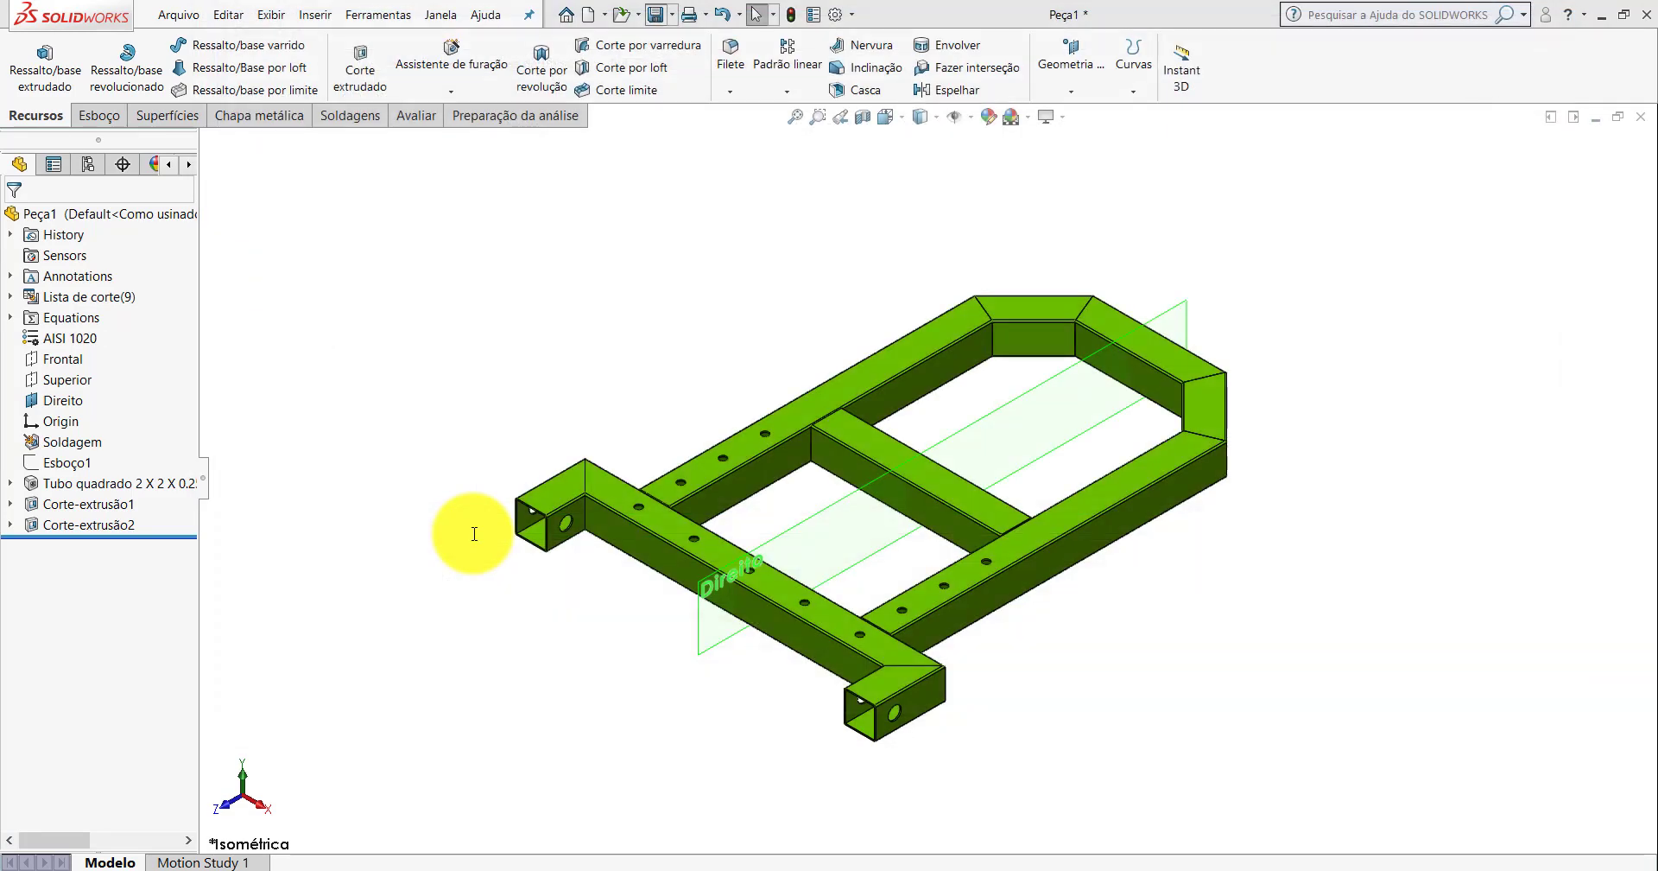
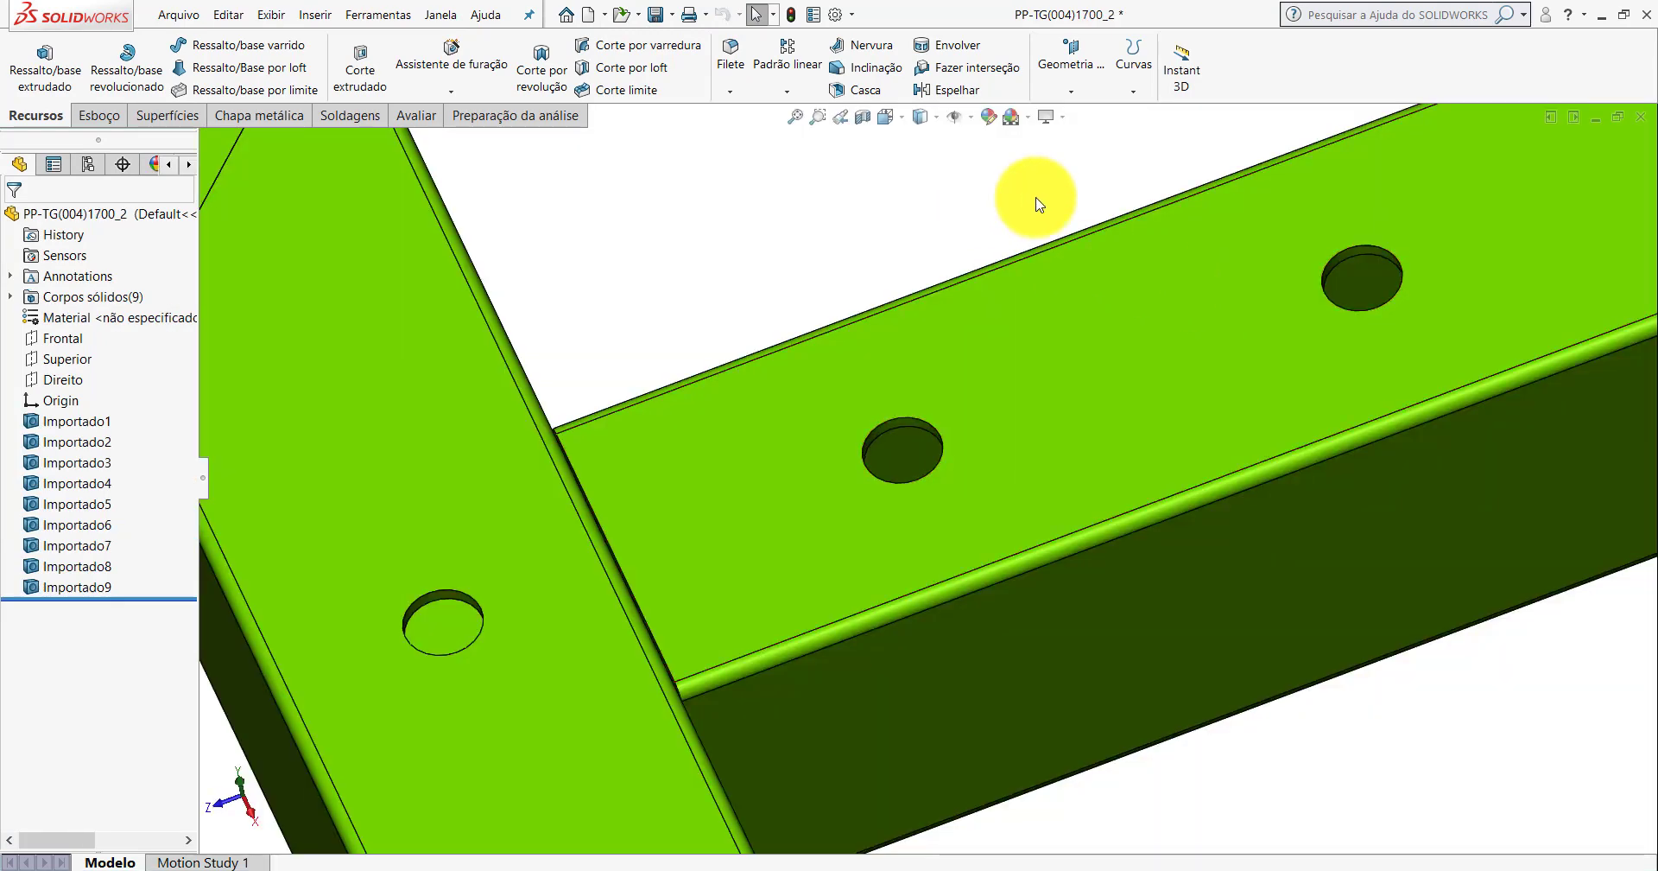
Close PP-TG(004)1700_2 without saving and minimize SOLIDWORKS to show the Peças folder.
click(1644, 118)
click(855, 480)
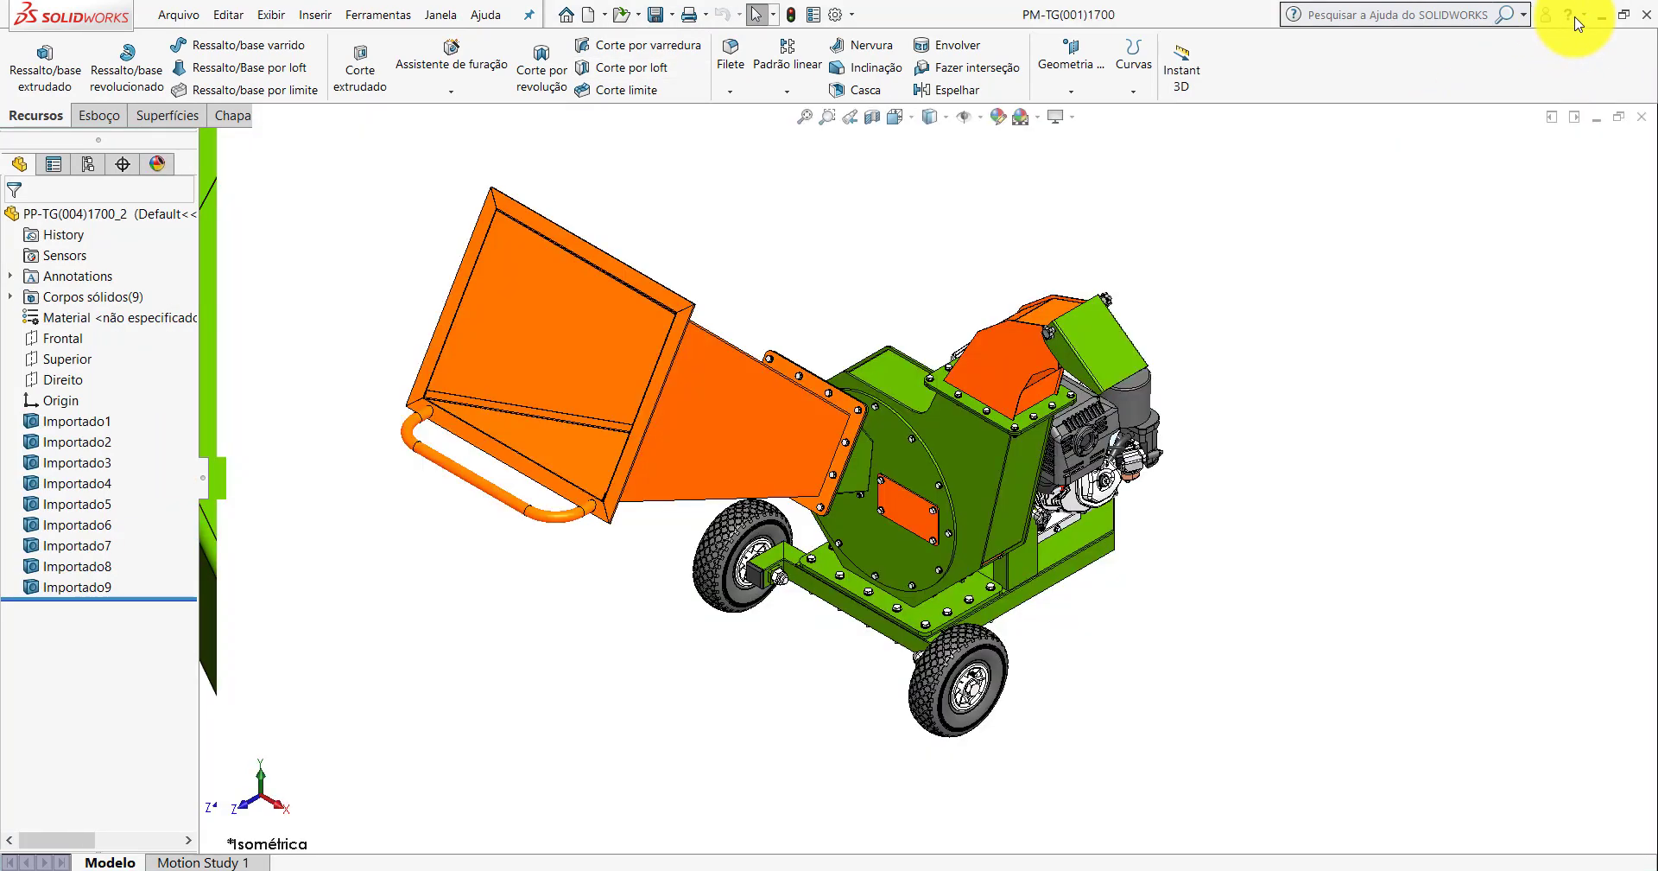
click(1601, 16)
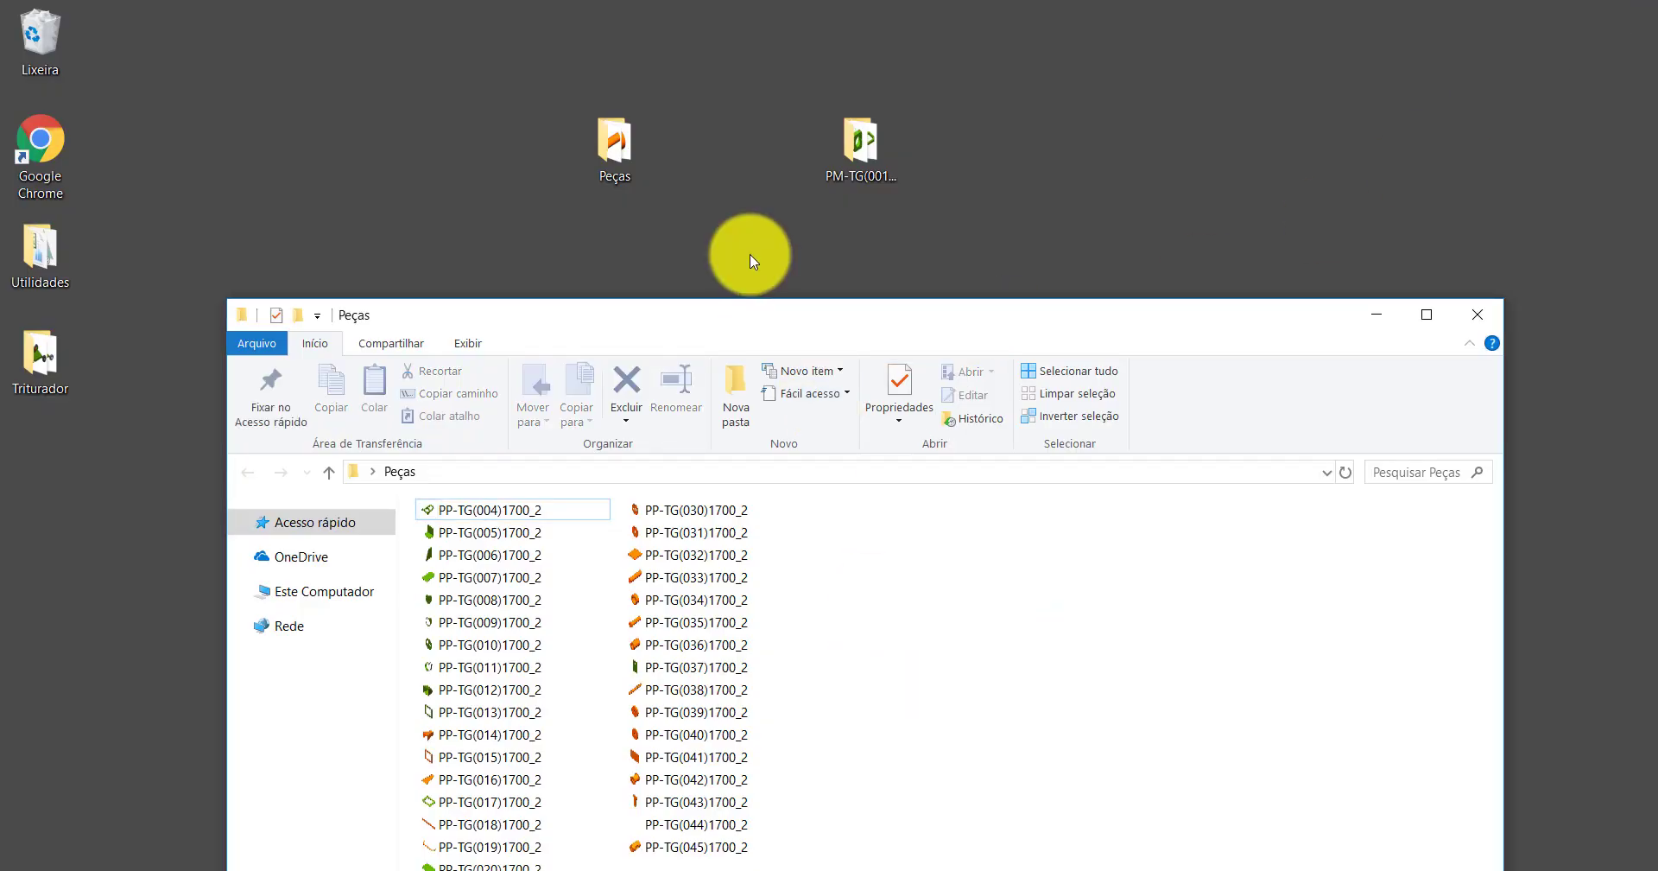
Delete the PP-TG(004)1700_2 file from the Peças folder.
right_click(467, 336)
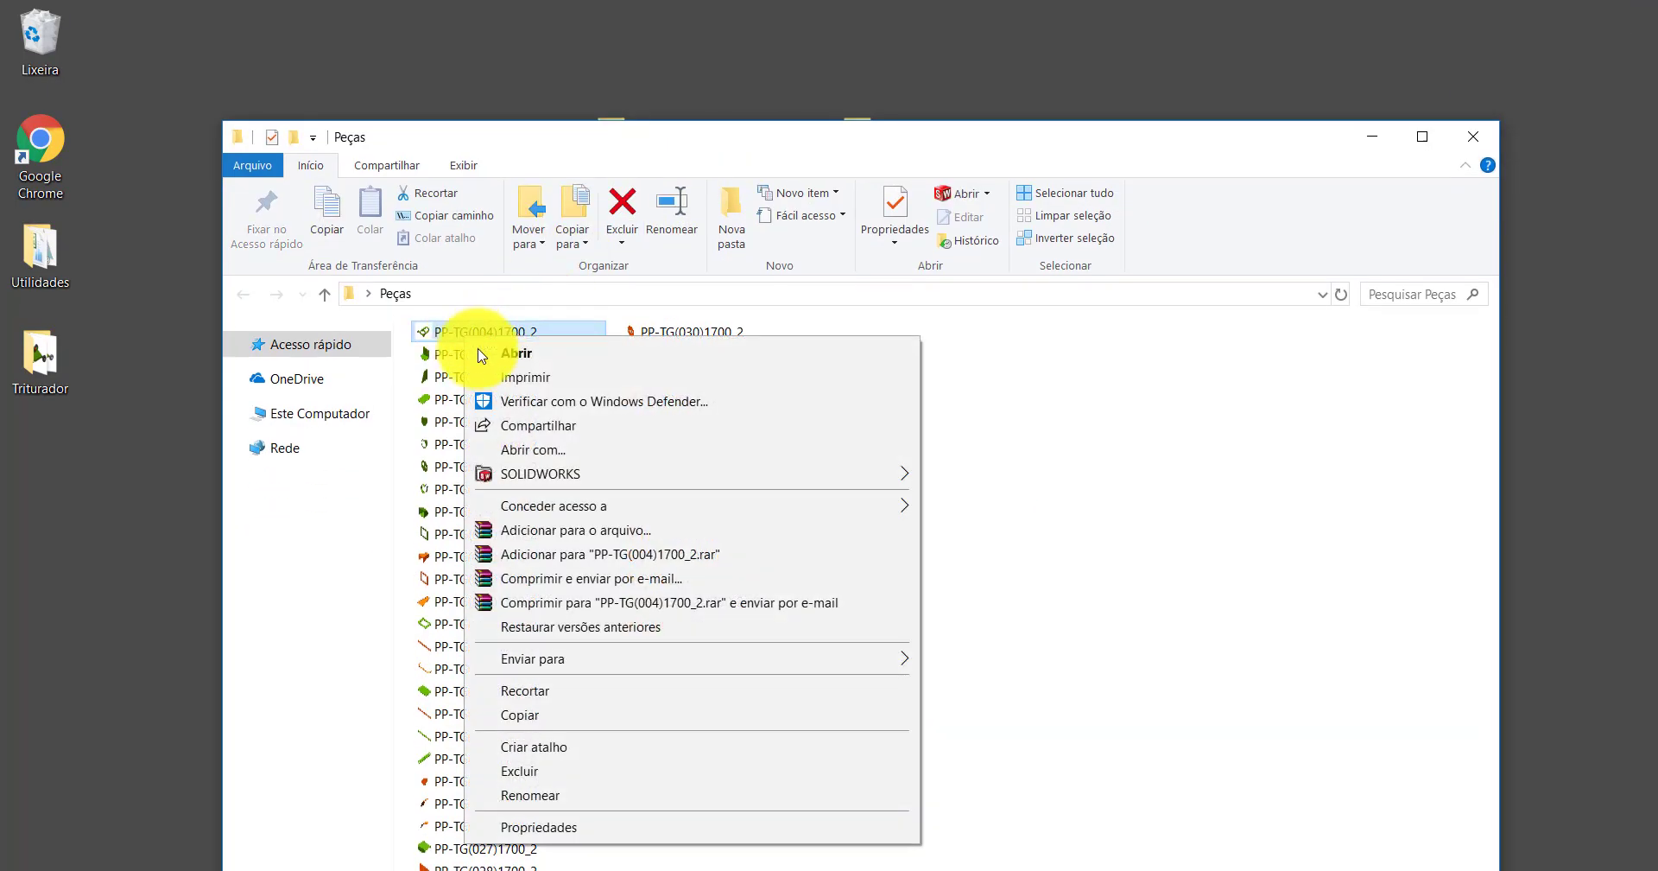
click(523, 770)
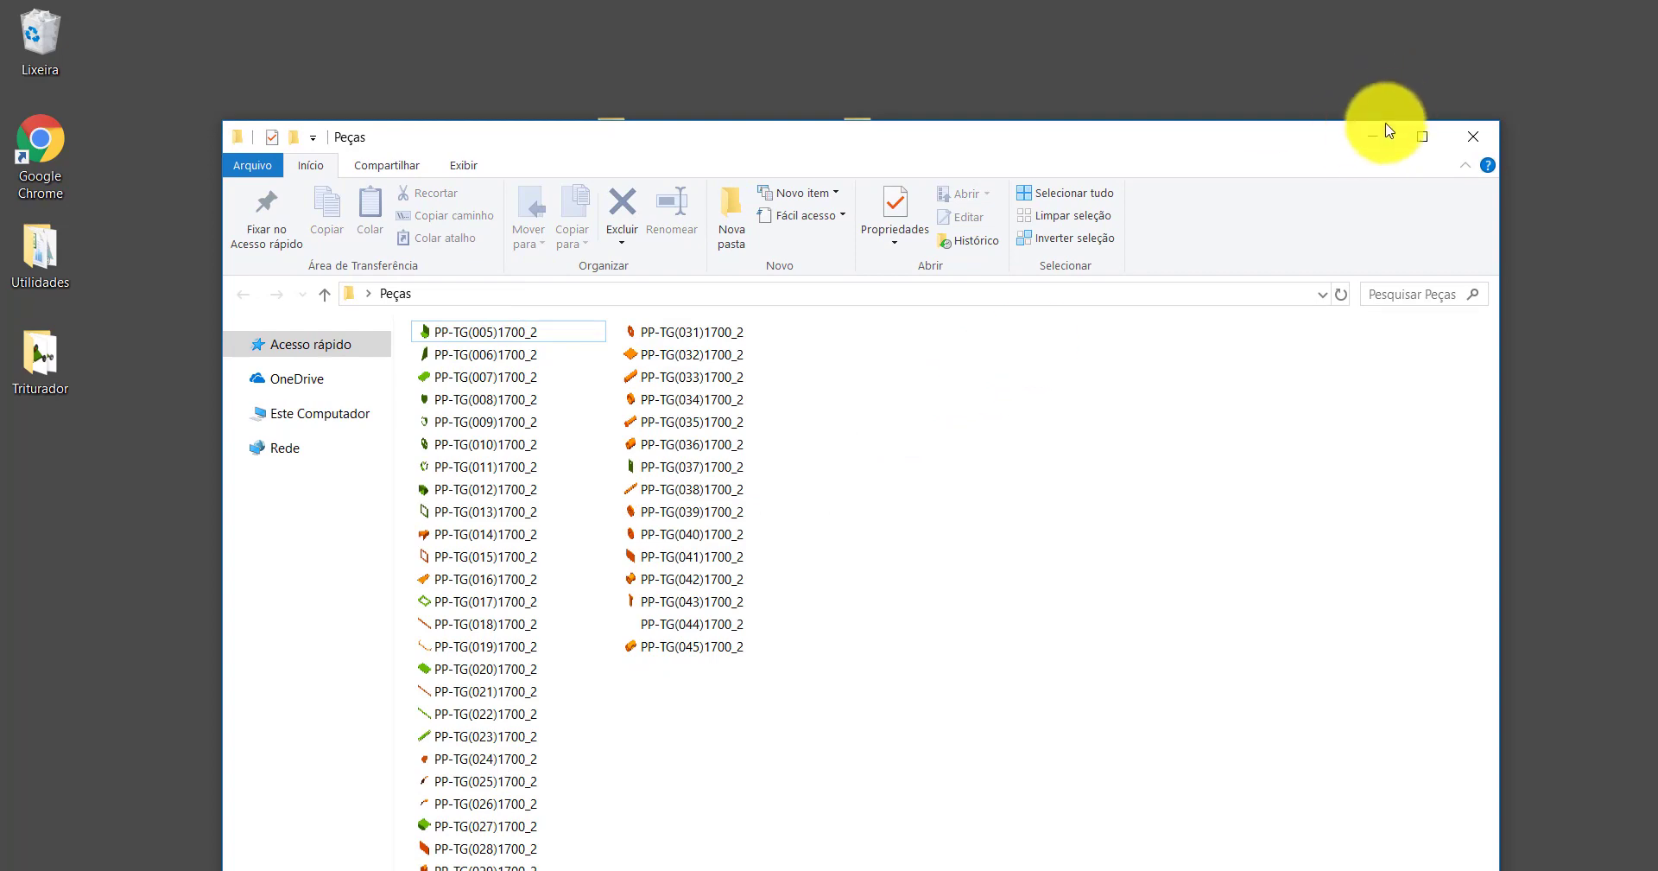
click(1373, 145)
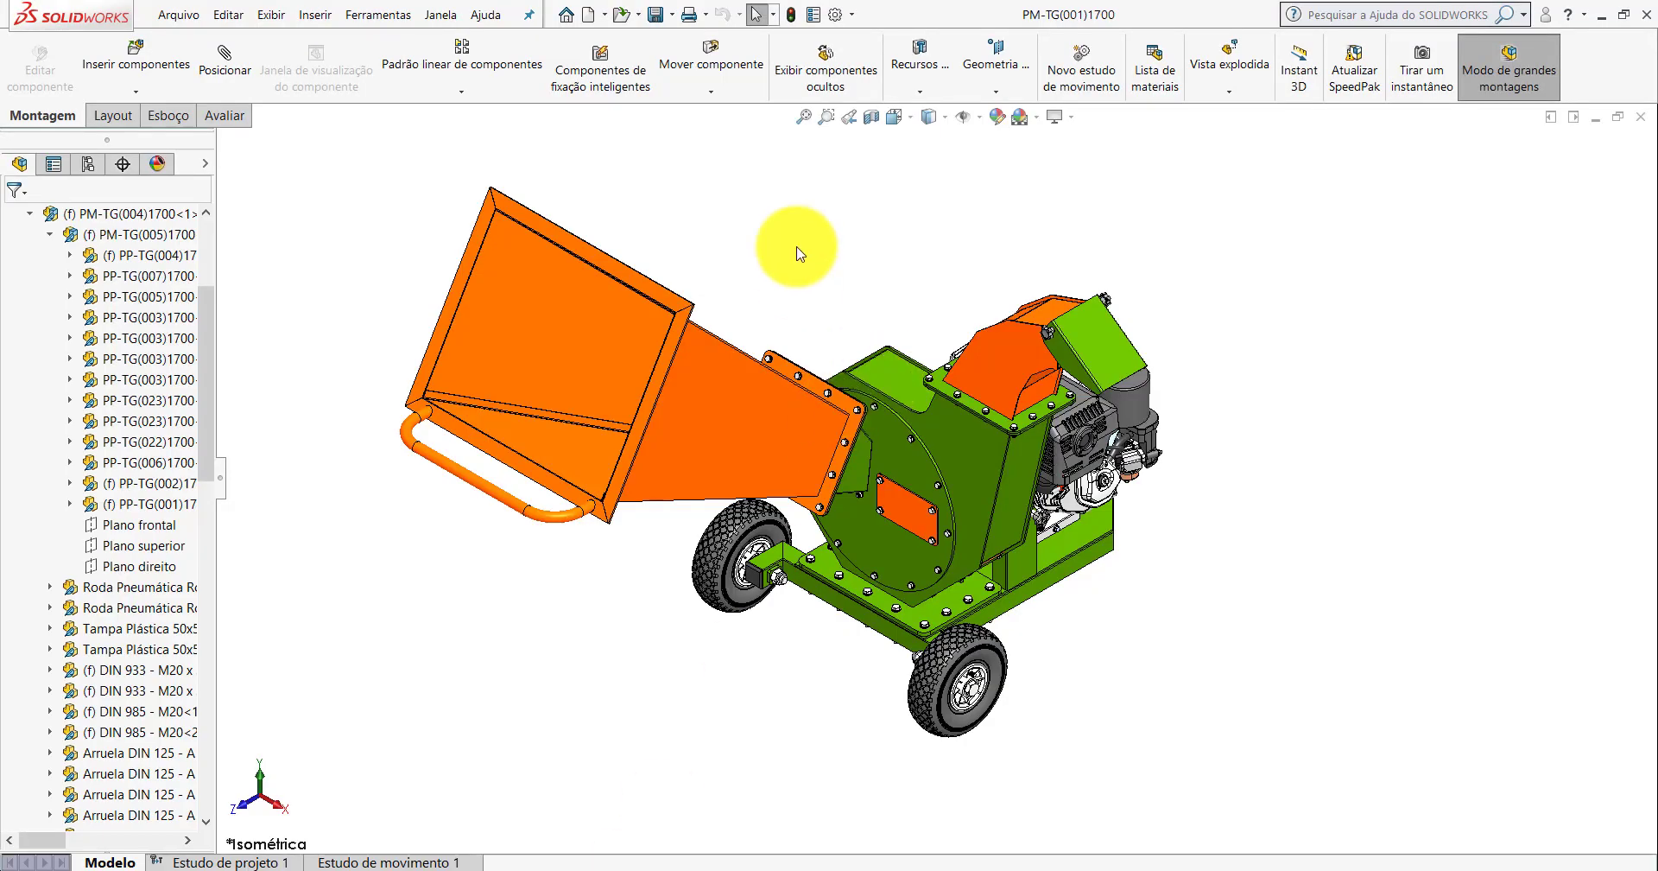
Open PP-TG(005)1700_2 from the Peças folder in SOLIDWORKS.
click(1602, 15)
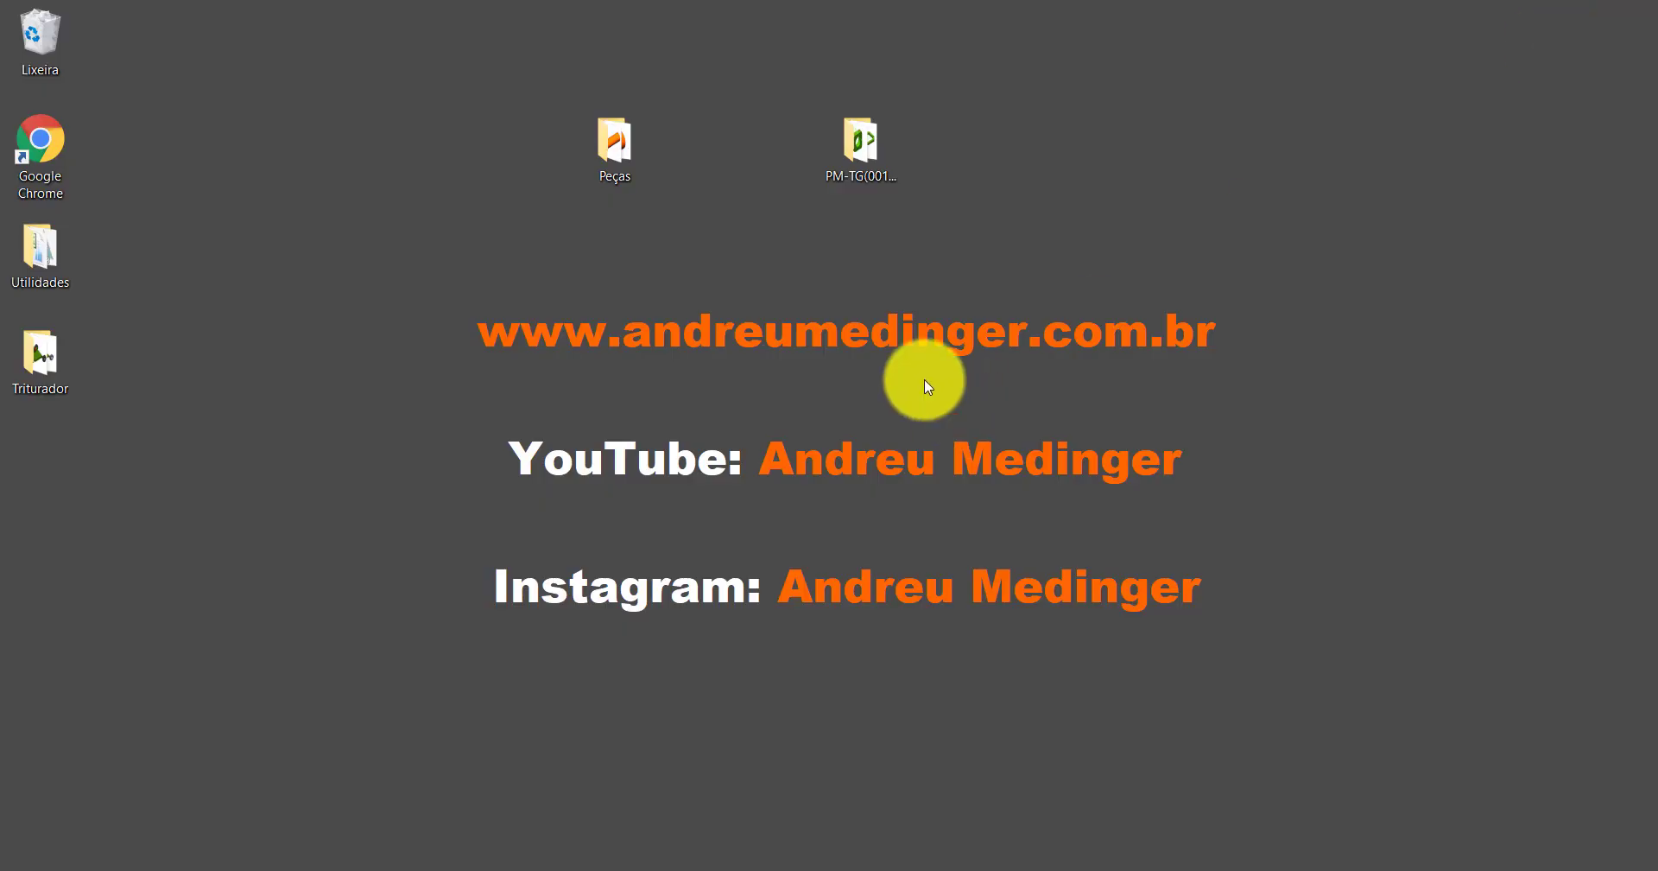
click(536, 864)
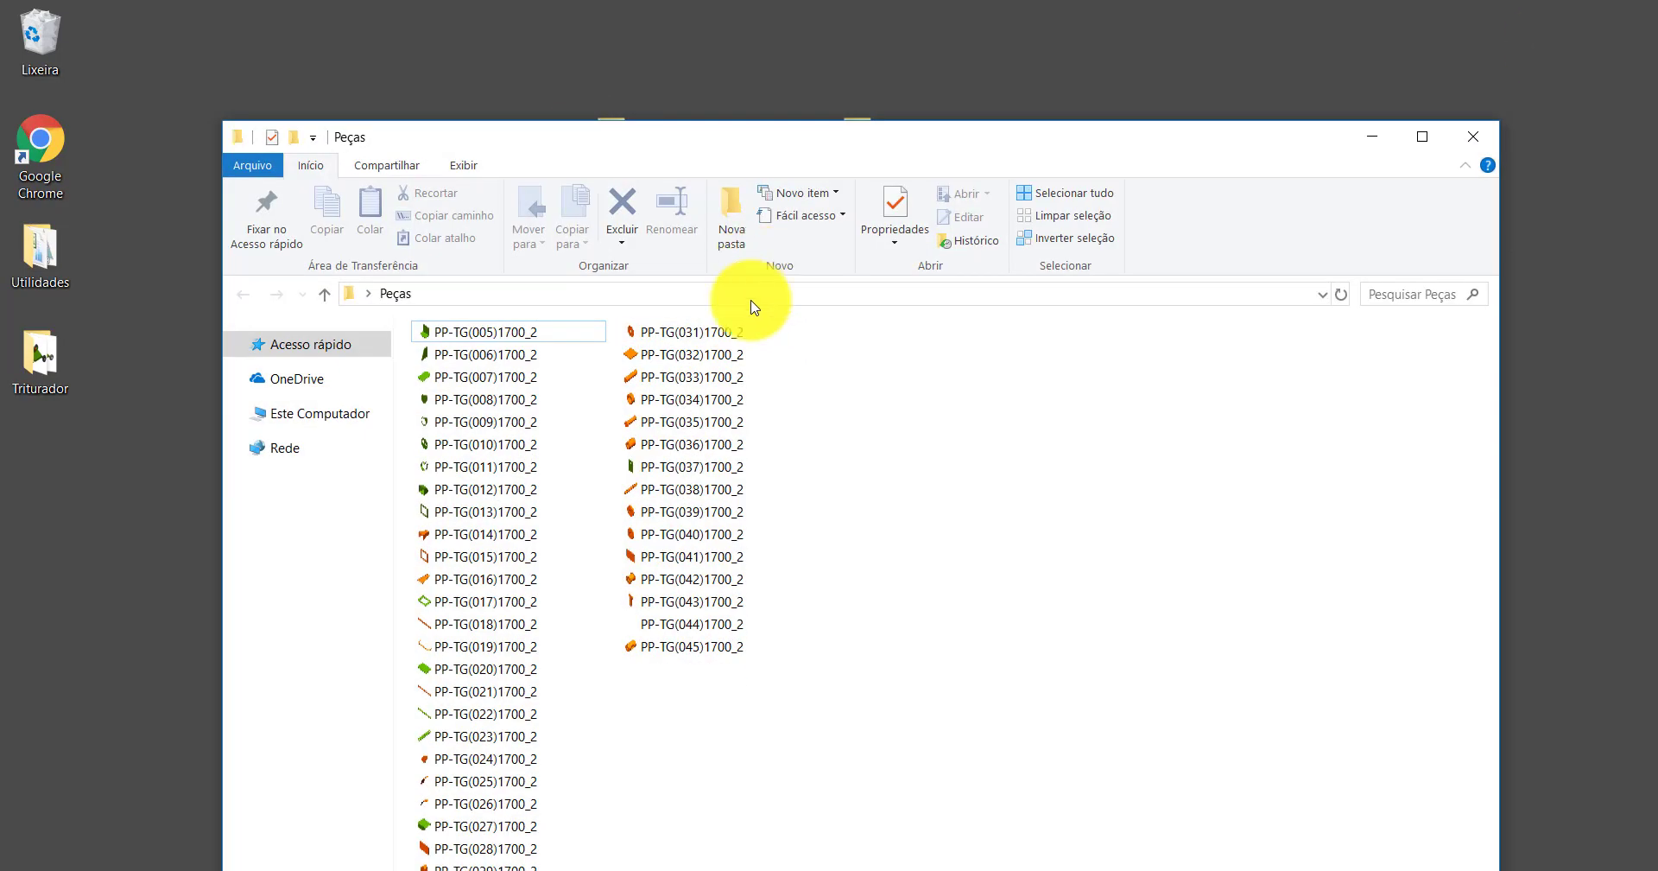
double_click(481, 340)
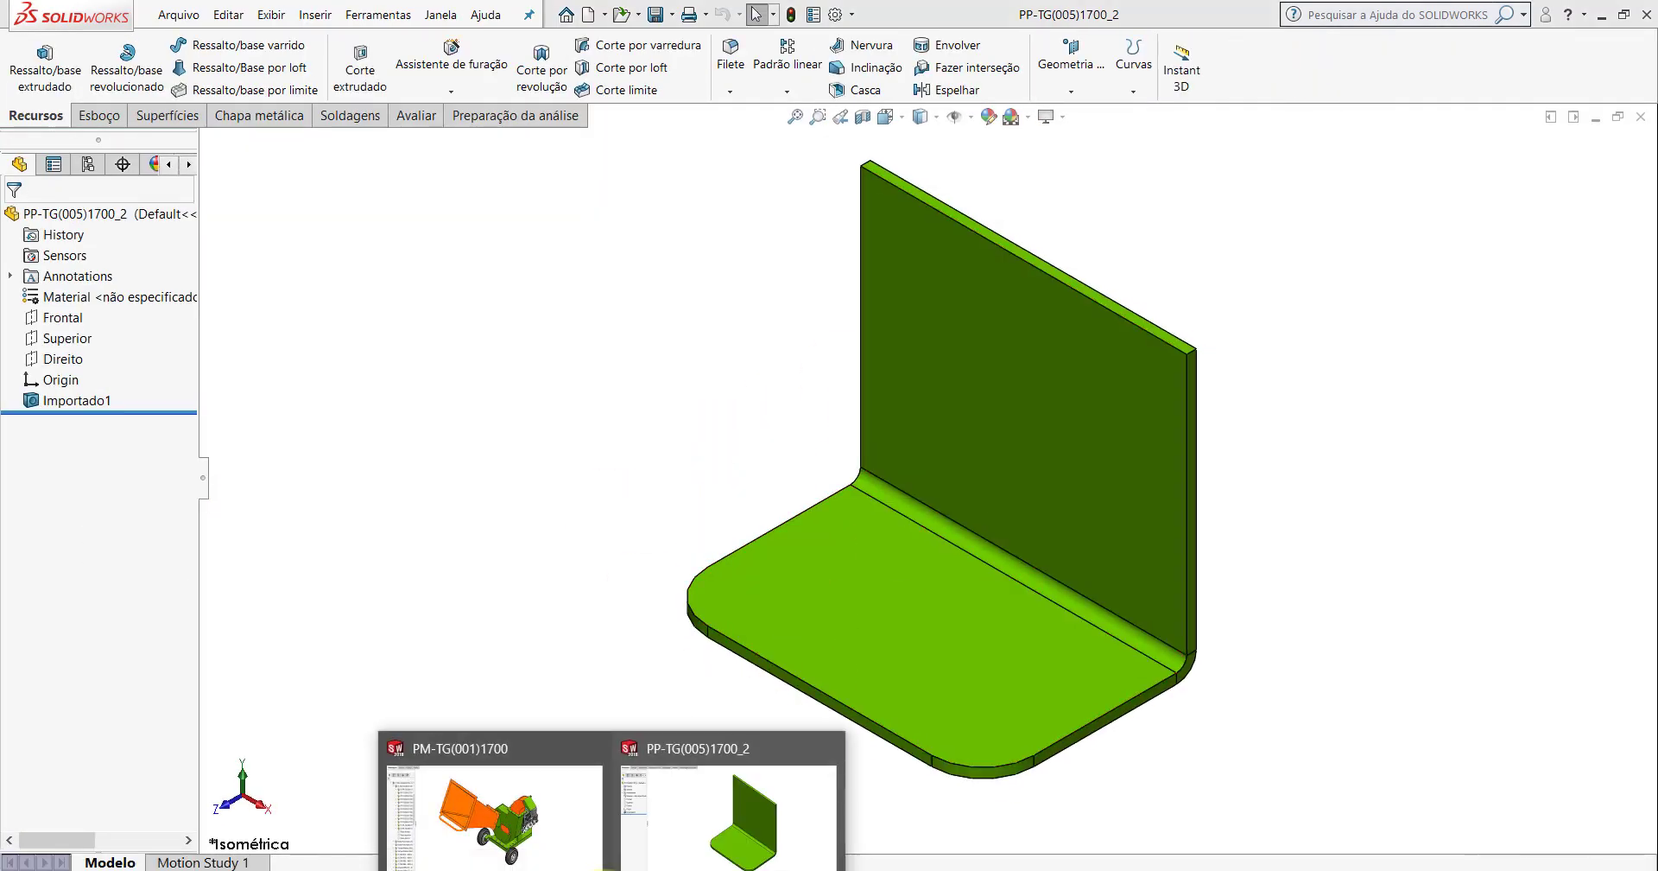
click(497, 808)
middle_drag(760, 515, 867, 293)
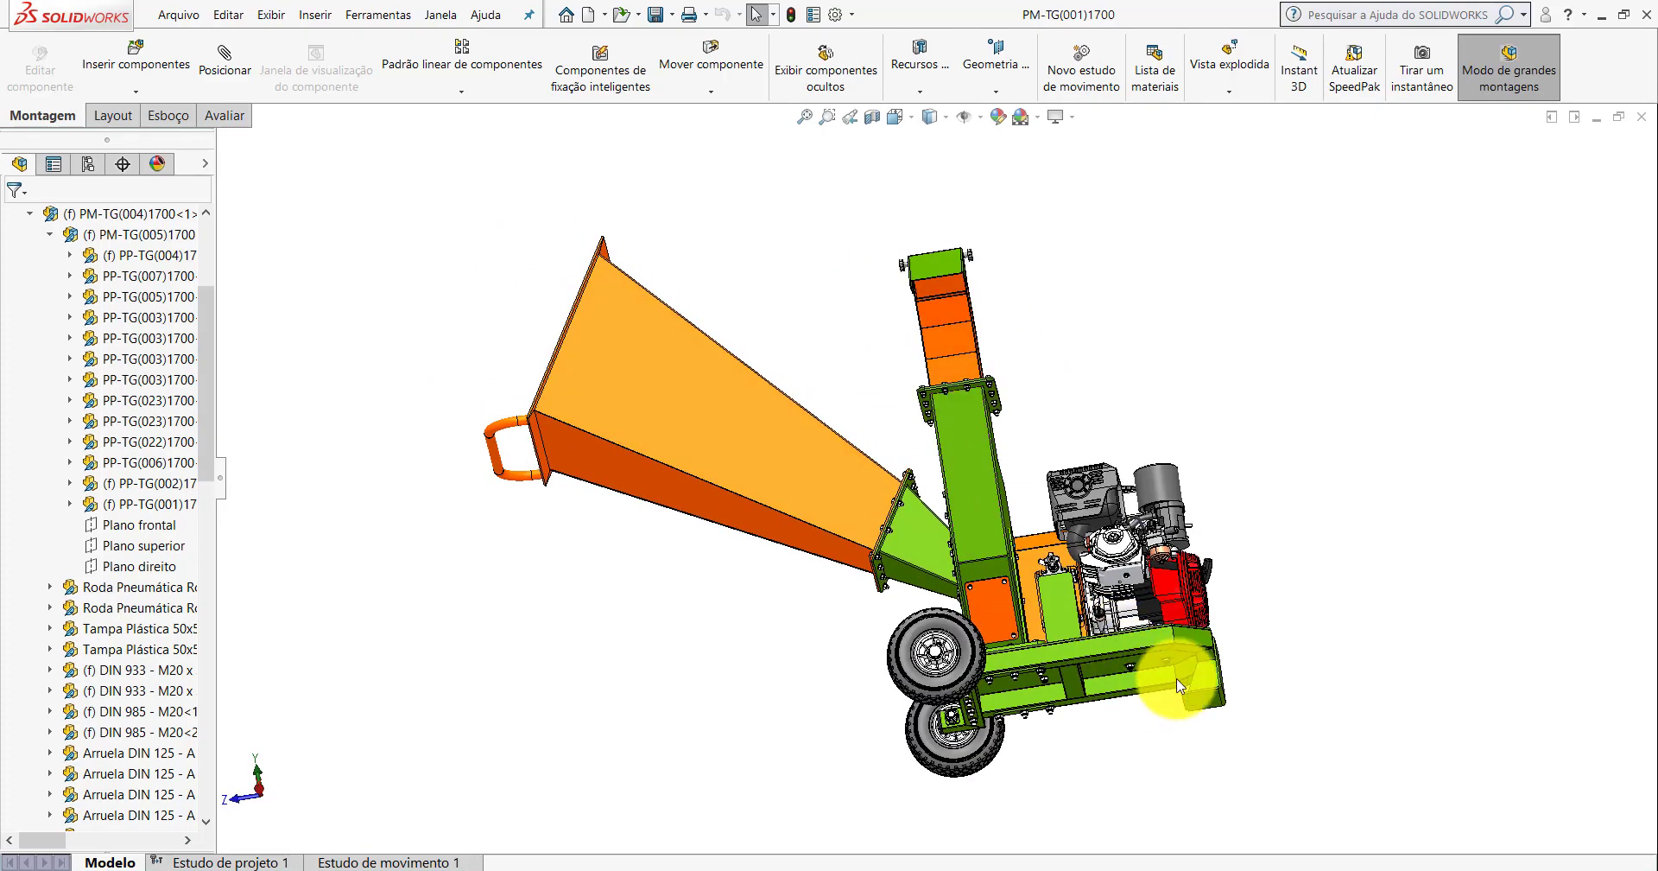
scroll(1178, 677, down, 4)
scroll(1148, 511, down, 2)
scroll(1111, 481, down, 2)
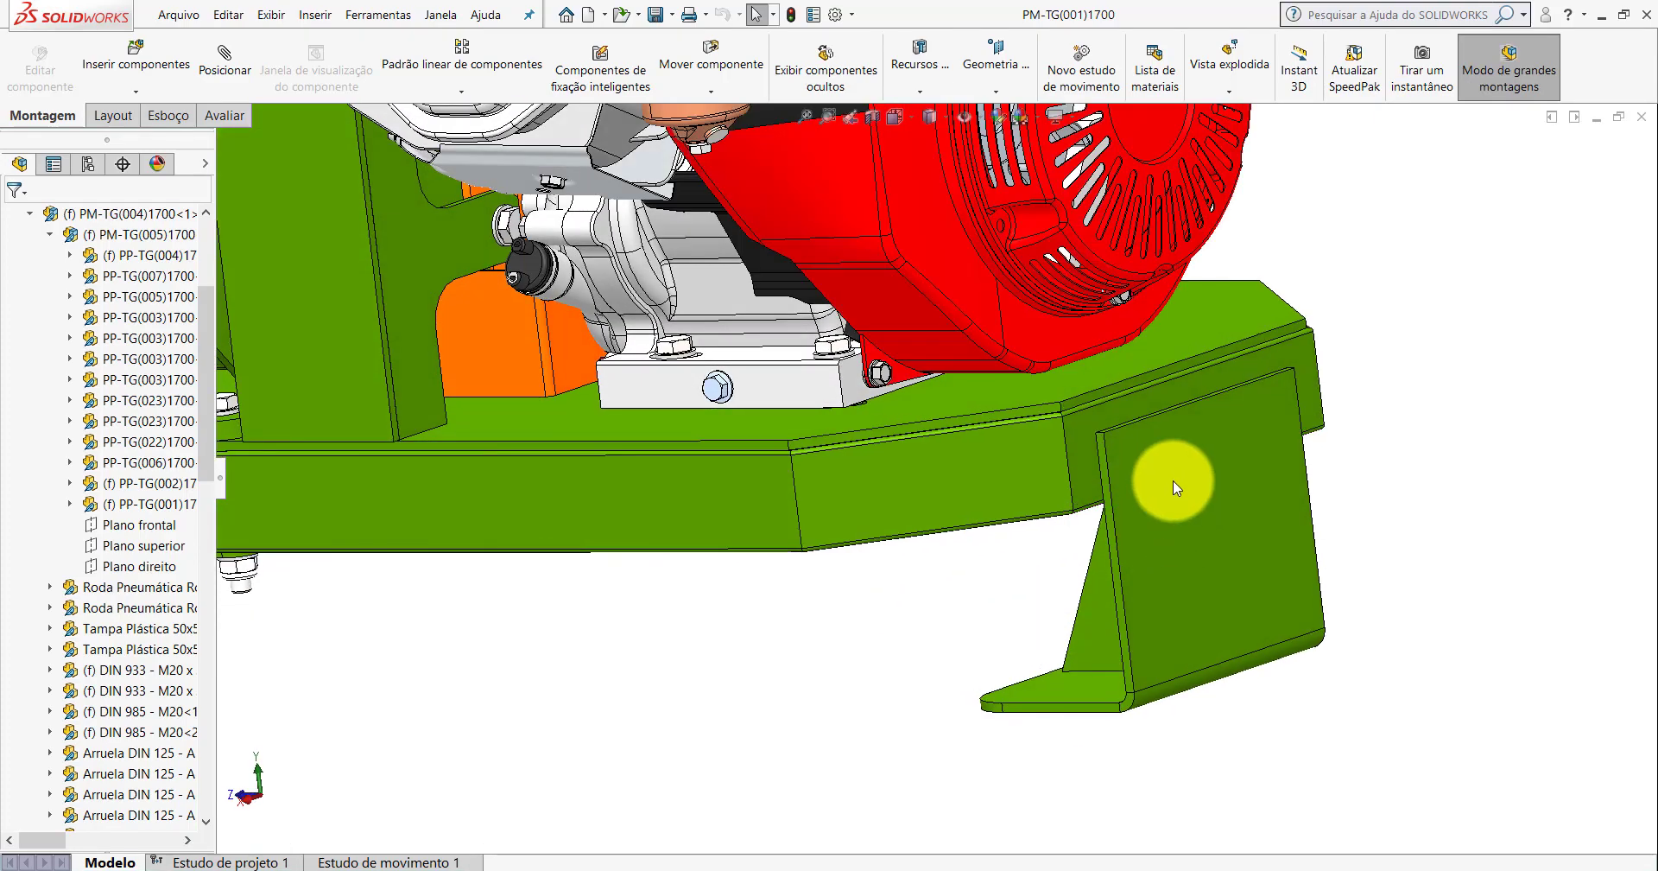
click(1158, 563)
mouse_move(1158, 563)
middle_down()
mouse_move(1298, 376)
mouse_move(1277, 425)
mouse_move(1270, 604)
mouse_move(1112, 511)
middle_up()
scroll(1111, 511, up, 5)
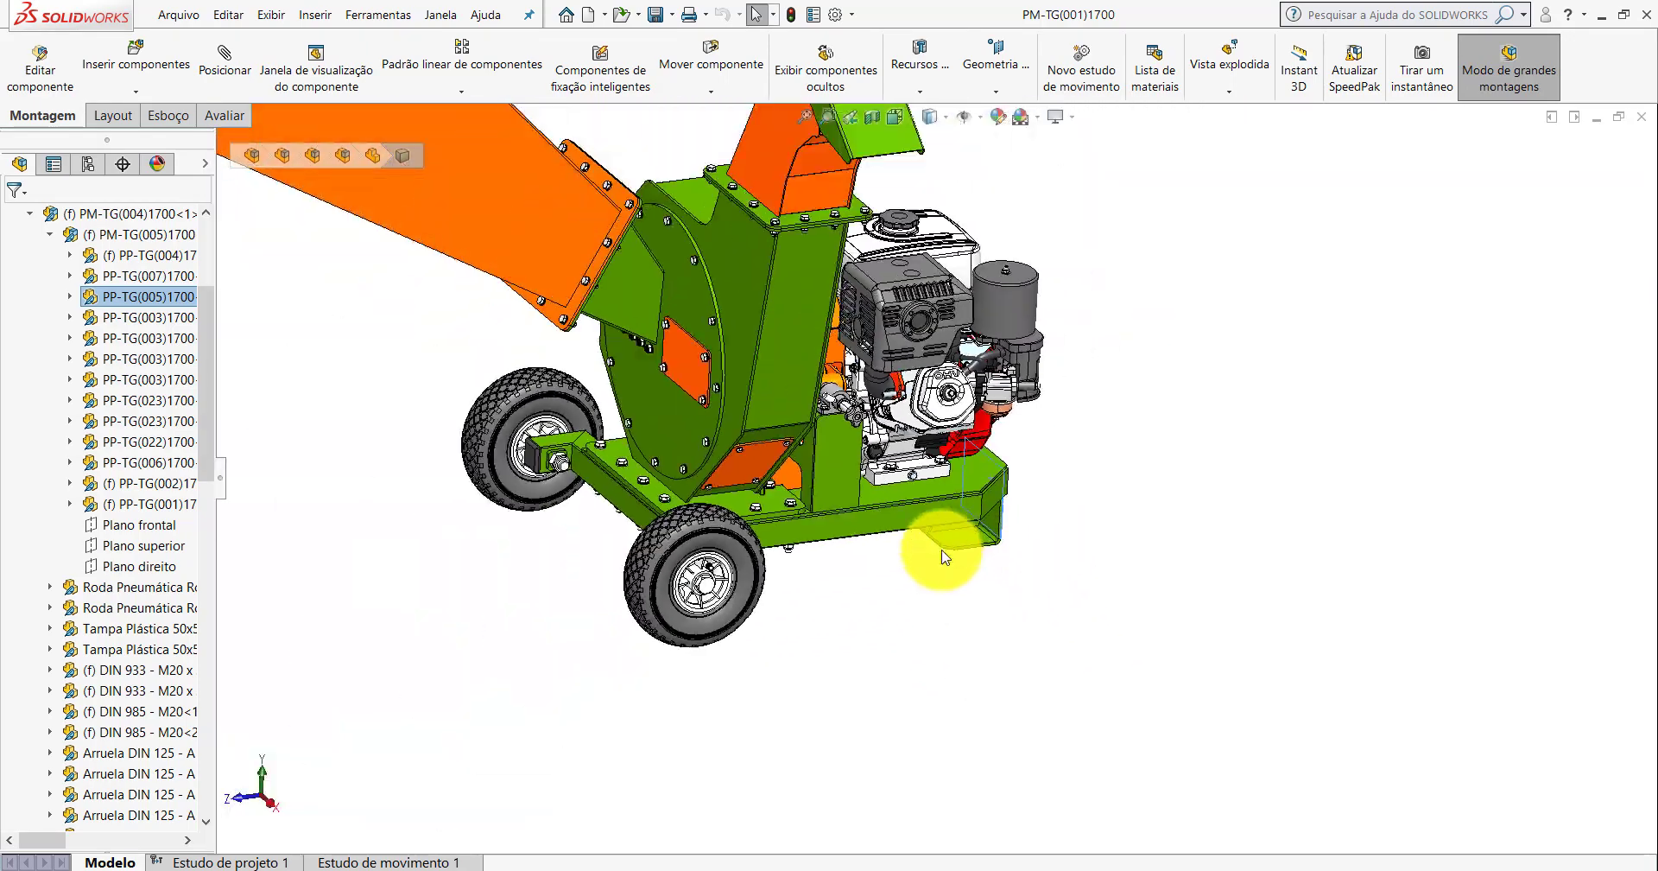
scroll(944, 556, down, 1)
key(Escape)
scroll(1074, 451, down, 2)
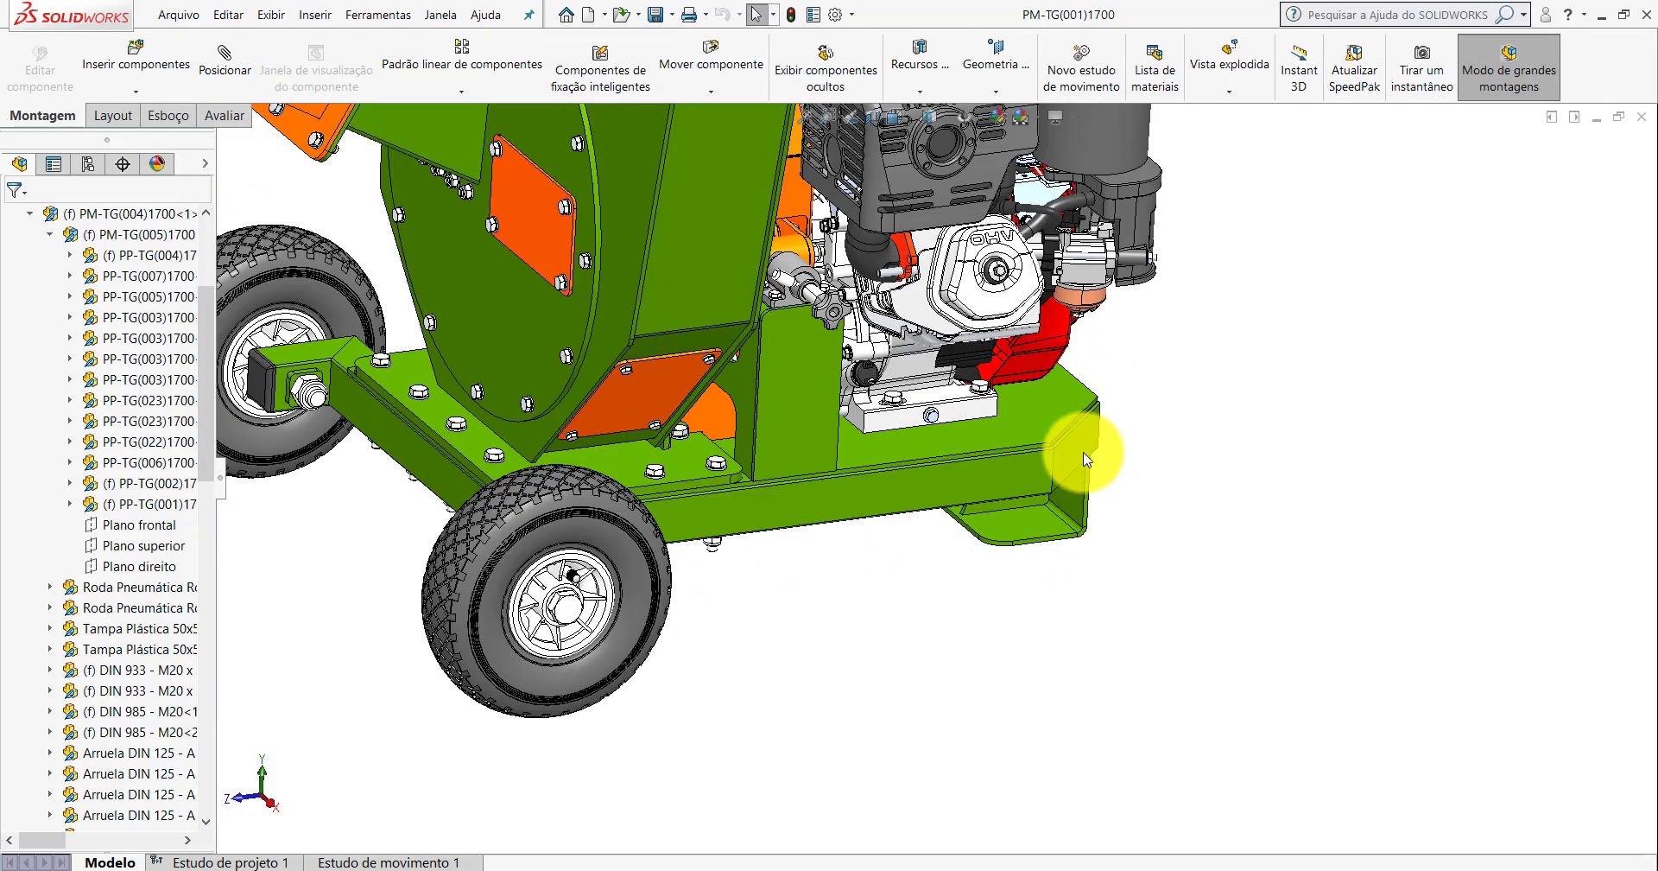
mouse_move(1074, 452)
middle_down()
mouse_move(985, 285)
mouse_move(1100, 433)
middle_up()
scroll(1111, 457, down, 3)
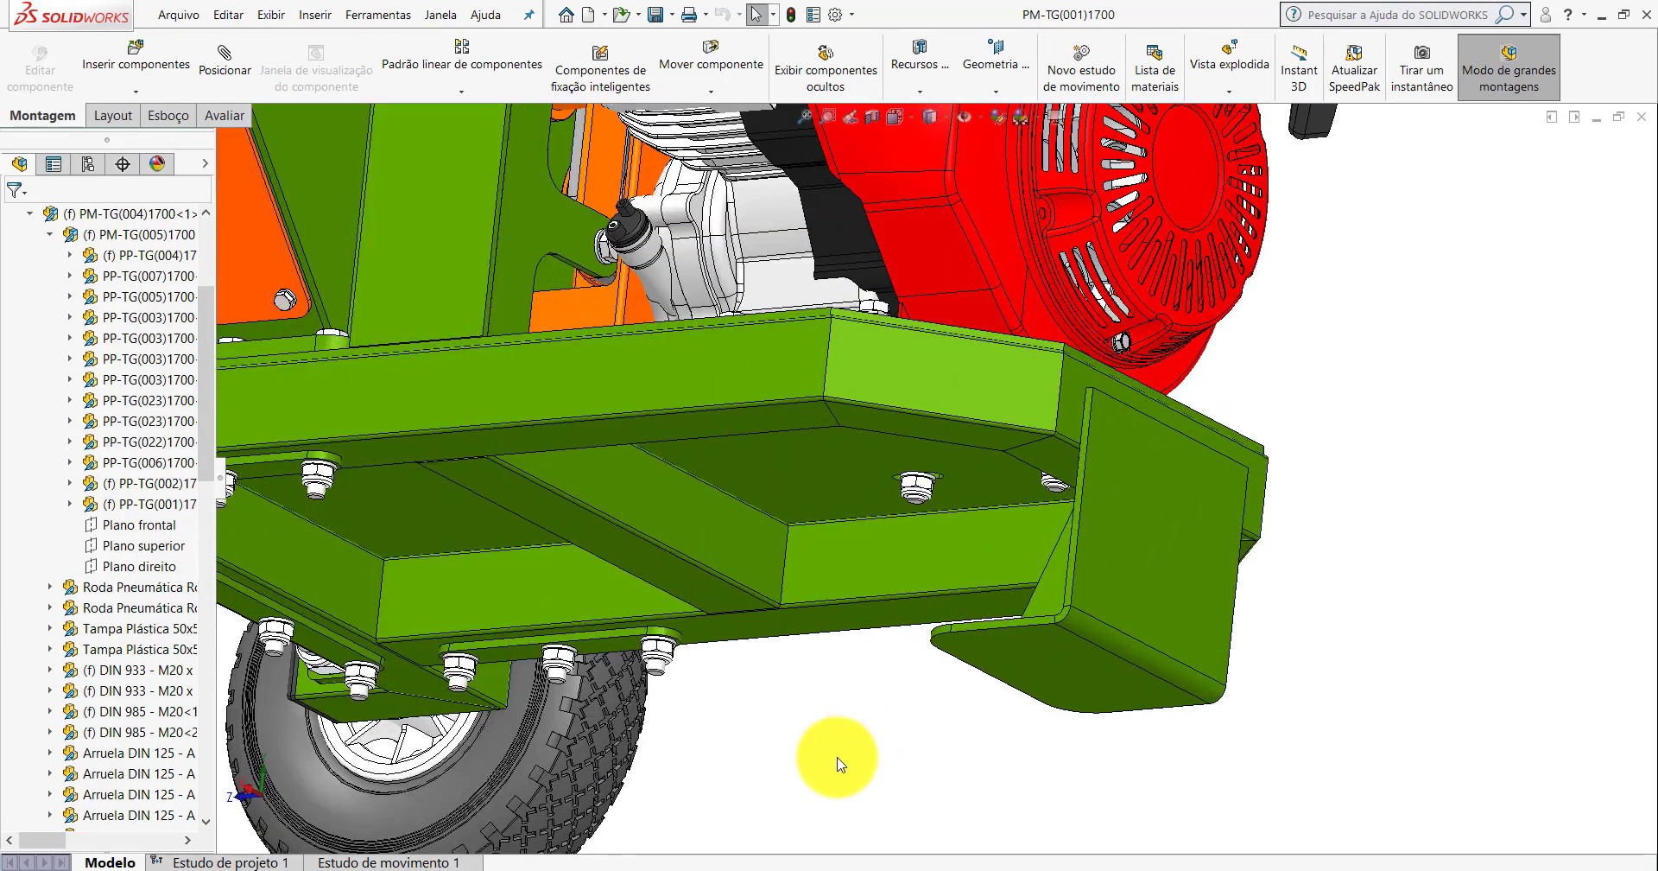
click(703, 821)
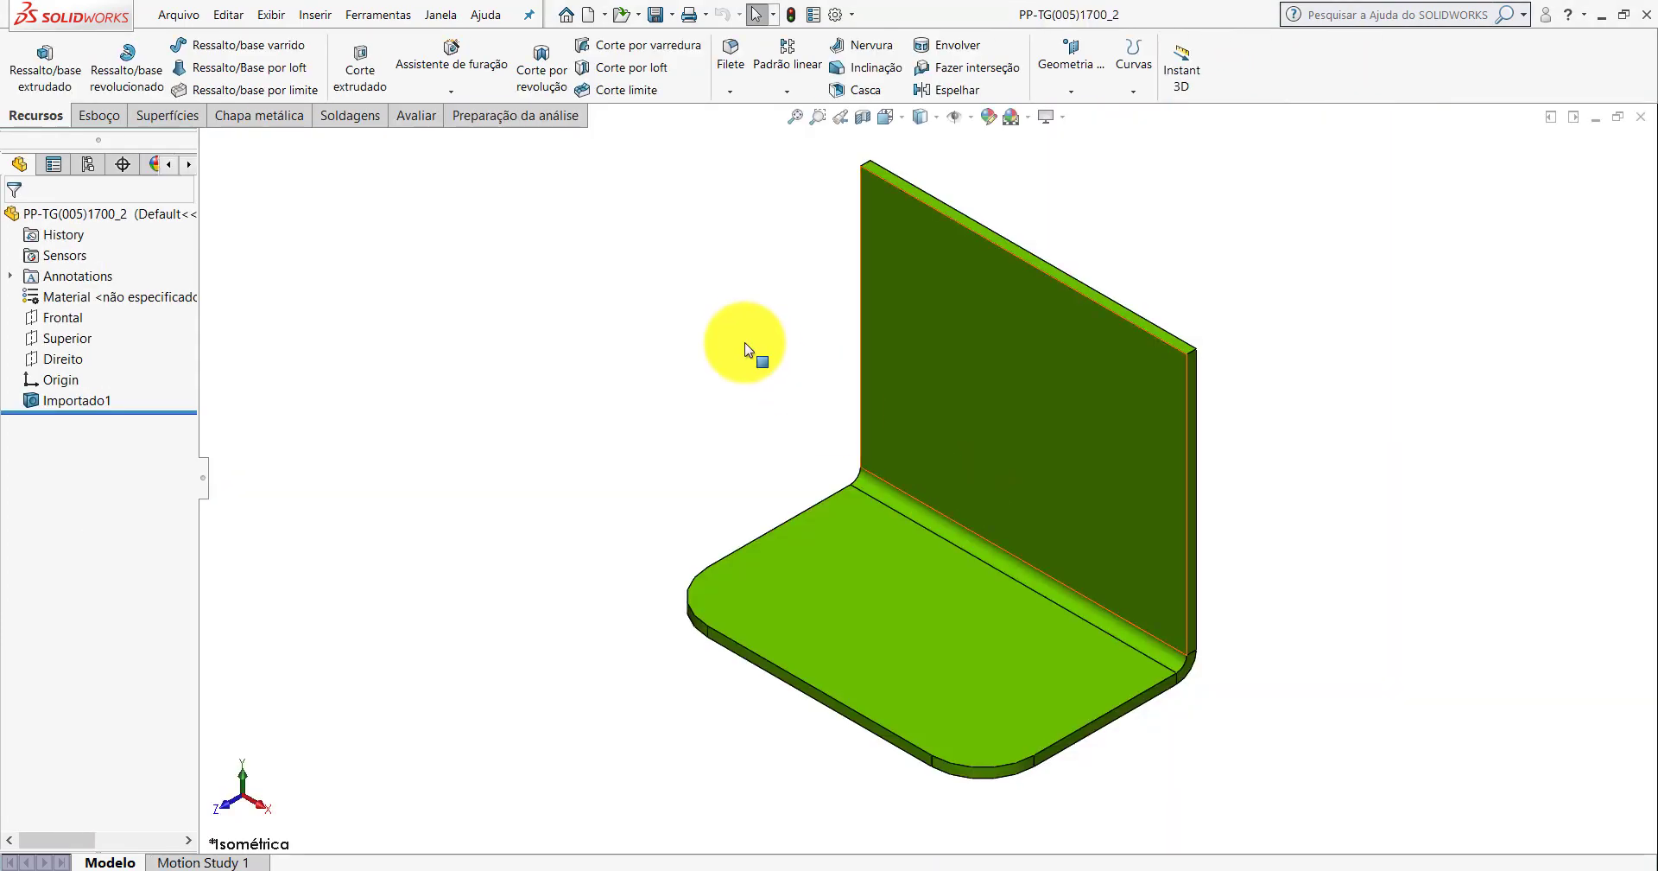
Create a new blank part and show it in isometric view.
click(589, 14)
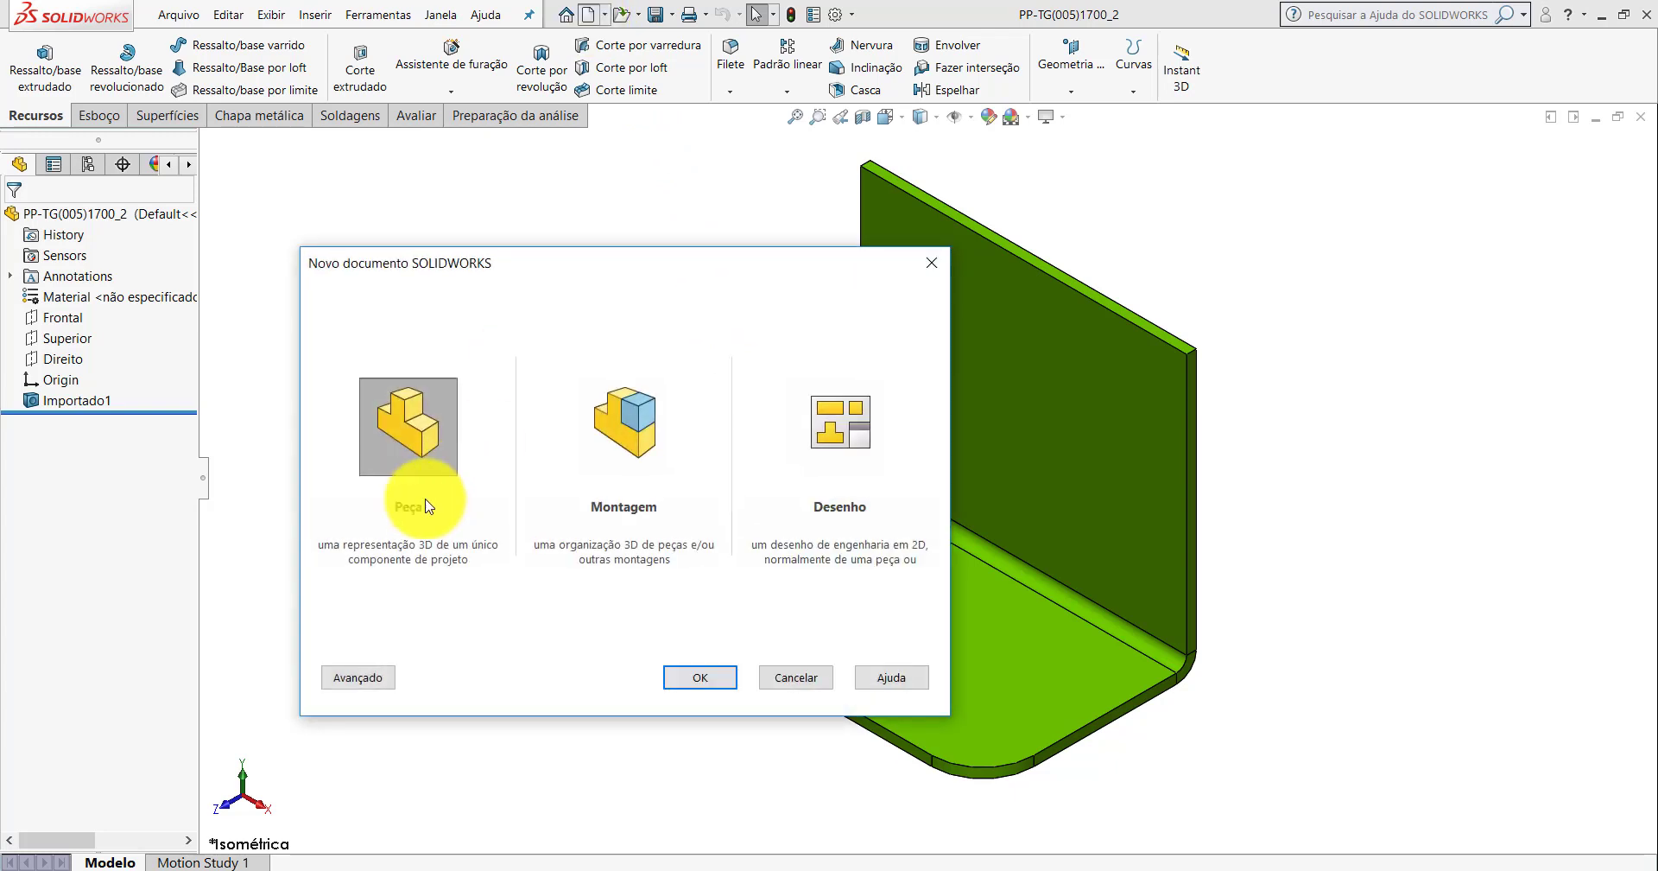
double_click(411, 436)
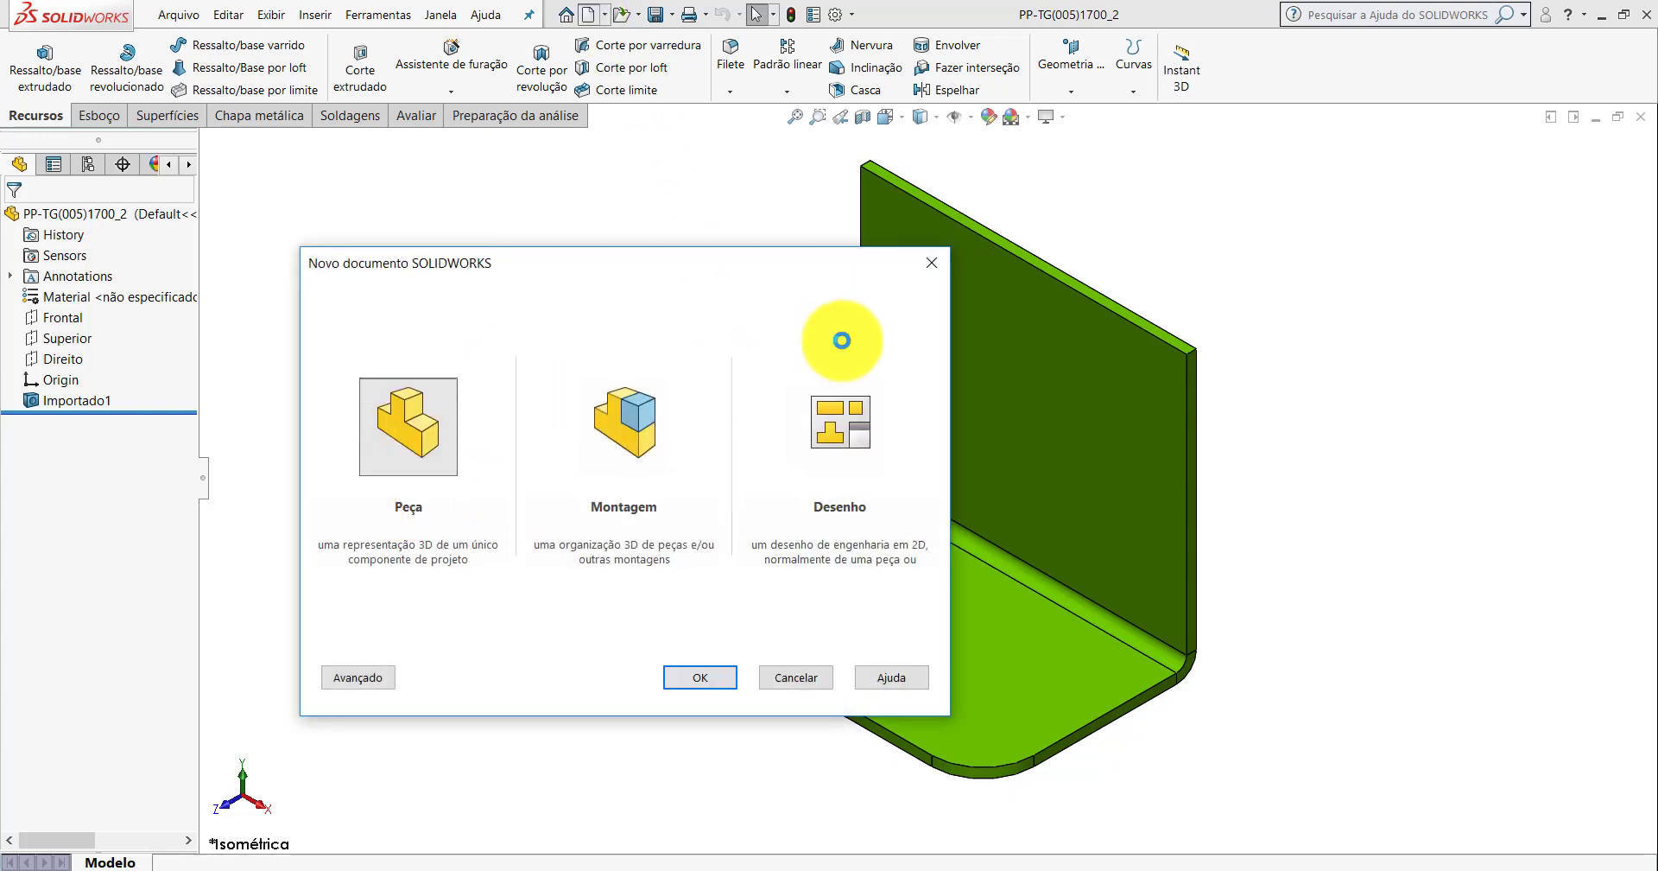
click(891, 123)
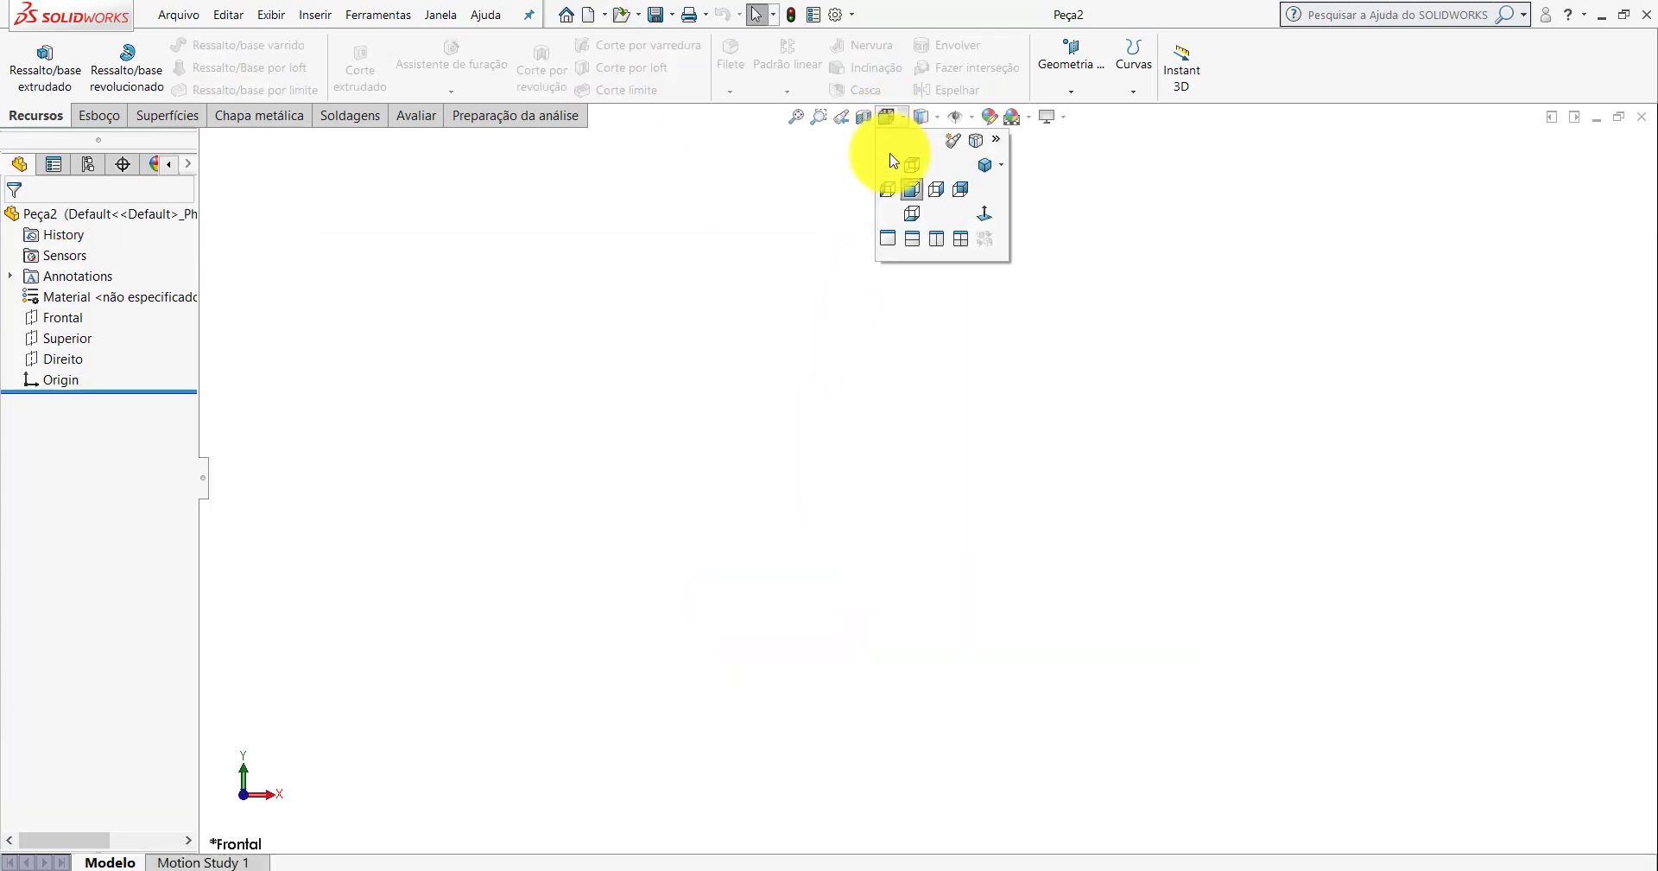
click(982, 164)
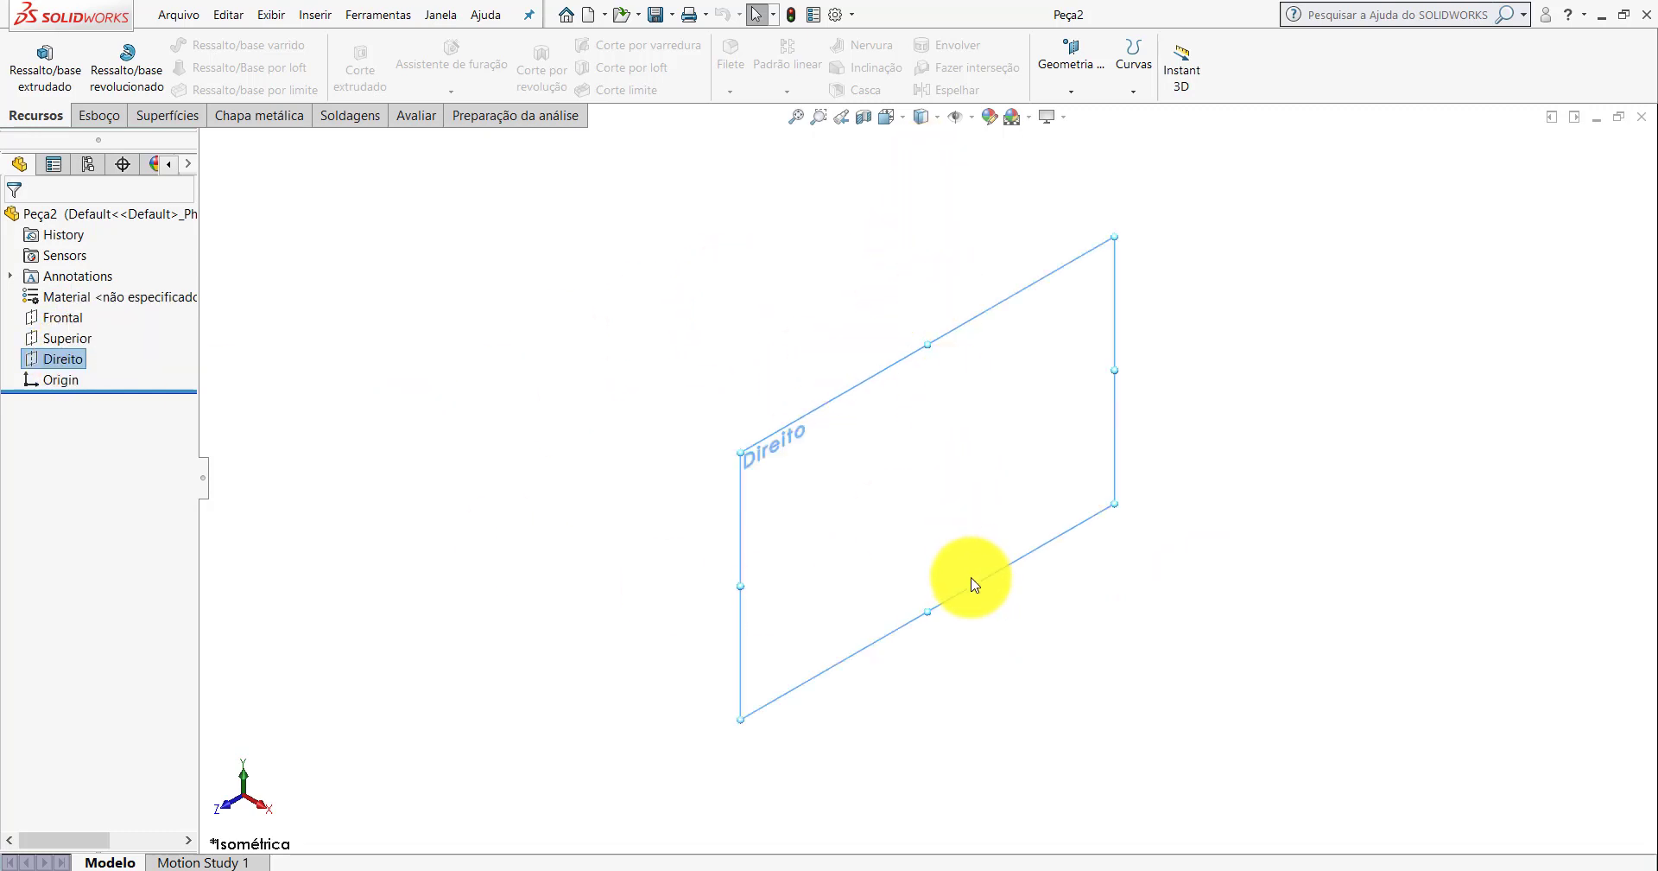
After glancing at the PP-TG(005)1700_2 reference, start a sketch on the Direito plane.
click(605, 820)
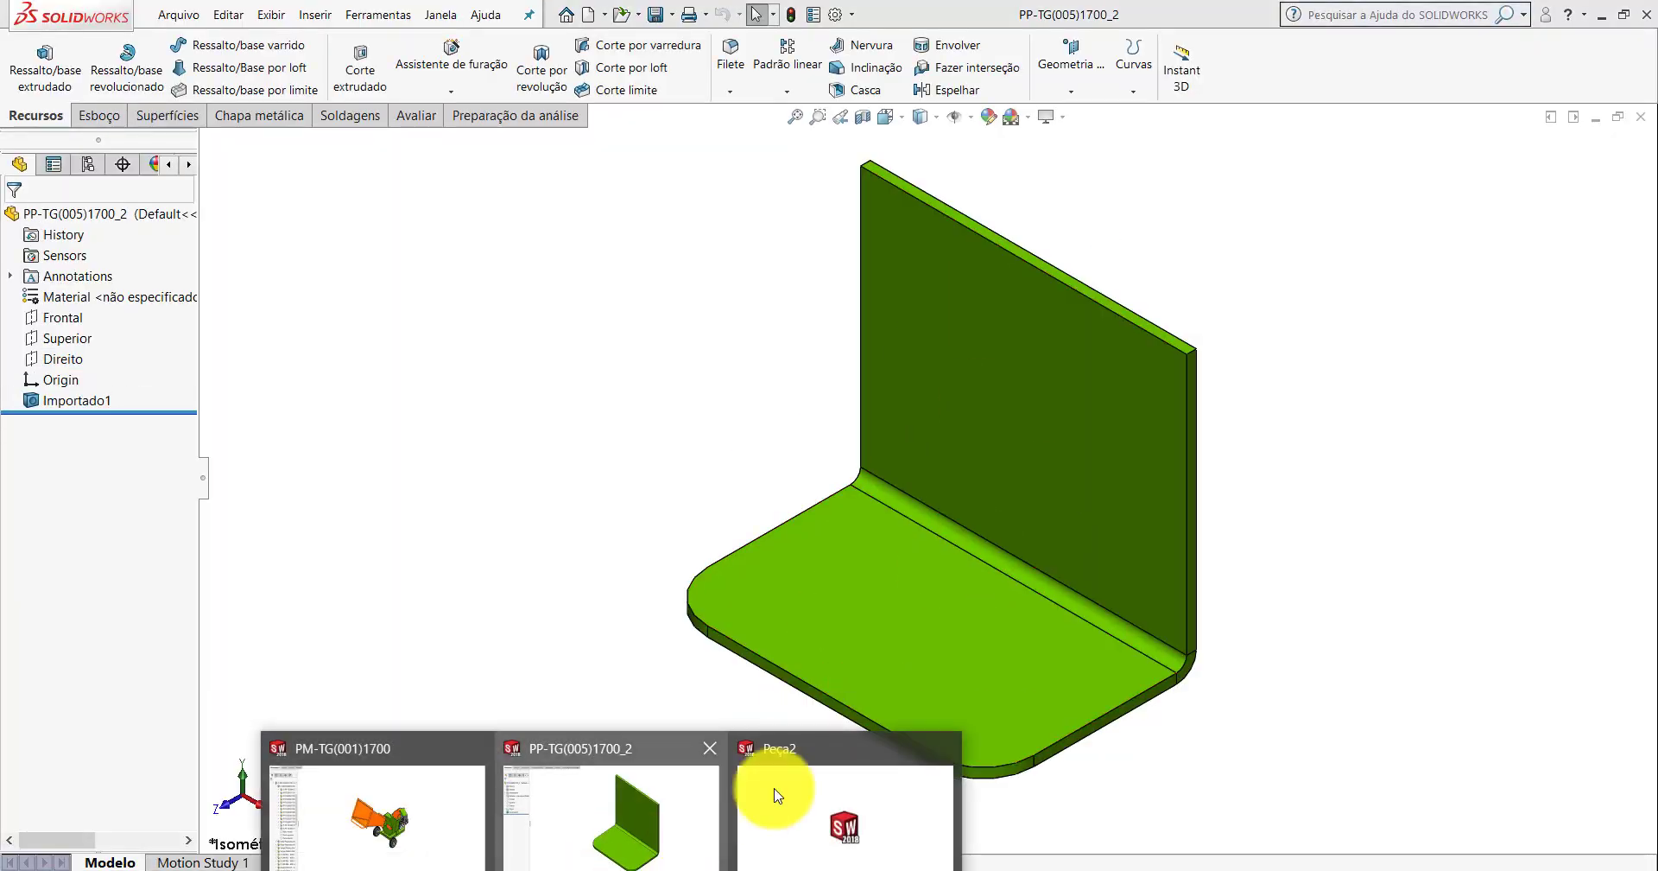
click(770, 777)
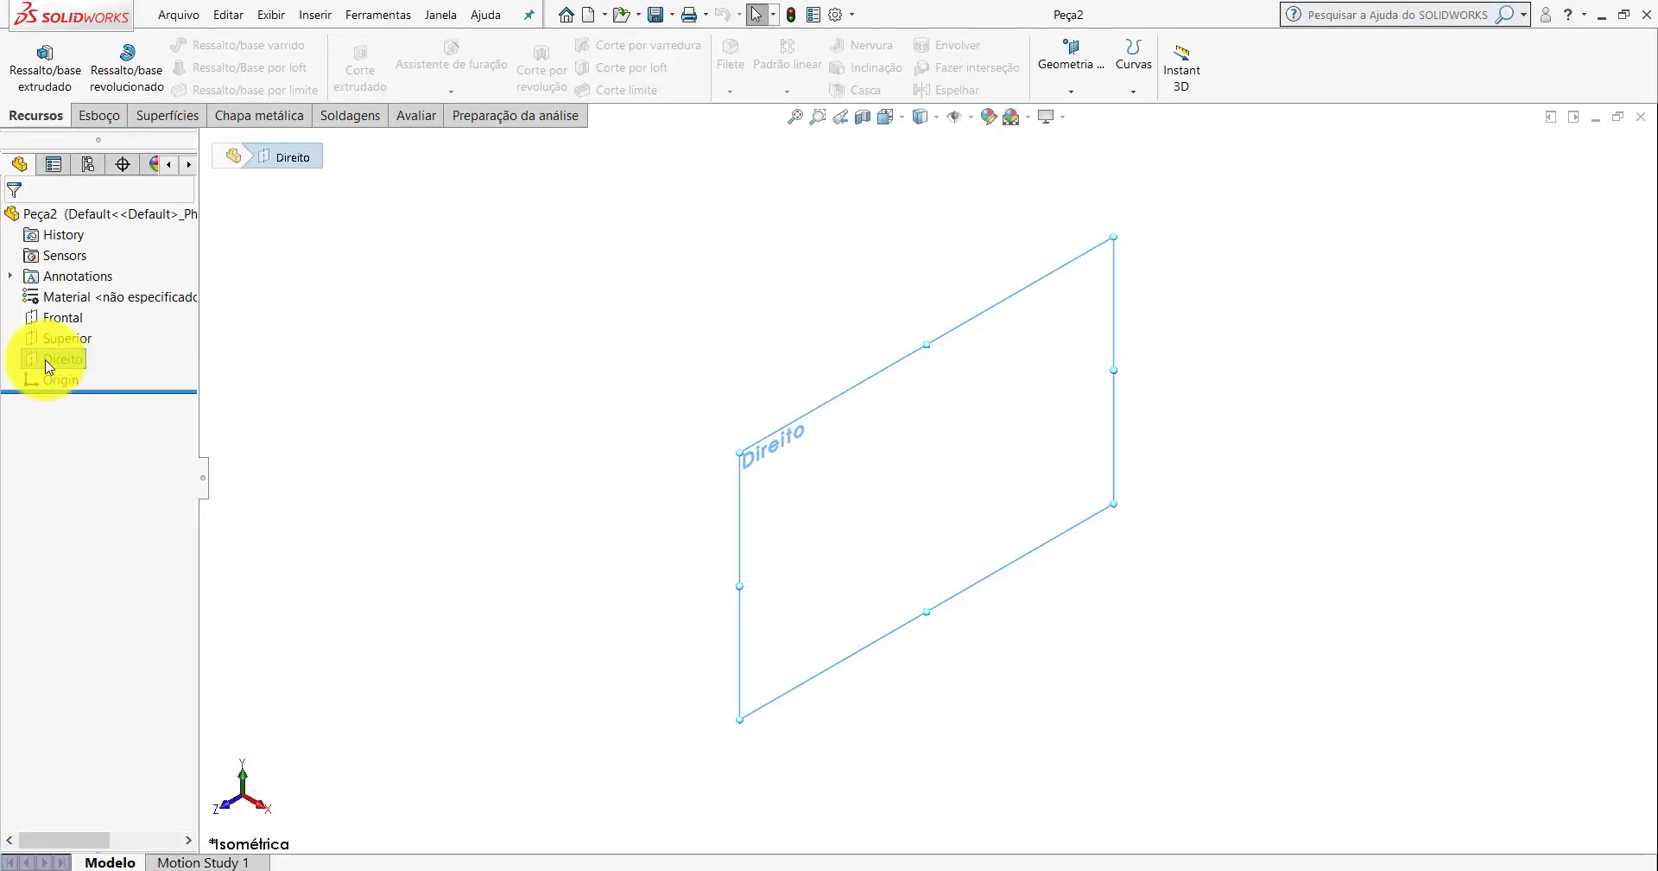
click(222, 381)
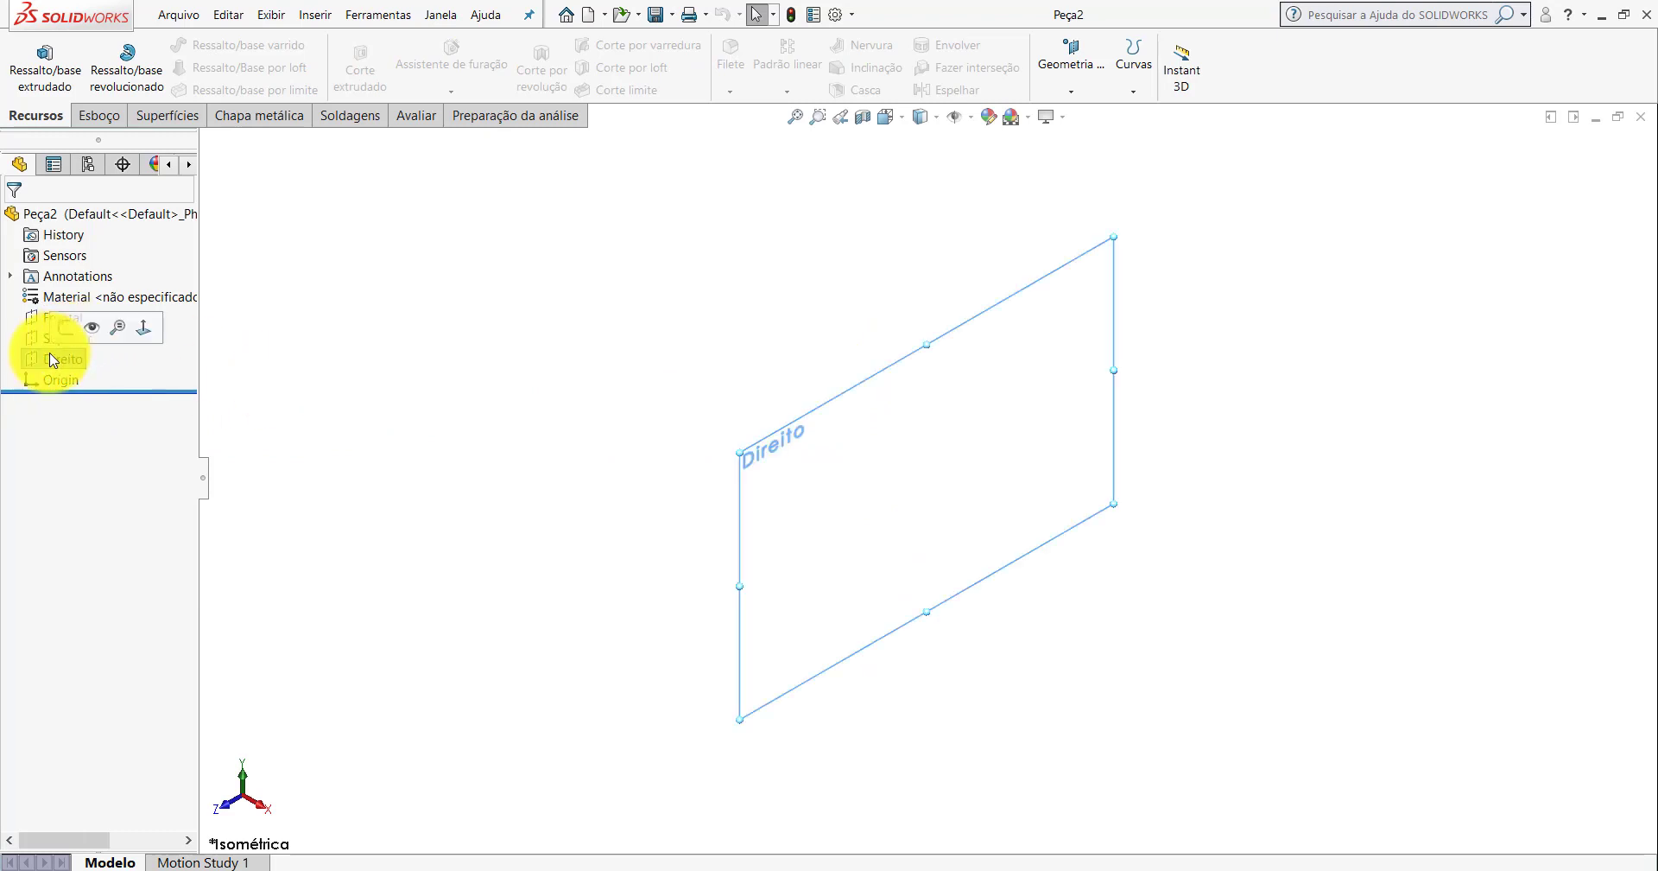
click(62, 325)
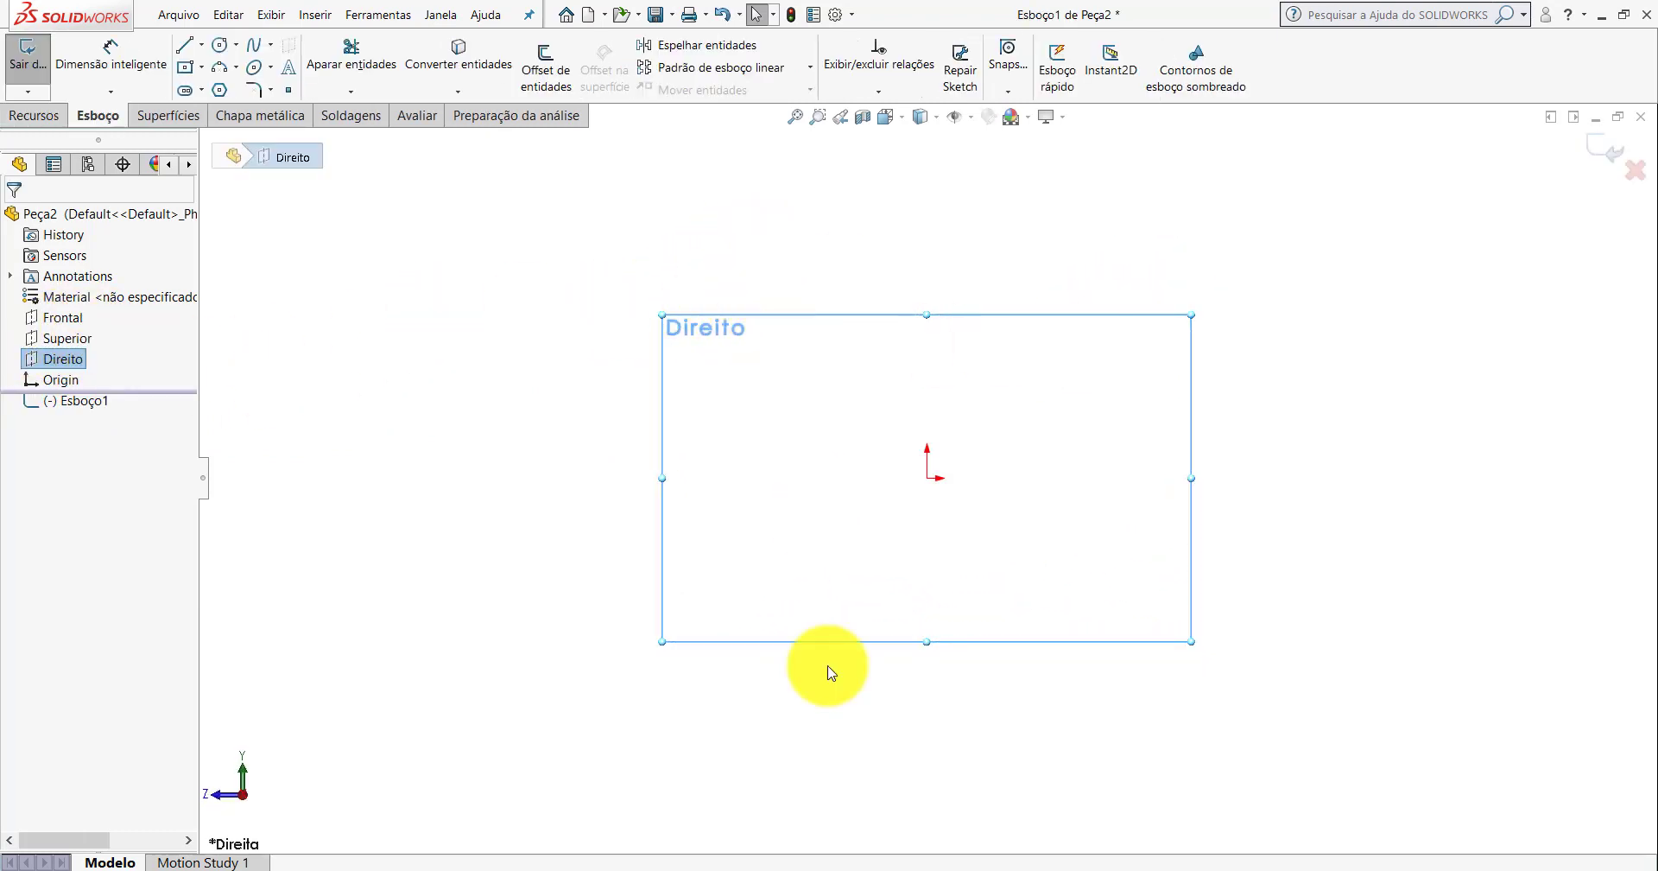
Draw a vertical line down to the corner, then a horizontal line leftward, and return to PP-TG(005)1700_2.
click(668, 236)
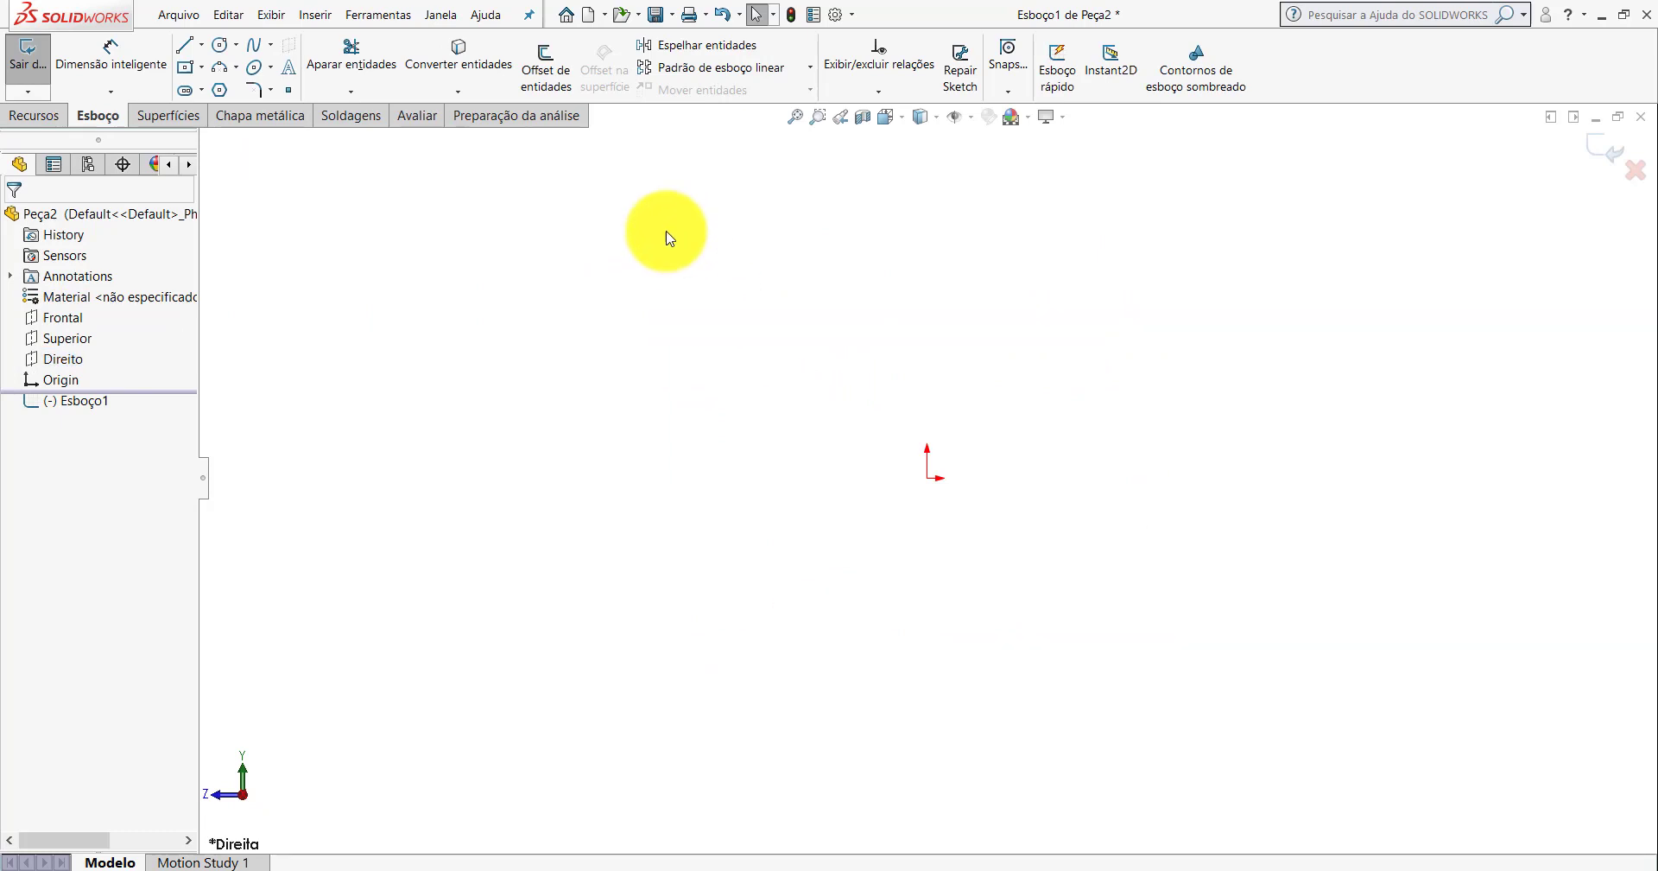
click(186, 49)
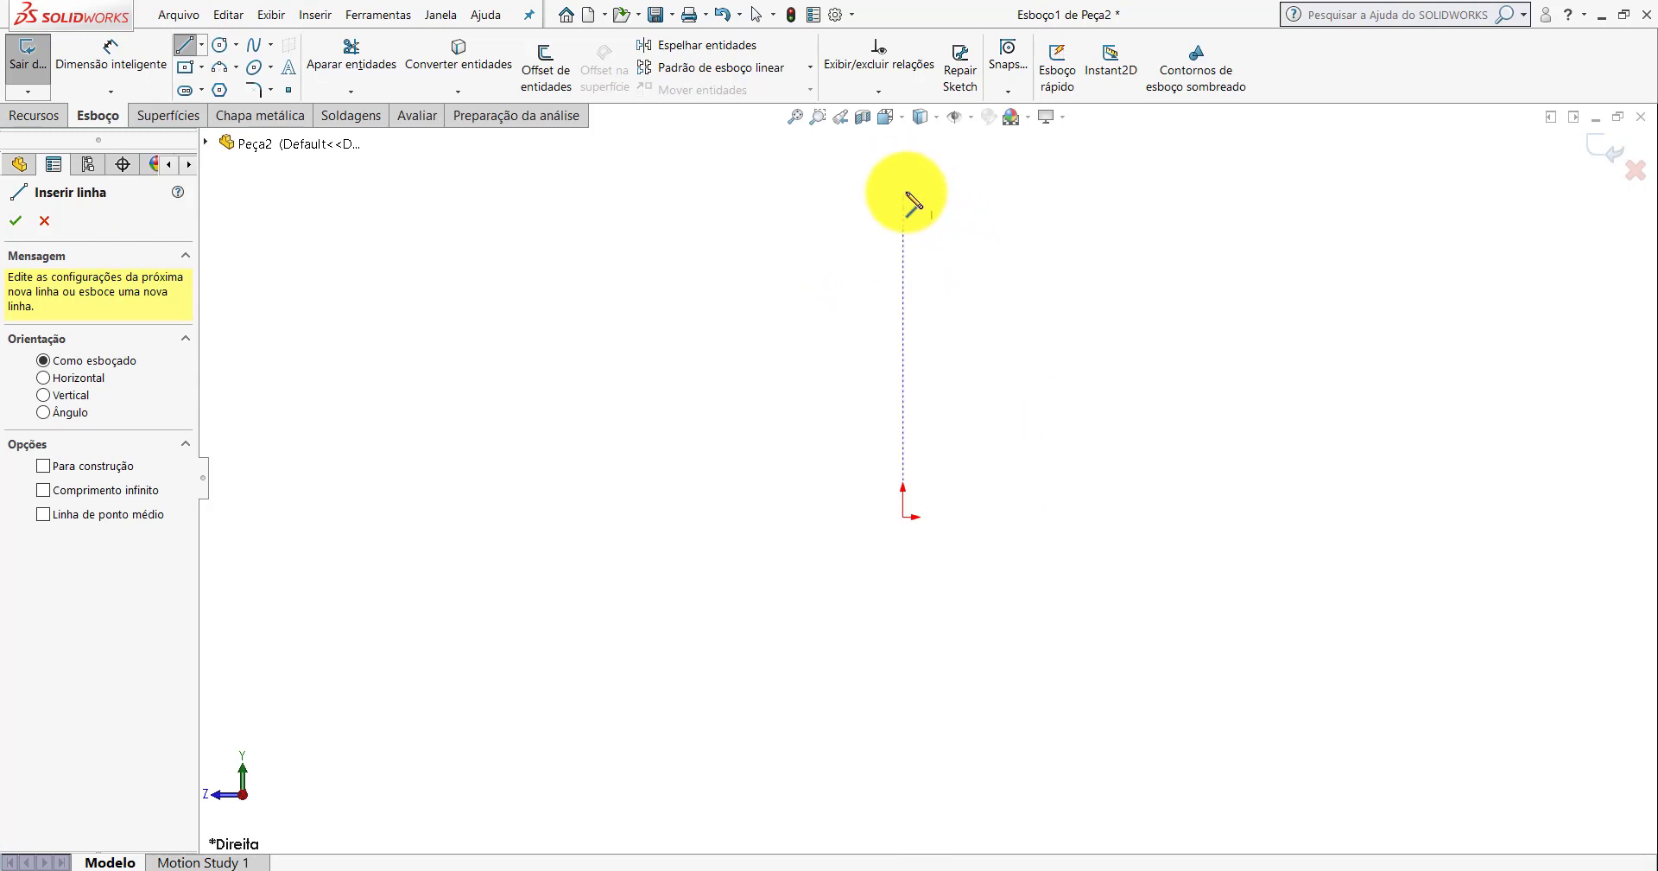
click(904, 192)
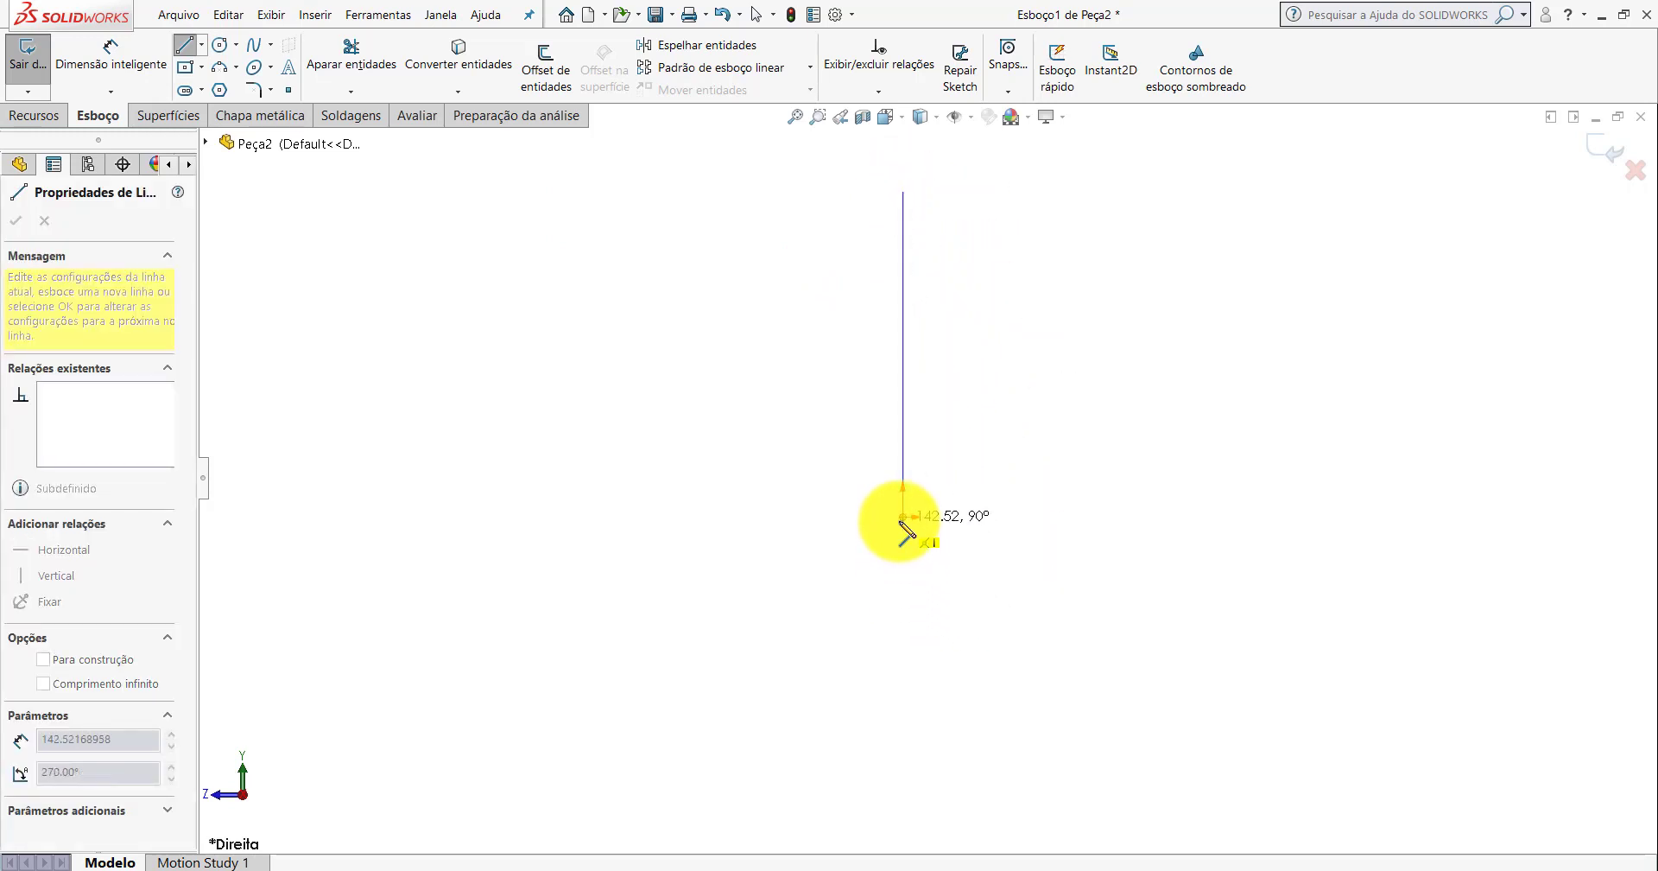
click(903, 517)
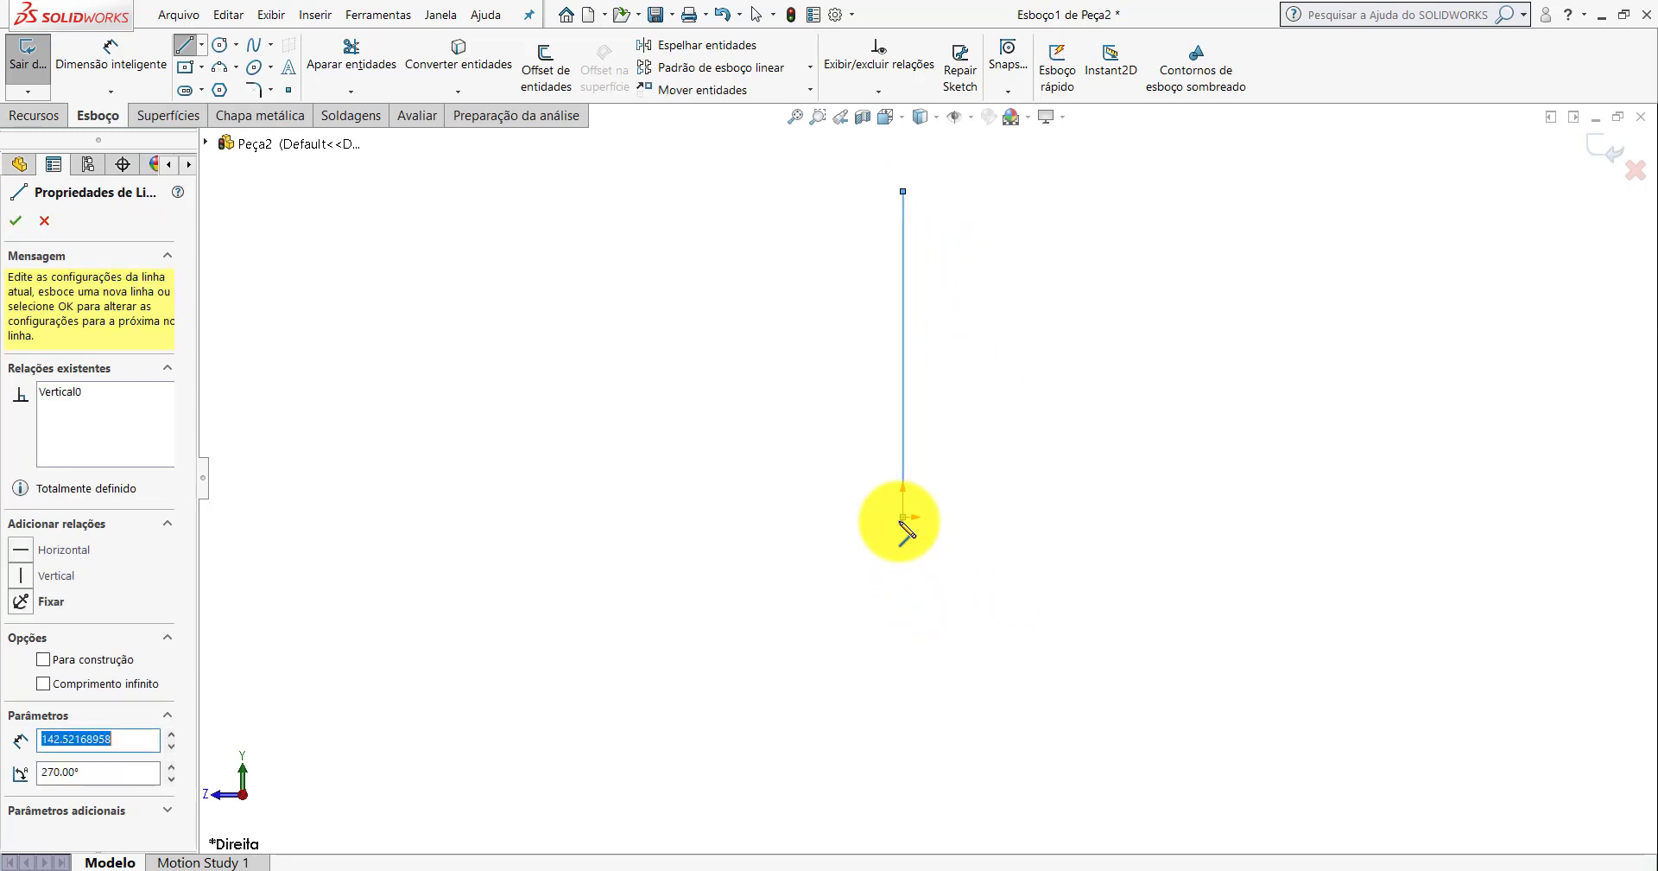
click(647, 517)
key(Escape)
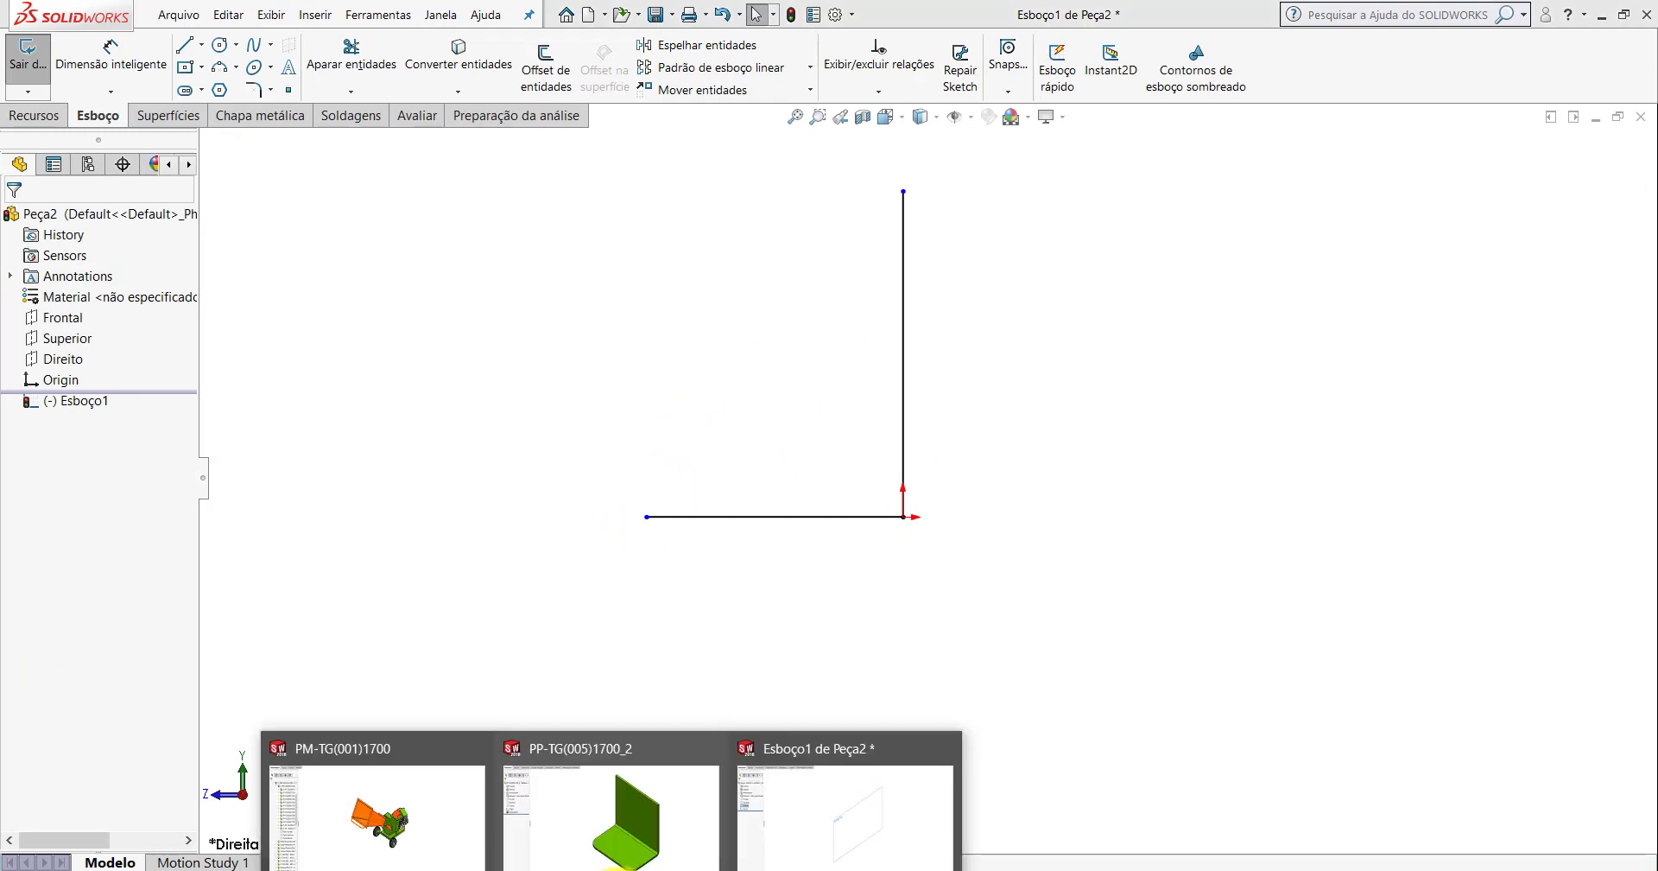
click(610, 812)
Measure the bracket's parallel base faces as 104.76 mm apart, then return to the Peça2 sketch.
click(414, 115)
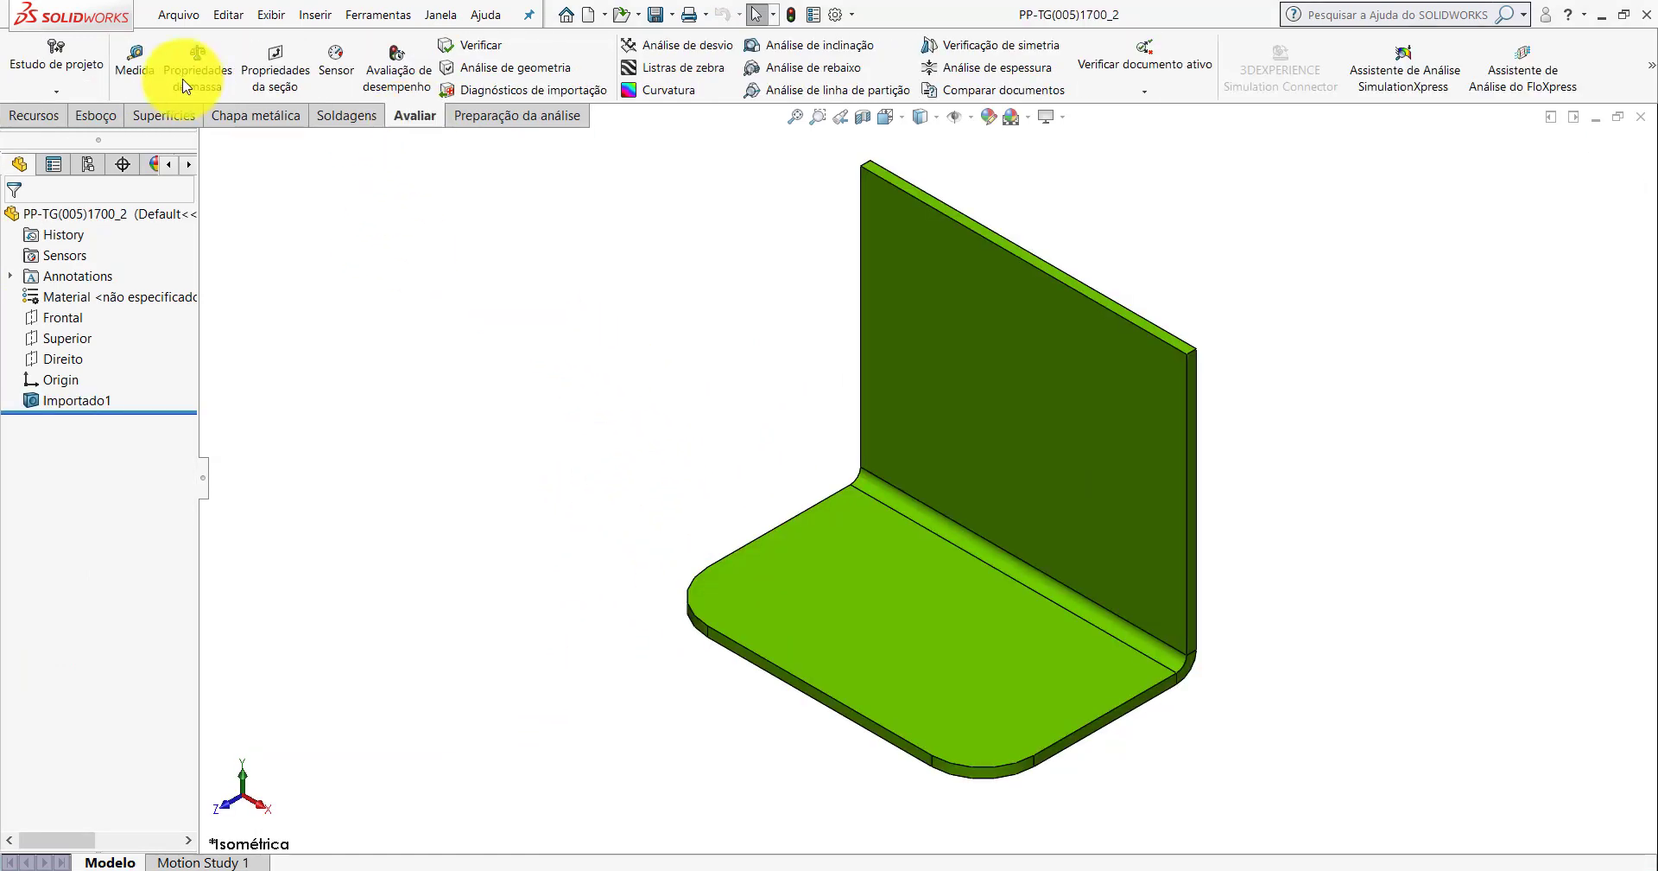
click(138, 70)
scroll(1007, 730, down, 5)
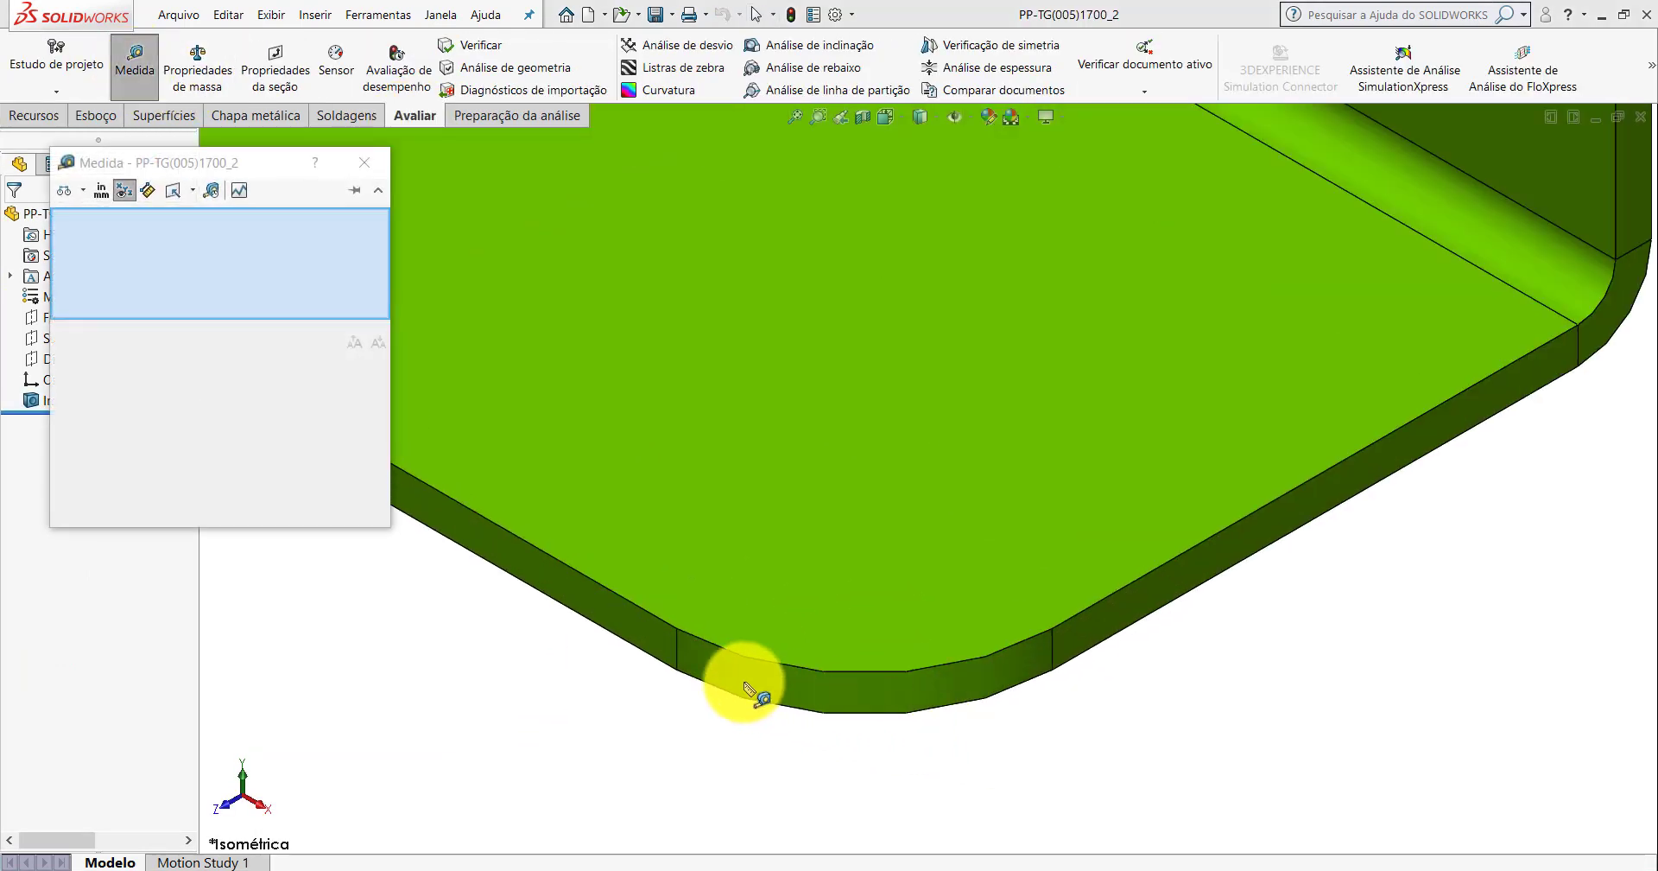
click(659, 645)
middle_drag(1047, 501, 971, 426)
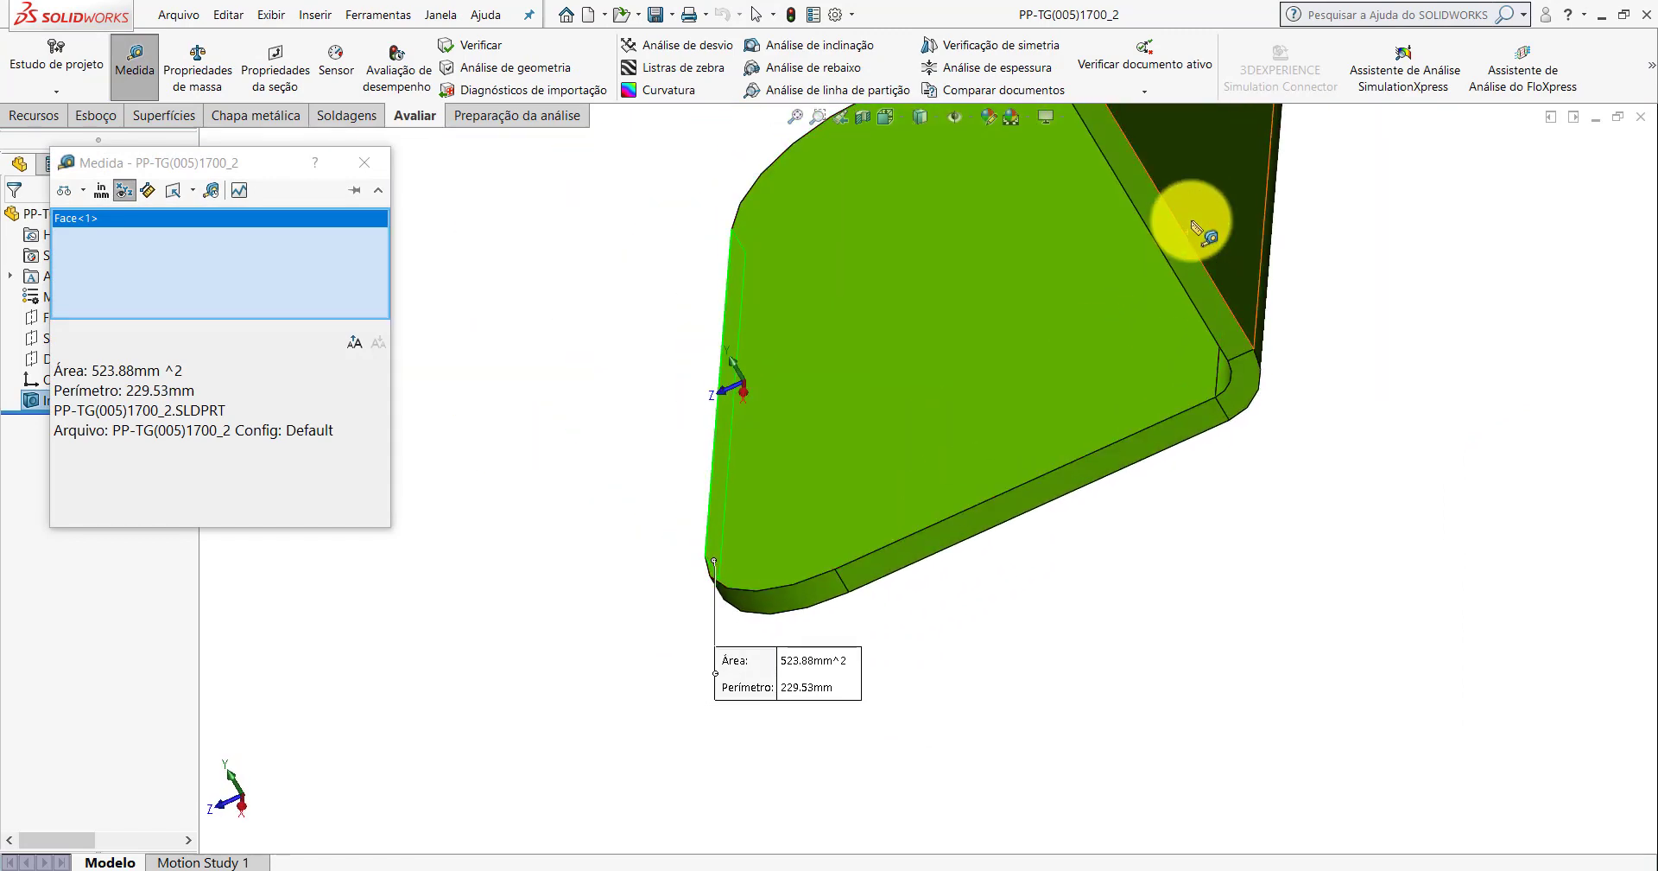
click(1153, 276)
middle_drag(1088, 396, 1095, 396)
scroll(981, 396, down, 2)
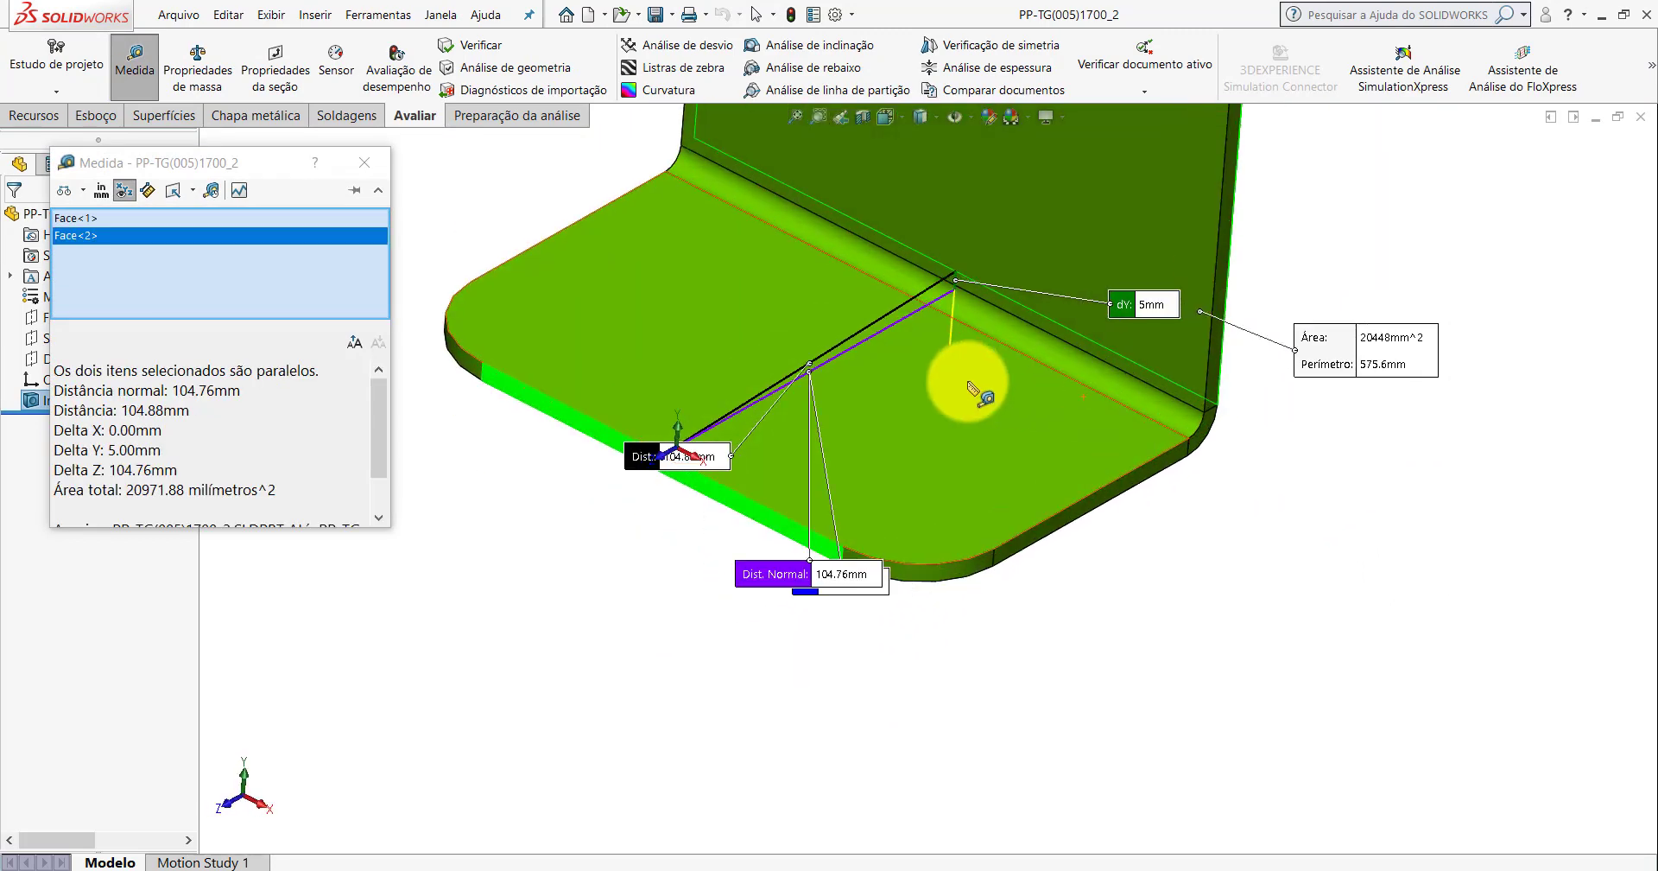
scroll(973, 389, down, 2)
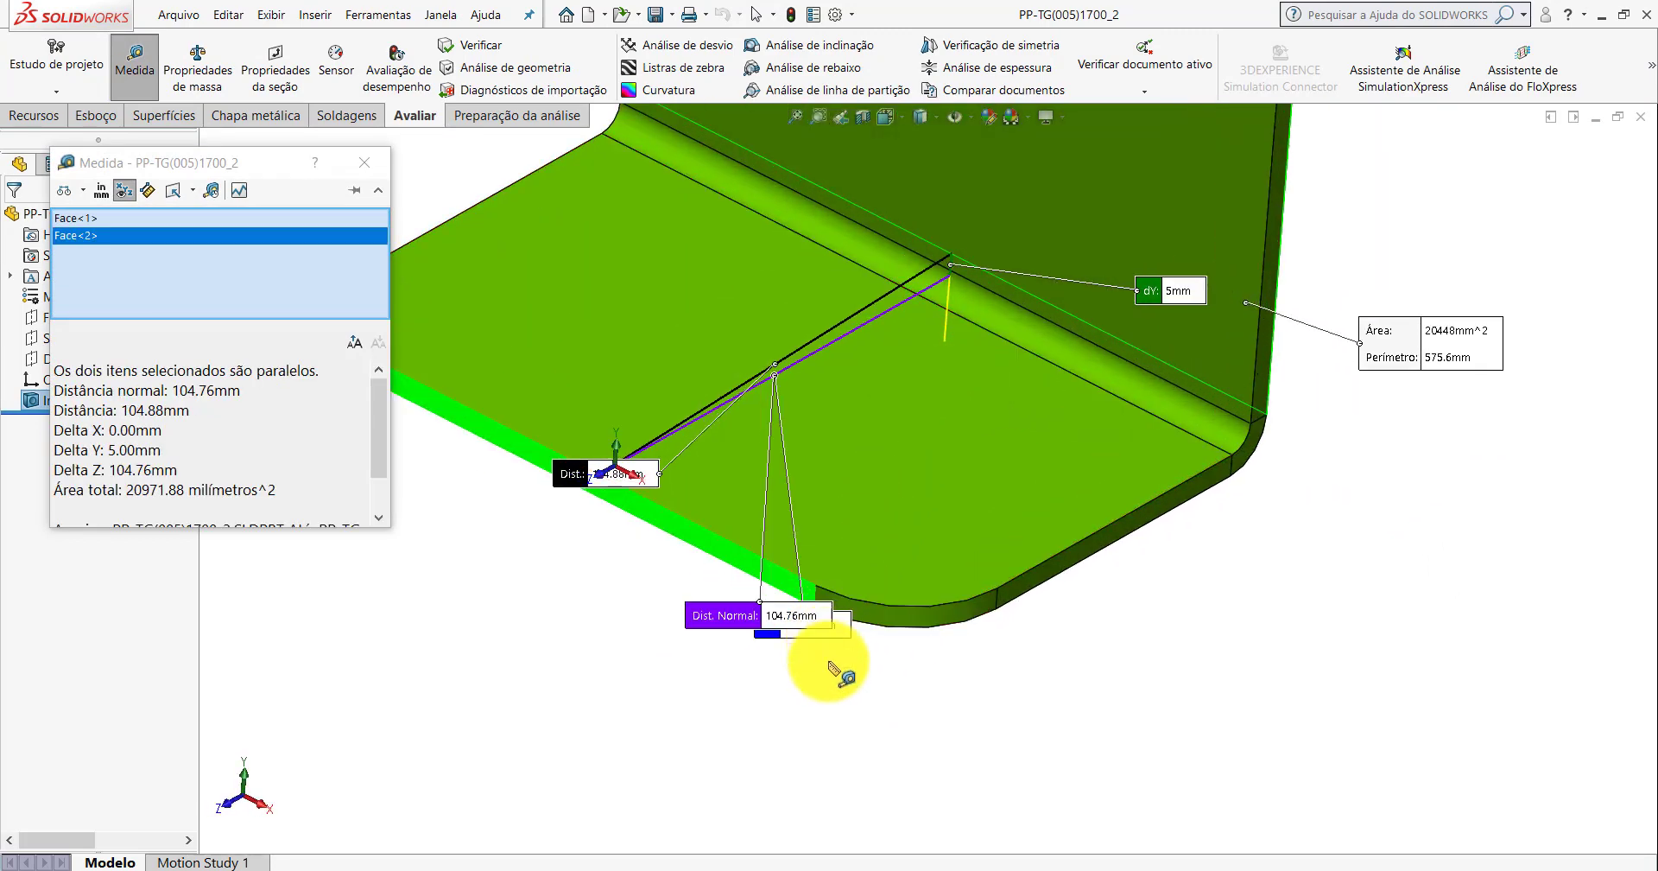
drag(829, 669, 838, 713)
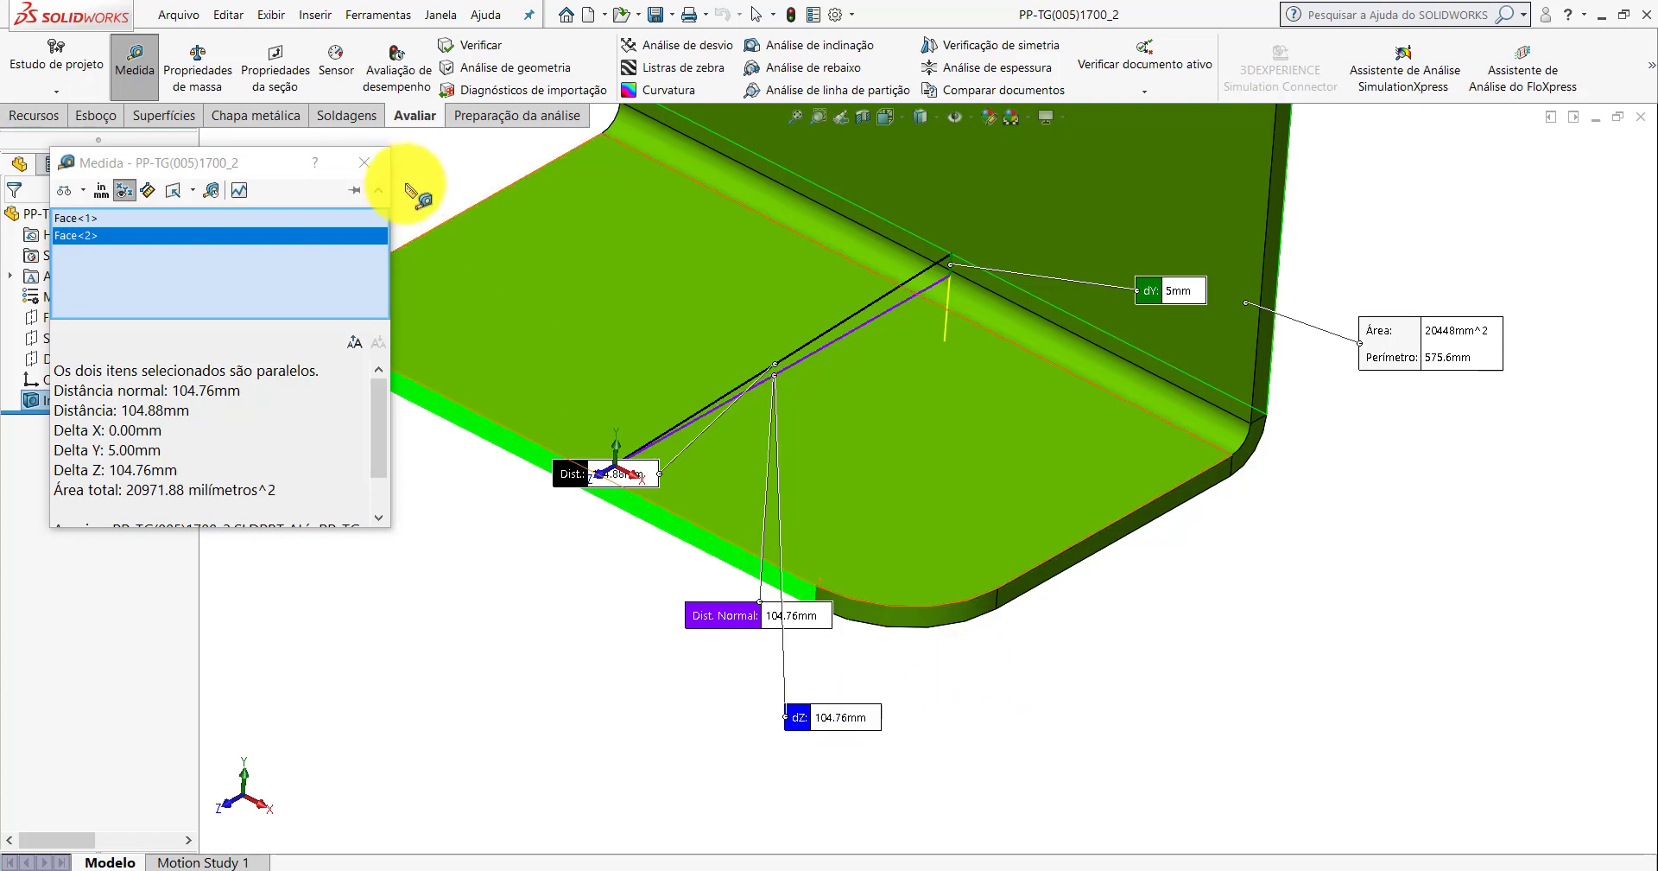
click(365, 162)
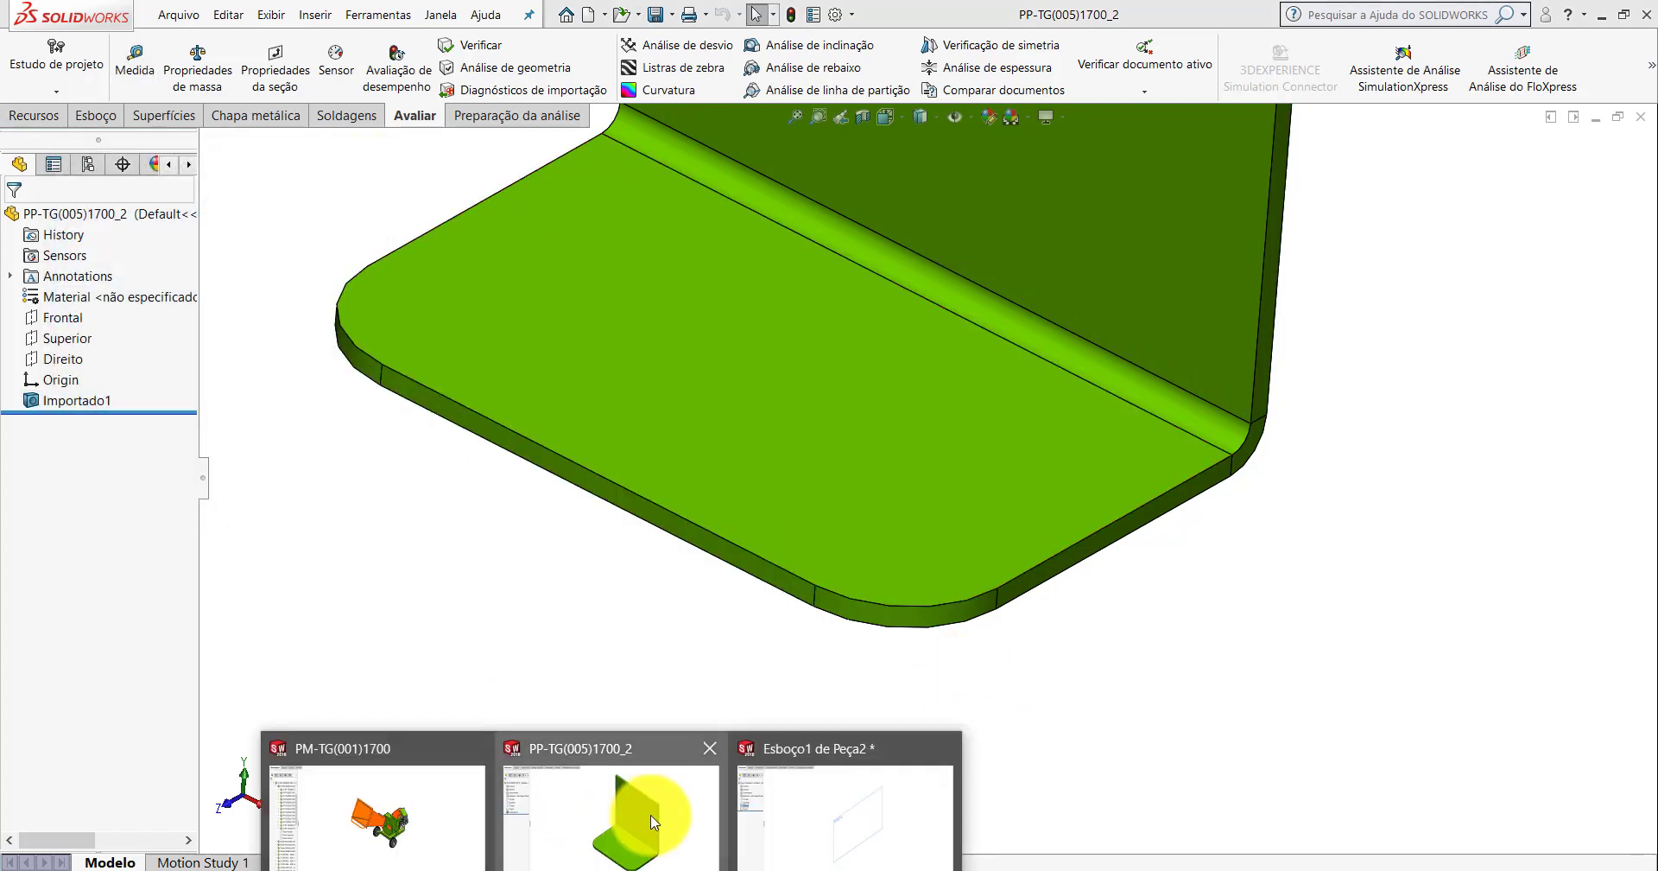
click(821, 788)
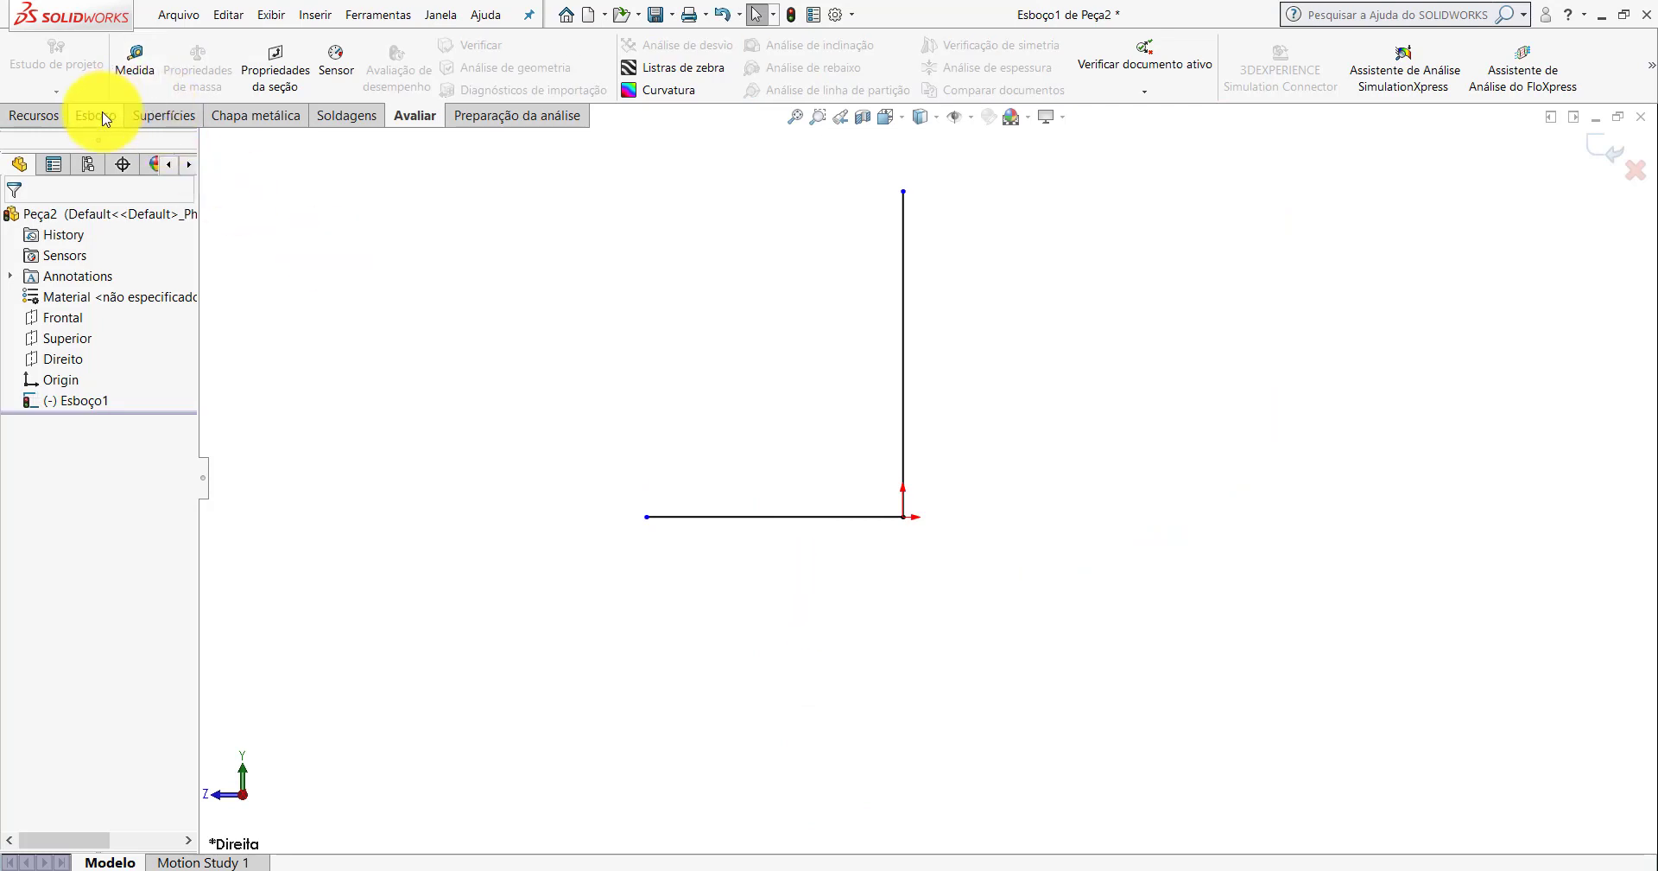
Dimension the sketch's horizontal line to 104.76 mm.
click(104, 118)
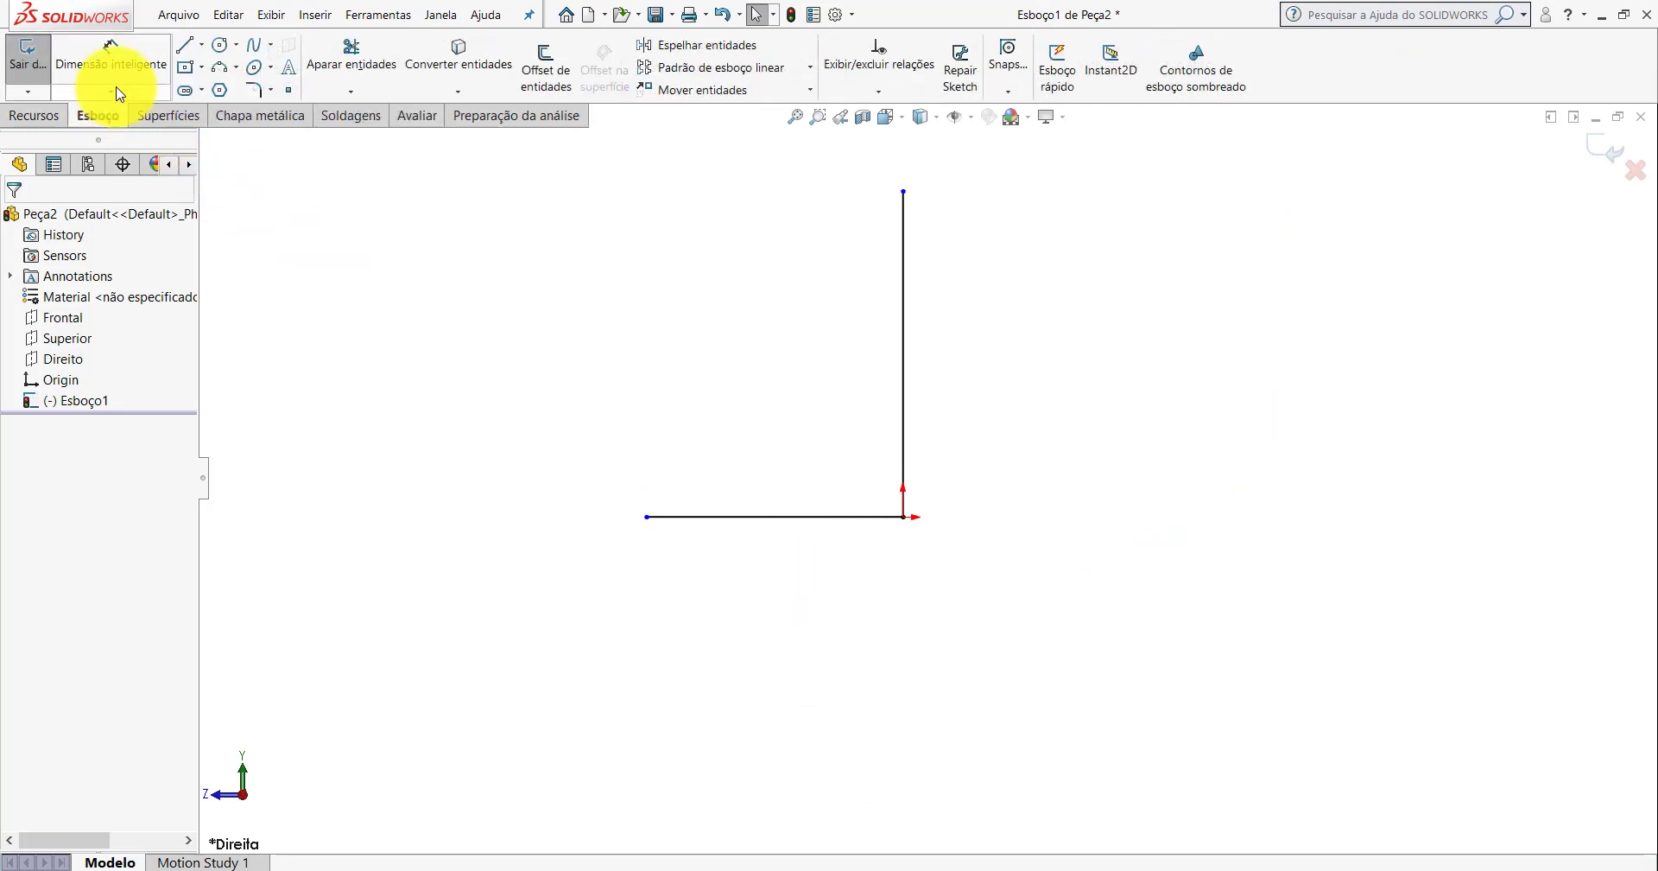
click(786, 519)
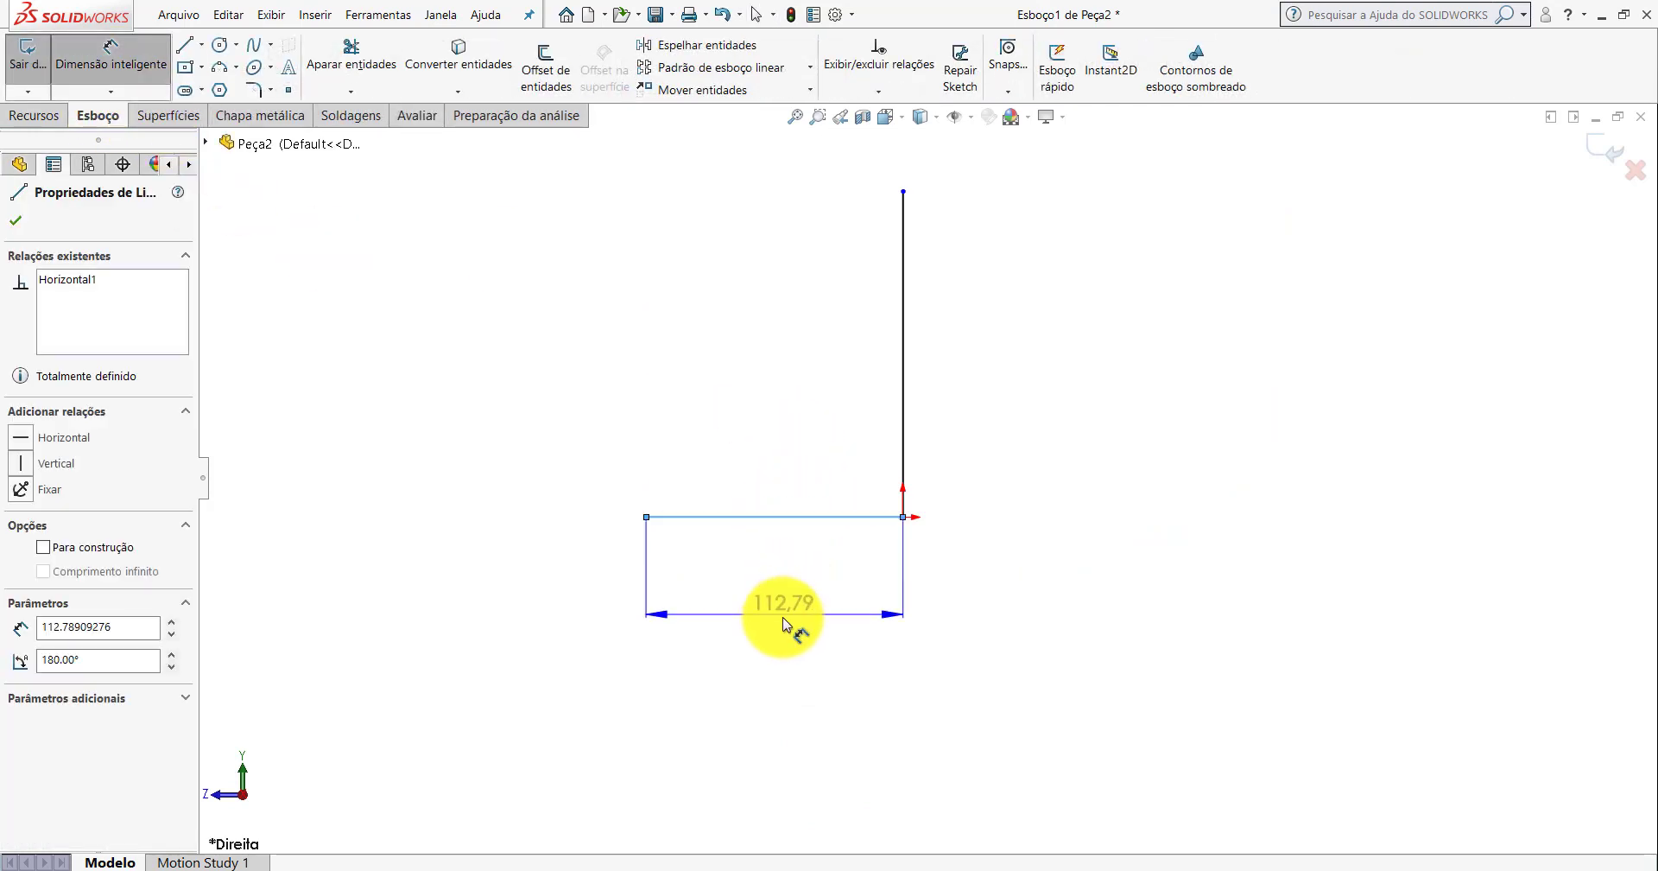
click(782, 616)
text(10)
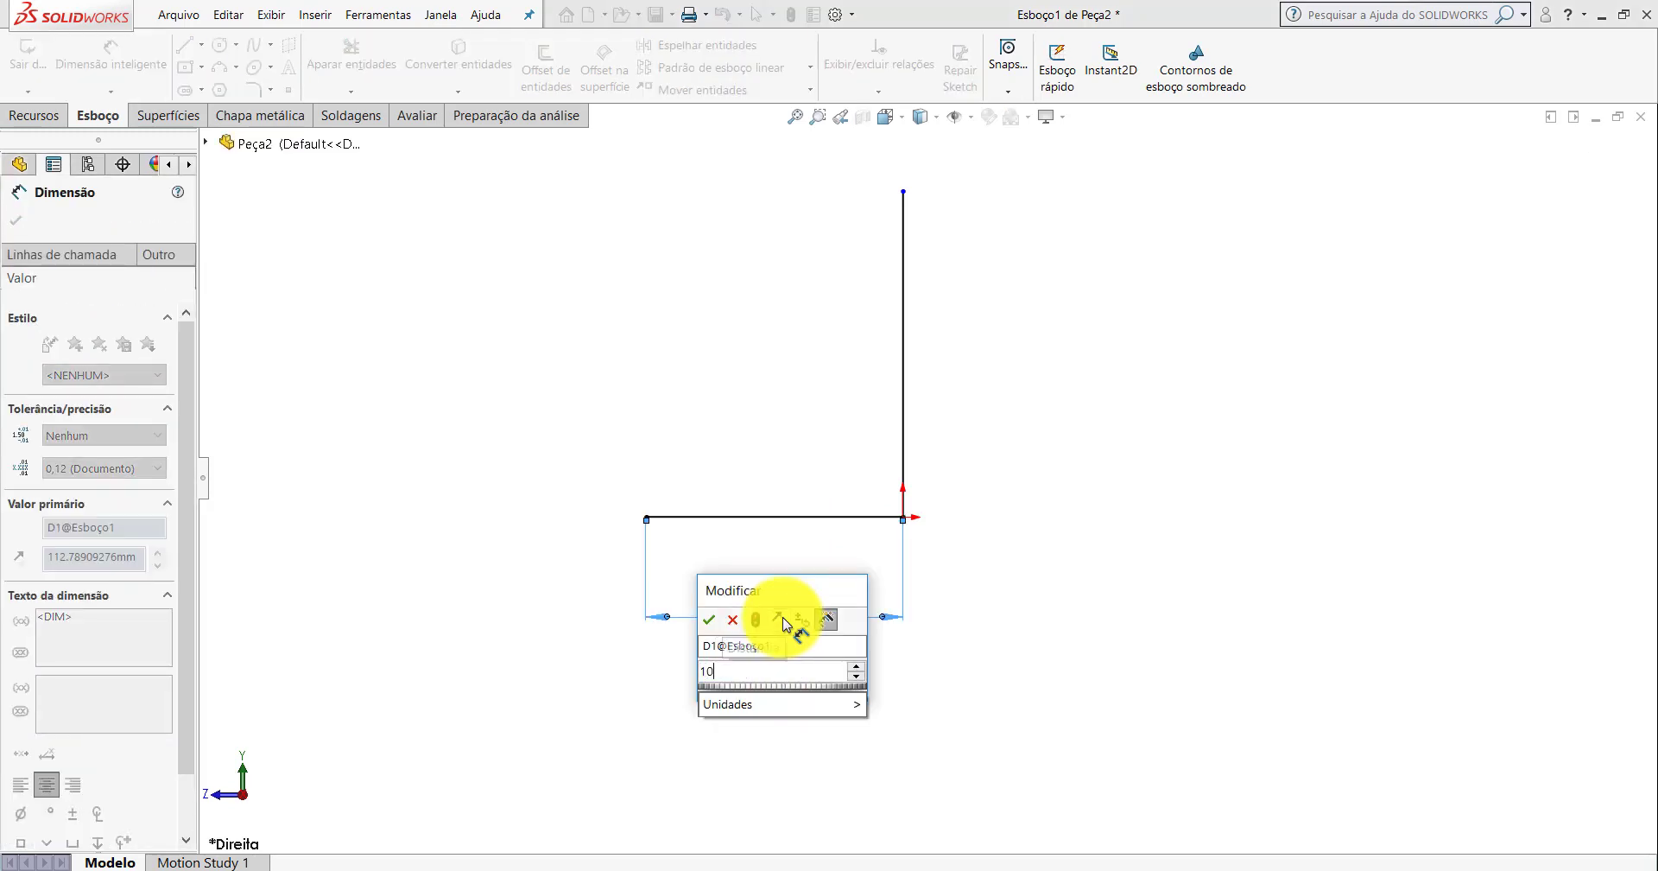
text(4,76)
key(Return)
click(1028, 406)
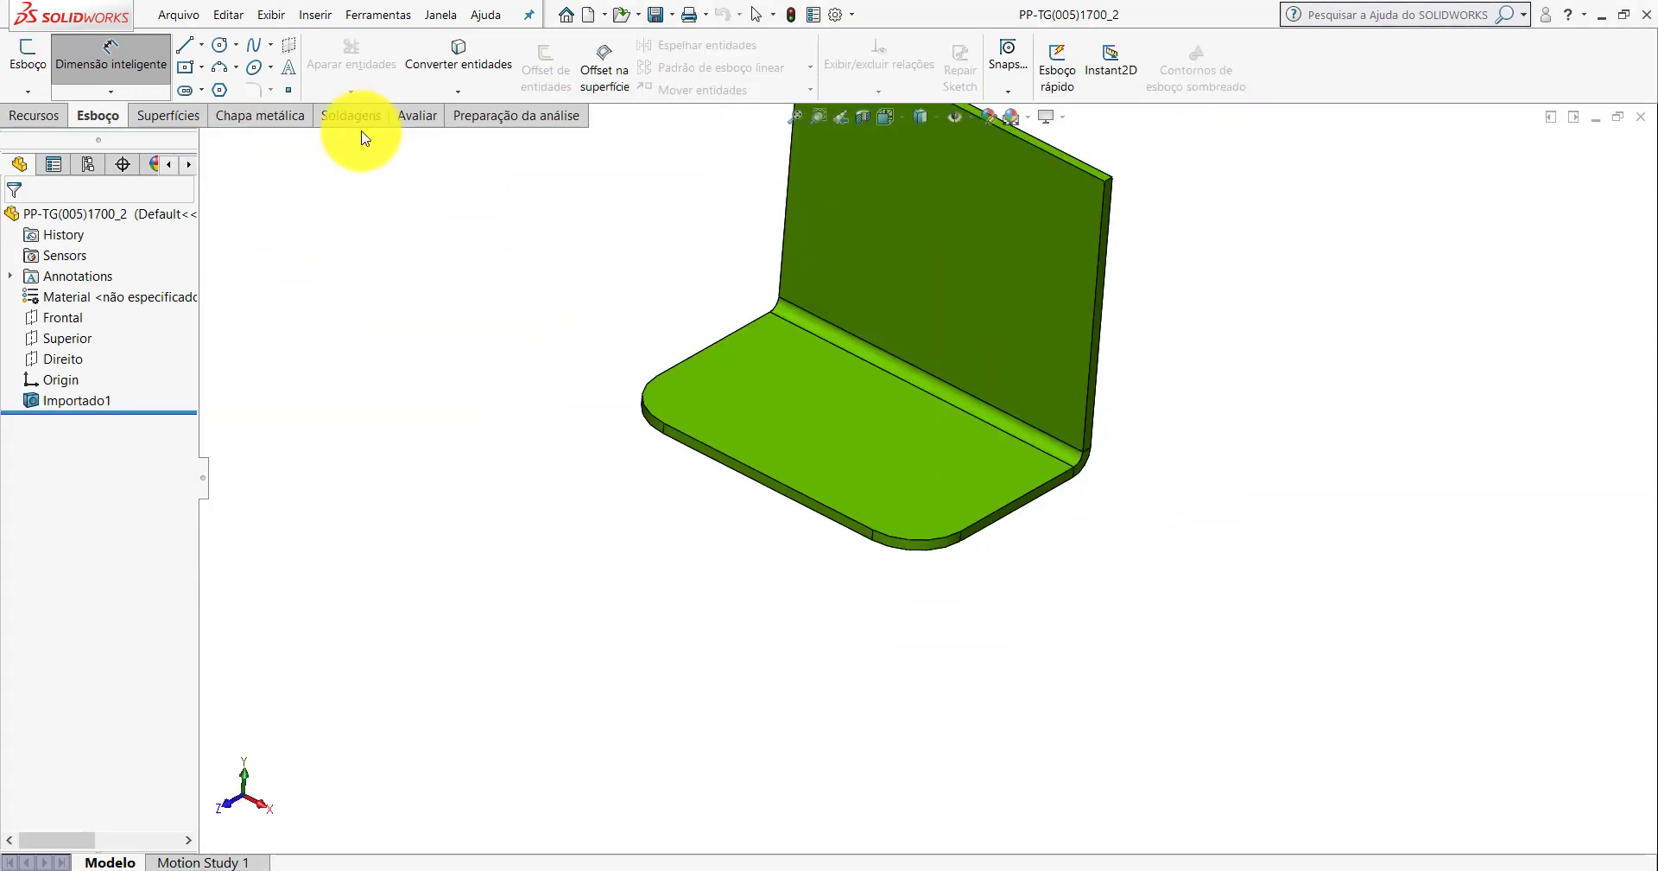
click(418, 121)
click(135, 61)
scroll(1007, 359, up, 3)
scroll(971, 434, down, 5)
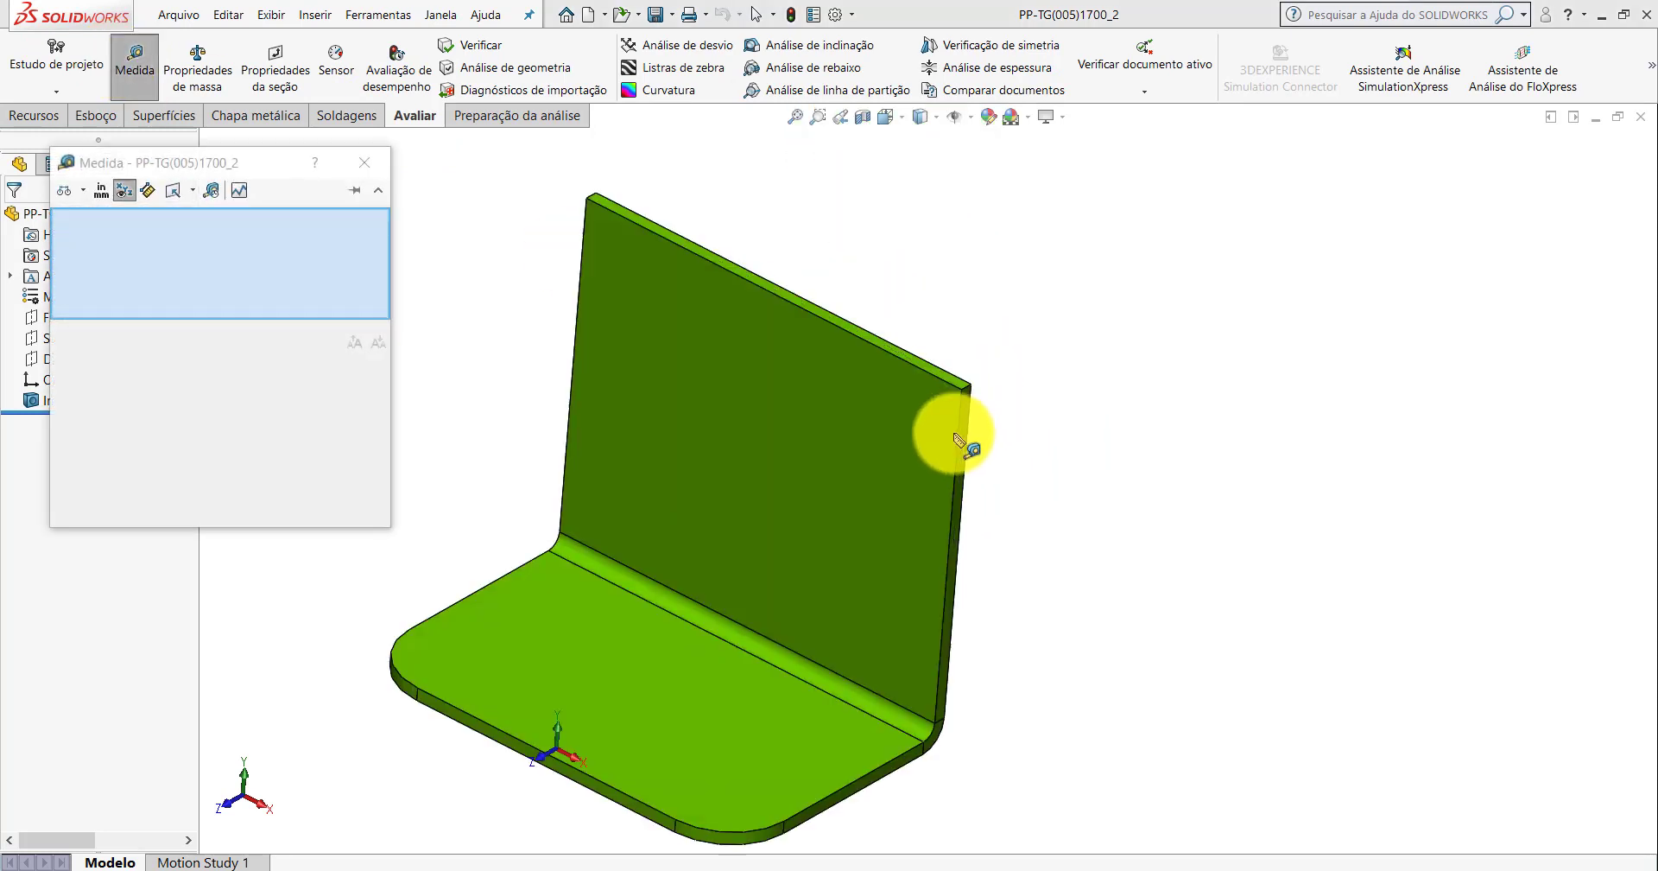
scroll(957, 358, down, 5)
click(957, 346)
scroll(859, 573, up, 5)
scroll(833, 544, up, 2)
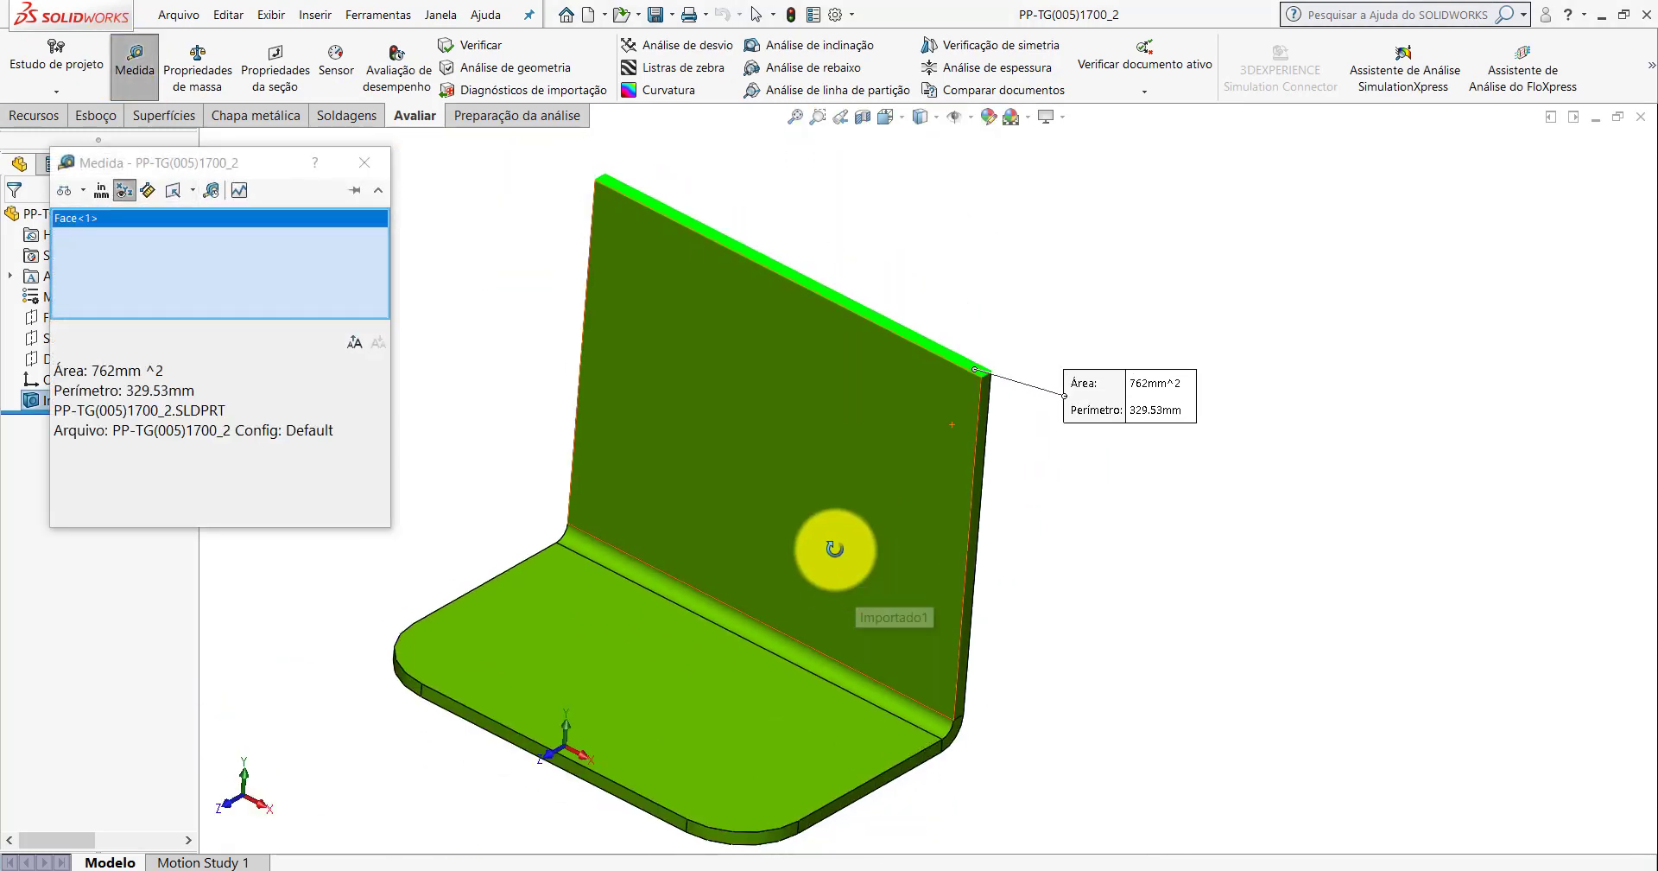
middle_drag(833, 544, 888, 563)
click(874, 654)
mouse_move(874, 654)
middle_down()
mouse_move(925, 389)
mouse_move(925, 604)
mouse_move(481, 678)
mouse_move(760, 501)
middle_up()
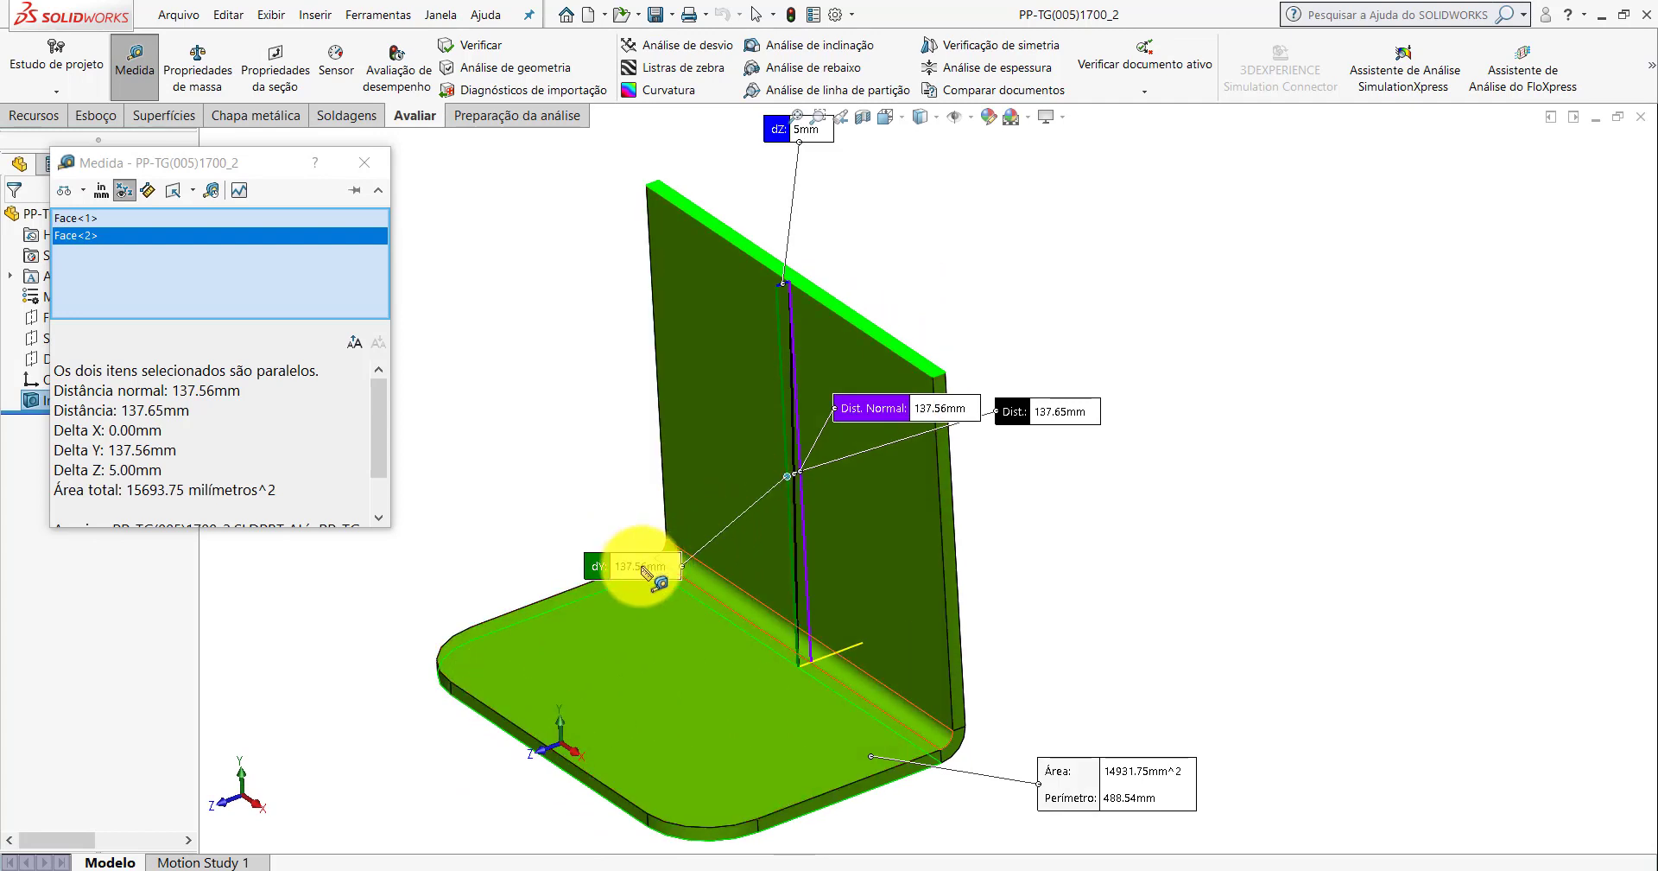
click(364, 163)
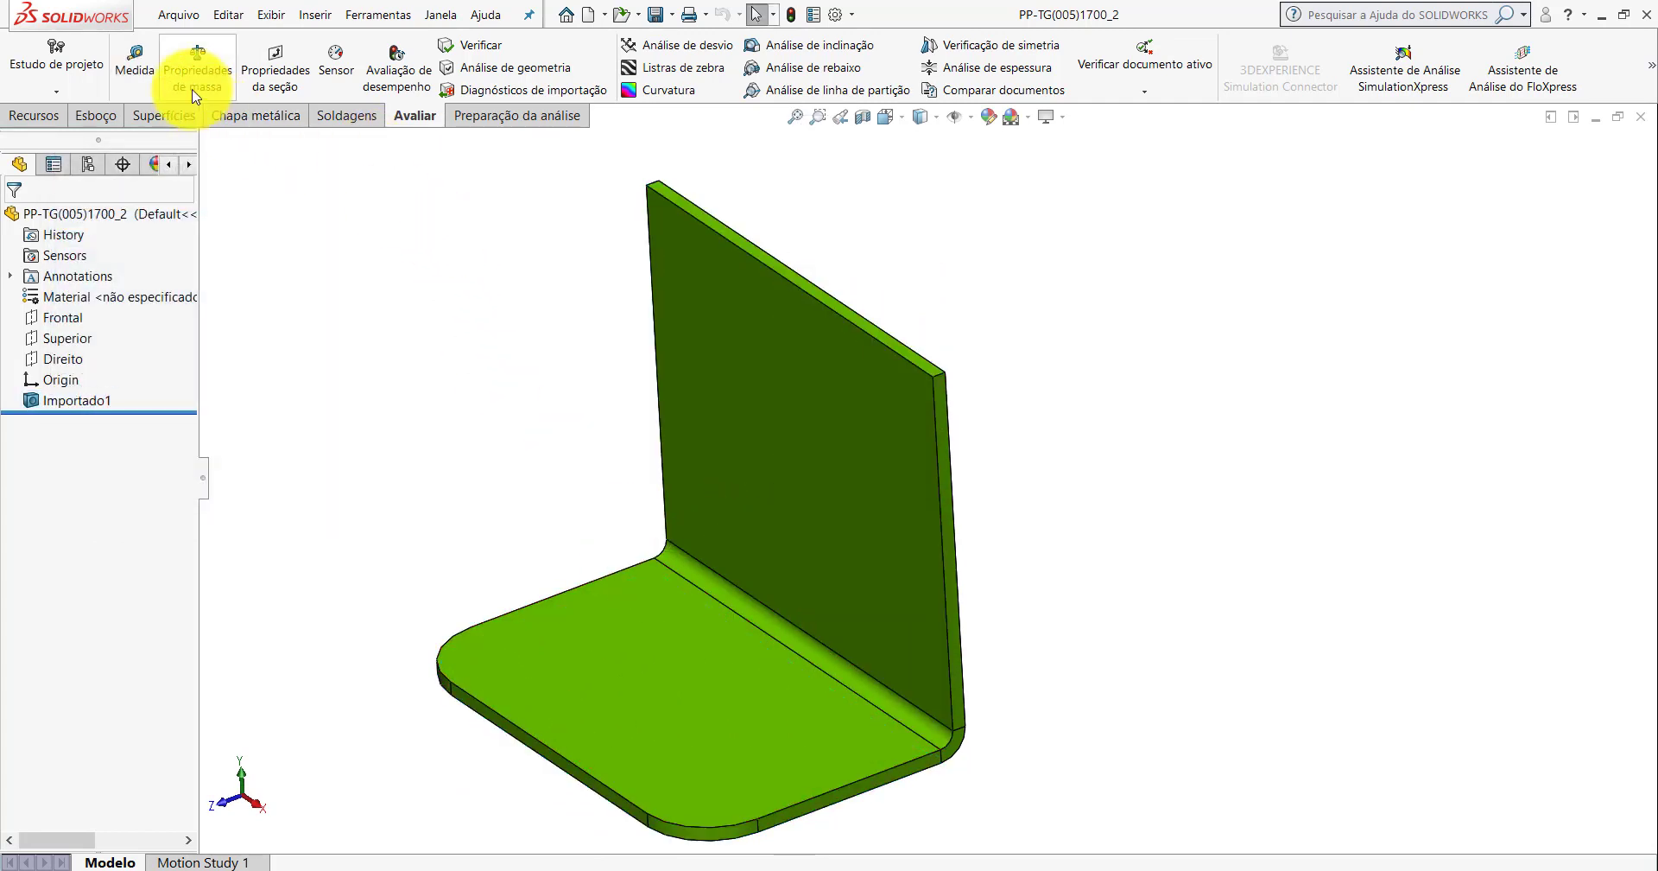
click(135, 65)
scroll(981, 396, down, 3)
scroll(1120, 293, down, 3)
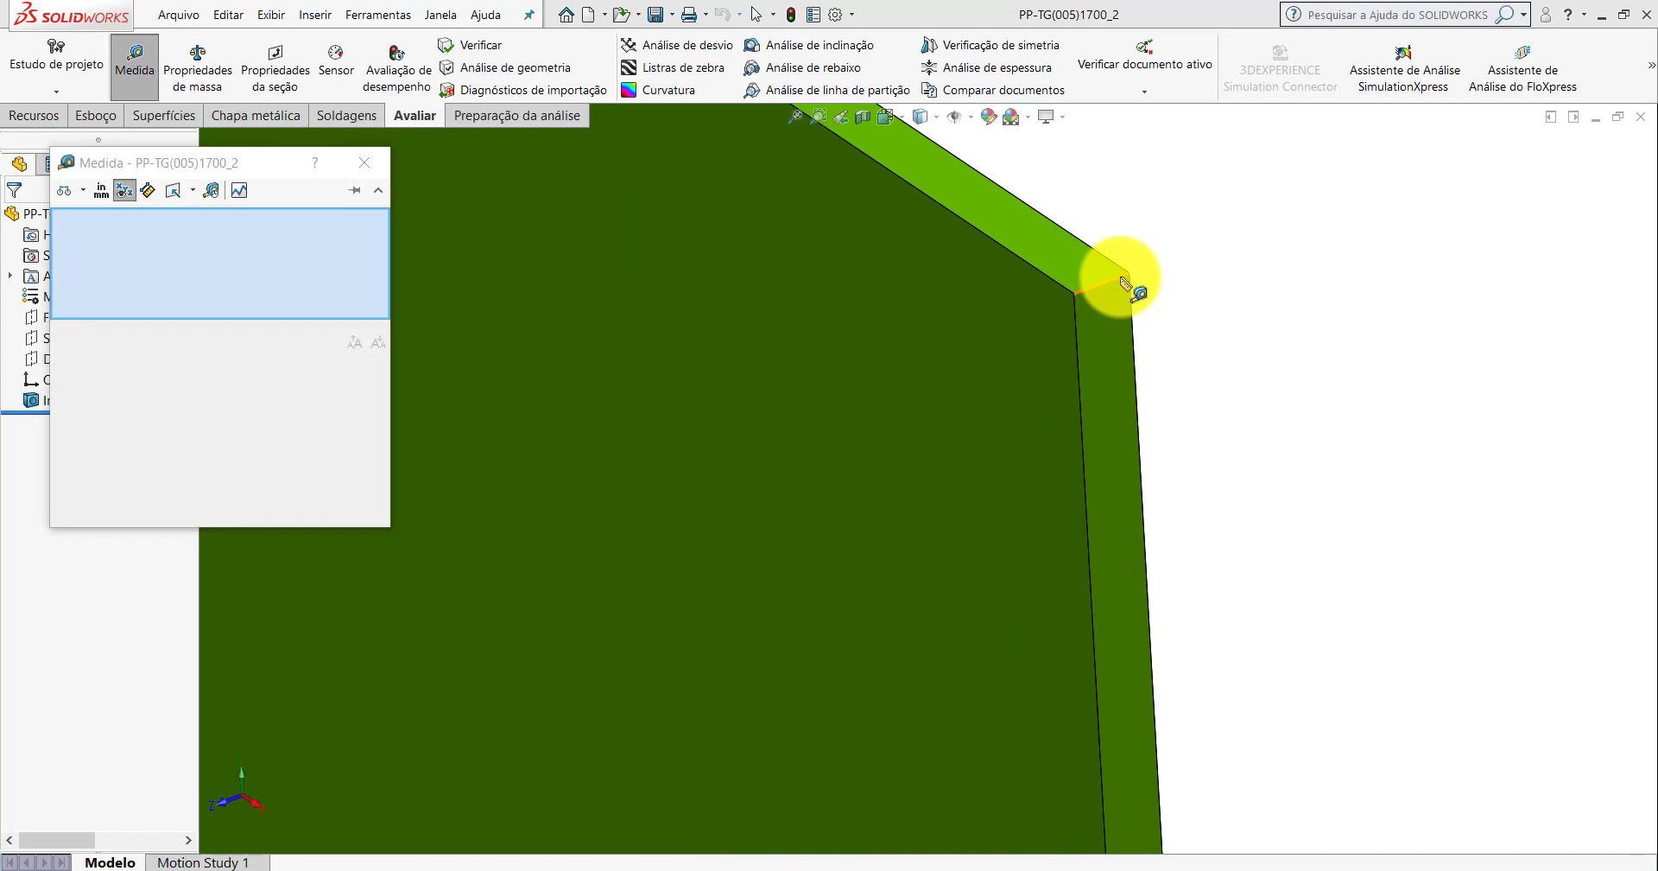
click(1123, 282)
scroll(1110, 306, up, 3)
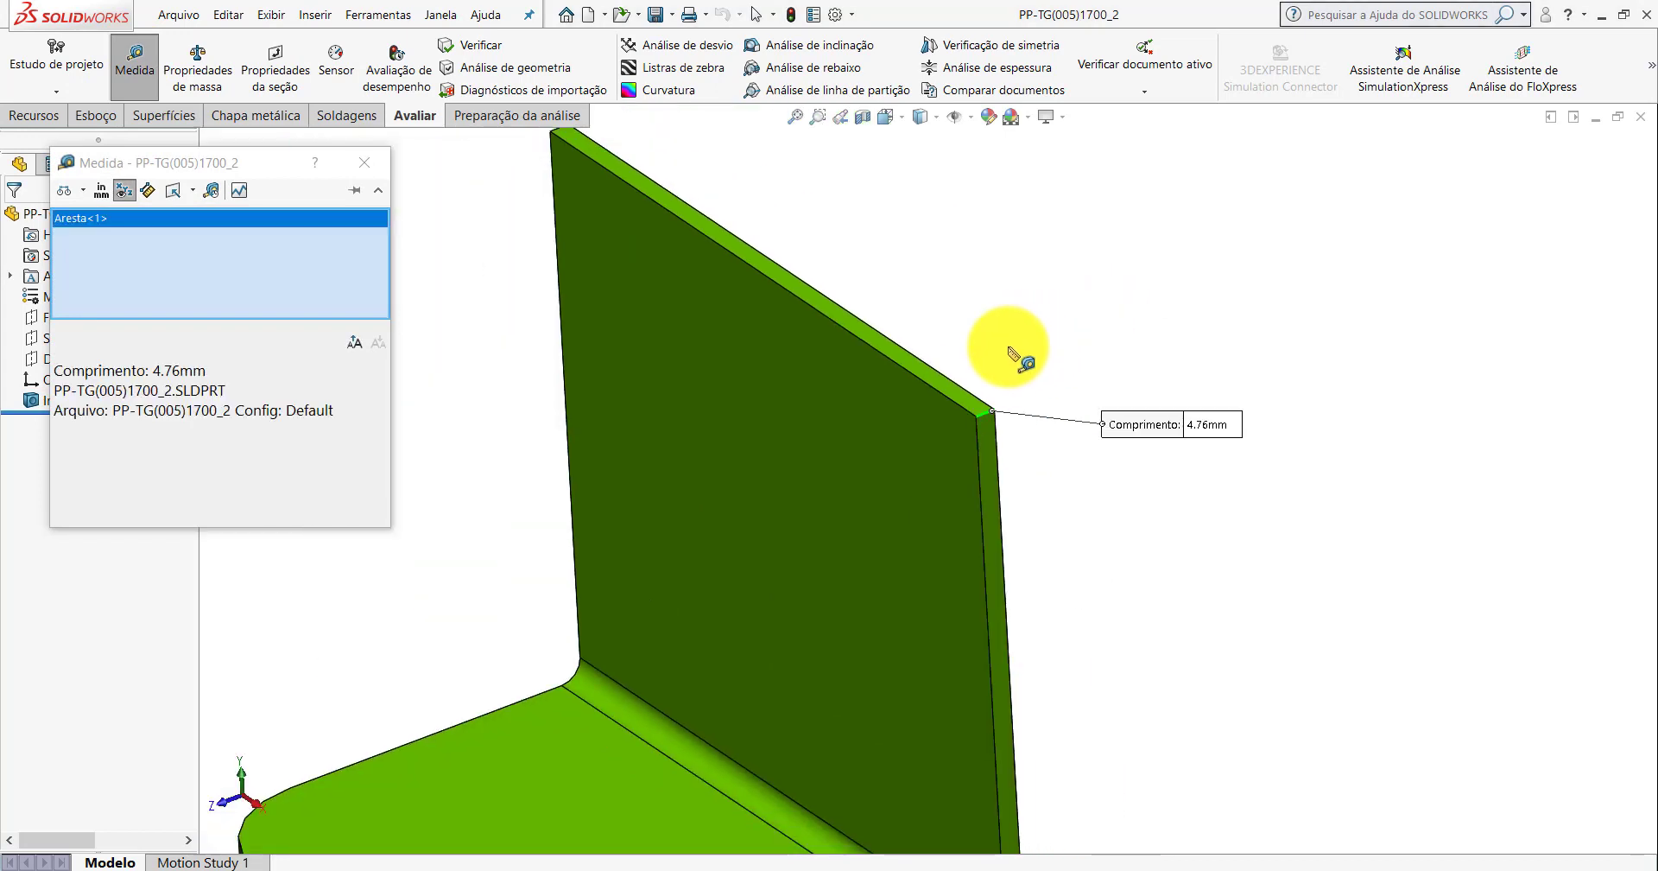
key(Escape)
scroll(1011, 359, up, 5)
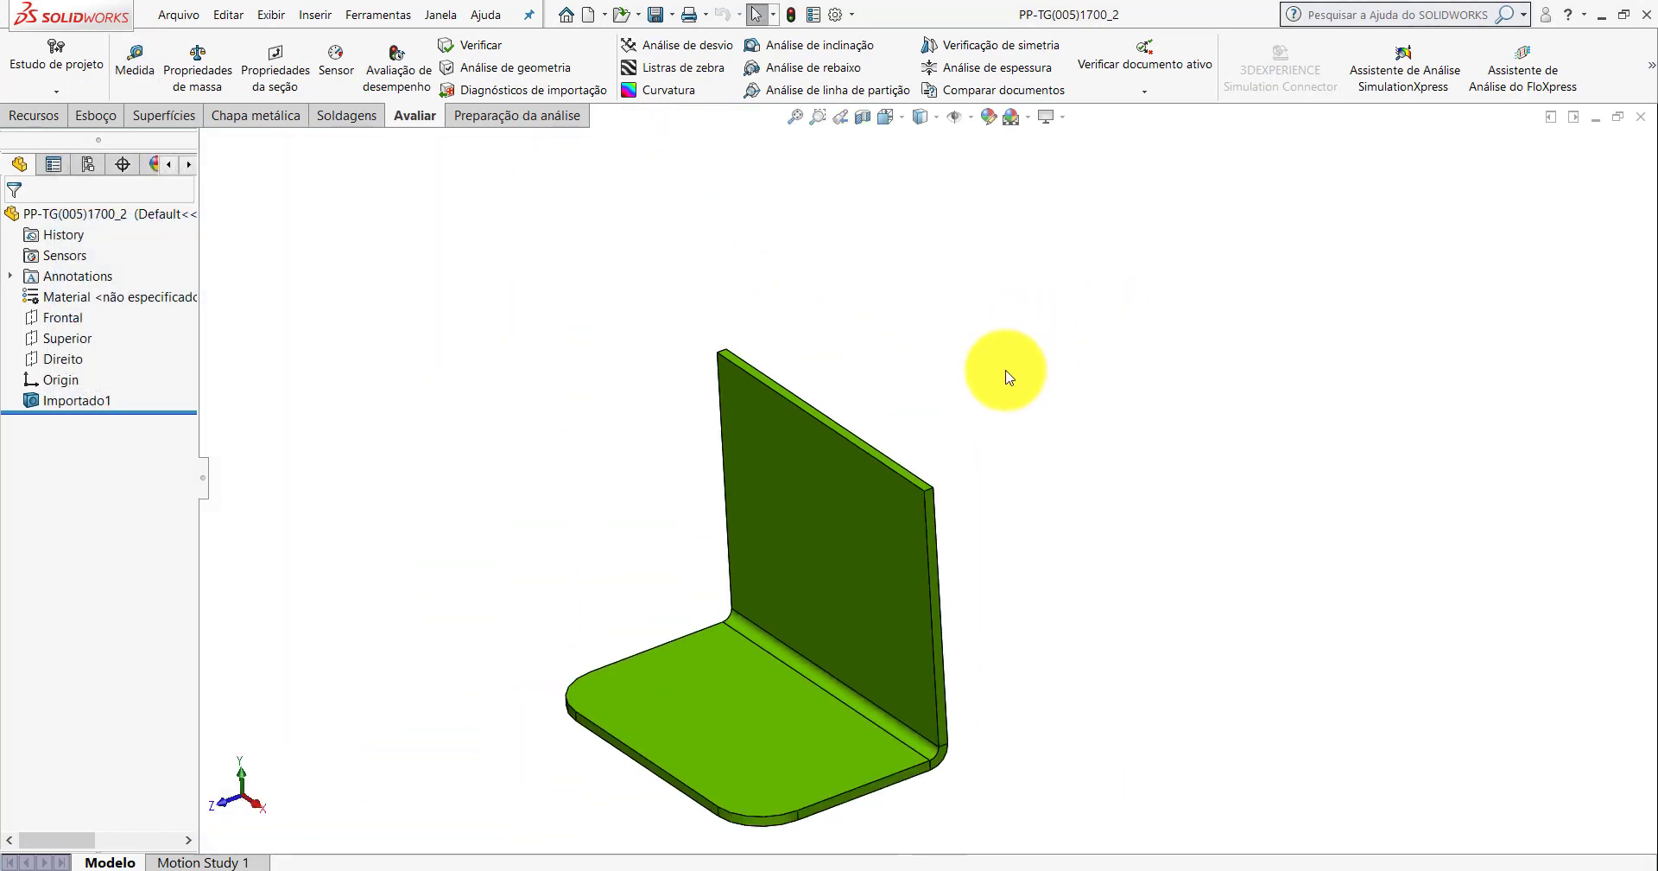
click(134, 69)
scroll(766, 400, down, 3)
click(766, 400)
scroll(889, 552, up, 1)
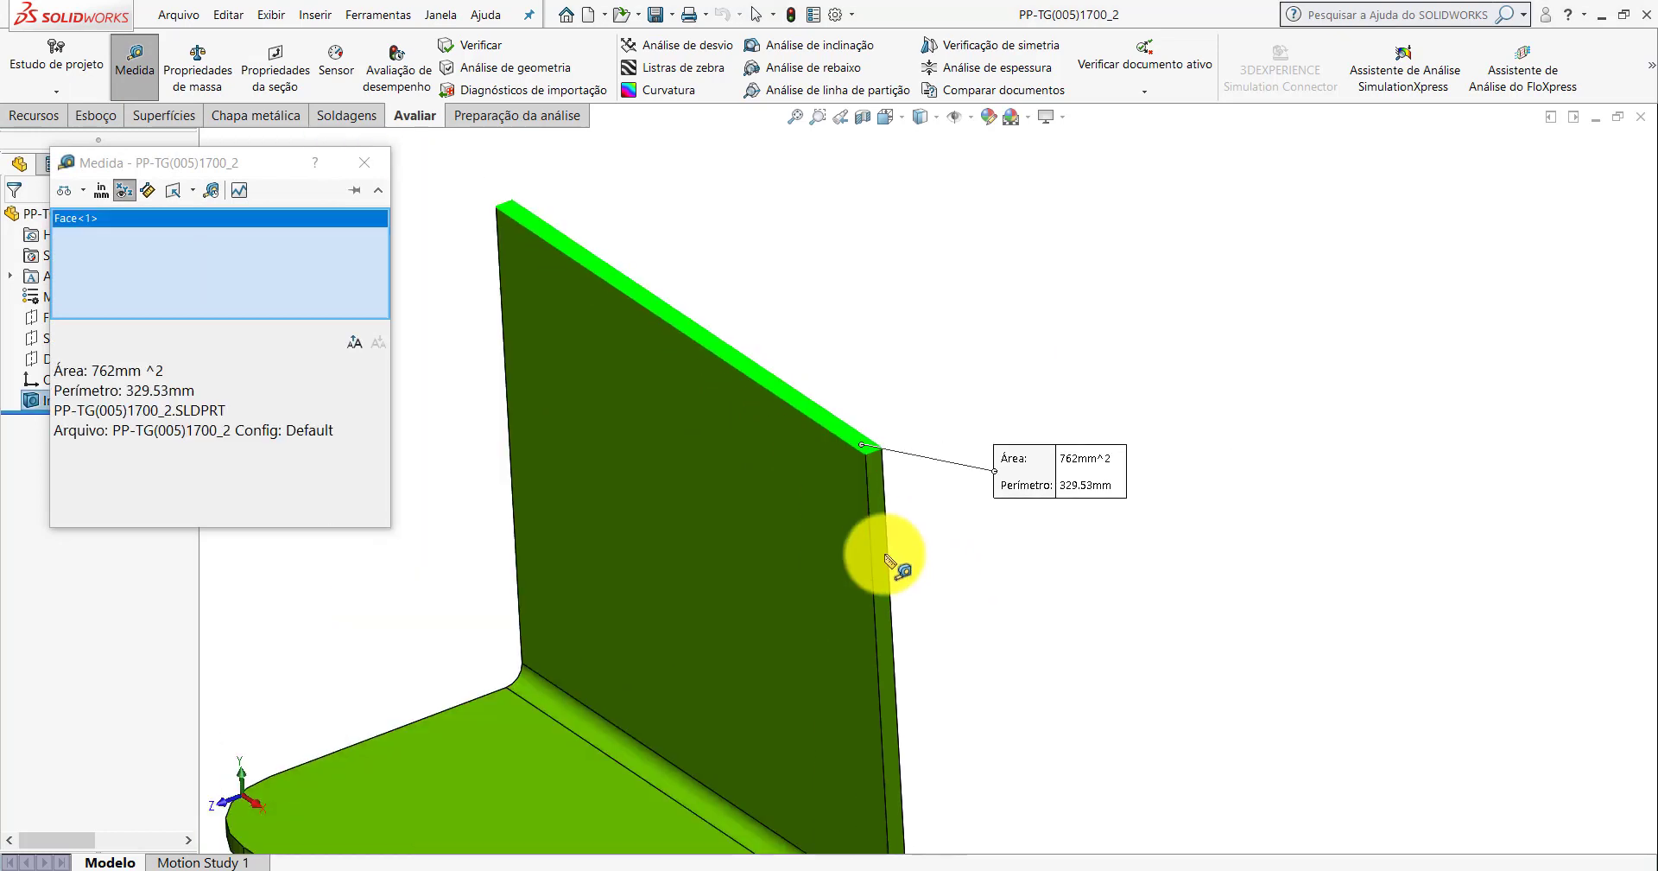
scroll(888, 560, up, 3)
middle_drag(859, 484, 807, 604)
click(899, 509)
middle_drag(899, 509, 892, 774)
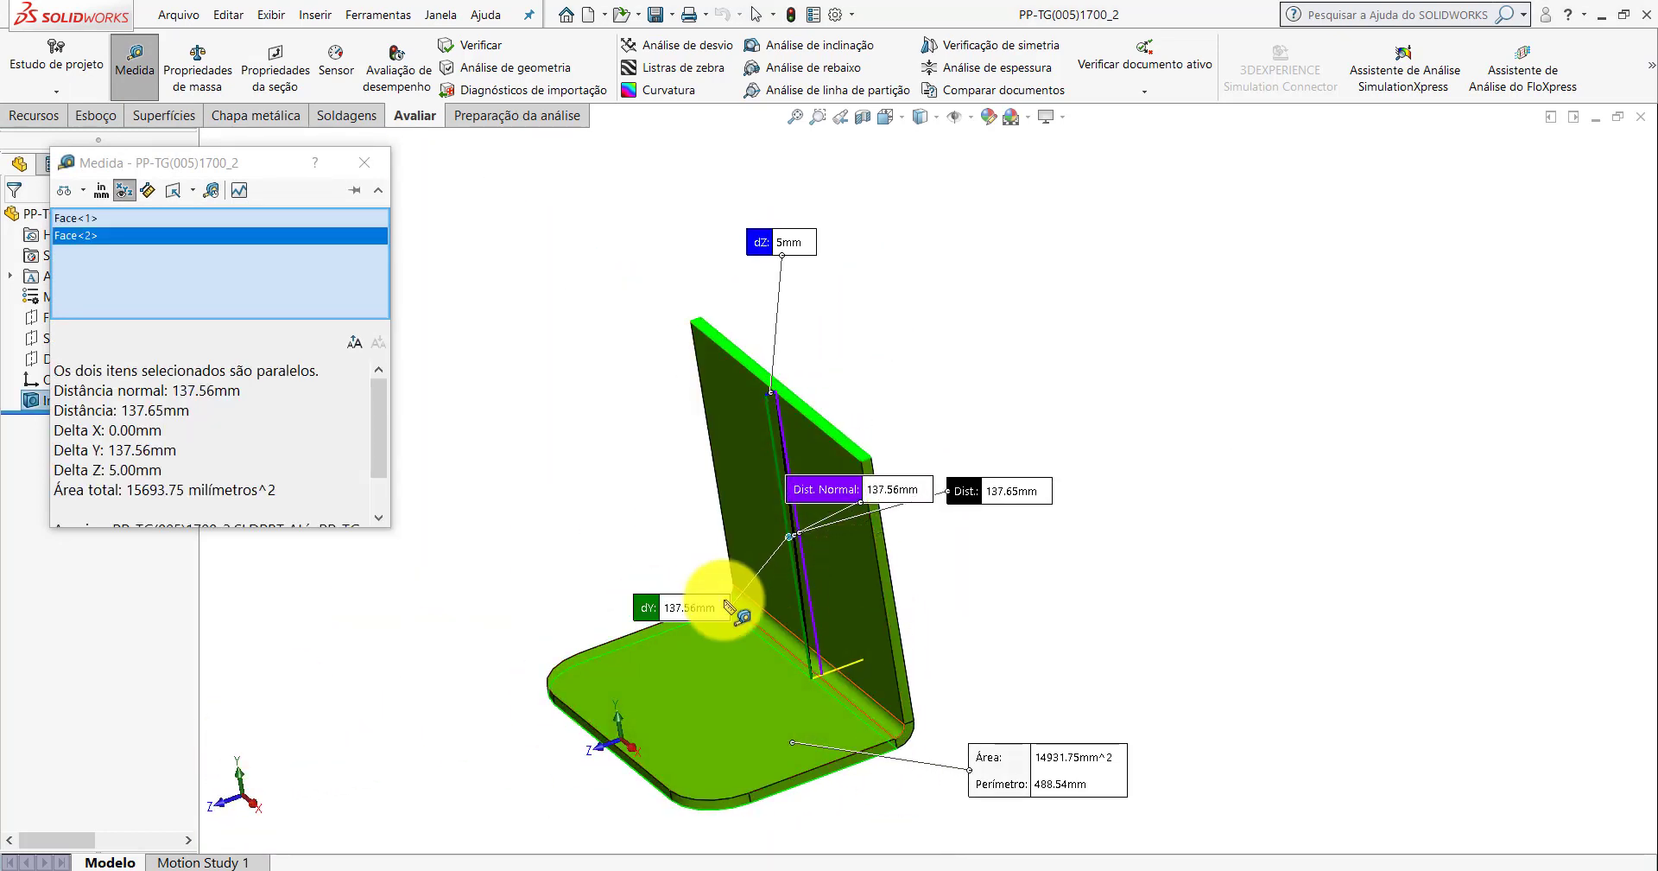
key(Escape)
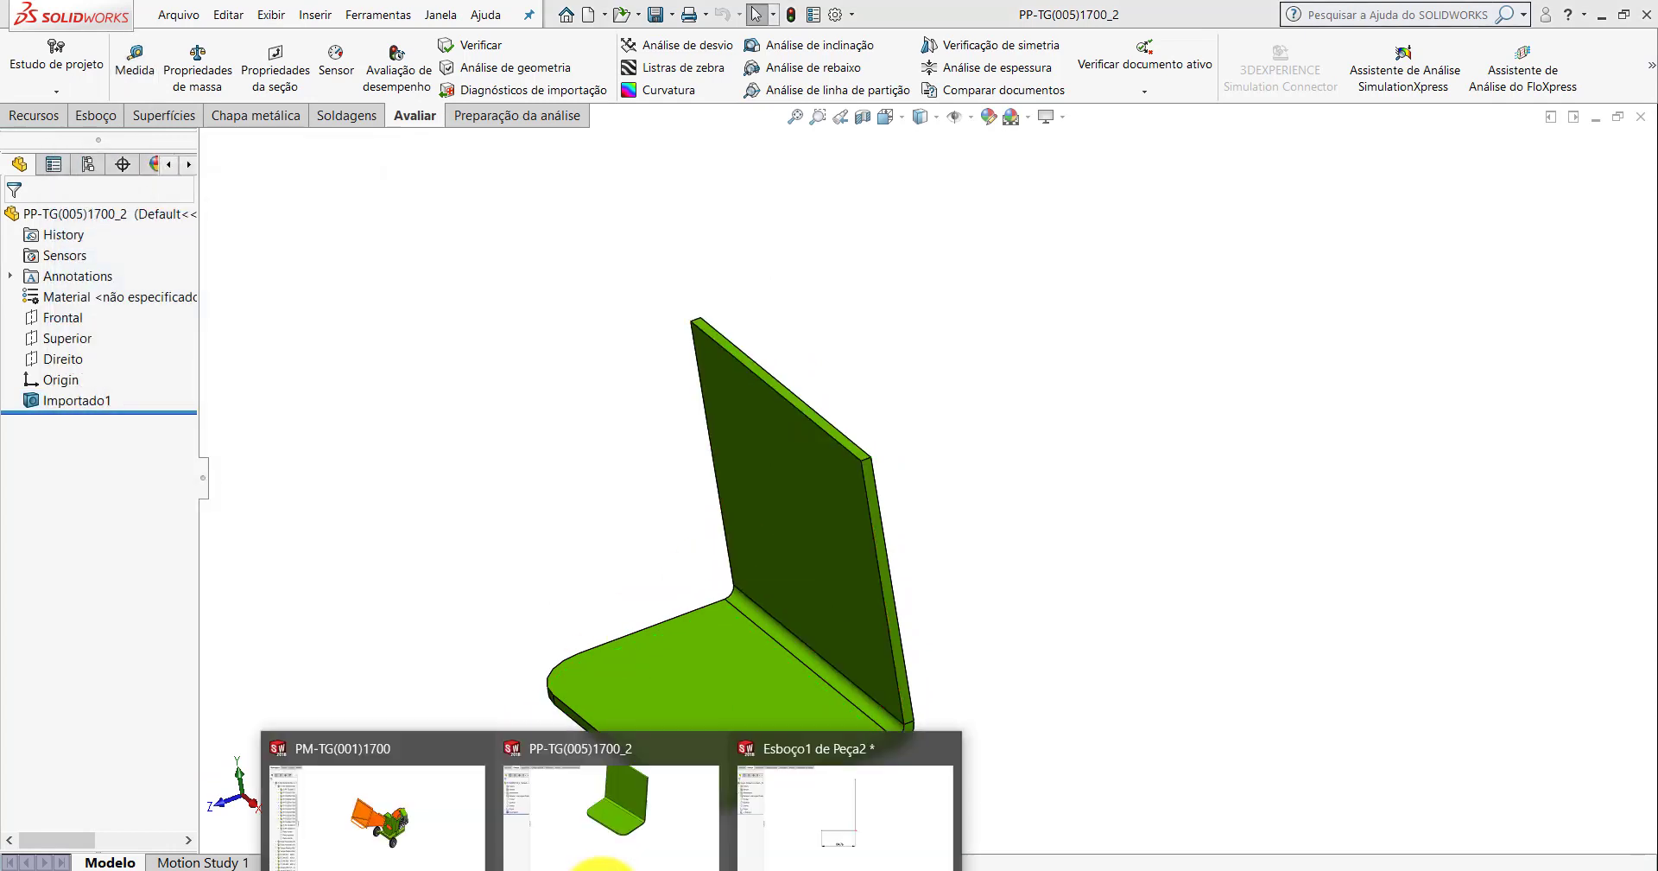
Dimension the vertical line in the Peça2 sketch to 137.56 mm, then return to the bracket.
click(812, 796)
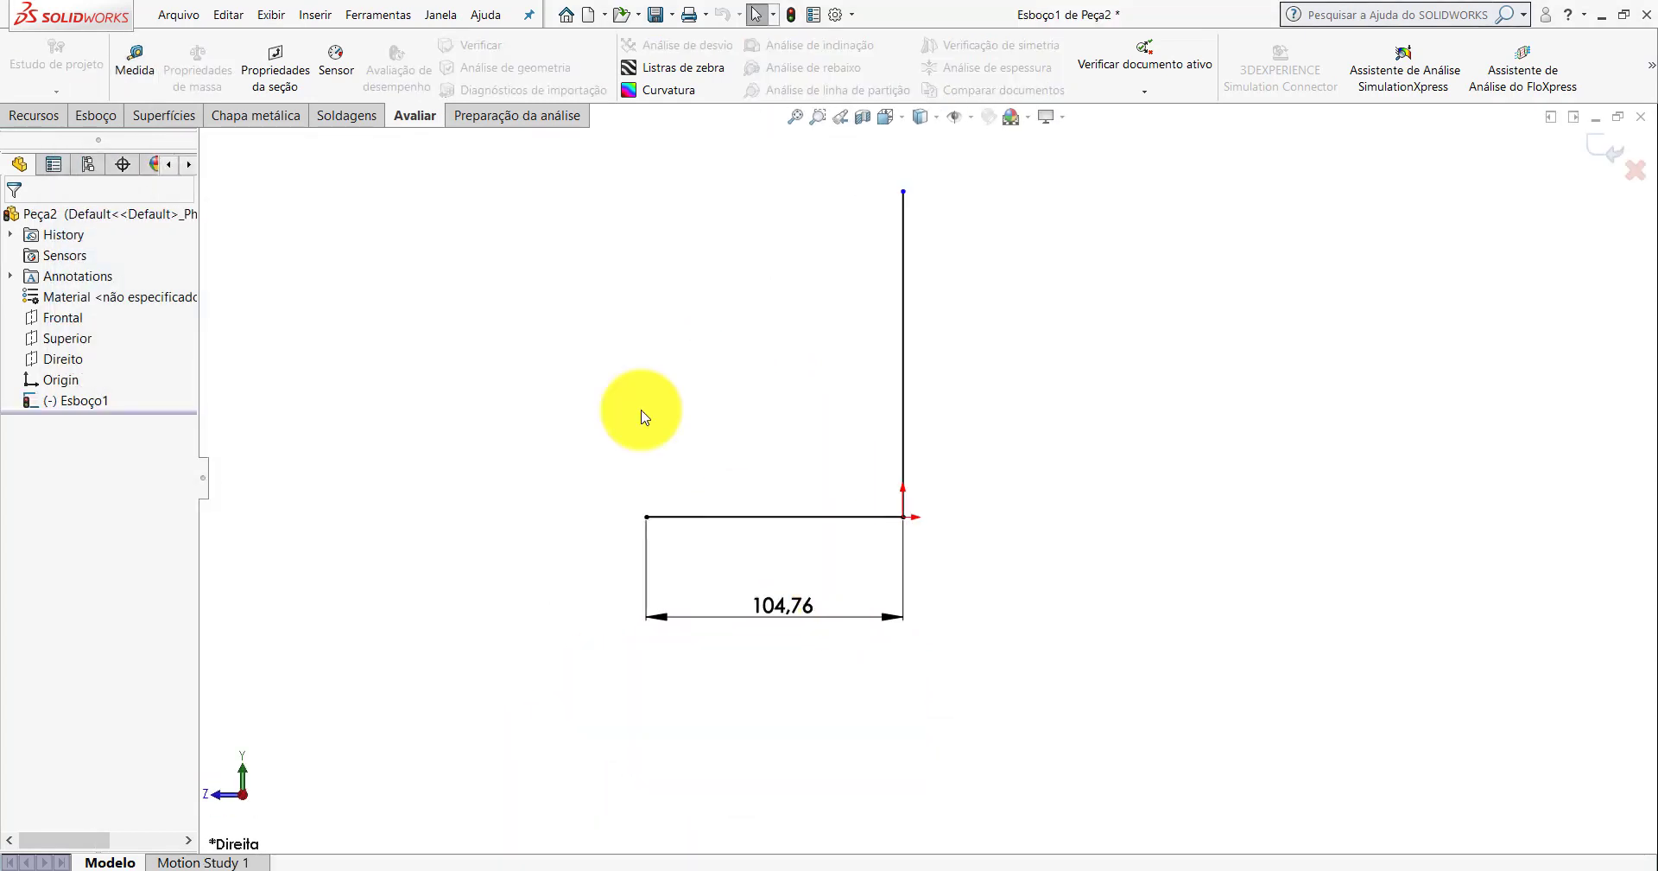
click(110, 121)
click(125, 57)
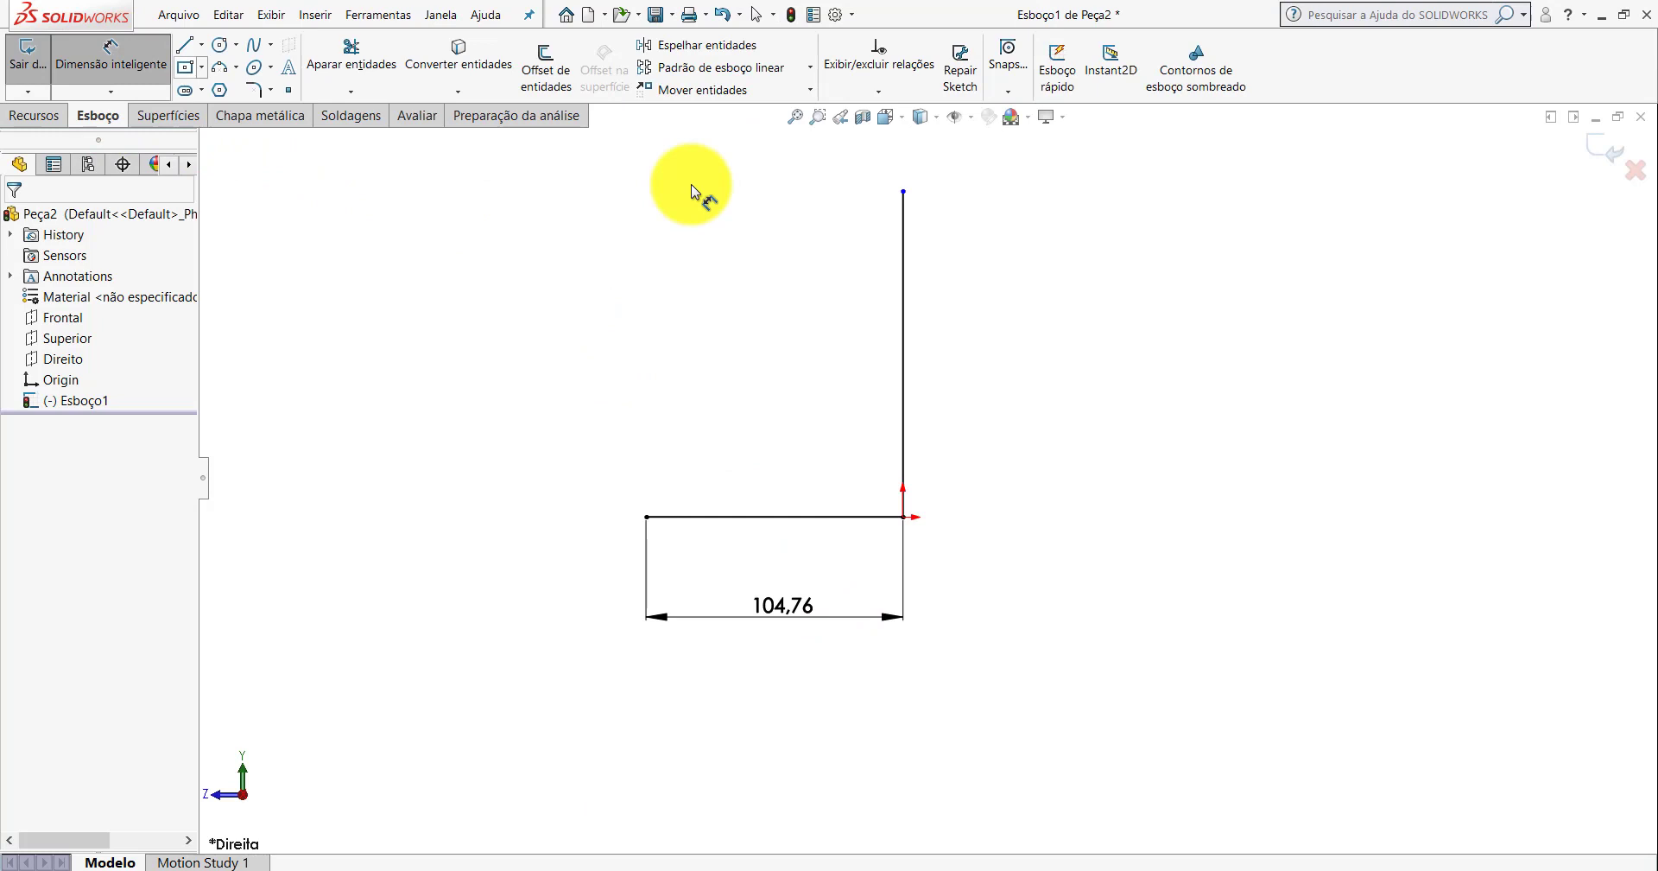
click(903, 254)
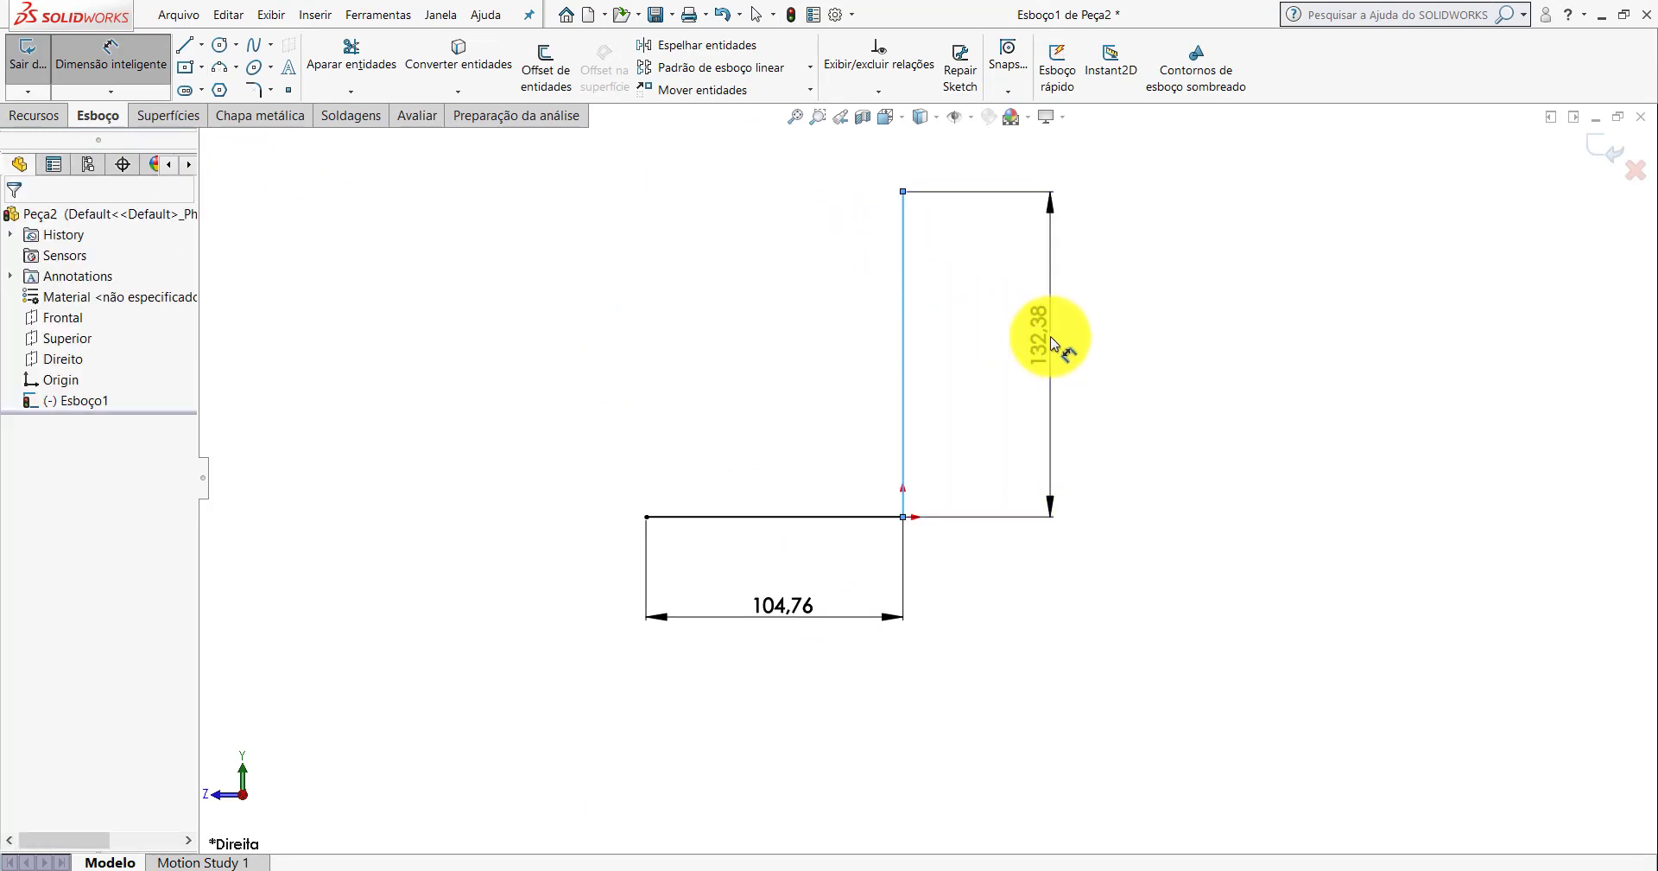
click(1054, 342)
text(1)
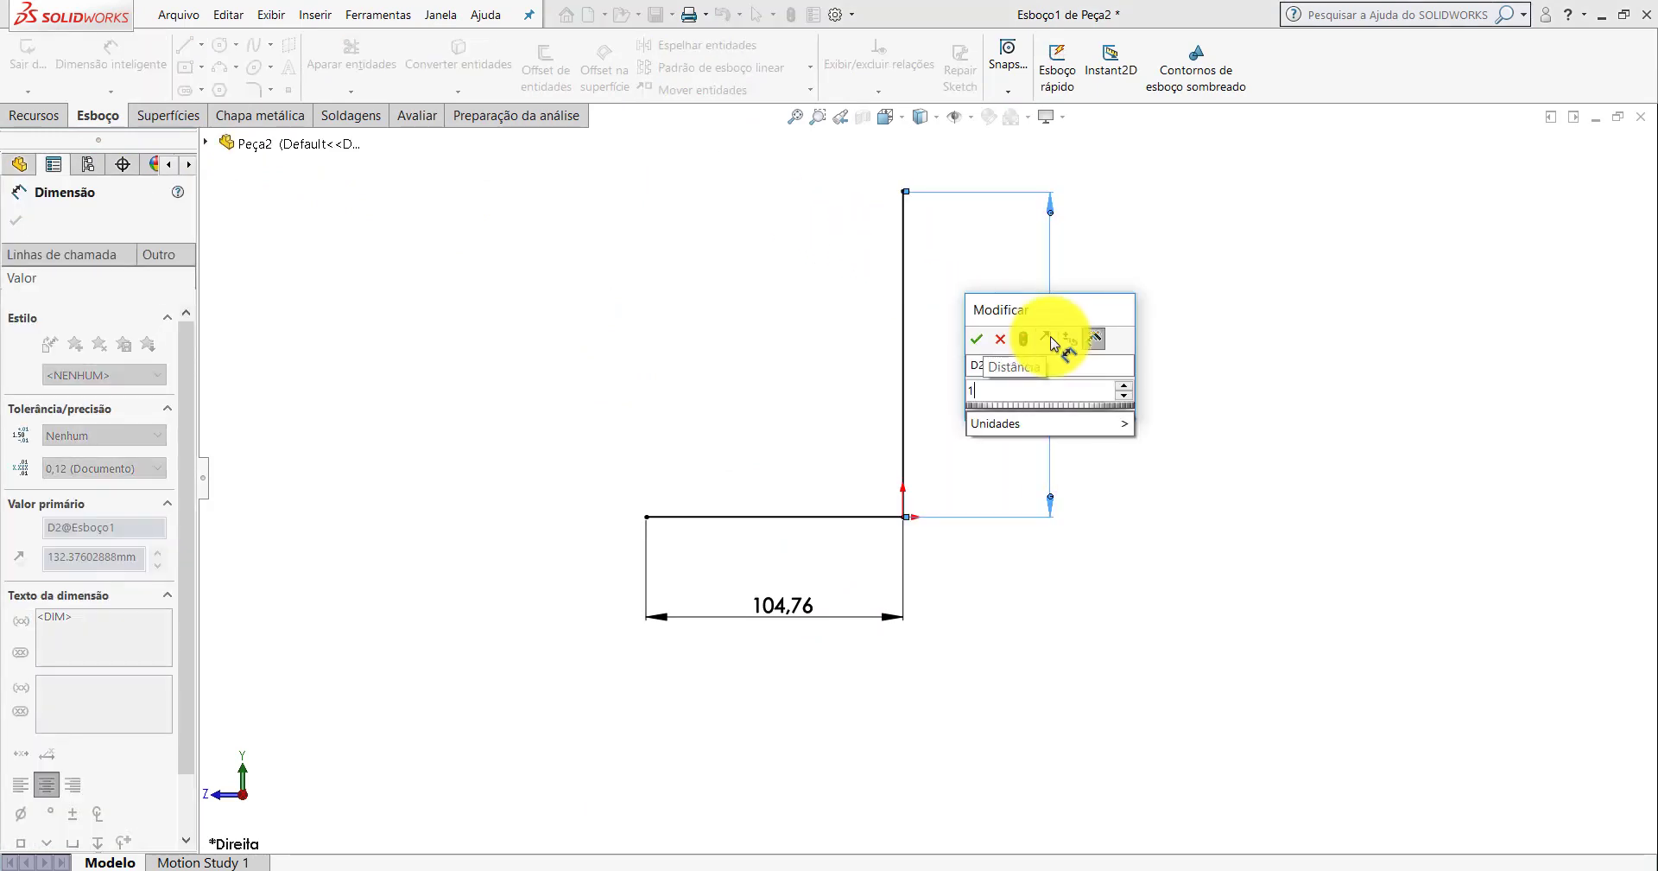
text(37.)
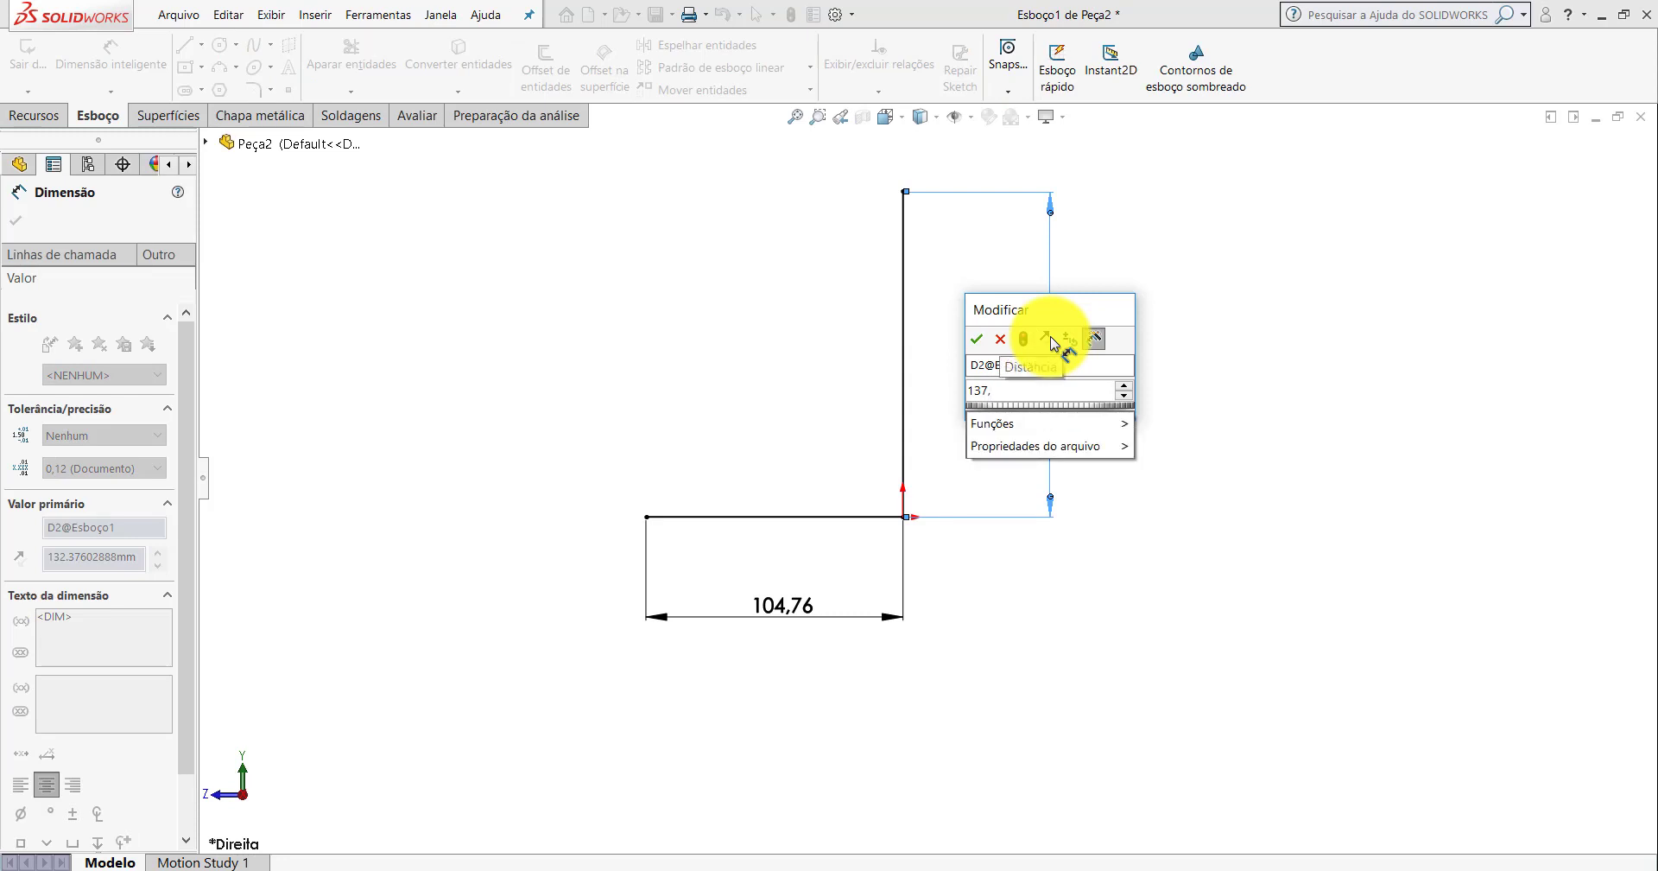
text(56)
key(Return)
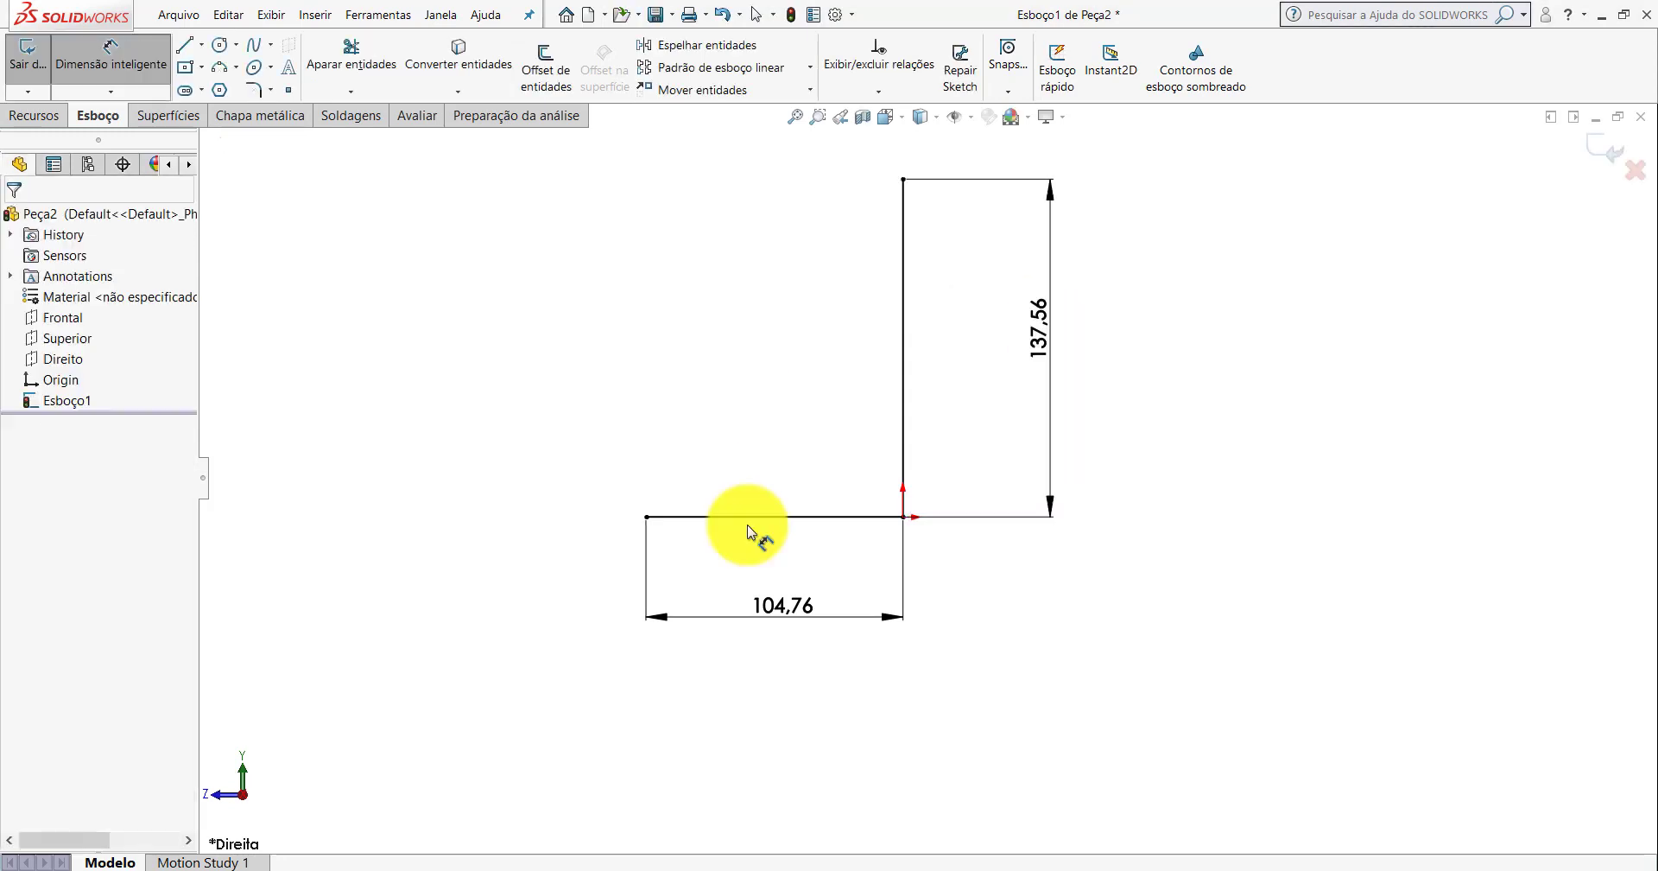
click(544, 844)
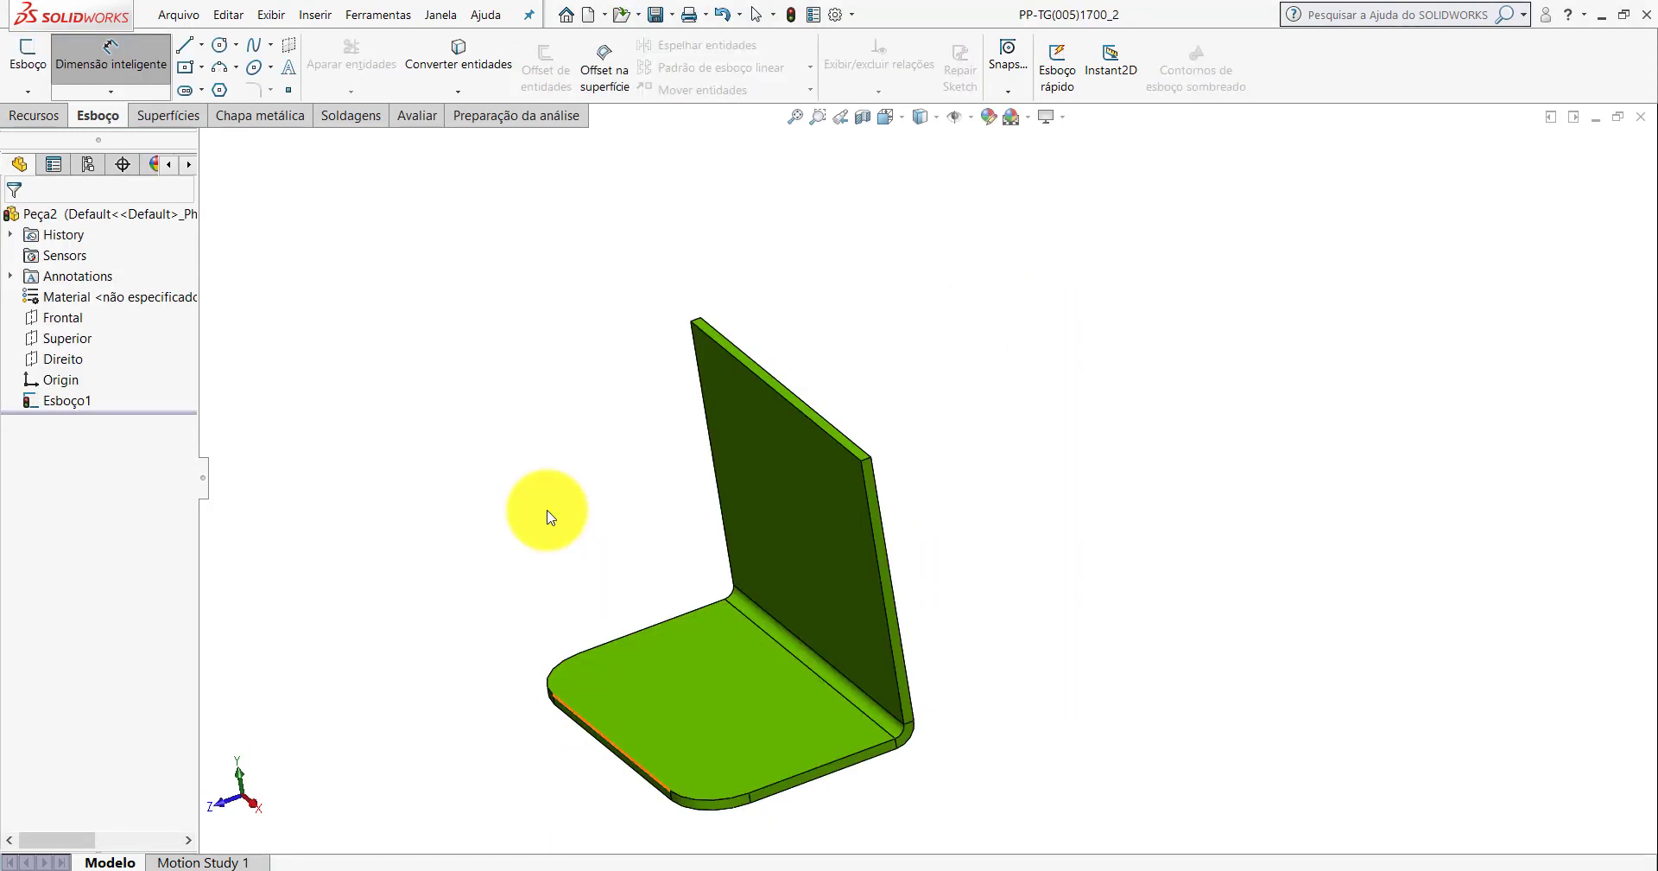
Measure the bracket's bend-line edge as 160 mm long.
click(417, 116)
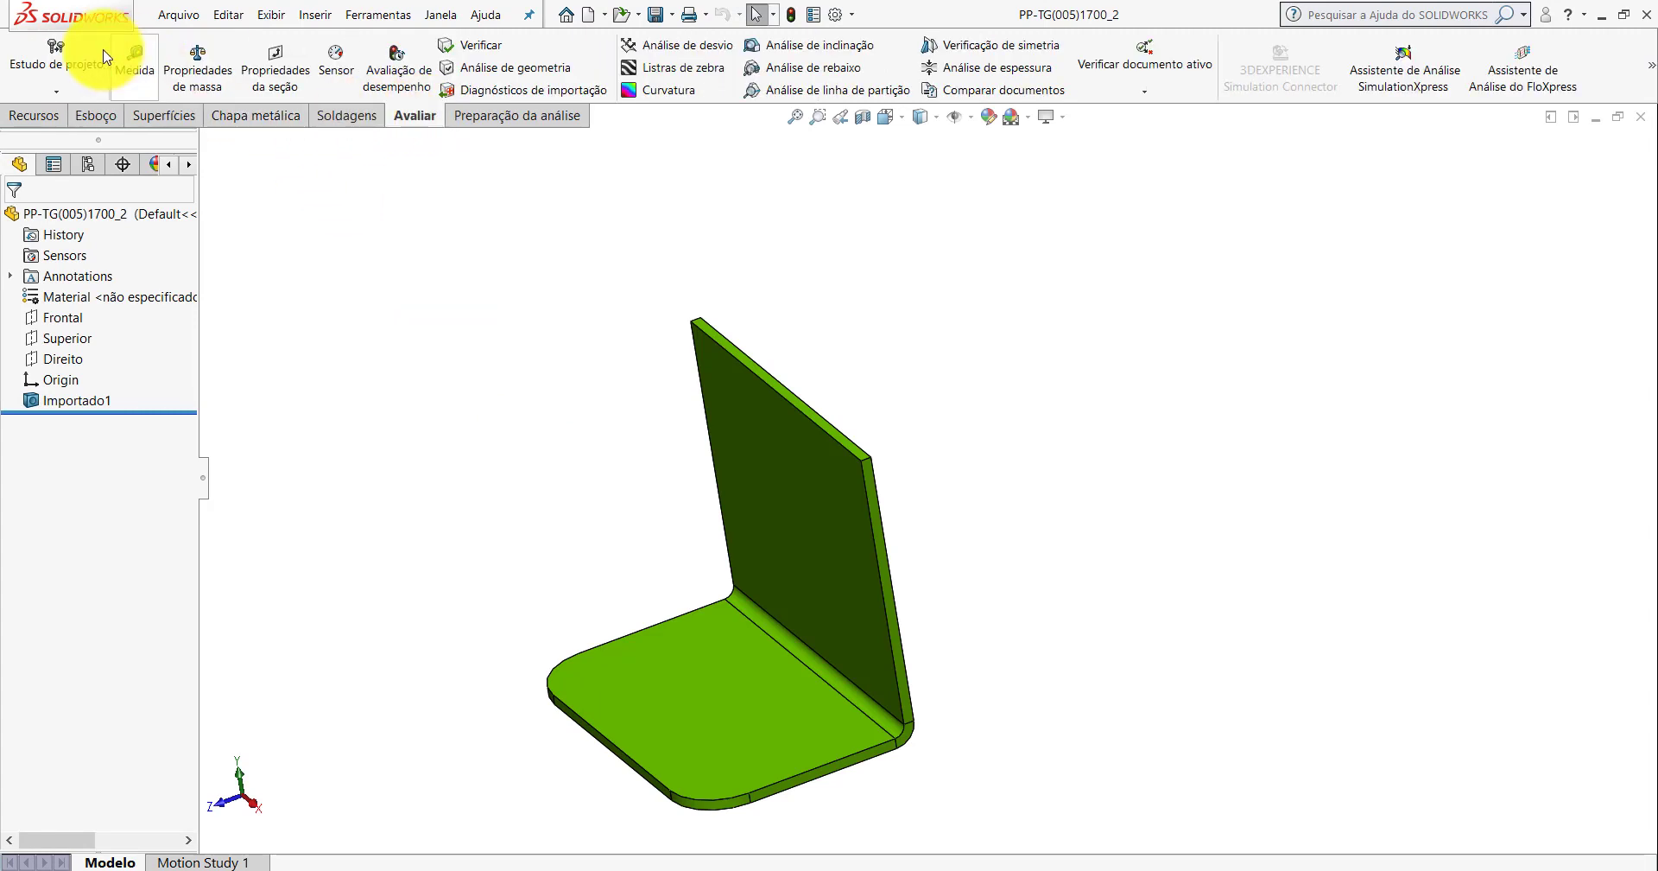
click(138, 68)
middle_drag(830, 594, 789, 618)
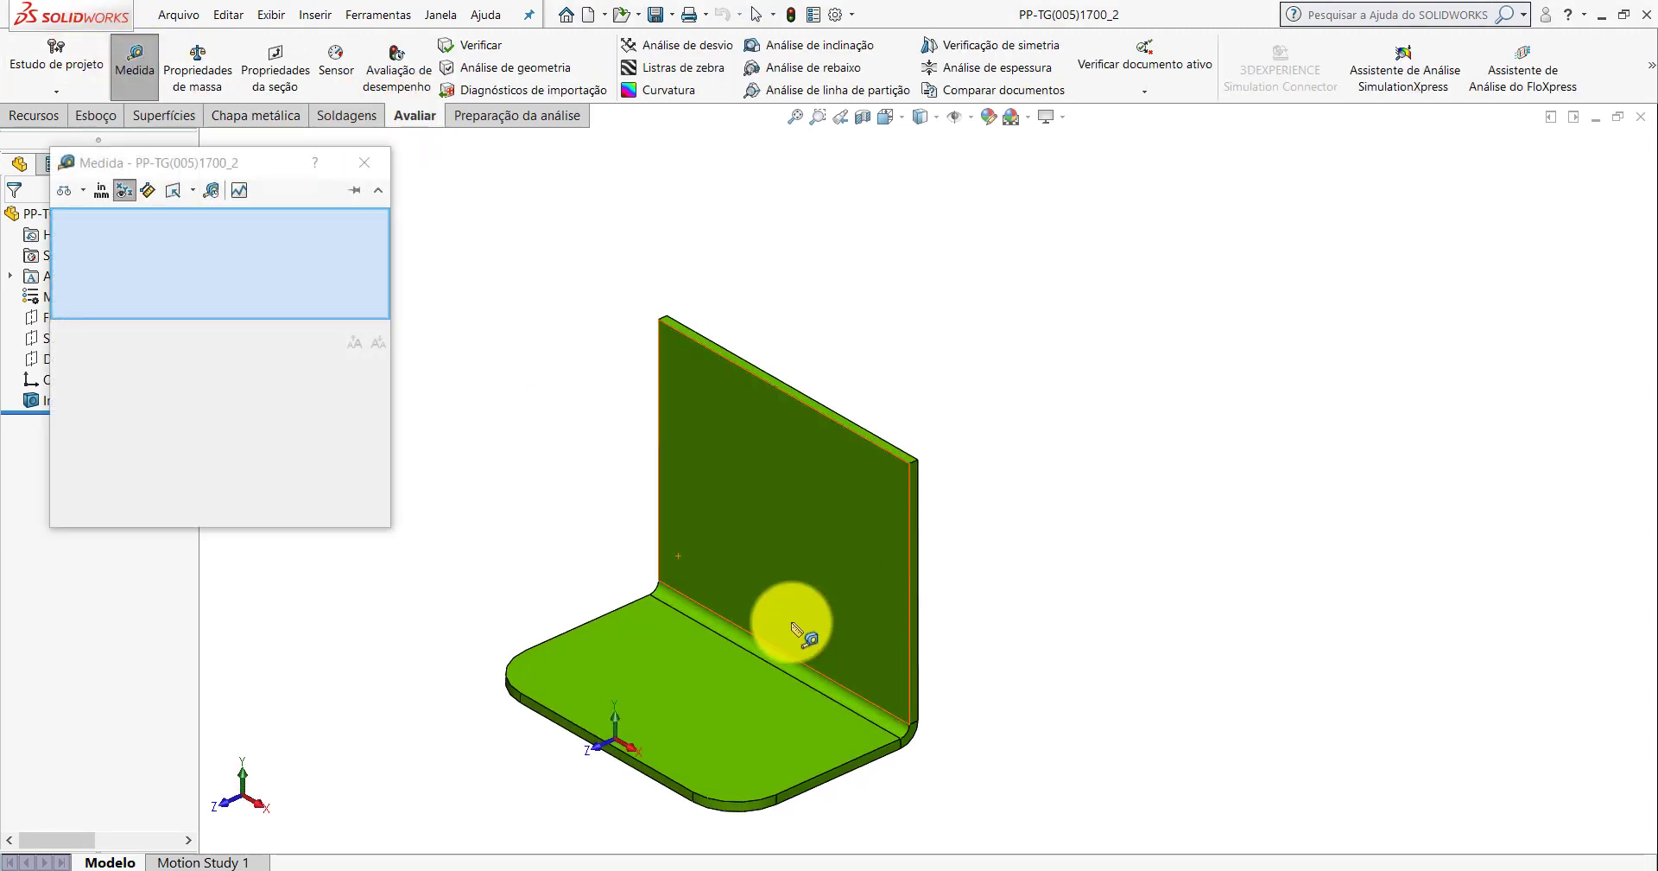
click(716, 615)
click(665, 540)
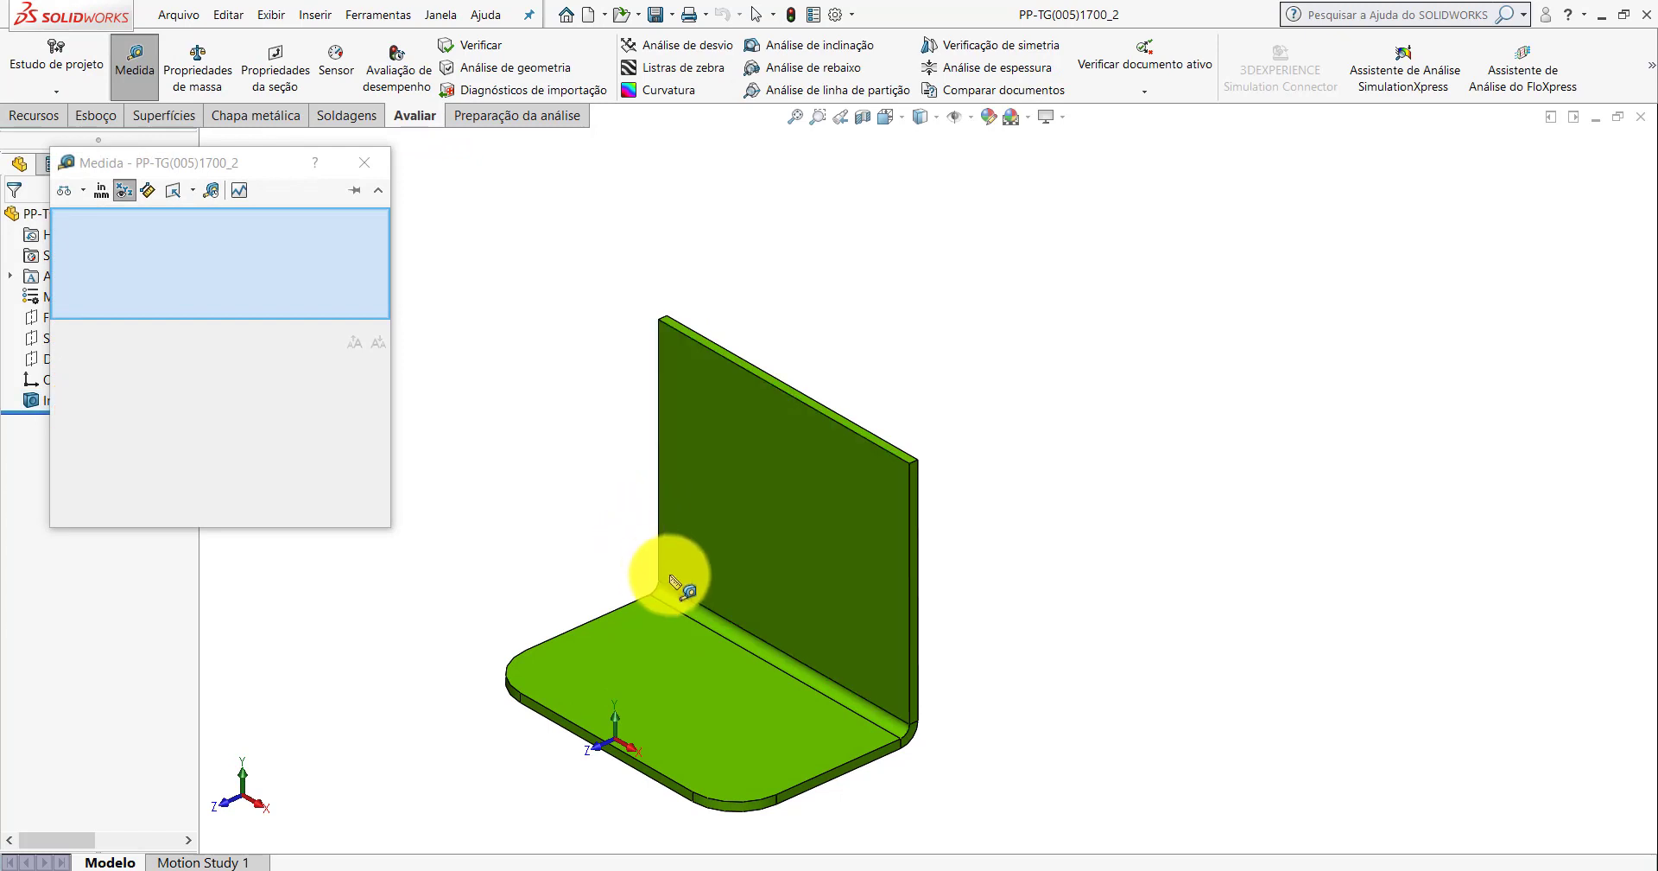
click(688, 602)
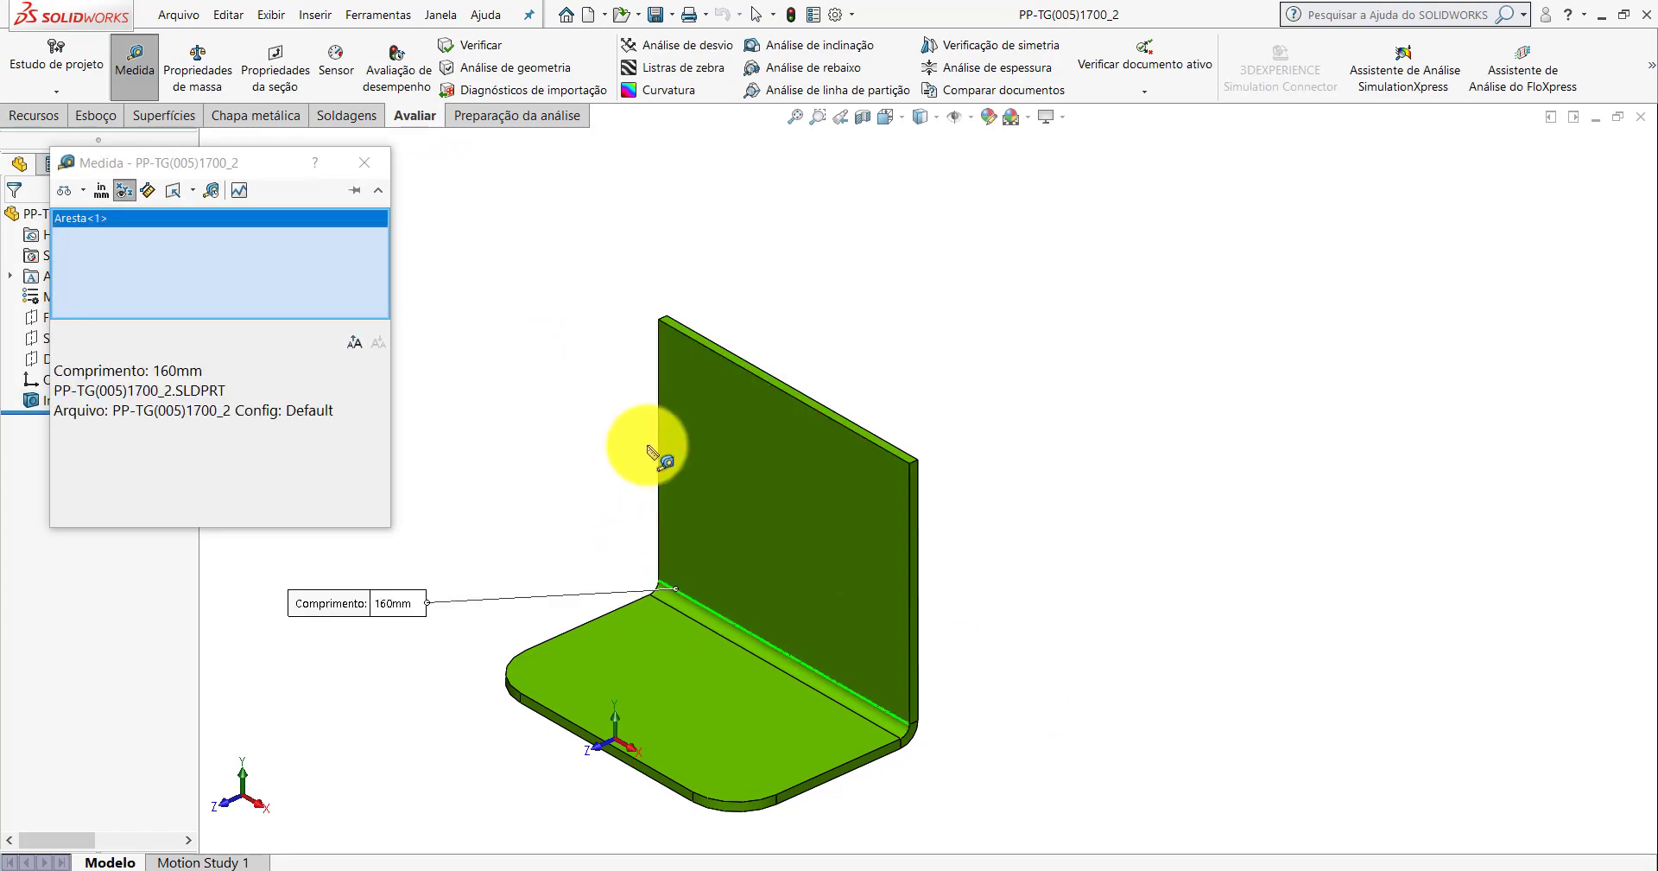
middle_drag(659, 445, 646, 447)
click(366, 170)
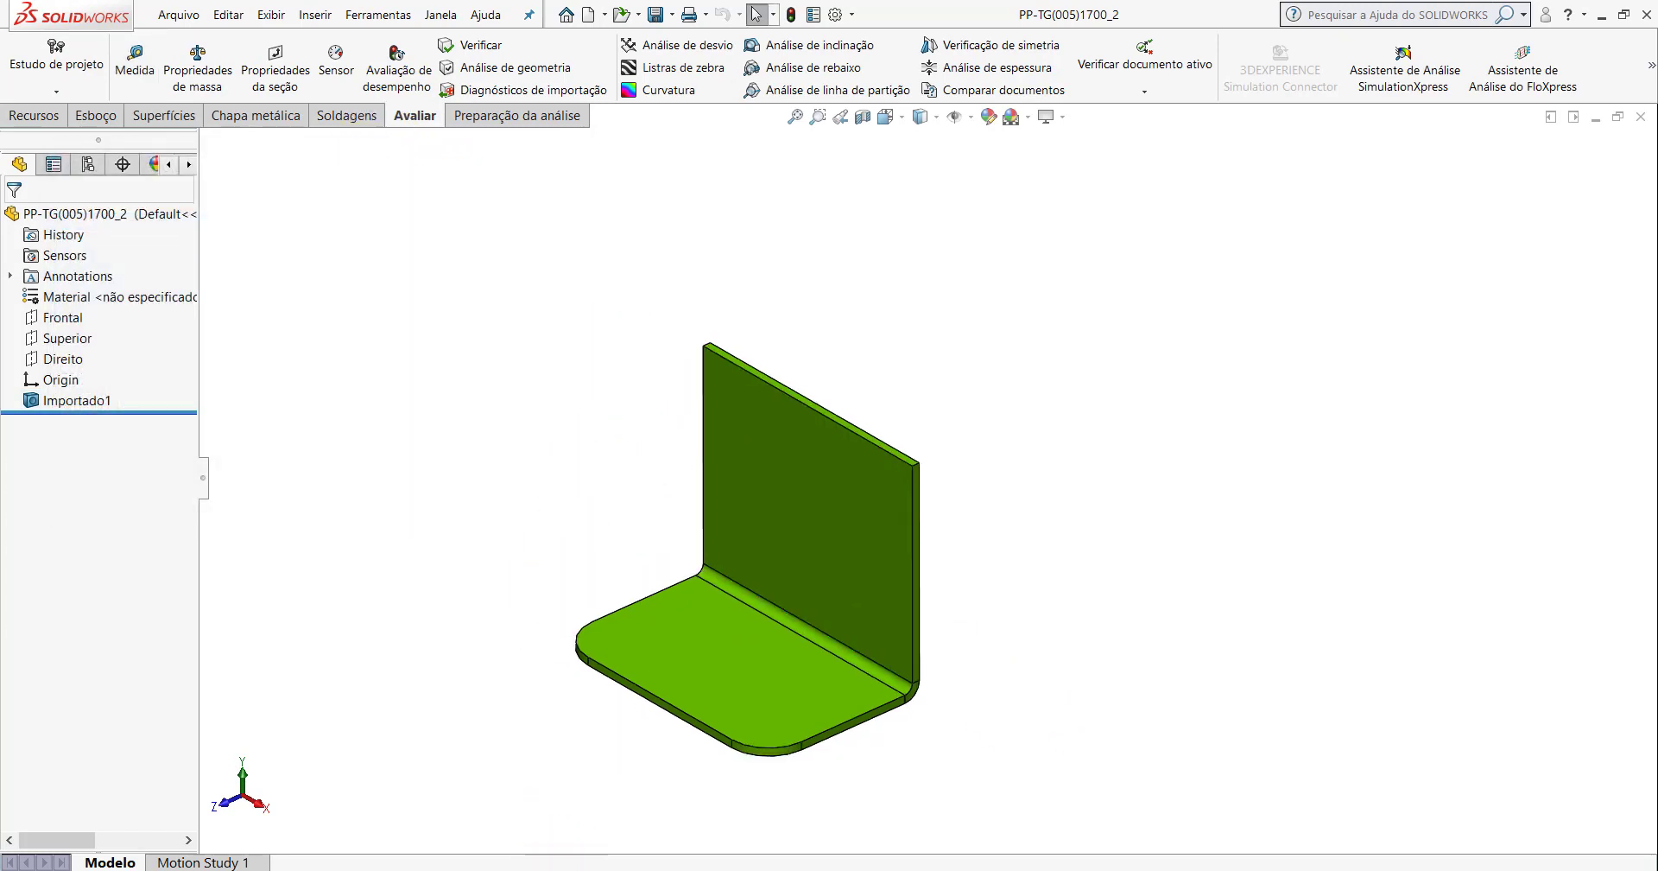
Measure the rounded plate corner's 25 mm radius, then return to the Peça2 sketch.
click(135, 58)
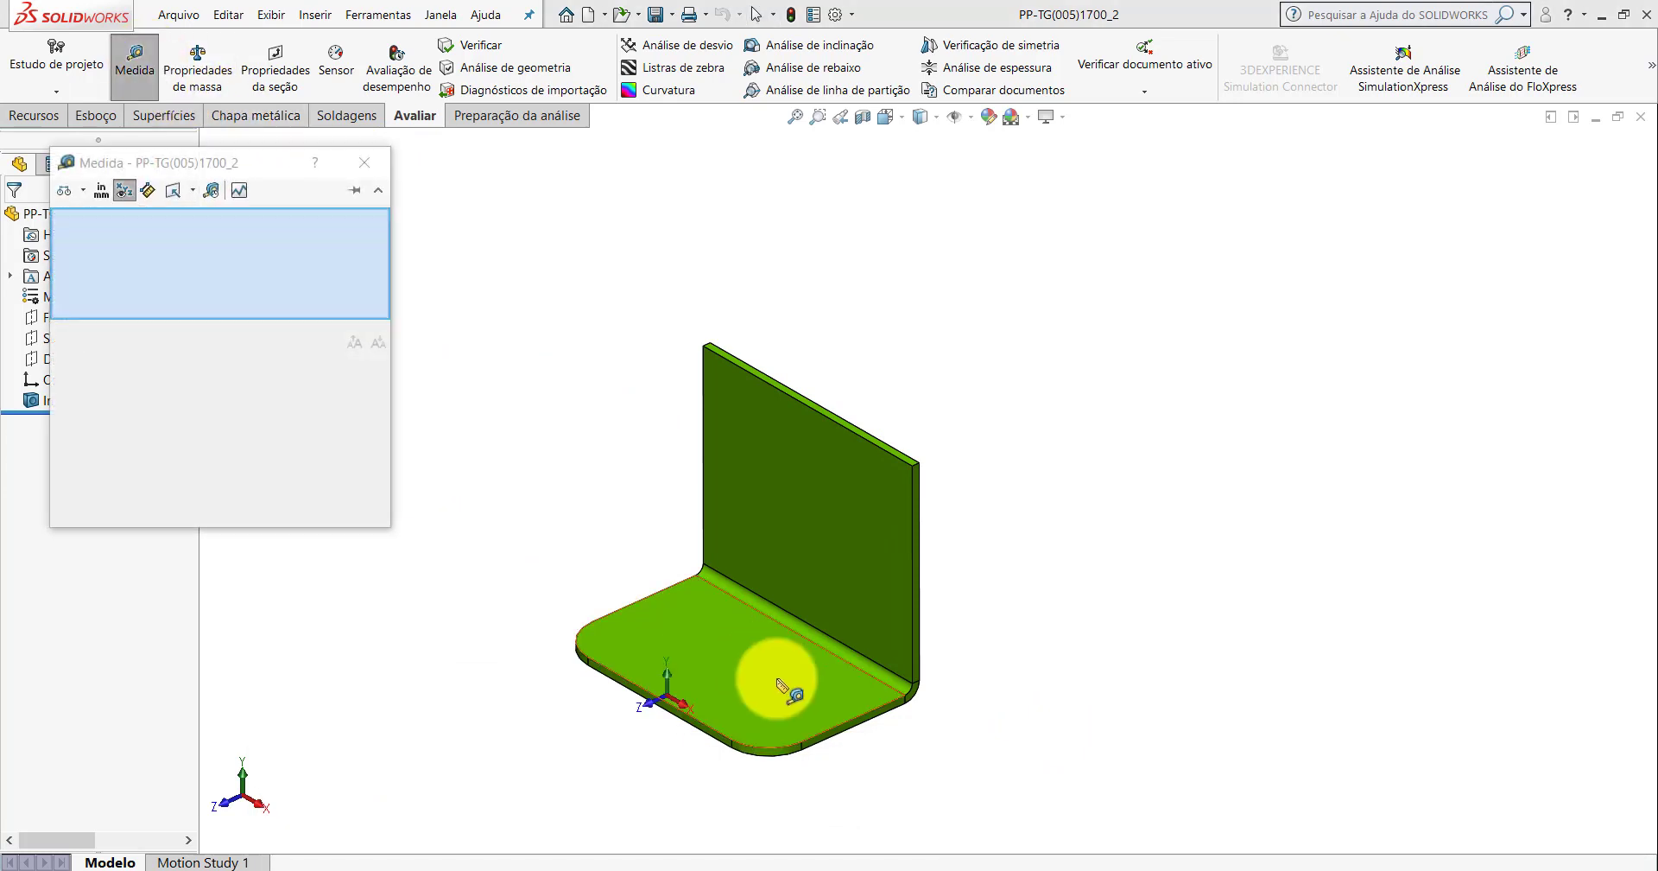
scroll(786, 691, down, 5)
click(736, 700)
scroll(449, 194, up, 2)
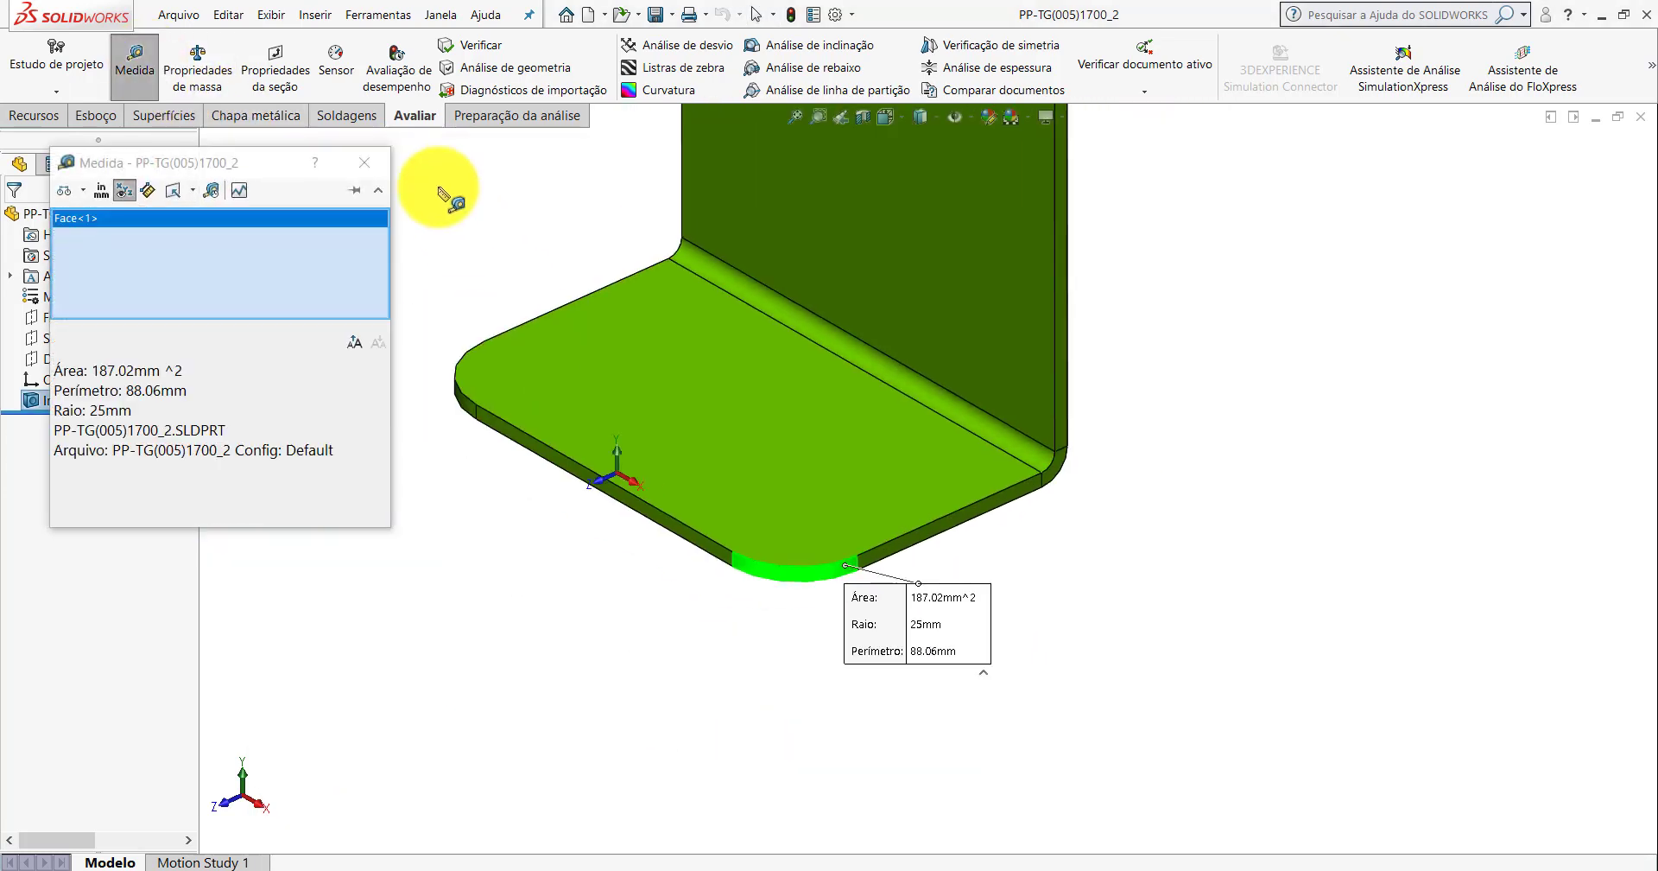
key(Escape)
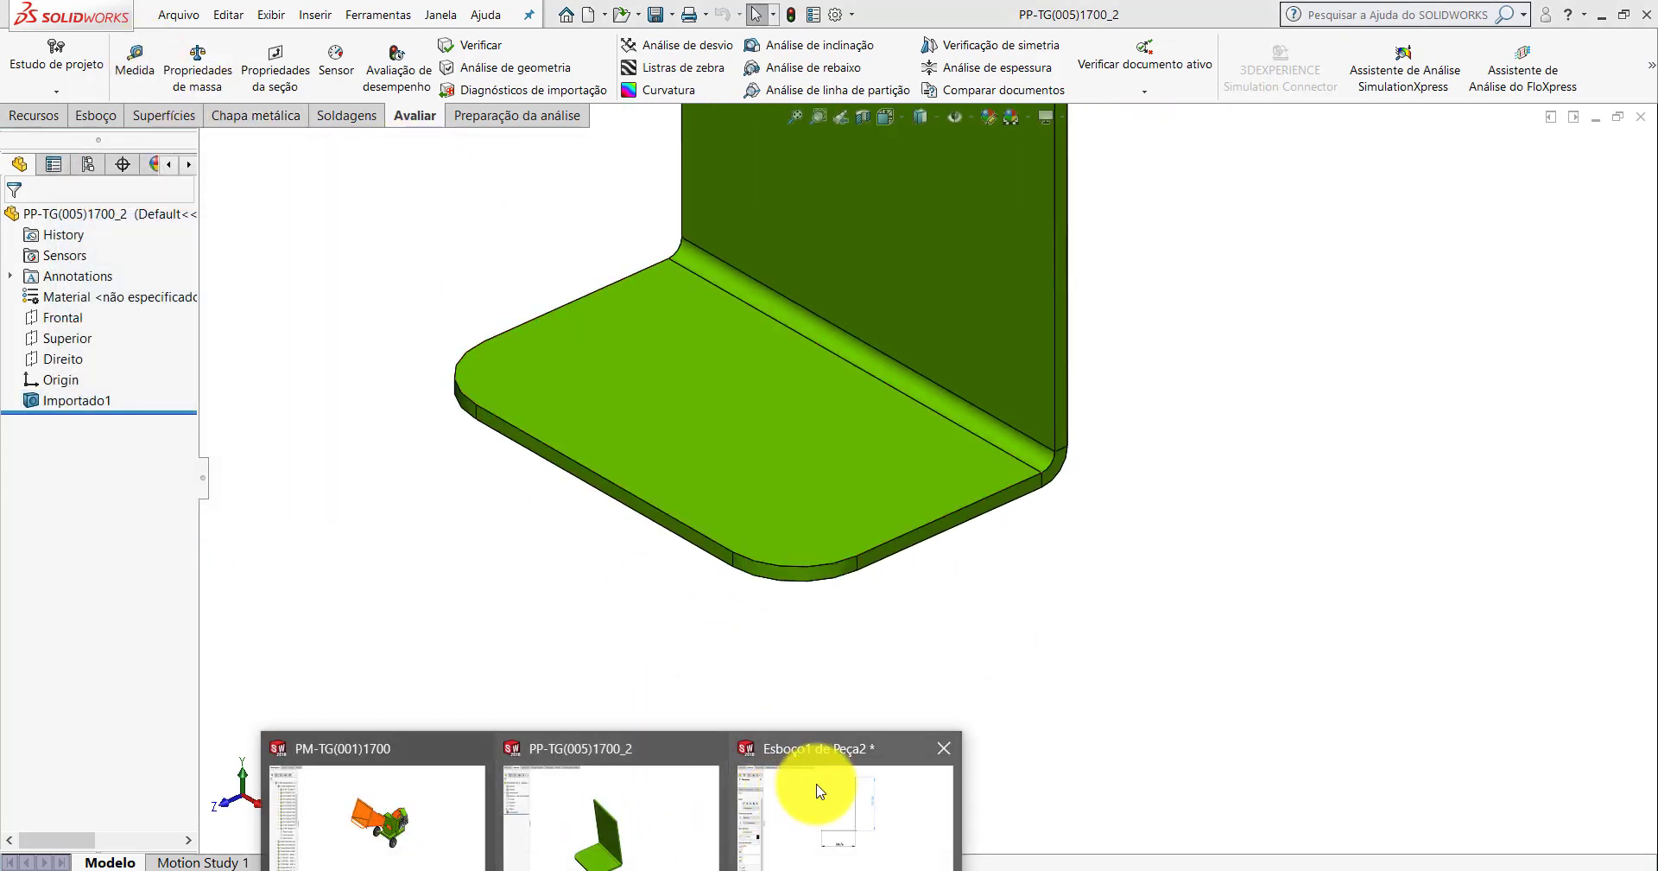
click(864, 795)
Start a base flange from the L sketch, 160 mm deep with the Plano médio end condition.
scroll(851, 371, up, 2)
middle_drag(852, 370, 889, 430)
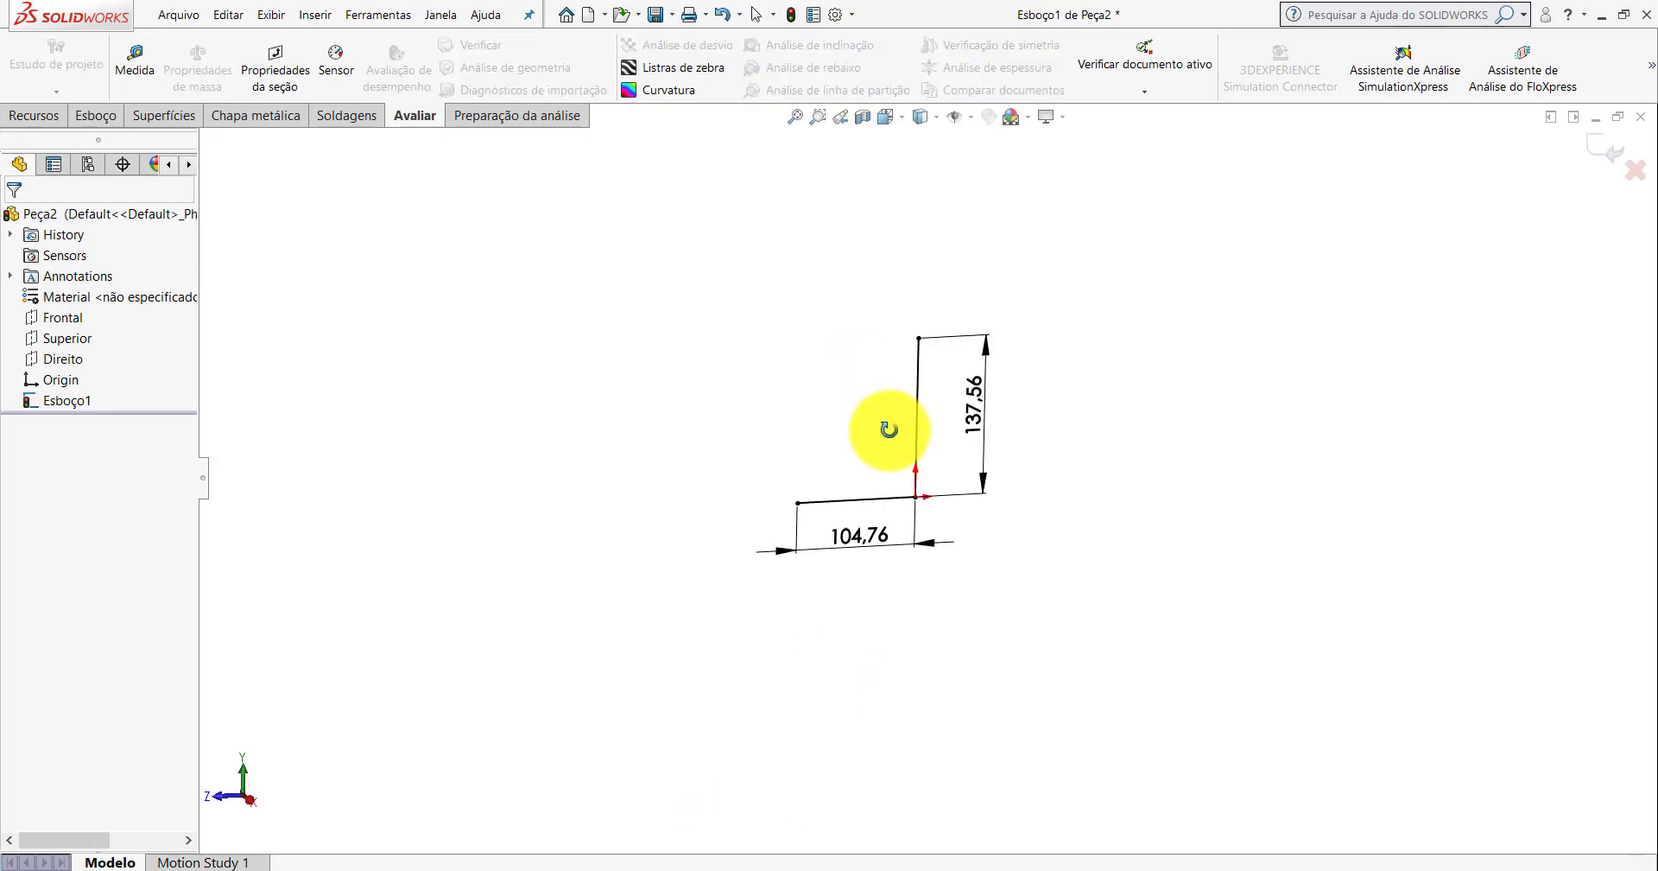
scroll(895, 451, down, 2)
click(247, 121)
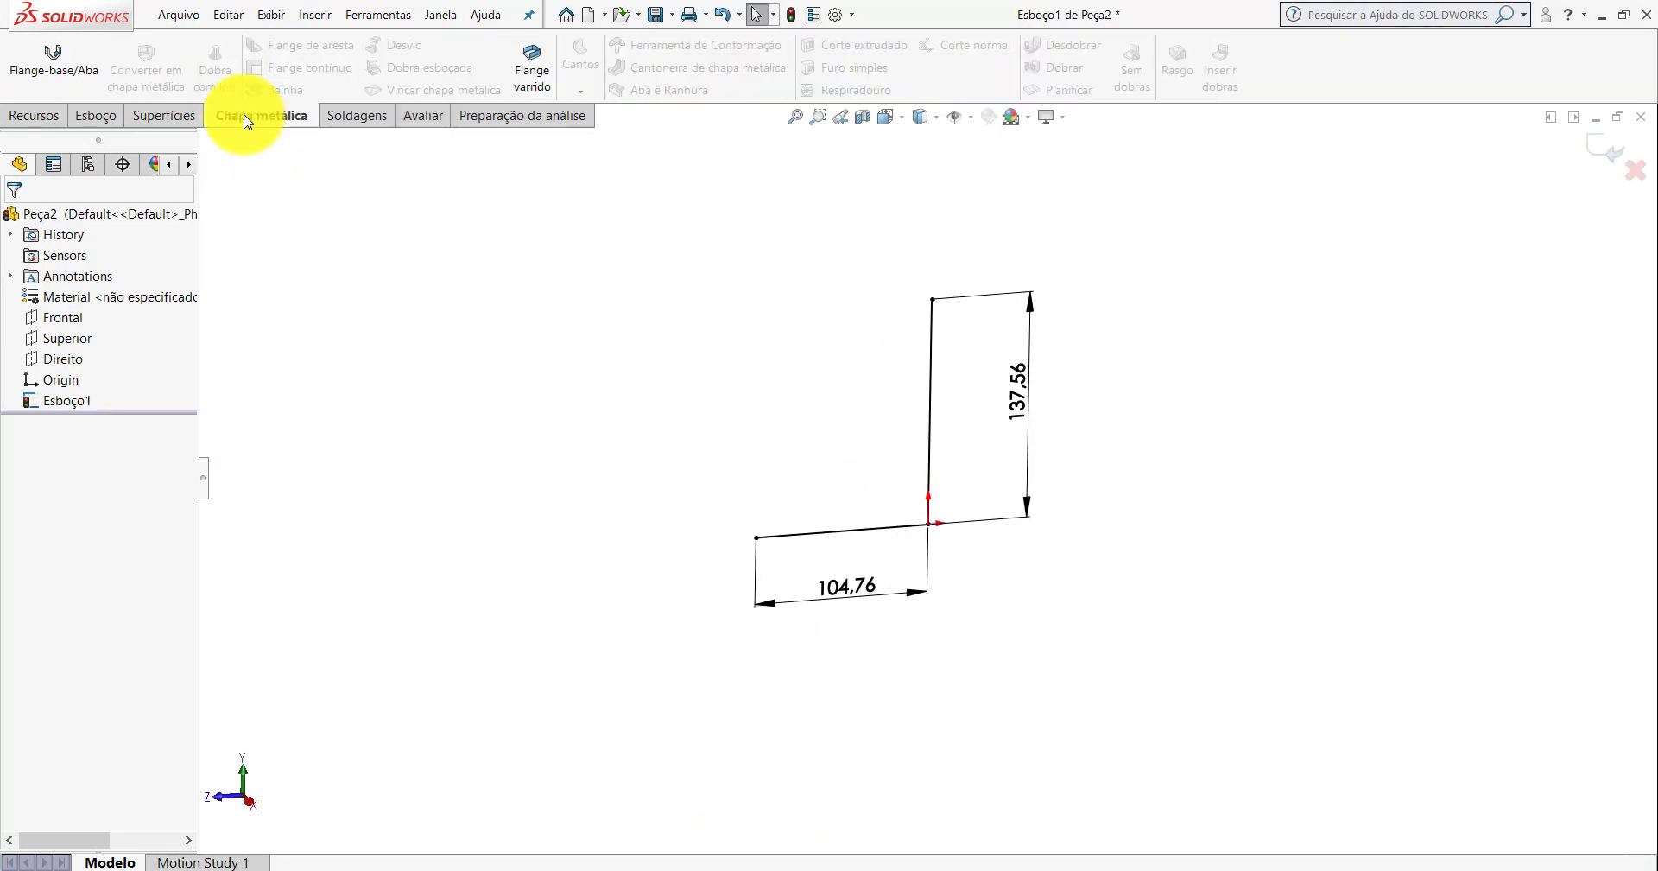
click(62, 65)
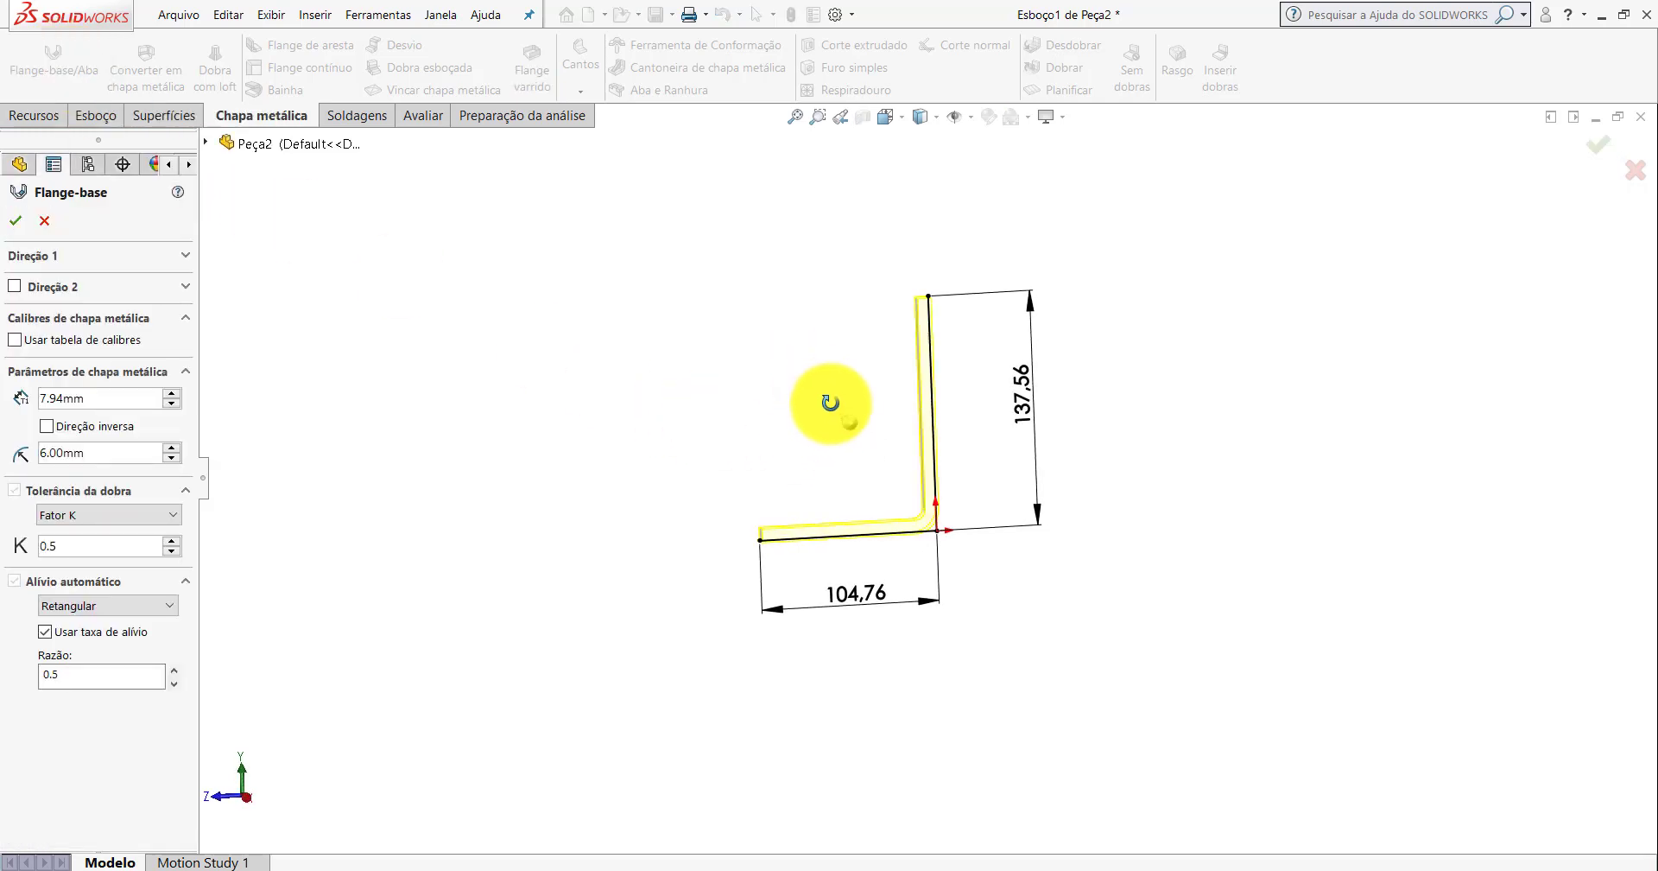
middle_drag(796, 369, 807, 444)
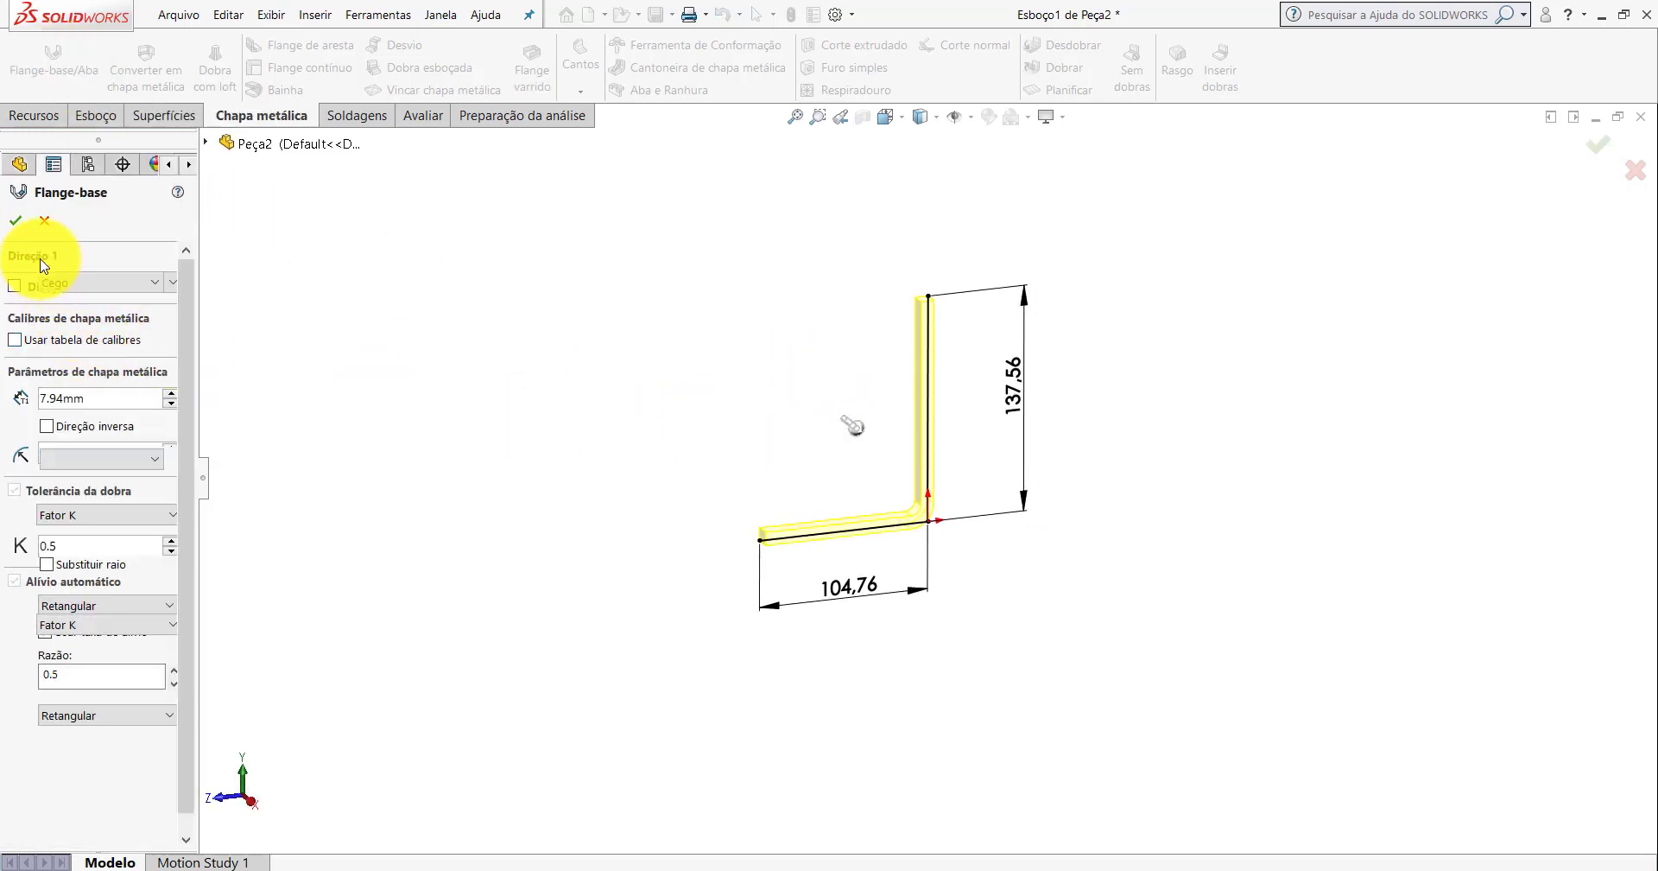
text(1)
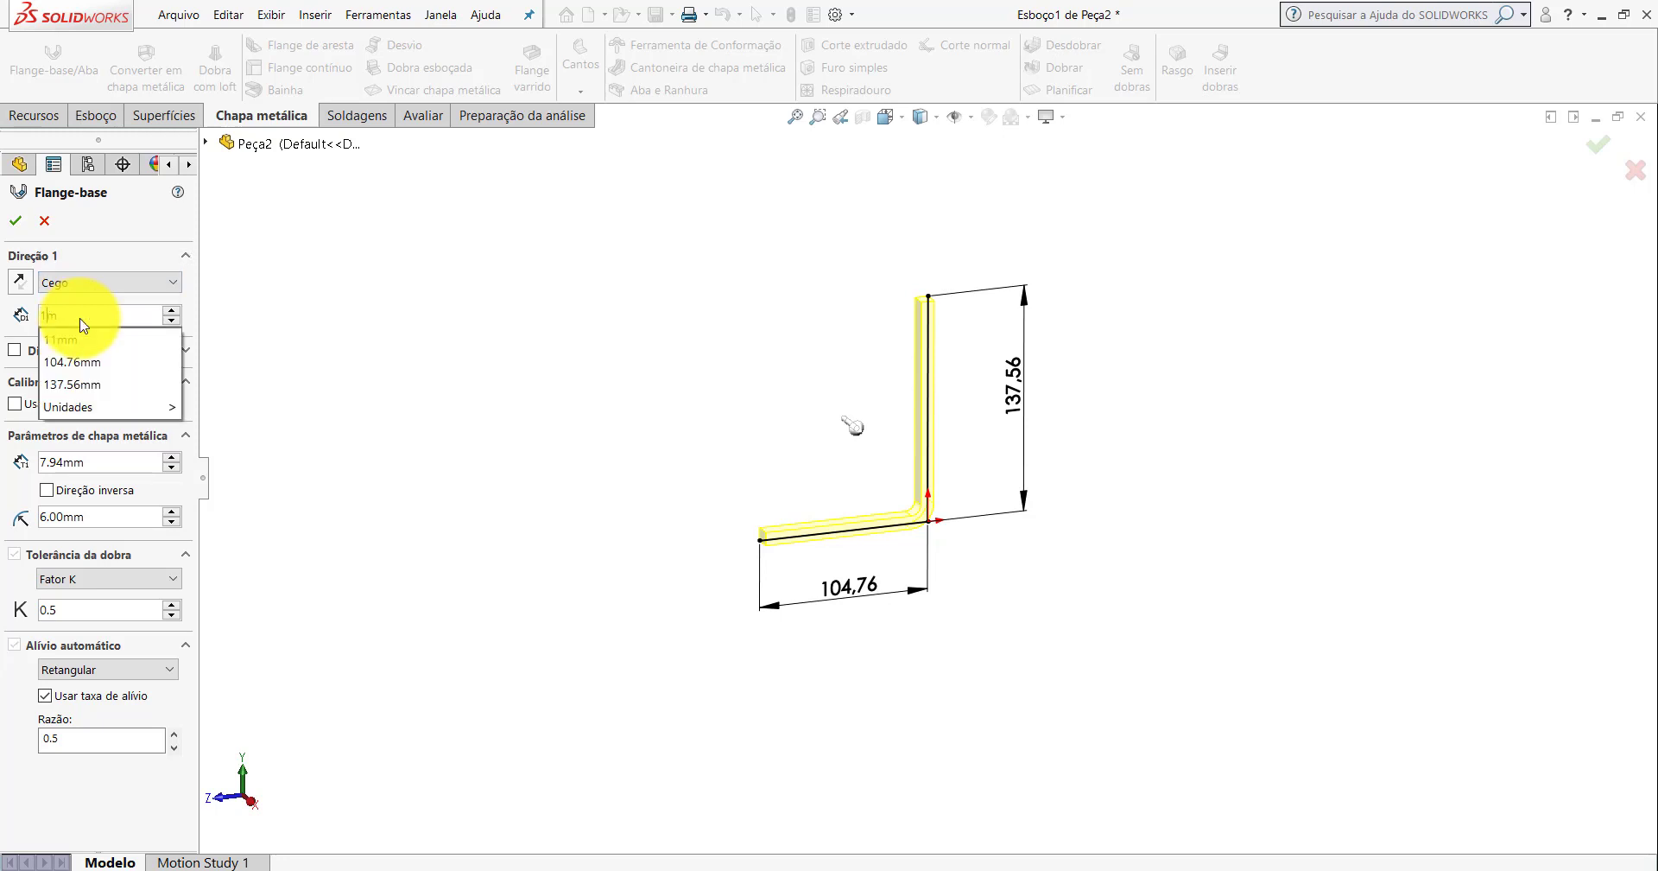
text(60)
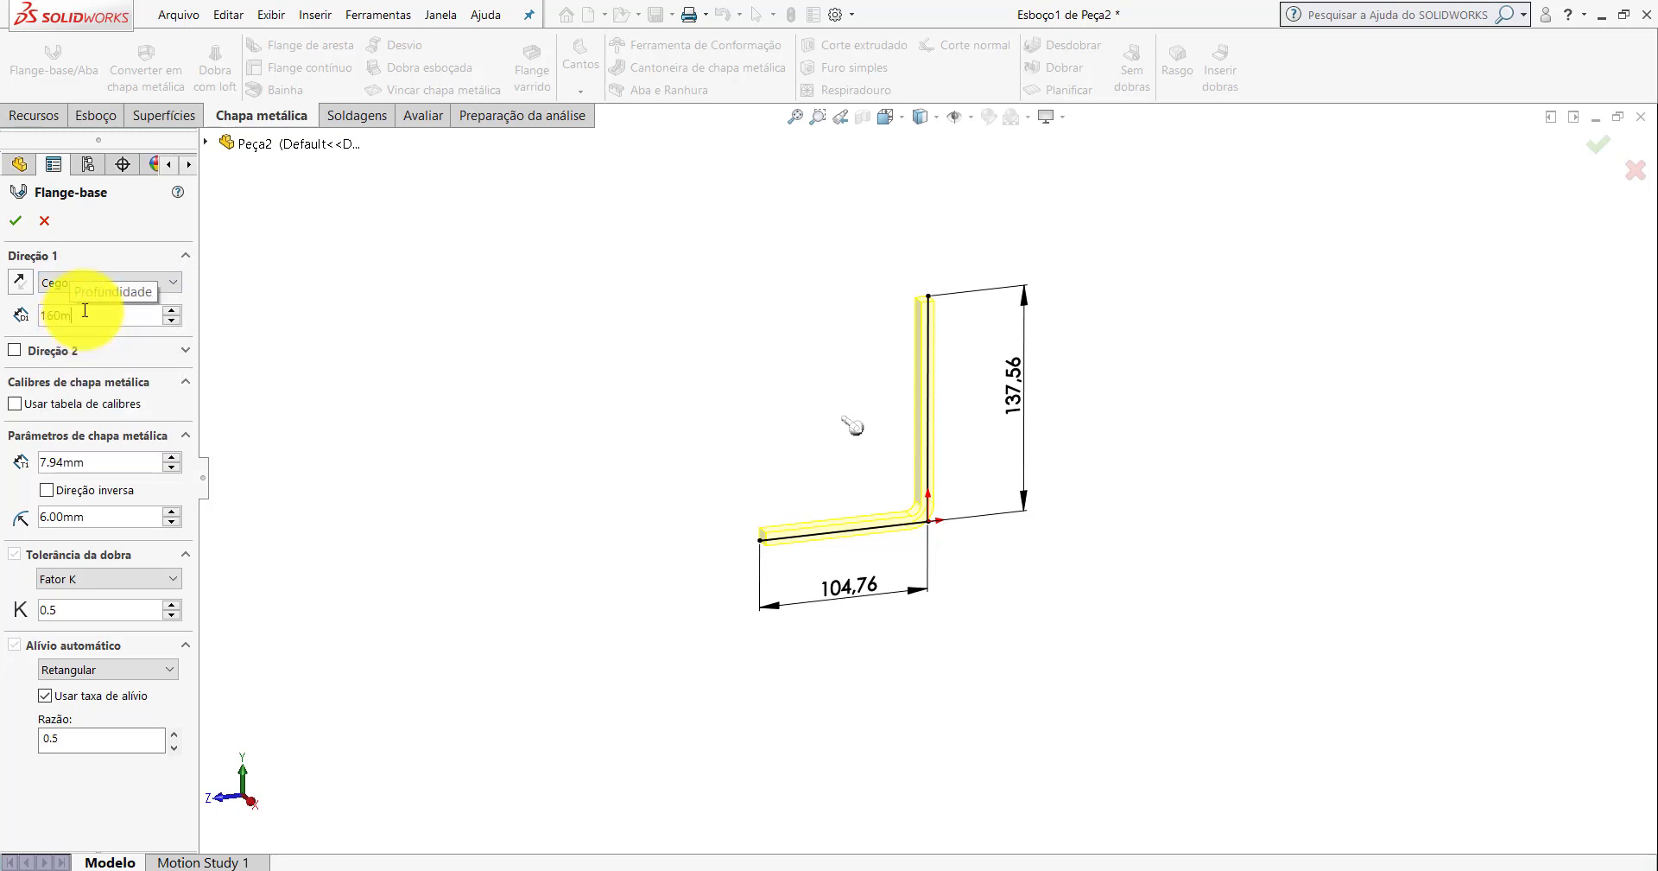
key(BackSpace)
click(55, 285)
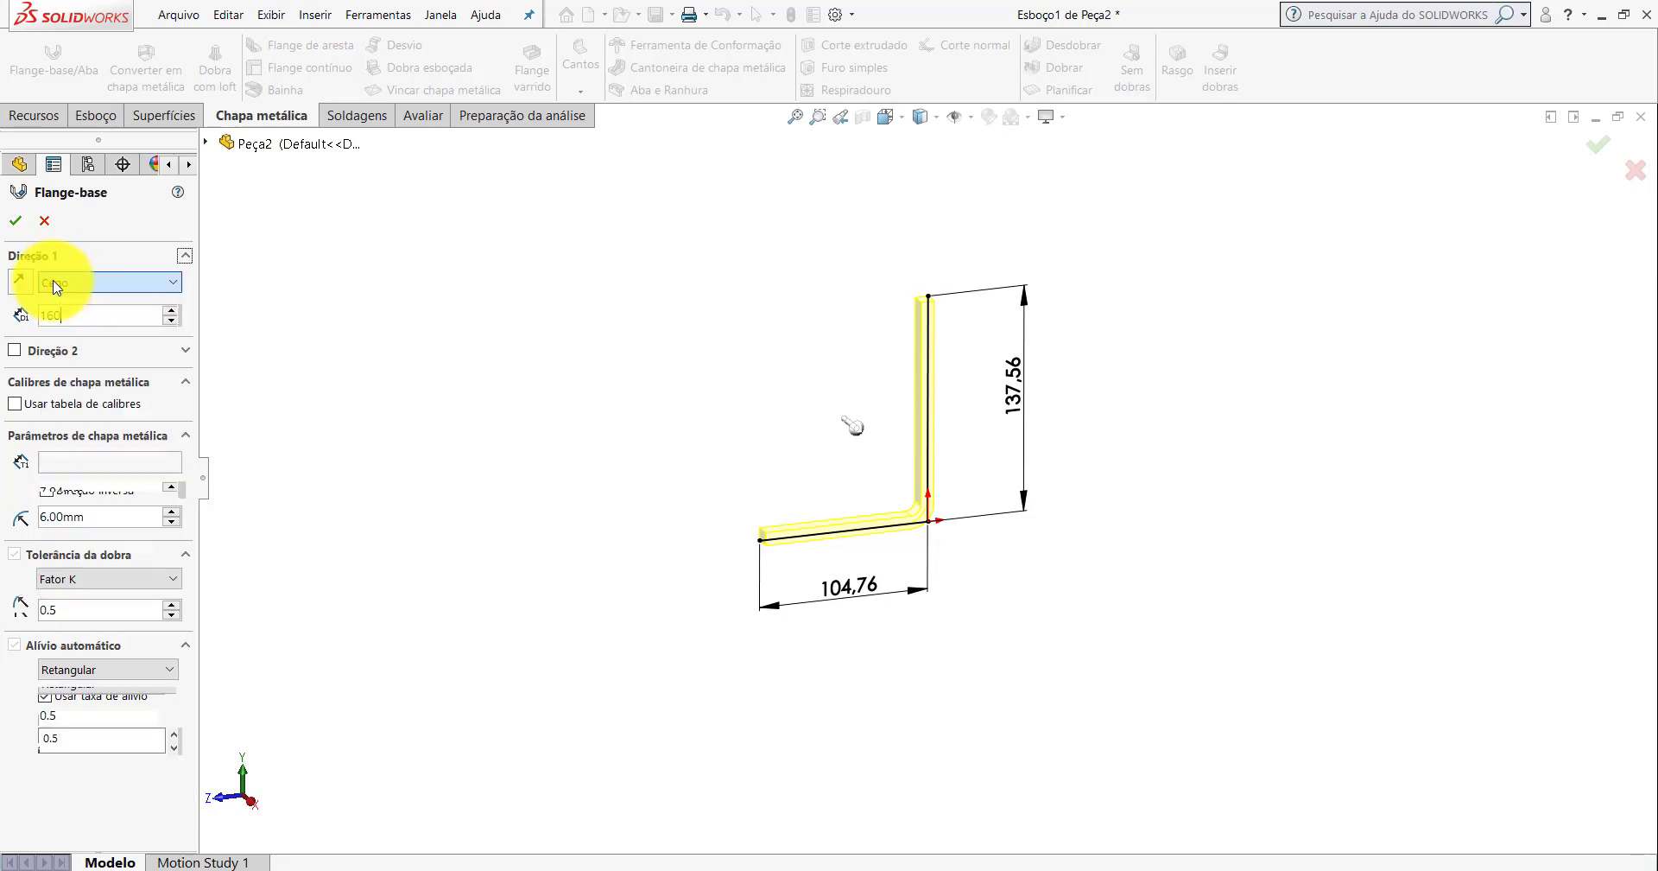
click(53, 282)
click(95, 361)
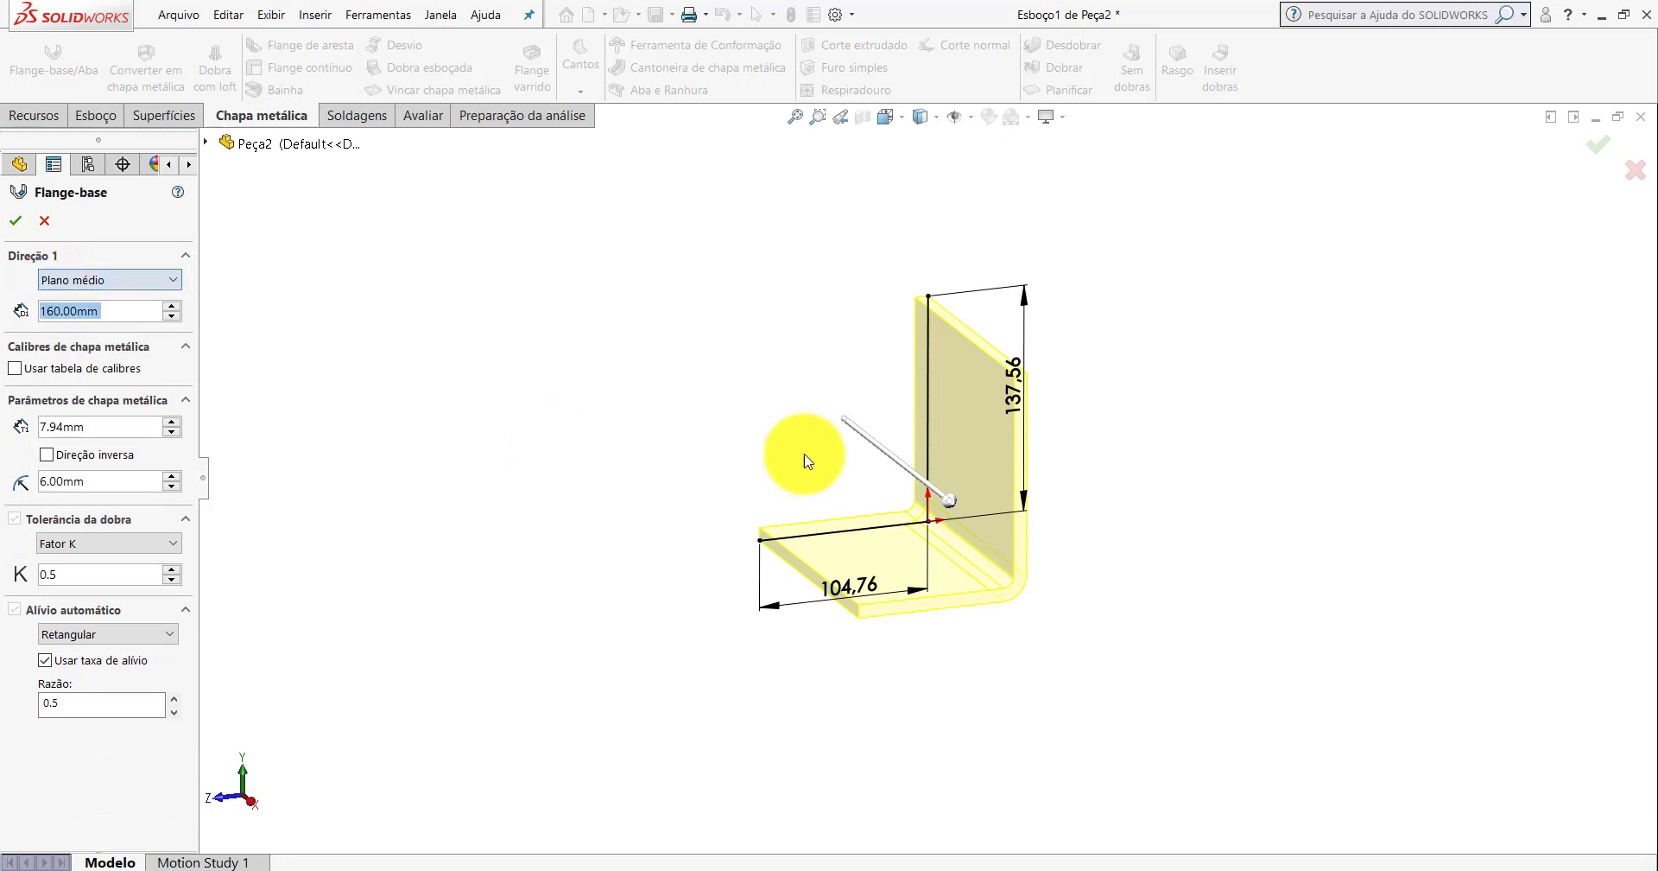
Set the flange thickness to 4.80 mm on the inner side and accept the base flange.
middle_drag(1036, 411, 869, 348)
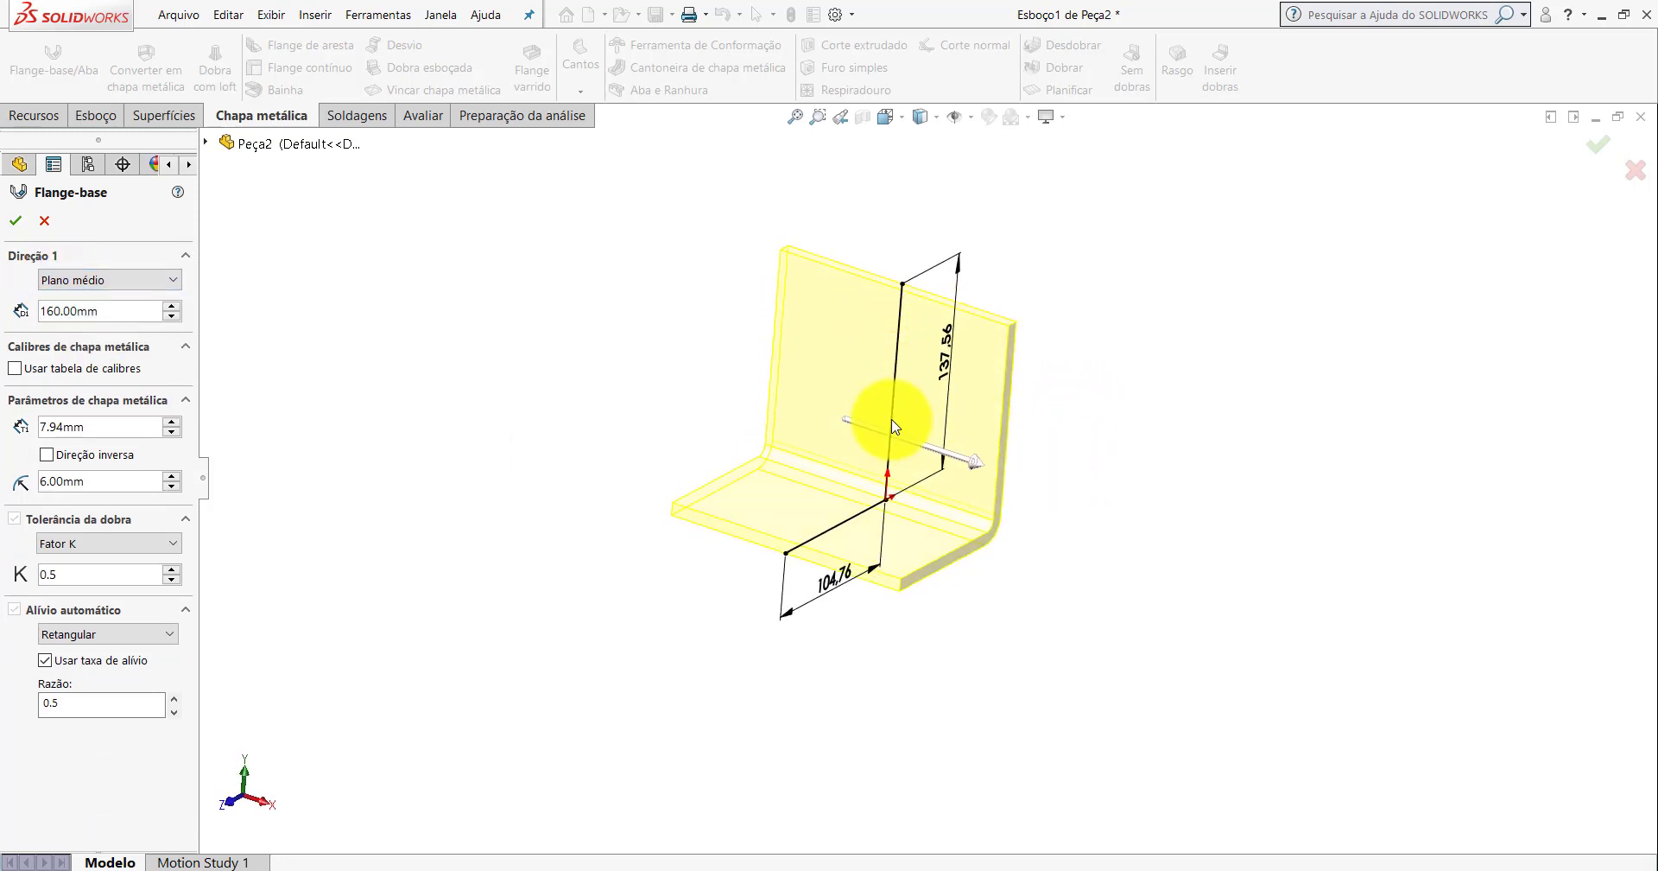
middle_drag(873, 418, 786, 316)
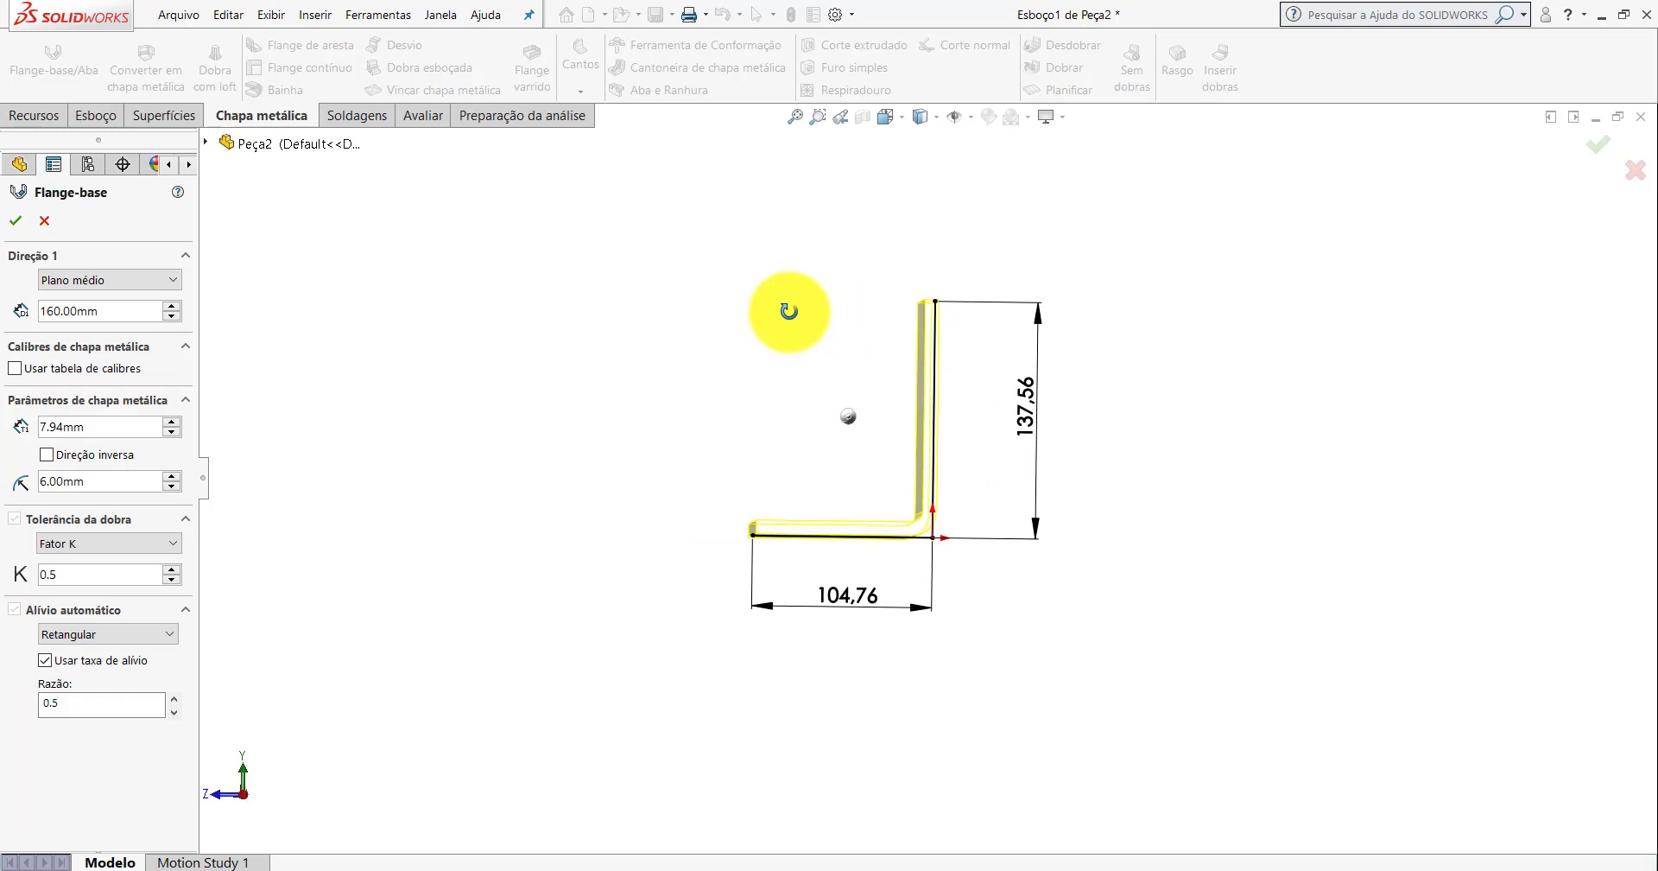
scroll(950, 484, down, 5)
middle_drag(817, 443, 834, 440)
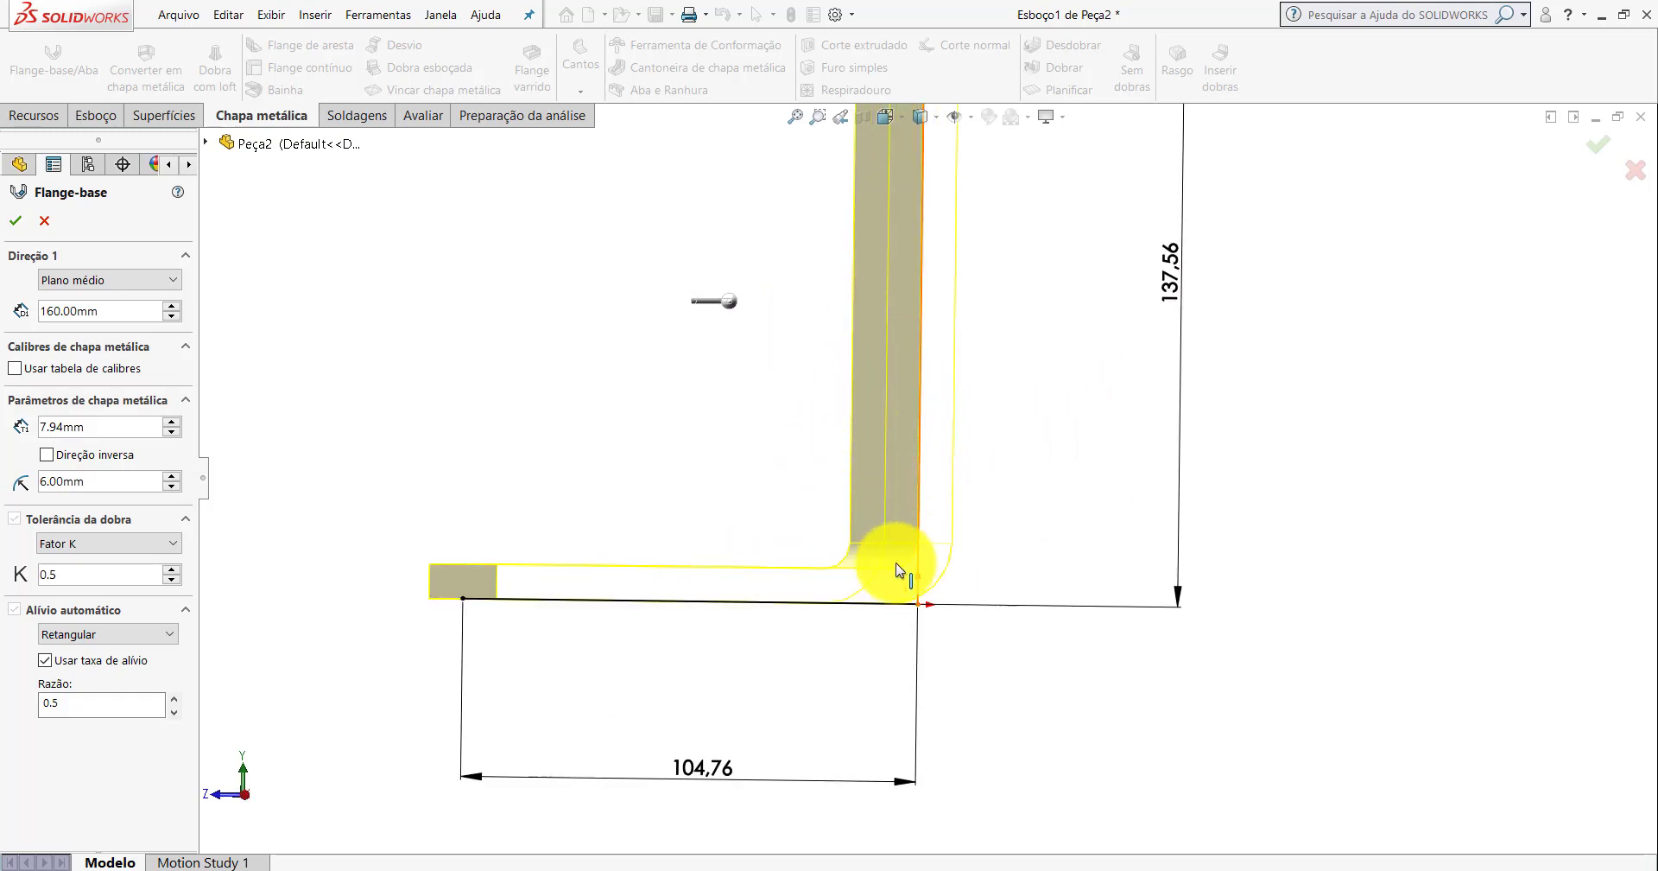
scroll(899, 385, up, 3)
middle_drag(899, 385, 896, 381)
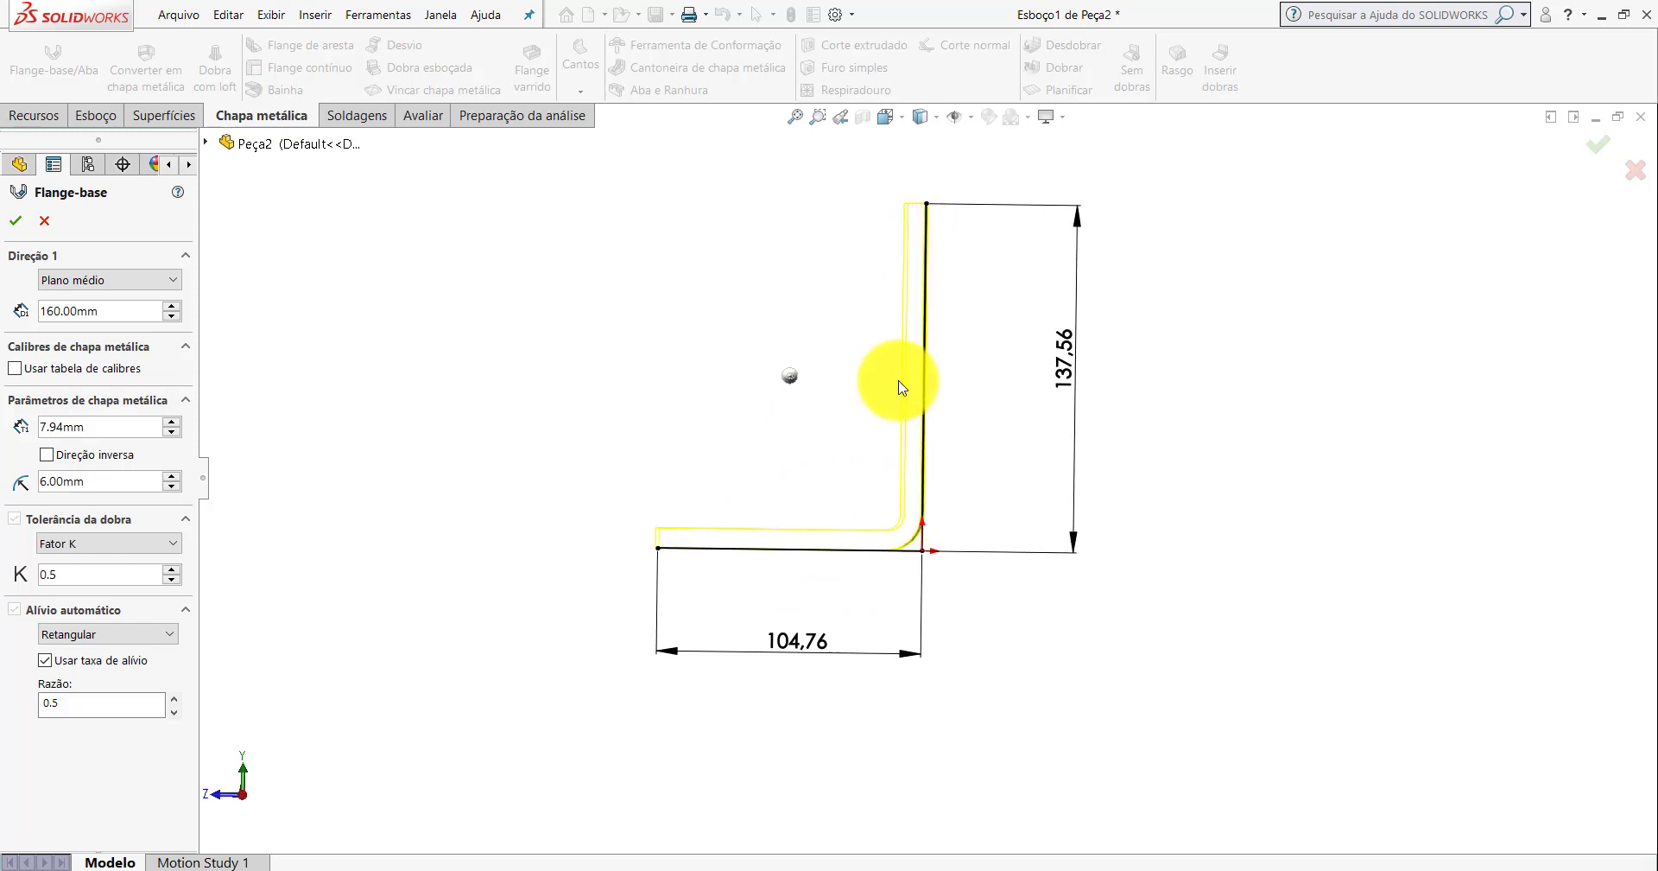
click(47, 456)
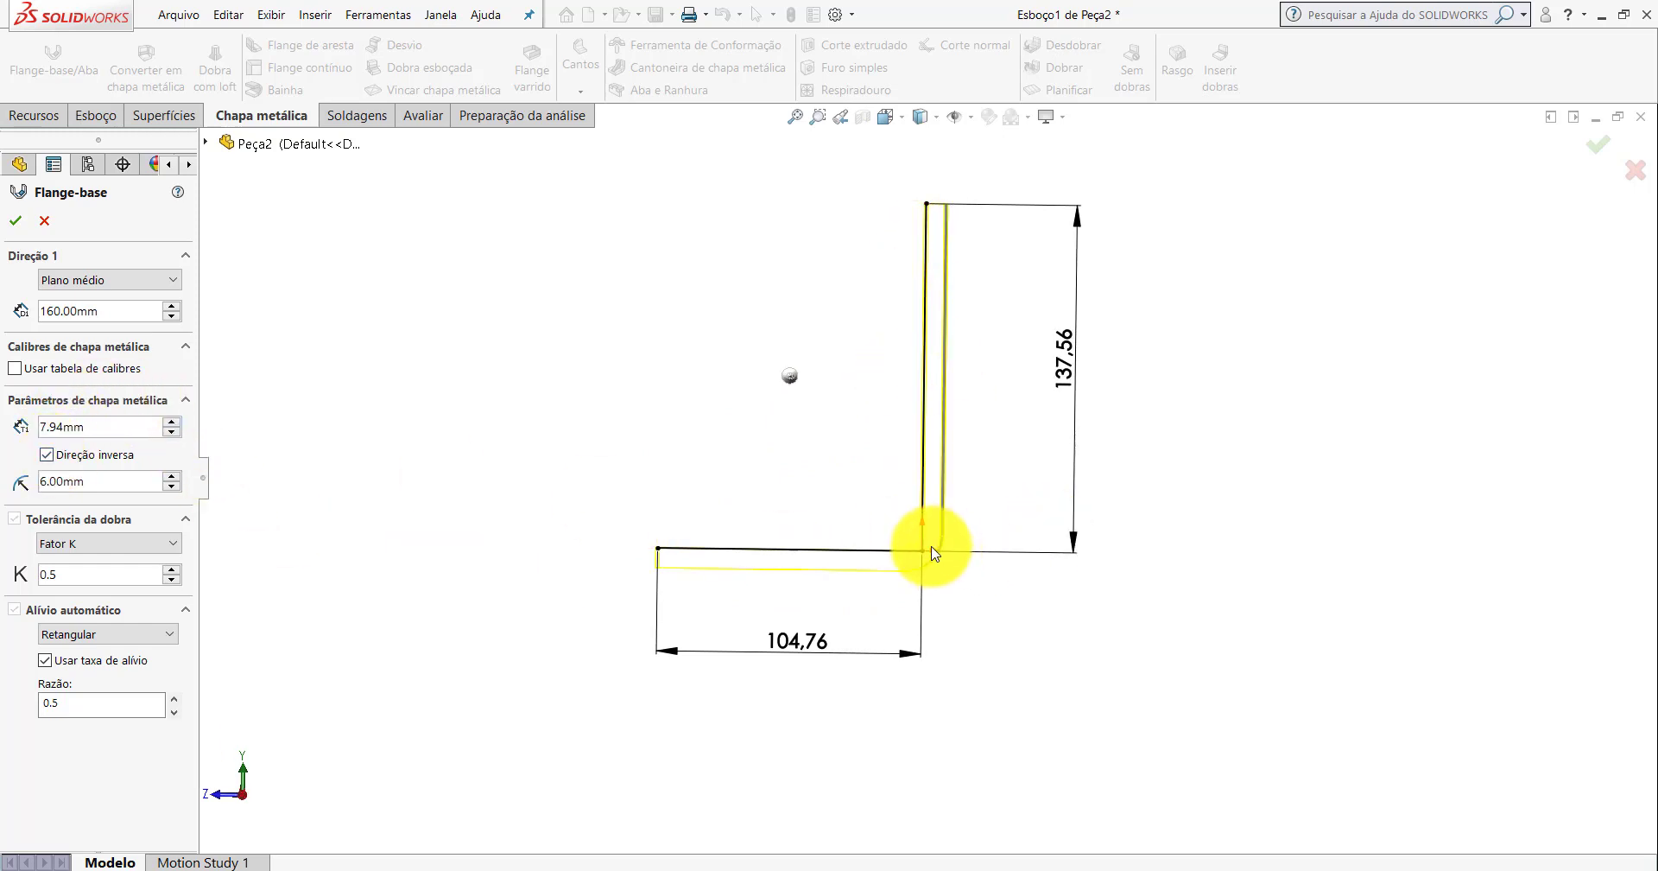
click(47, 455)
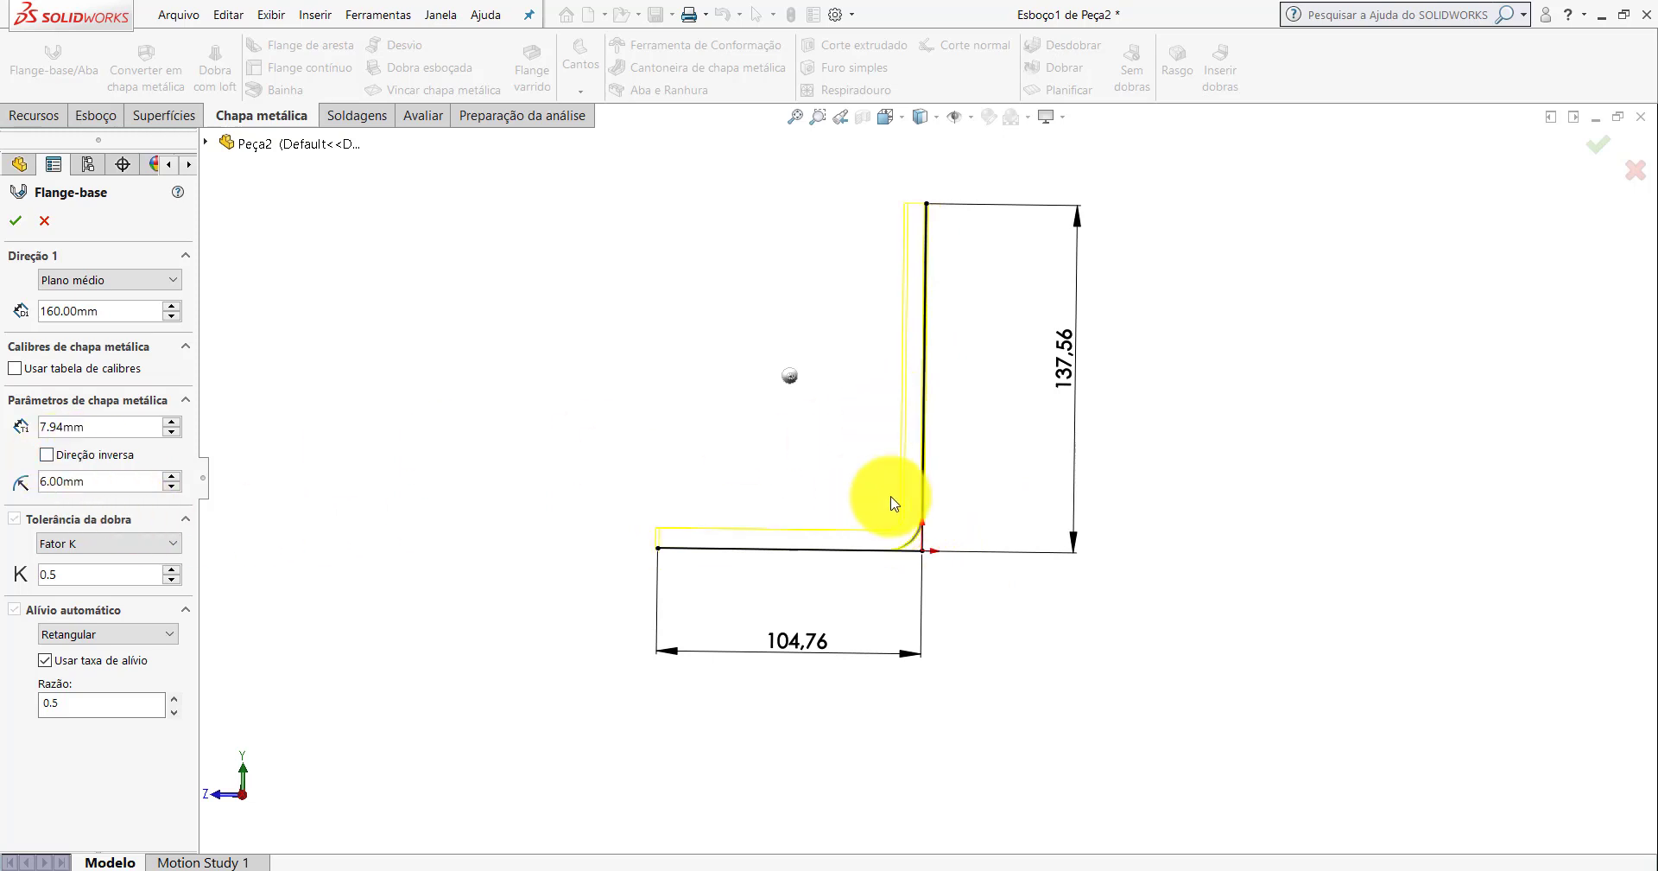
middle_drag(899, 500, 927, 533)
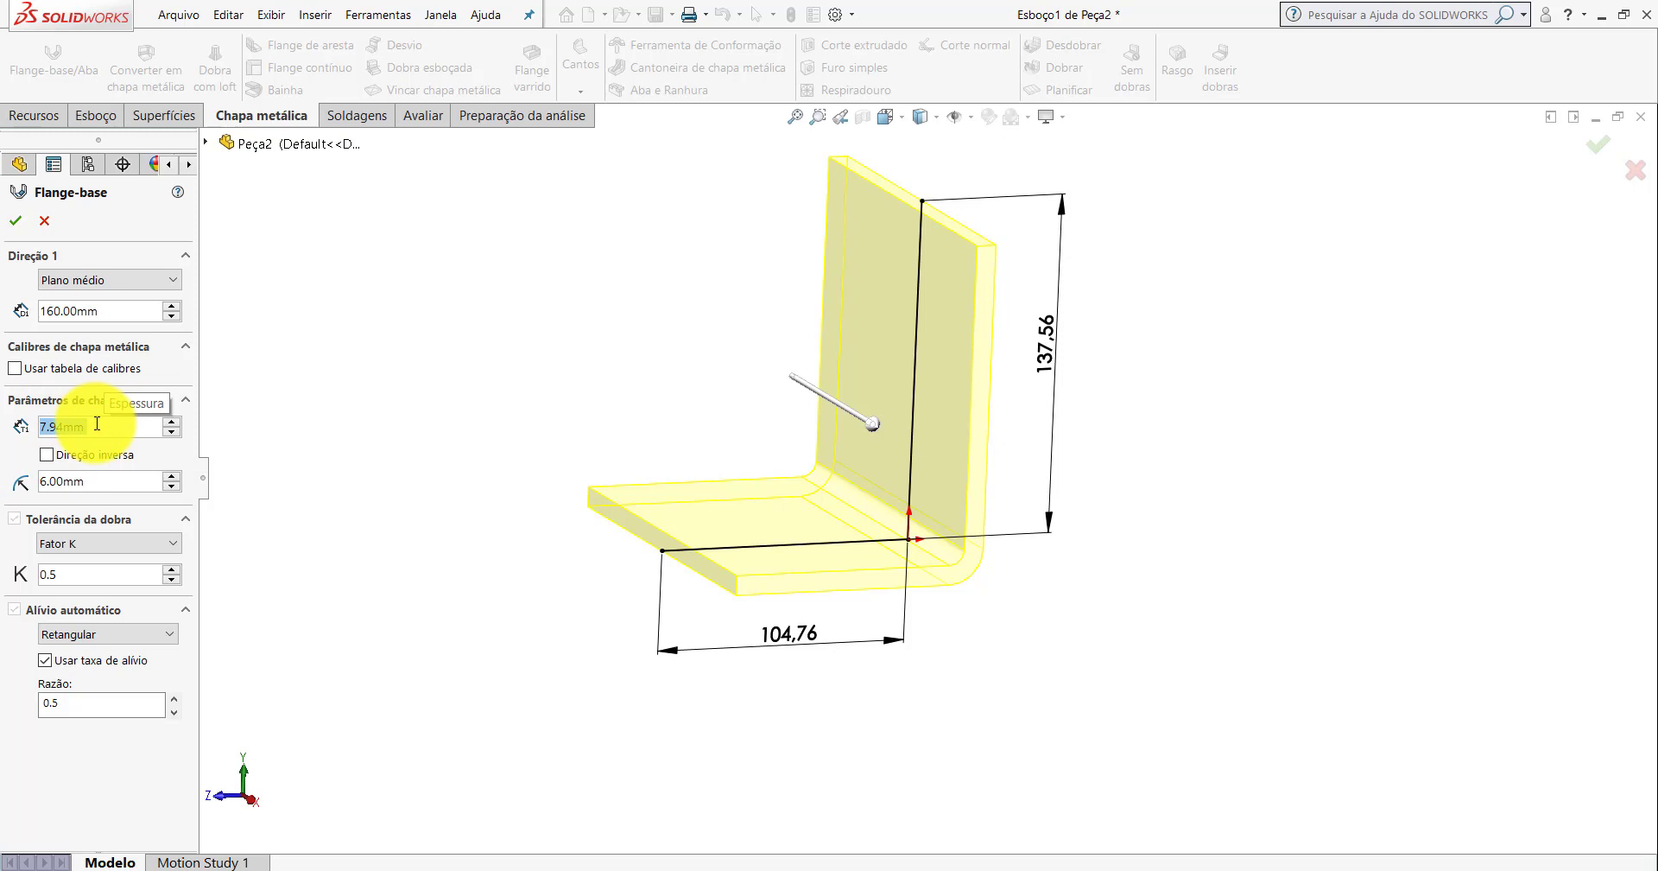
text(4.)
text(8)
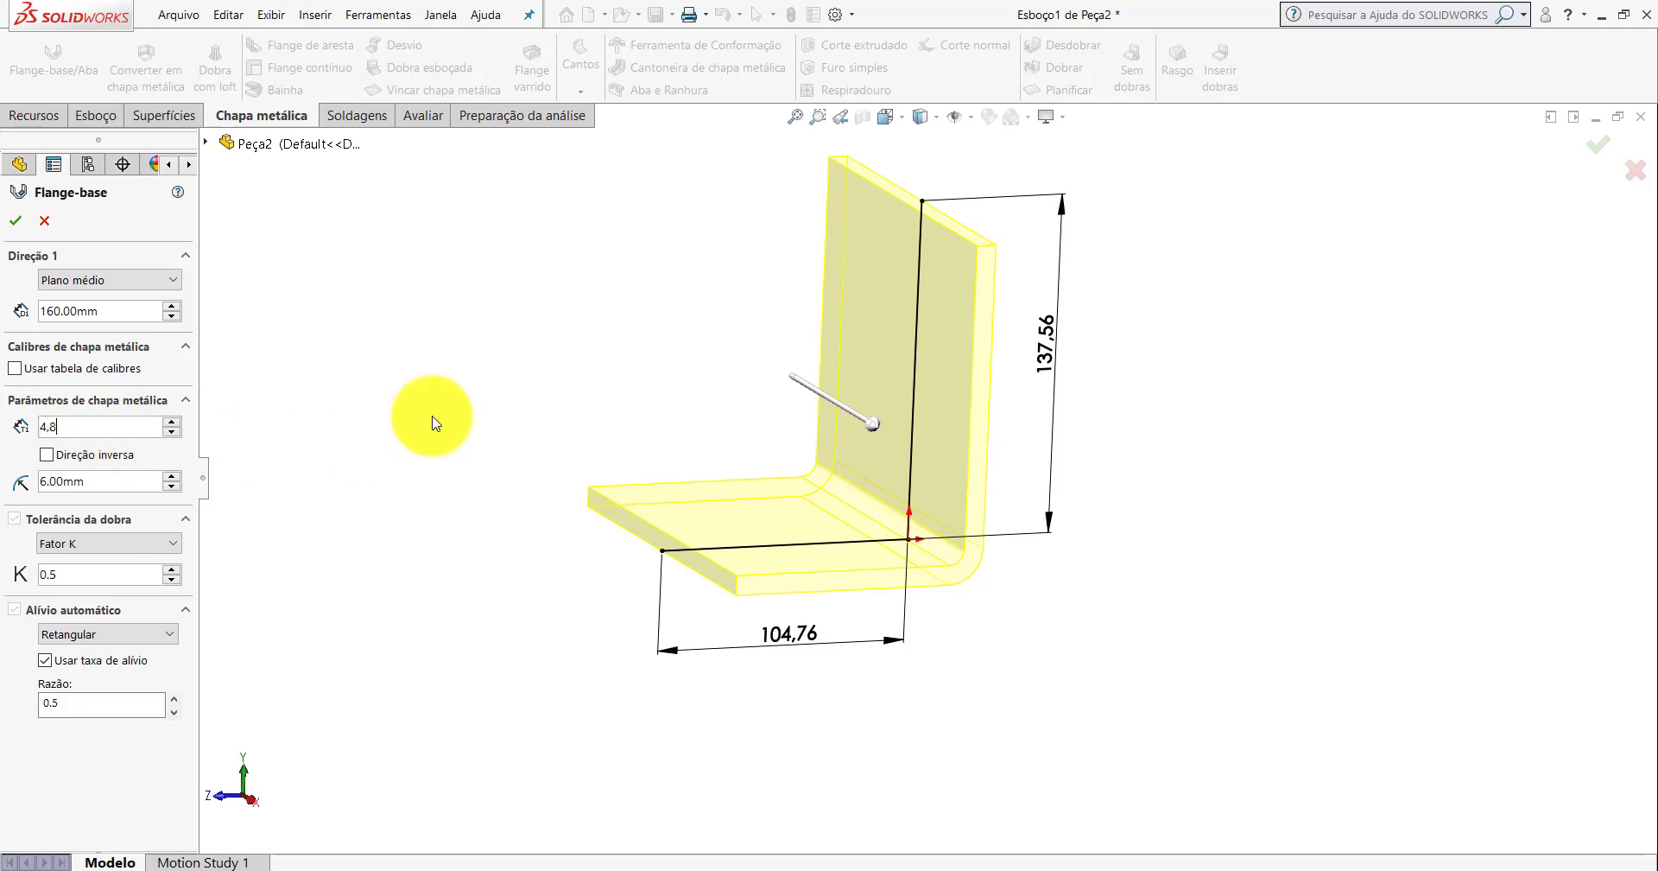
click(69, 482)
mouse_move(845, 419)
middle_down()
mouse_move(796, 359)
mouse_move(873, 426)
middle_up()
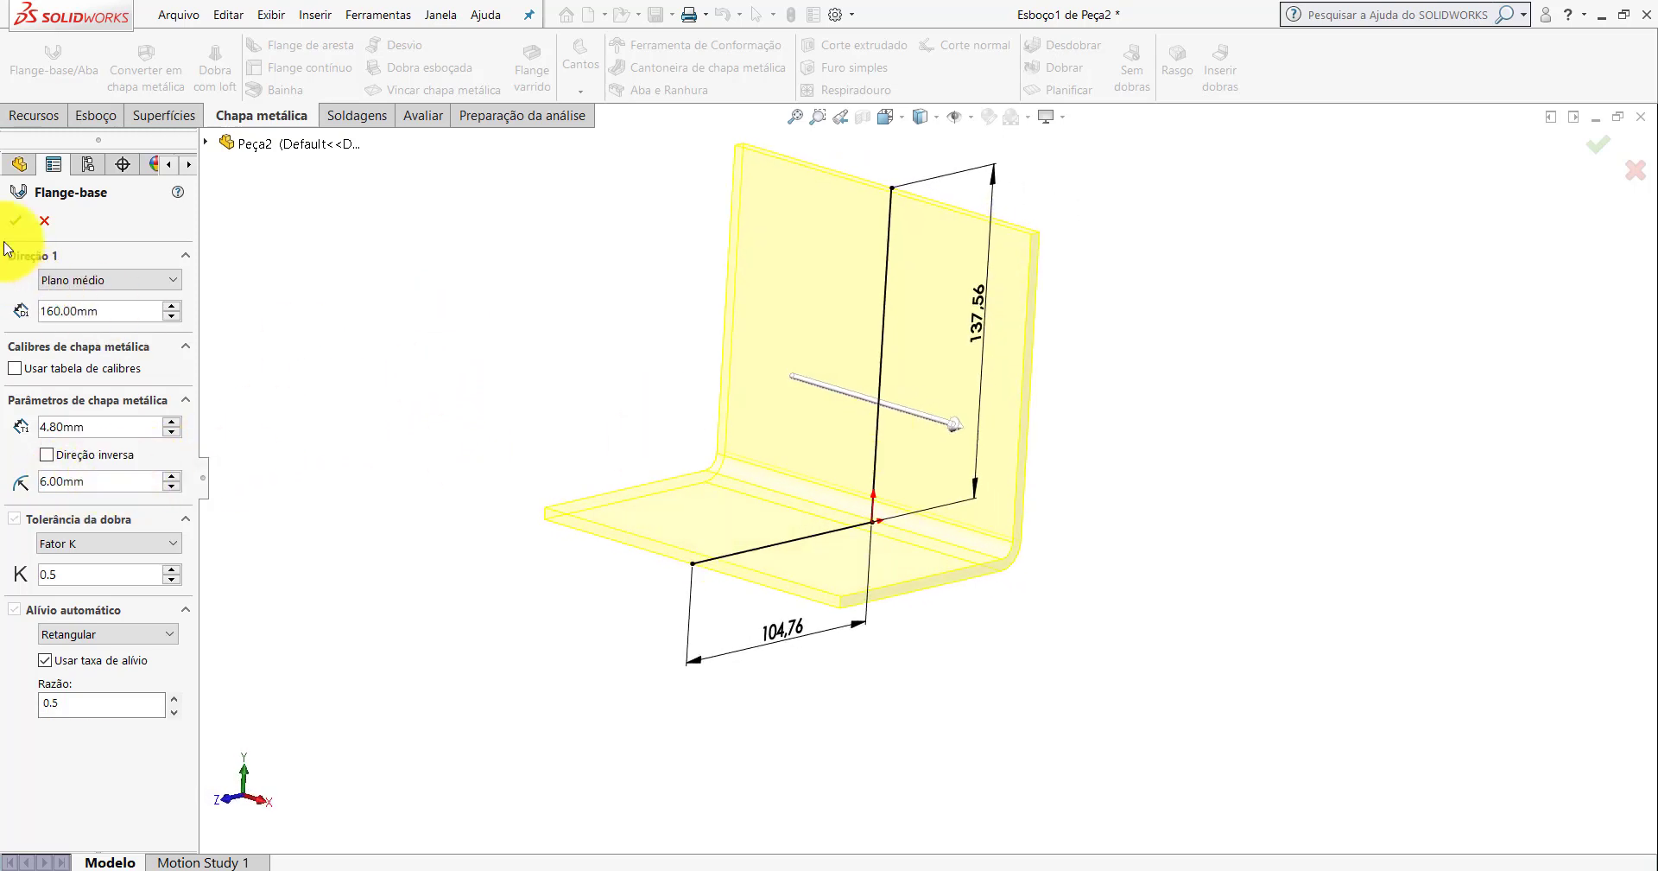
click(16, 221)
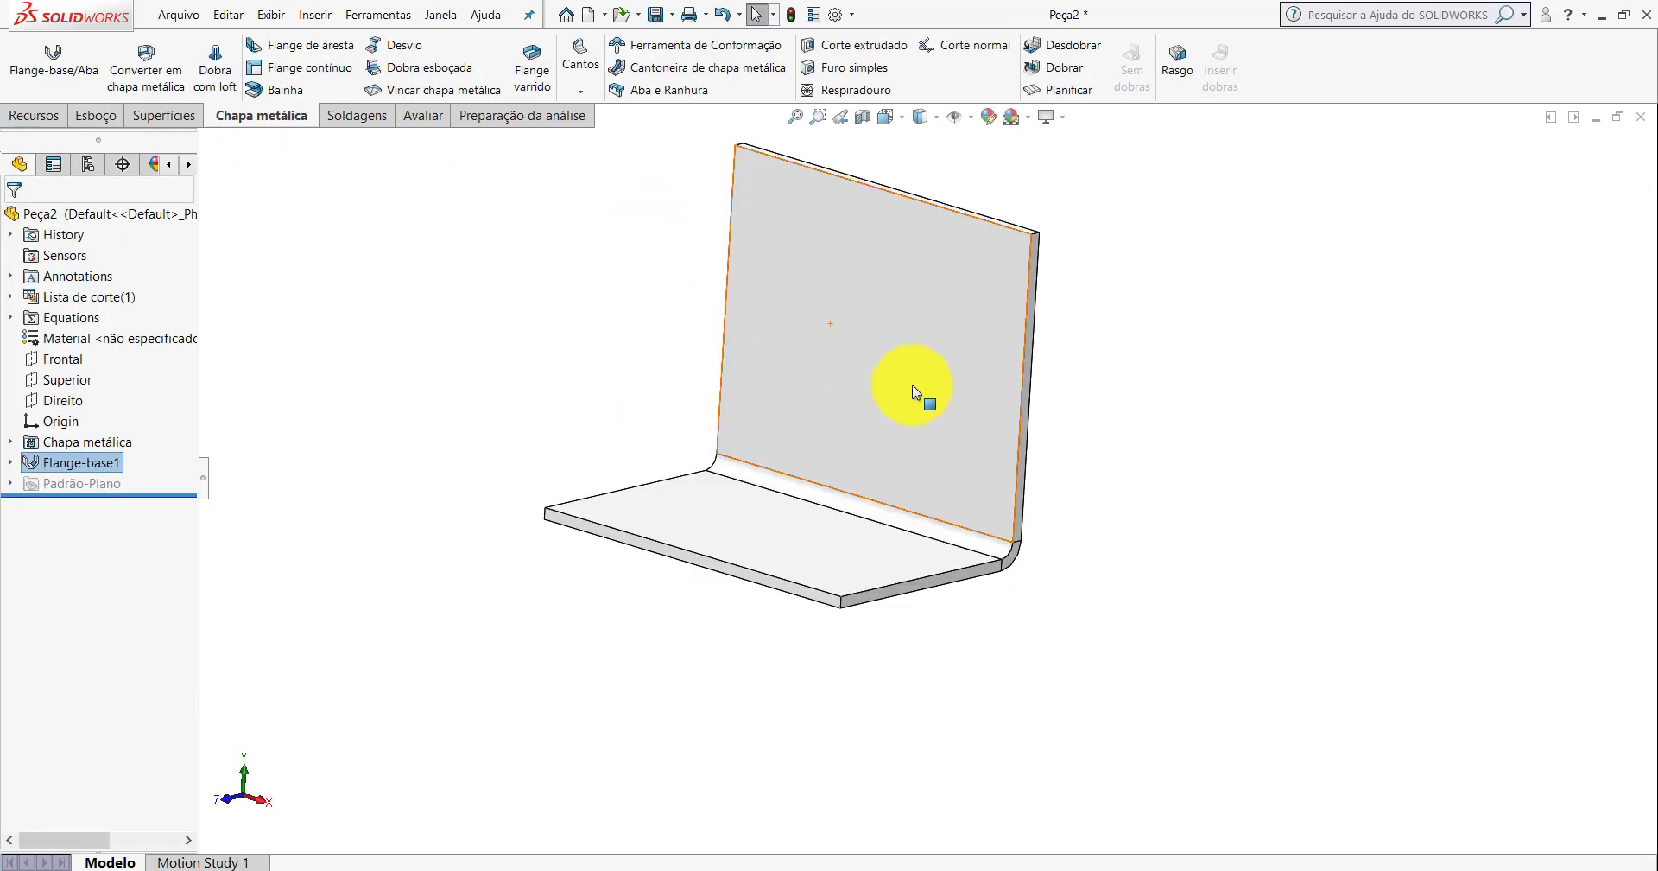
In isometric view, start a fillet with a 25 mm radius.
click(899, 123)
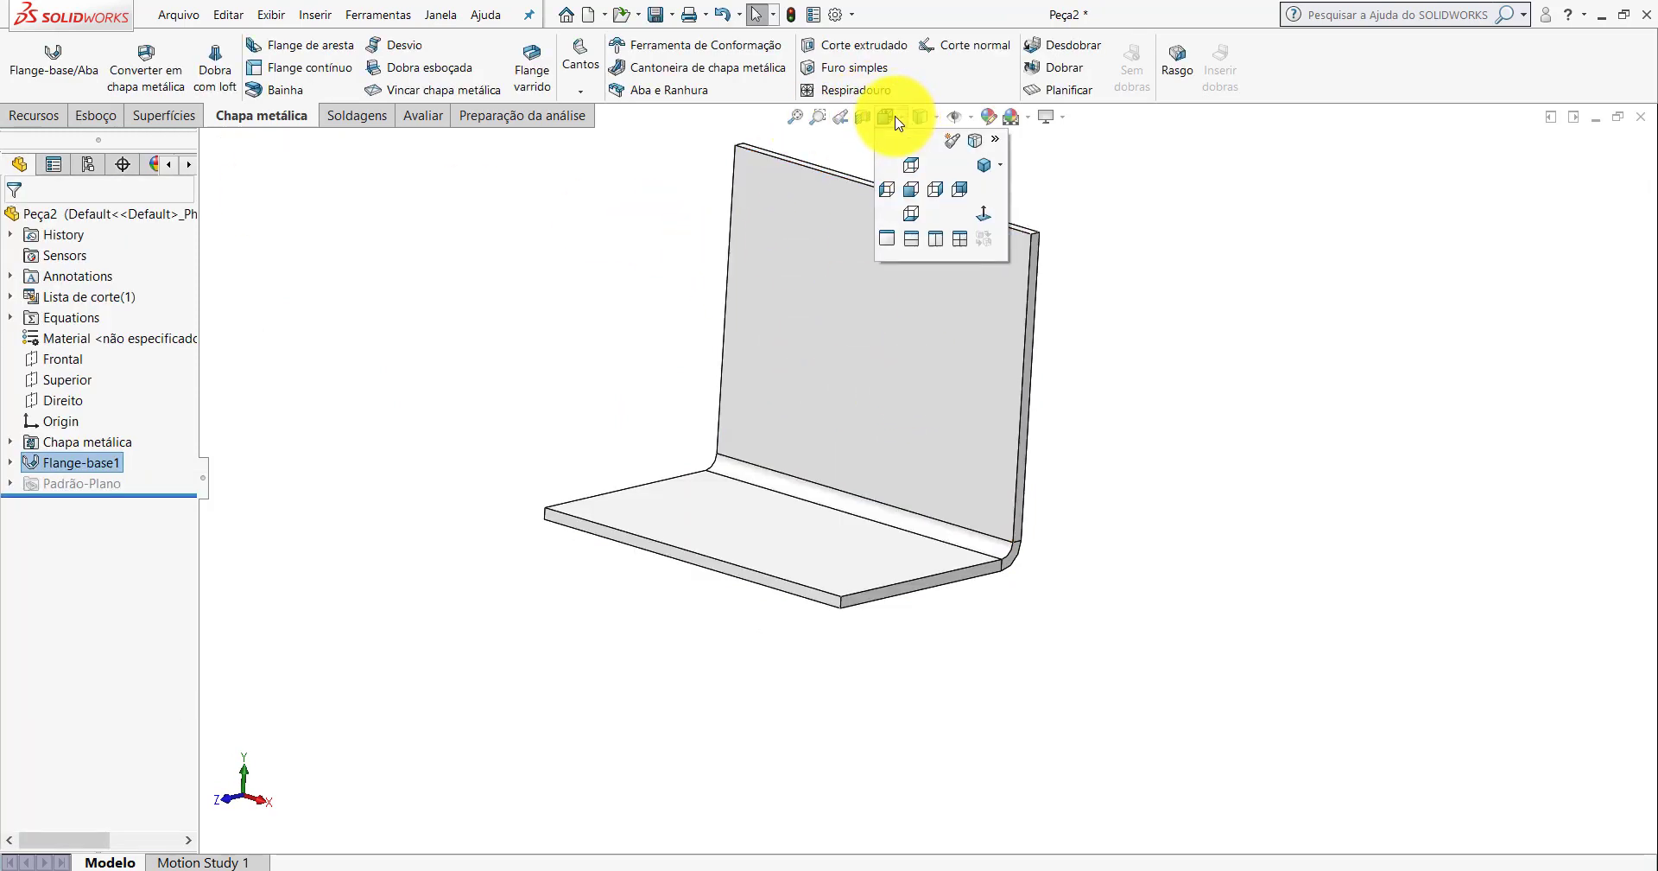
click(957, 156)
click(768, 272)
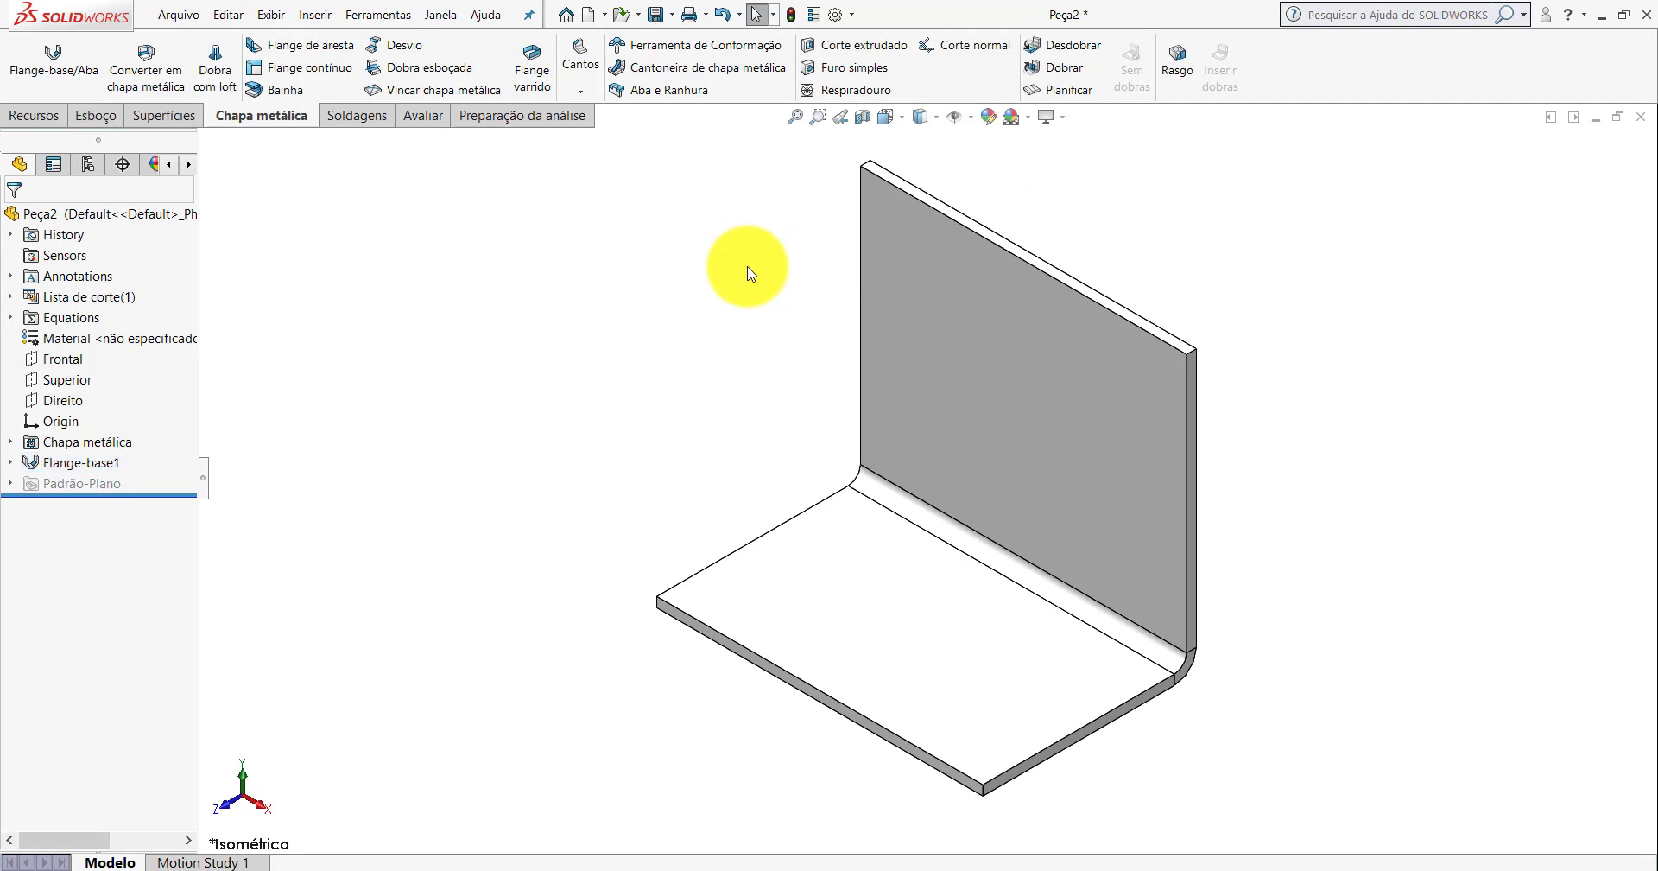
click(39, 121)
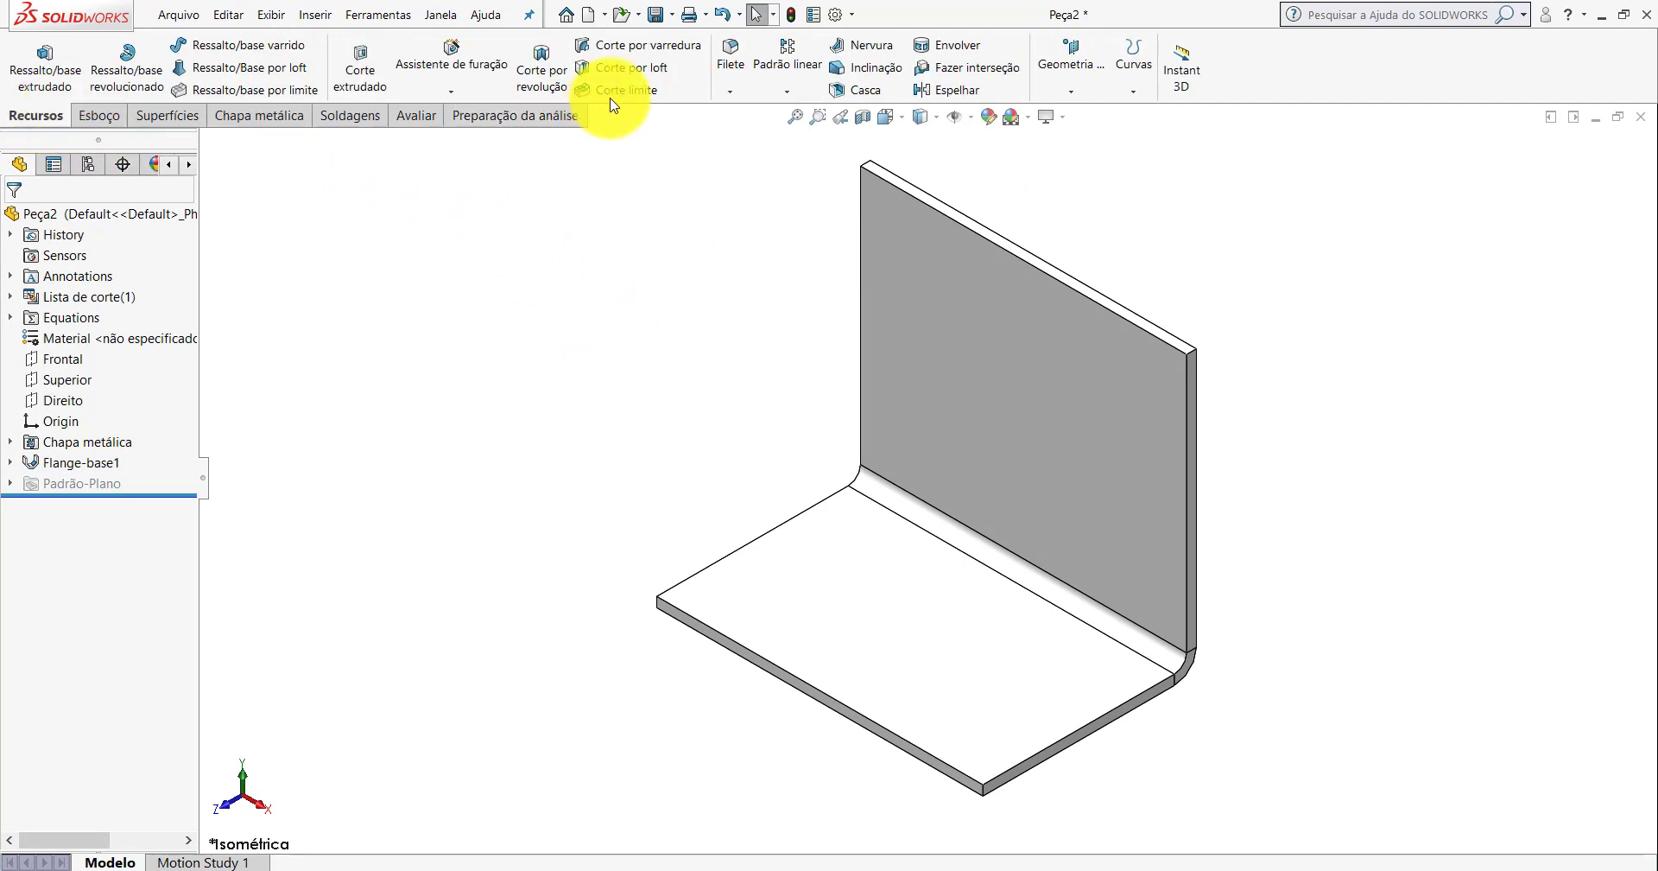
click(730, 56)
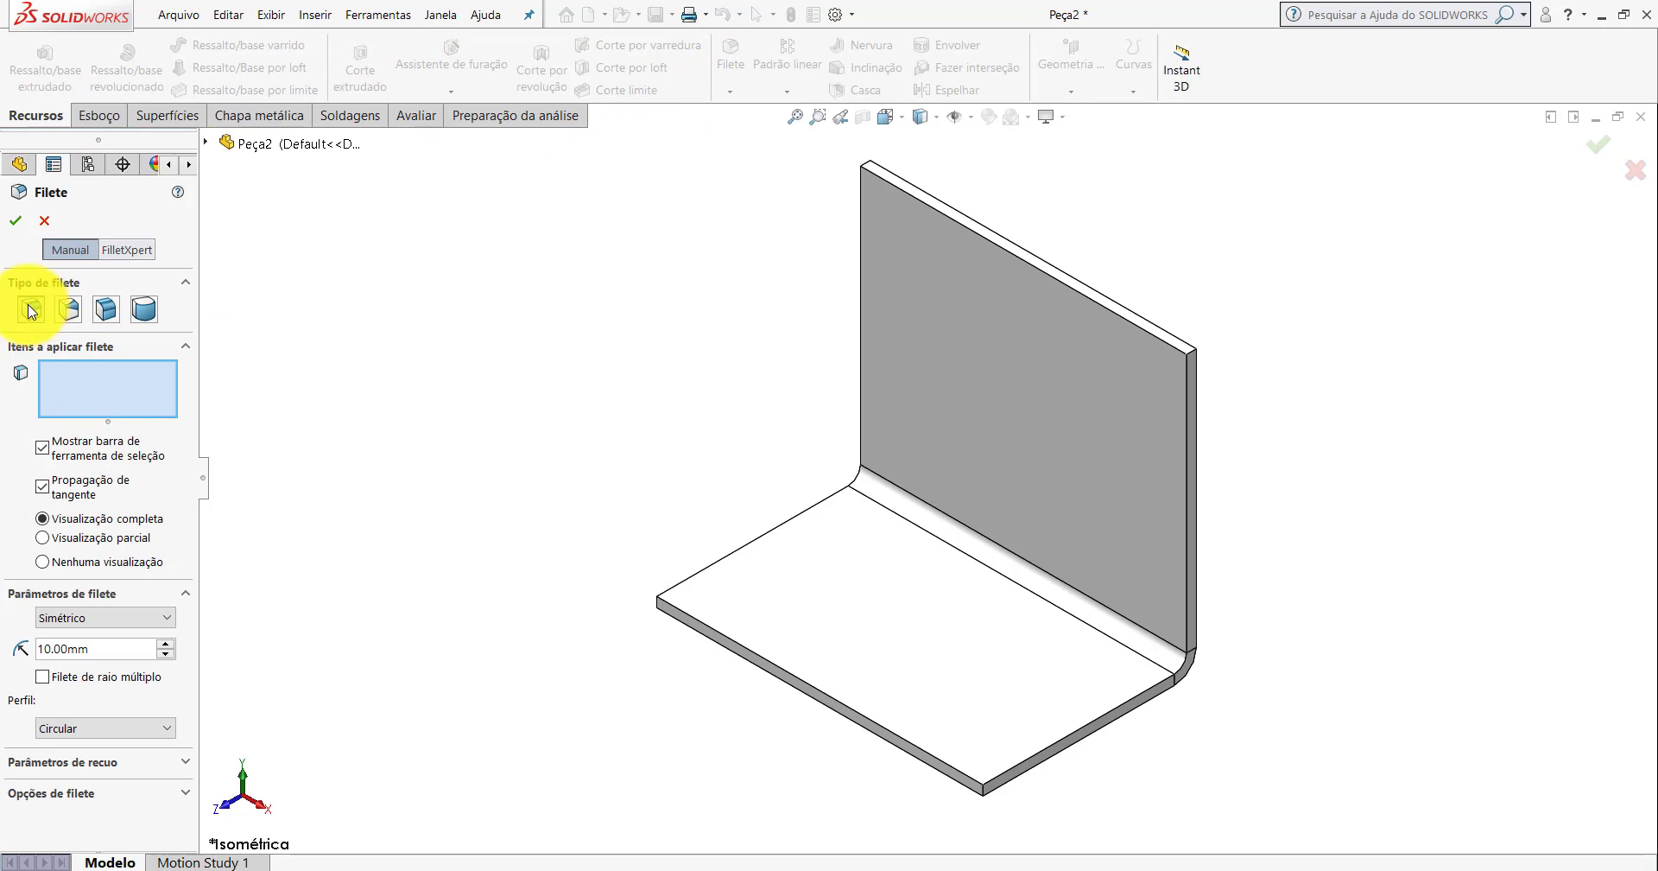
double_click(90, 644)
text(25)
Select the base plate's two outer corner edges and apply the fillet.
scroll(979, 762, down, 3)
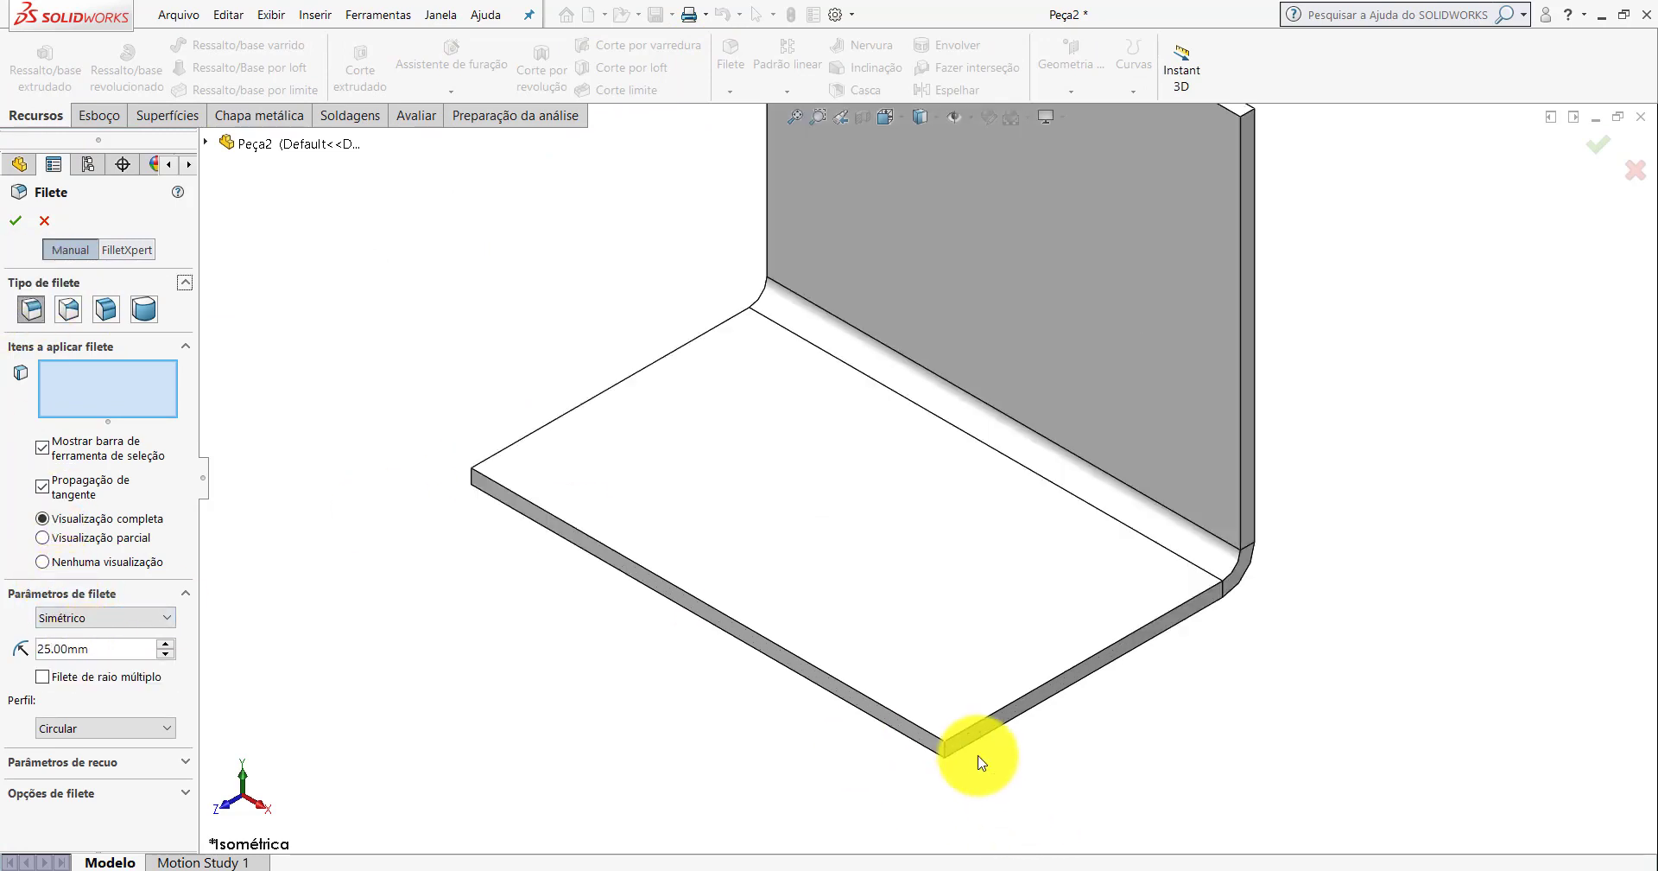
scroll(979, 762, down, 2)
click(837, 573)
scroll(819, 577, up, 2)
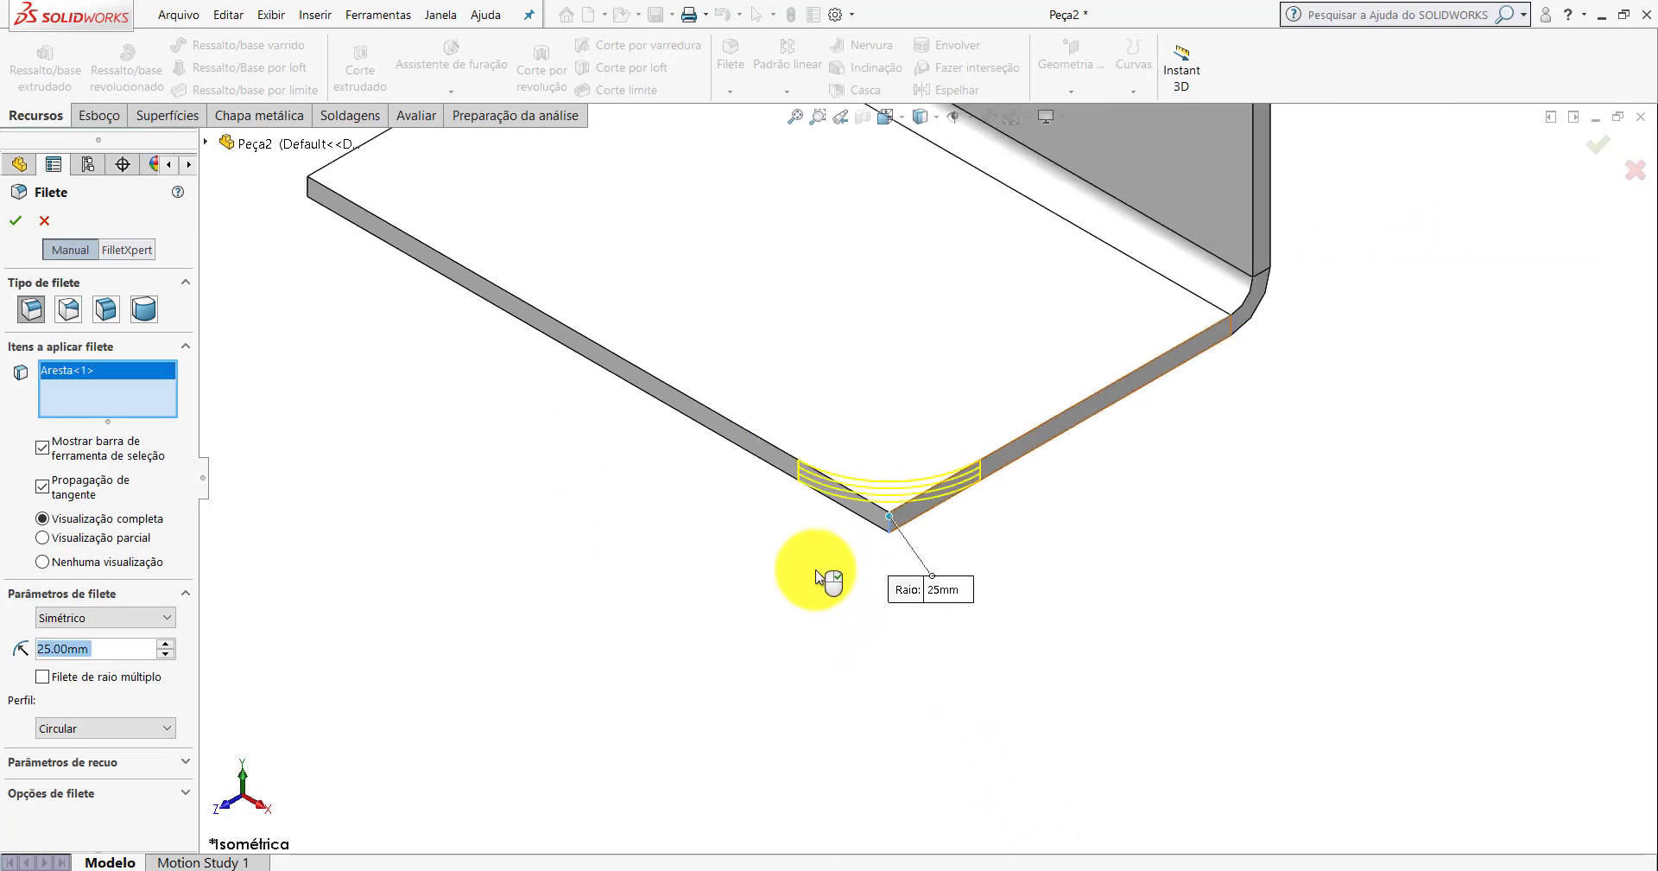
scroll(526, 230, down, 4)
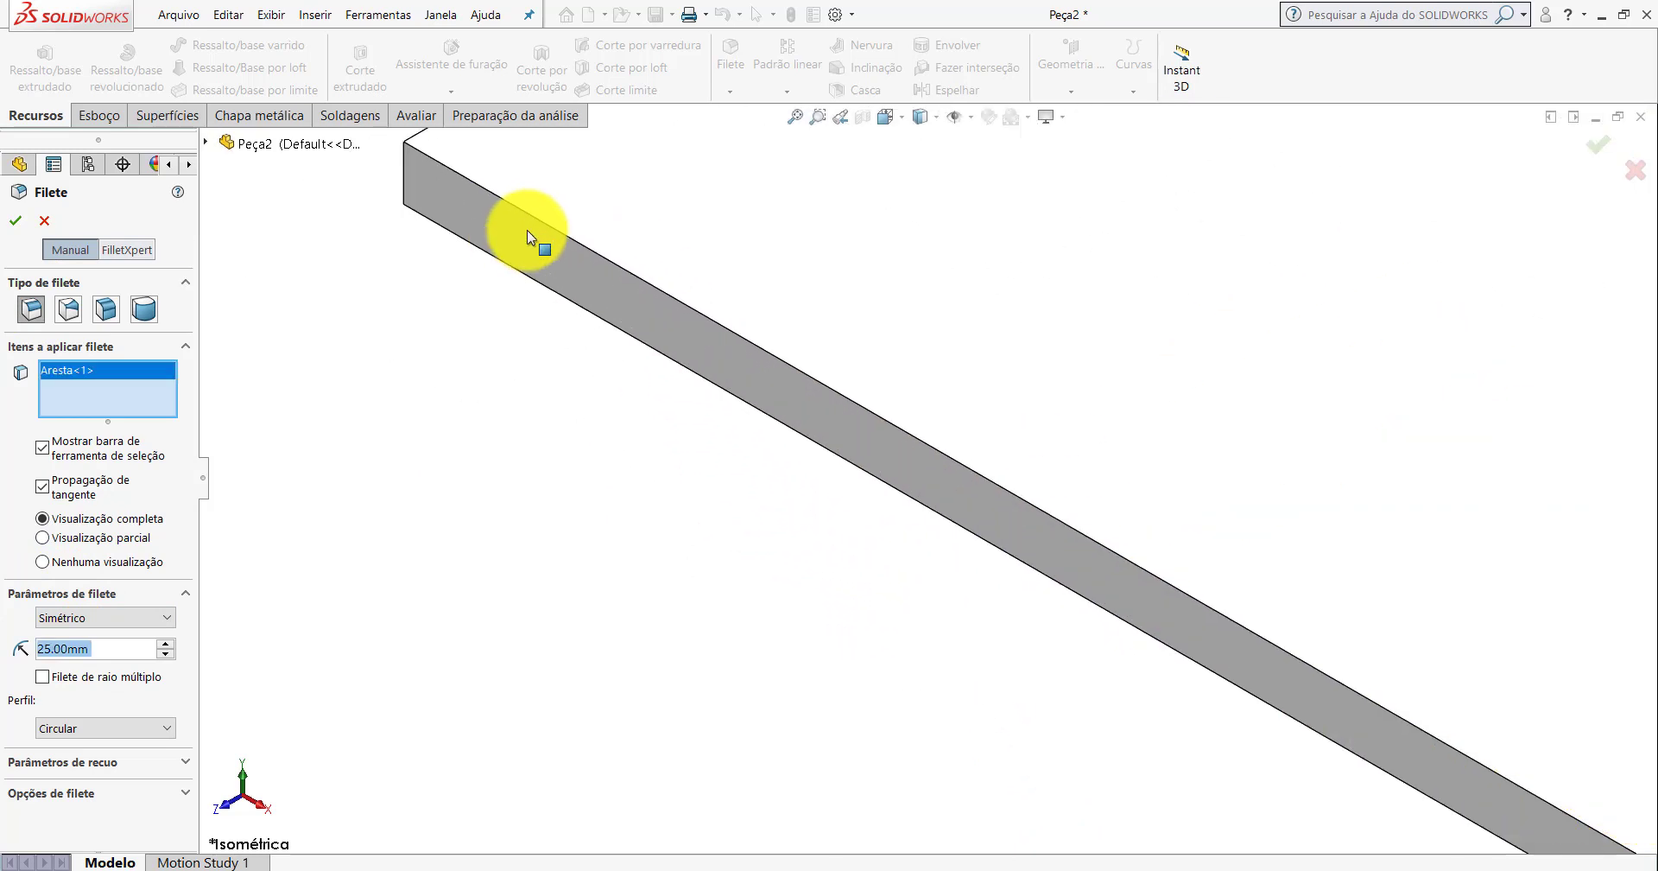
click(401, 160)
scroll(717, 371, up, 3)
scroll(863, 469, up, 3)
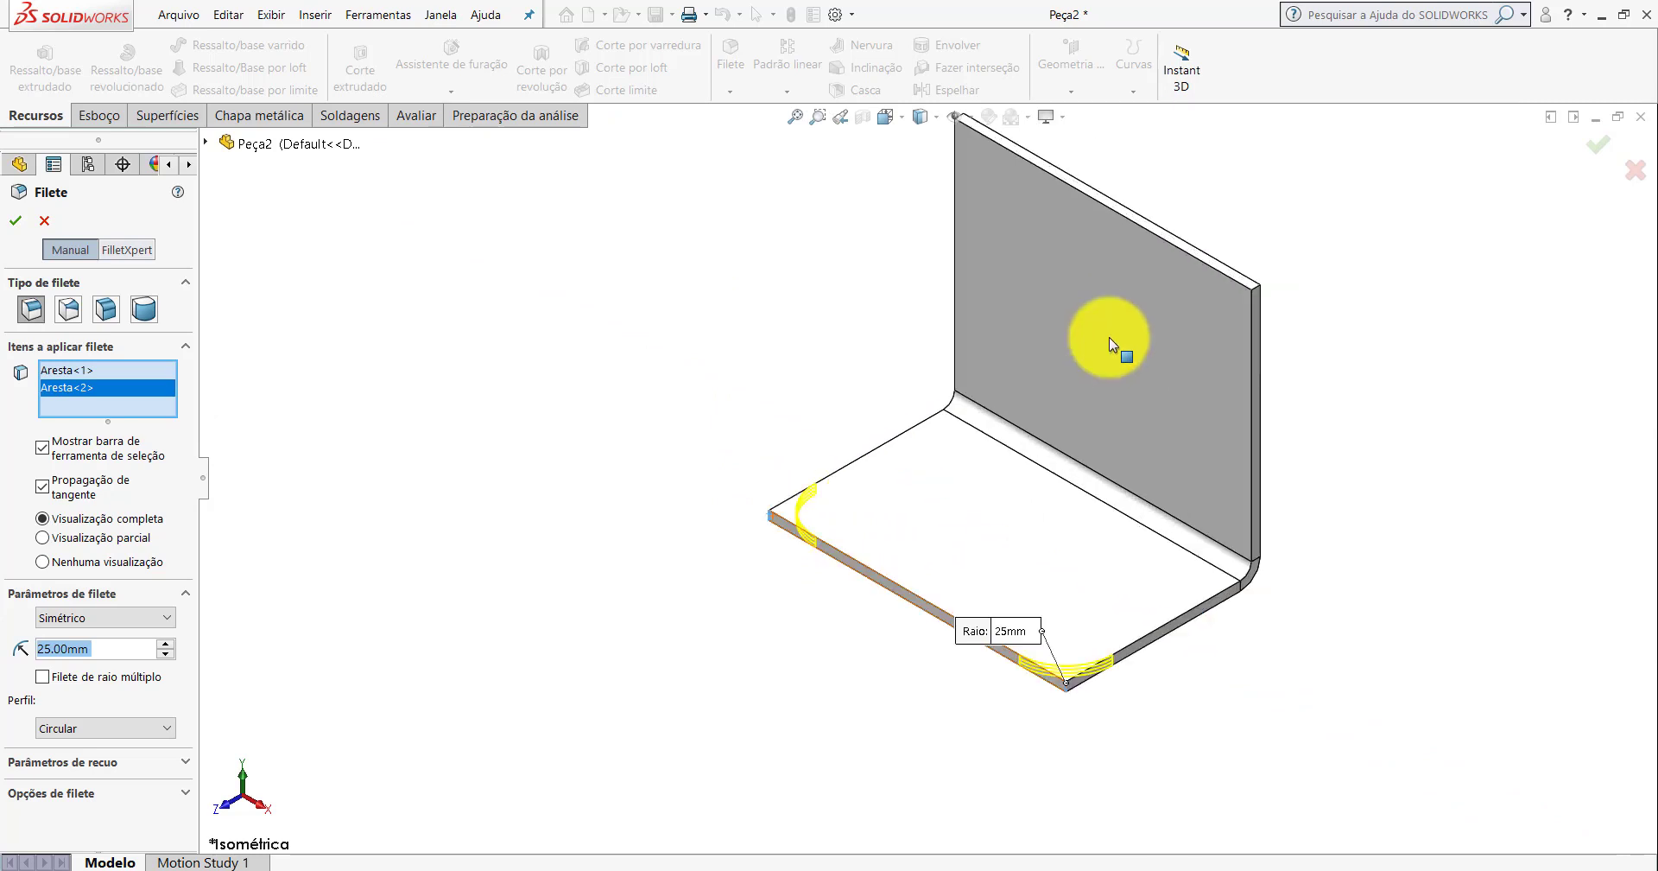
click(15, 220)
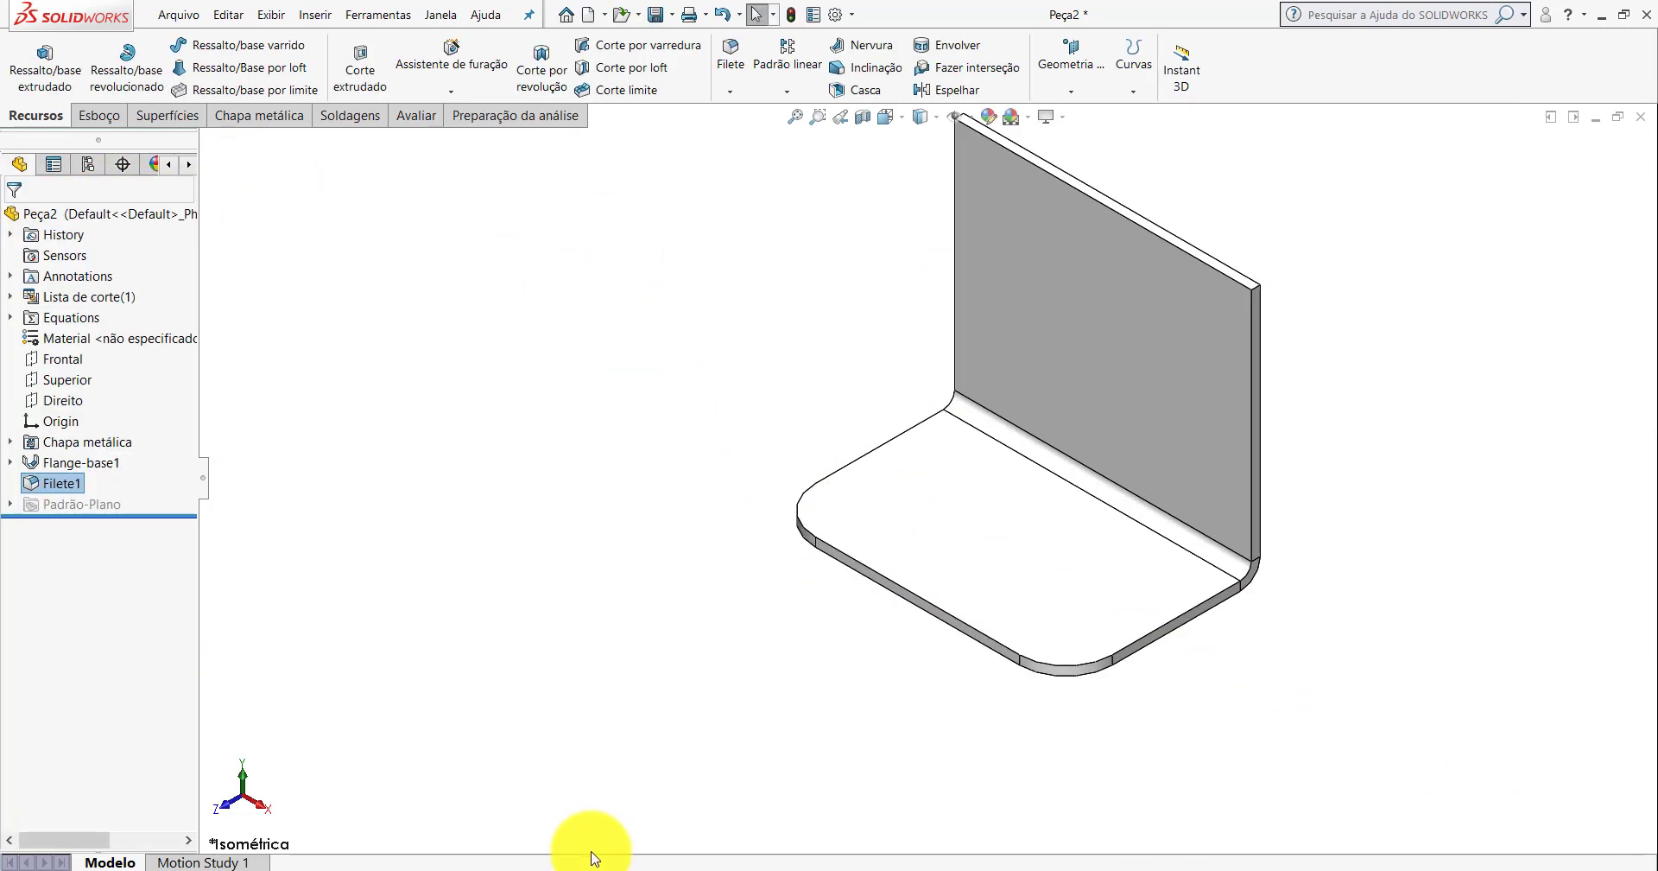
Switch back to the unsaved Peça2 part and assign it AISI 1020 as its material.
mouse_move(592, 858)
click(629, 771)
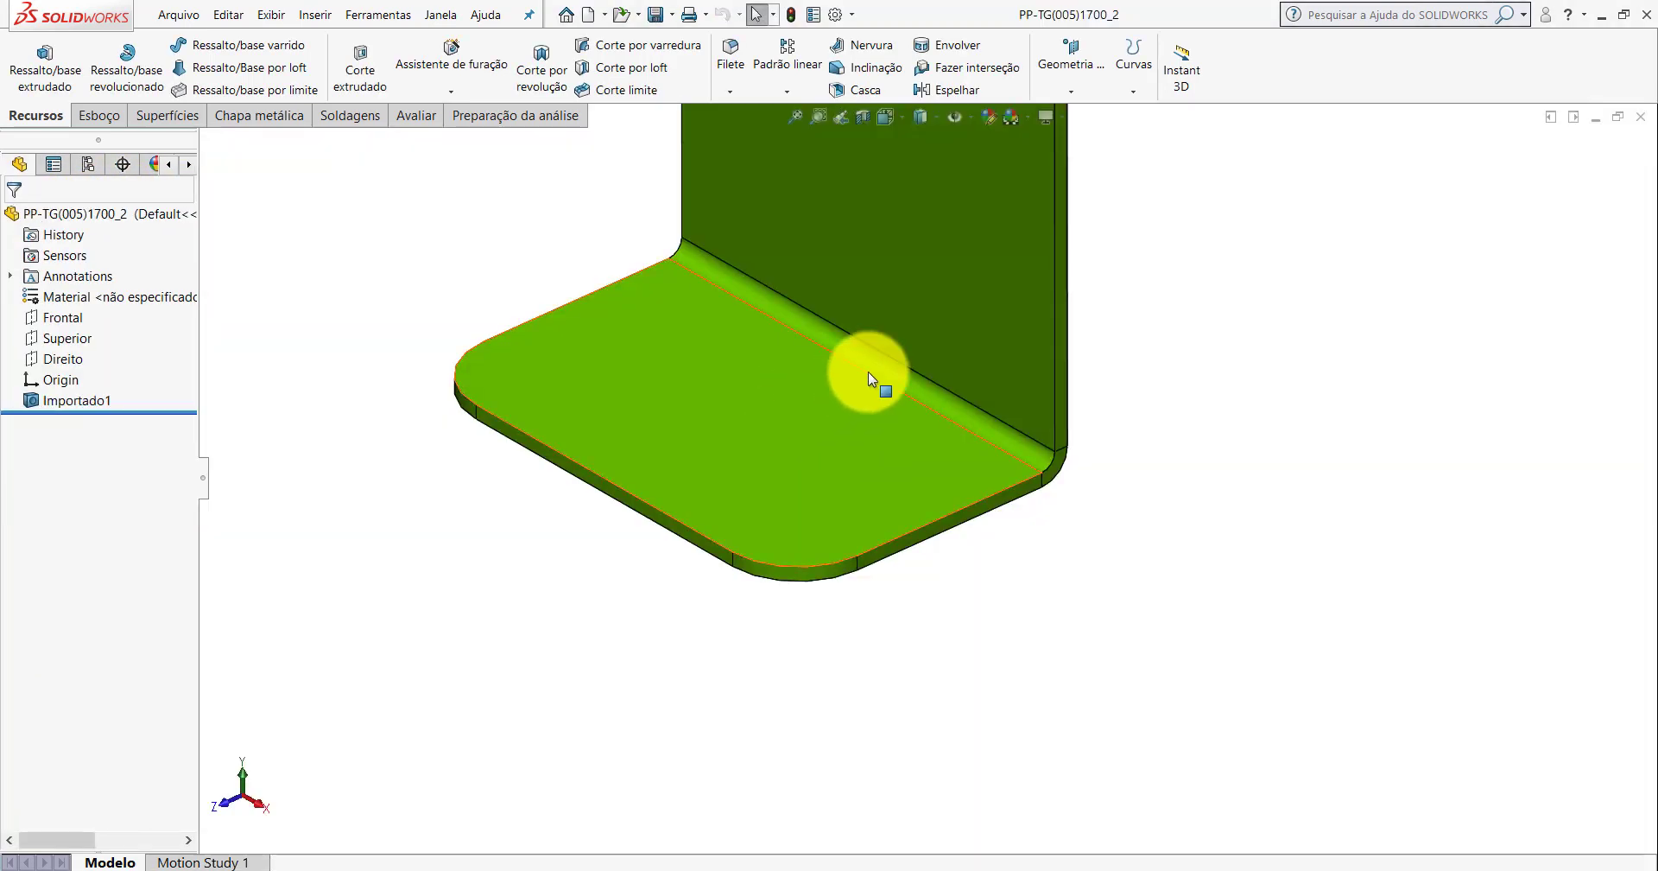
scroll(868, 372, up, 3)
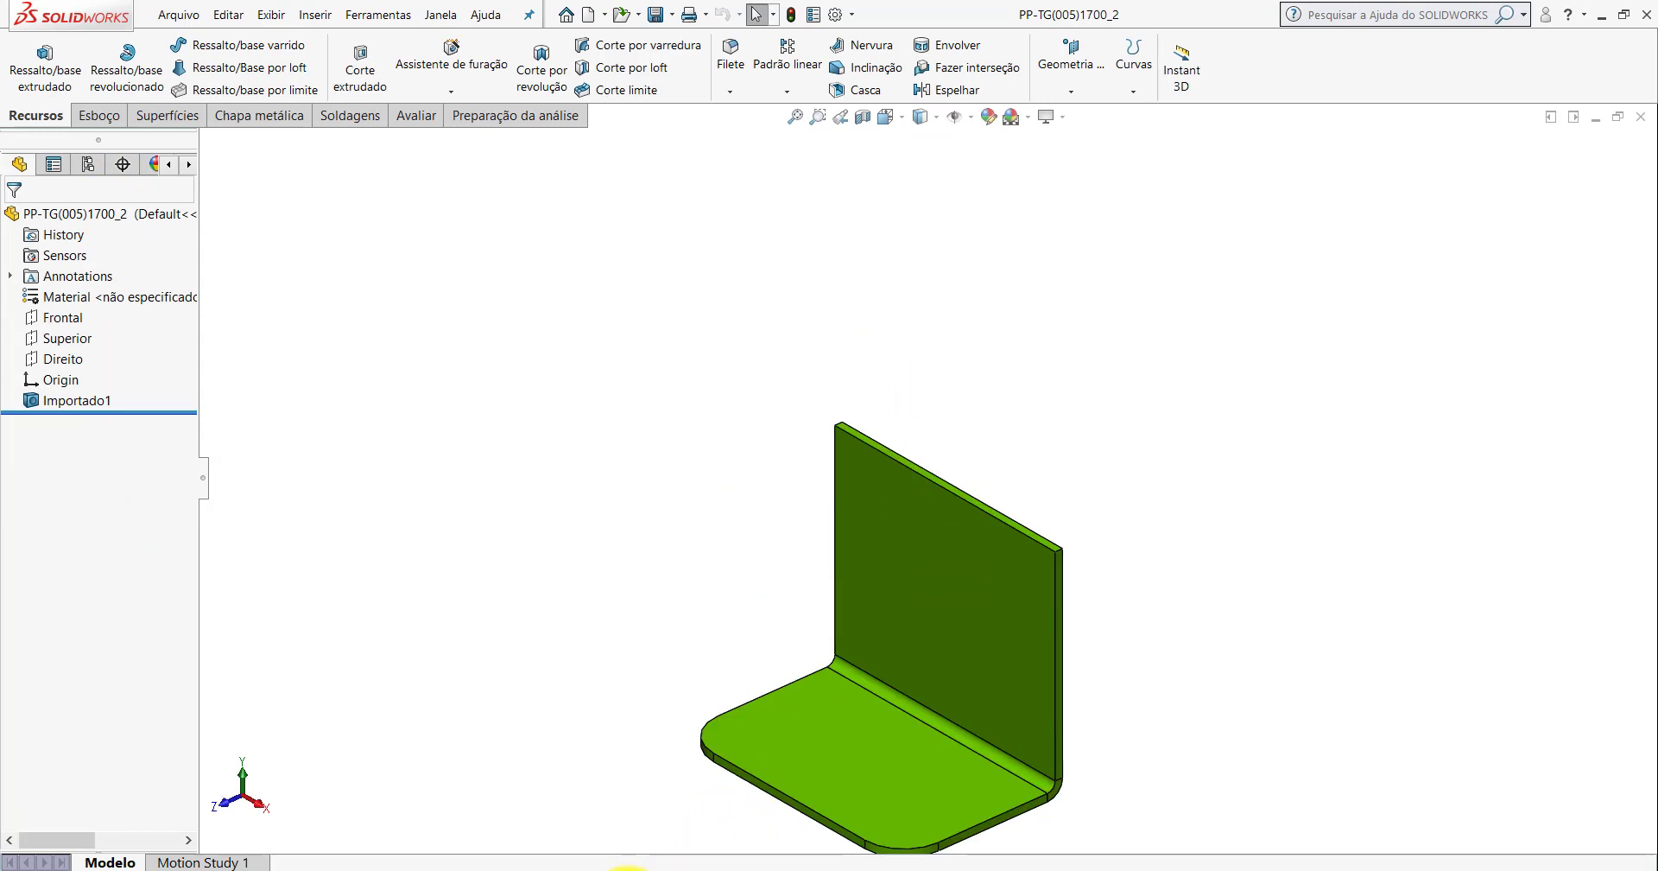
click(831, 819)
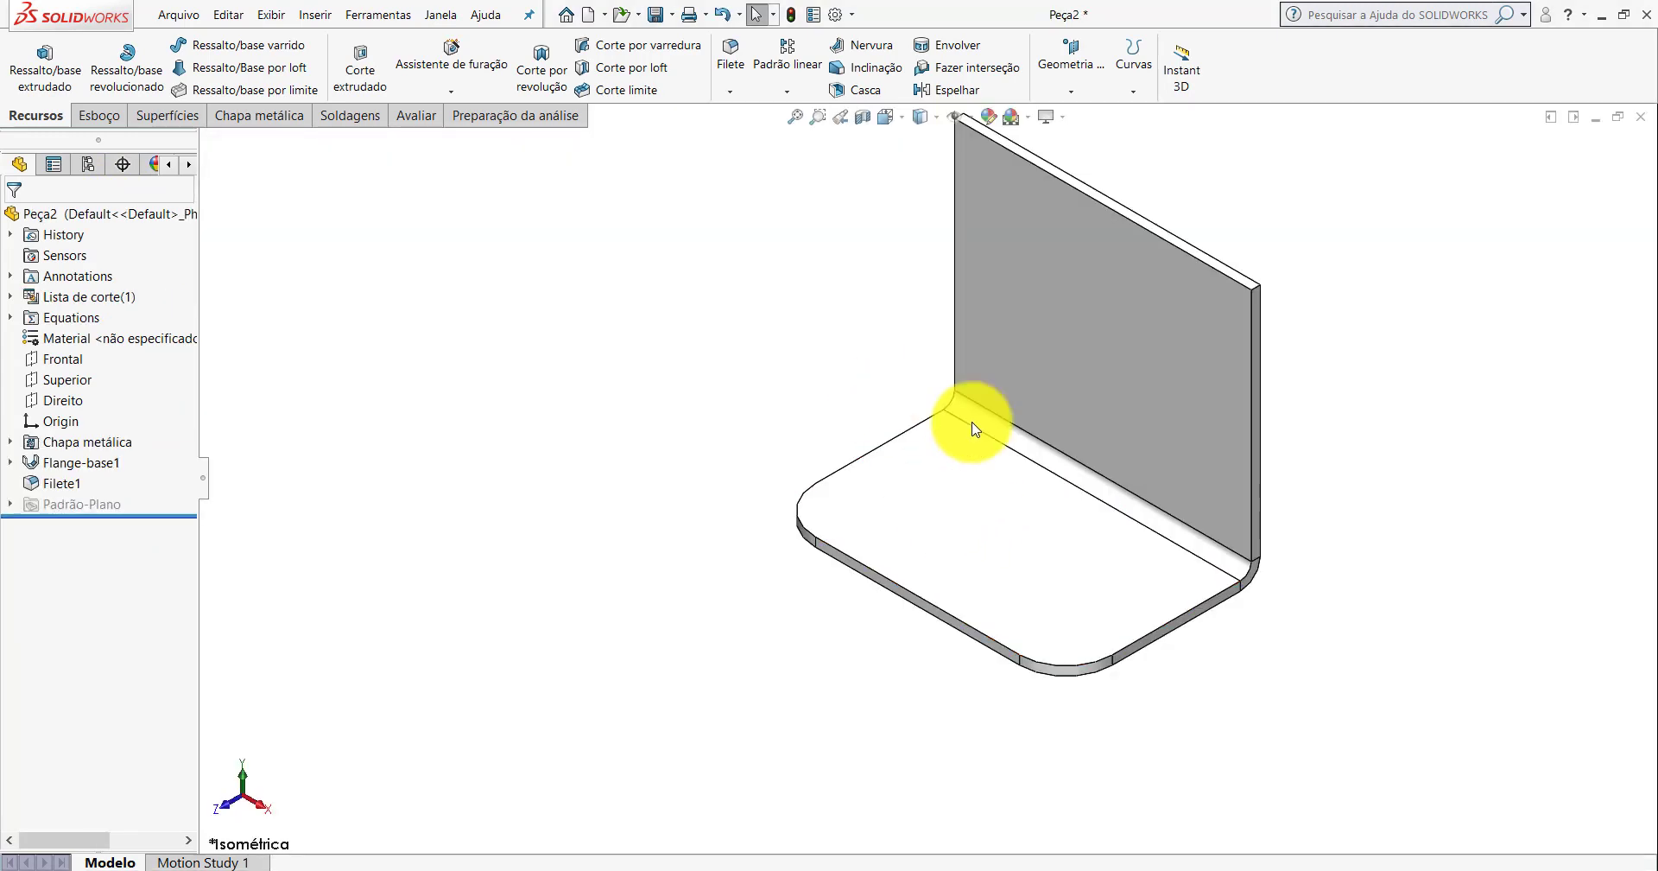
scroll(1063, 444, up, 3)
scroll(891, 340, down, 3)
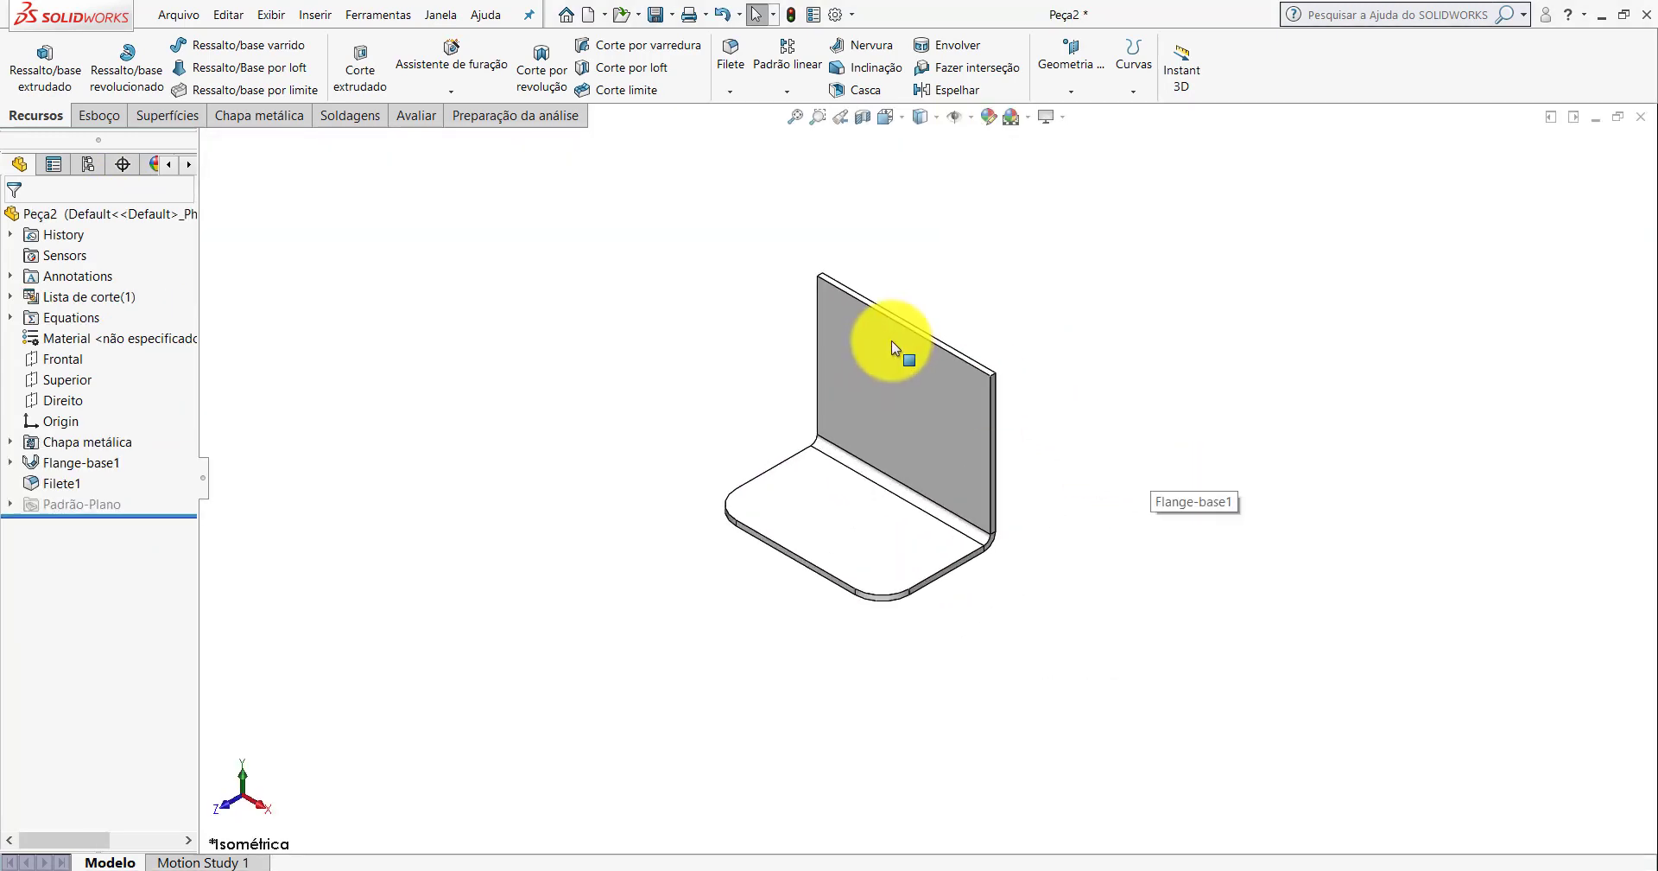
right_click(73, 347)
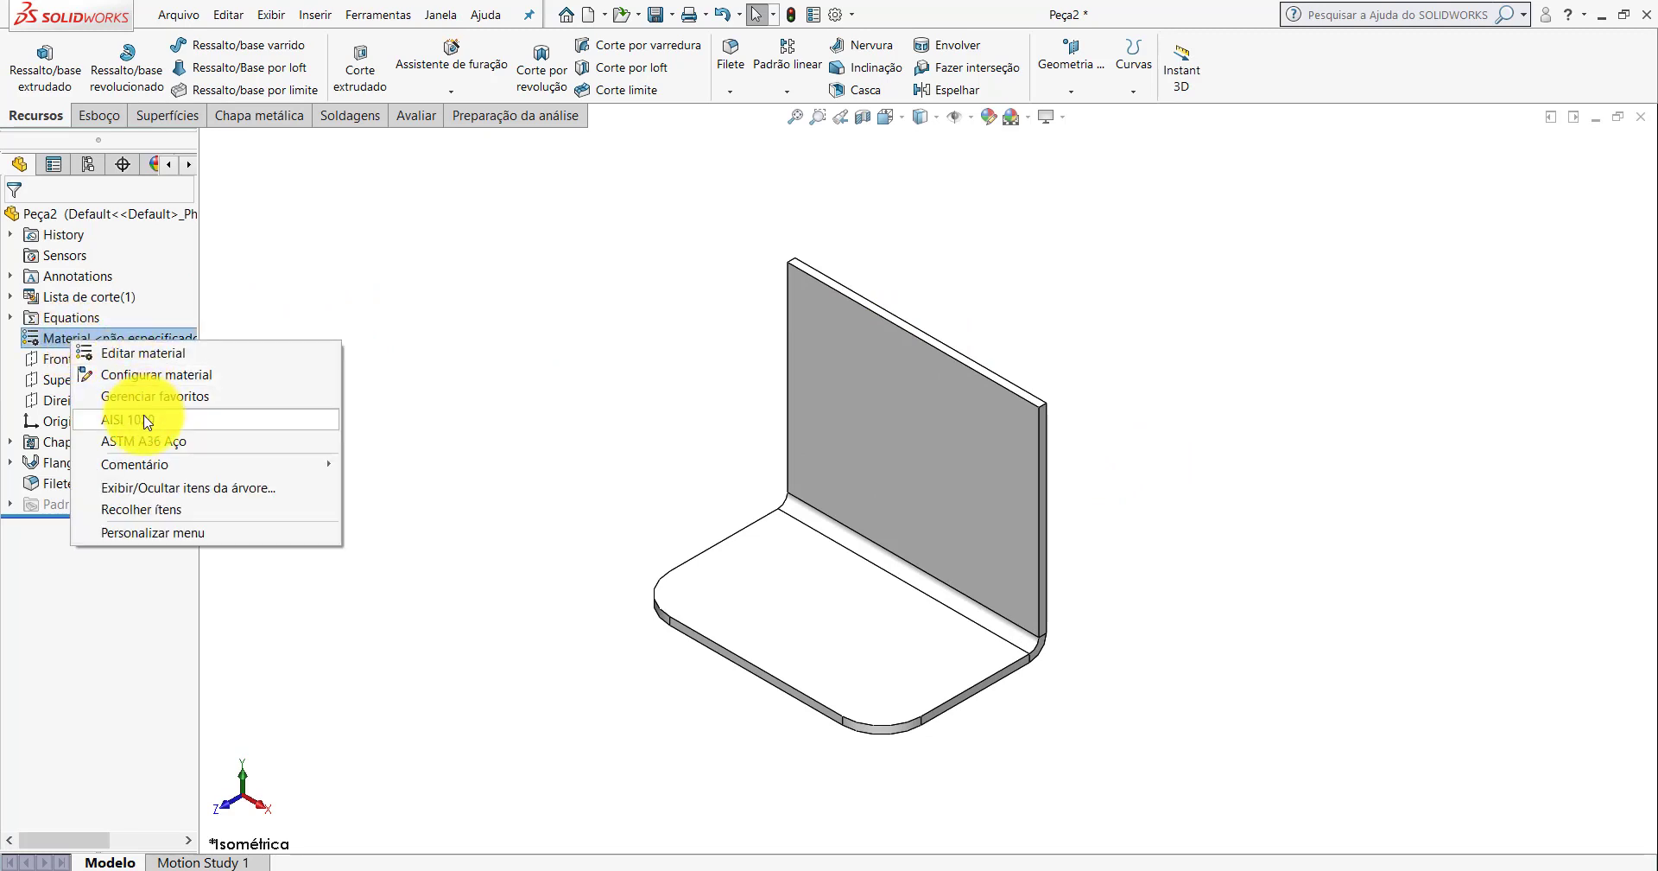
click(138, 418)
Select the Direito plane in the FeatureManager tree to show it on the bracket.
click(61, 366)
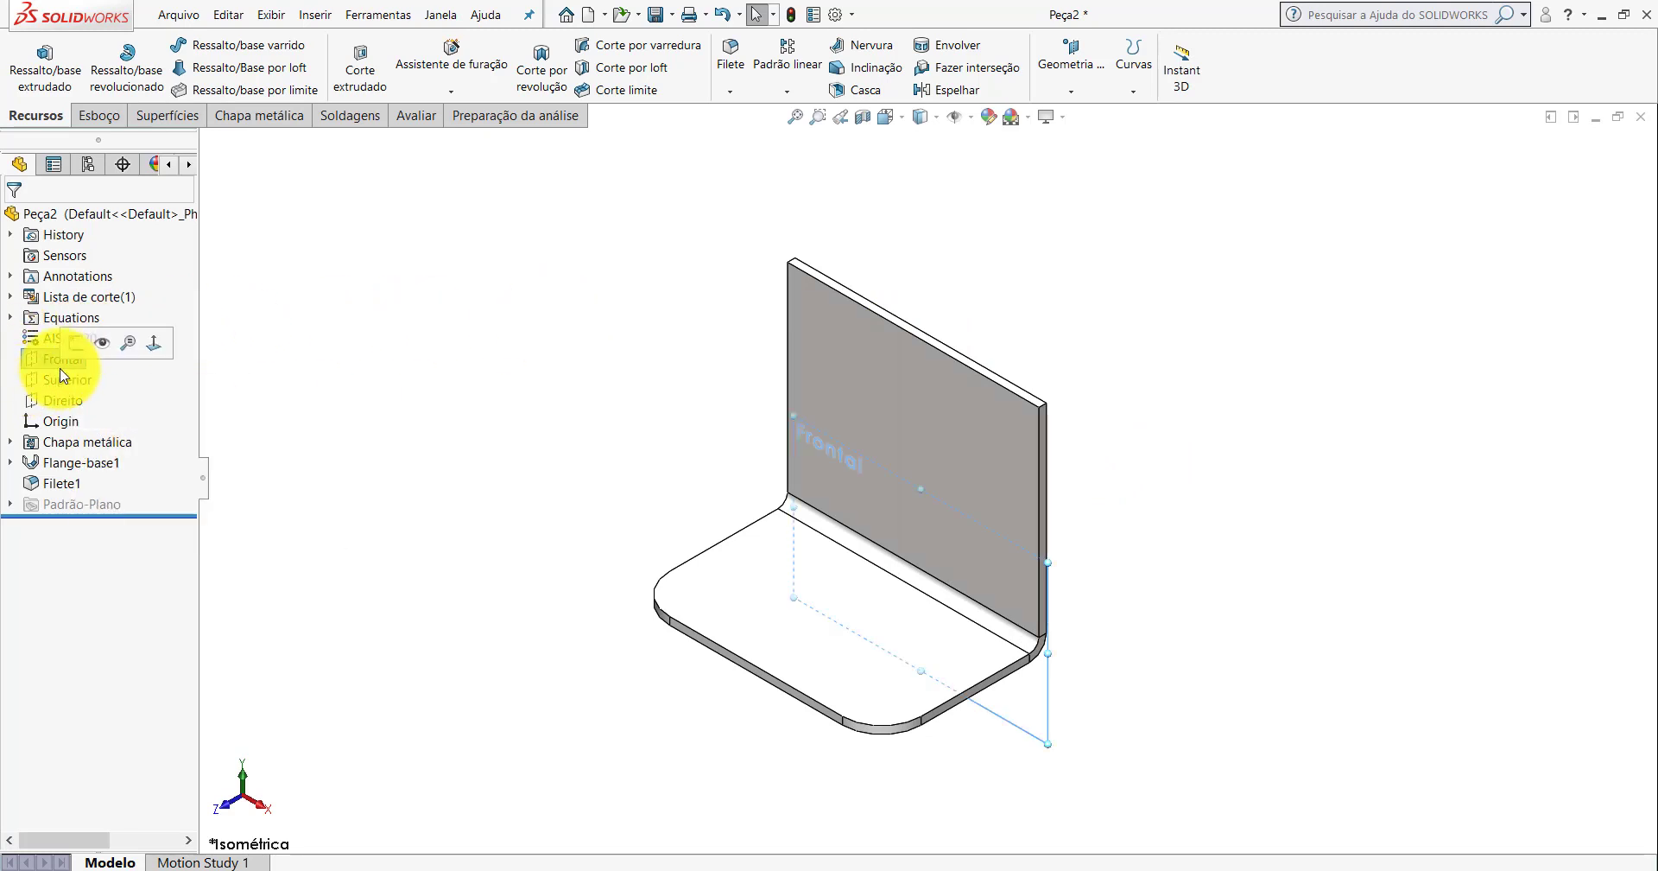
click(62, 401)
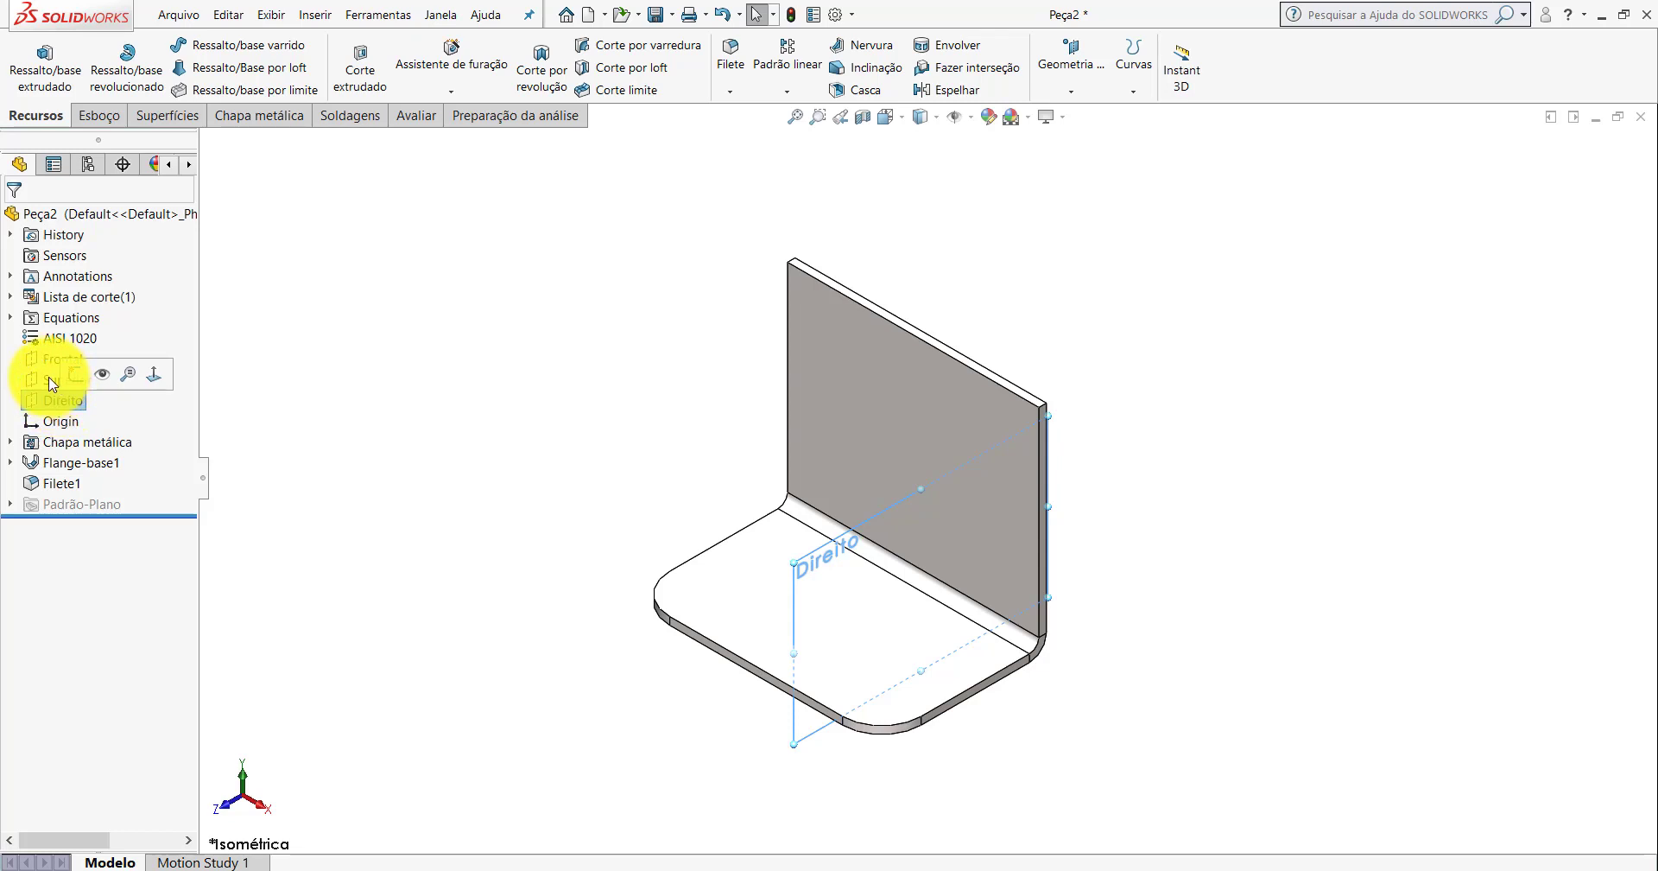
click(337, 397)
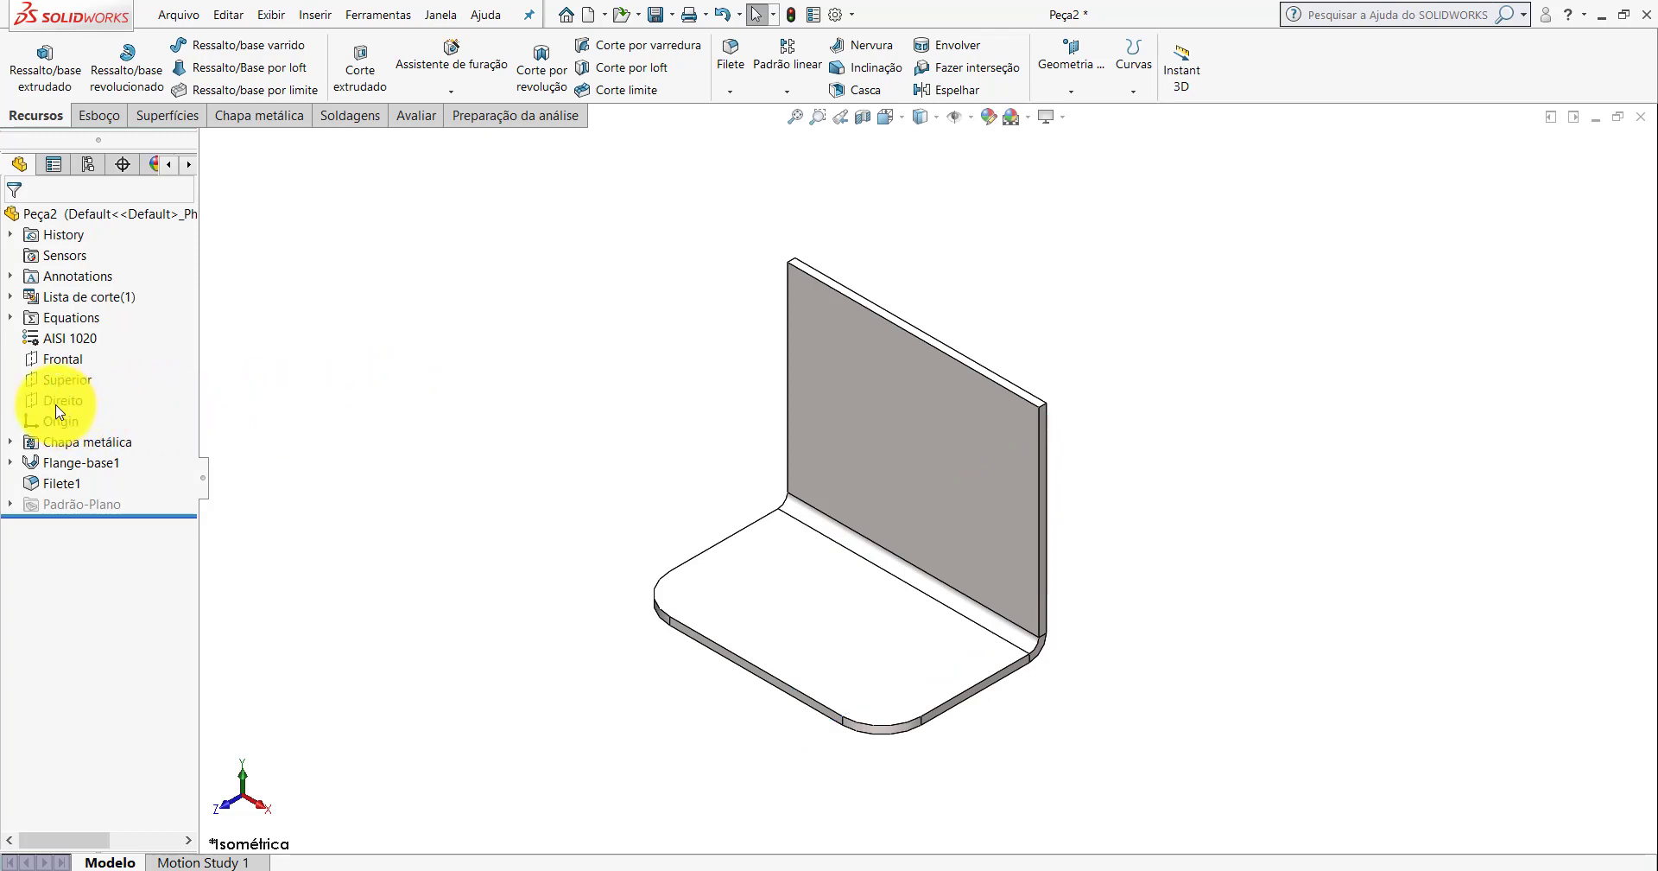
click(55, 402)
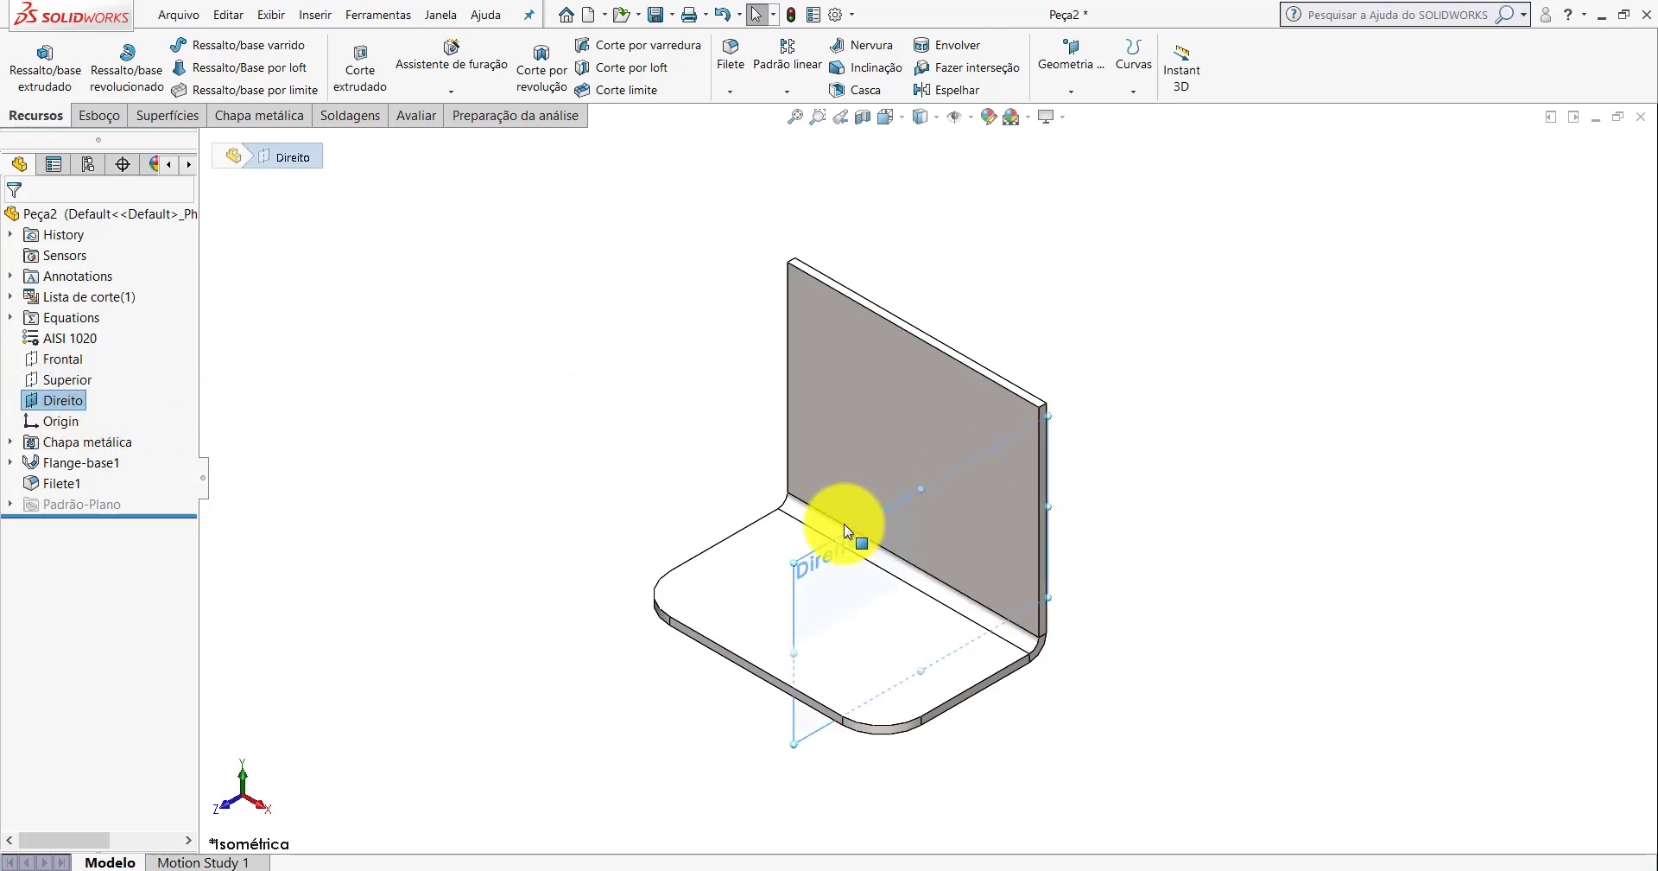
Drag the Direito plane's top edge upward to enlarge it above the bracket.
drag(921, 488, 907, 293)
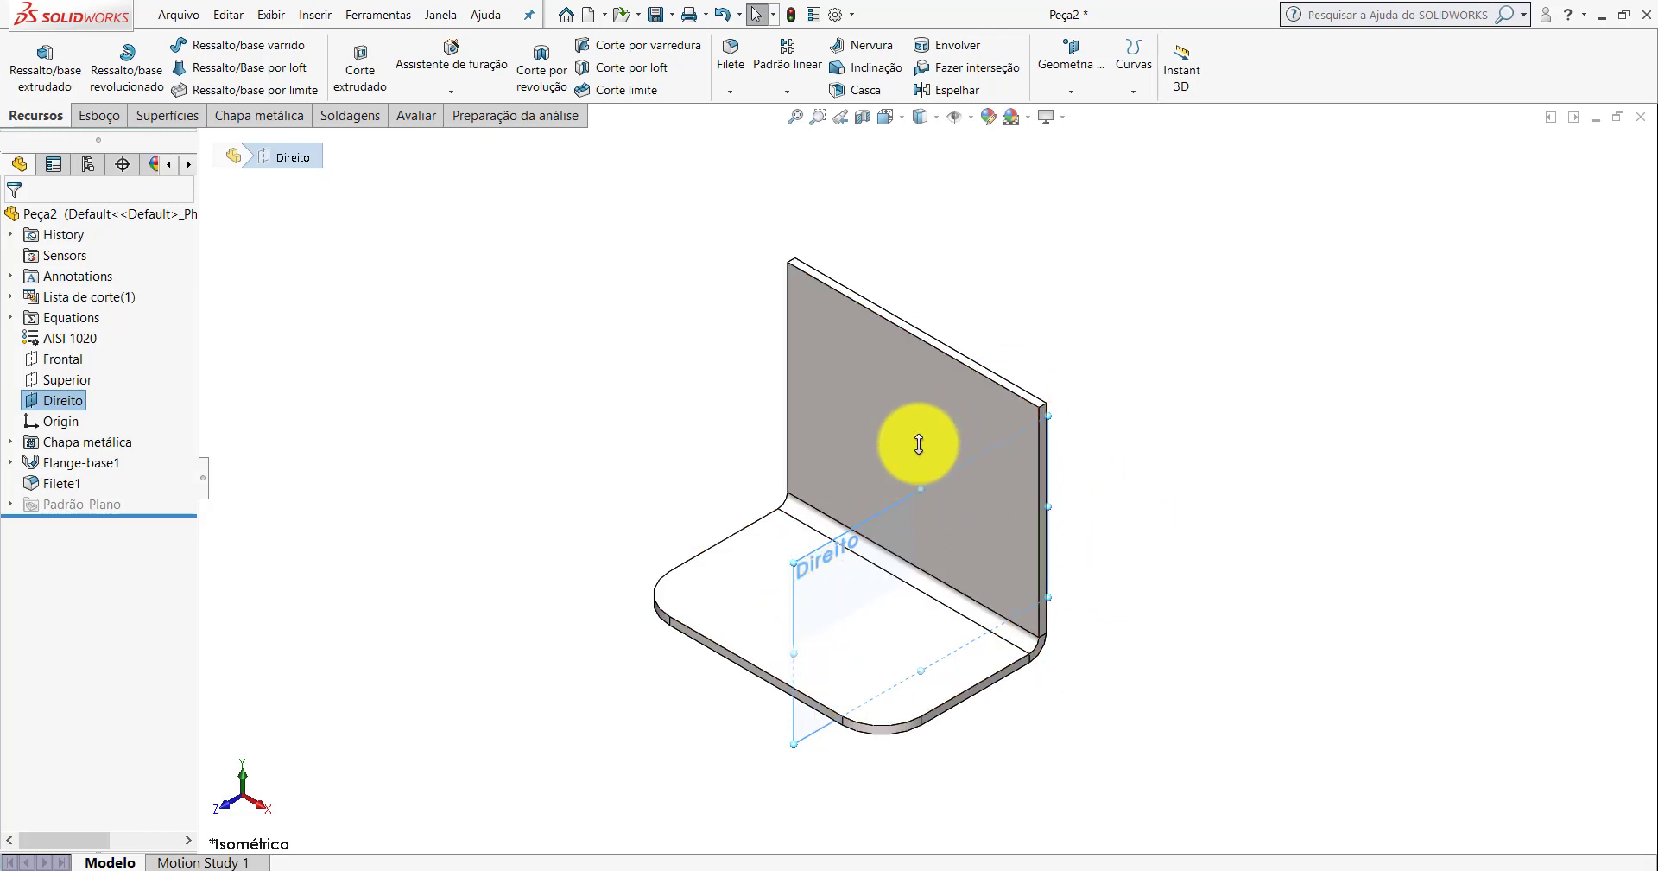
key(Escape)
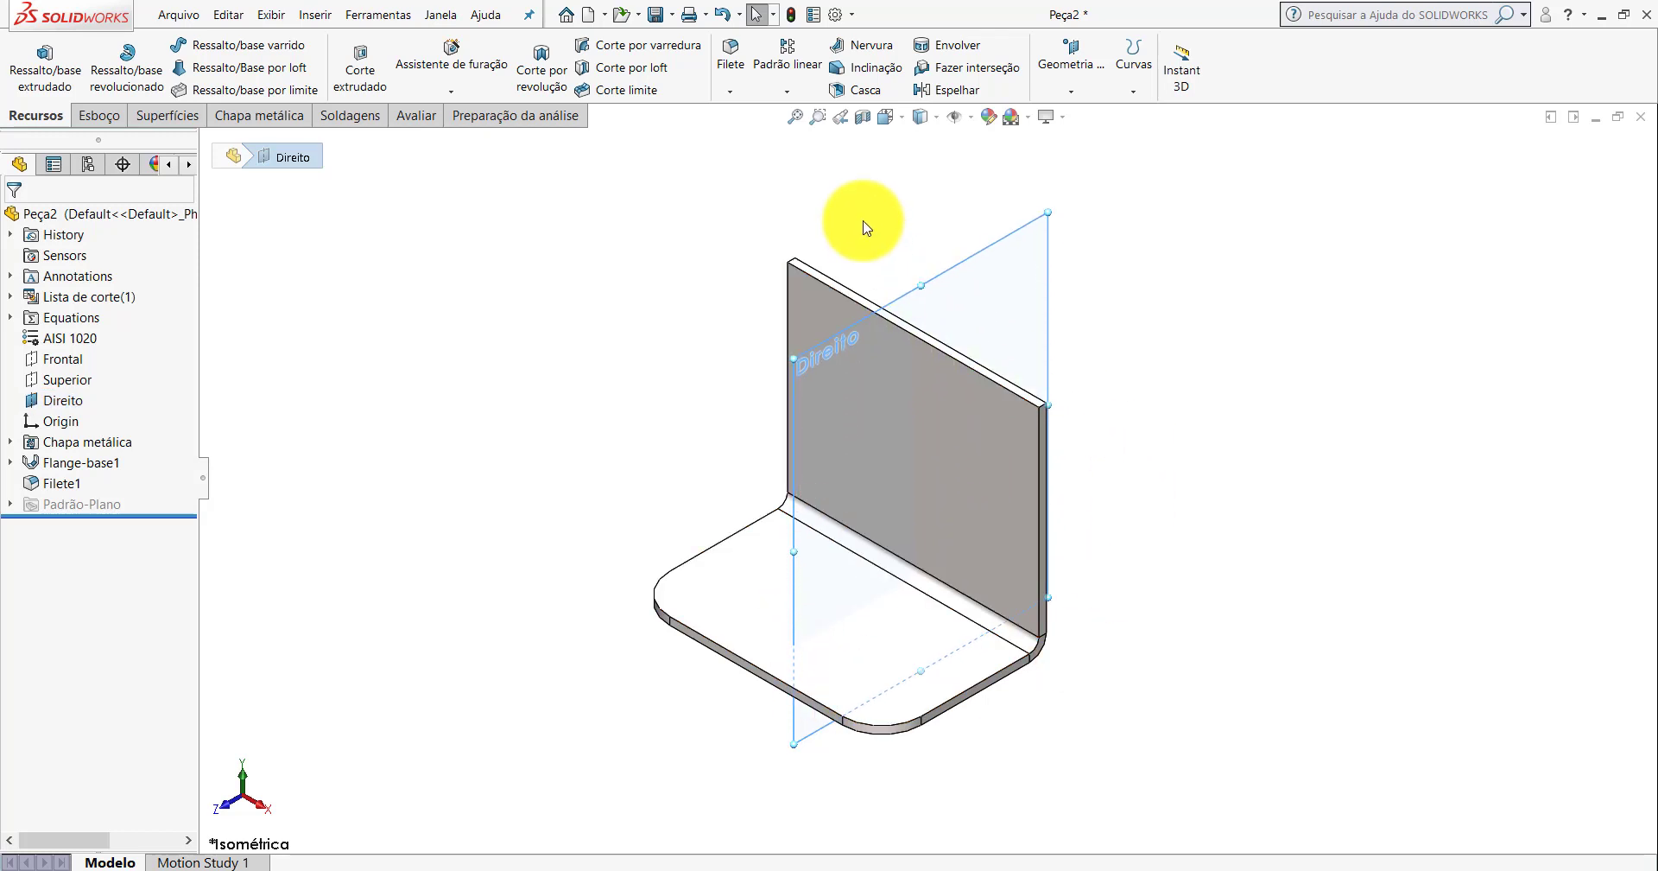
key(z)
scroll(952, 415, down, 2)
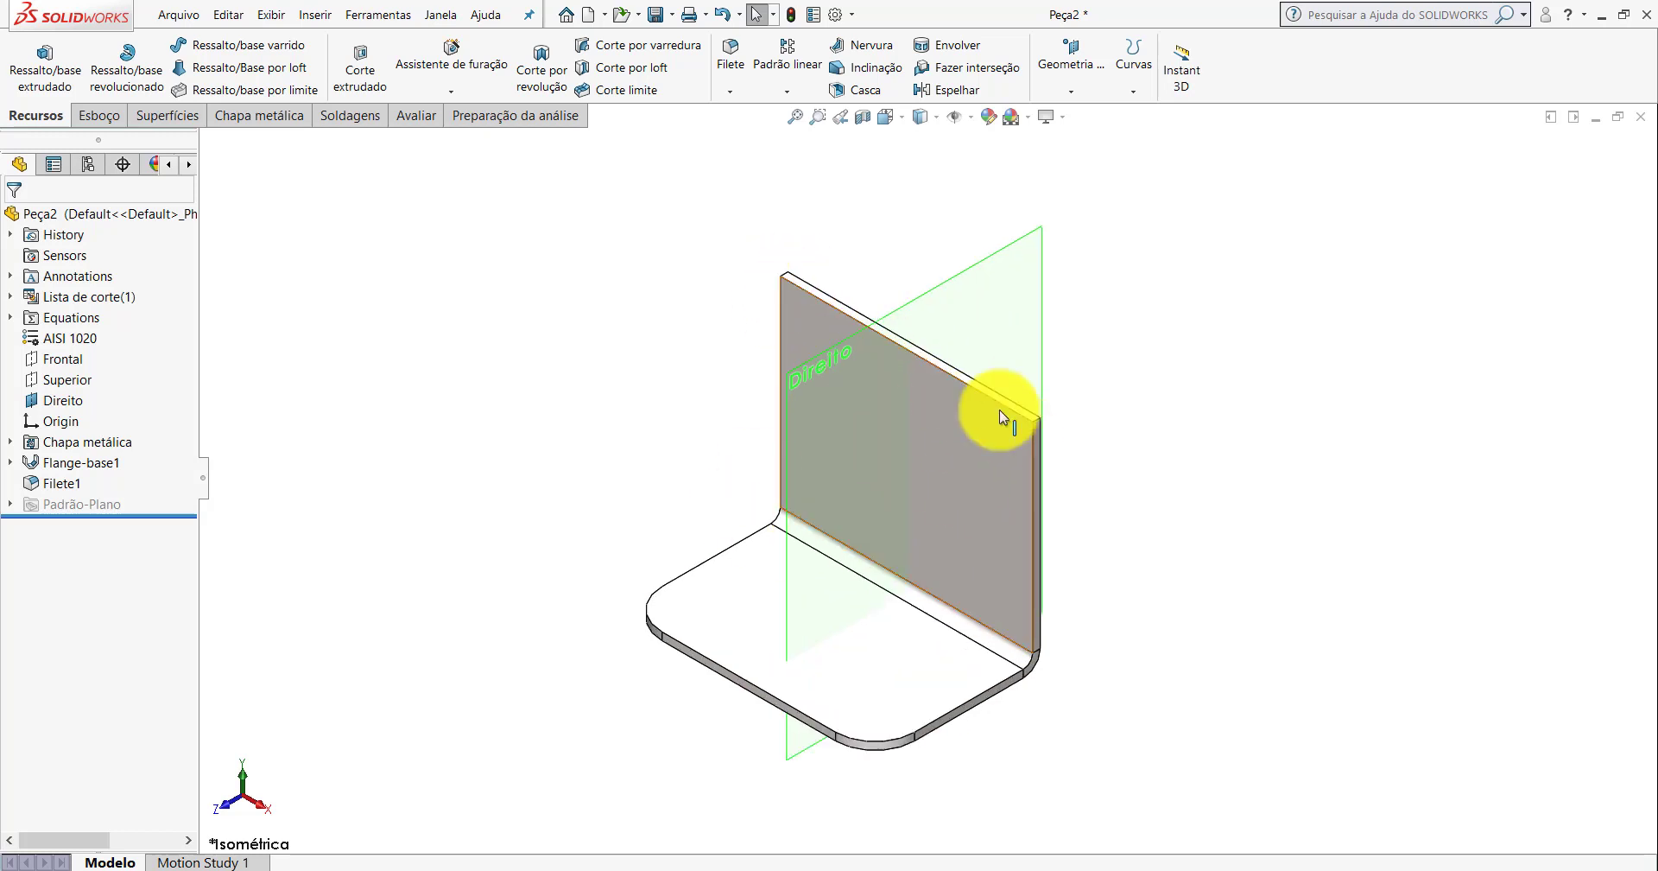
Paste the copied green appearance onto the whole Peça2 part.
click(760, 494)
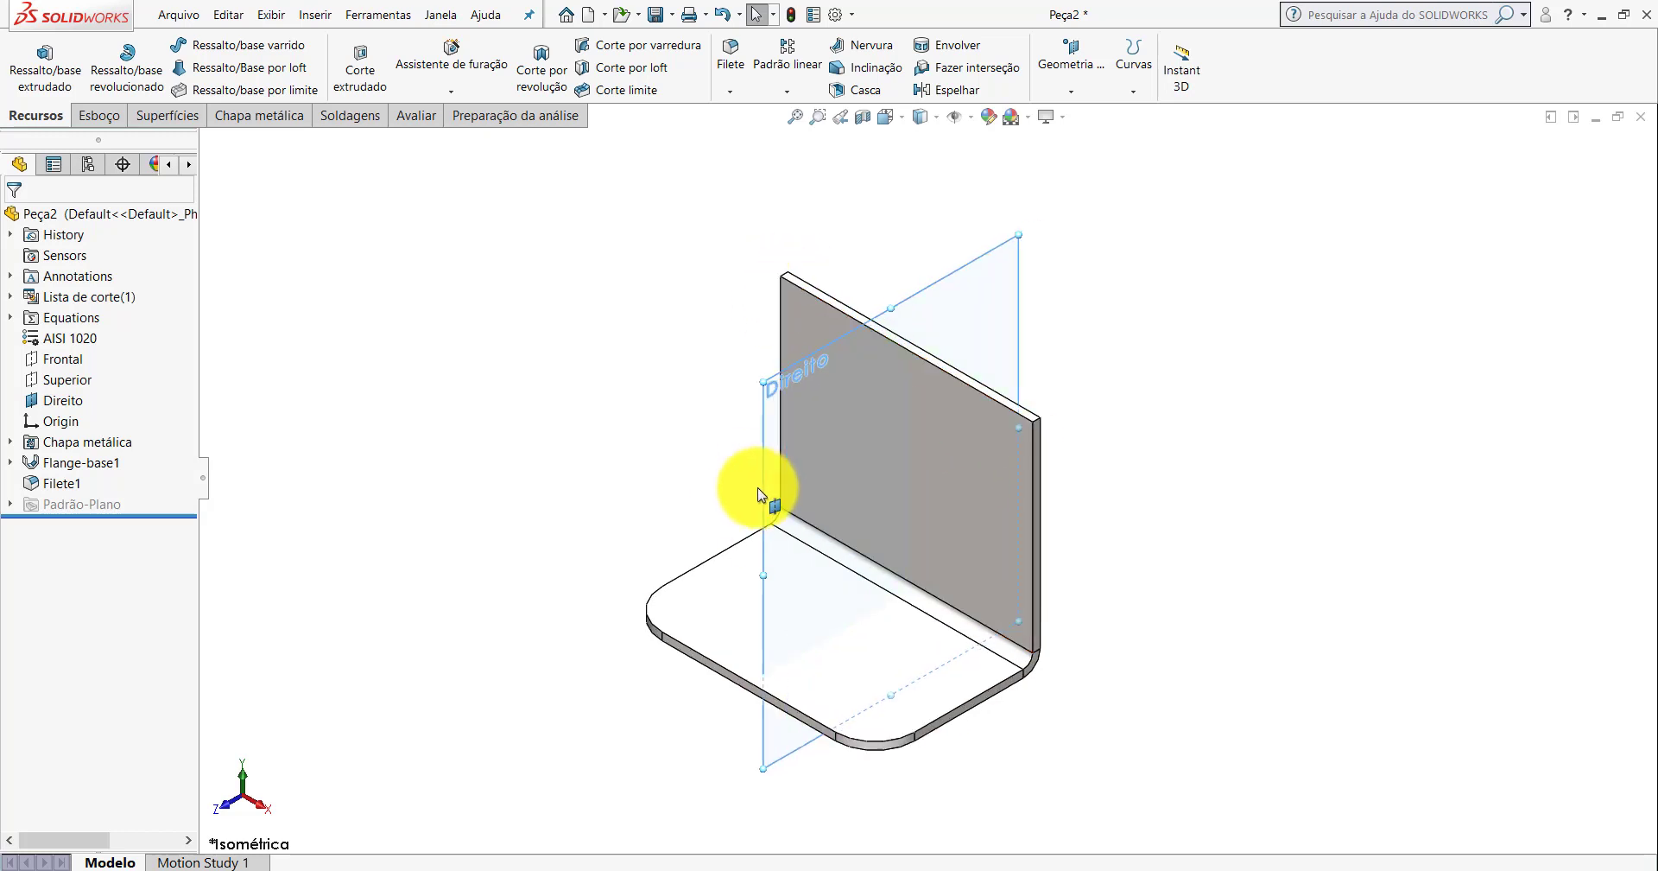
click(1144, 427)
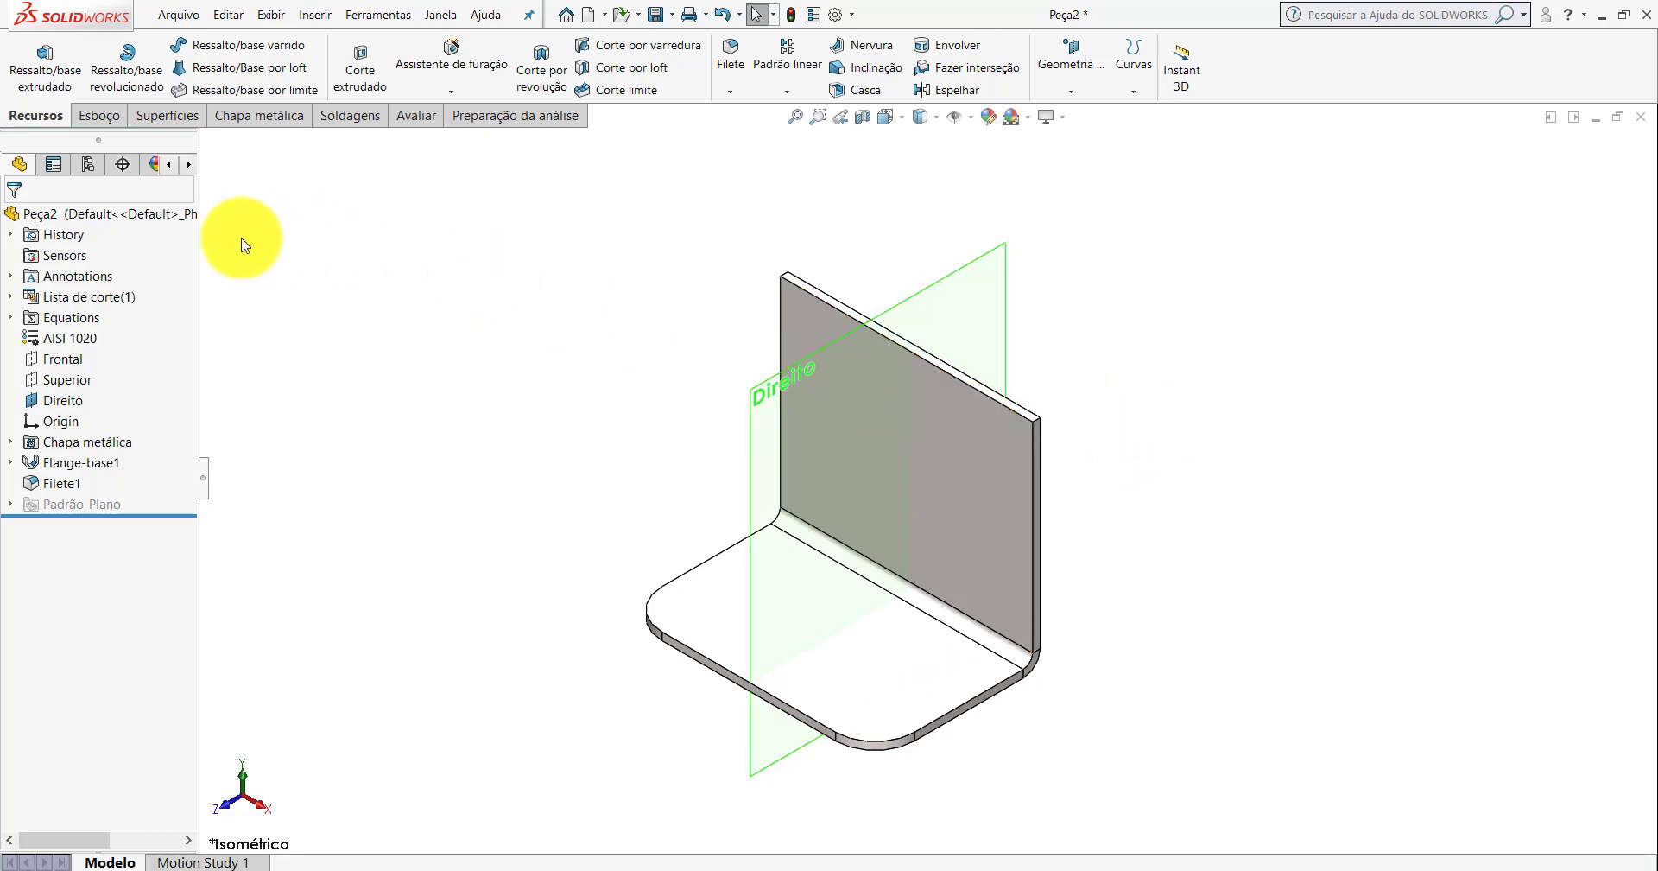
right_click(68, 217)
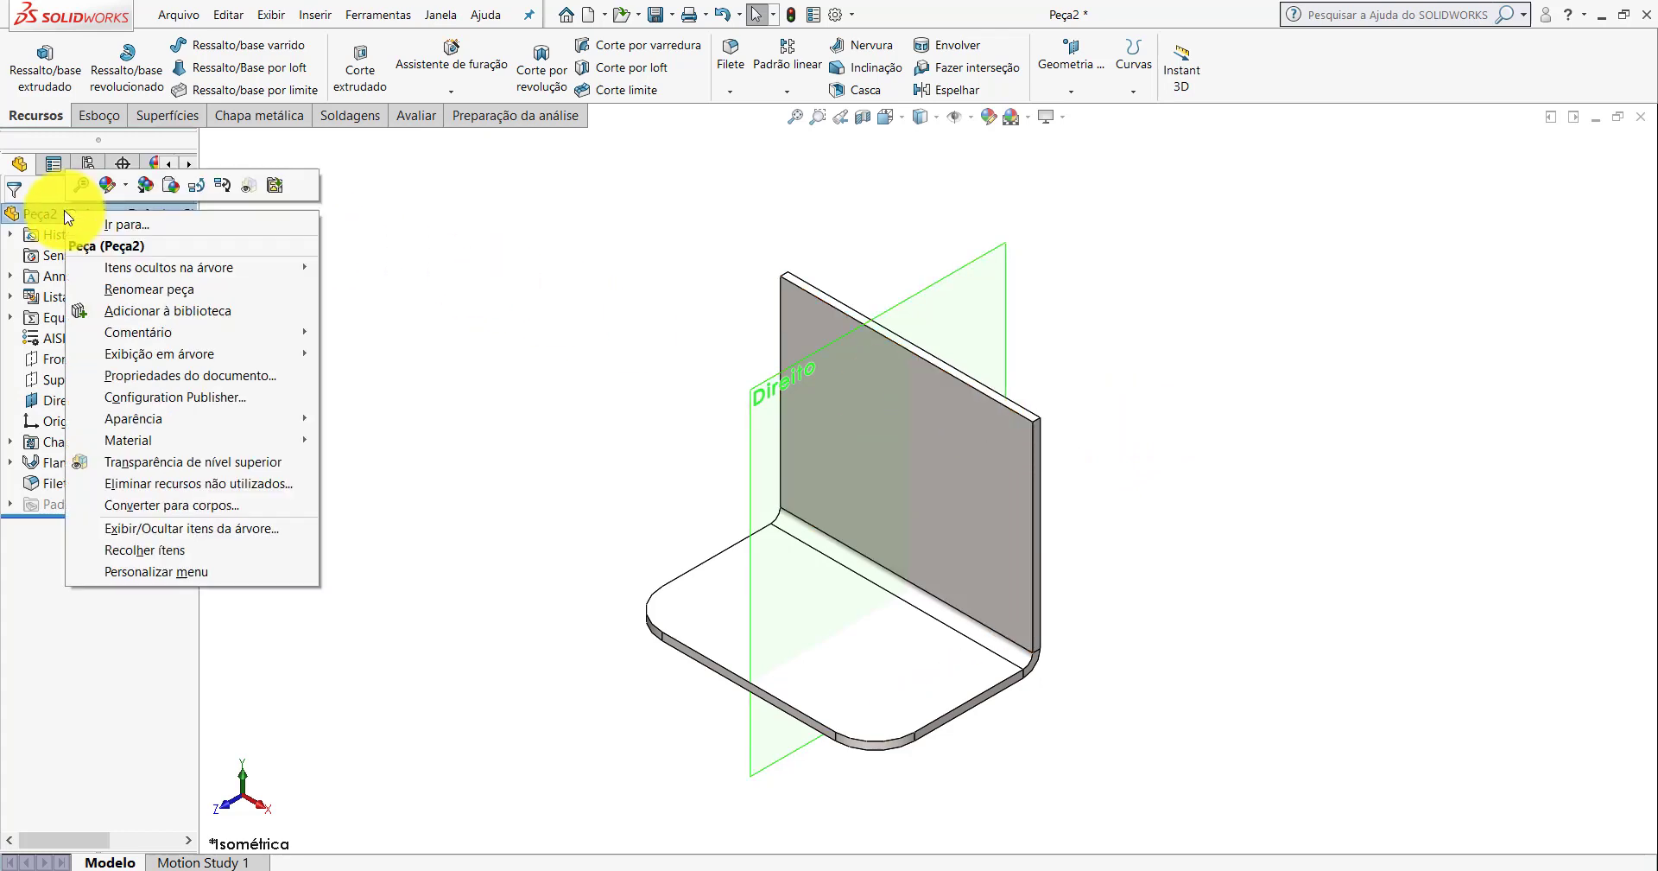
click(170, 183)
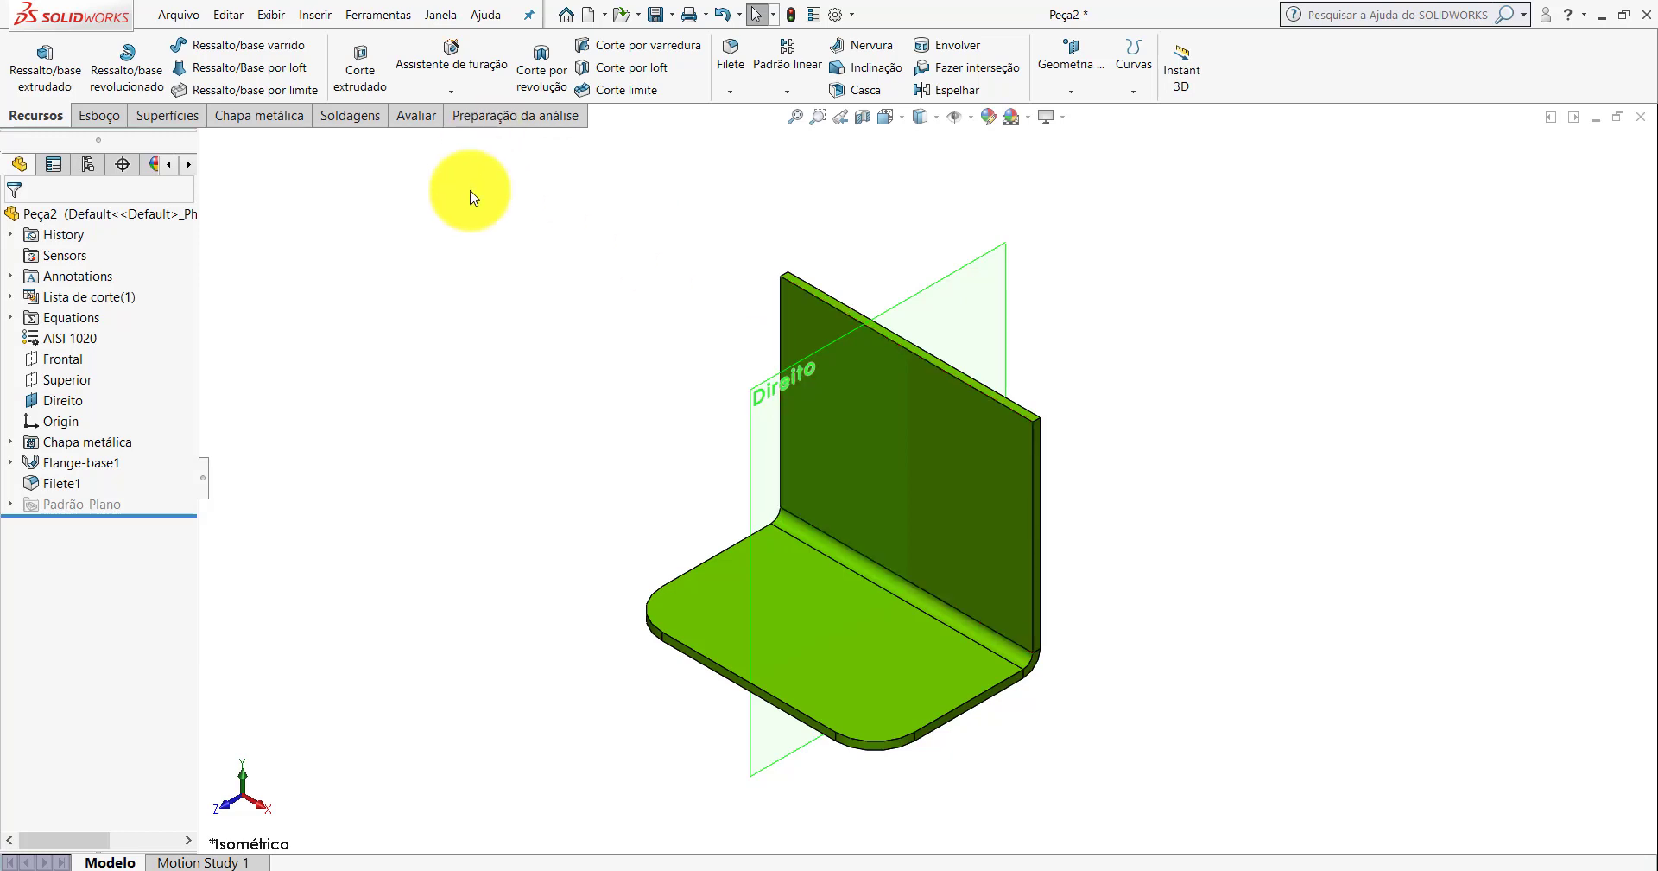
Save the part as PP-TG(005)1800, changing 004 to 005 in the file name.
click(656, 18)
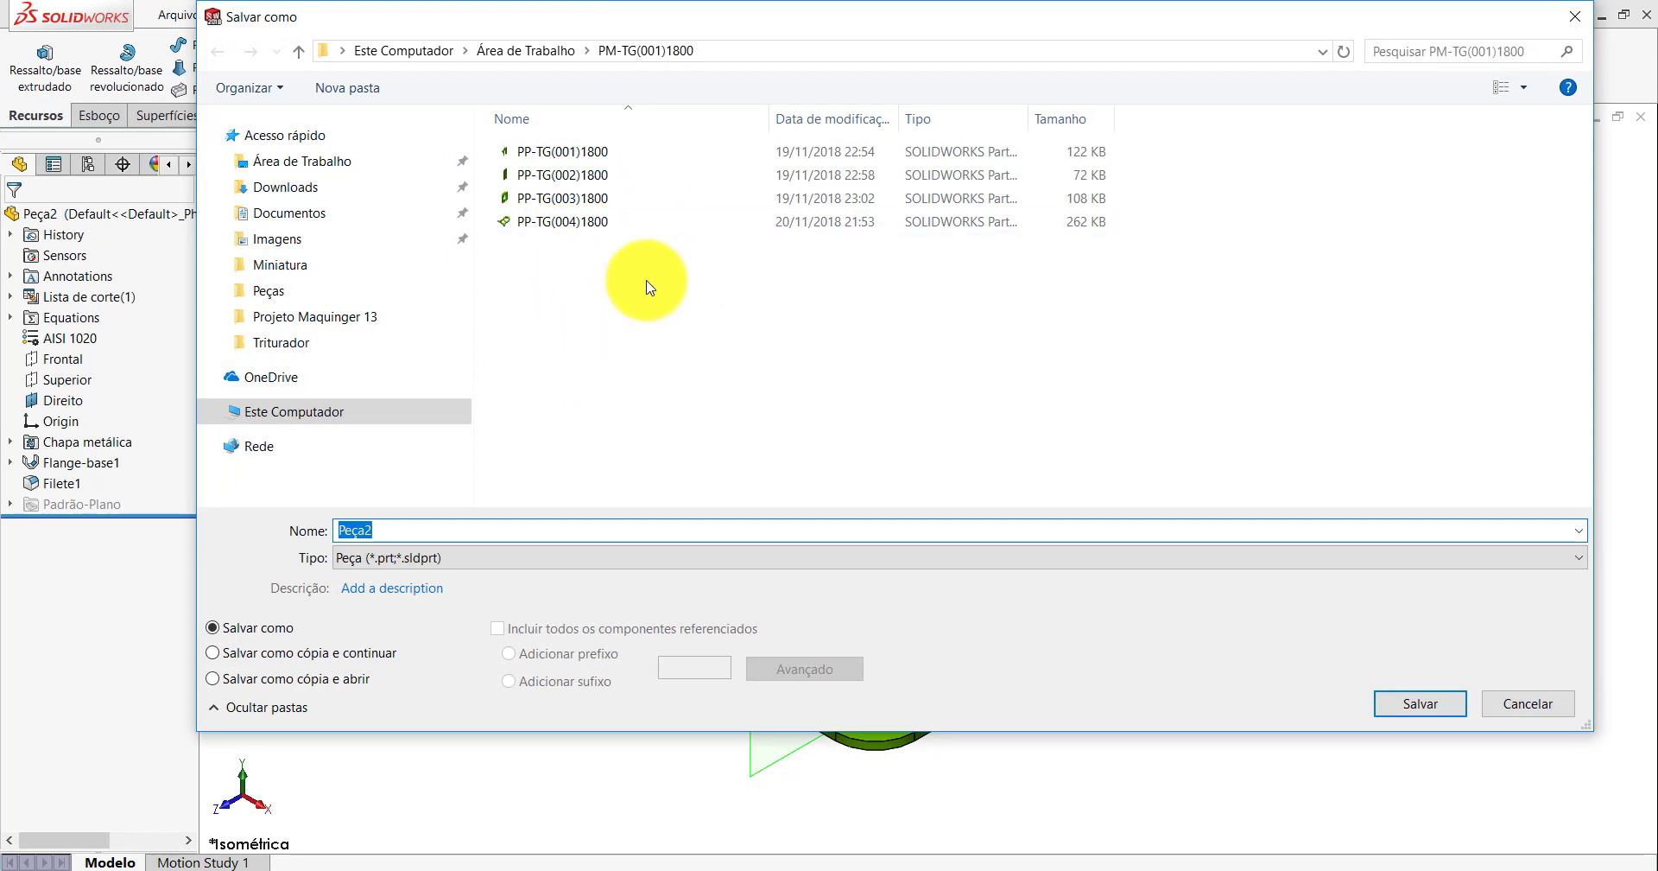
click(562, 226)
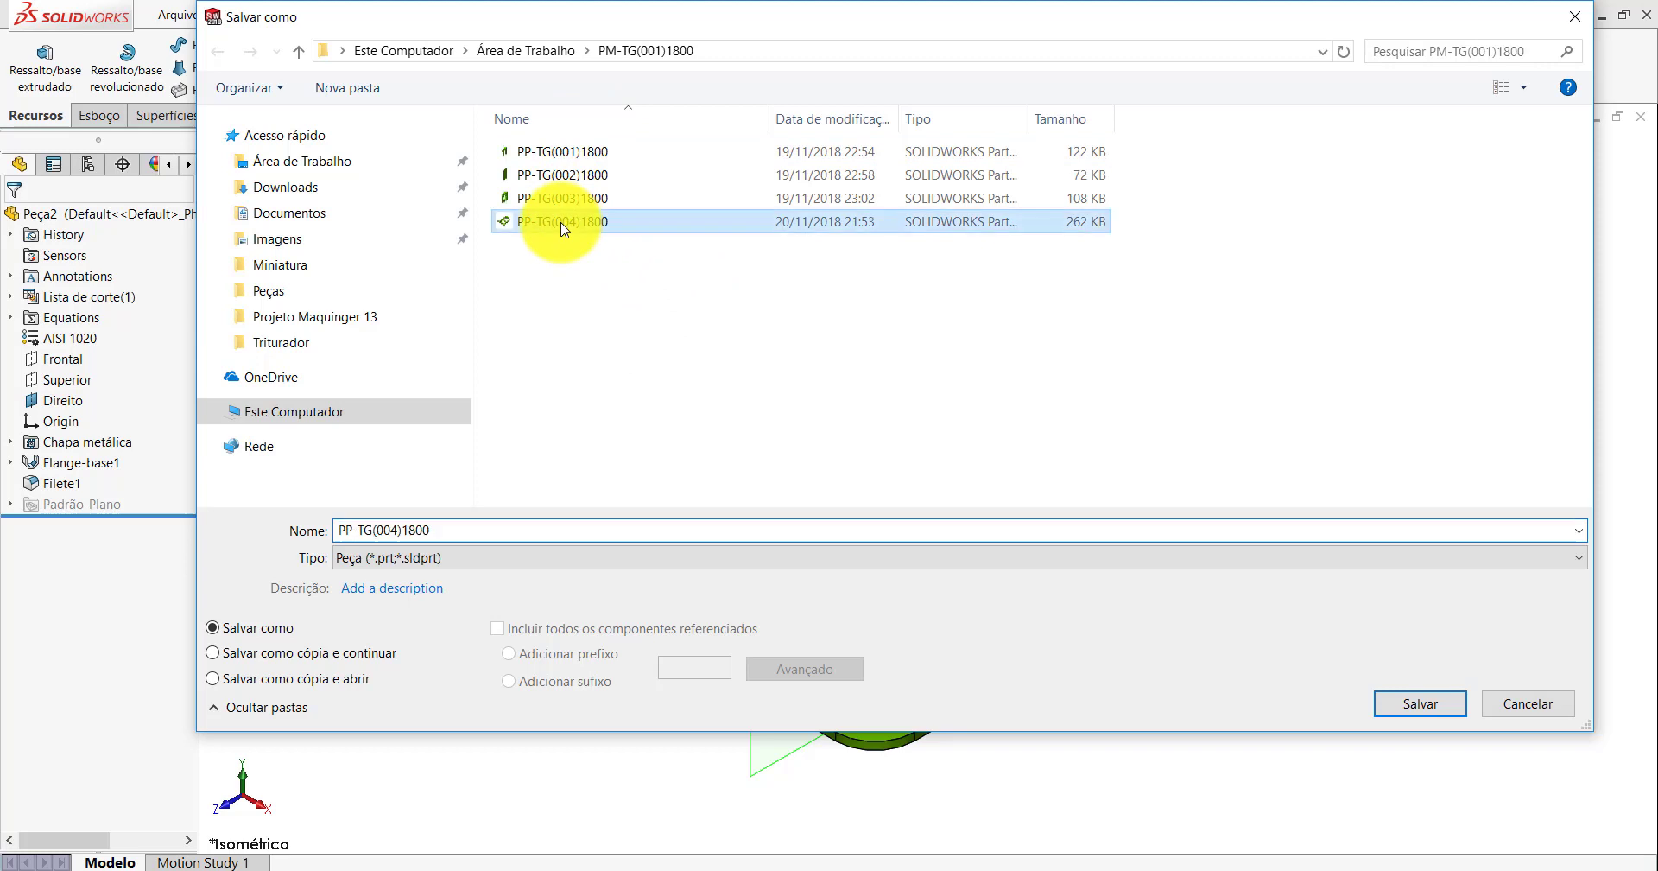
double_click(459, 533)
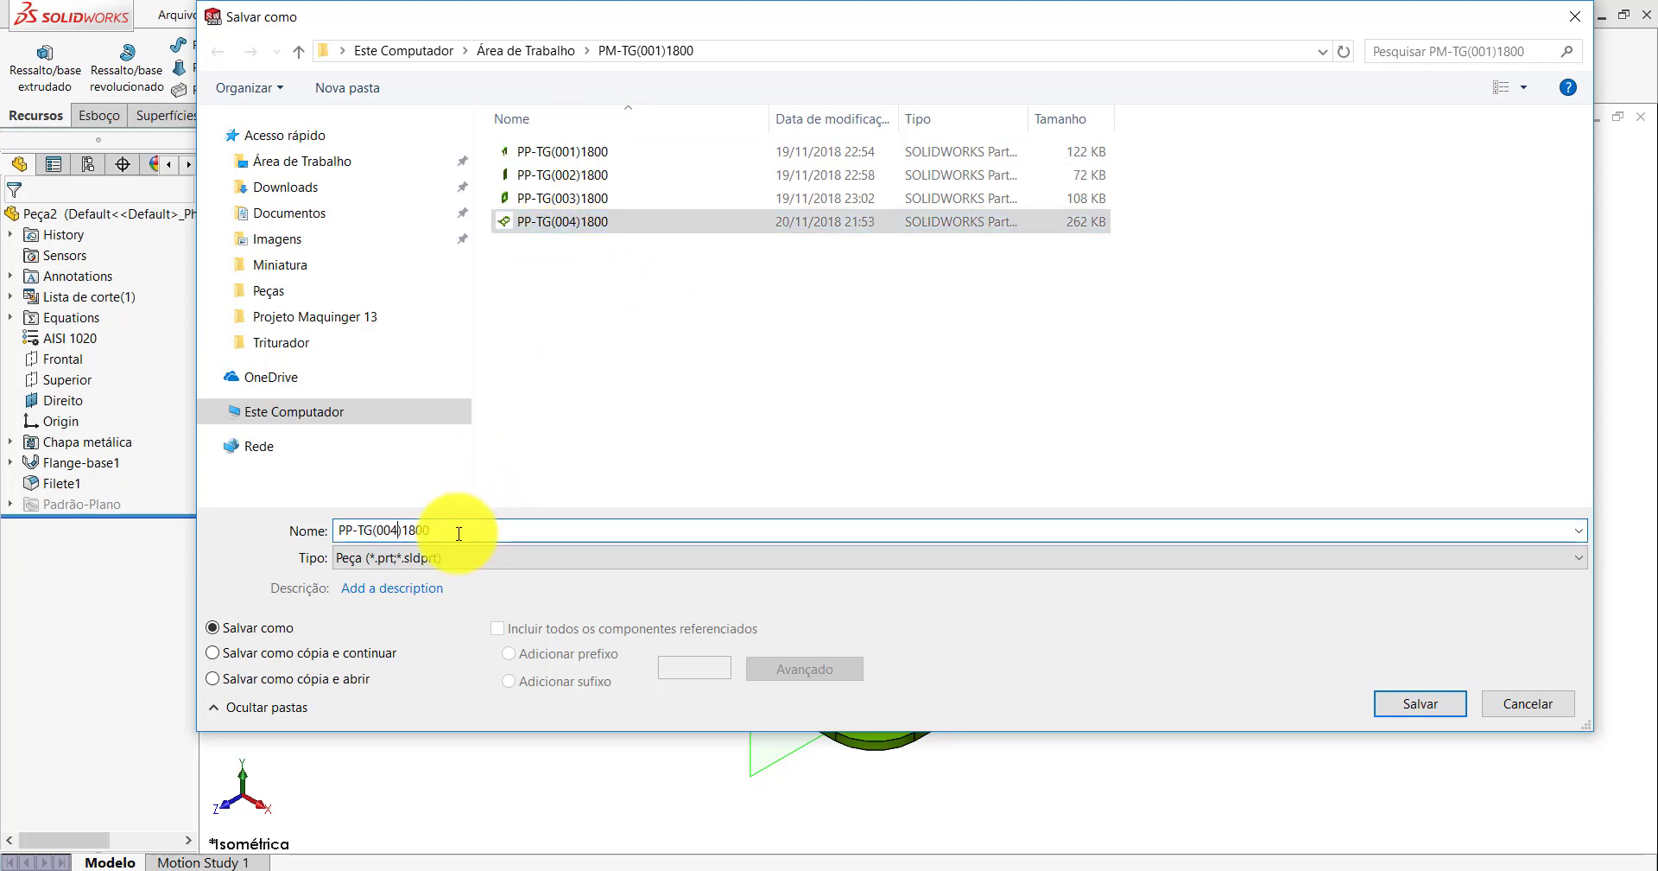
key(BackSpace)
text(5)
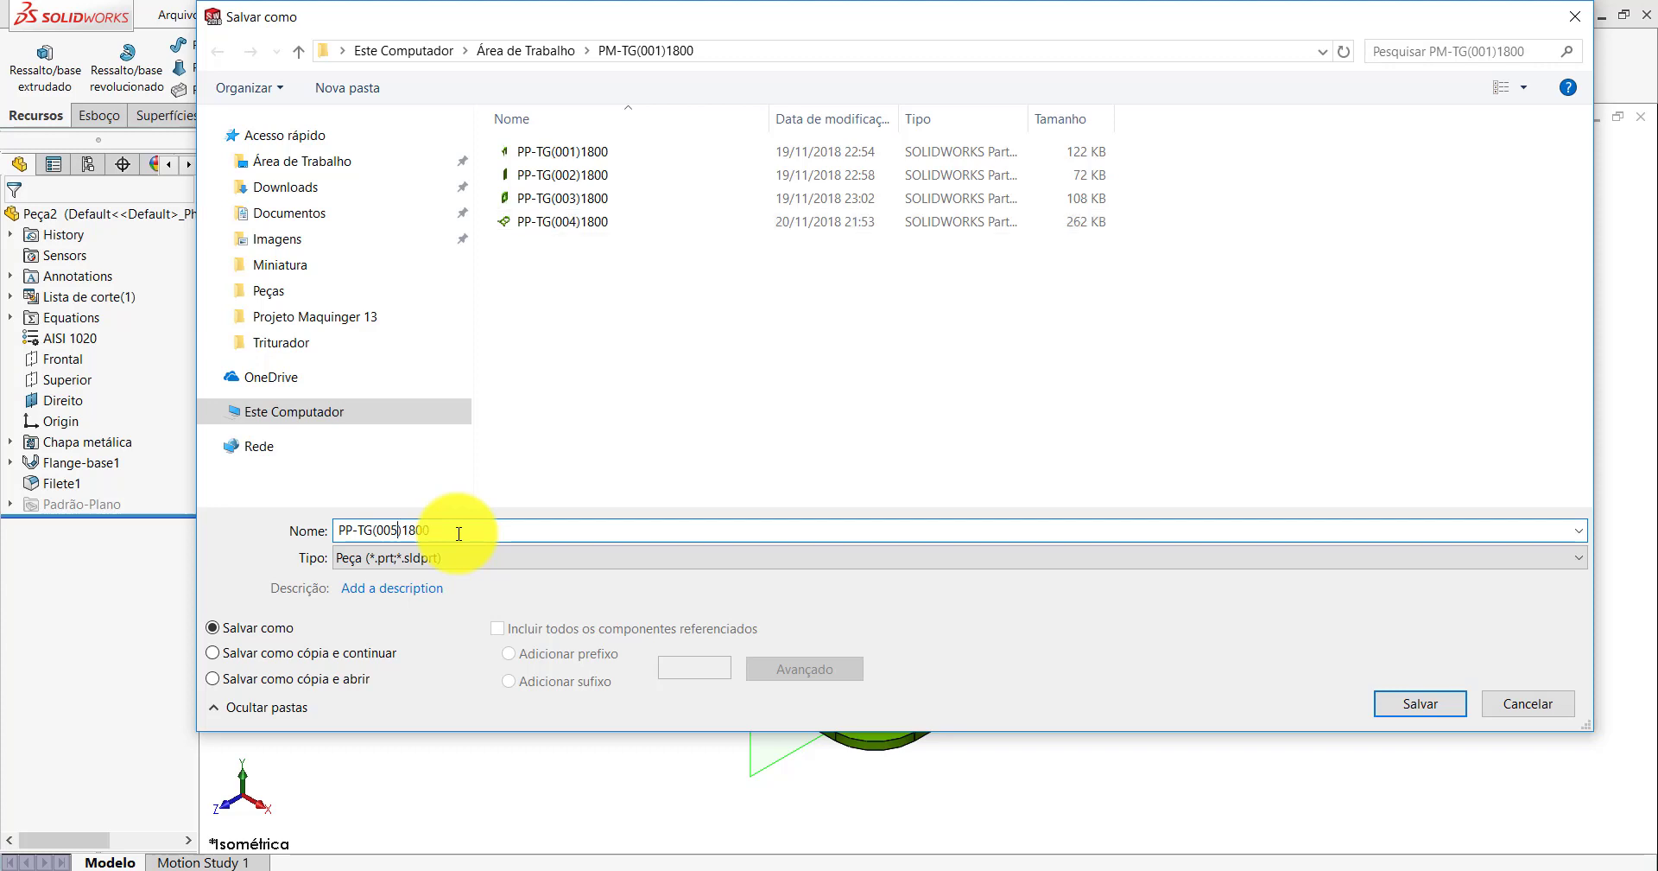
key(Return)
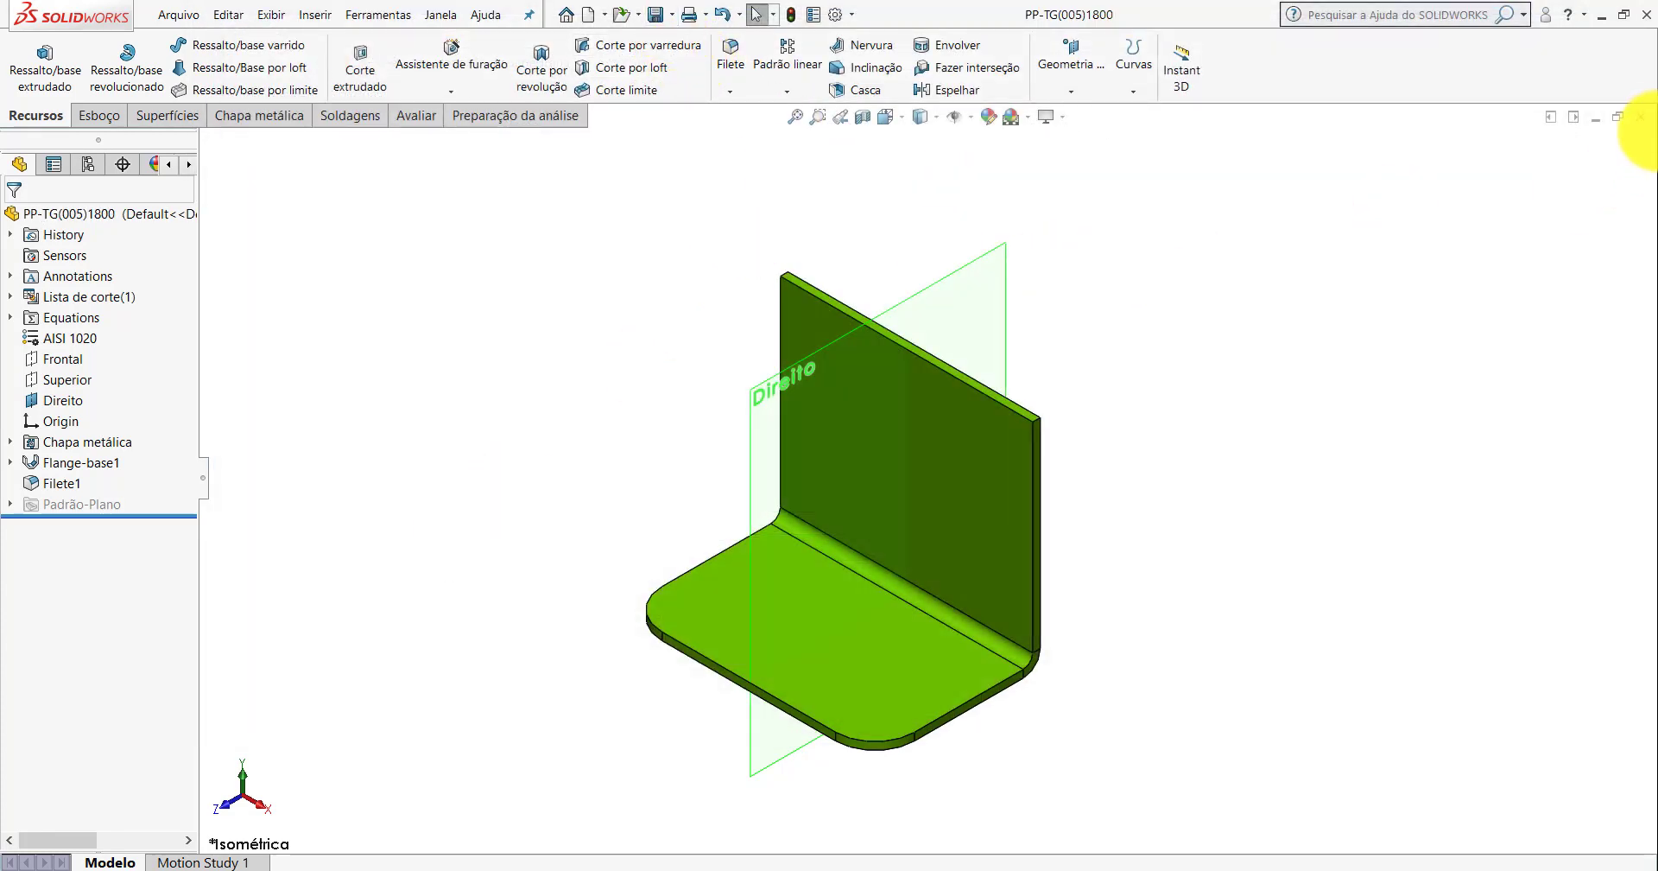
Close both bracket part windows and show the machine assembly in Isometric view.
click(1641, 117)
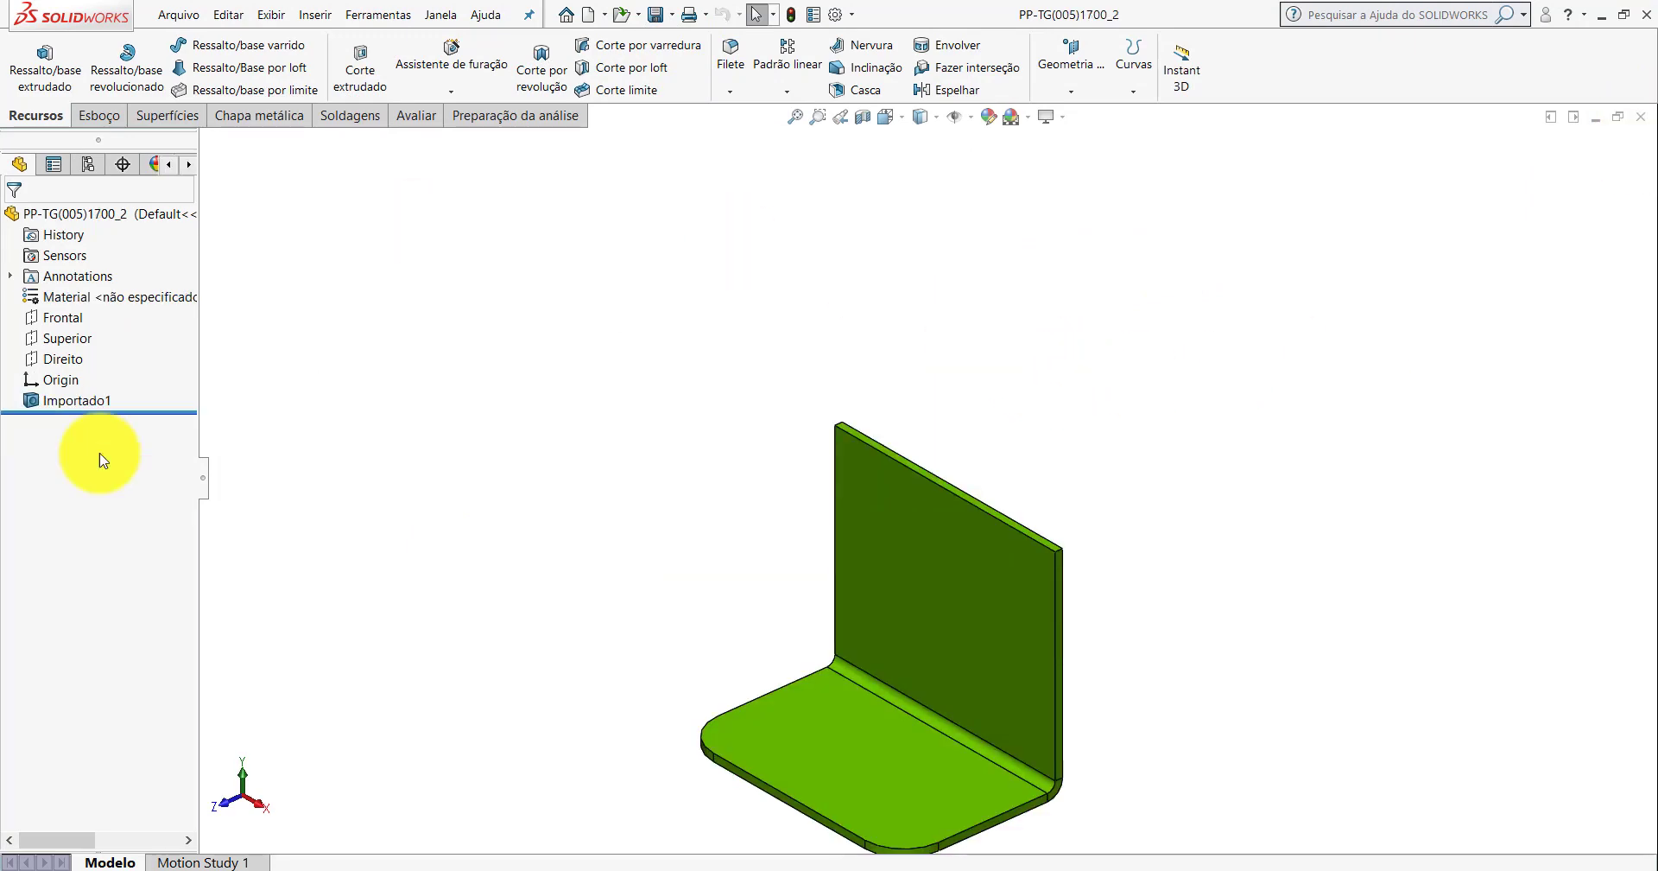
click(1641, 116)
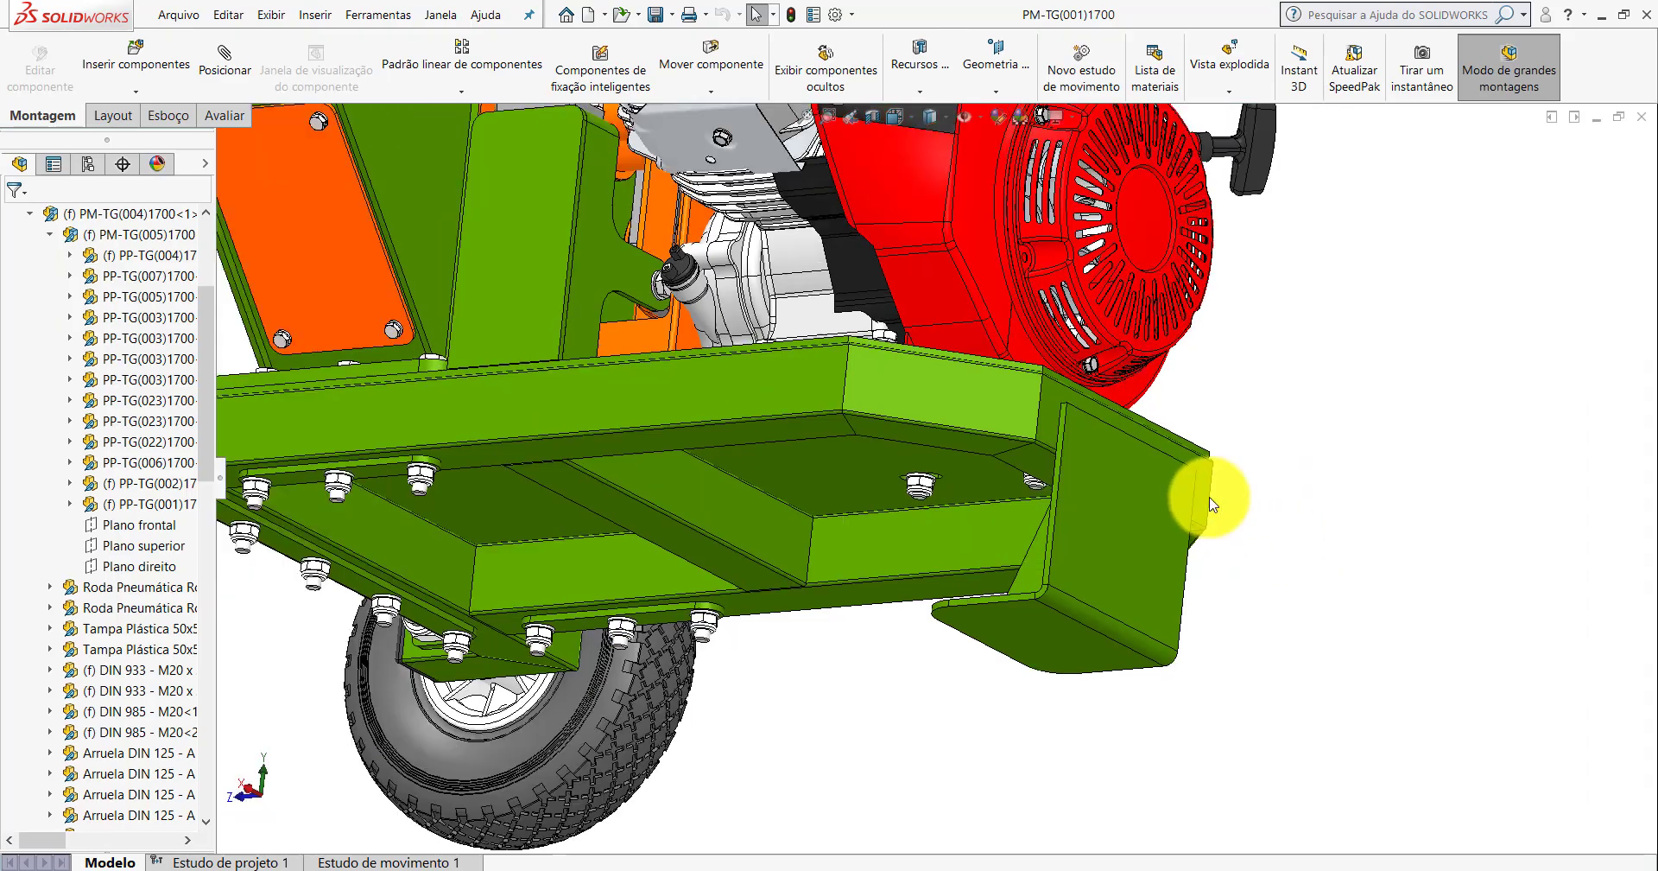
mouse_move(1222, 489)
middle_down()
mouse_move(981, 495)
mouse_move(1029, 426)
mouse_move(1074, 463)
mouse_move(955, 518)
mouse_move(1022, 516)
mouse_move(1017, 544)
mouse_move(1149, 593)
mouse_move(1129, 351)
middle_up()
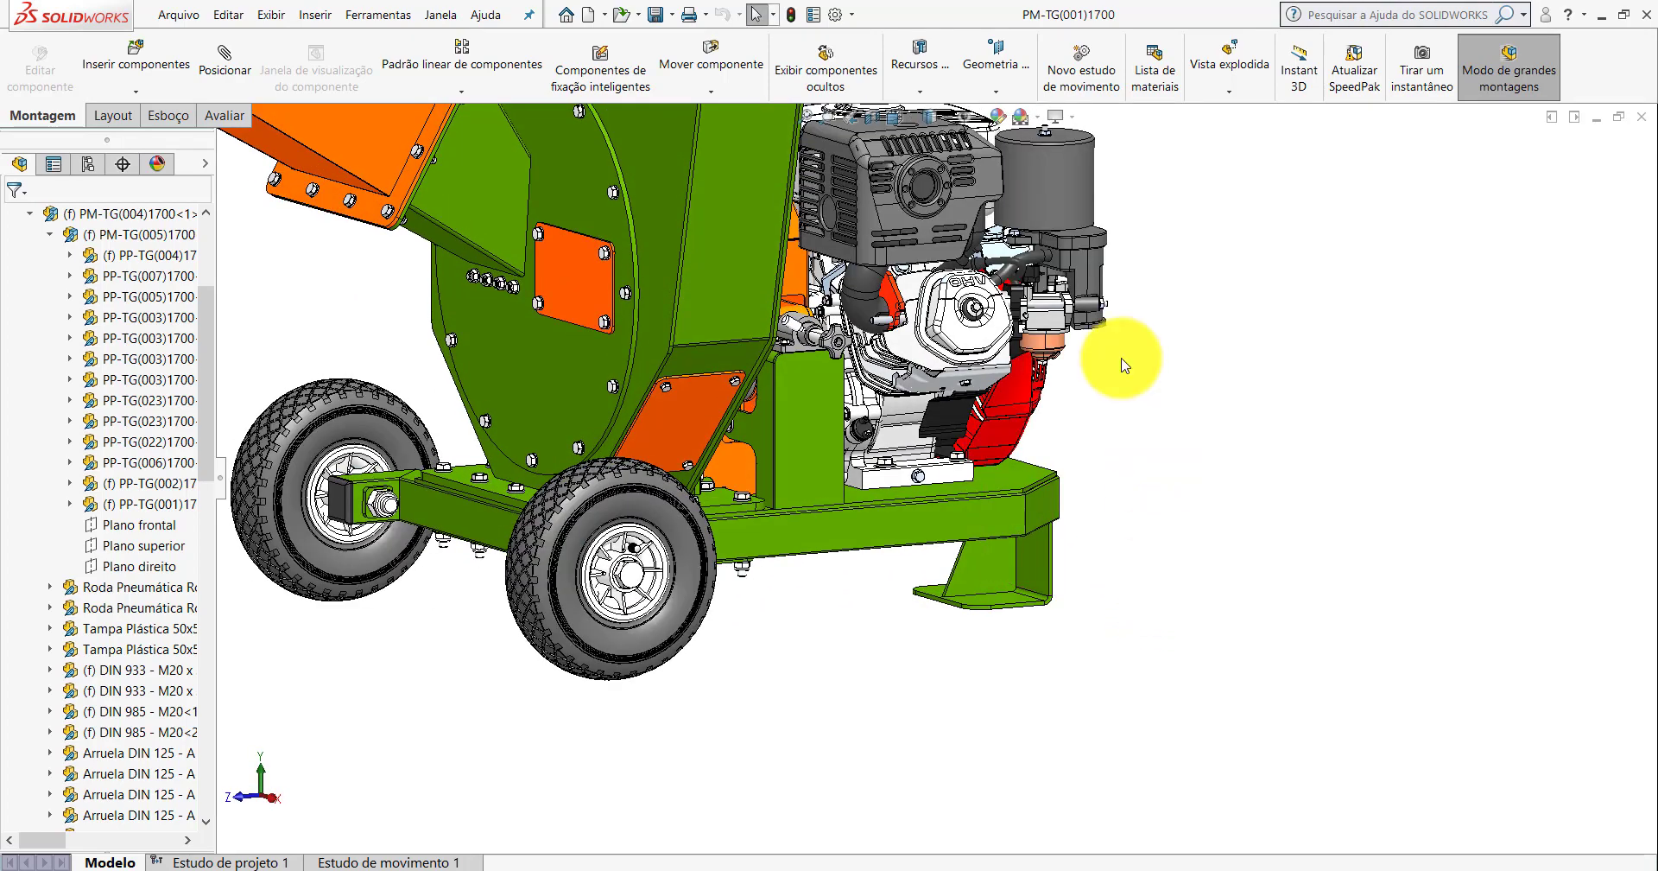
click(895, 117)
click(994, 164)
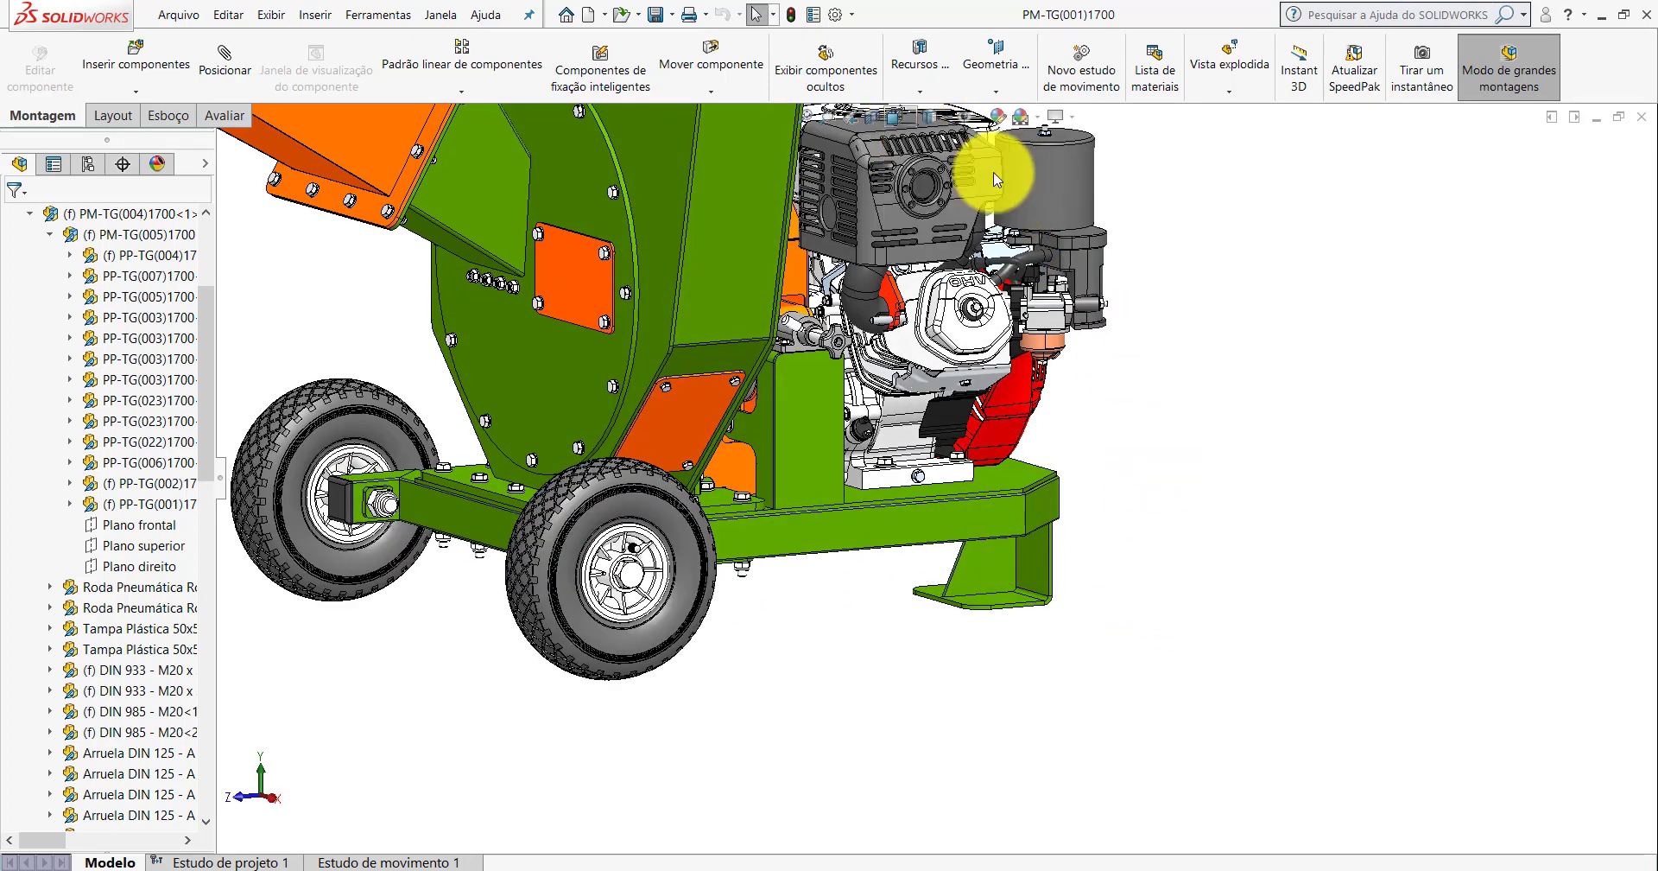
Minimize SOLIDWORKS and close the Peças folder window to reveal the desktop.
scroll(1040, 500, down, 2)
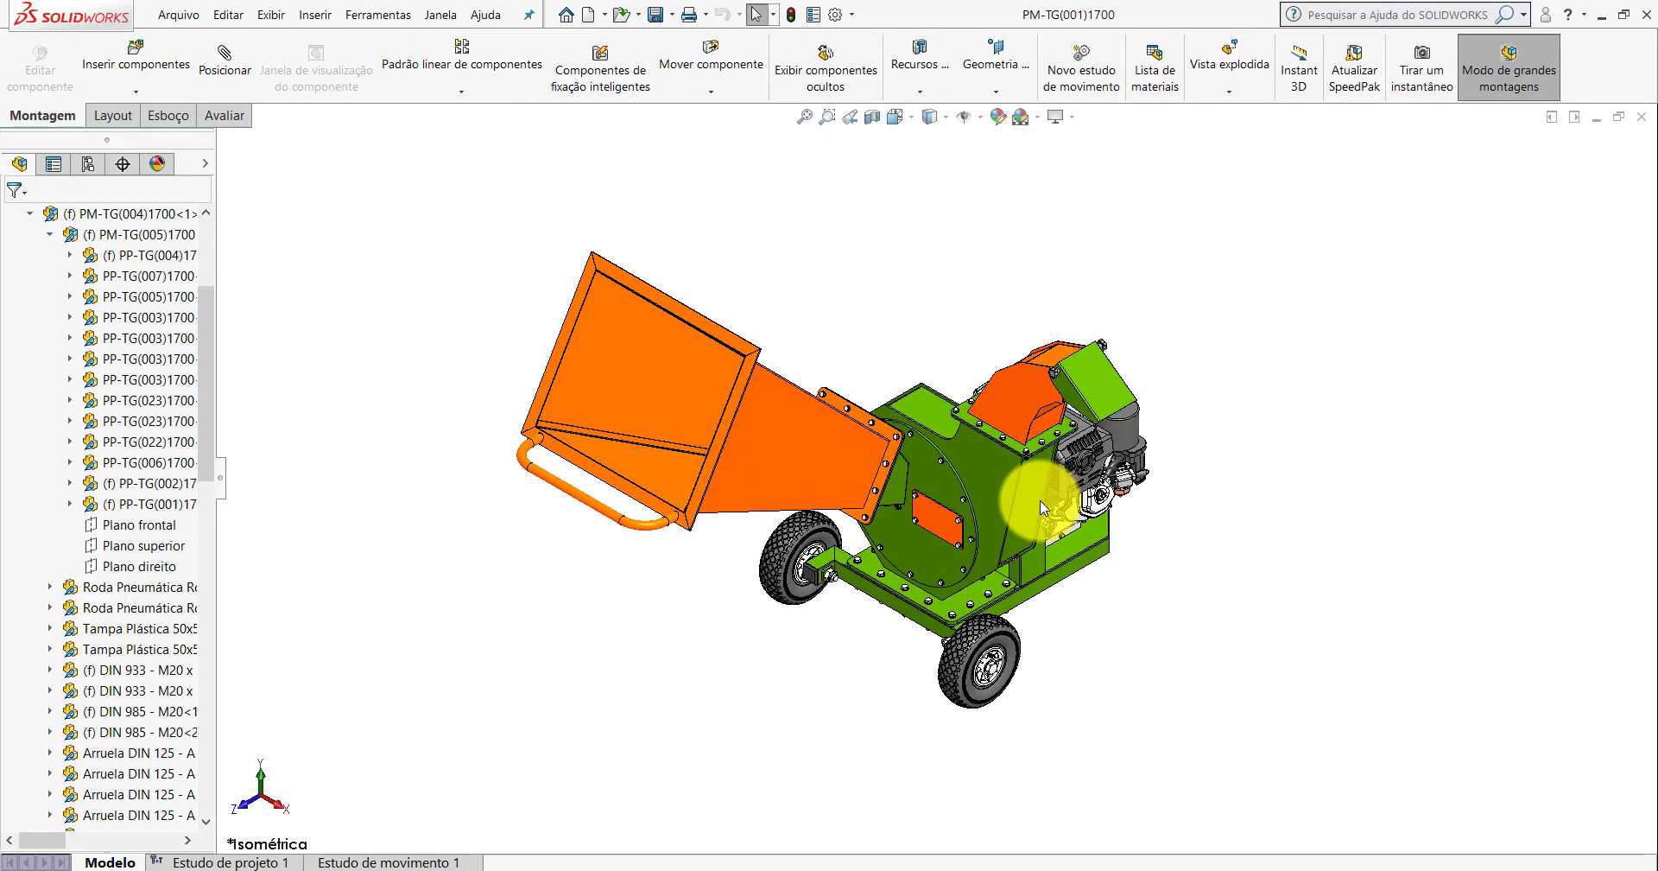
scroll(1040, 500, down, 2)
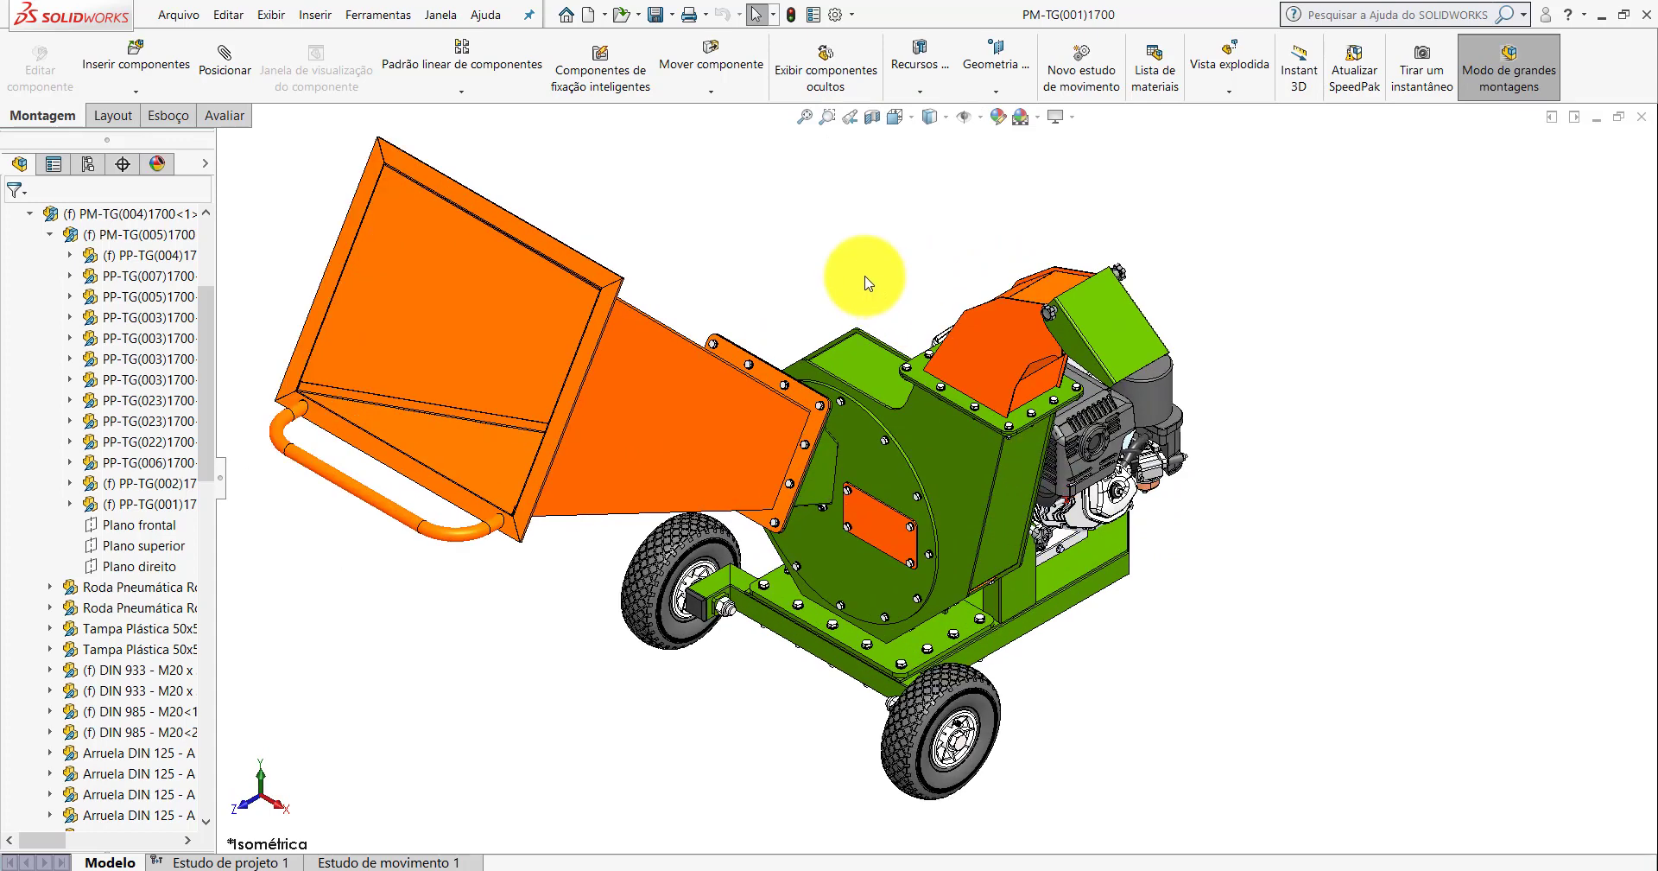
click(1600, 17)
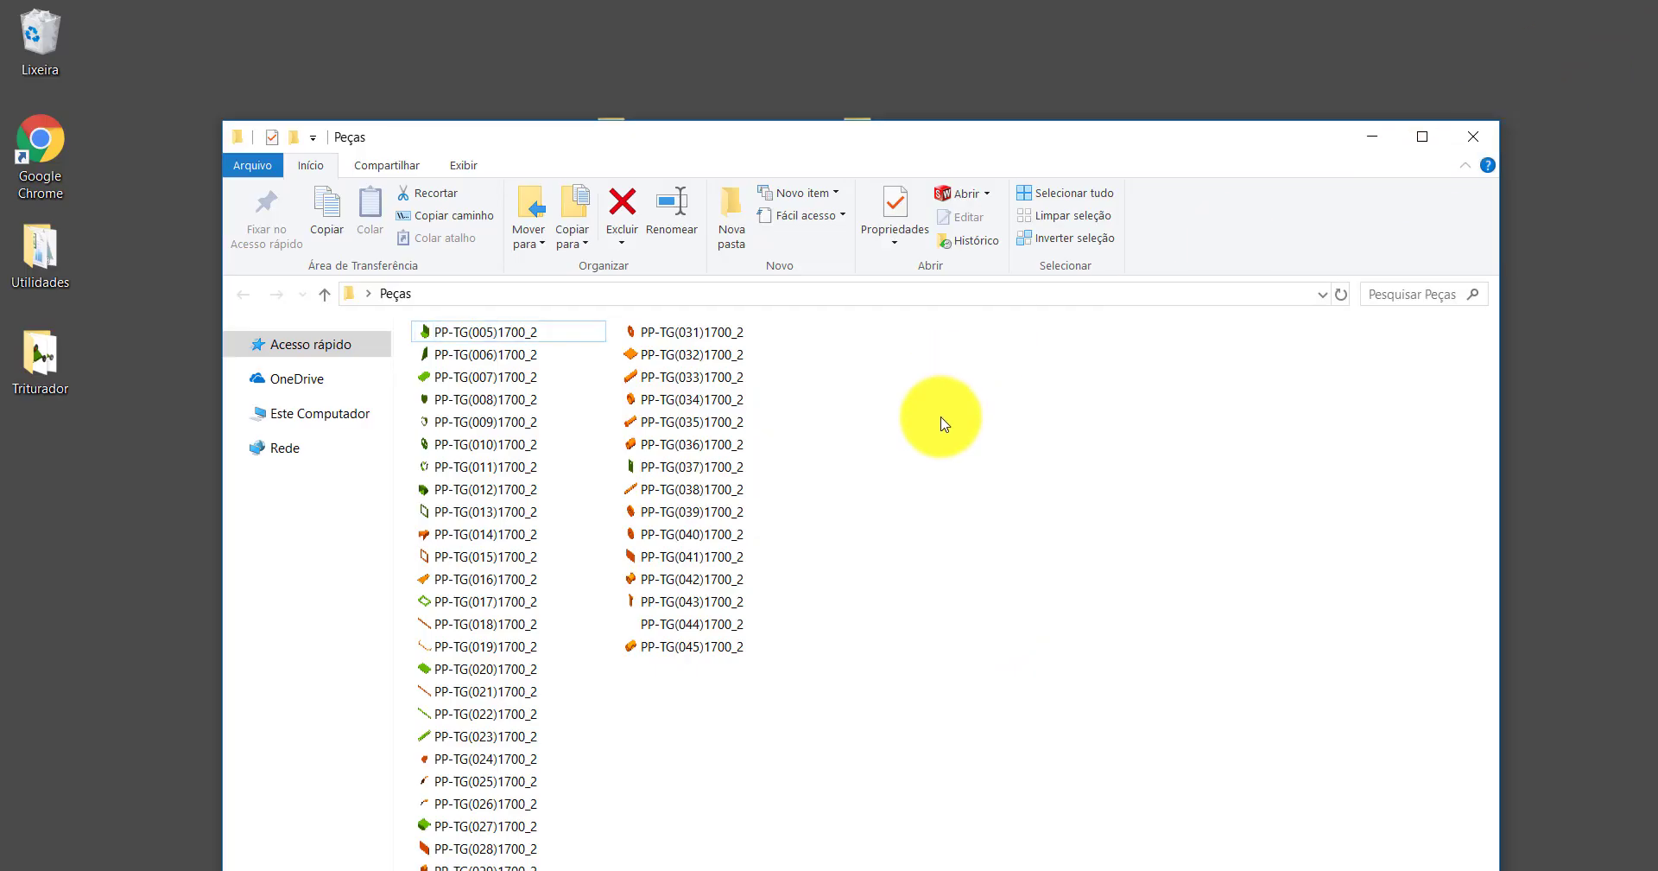
click(1473, 136)
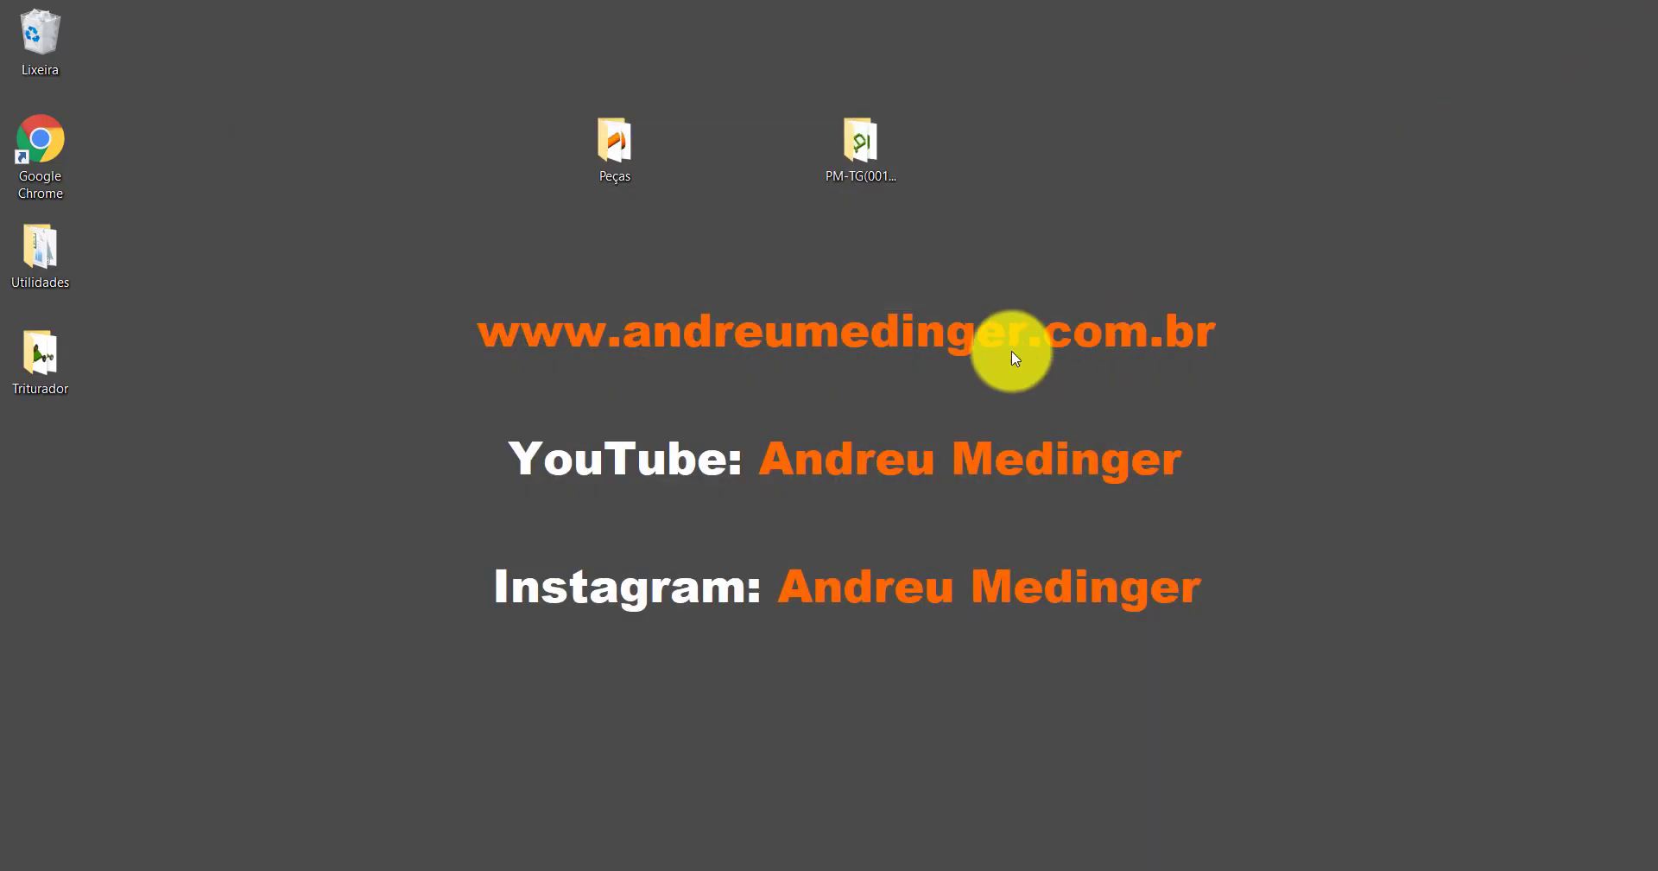